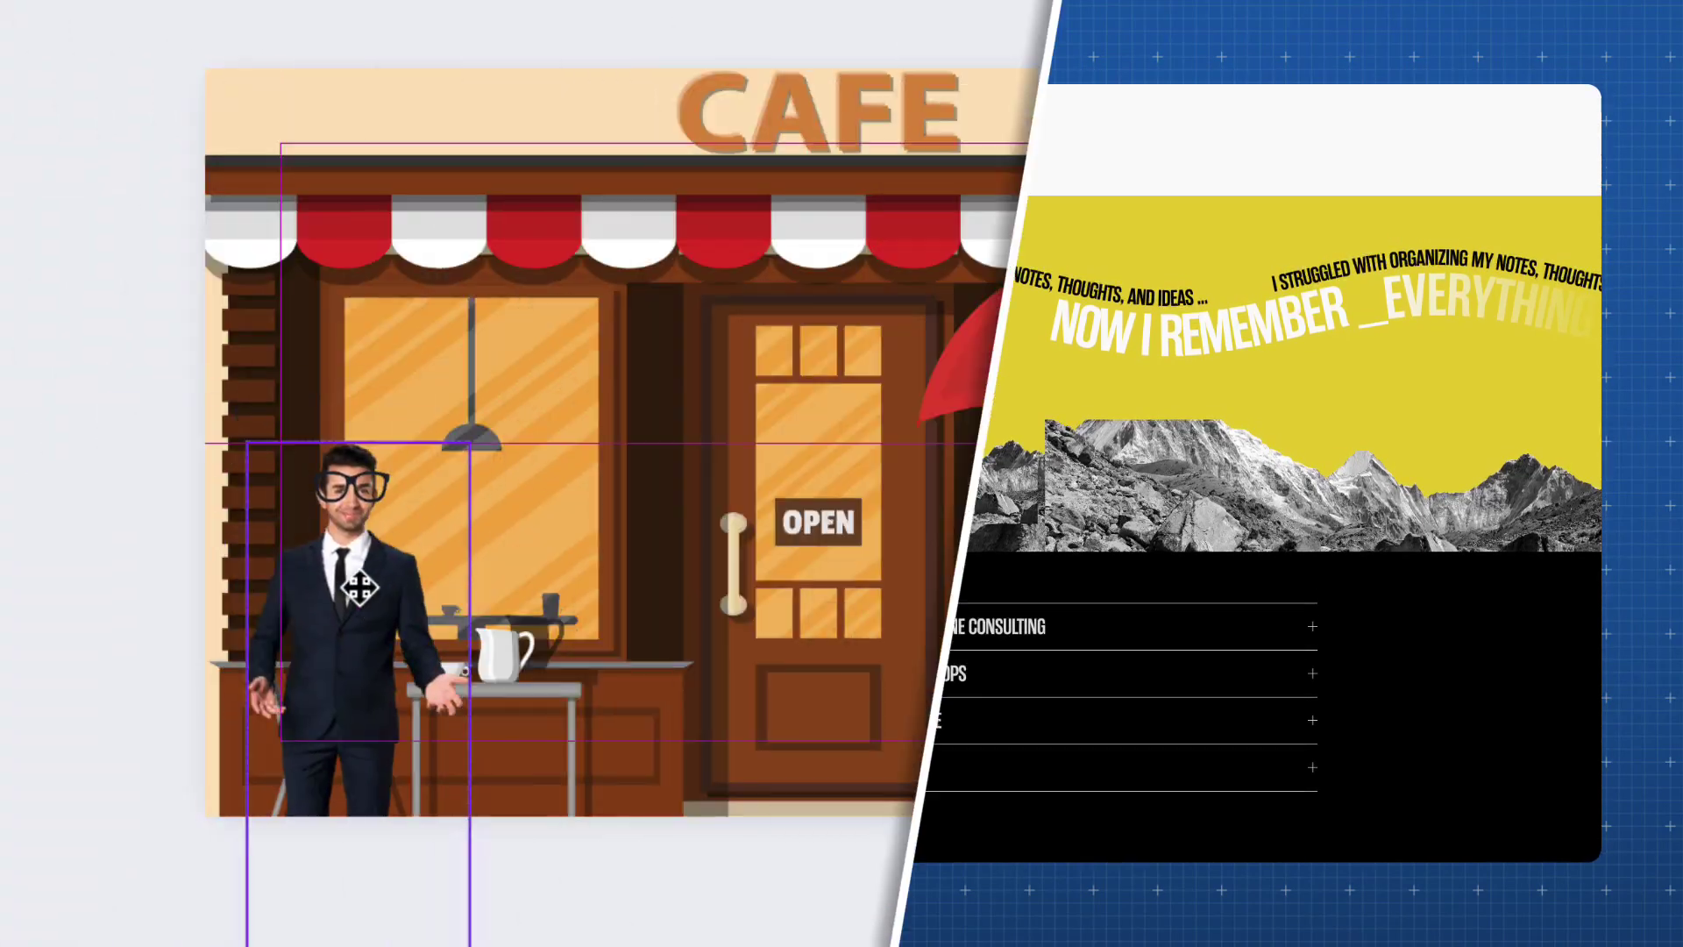
# - Reposition the grouped figure of the man with glasses within the cafe storefront scene
pyautogui.moveTo(359, 588); pyautogui.dragTo(1052, 477)
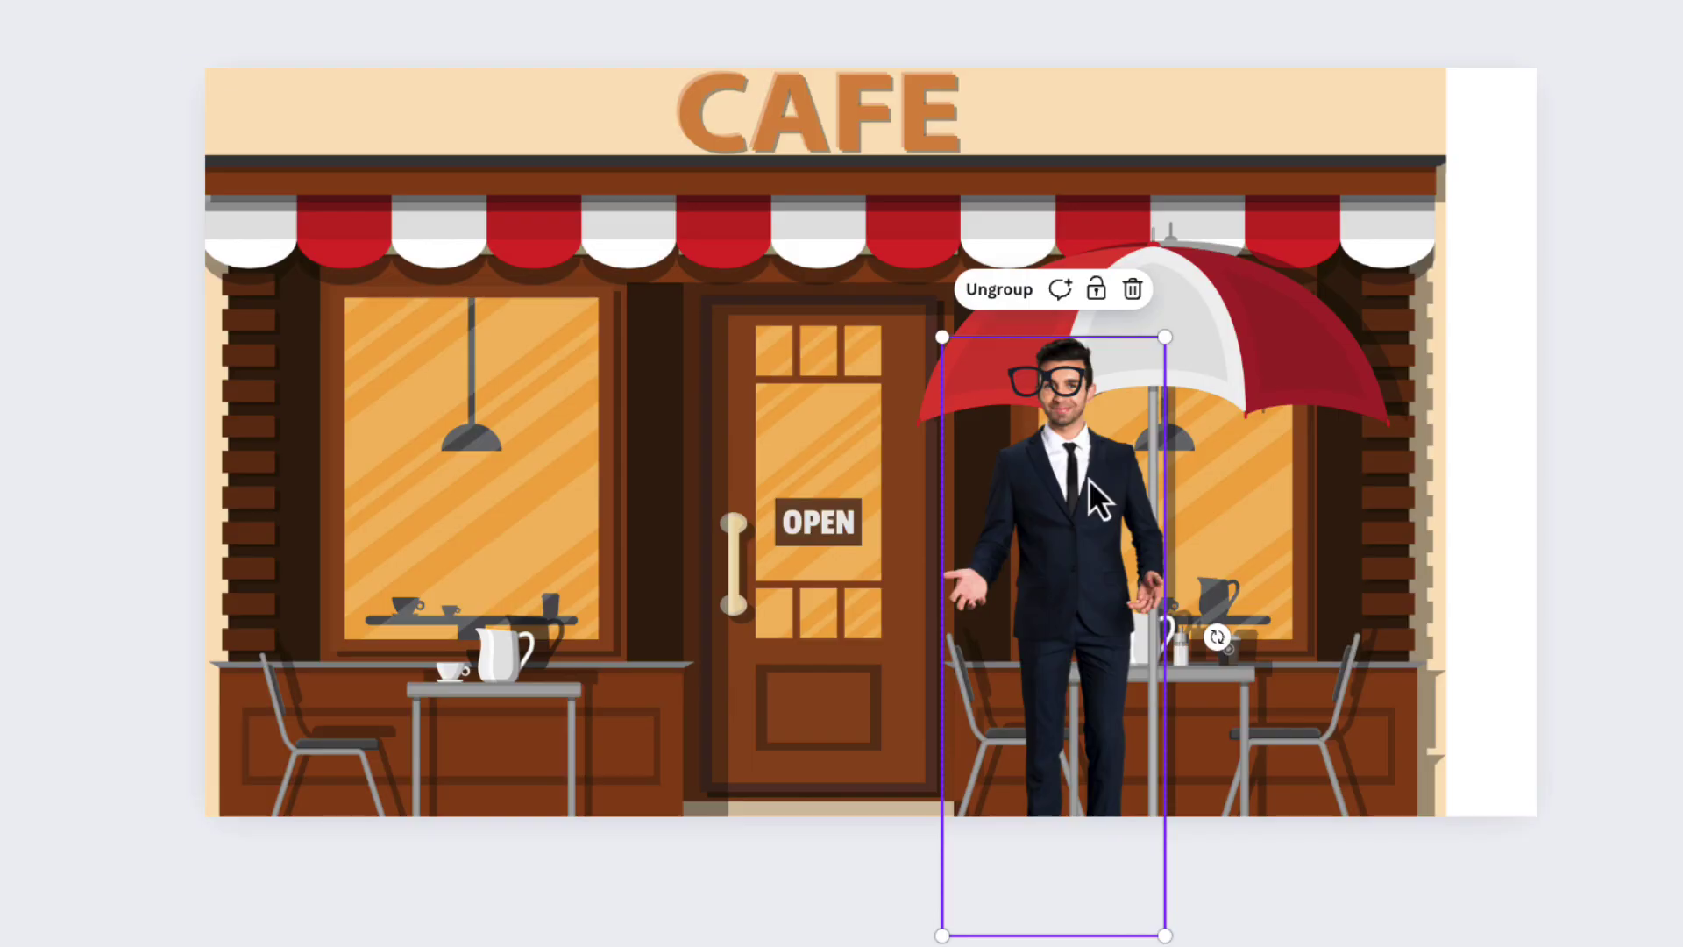
pyautogui.moveTo(1089, 479); pyautogui.dragTo(646, 613)
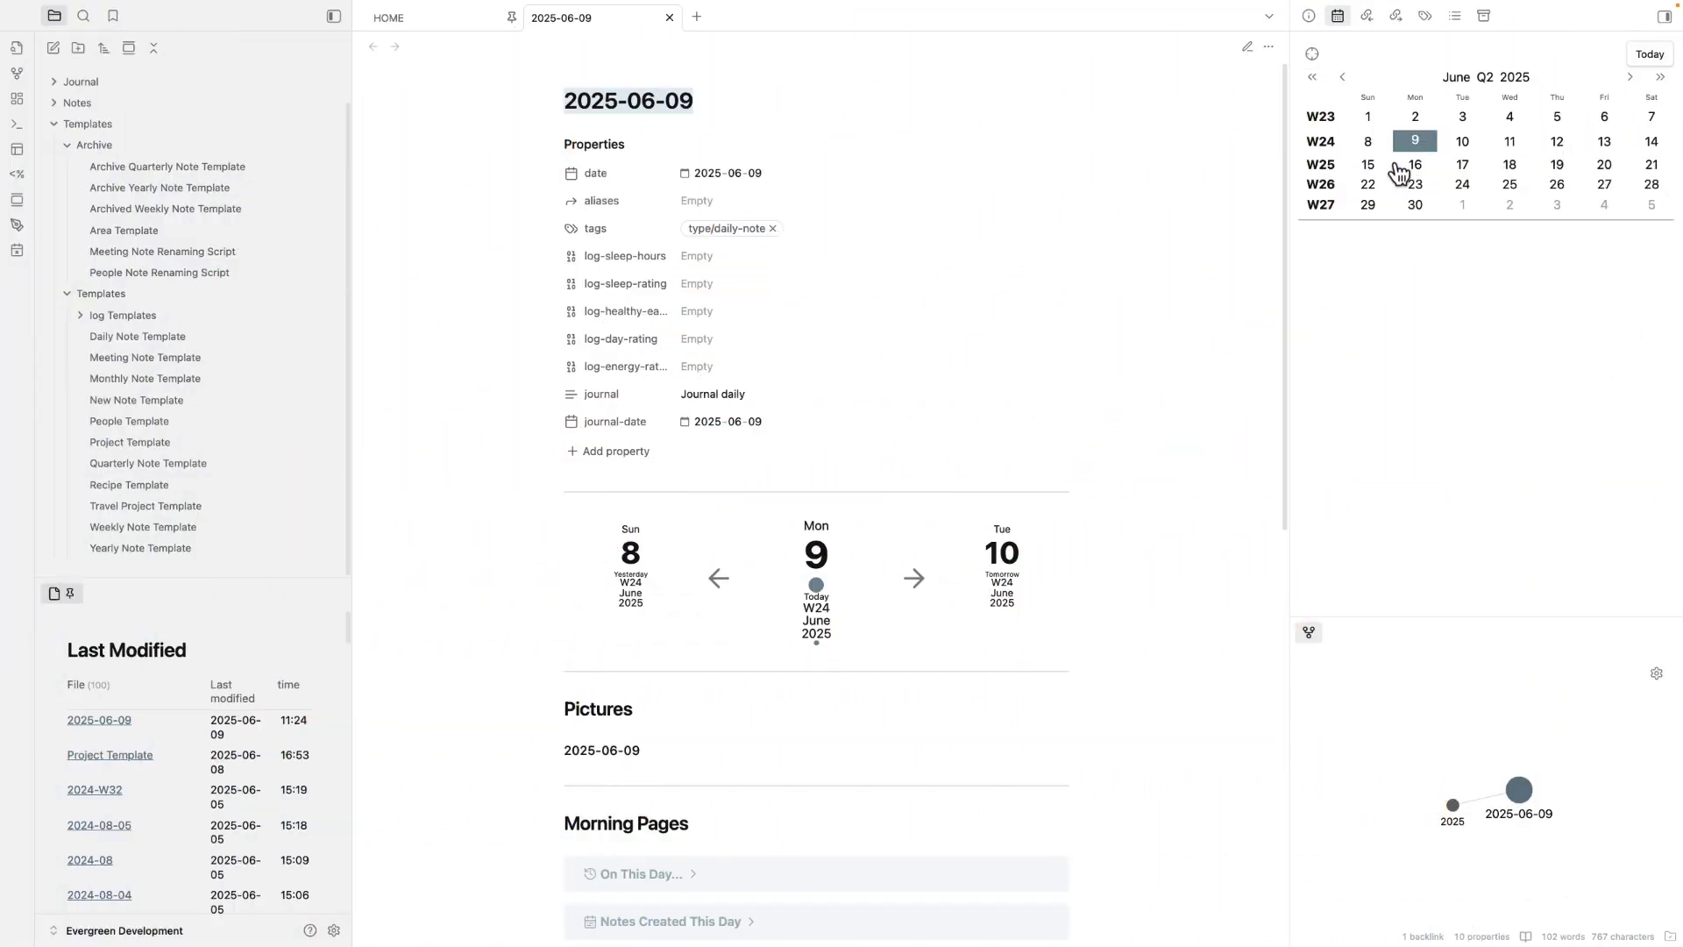
# - In Obsidian, review the 2025-06-09 daily note from its properties through Pictures, Morning Pages and Log Pages to Evening Review
pyautogui.scroll(-2, 772, 319)
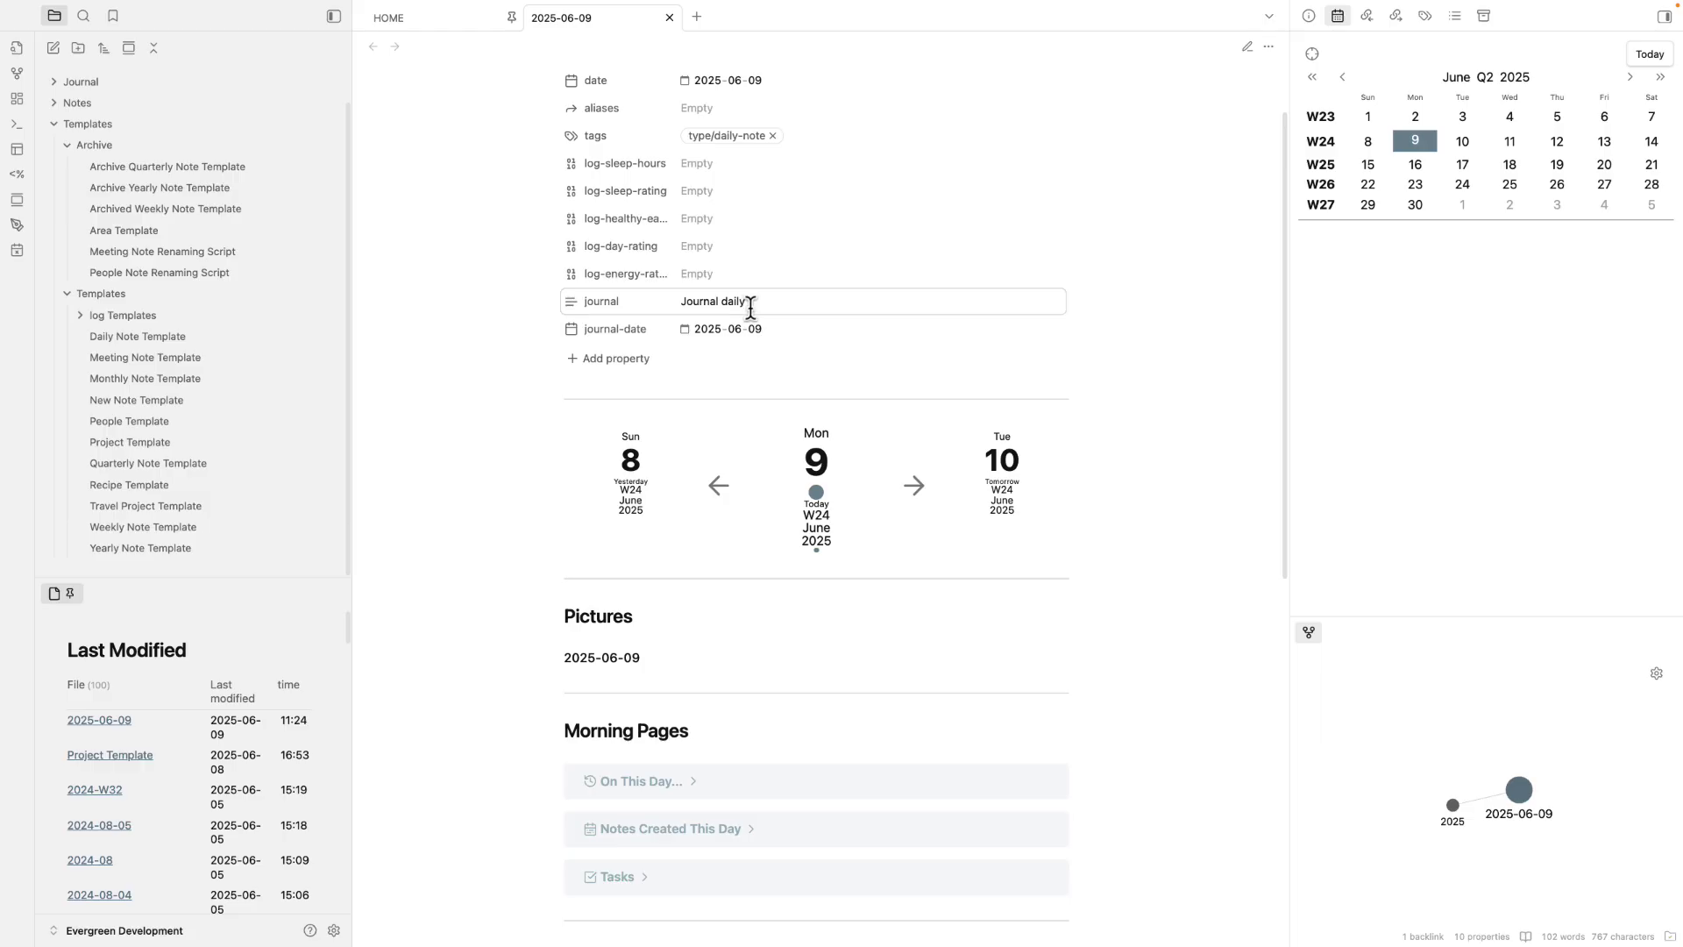
pyautogui.scroll(-5, 747, 320)
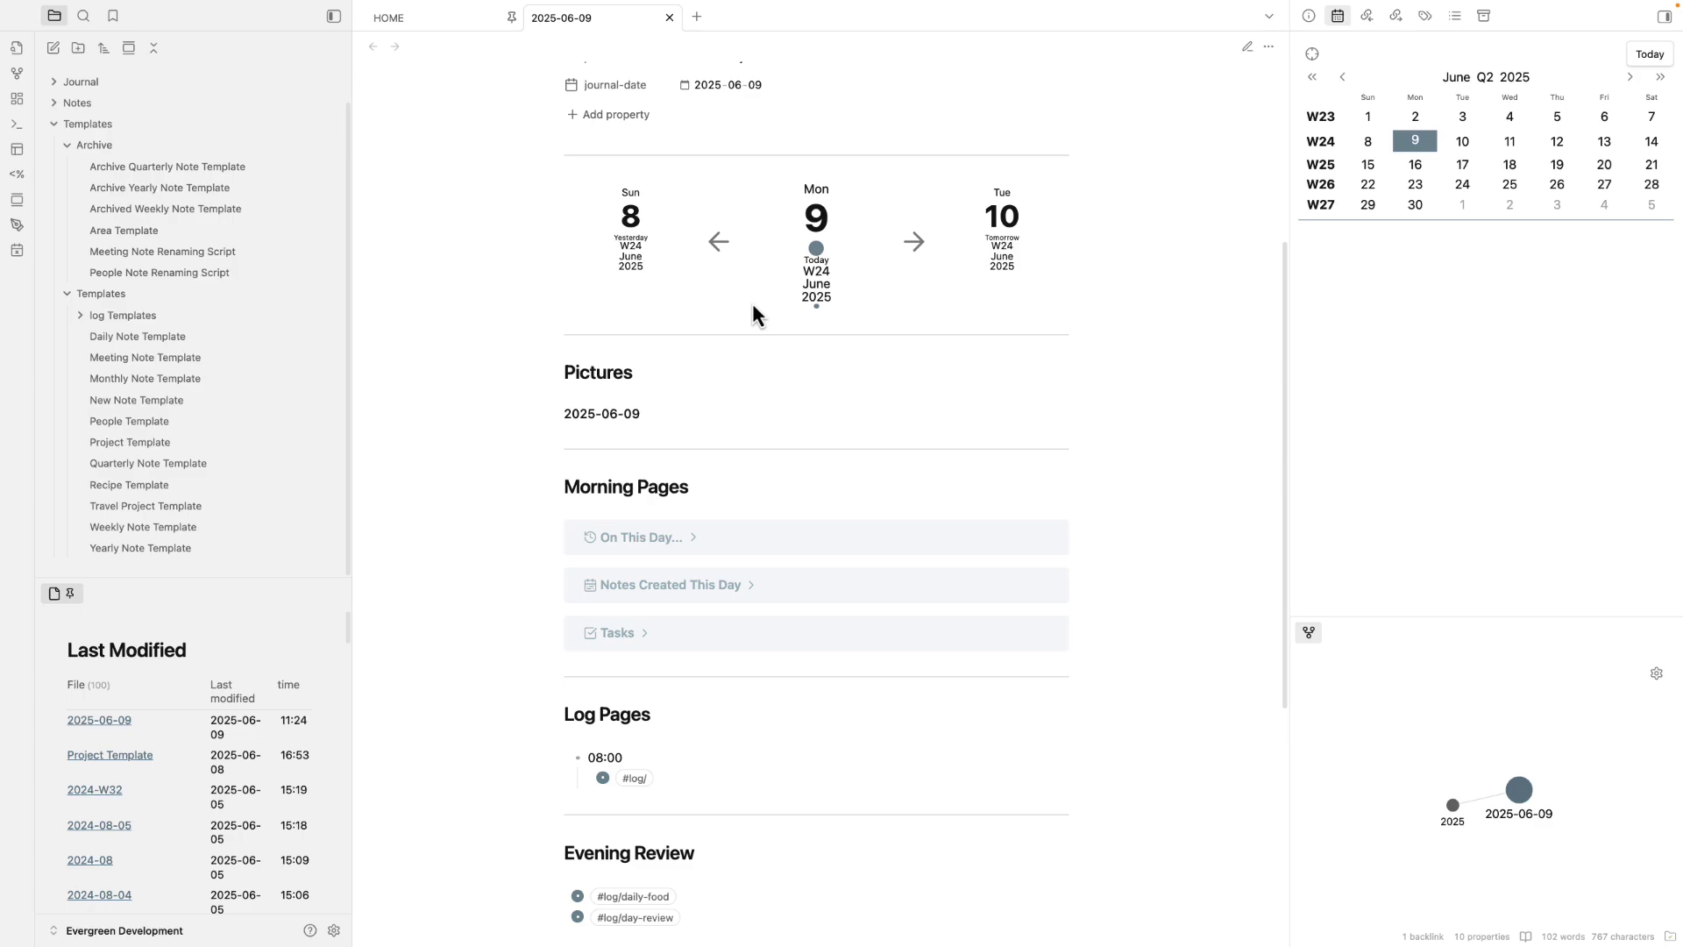
pyautogui.scroll(-3, 726, 654)
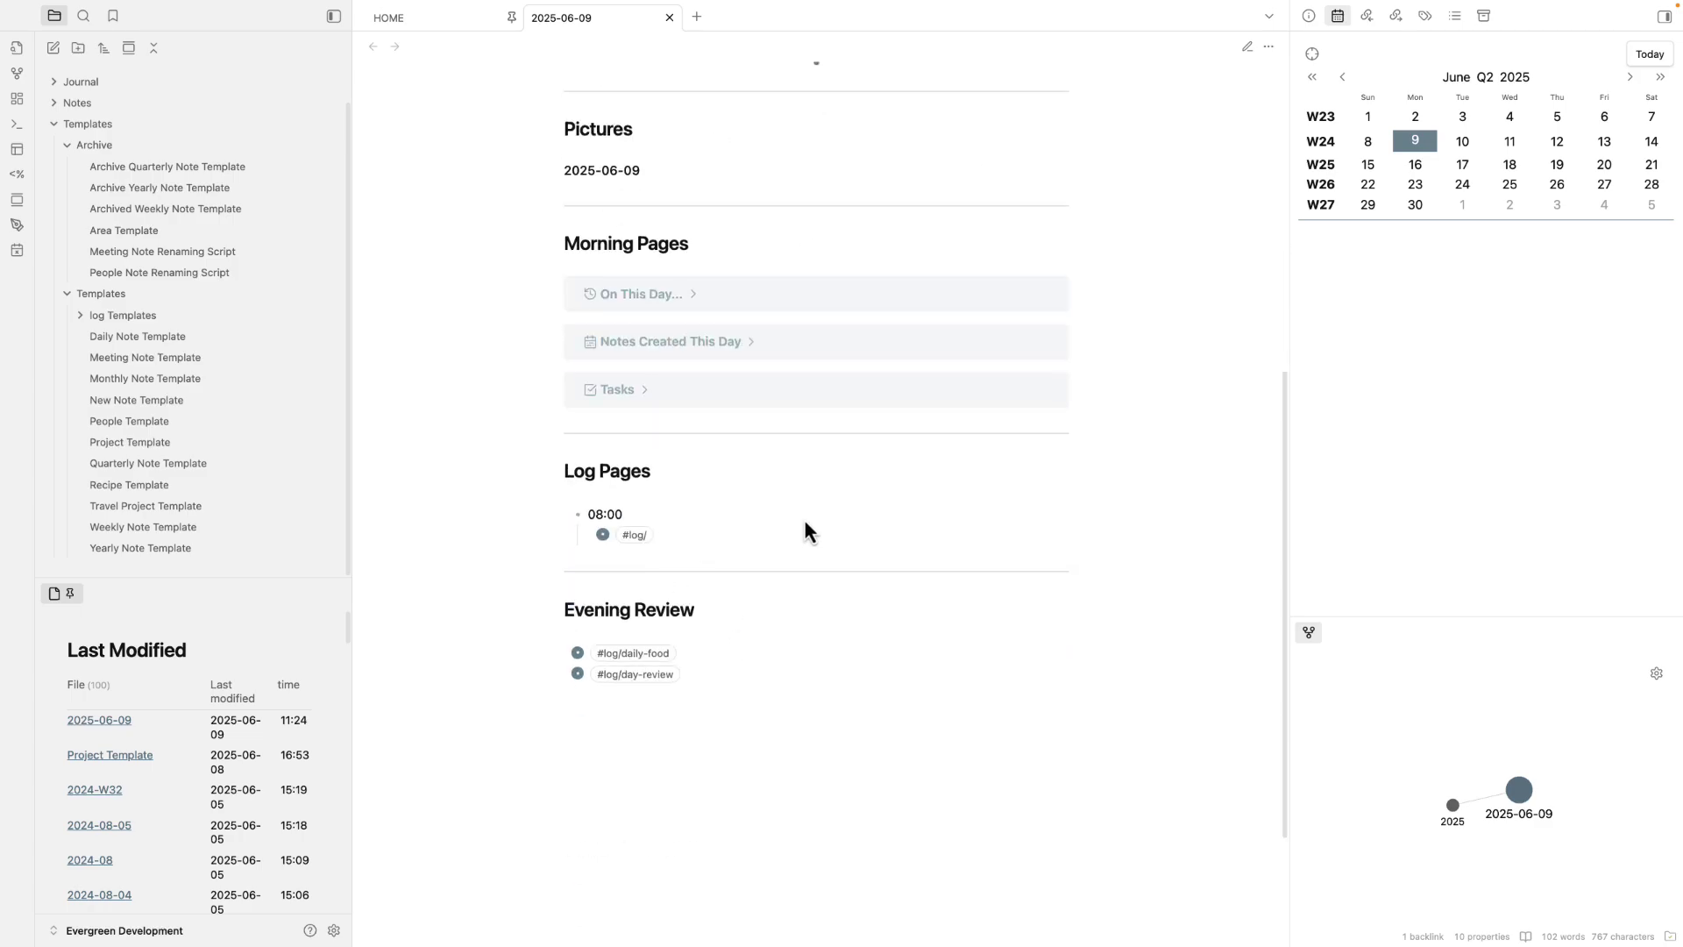
pyautogui.scroll(4, 676, 549)
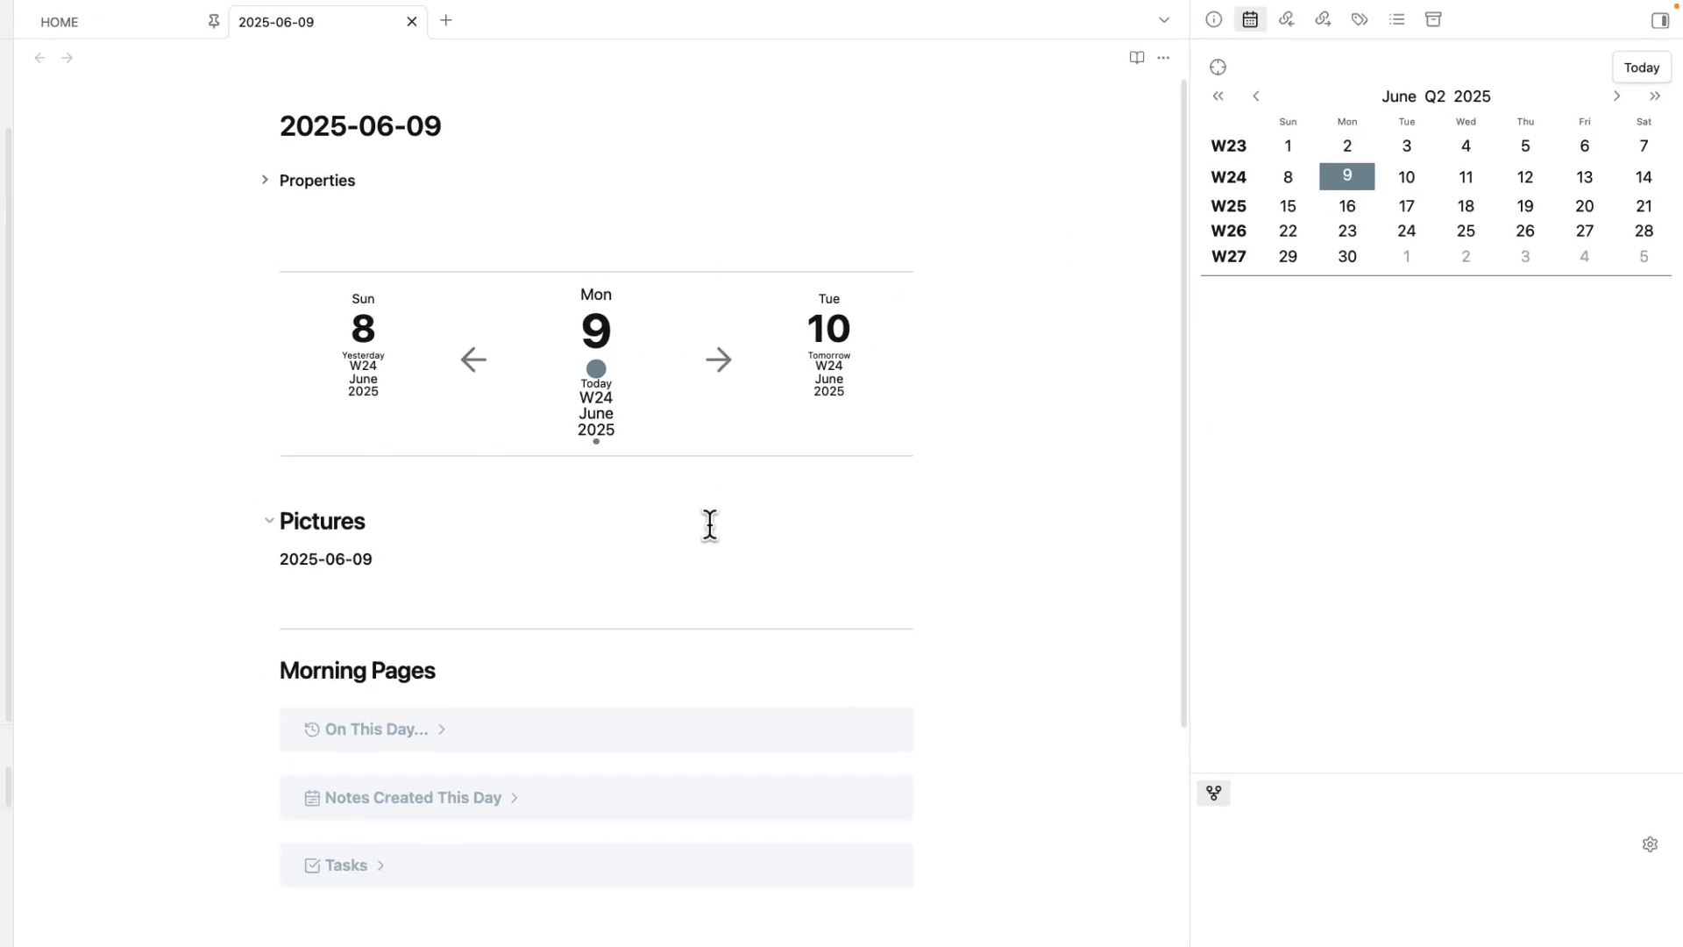
# - Under 08:00 in Log Pages, link a new note "📕 Project - Consulting at brewed Awakening Cafe" followed by "the first day on the job"
pyautogui.scroll(-3, 712, 526)
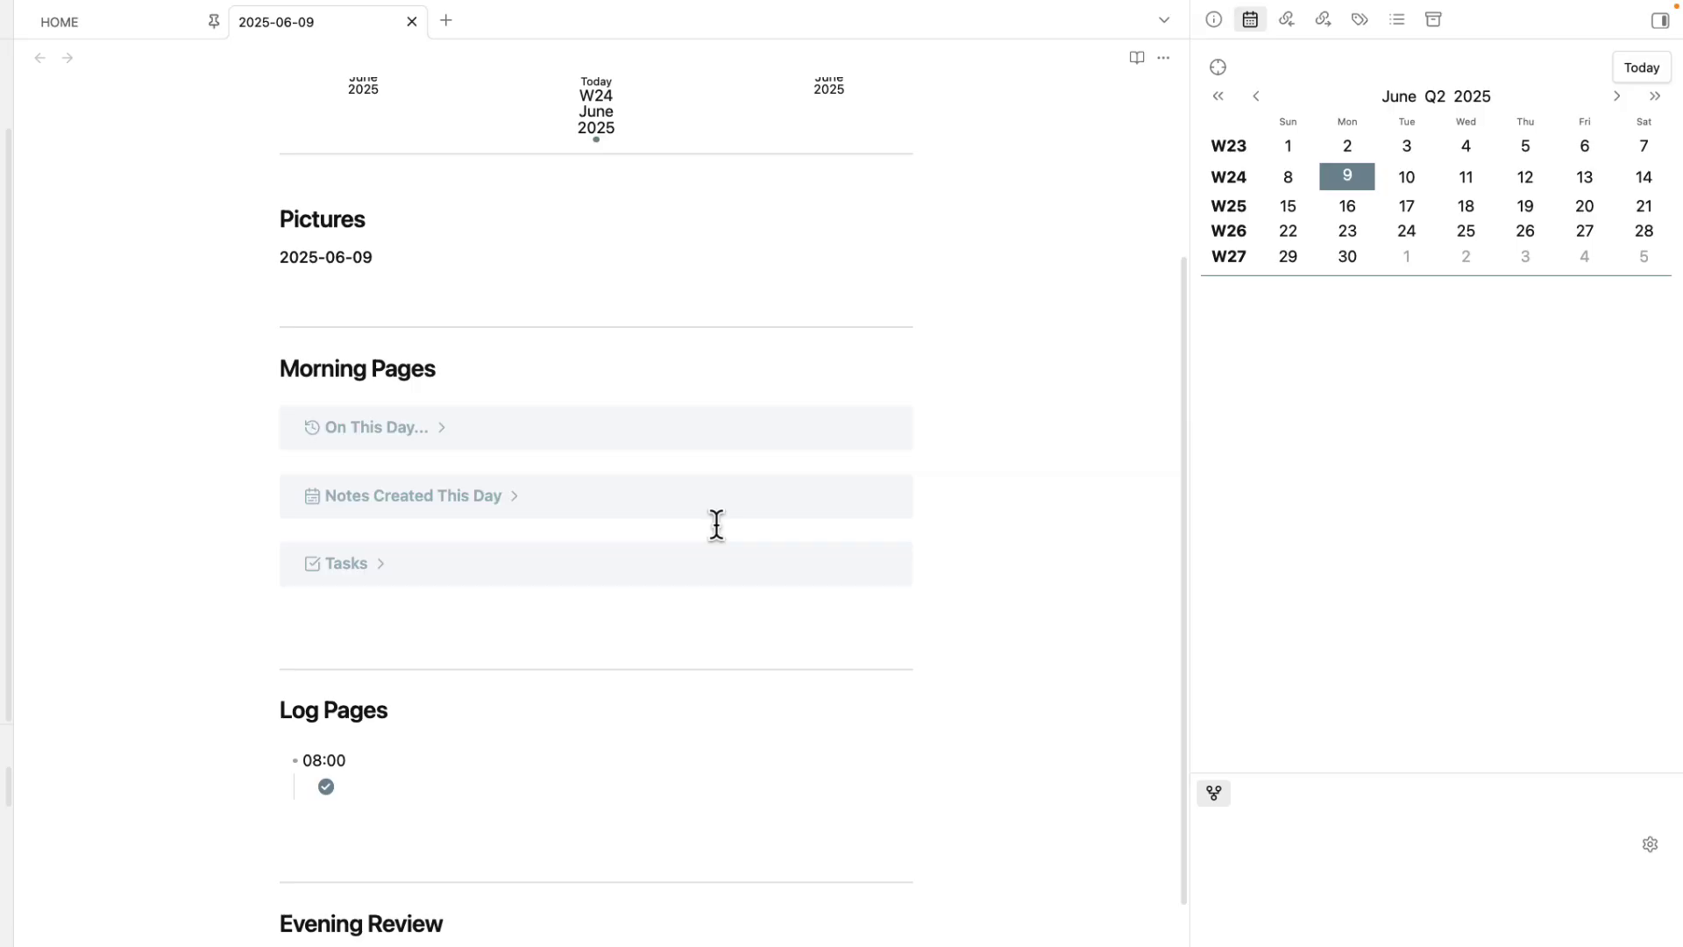
pyautogui.write('[[')
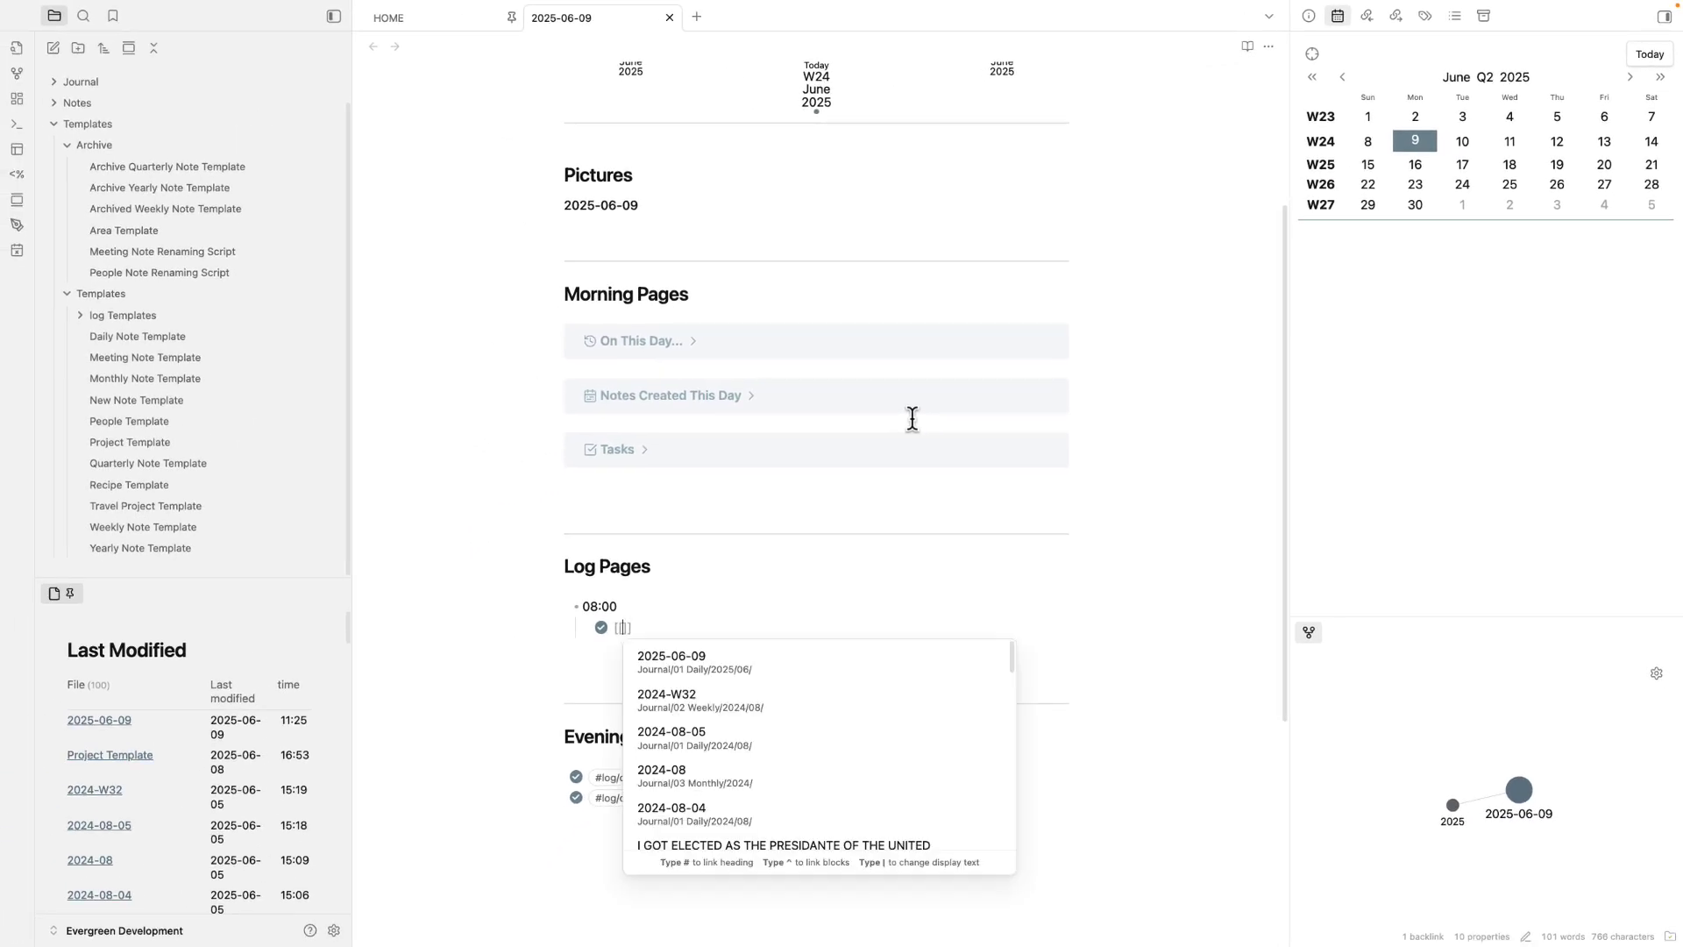
pyautogui.press('ctrl+super+space')
pyautogui.press('Return')
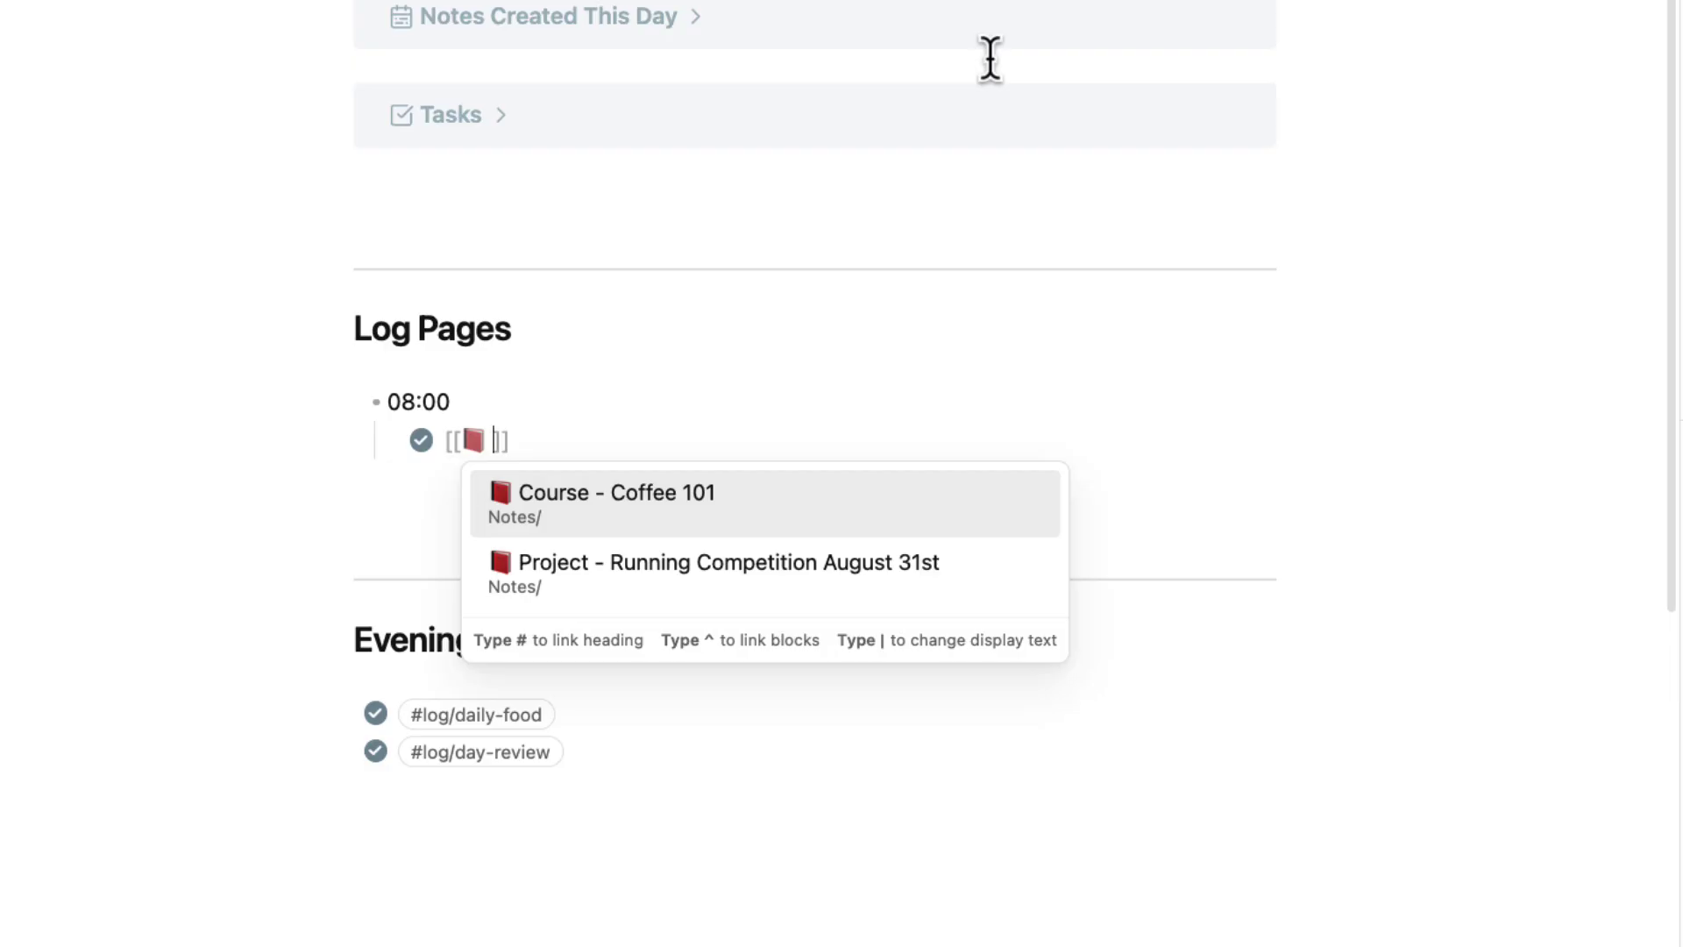
pyautogui.write('Project - ')
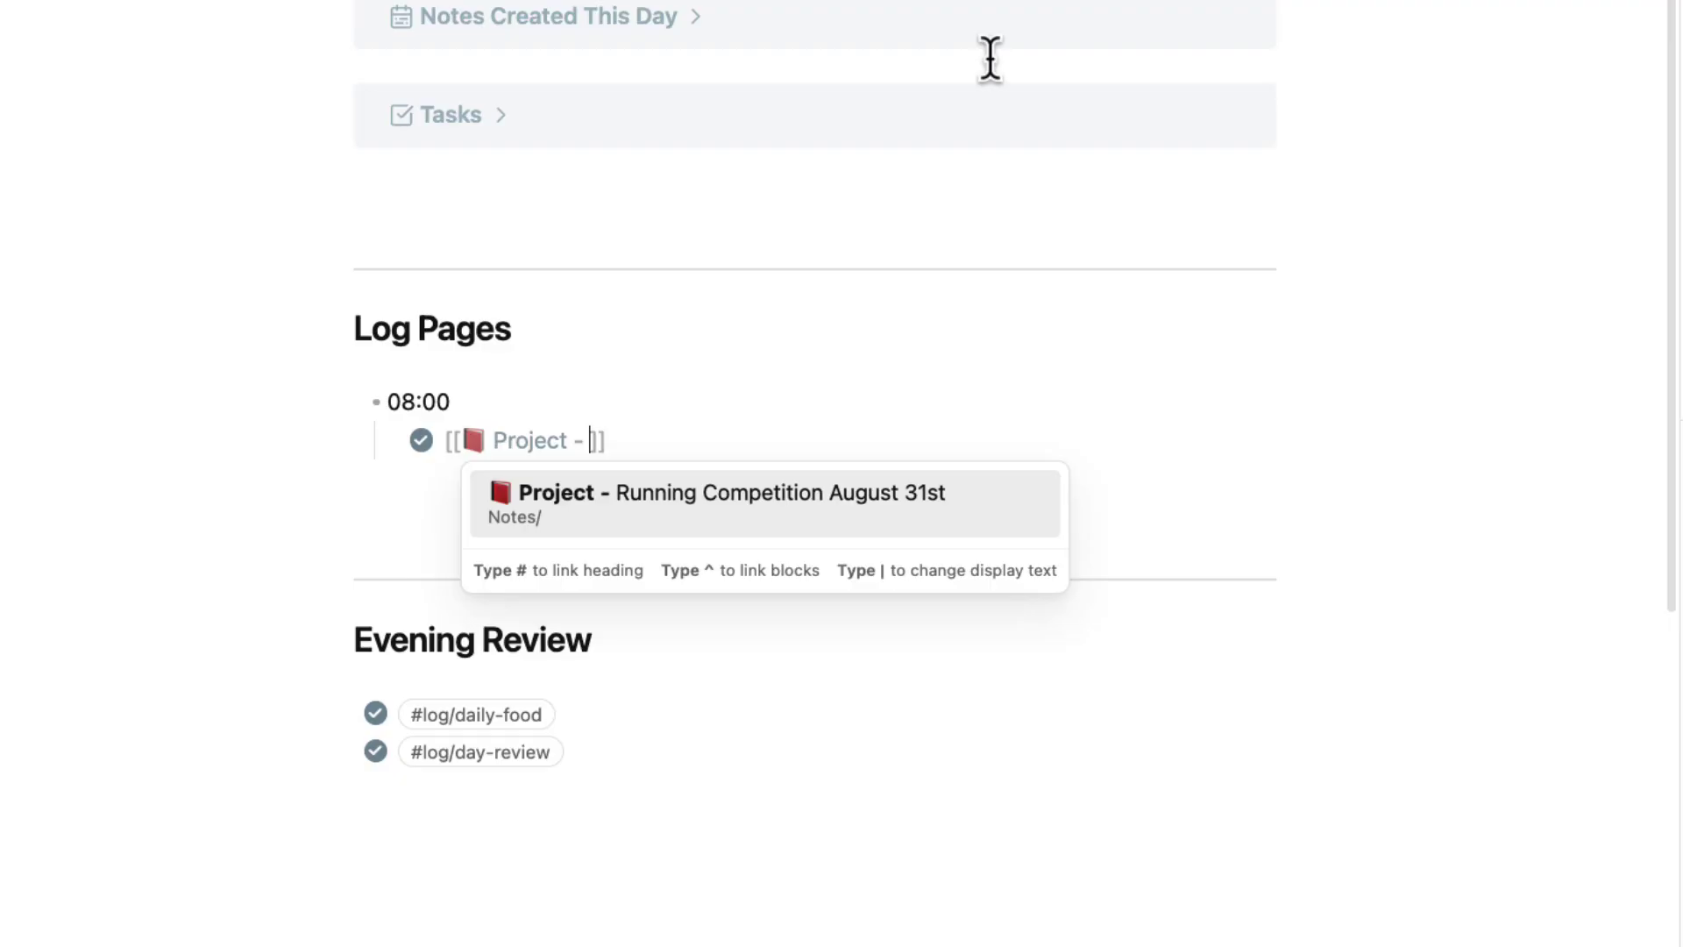
pyautogui.write('Consulting ')
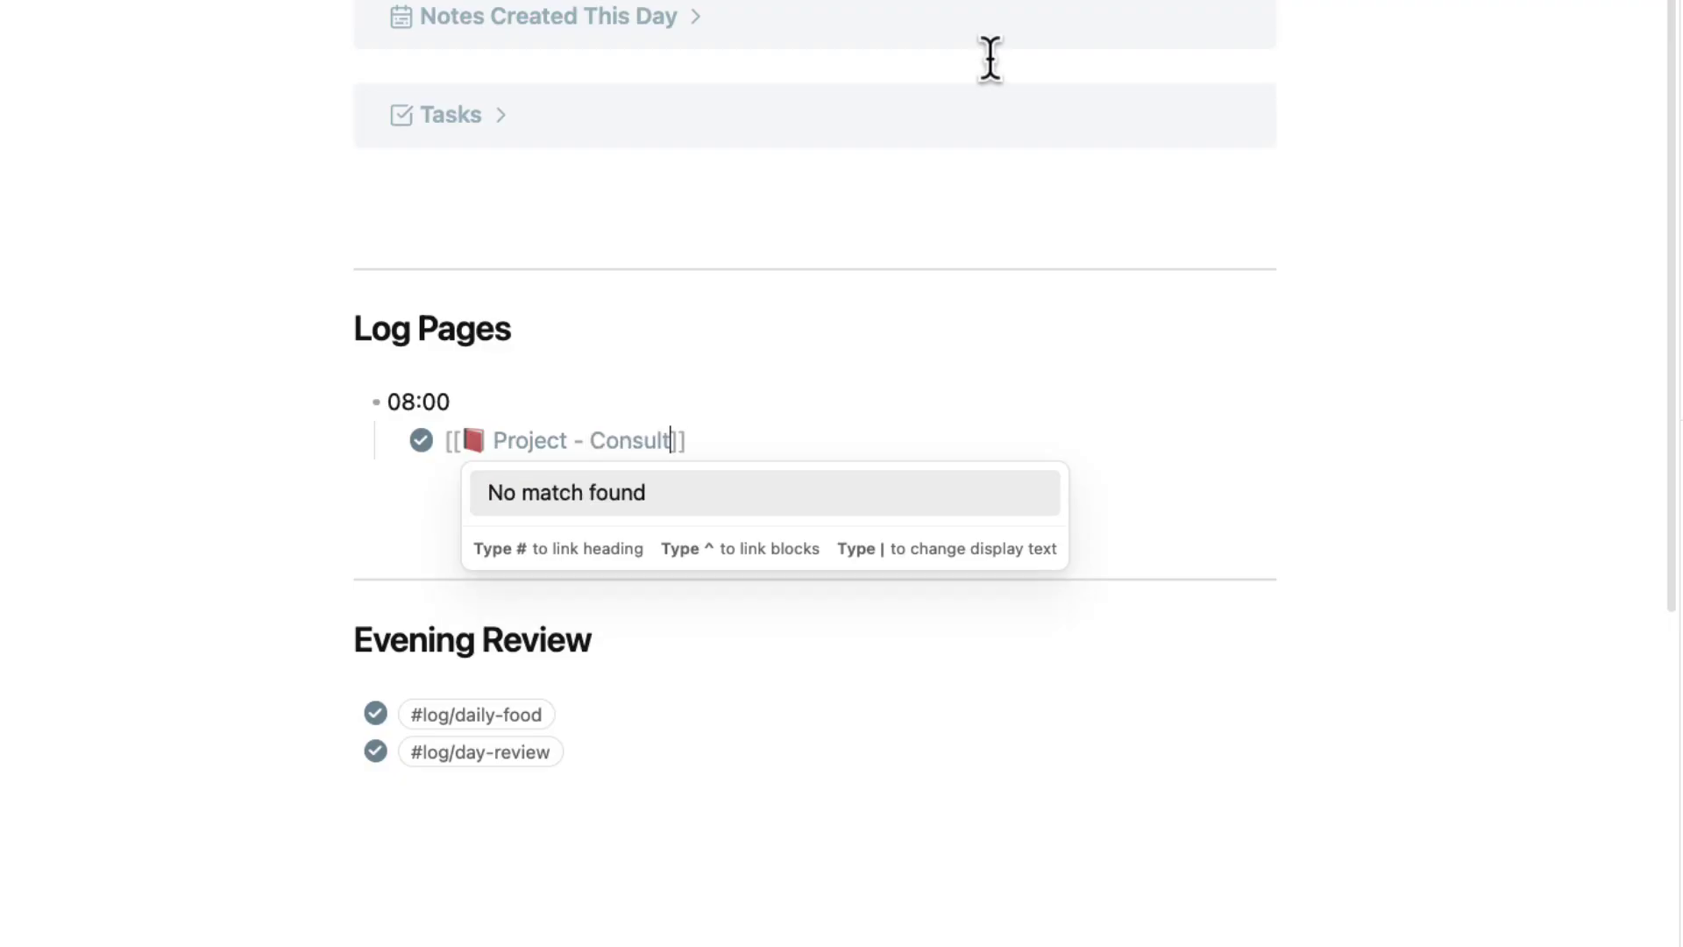
pyautogui.write('at brewed ')
pyautogui.write('Awakening ')
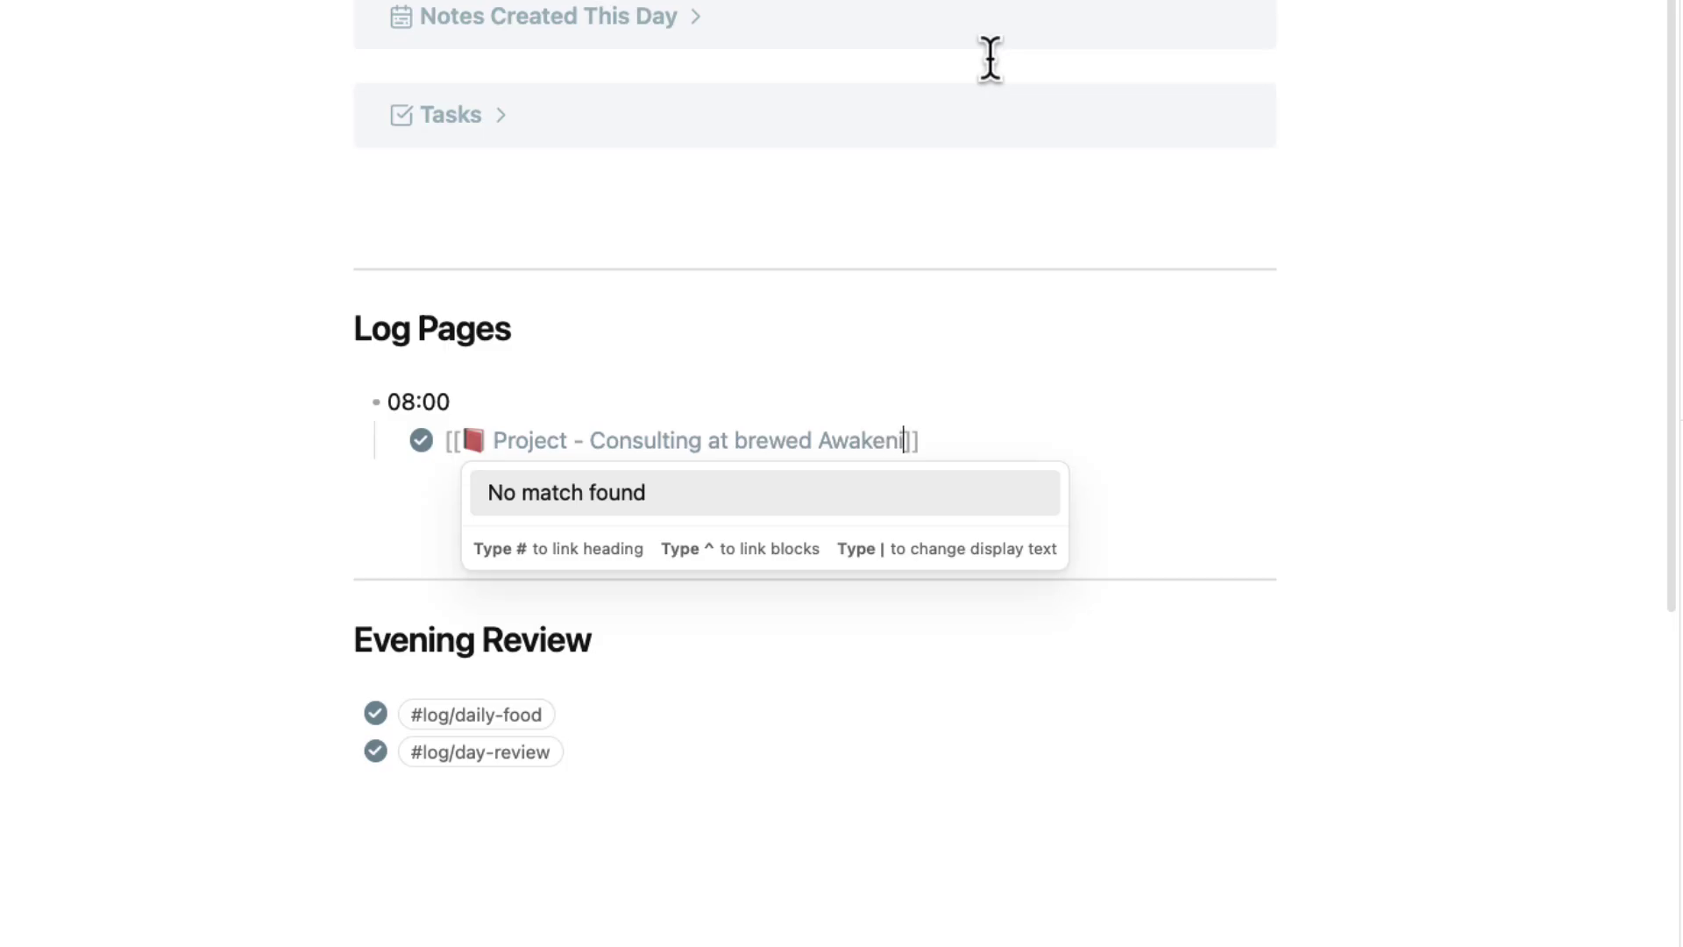
pyautogui.write('Cafe')
pyautogui.click(1042, 440)
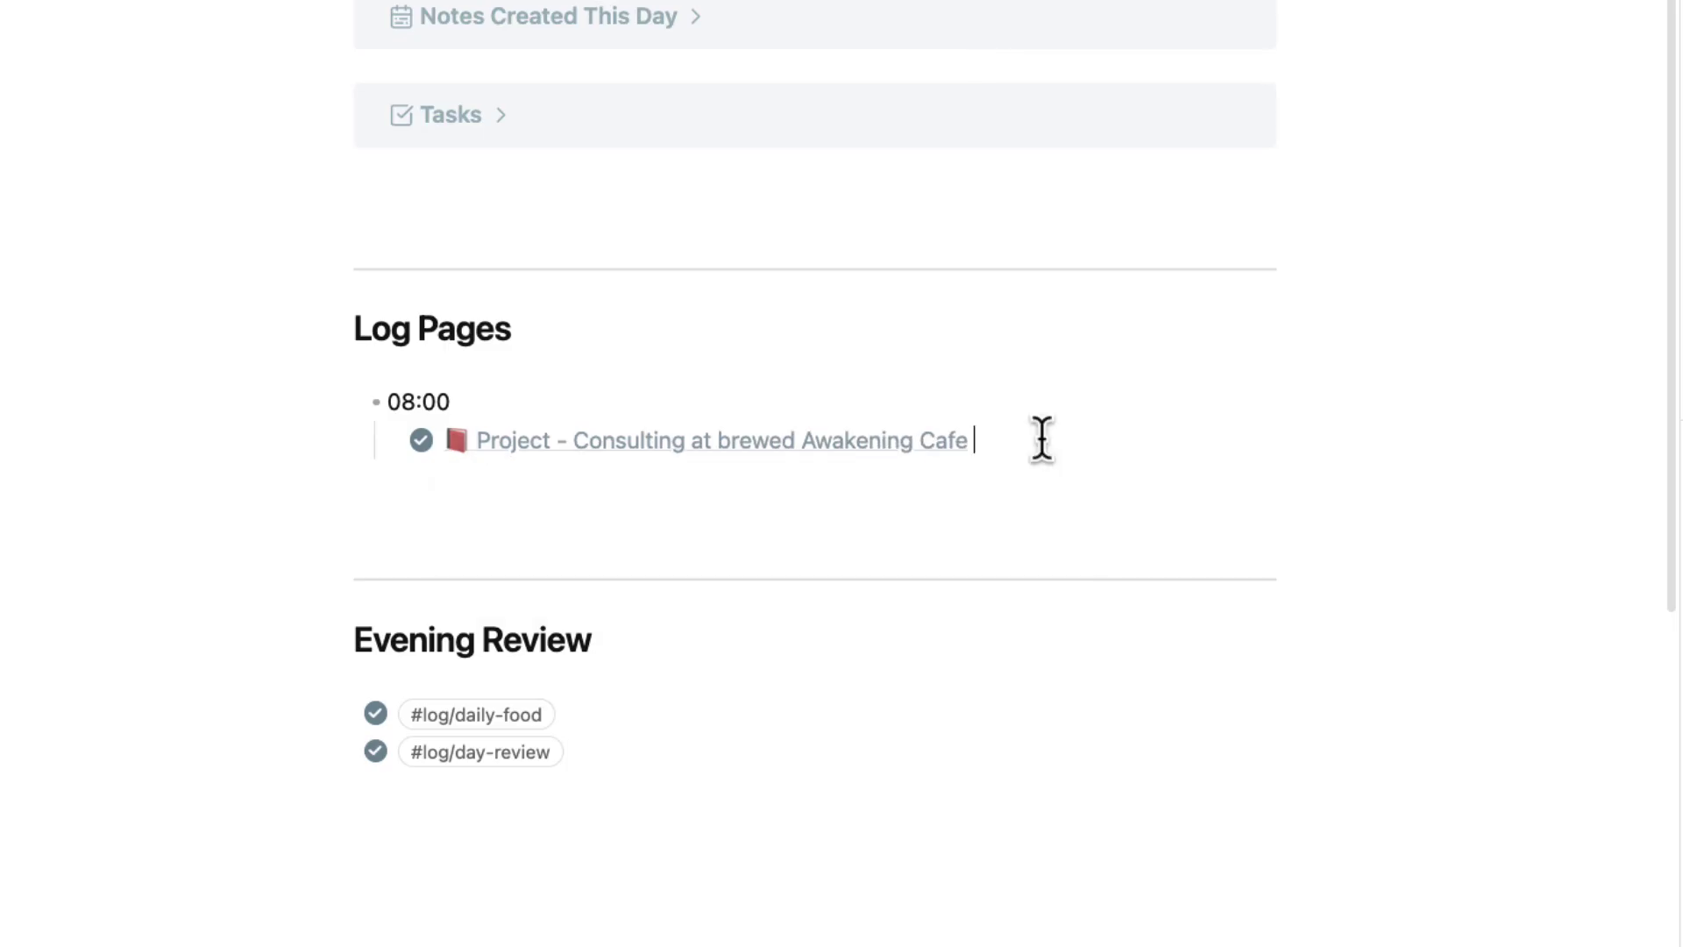
pyautogui.write('the first day on the job')
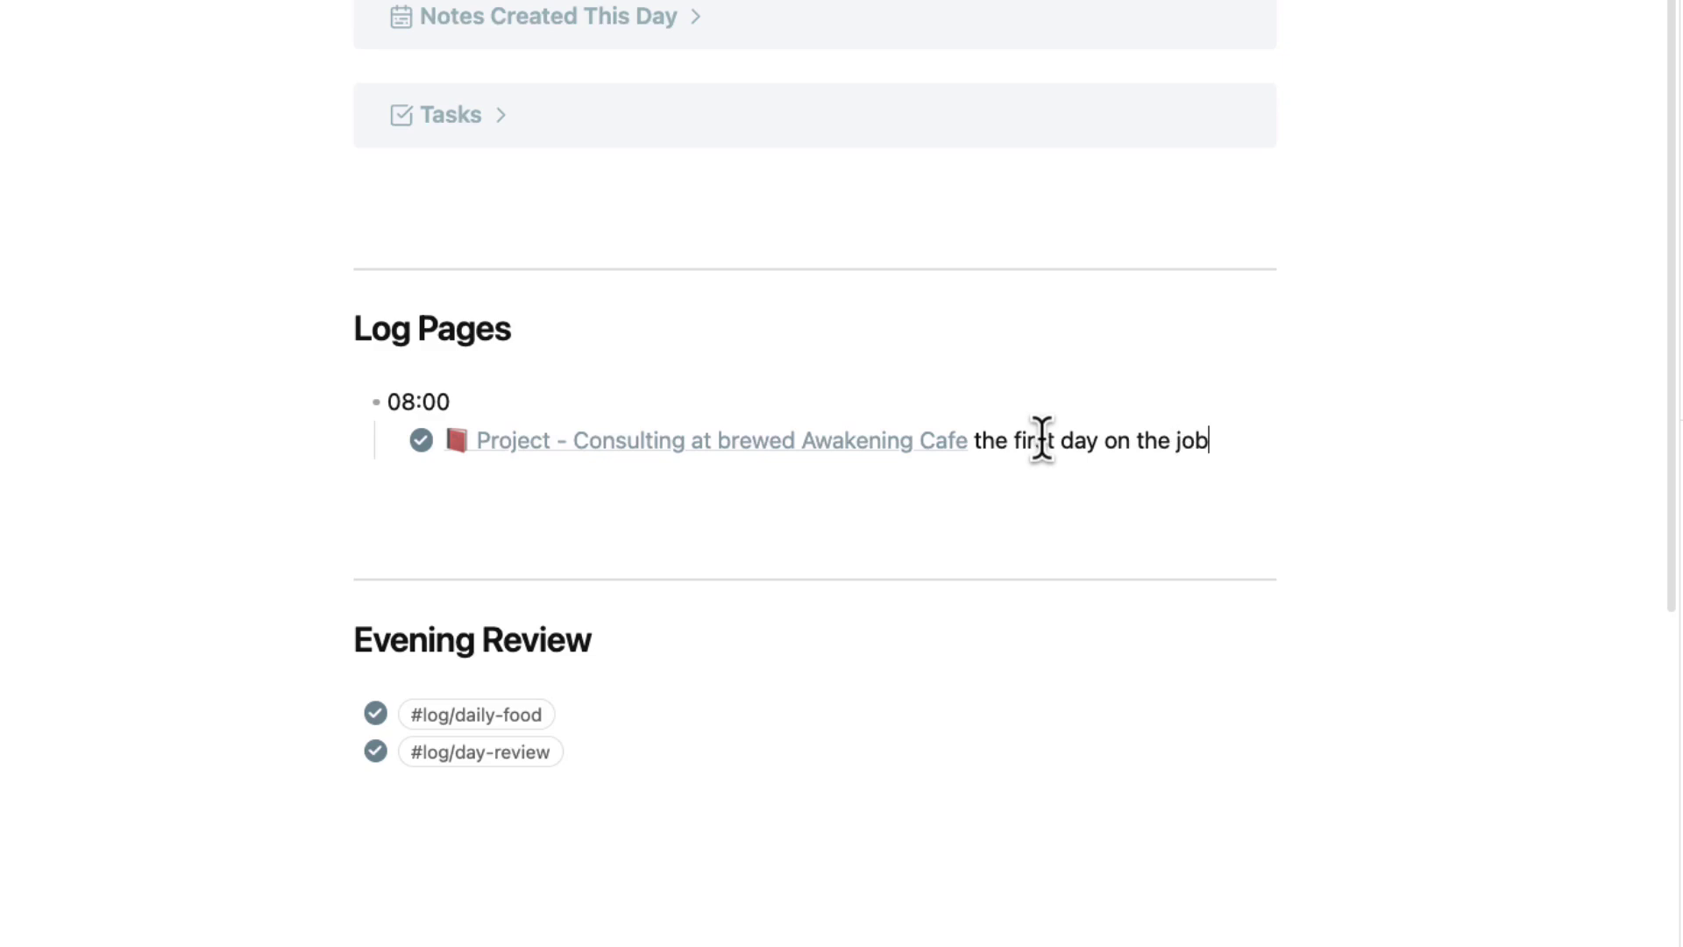
# - Open the linked consulting project note beside the daily note and insert the Project Template into it
pyautogui.keyDown('super'); pyautogui.click(701, 440); pyautogui.keyUp('super')
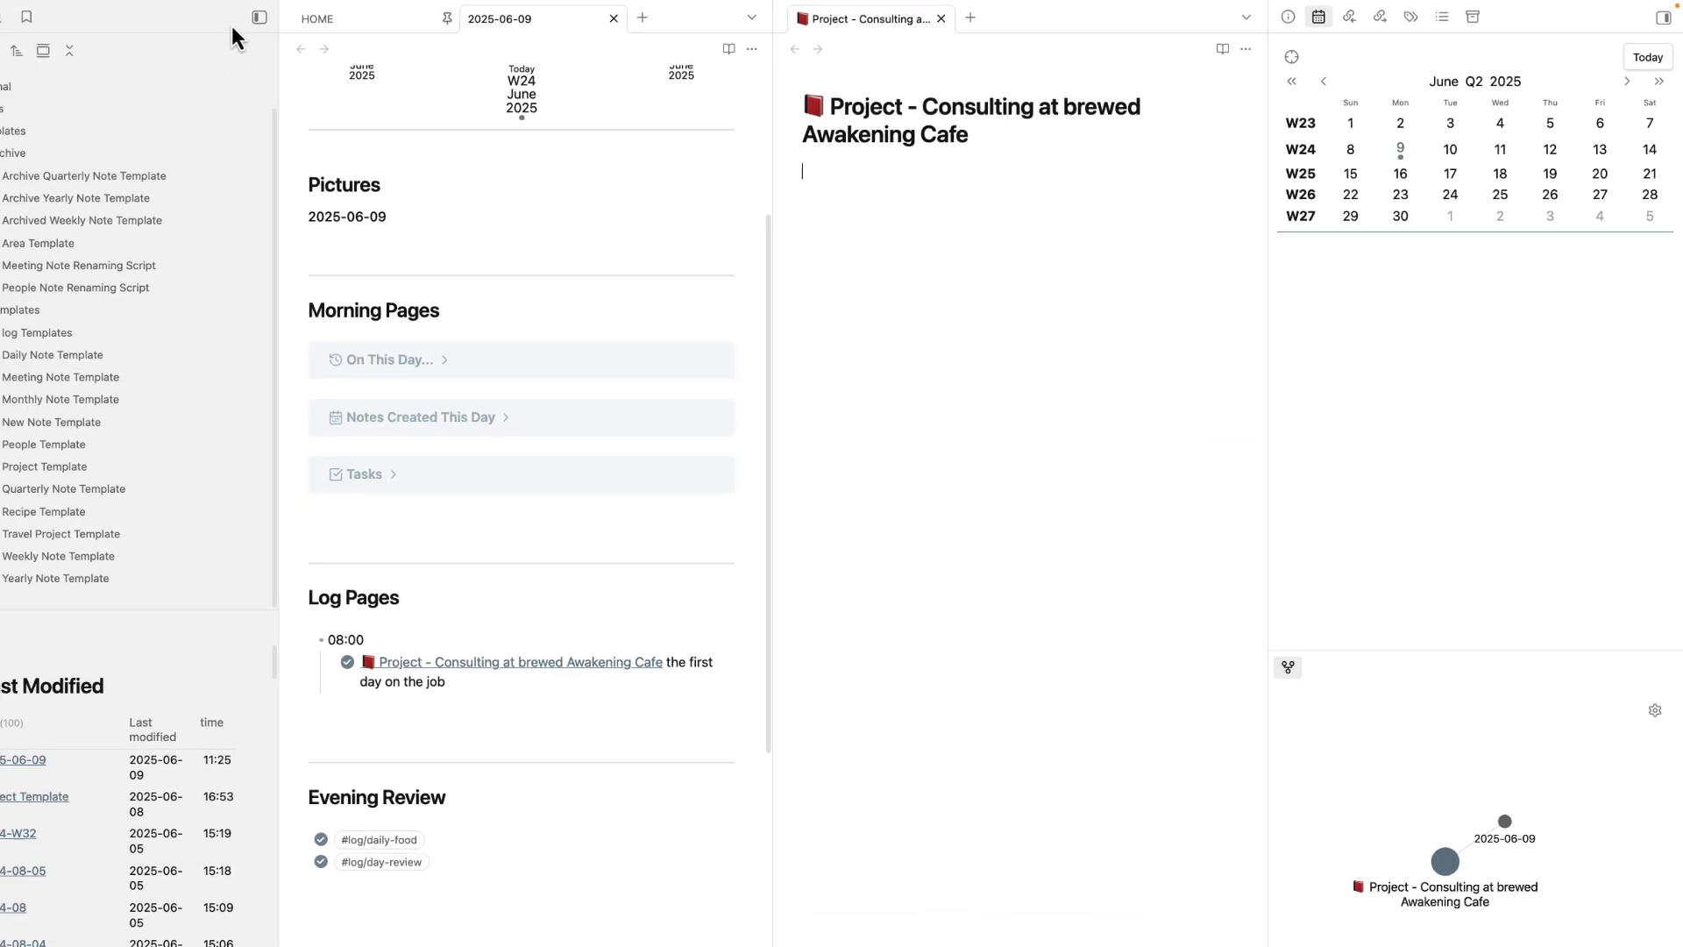
pyautogui.click(233, 24)
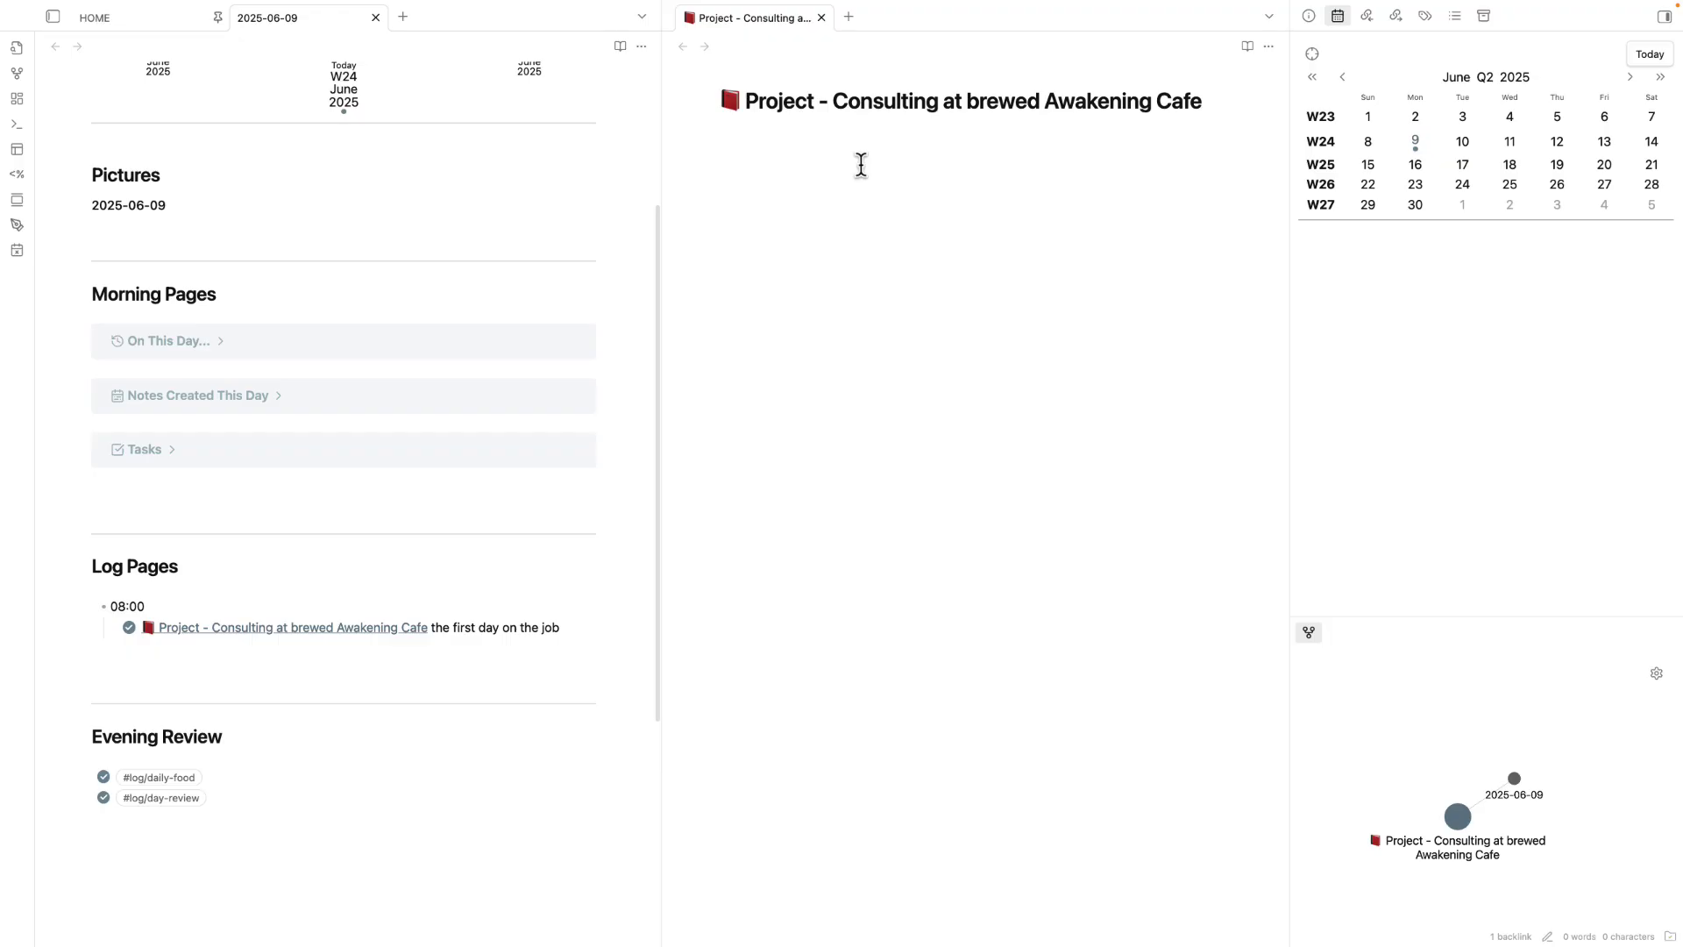
pyautogui.hotkey('alt', 'e')
pyautogui.write('proj')
pyautogui.press('Return')
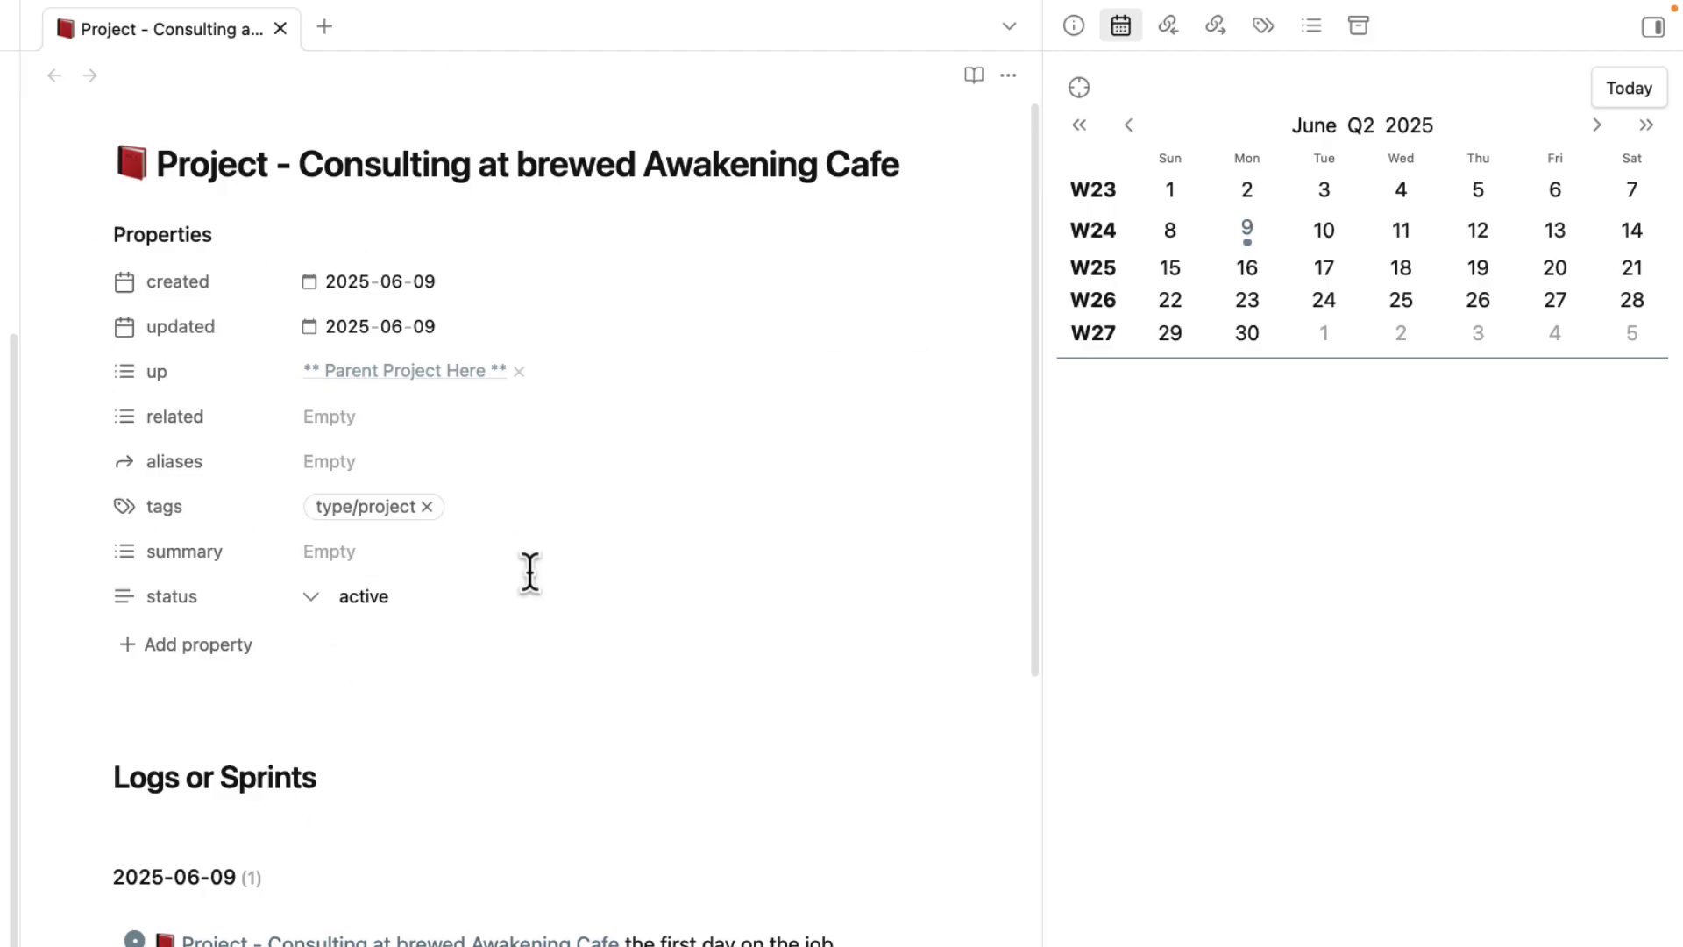
# - Remove the placeholder "** Parent Project Here **" link from the consulting project note's up property
pyautogui.moveTo(124, 166); pyautogui.dragTo(1052, 154)
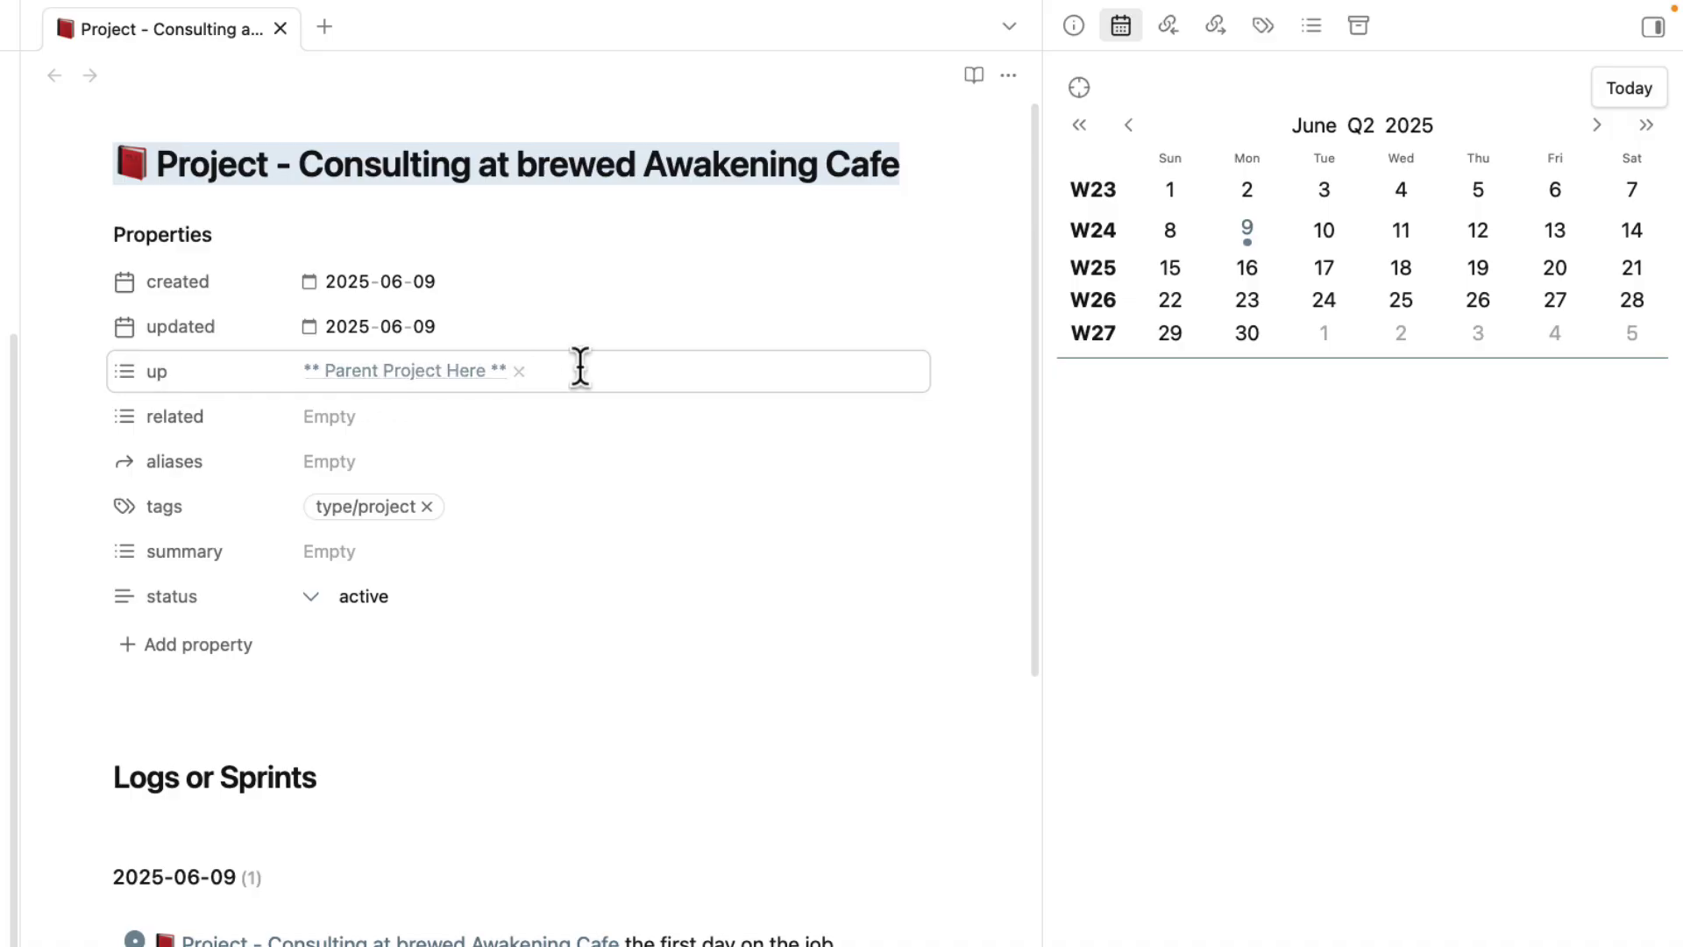
pyautogui.click(163, 373)
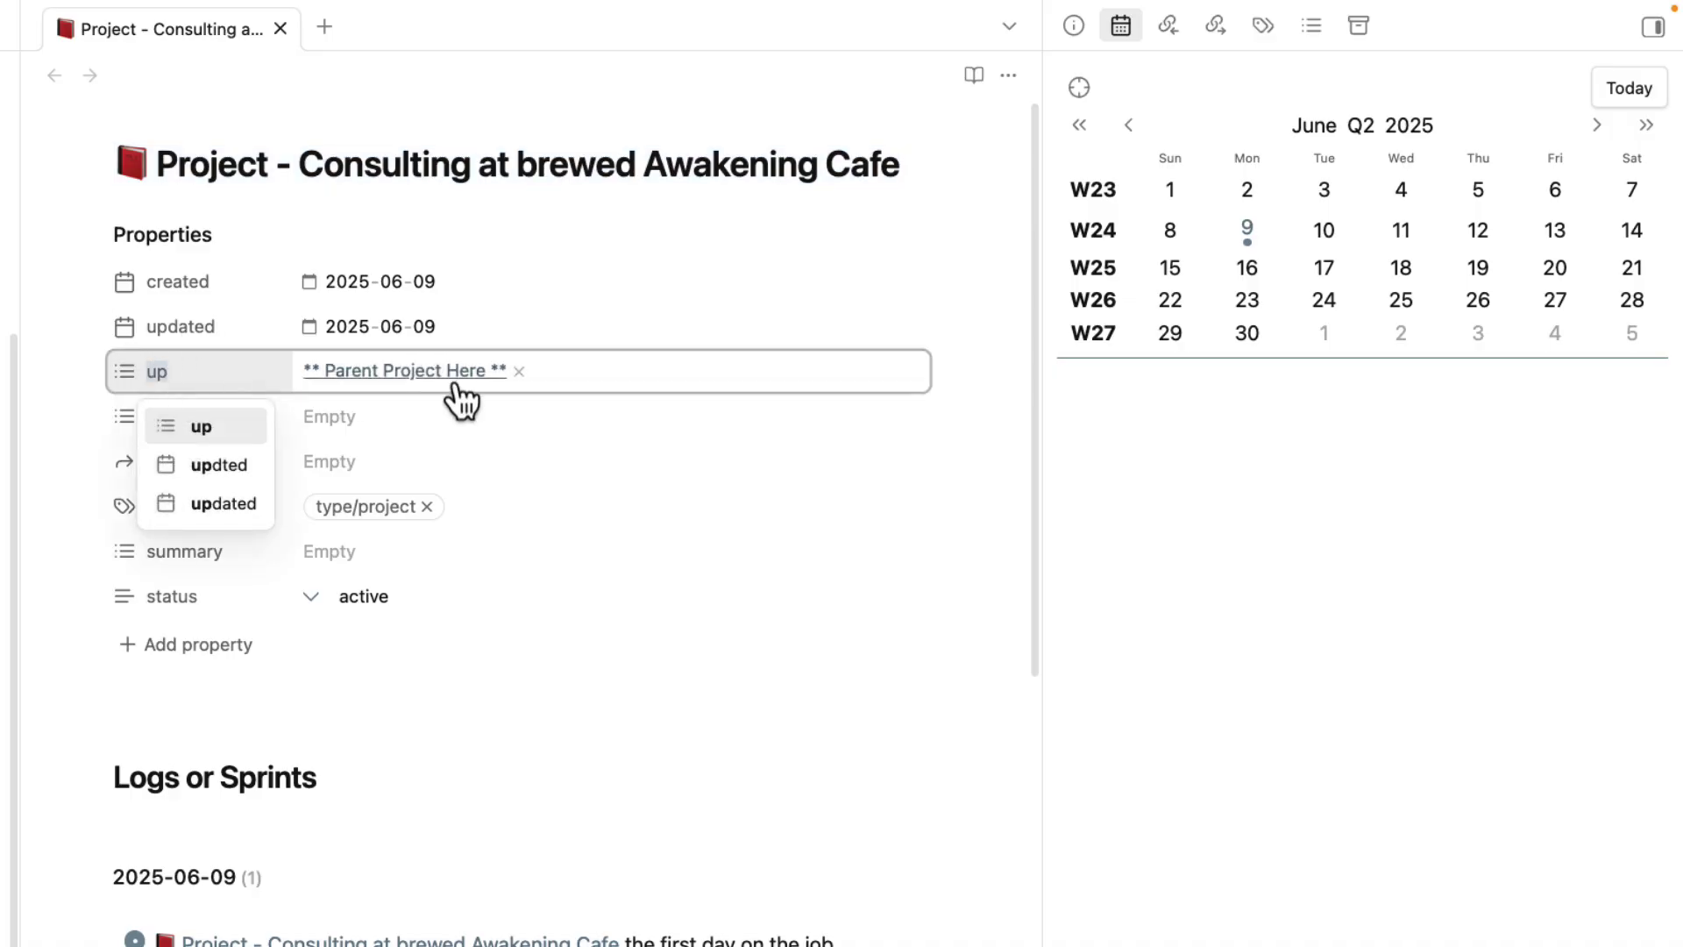
pyautogui.moveTo(132, 167); pyautogui.dragTo(928, 157)
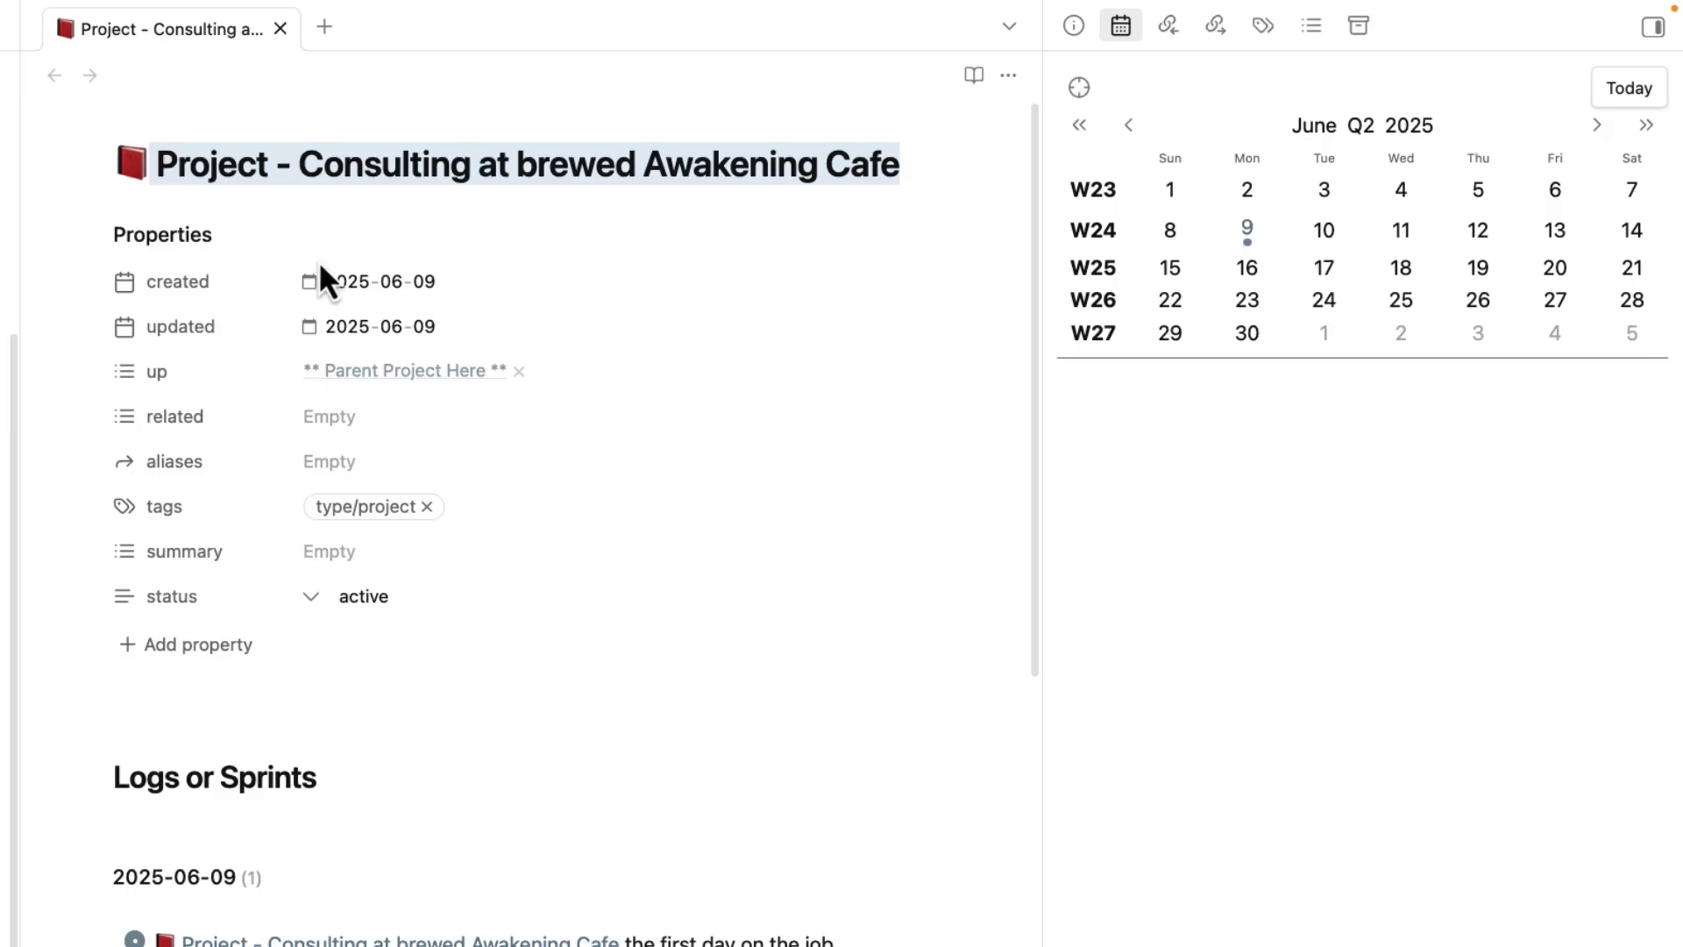
pyautogui.moveTo(149, 165); pyautogui.dragTo(943, 165)
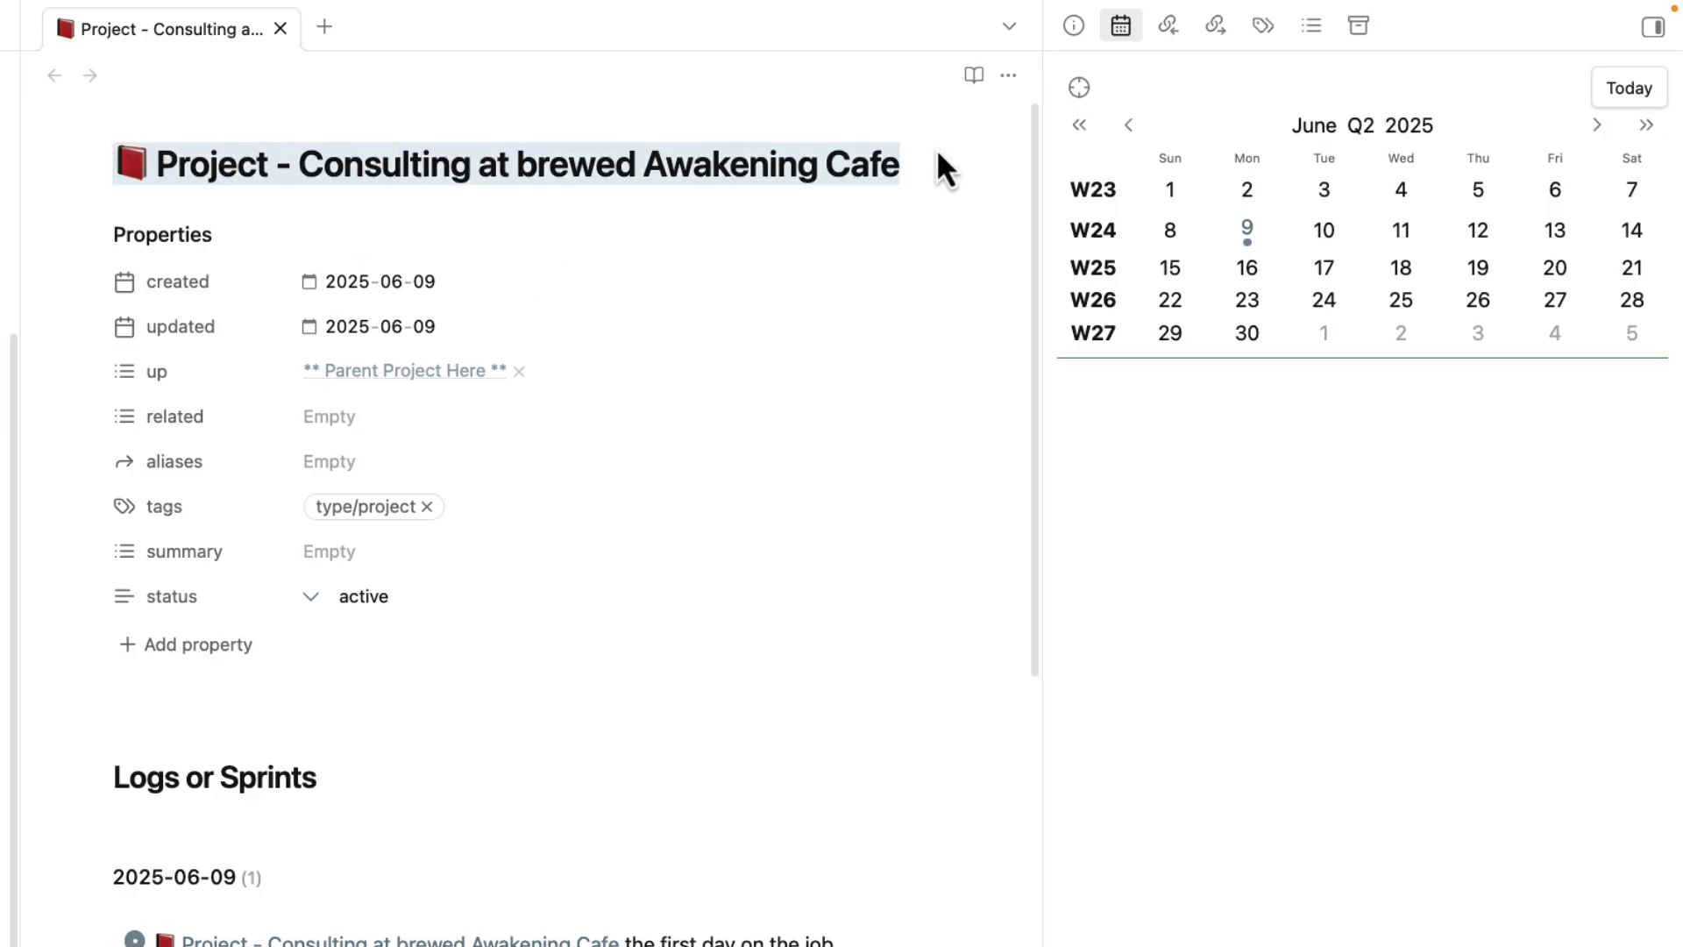
pyautogui.click(519, 372)
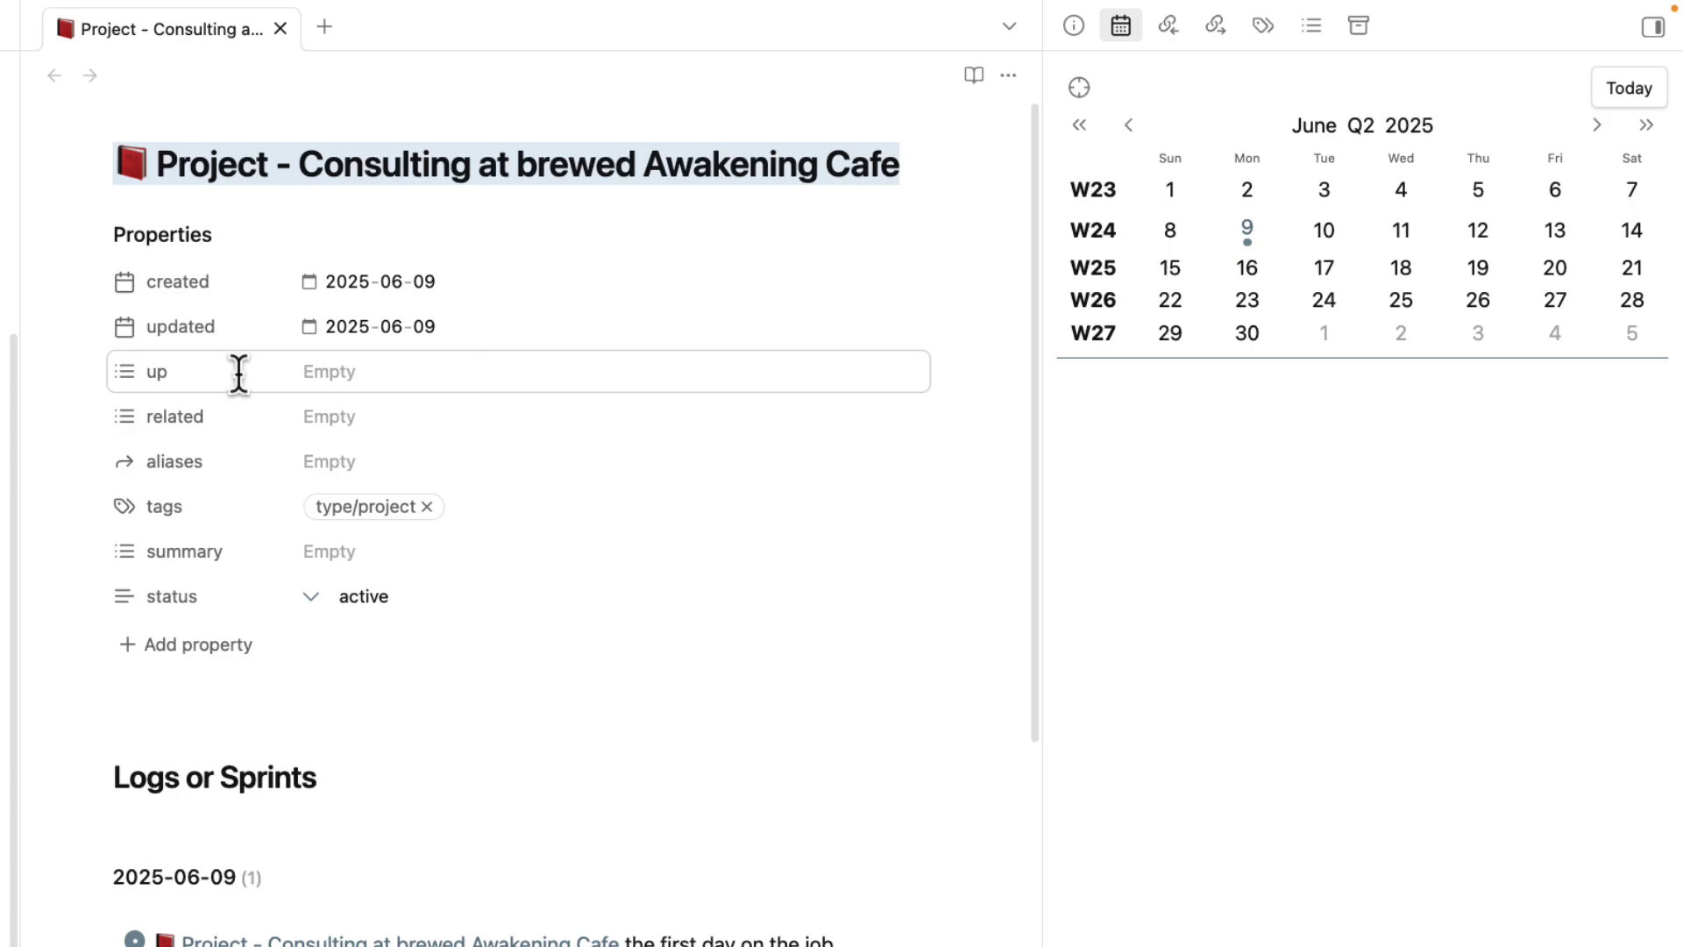
pyautogui.click(392, 418)
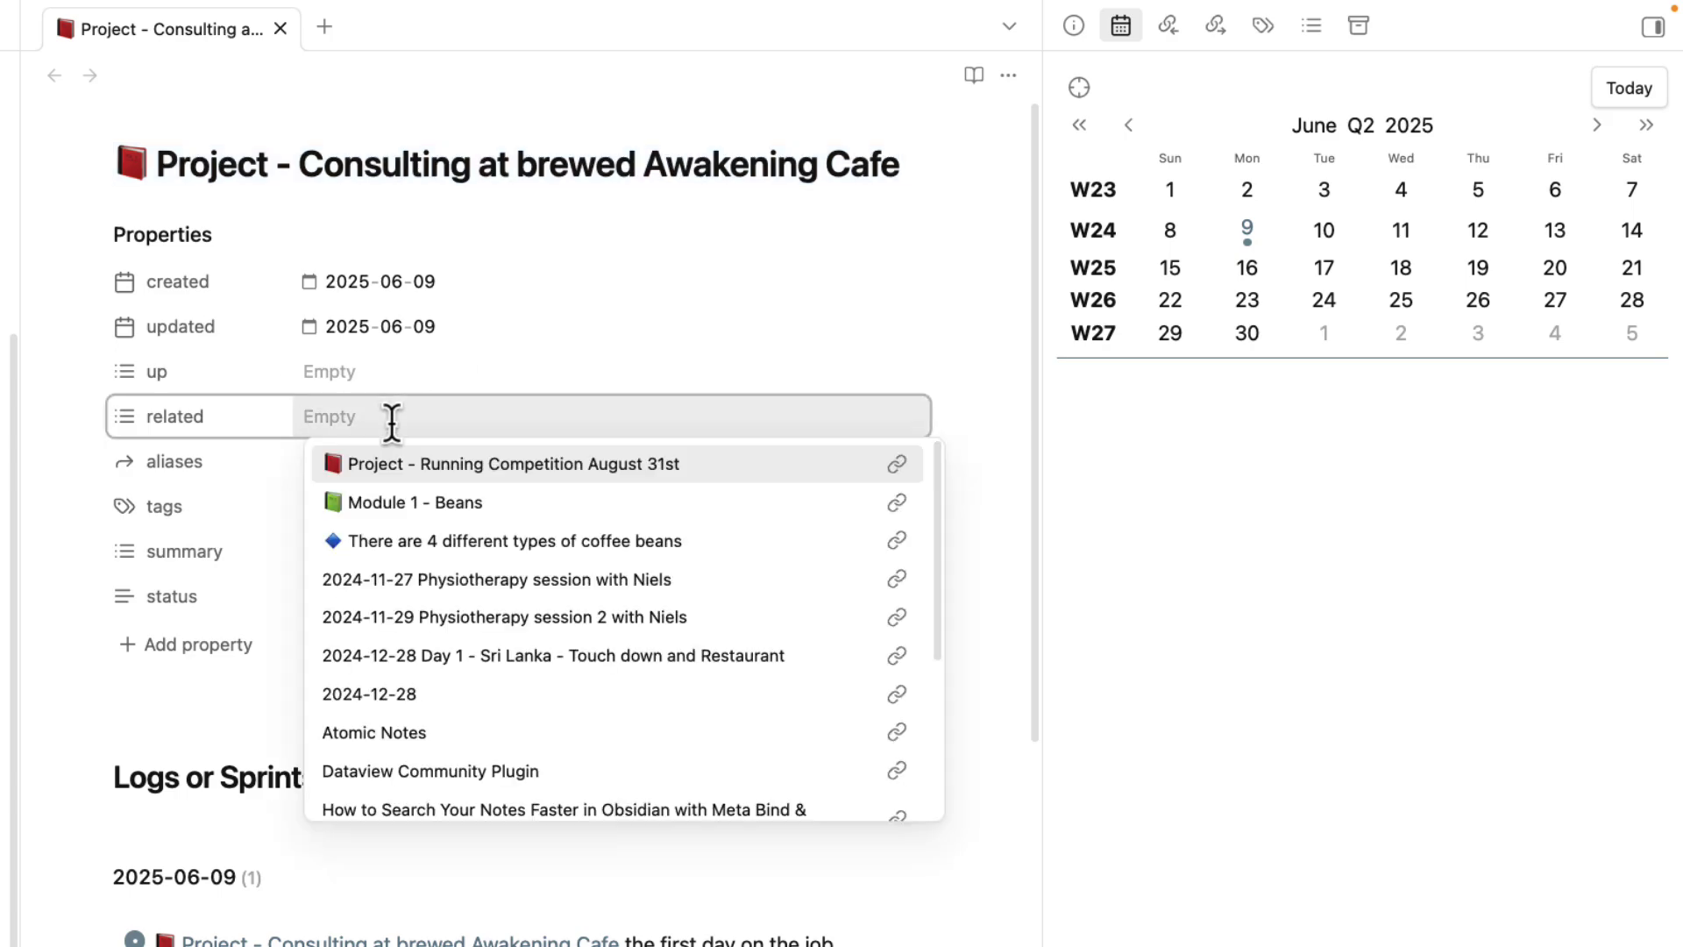
pyautogui.click(80, 494)
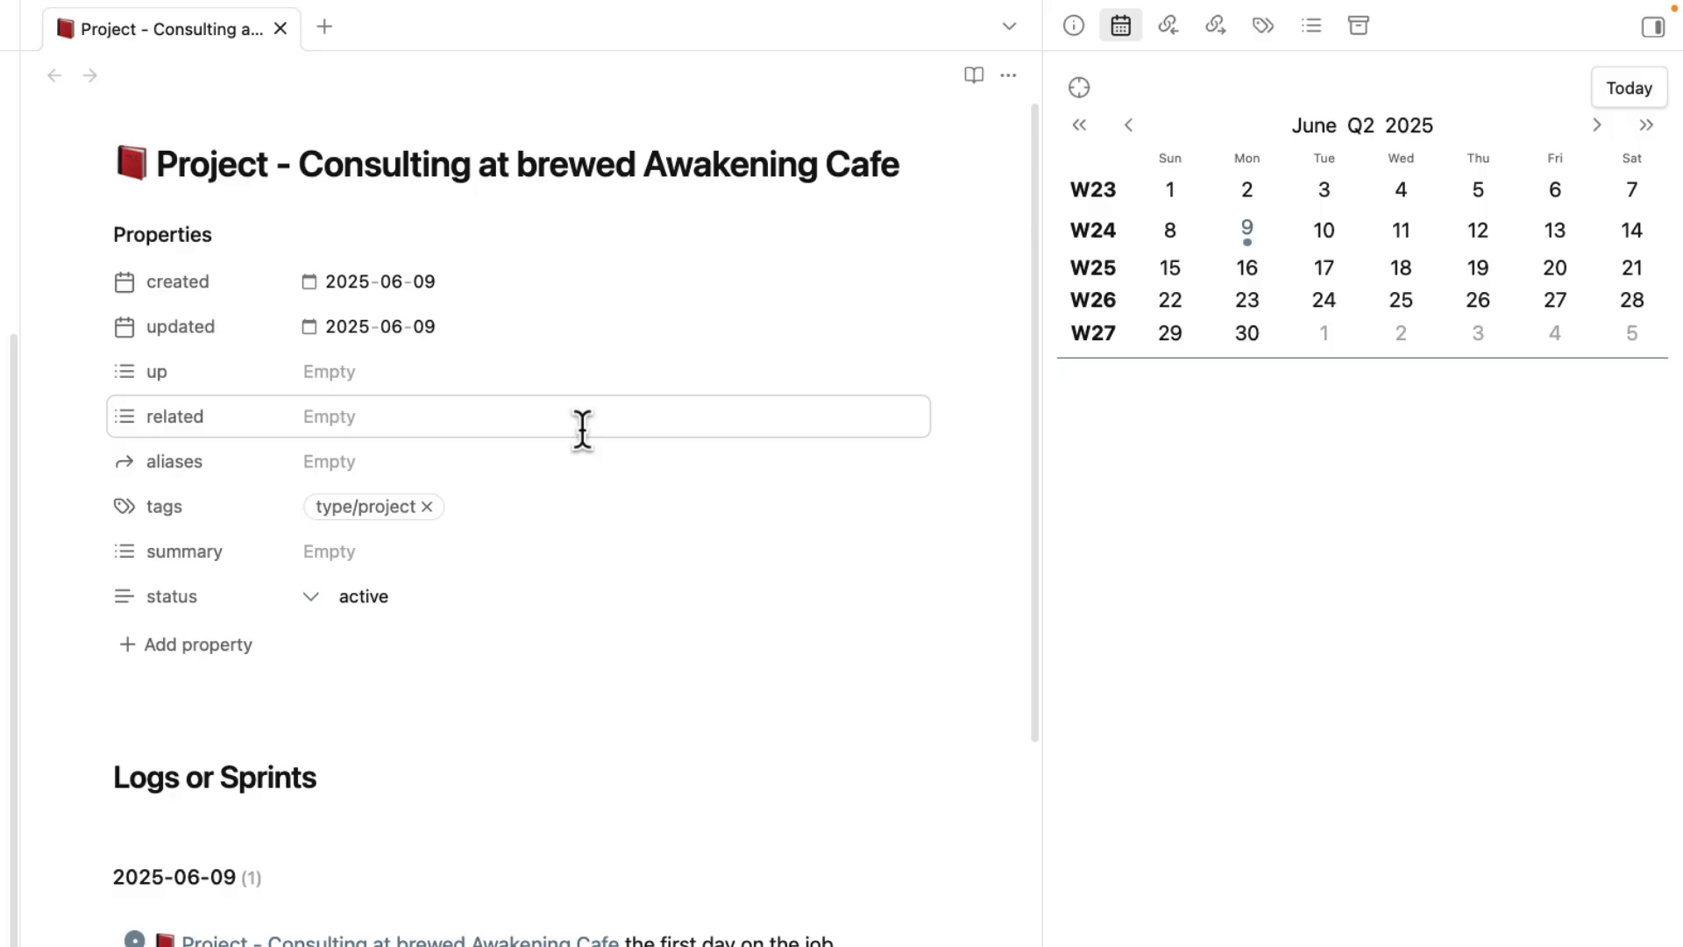
pyautogui.click(413, 461)
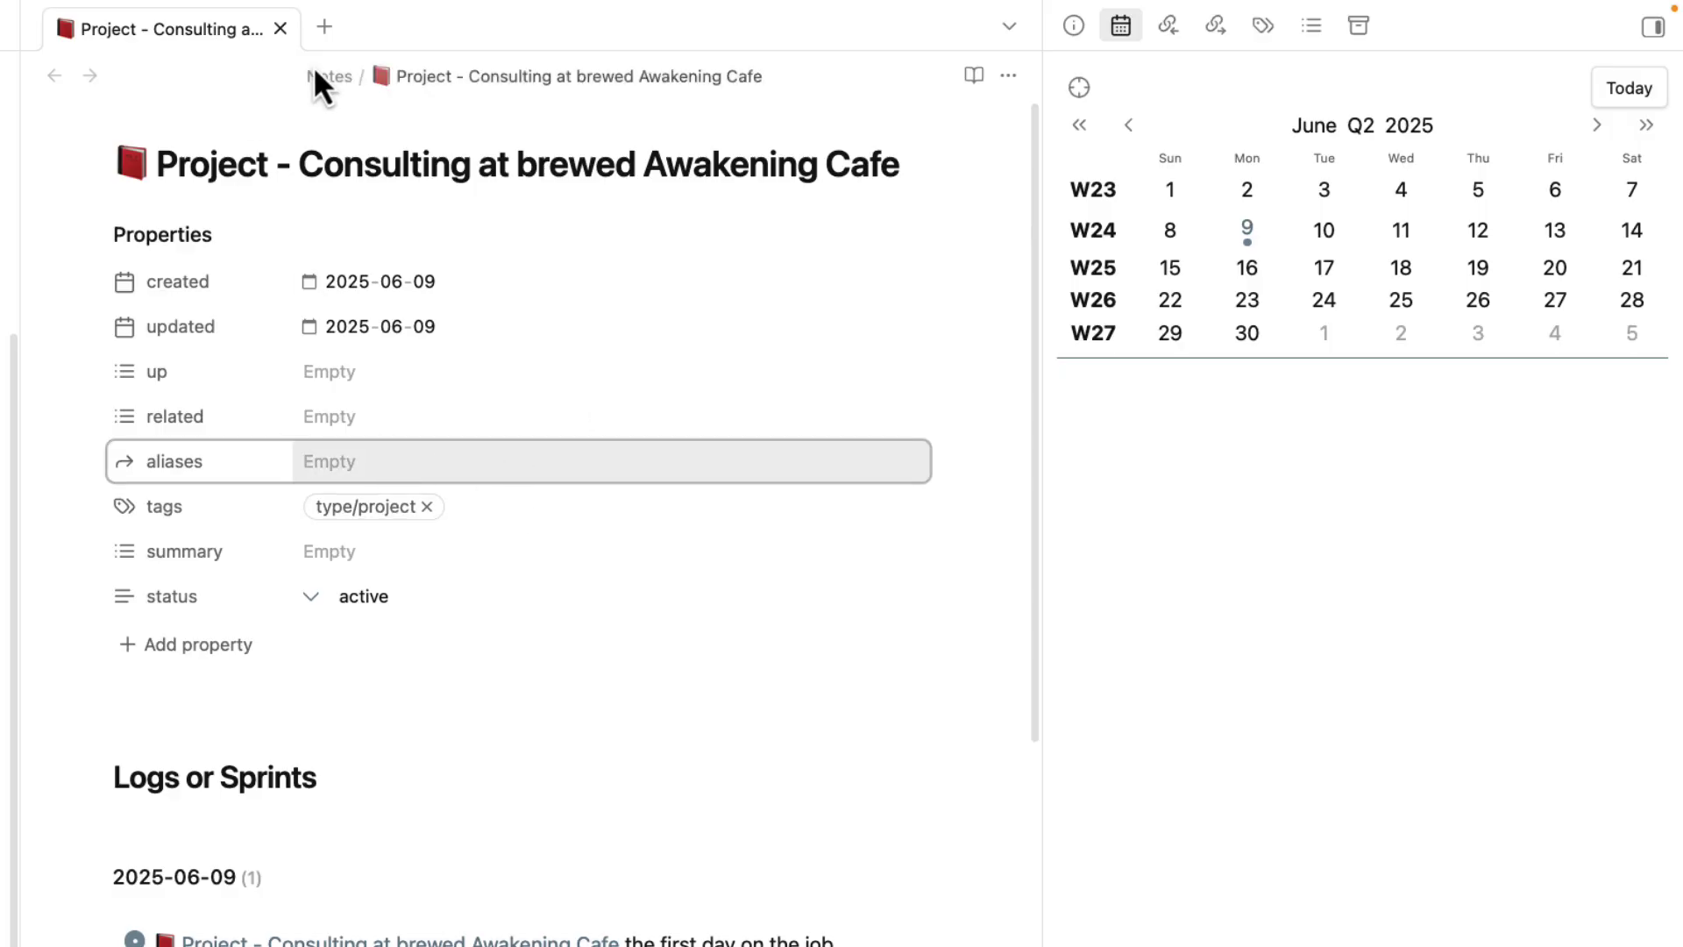
# - Add the tags on/cafe and on/consulting to the consulting project note
pyautogui.click(513, 504)
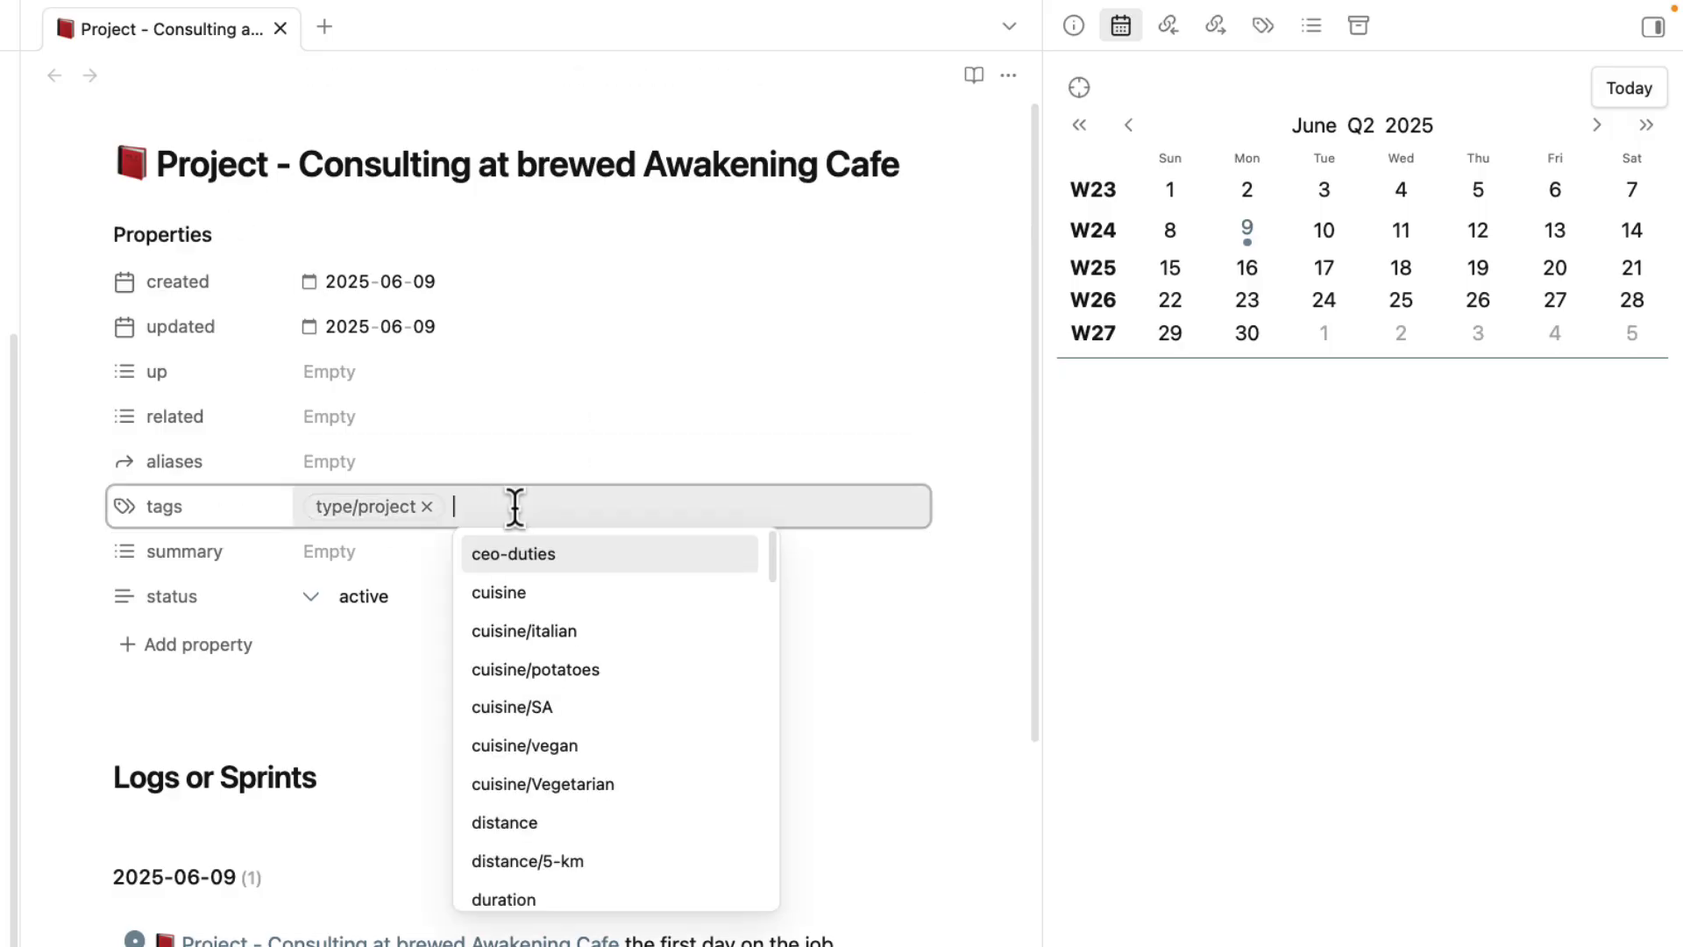
pyautogui.write('#on/caf')
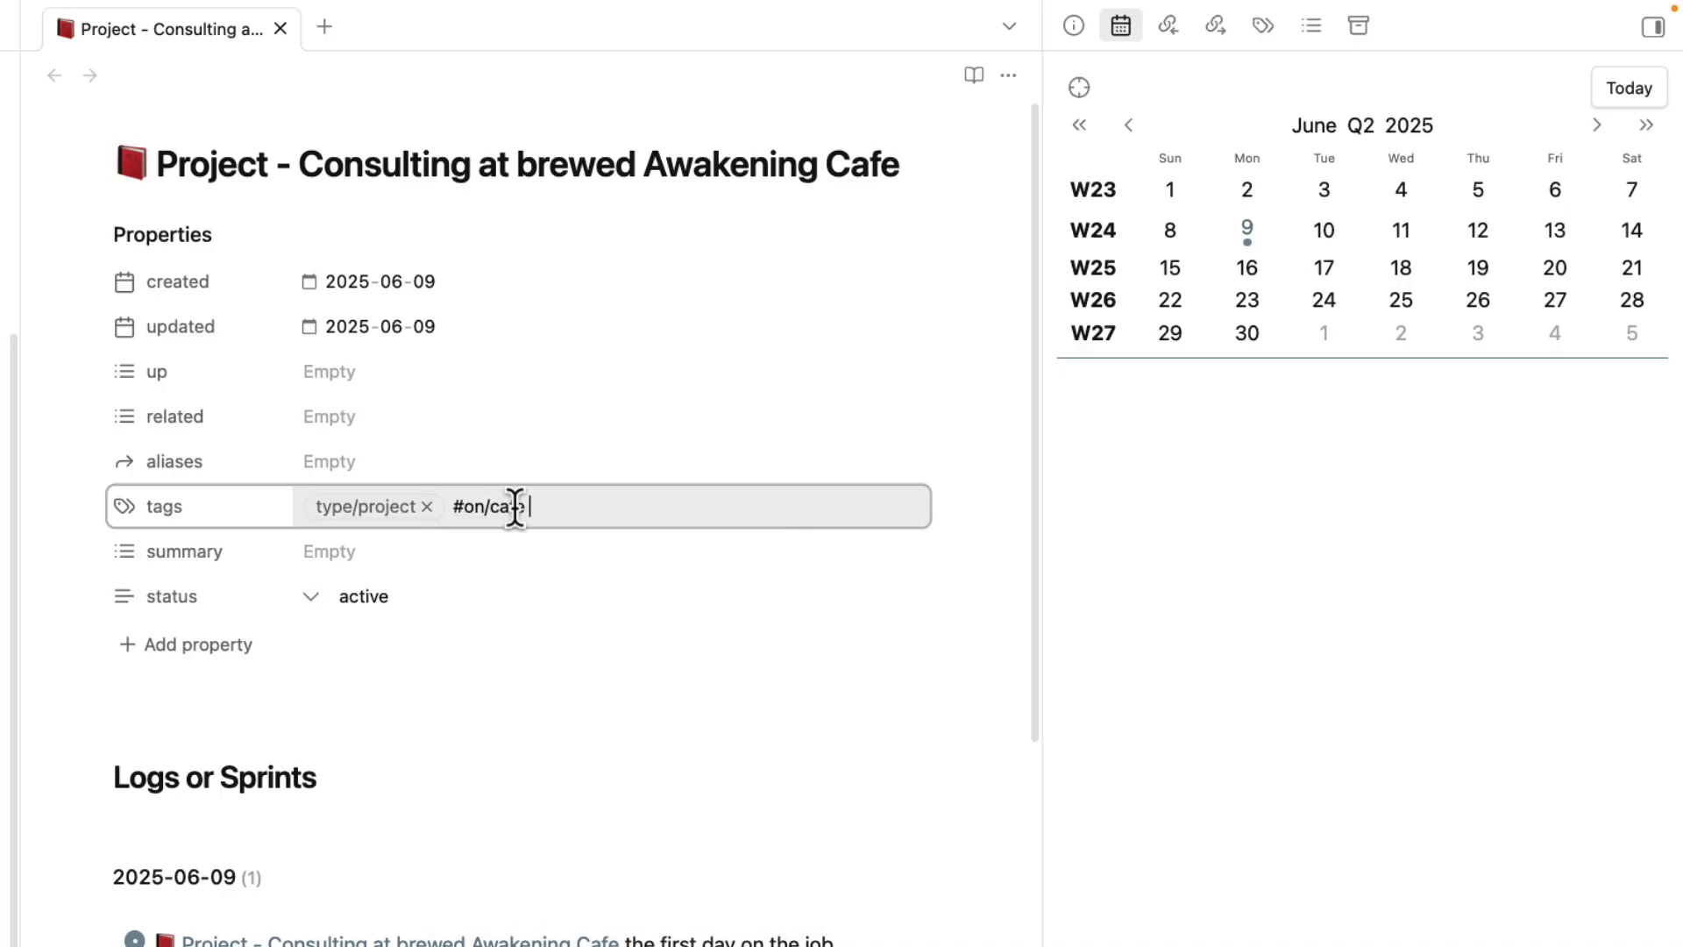
pyautogui.write('e')
pyautogui.press('Return')
pyautogui.write('#on/c')
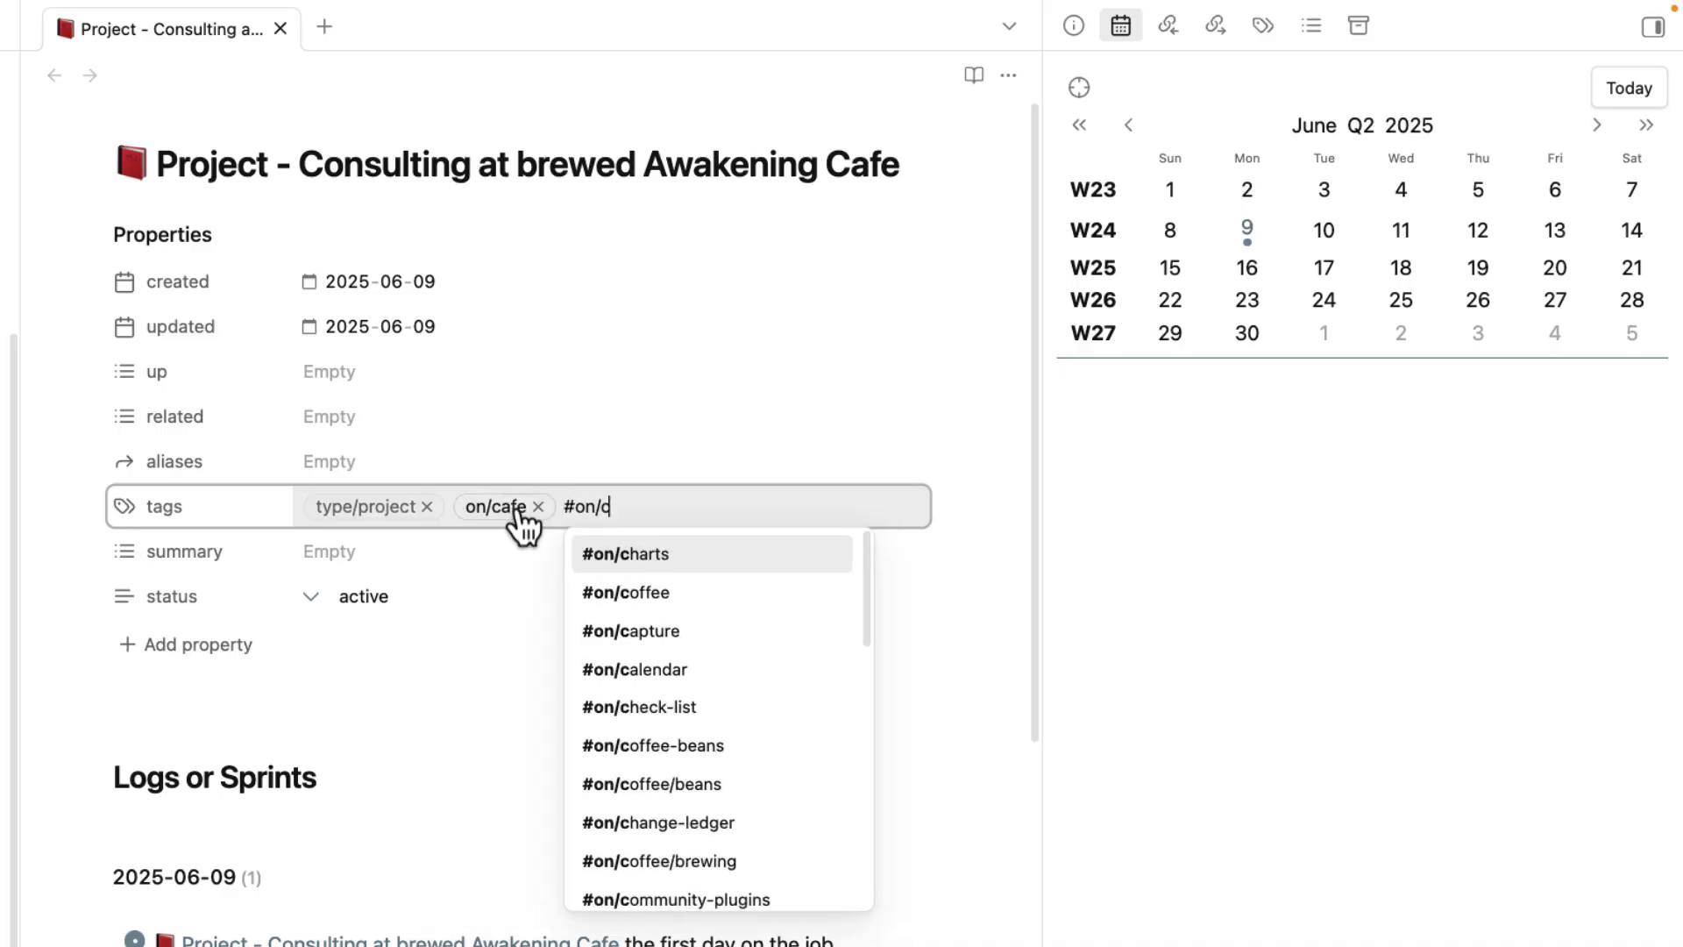
pyautogui.write('onsult')
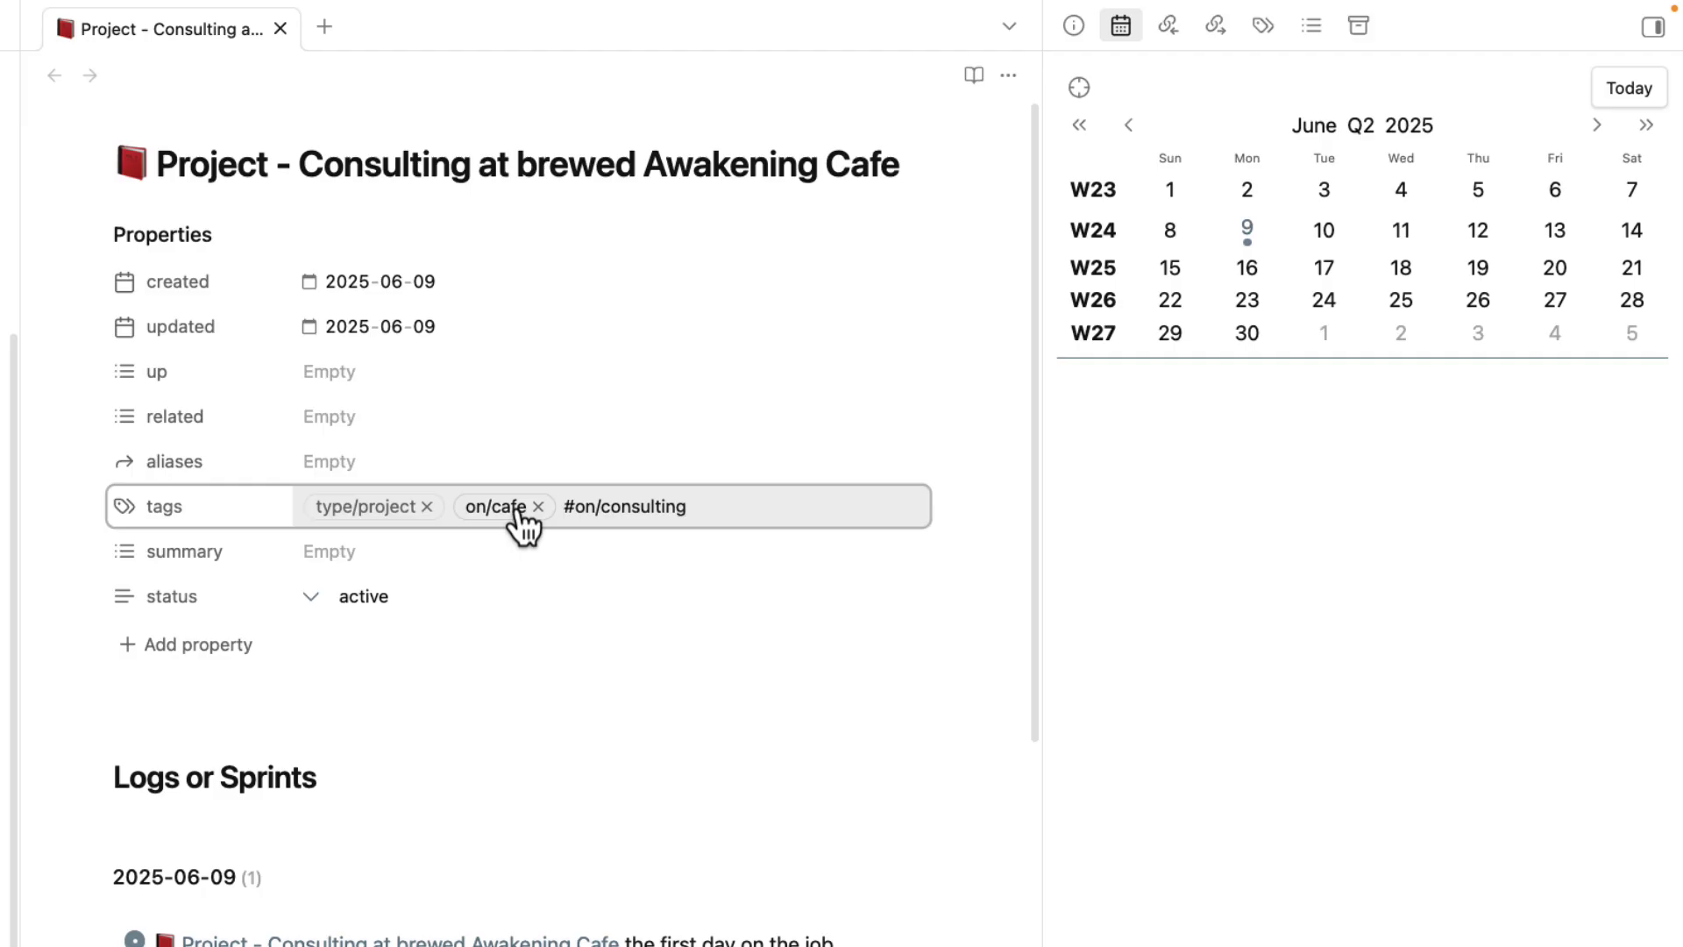
pyautogui.write('ing')
pyautogui.press('Return')
pyautogui.click(342, 717)
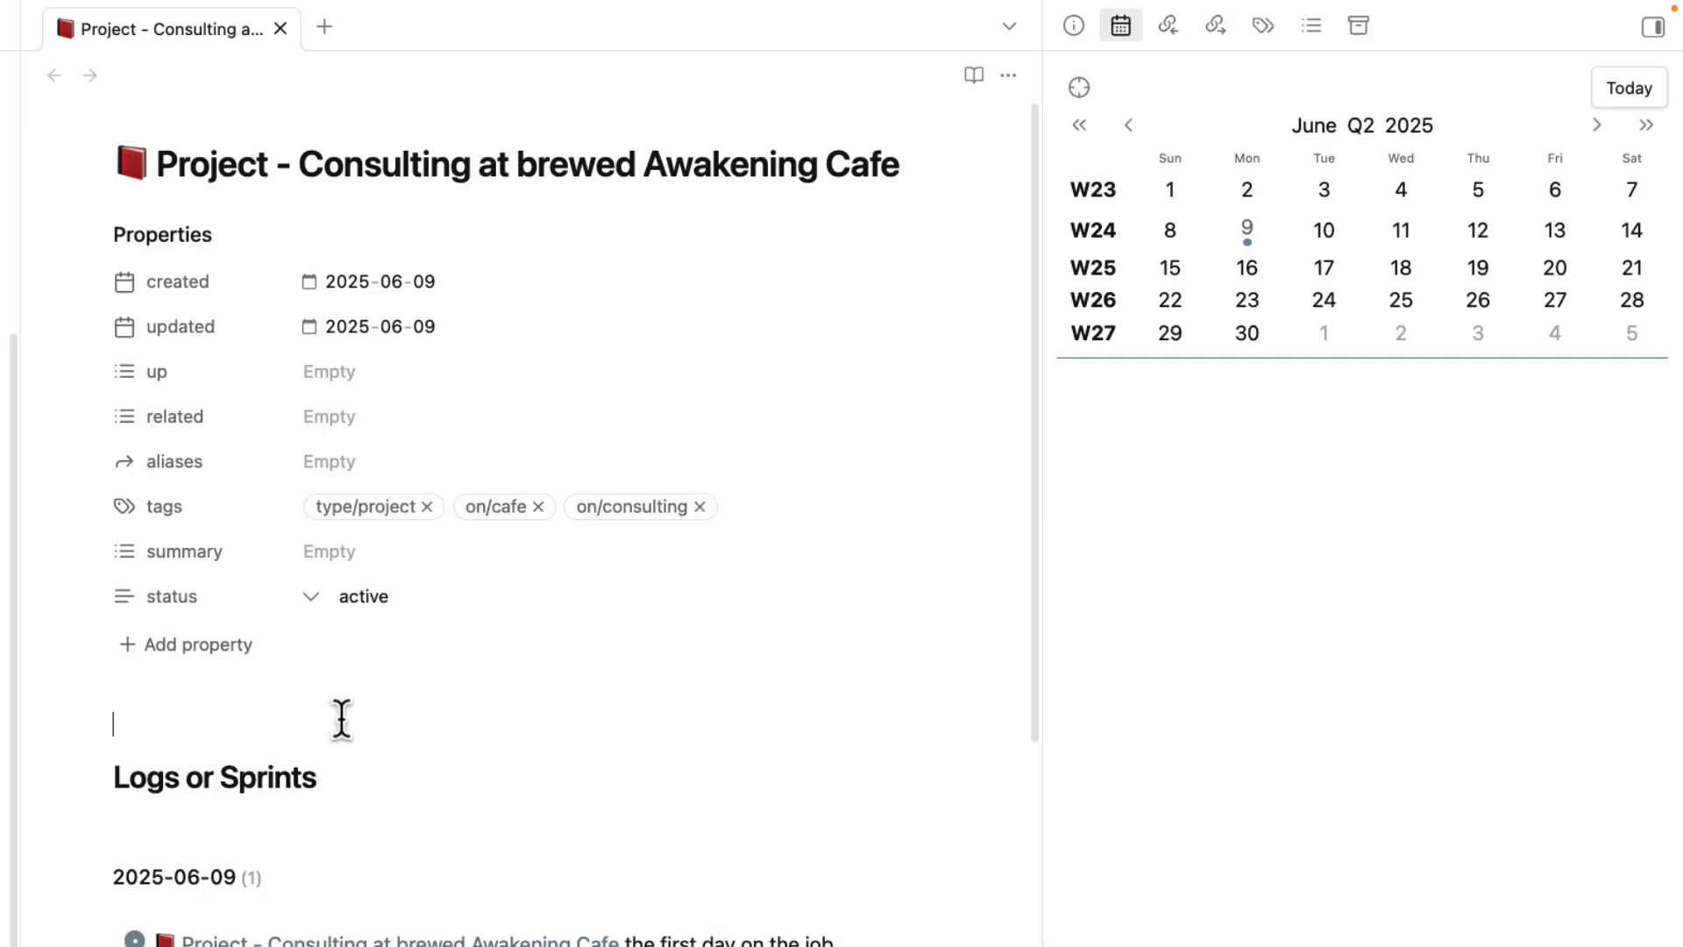
# - Set the project note's summary property to "A new consulting gig at brewed cafe"
pyautogui.click(343, 550)
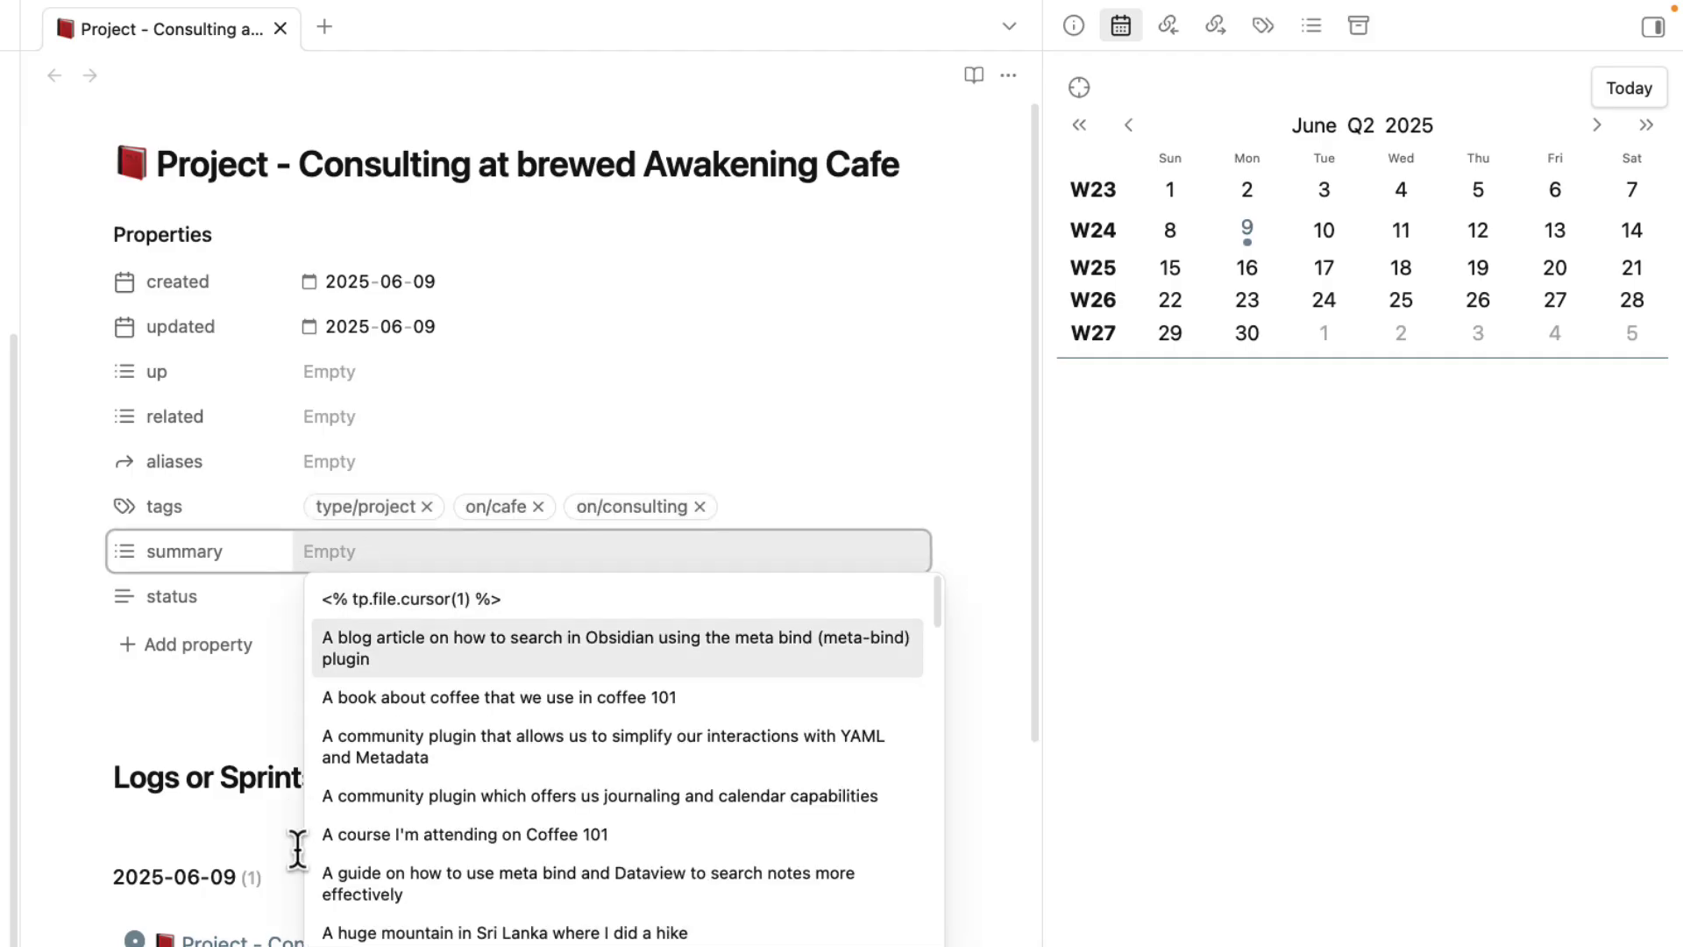
pyautogui.write('A new c')
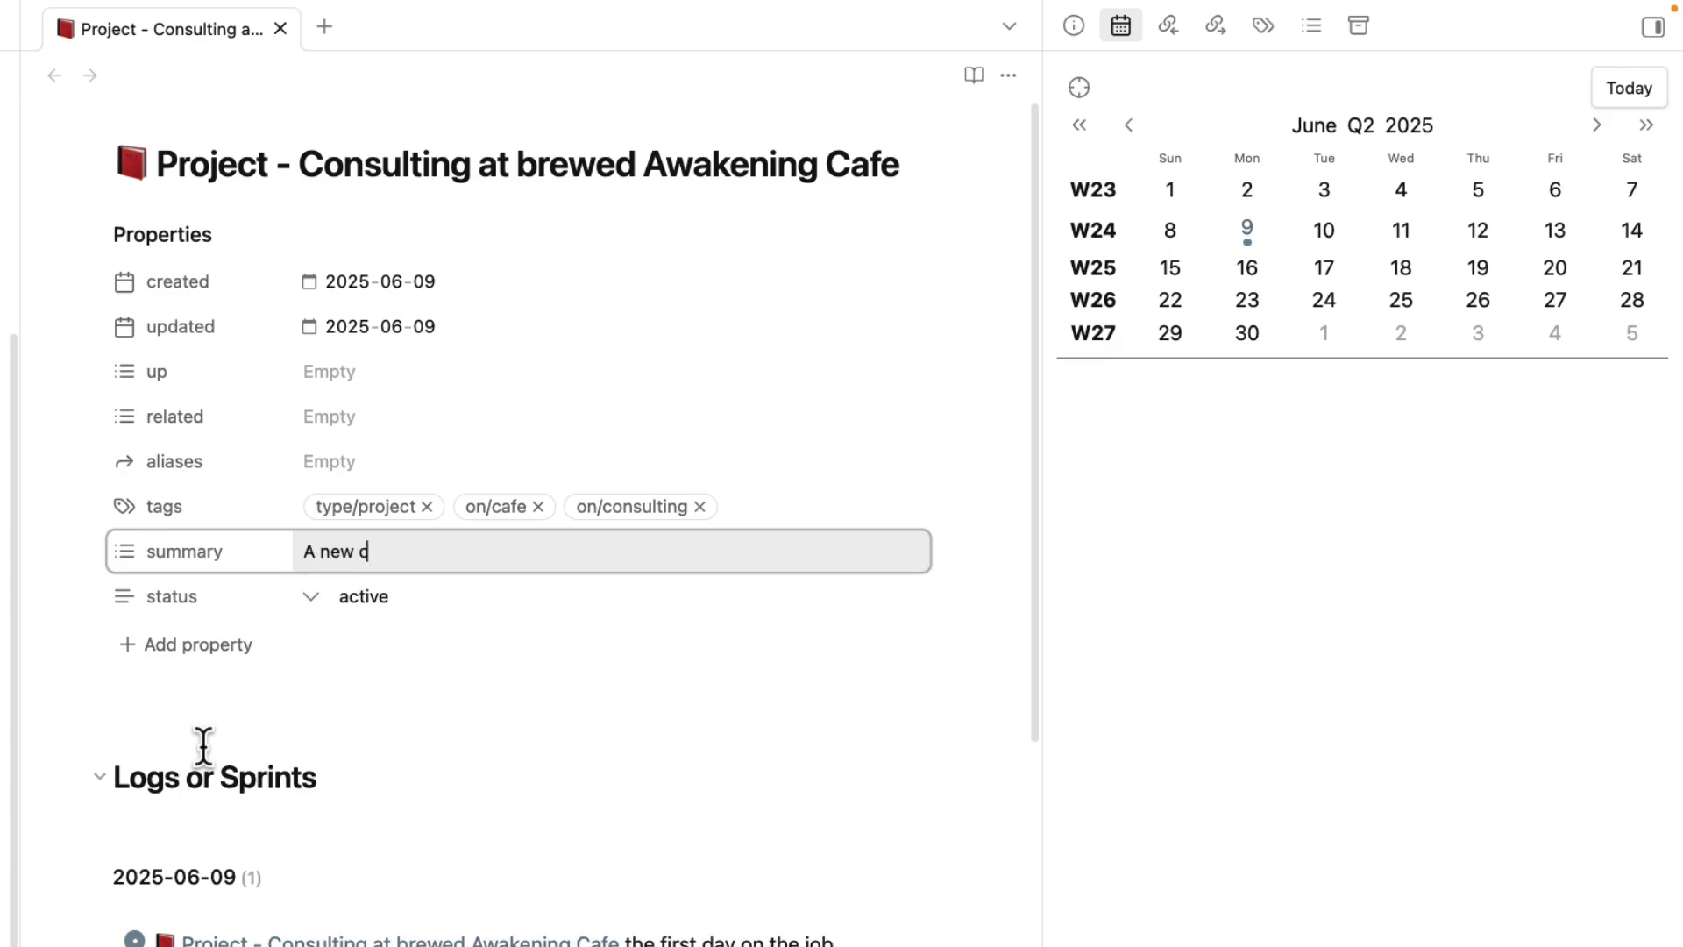
pyautogui.write('at ')
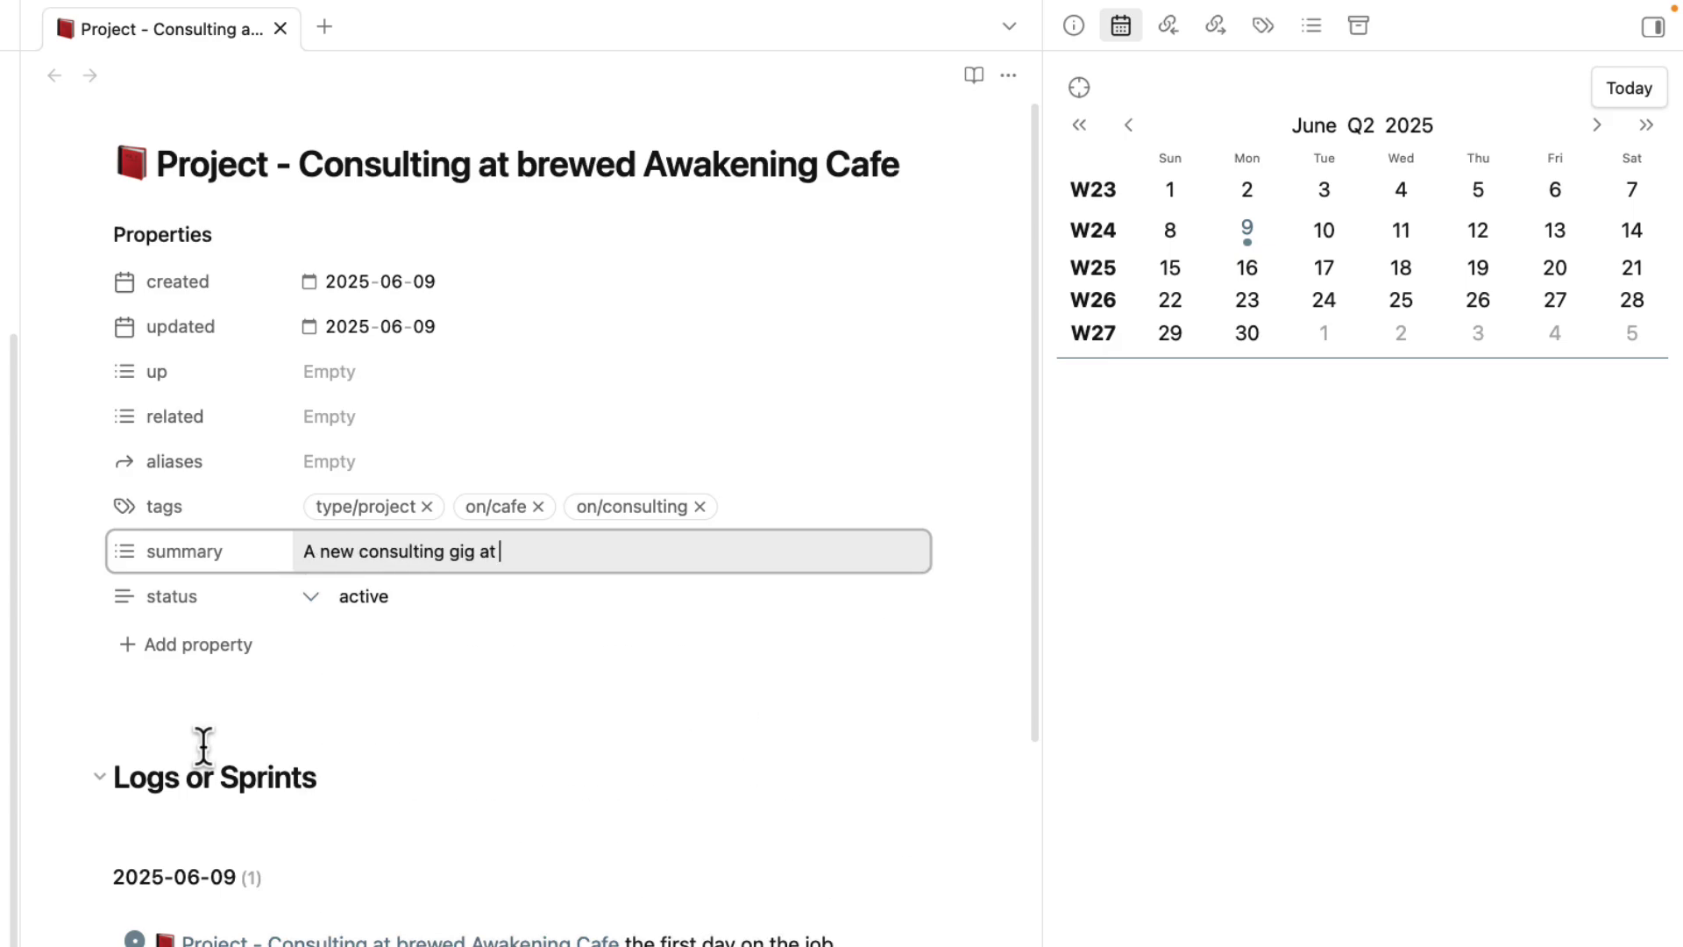
pyautogui.write('brewed cafe')
pyautogui.click(287, 677)
# - Add a link to "Brewed Awakening Cafe" in the project note's related property
pyautogui.click(410, 418)
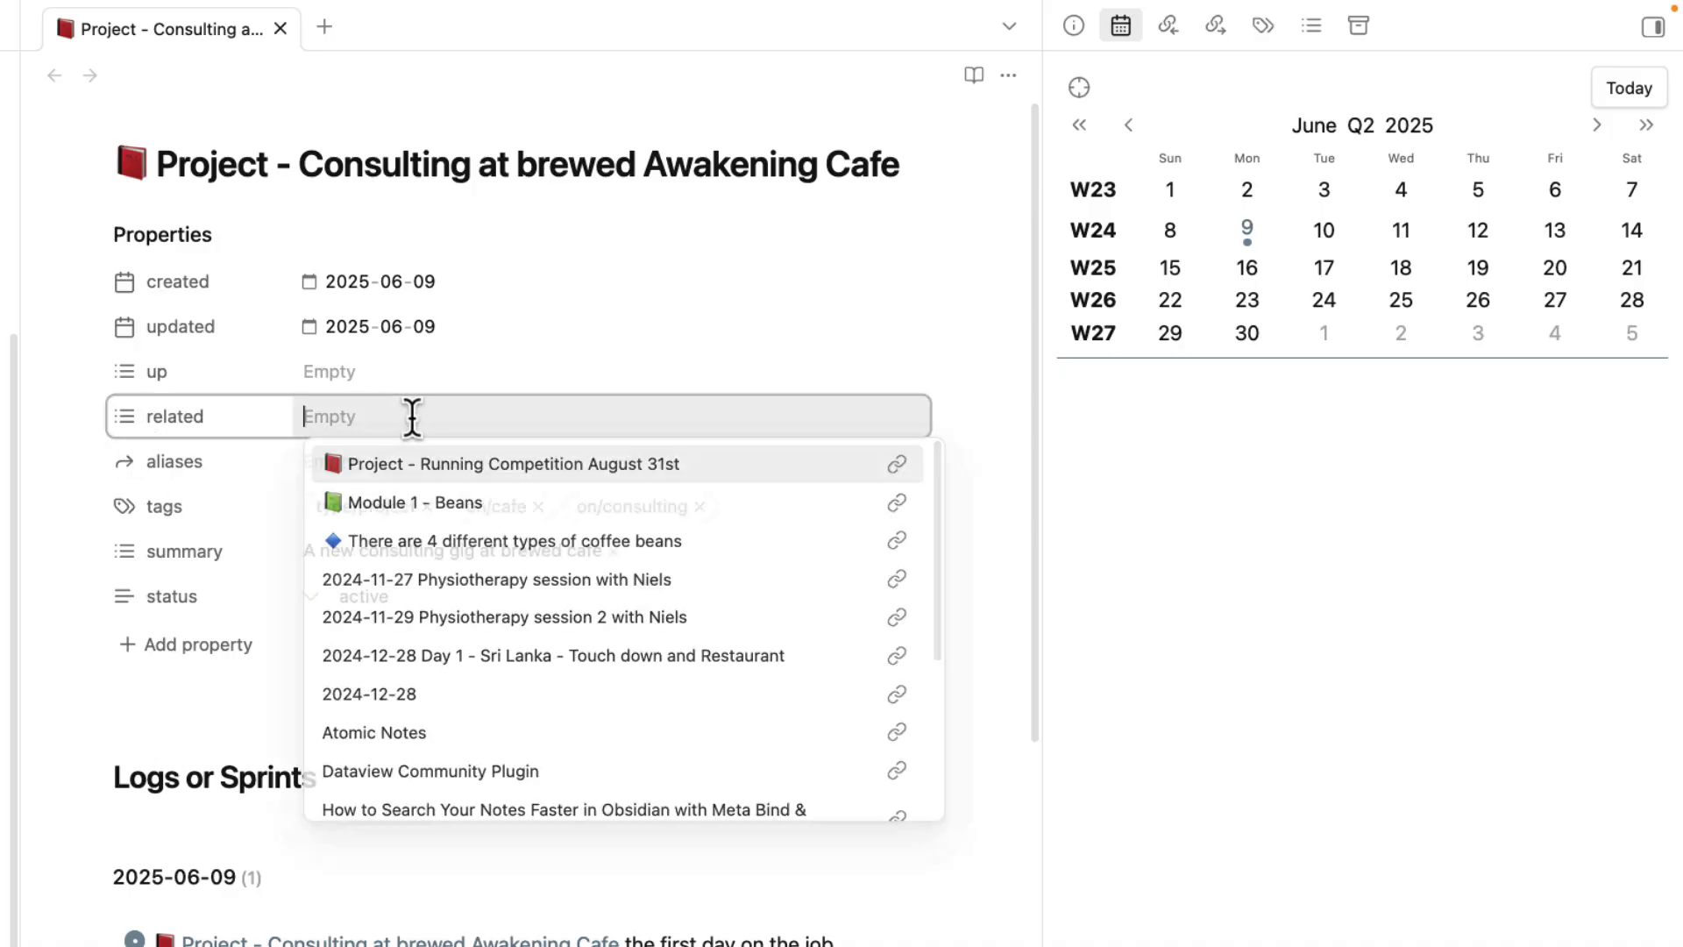
pyautogui.write('[[')
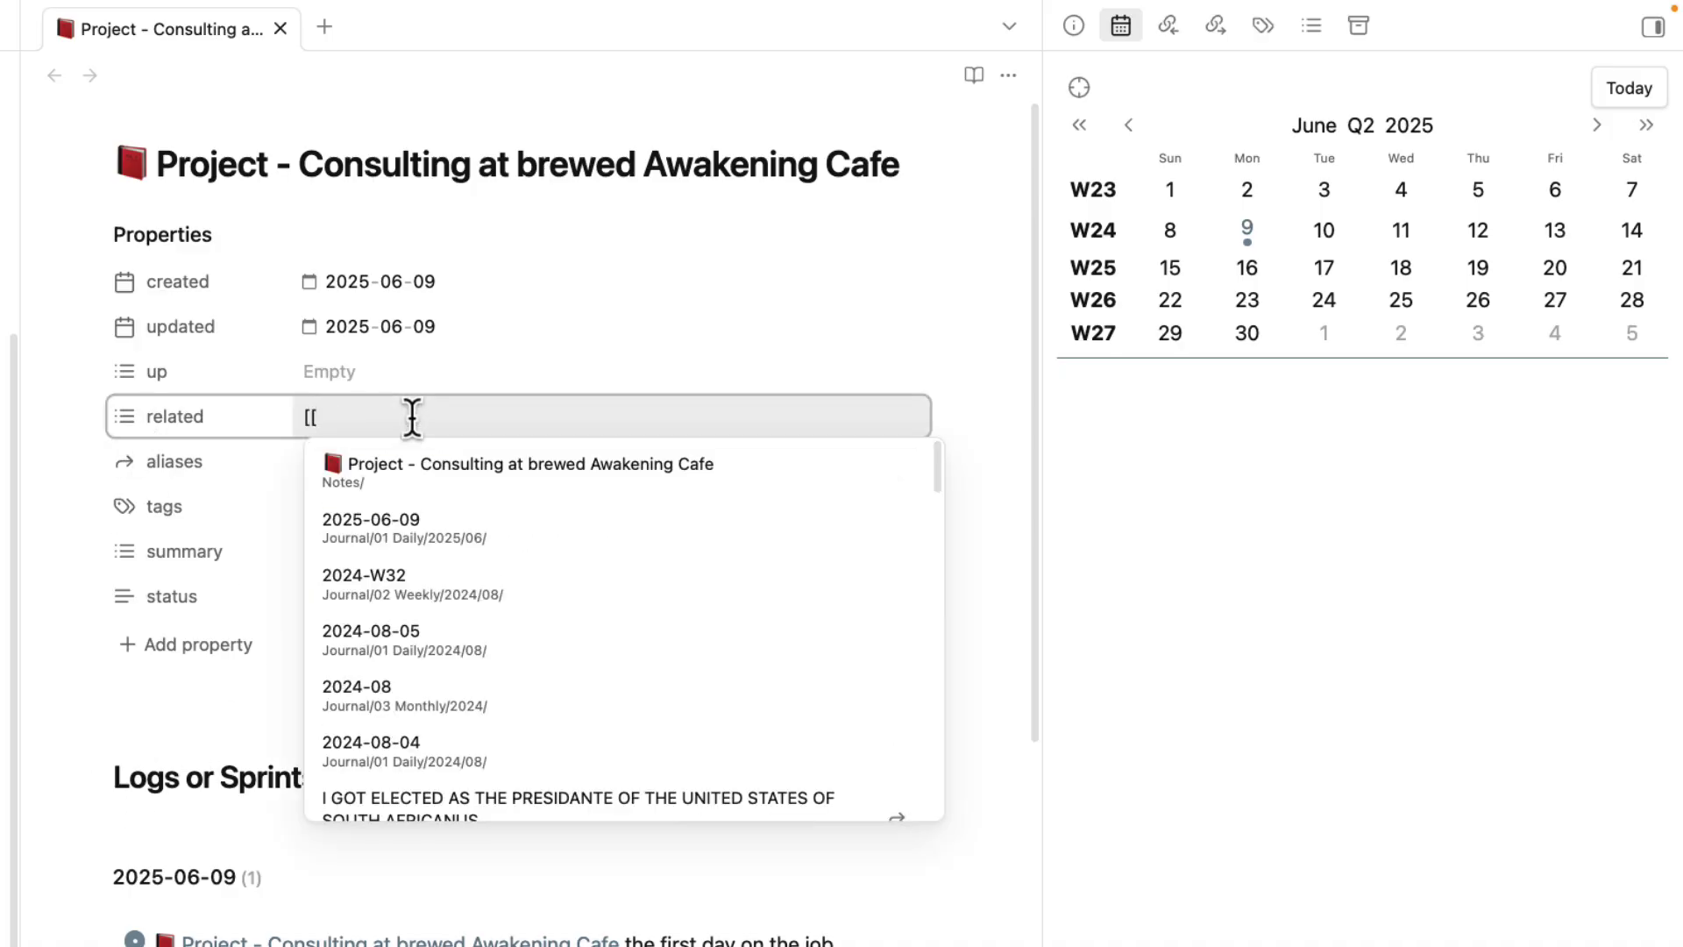
pyautogui.write('Brew')
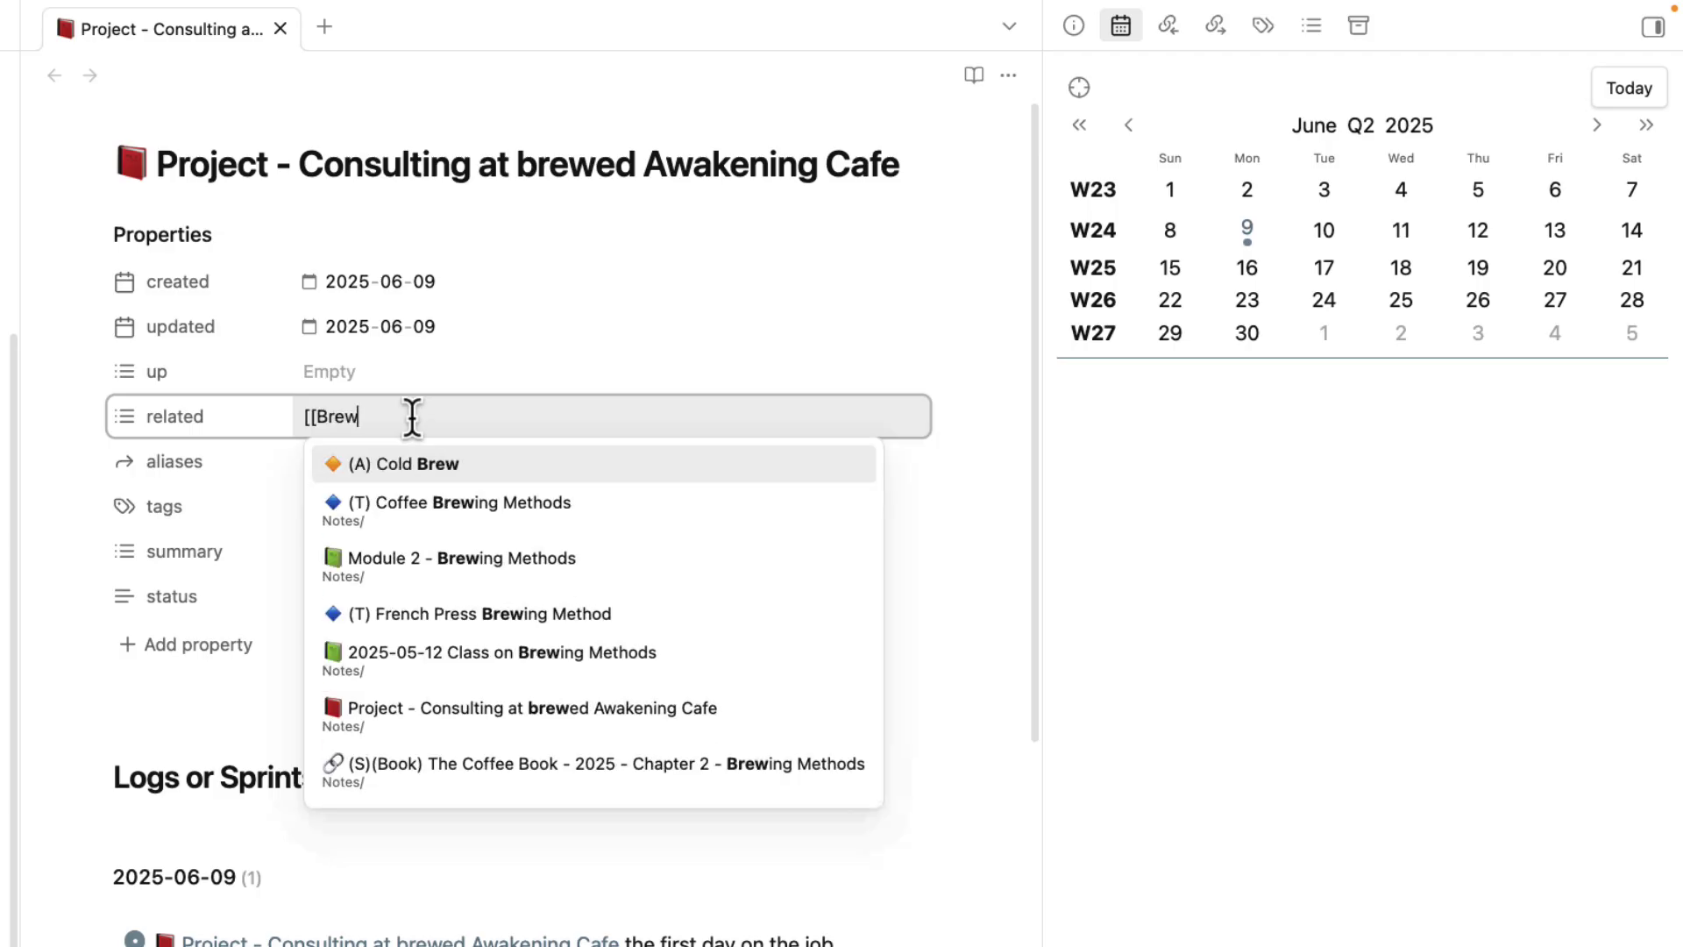
pyautogui.write('edc A')
pyautogui.press('BackSpace')
pyautogui.press('BackSpace')
pyautogui.press('BackSpace')
pyautogui.write('Awaken')
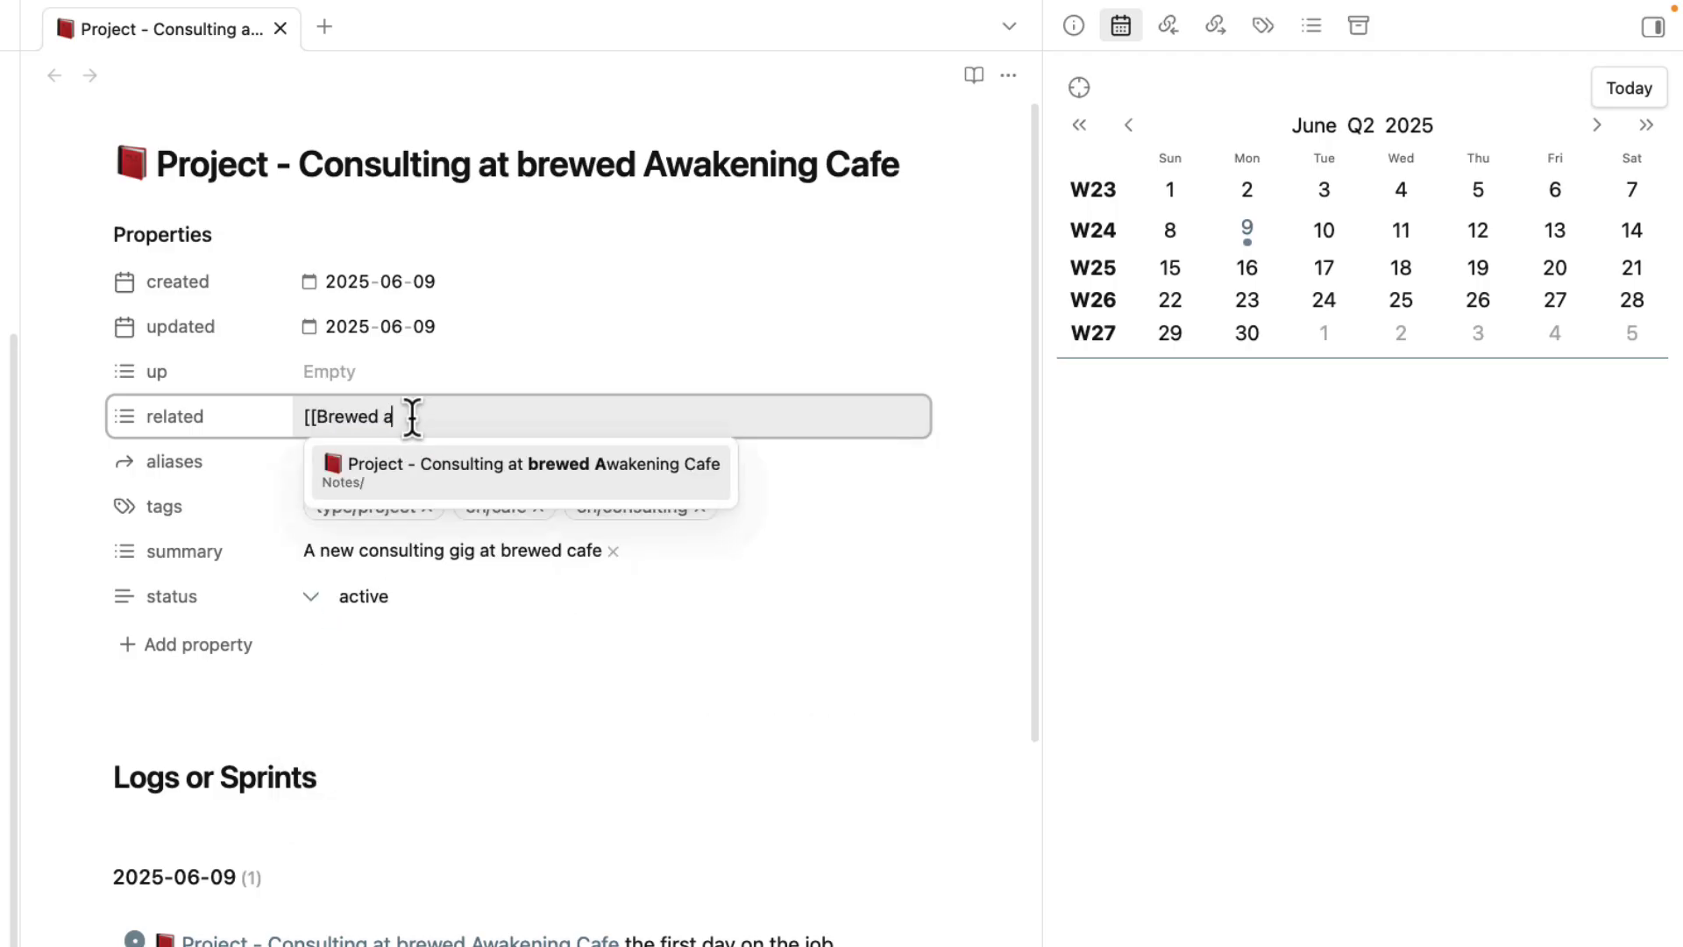
pyautogui.write('ing Cafe]]')
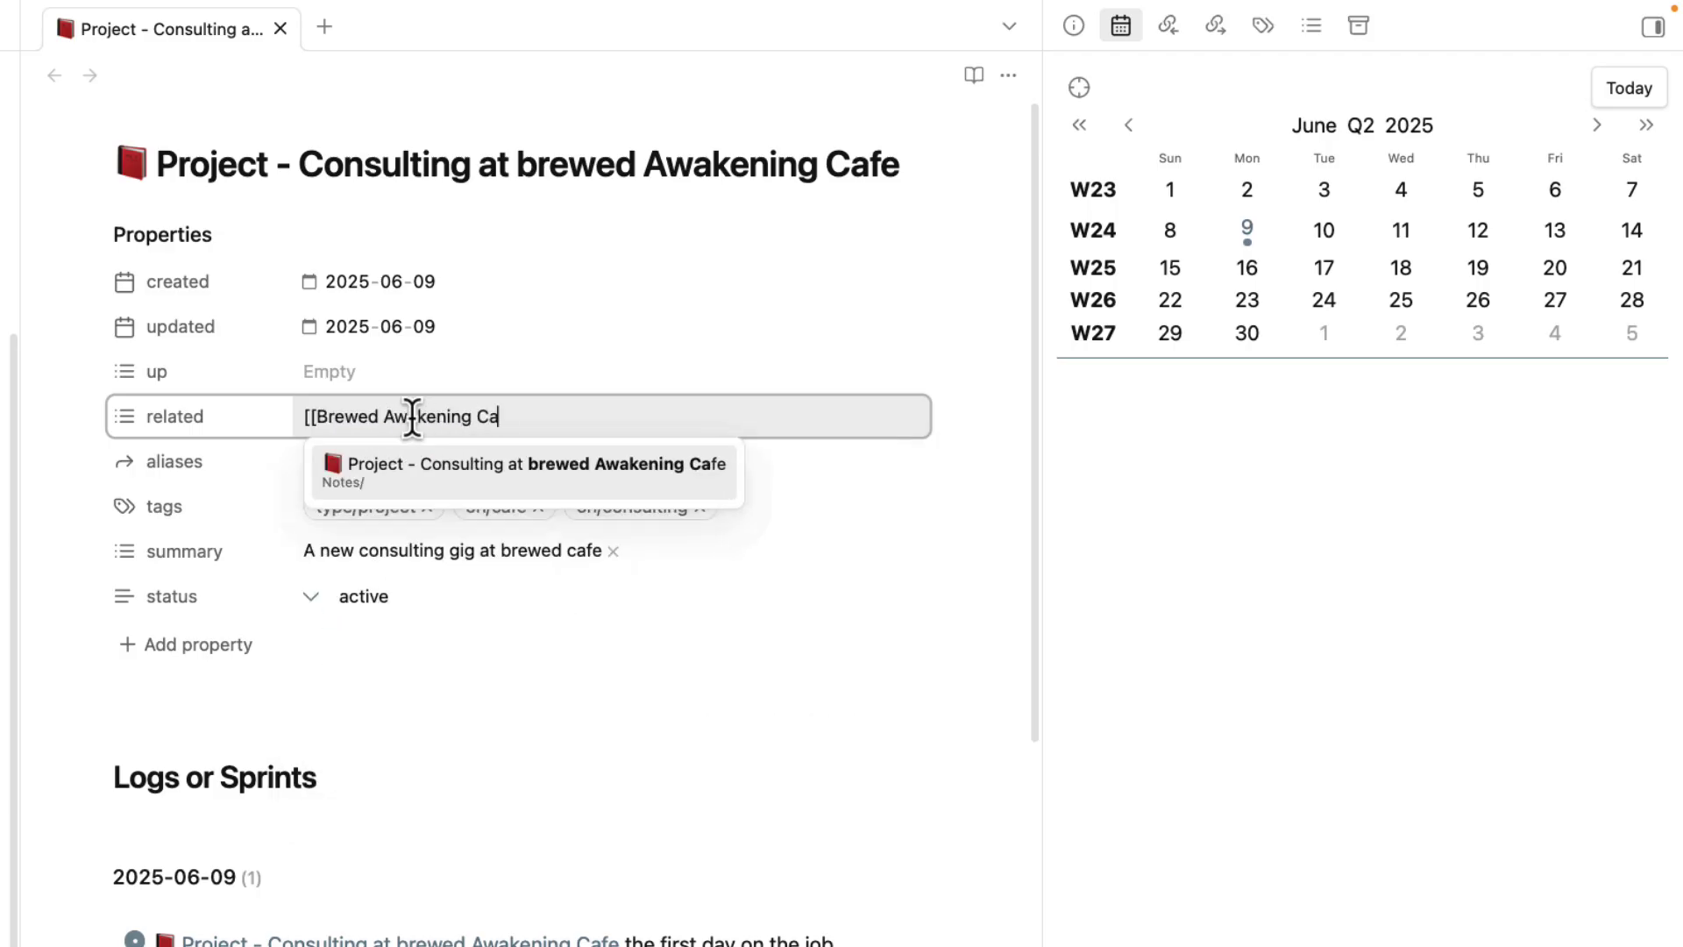
pyautogui.press('Return')
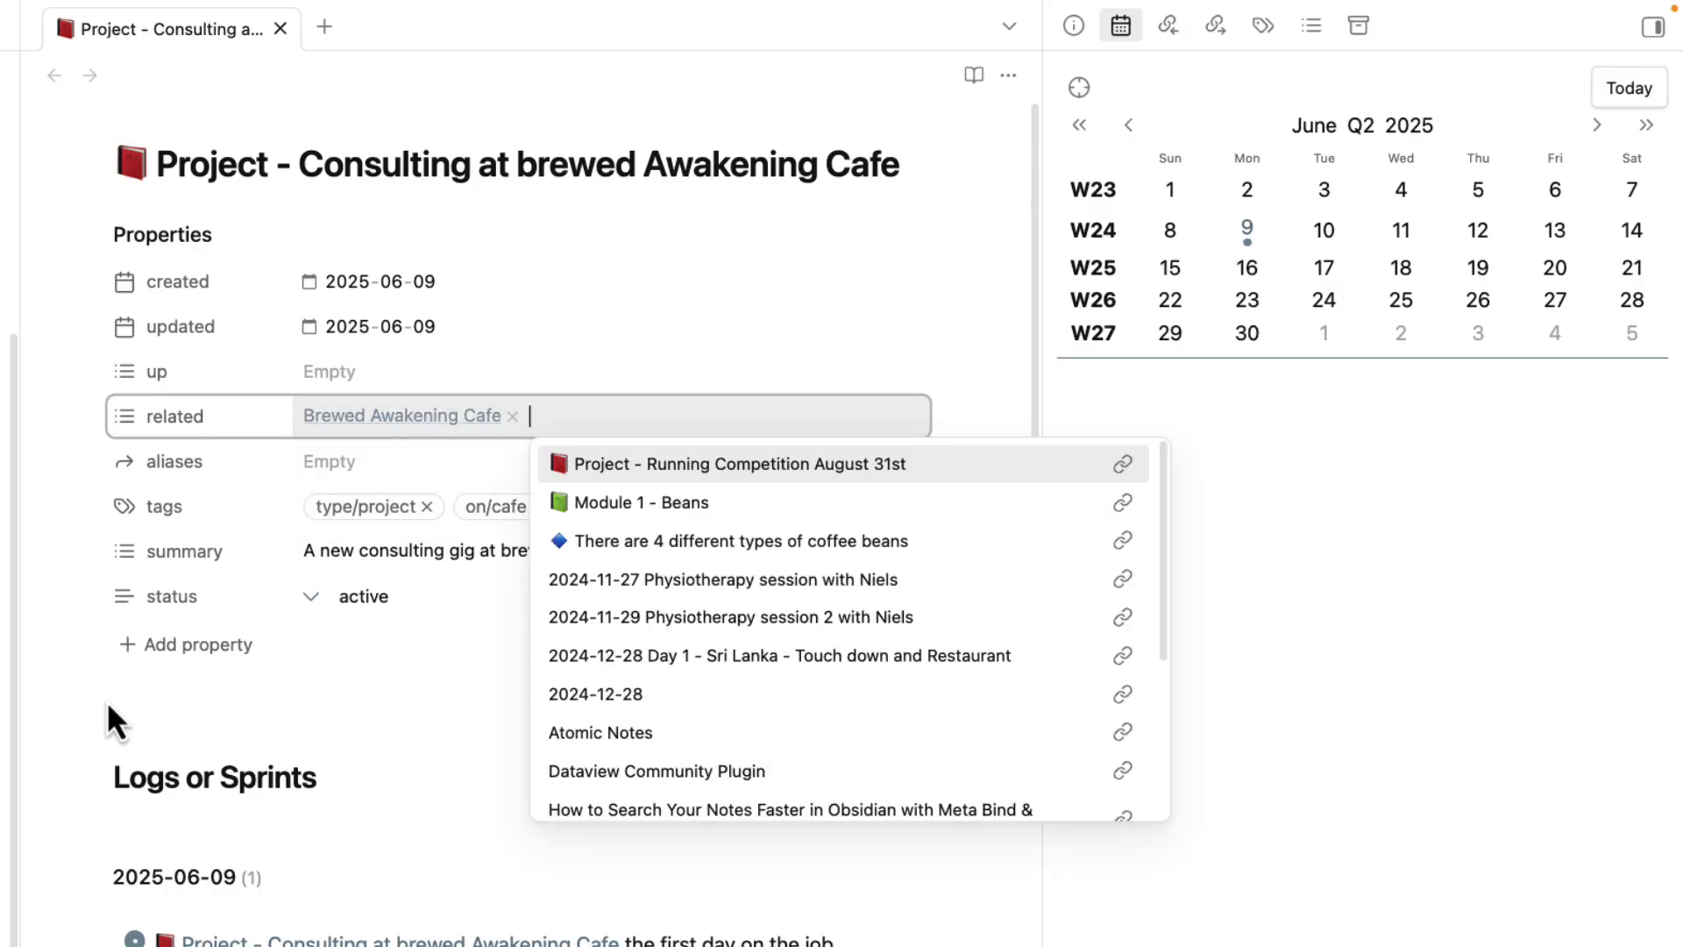
pyautogui.click(293, 698)
pyautogui.moveTo(162, 171); pyautogui.dragTo(266, 177)
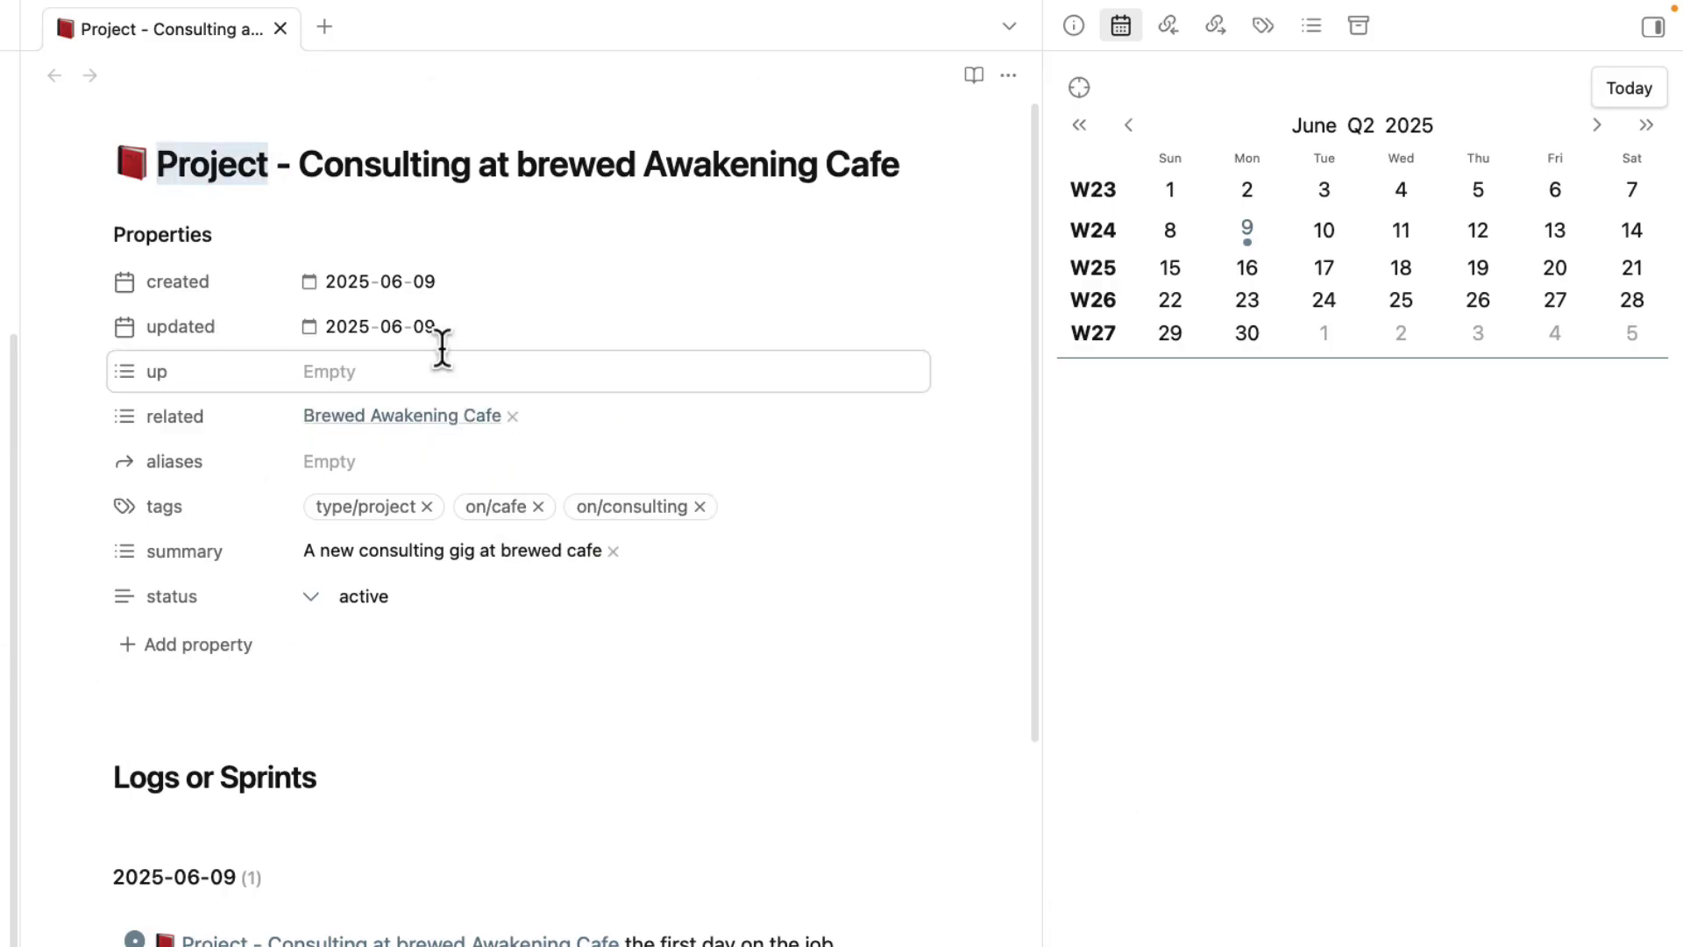
pyautogui.click(299, 165)
pyautogui.moveTo(299, 165); pyautogui.dragTo(969, 255)
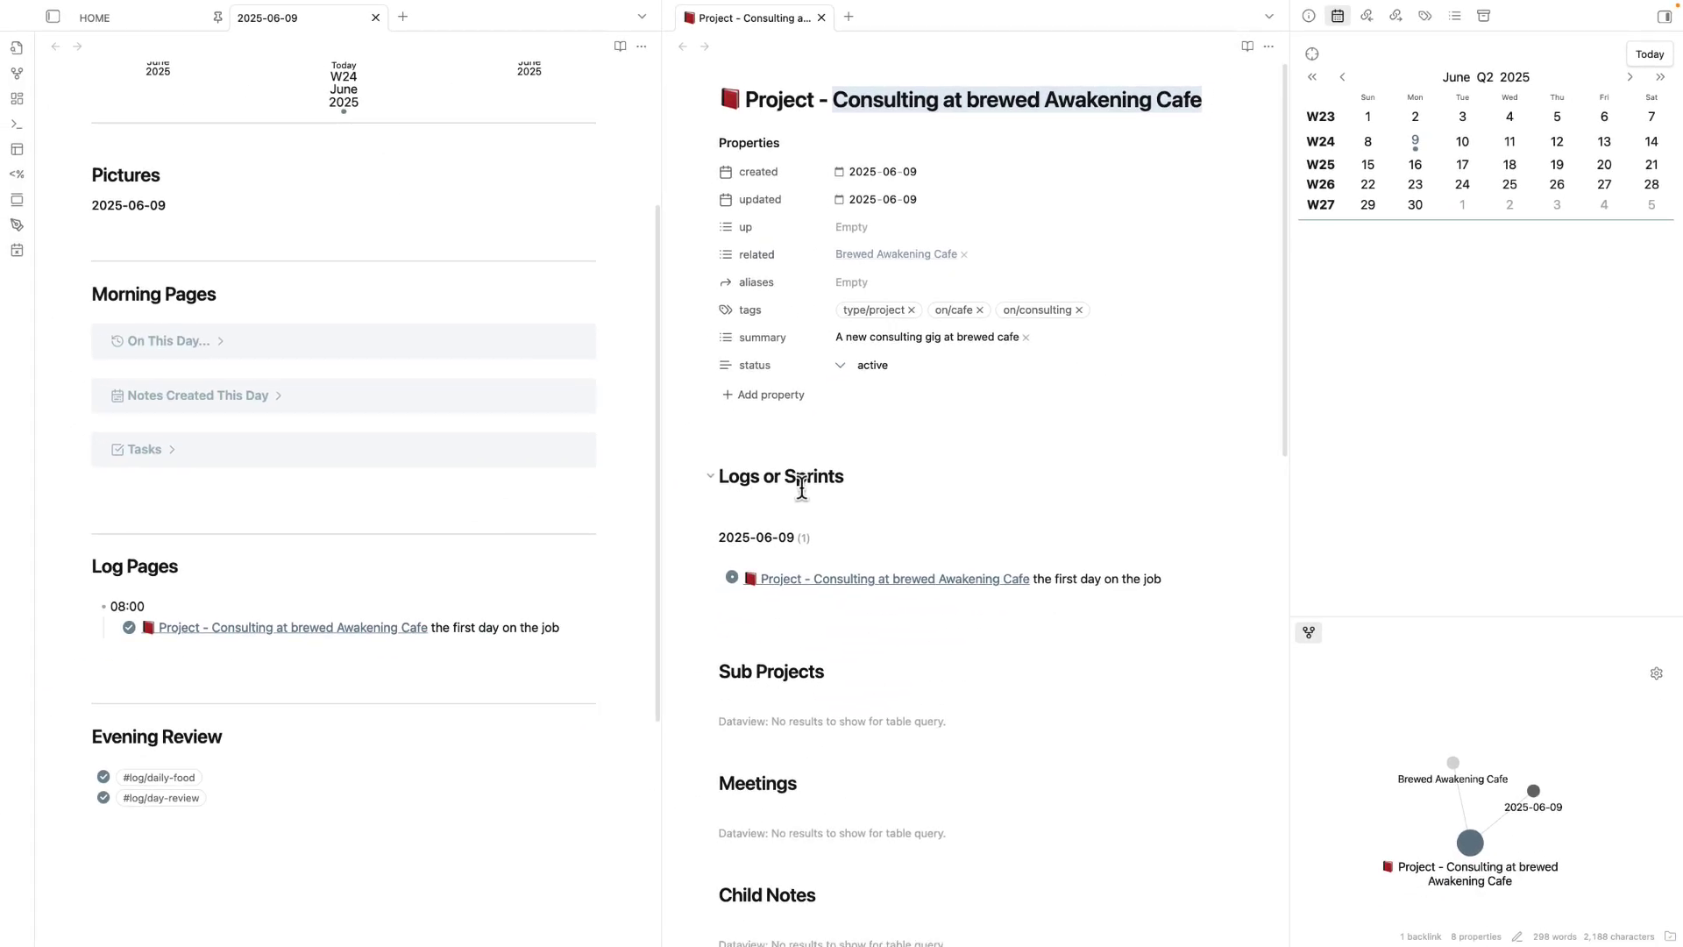
pyautogui.scroll(-3, 802, 488)
pyautogui.scroll(3, 801, 488)
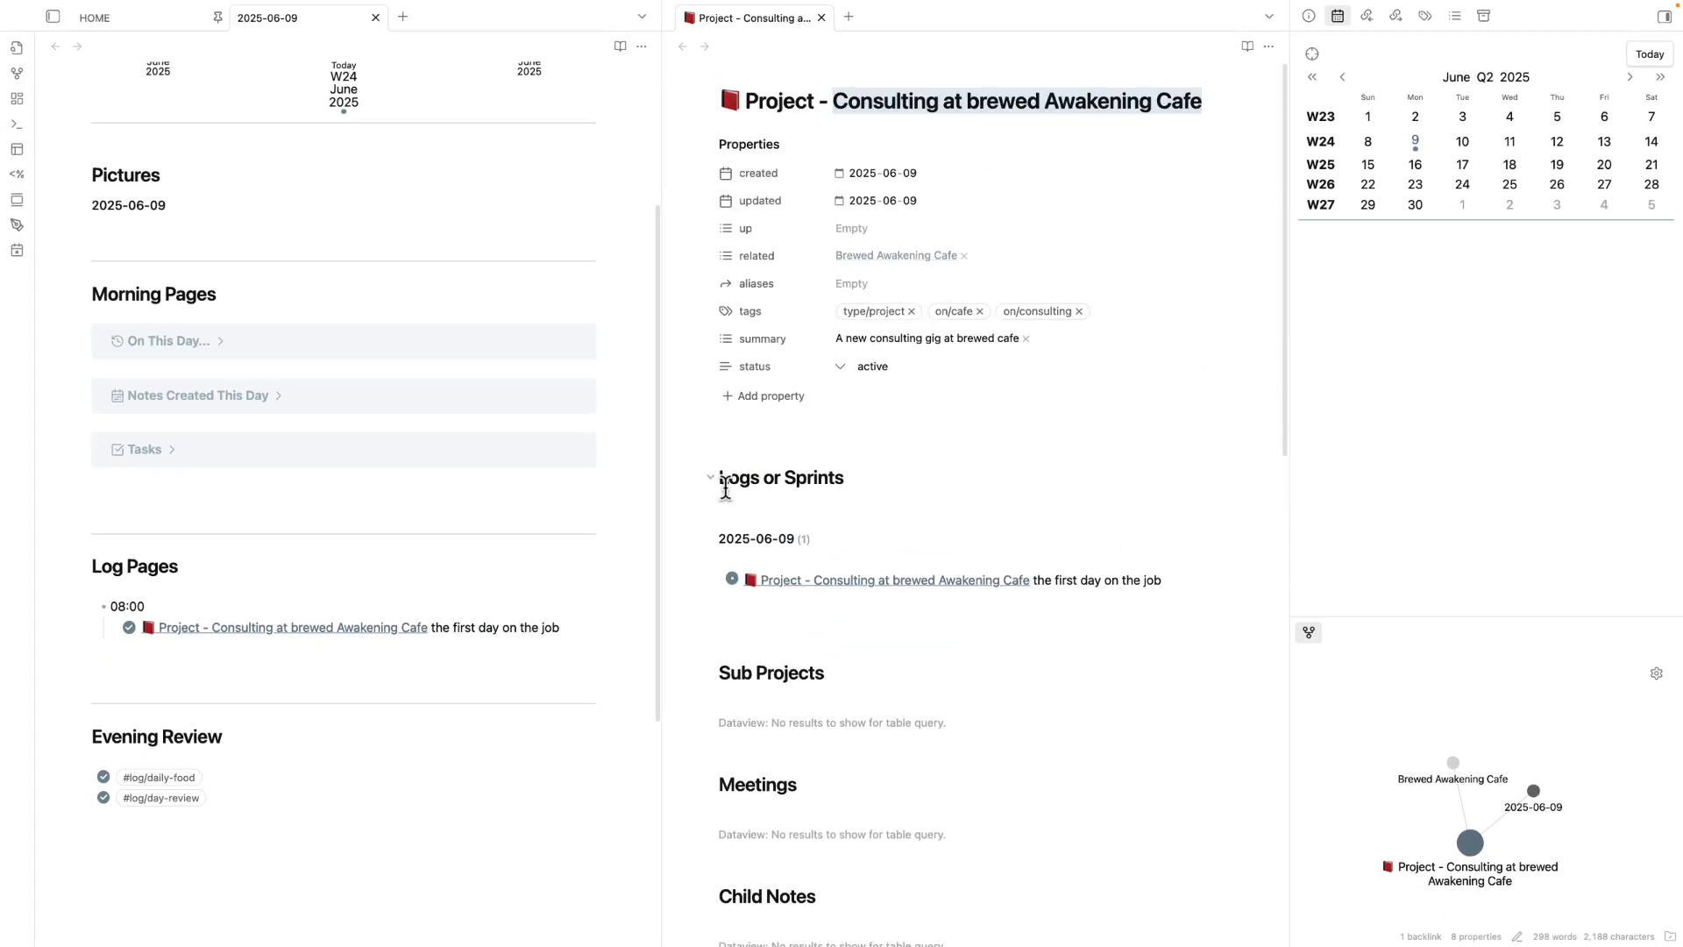
# - Collapse the project note's properties and all of its sections, from Logs or Sprints down to Search
pyautogui.click(707, 144)
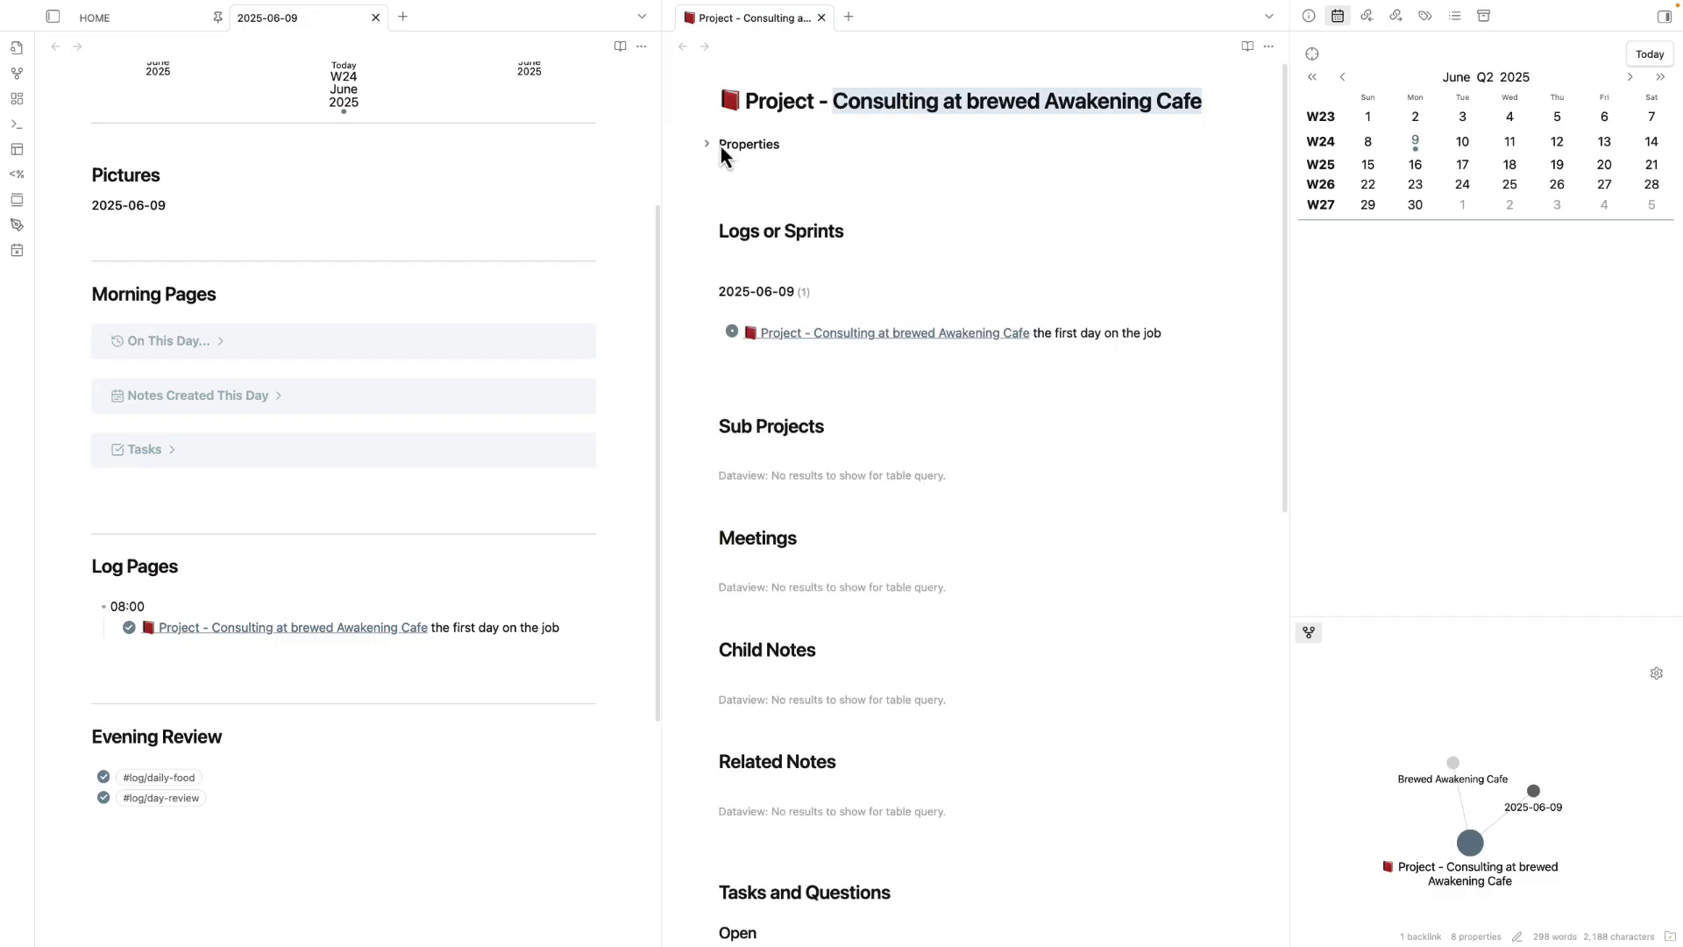
pyautogui.click(710, 232)
pyautogui.click(711, 264)
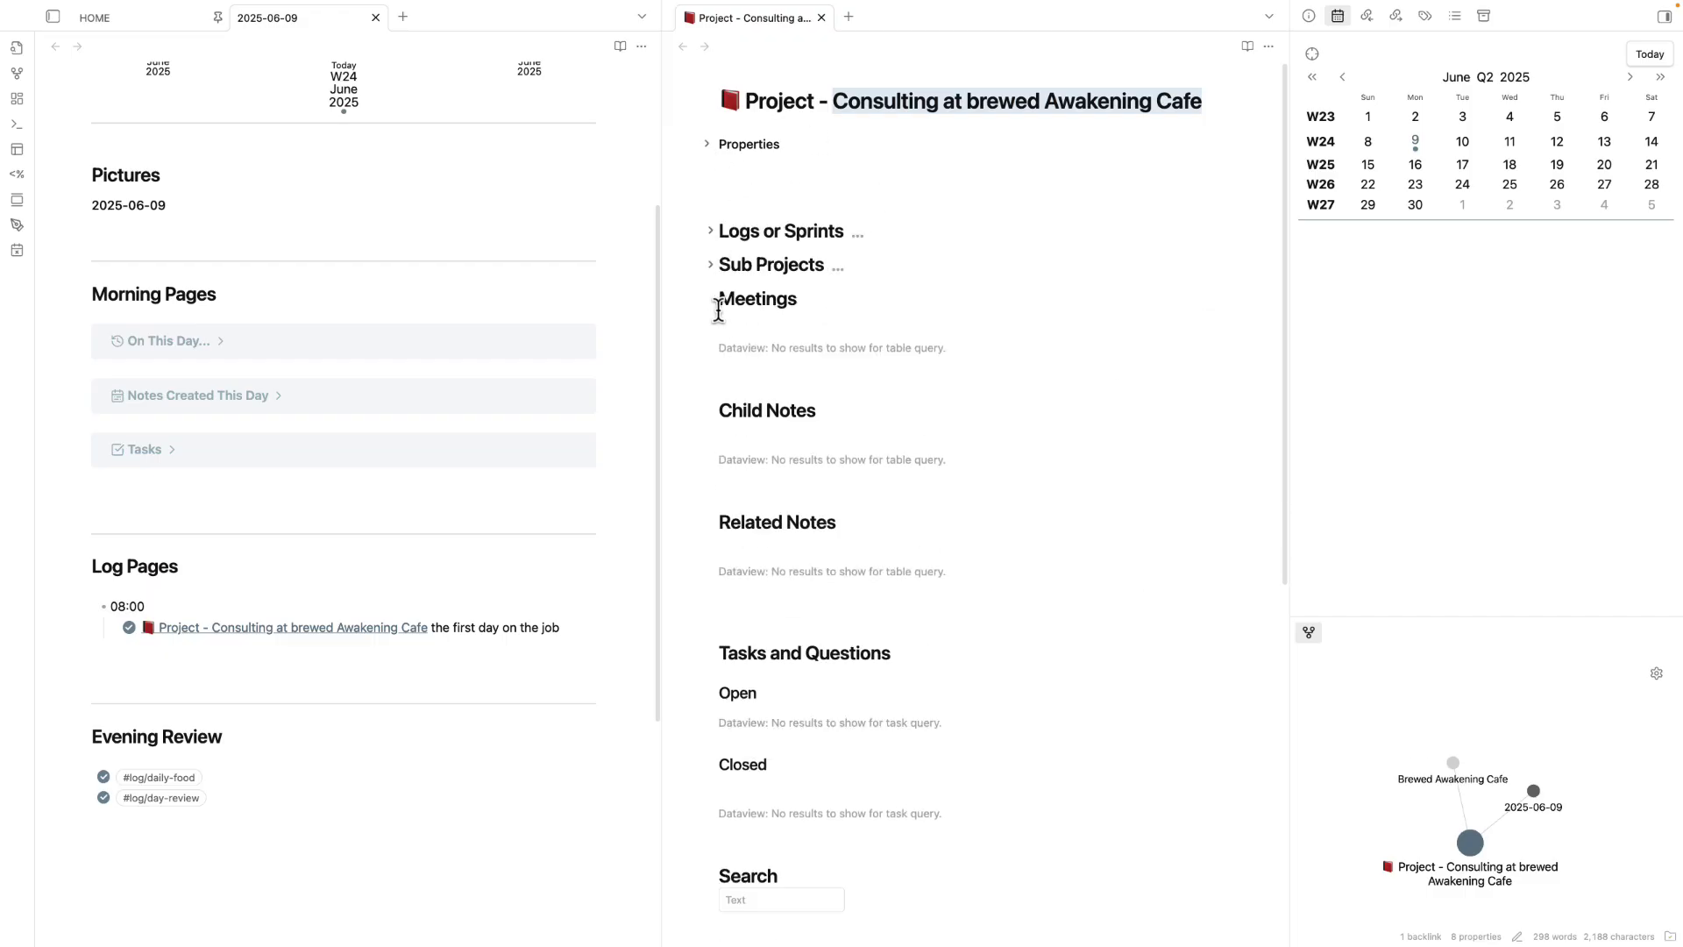
pyautogui.click(711, 299)
pyautogui.click(711, 332)
pyautogui.click(711, 366)
pyautogui.click(711, 401)
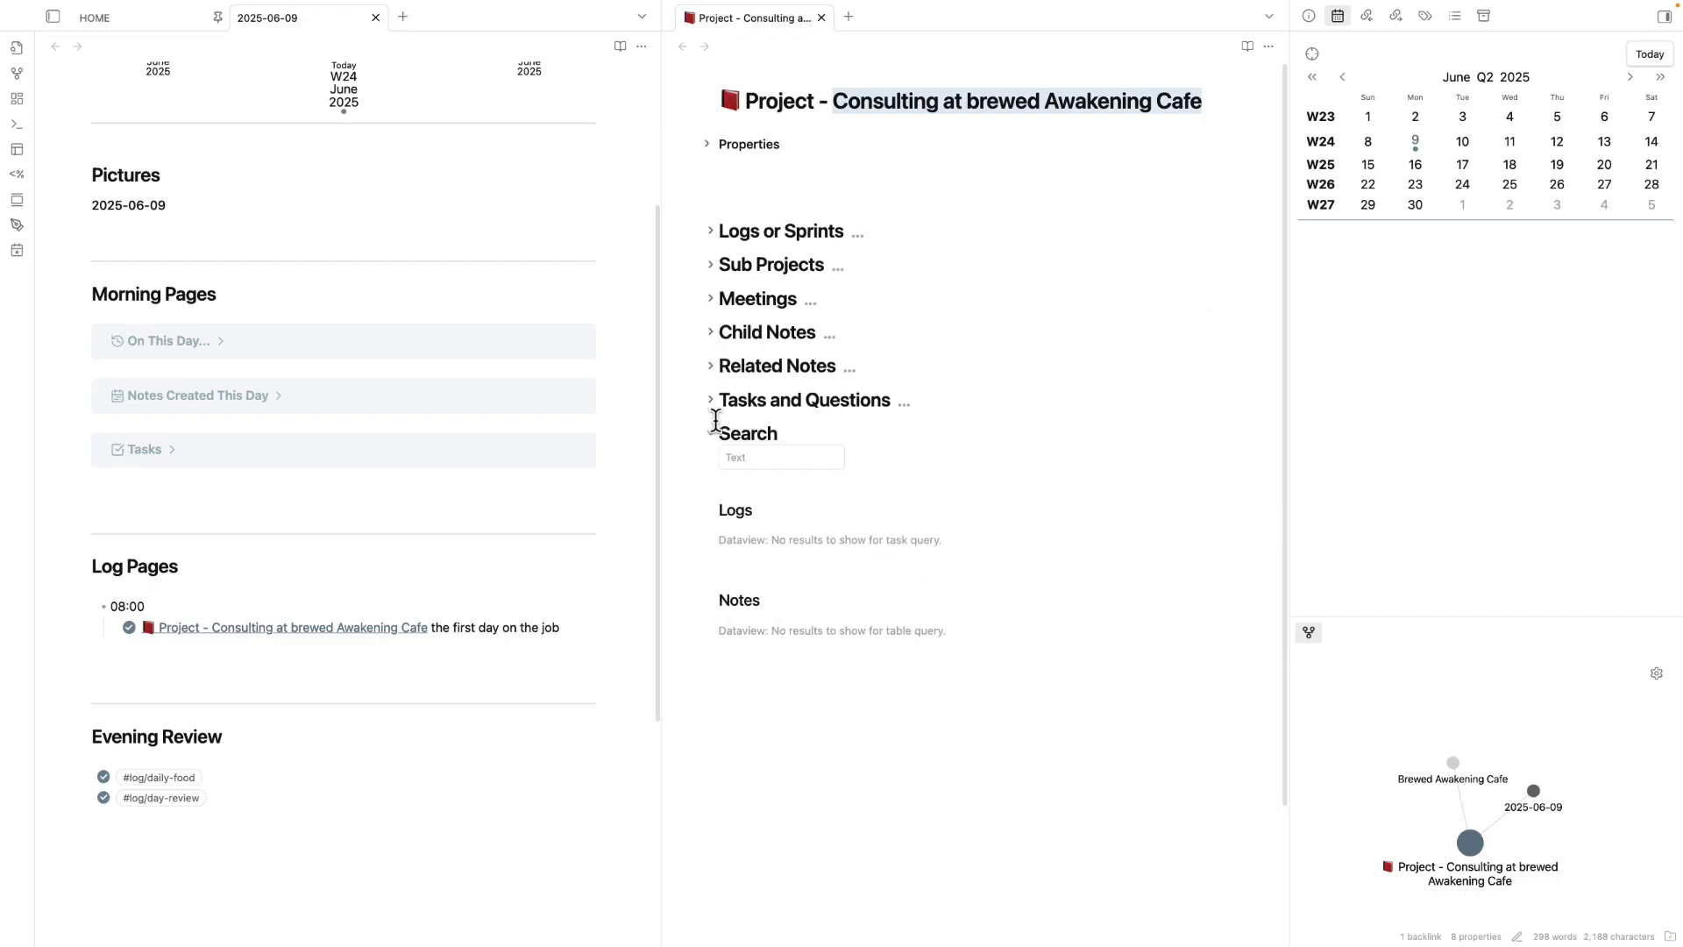
pyautogui.click(711, 433)
# - Expand the Logs or Sprints section and examine the matching 08:00 entry and its checkbox marker in the daily note
pyautogui.moveTo(728, 230); pyautogui.dragTo(858, 247)
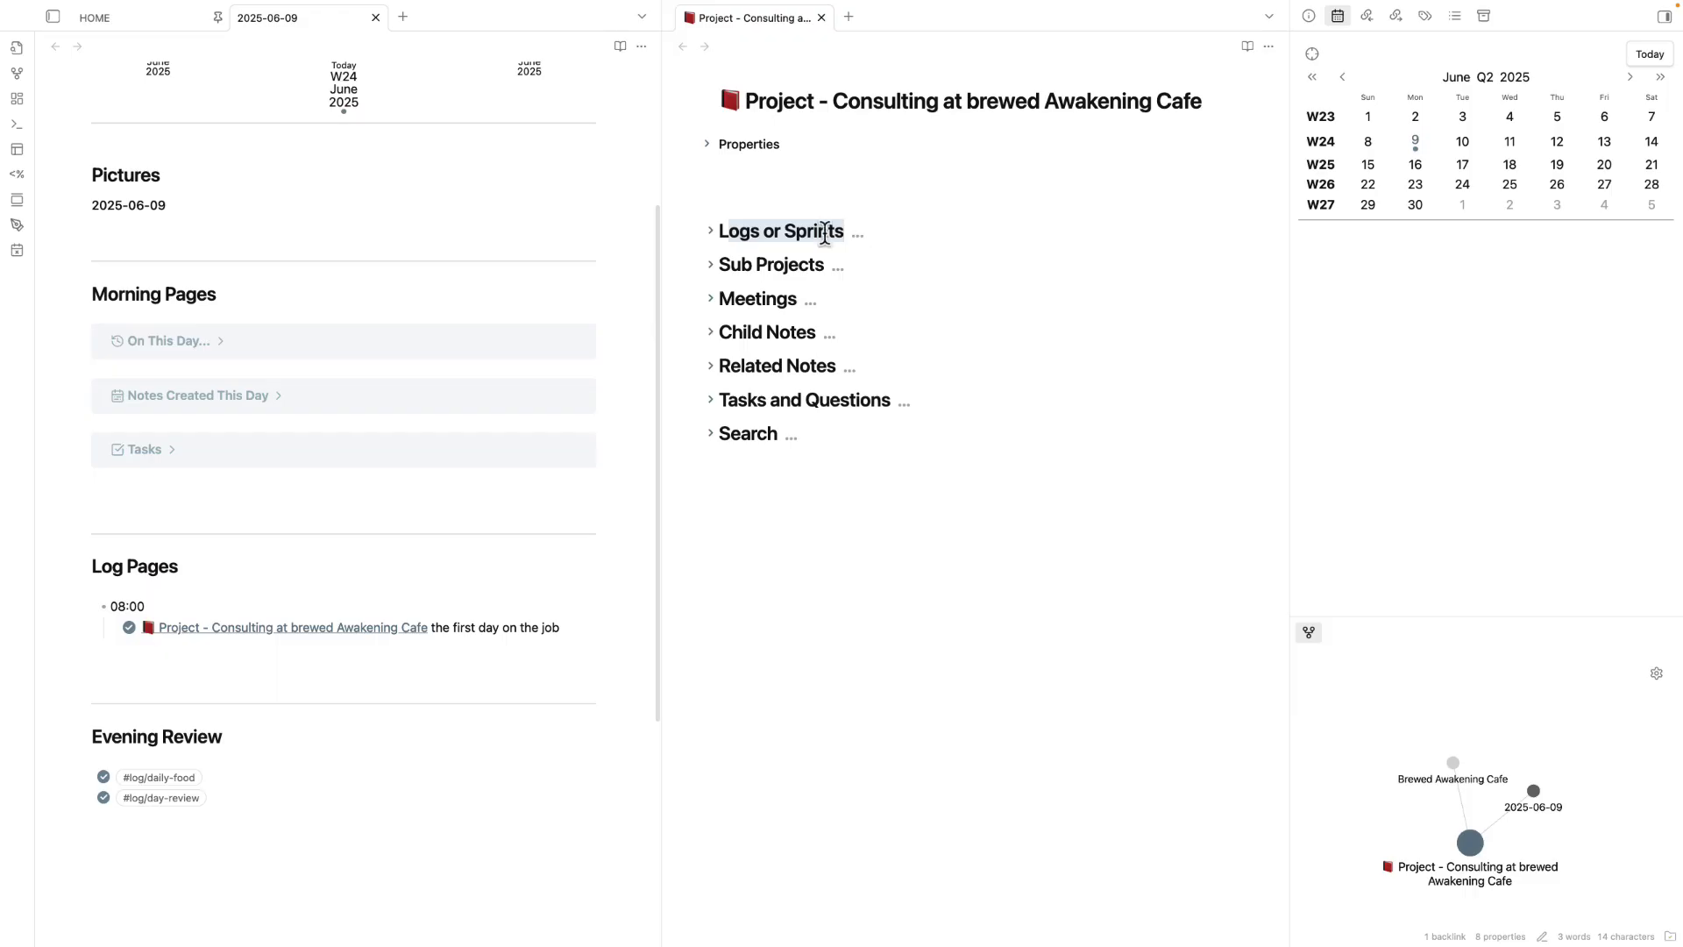
pyautogui.click(710, 232)
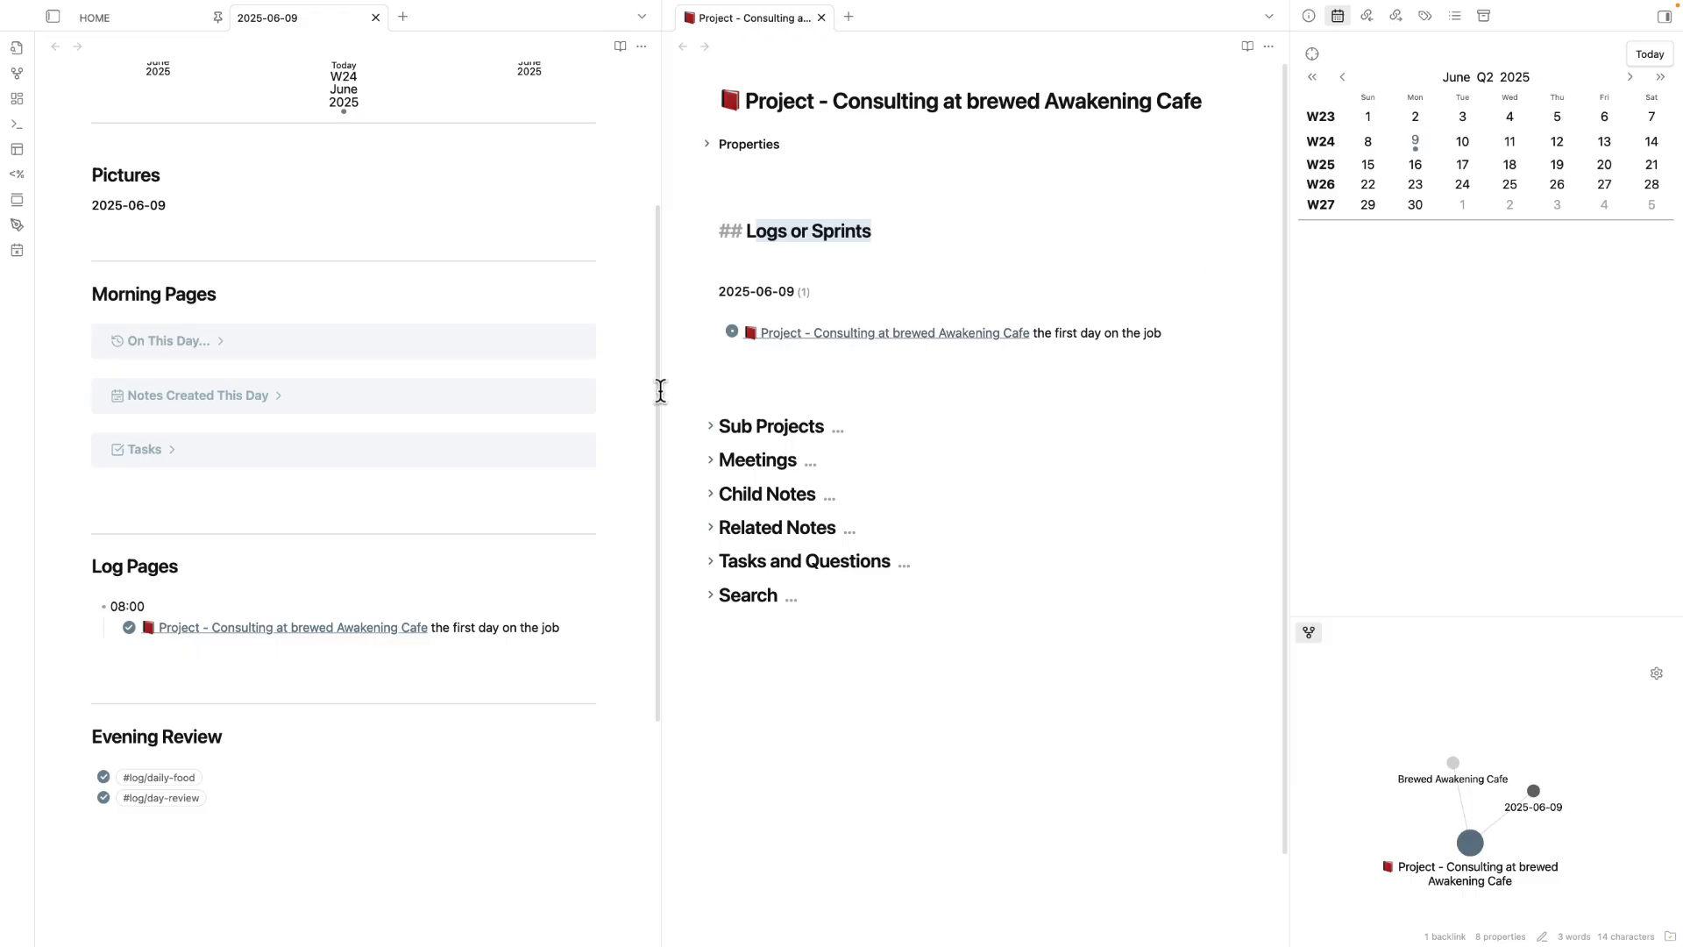
pyautogui.moveTo(564, 641); pyautogui.dragTo(172, 629)
pyautogui.click(154, 629)
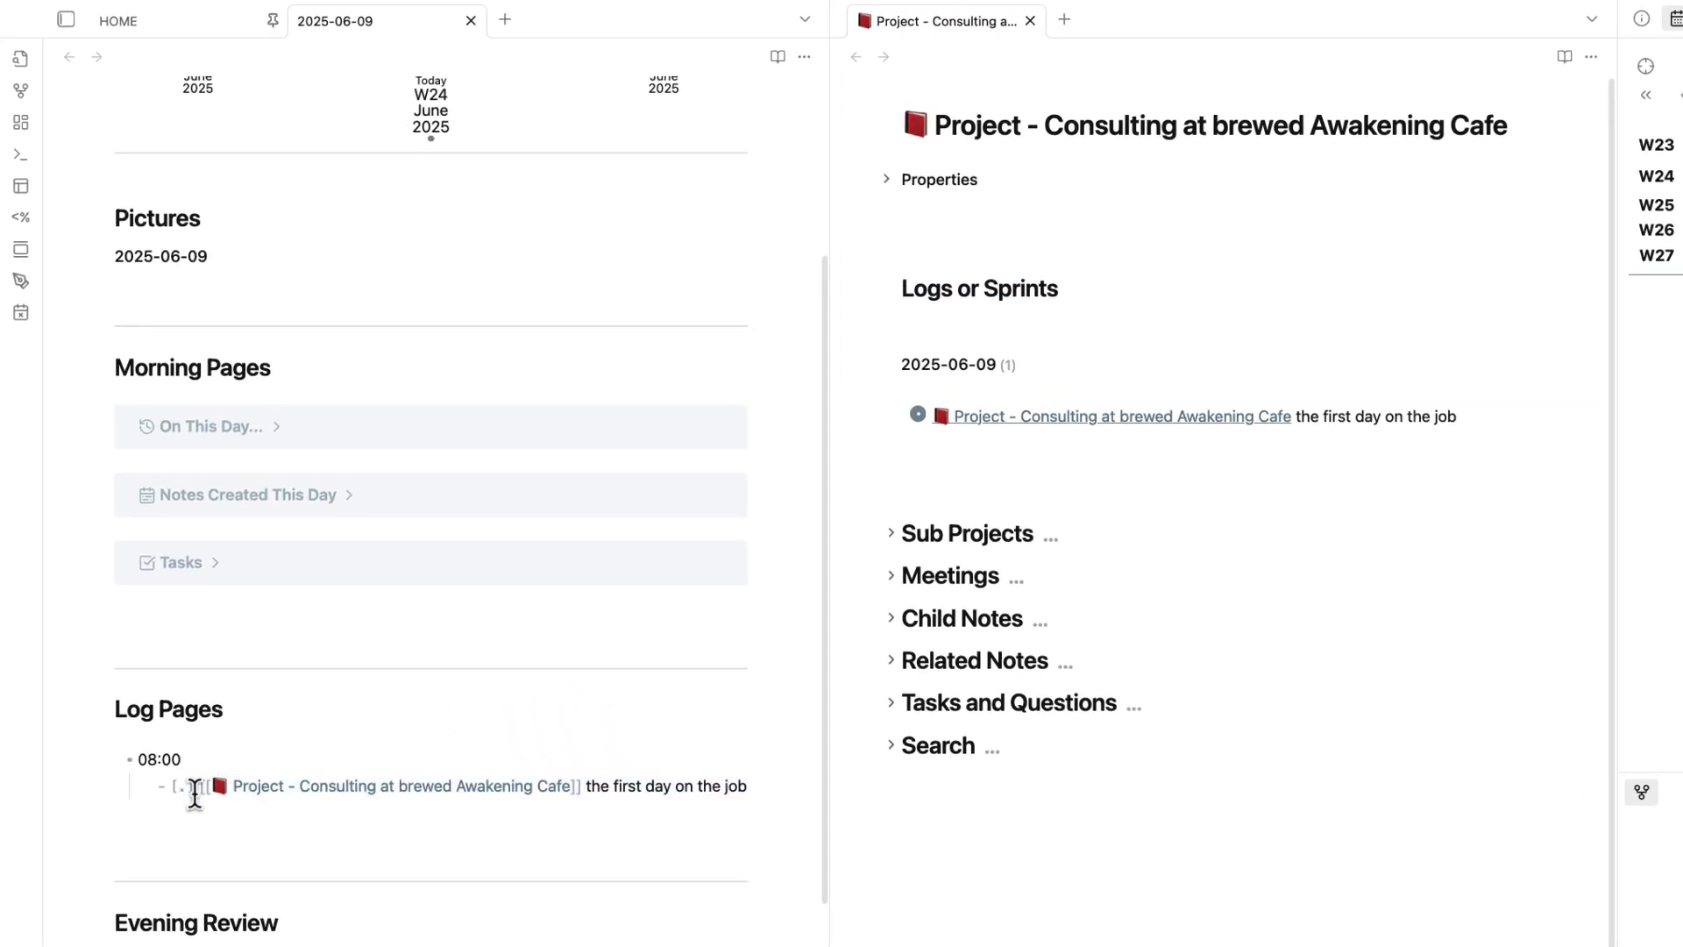
pyautogui.moveTo(193, 788); pyautogui.dragTo(144, 789)
# - Below the 08:00 log entry, add an open task "this is a task" with the tag #task and a link to the cafe consulting project note
pyautogui.click(723, 831)
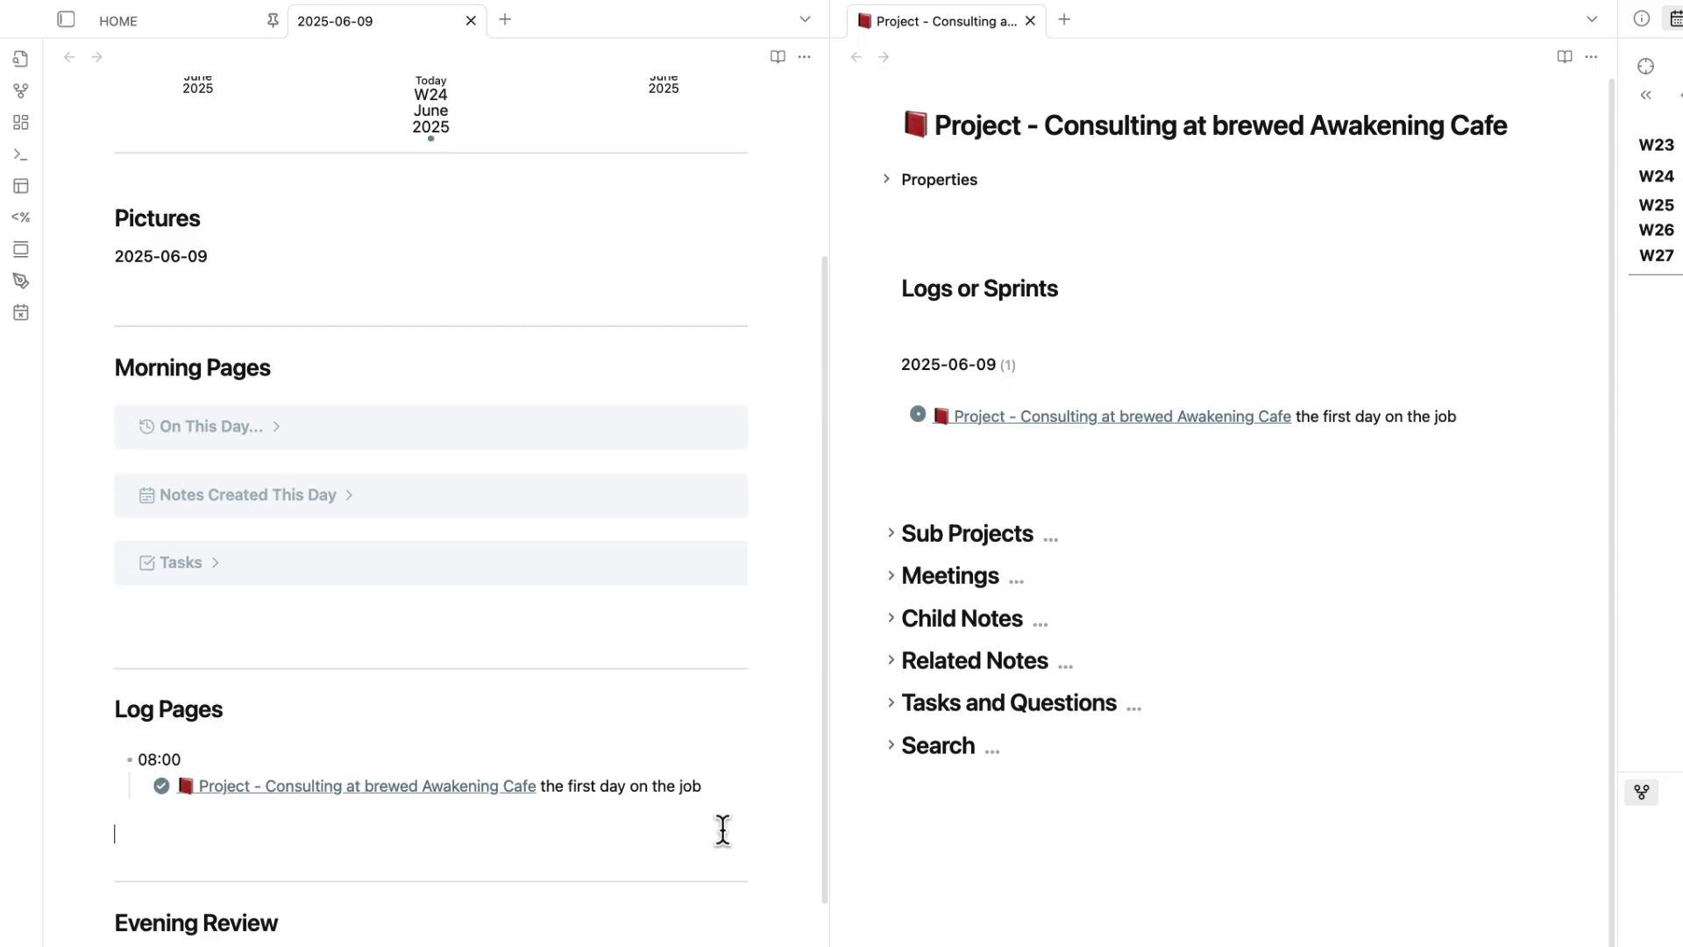
pyautogui.write('- [ ]')
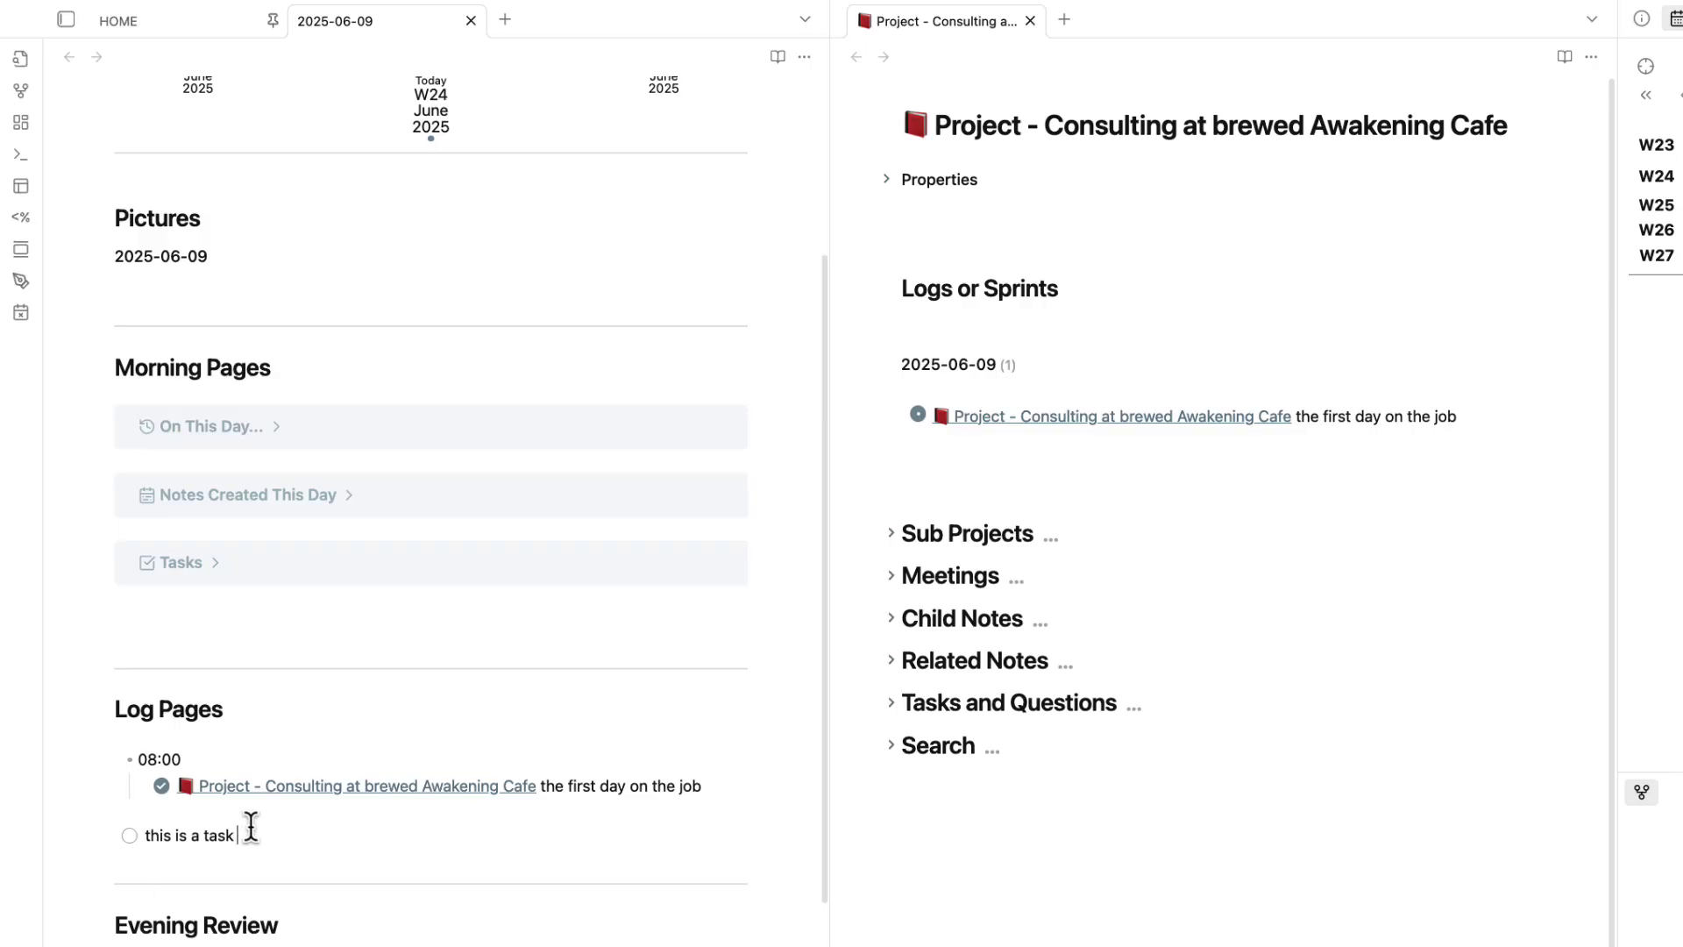
pyautogui.write('#task')
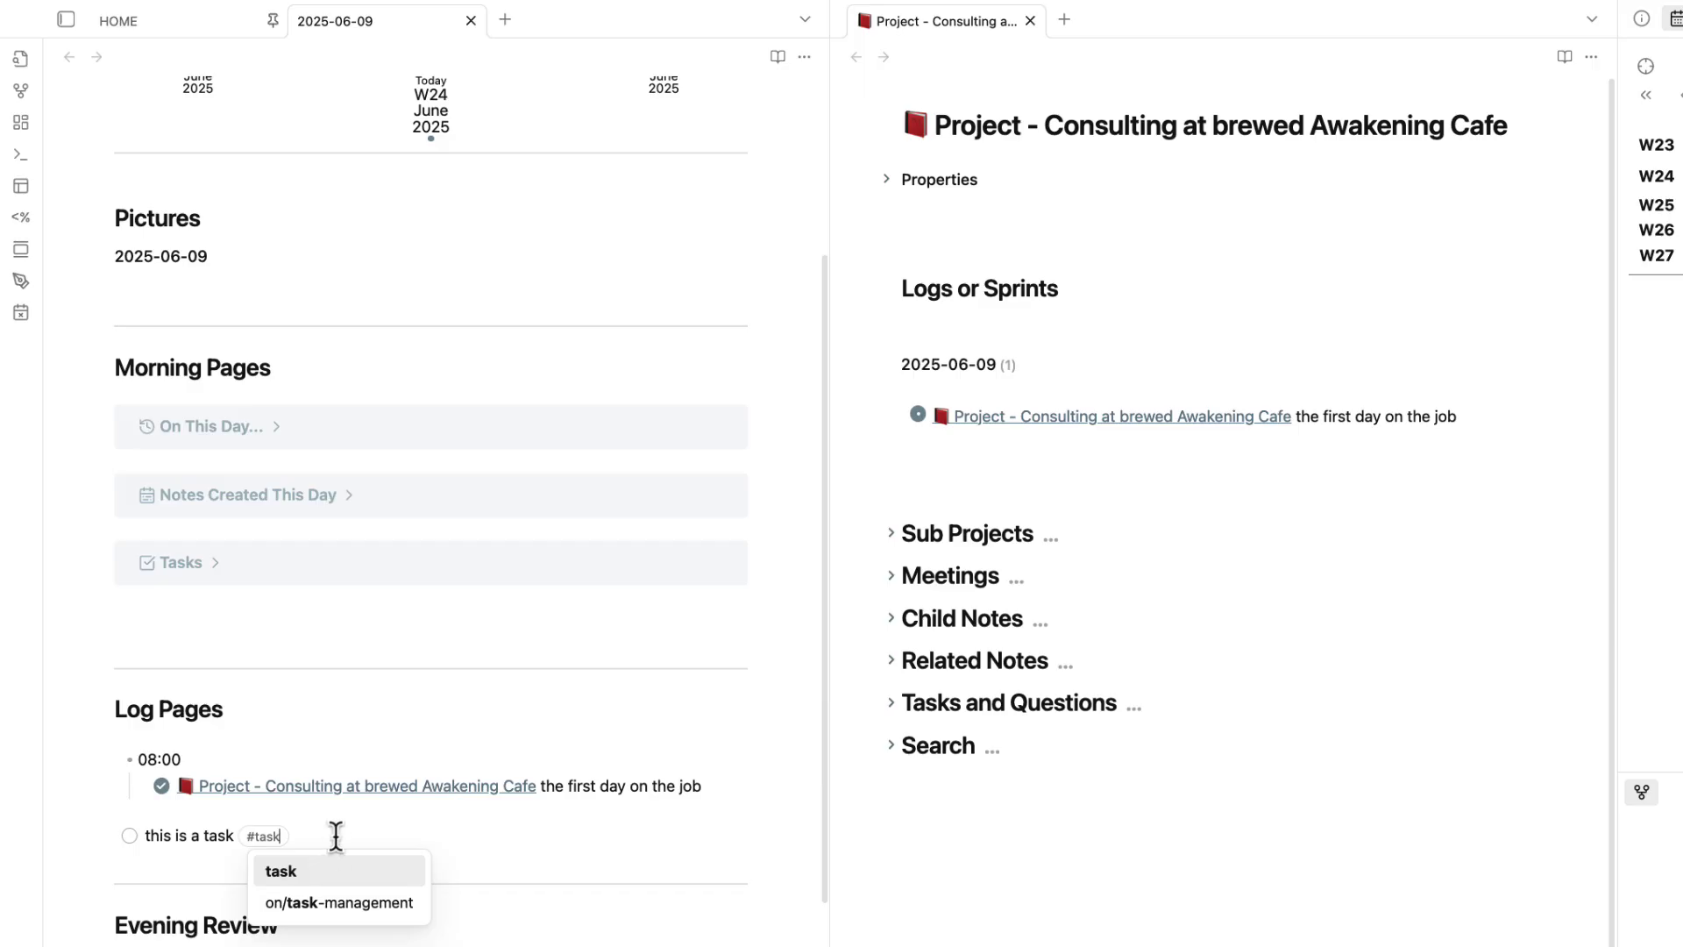
pyautogui.write(' [')
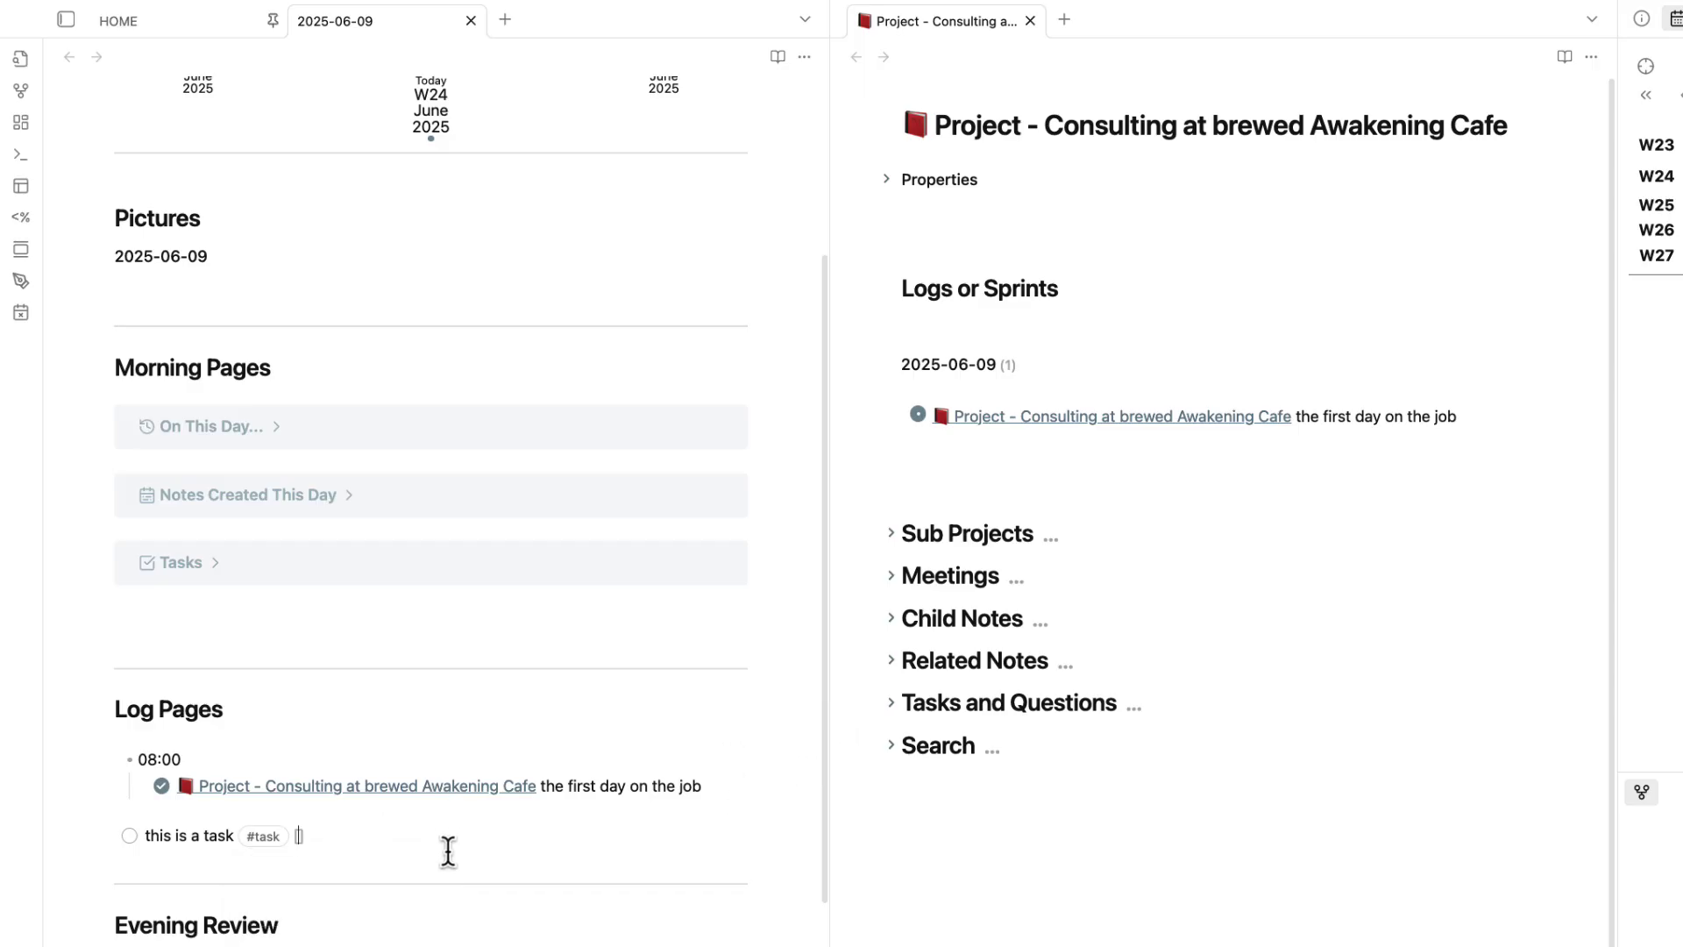
pyautogui.write('[project')
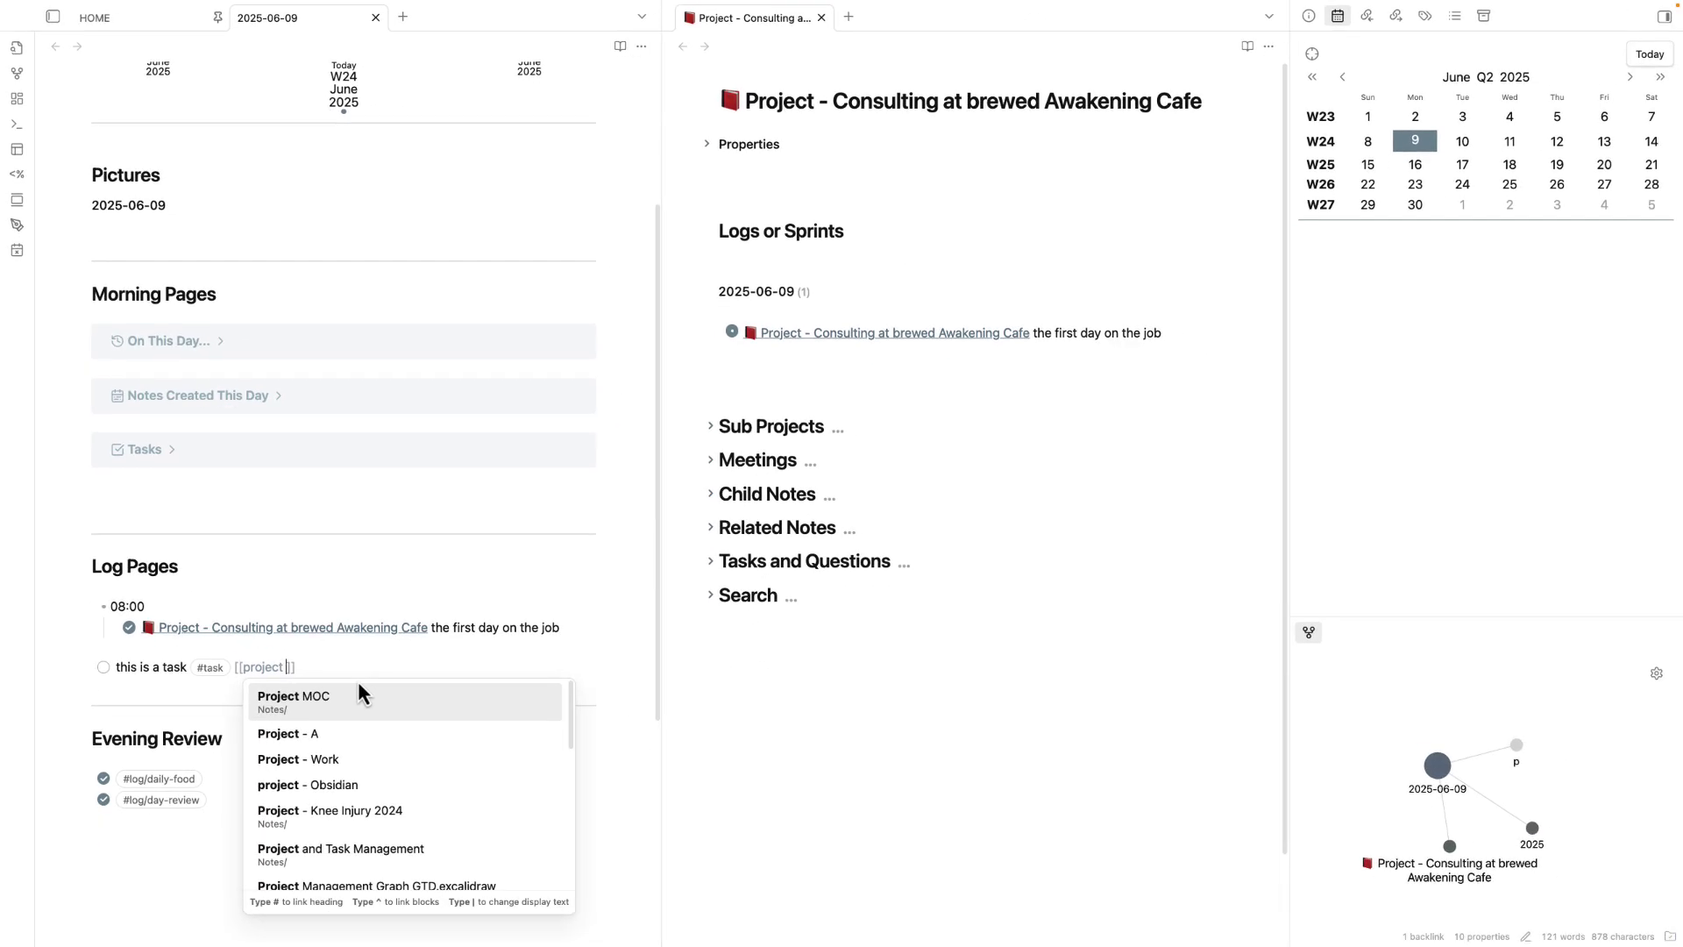
pyautogui.write(' - con')
pyautogui.press('Return')
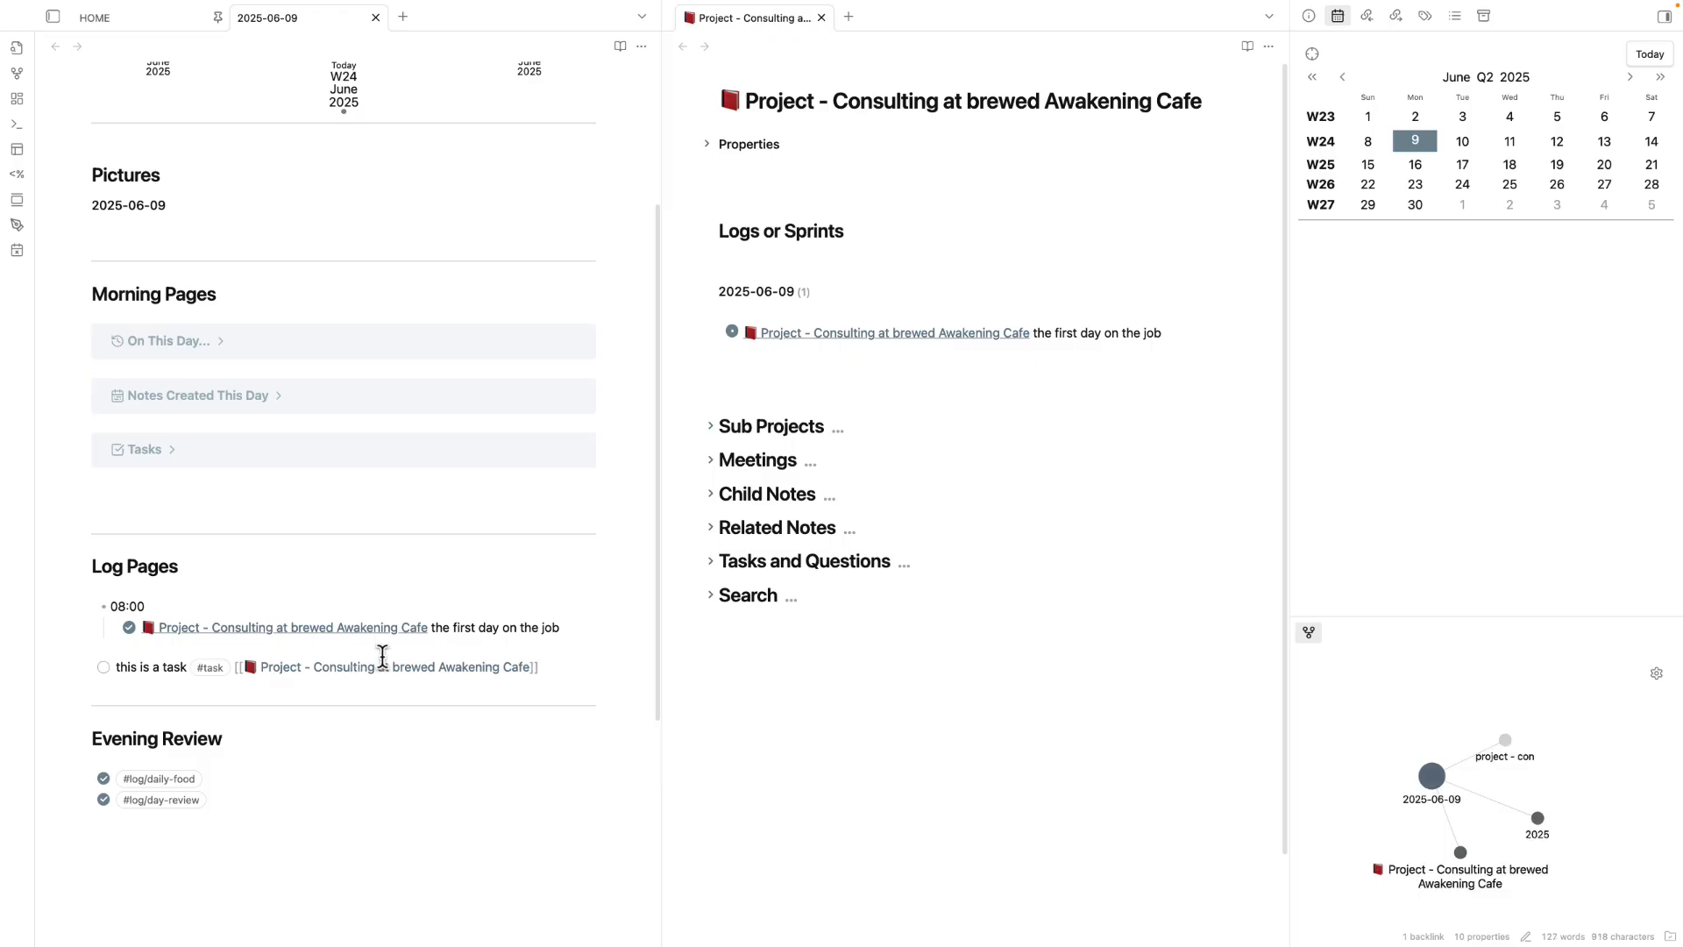
# - Toggle the sample task's completion under Tasks and Questions, and switch the project note to reading view
pyautogui.click(711, 562)
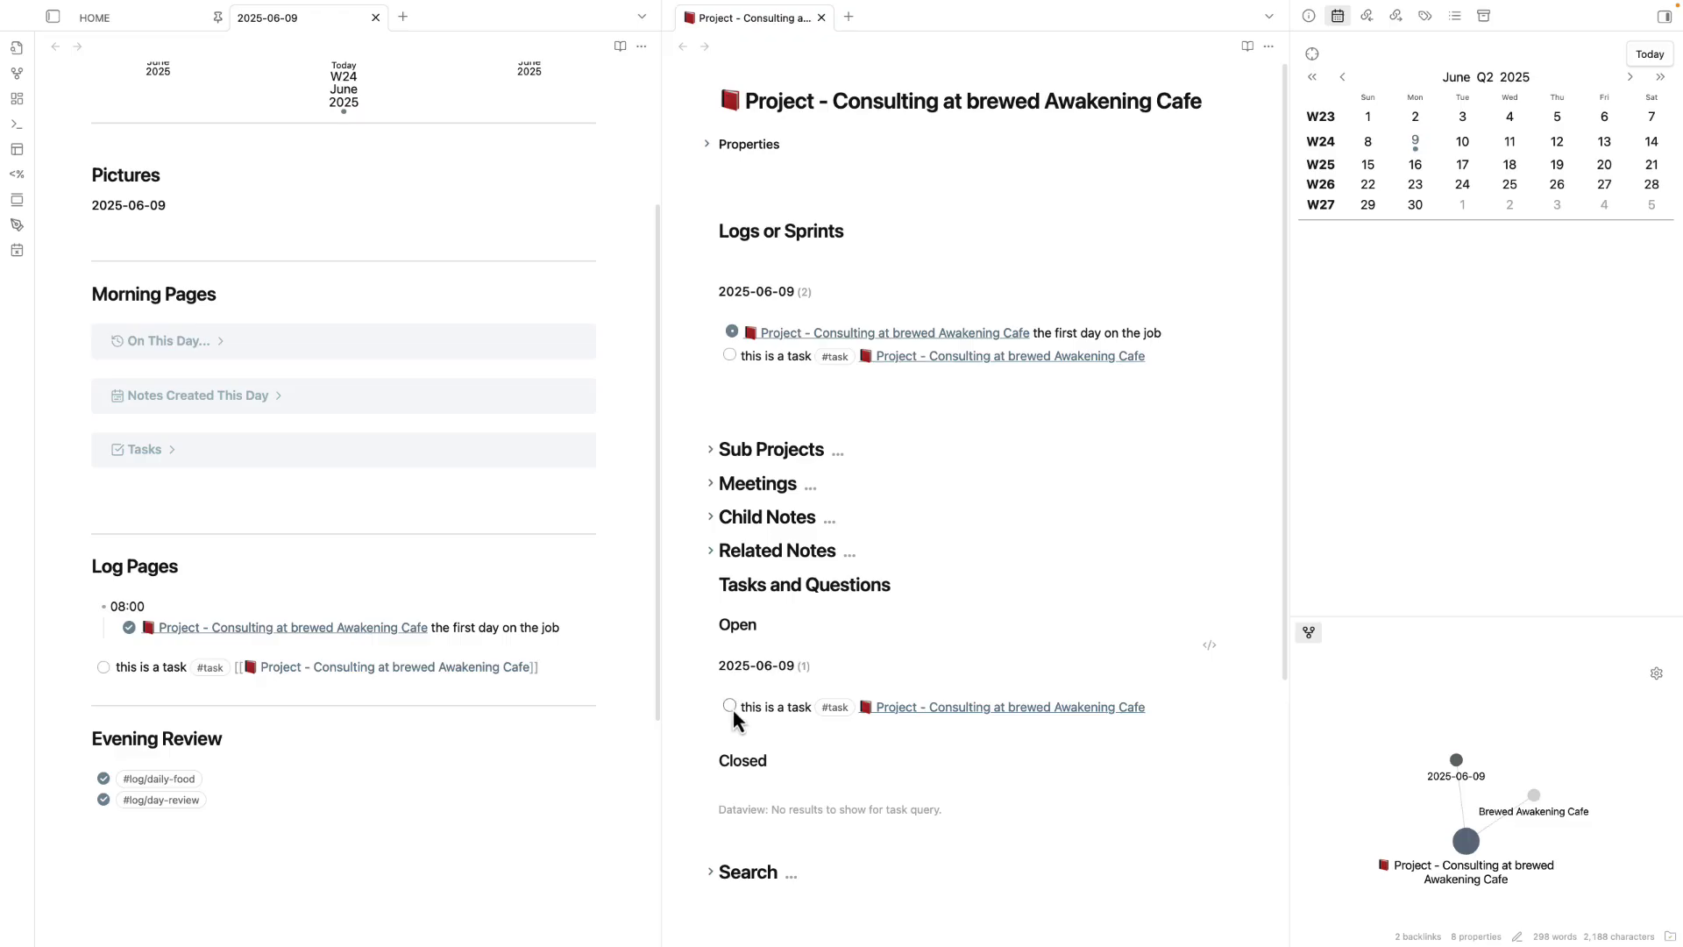
pyautogui.click(731, 707)
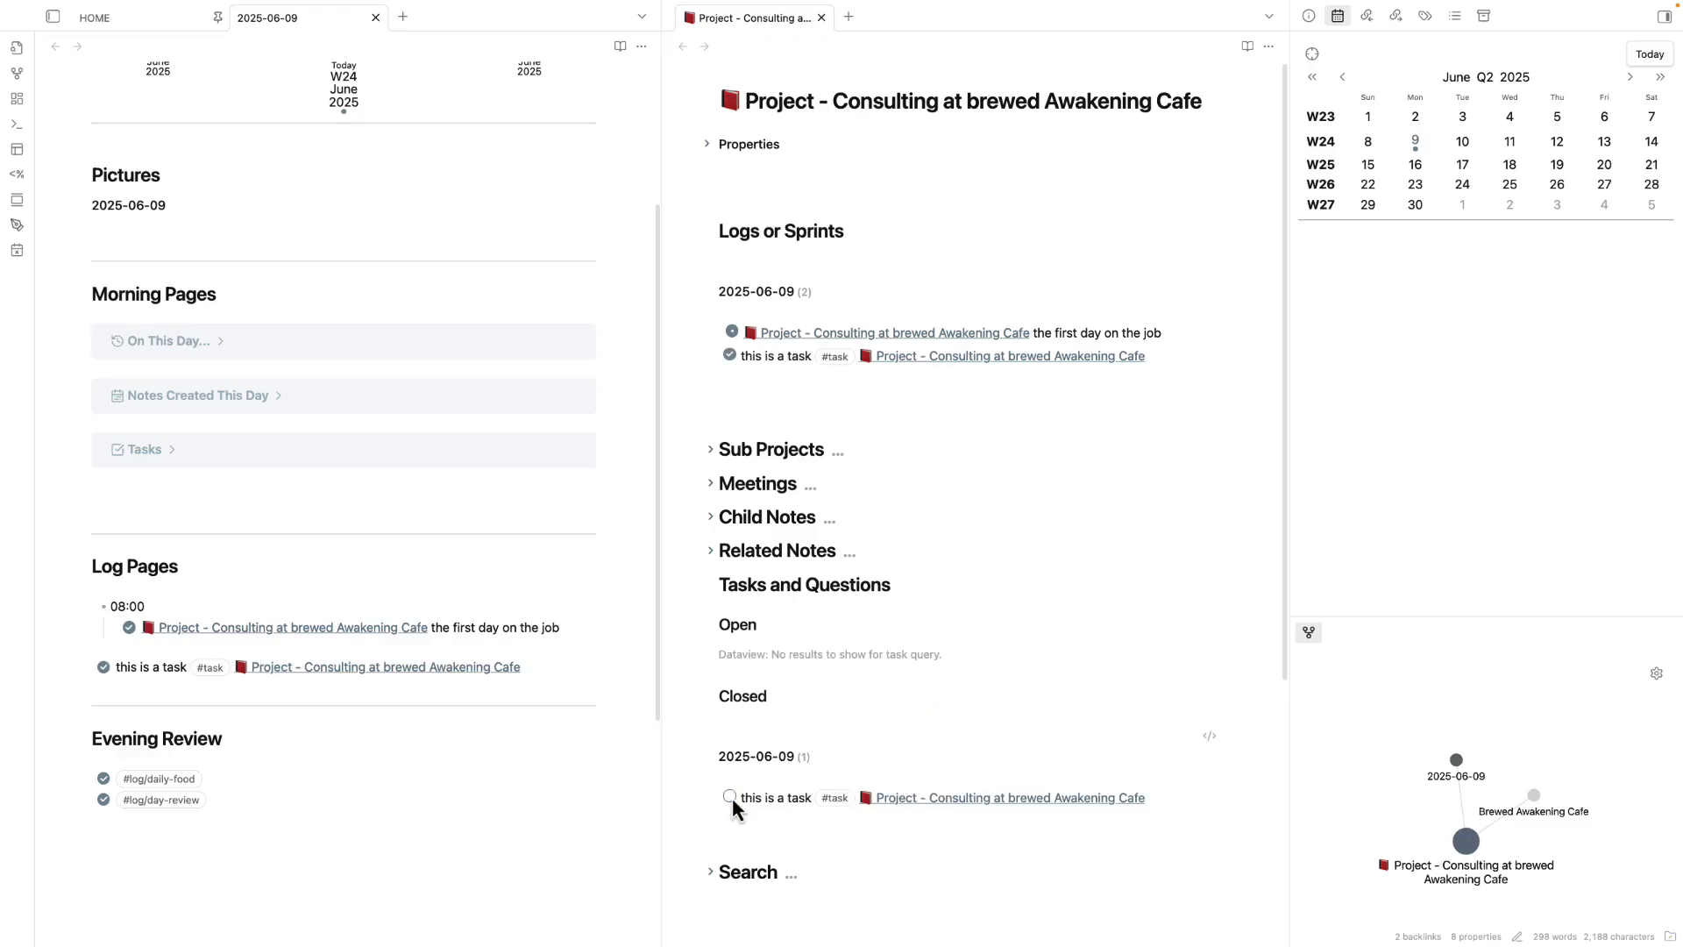
pyautogui.hotkey('ctrl', 'e')
# - Compare the daily note's task and log entry with the project note's open tasks and its expanded Logs or Sprints section
pyautogui.moveTo(561, 668); pyautogui.dragTo(4, 680)
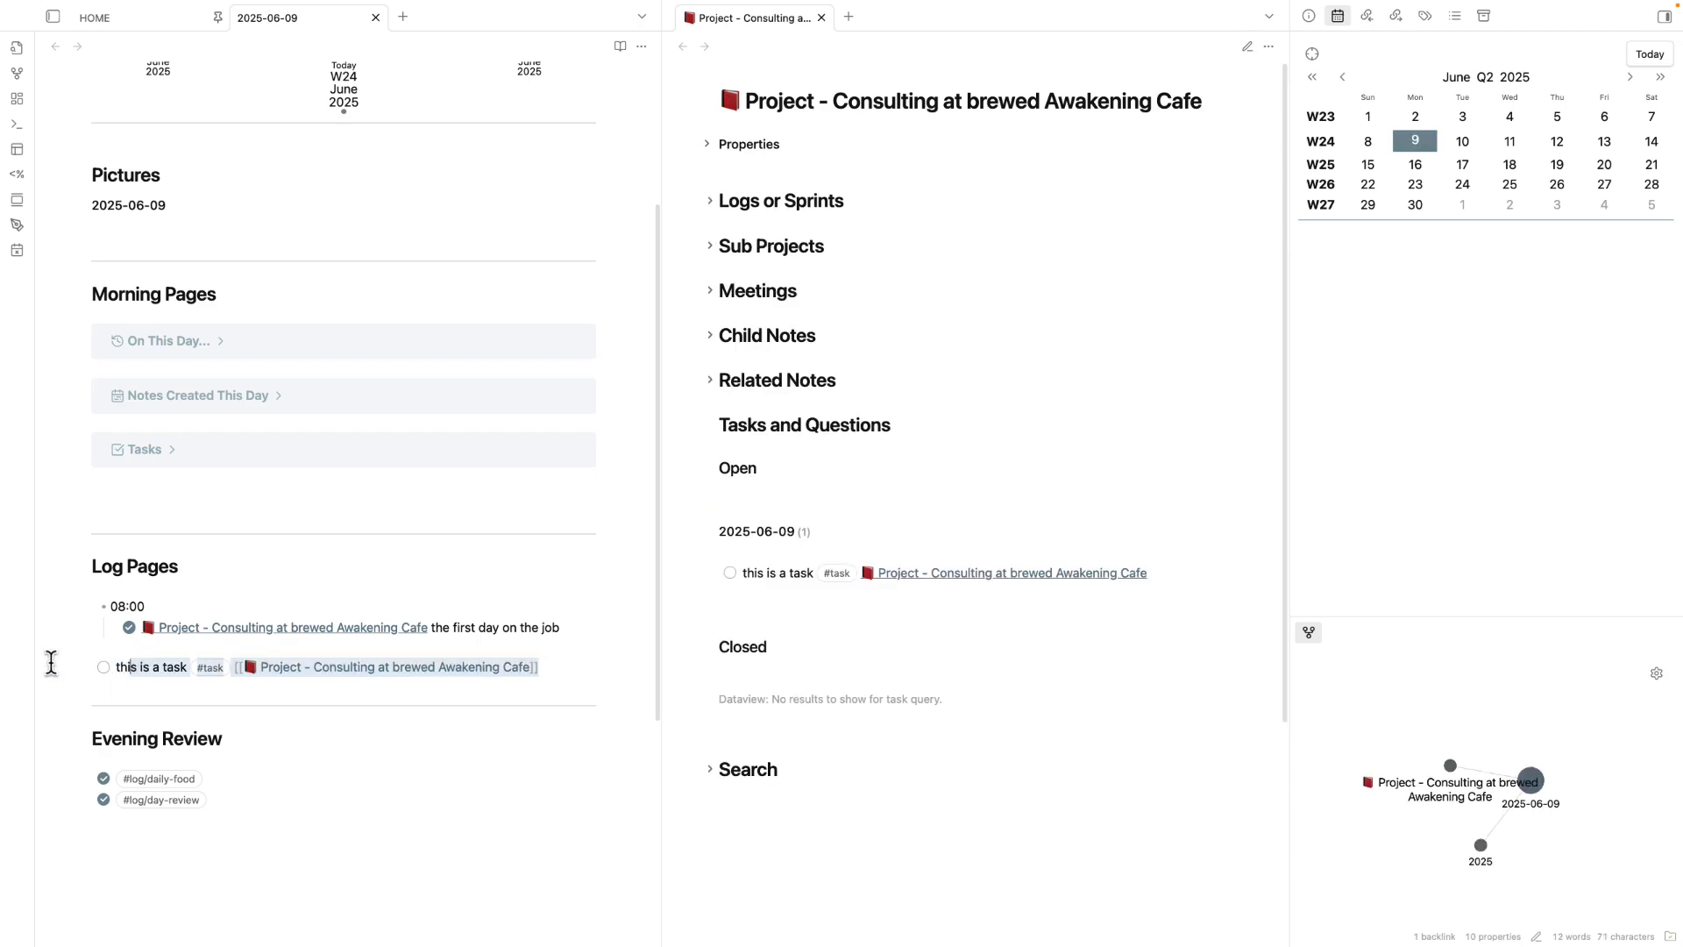
pyautogui.click(119, 668)
pyautogui.moveTo(552, 670); pyautogui.dragTo(33, 676)
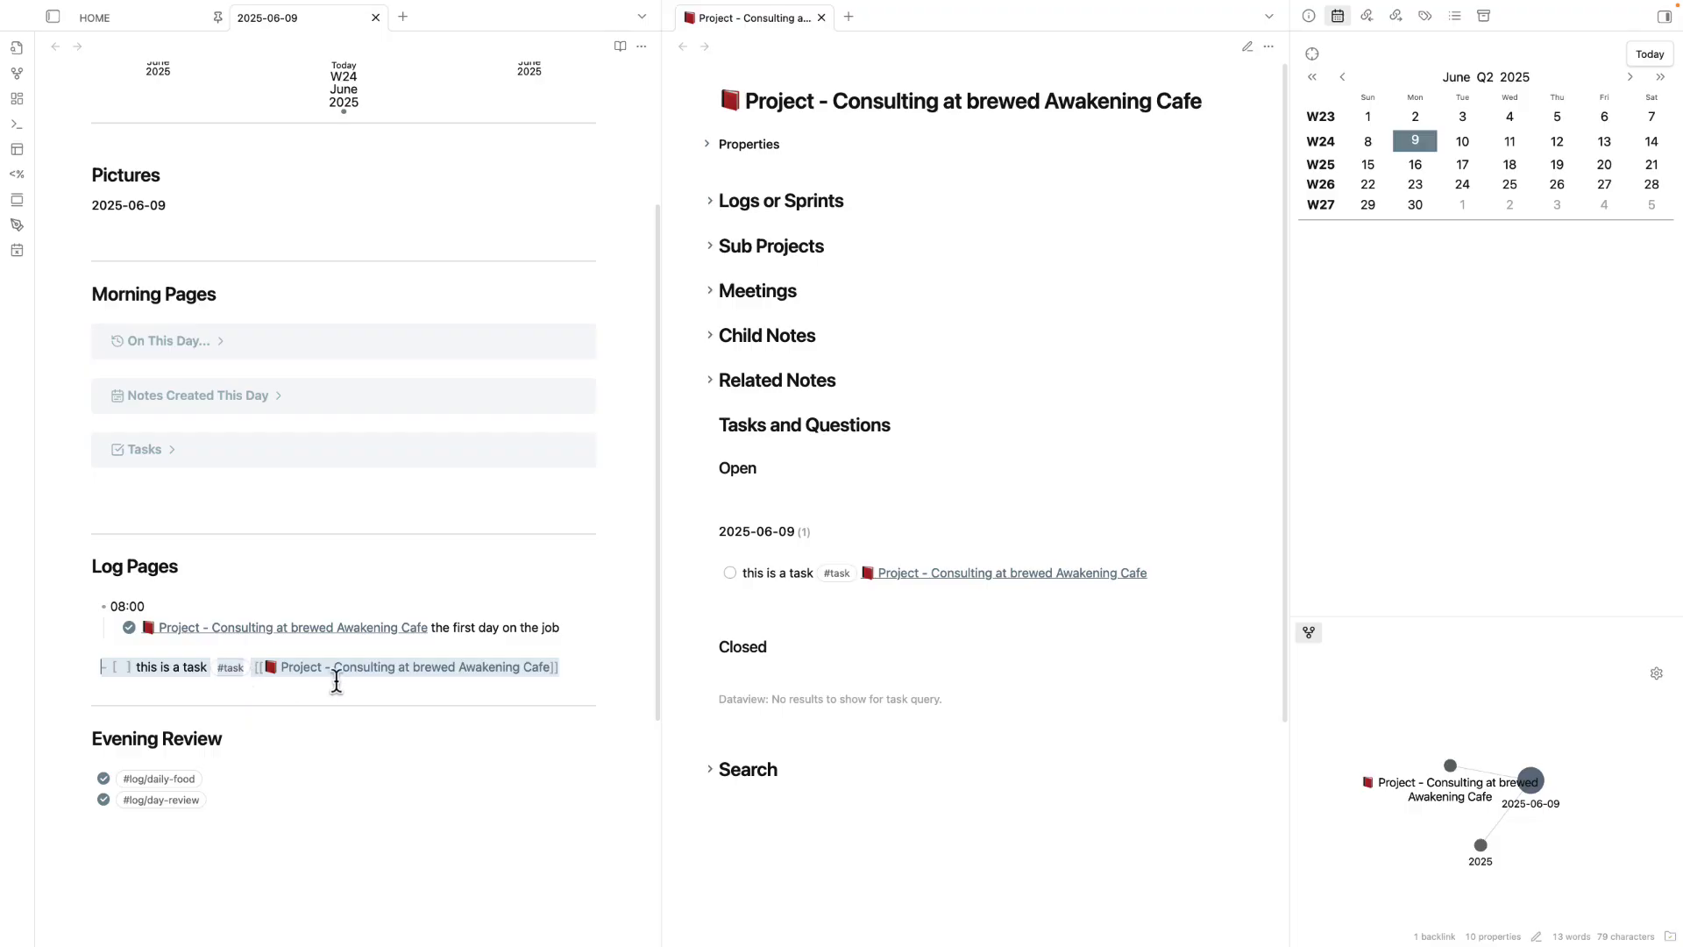
pyautogui.moveTo(559, 672); pyautogui.dragTo(235, 671)
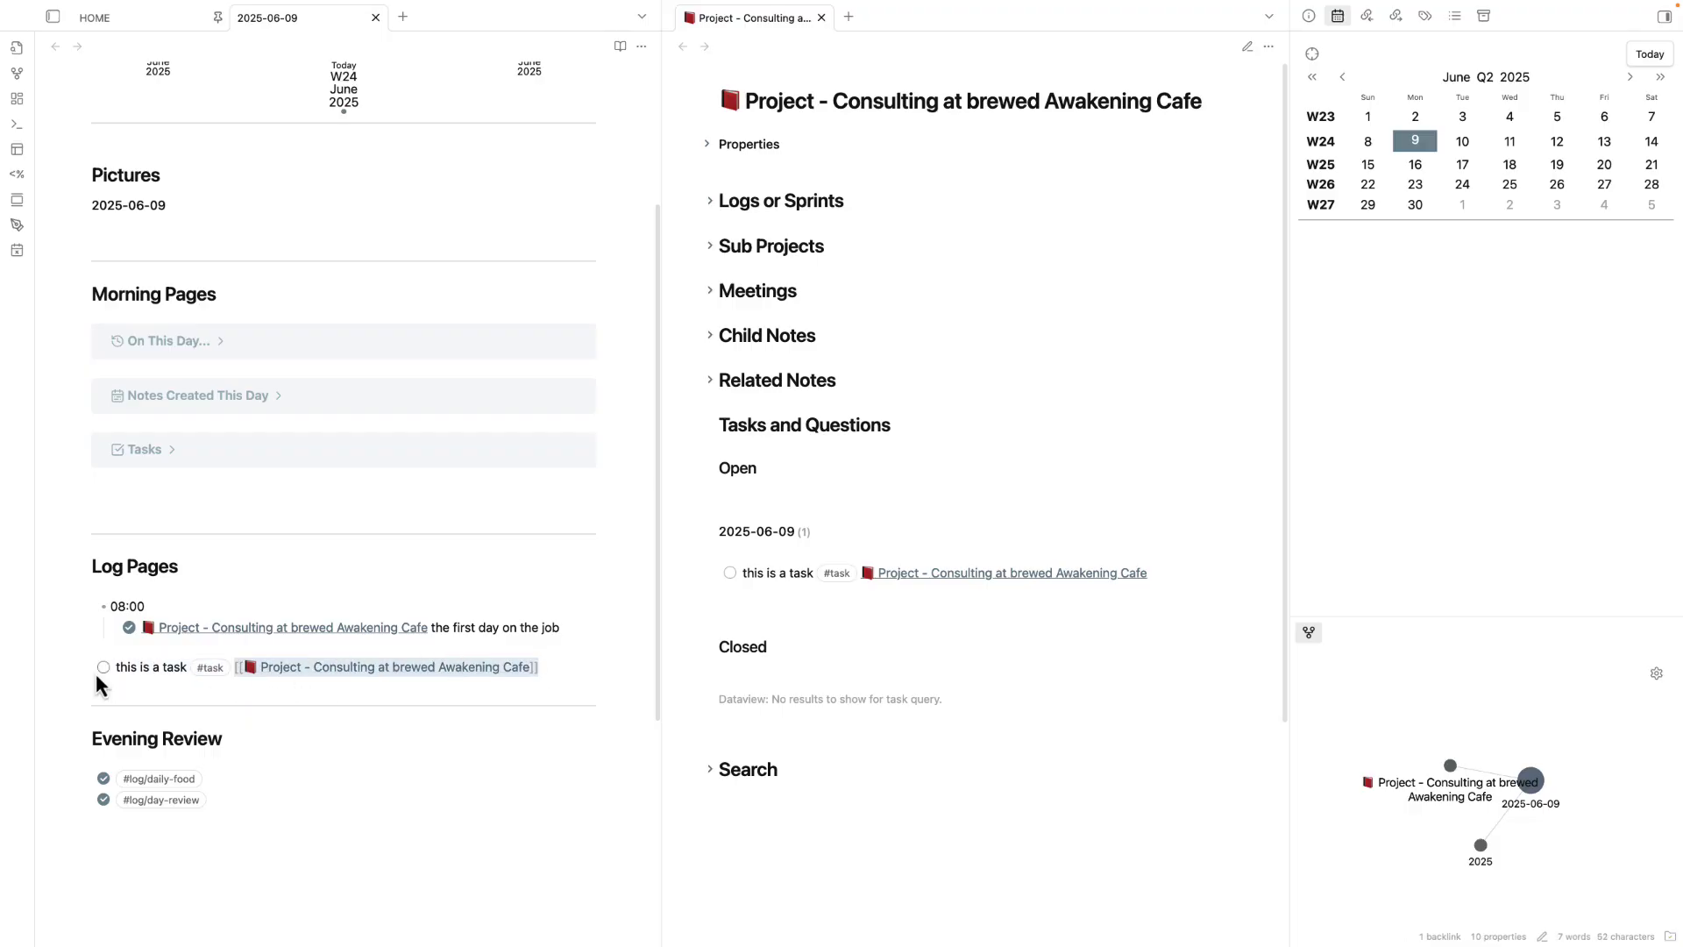
pyautogui.moveTo(551, 669); pyautogui.dragTo(50, 672)
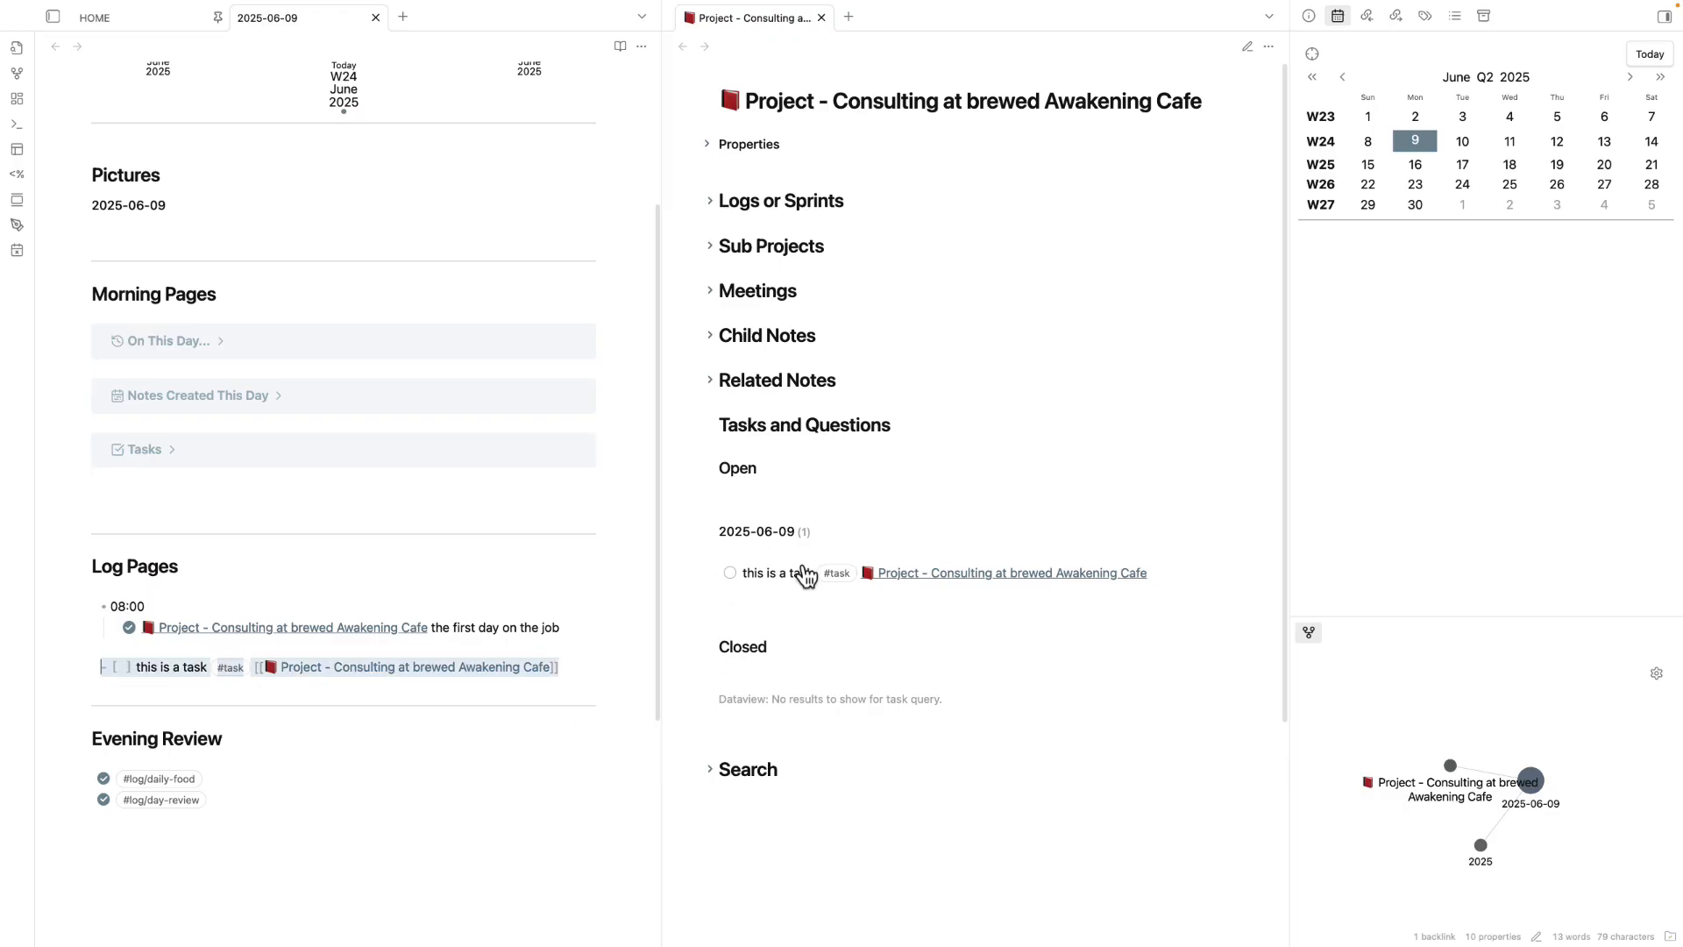
pyautogui.moveTo(582, 628); pyautogui.dragTo(99, 620)
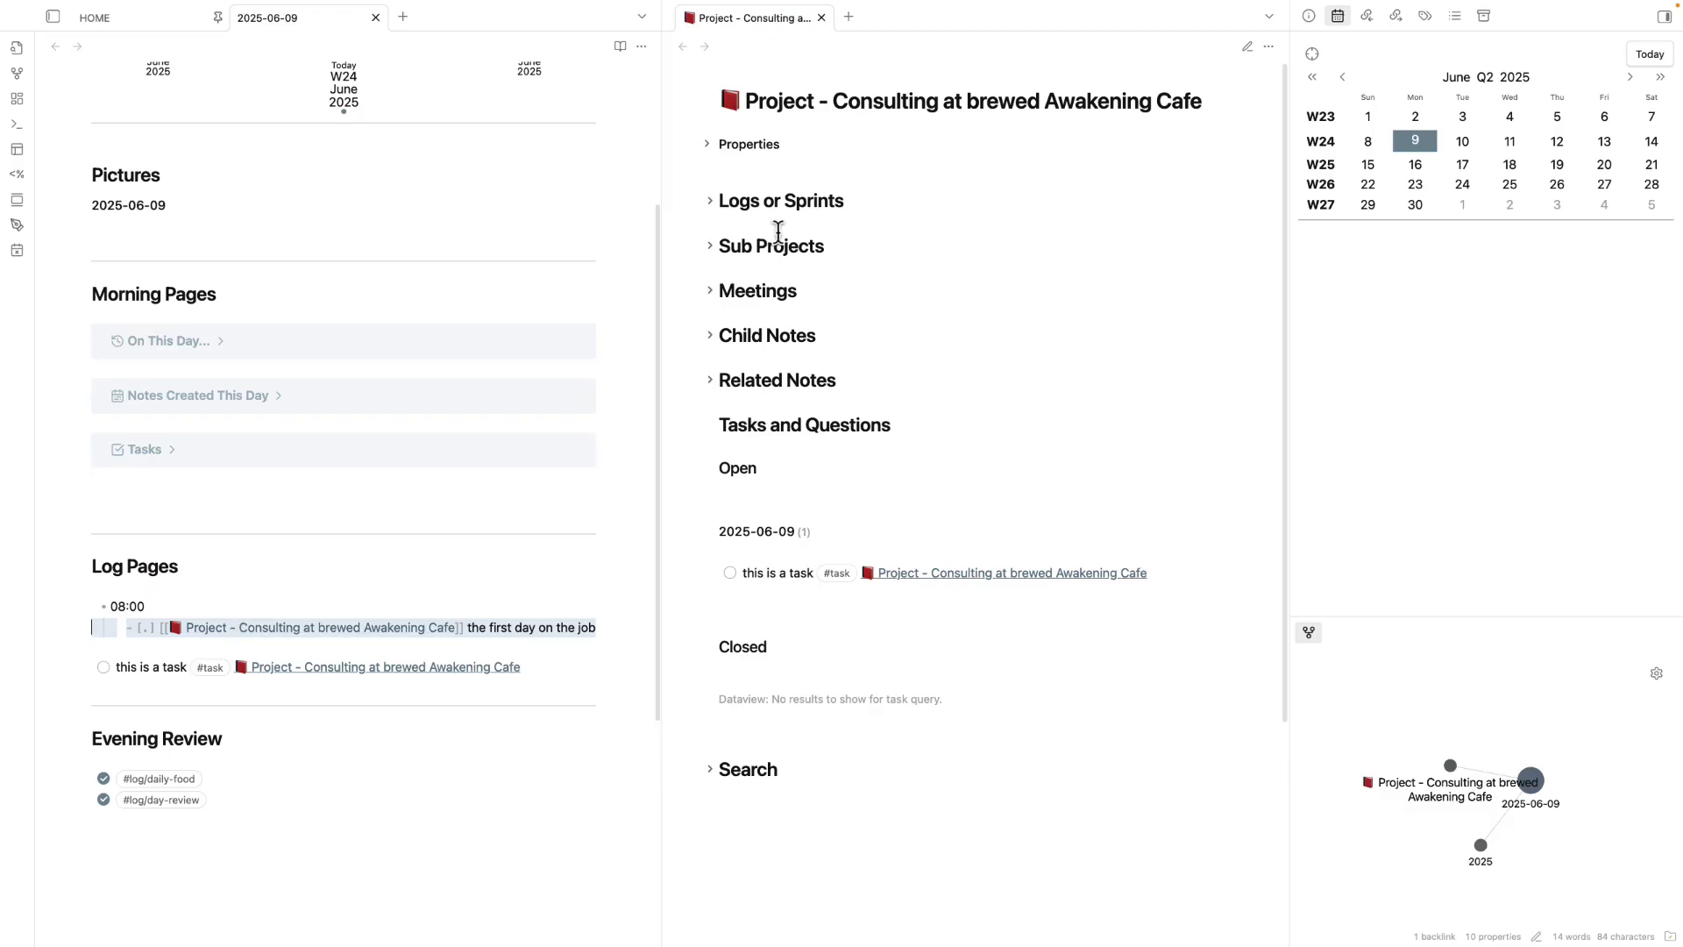
pyautogui.click(710, 201)
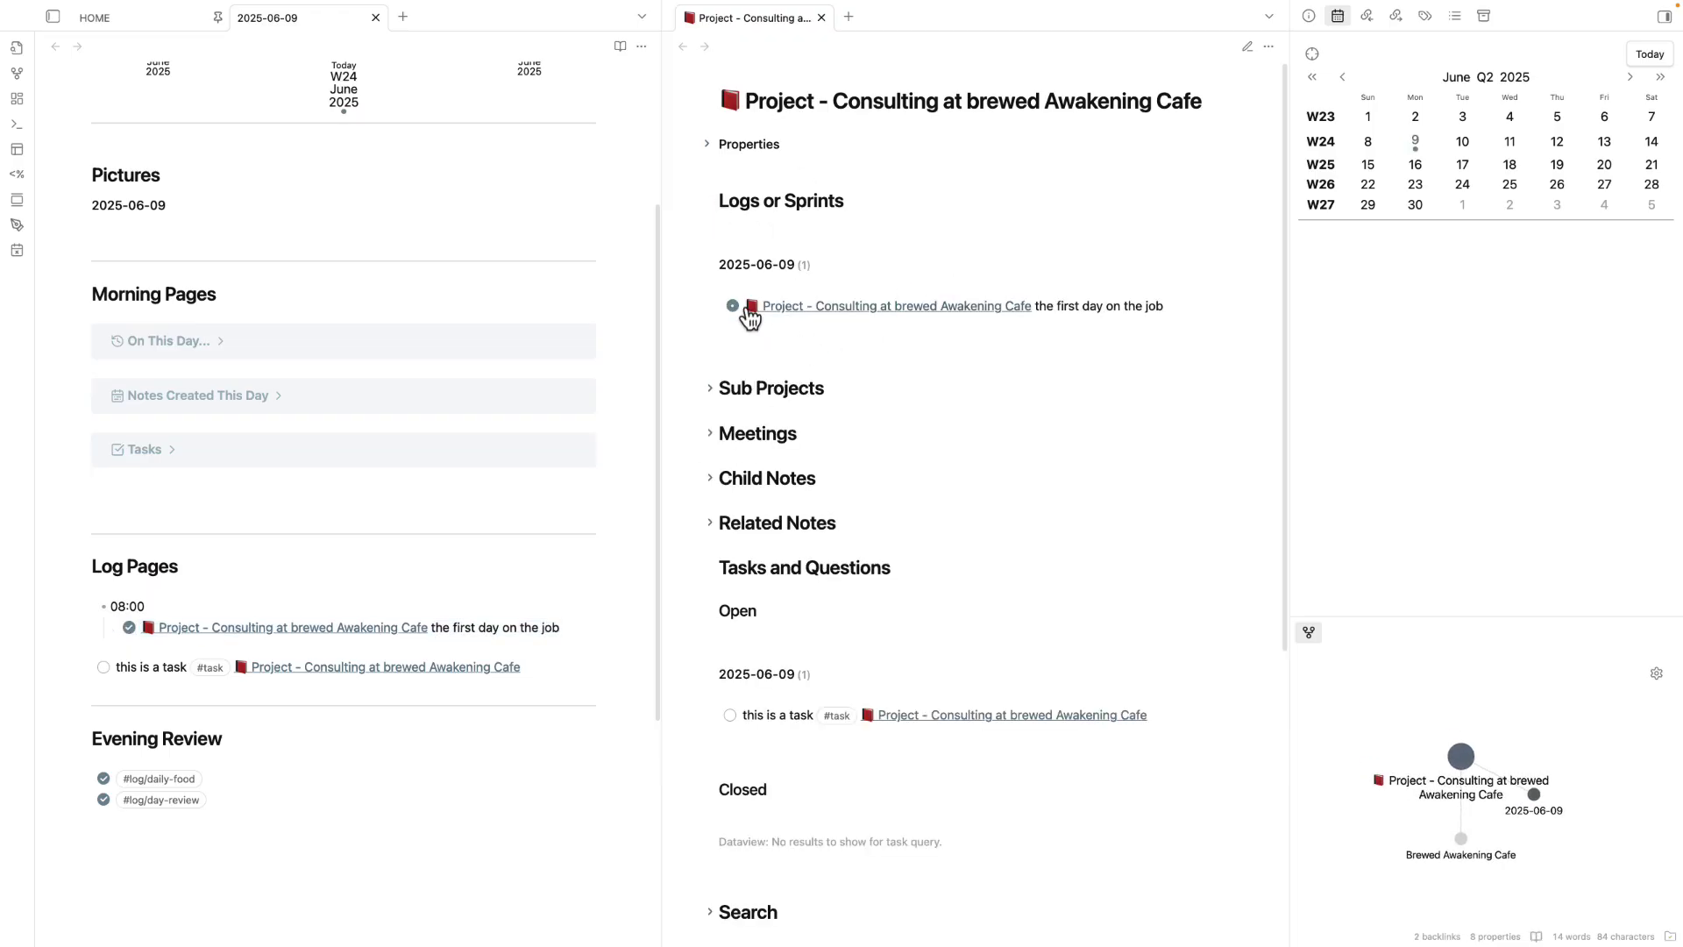
pyautogui.moveTo(754, 309)
# - Delete the sample task line "this is a task" and its leftover blank line from the daily note
pyautogui.moveTo(564, 669); pyautogui.dragTo(109, 684)
pyautogui.click(19, 687)
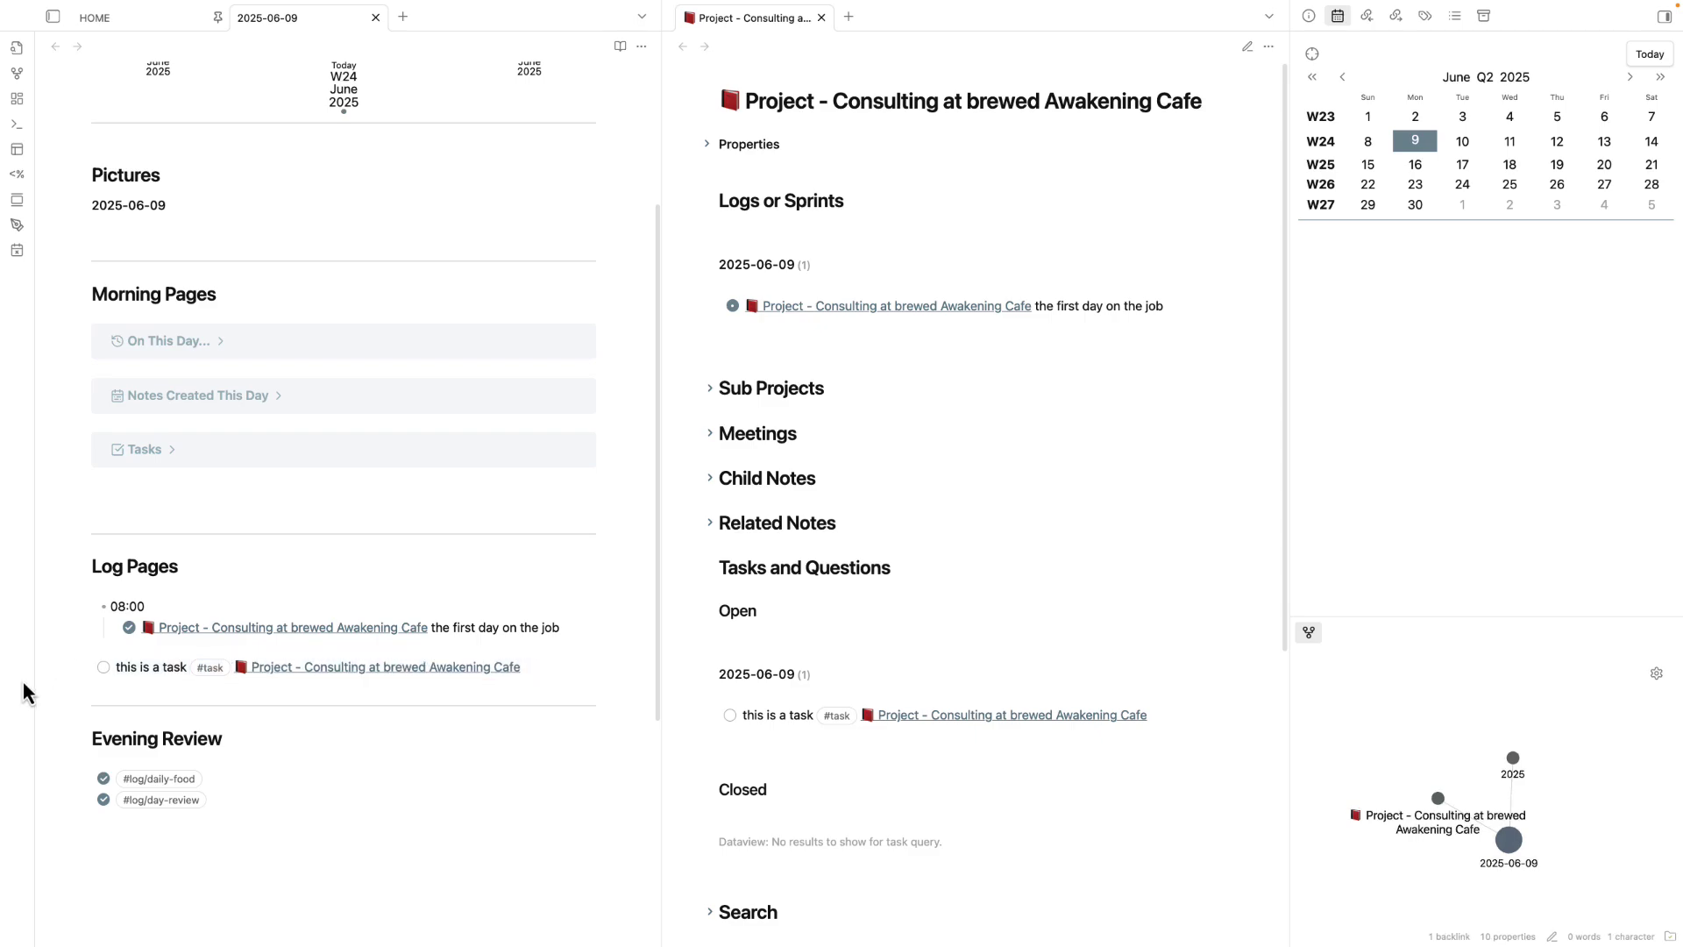
pyautogui.moveTo(563, 676); pyautogui.dragTo(19, 681)
pyautogui.press('BackSpace')
pyautogui.press('BackSpace')
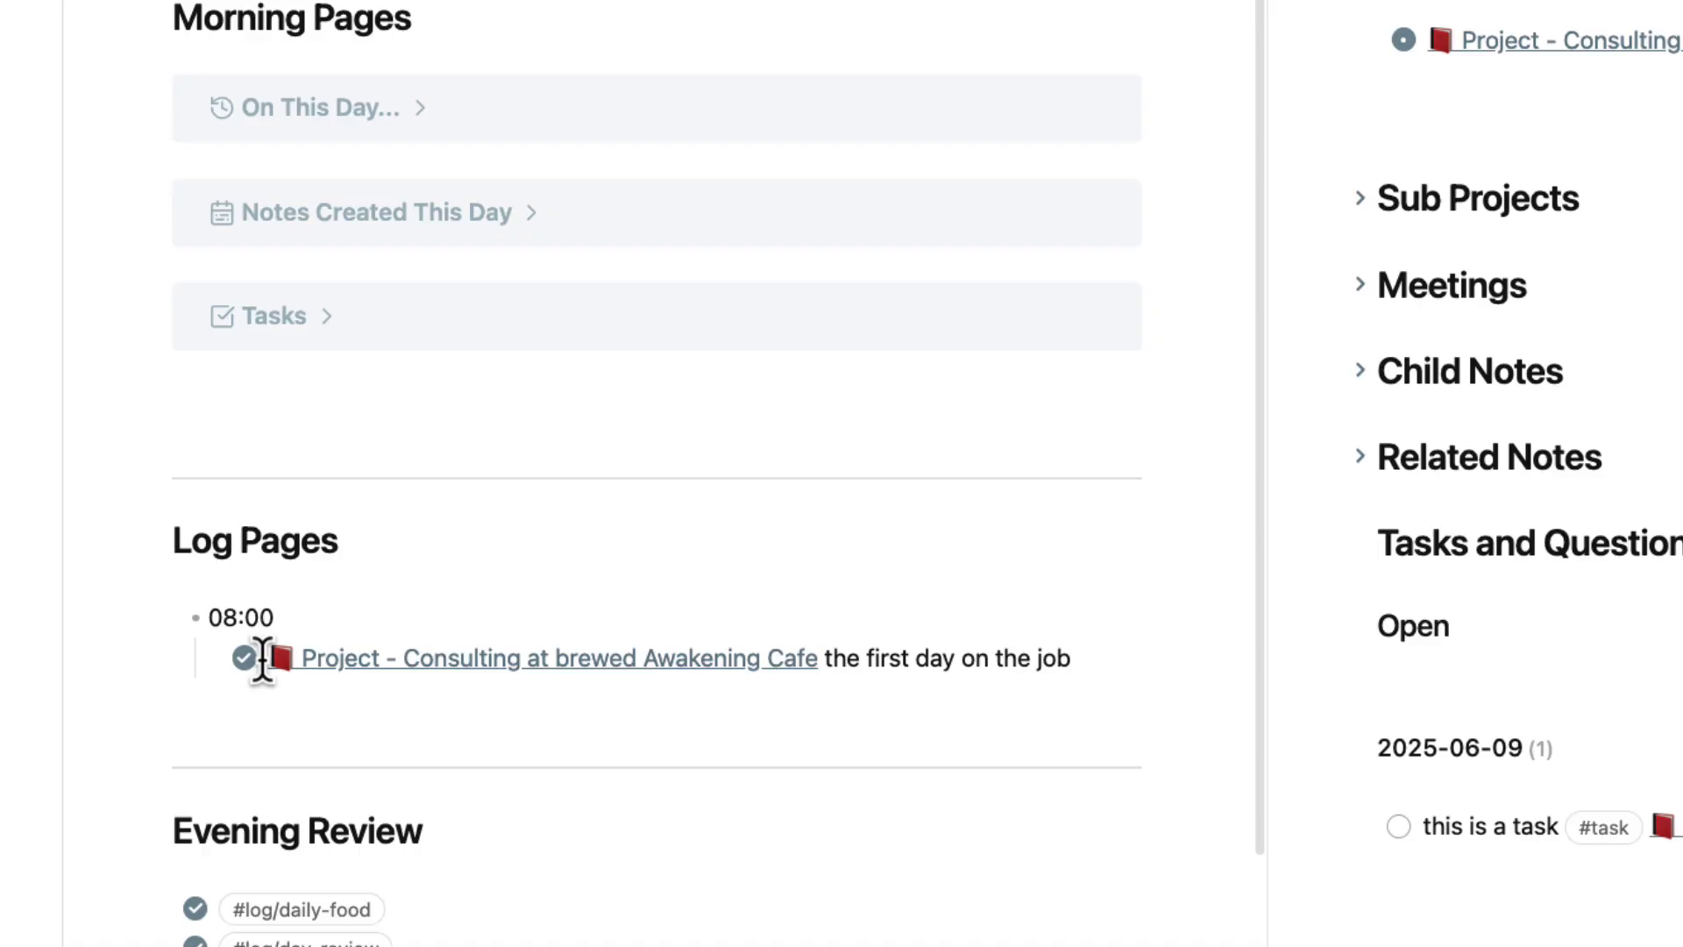
# - Put the daily note in reading view, and show Sub Projects instead of Tasks and Questions in the project note
pyautogui.click(263, 658)
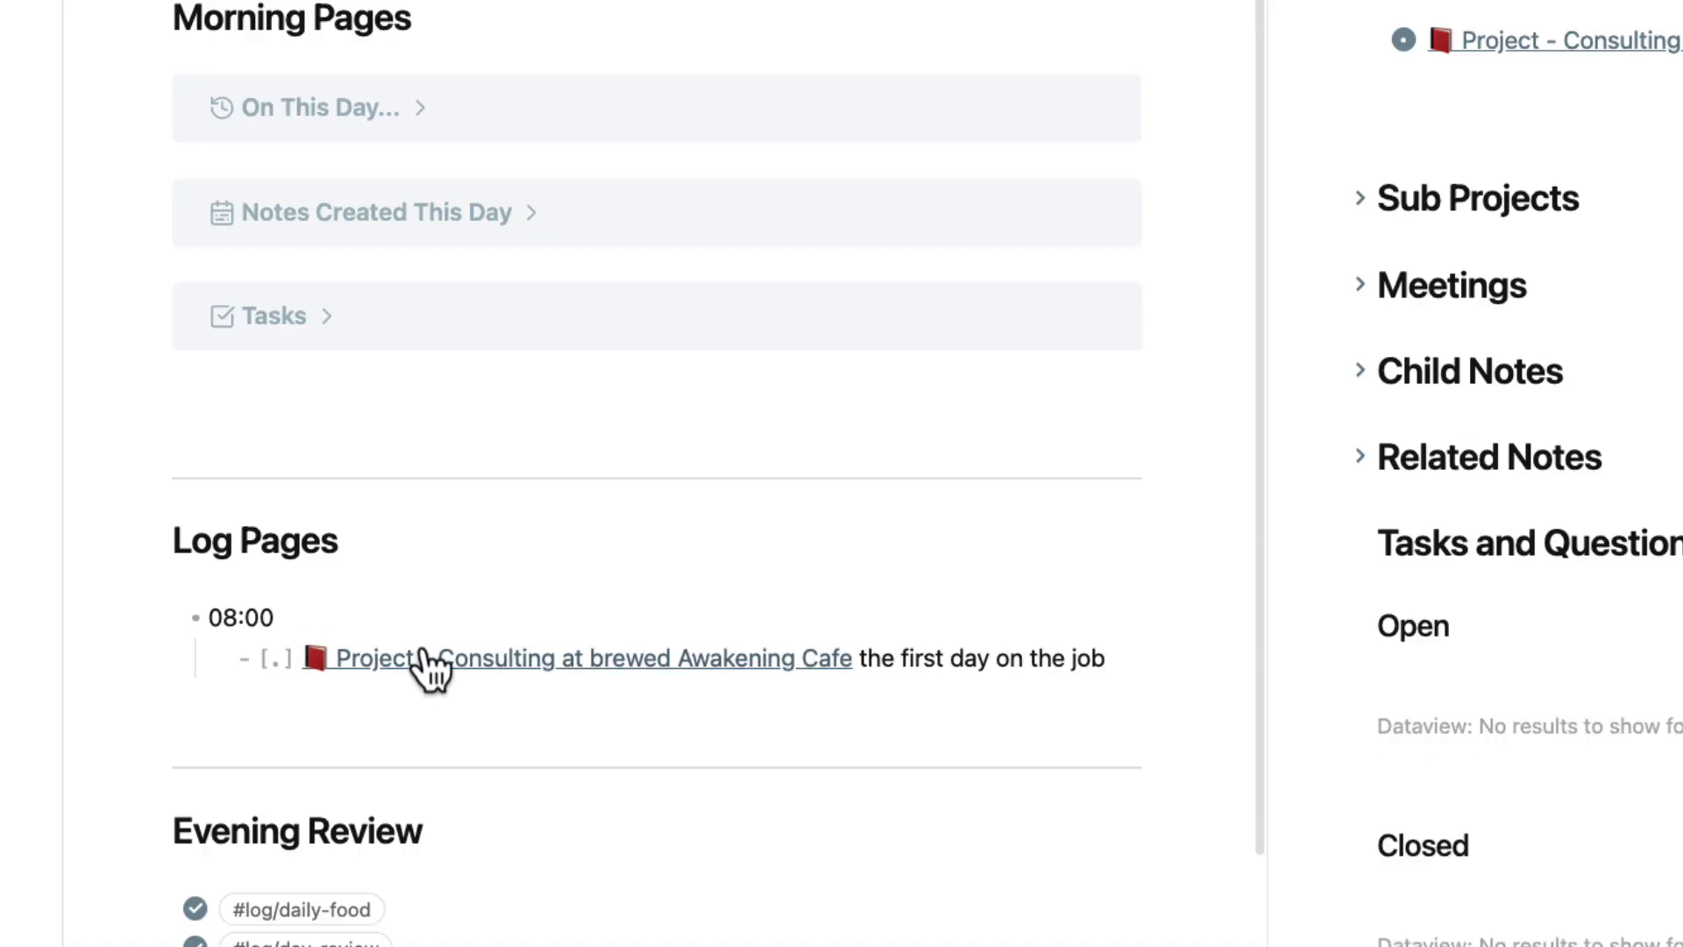
pyautogui.press('Escape')
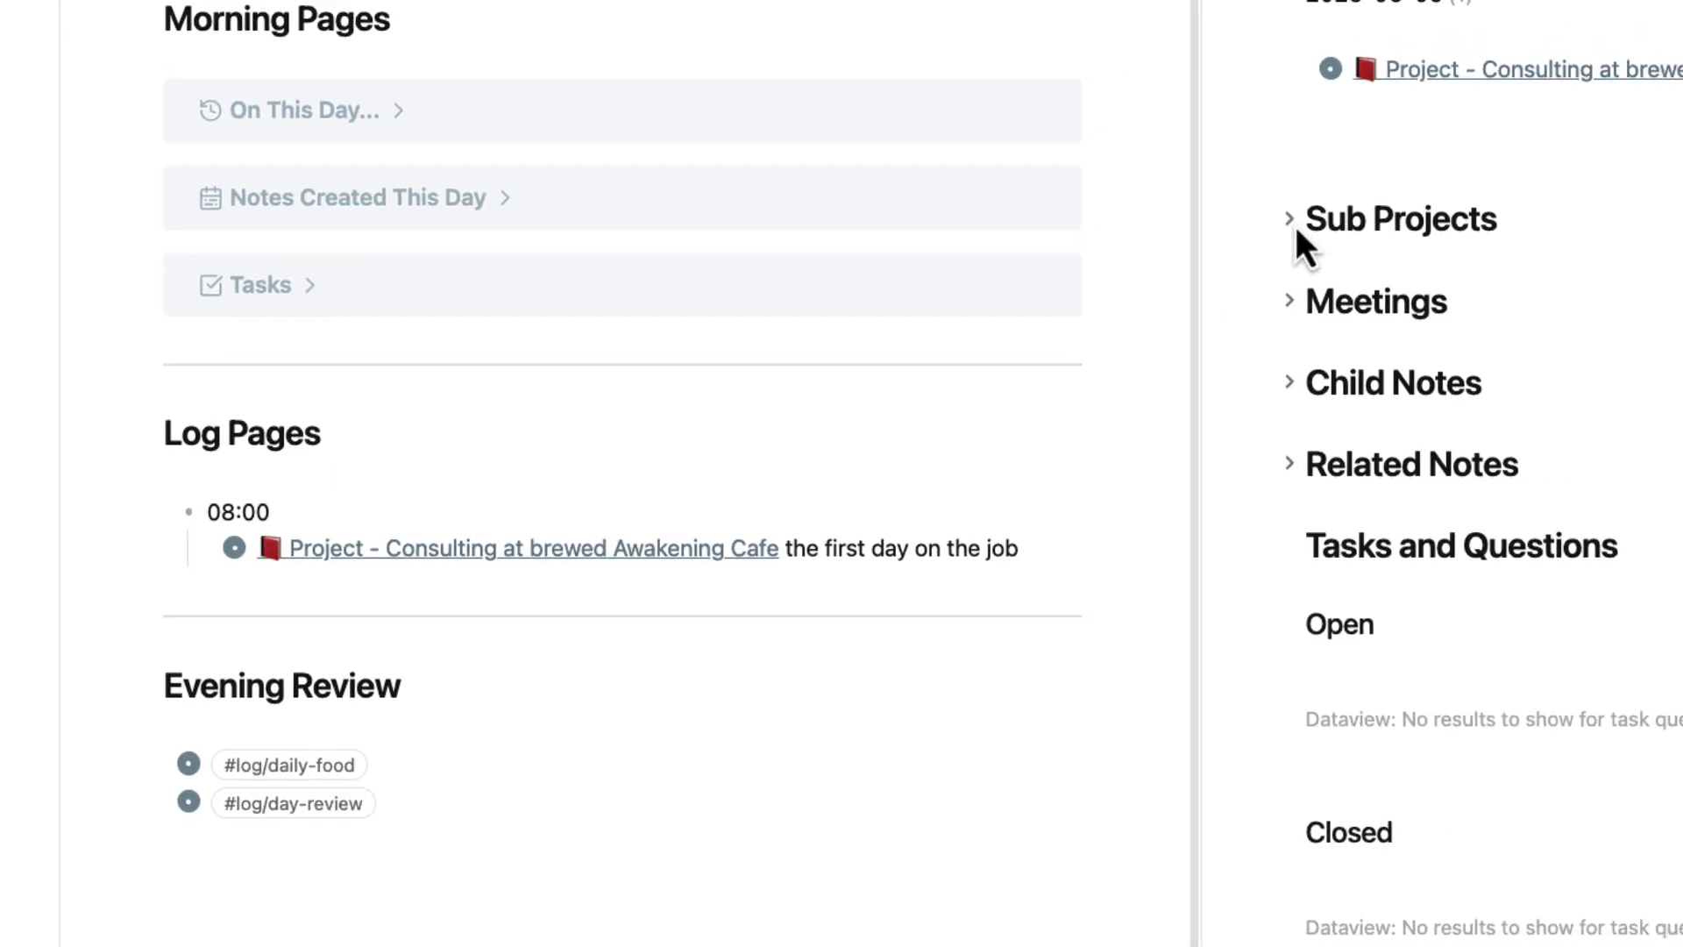
pyautogui.click(710, 567)
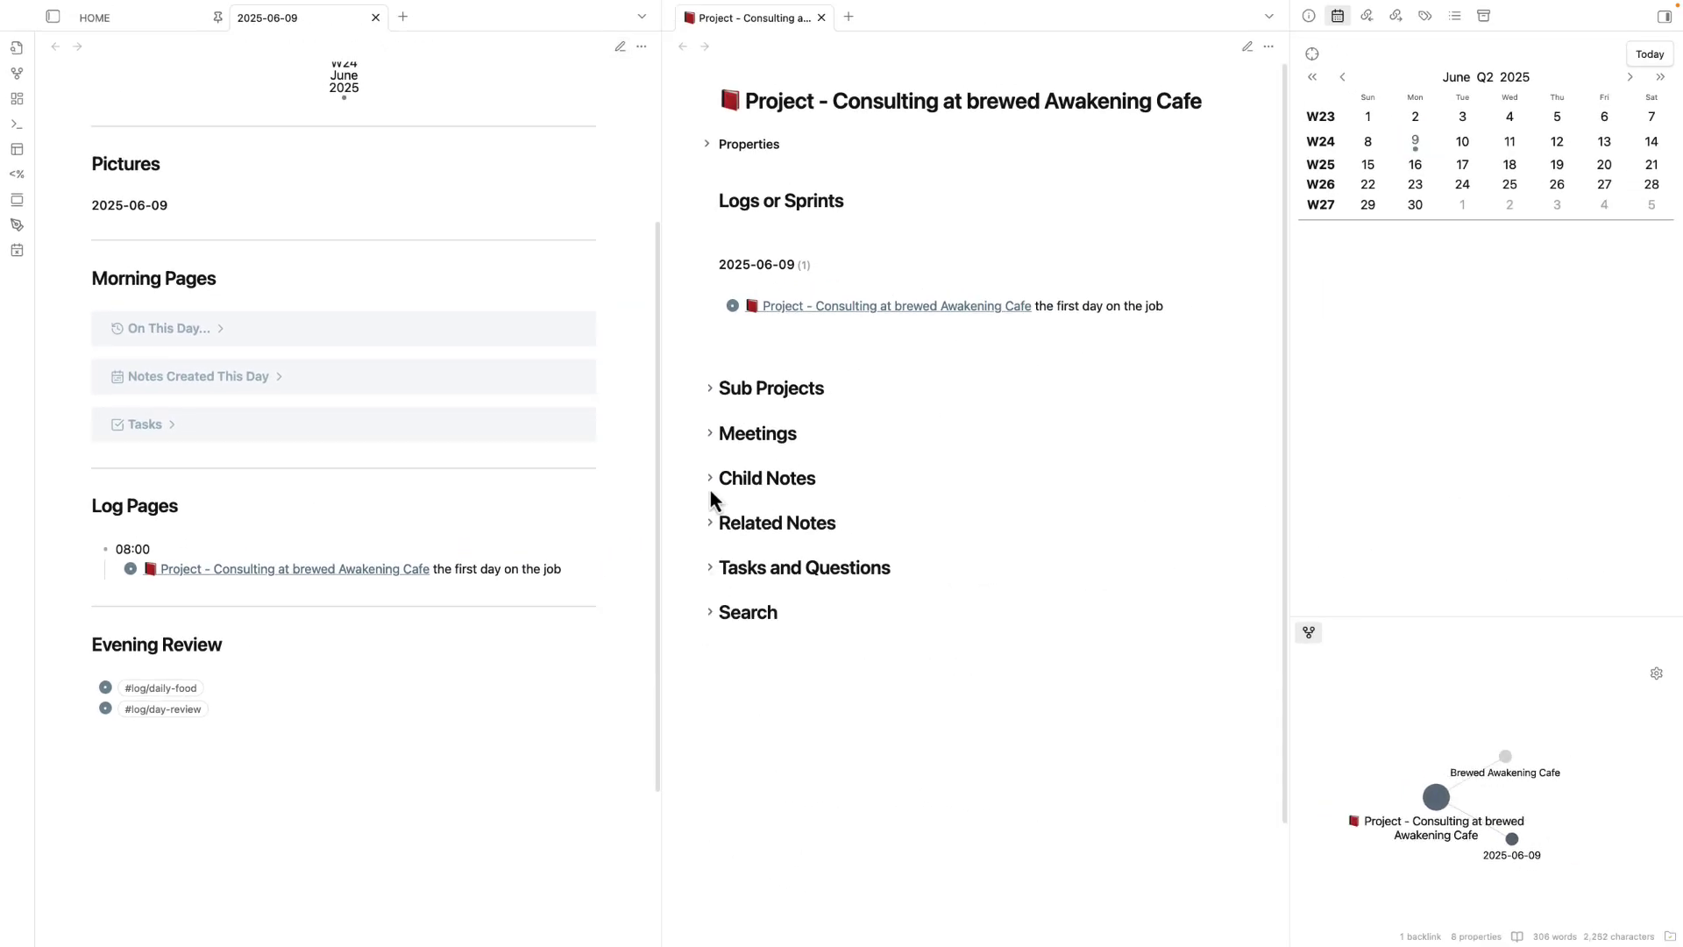
pyautogui.click(709, 389)
pyautogui.click(572, 574)
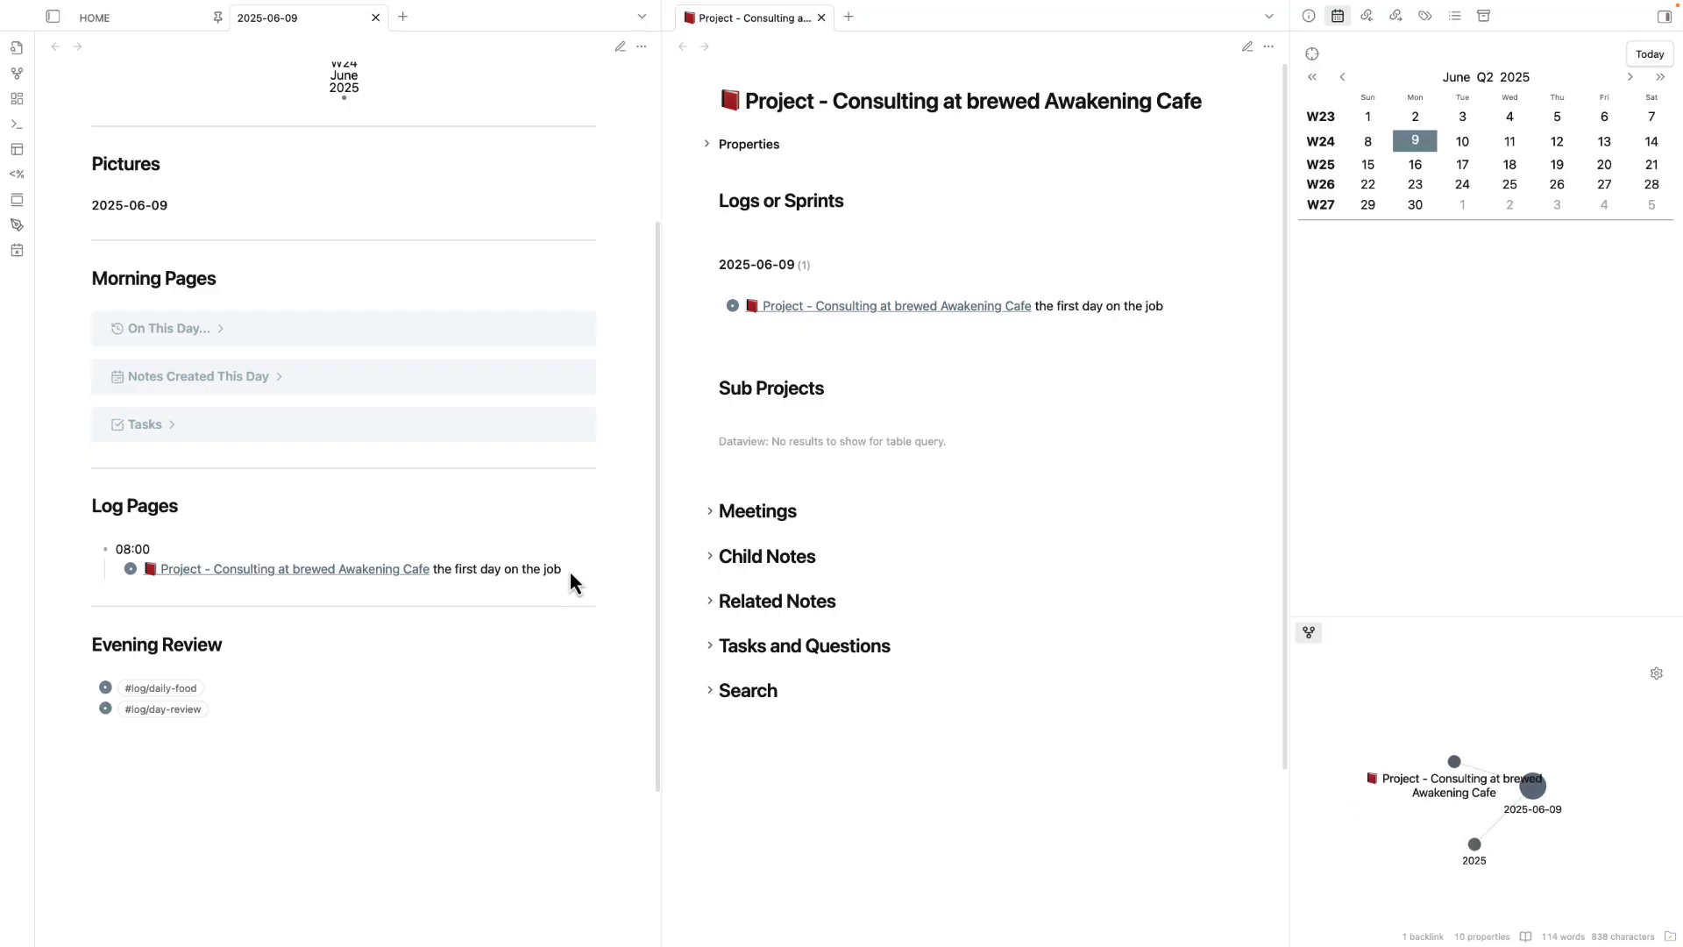
# - Add a nested bullet under the 08:00 log entry linking to [[Project - Marketing Campaign for Brewed Awakening]]
pyautogui.press('Return')
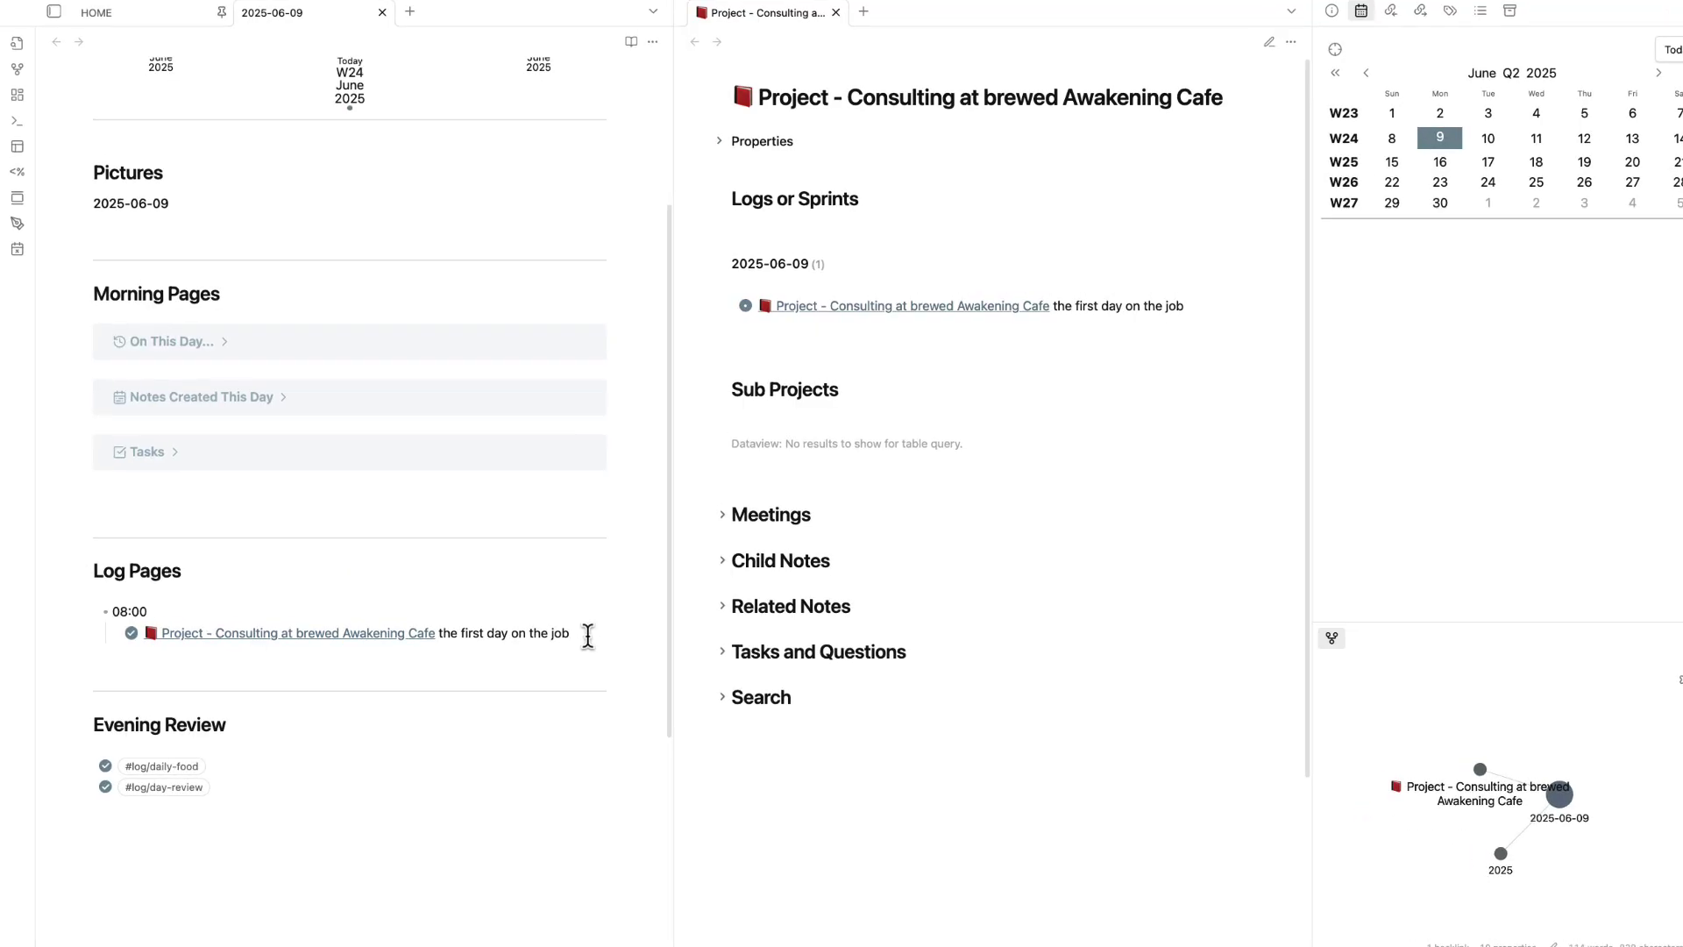
pyautogui.press('BackSpace')
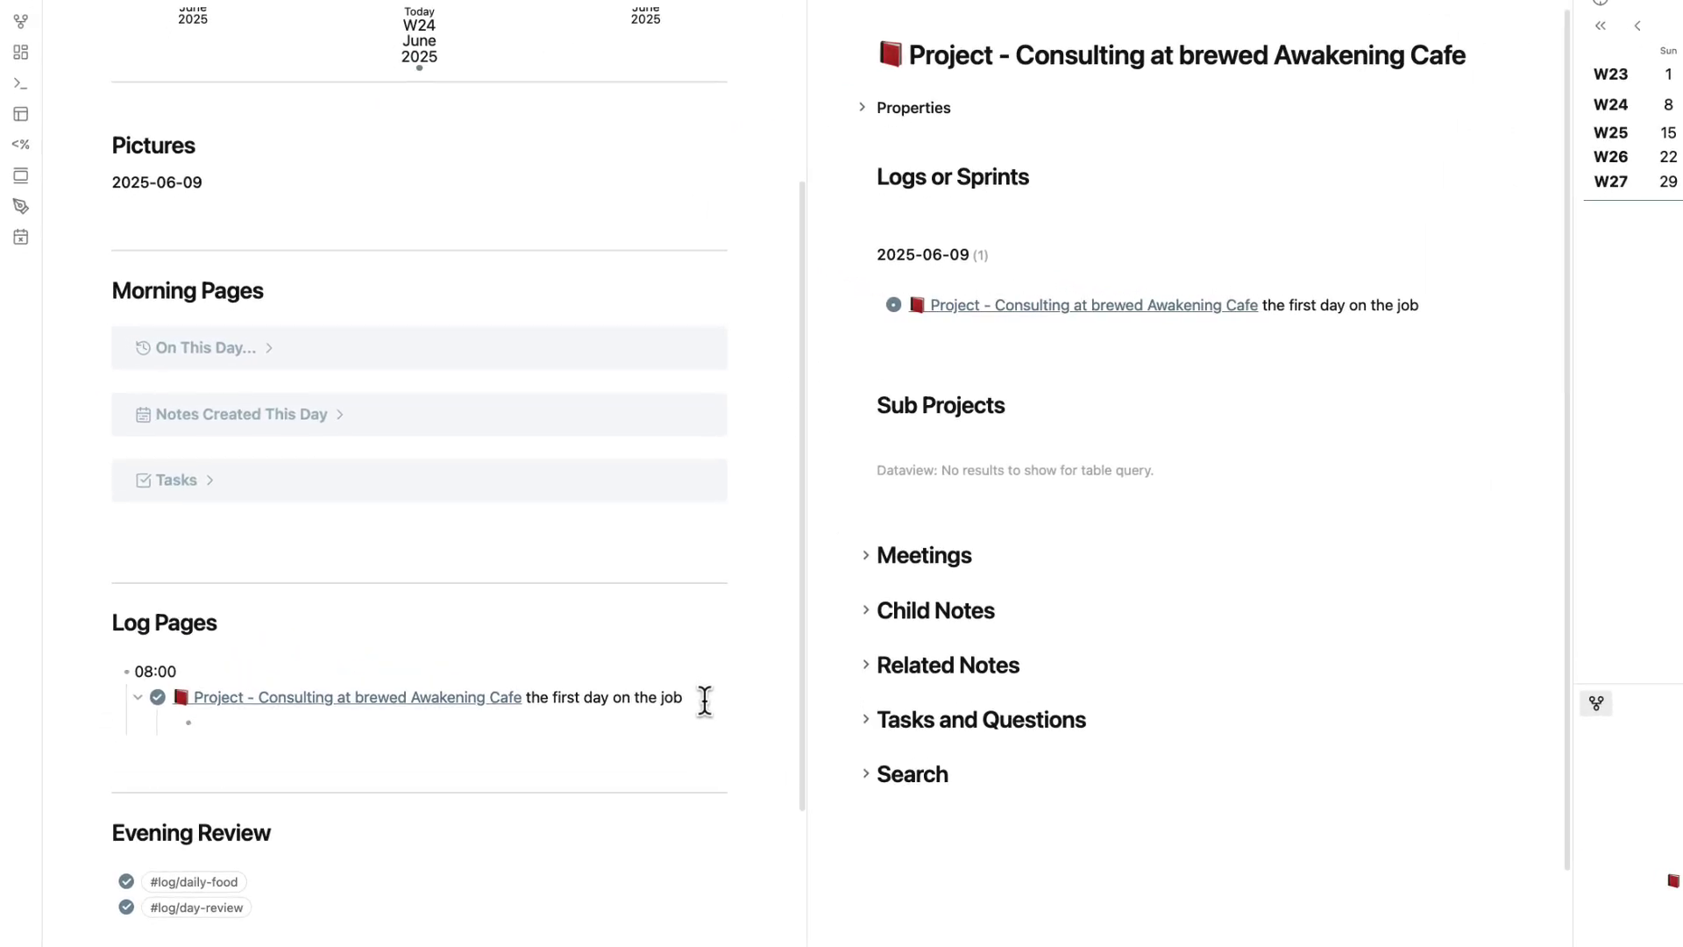
pyautogui.write('[[')
pyautogui.press('Return')
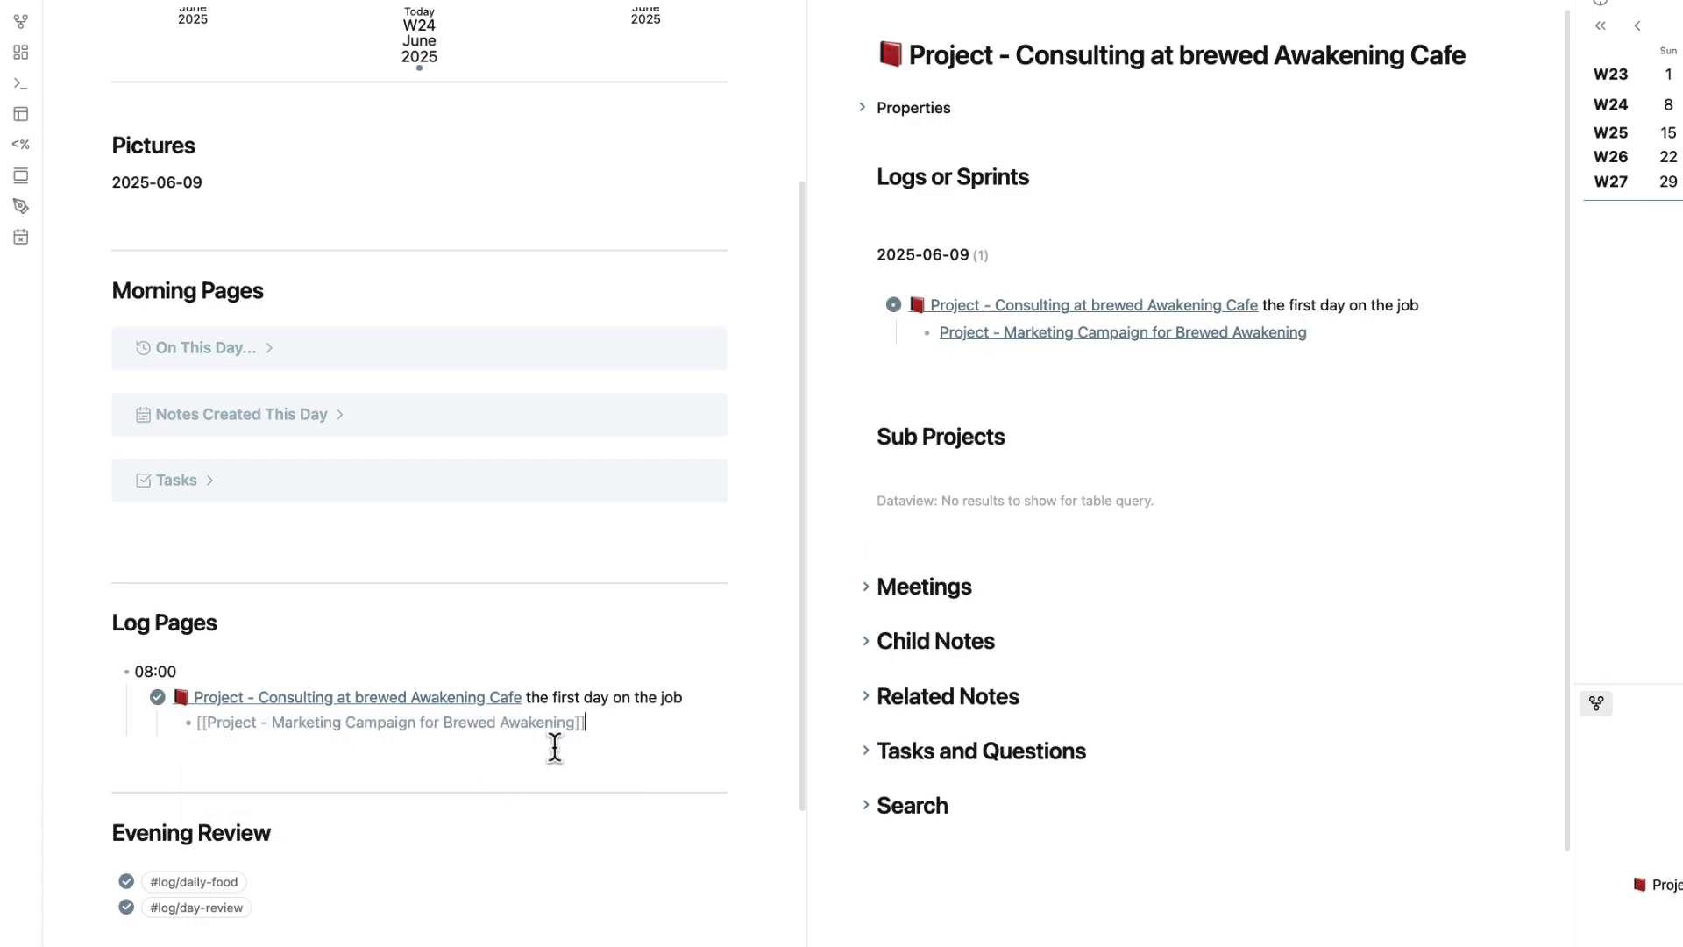
# - Insert the green book emoji 📗 at the start of the marketing campaign link's name
pyautogui.click(207, 723)
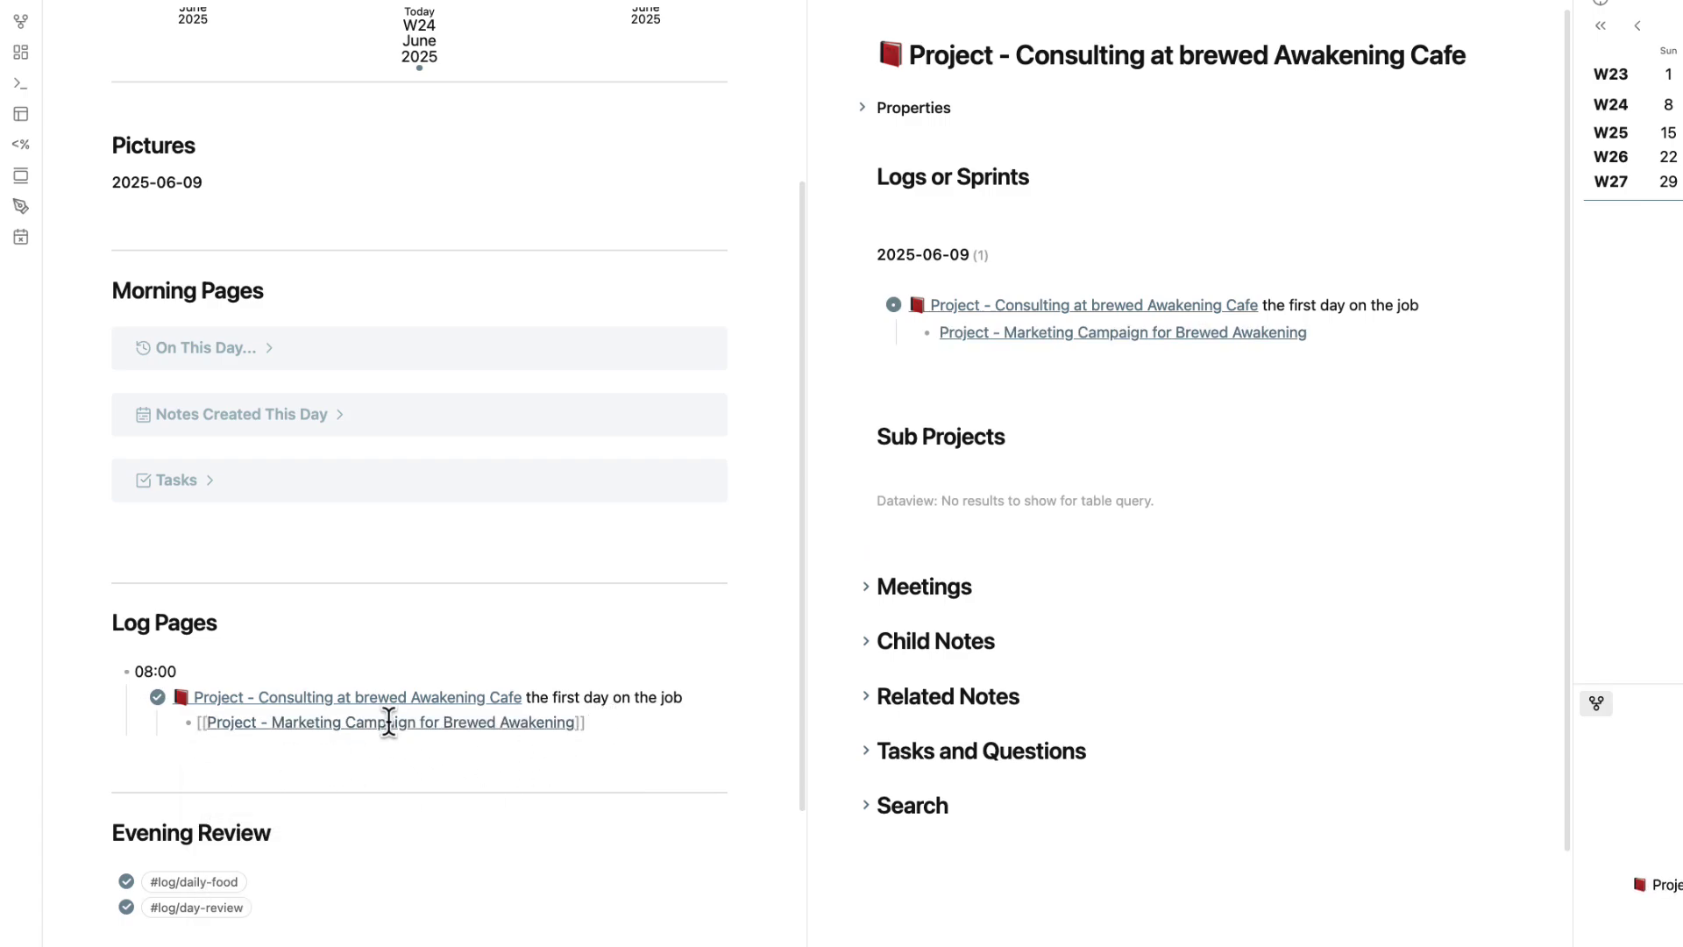
pyautogui.press('ctrl+super+space')
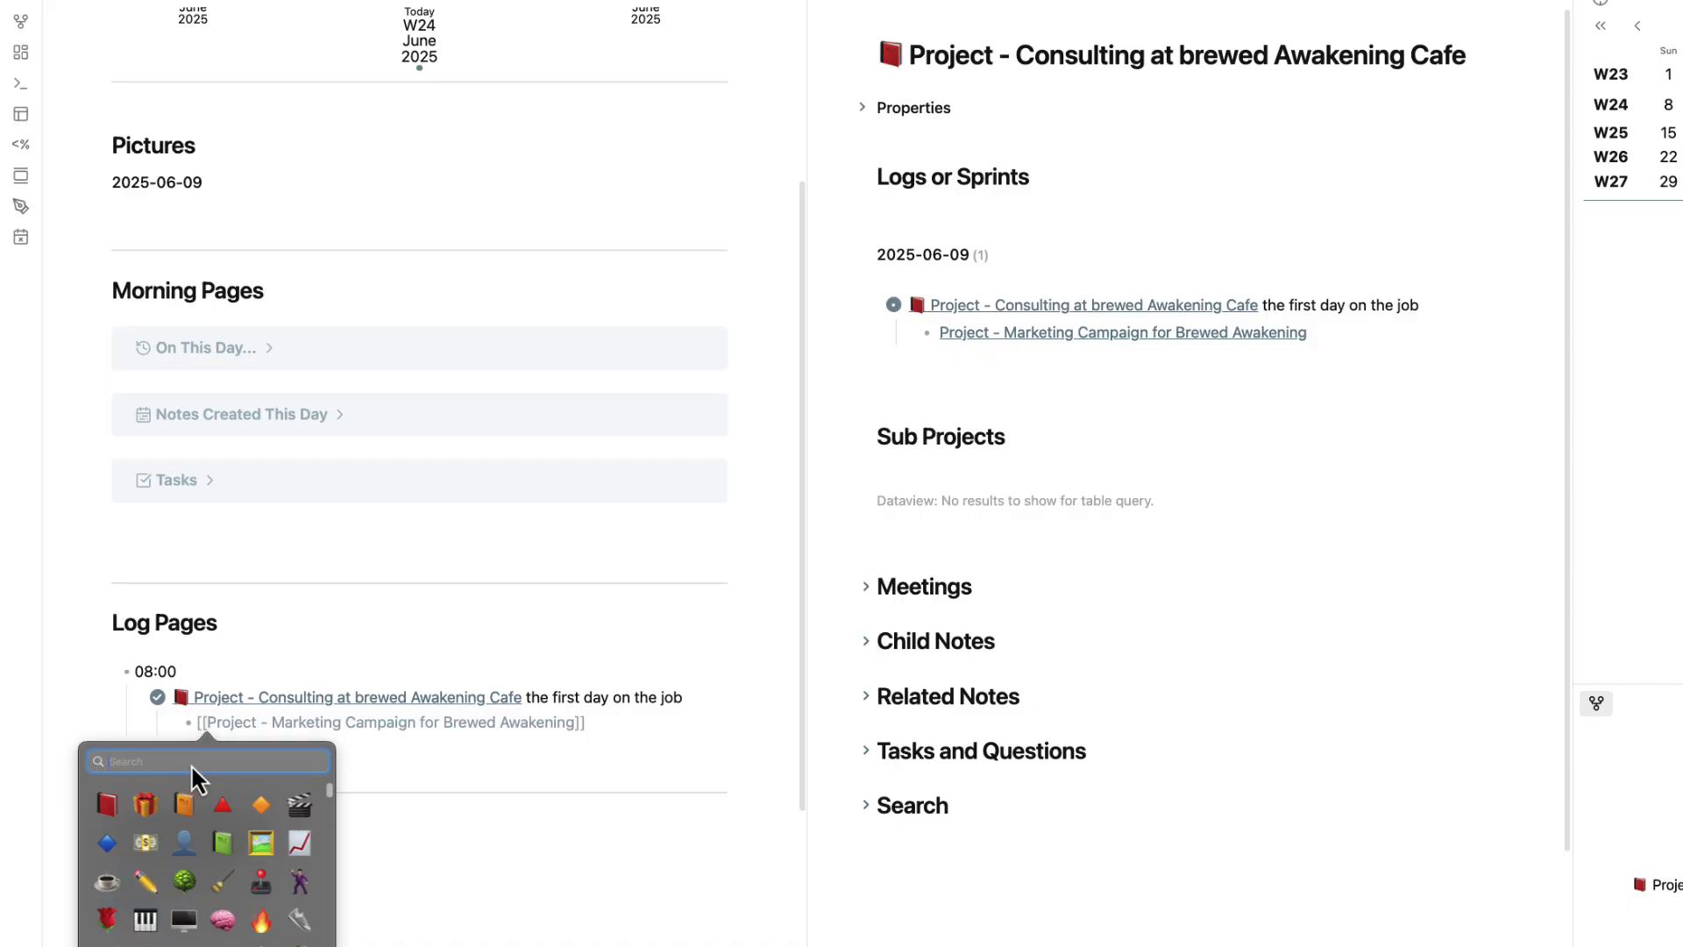
pyautogui.click(223, 843)
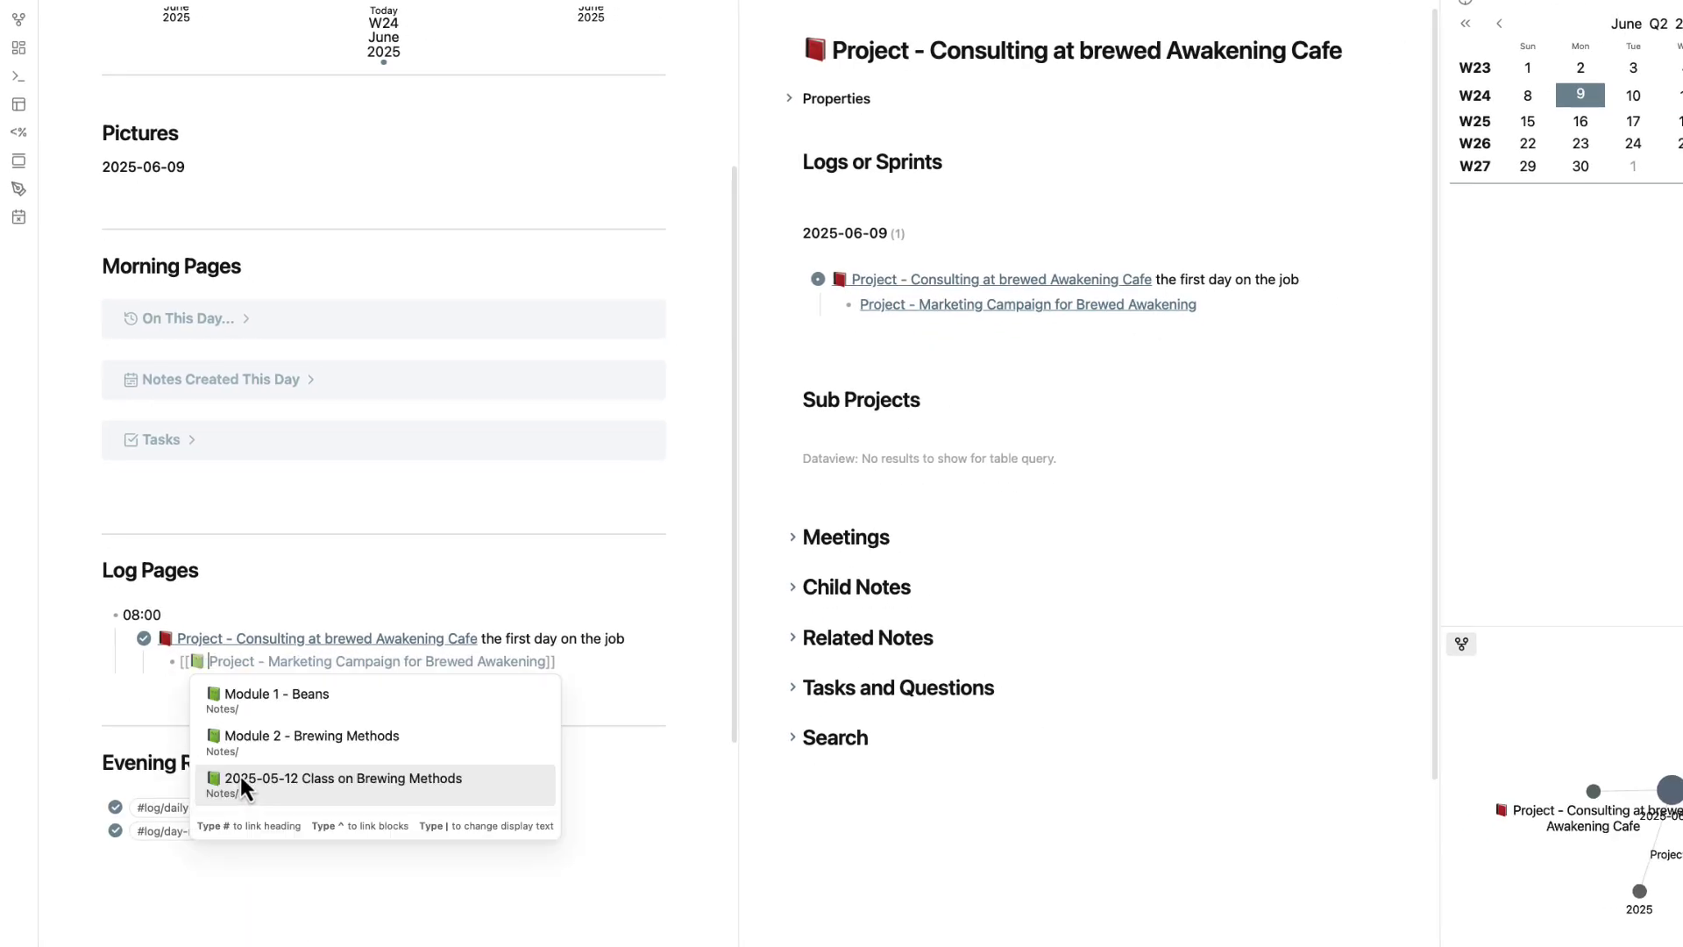
pyautogui.click(582, 661)
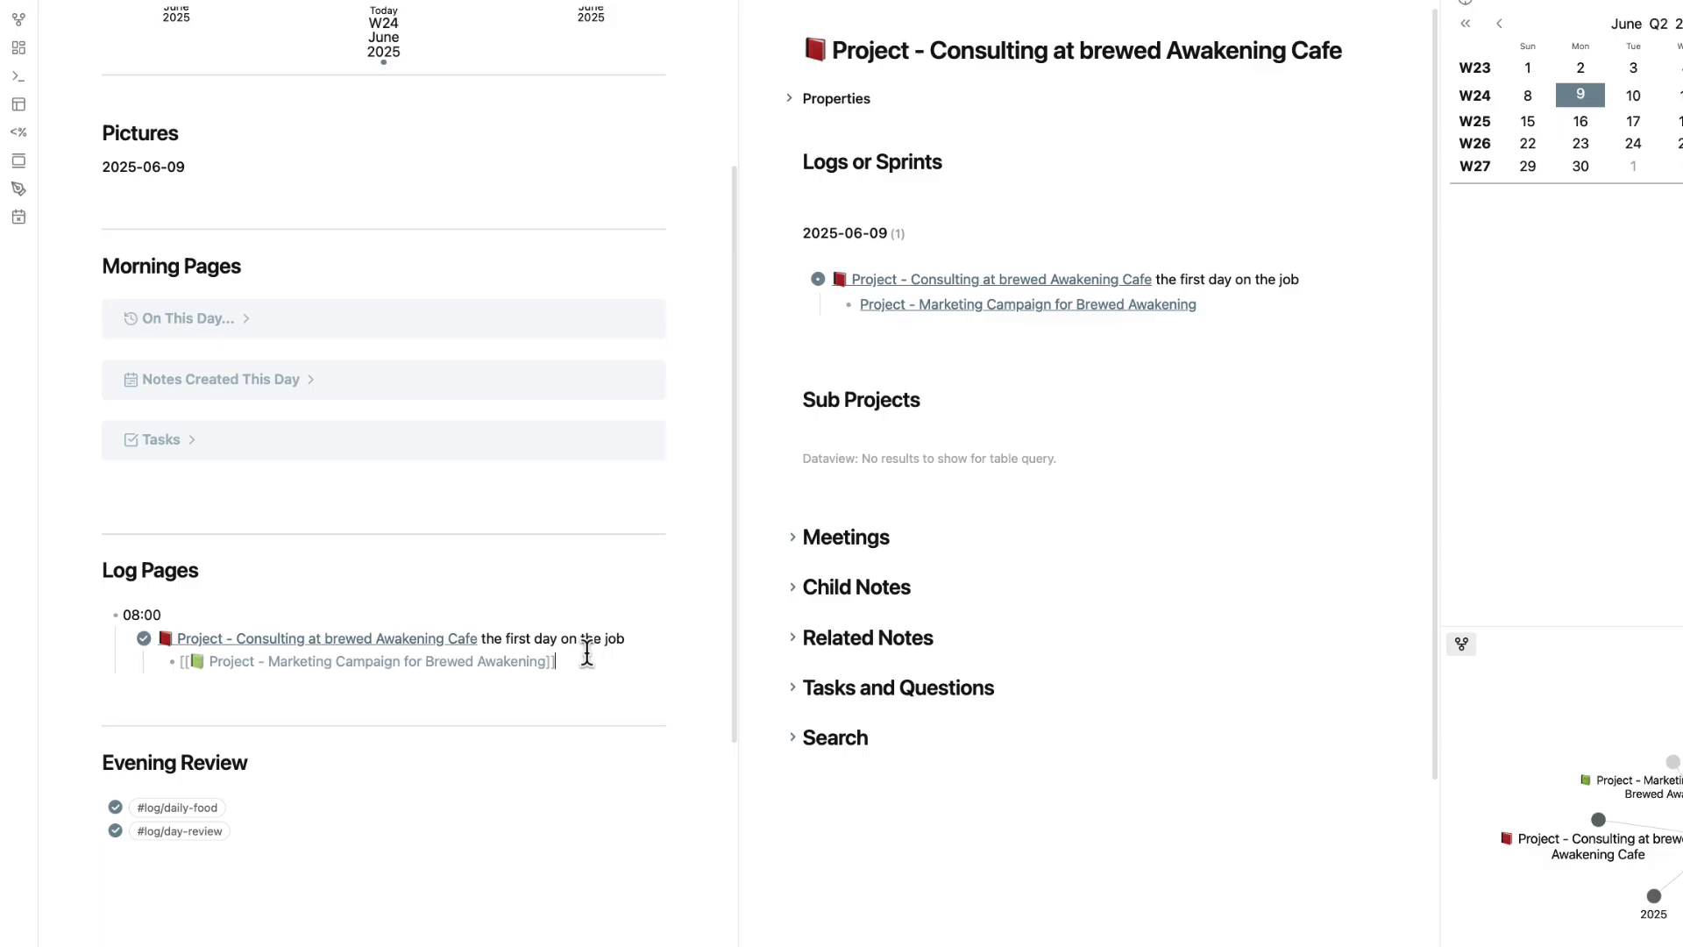
pyautogui.click(191, 664)
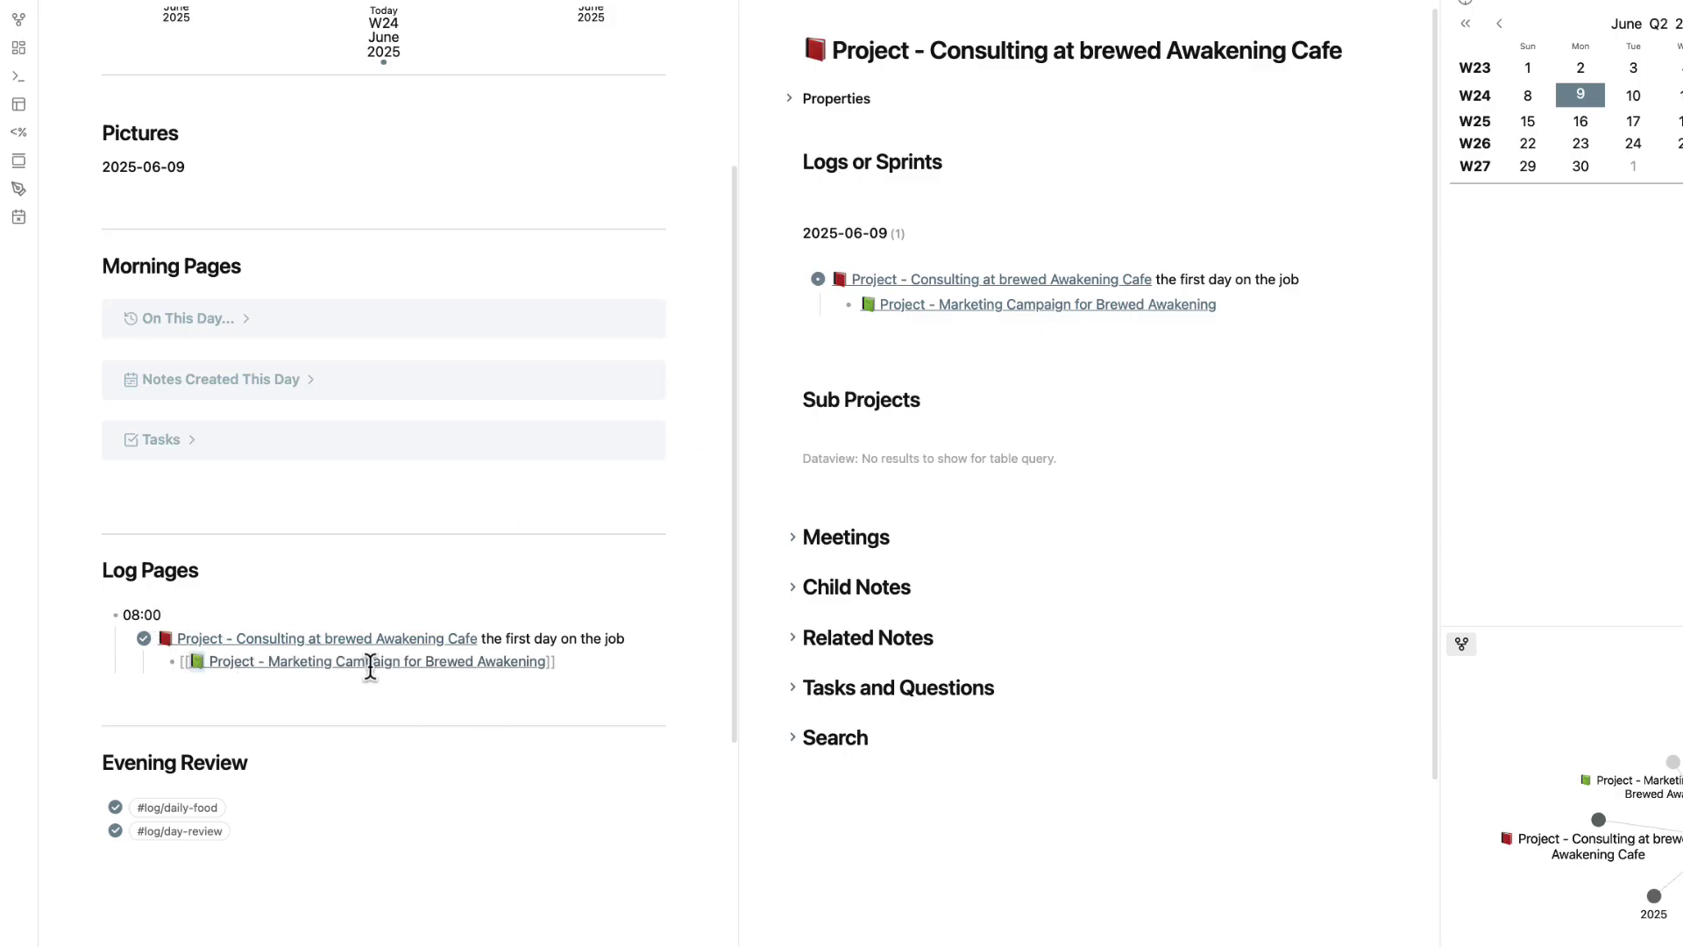
pyautogui.click(576, 664)
pyautogui.moveTo(583, 663); pyautogui.dragTo(40, 658)
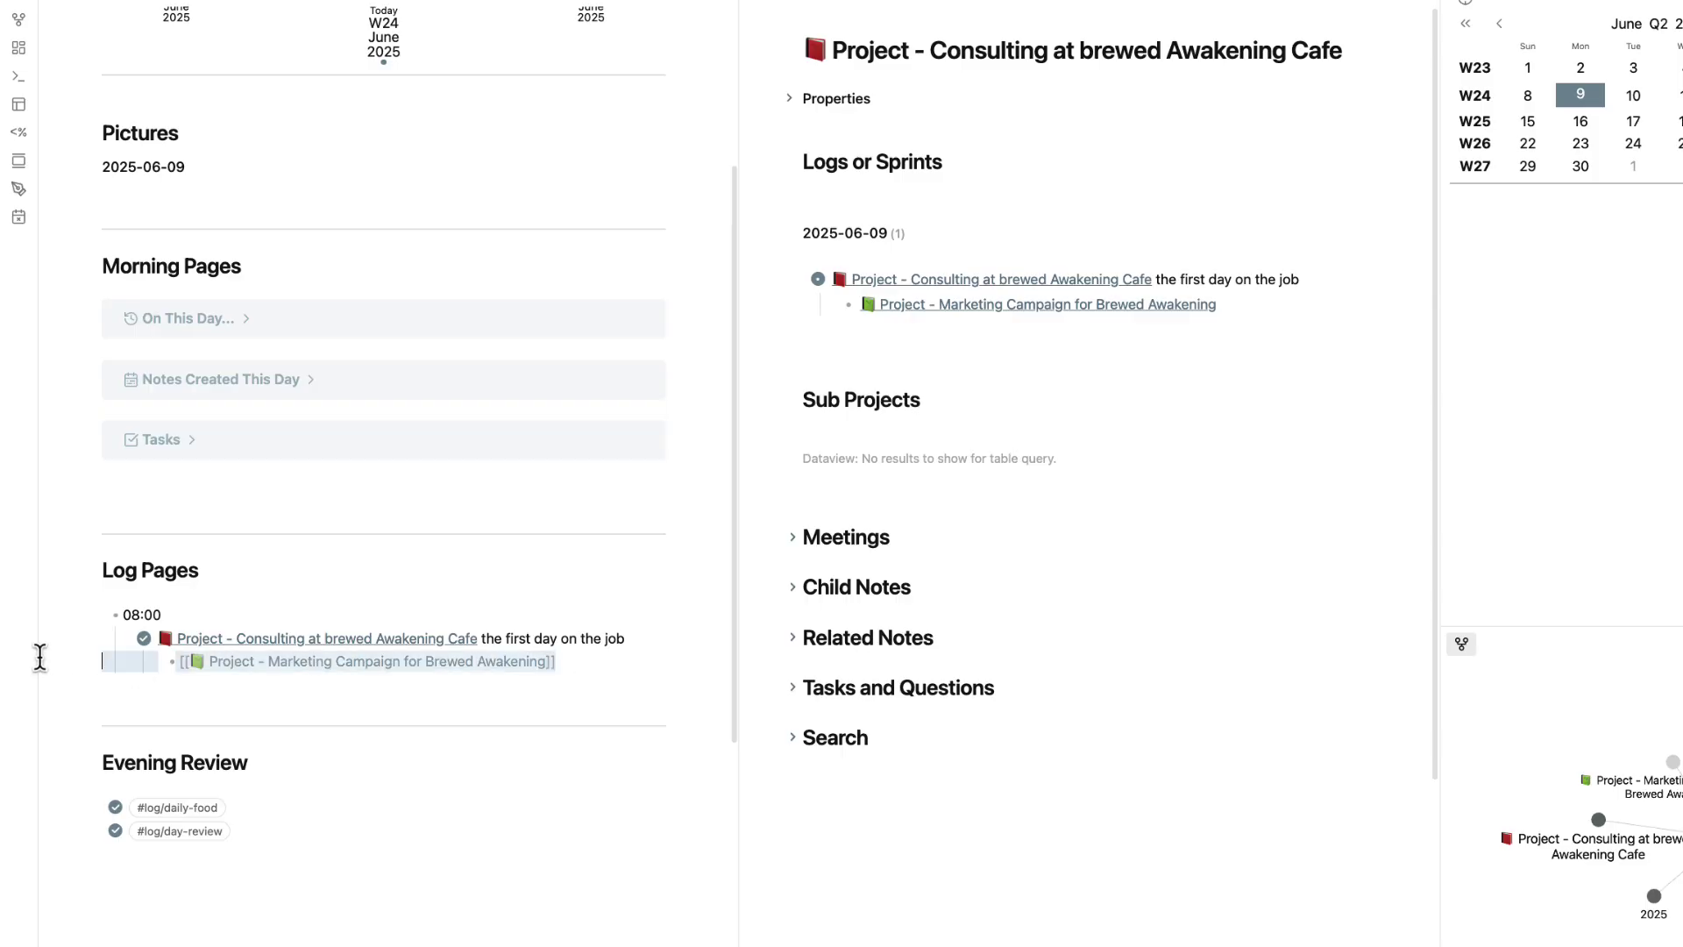
# - Add a second nested bullet below the marketing campaign link with [[Project - New breakfast menu 2025 Brewed Cafe]]
pyautogui.click(701, 662)
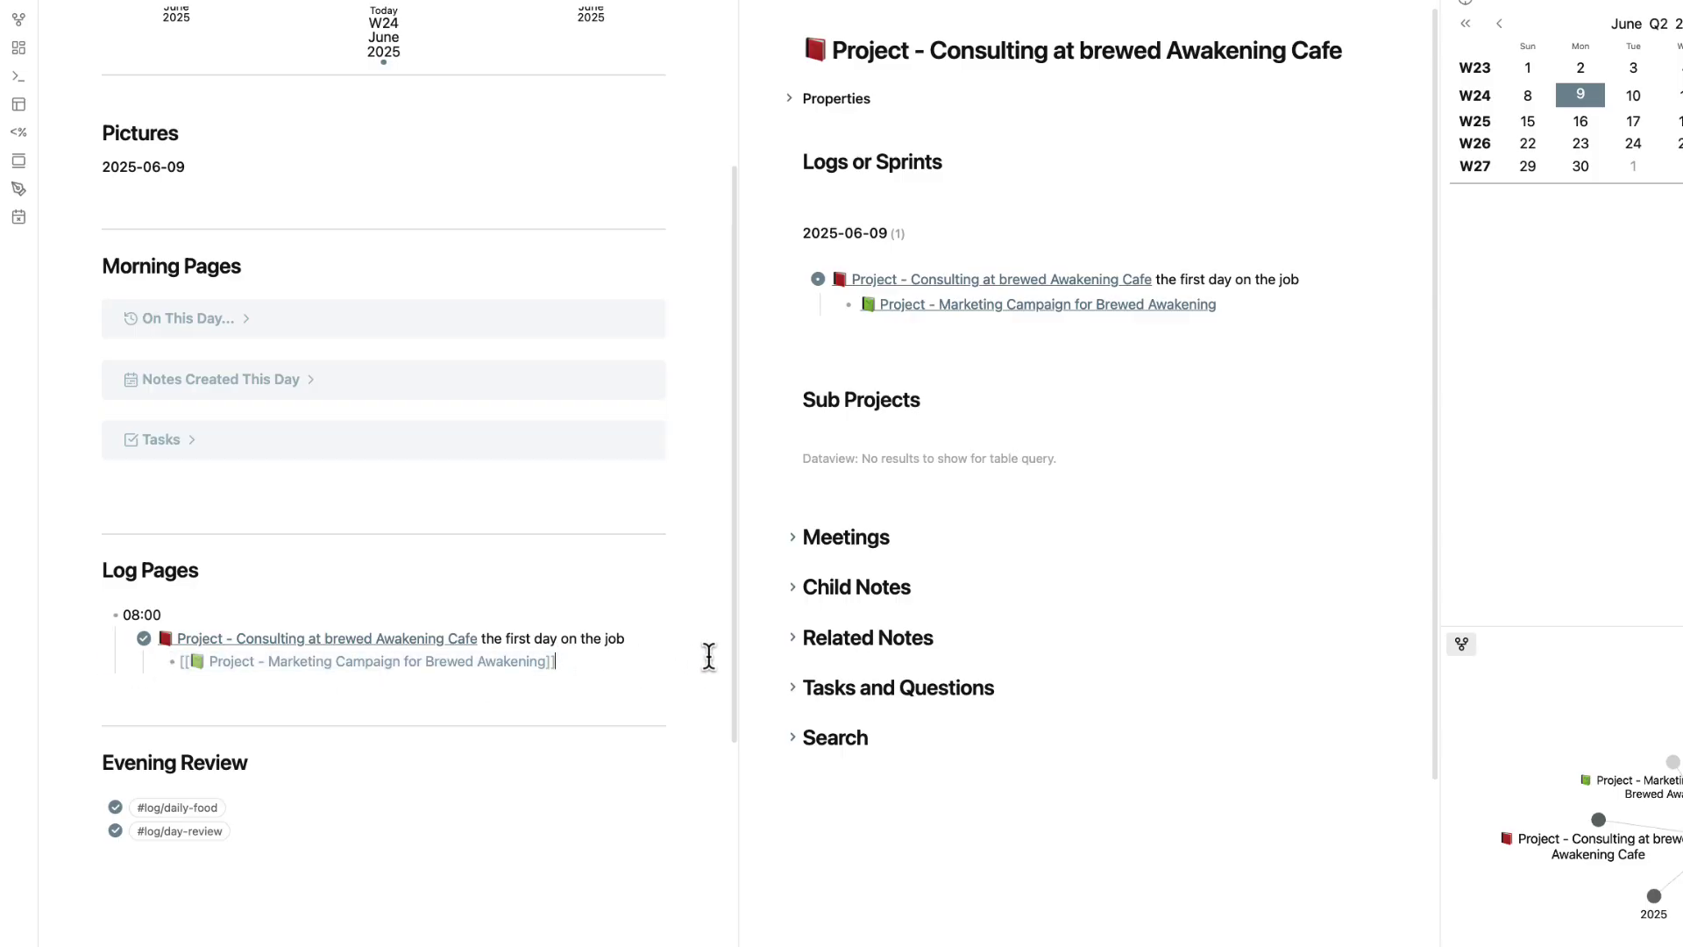
pyautogui.press('Return')
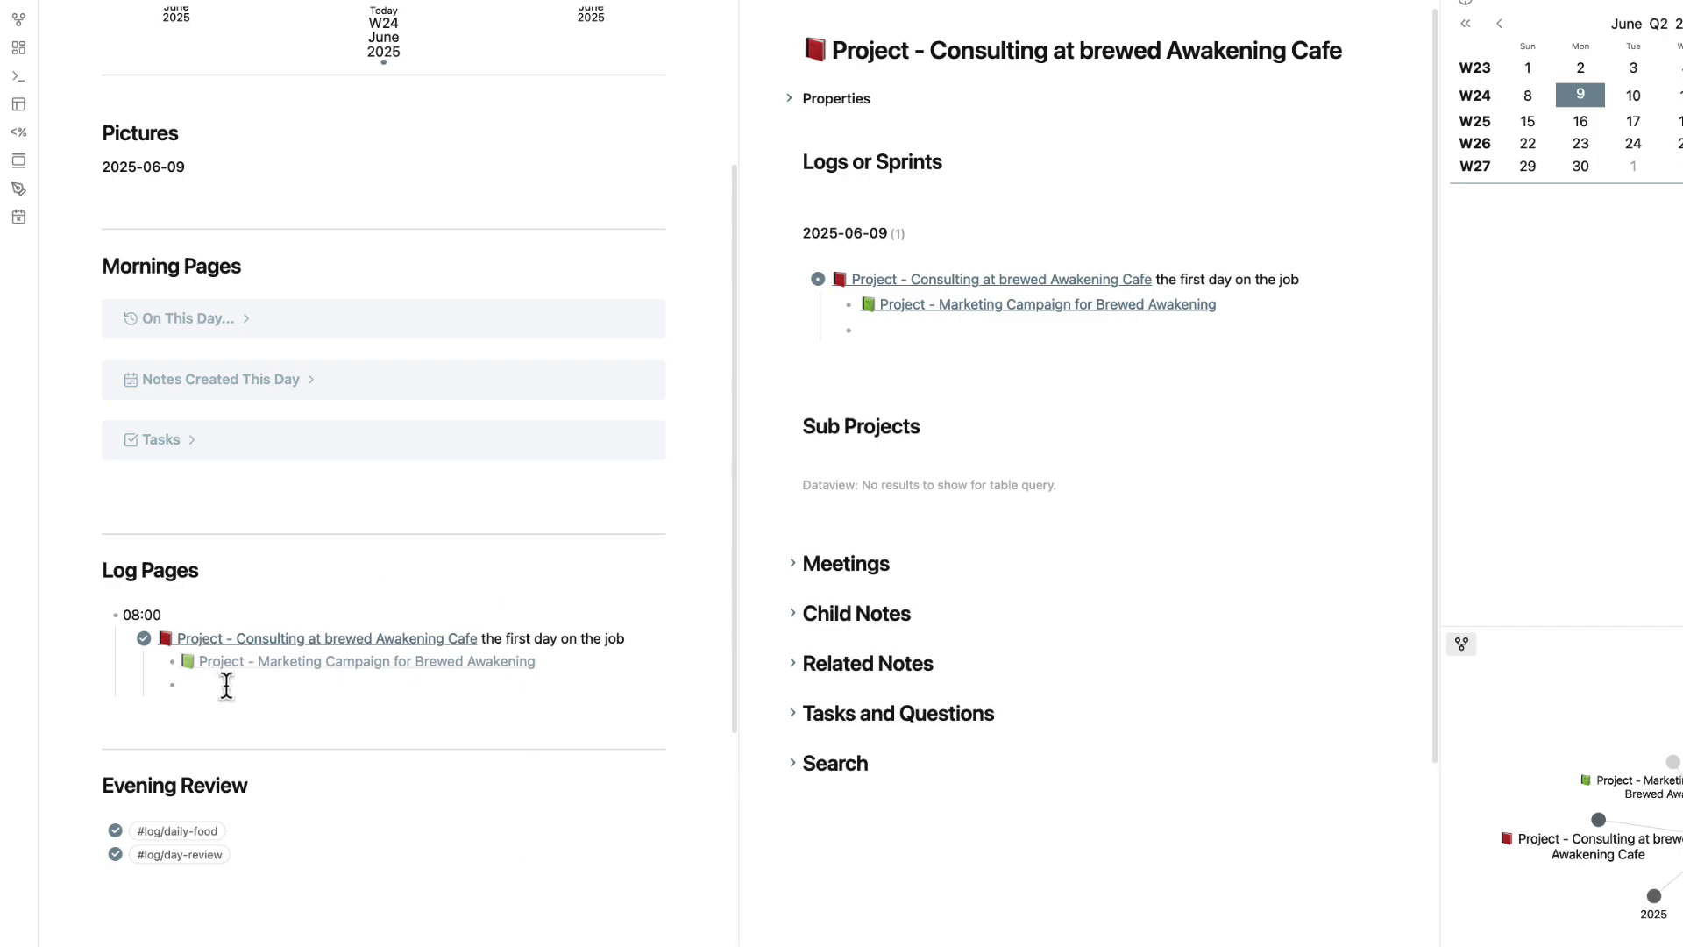
pyautogui.write('[[Project - New breakfast menu 2025 Brewed Cafe]]')
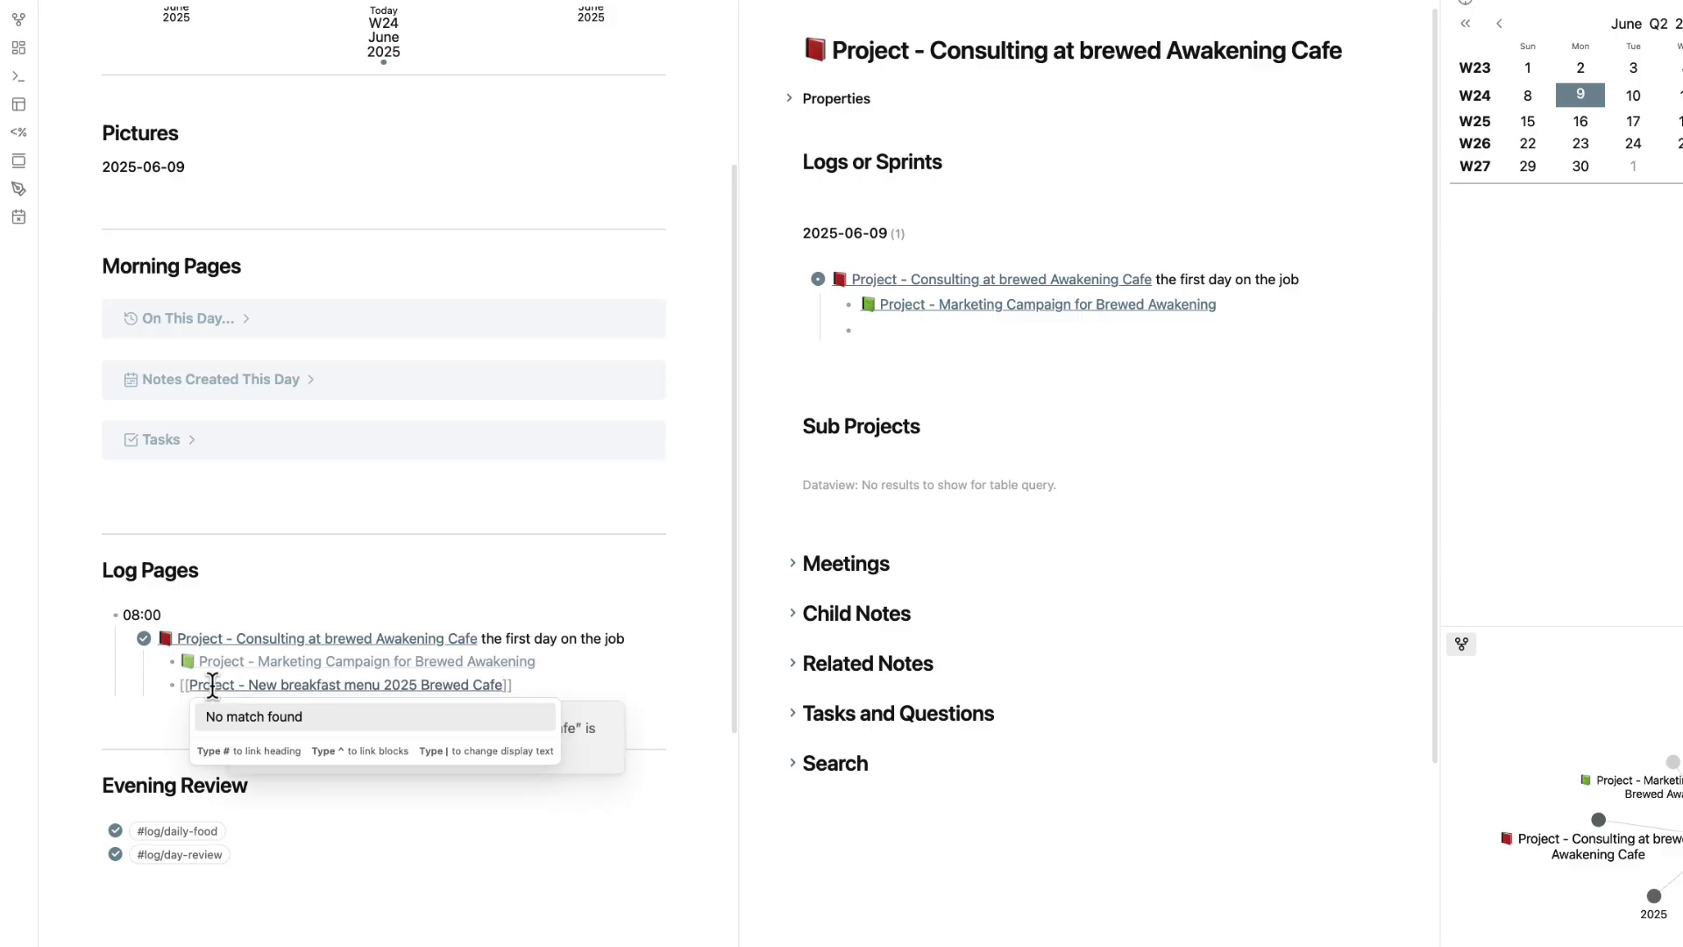
pyautogui.press('Escape')
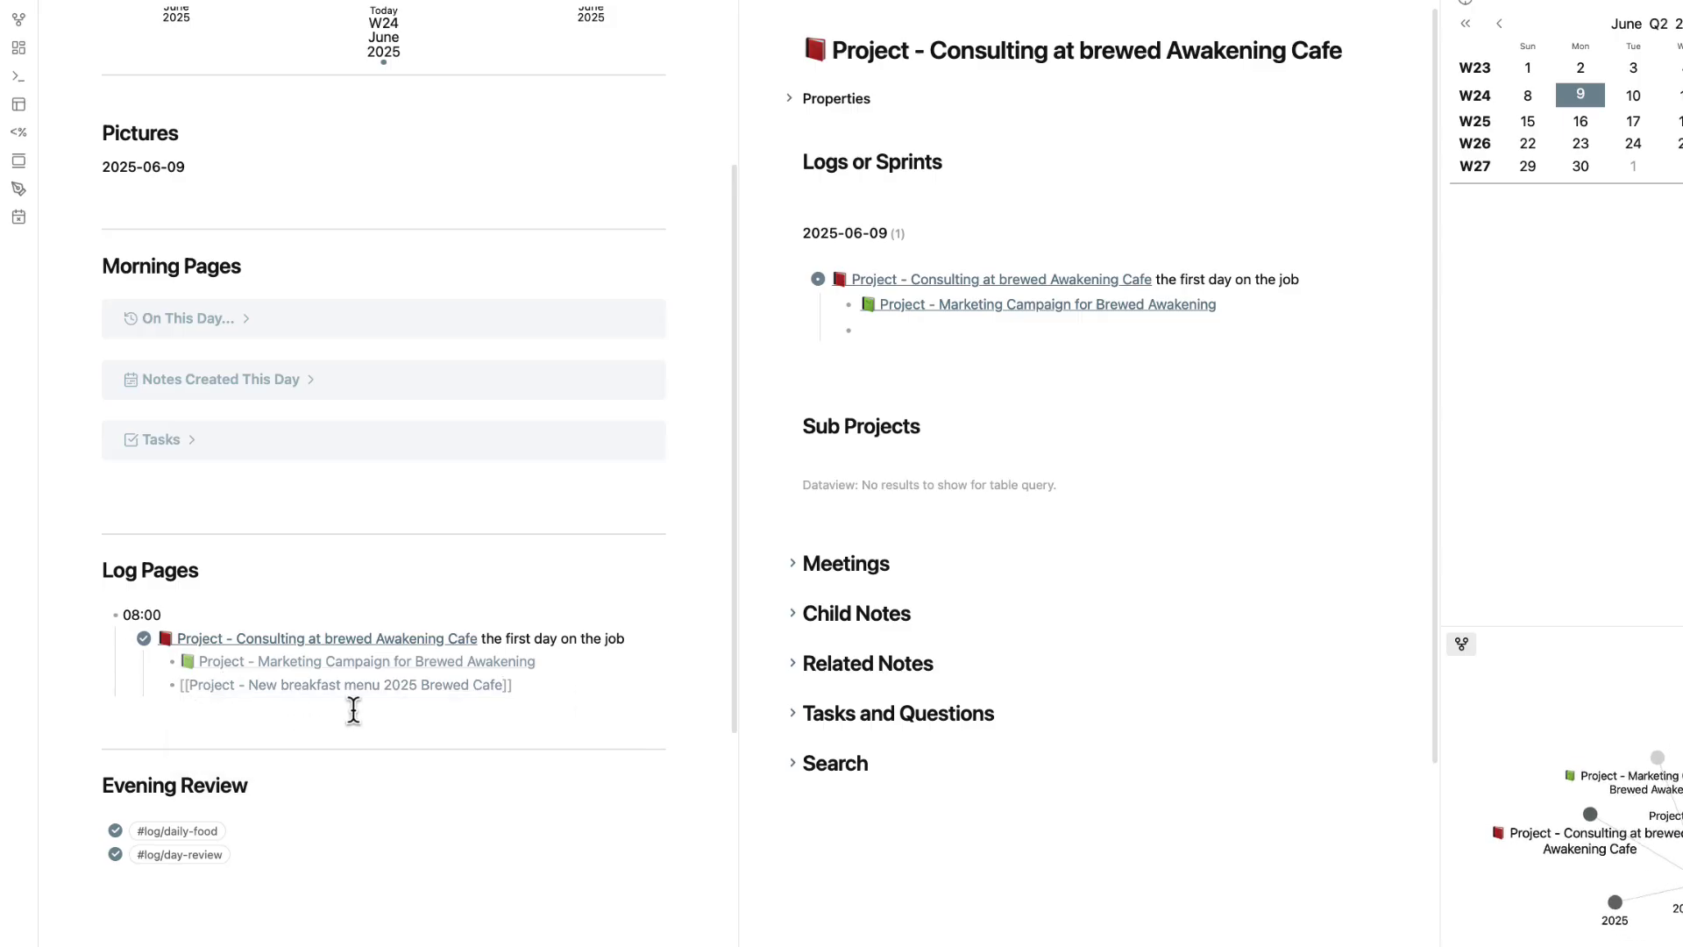
# - Insert the green book emoji 📗 at the start of the breakfast menu link's name
pyautogui.click(185, 685)
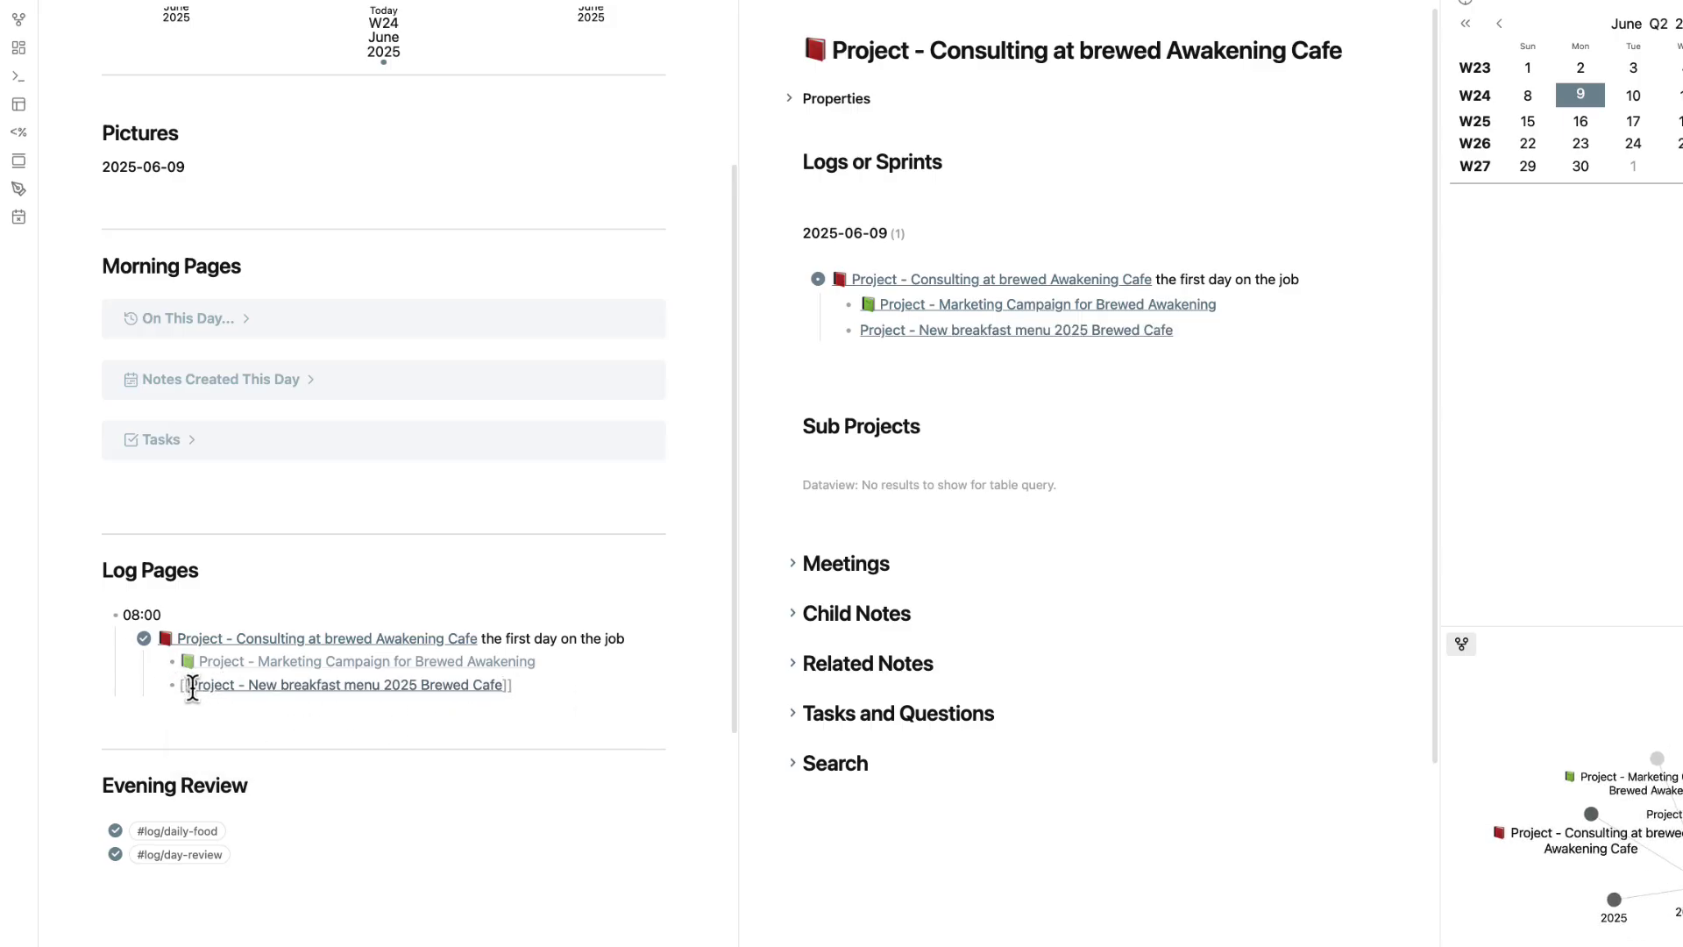
pyautogui.press('ctrl+super+space')
pyautogui.click(97, 794)
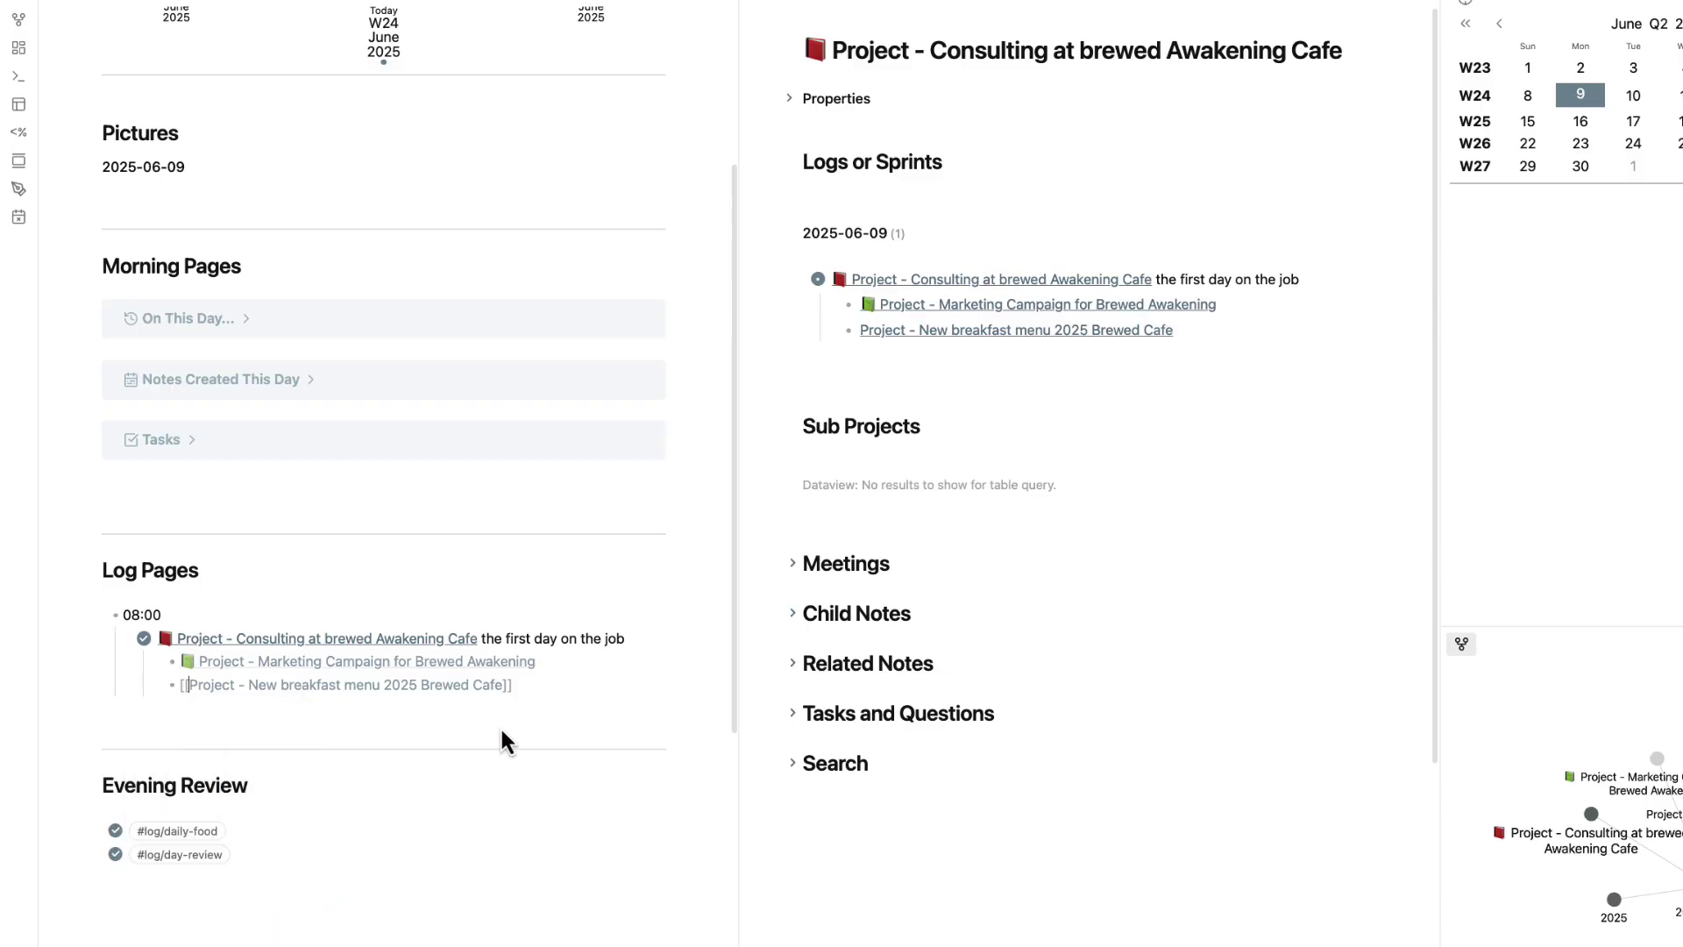
pyautogui.press('Escape')
pyautogui.click(465, 738)
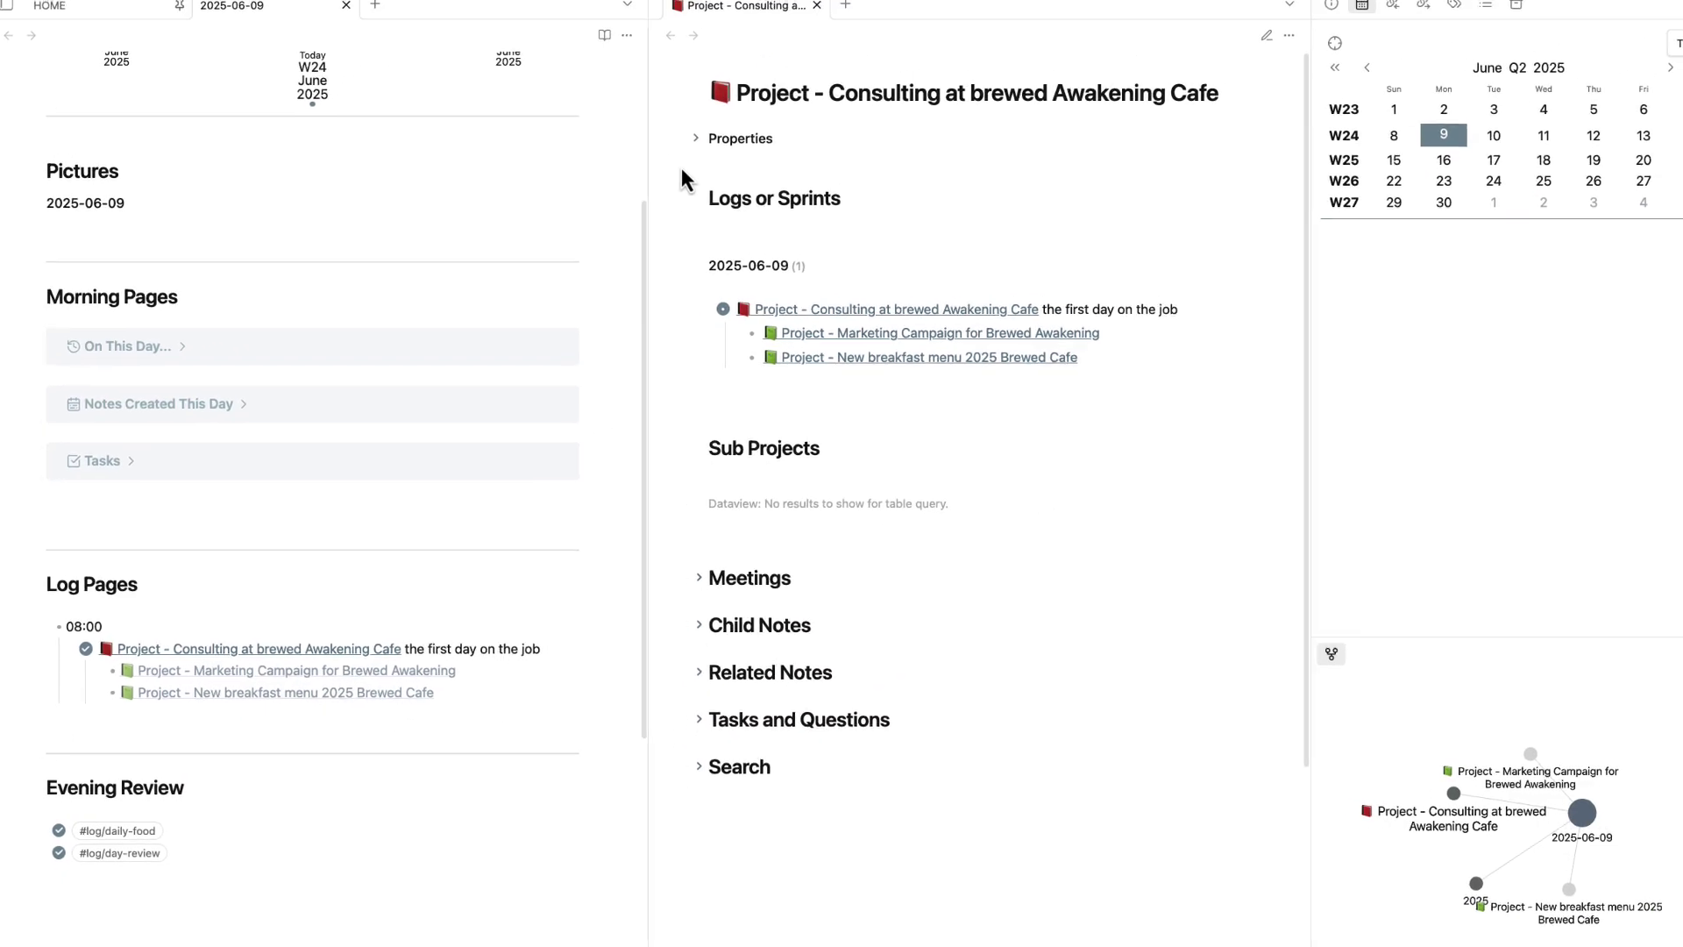
# - Expand the consulting project note's properties, check its up property, and collapse them again
pyautogui.click(790, 98)
pyautogui.click(816, 237)
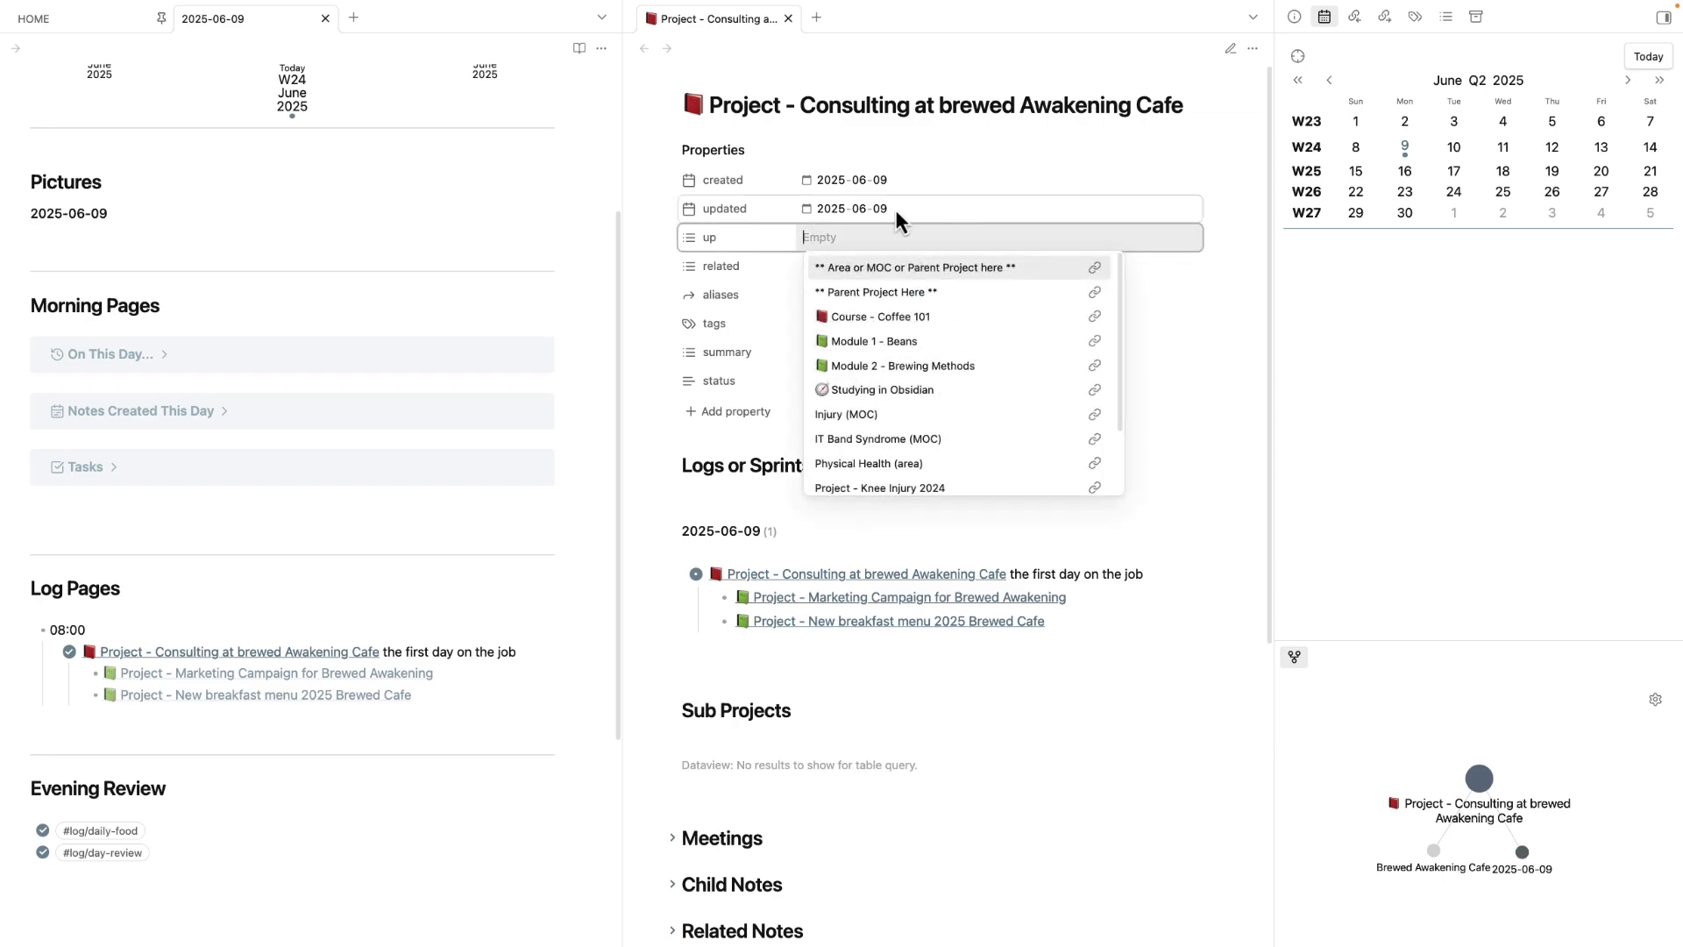
pyautogui.click(675, 117)
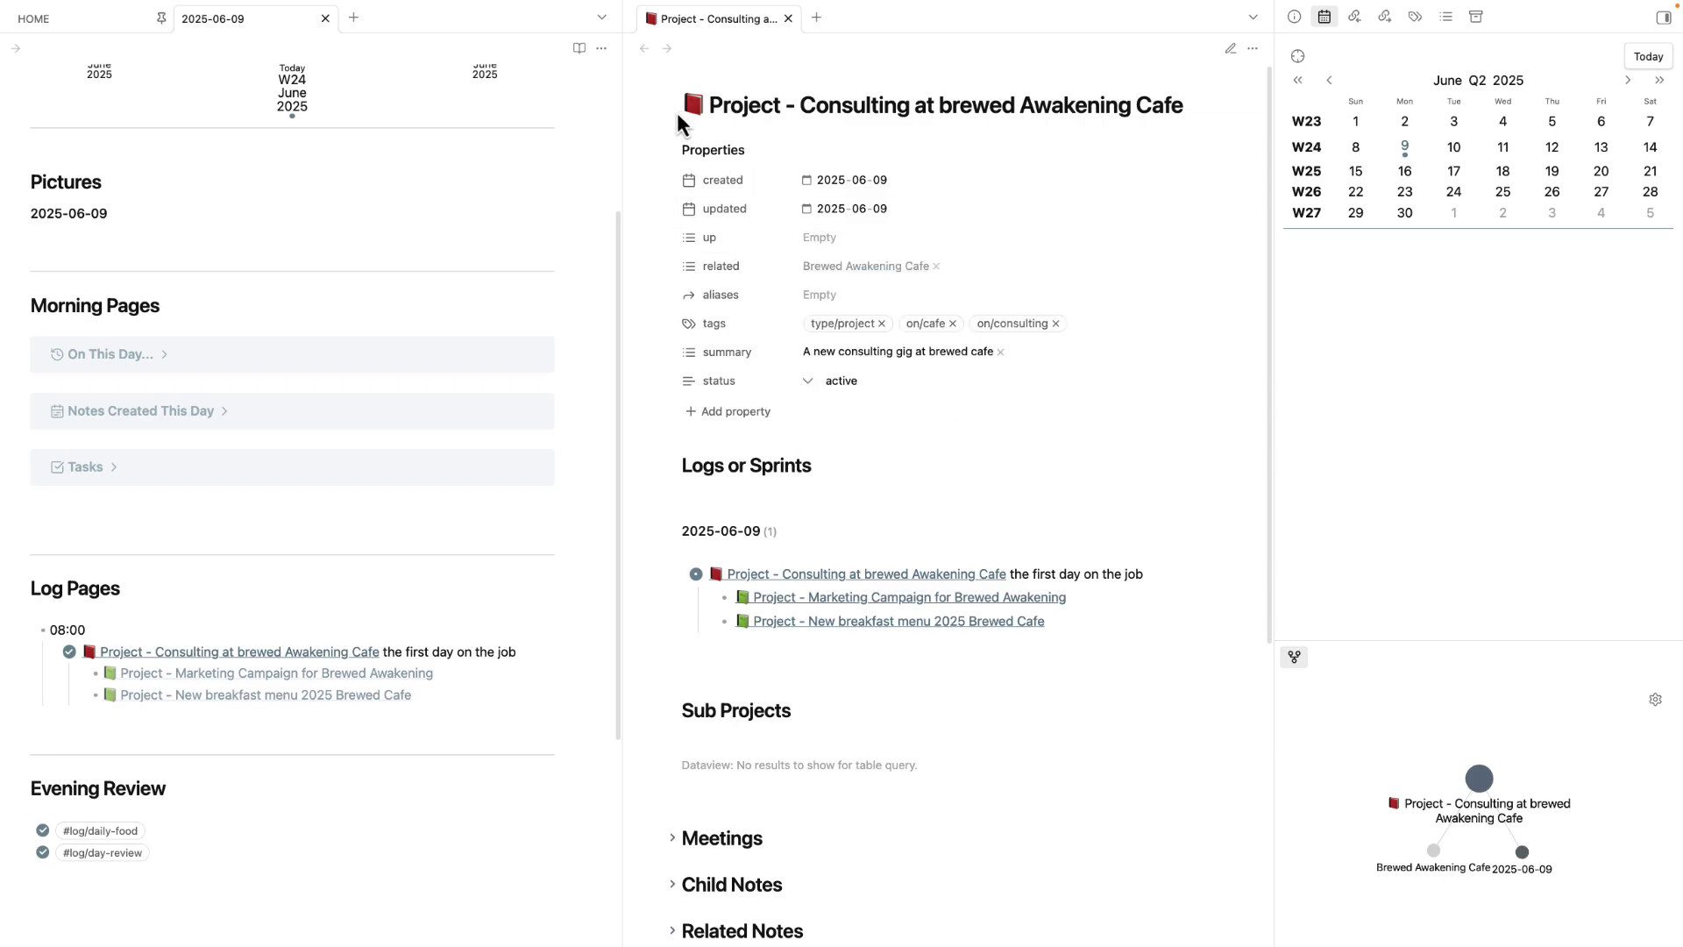
pyautogui.click(672, 153)
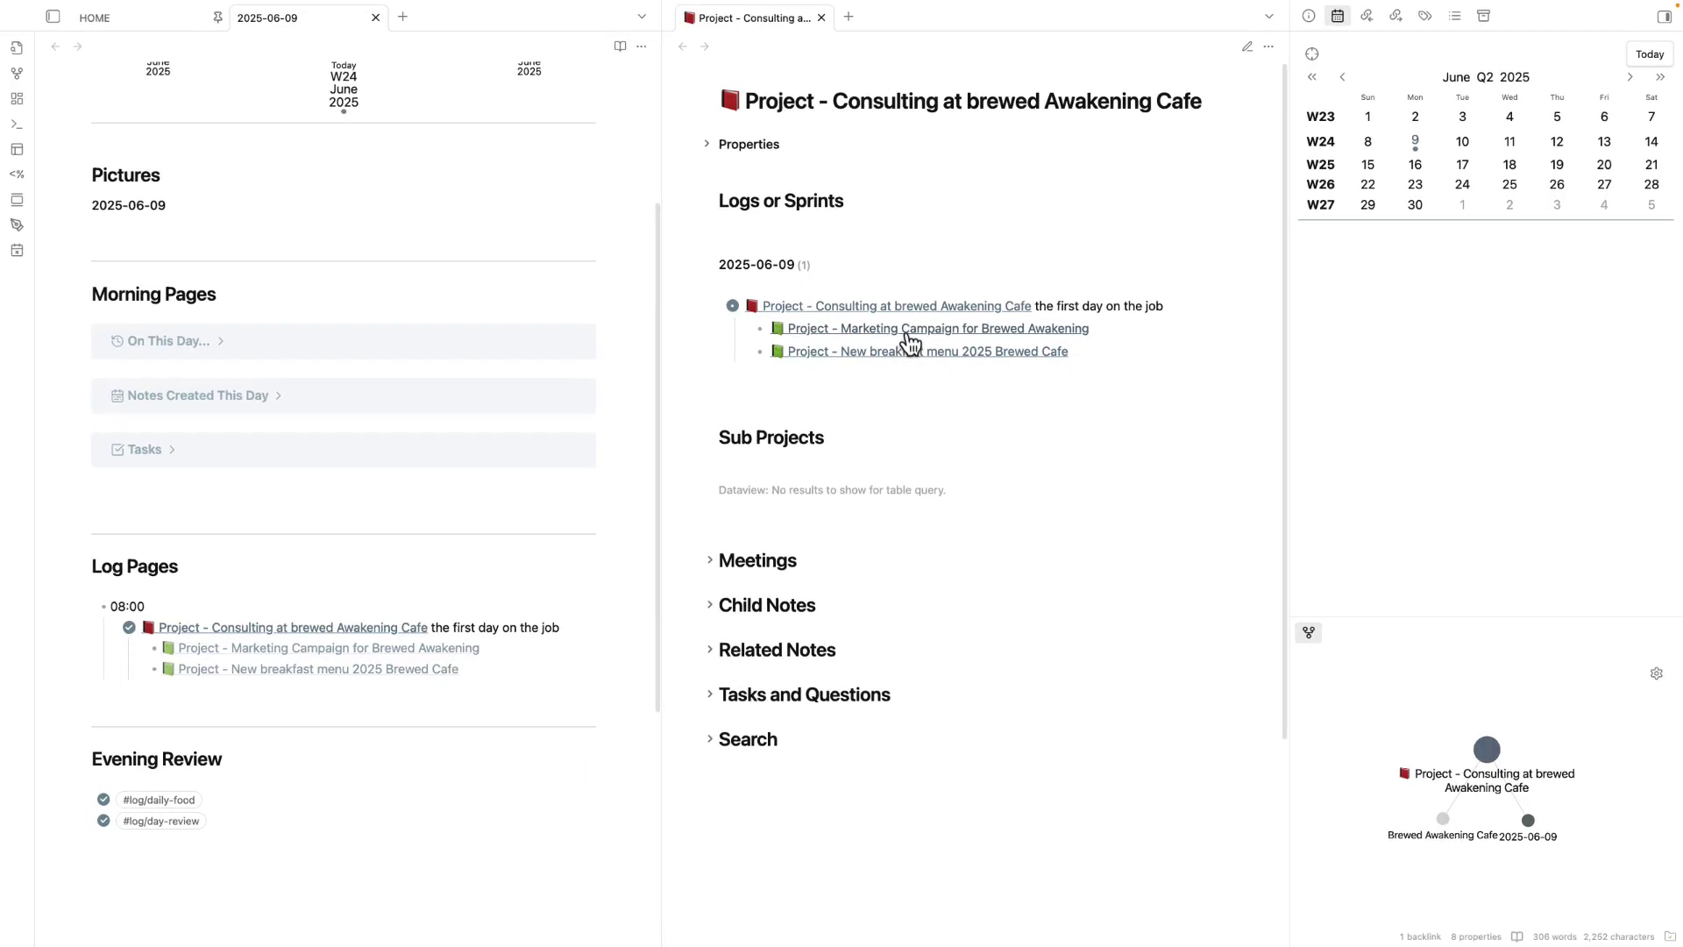
# - Create the marketing campaign note in a new split pane from its link and apply the Project Template
pyautogui.keyDown('alt'); pyautogui.keyDown('super'); pyautogui.click(864, 341); pyautogui.keyUp('super'); pyautogui.keyUp('alt')
pyautogui.click(908, 333)
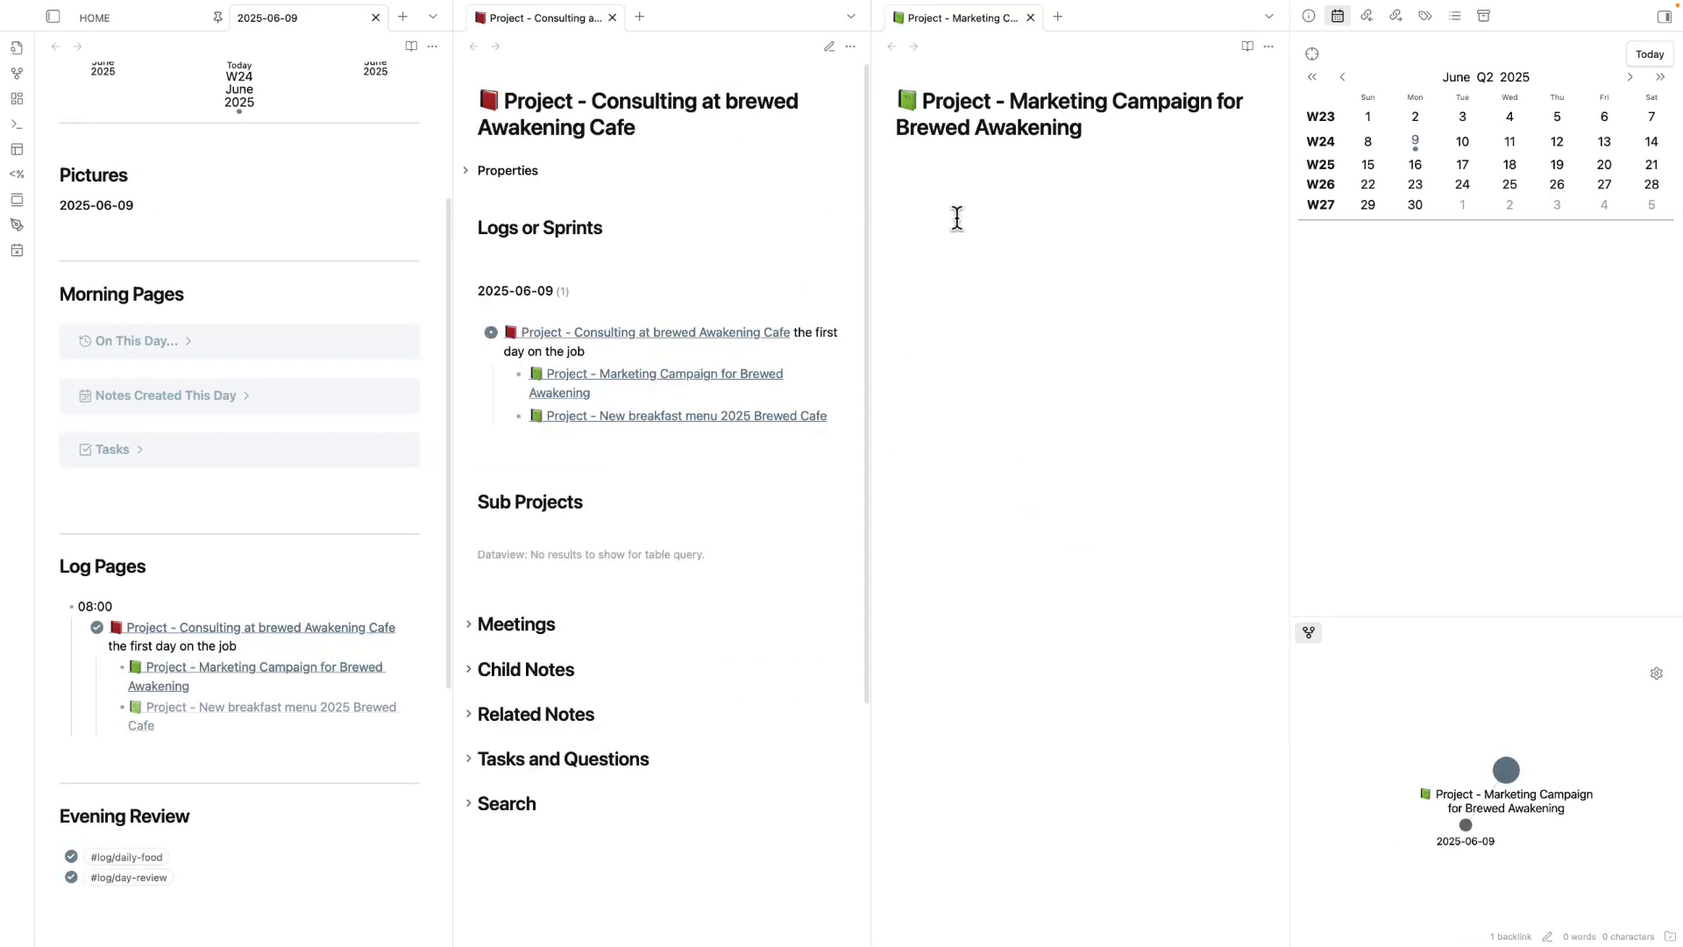
pyautogui.hotkey('alt', 'e')
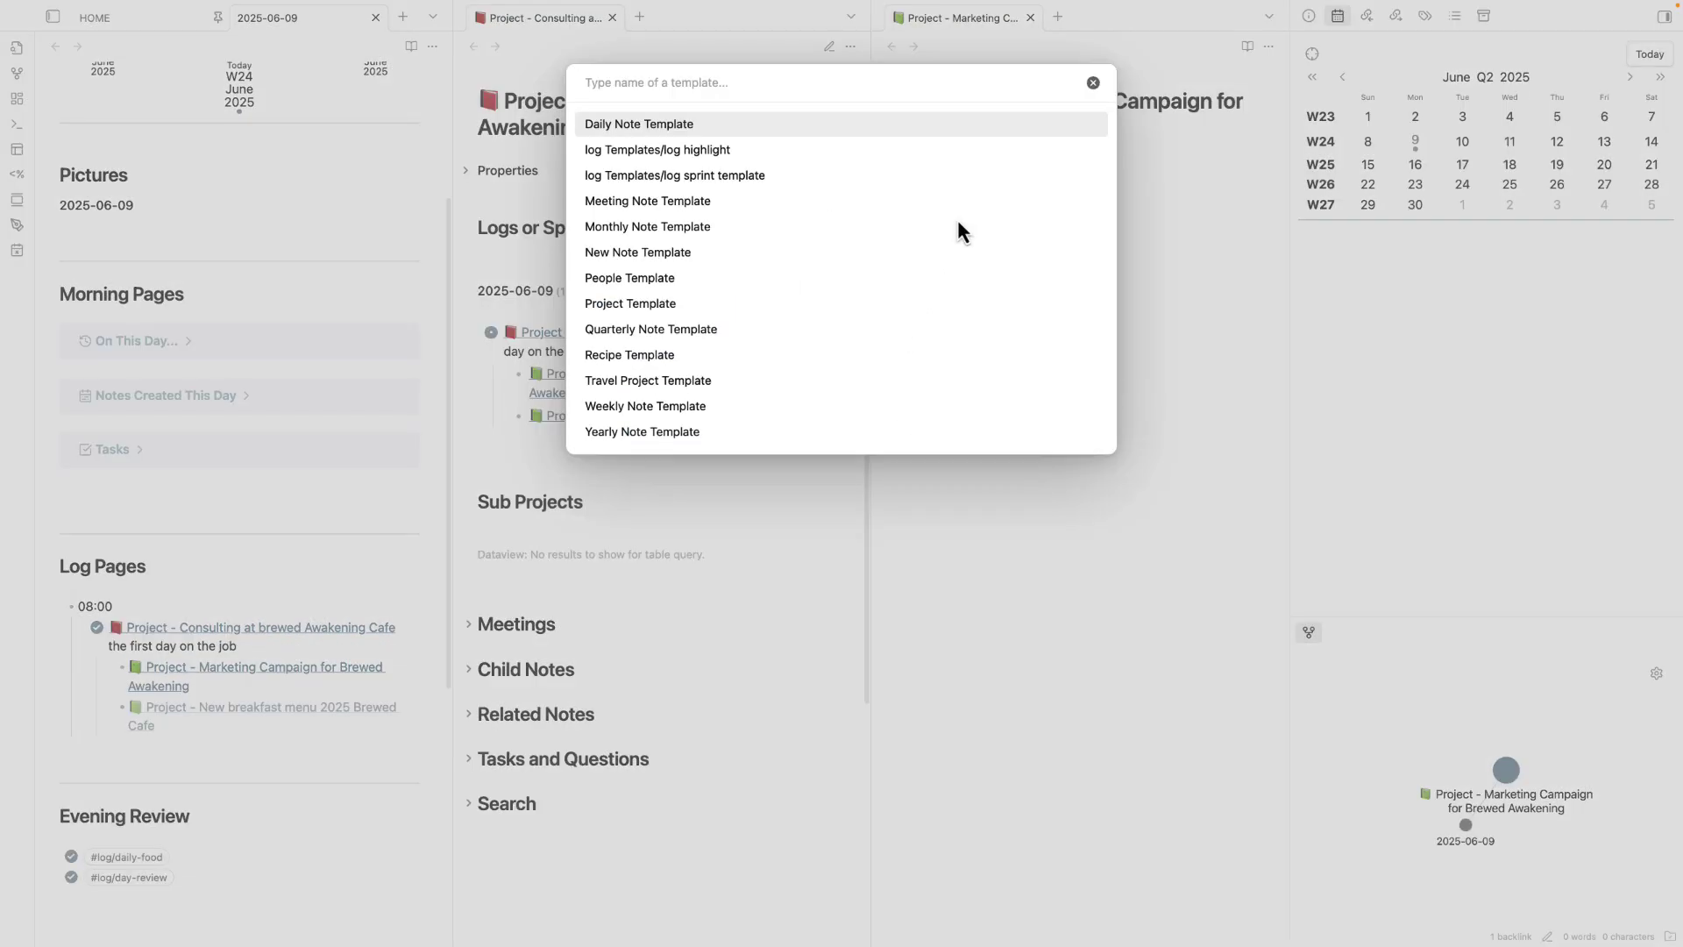
pyautogui.write('proj')
pyautogui.press('Return')
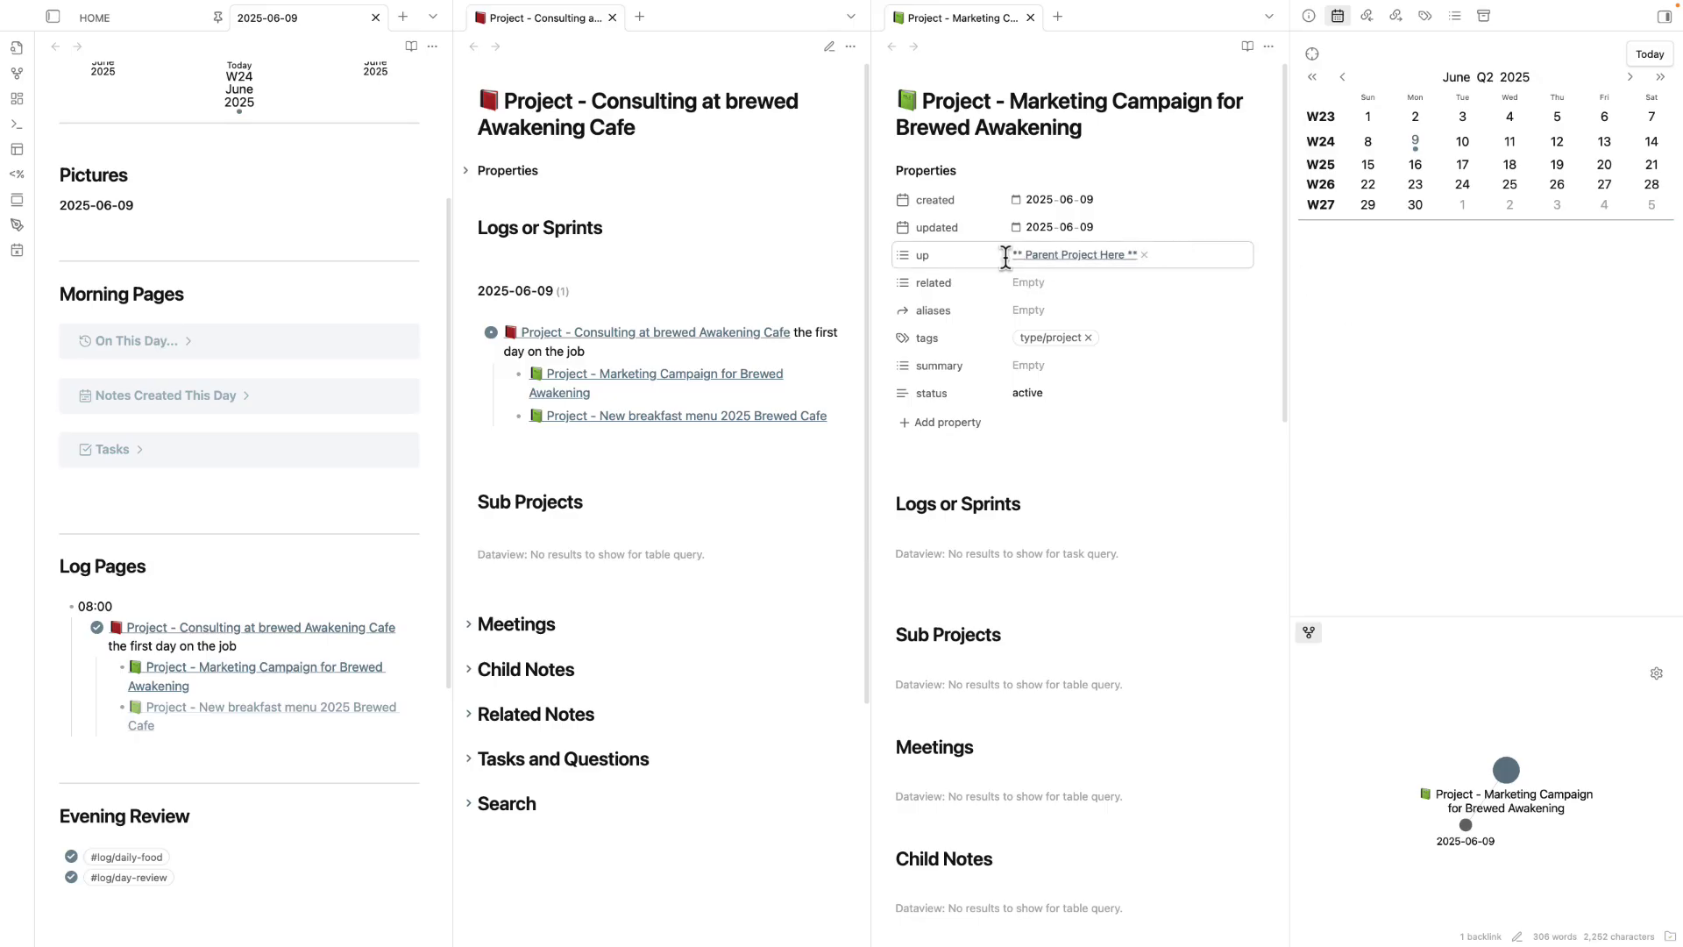
# - Replace the marketing campaign note's up placeholder with a link to "📕 Project - Consulting at brewed Awakening Cafe"
pyautogui.moveTo(1086, 129); pyautogui.dragTo(848, 96)
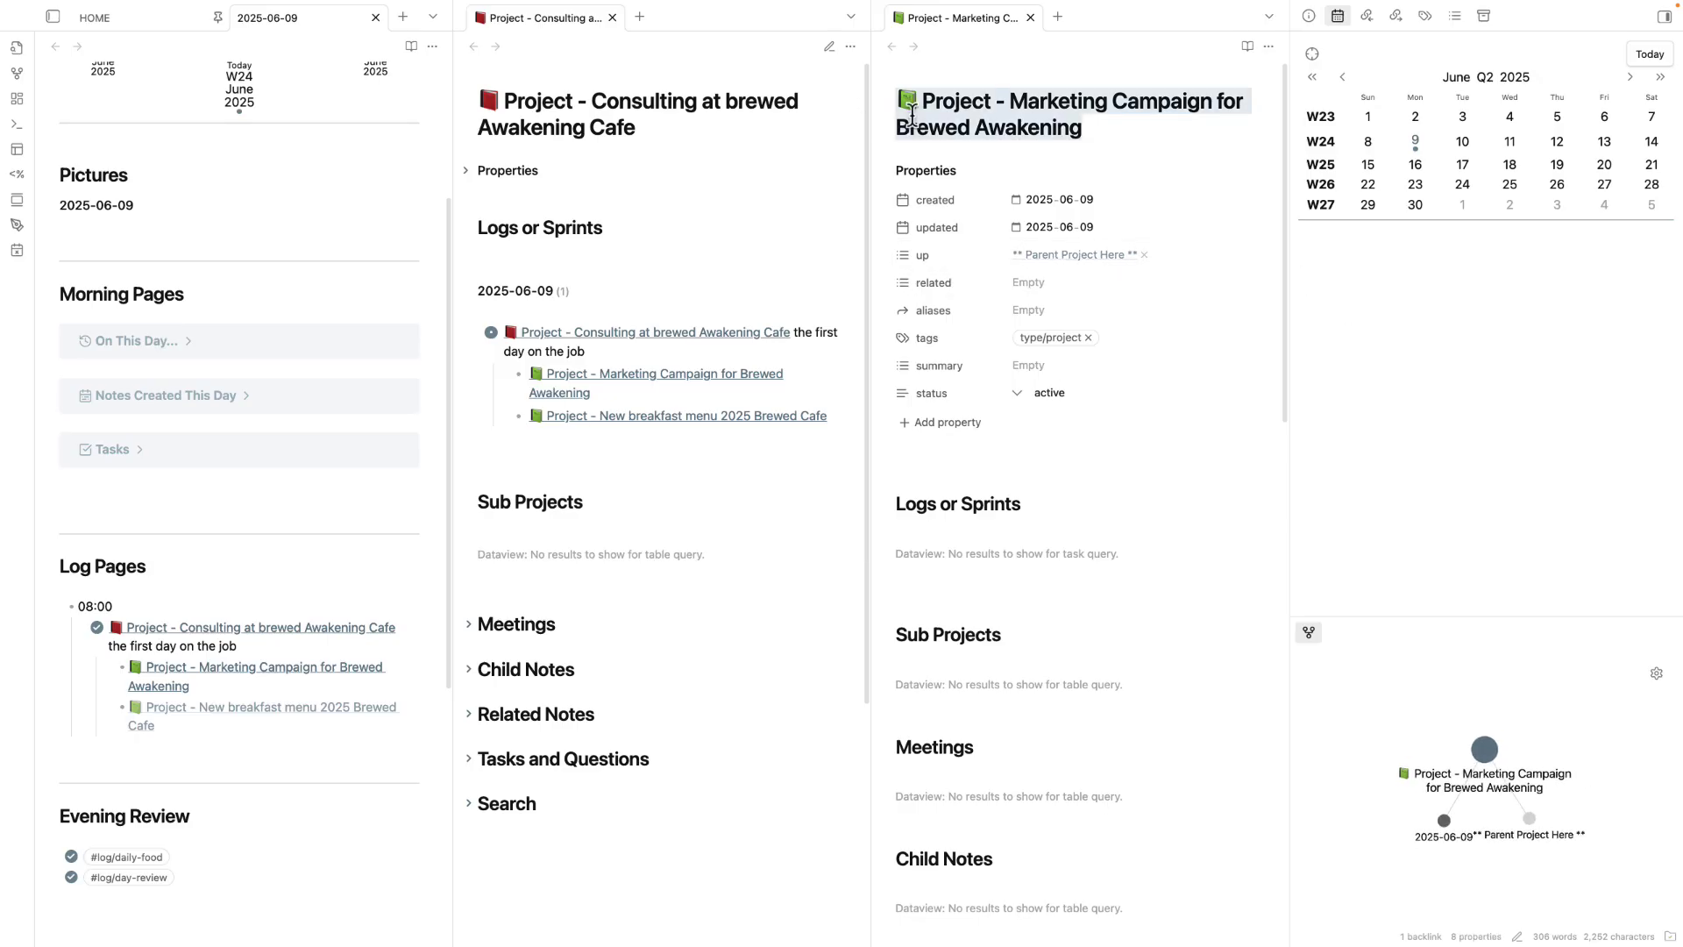
pyautogui.click(1145, 255)
pyautogui.click(1065, 254)
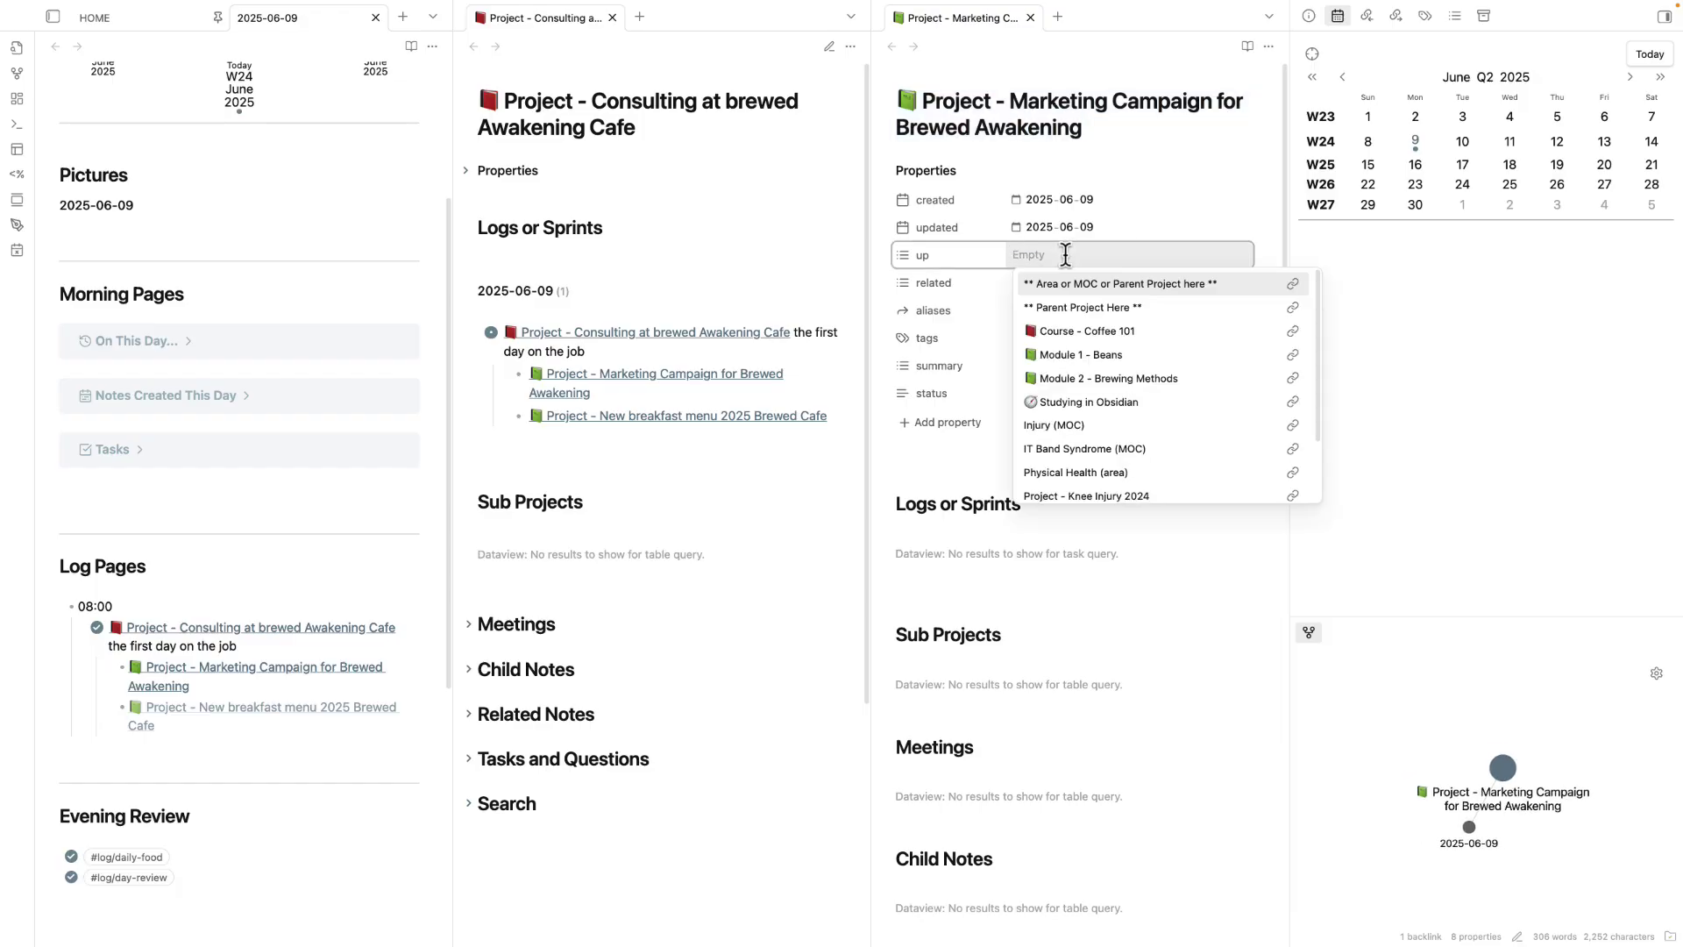
pyautogui.write('[[')
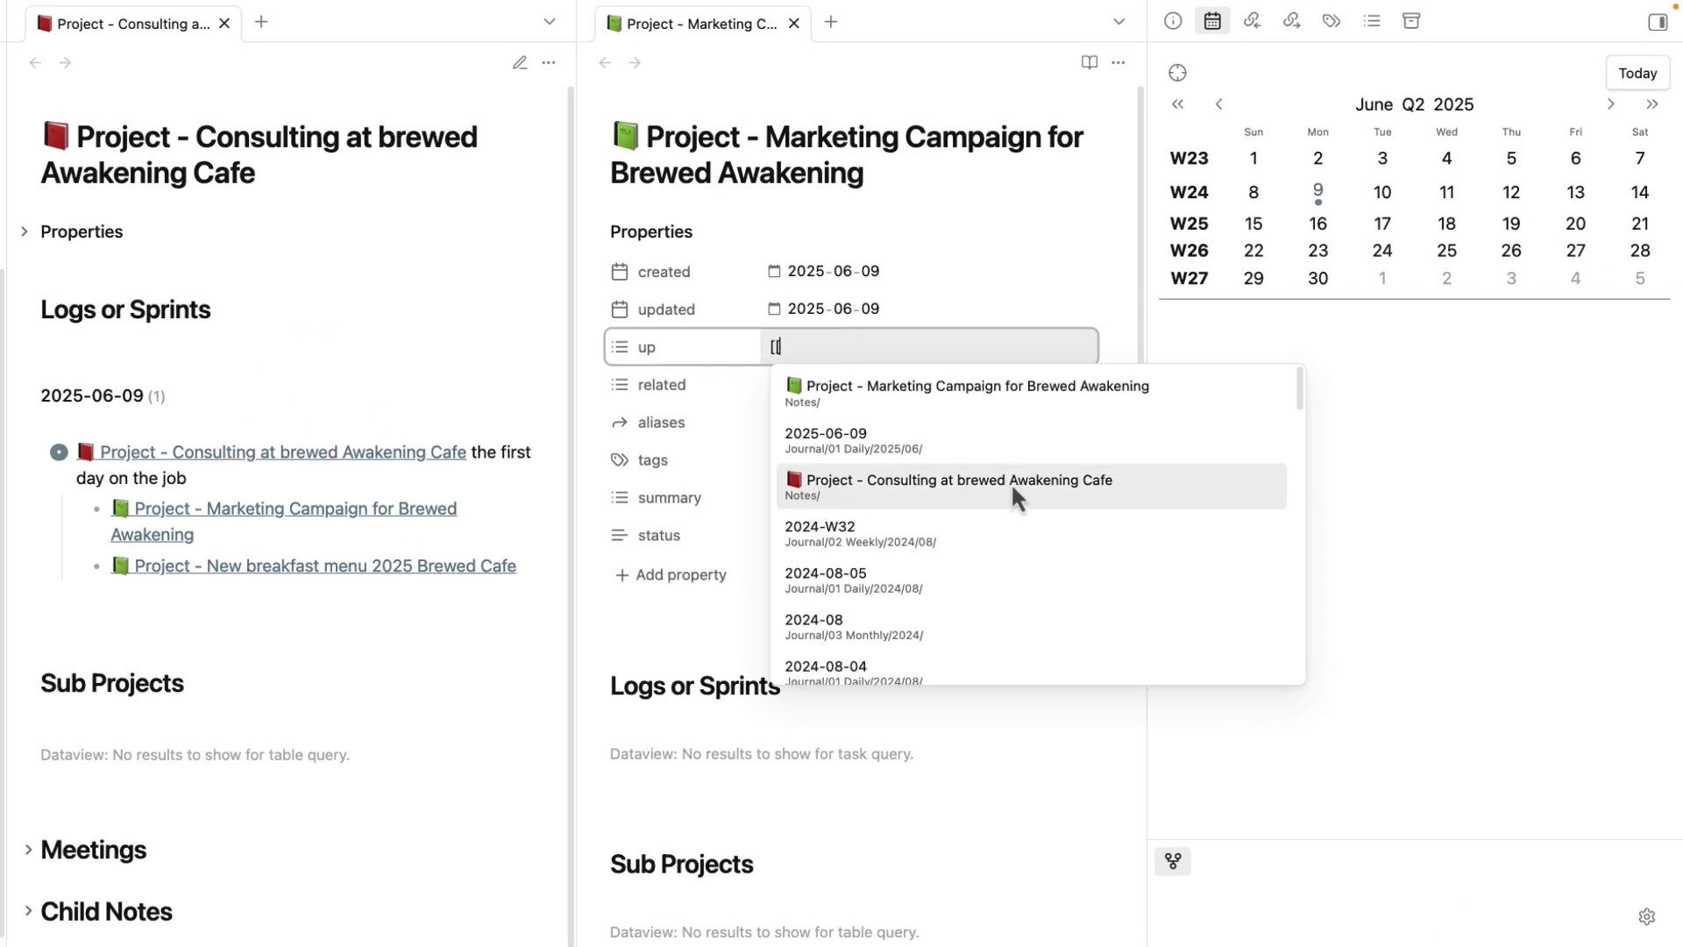
pyautogui.click(1089, 491)
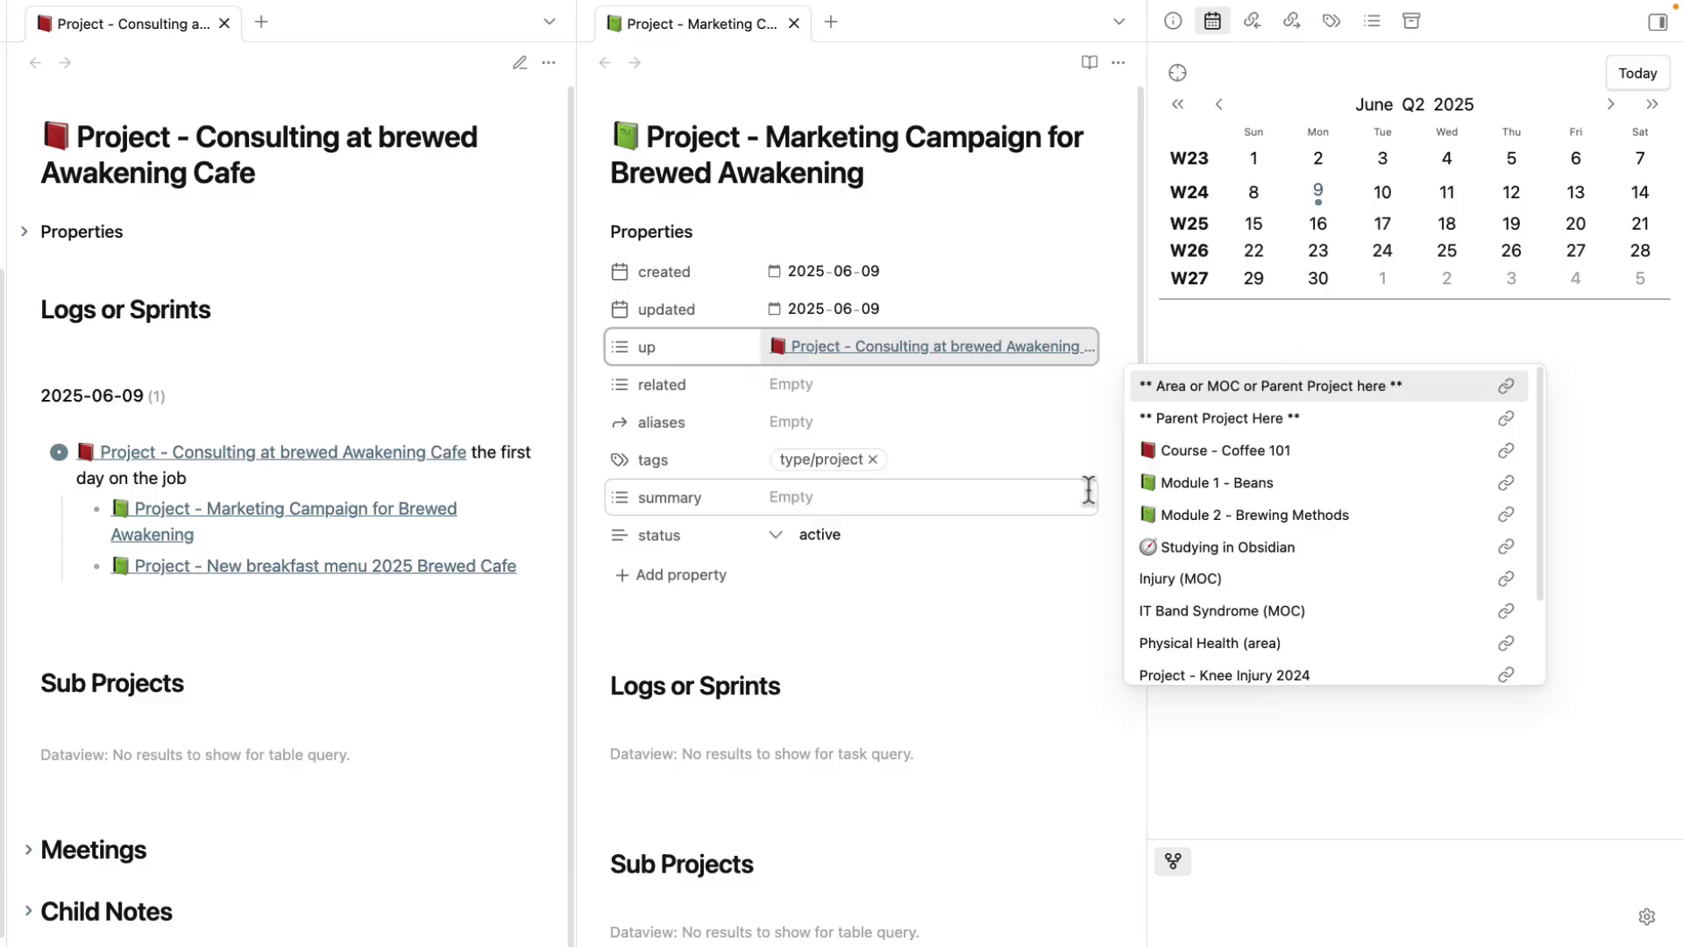
pyautogui.click(716, 620)
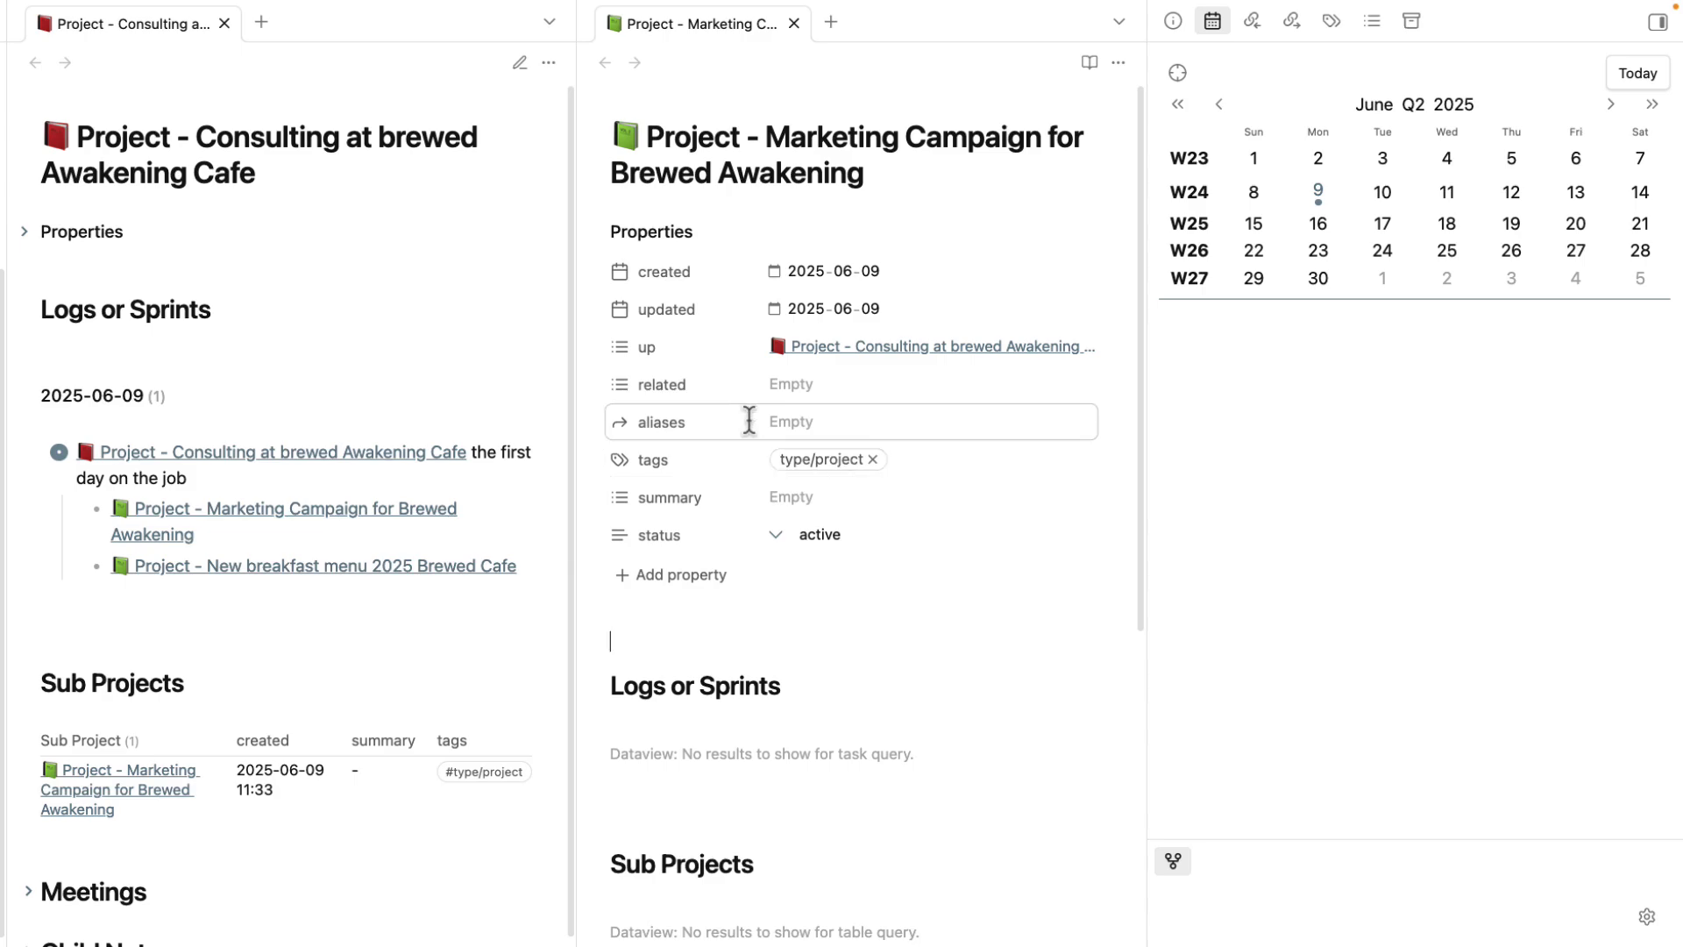
# - Add the tags on/marketing, on/cafe and on/consulting to the marketing campaign note
pyautogui.click(927, 463)
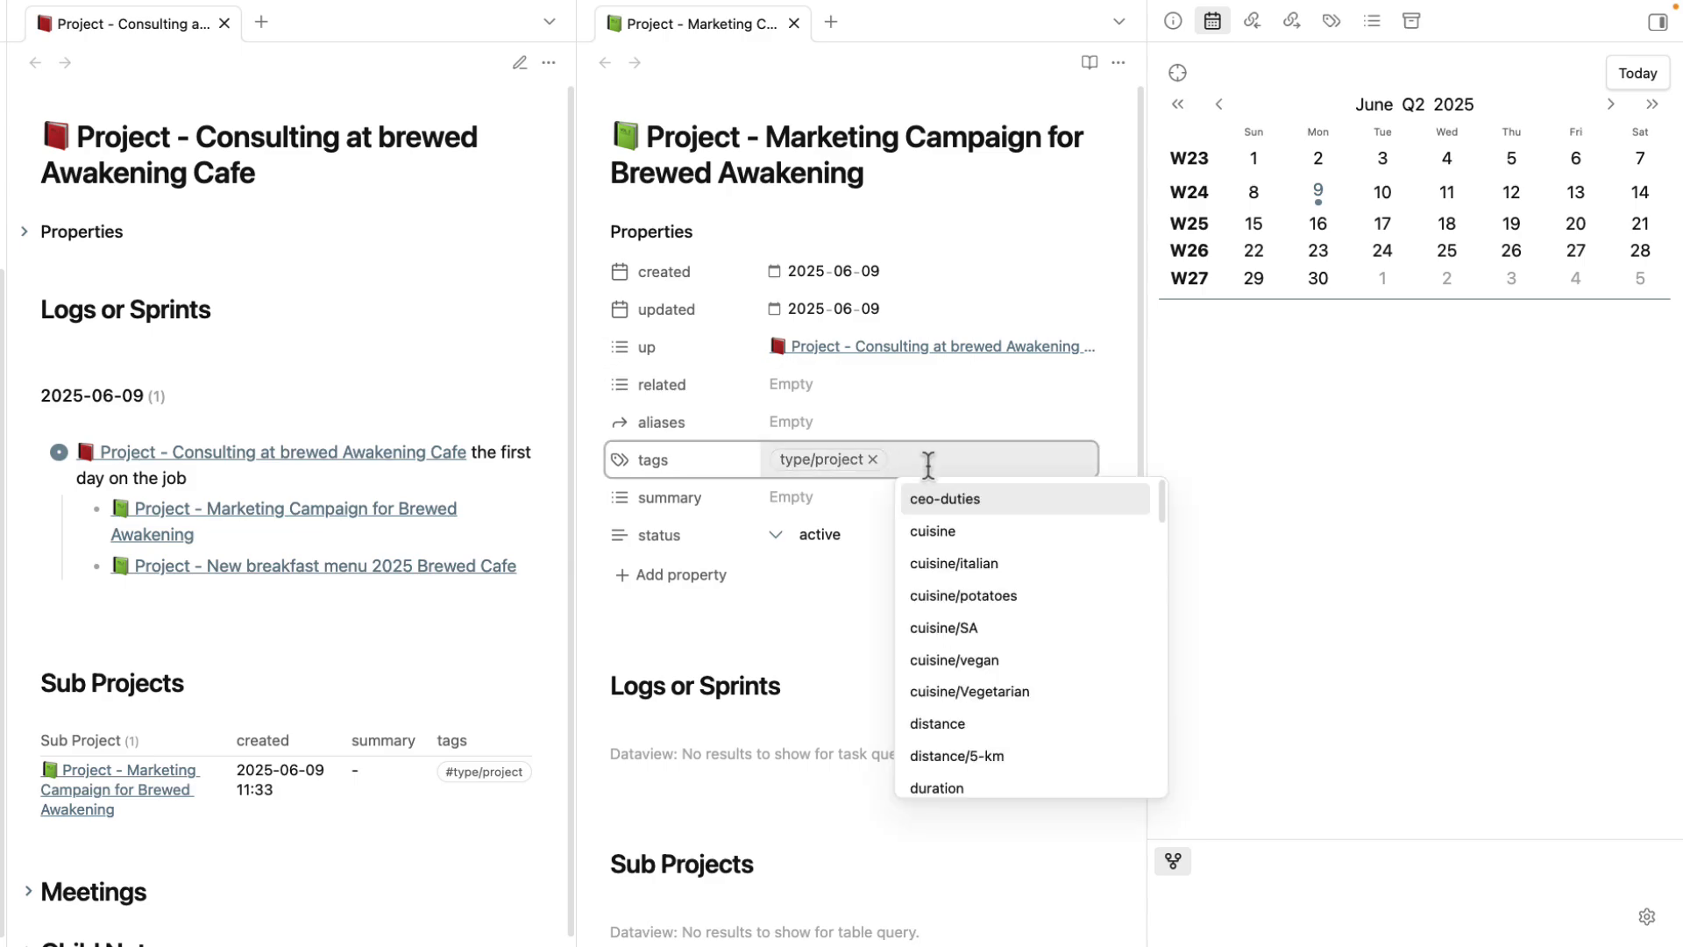
pyautogui.write('#on/ma')
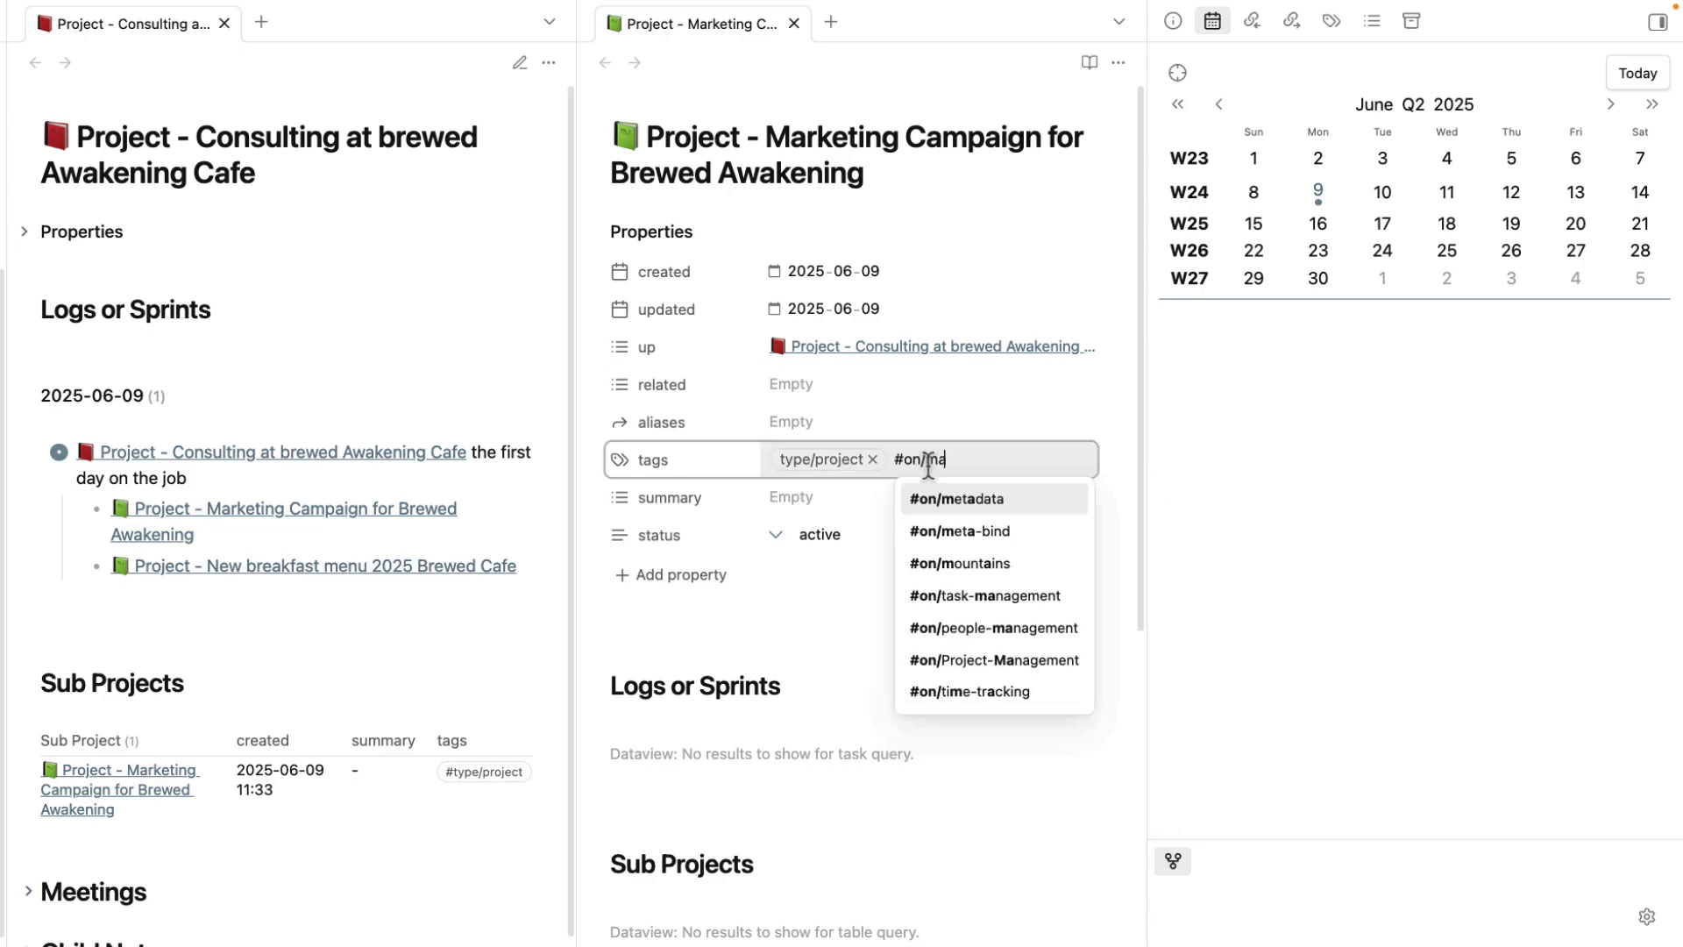
pyautogui.write('rketing')
pyautogui.press('Return')
pyautogui.write('#on')
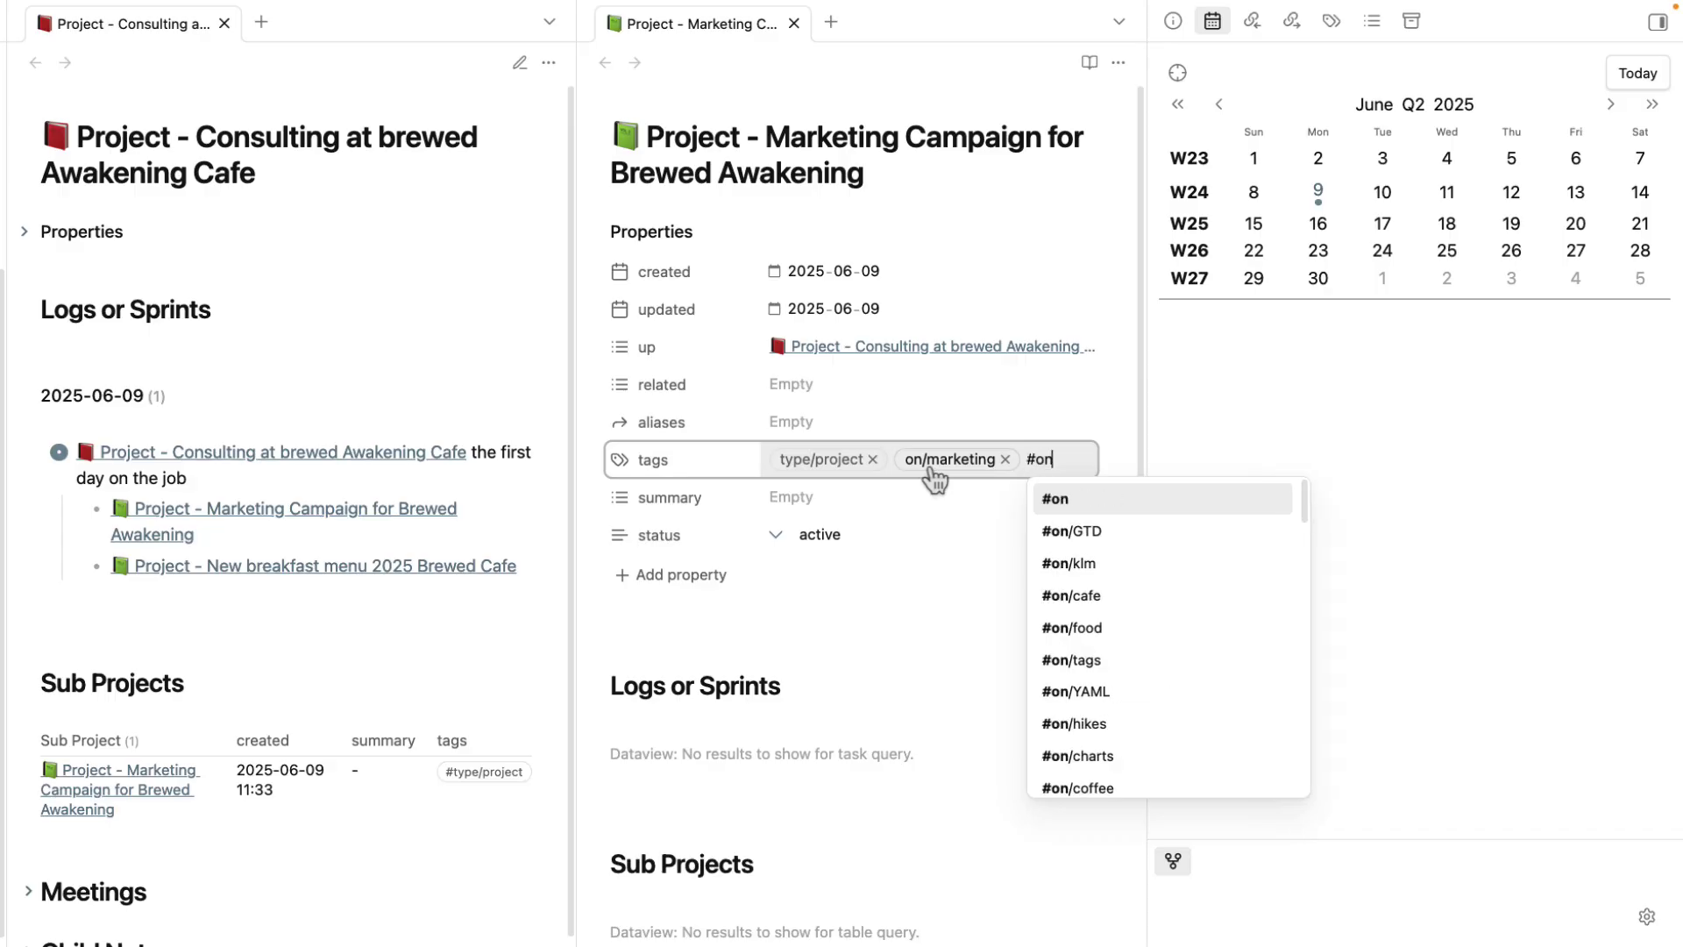
pyautogui.write('/cafe')
pyautogui.press('Return')
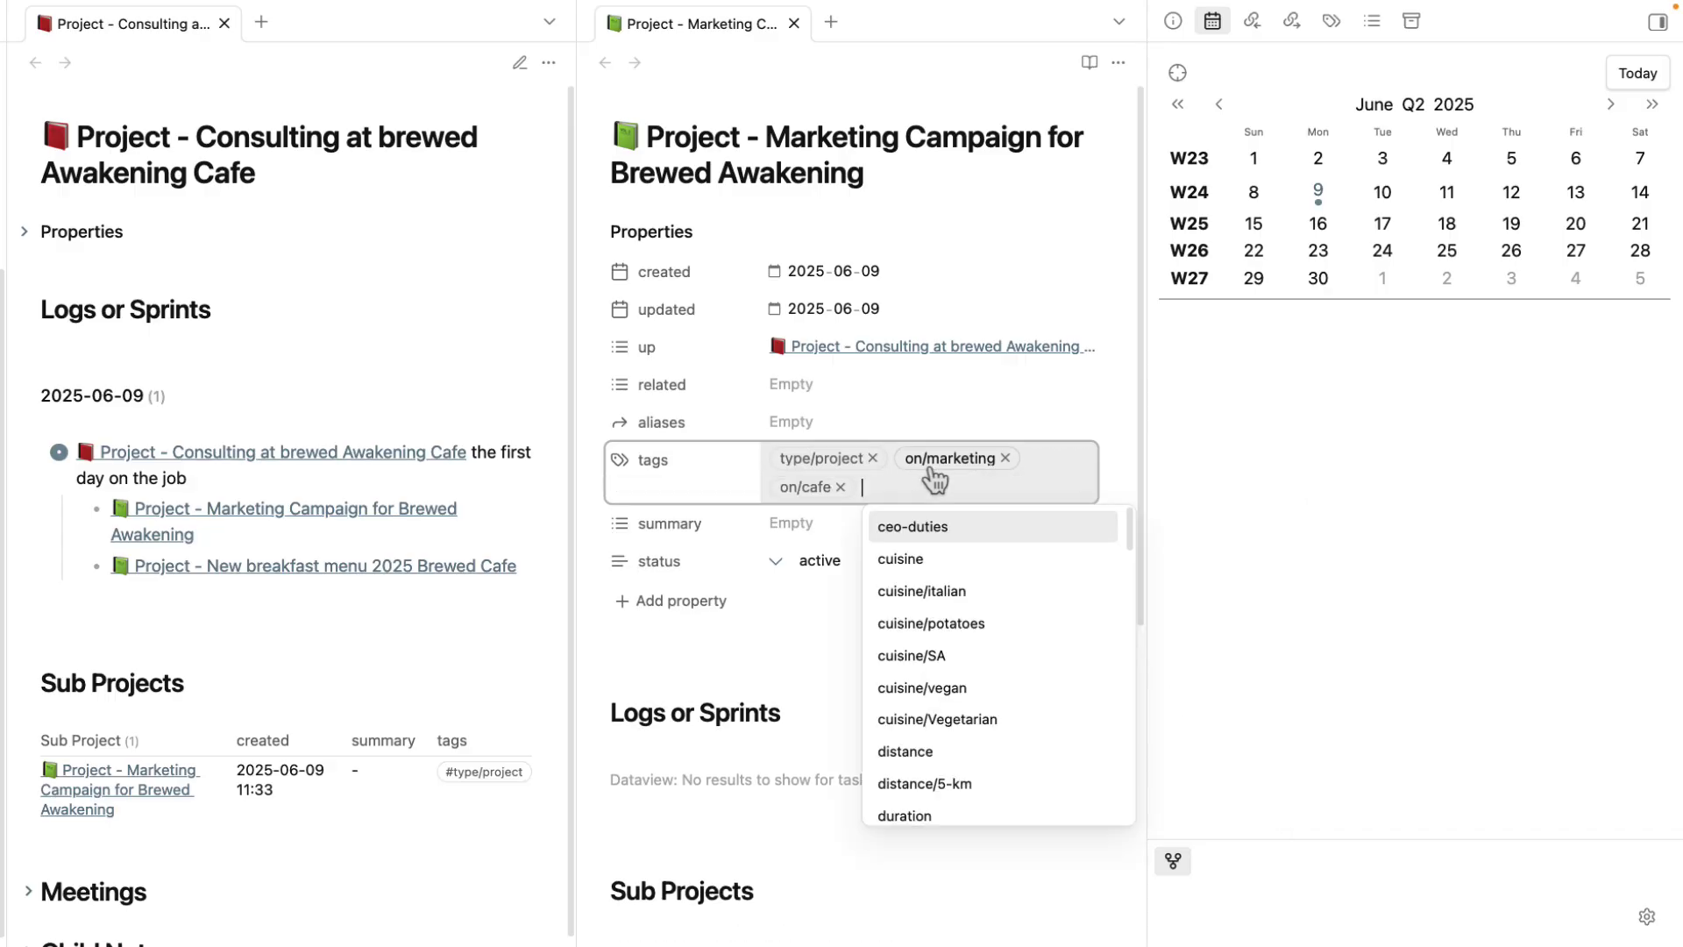
pyautogui.write('#on/consulting')
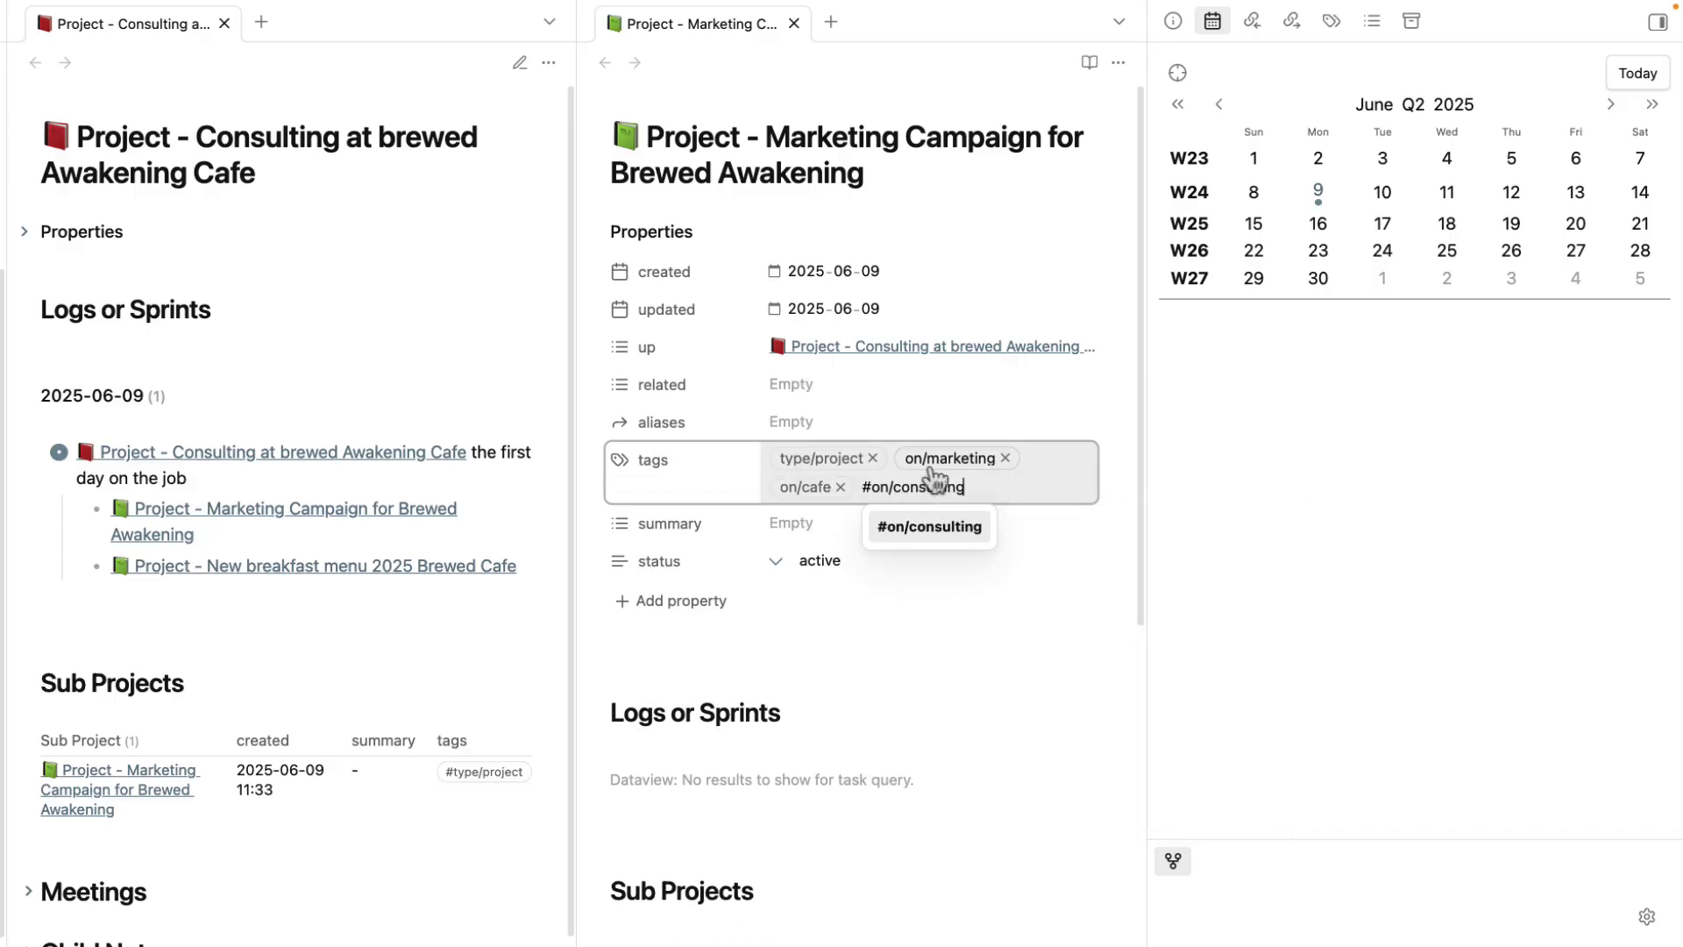
pyautogui.press('Return')
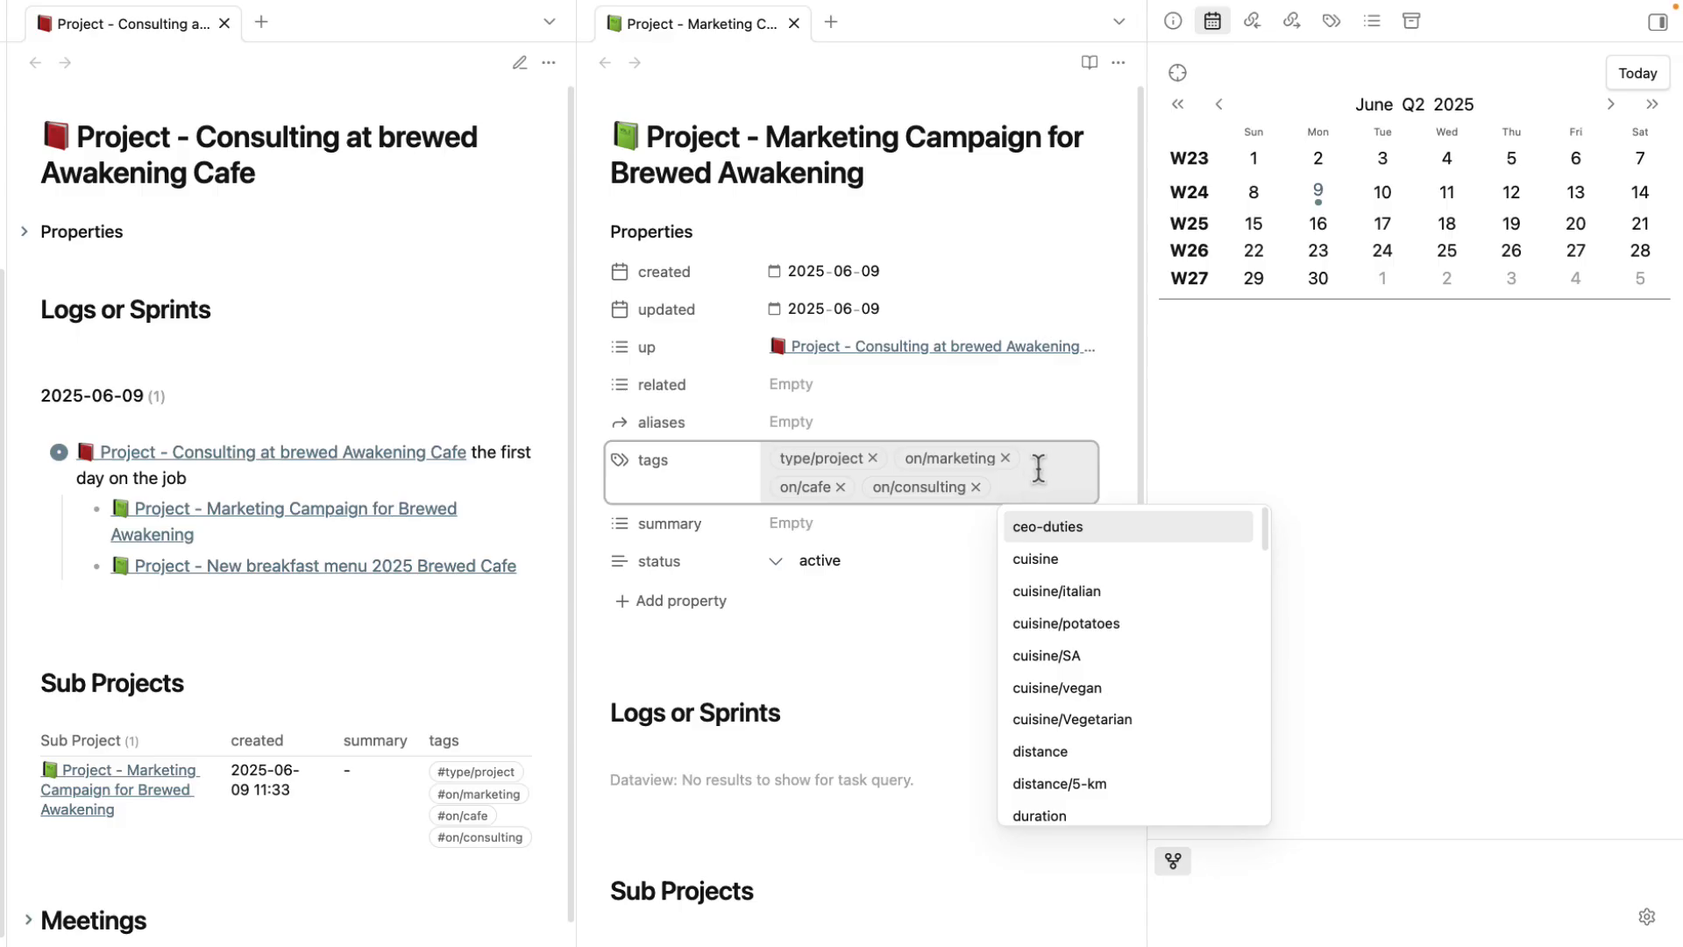
pyautogui.press('Escape')
pyautogui.click(789, 468)
pyautogui.click(760, 650)
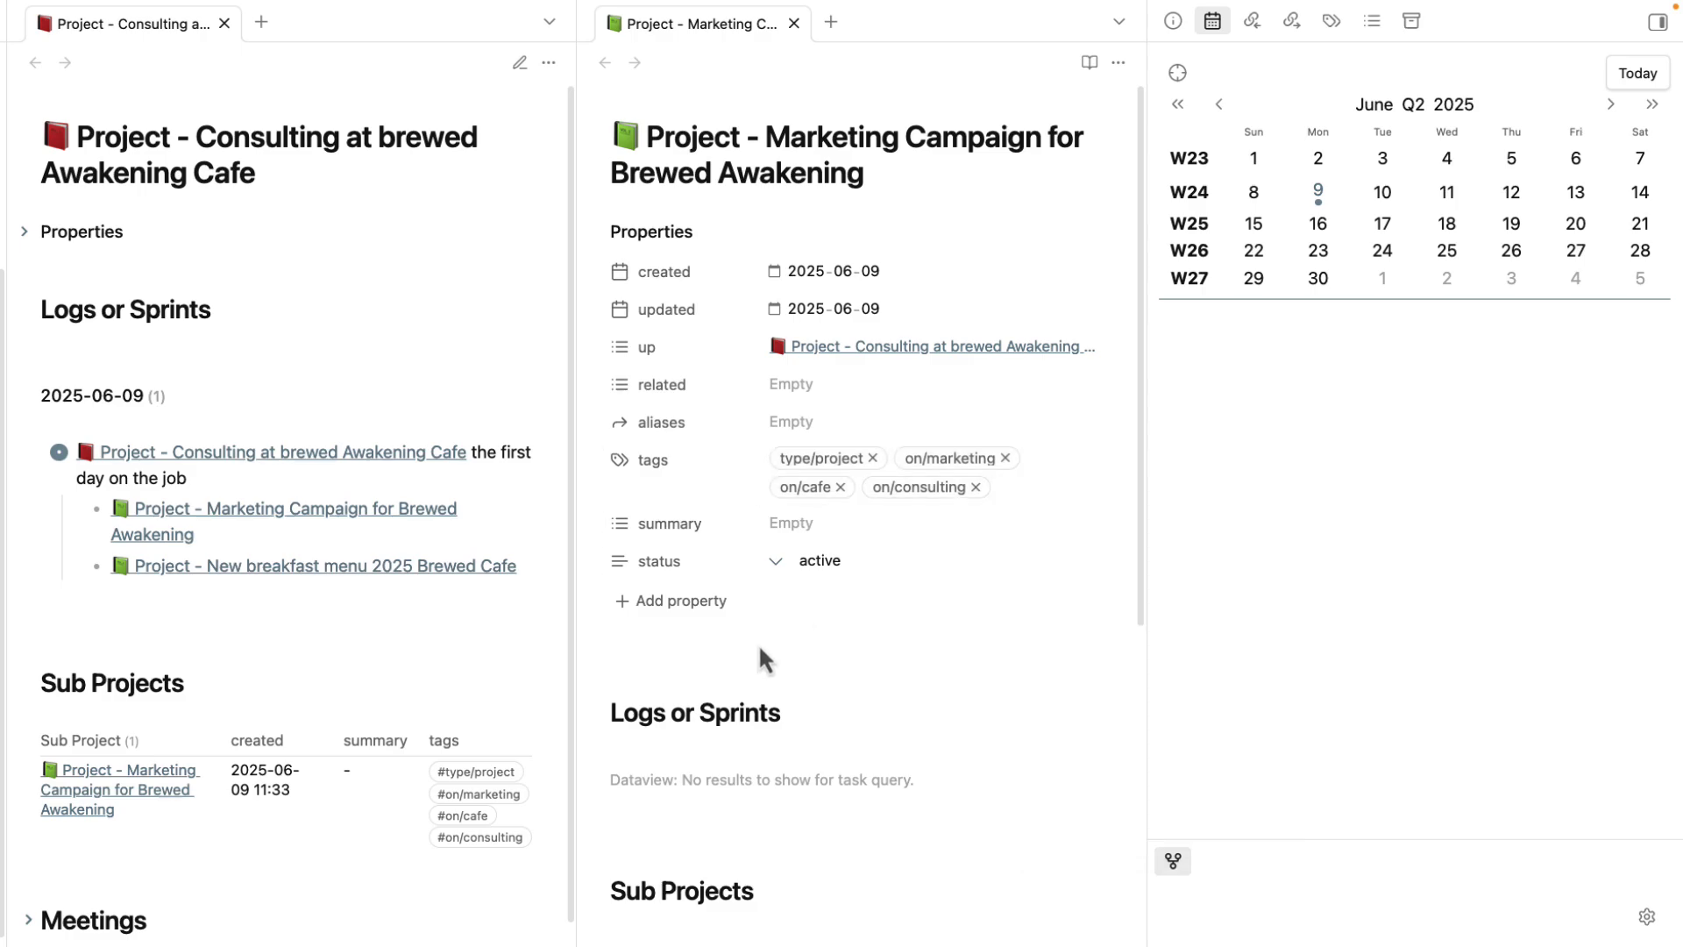
# - Set the marketing campaign note's summary property to "This is a marketing campaign I'm running for brewed cafe 2025"
pyautogui.click(803, 526)
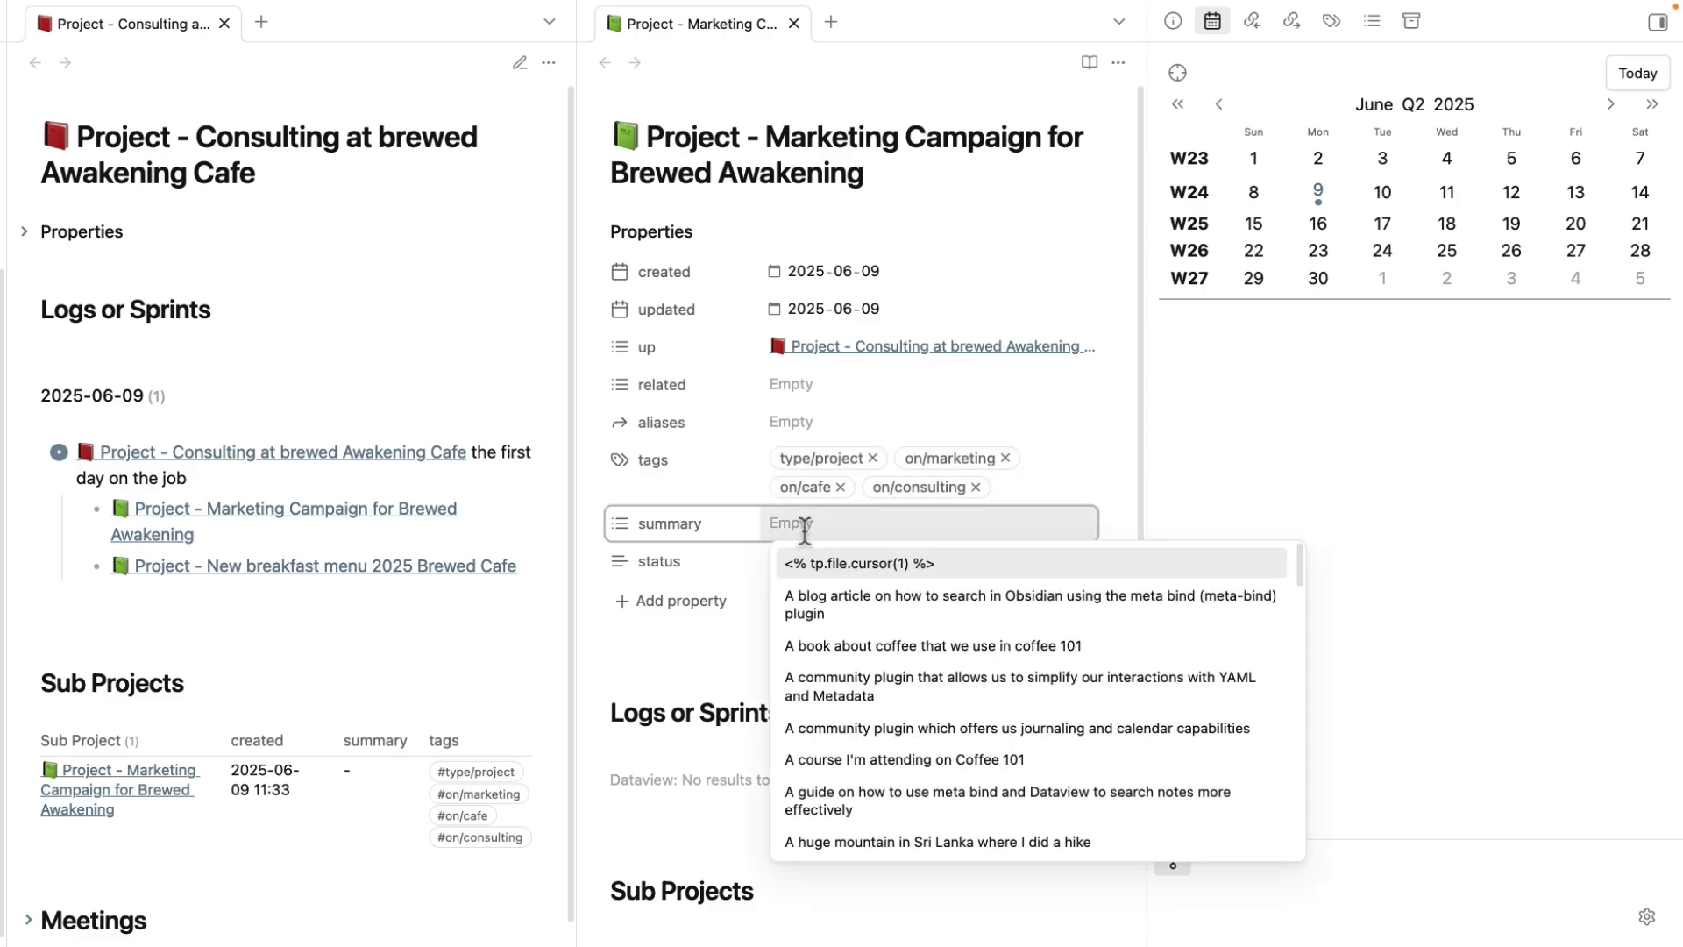
pyautogui.write('This is a')
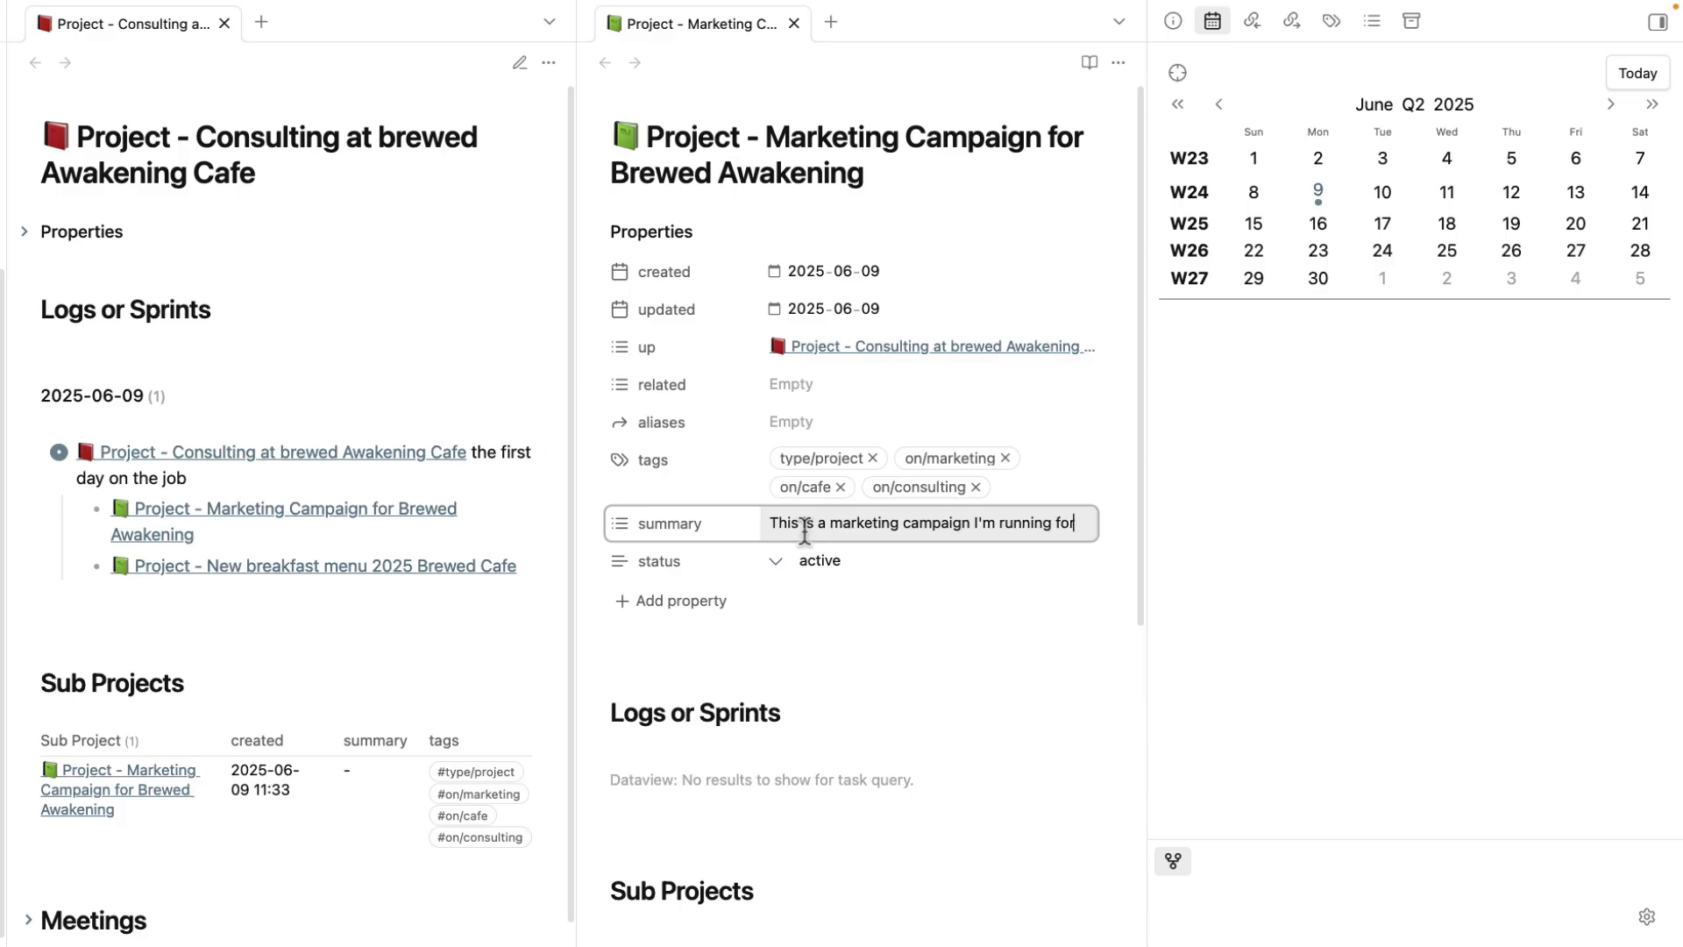
pyautogui.write("marketing campaign I'm running for brewed cafe")
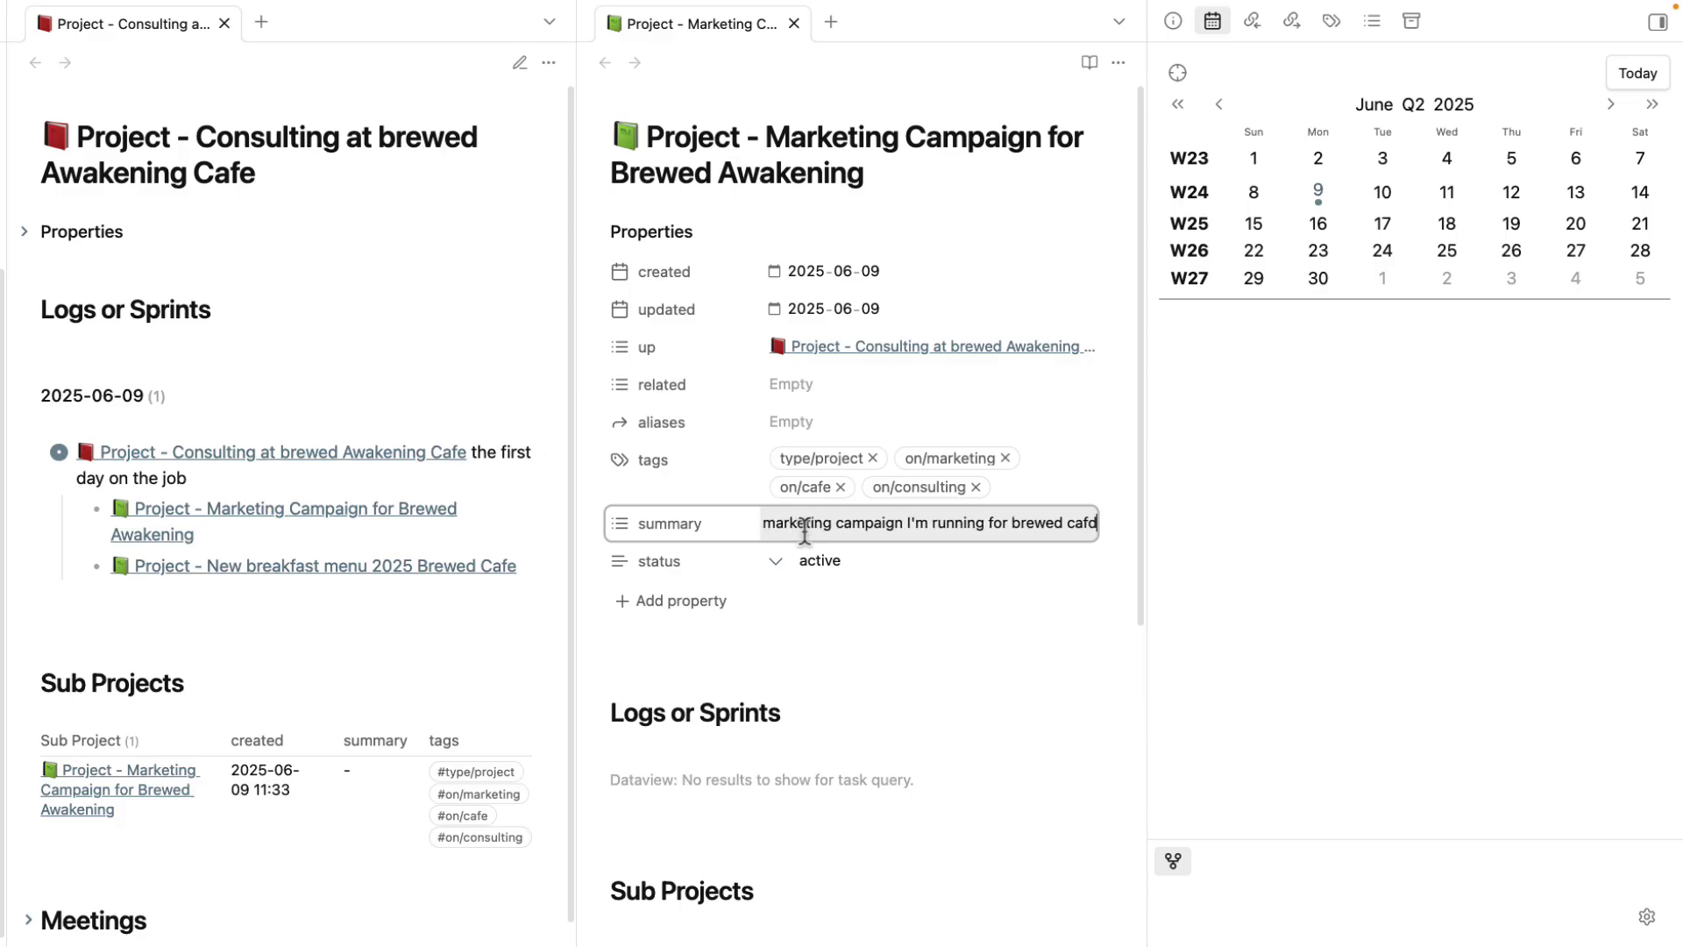
pyautogui.write(' 2025')
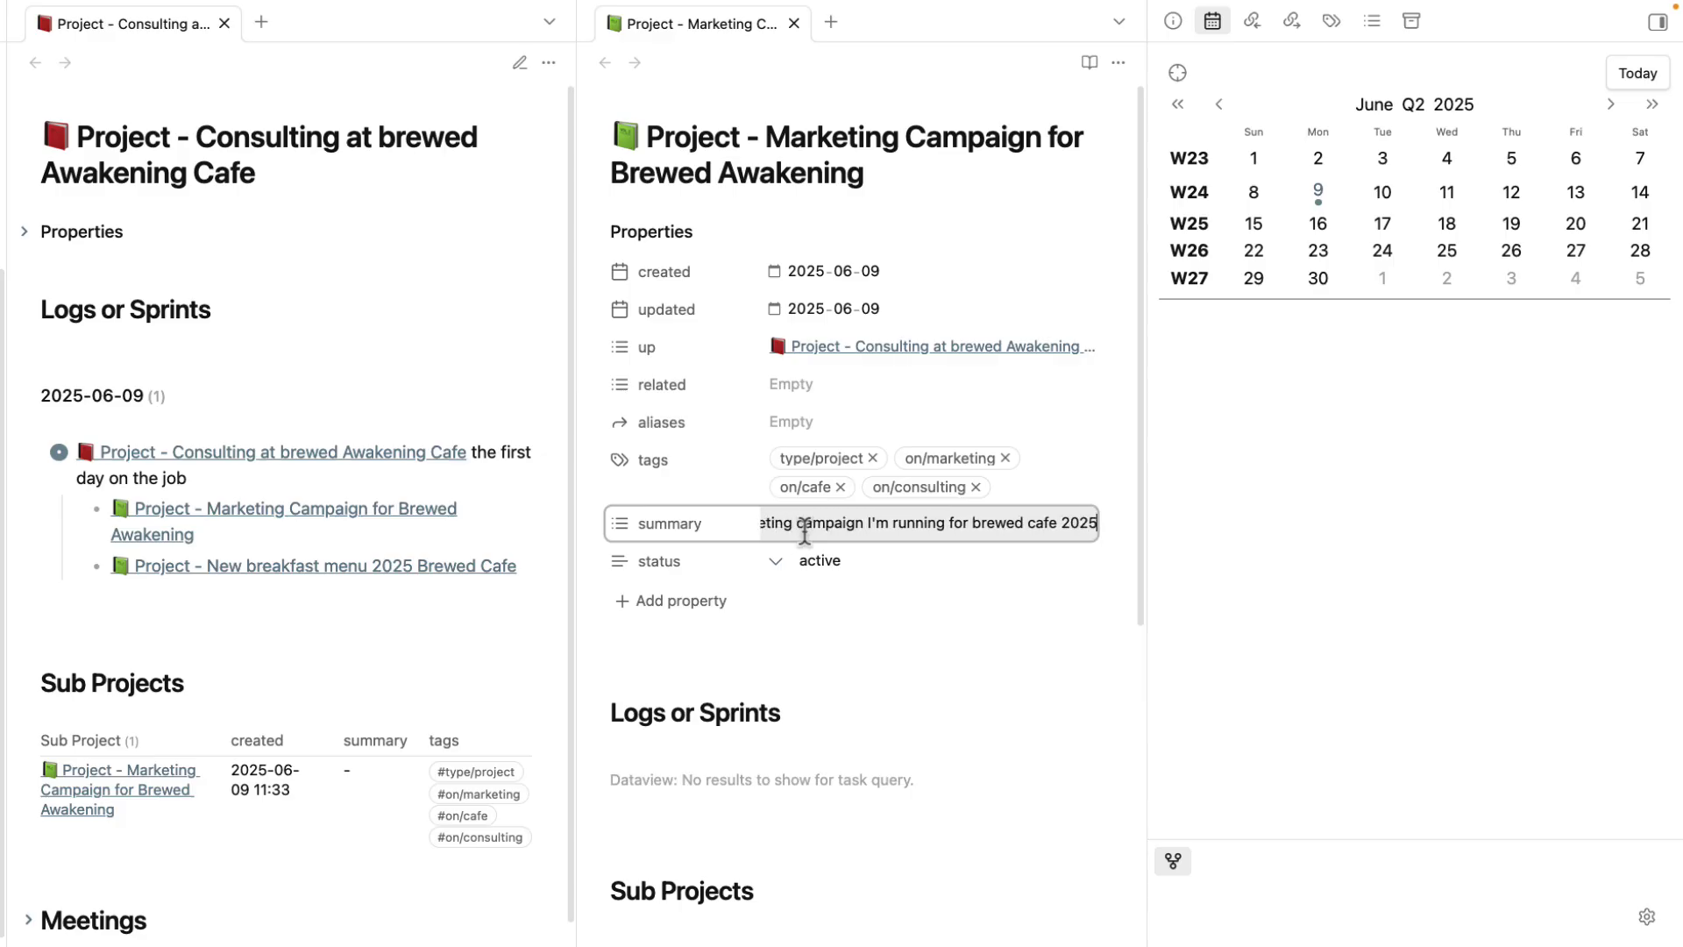
pyautogui.press('Return')
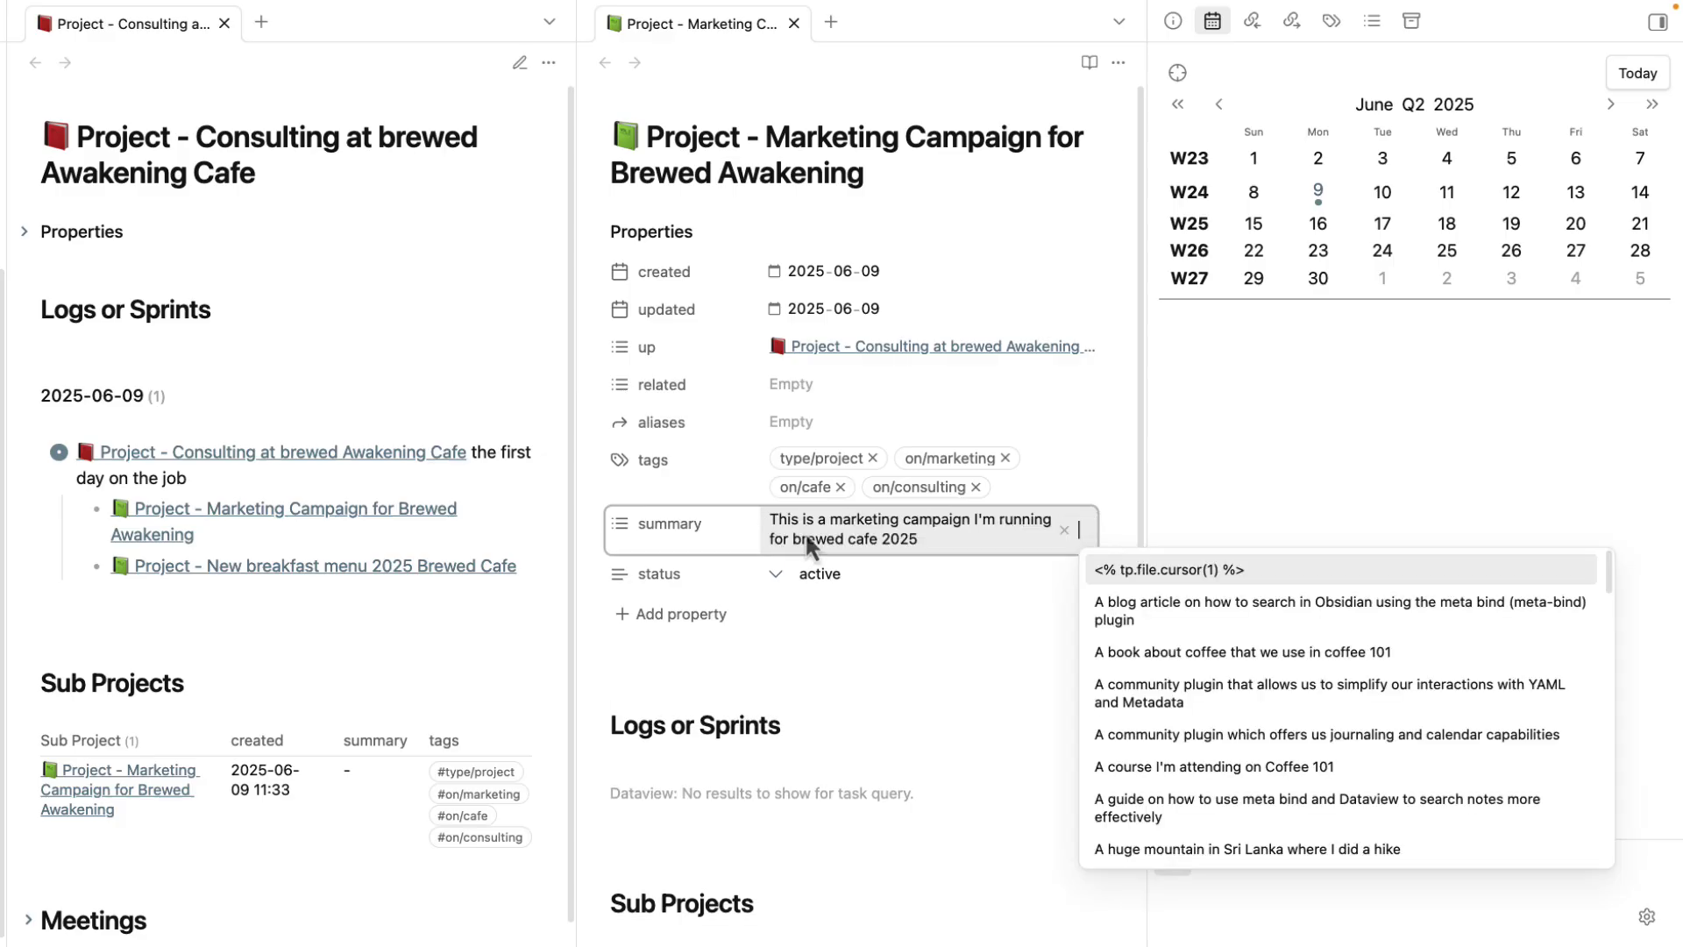
# - Link the marketing campaign note's related property to Brewed Awakening Cafe
pyautogui.click(818, 384)
pyautogui.write('Brew')
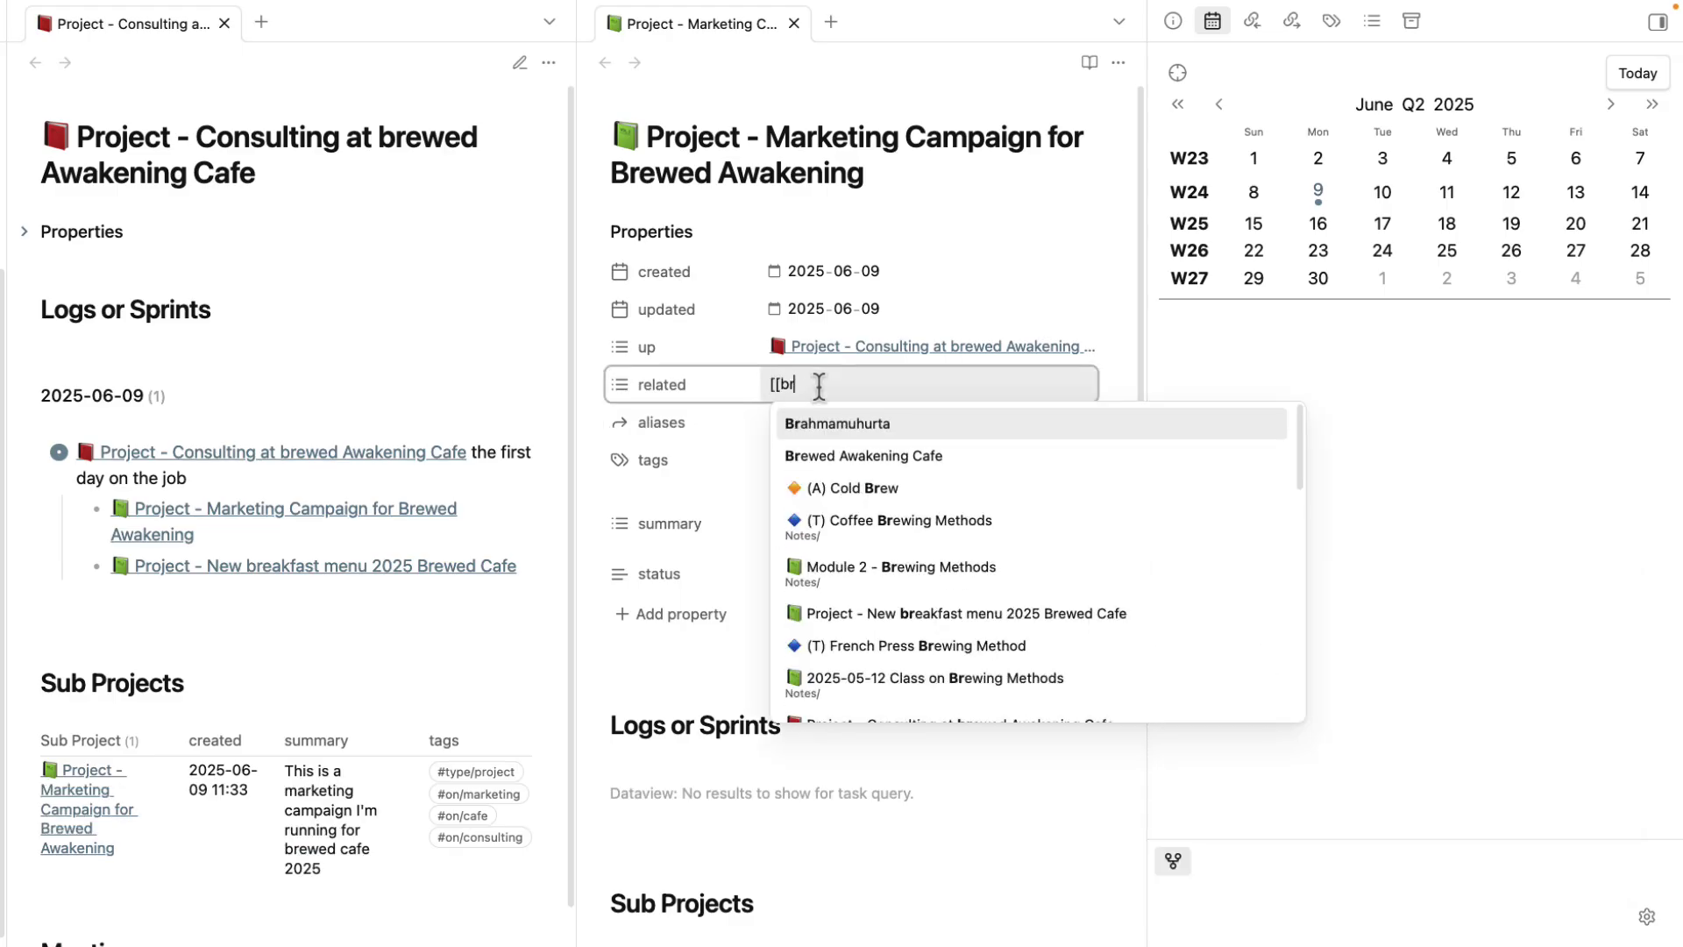
pyautogui.press('Return')
pyautogui.click(808, 682)
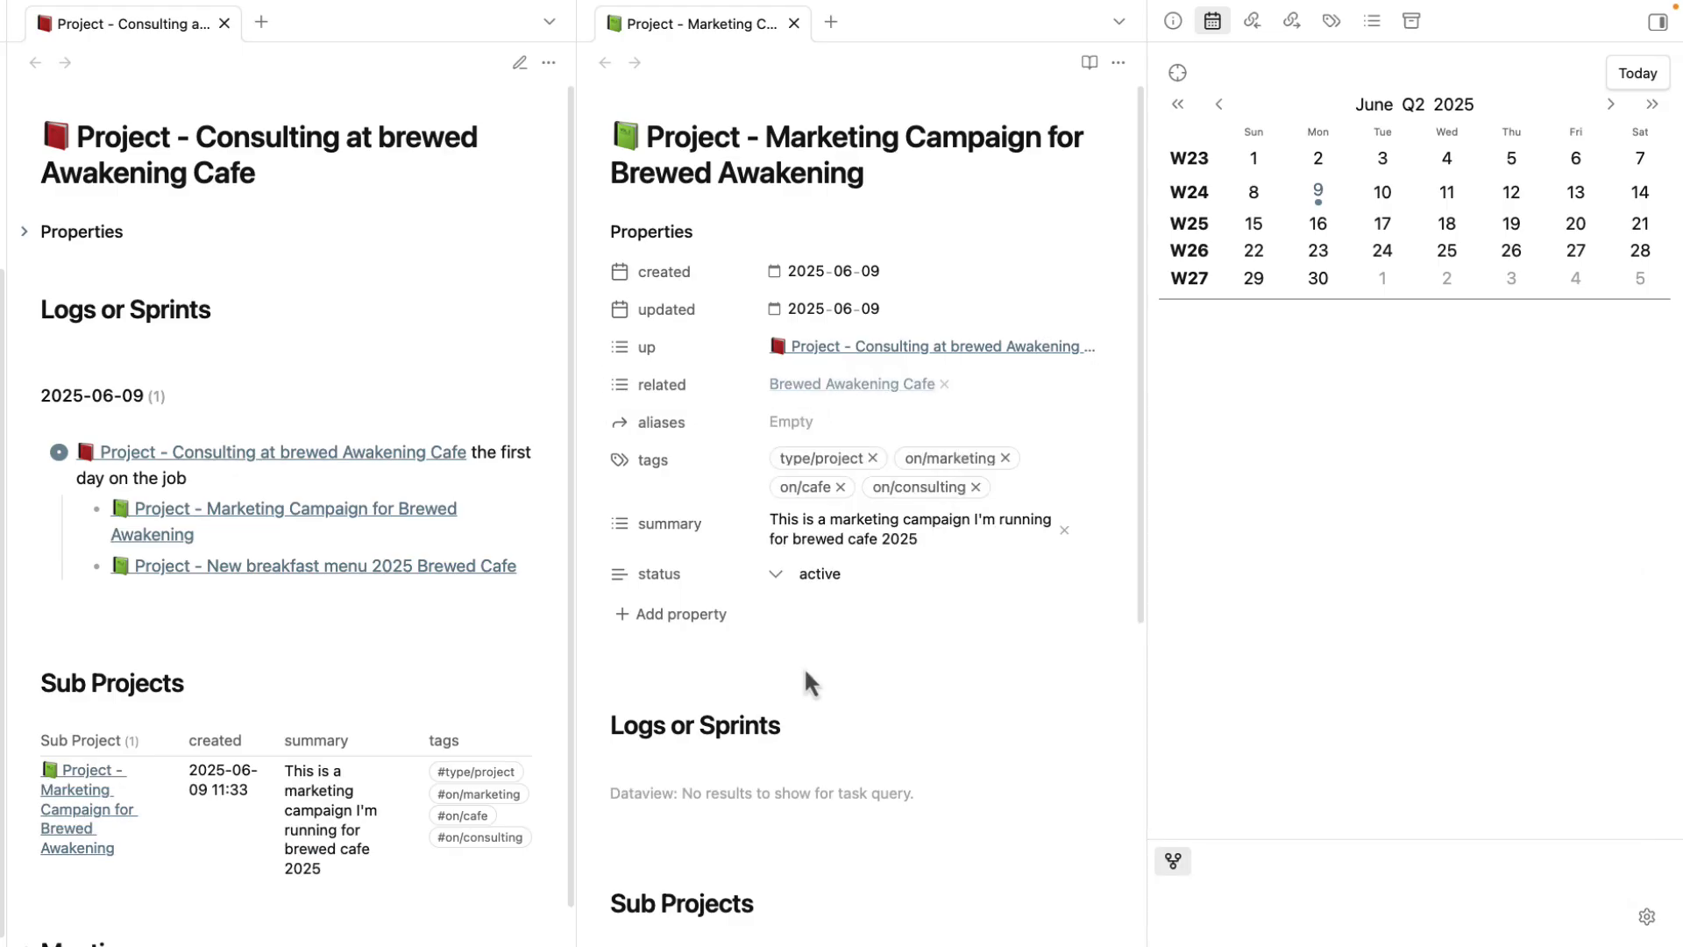
# - Collapse every section of the marketing campaign note from Sub Projects through Search, leaving Logs or Sprints expanded
pyautogui.scroll(-3, 1013, 631)
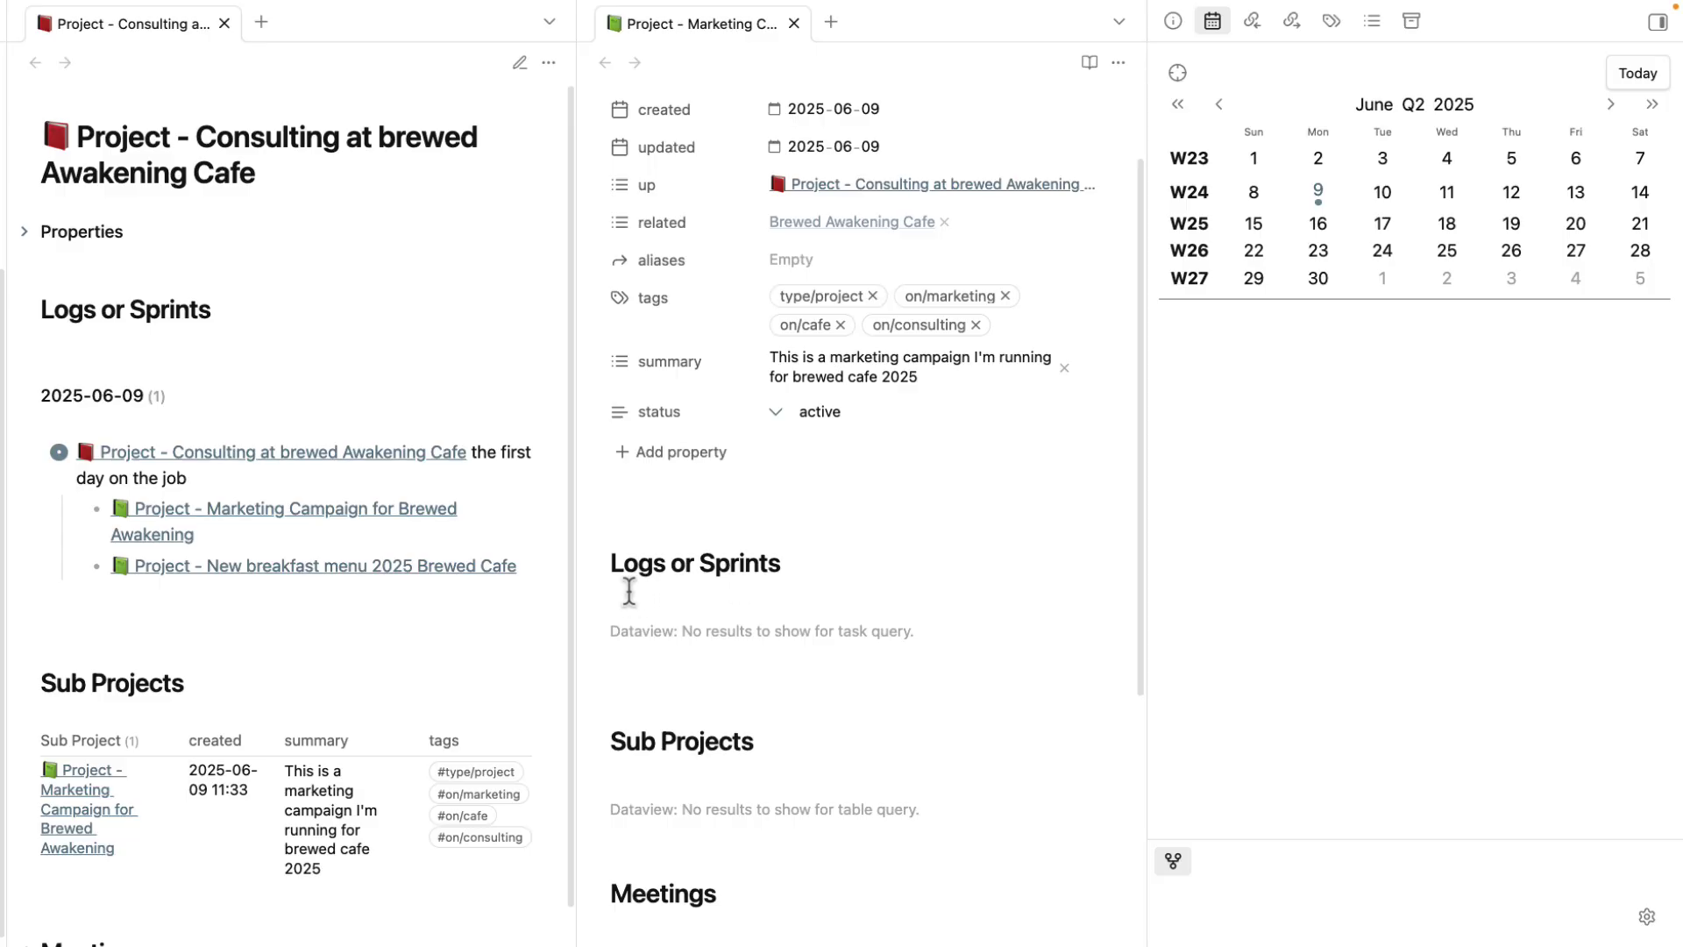
pyautogui.click(599, 566)
pyautogui.click(599, 739)
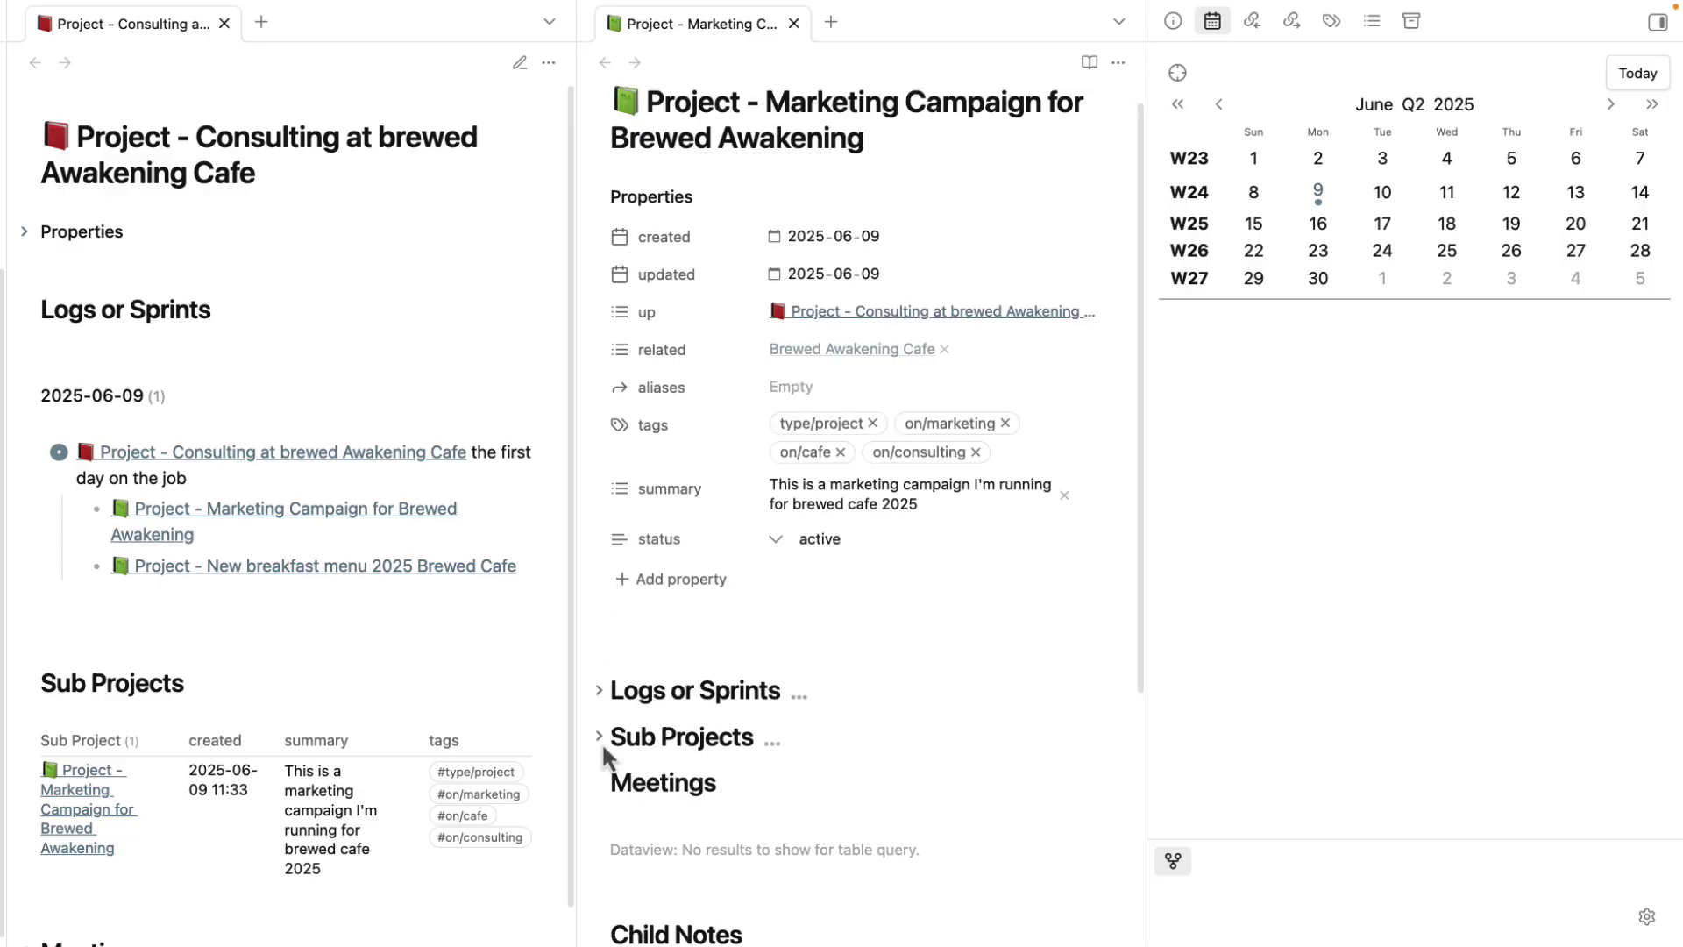
pyautogui.click(602, 786)
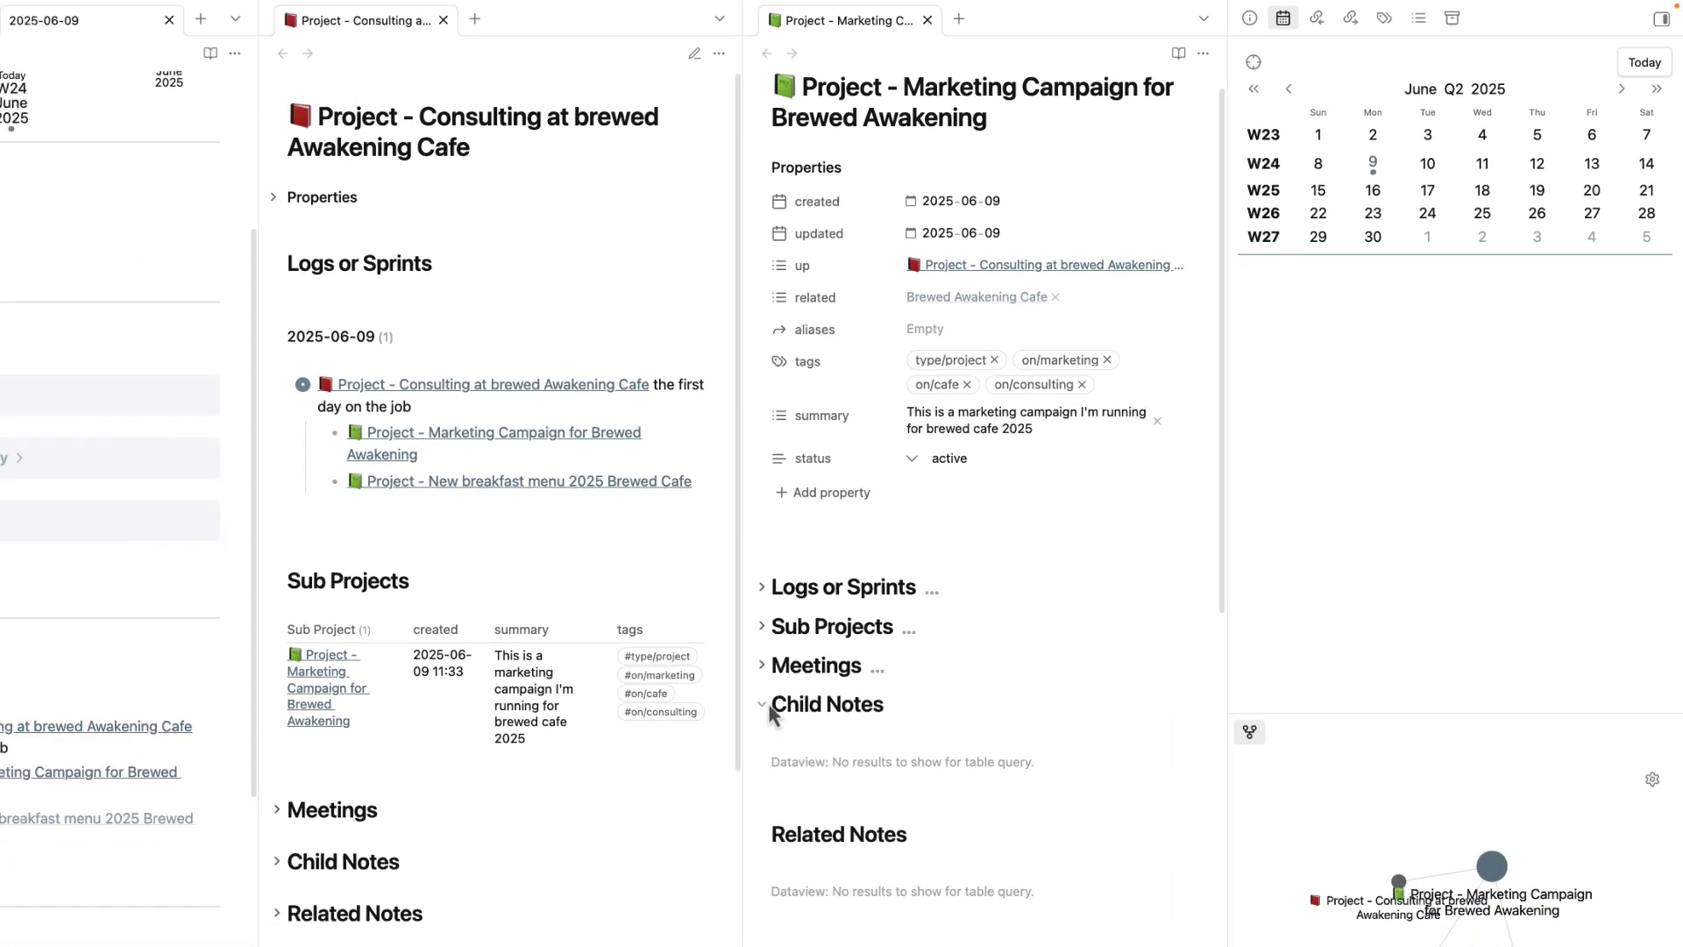
pyautogui.click(763, 706)
pyautogui.click(762, 834)
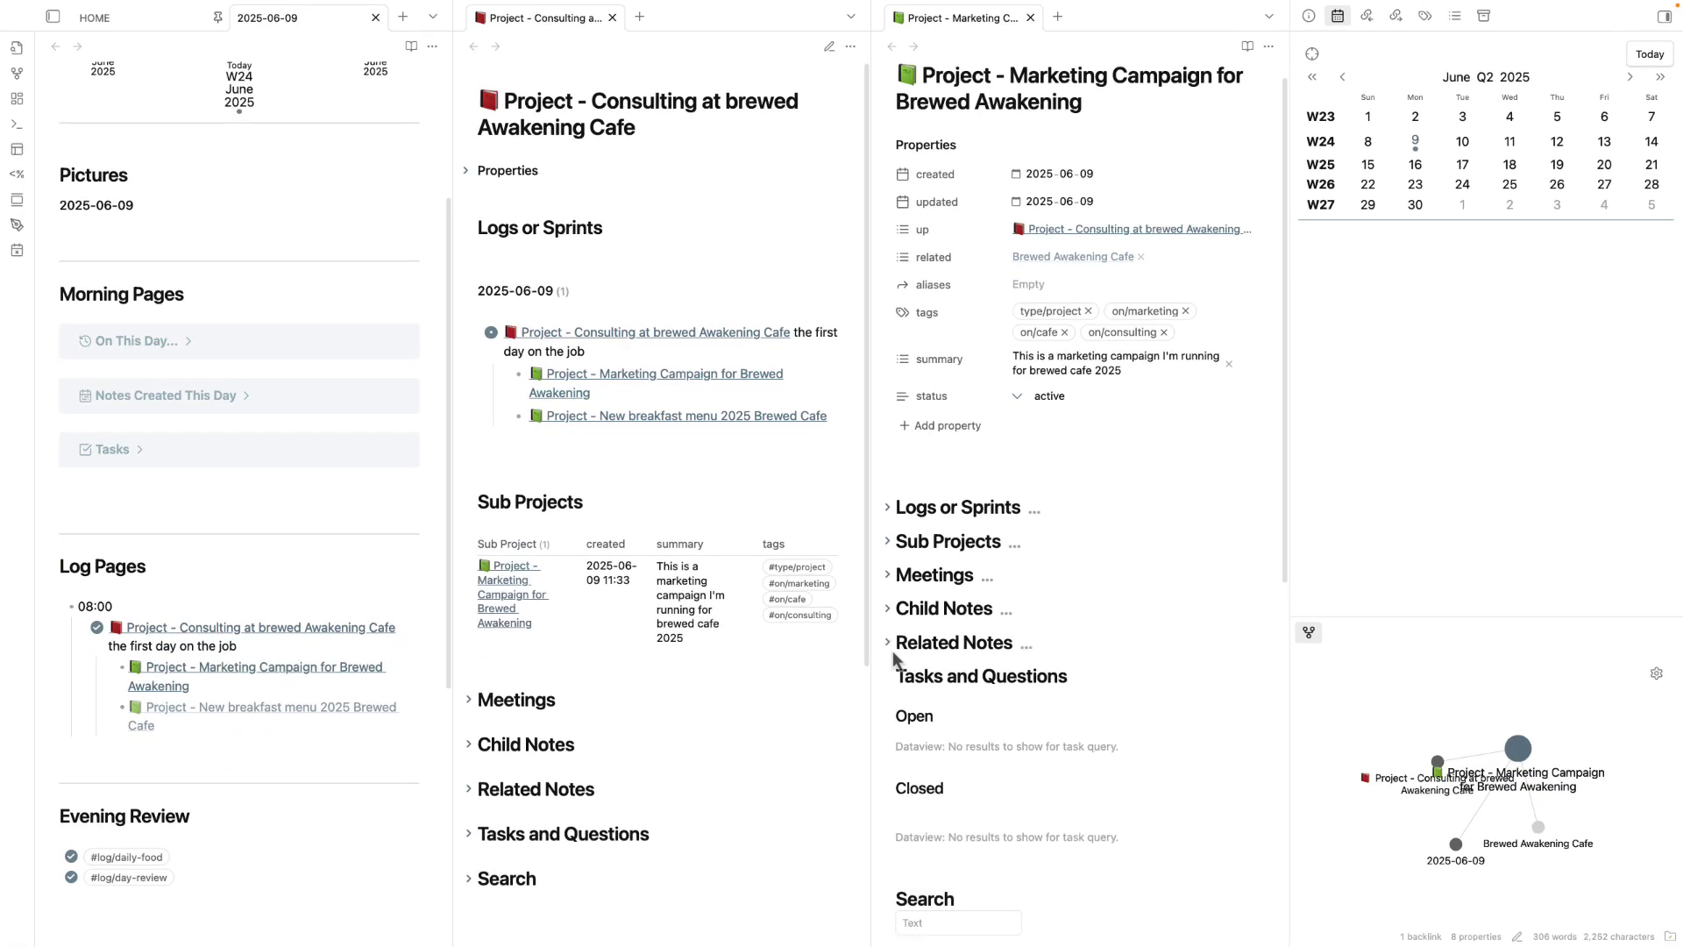
pyautogui.click(888, 676)
pyautogui.click(888, 711)
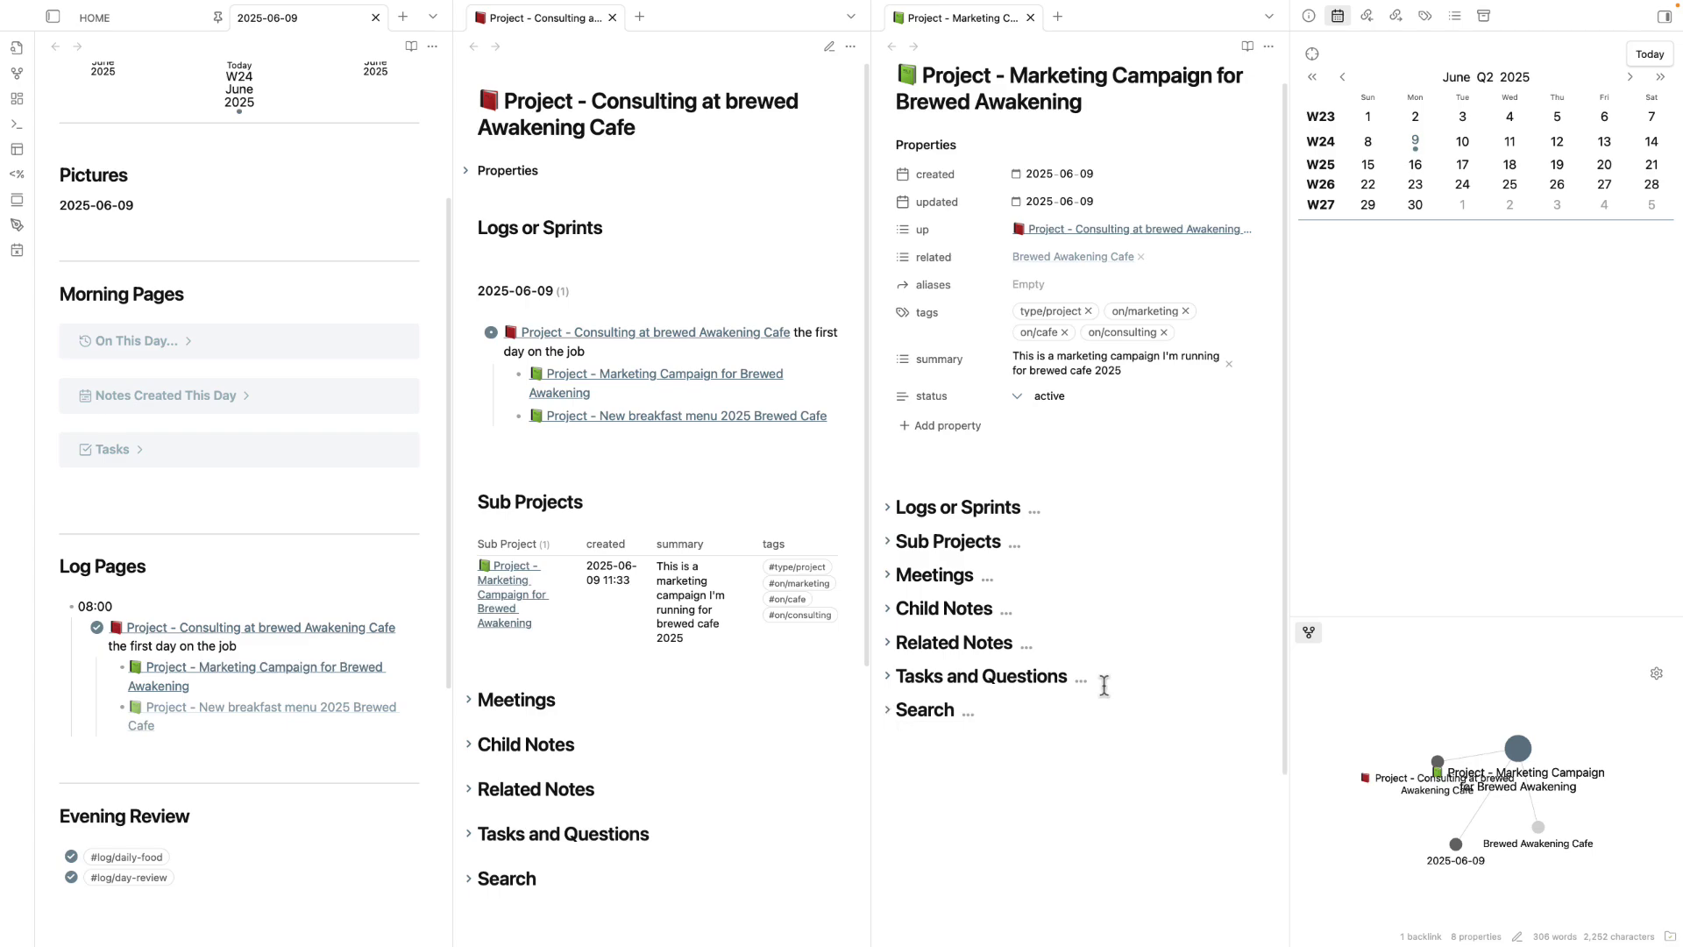
pyautogui.click(887, 508)
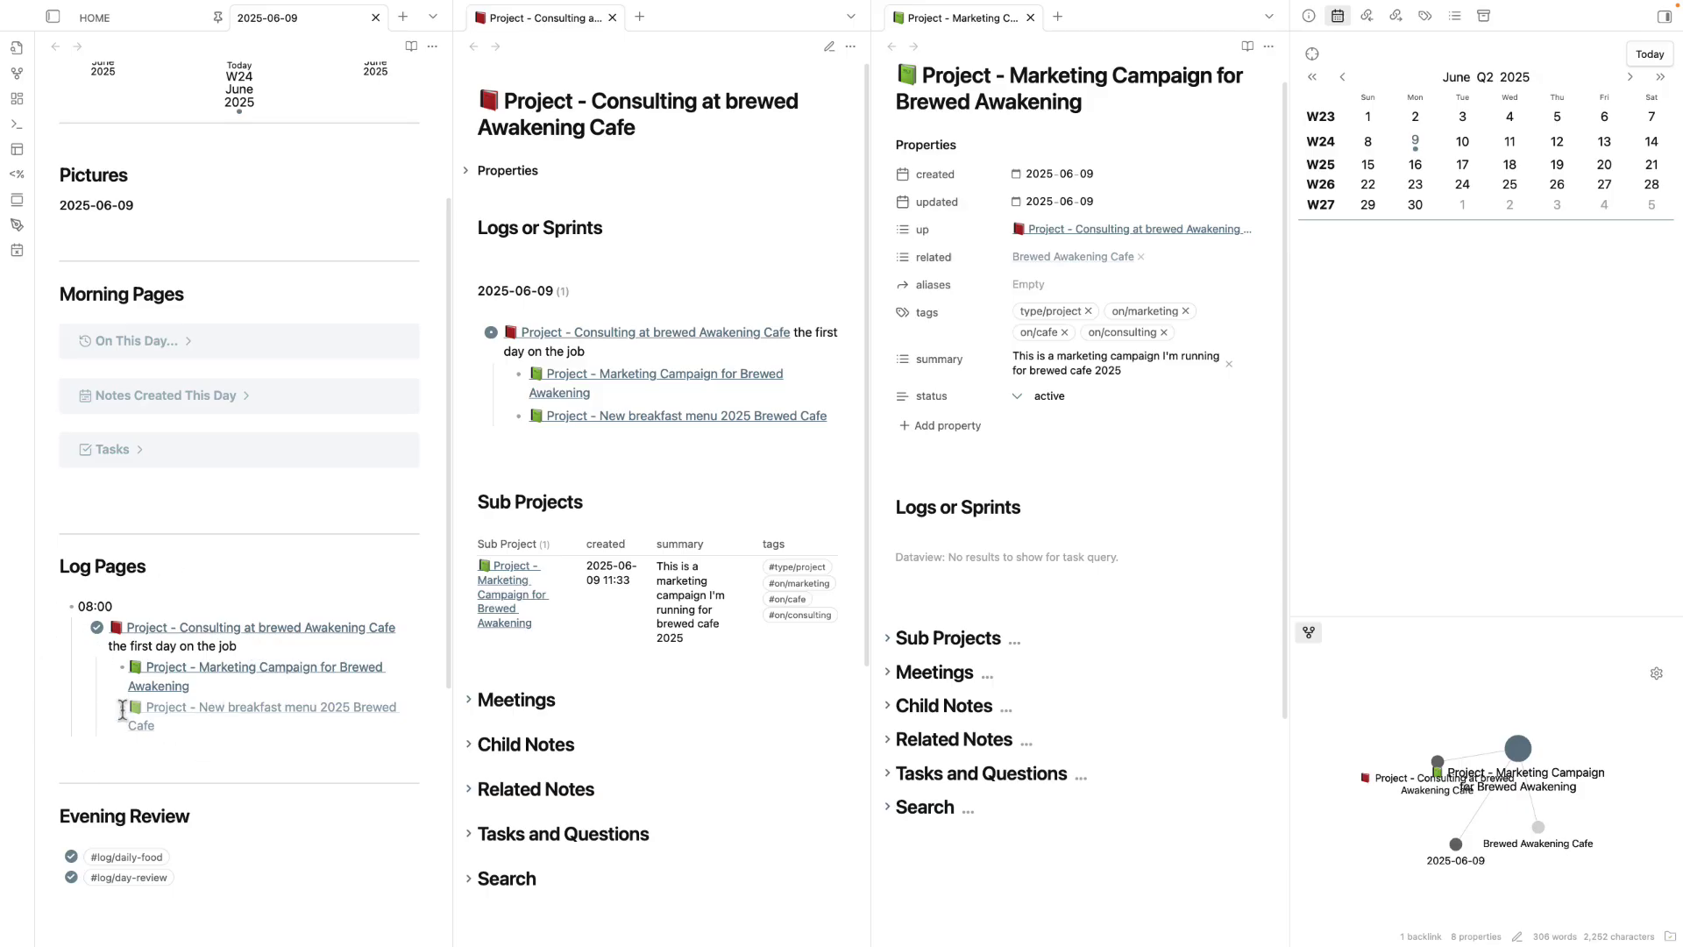
pyautogui.click(285, 646)
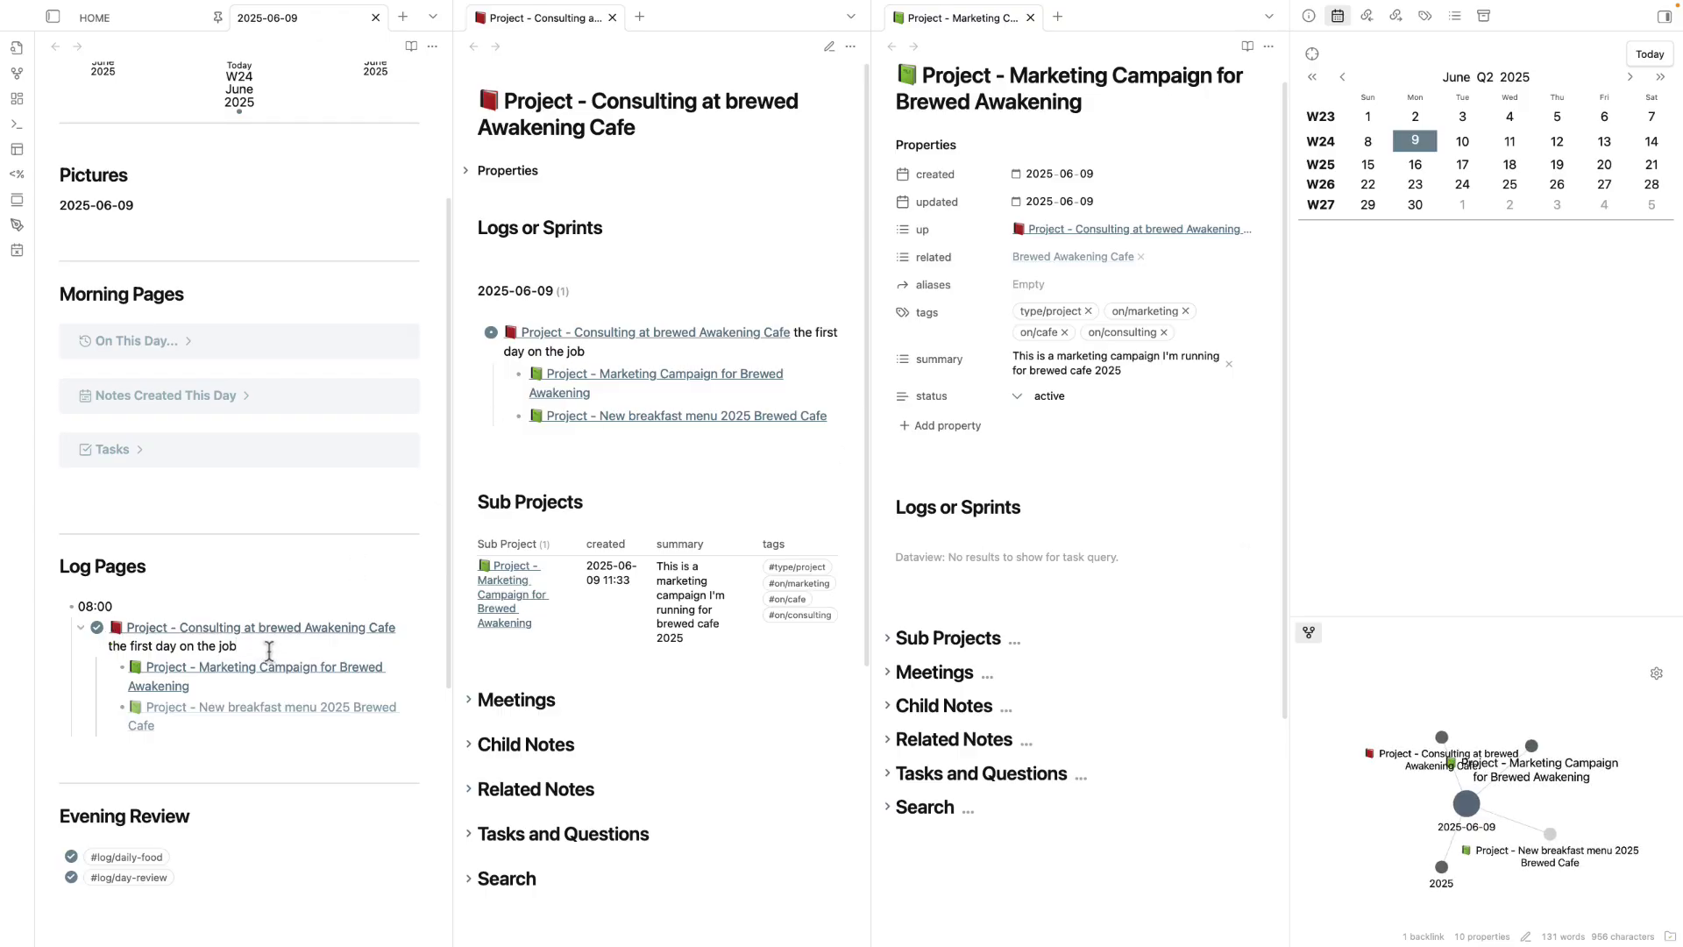
pyautogui.moveTo(108, 646); pyautogui.dragTo(59, 669)
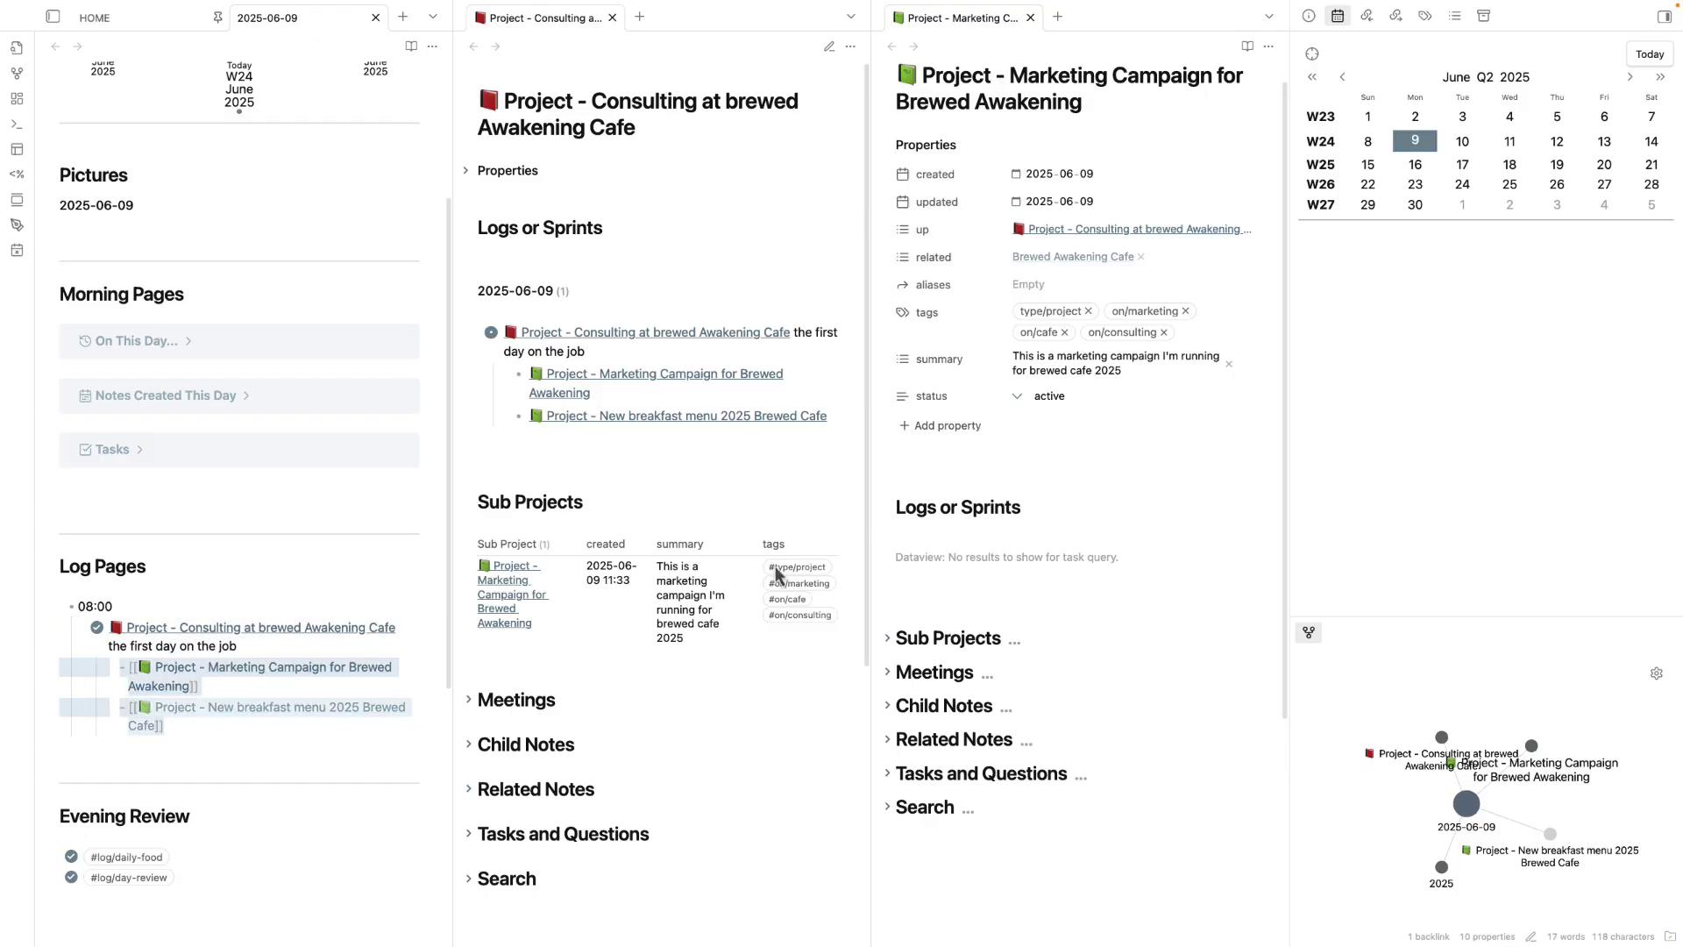
pyautogui.click(271, 649)
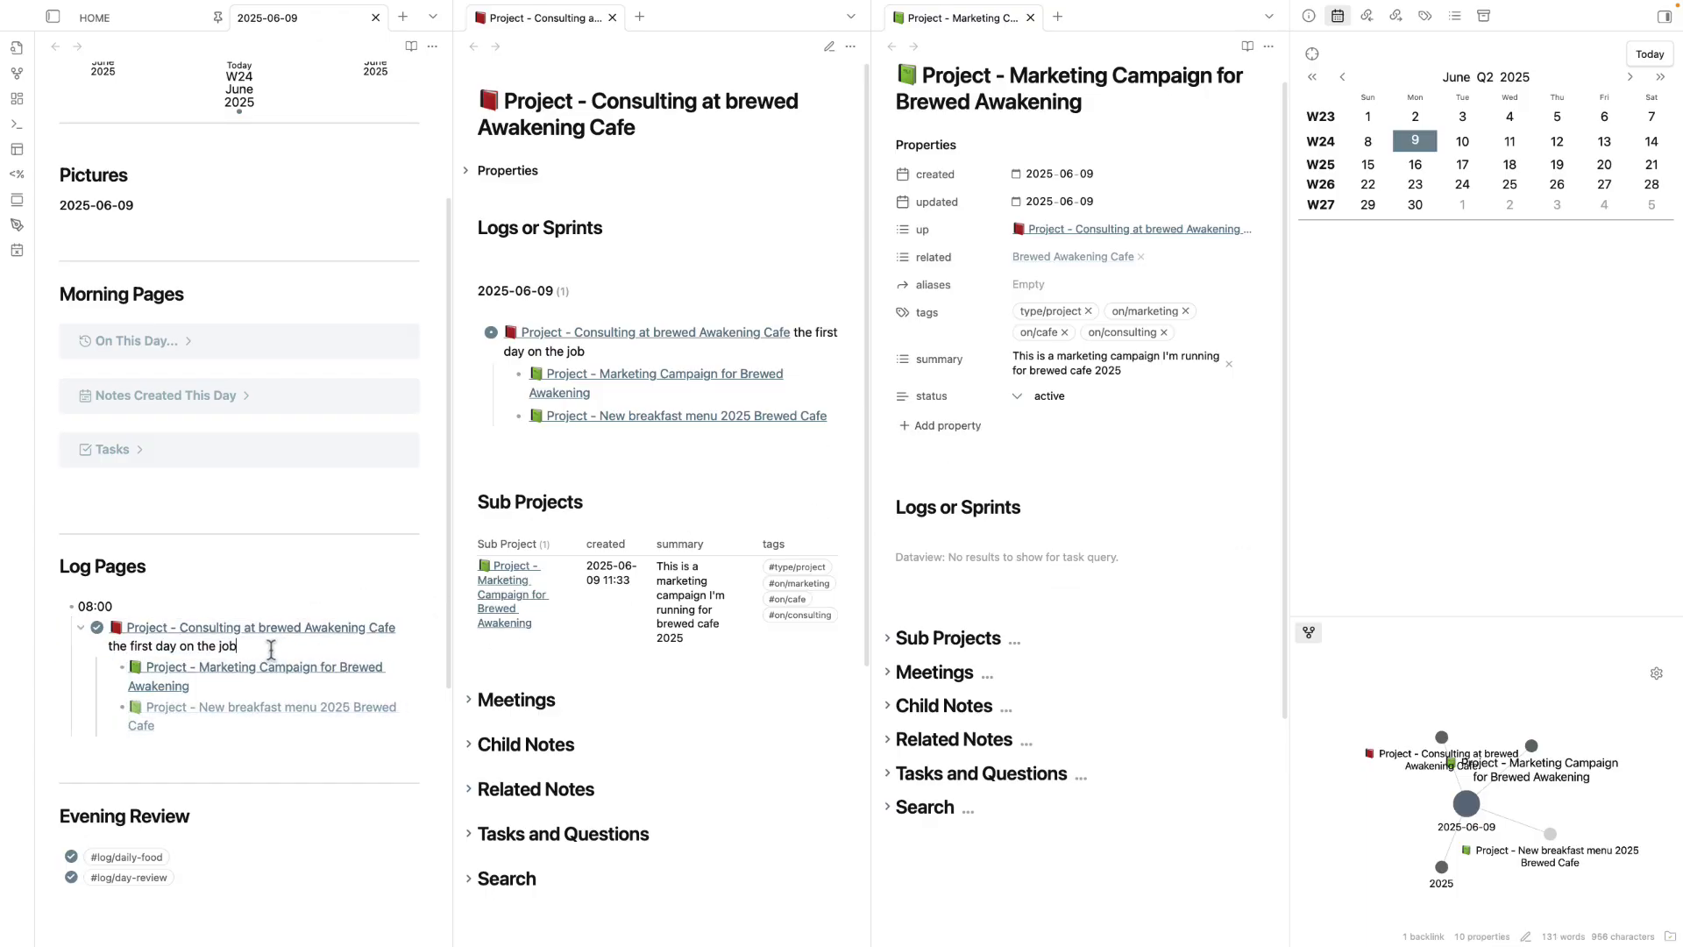
pyautogui.moveTo(270, 755); pyautogui.dragTo(48, 620)
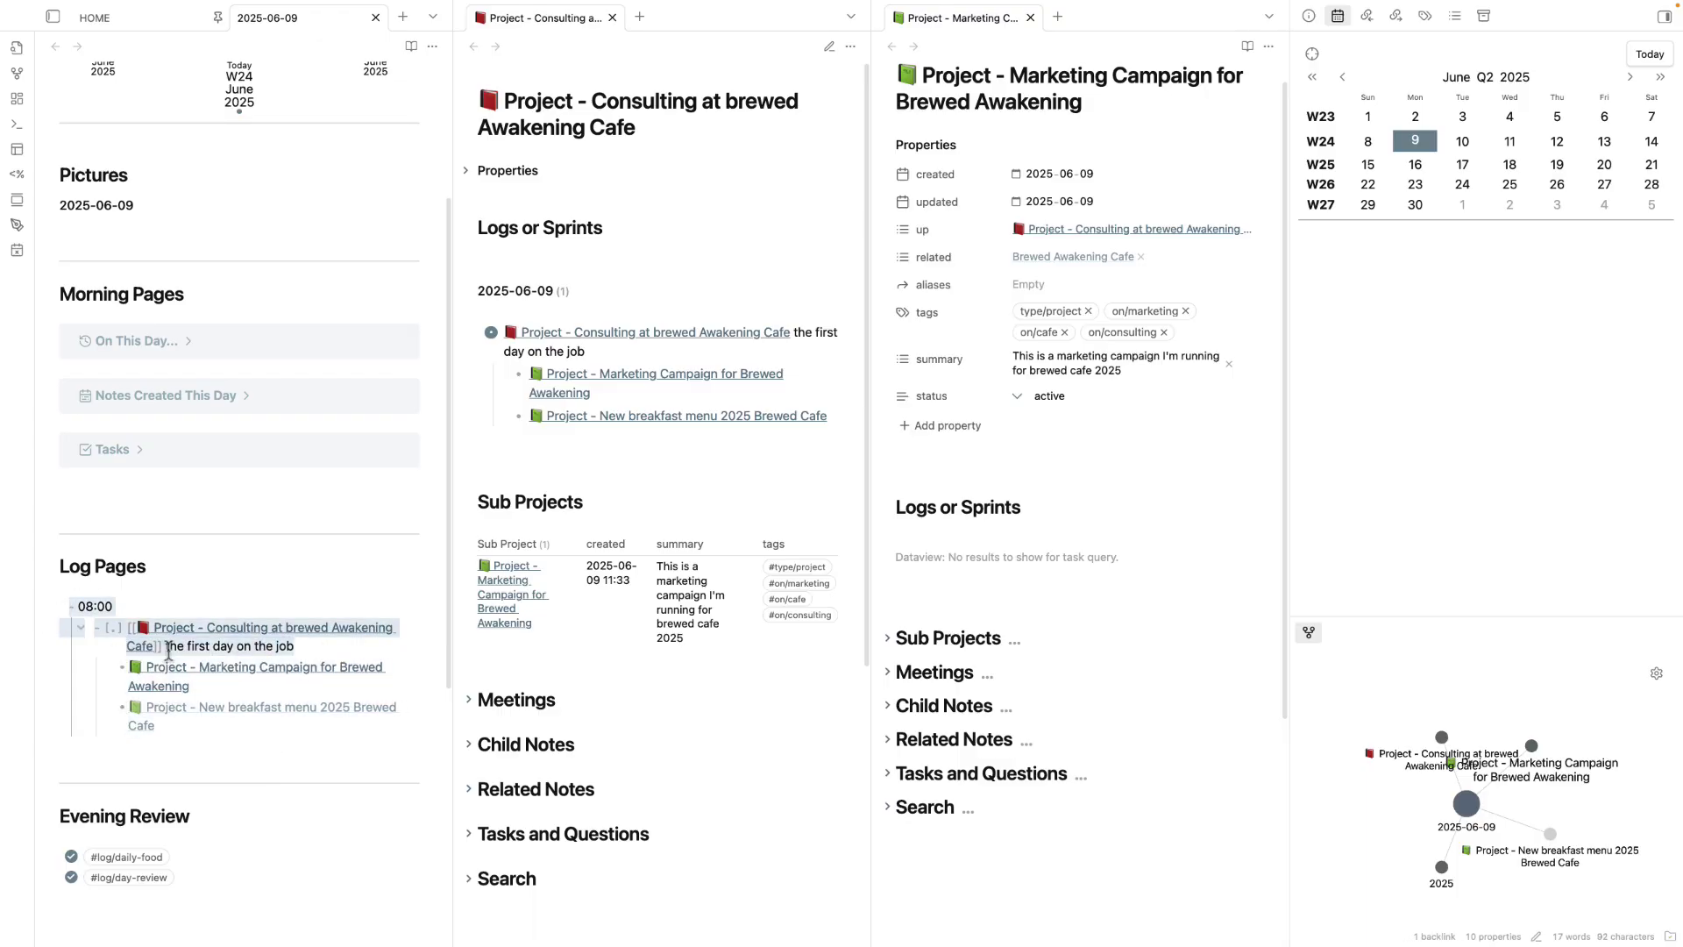
# - Merge the marketing campaign bullet into the daily note's first-day log line, inserting ". Created the following sub projects" before its link
pyautogui.click(230, 690)
pyautogui.click(136, 673)
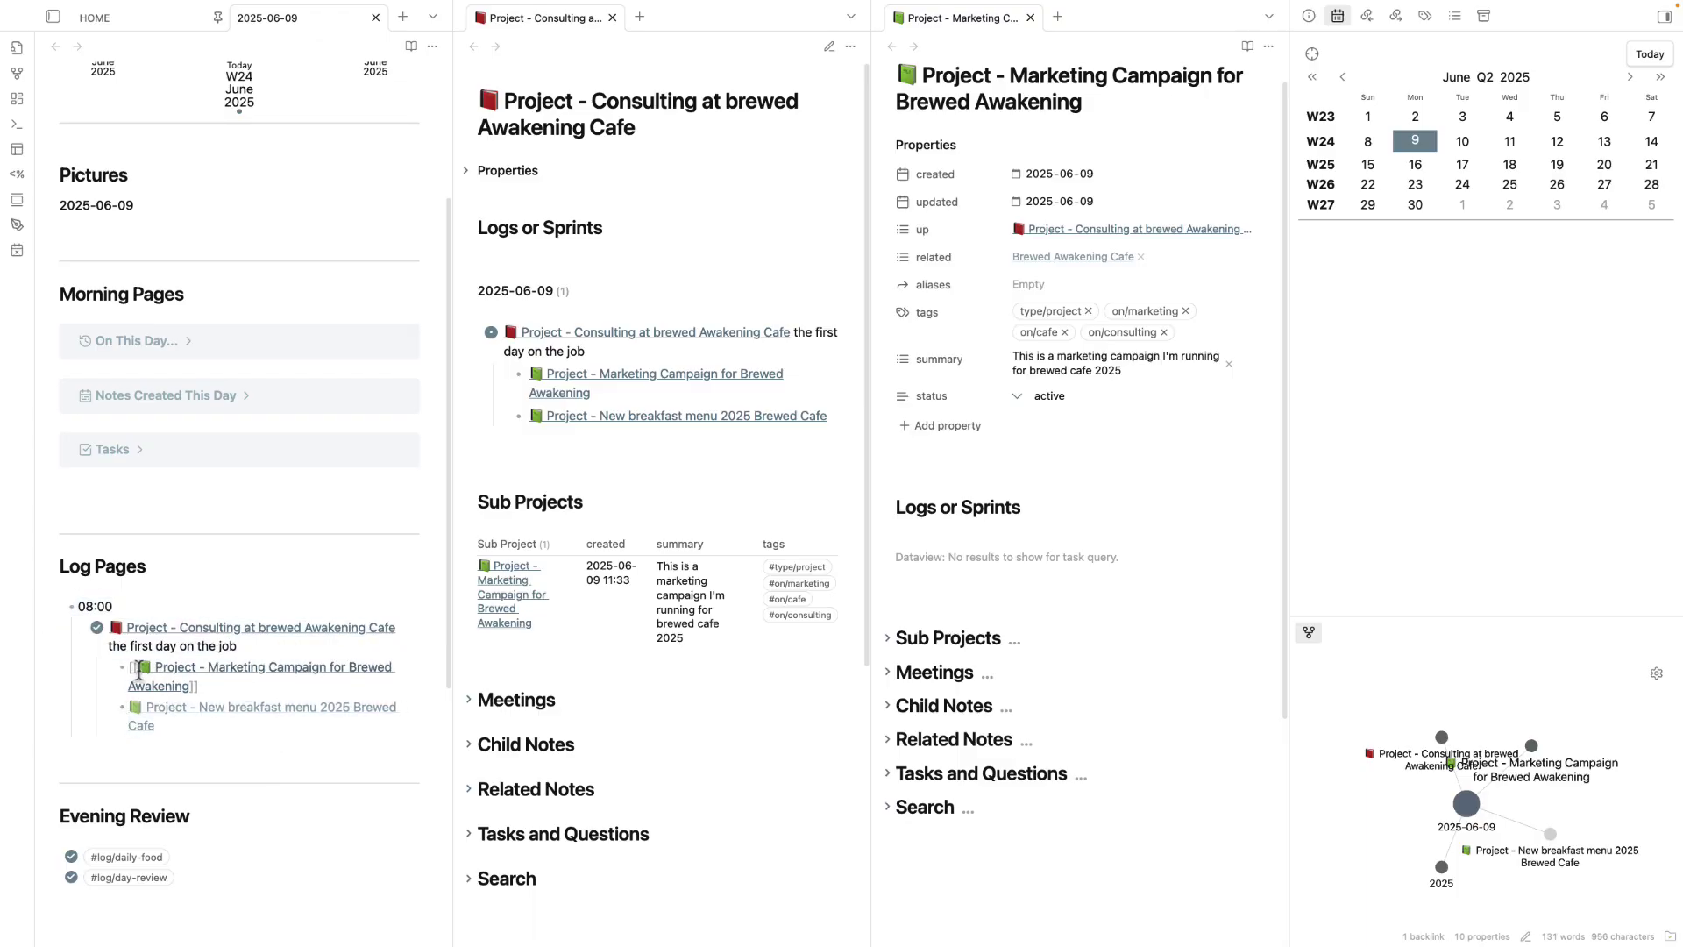
pyautogui.press('BackSpace')
pyautogui.press('BackSpace')
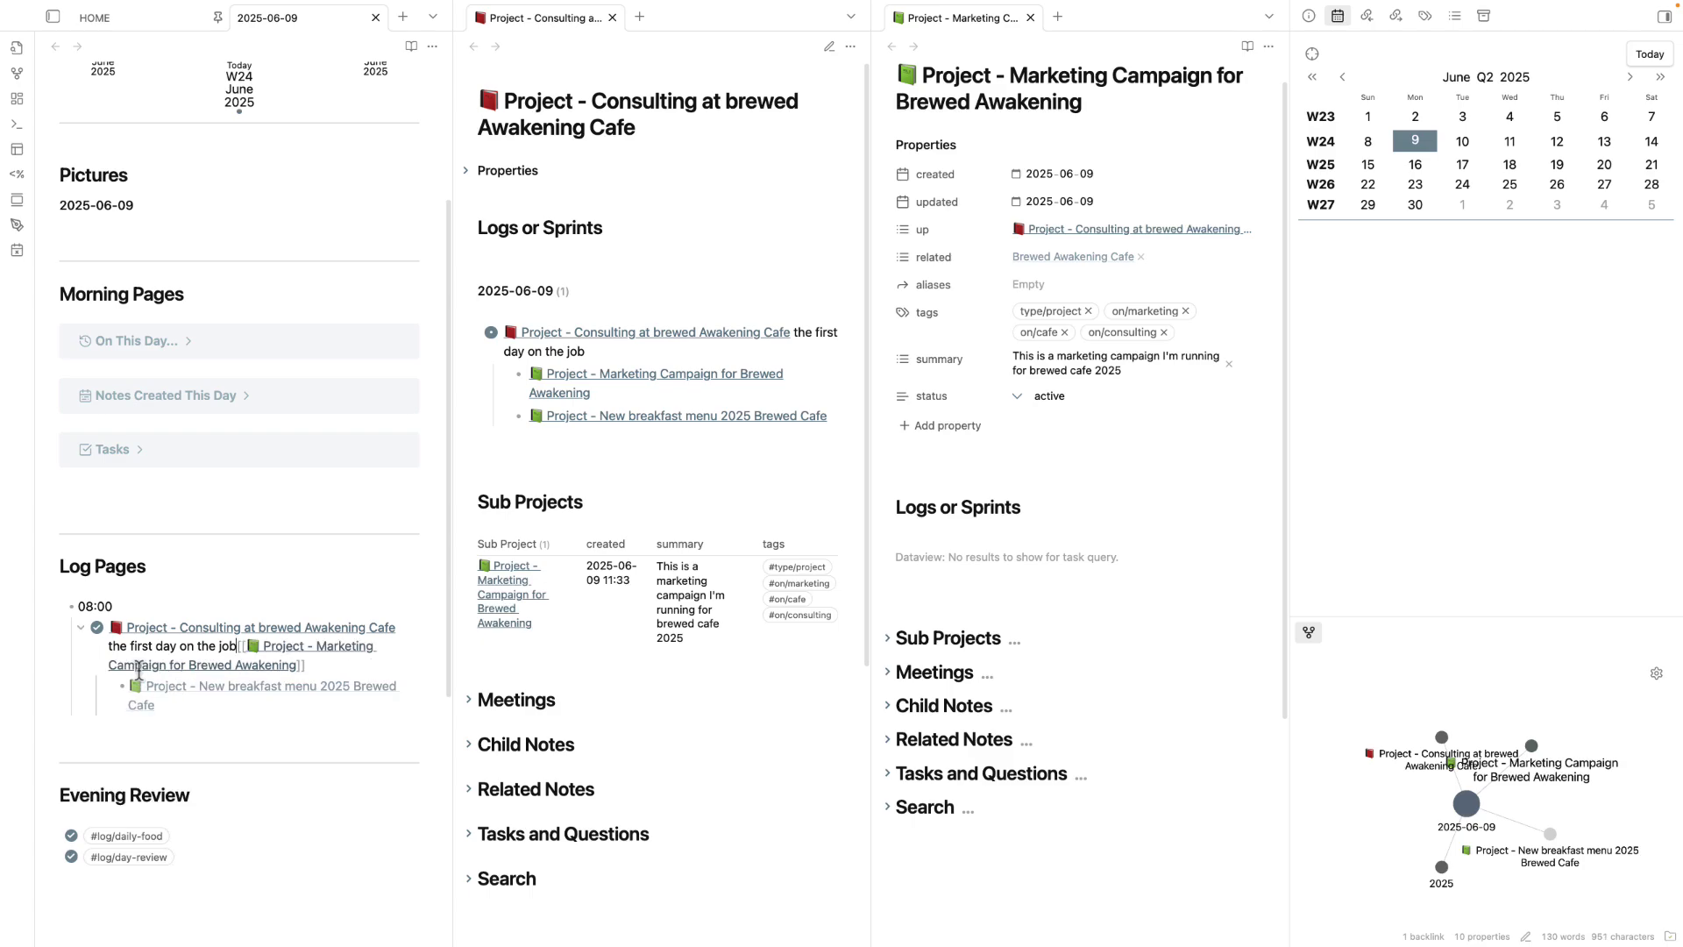
pyautogui.write('. Created the')
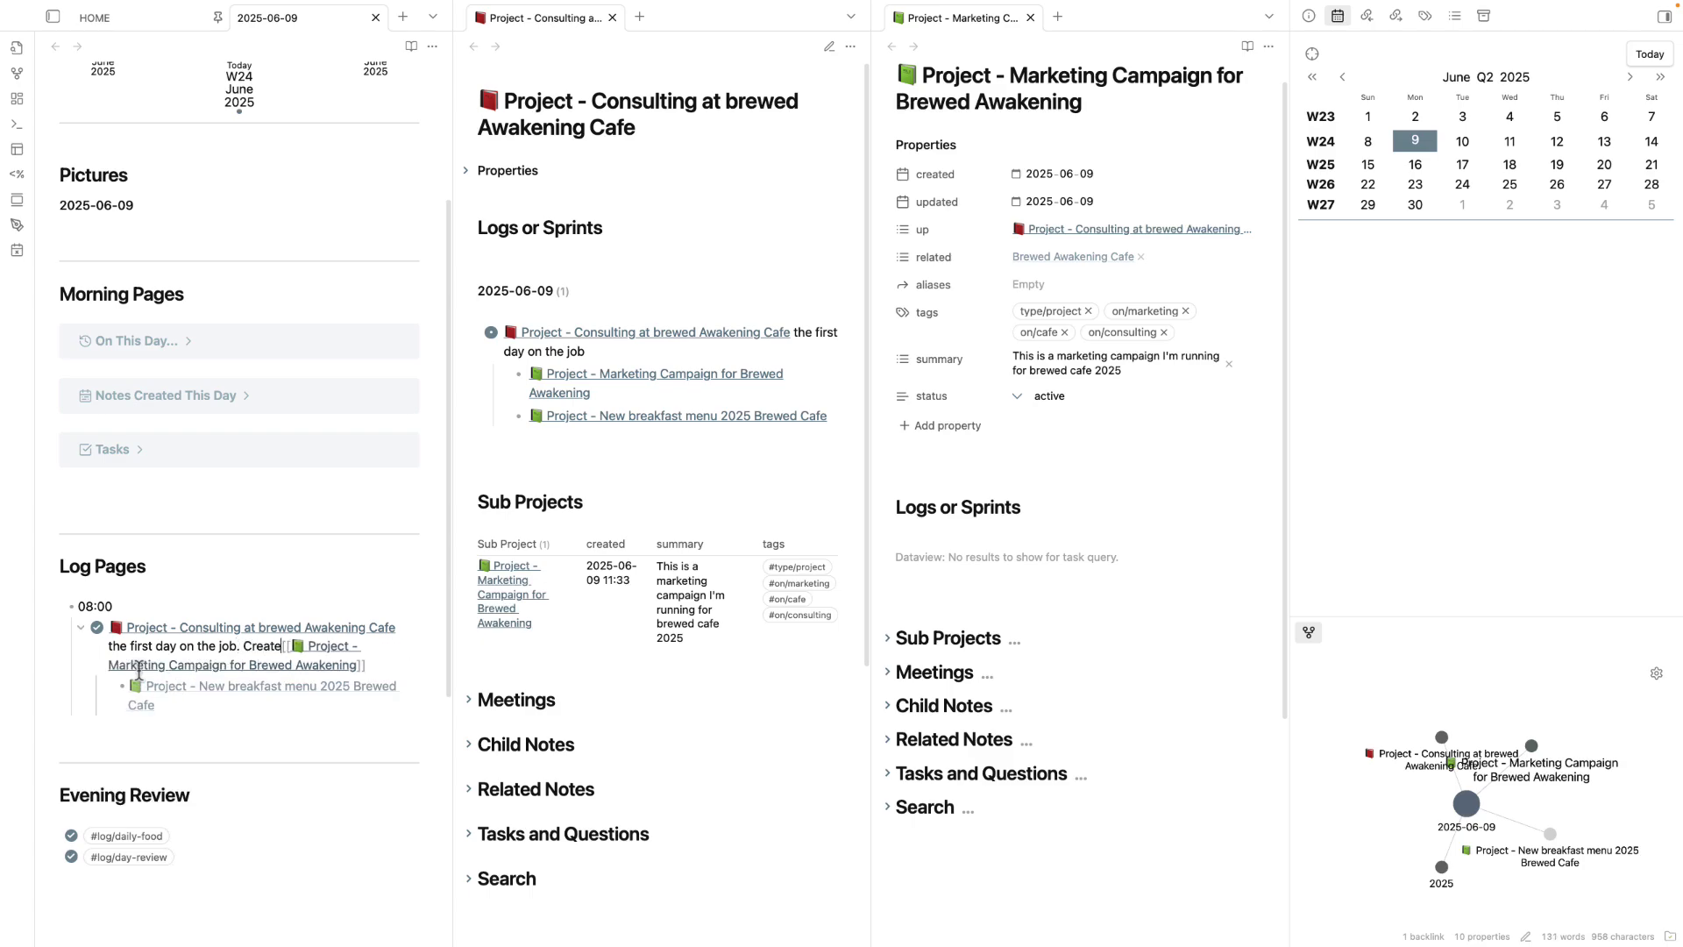
pyautogui.write(' following sub projects')
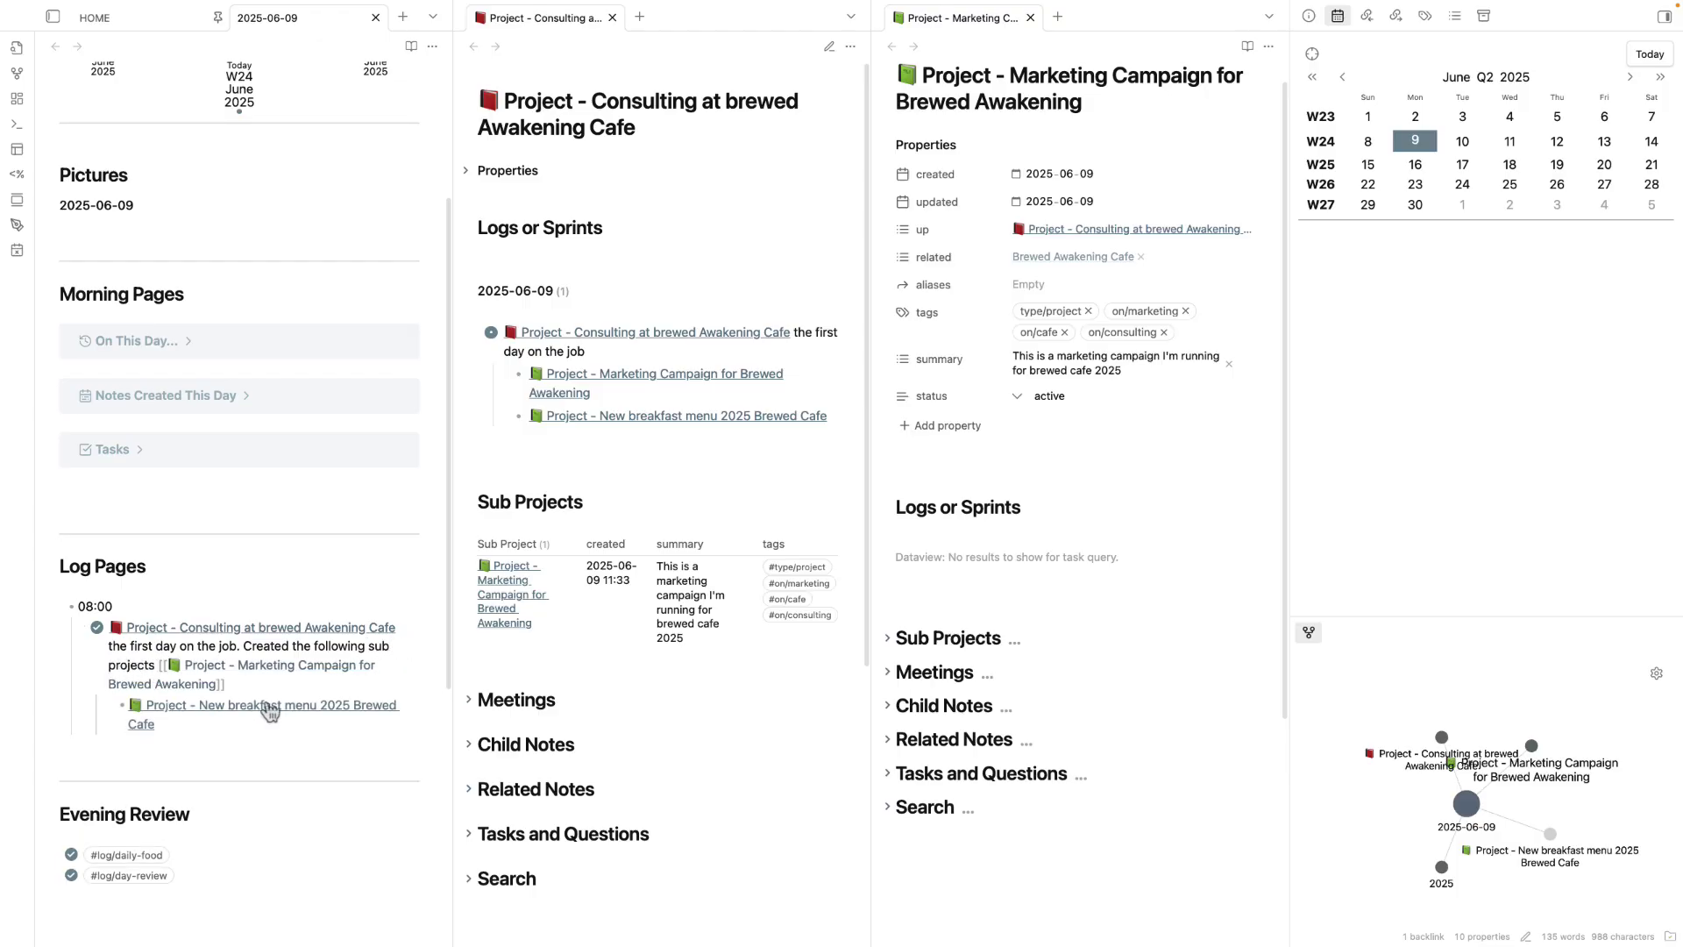
# - Merge the new breakfast menu bullet into the same log line, joining its link to the marketing campaign link with "and"
pyautogui.moveTo(131, 710); pyautogui.dragTo(4, 709)
pyautogui.press('BackSpace')
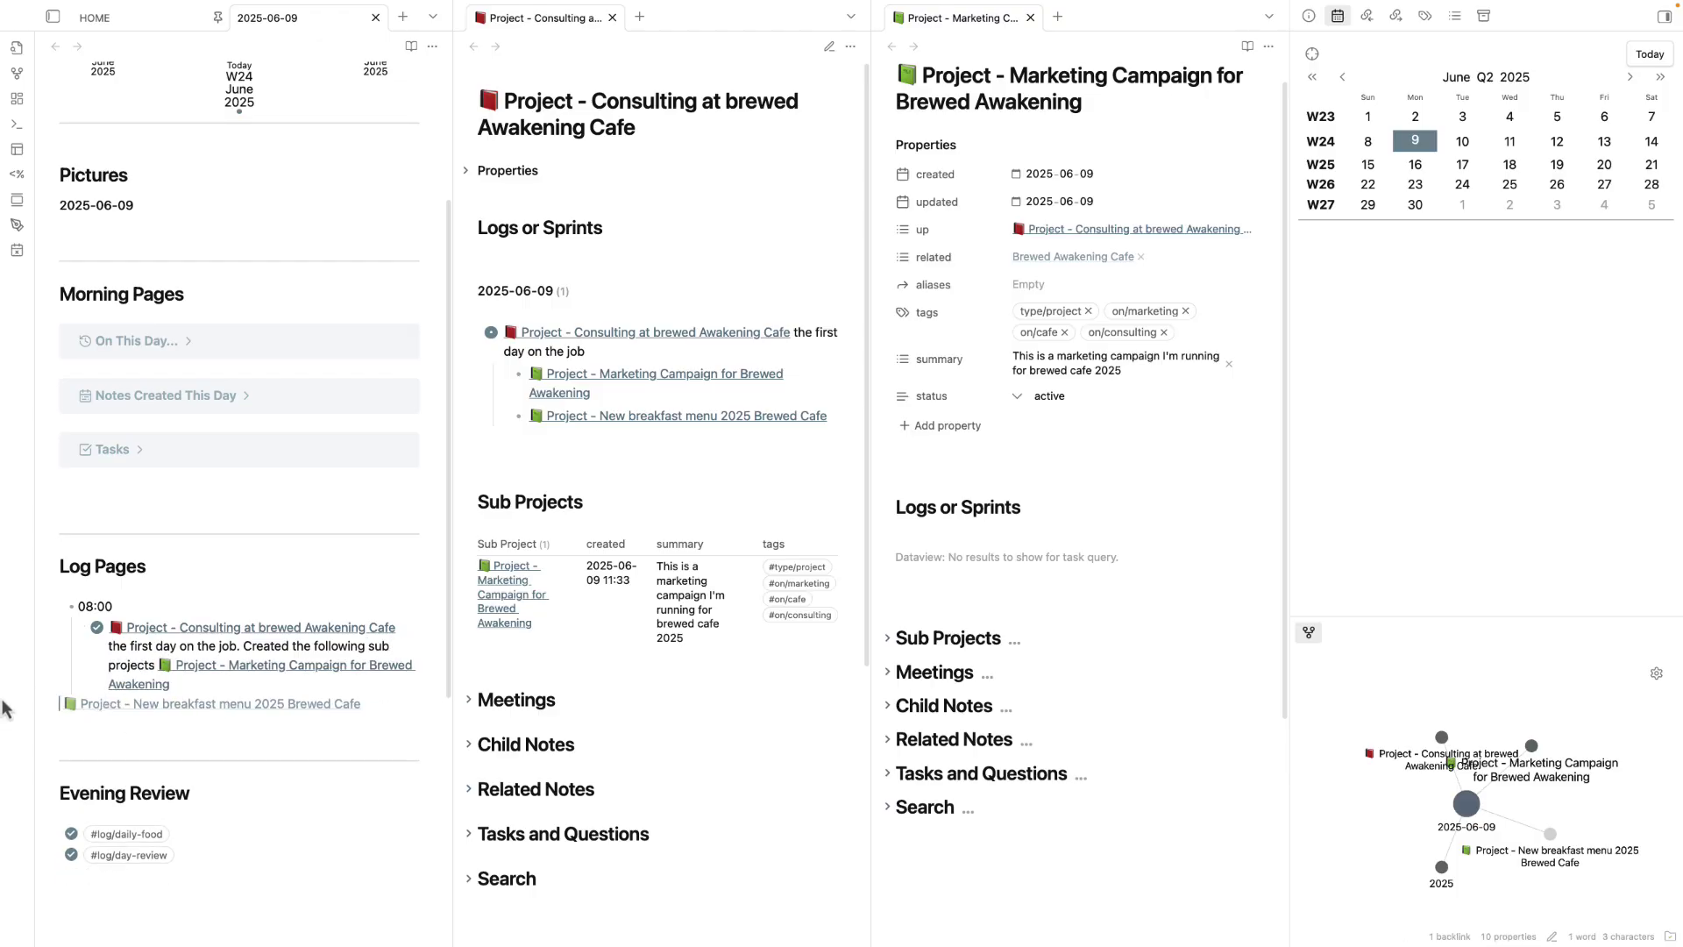
pyautogui.write('and')
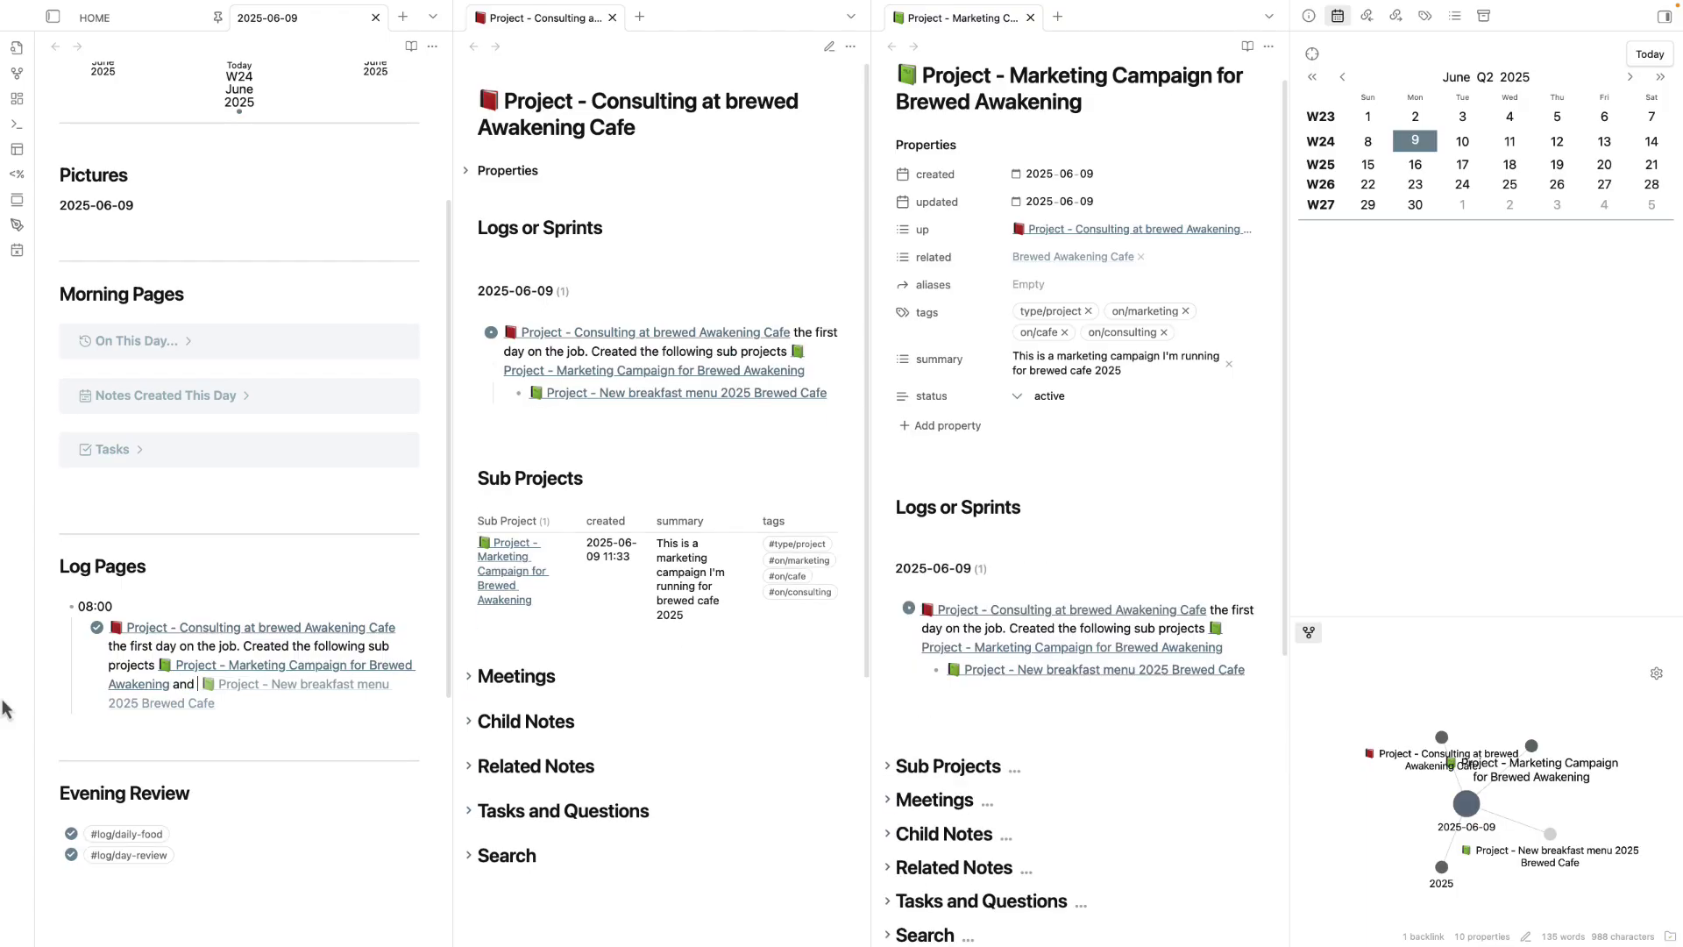
pyautogui.press('BackSpace')
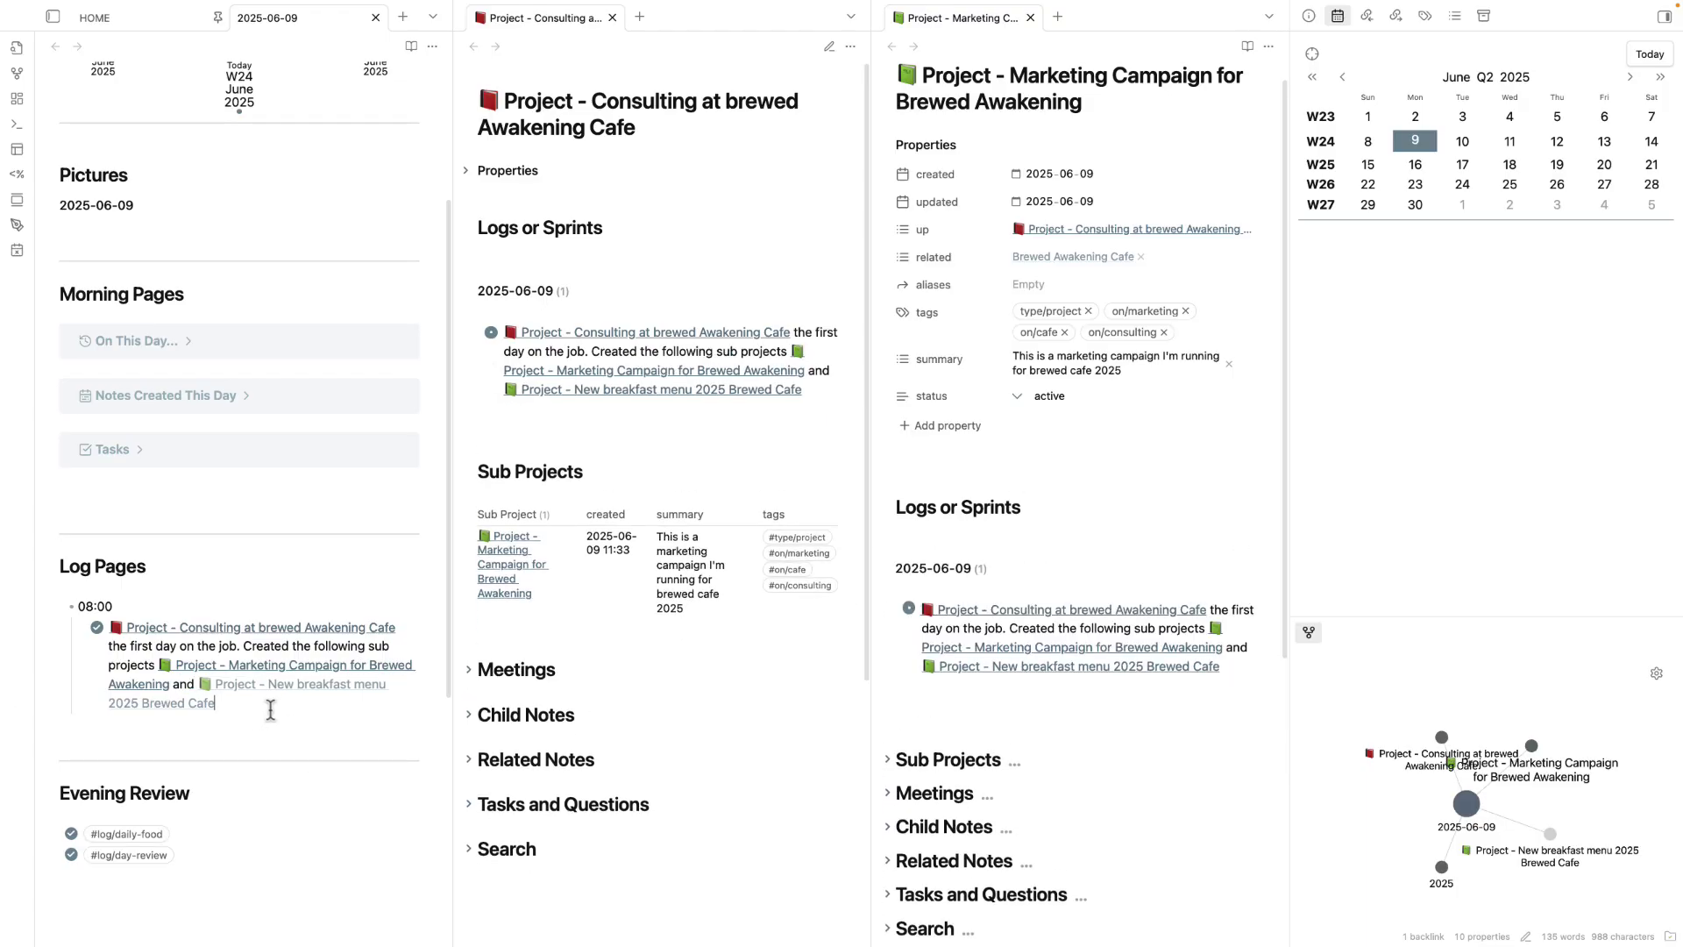
pyautogui.click(391, 701)
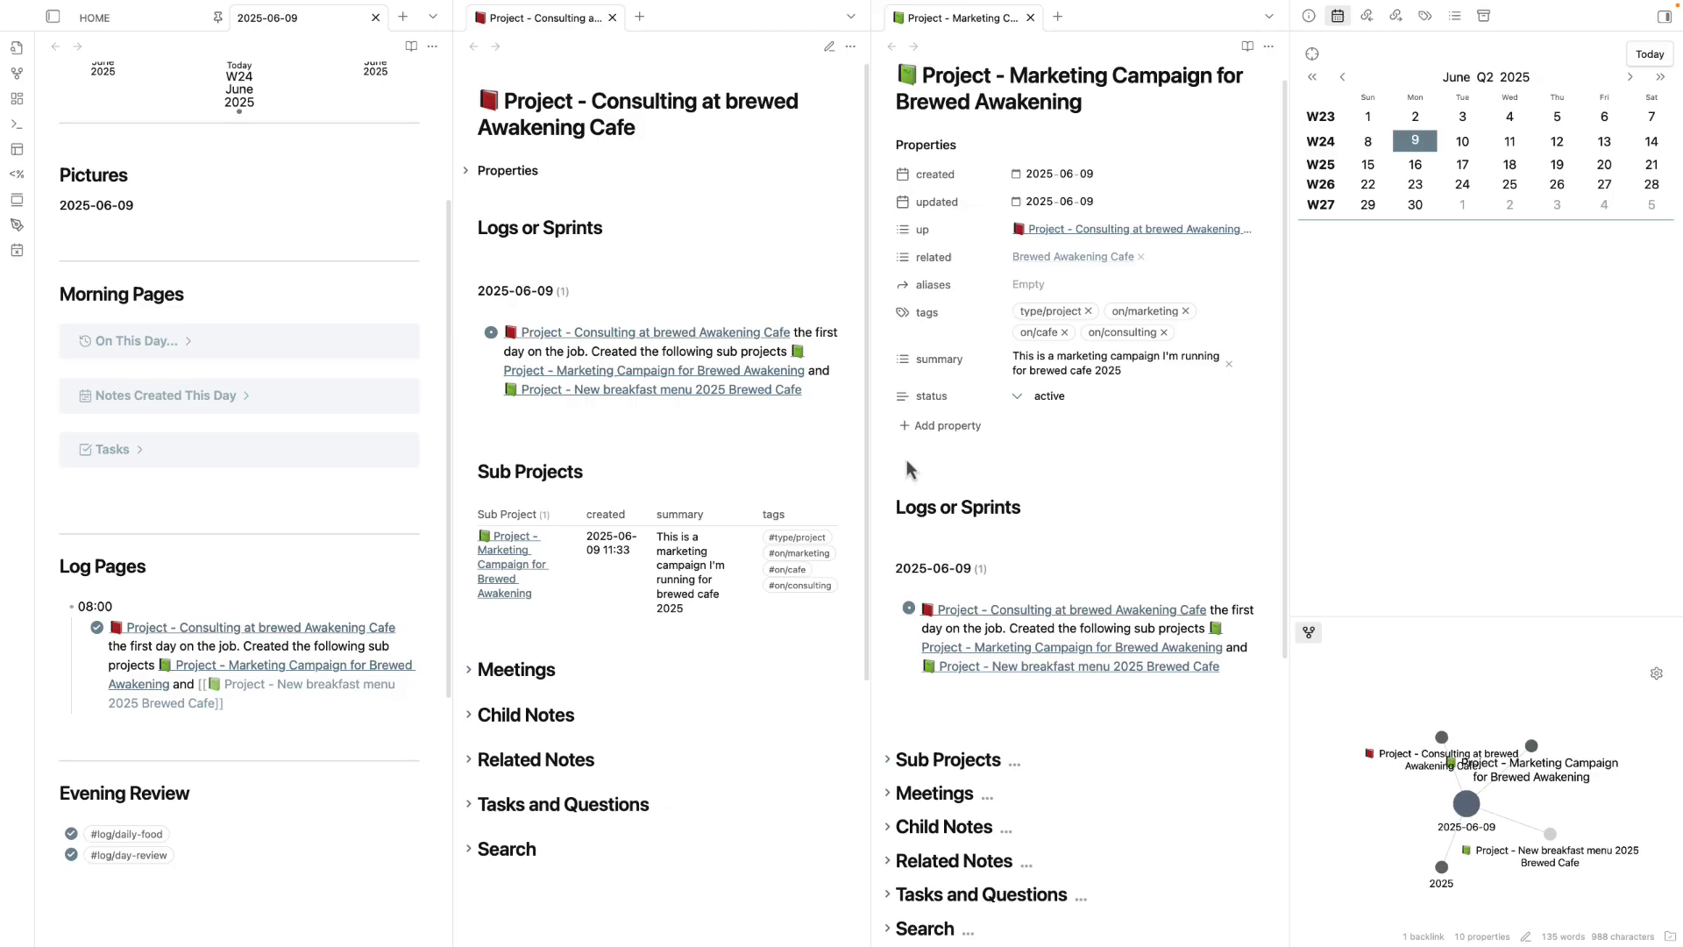
# - Examine the marketing campaign note's collapsed sections from Sub Projects through Search, expanding and collapsing each one in turn
pyautogui.scroll(-3, 1052, 482)
pyautogui.click(887, 515)
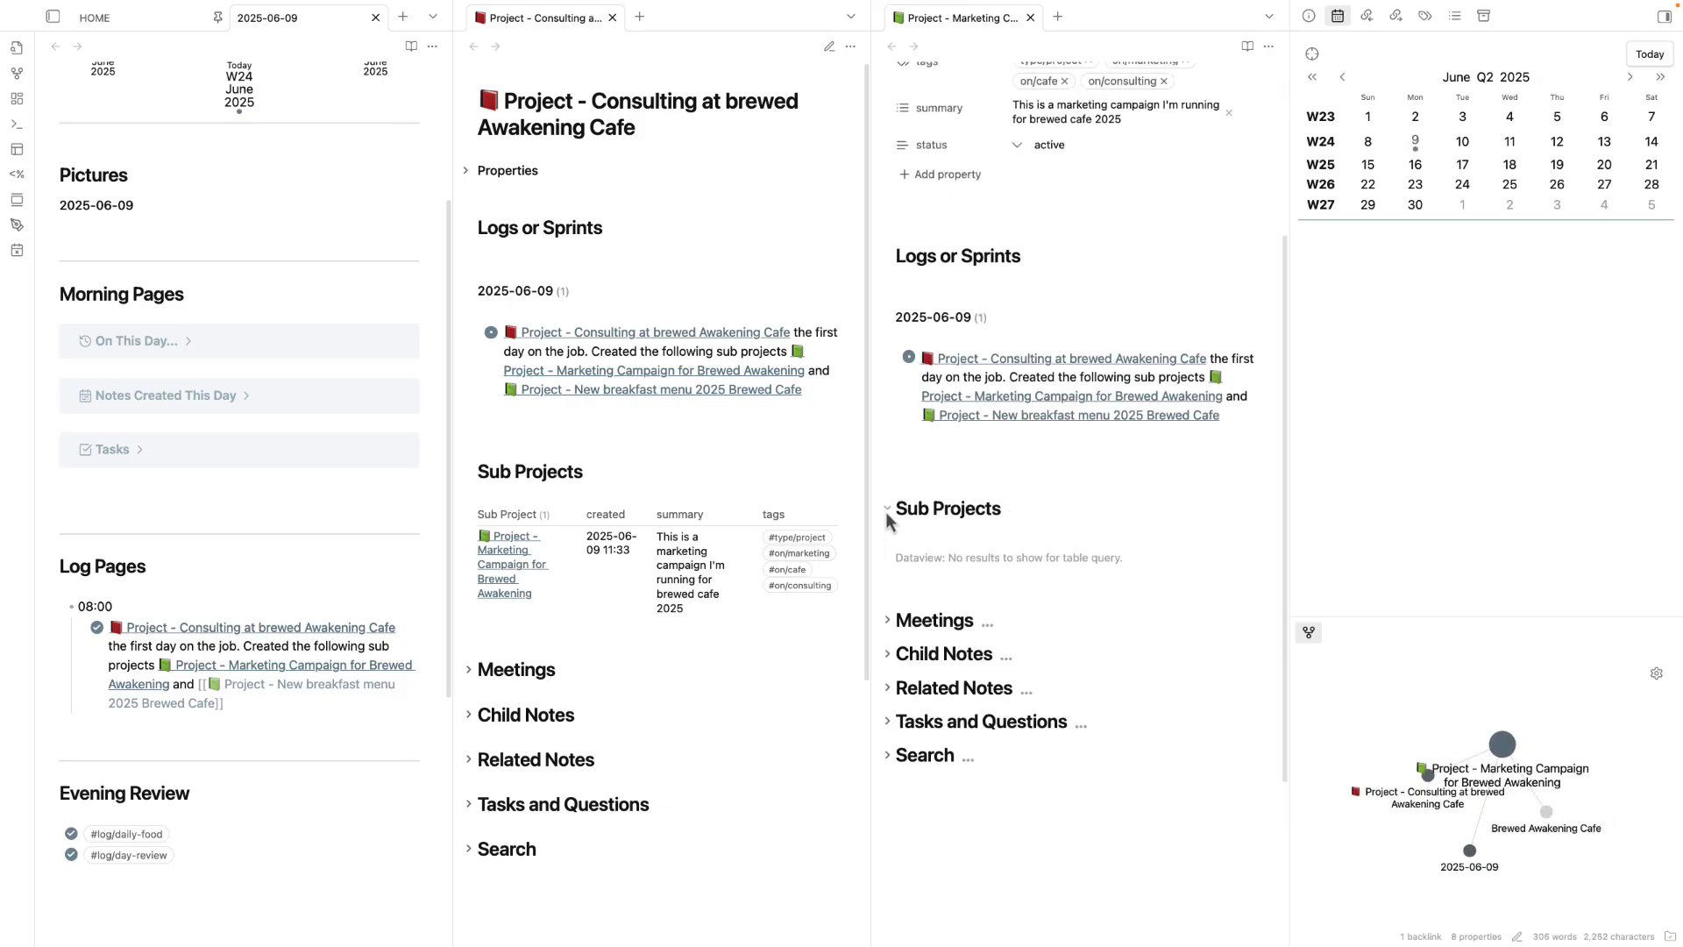
pyautogui.click(887, 516)
pyautogui.click(888, 543)
pyautogui.click(889, 544)
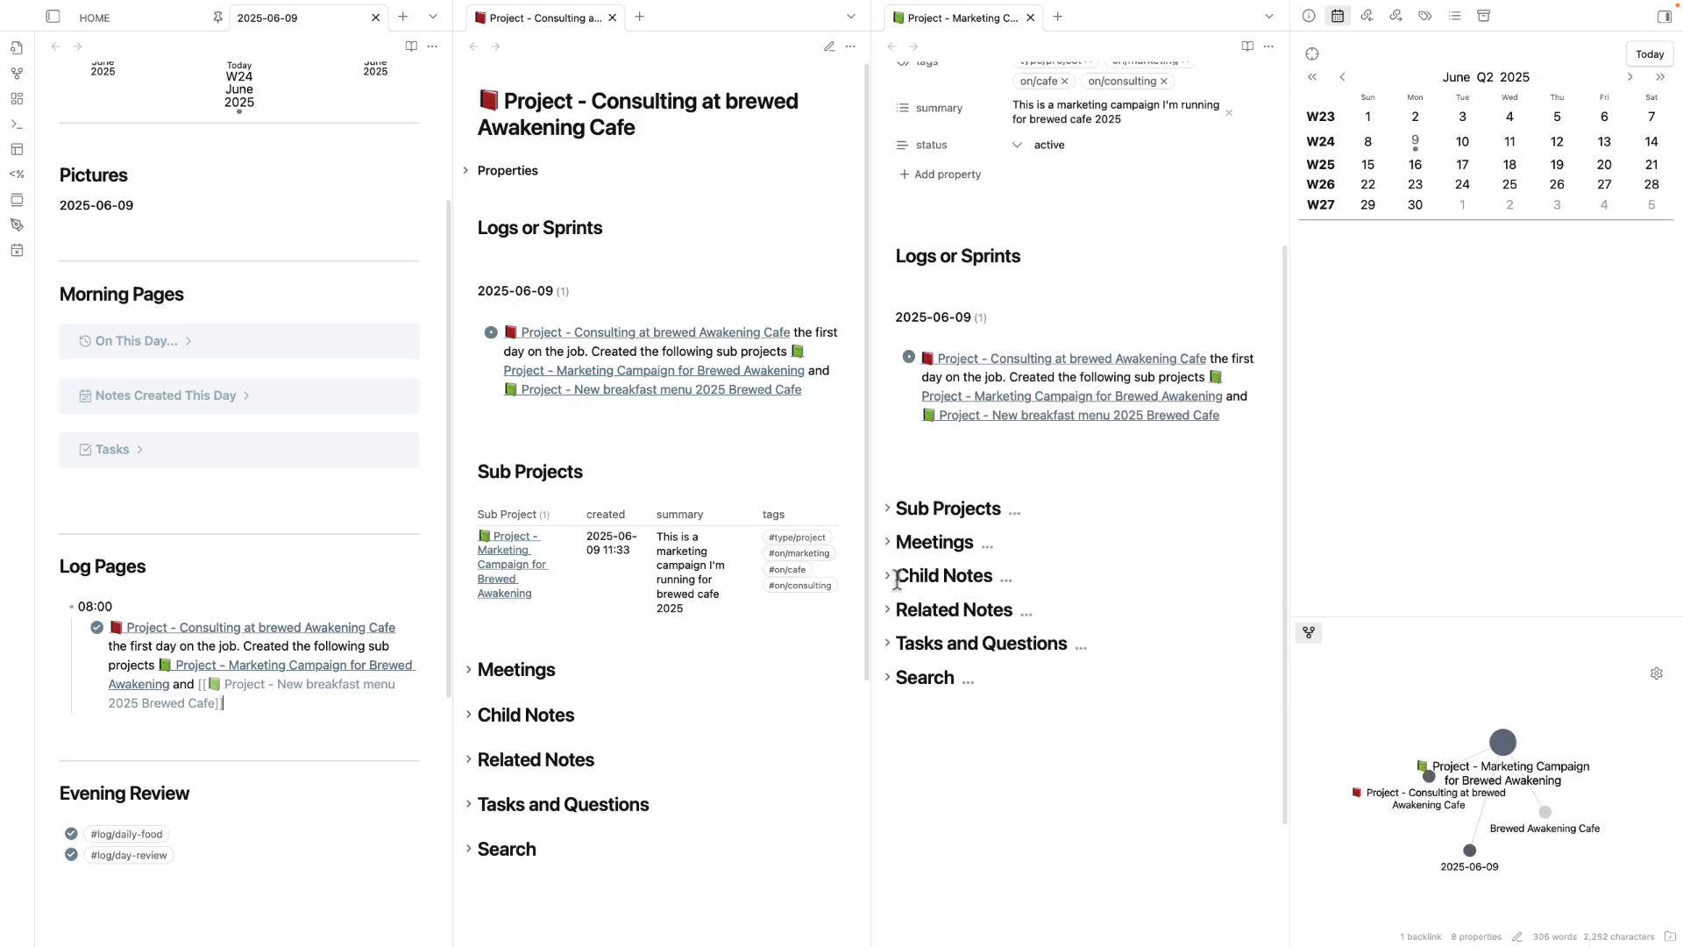
pyautogui.click(888, 576)
pyautogui.click(888, 576)
pyautogui.click(892, 612)
pyautogui.click(892, 612)
pyautogui.click(890, 644)
pyautogui.click(890, 645)
pyautogui.click(890, 683)
pyautogui.click(890, 683)
# - Create the new breakfast menu note from its link, move it beside the marketing campaign note's tab, and apply the Project Template
pyautogui.keyDown('alt'); pyautogui.keyDown('super'); pyautogui.click(768, 396); pyautogui.keyUp('super'); pyautogui.keyUp('alt')
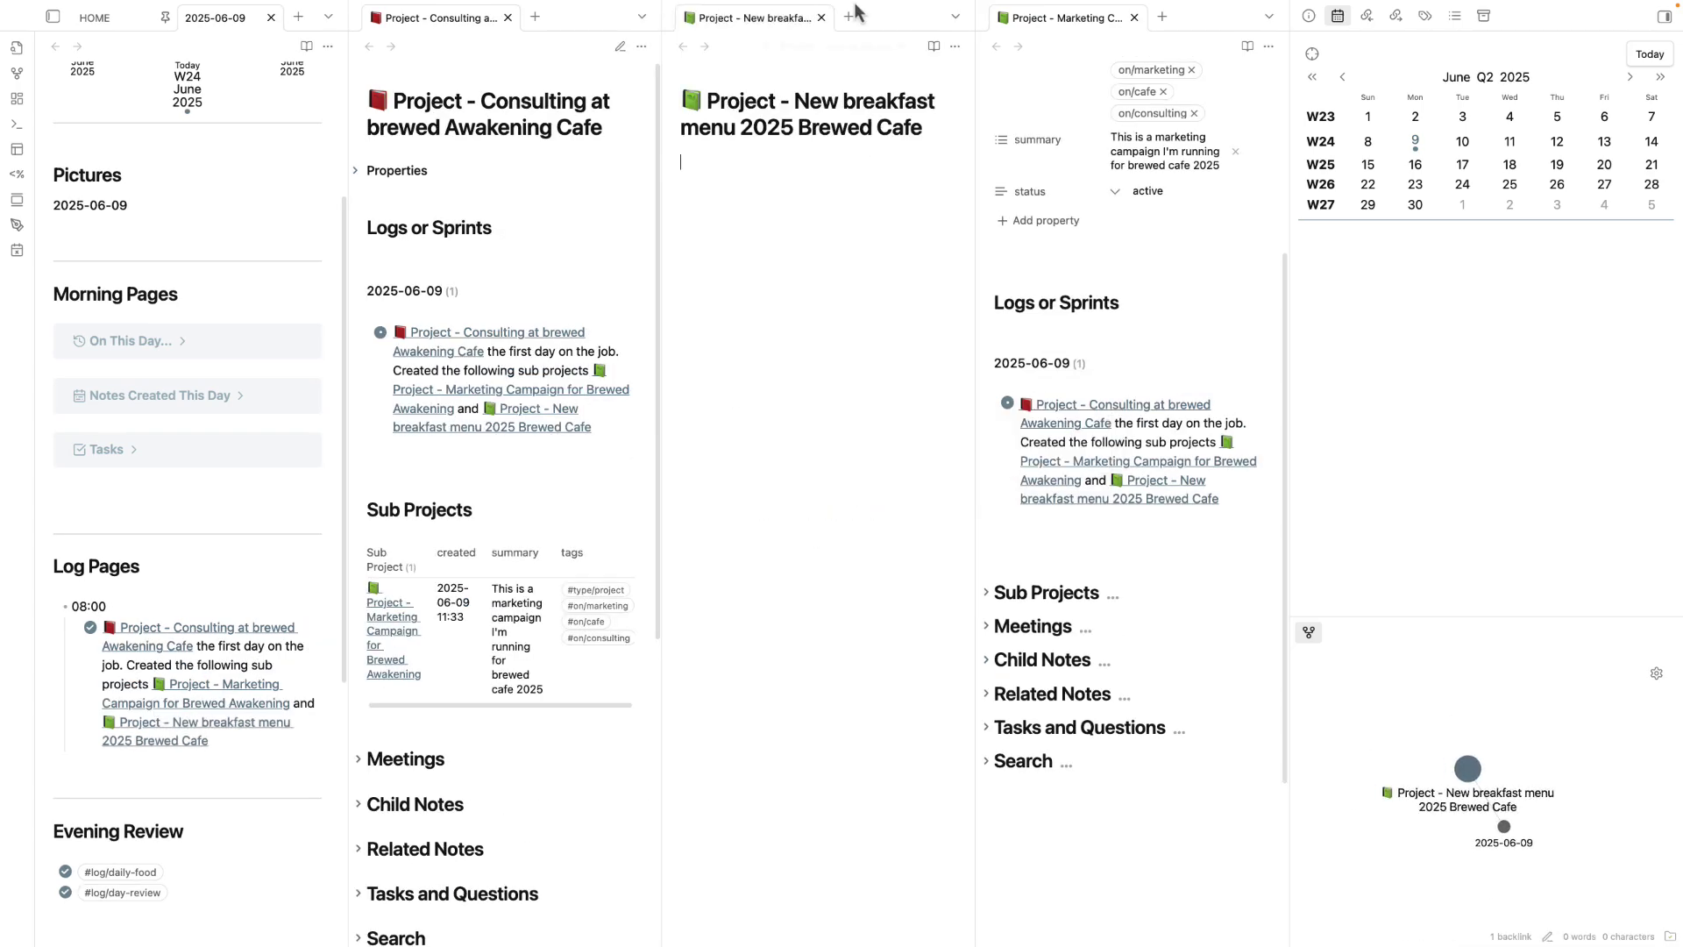
pyautogui.moveTo(736, 19); pyautogui.dragTo(1162, 25)
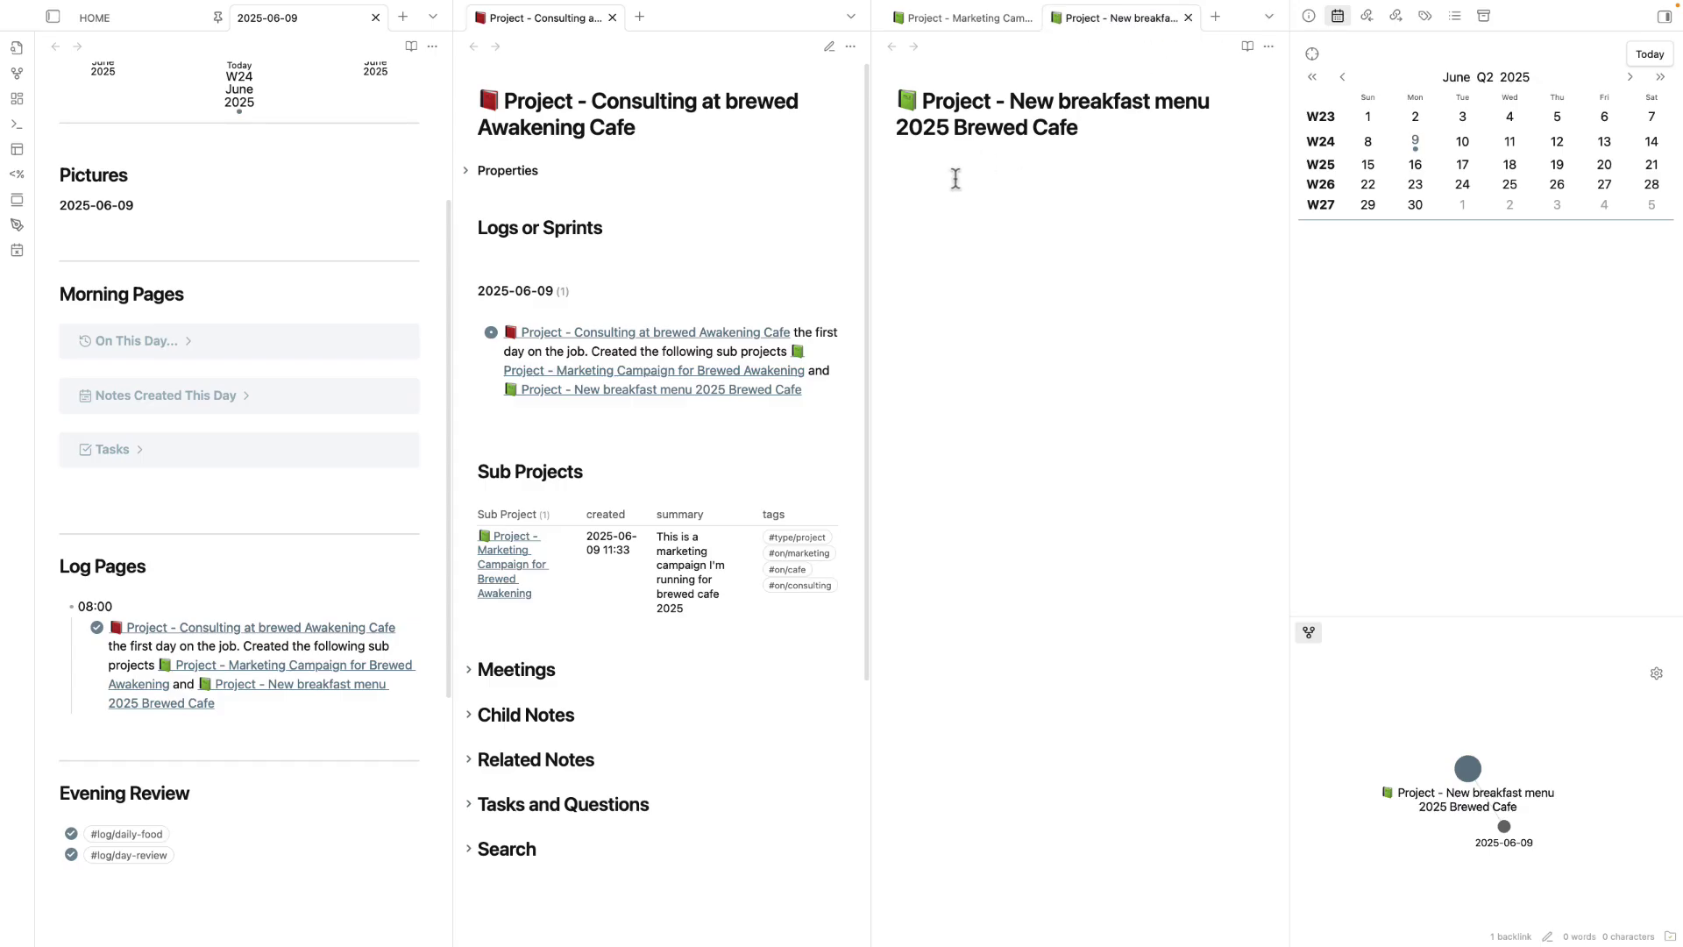
pyautogui.hotkey('alt', 'e')
pyautogui.write('proje')
pyautogui.press('Return')
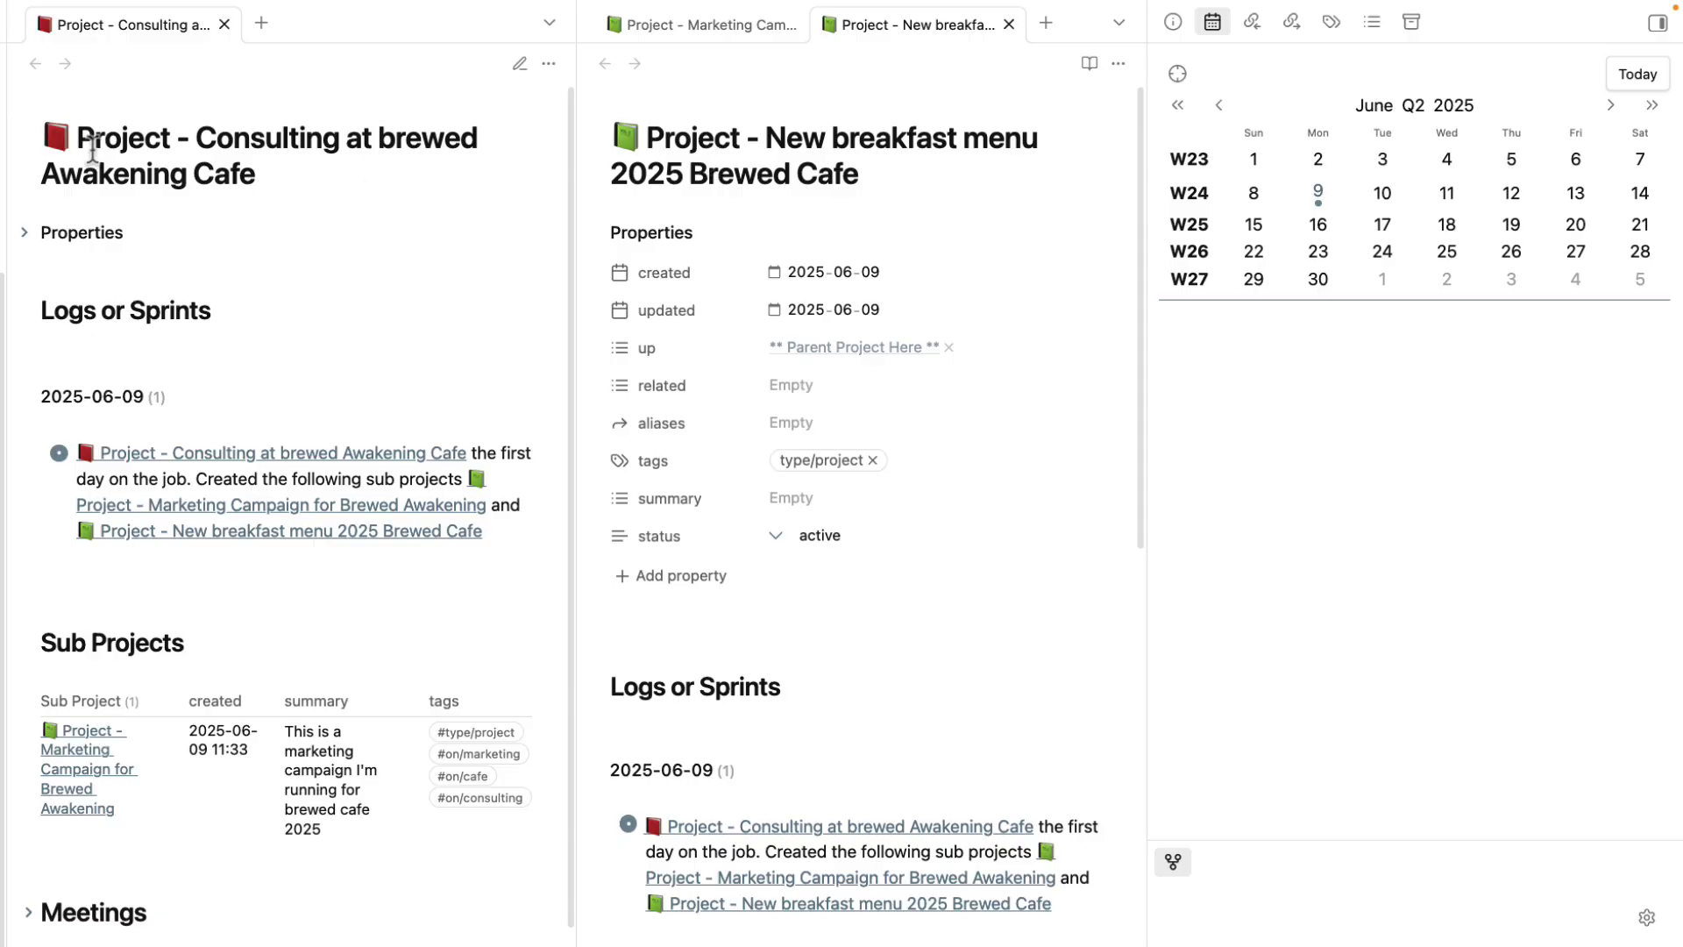
# - Replace the breakfast menu note's up placeholder with a link to "📕 Project - Consulting at brewed Awakening Cafe"
pyautogui.click(281, 138)
pyautogui.click(949, 347)
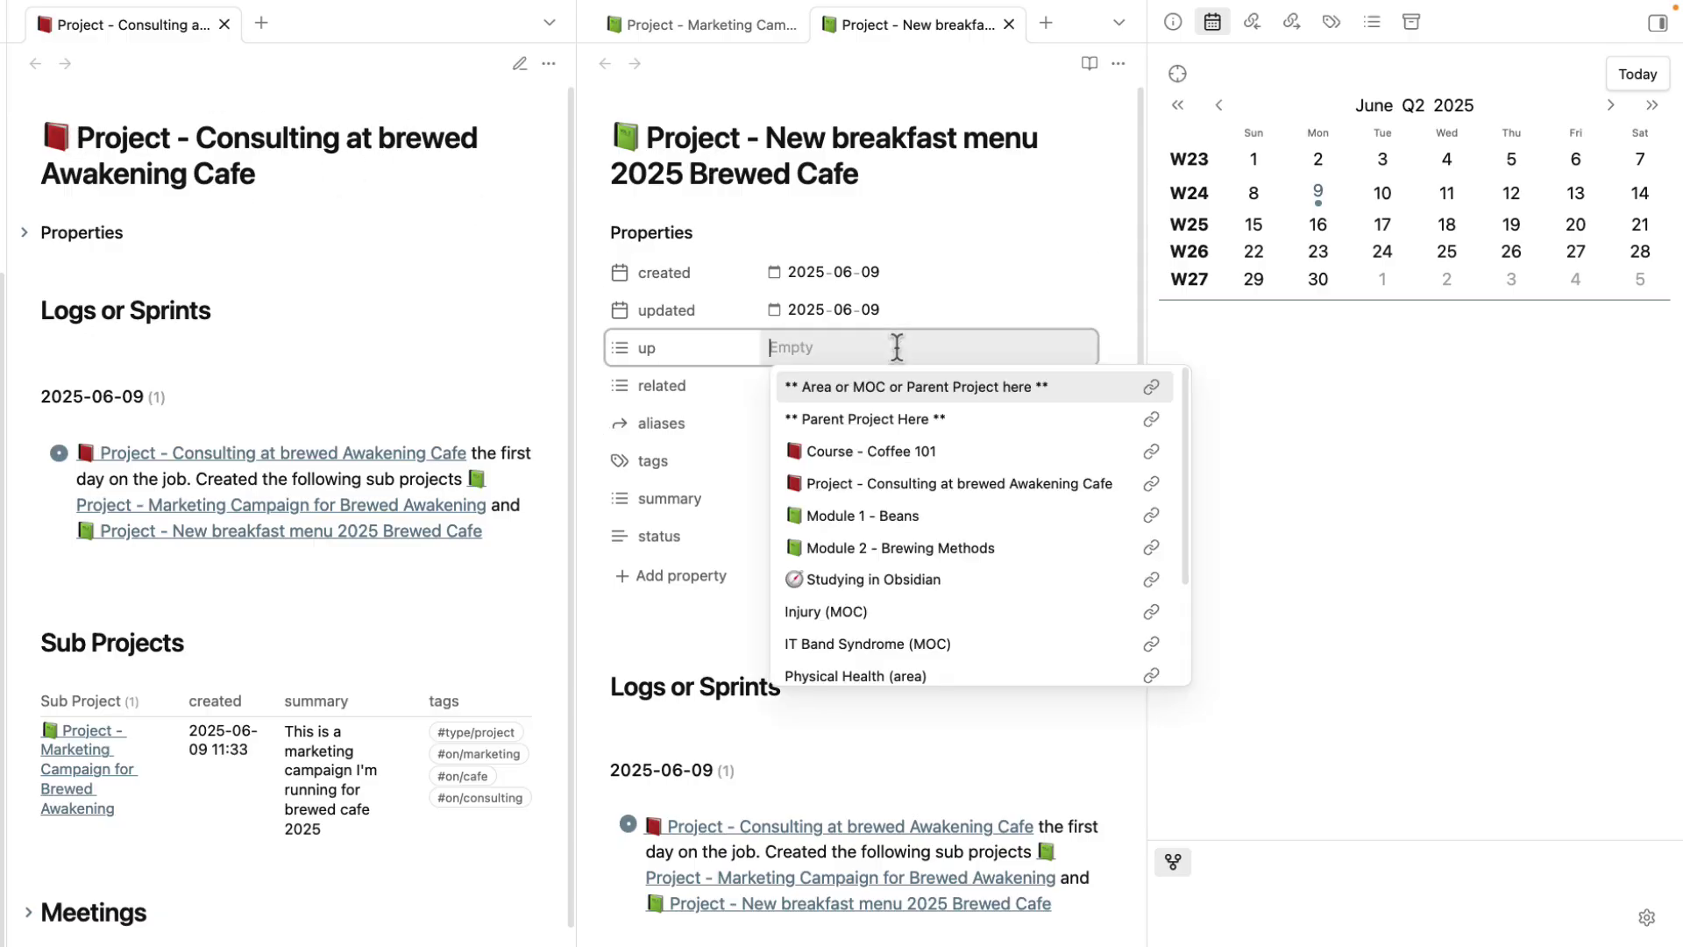
pyautogui.write('[[project')
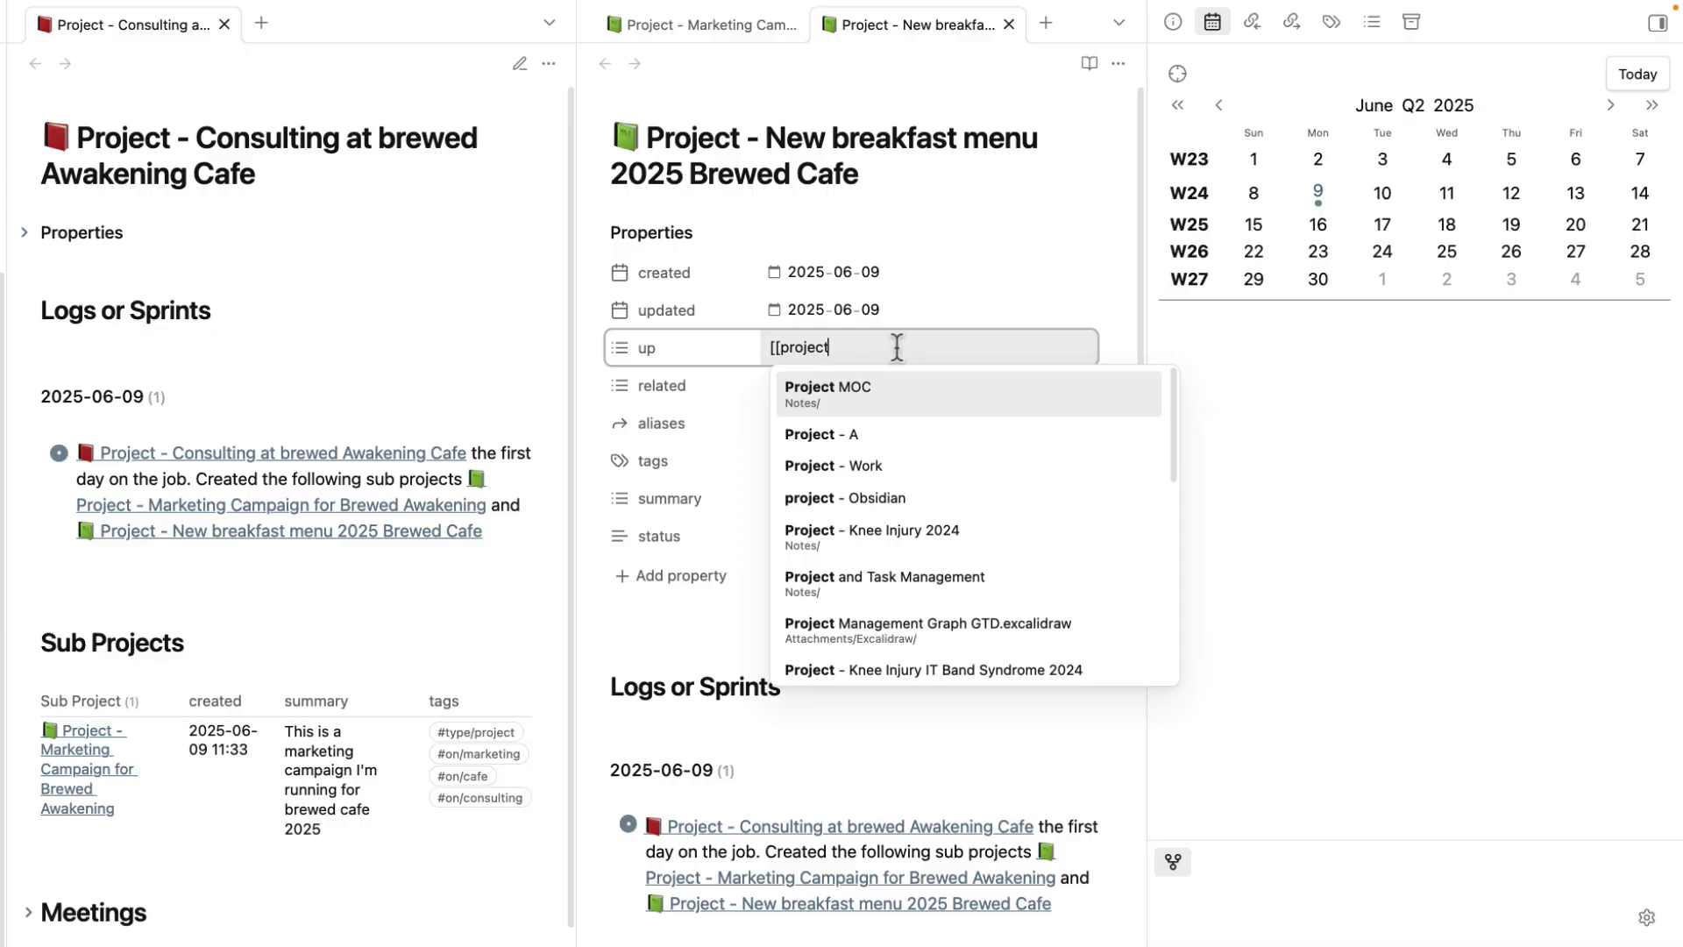
pyautogui.write(' - con')
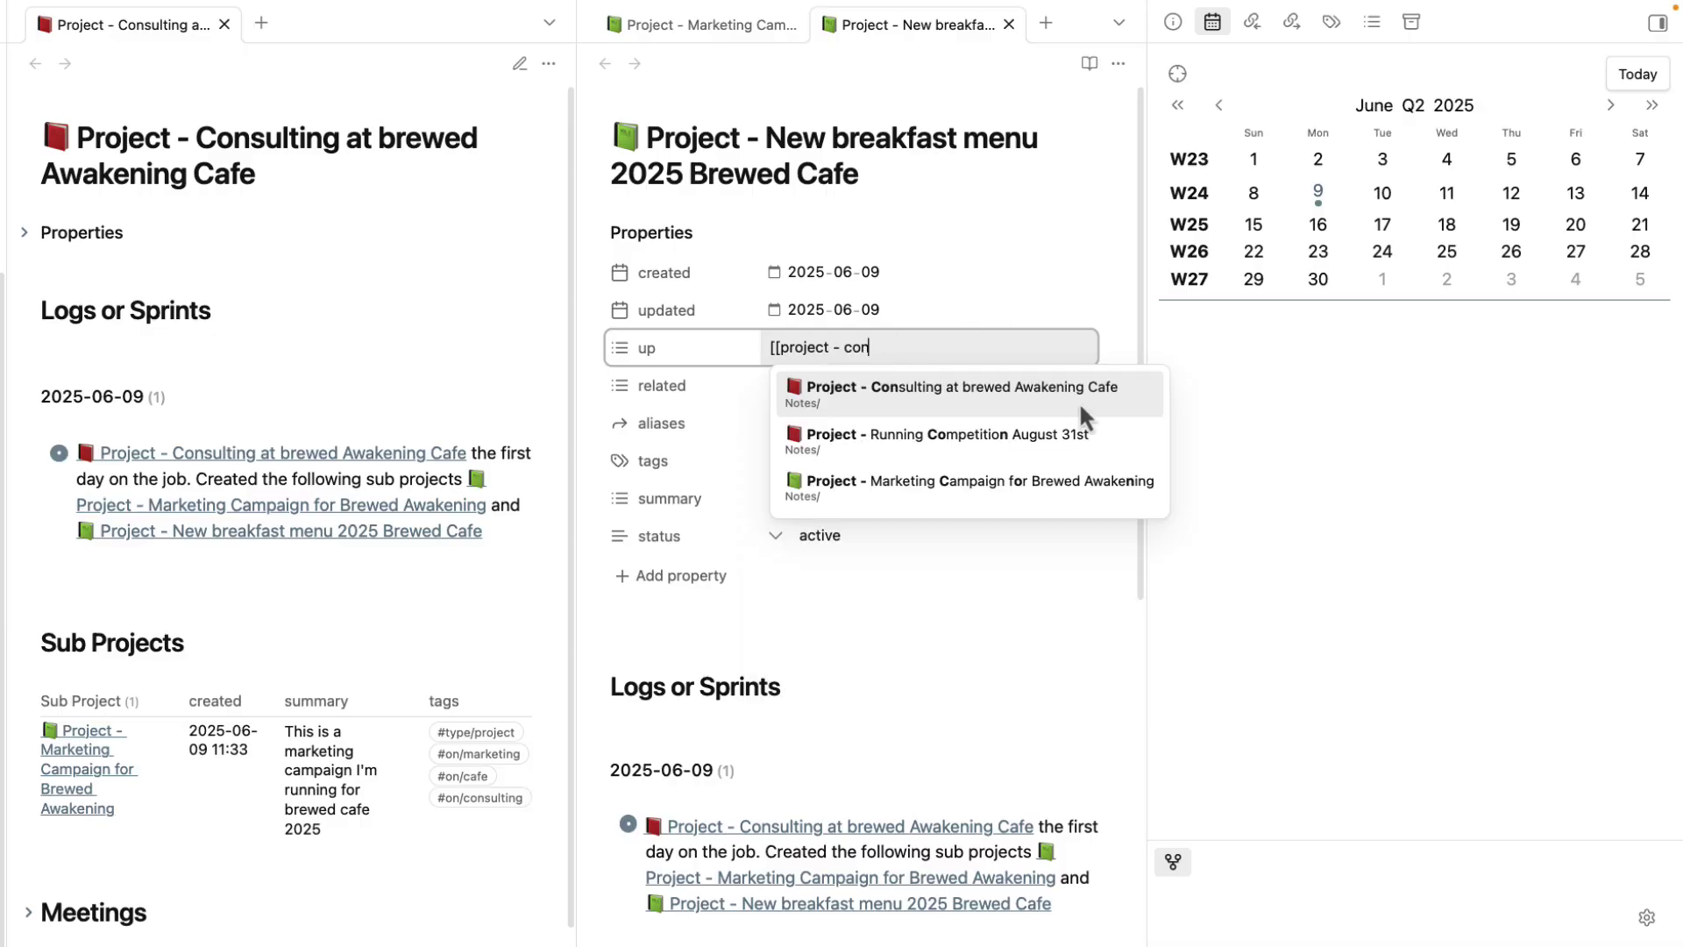
pyautogui.click(989, 402)
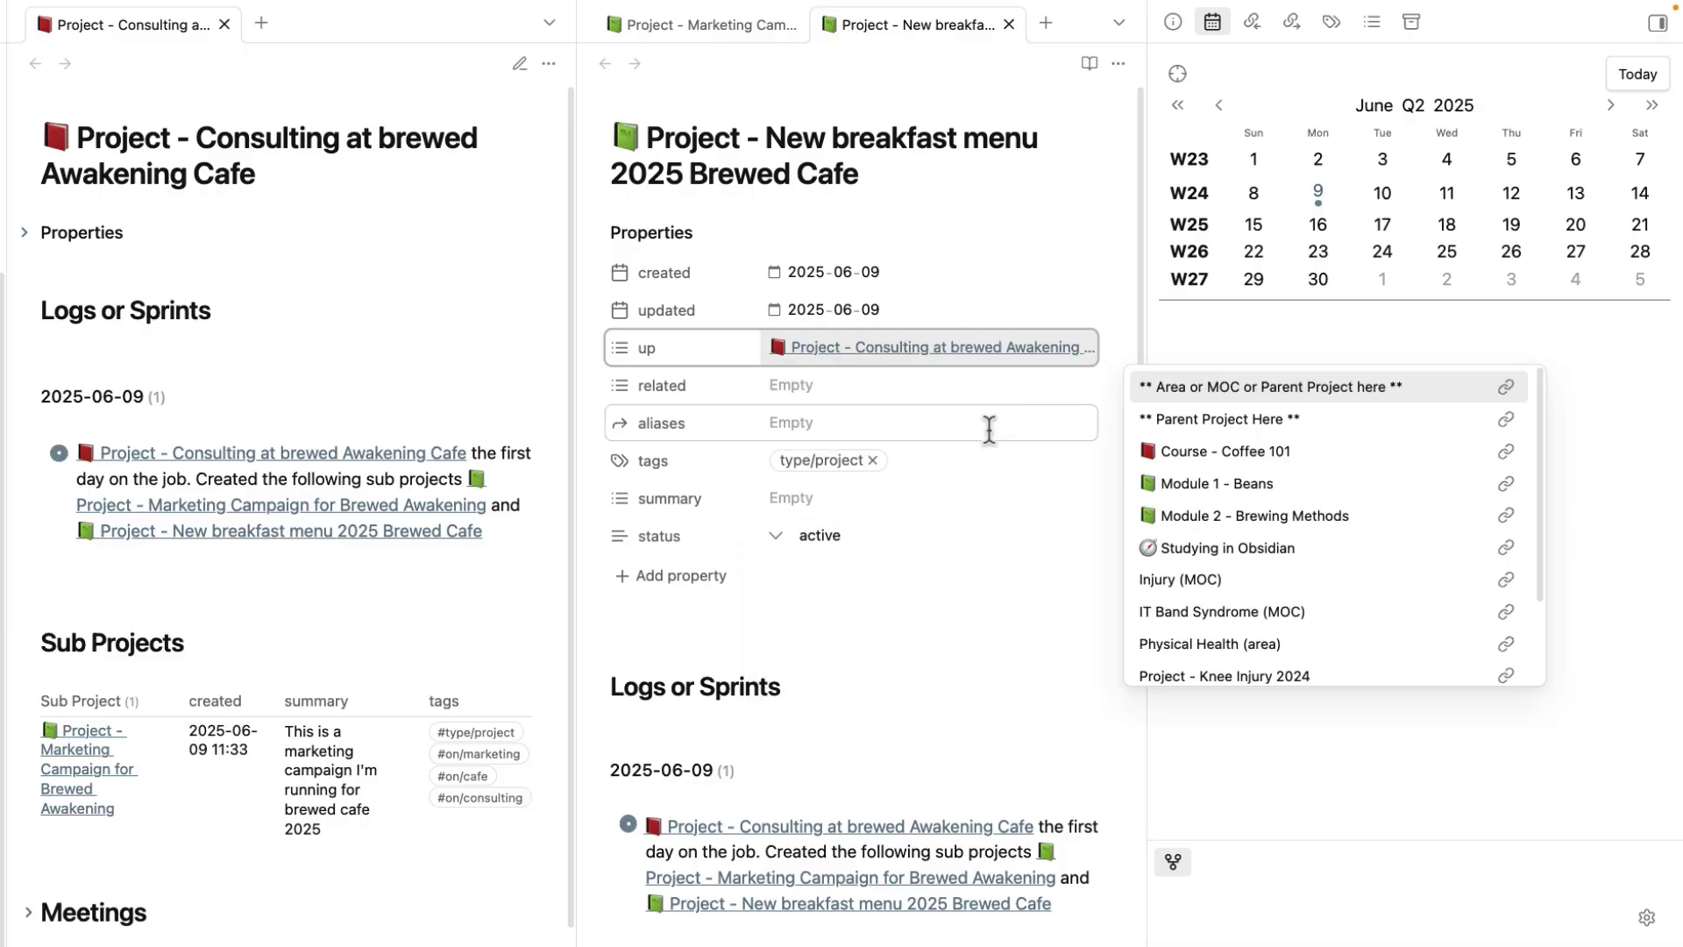
# - Link the breakfast menu note's related property to Brewed Awakening Cafe
pyautogui.click(827, 386)
pyautogui.write('[[brewe')
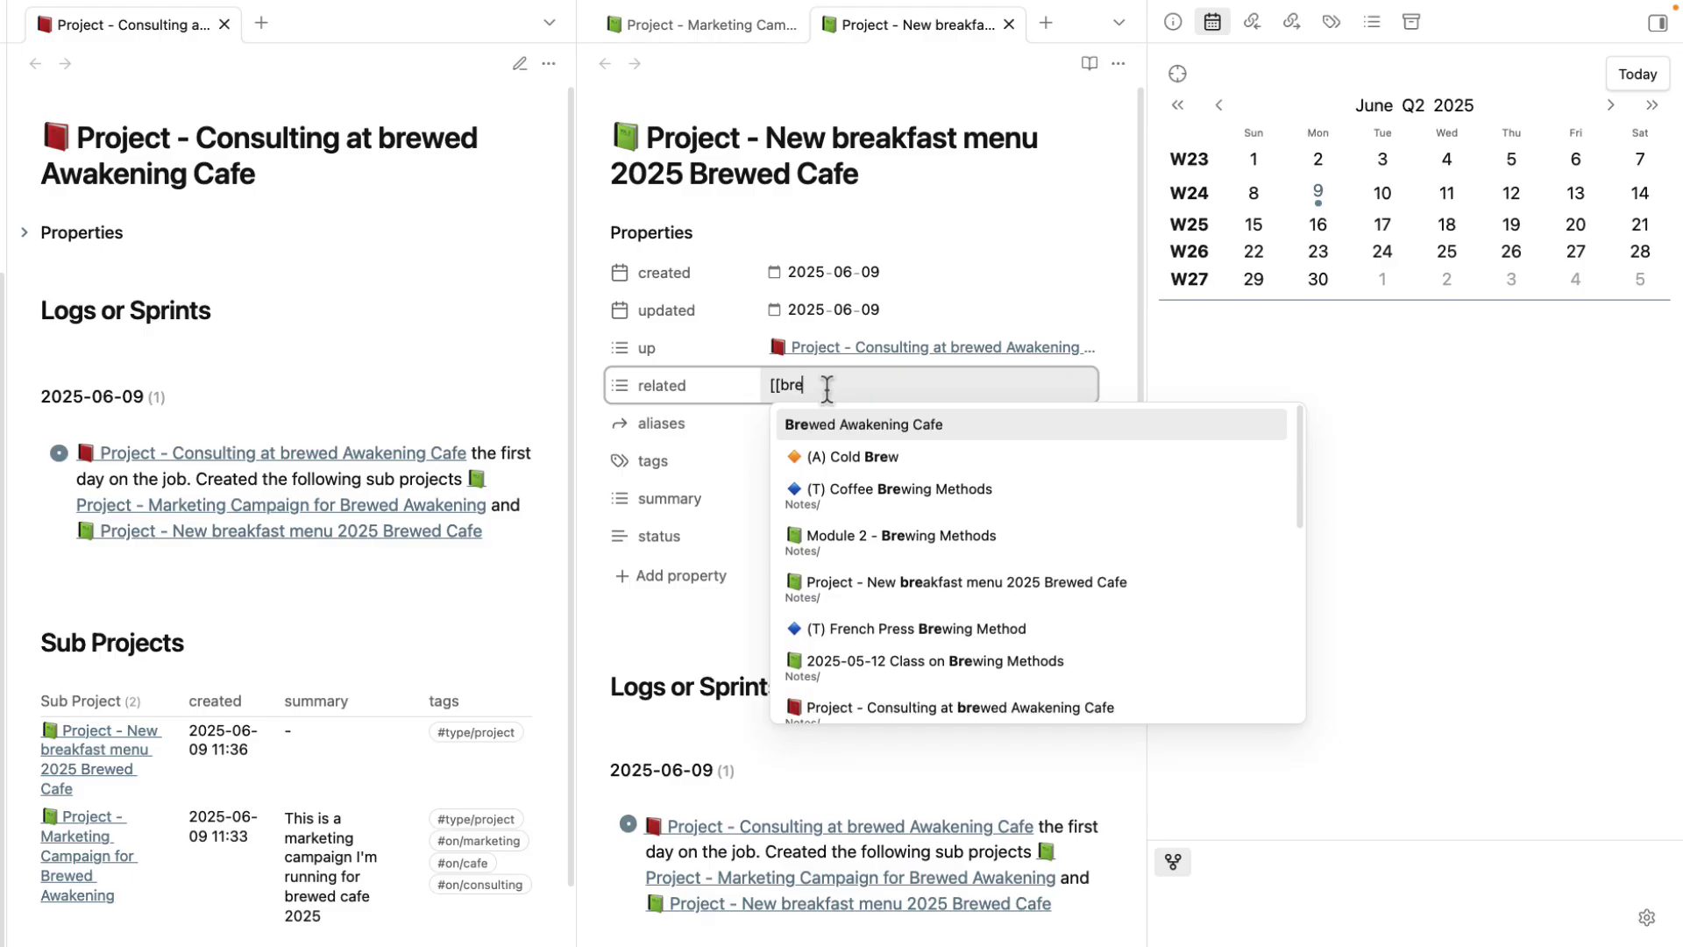
pyautogui.click(900, 426)
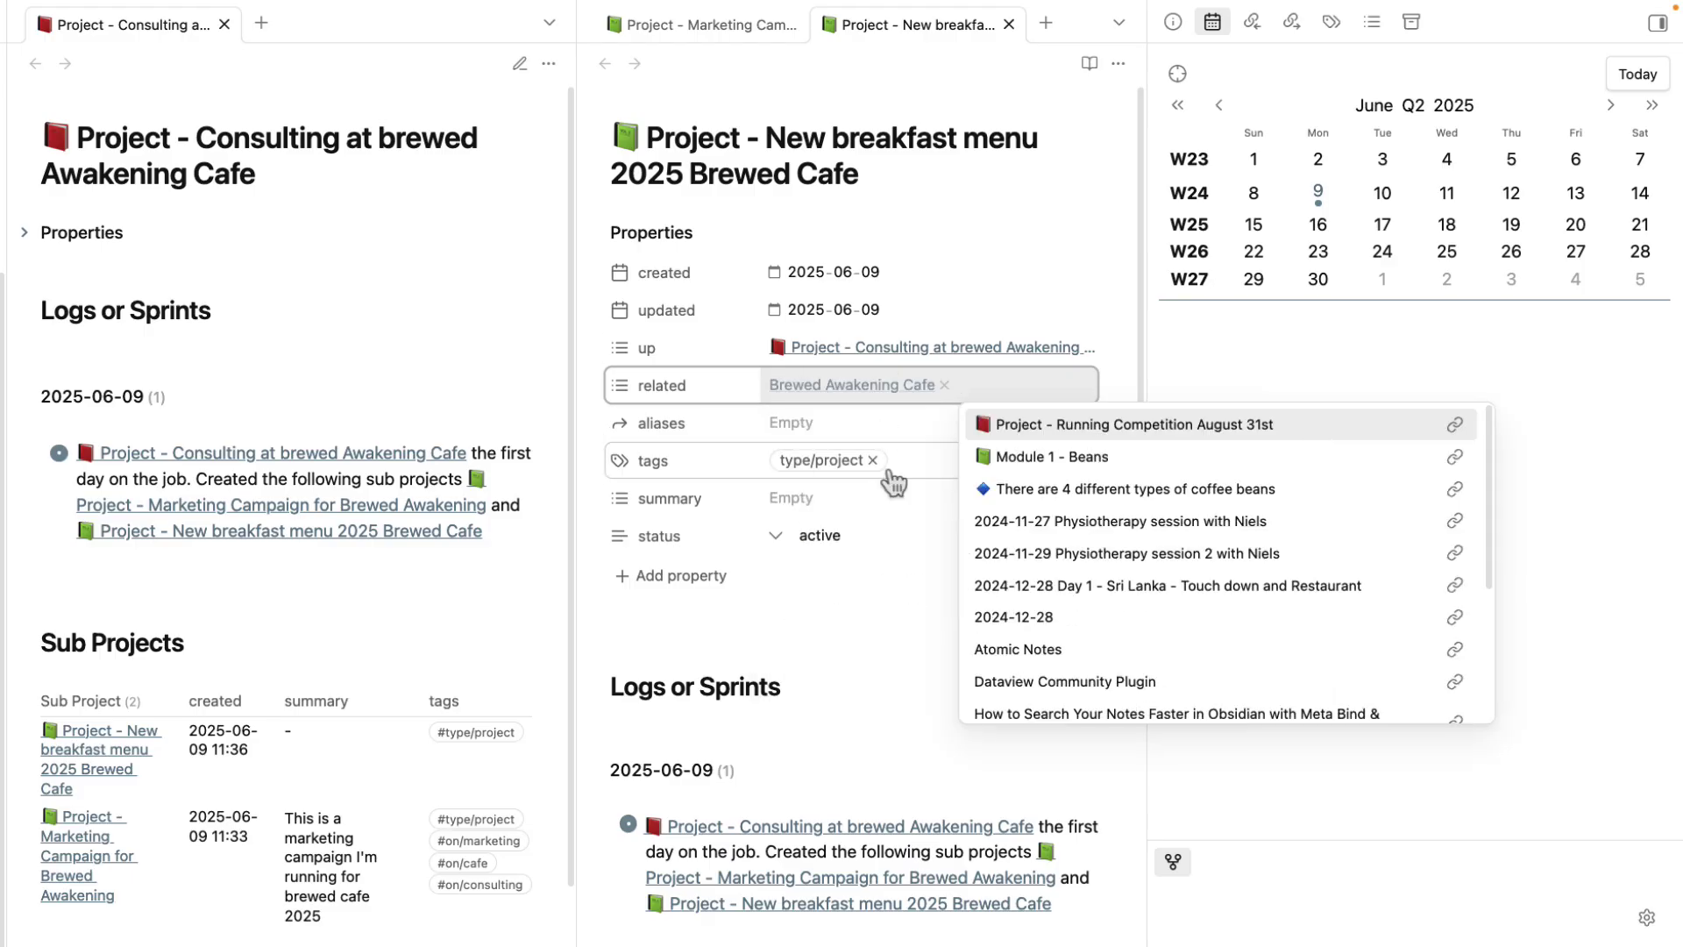
# - Add the tags on/food, on/consulting and on/cafe-consulting to the breakfast menu note's properties
pyautogui.click(903, 461)
pyautogui.write('#on/')
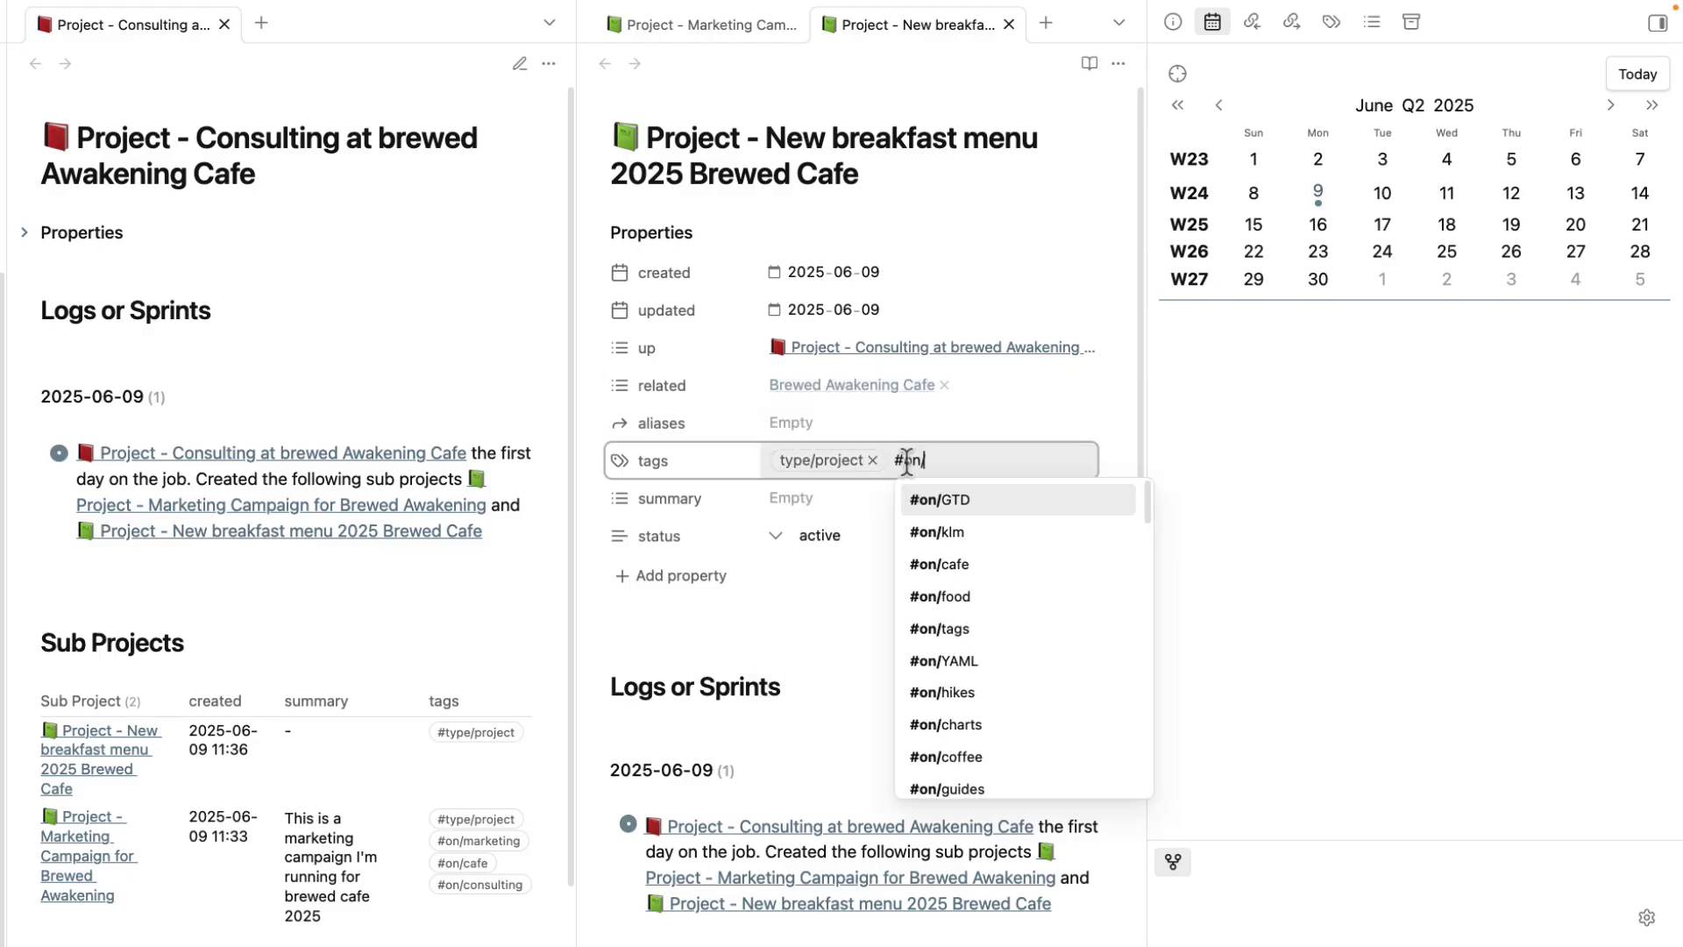
pyautogui.write('food')
pyautogui.press('Return')
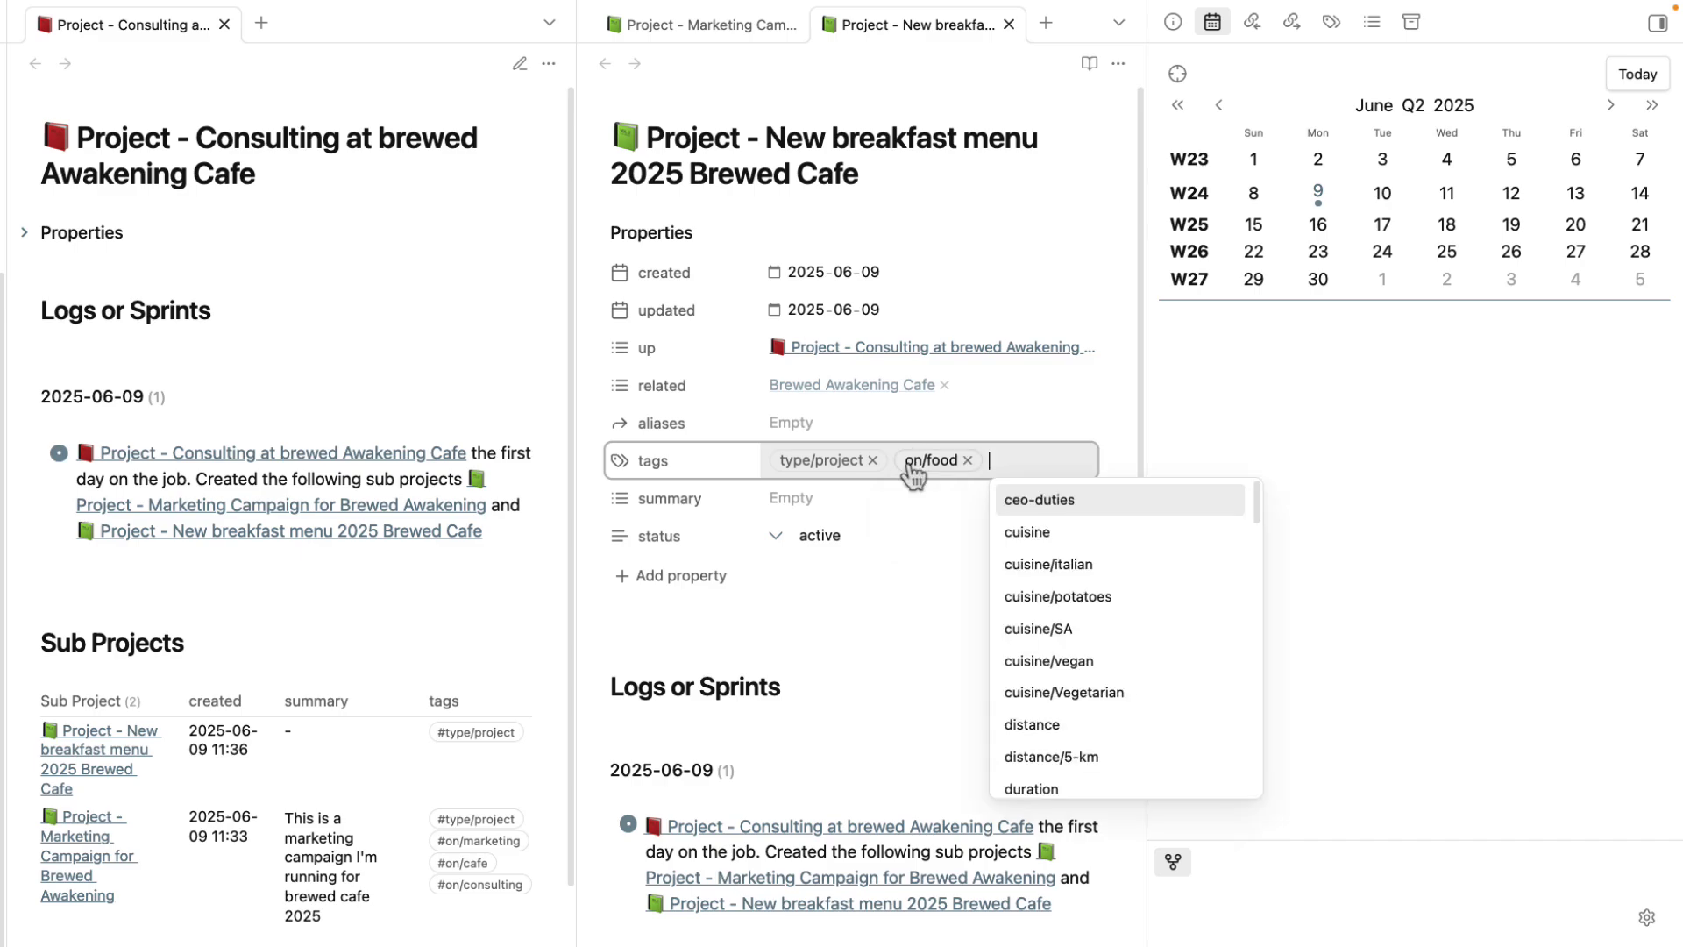
pyautogui.write('#on/consulting')
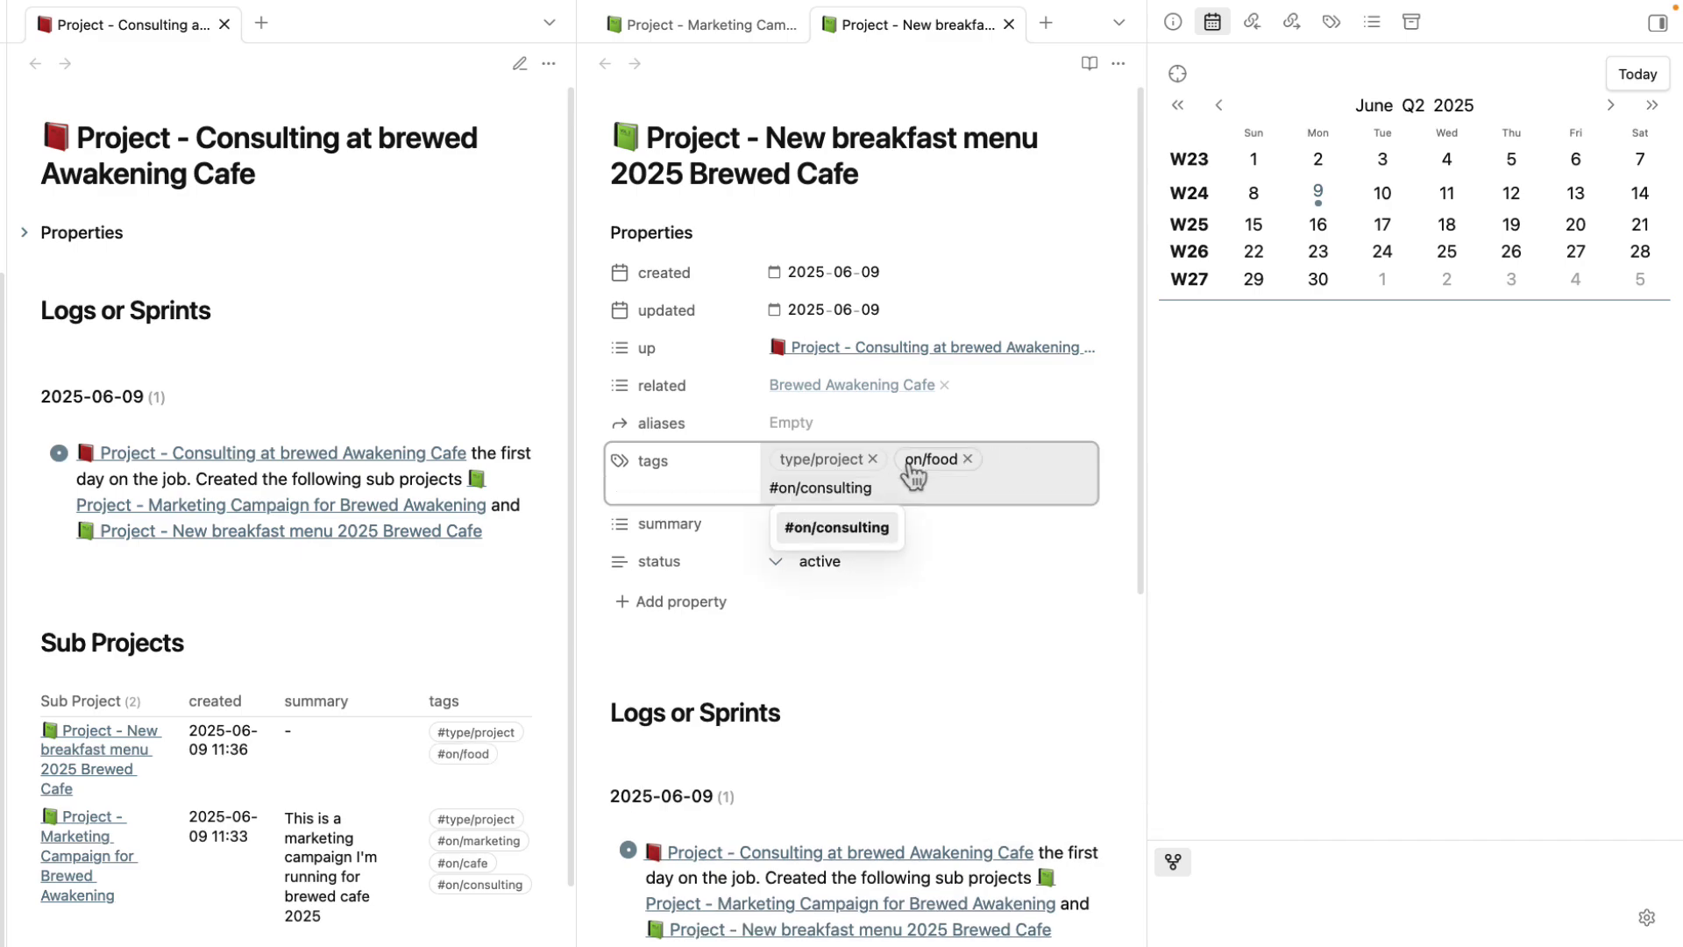
pyautogui.press('Return')
pyautogui.write('#on/c')
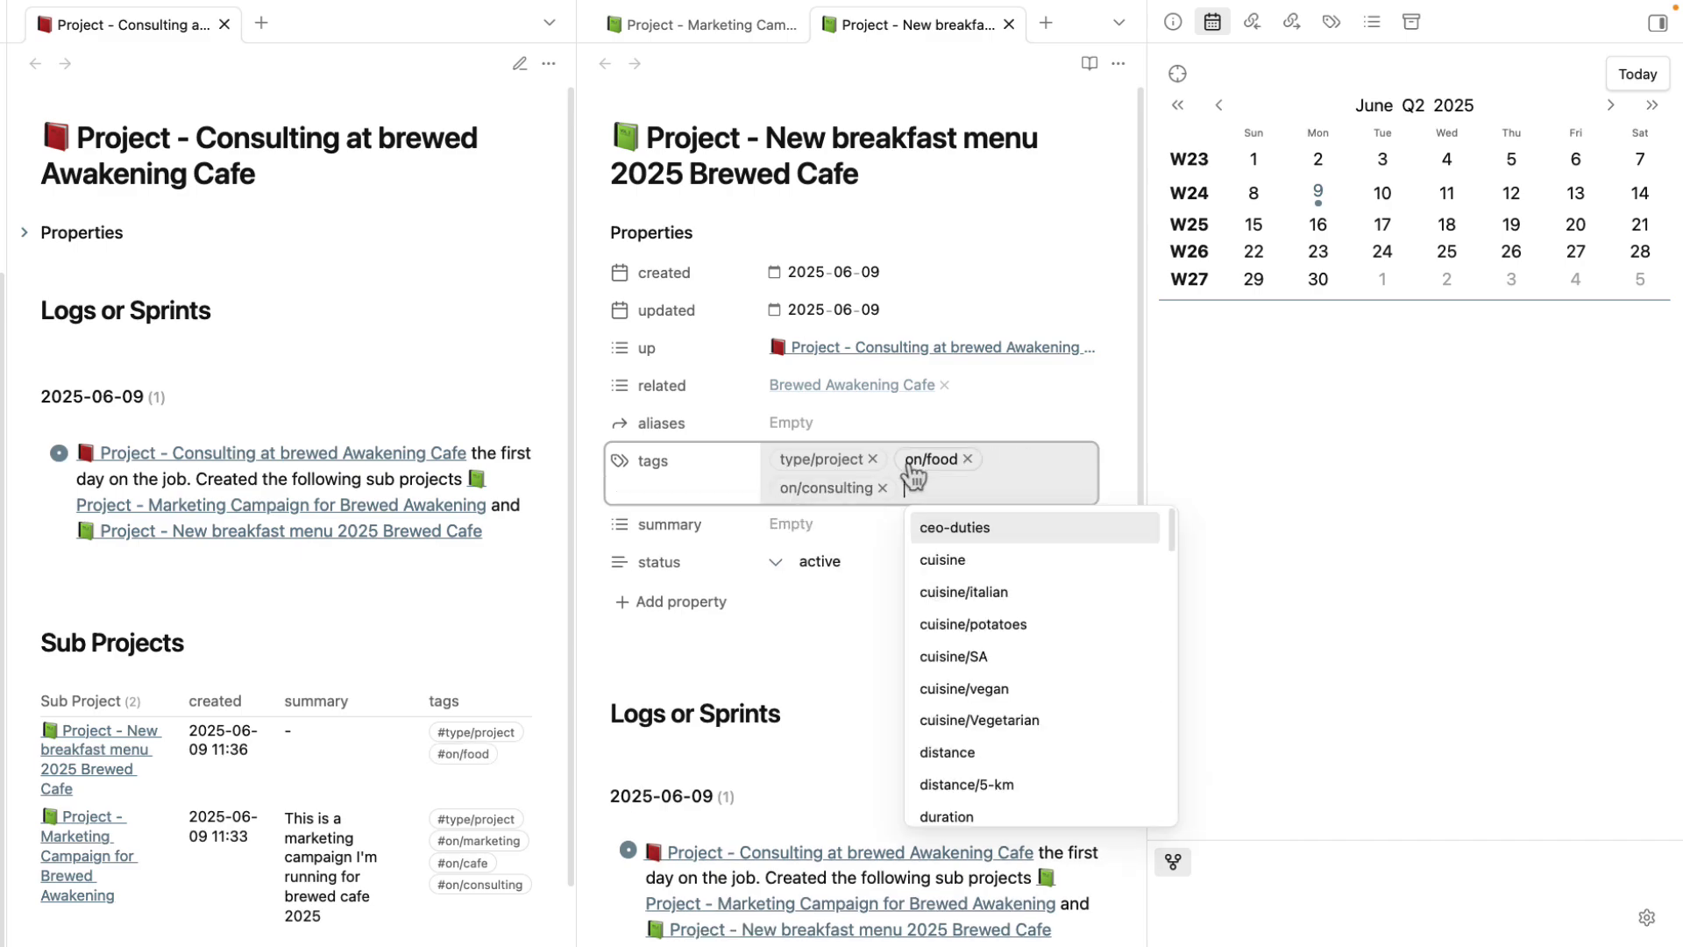
pyautogui.write('afe-consu')
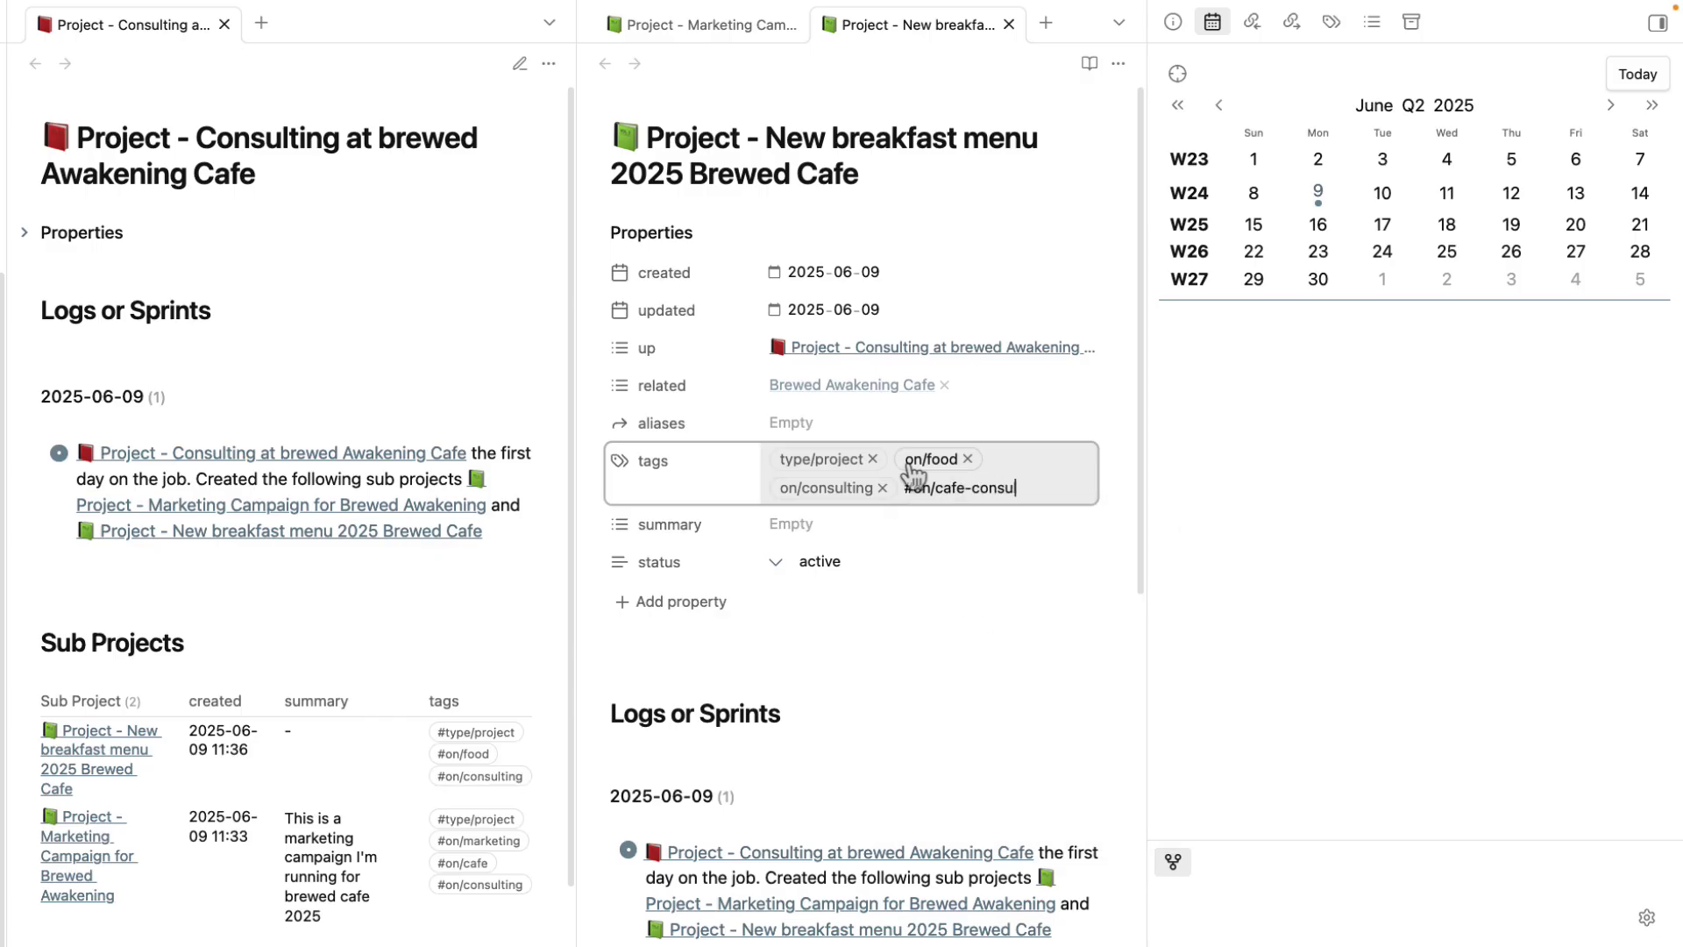
# - Set the breakfast menu note's summary to "A project related to Brewed Awakening to develop a new breakfast menu."
pyautogui.click(779, 526)
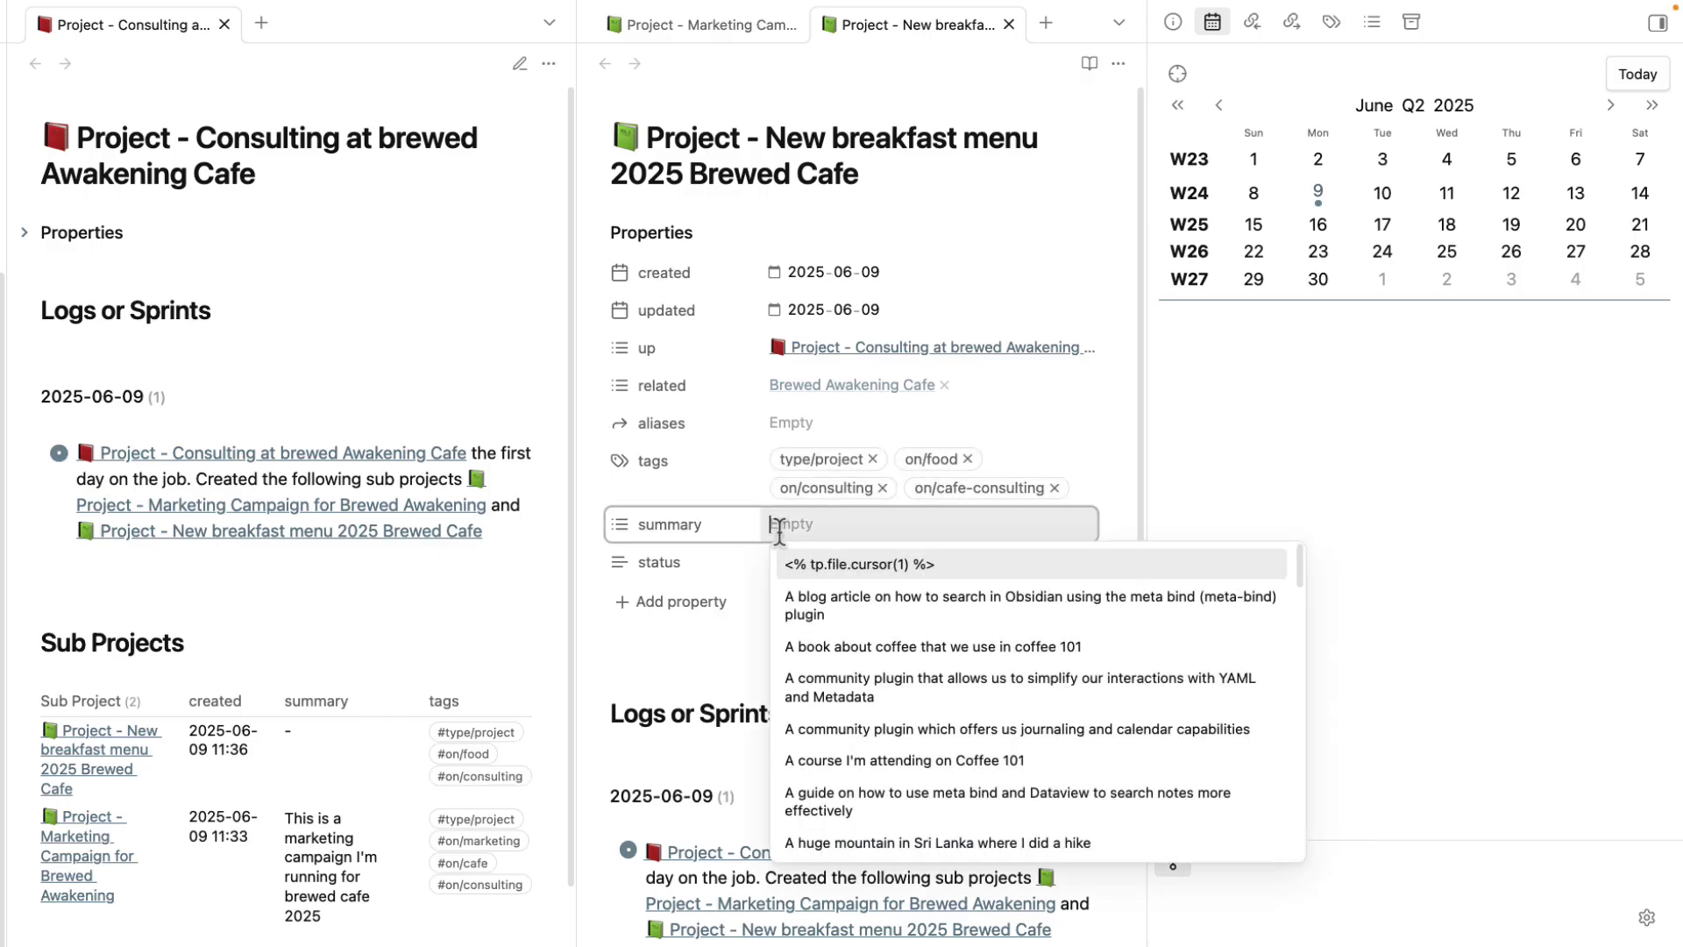
pyautogui.write('A')
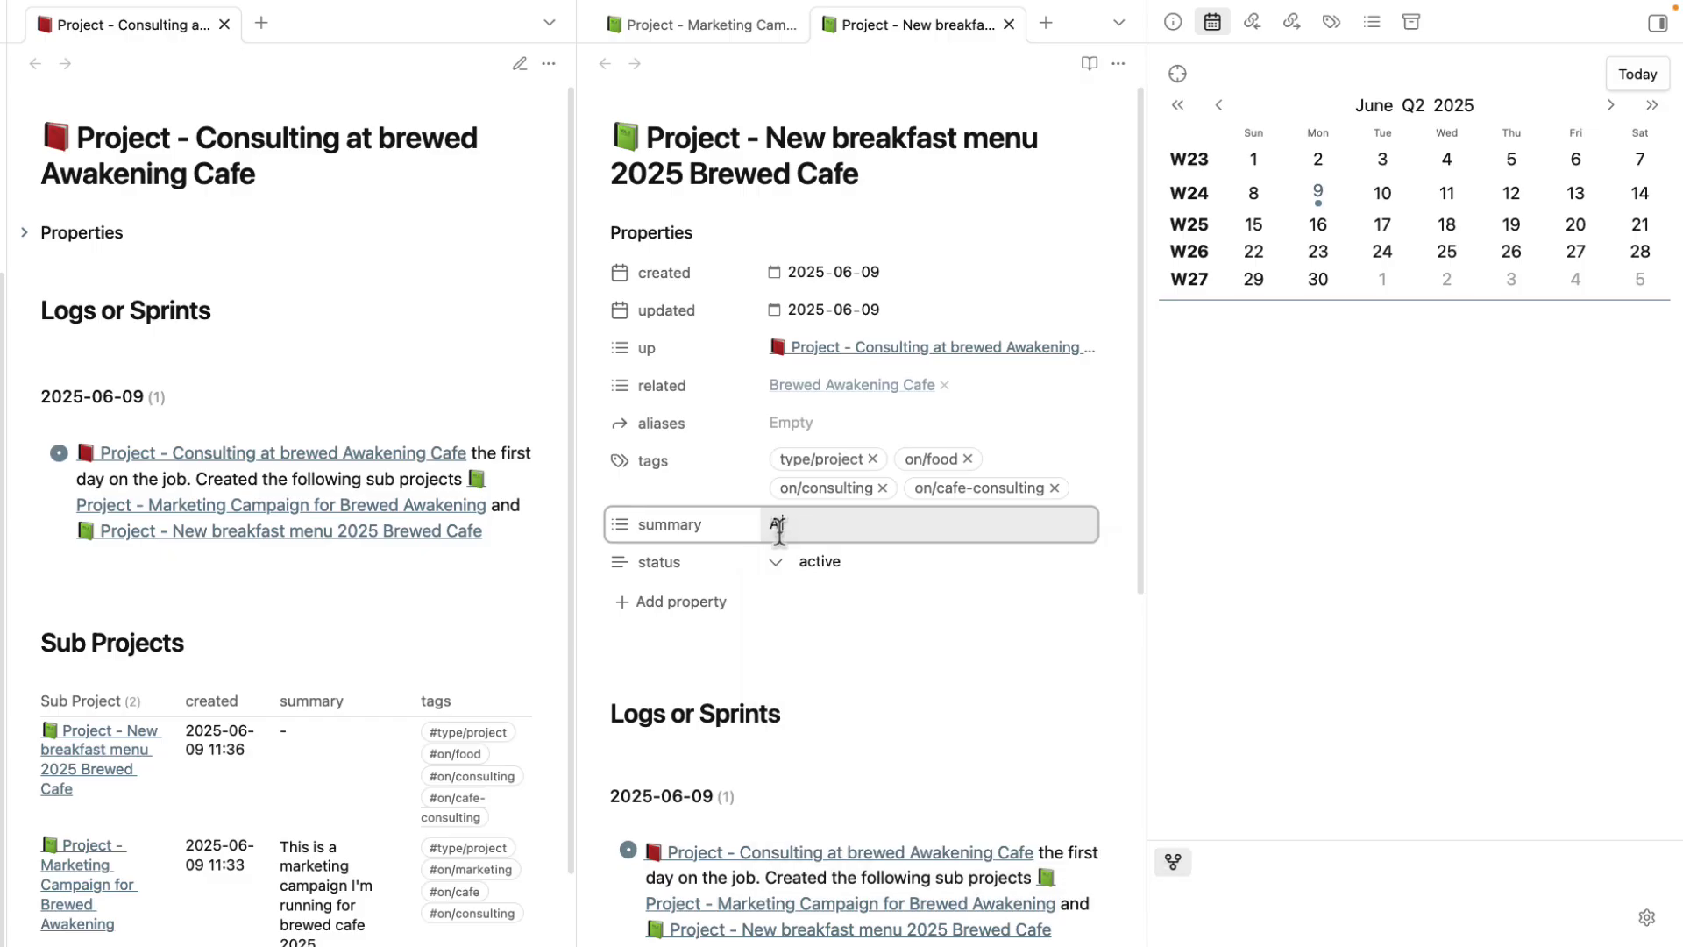
pyautogui.write(' project related to Brewed Awakening to d')
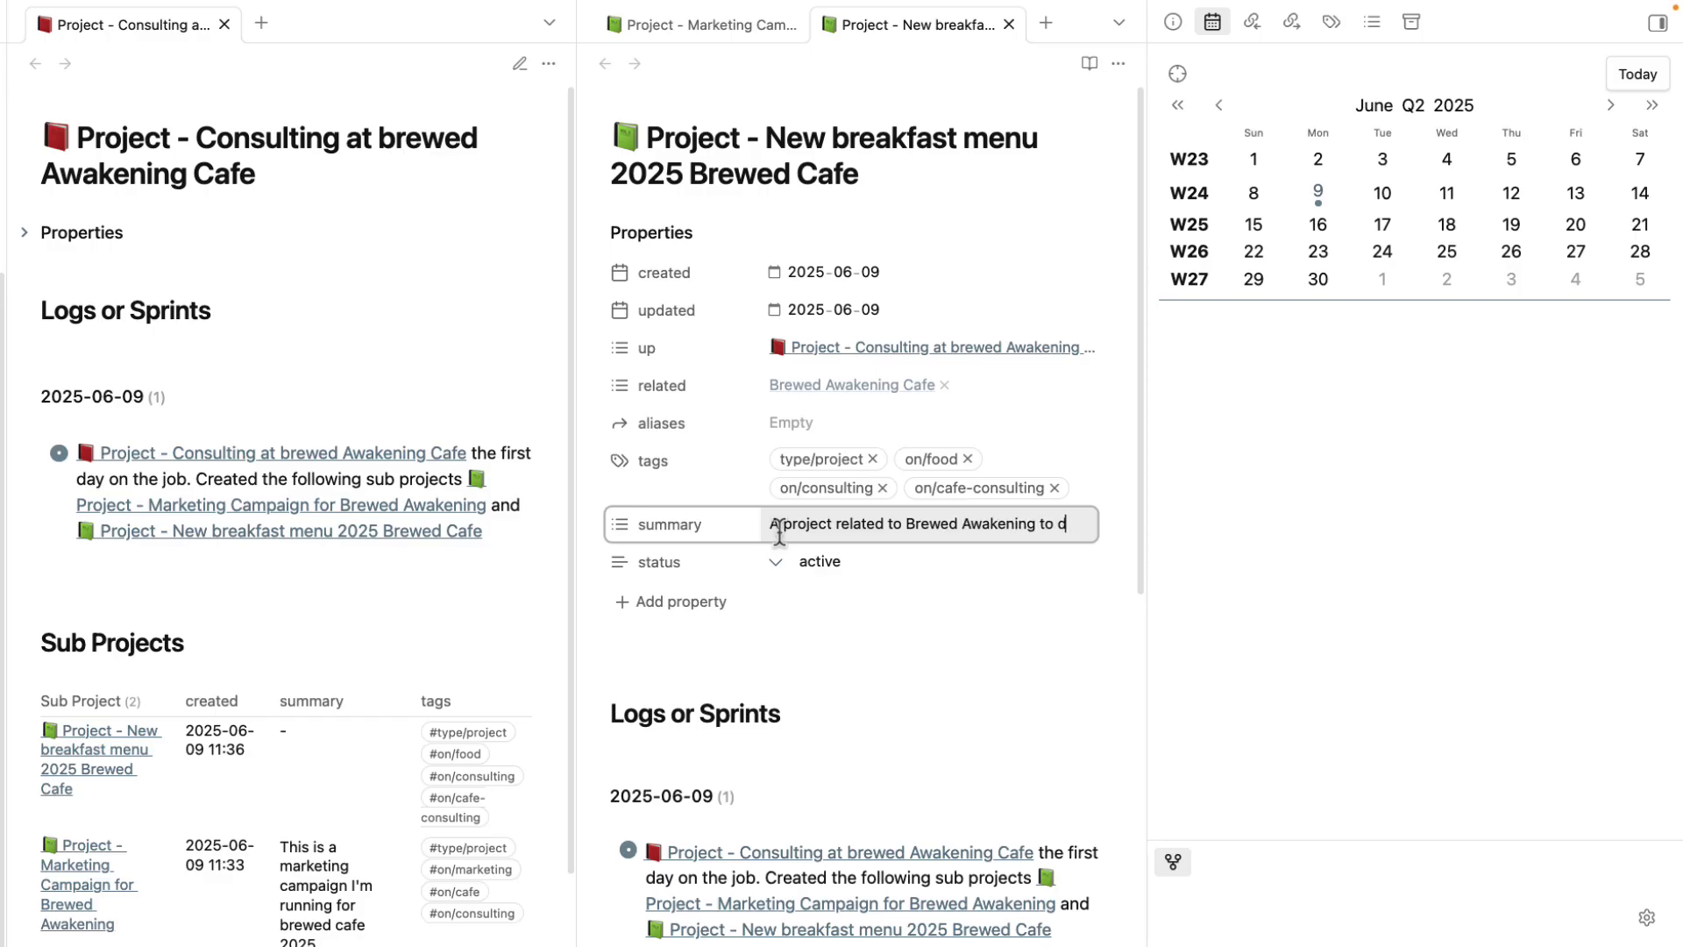
pyautogui.write('evelop a new b')
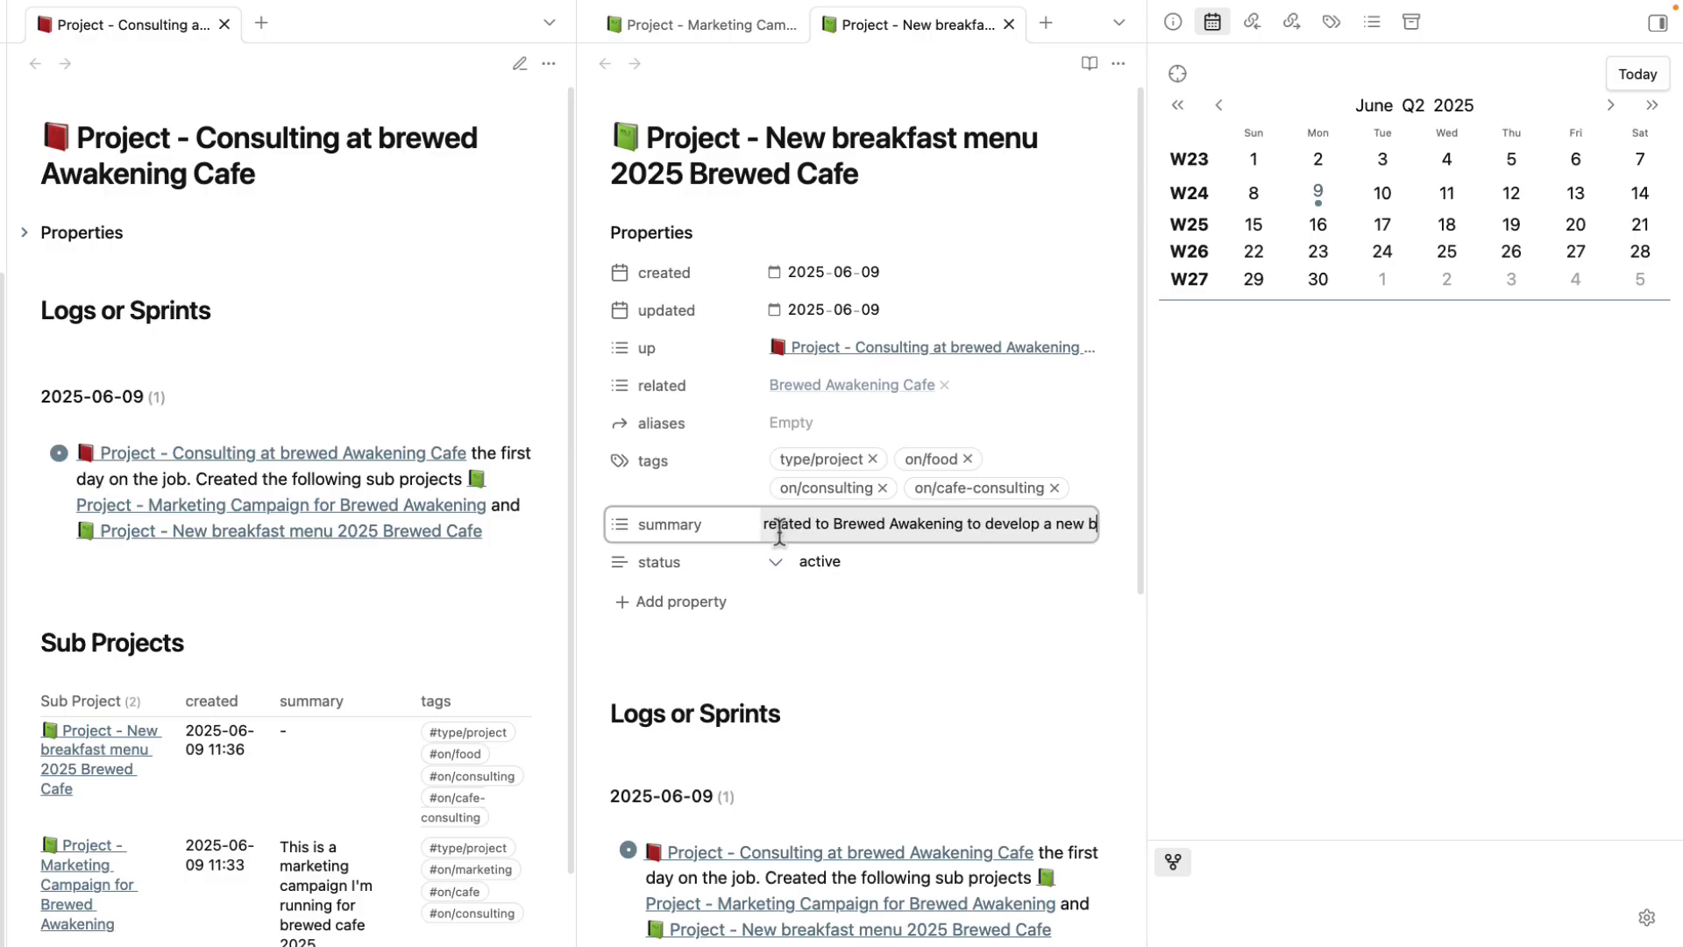
pyautogui.write('reakfast men')
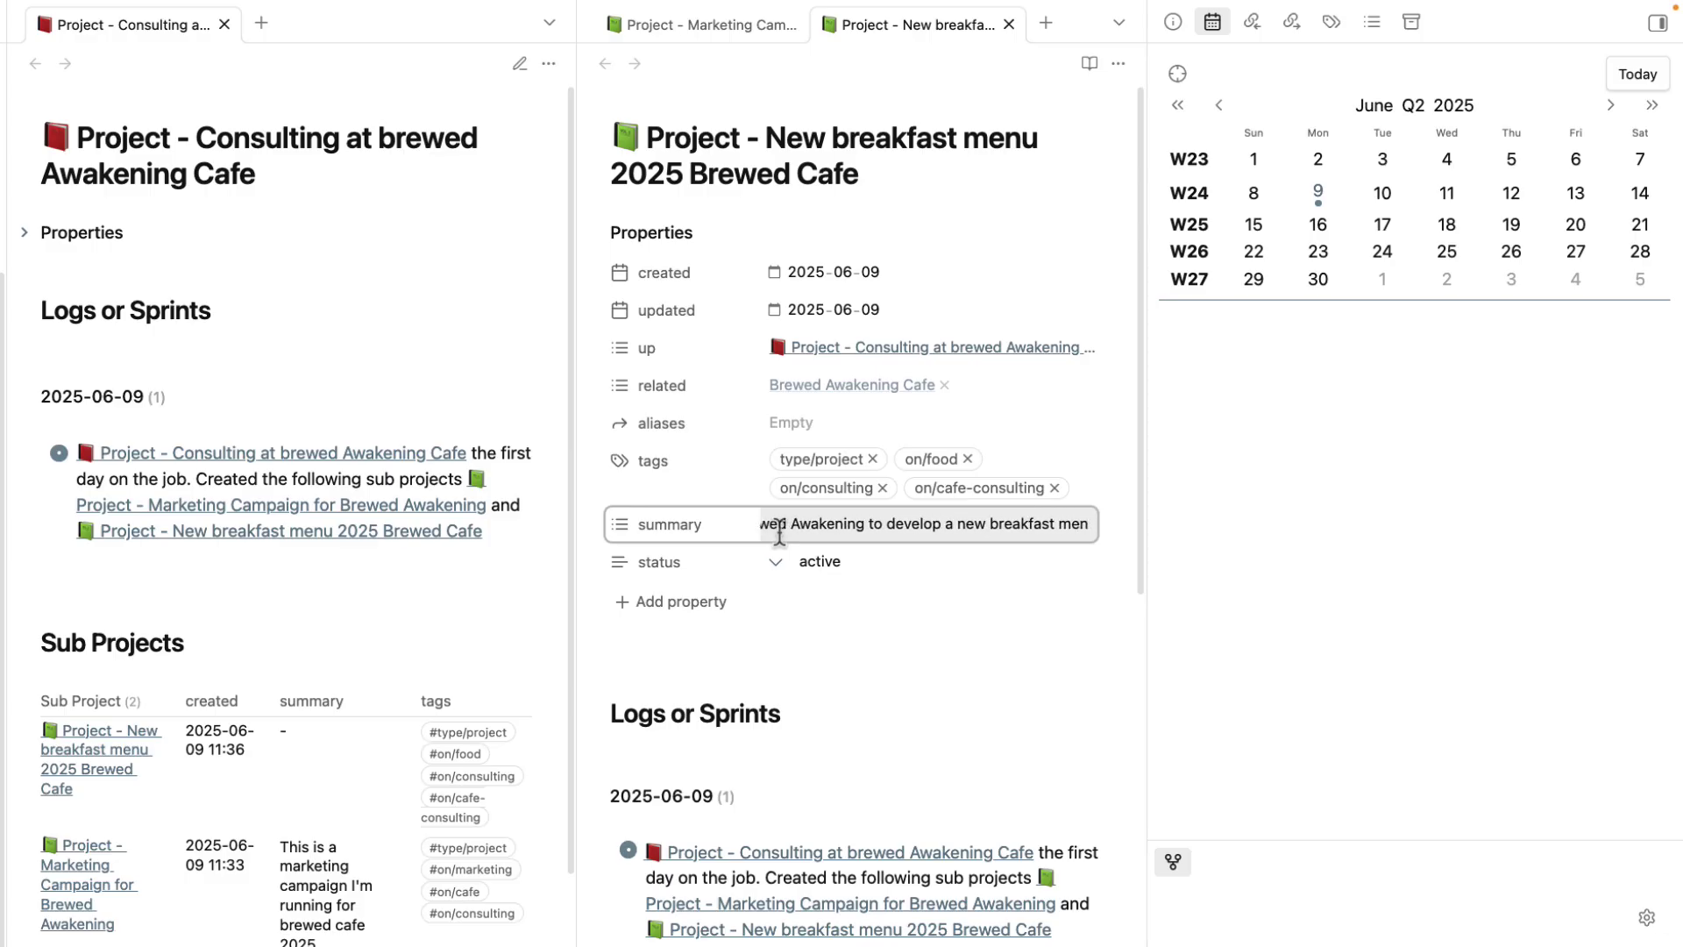
pyautogui.write('u.')
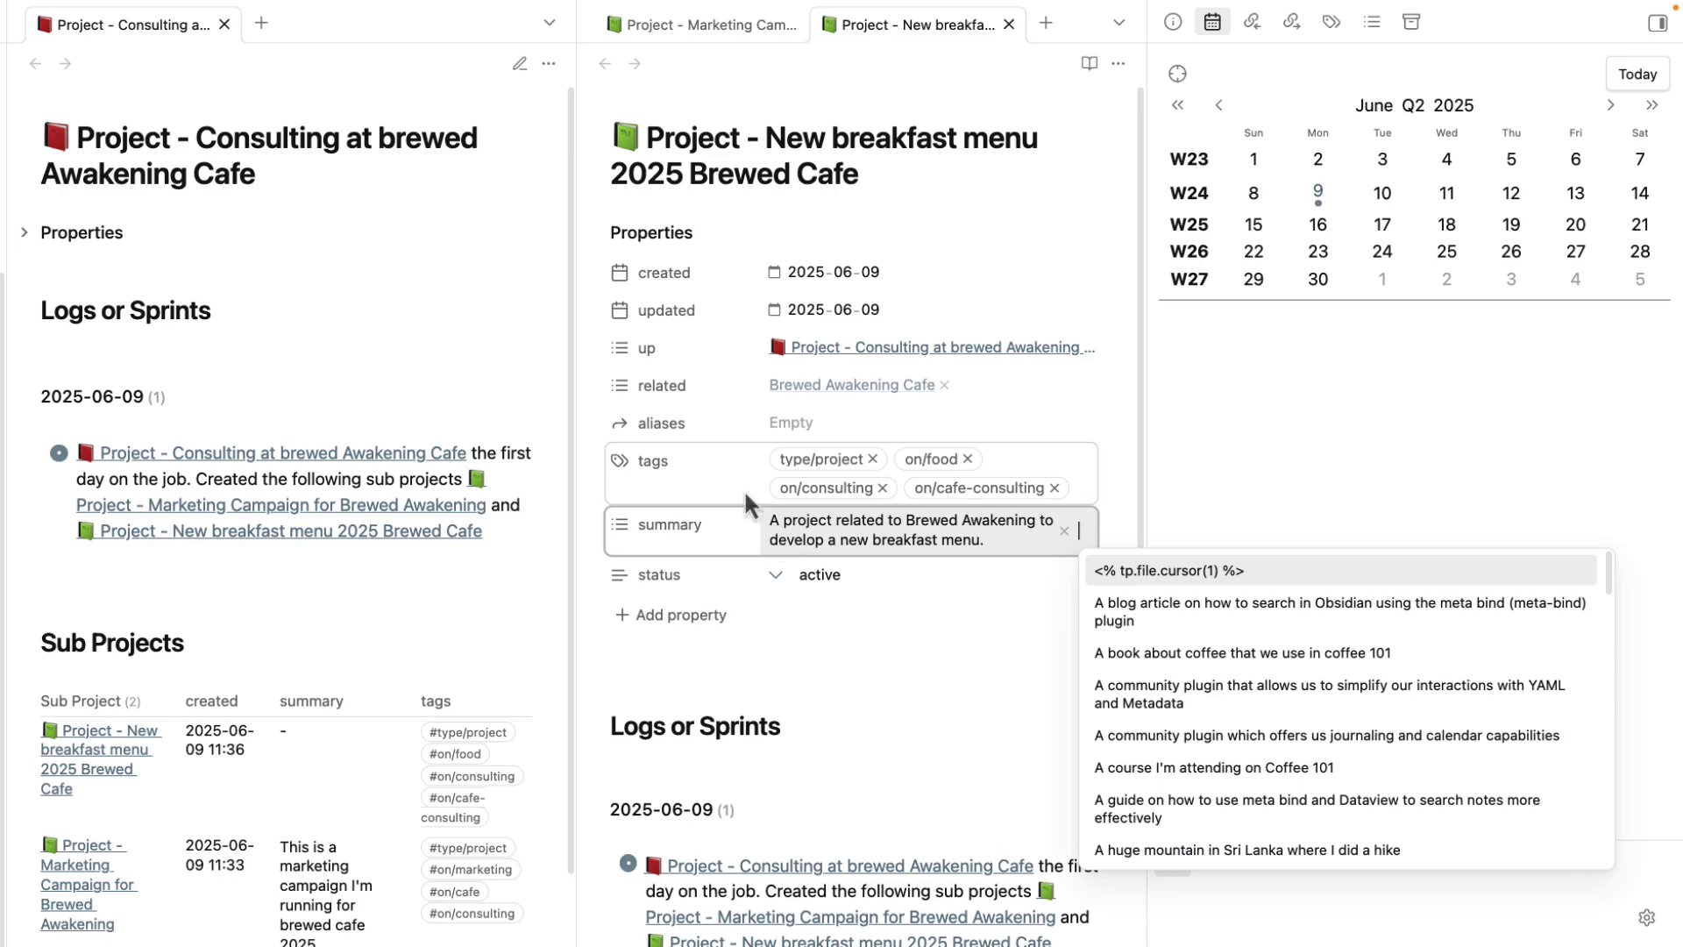
# - Collapse the breakfast menu note's sections from Logs or Sprints through Tasks and Questions
pyautogui.click(754, 695)
pyautogui.scroll(-5, 701, 554)
pyautogui.click(602, 375)
pyautogui.scroll(5, 755, 377)
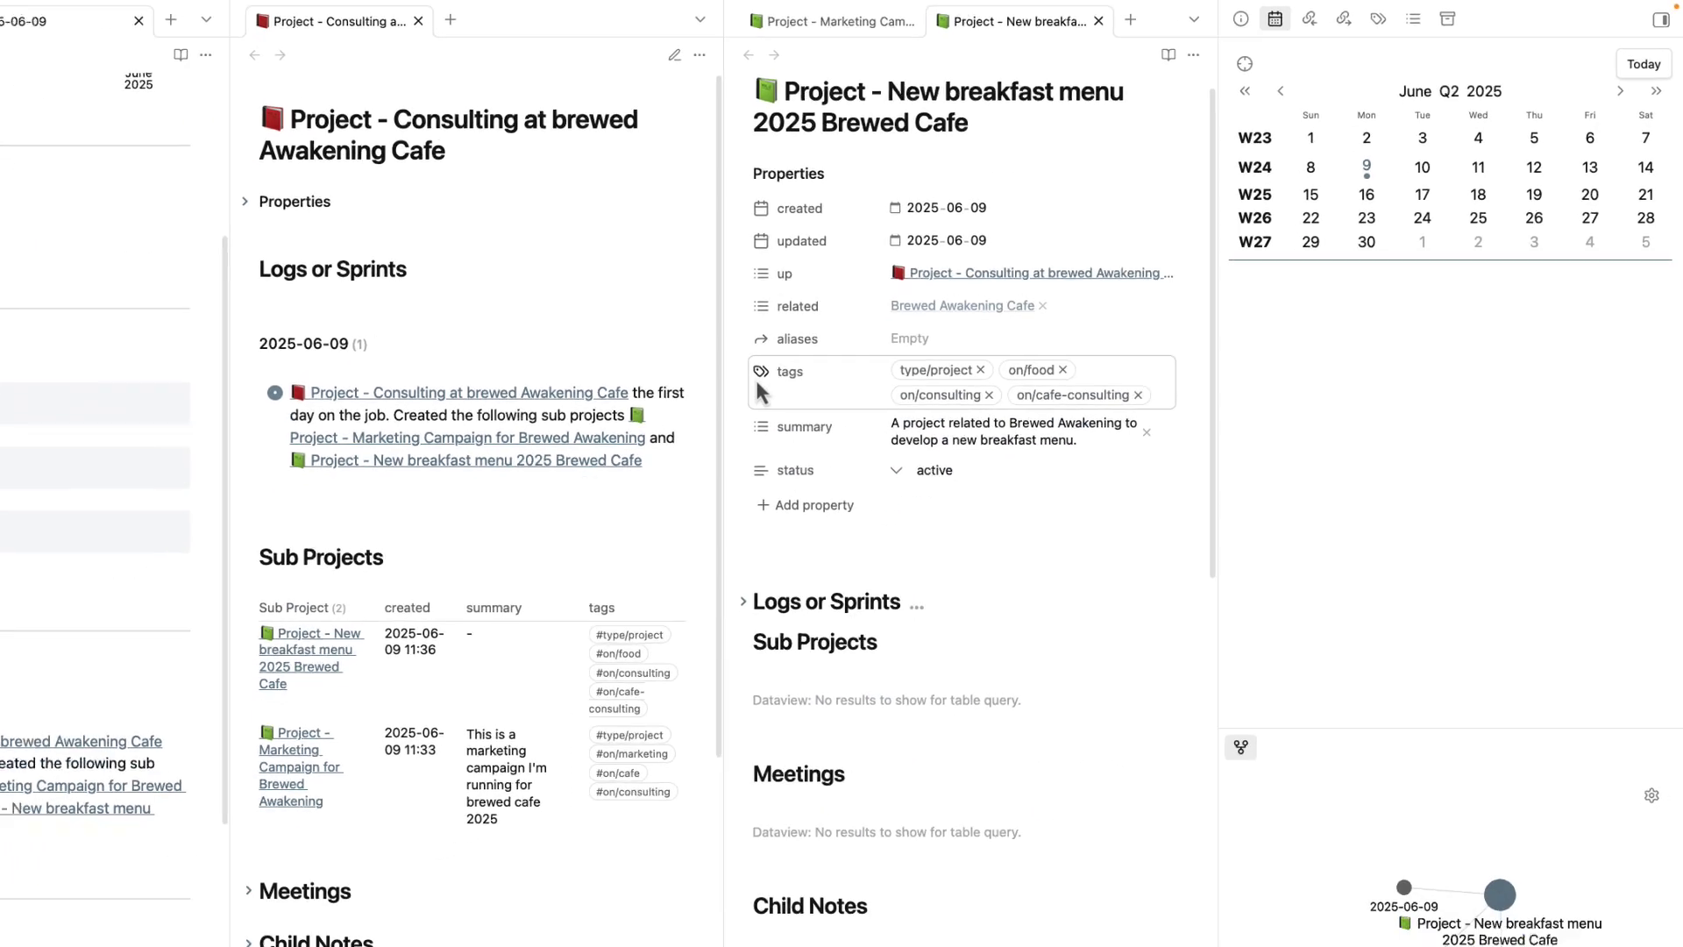
pyautogui.click(601, 741)
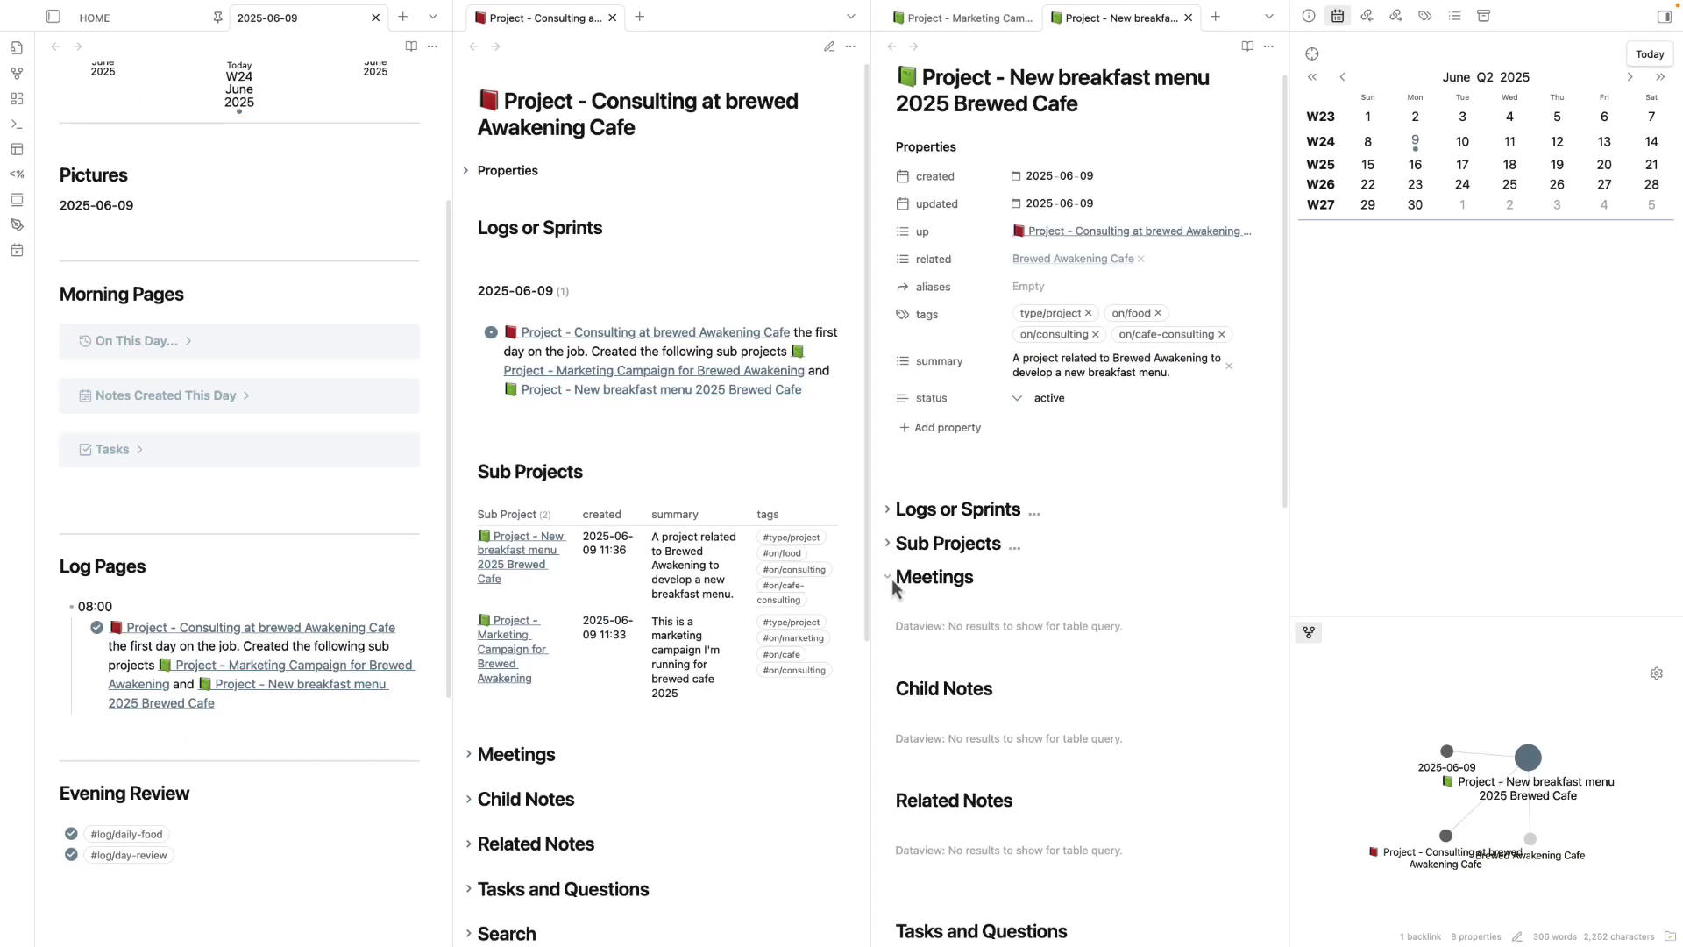
pyautogui.click(891, 578)
pyautogui.click(889, 612)
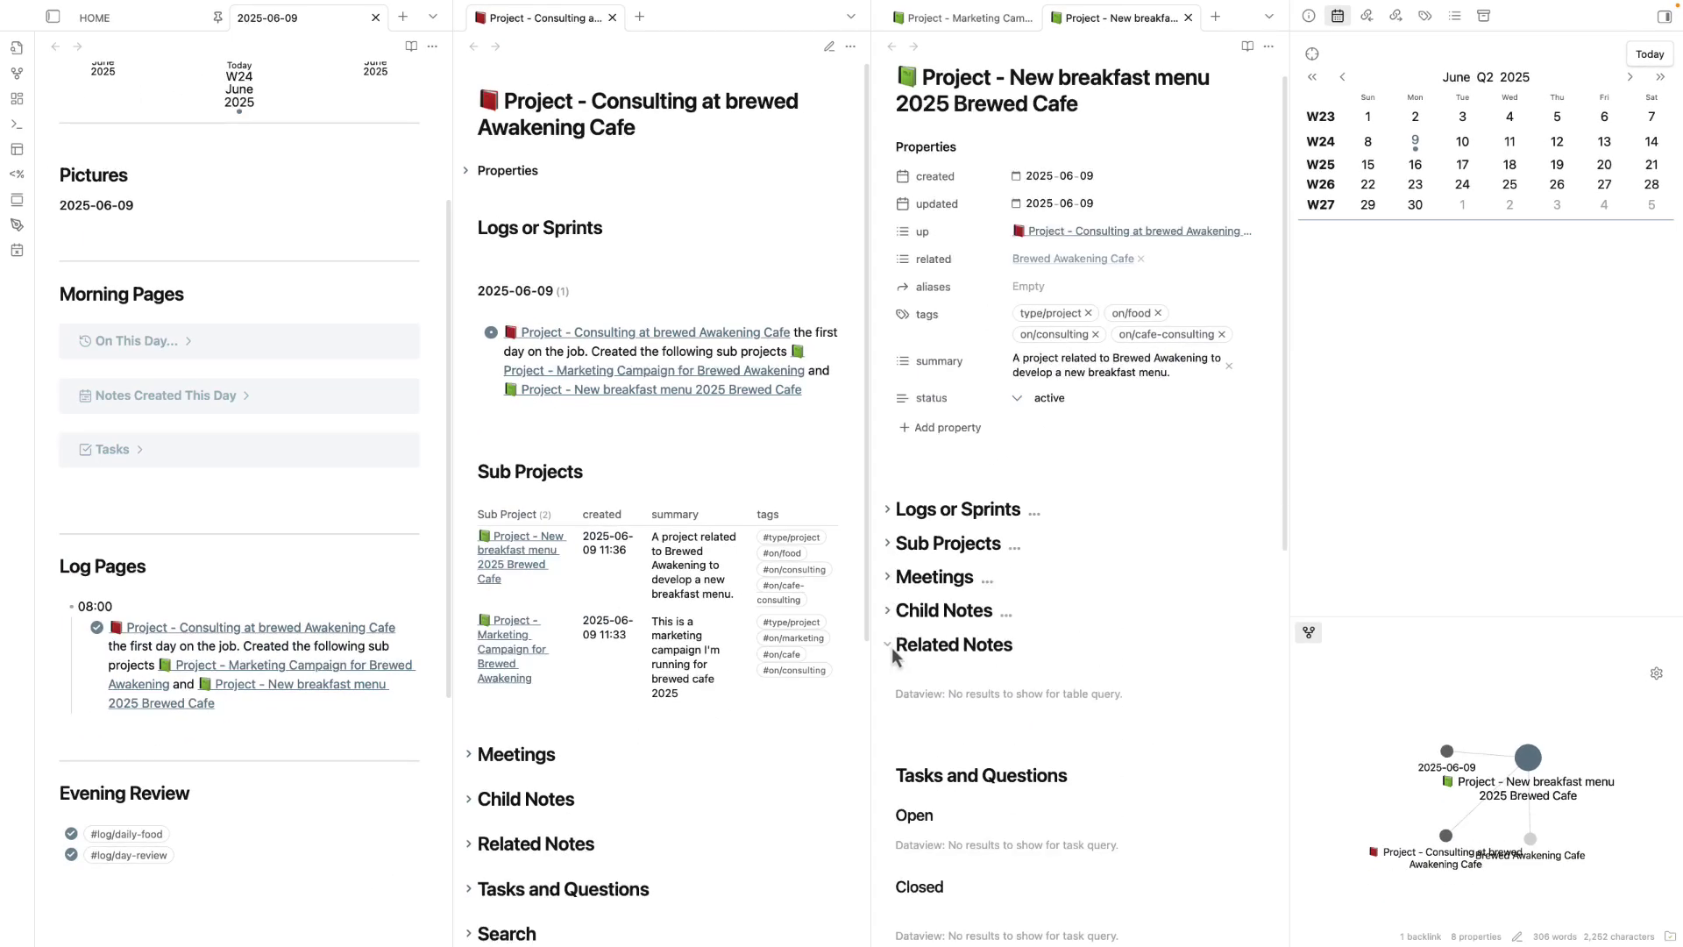
pyautogui.click(890, 646)
pyautogui.click(893, 677)
# - Search from within the breakfast menu note for "first", clear the search term and collapse the Search section
pyautogui.scroll(-3, 895, 678)
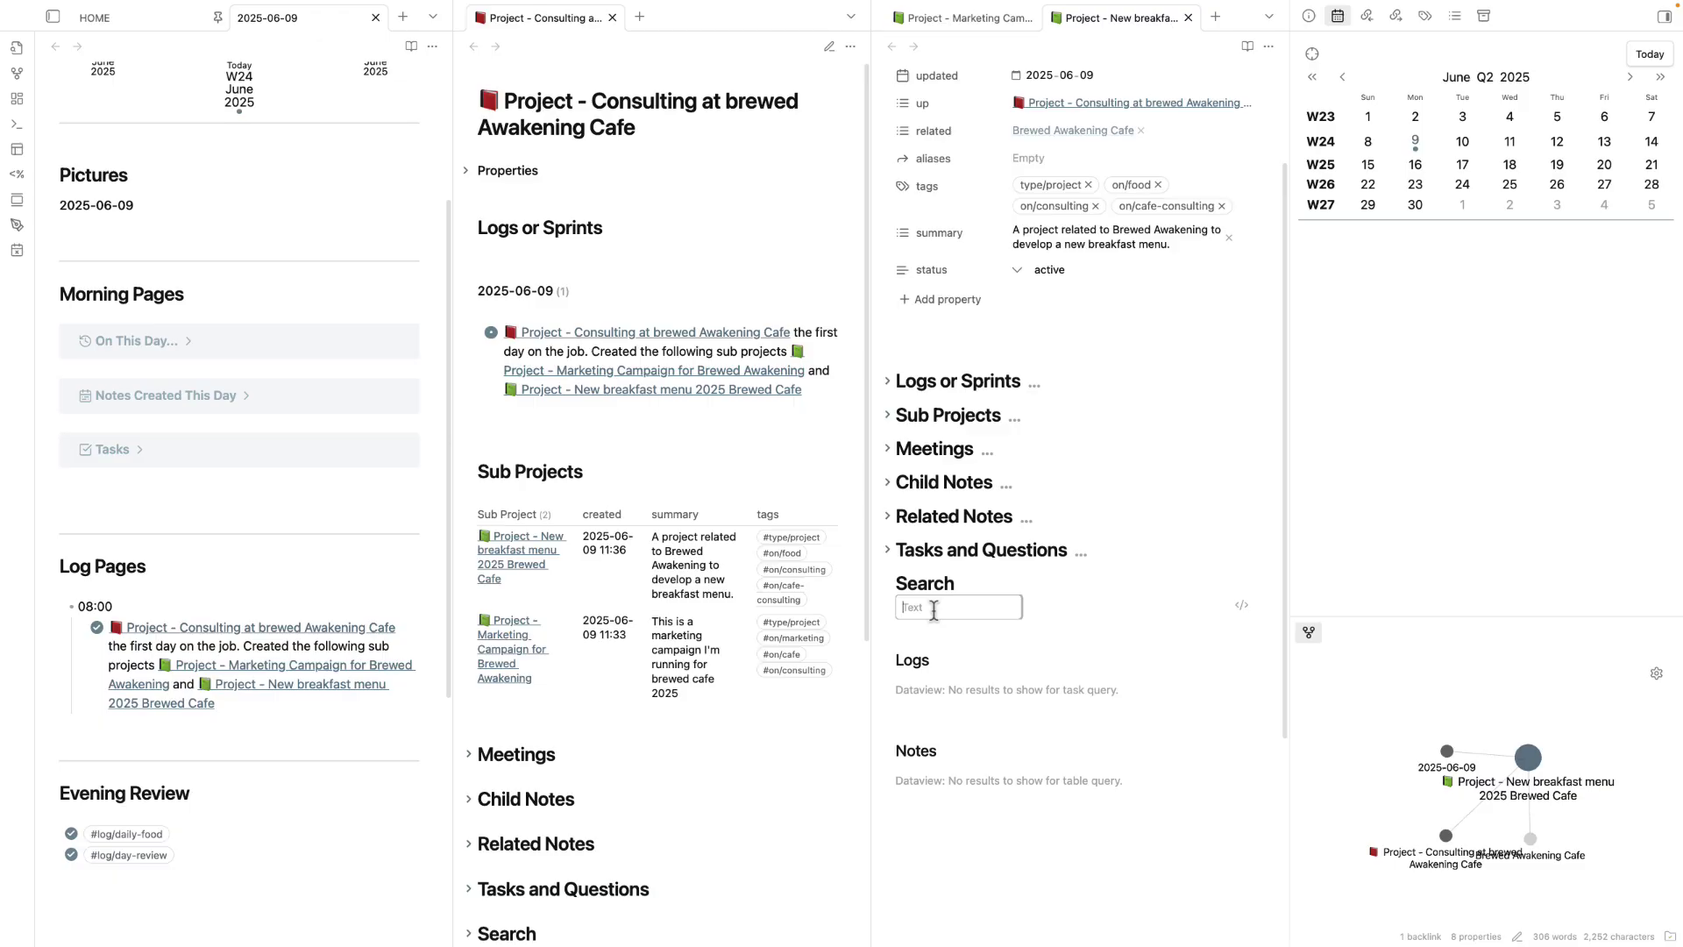
pyautogui.write('first')
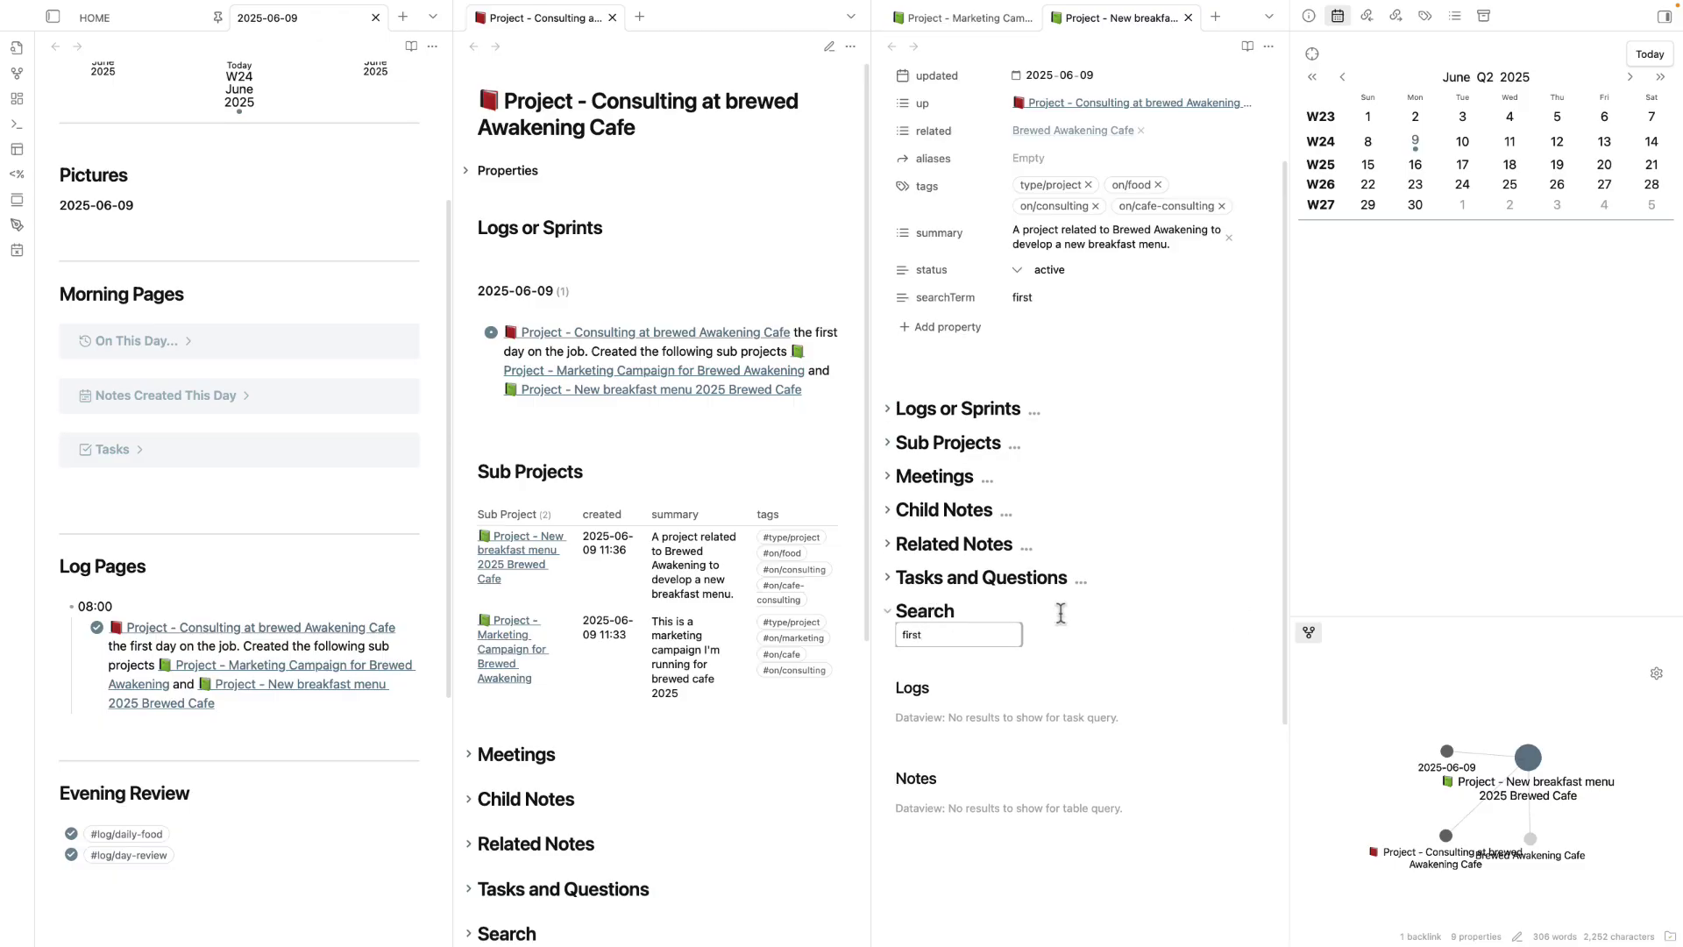
pyautogui.scroll(-3, 1078, 623)
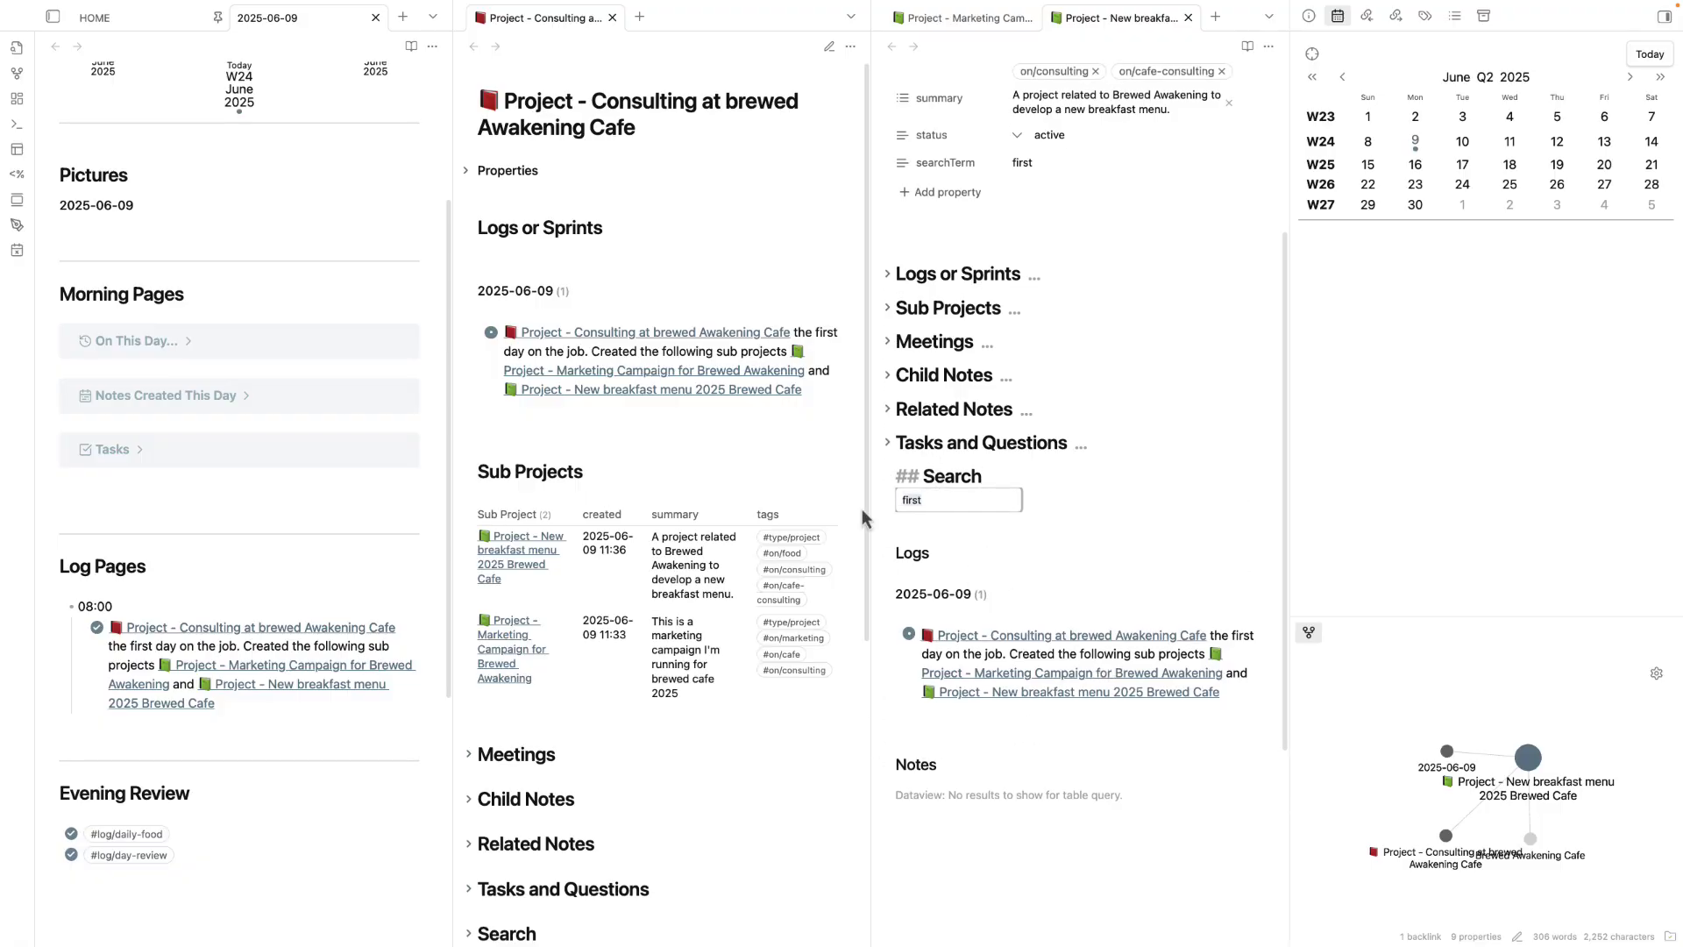
pyautogui.click(889, 480)
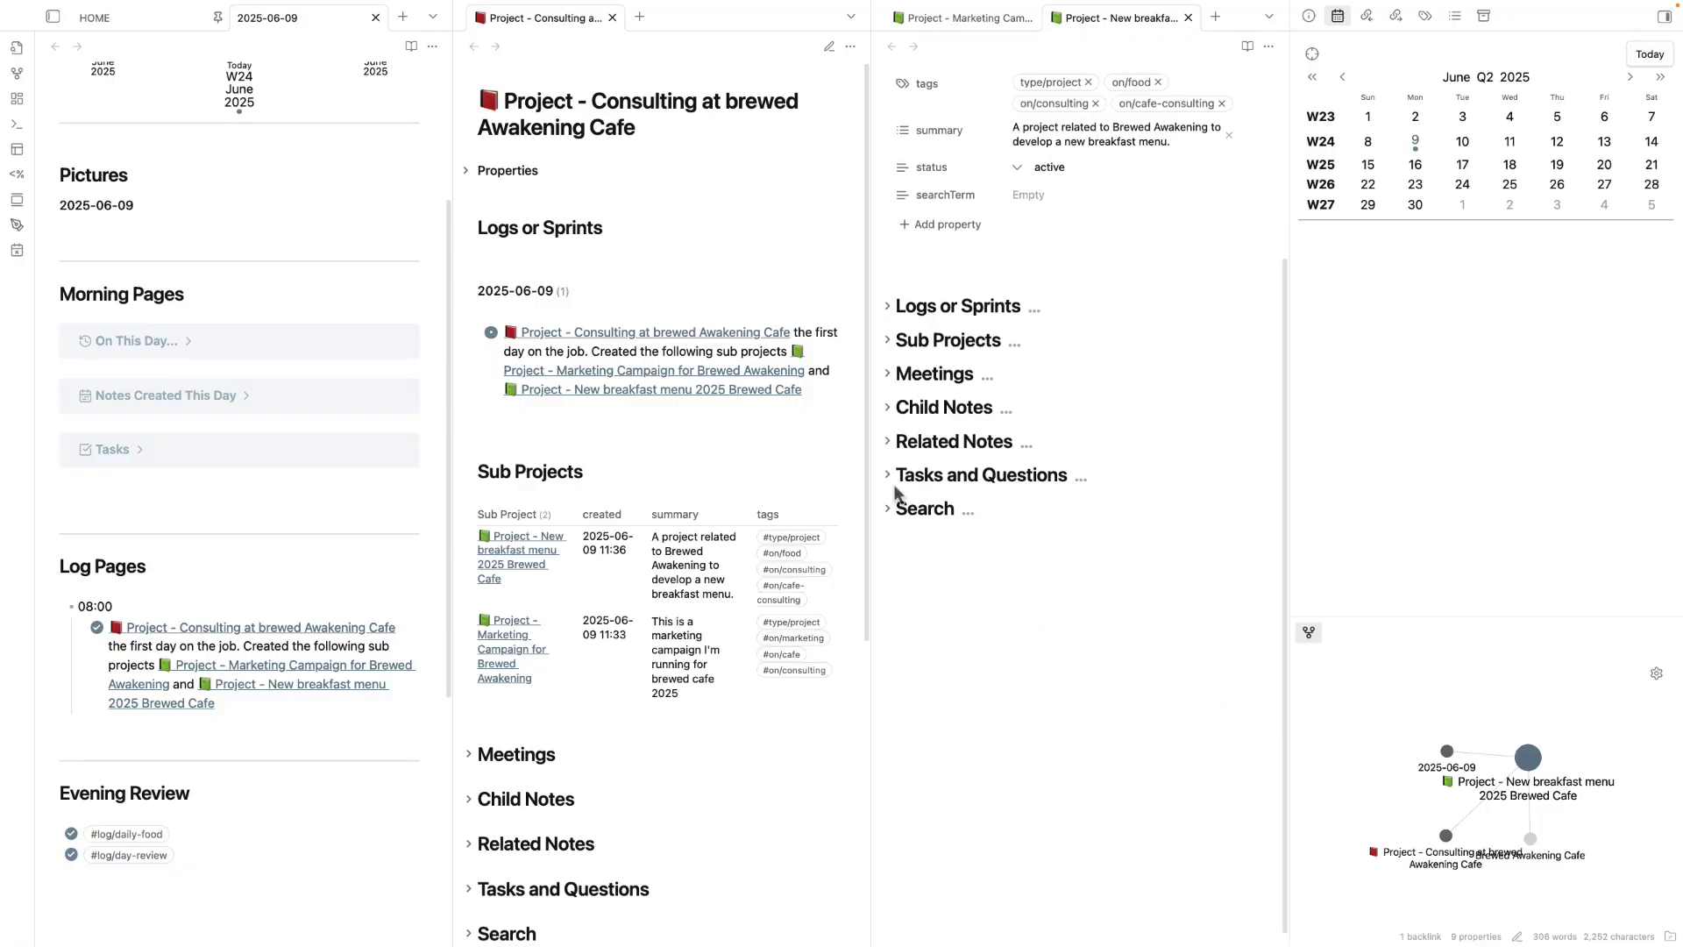
# - Merge the consulting project's tab into the sub-project tab group, placing it before the marketing campaign tab
pyautogui.moveTo(962, 17); pyautogui.dragTo(811, 24)
pyautogui.click(548, 17)
pyautogui.click(692, 18)
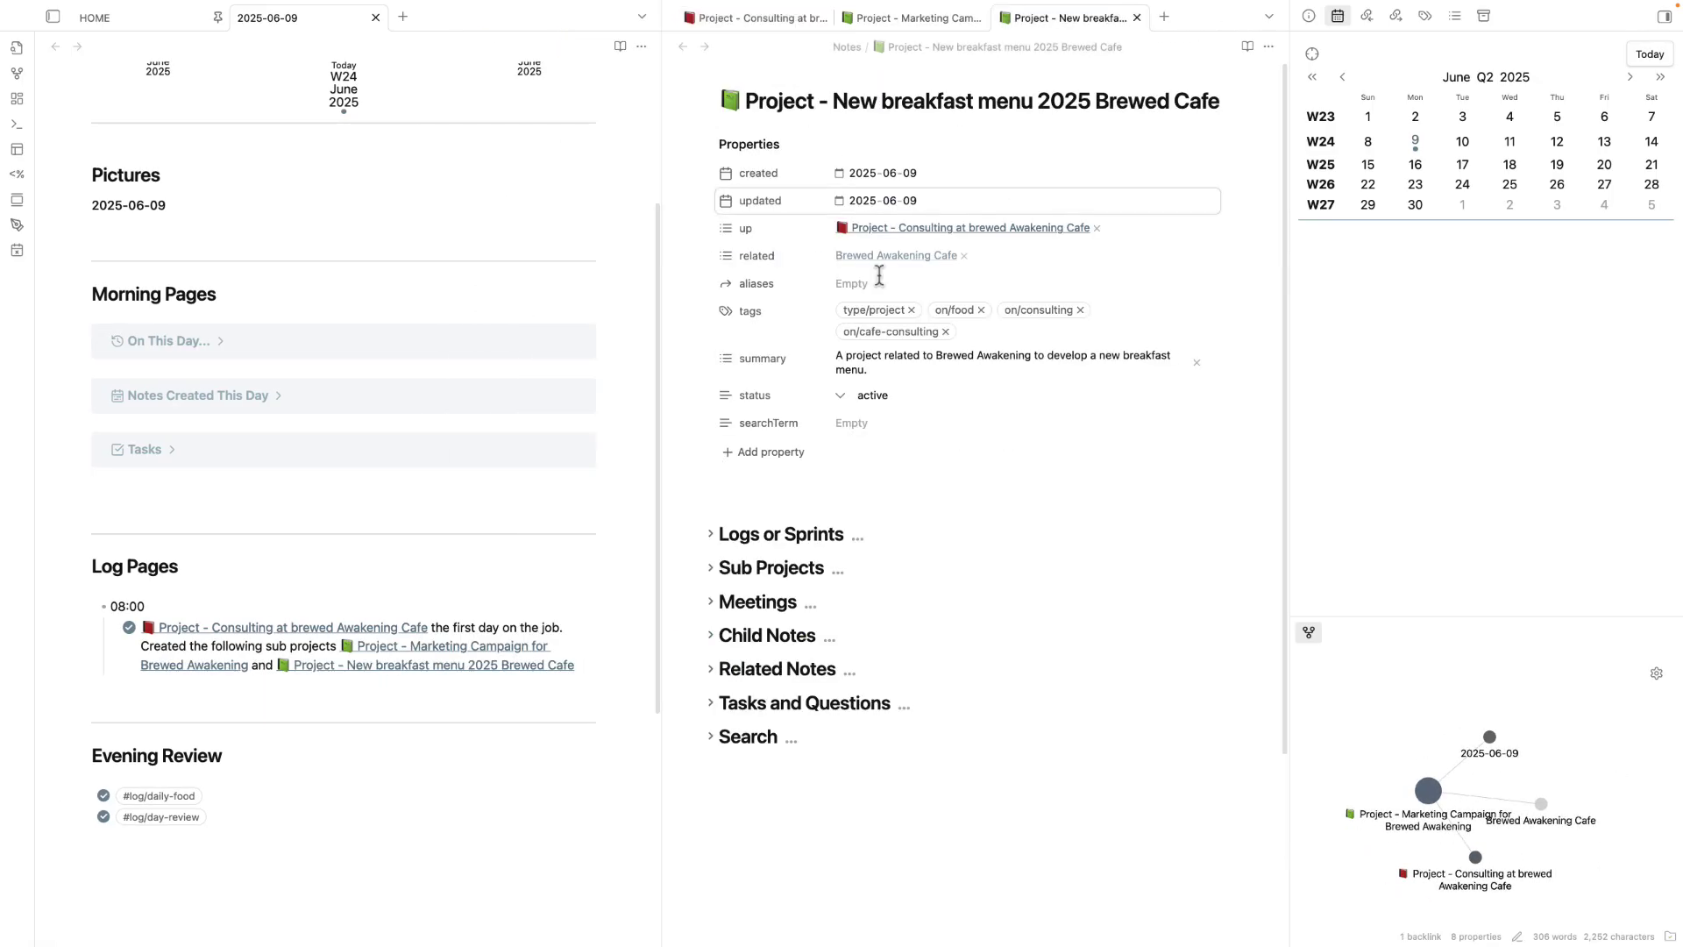
# - Add a 10:00 entry with an empty nested bullet below the 08:00 log in the daily note
pyautogui.click(595, 668)
pyautogui.press('Return')
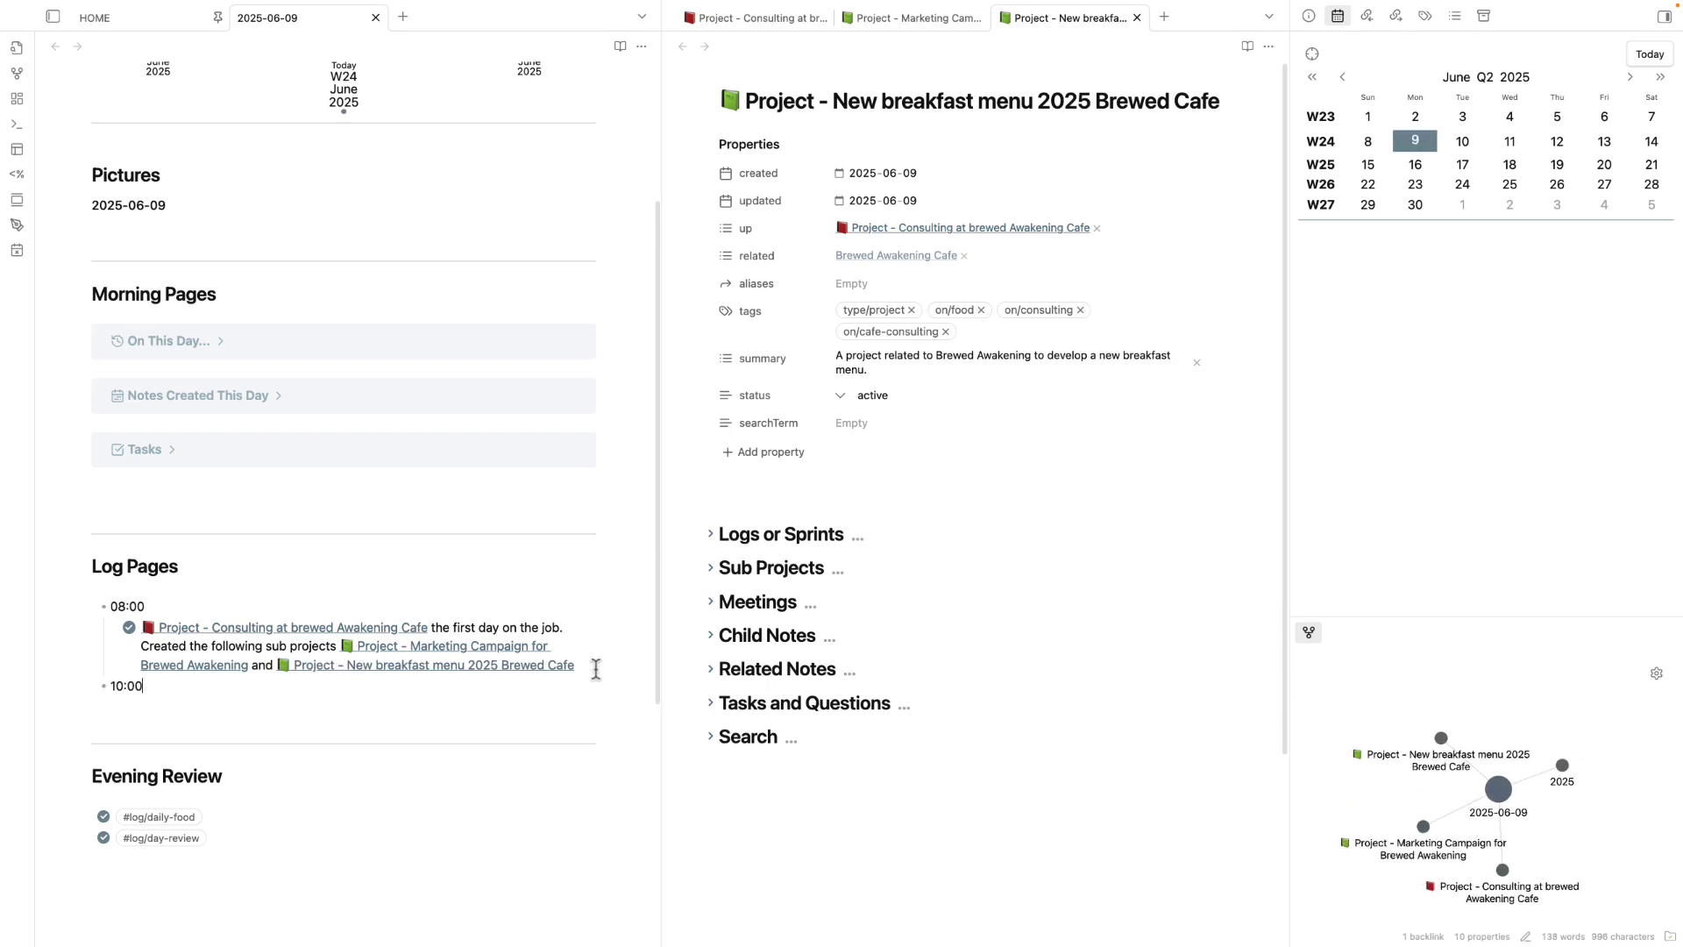
pyautogui.press('Return')
pyautogui.press('Tab')
pyautogui.write('\\')
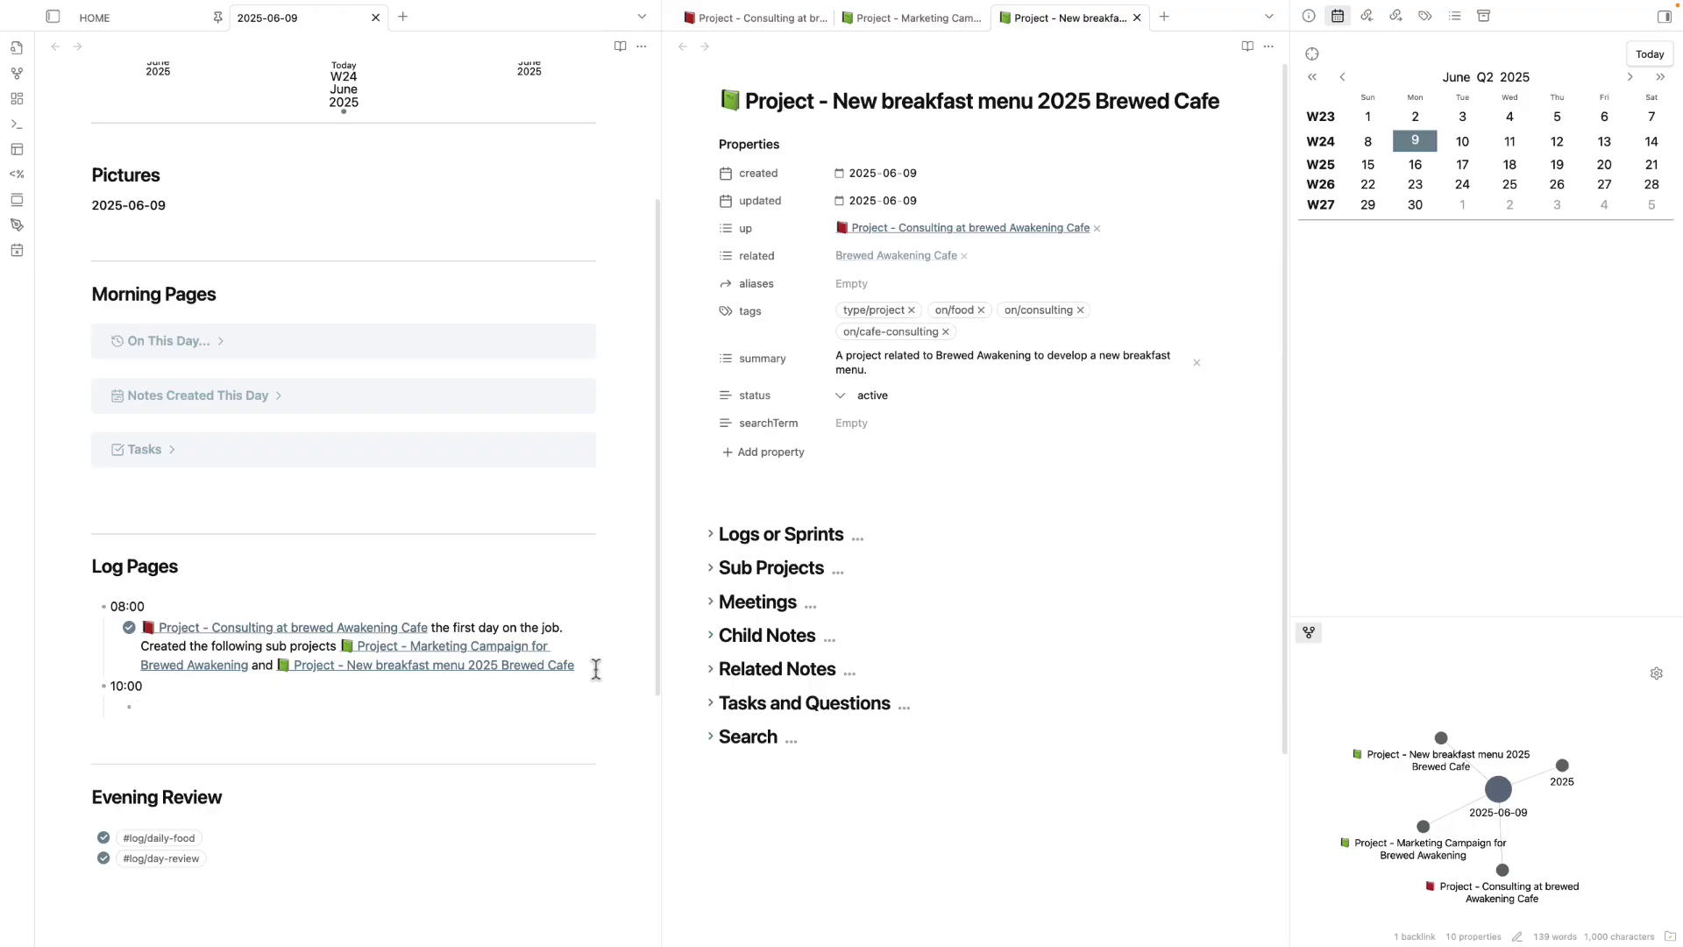
# - View the consulting project note and the marketing campaign note, checking which project the 10:00 log should concern
pyautogui.click(793, 18)
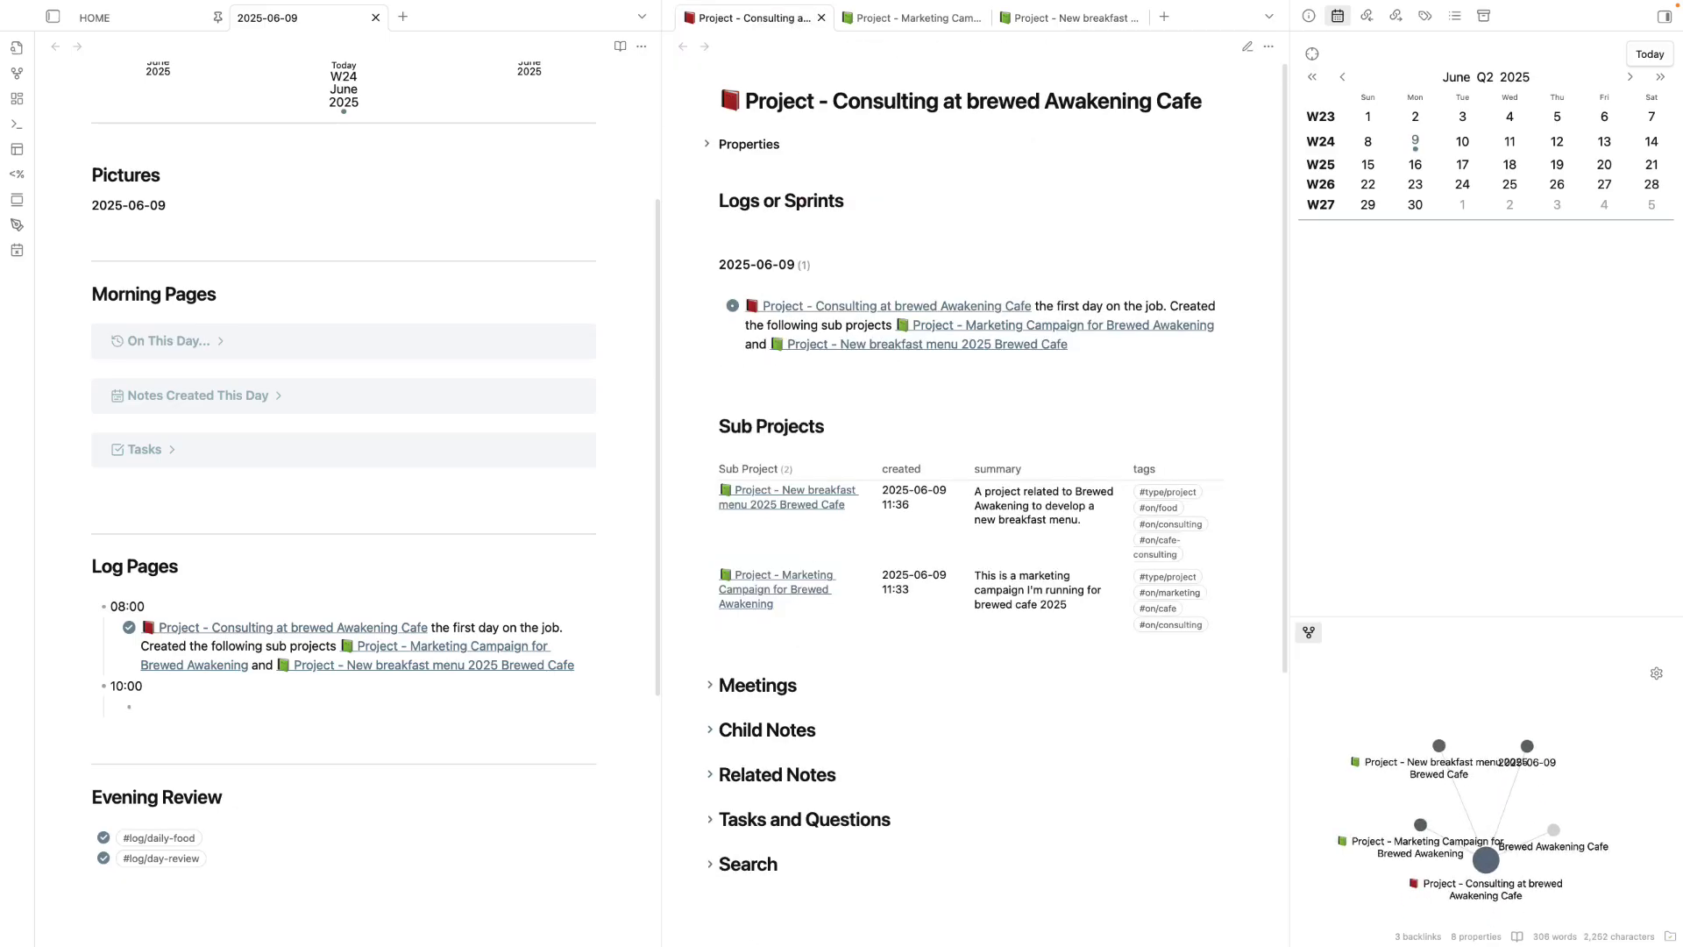
pyautogui.click(173, 710)
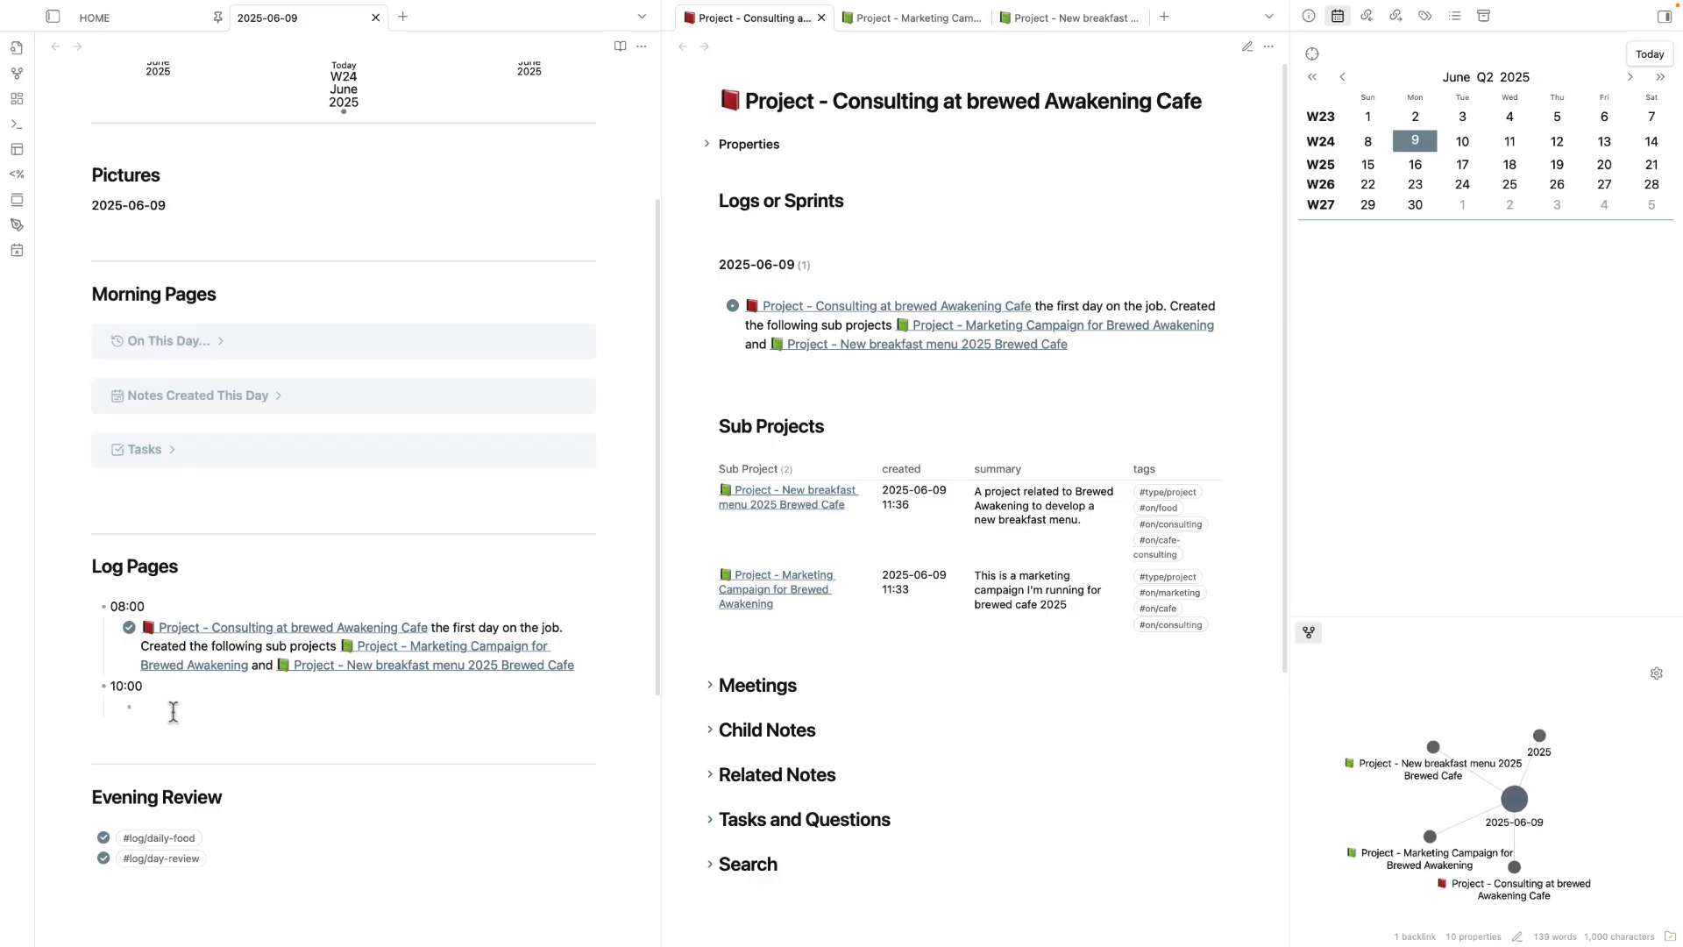
pyautogui.click(912, 17)
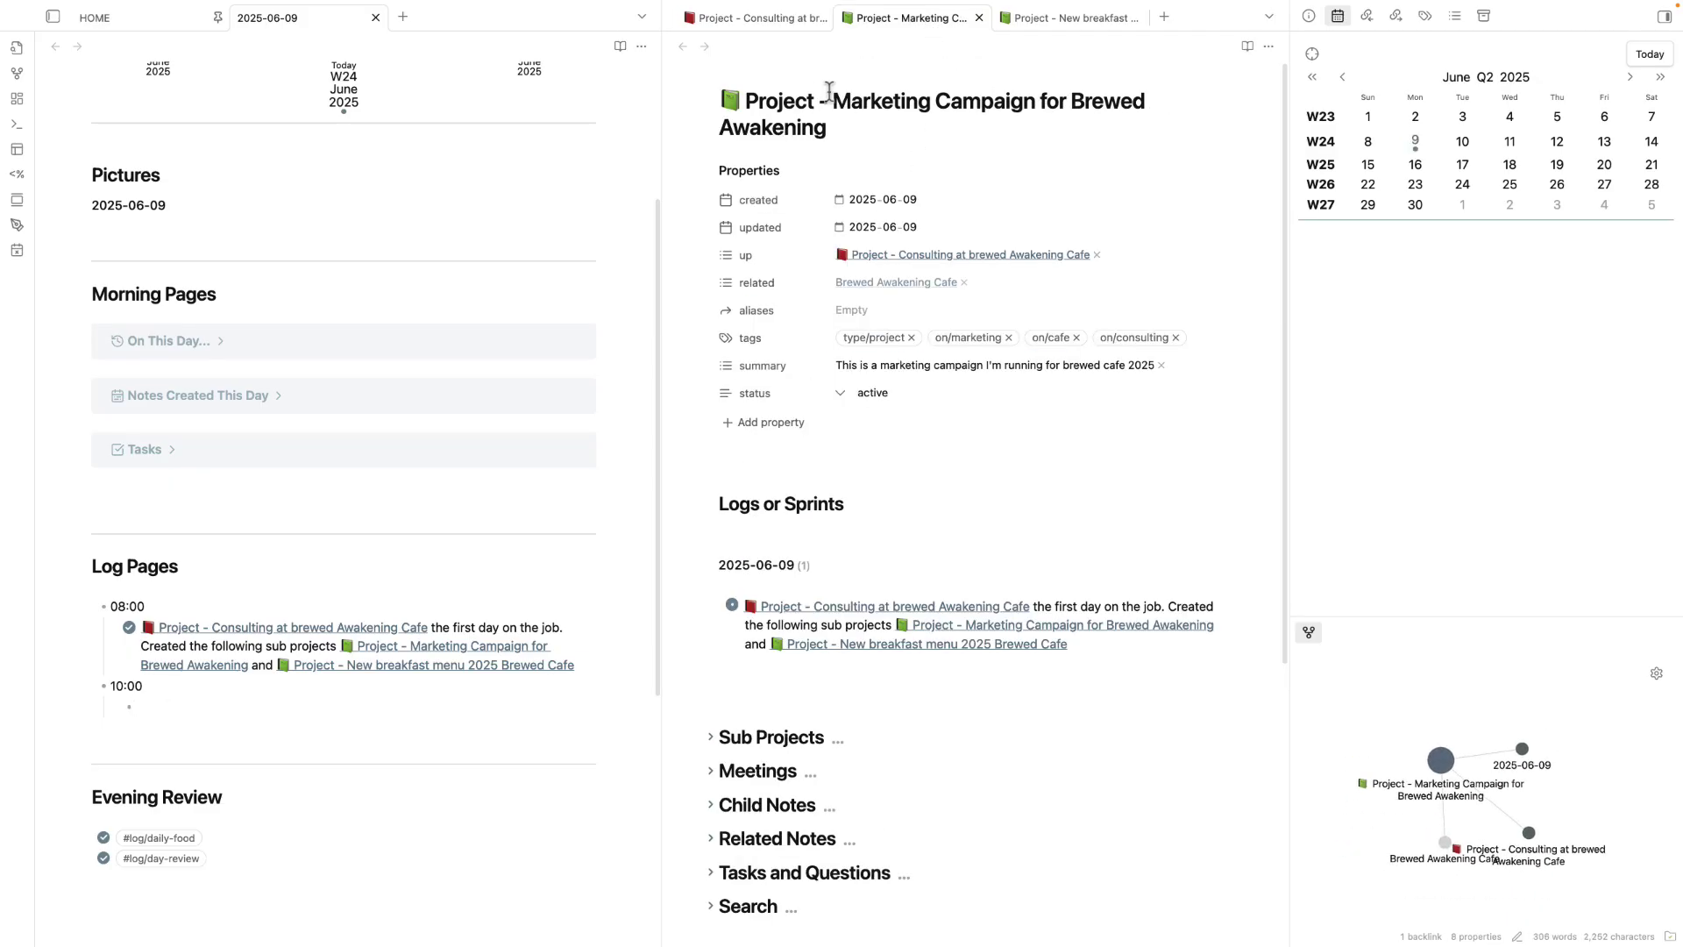
pyautogui.moveTo(851, 102); pyautogui.dragTo(1032, 119)
# - Tag the nested bullet under 10:00 with #log/sprint
pyautogui.click(178, 712)
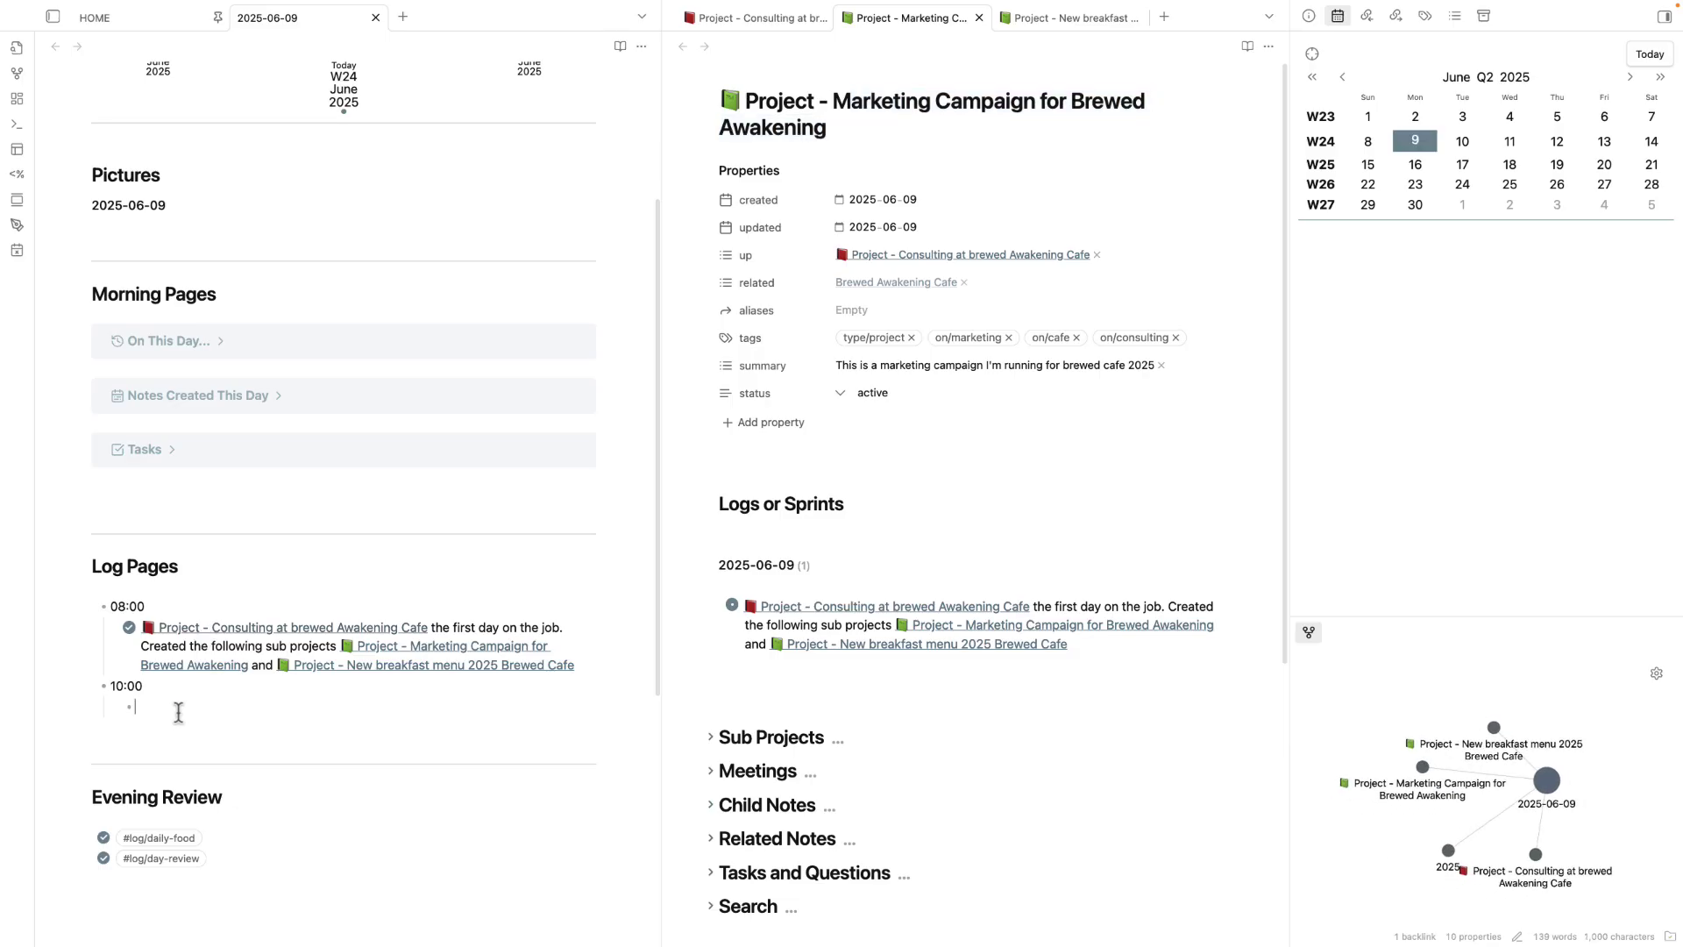
pyautogui.write('#log/sprint')
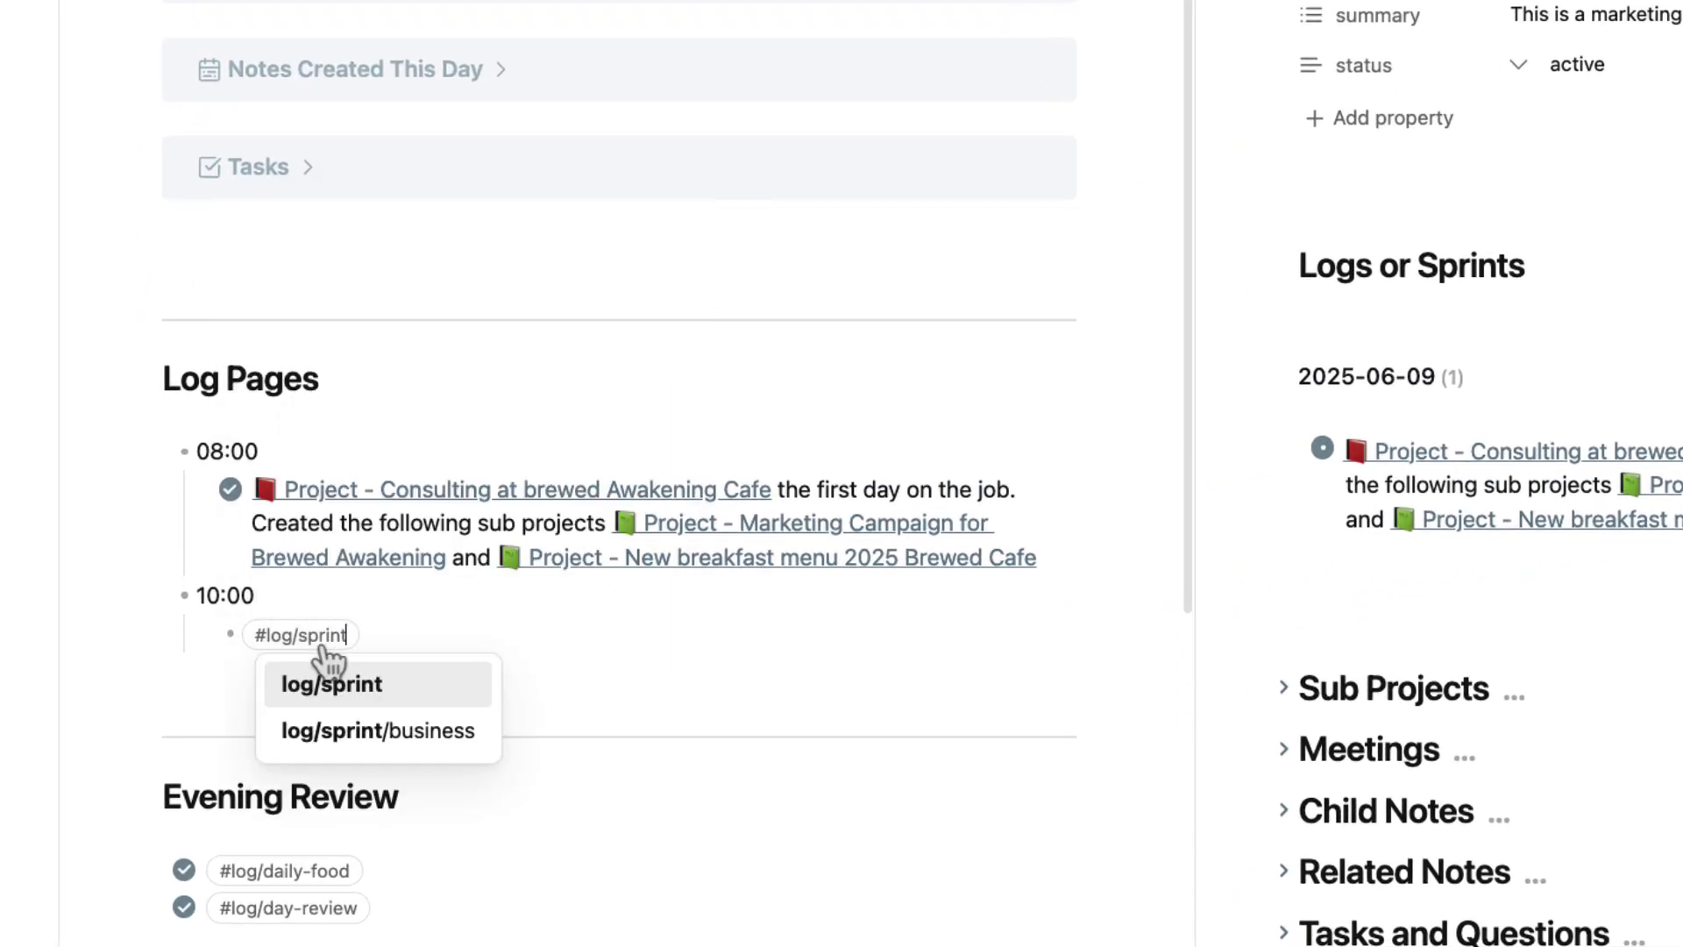
pyautogui.press('Return')
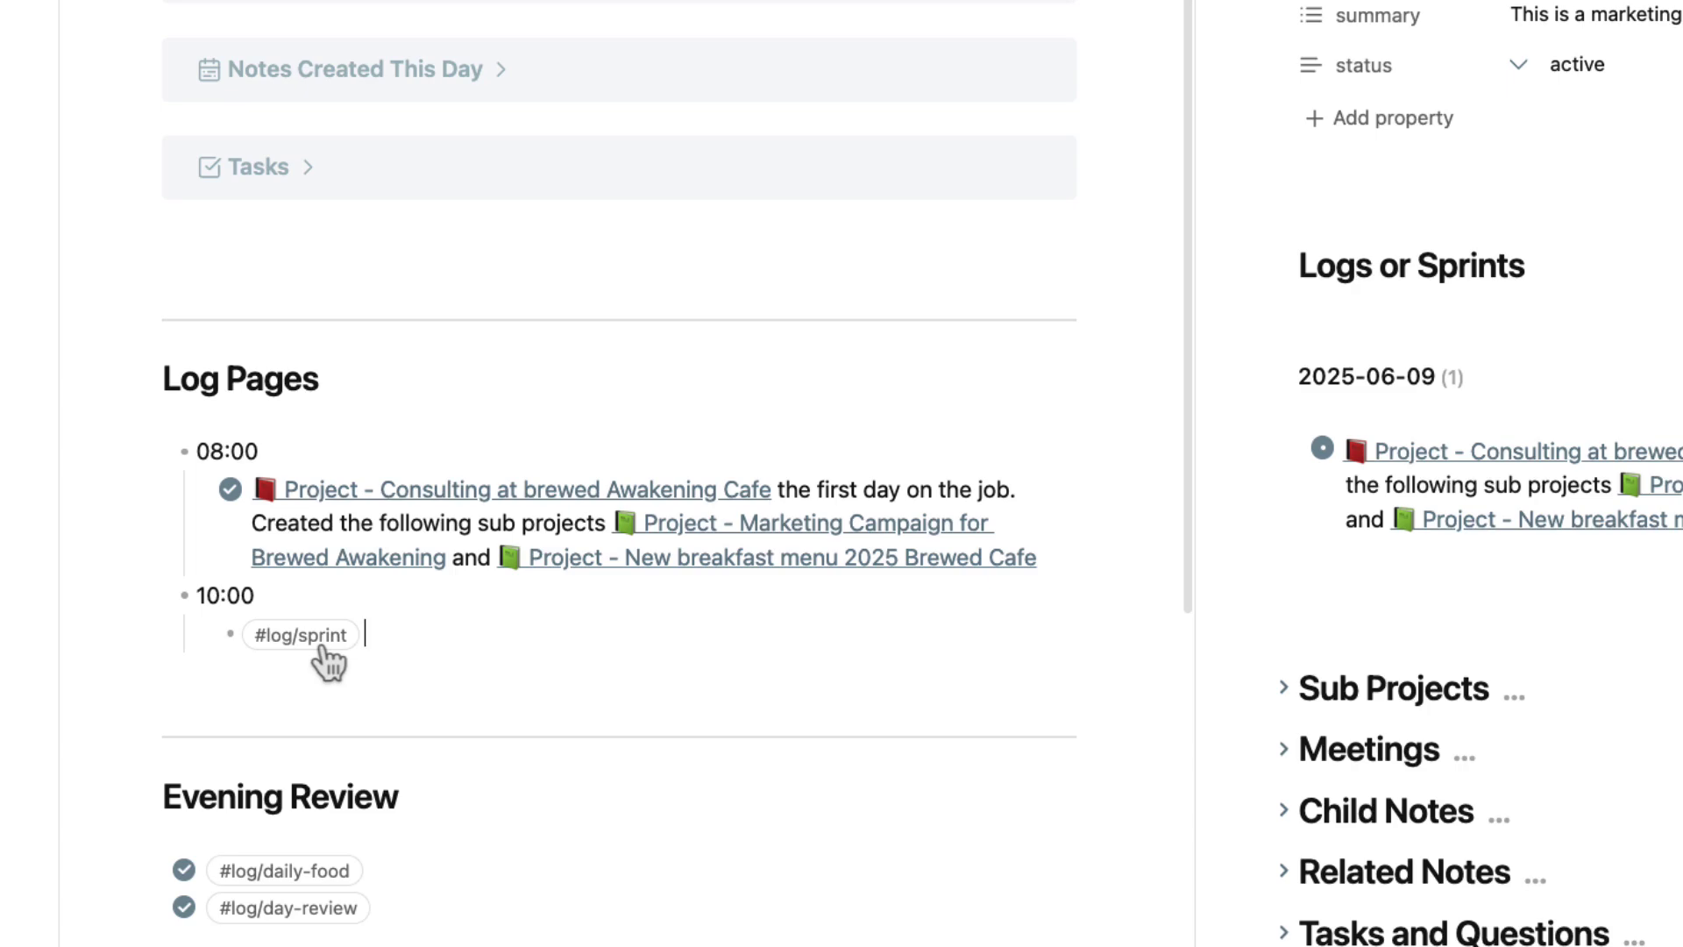
pyautogui.press('Return')
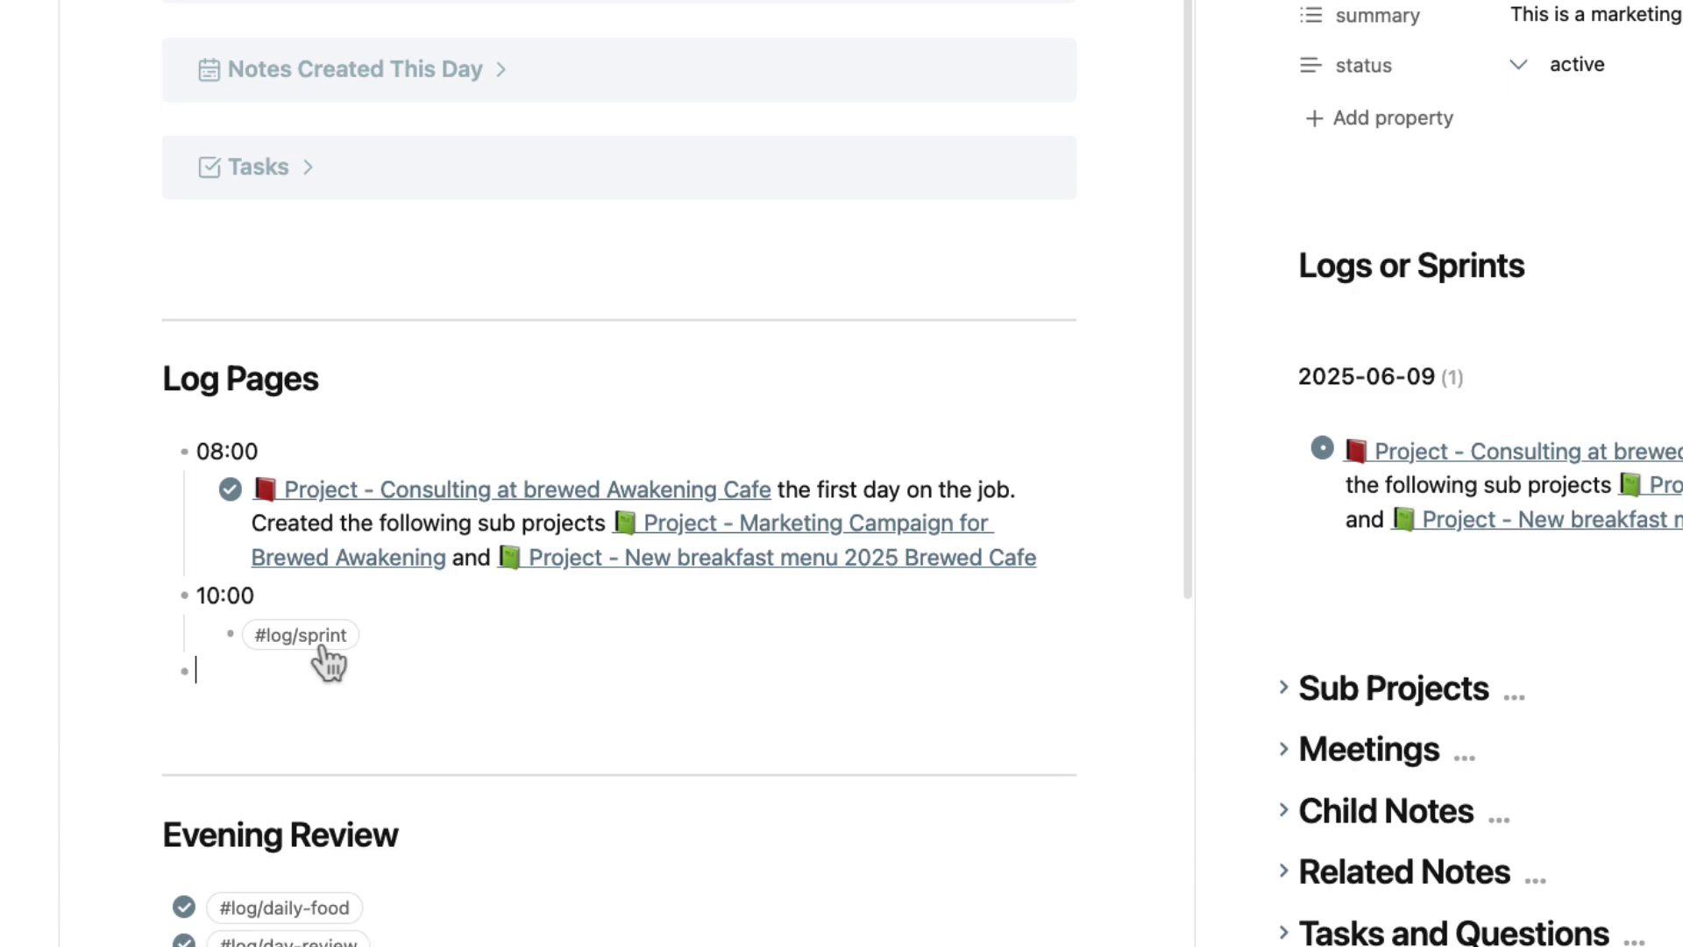
pyautogui.press('BackSpace')
pyautogui.press('Return')
# - Replace the sprint tag on the 10:00 nested bullet with #log/meeting
pyautogui.press('BackSpace')
pyautogui.press('BackSpace')
pyautogui.press('BackSpace')
pyautogui.press('BackSpace')
pyautogui.press('BackSpace')
pyautogui.press('BackSpace')
pyautogui.press('BackSpace')
pyautogui.press('BackSpace')
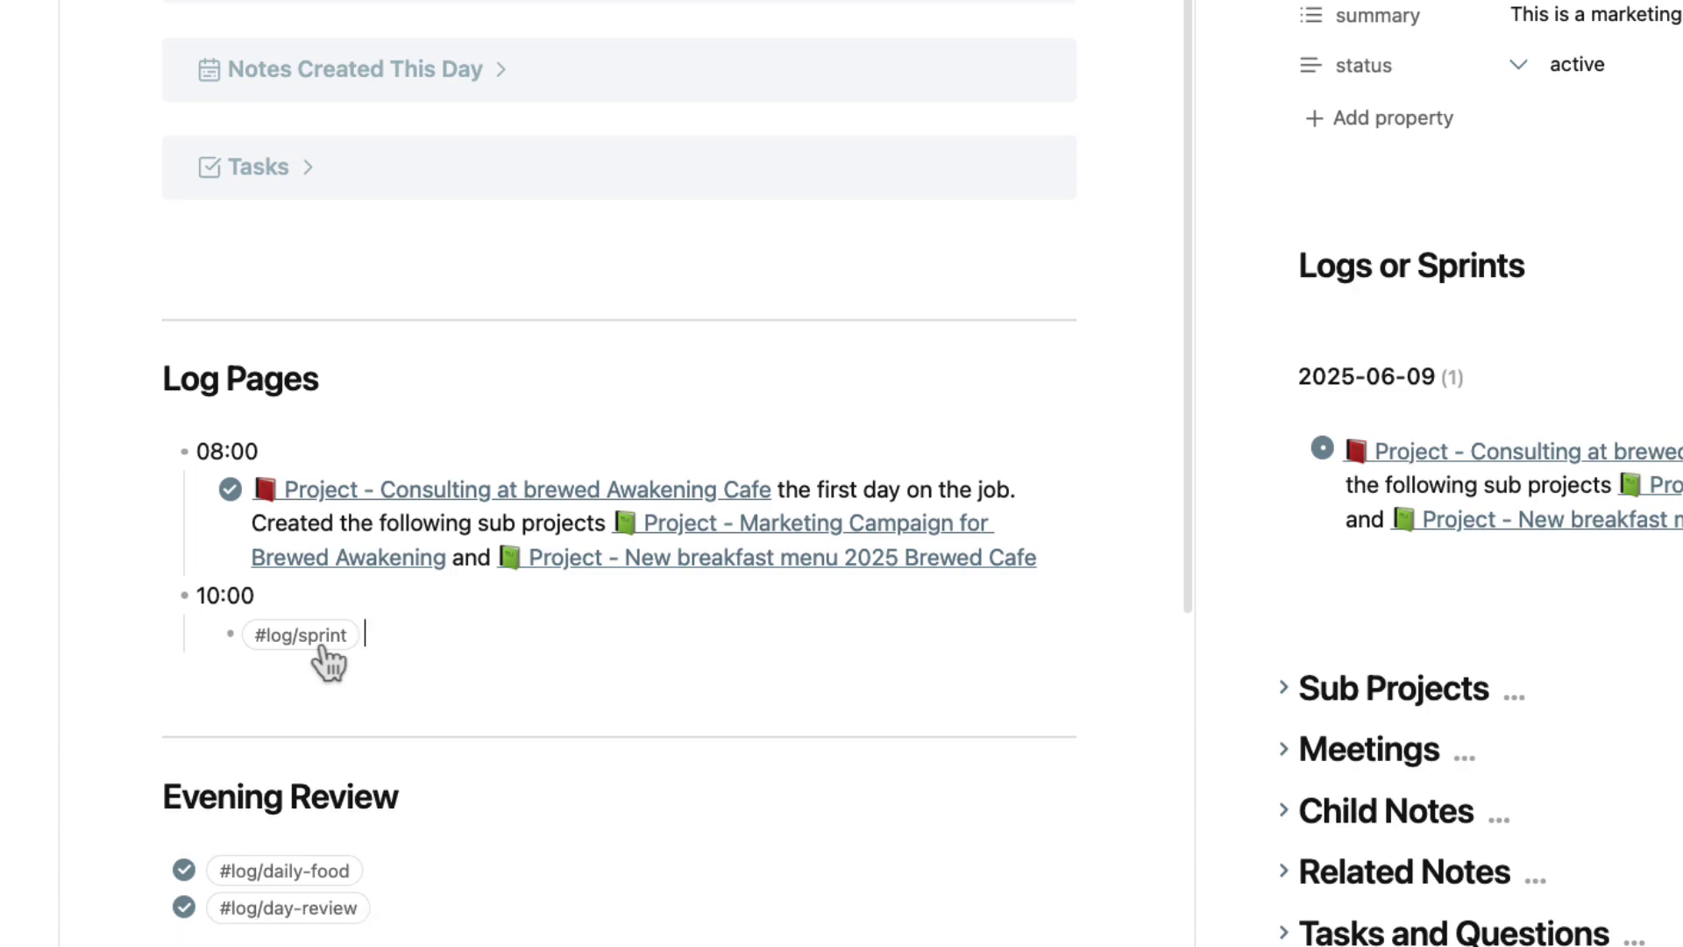
pyautogui.write('meeting')
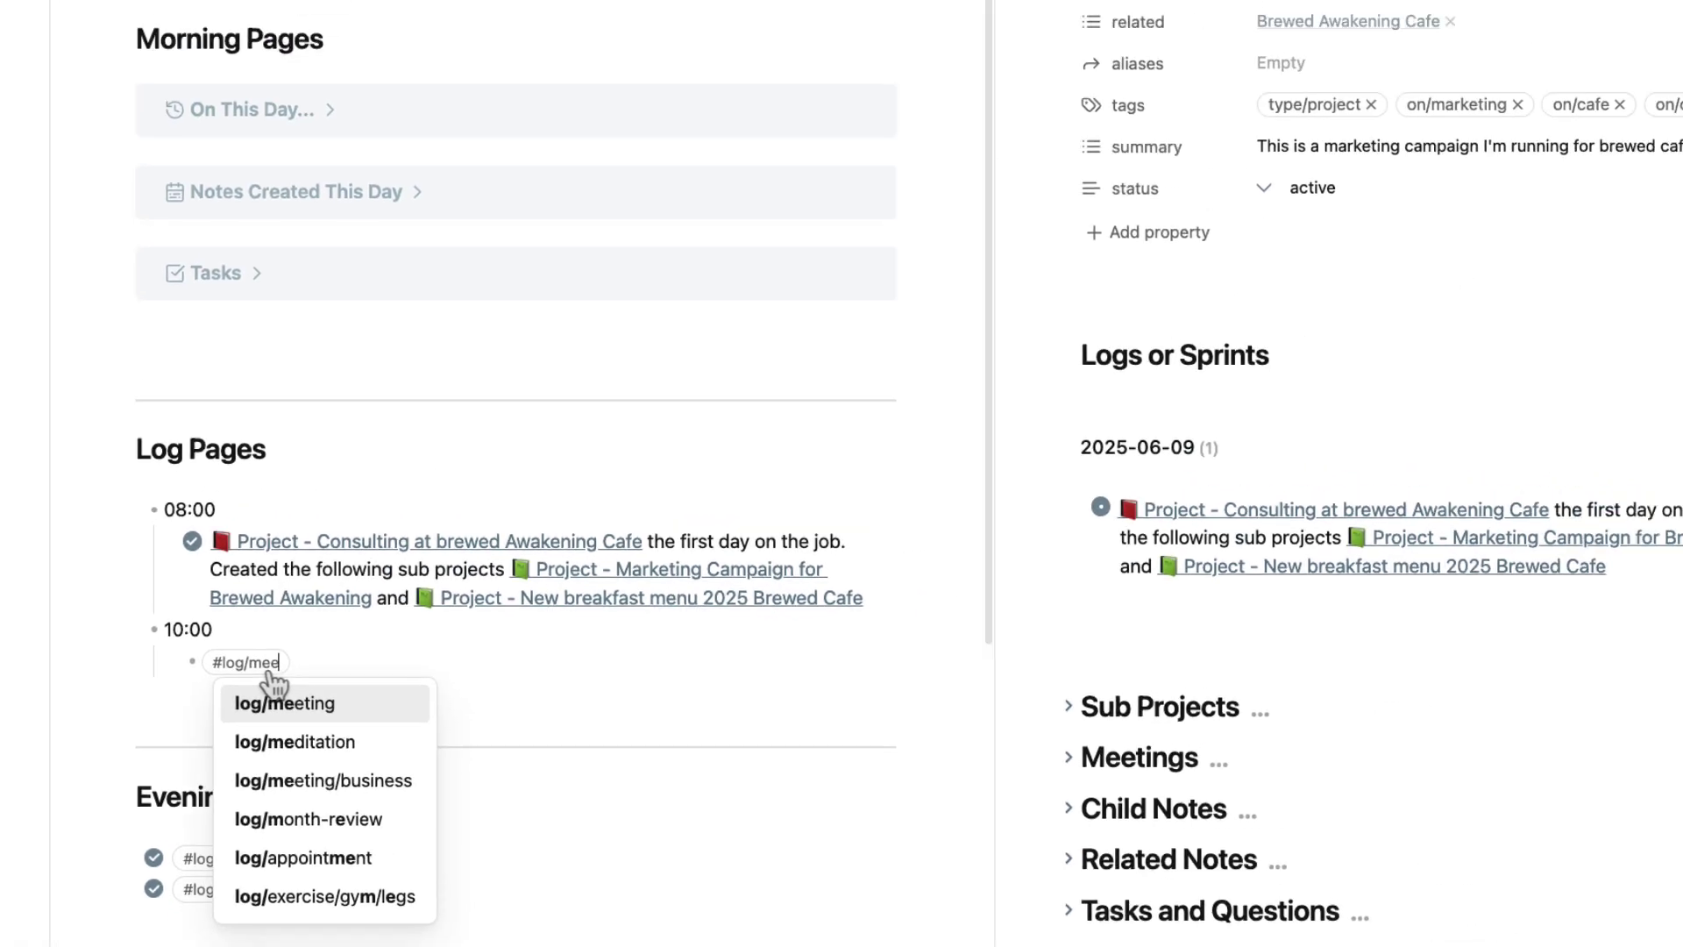
pyautogui.press('Return')
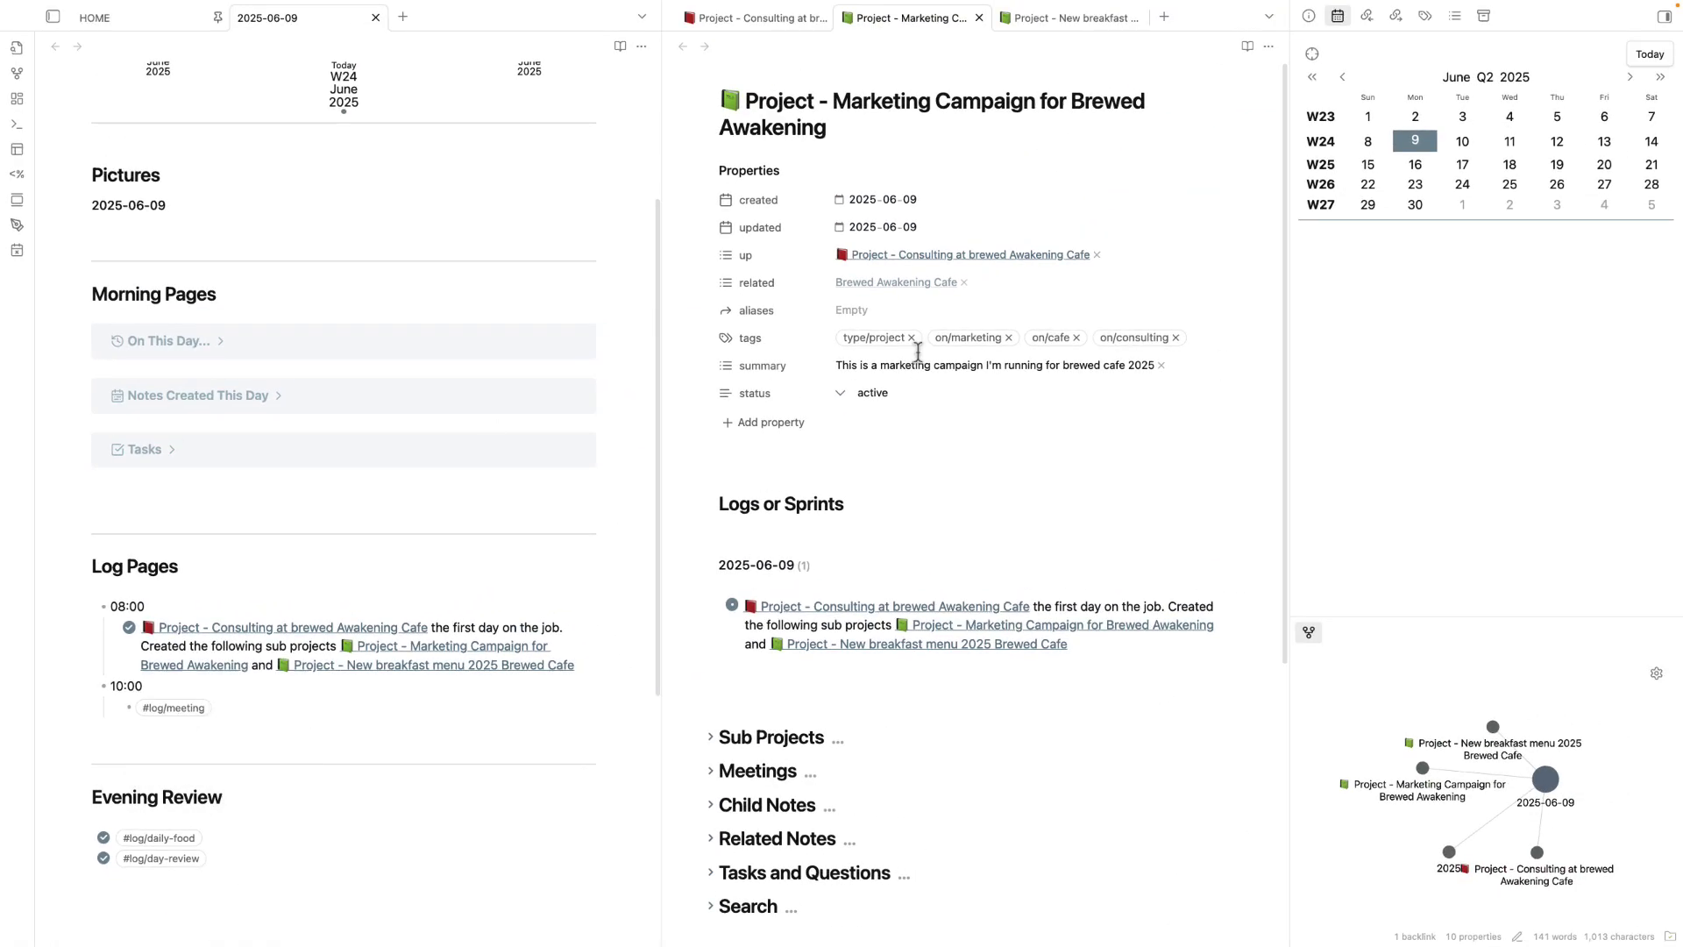
# - Write "related to" after the #log/meeting tag at 10:00, followed by a link to the Consulting at brewed Awakening Cafe project
pyautogui.click(754, 17)
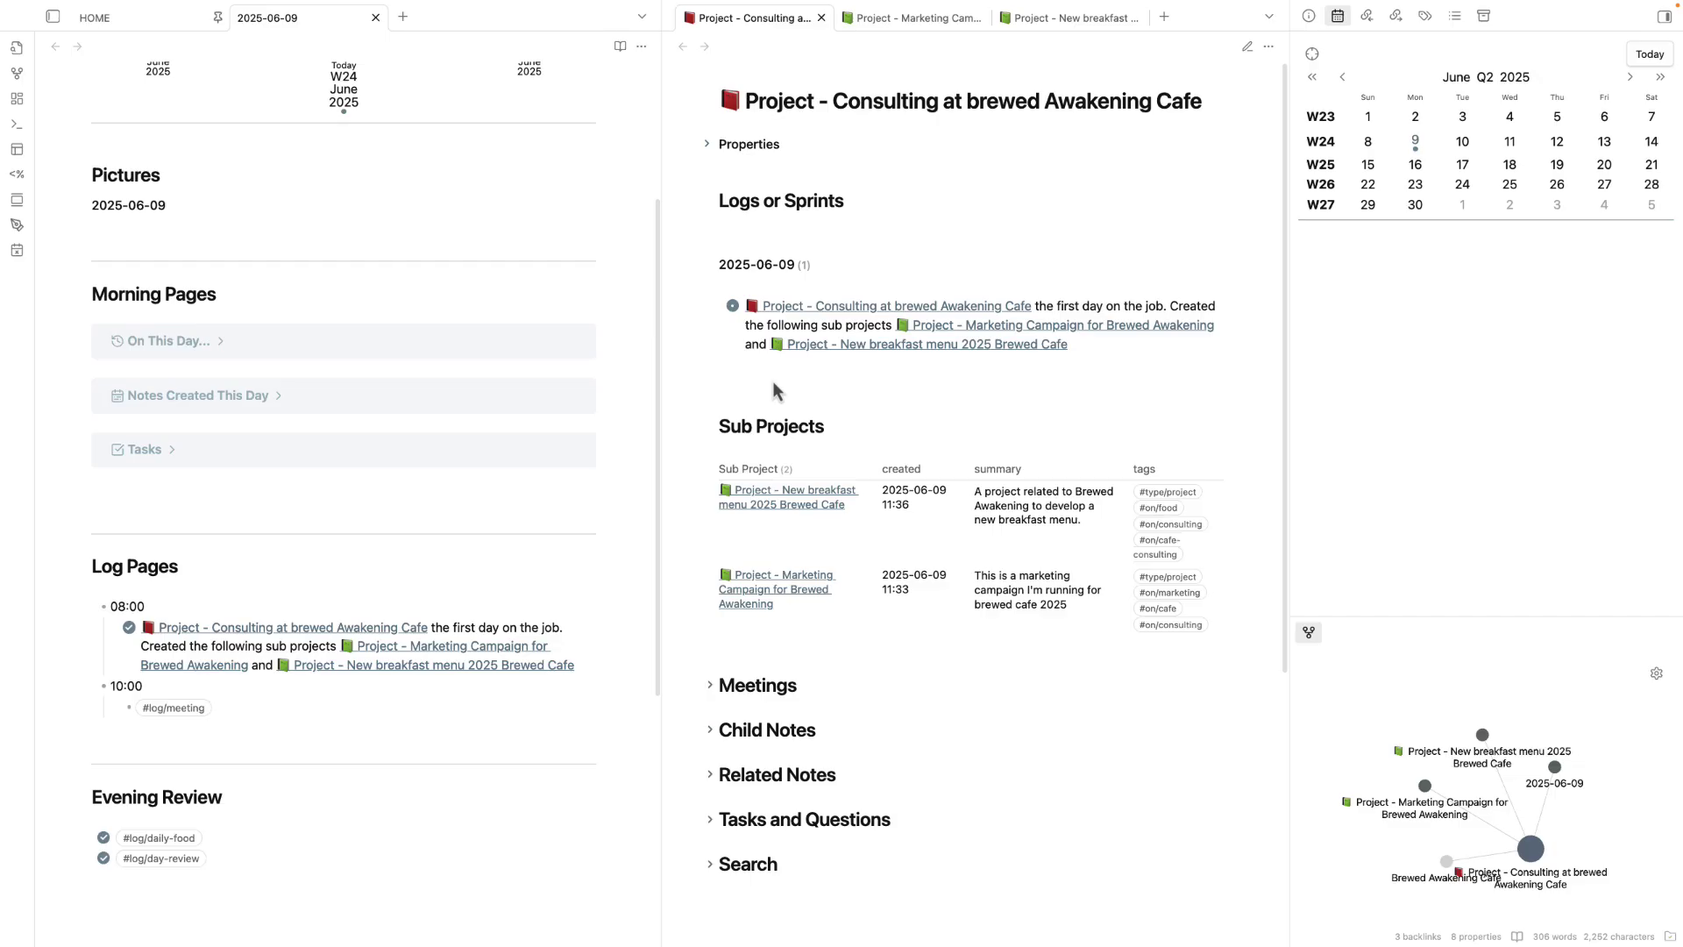
pyautogui.tripleClick(269, 712)
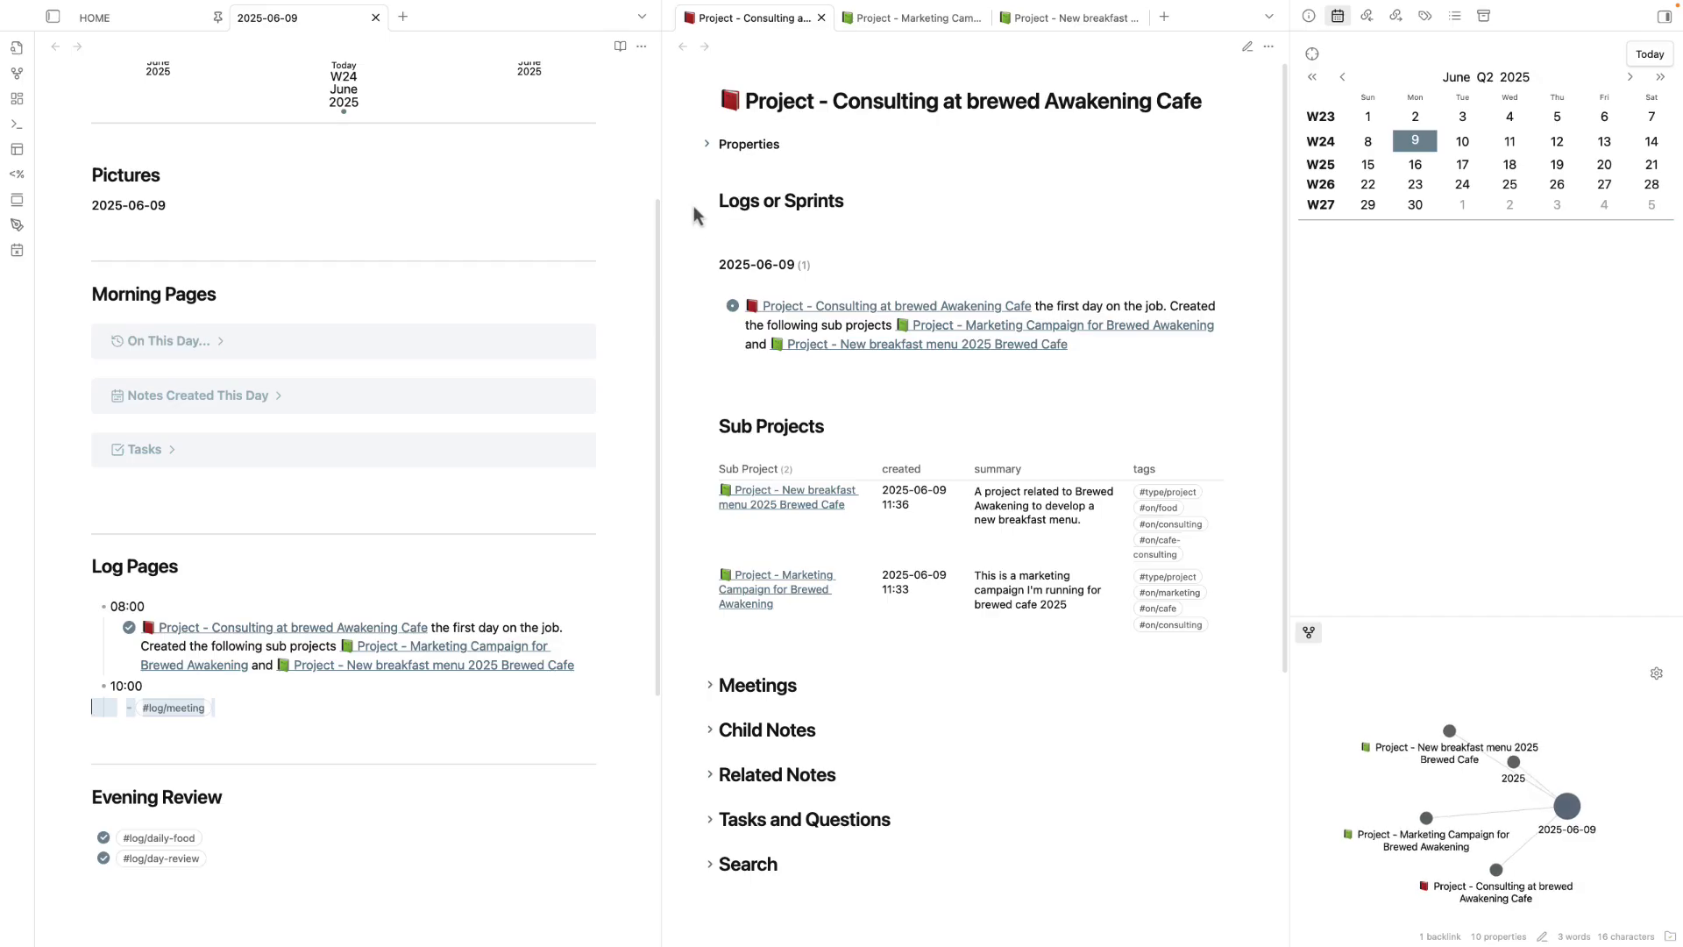
pyautogui.click(268, 712)
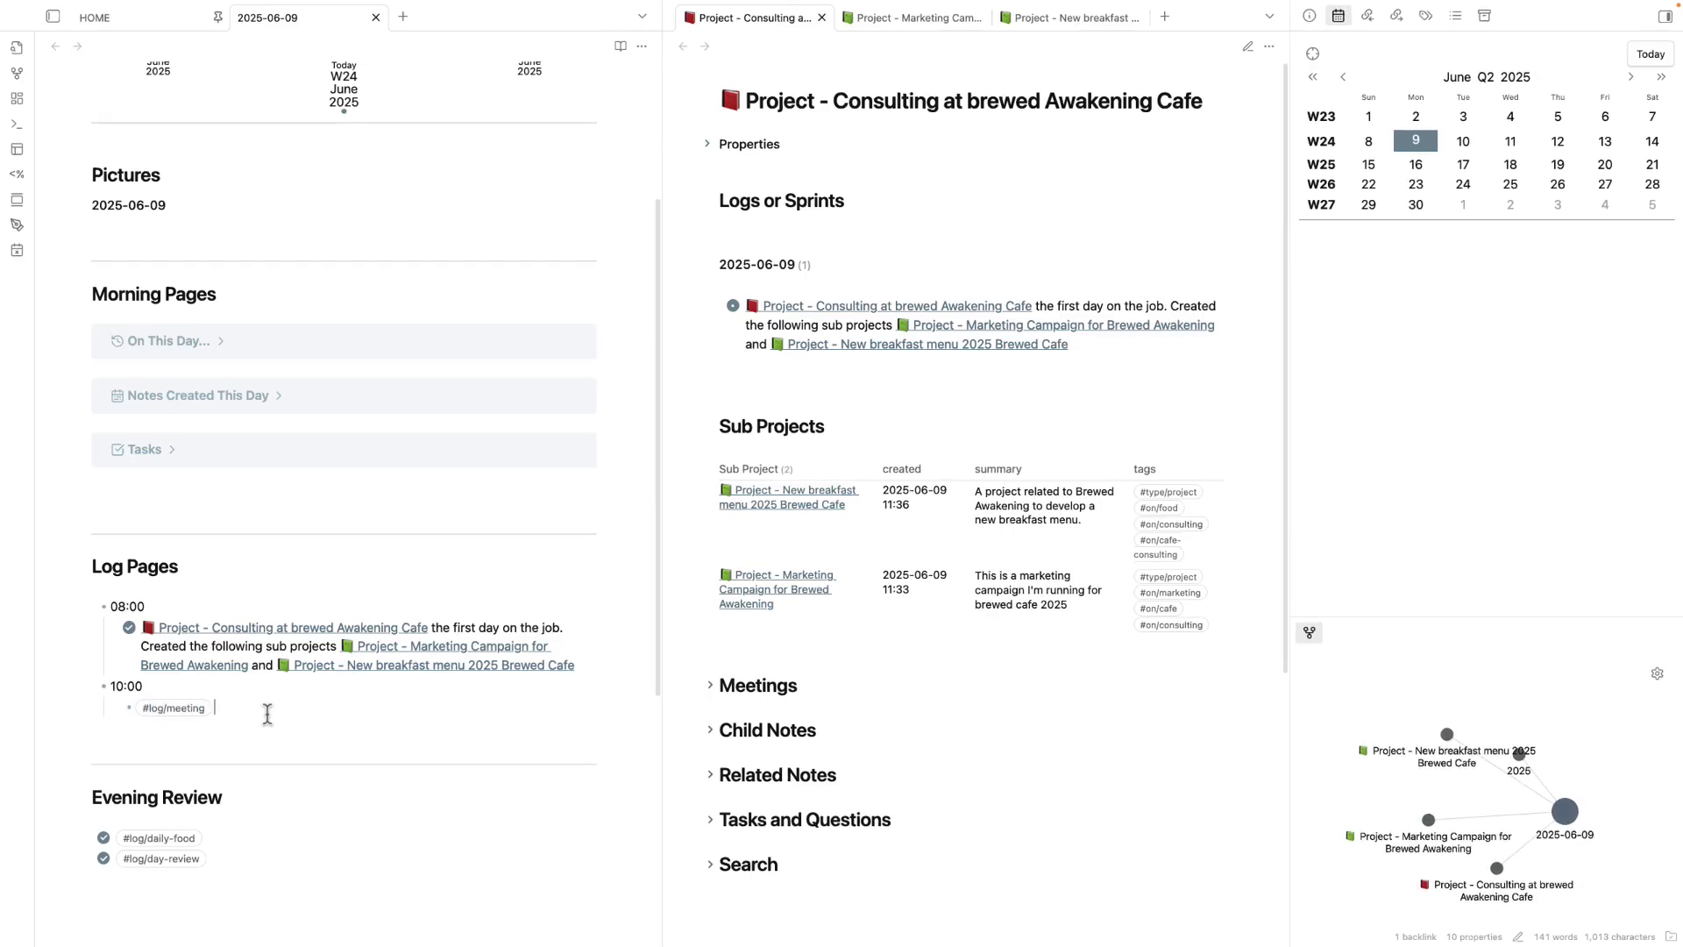
pyautogui.write('relate')
pyautogui.write('d to [[project - c')
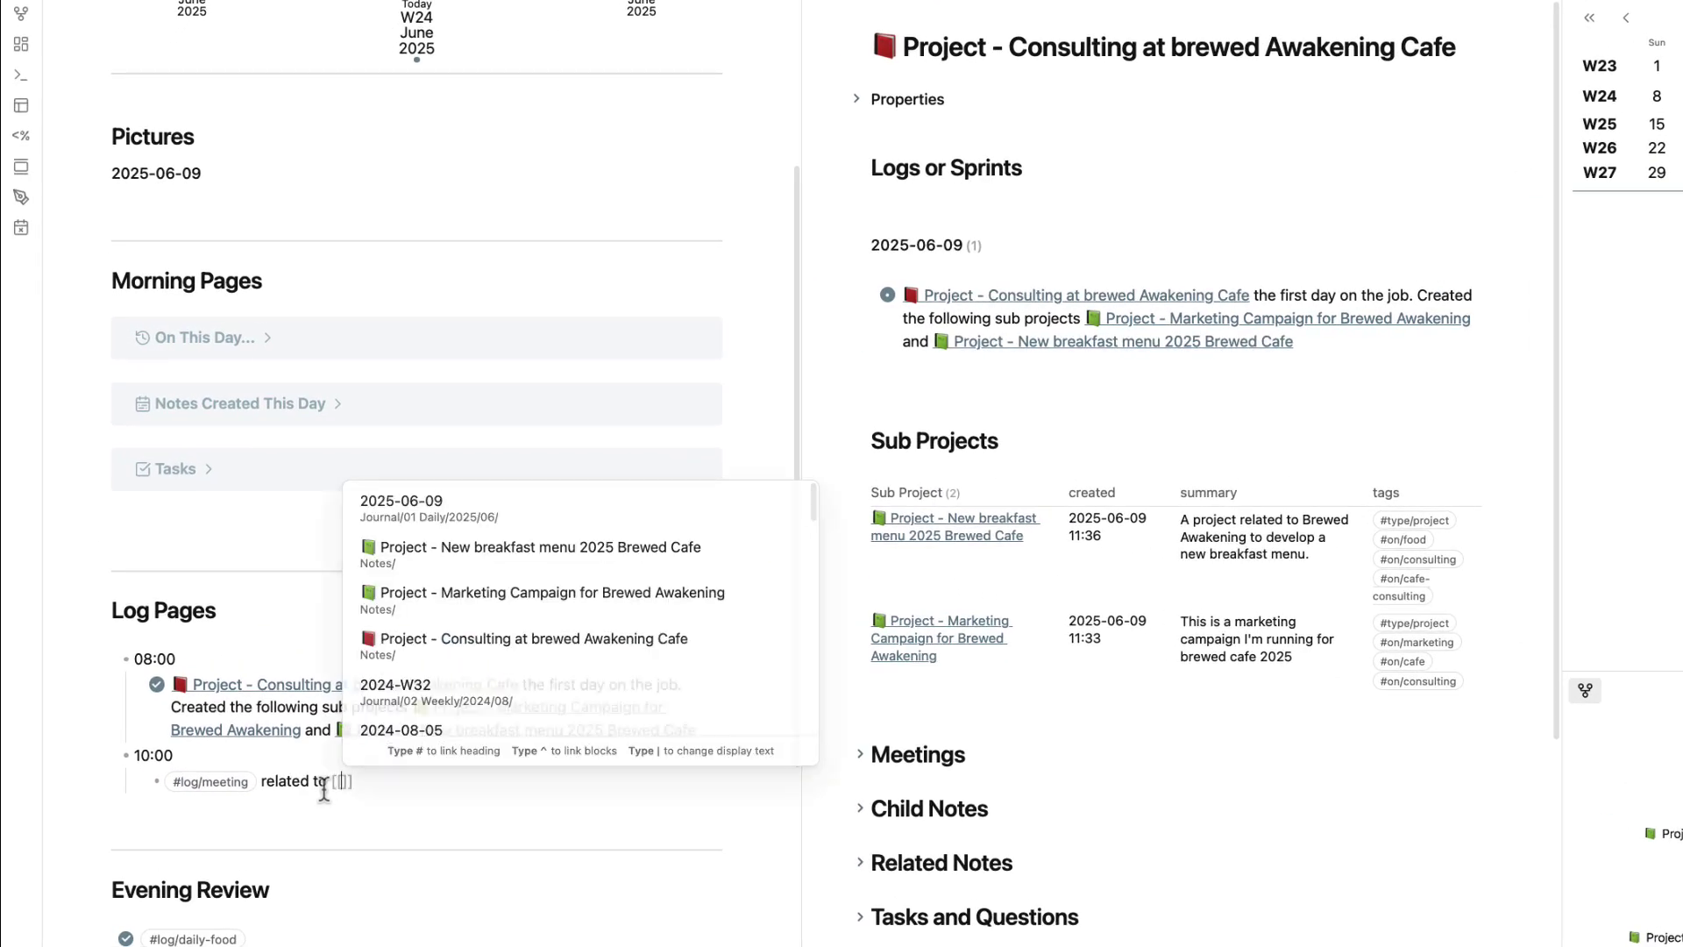
pyautogui.write('ons')
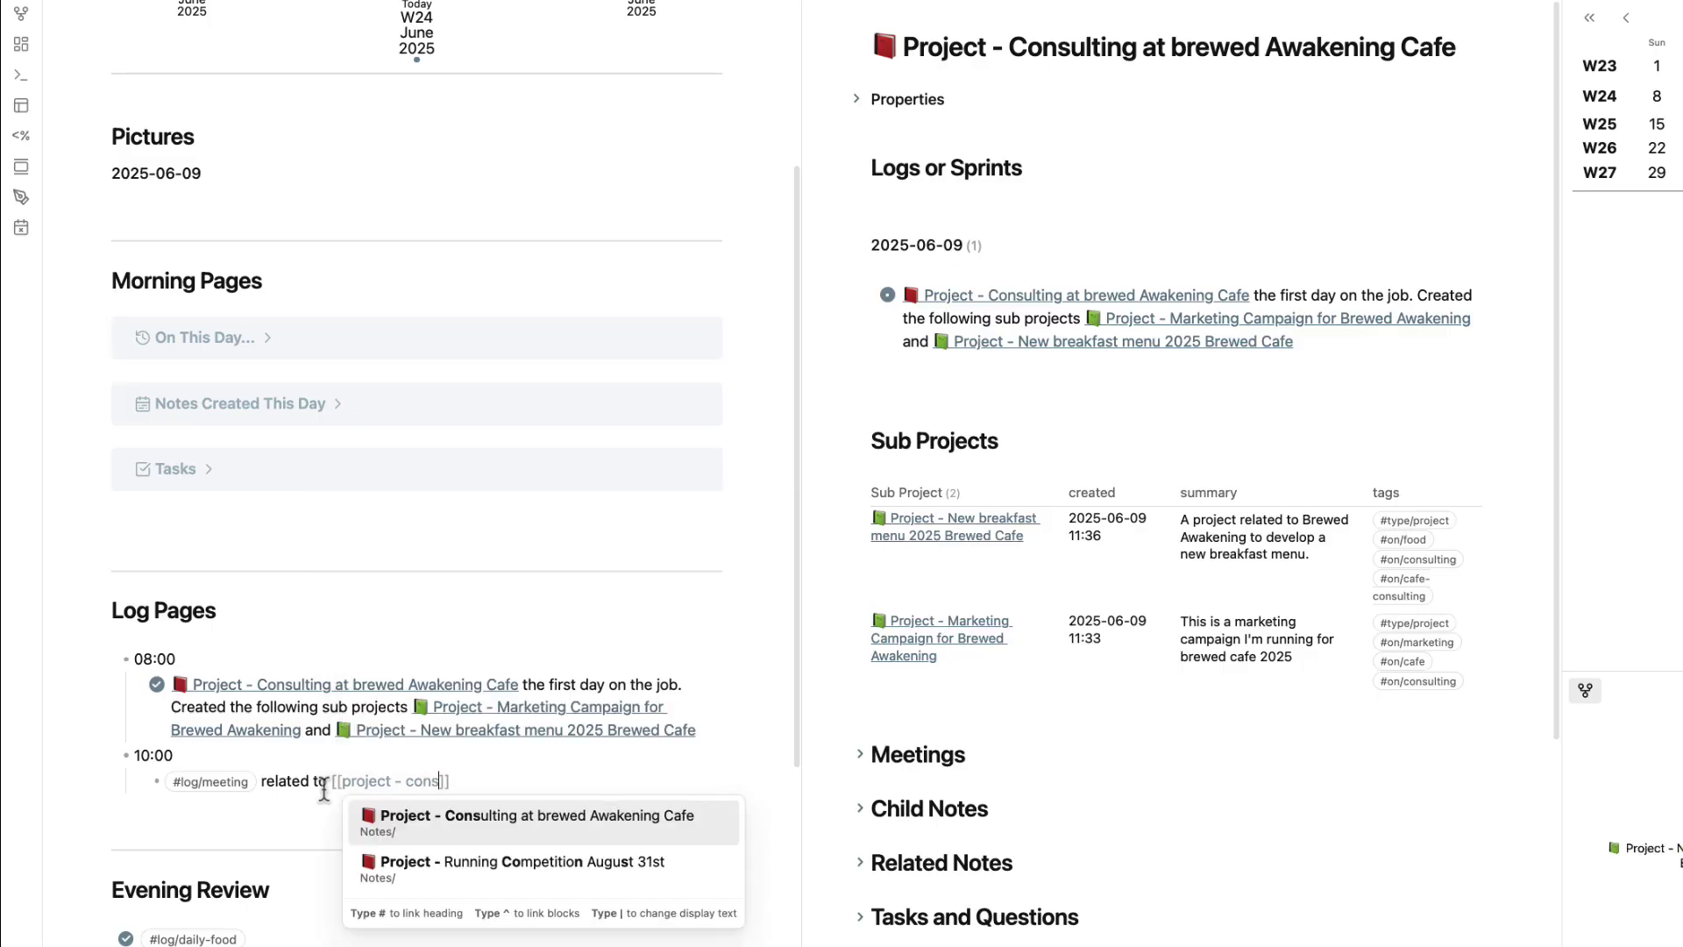
pyautogui.press('Return')
# - Continue the 10:00 entry with "and more specifically the sub project" and a link to the Marketing Campaign for Brewed Awakening project
pyautogui.write('and')
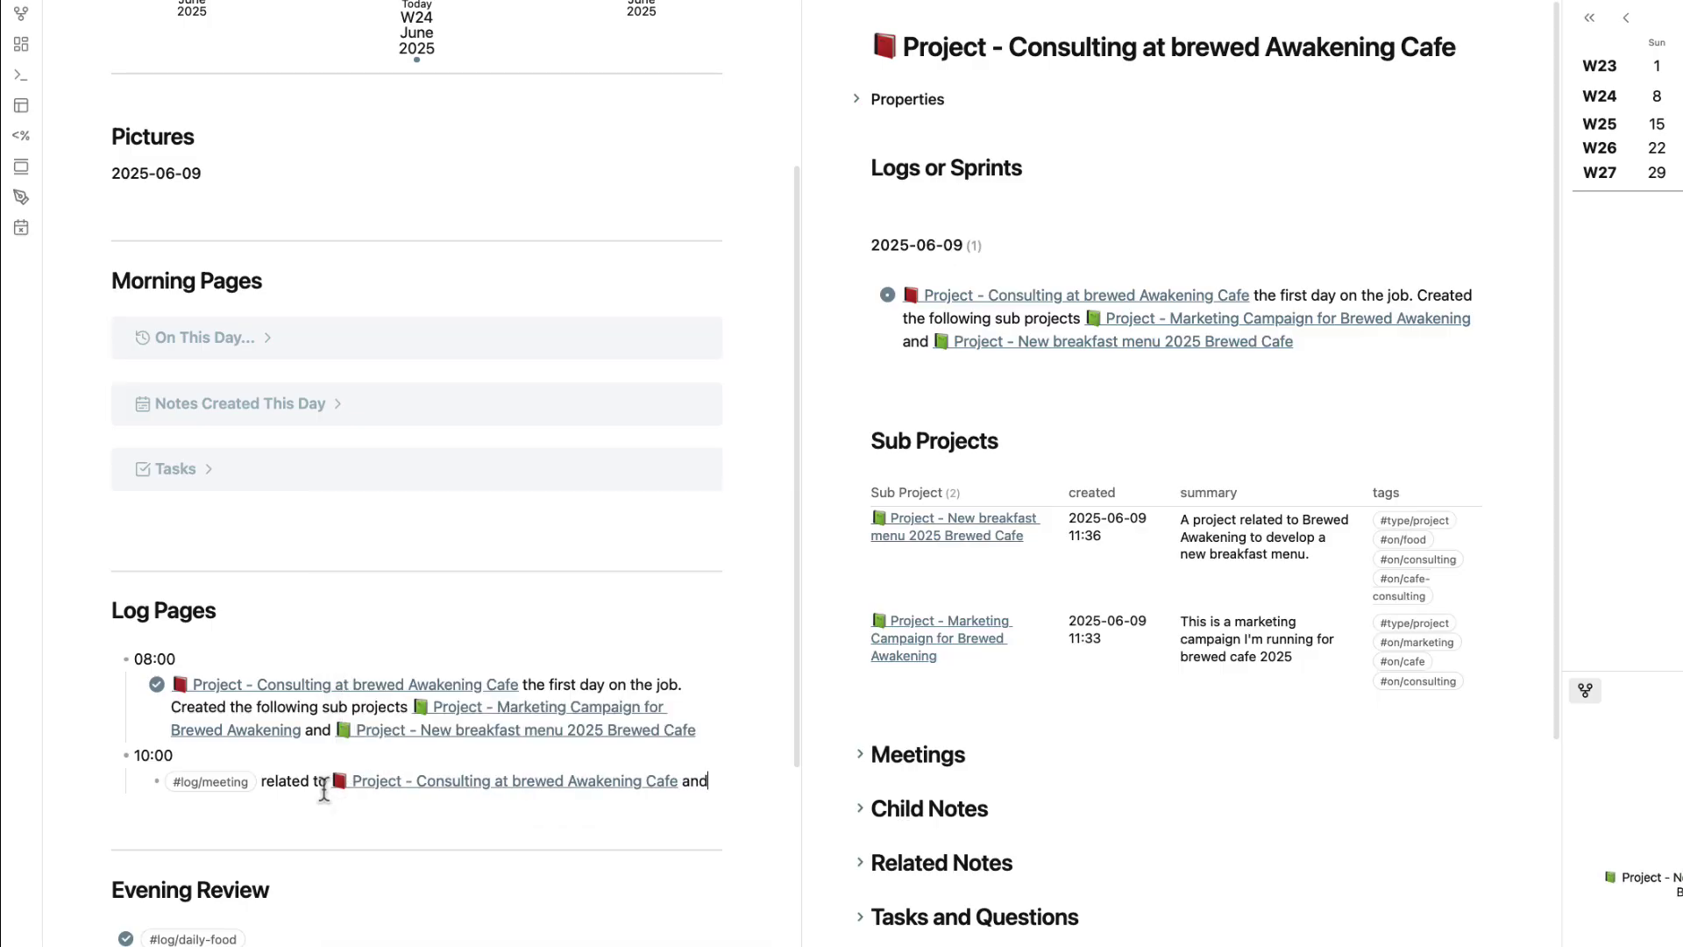
pyautogui.write(' more specifically the s')
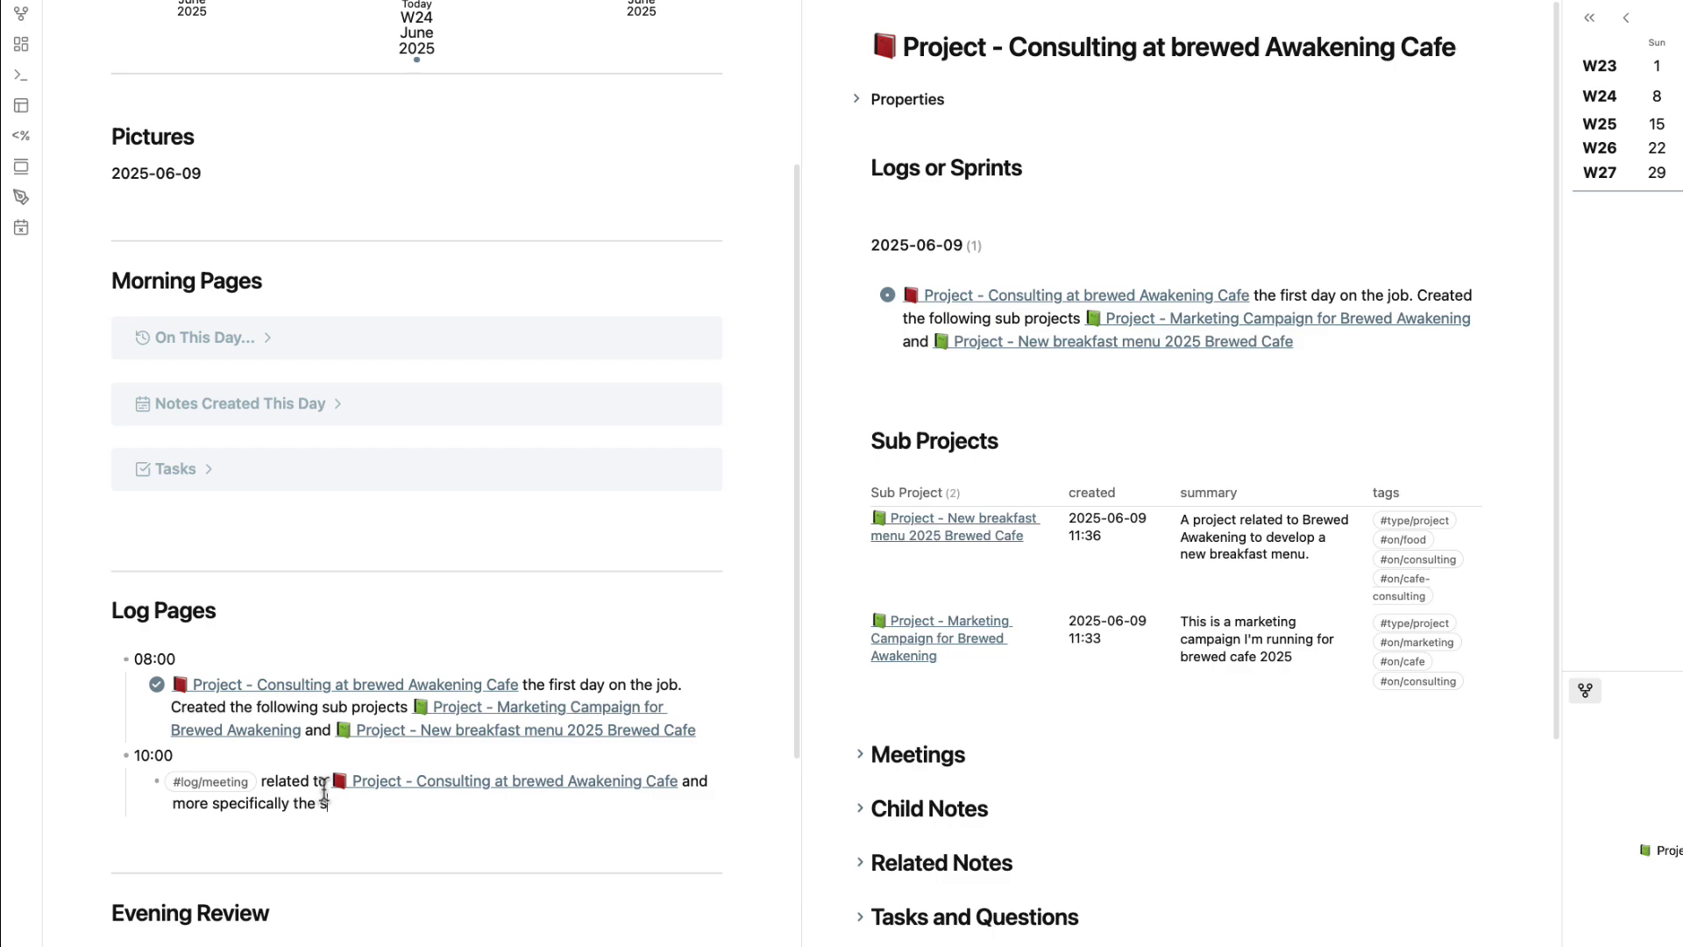
pyautogui.write('[[ campa')
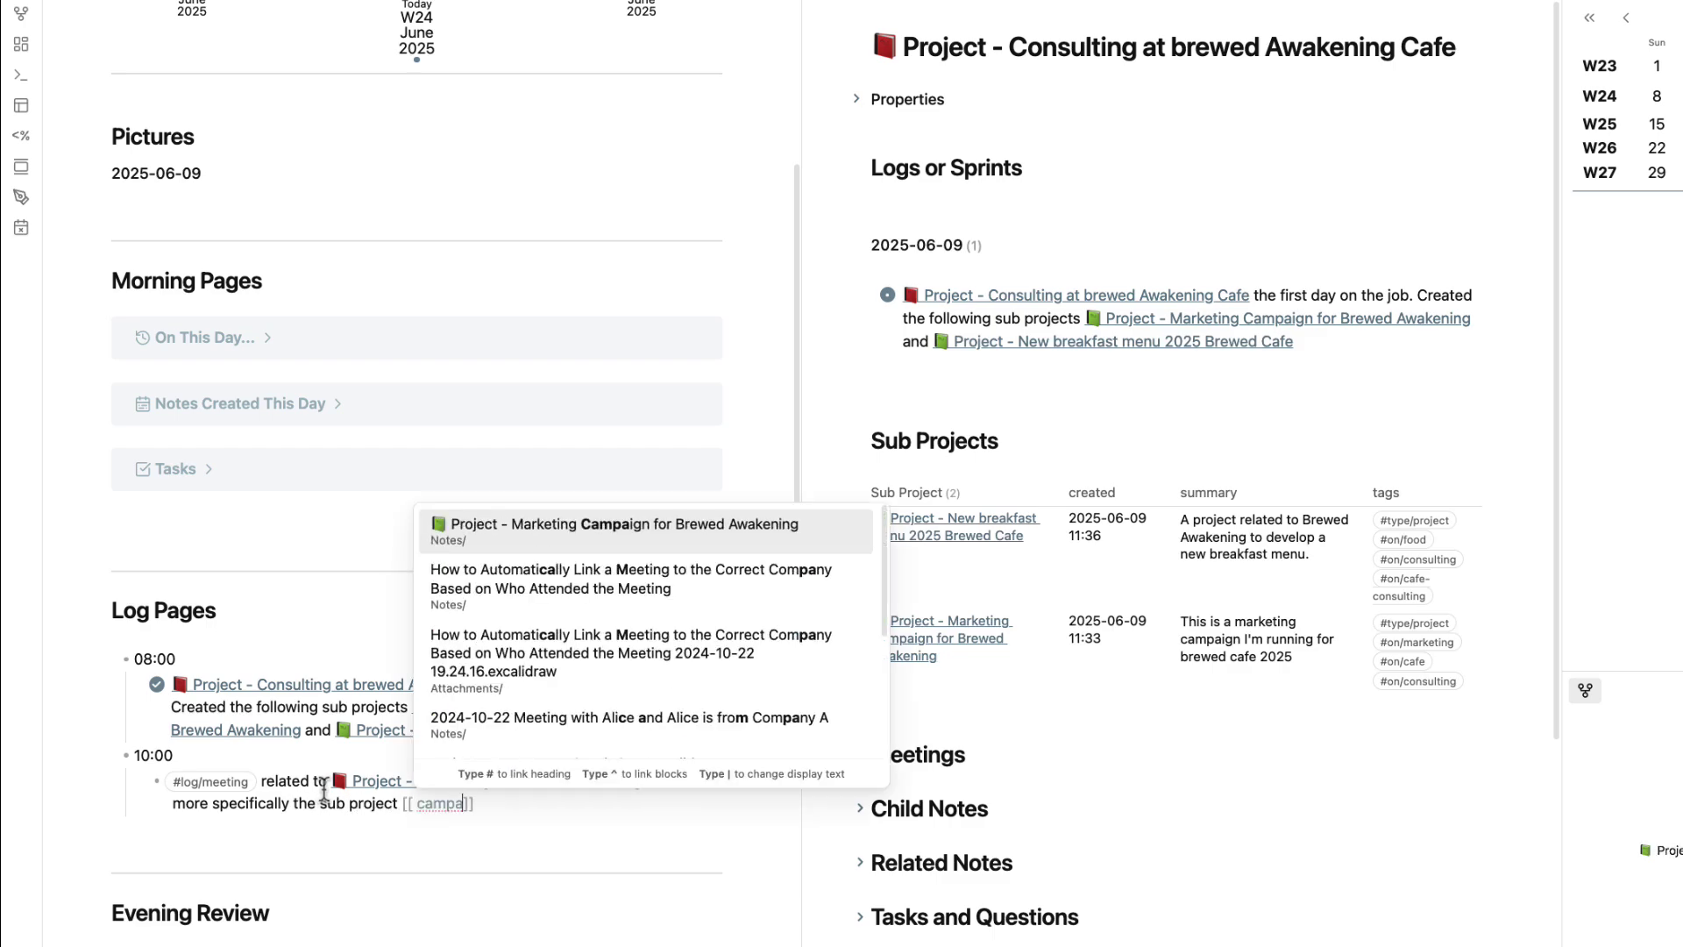
pyautogui.press('Return')
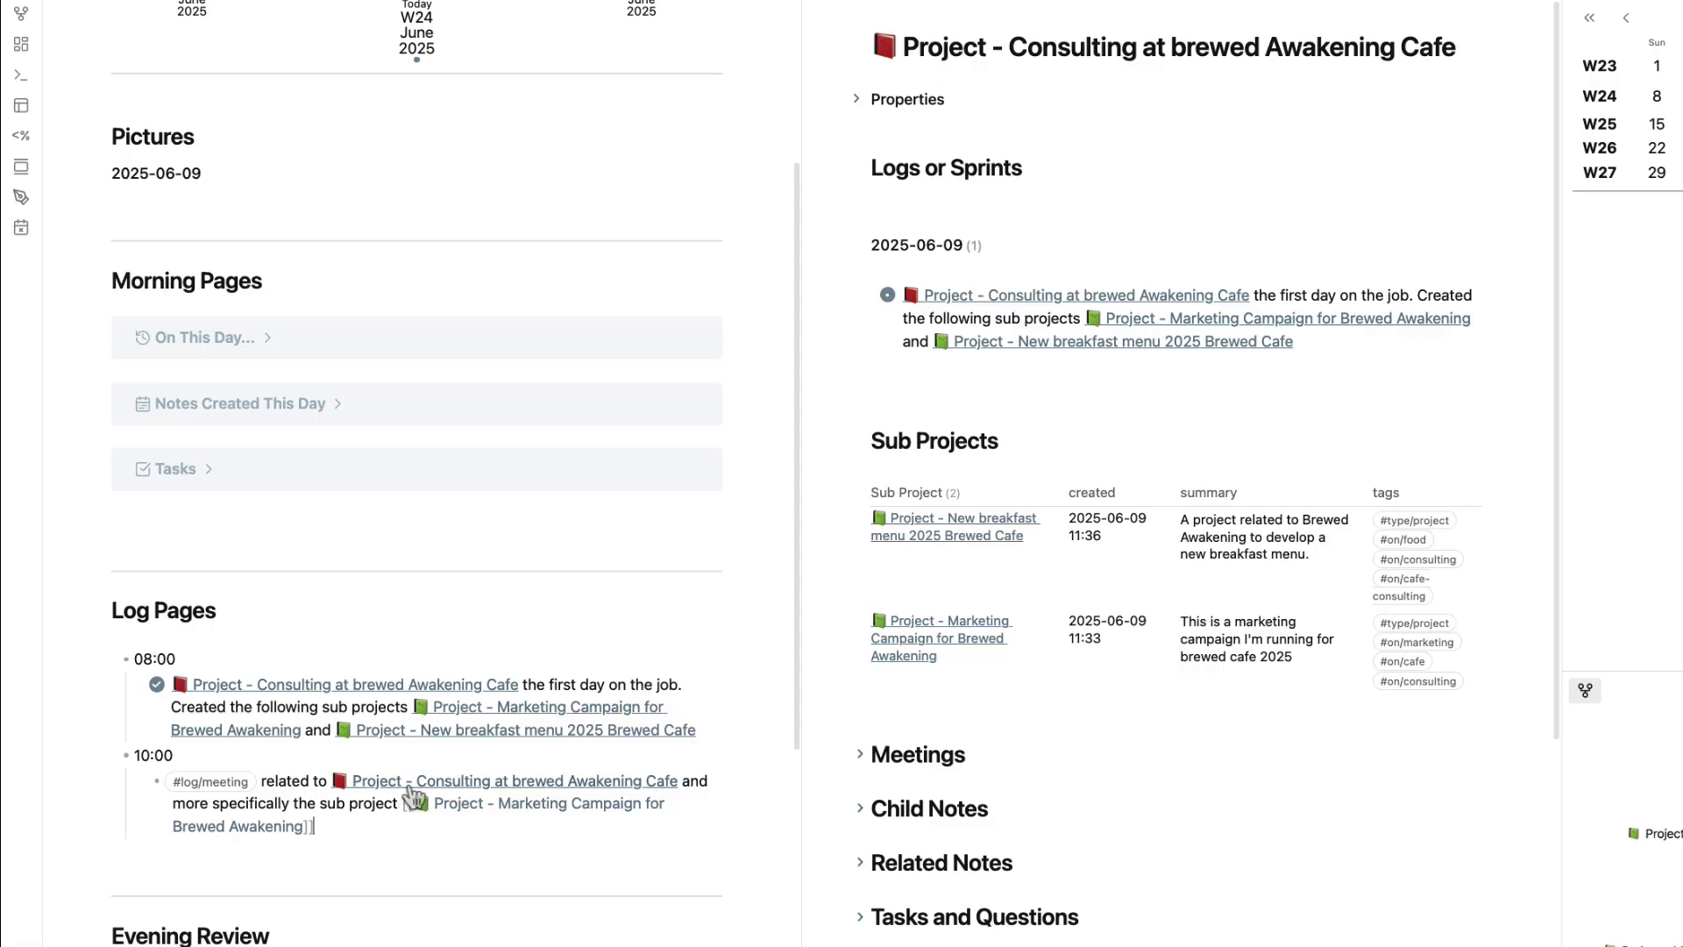
# - Add a bullet nested under the meeting entry with a link starting 2025-06-09, and expand the Meetings section of the consulting project note
pyautogui.press('Return')
pyautogui.press('Tab')
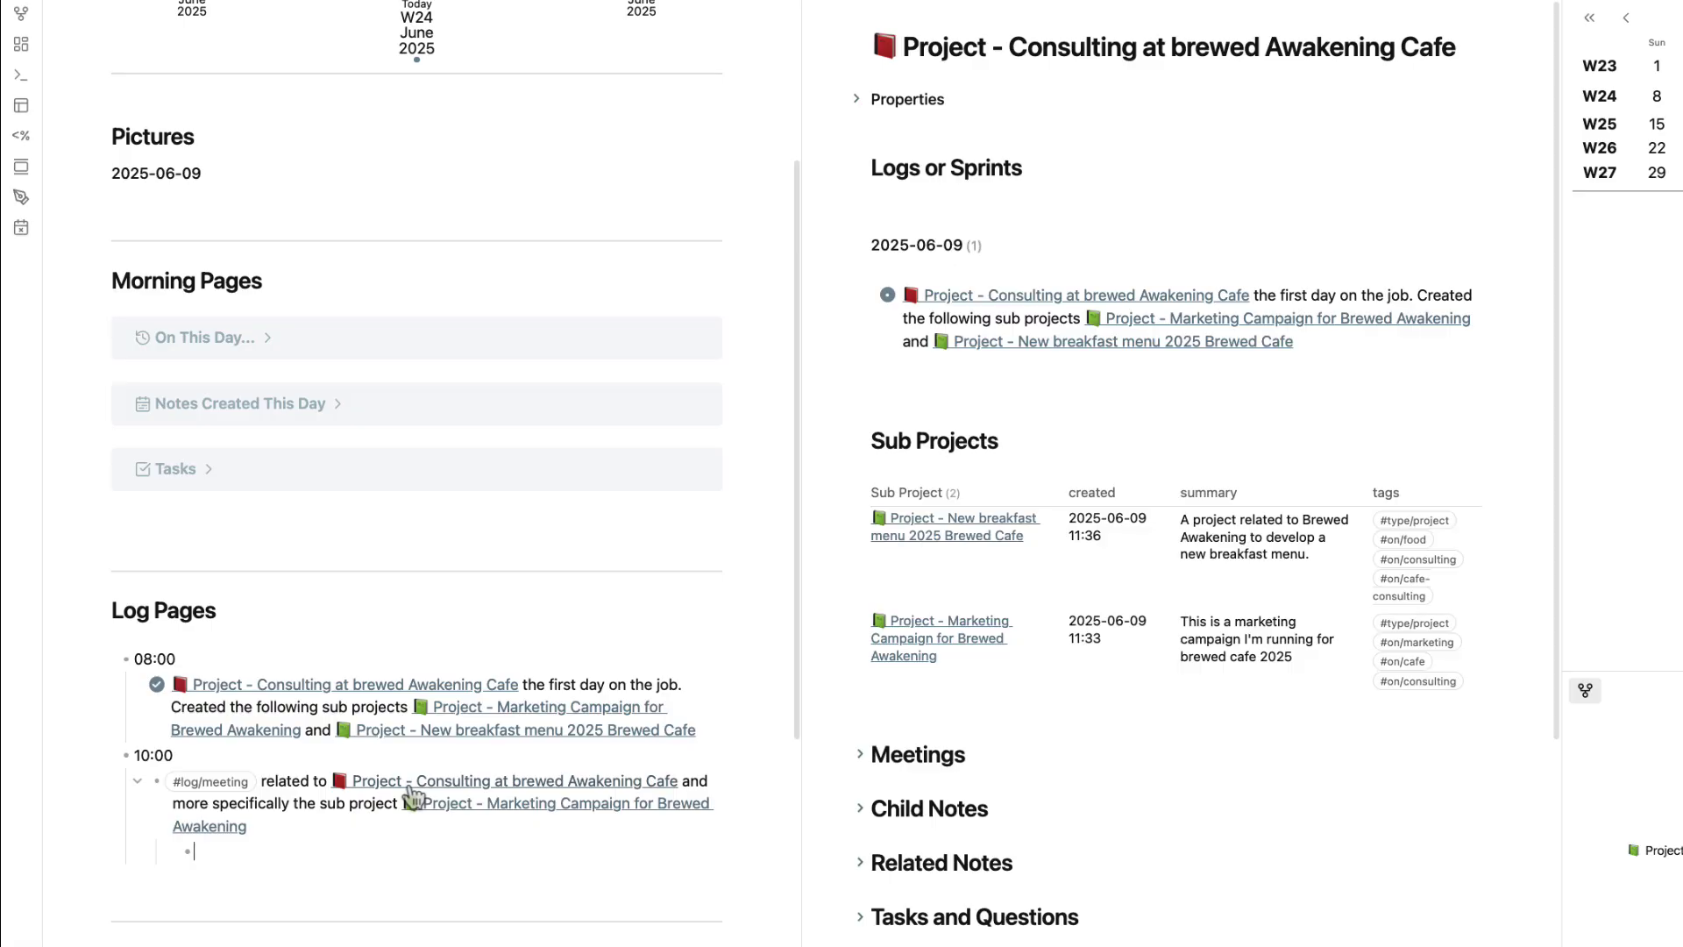
pyautogui.write('[[2025-0')
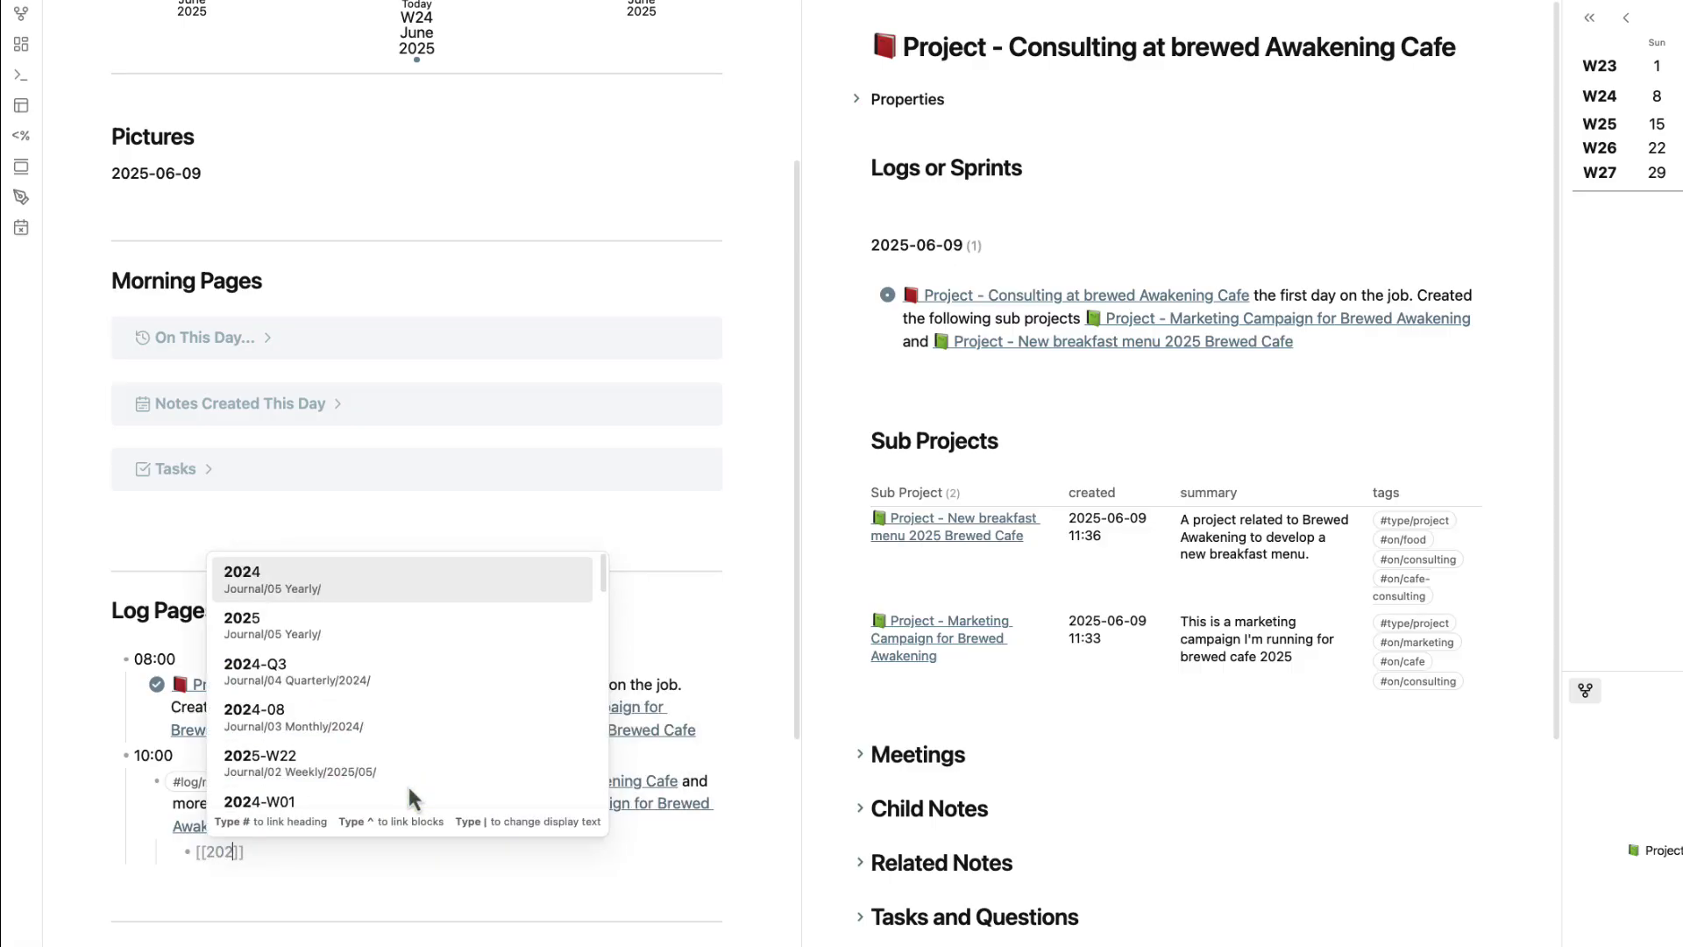
pyautogui.write('6-')
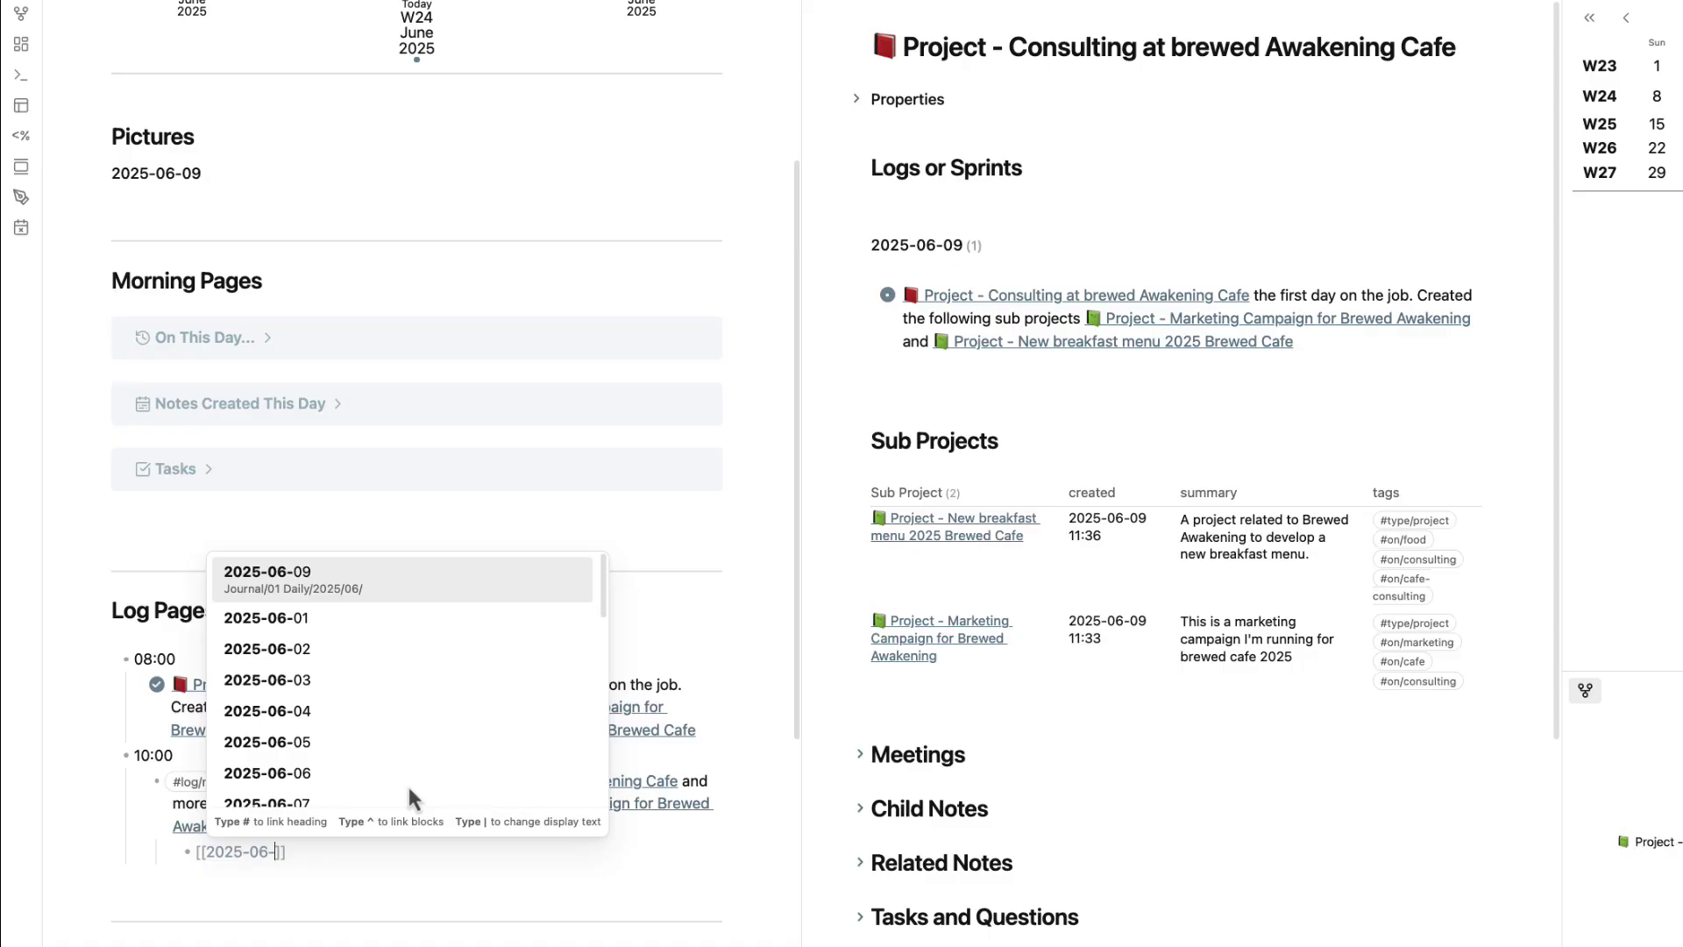
pyautogui.write('09')
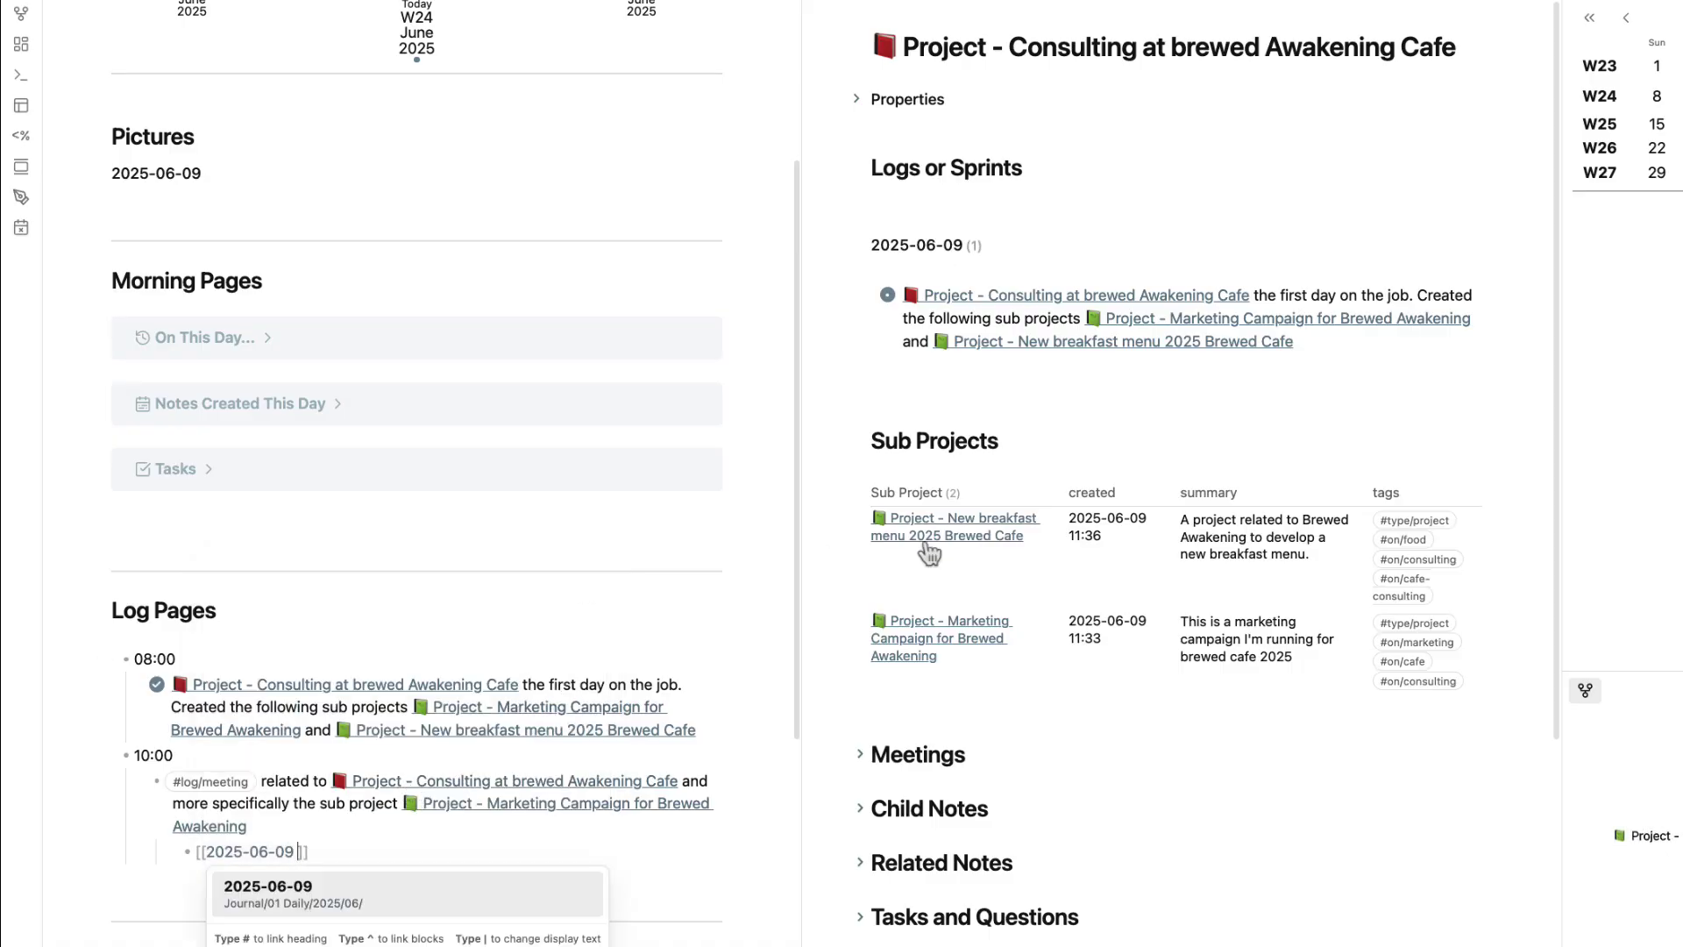
pyautogui.click(872, 765)
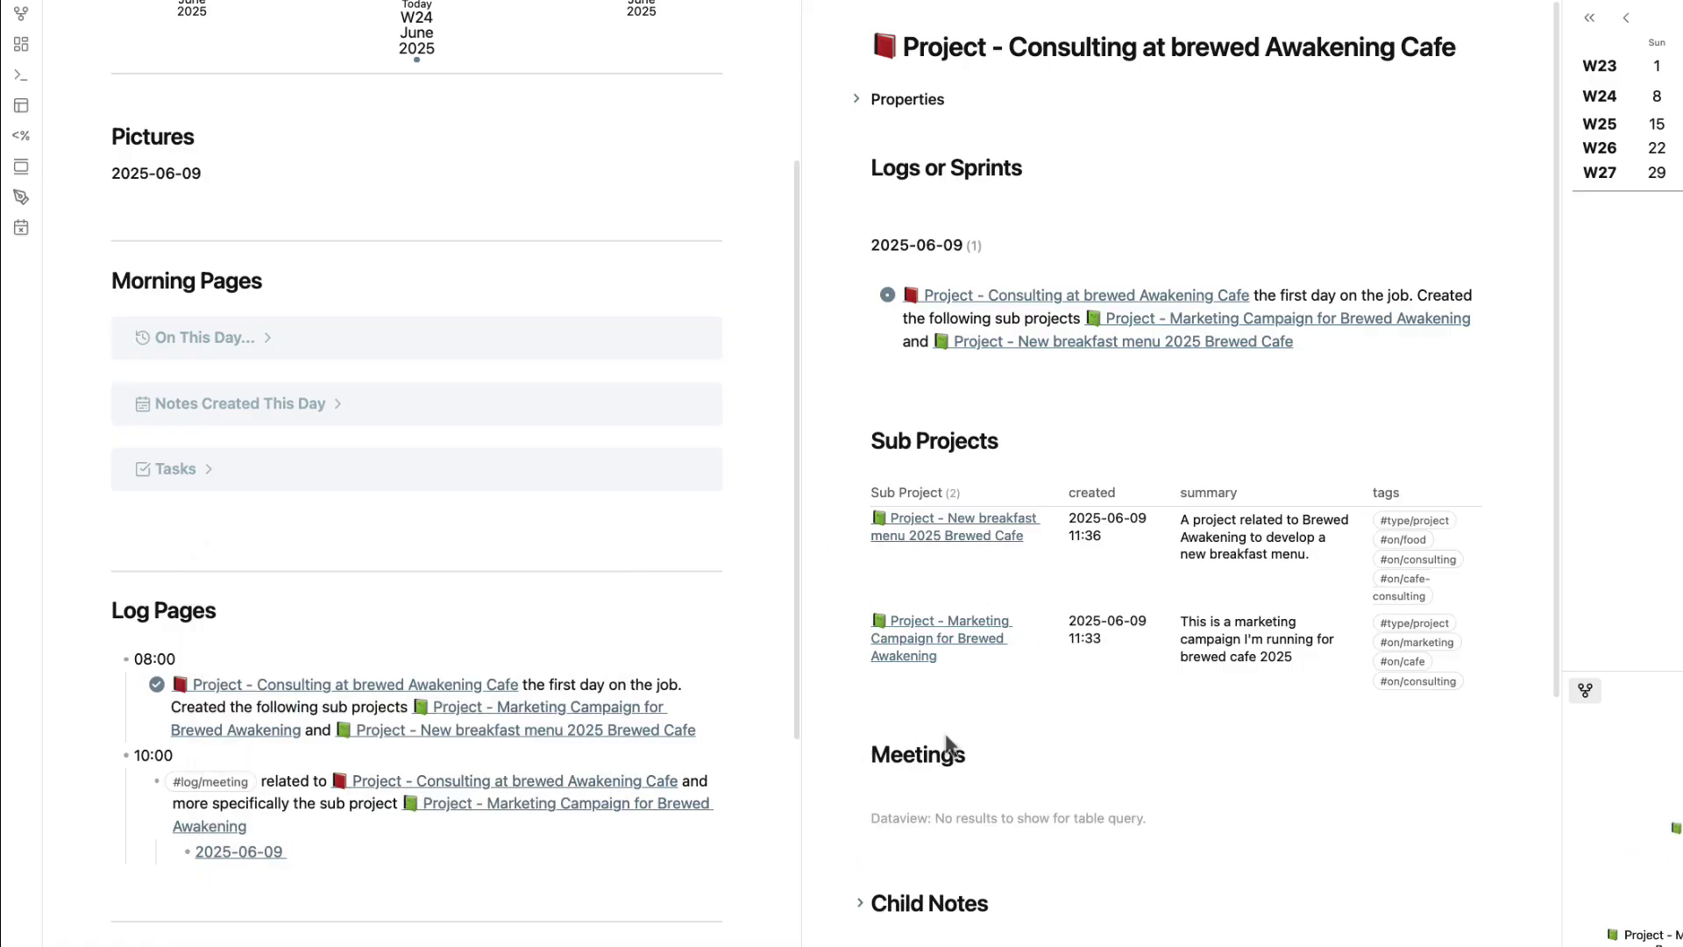
pyautogui.scroll(-3, 950, 752)
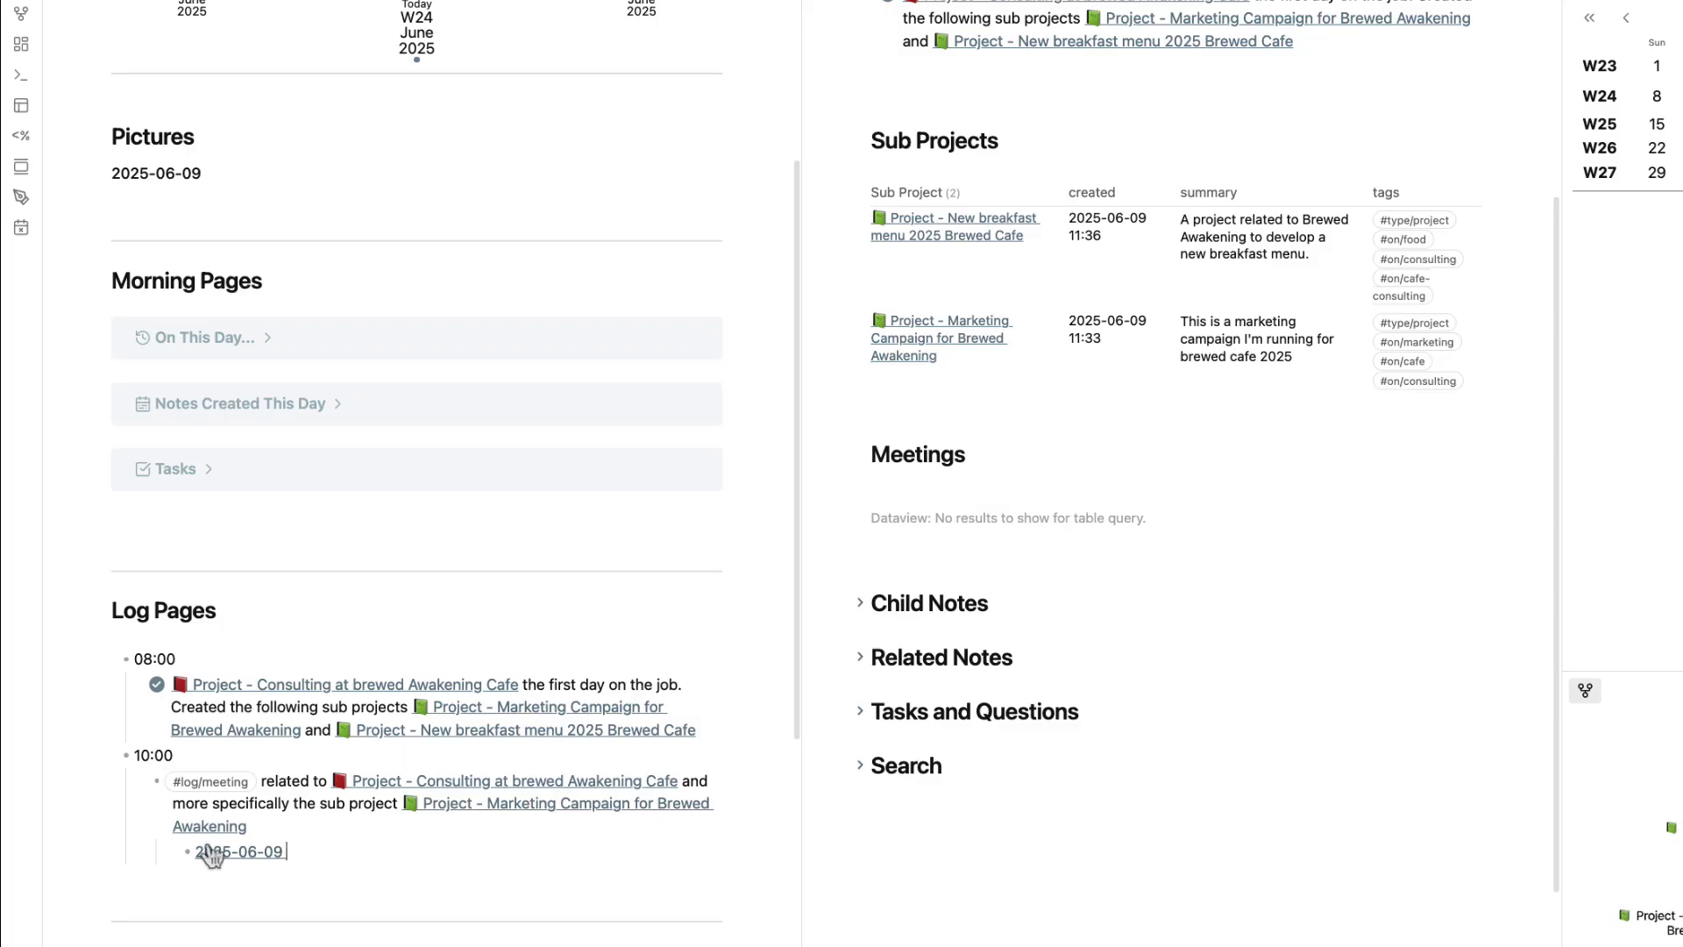
# - Insert an orange book emoji after the date inside the nested 2025-06-09 link
pyautogui.click(397, 848)
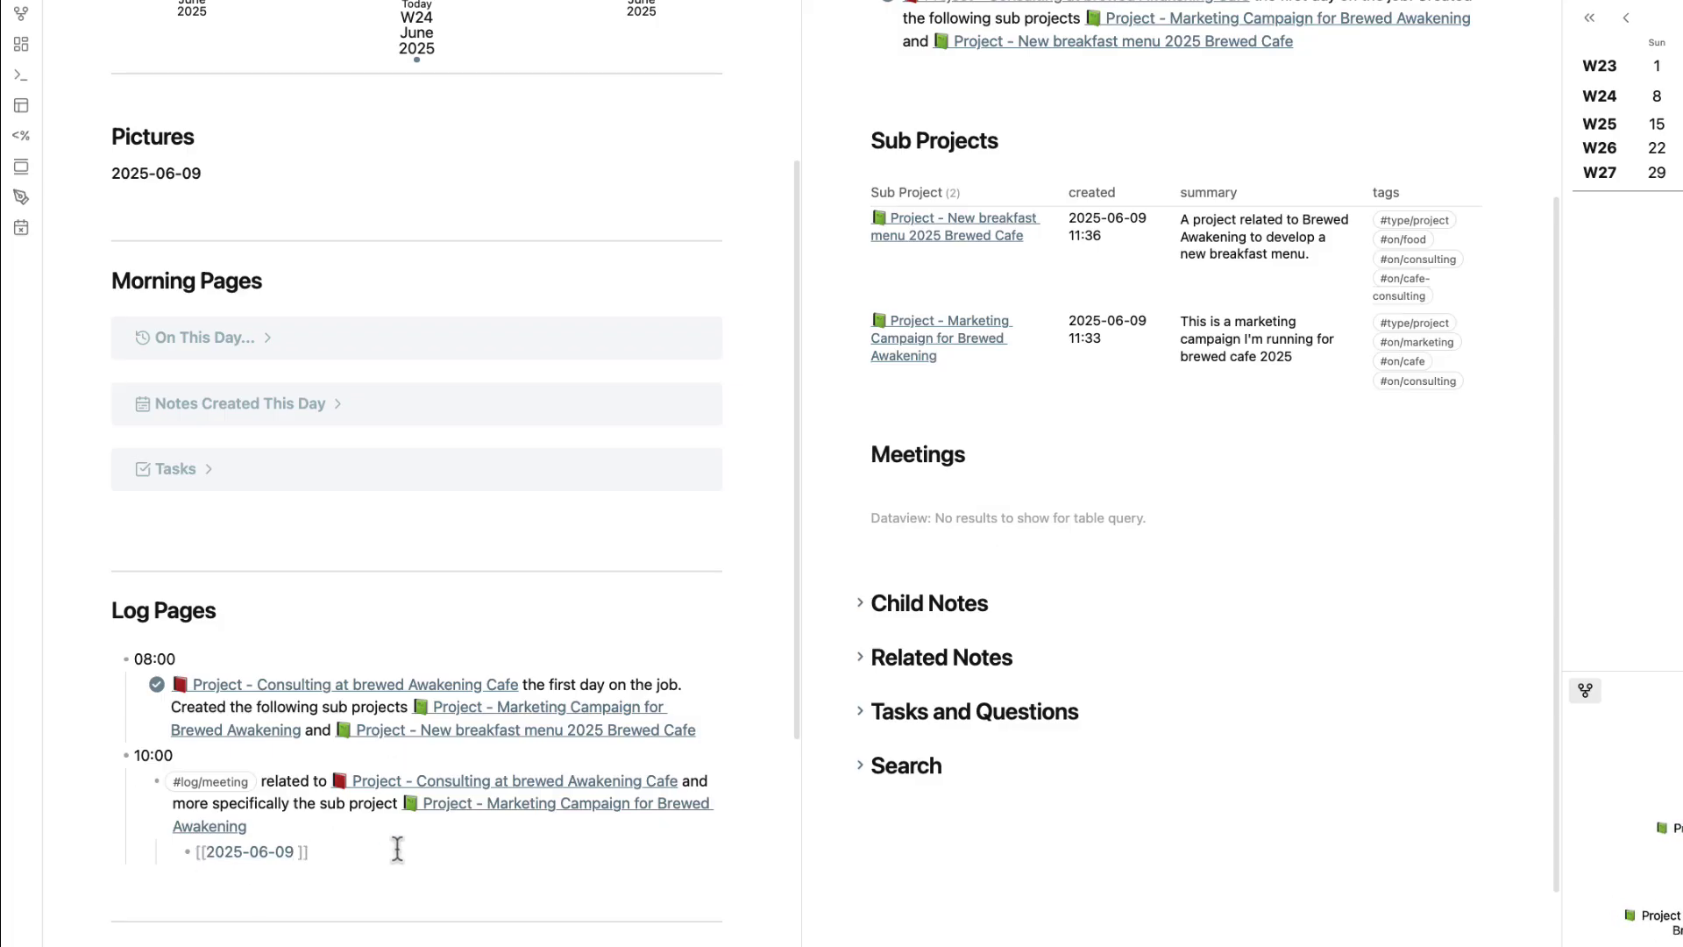
pyautogui.press('Left')
pyautogui.press('Left')
pyautogui.press('ctrl+super+space')
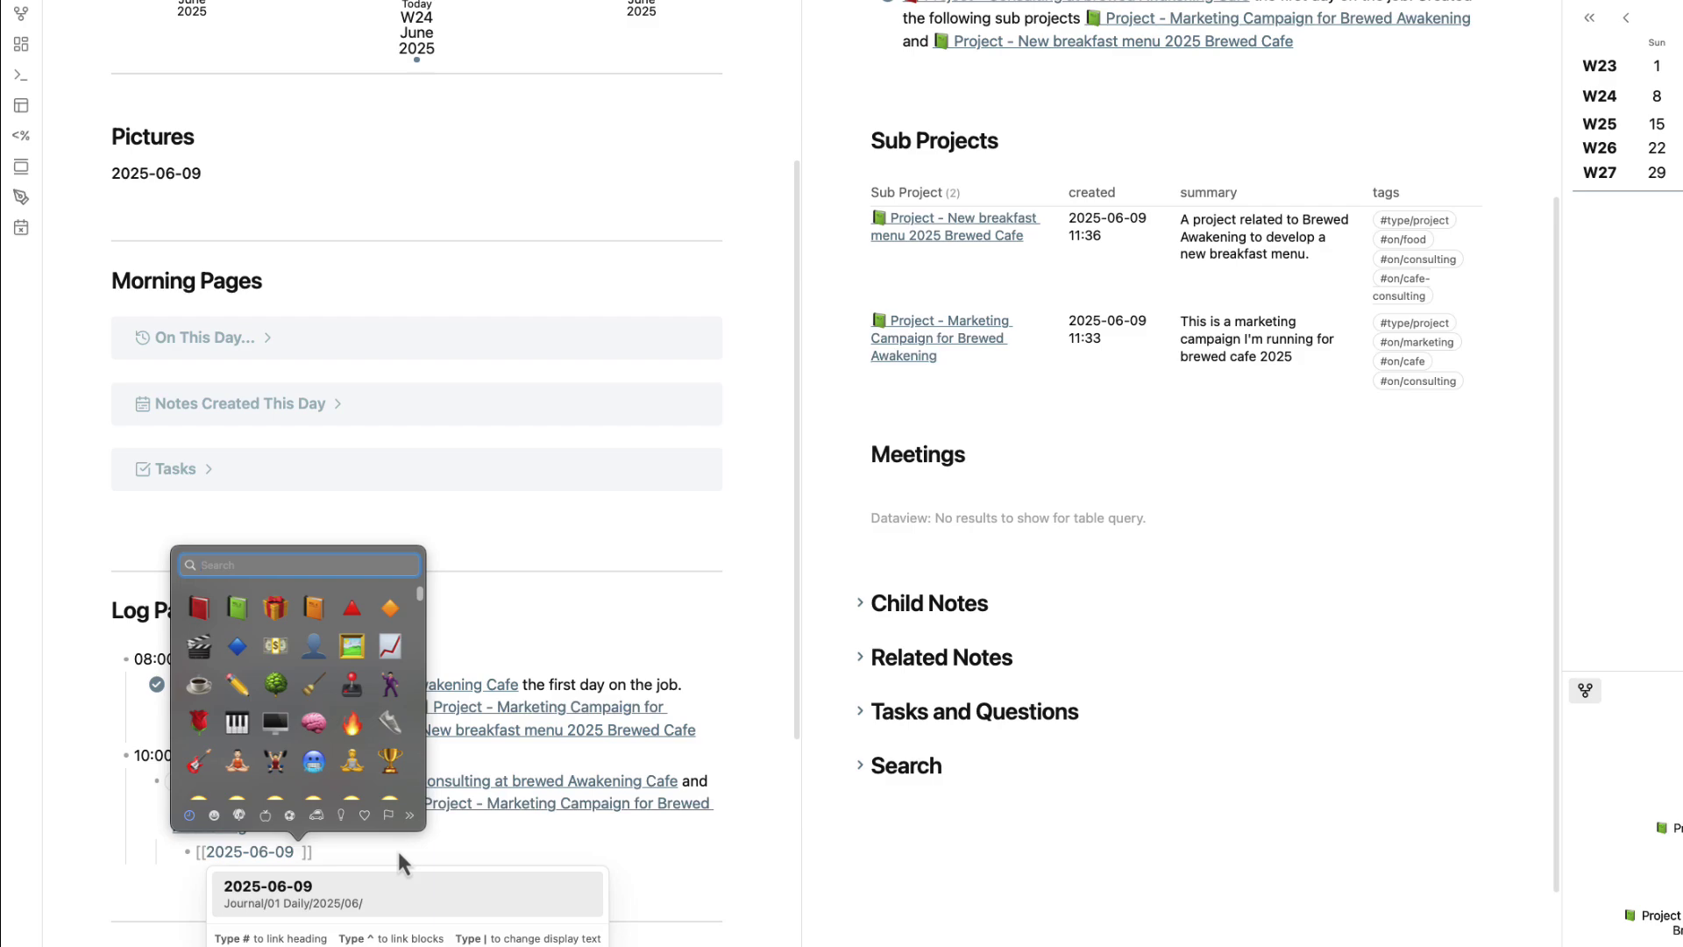
pyautogui.press('Down')
pyautogui.press('Right')
pyautogui.press('Right')
pyautogui.press('Right')
pyautogui.press('Return')
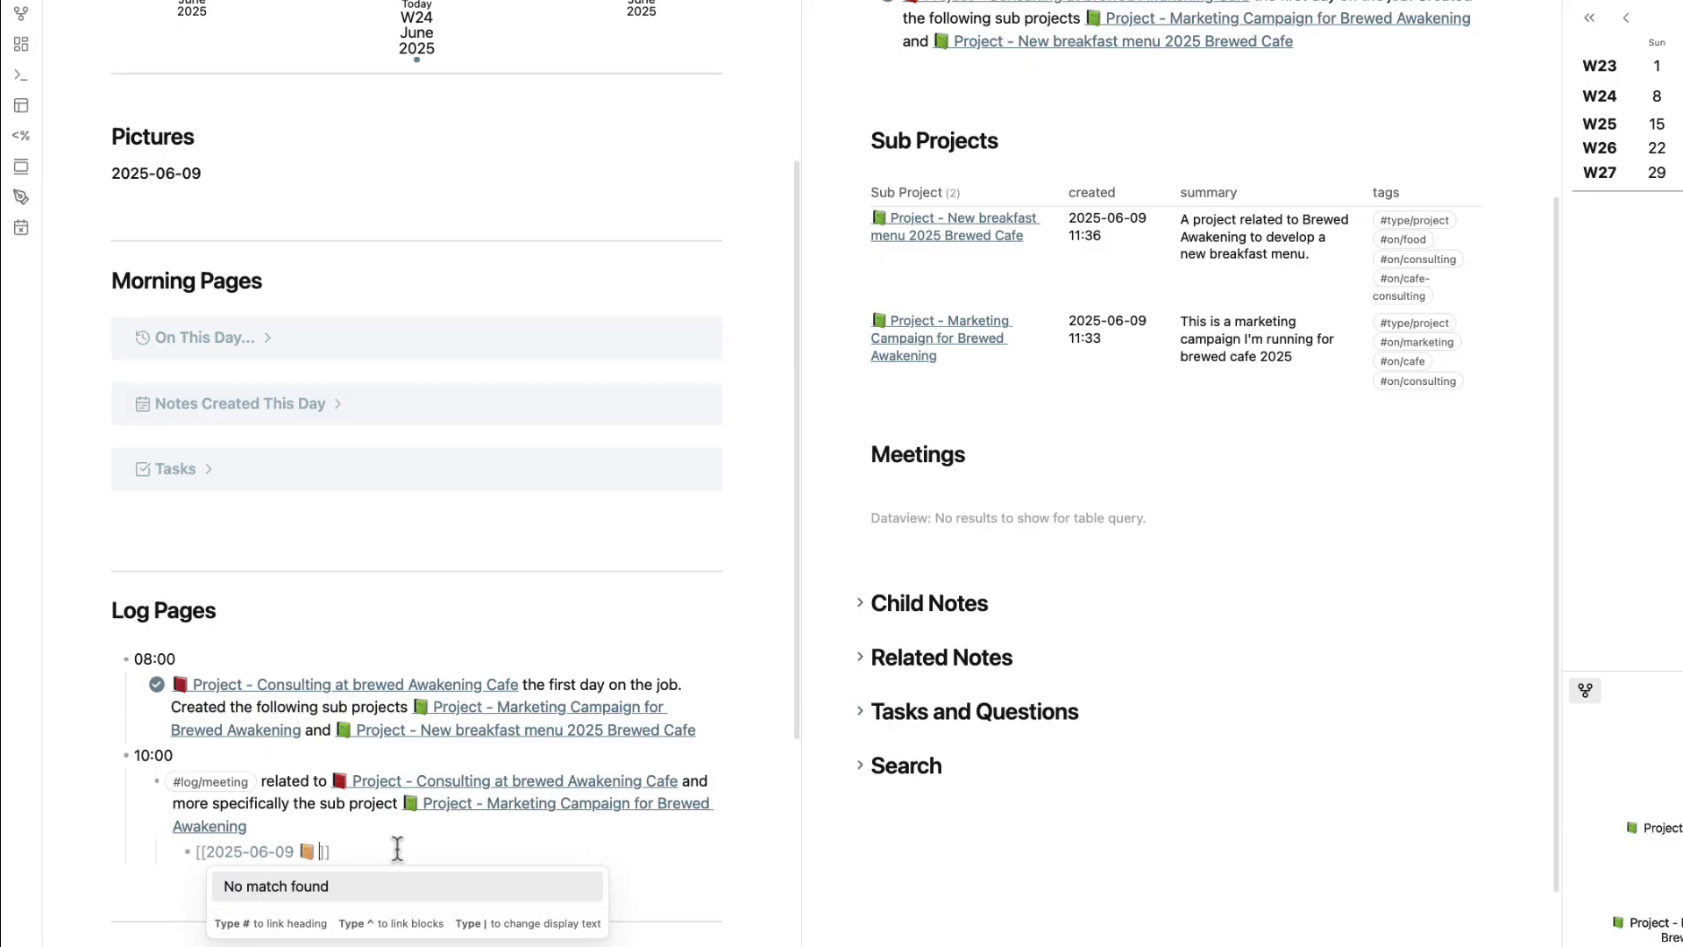
# - Complete the nested link's title with "First meeting with the owners regarding marketing campaign"
pyautogui.write('First meeting')
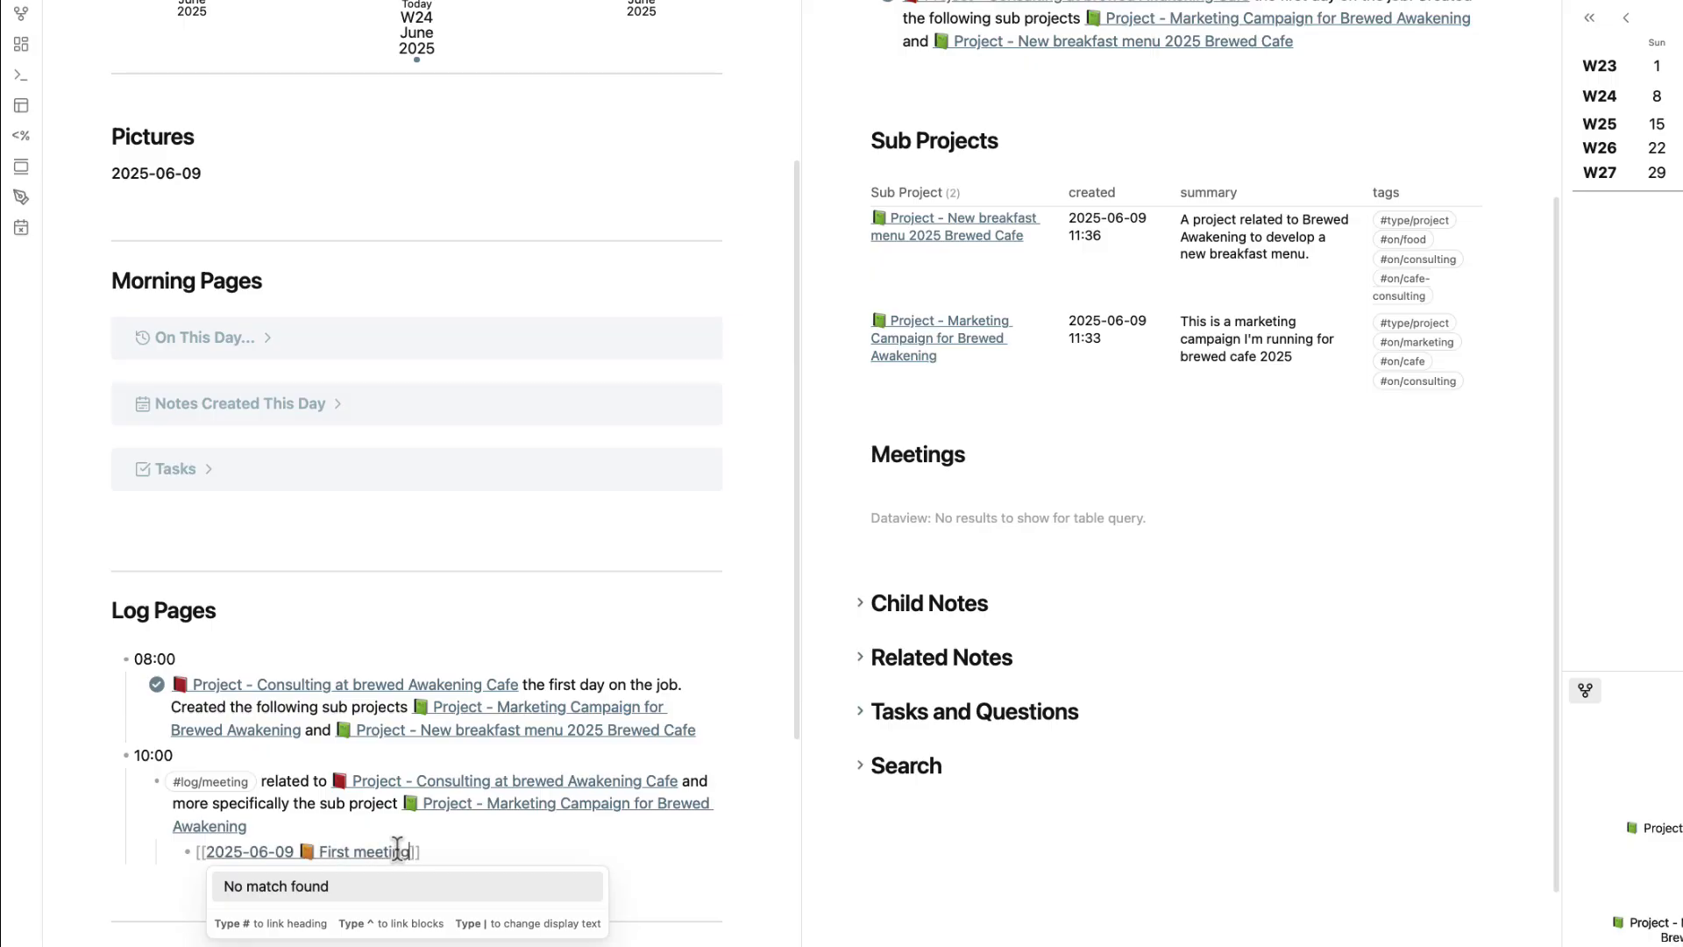
pyautogui.write(' with the owne')
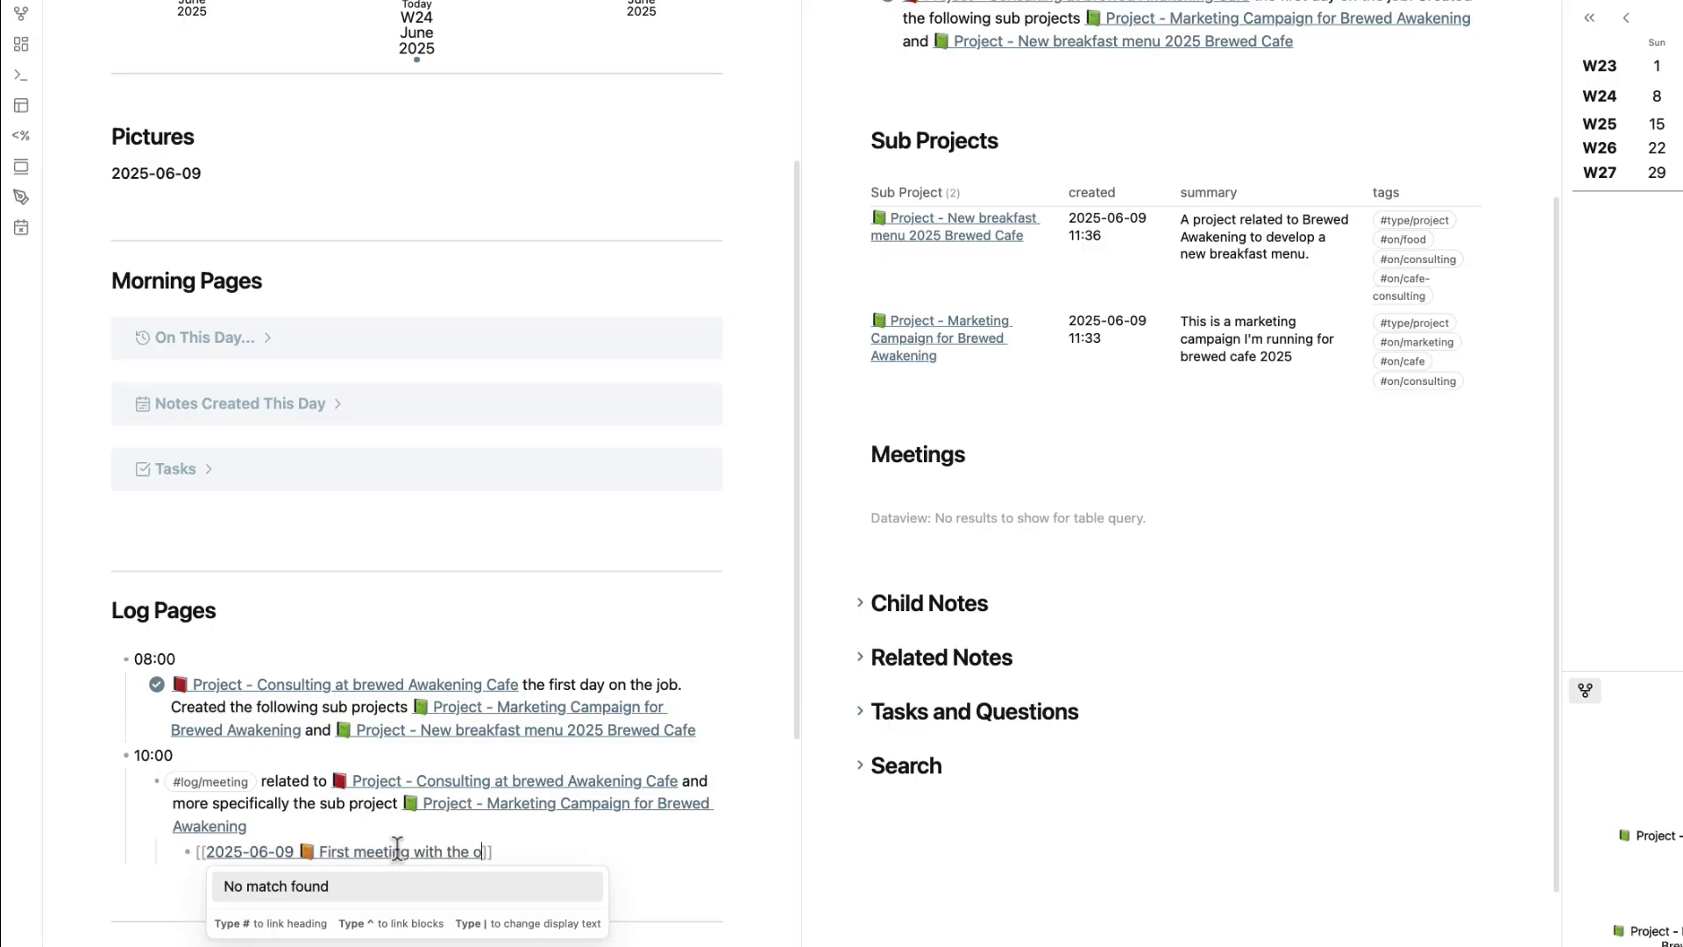
pyautogui.write('rs reg')
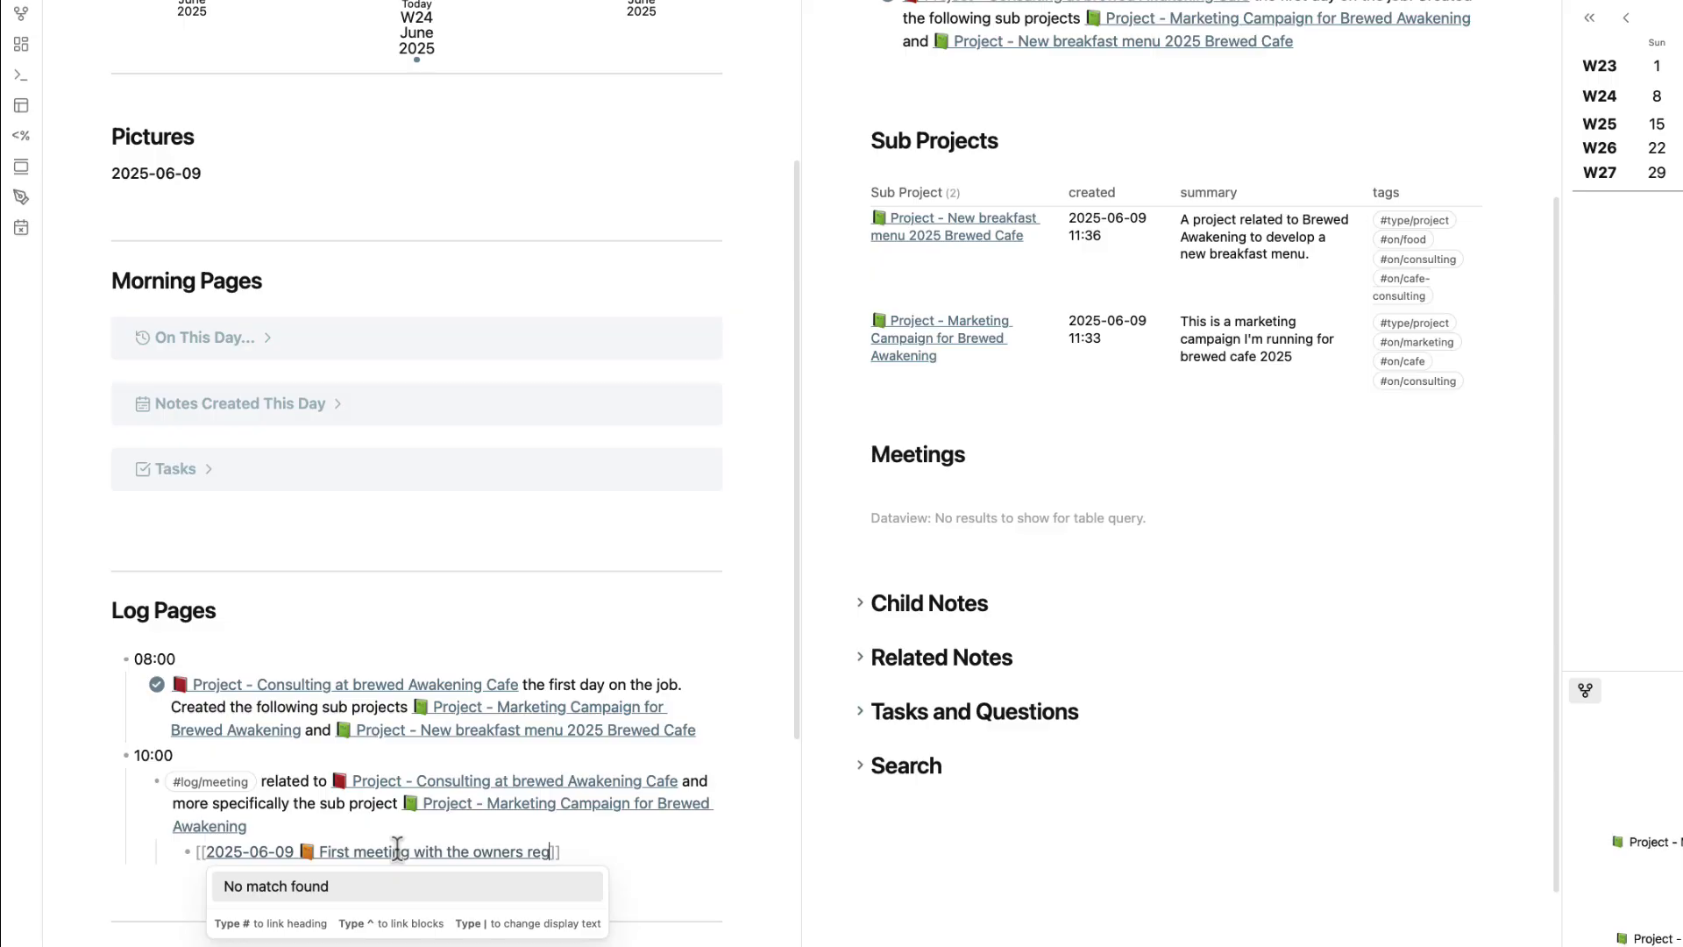
pyautogui.write('arding marketing ')
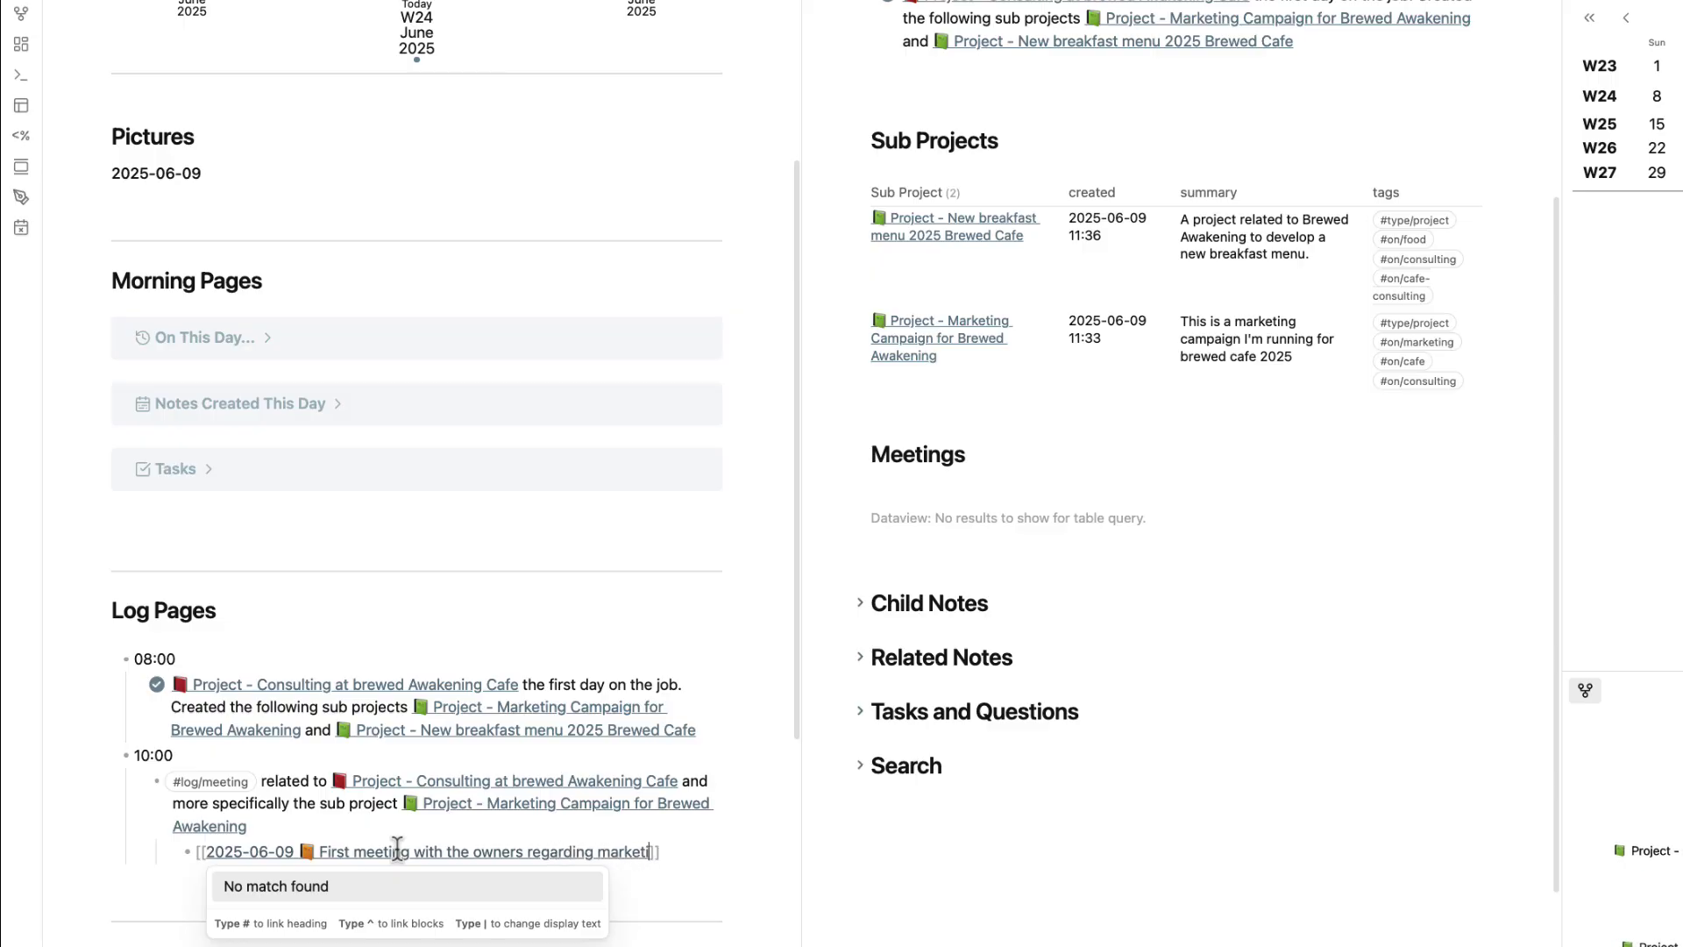
pyautogui.write('campaign')
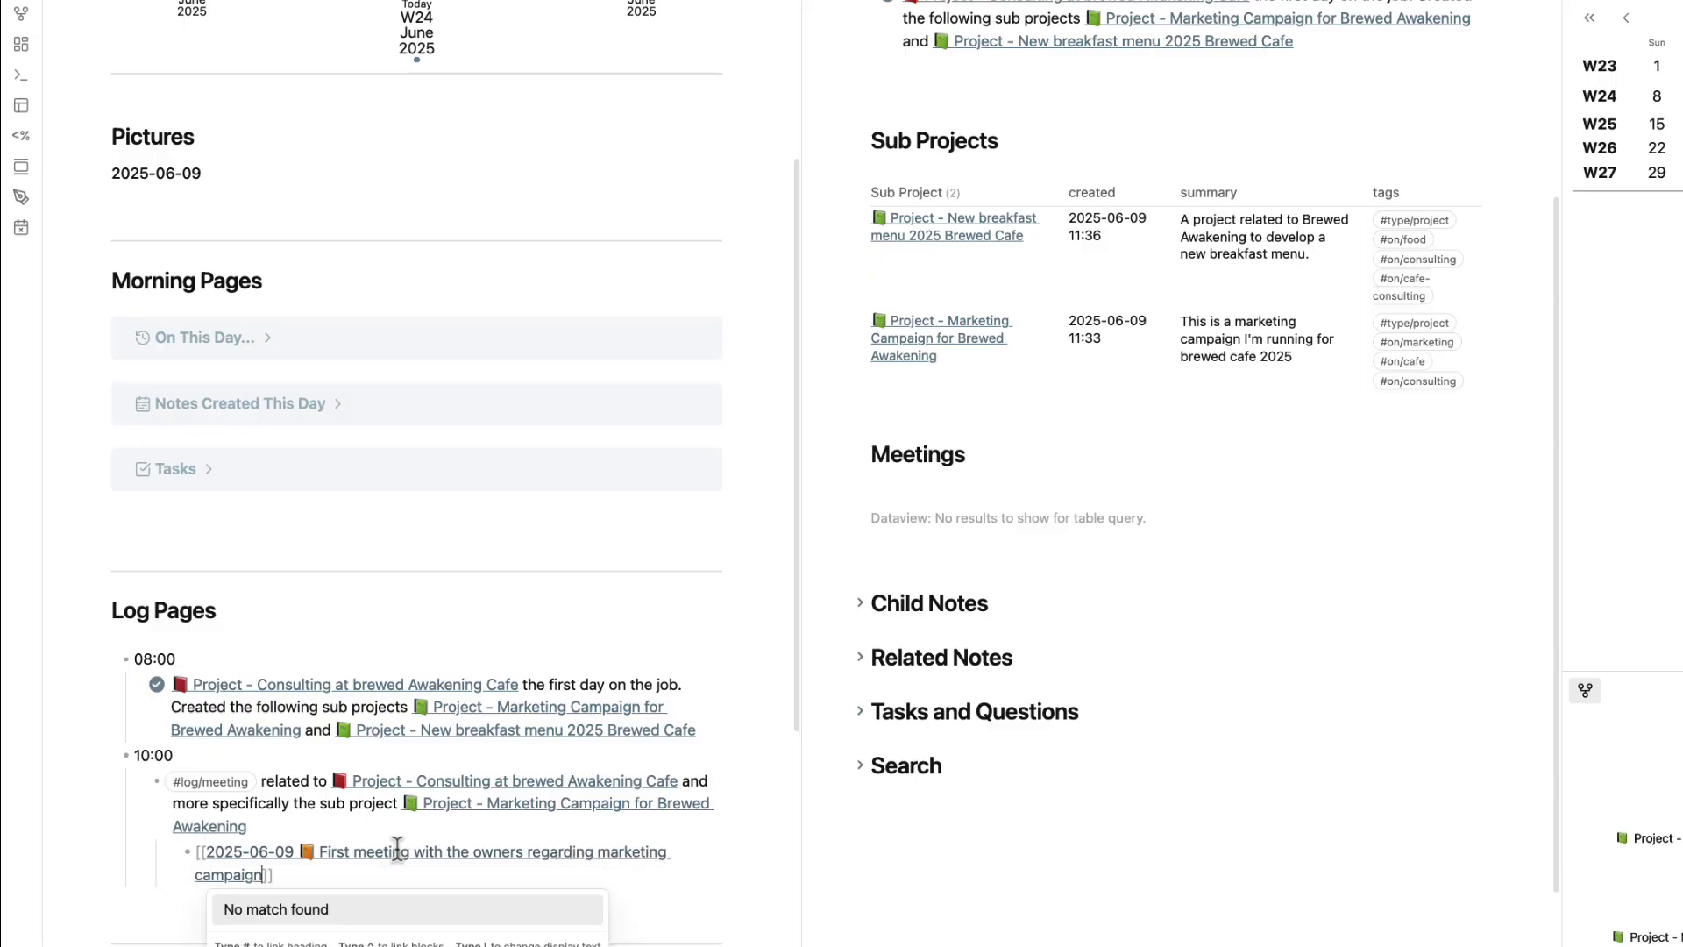
pyautogui.press('Escape')
pyautogui.click(426, 891)
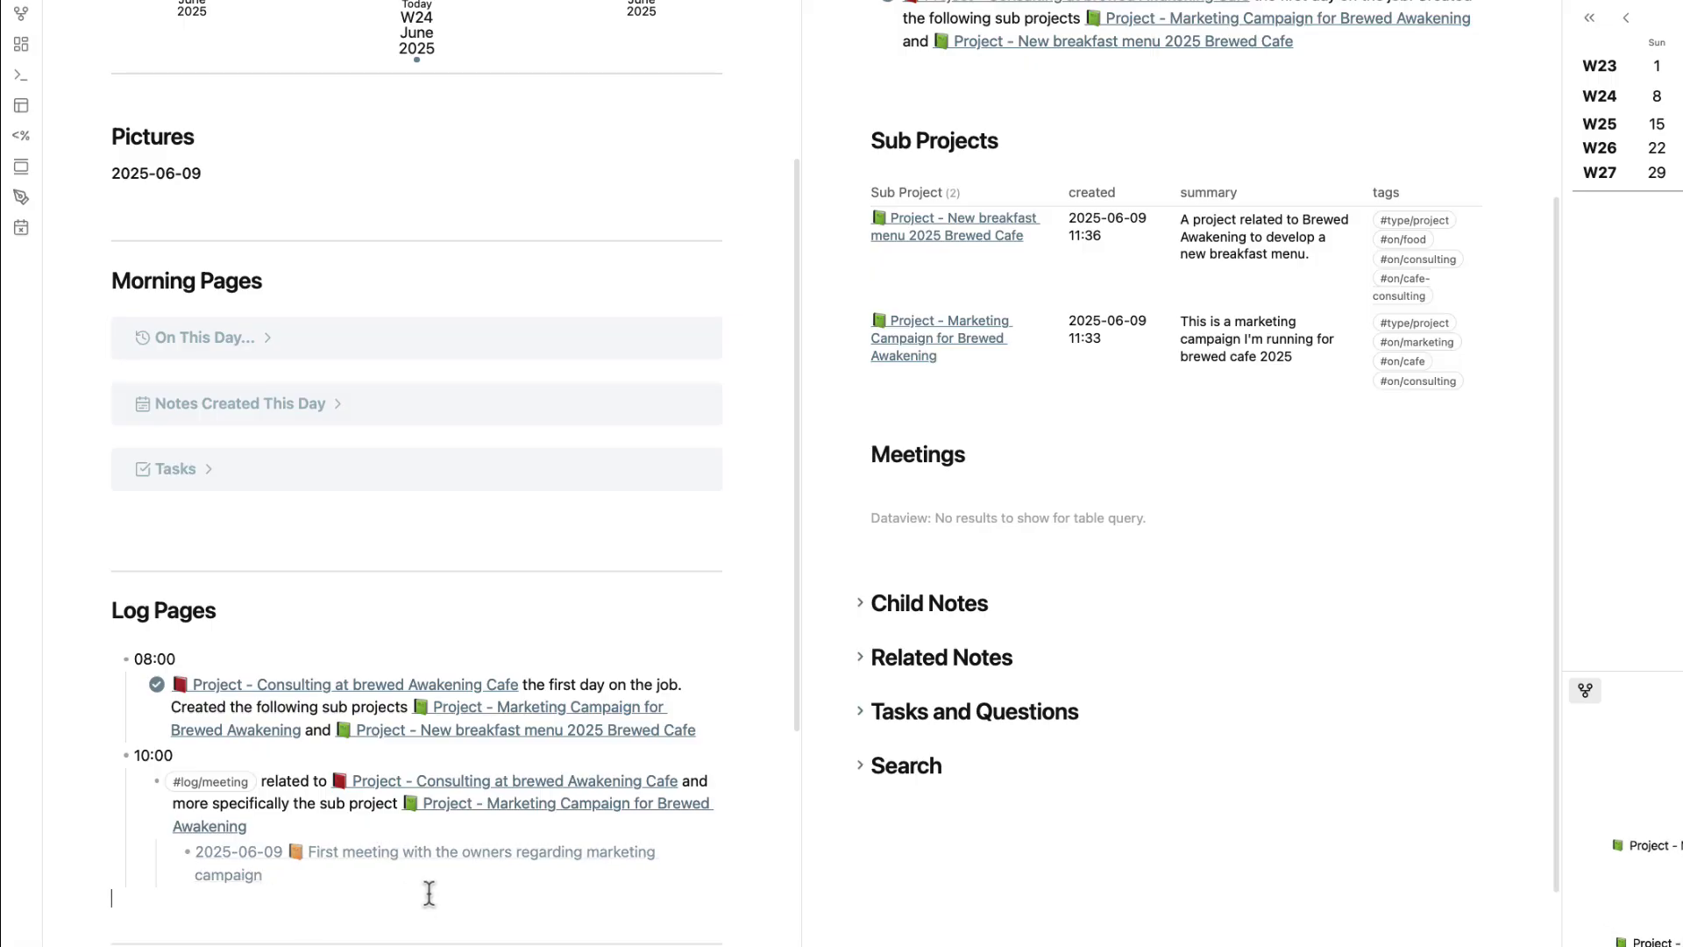
# - Look through the daily note from its date header to the Evening Review, examining the 08:00 and 10:00 log entries
pyautogui.scroll(3, 485, 209)
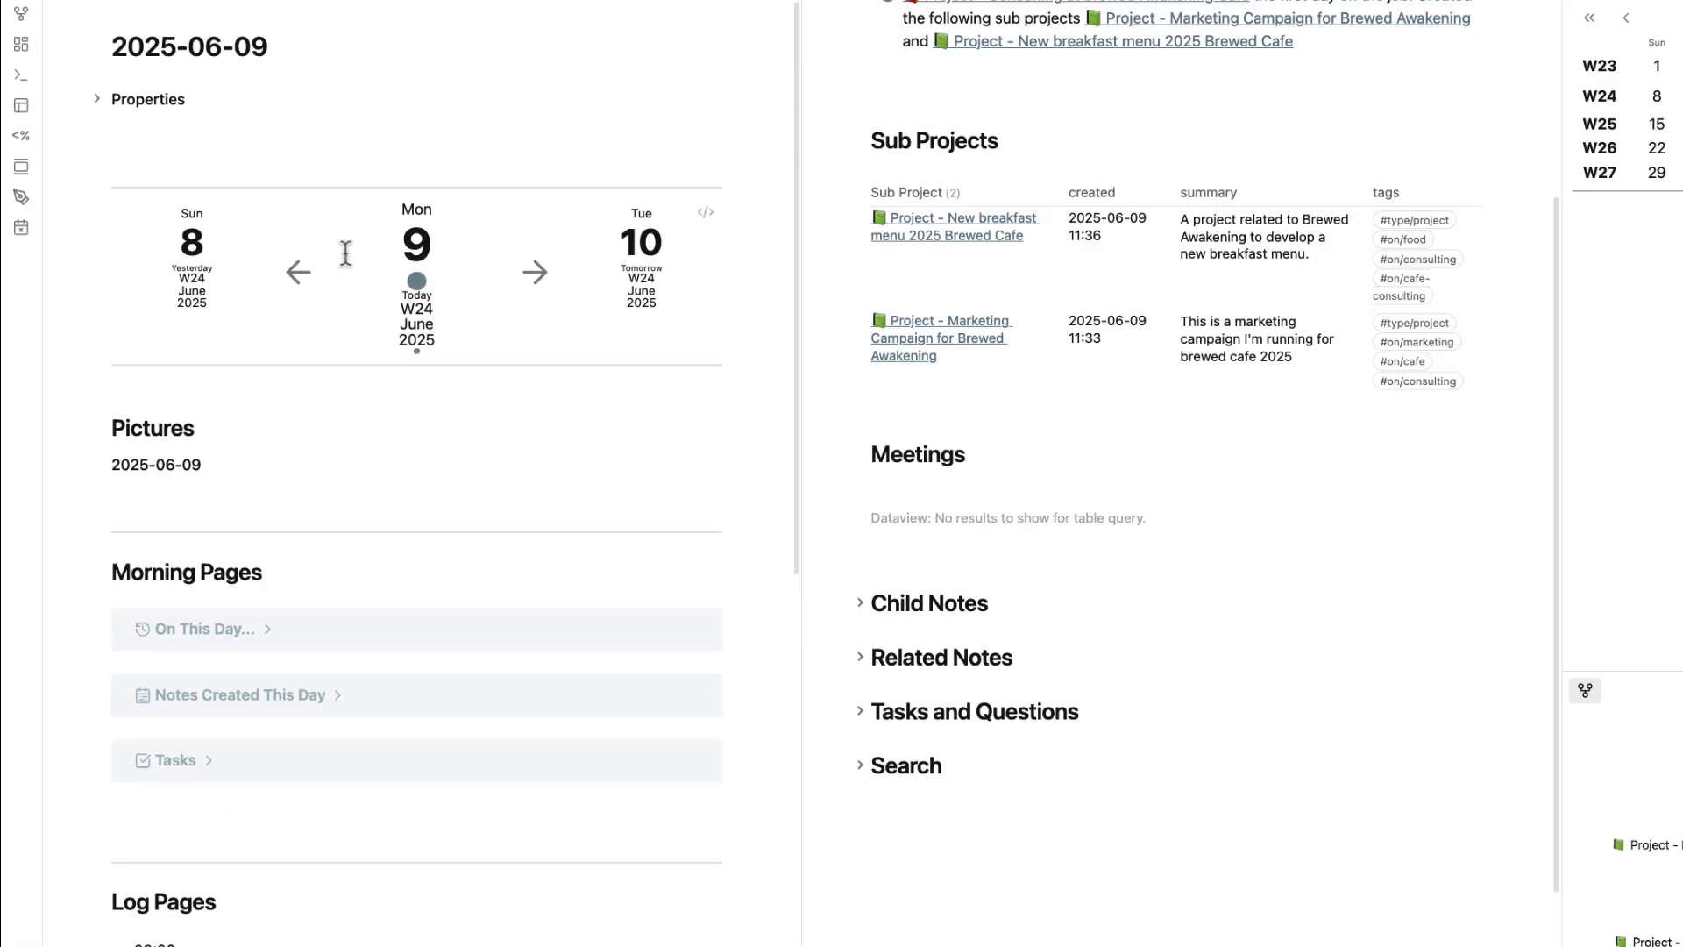
pyautogui.scroll(-5, 345, 254)
pyautogui.scroll(5, 345, 256)
pyautogui.scroll(-6, 443, 259)
pyautogui.scroll(2, 443, 258)
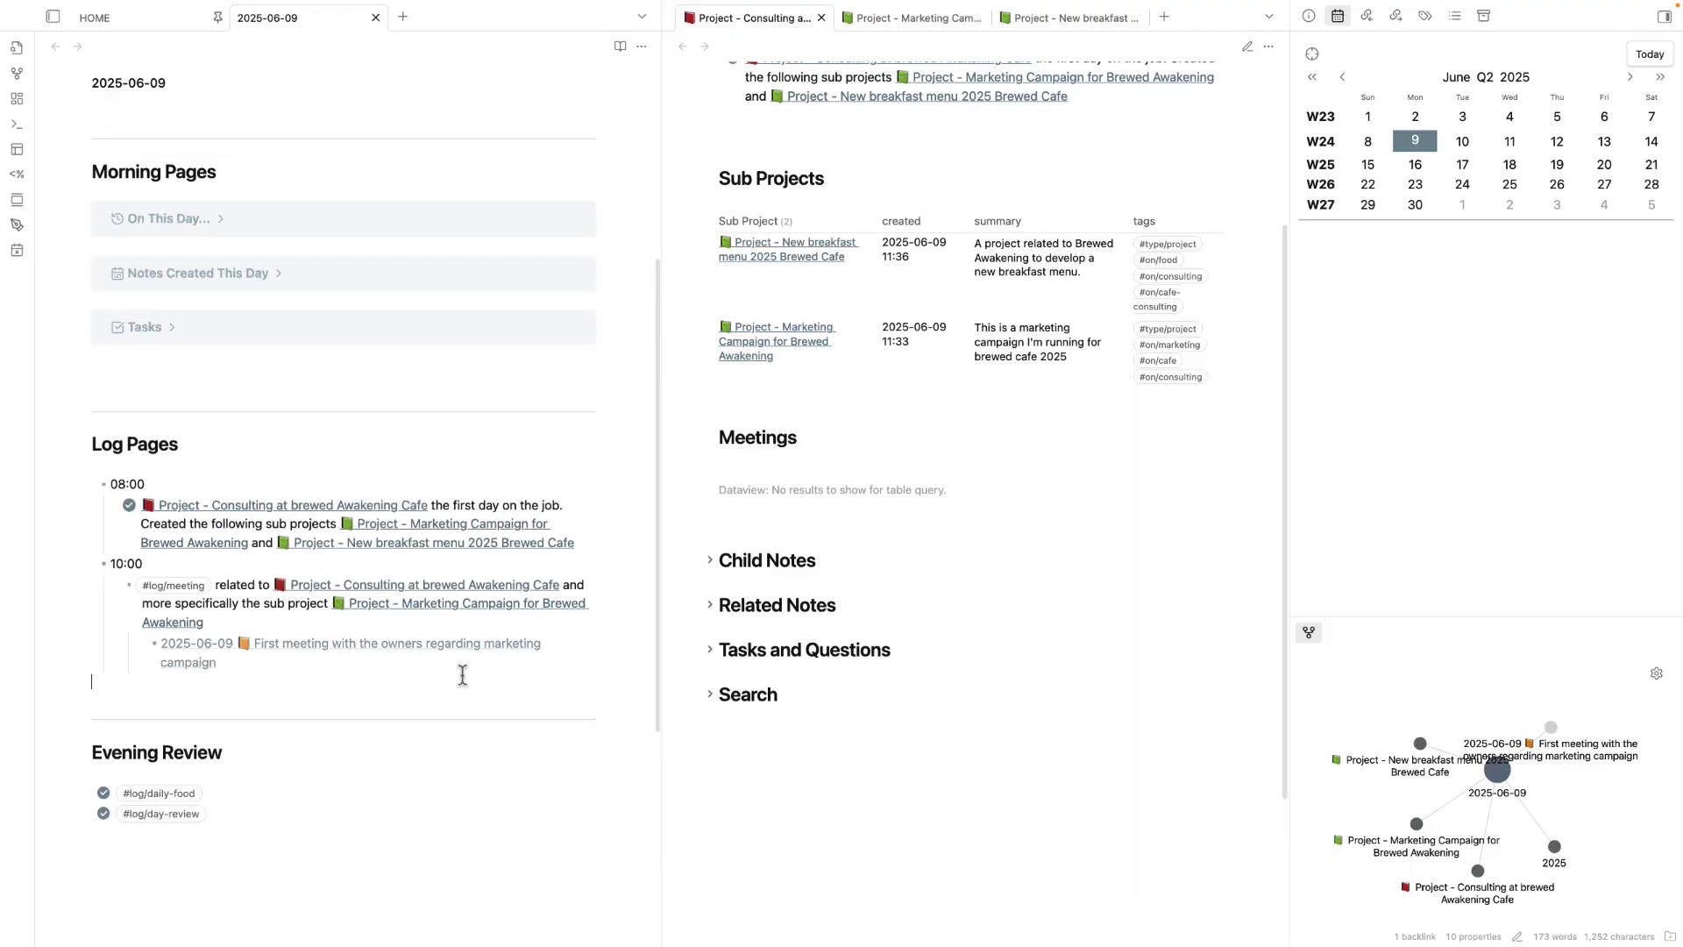
pyautogui.scroll(2, 448, 675)
pyautogui.scroll(-4, 244, 481)
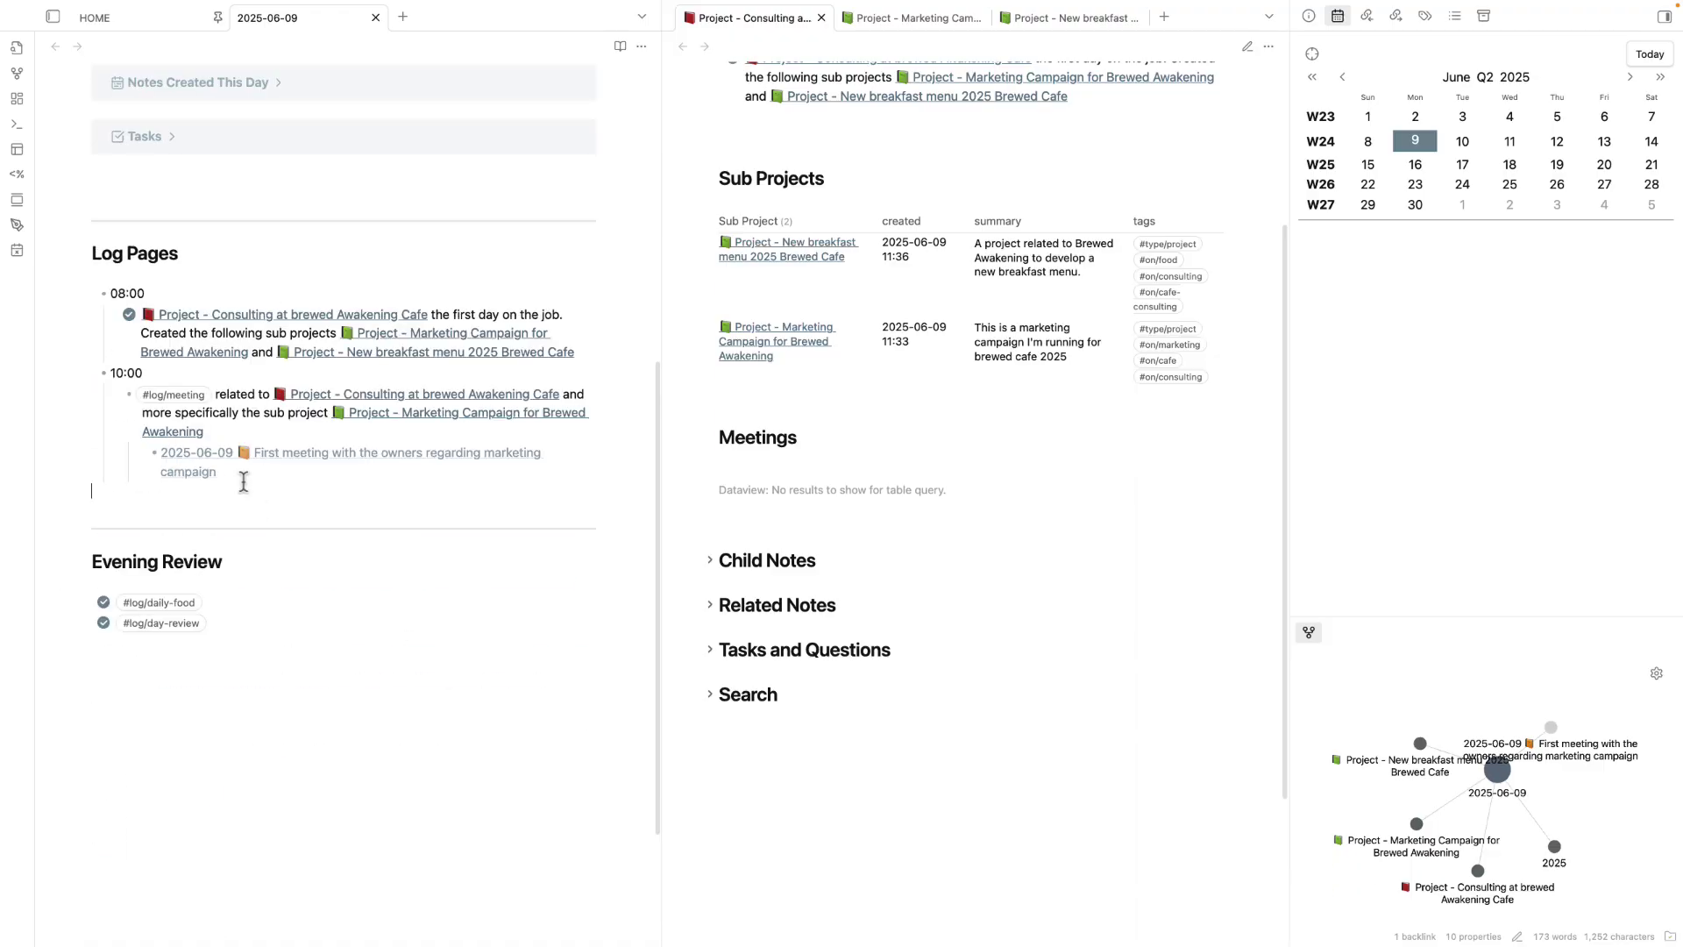
pyautogui.tripleClick(153, 293)
pyautogui.tripleClick(44, 372)
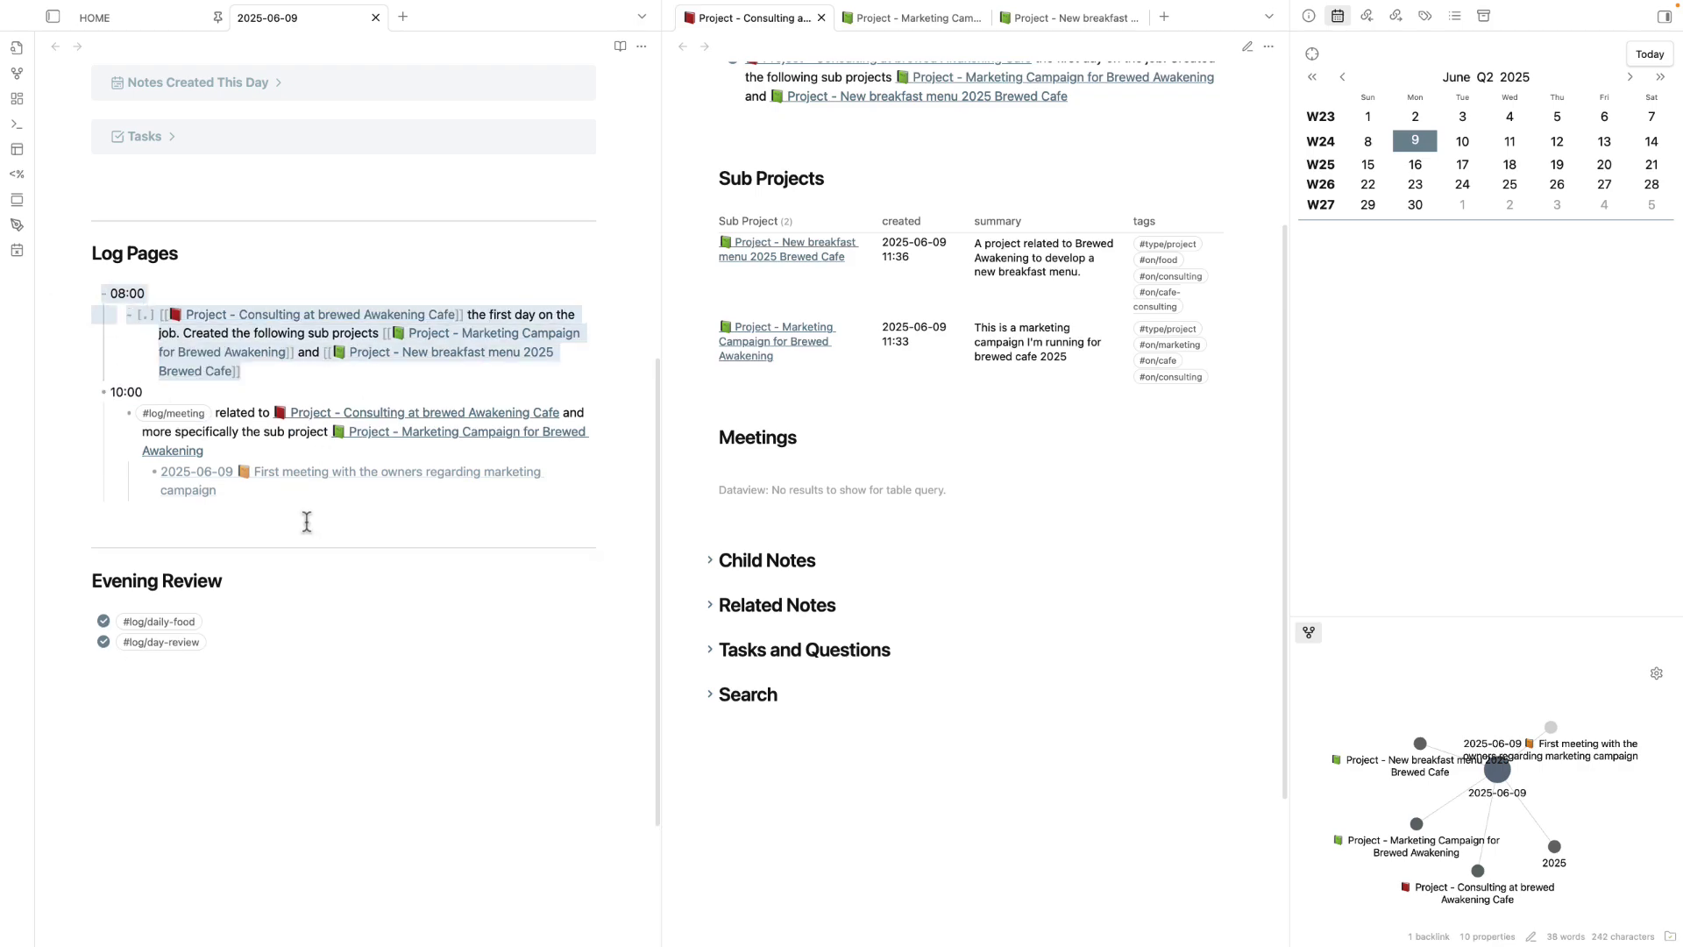
pyautogui.click(371, 490)
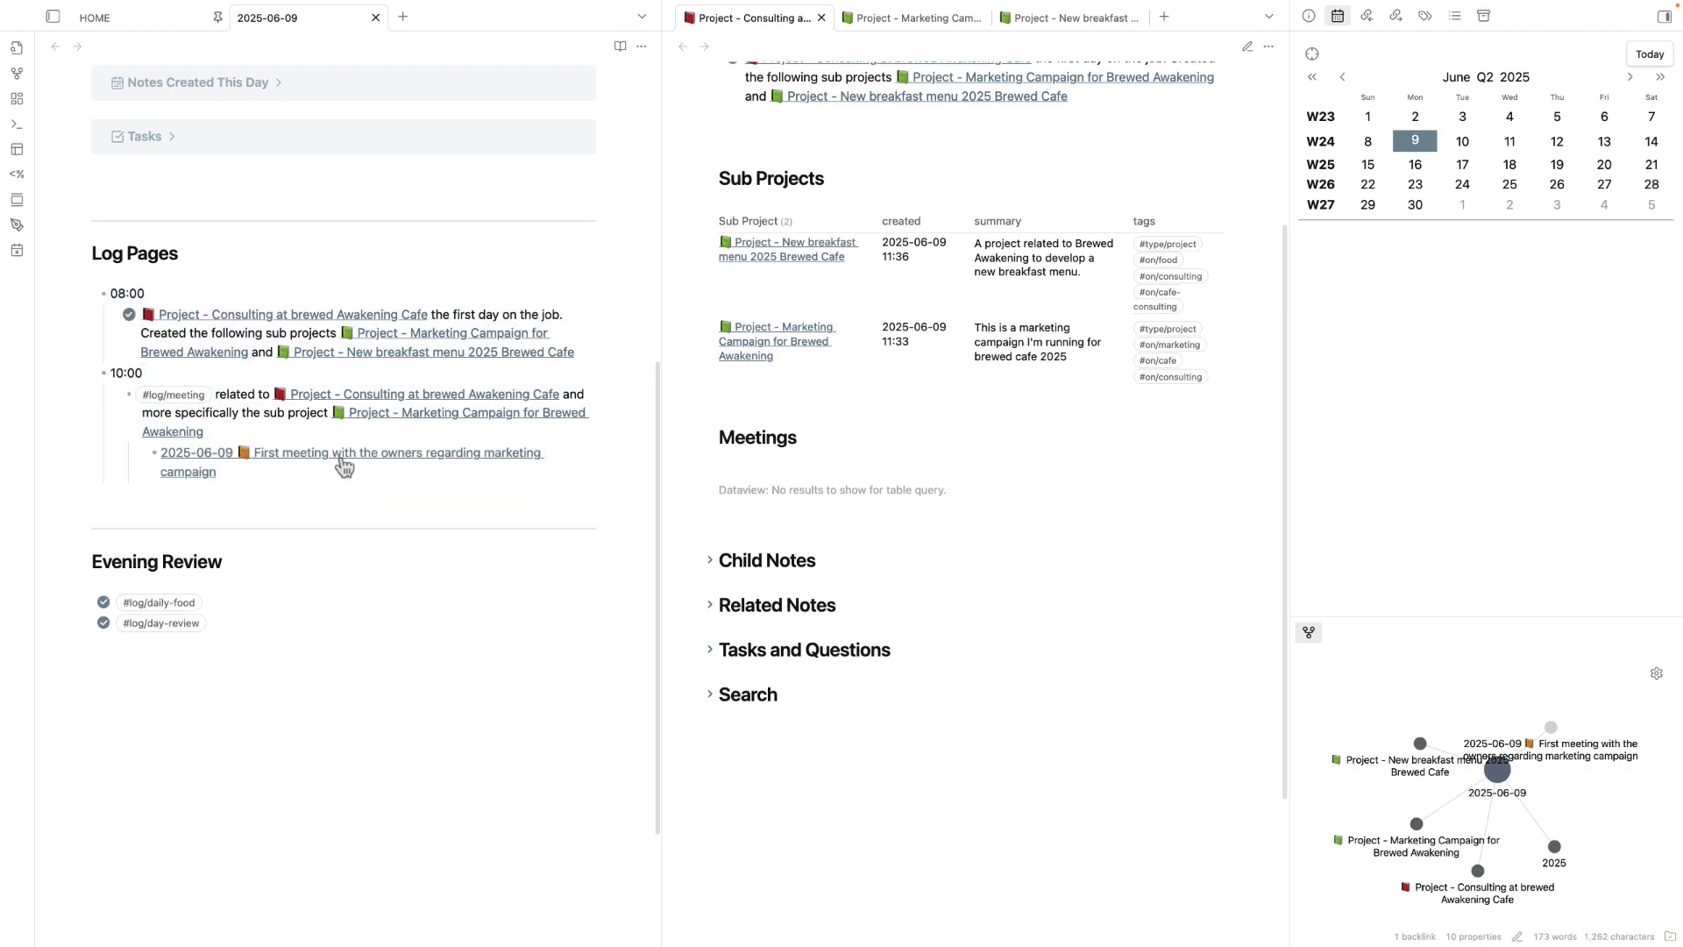
# - Open the linked first-meeting note in a split pane and move the three project notes into the daily note's pane
pyautogui.keyDown('alt'); pyautogui.keyDown('super'); pyautogui.click(343, 465); pyautogui.keyUp('super'); pyautogui.keyUp('alt')
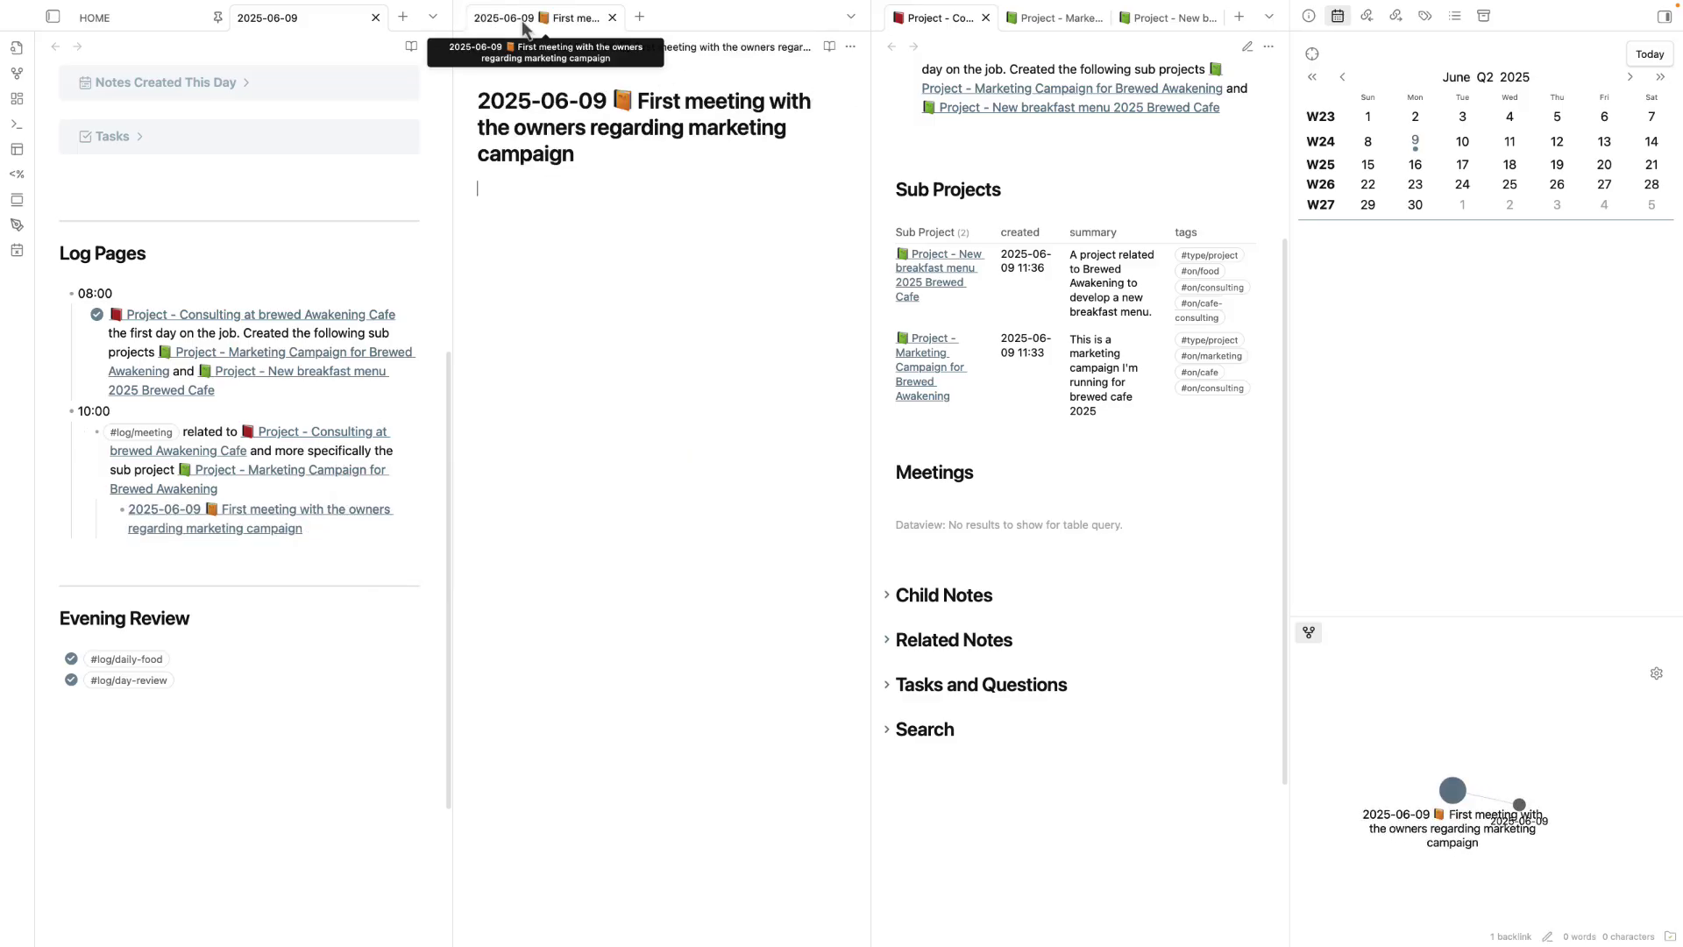
pyautogui.moveTo(934, 18); pyautogui.dragTo(419, 50)
pyautogui.moveTo(946, 17); pyautogui.dragTo(413, 53)
pyautogui.moveTo(912, 33); pyautogui.dragTo(403, 41)
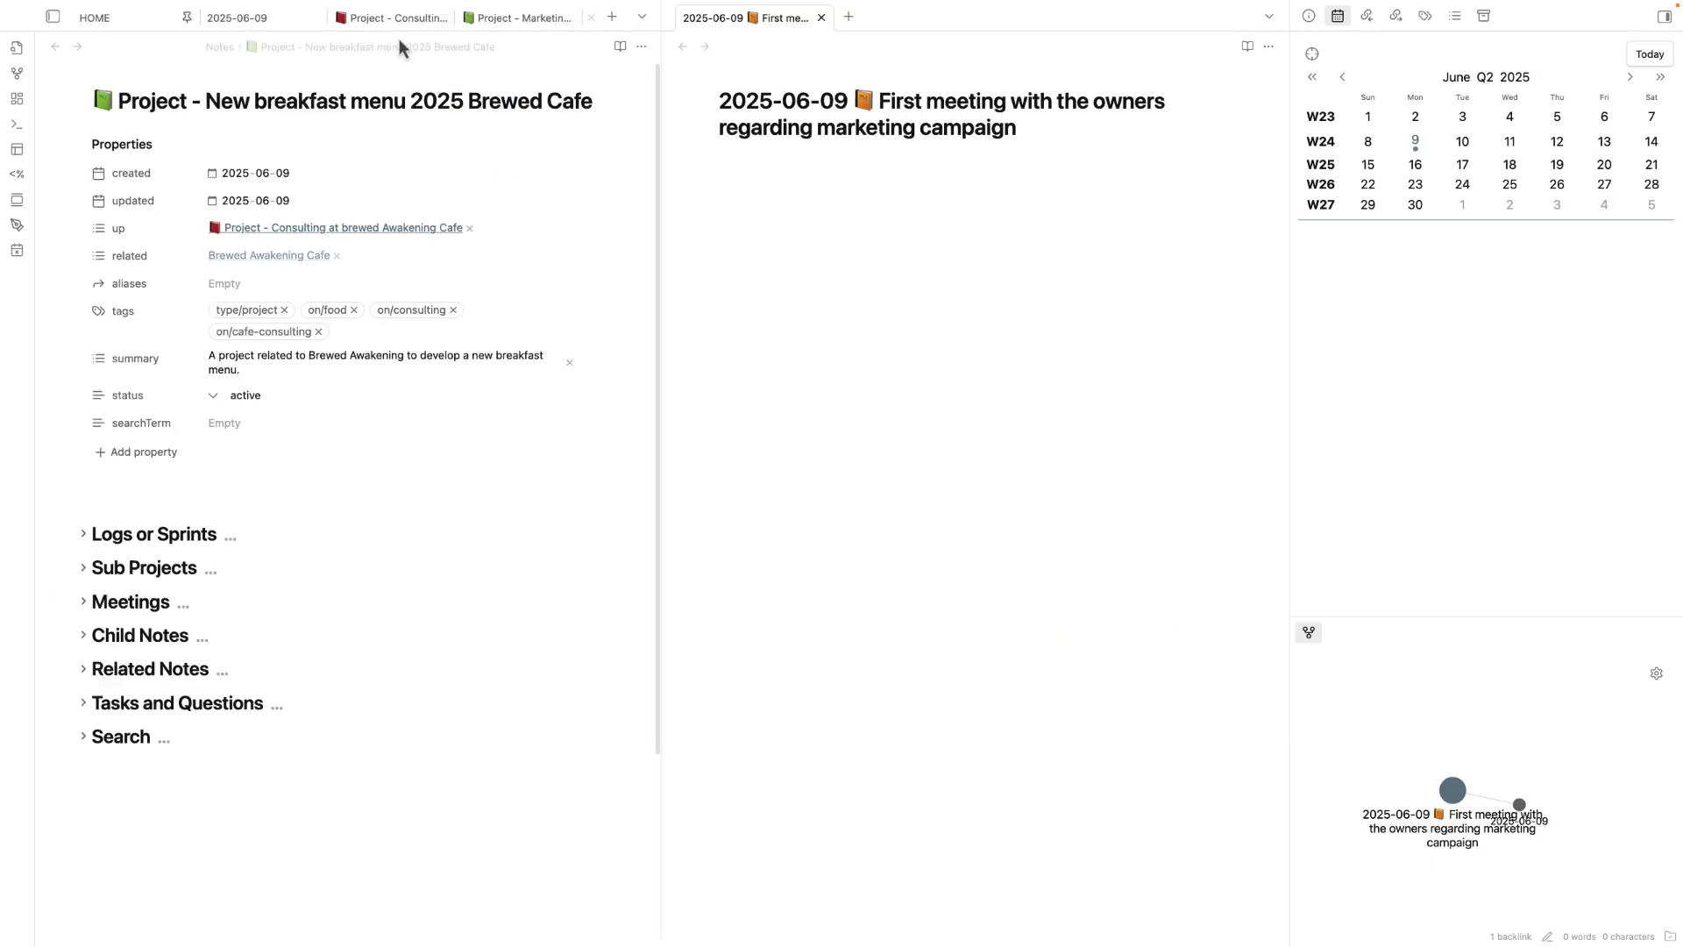
# - Insert the meeting template into the empty first-meeting note
pyautogui.click(733, 166)
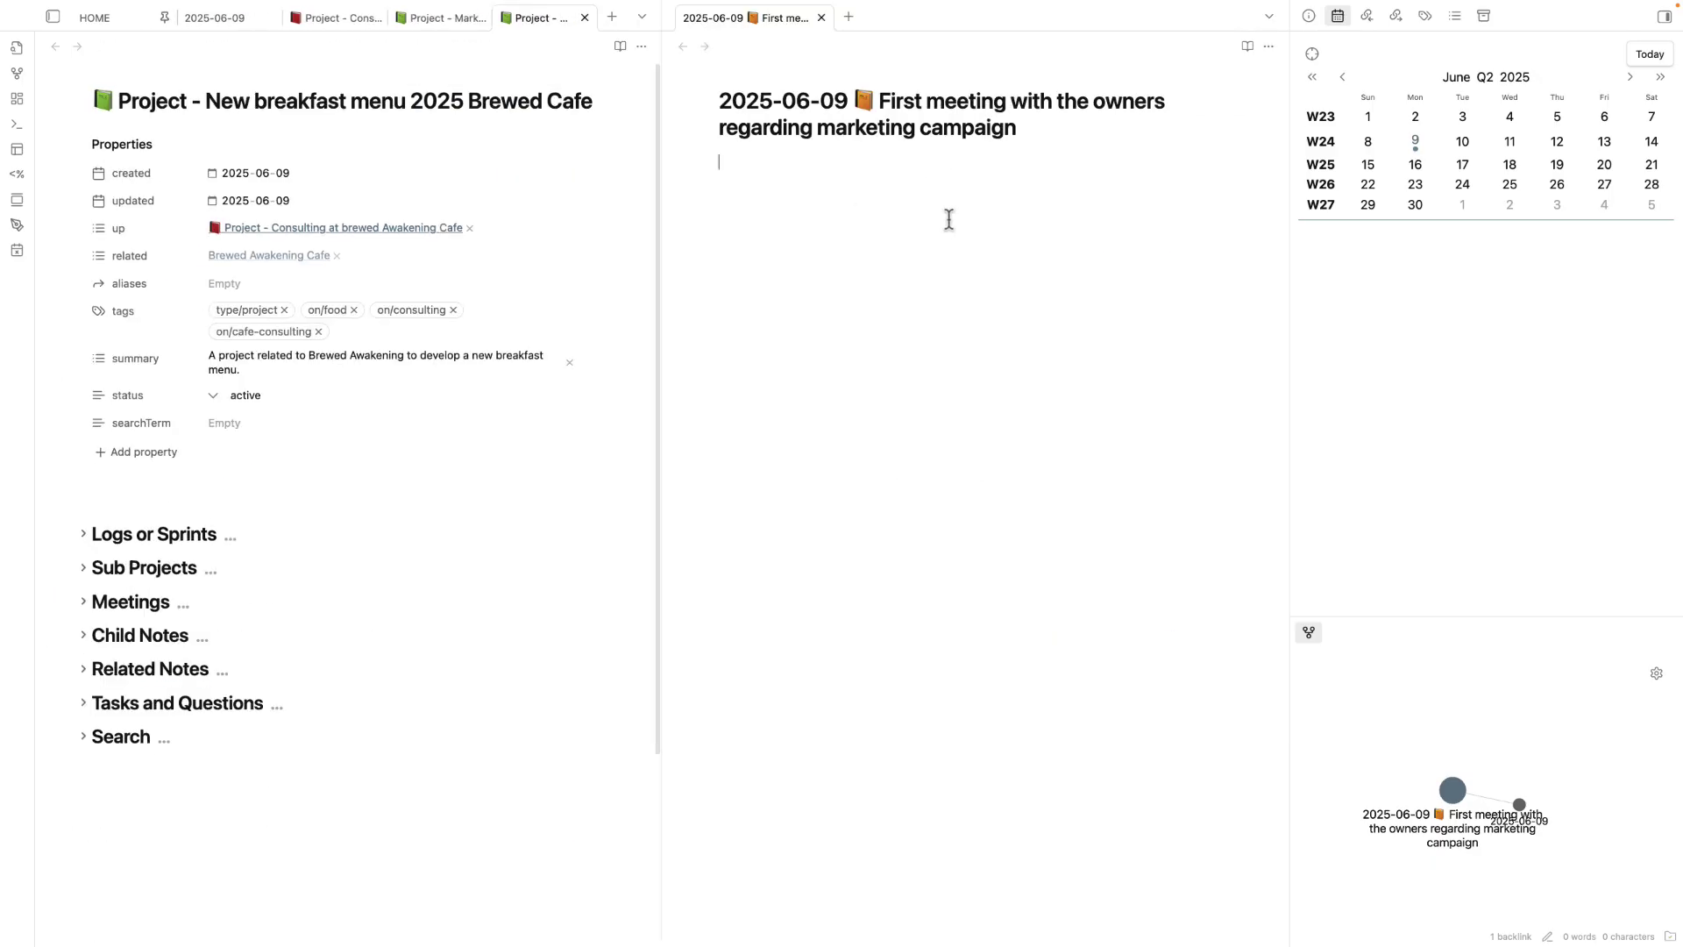
pyautogui.hotkey('alt', 'e')
pyautogui.write('meet')
pyautogui.press('Return')
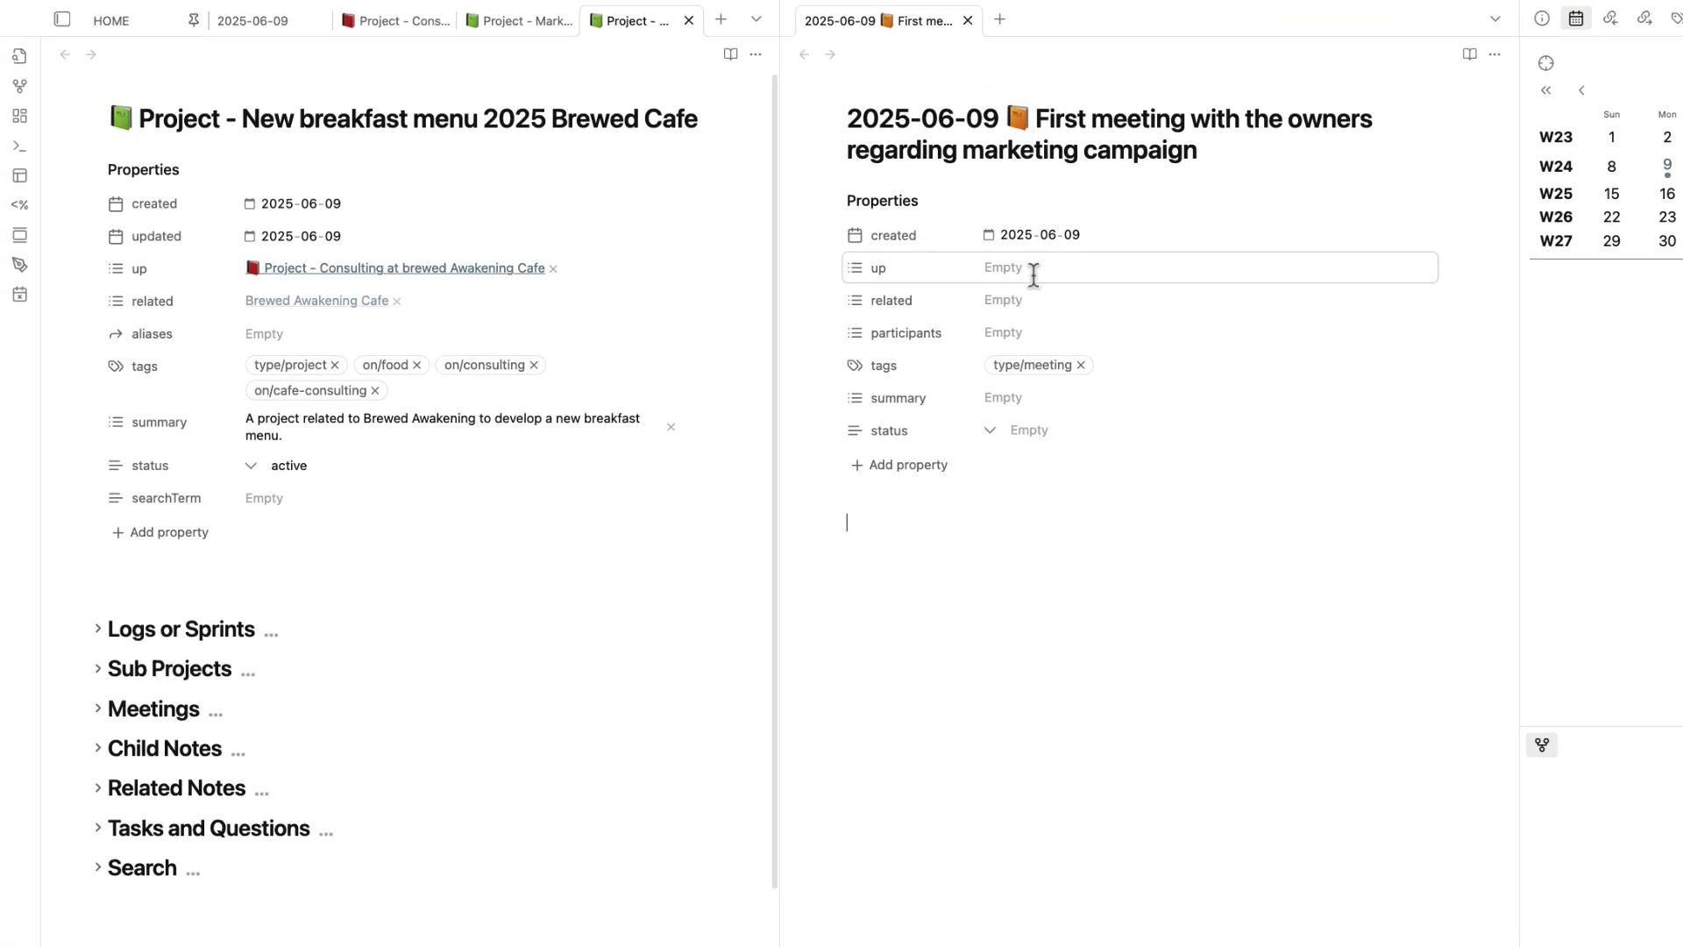
pyautogui.moveTo(1202, 150); pyautogui.dragTo(827, 101)
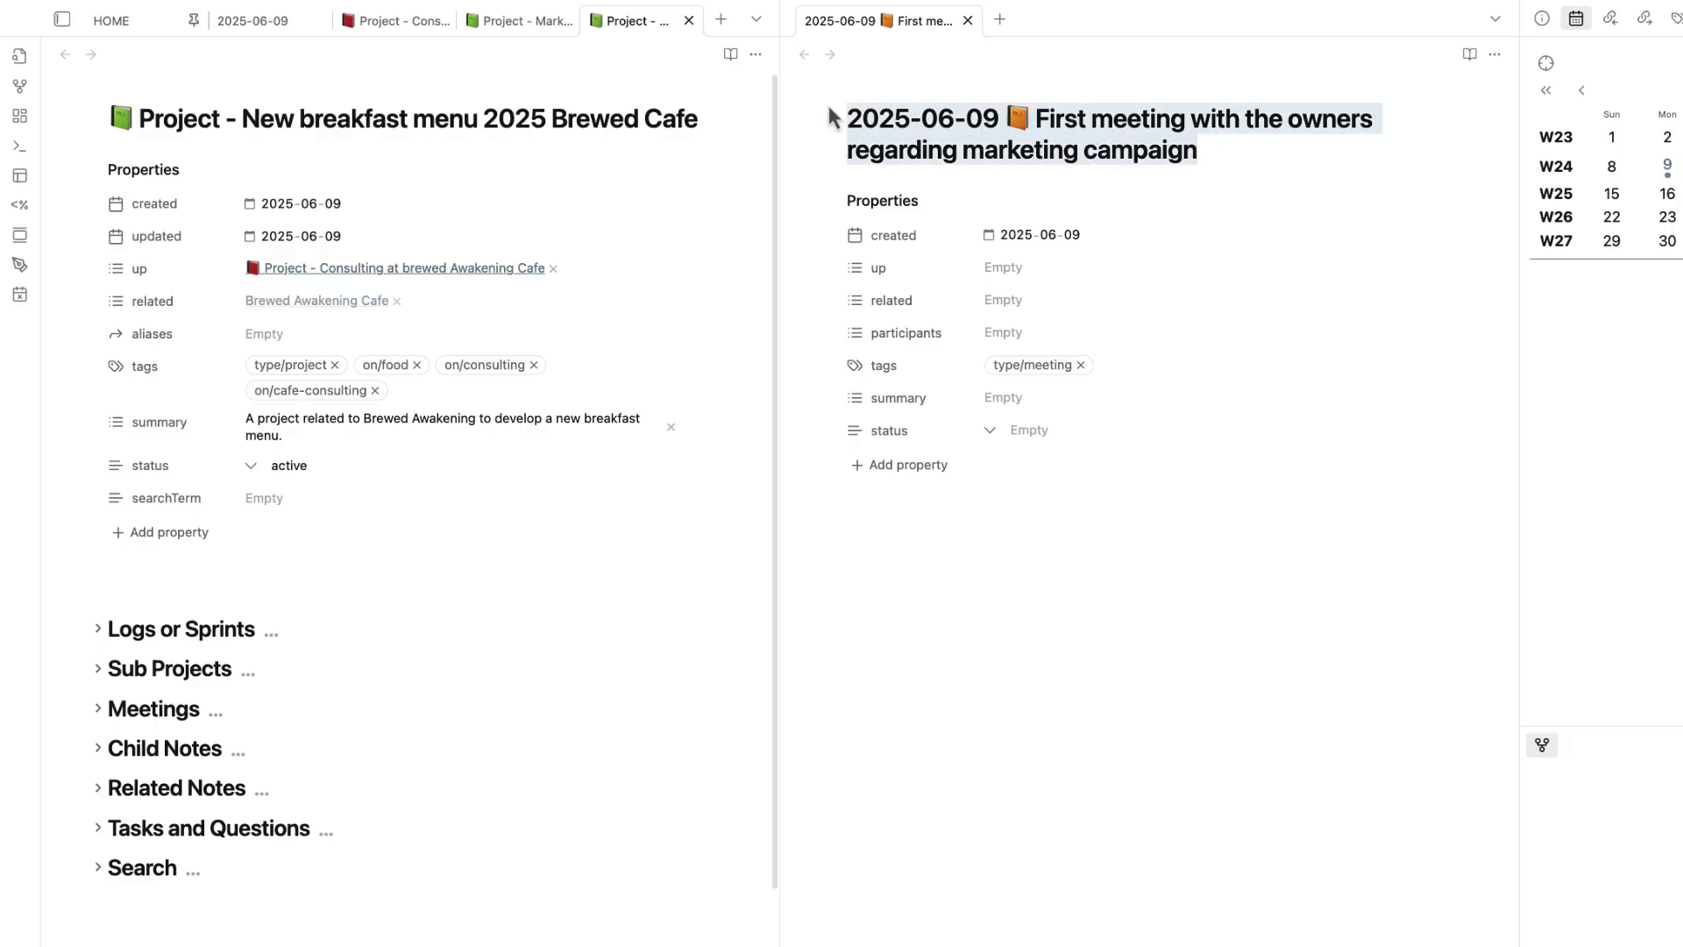
pyautogui.click(1156, 128)
pyautogui.click(874, 150)
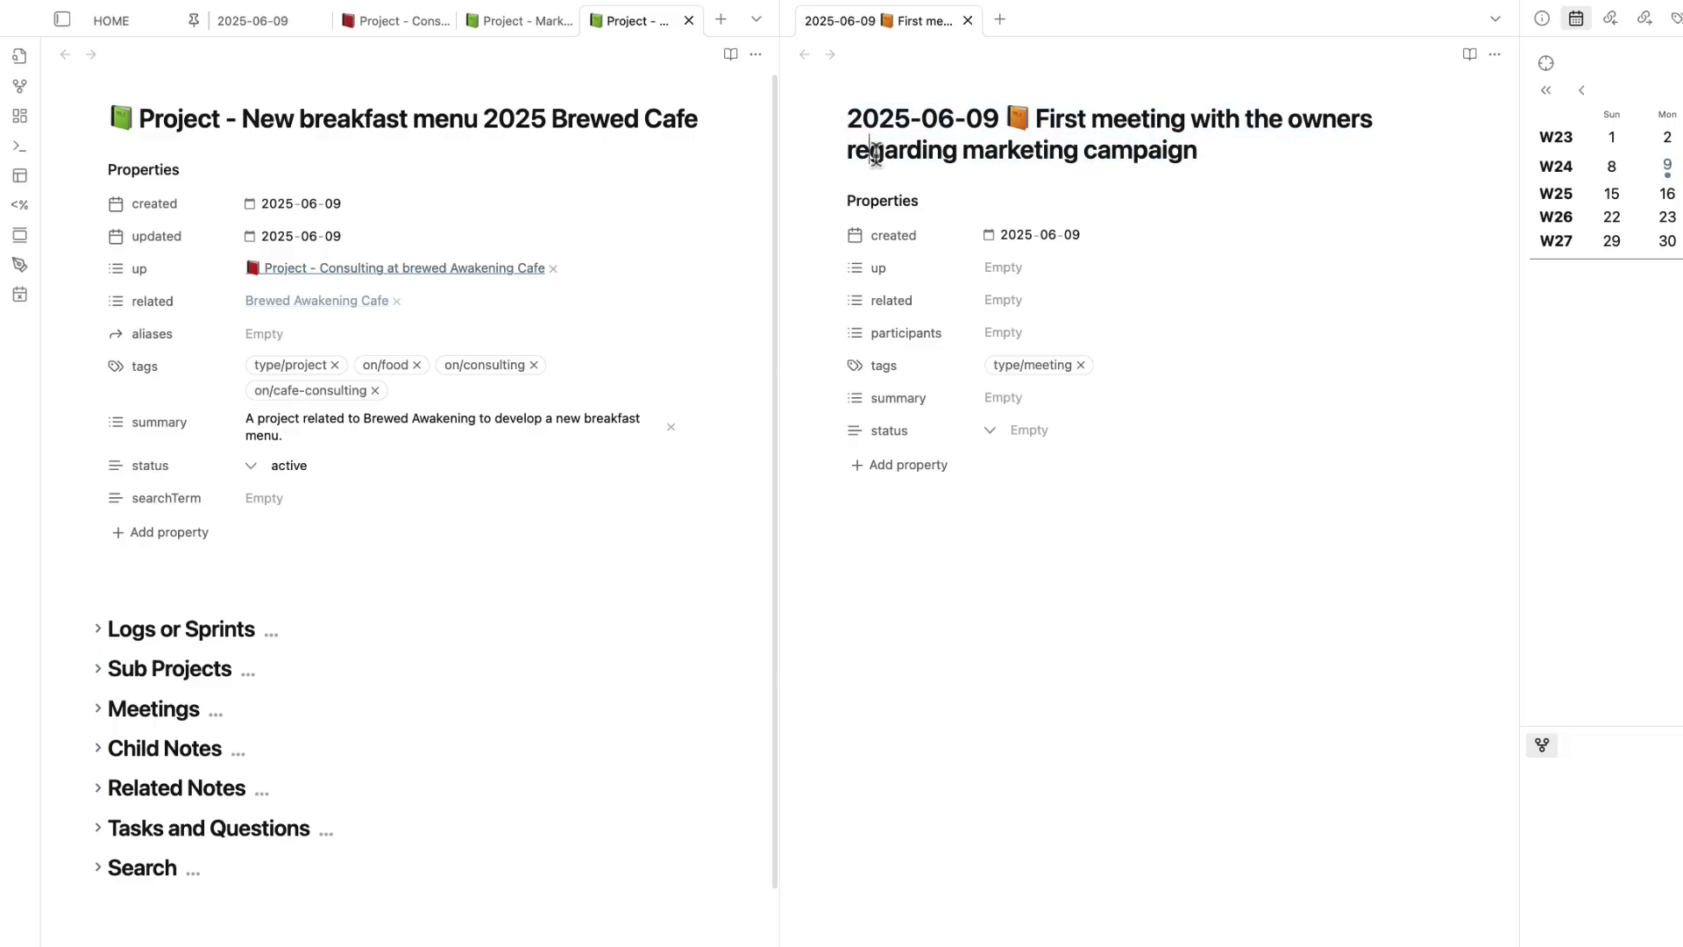
# - Examine the consulting project note from its title through the logs and Sub Projects table to the Meetings section, comparing it with the first-meeting note
pyautogui.click(1149, 163)
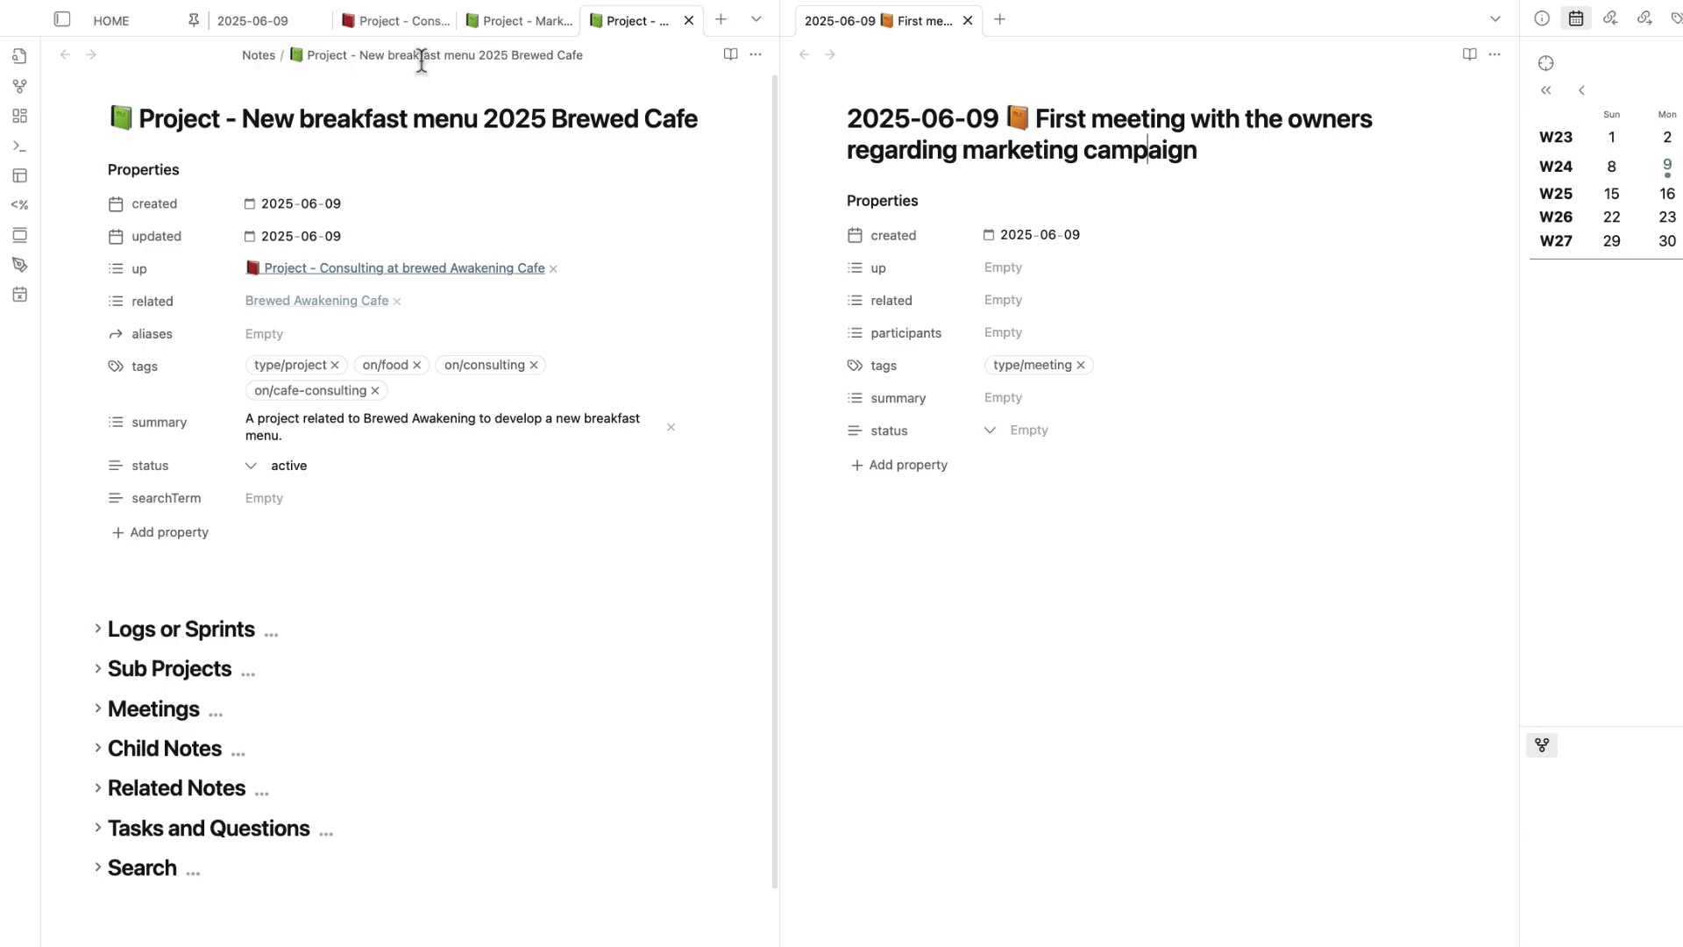
pyautogui.click(376, 23)
pyautogui.scroll(3, 360, 343)
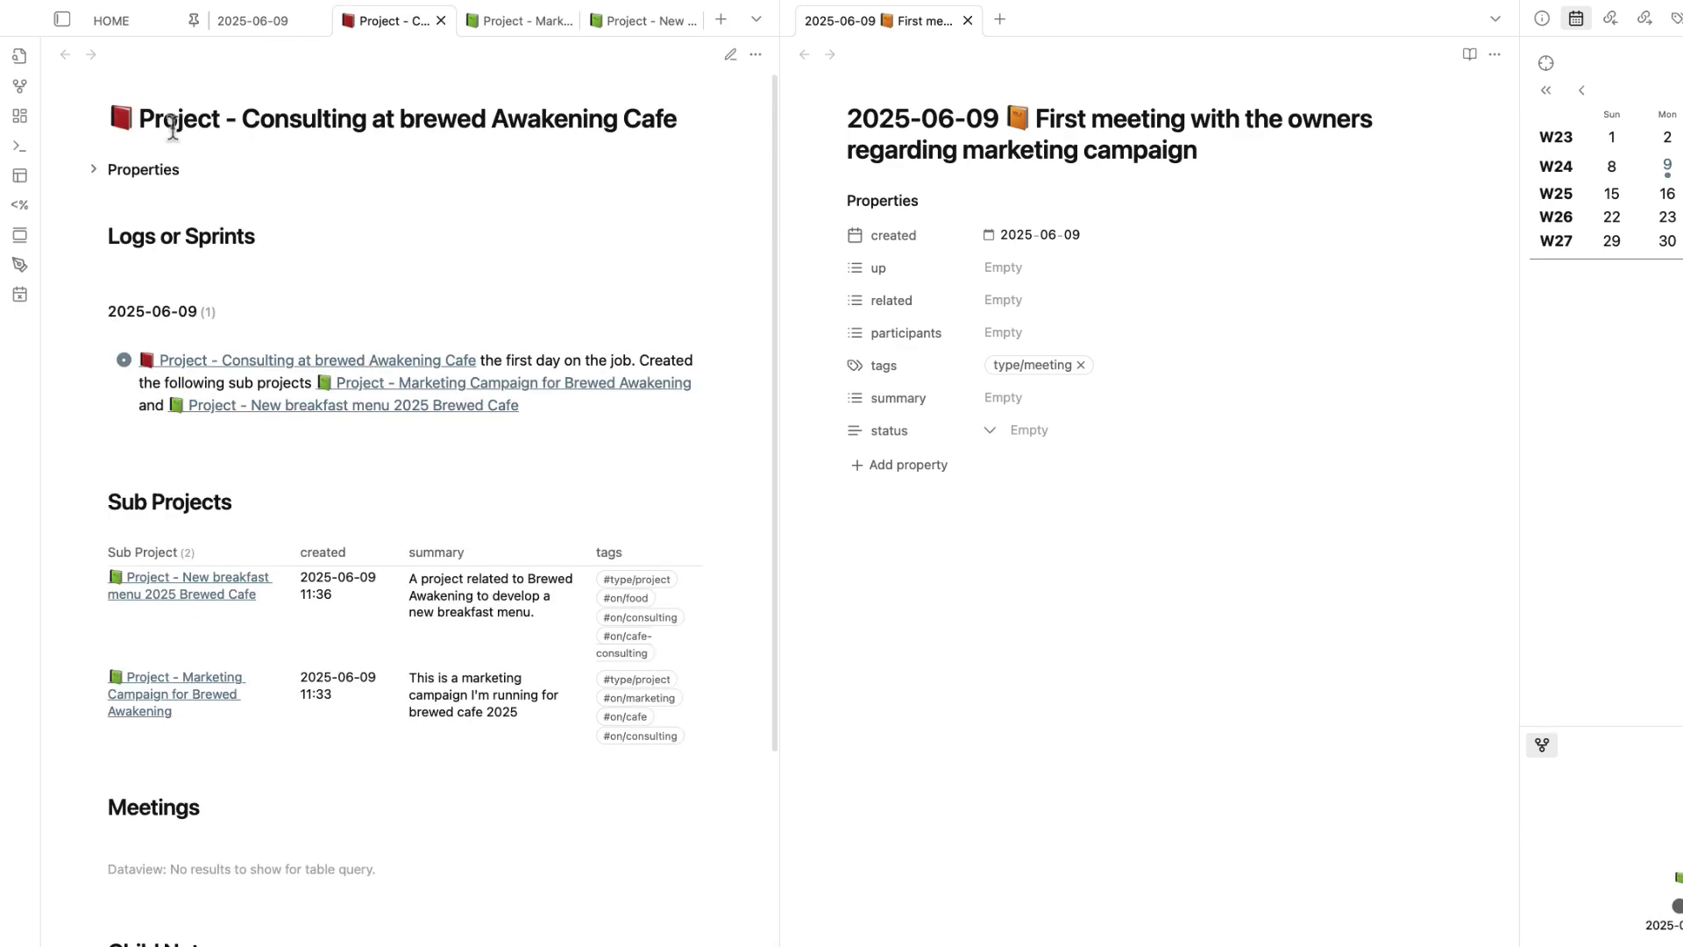
pyautogui.moveTo(155, 118); pyautogui.dragTo(541, 121)
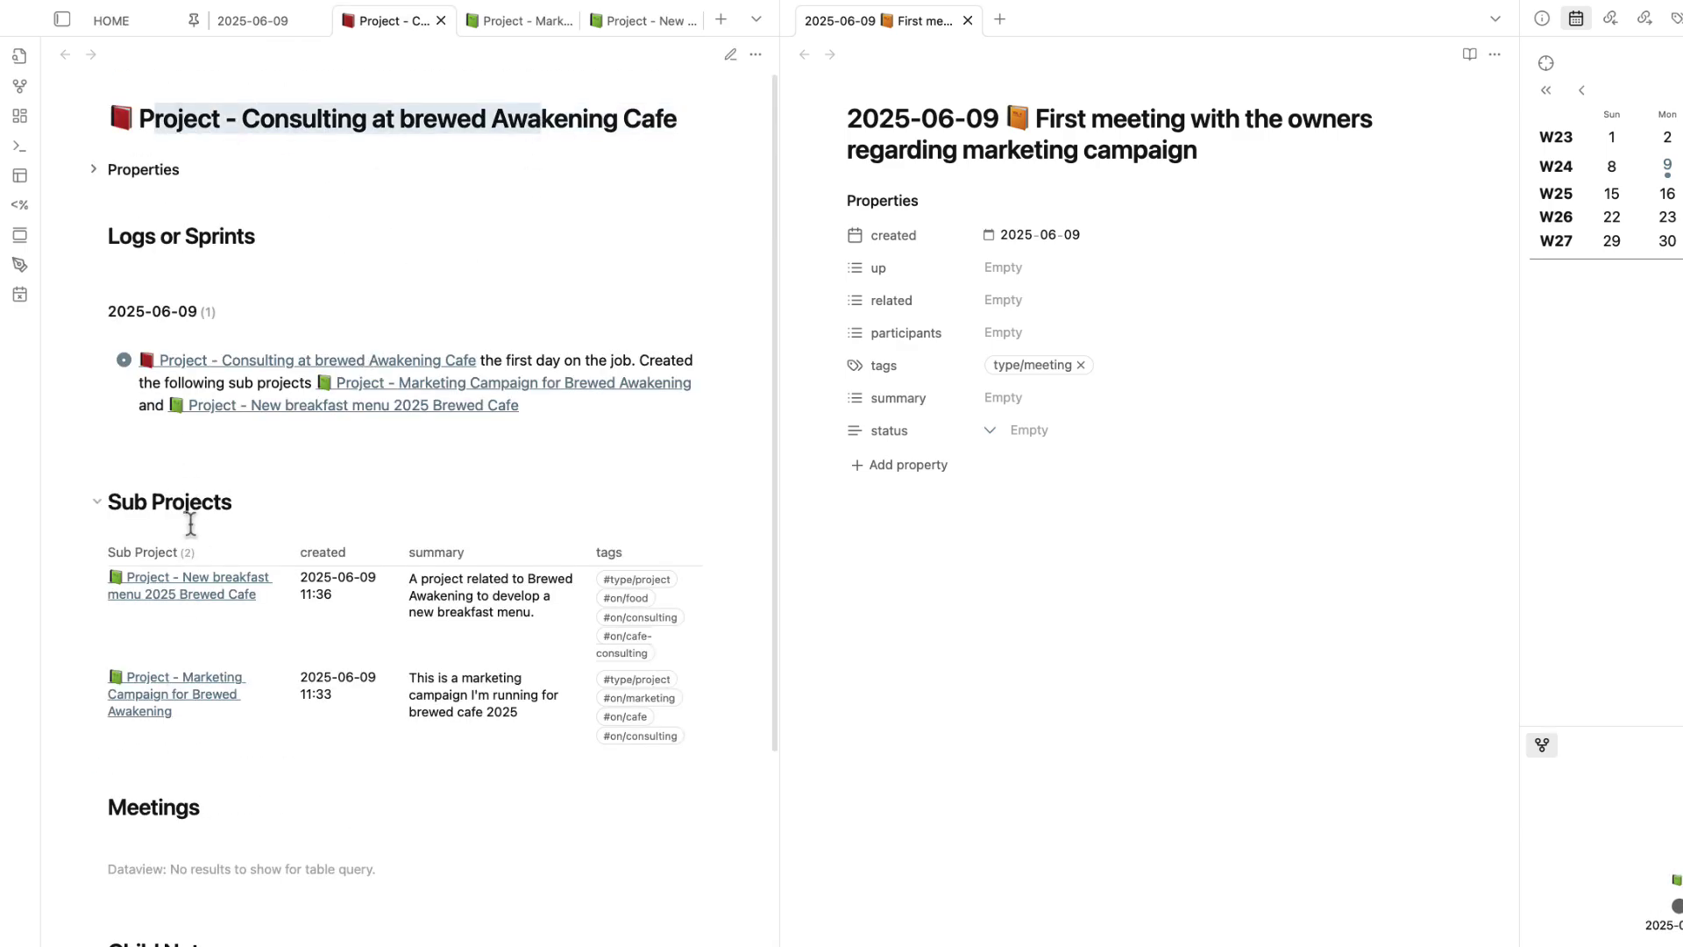
pyautogui.moveTo(206, 699)
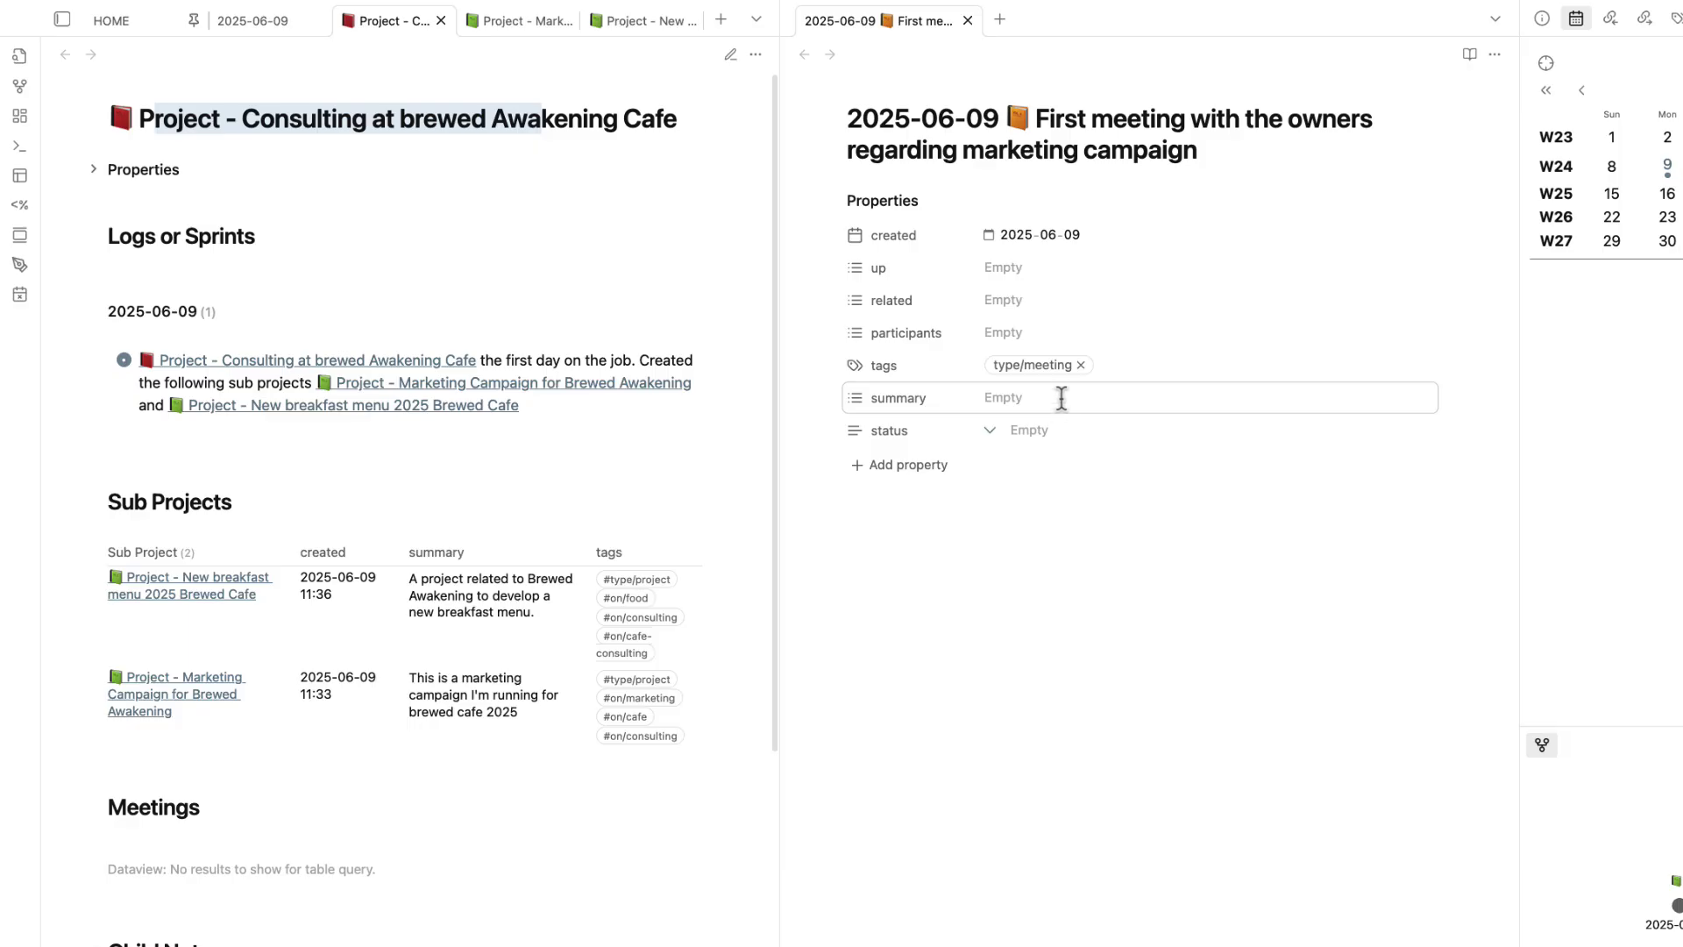
pyautogui.scroll(-3, 165, 616)
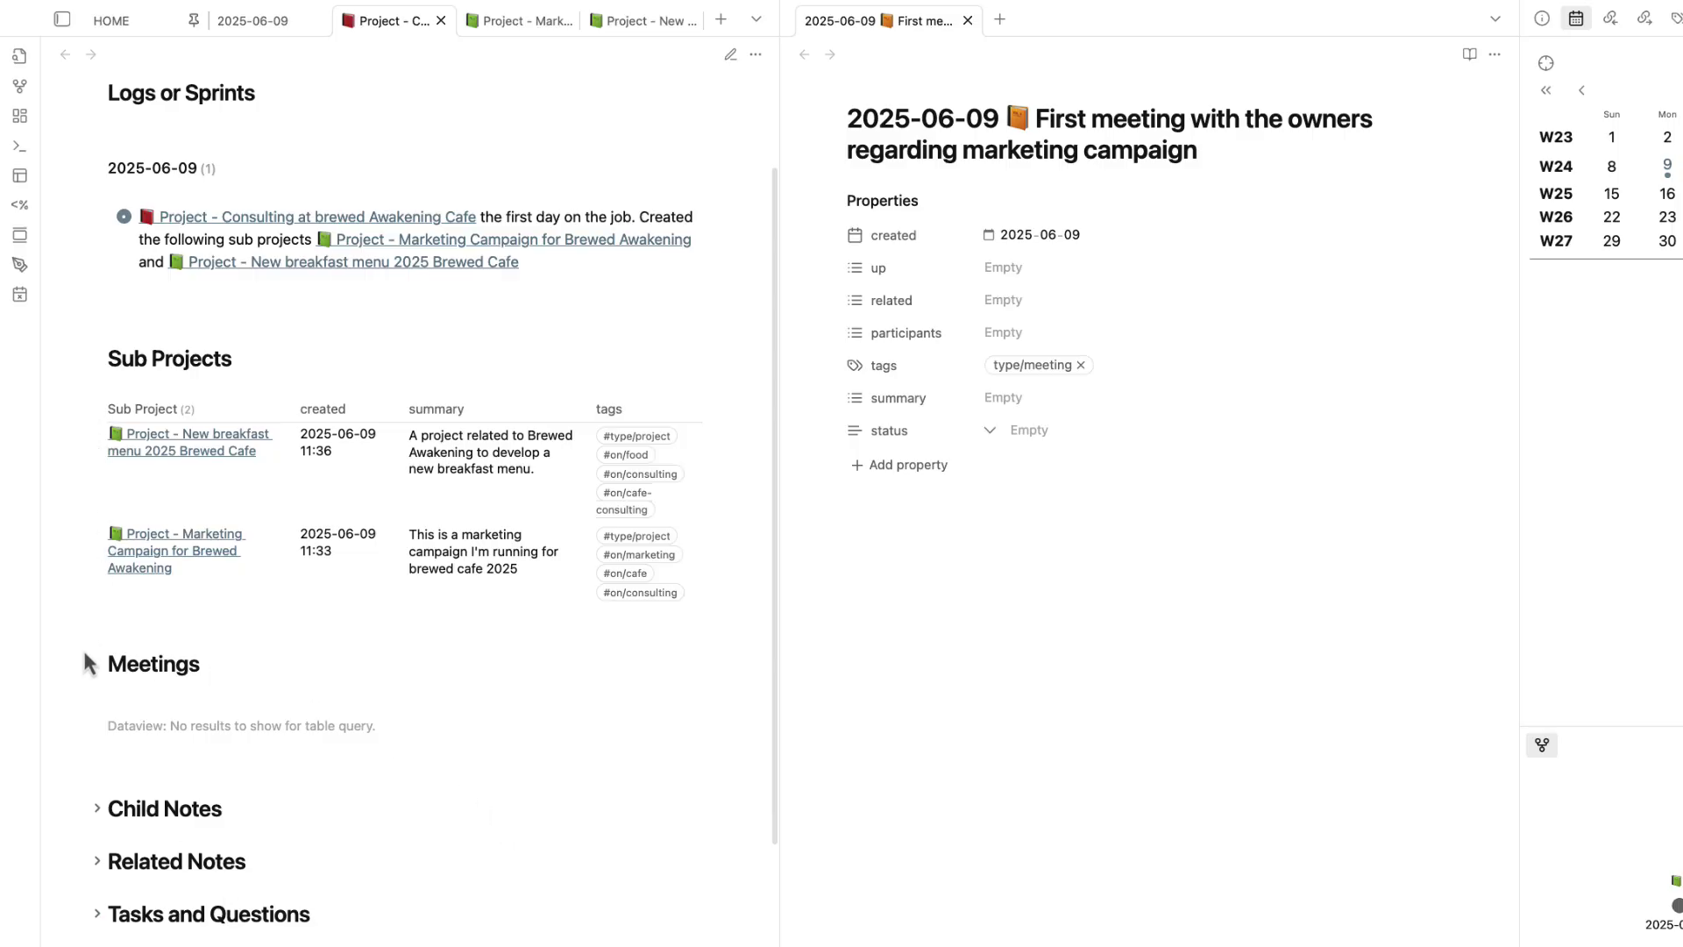
pyautogui.scroll(3, 83, 658)
pyautogui.moveTo(141, 119); pyautogui.dragTo(655, 140)
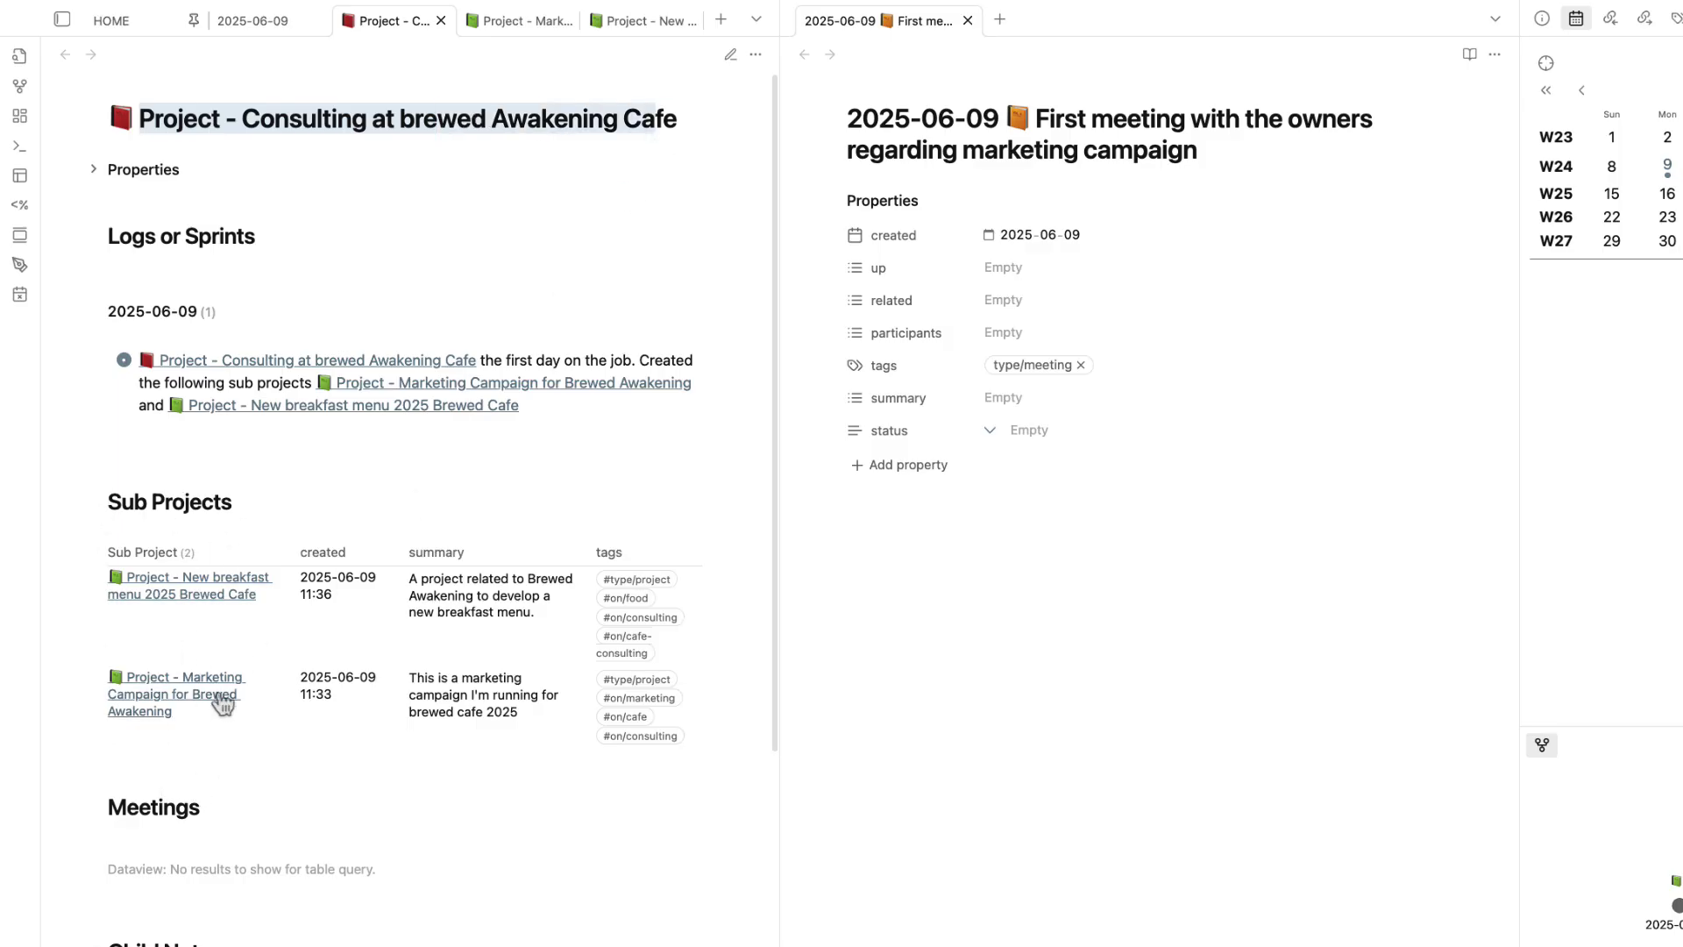
pyautogui.scroll(-2, 229, 778)
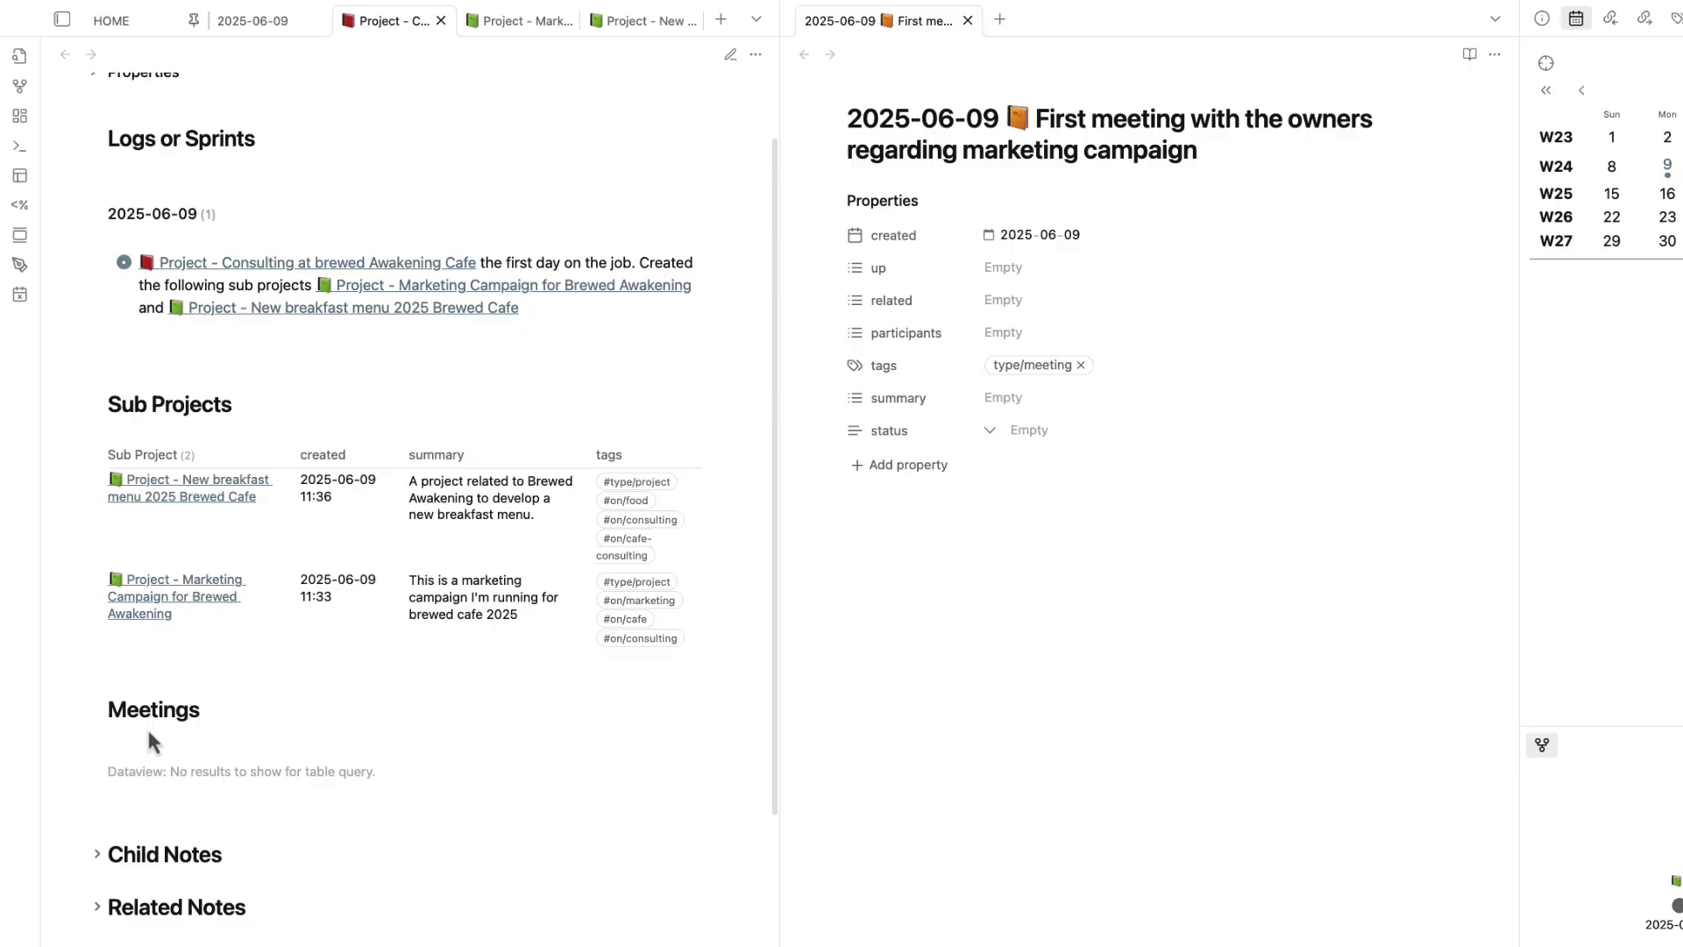
pyautogui.scroll(2, 146, 726)
pyautogui.moveTo(141, 119); pyautogui.dragTo(829, 149)
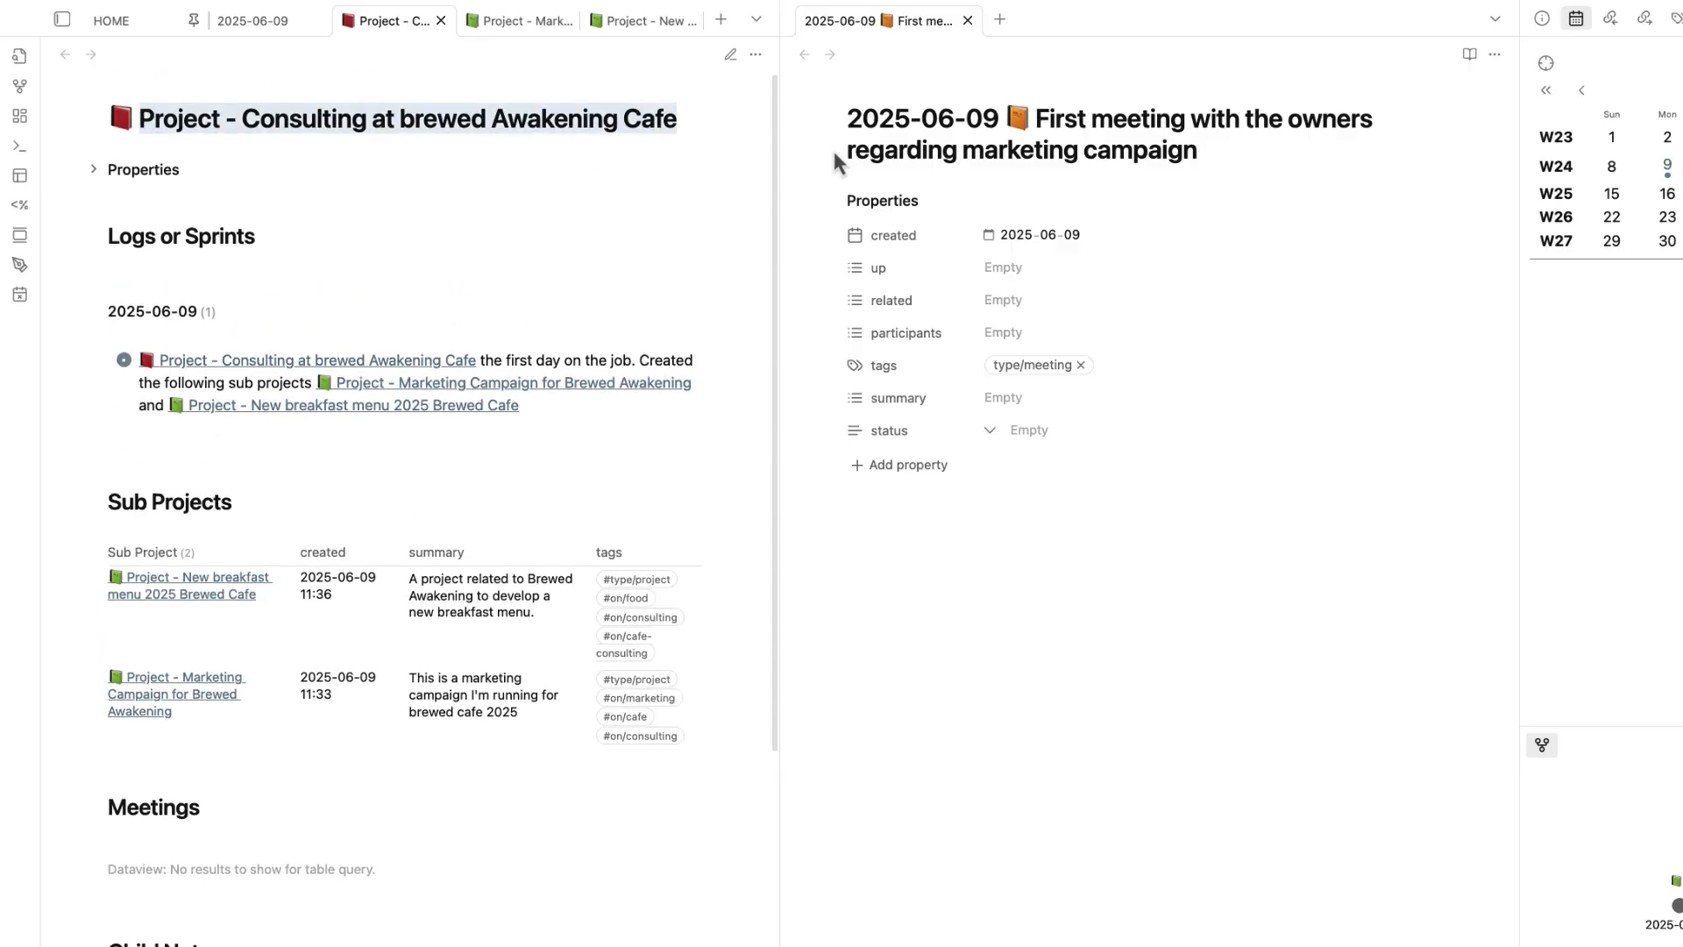
pyautogui.moveTo(258, 119); pyautogui.dragTo(754, 135)
pyautogui.scroll(-1, 750, 142)
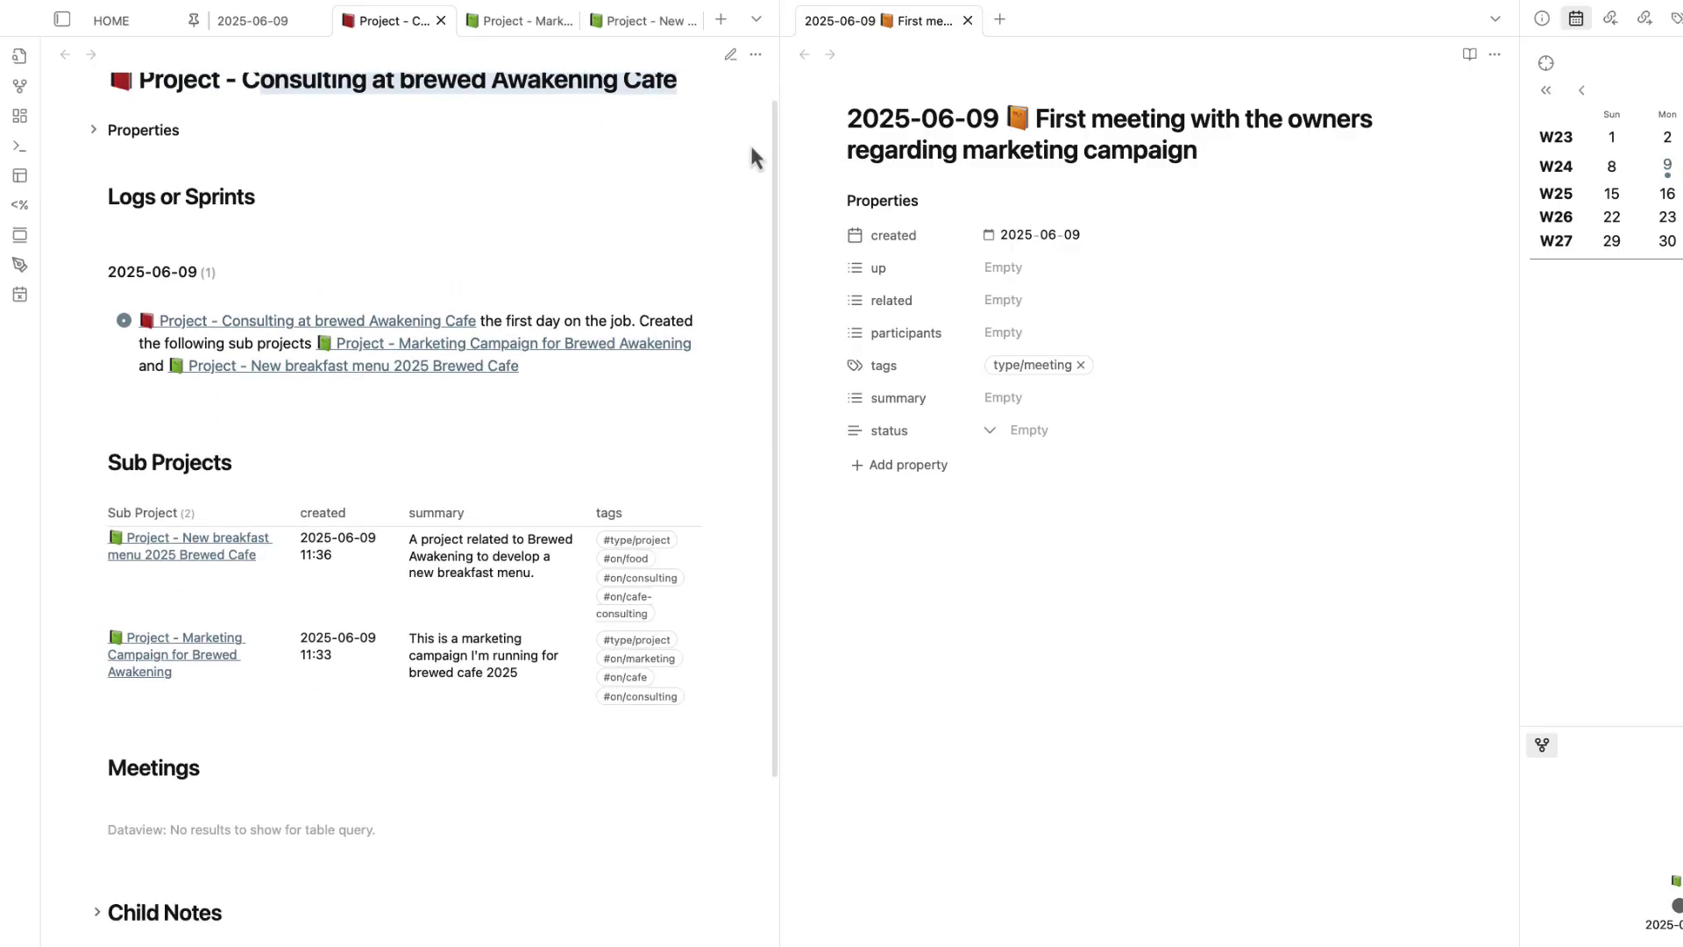
pyautogui.scroll(-2, 751, 149)
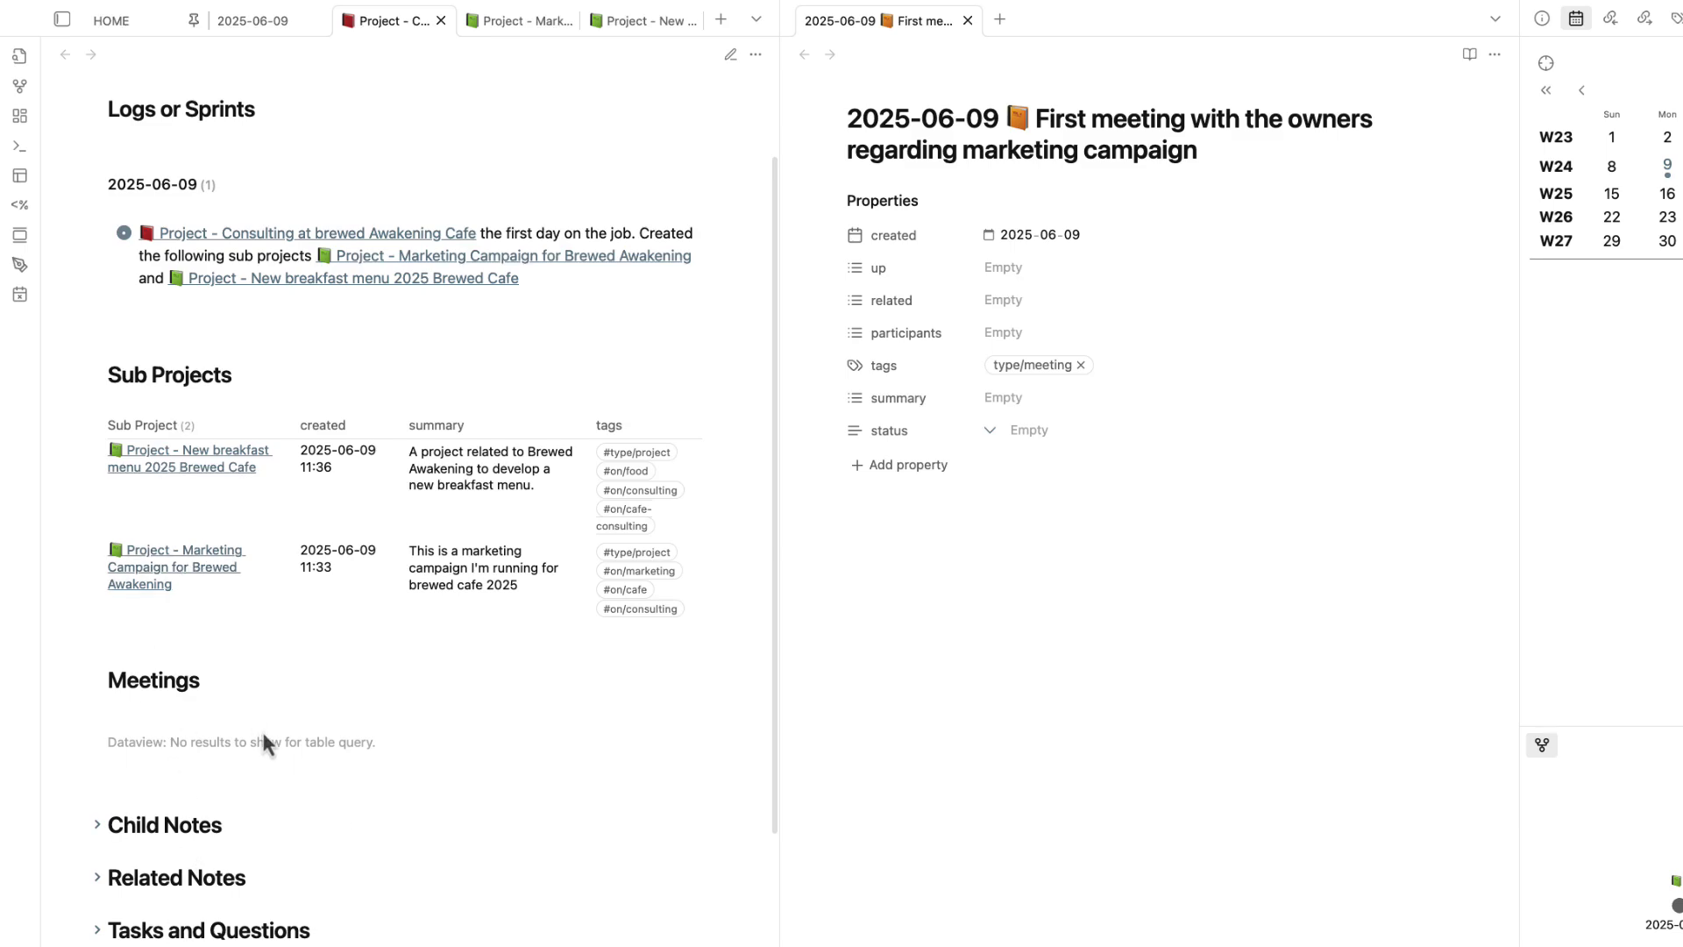
pyautogui.scroll(3, 200, 739)
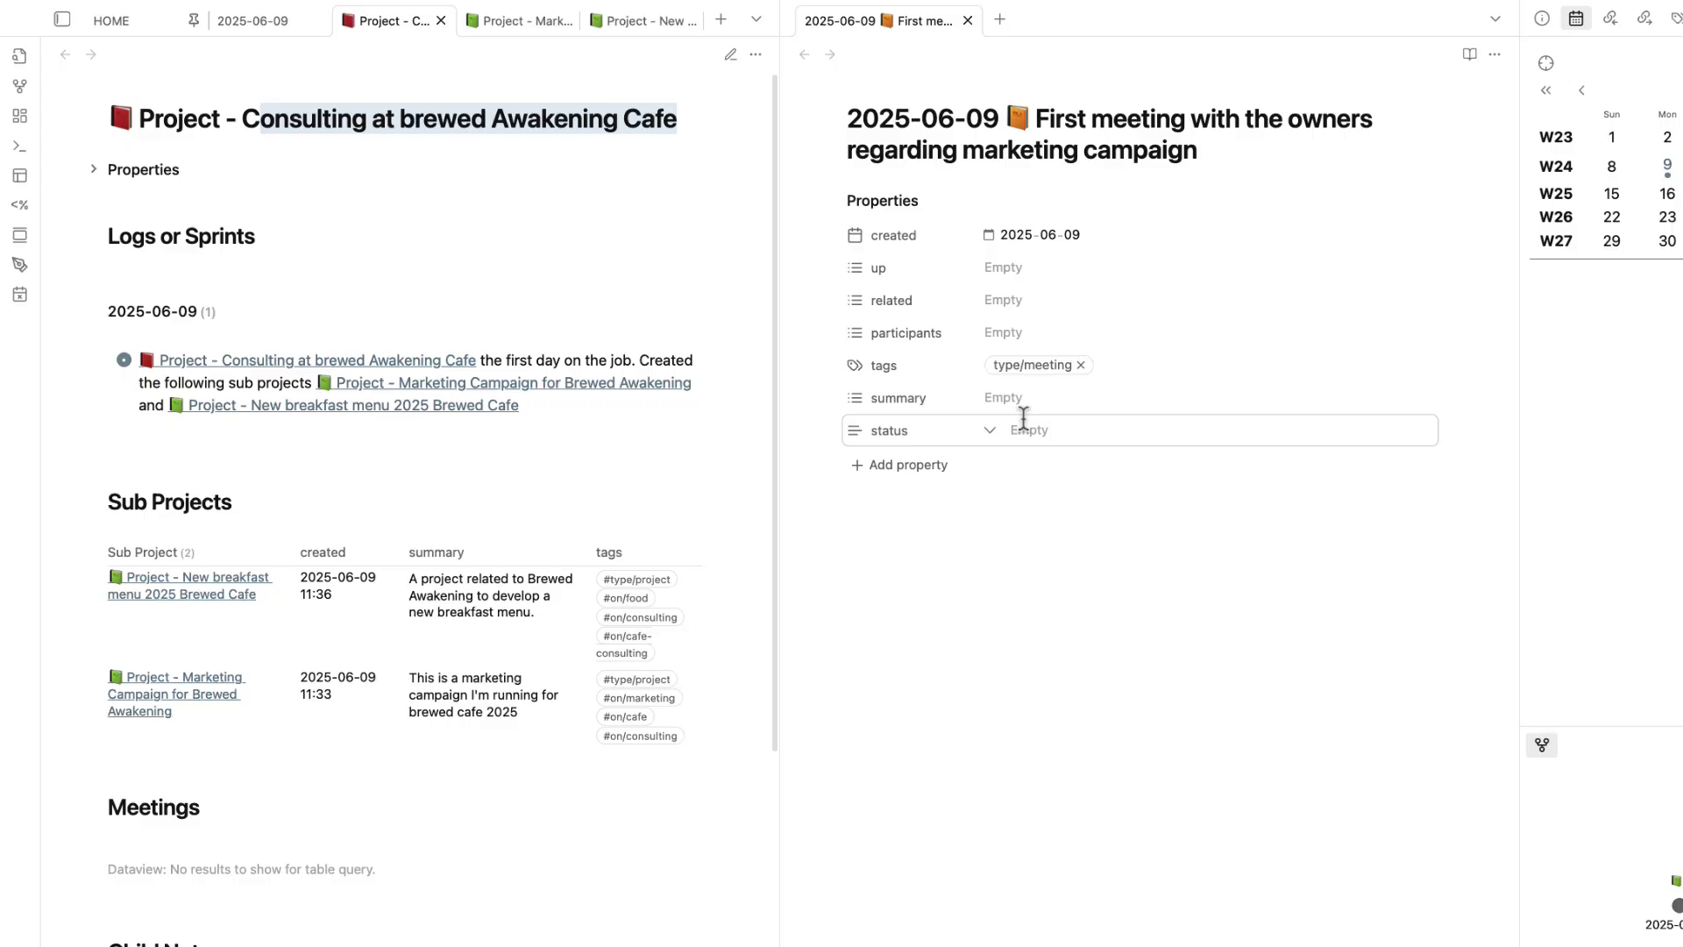
pyautogui.click(288, 120)
pyautogui.moveTo(142, 118); pyautogui.dragTo(488, 160)
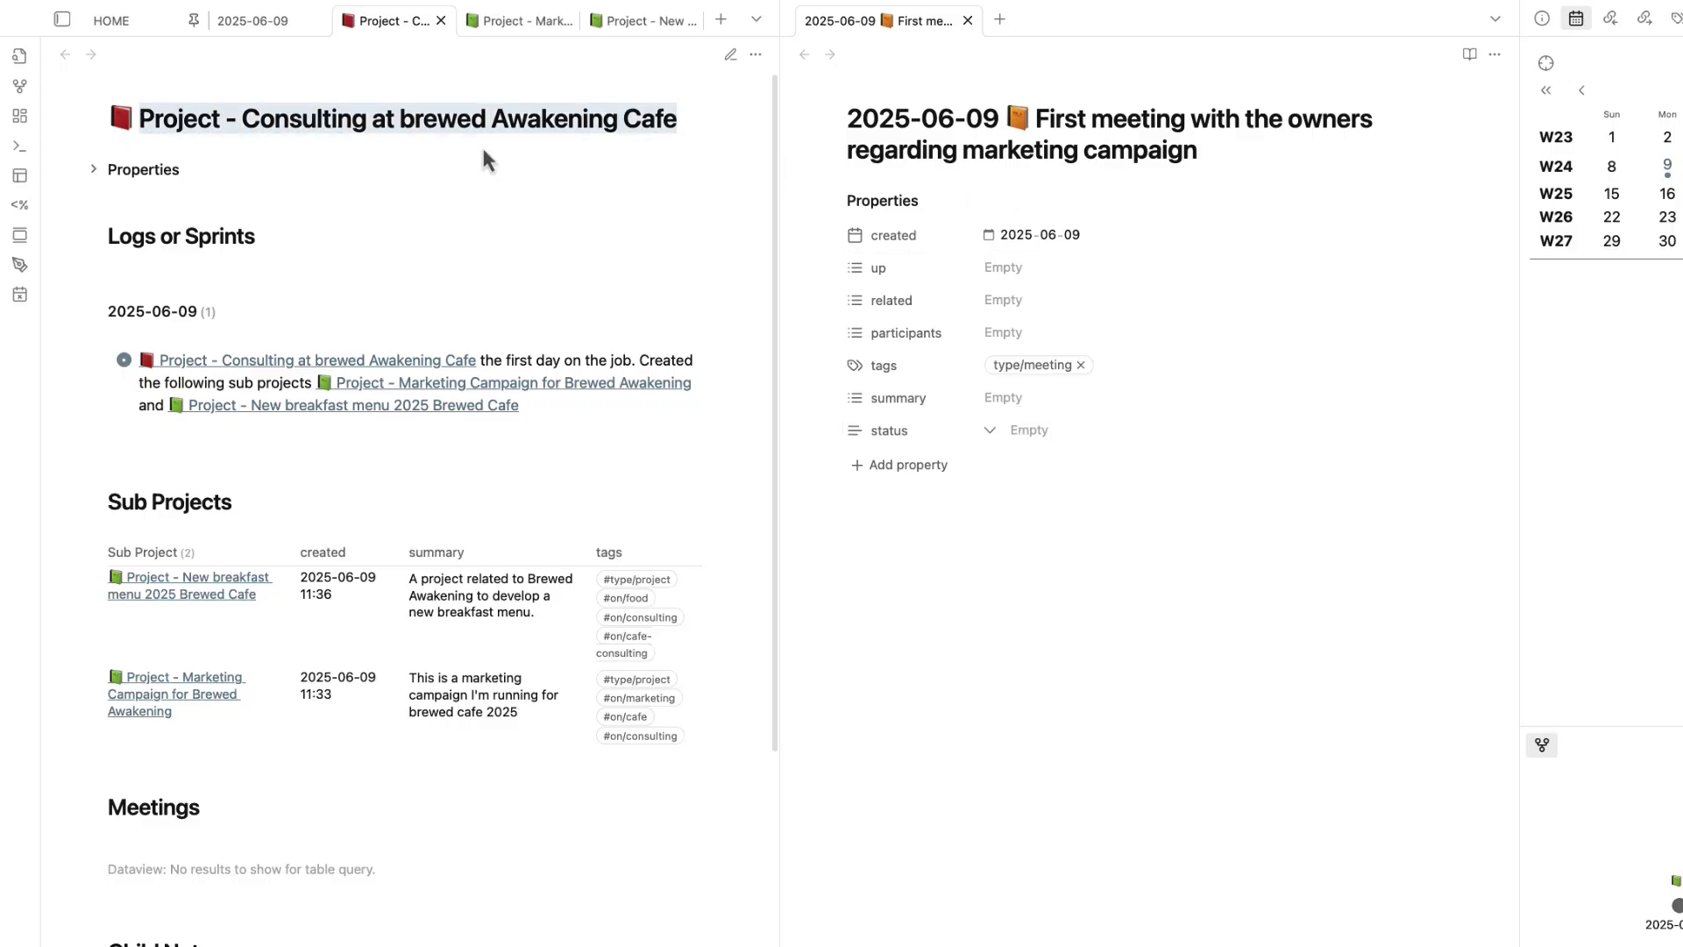
# - Expand the Meetings section in the marketing campaign project note and return to the consulting project note
pyautogui.click(518, 20)
pyautogui.moveTo(144, 120); pyautogui.dragTo(669, 131)
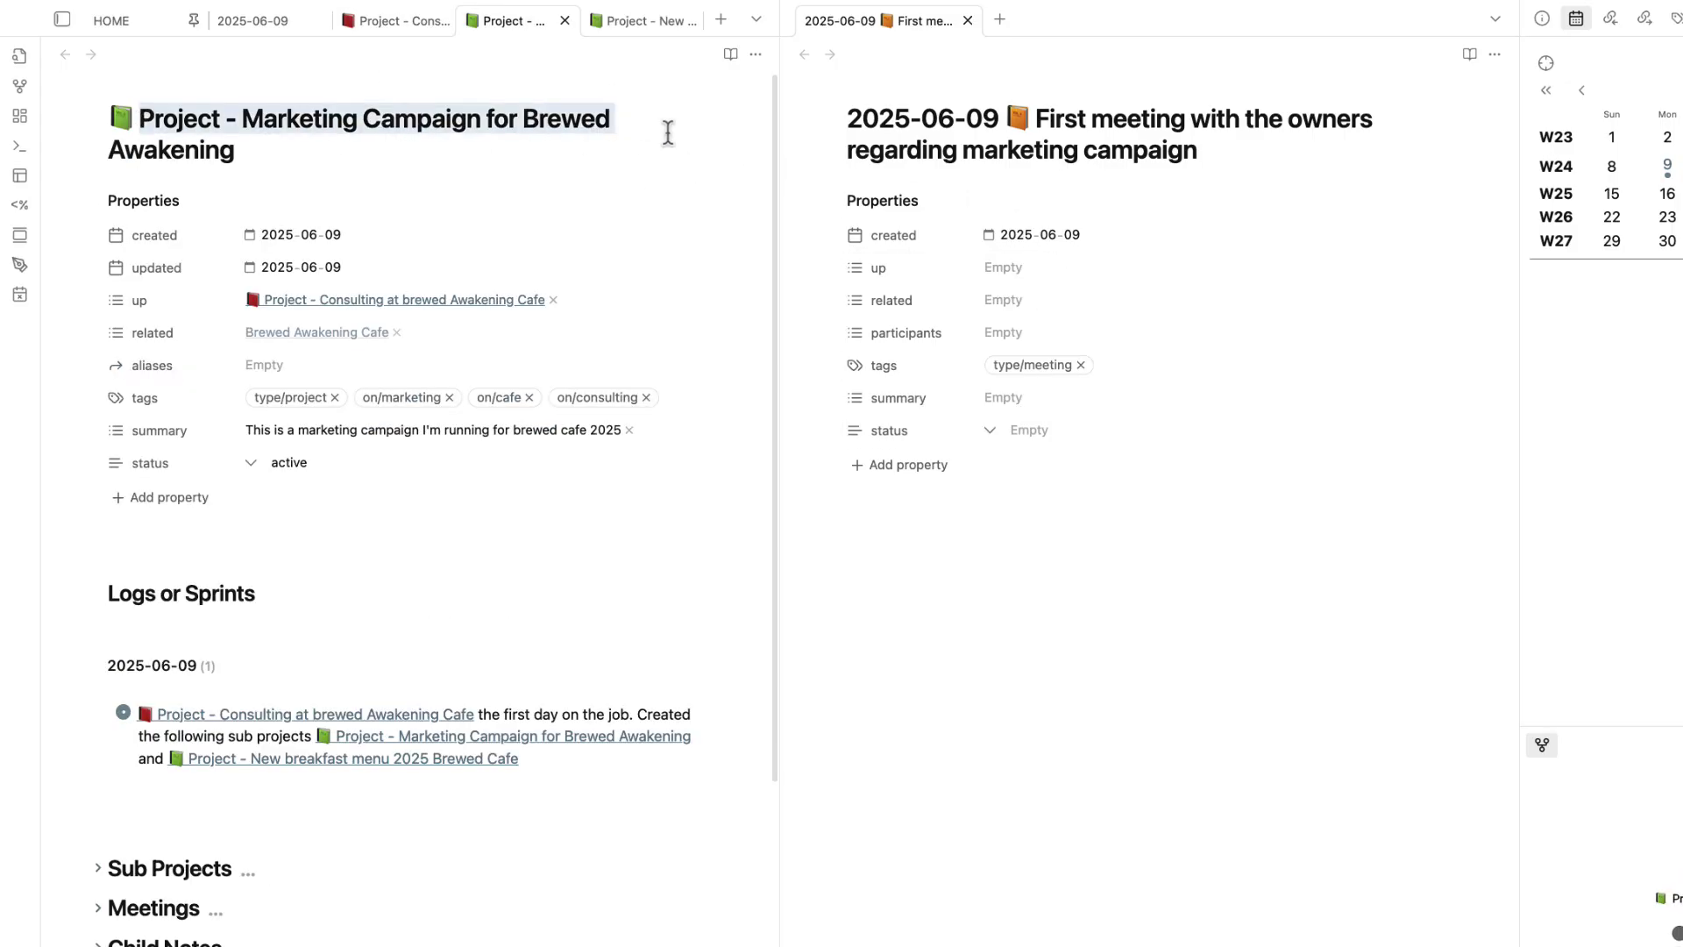
pyautogui.click(98, 919)
pyautogui.click(376, 23)
# - Link the first-meeting note's up property to "Project - Consulting at brewed Awakening Cafe"
pyautogui.click(1021, 267)
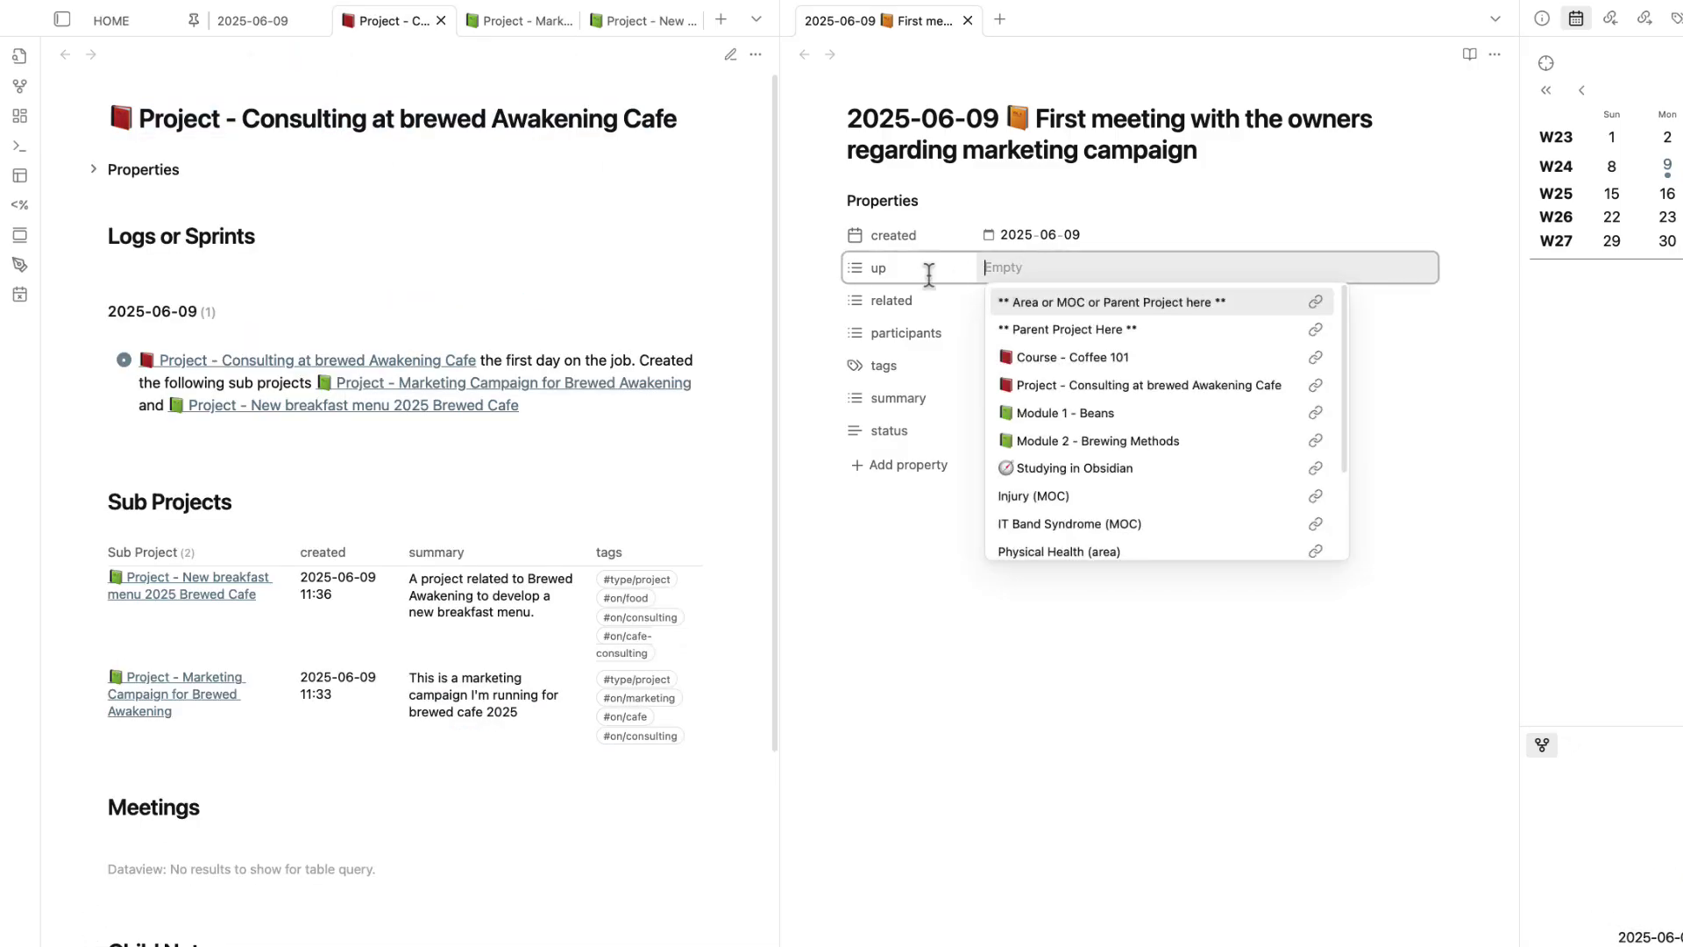
pyautogui.moveTo(847, 119); pyautogui.dragTo(1347, 177)
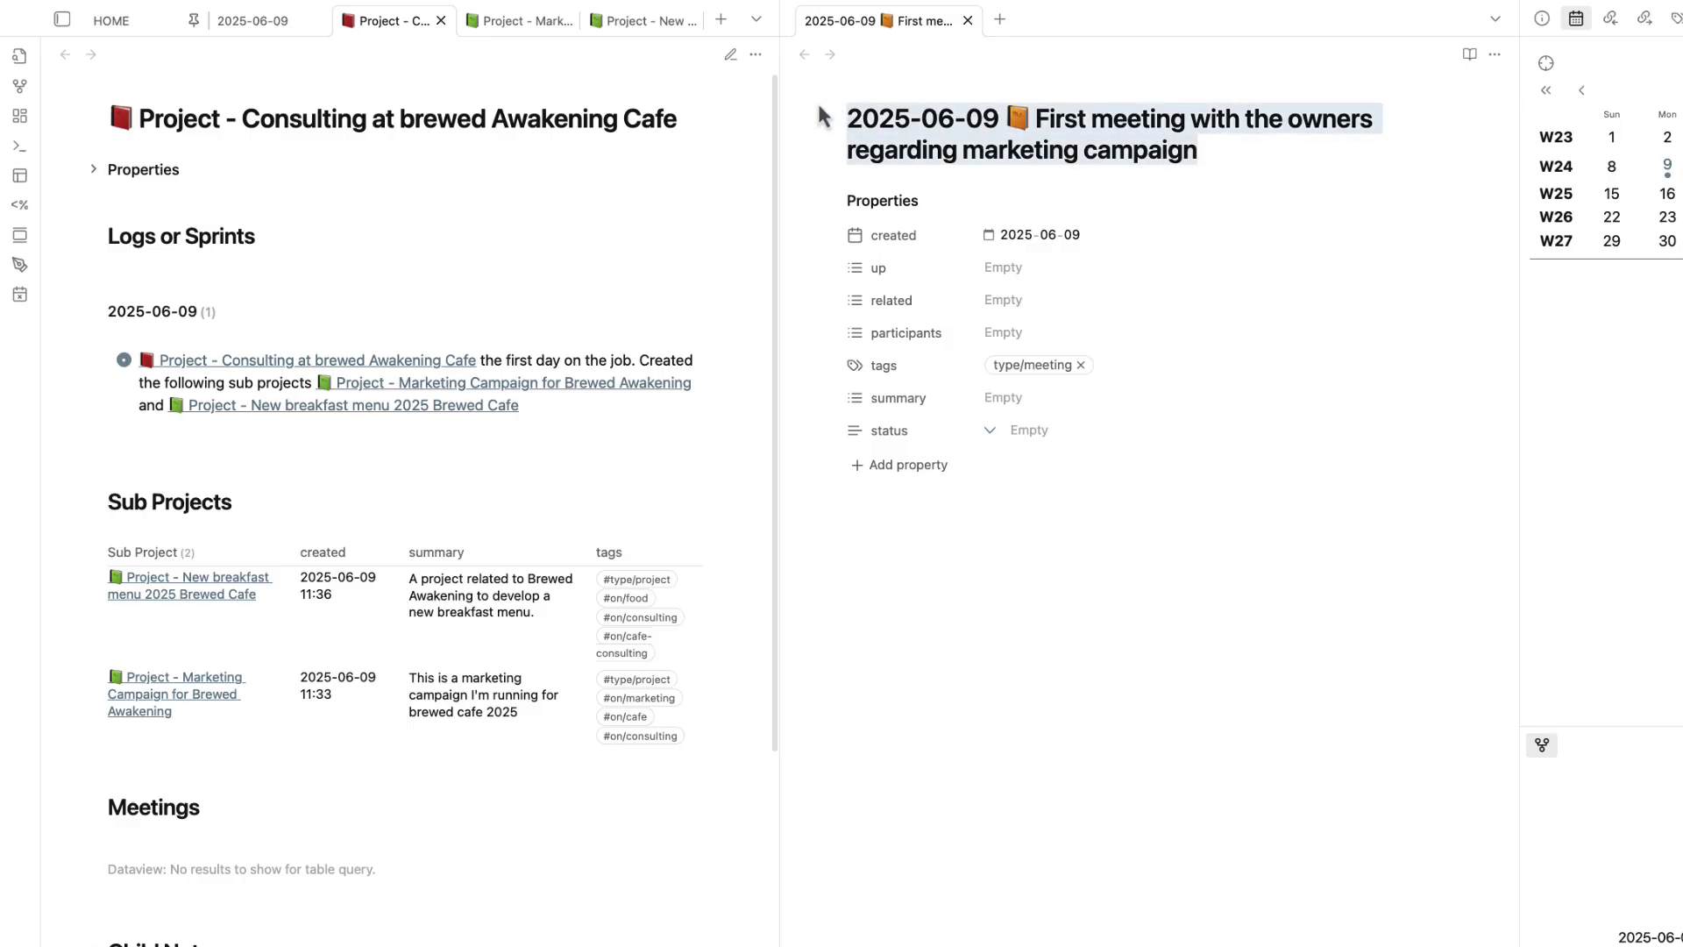
pyautogui.click(1026, 269)
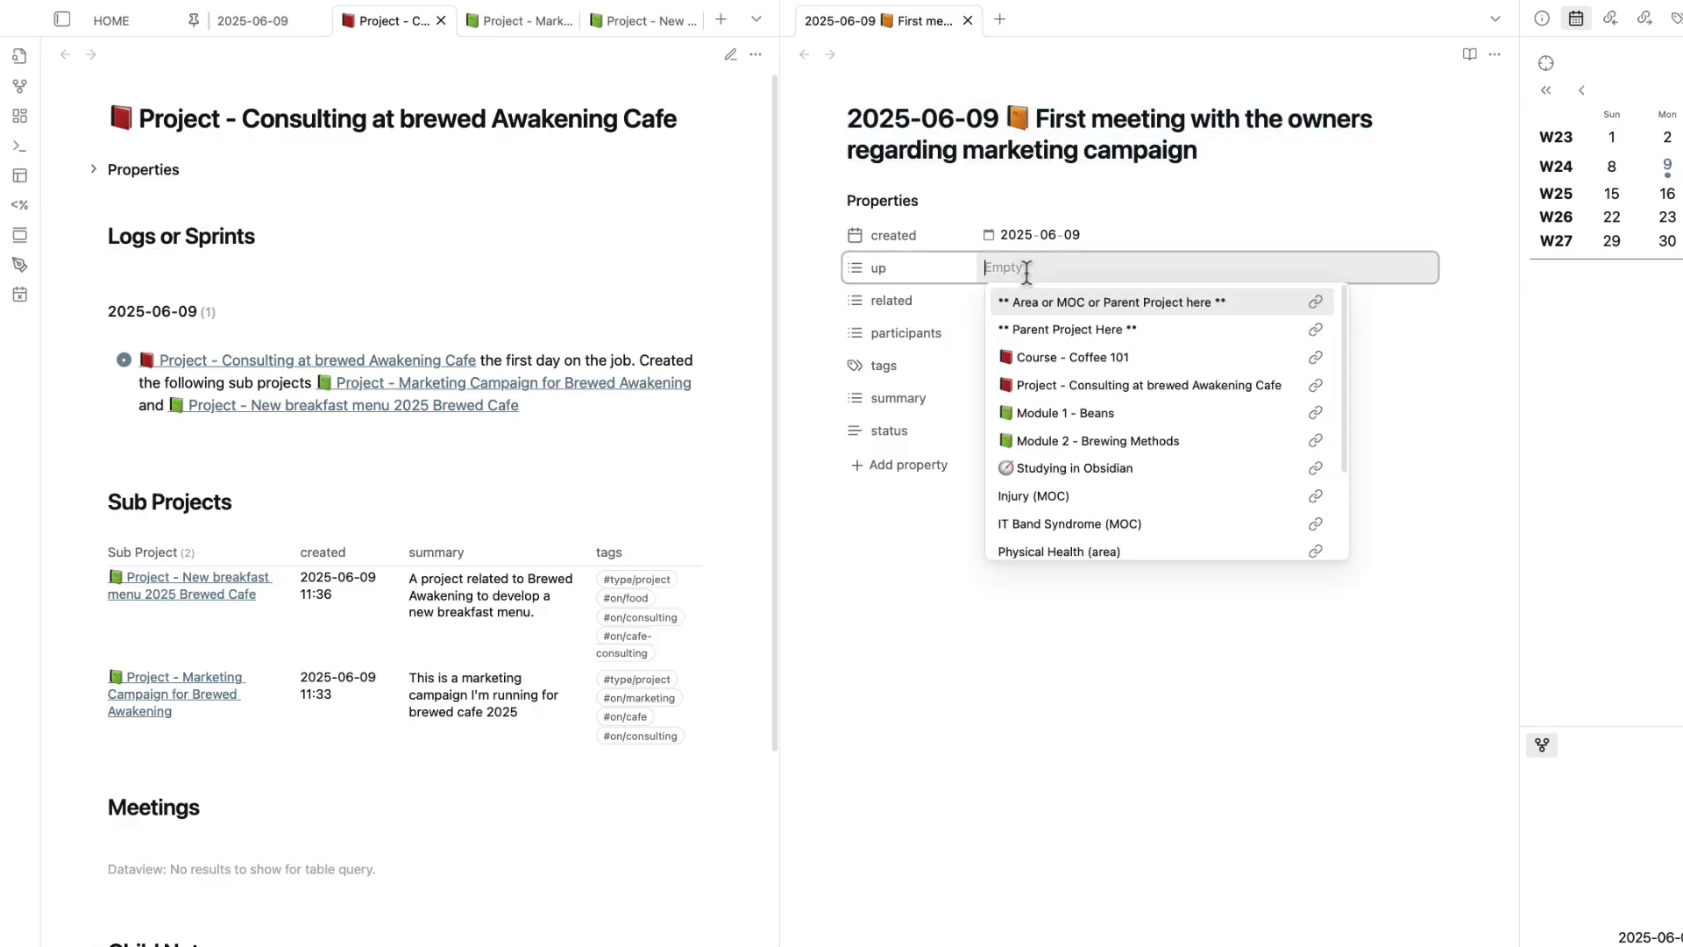
pyautogui.write('[[project p')
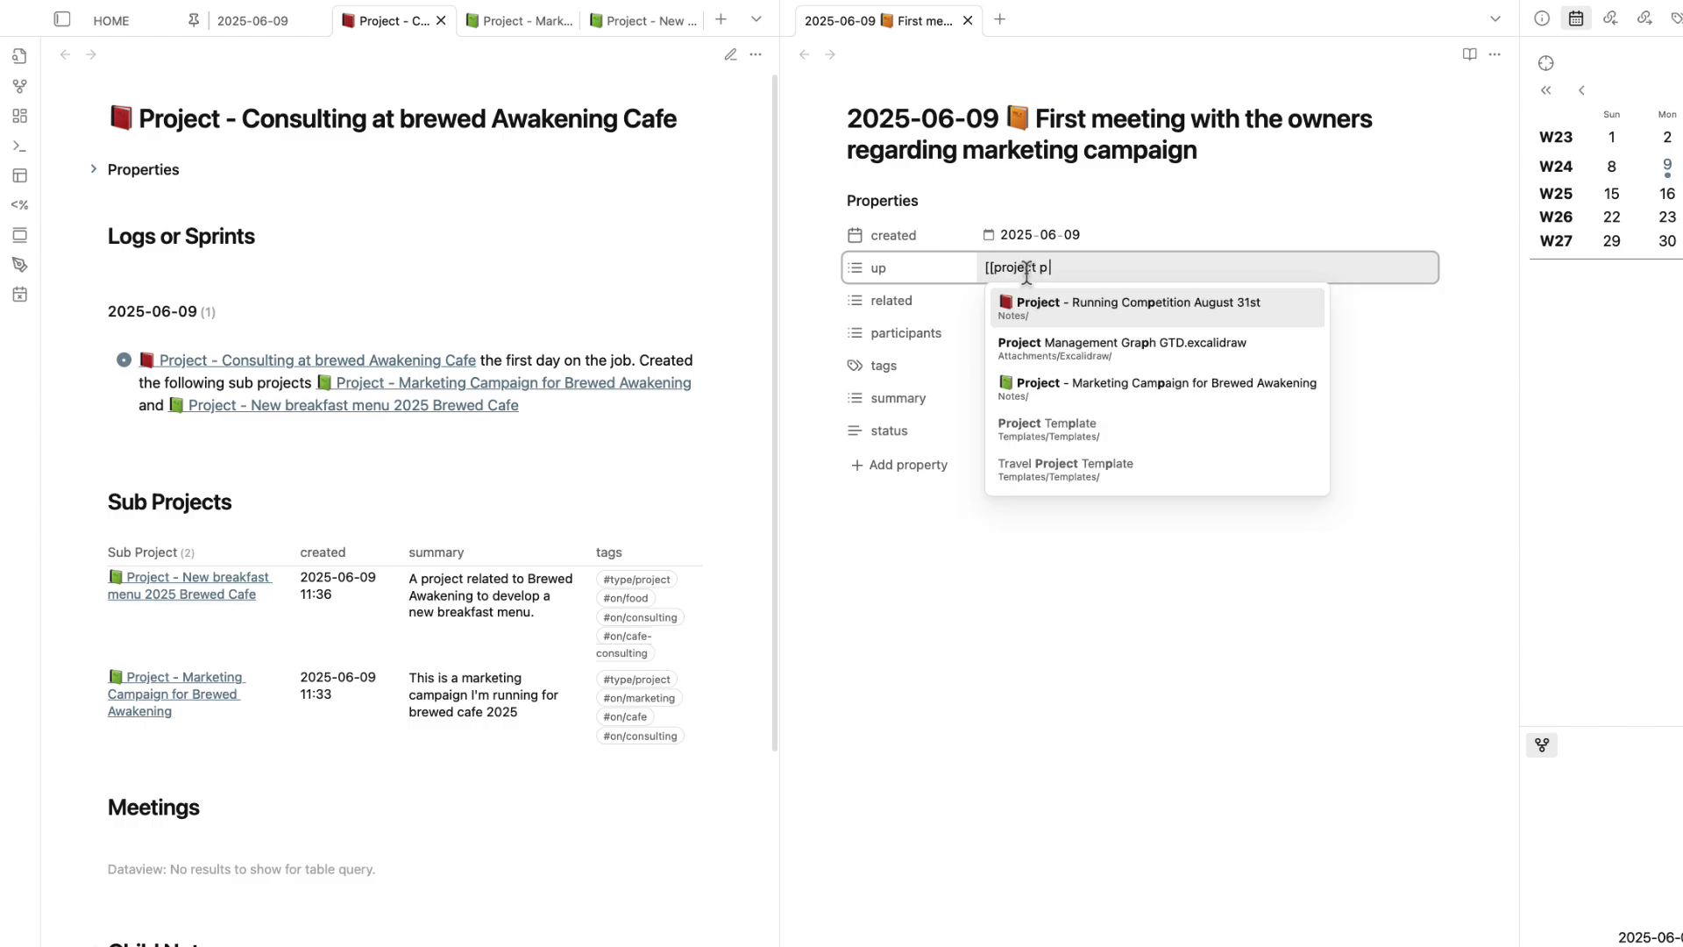
pyautogui.press('BackSpace')
pyautogui.write('-')
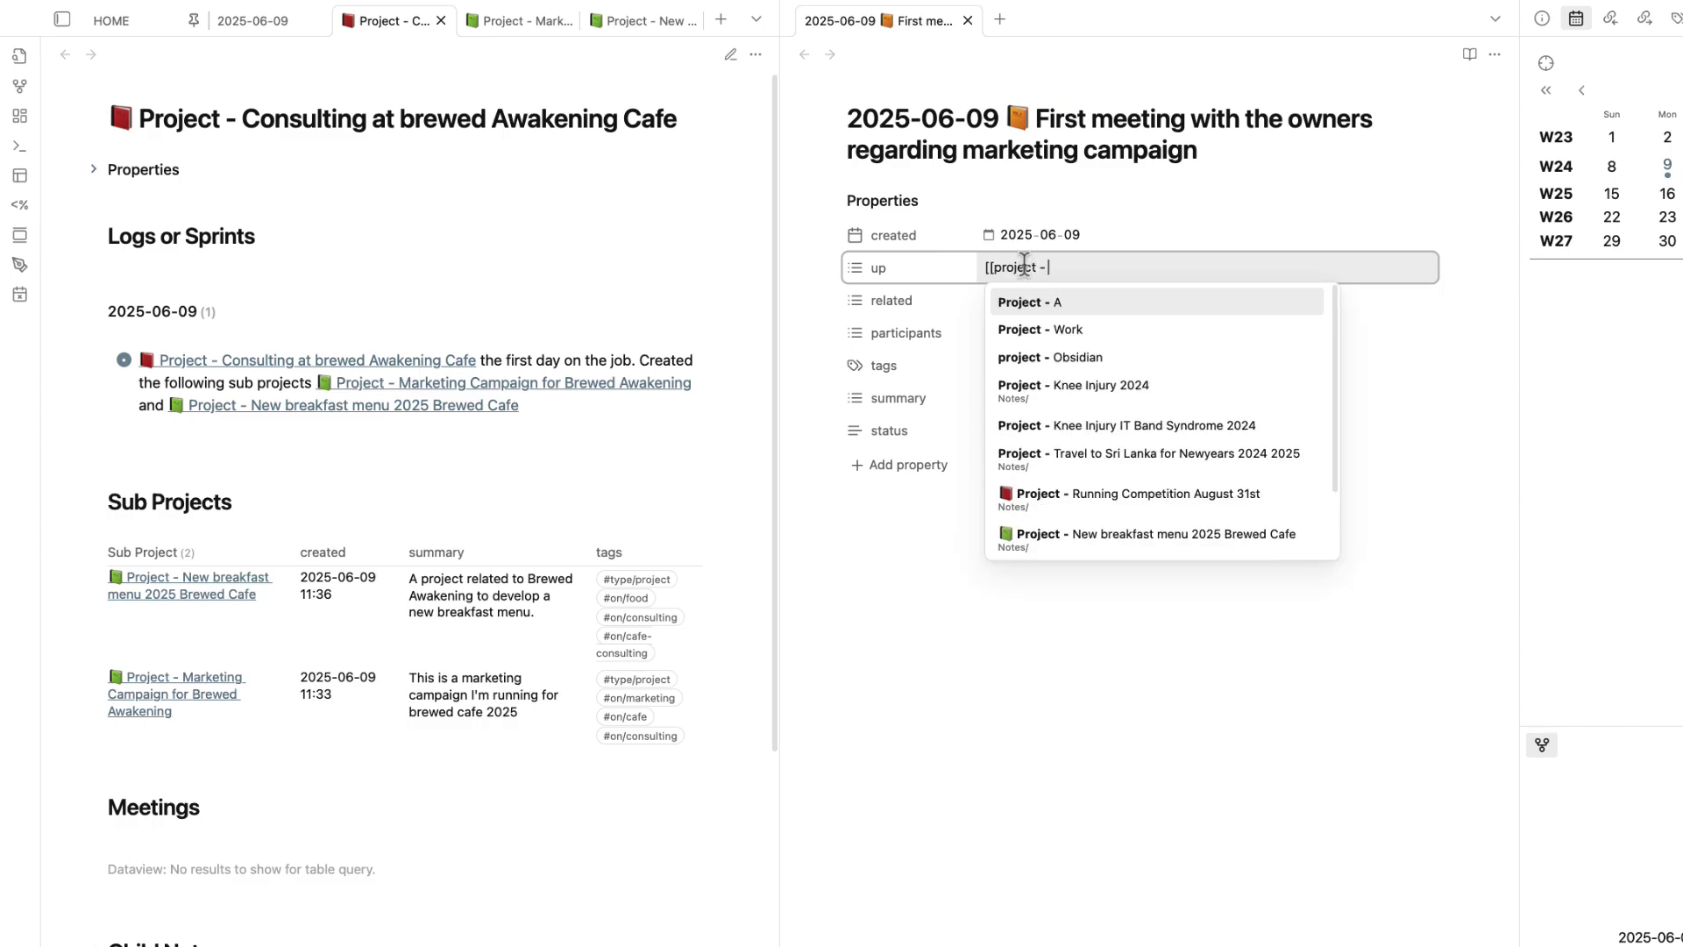
pyautogui.scroll(-2, 1189, 494)
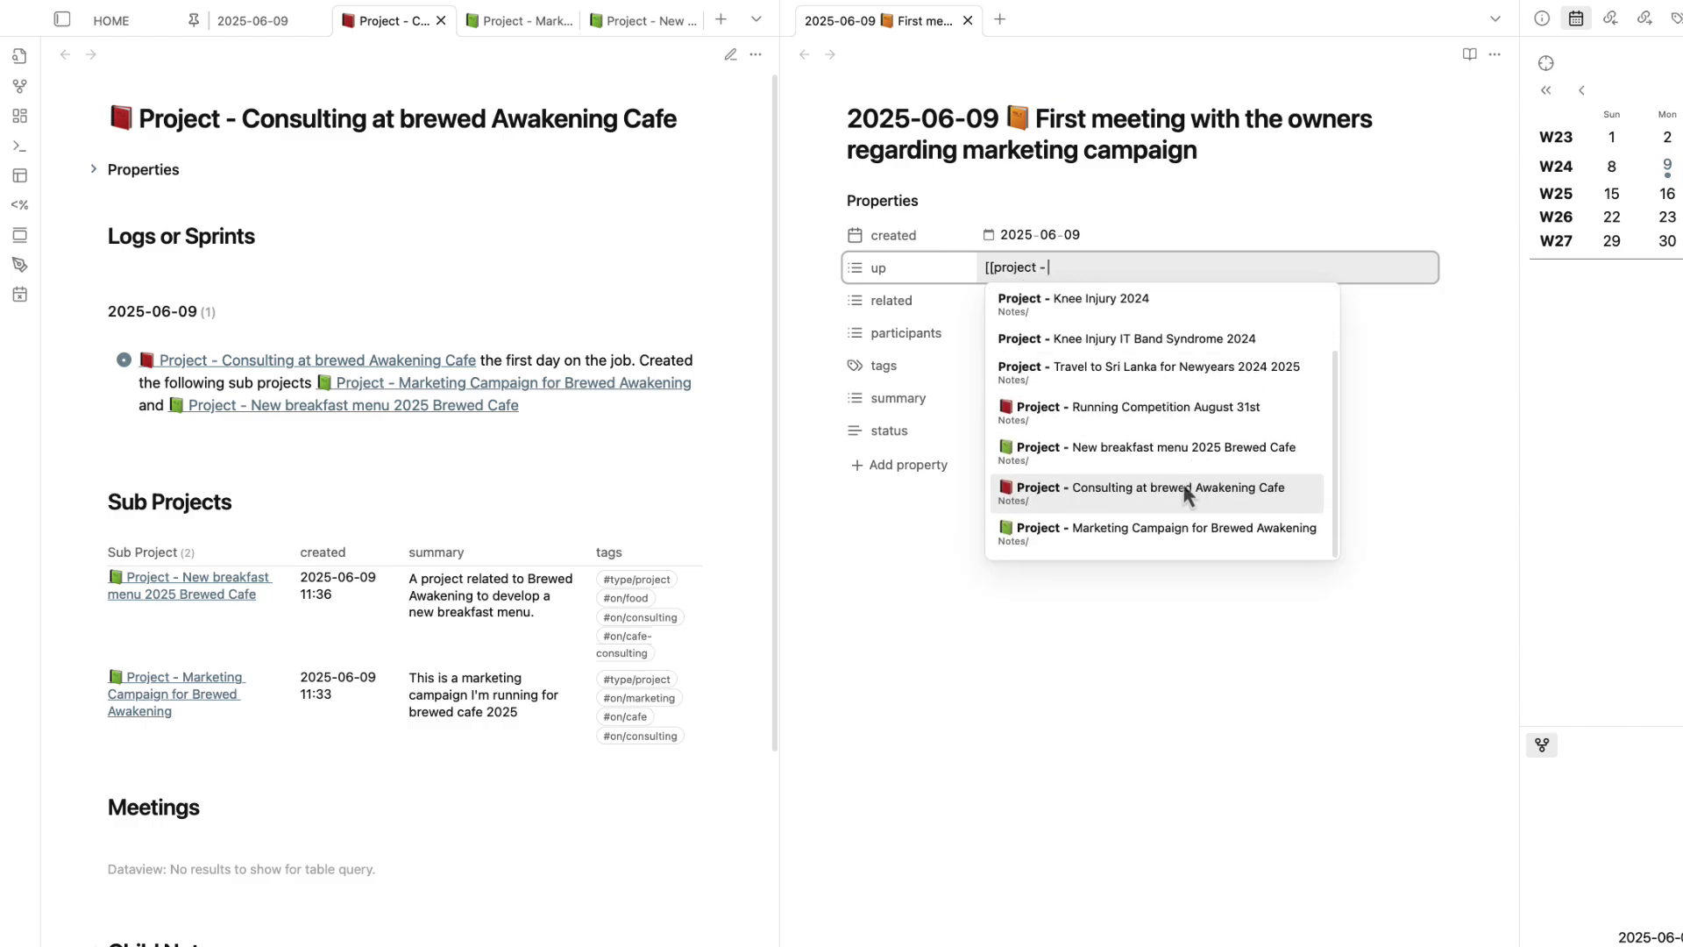
pyautogui.click(1239, 508)
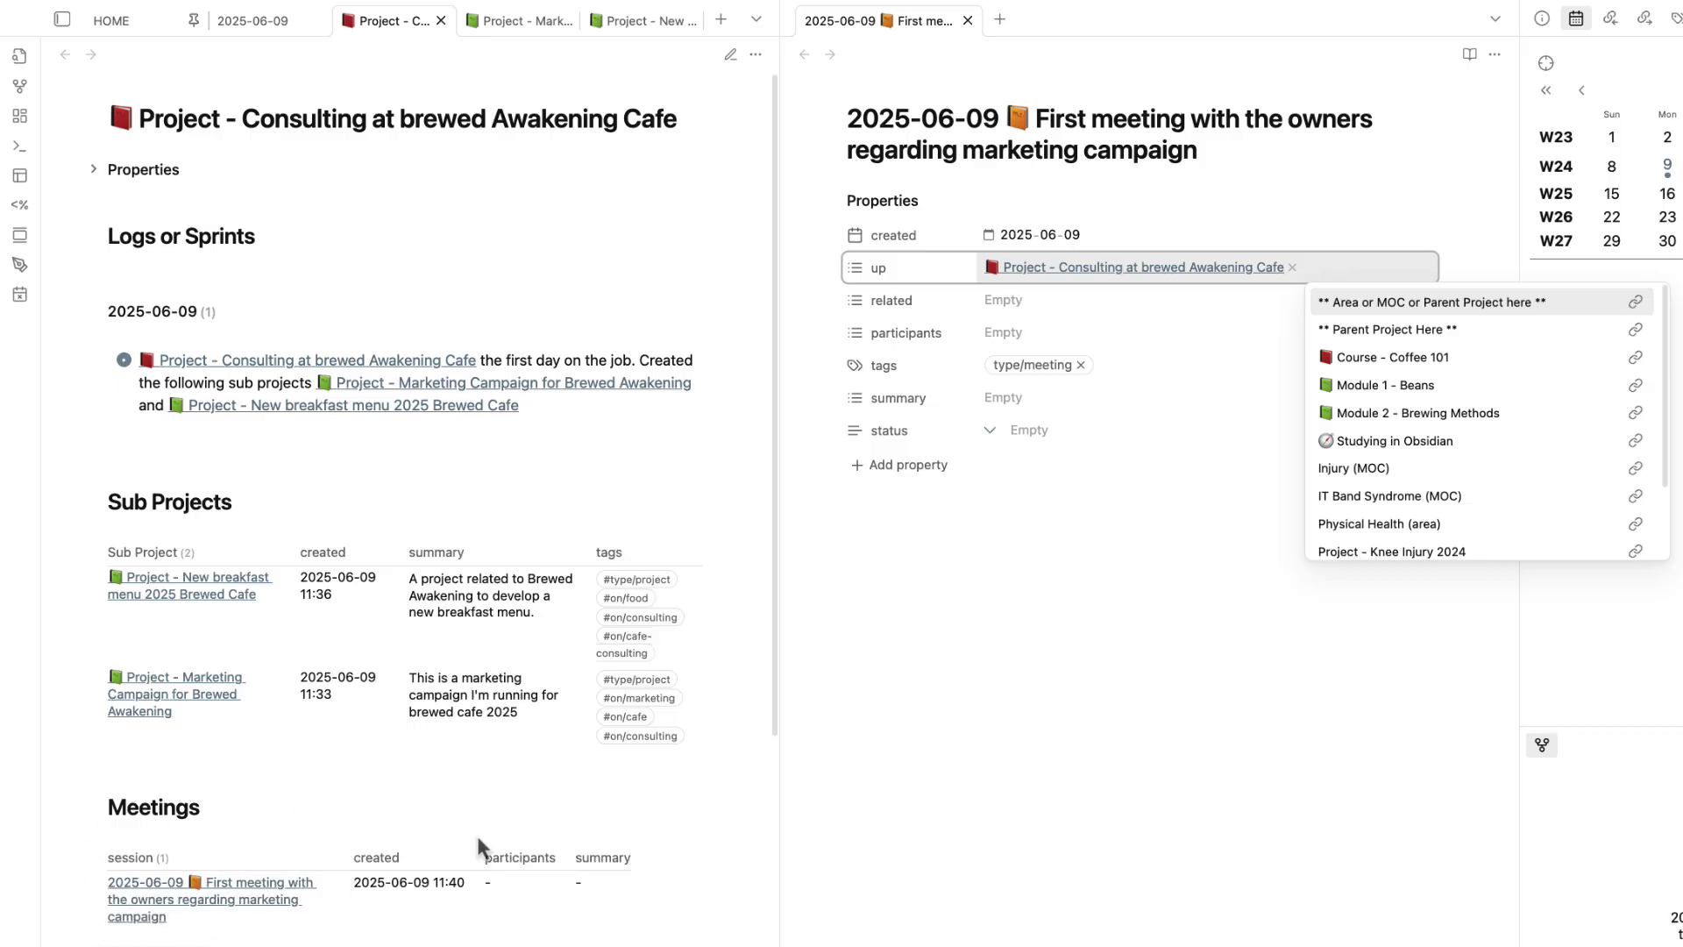
# - Add "Project - Marketing Campaign for Brewed Awakening" as a second up link in the meeting note and check that project's Meetings table
pyautogui.click(502, 23)
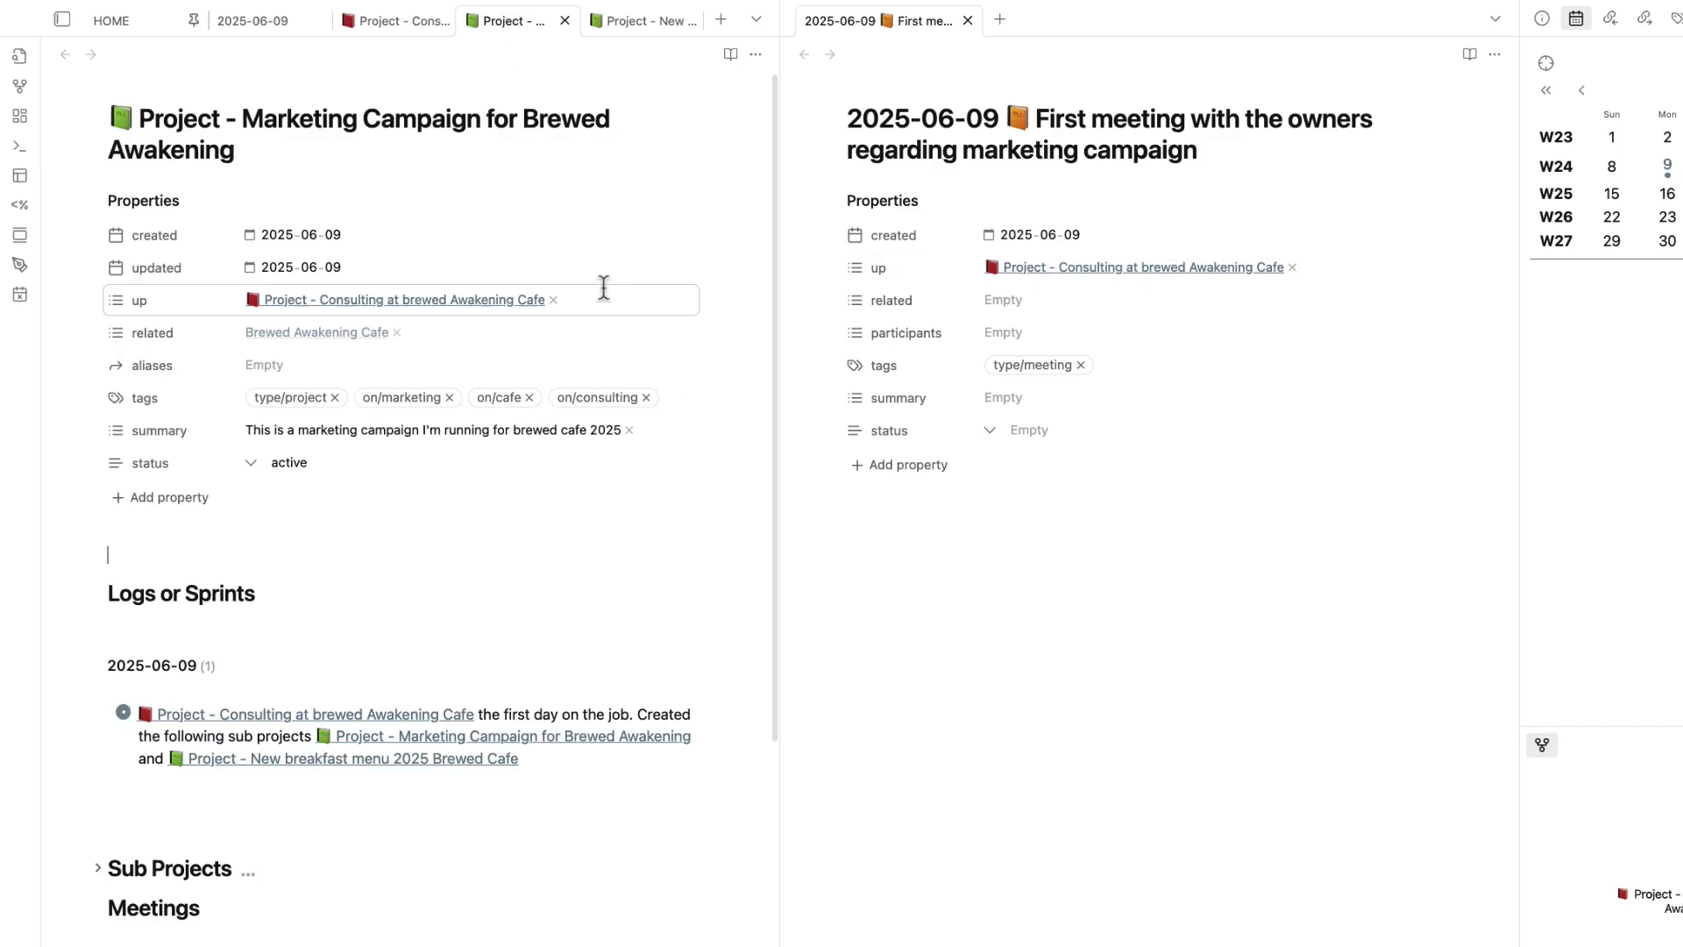
pyautogui.click(1319, 263)
pyautogui.write('[[')
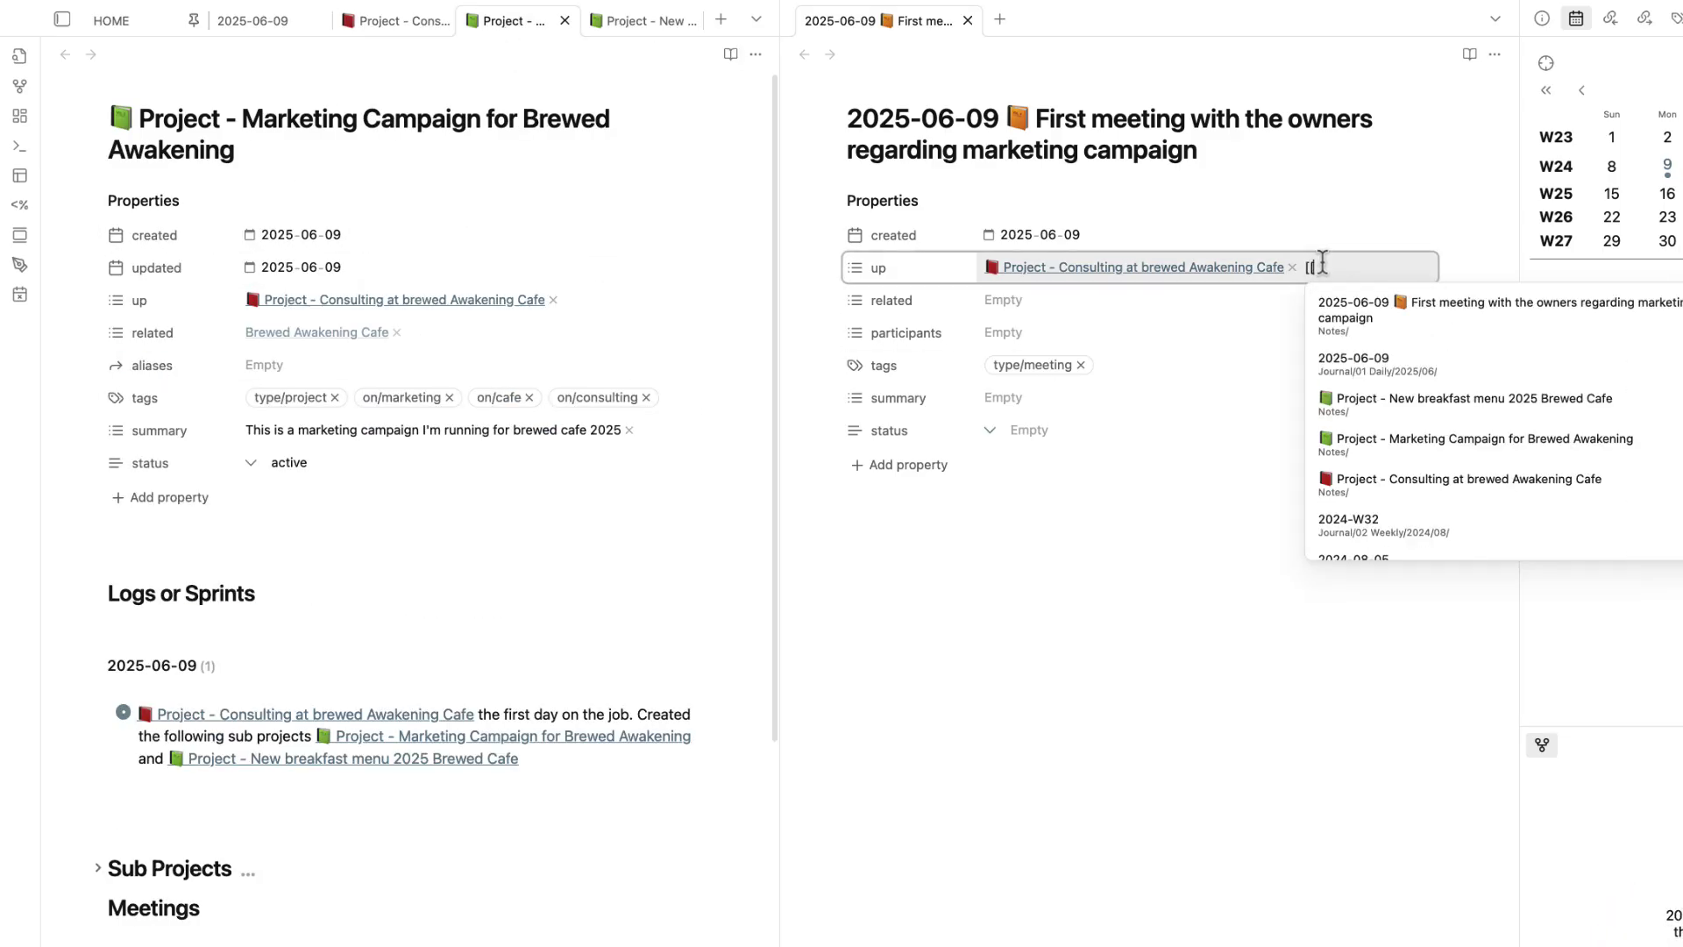
pyautogui.click(1466, 454)
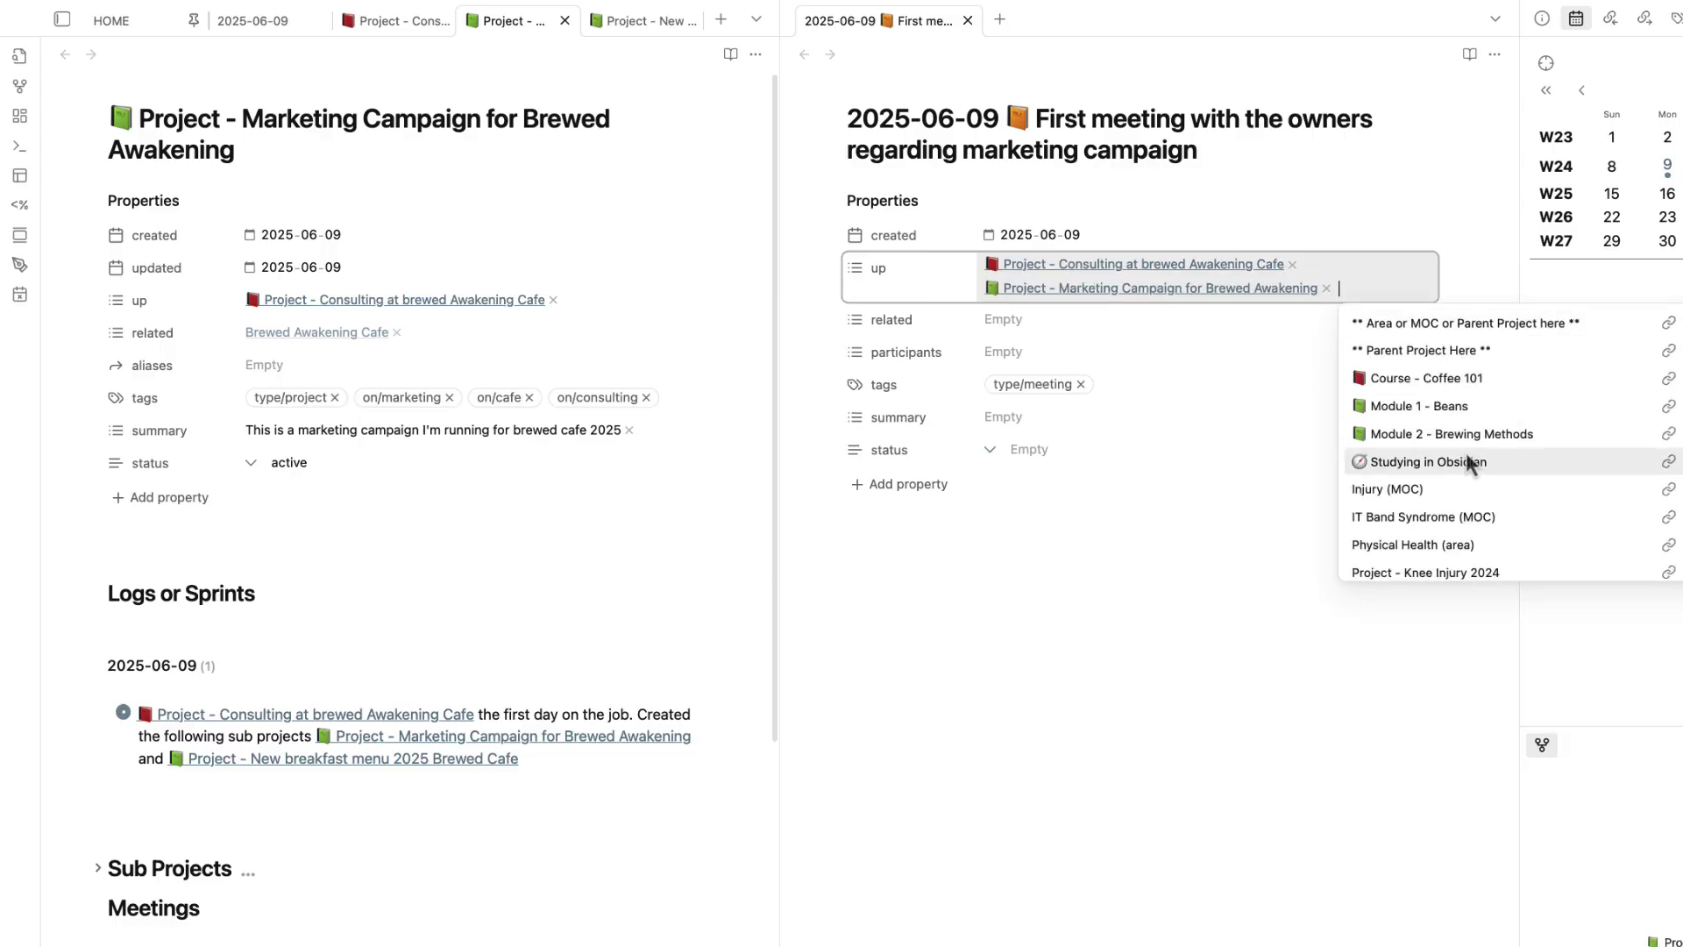
pyautogui.scroll(-3, 233, 877)
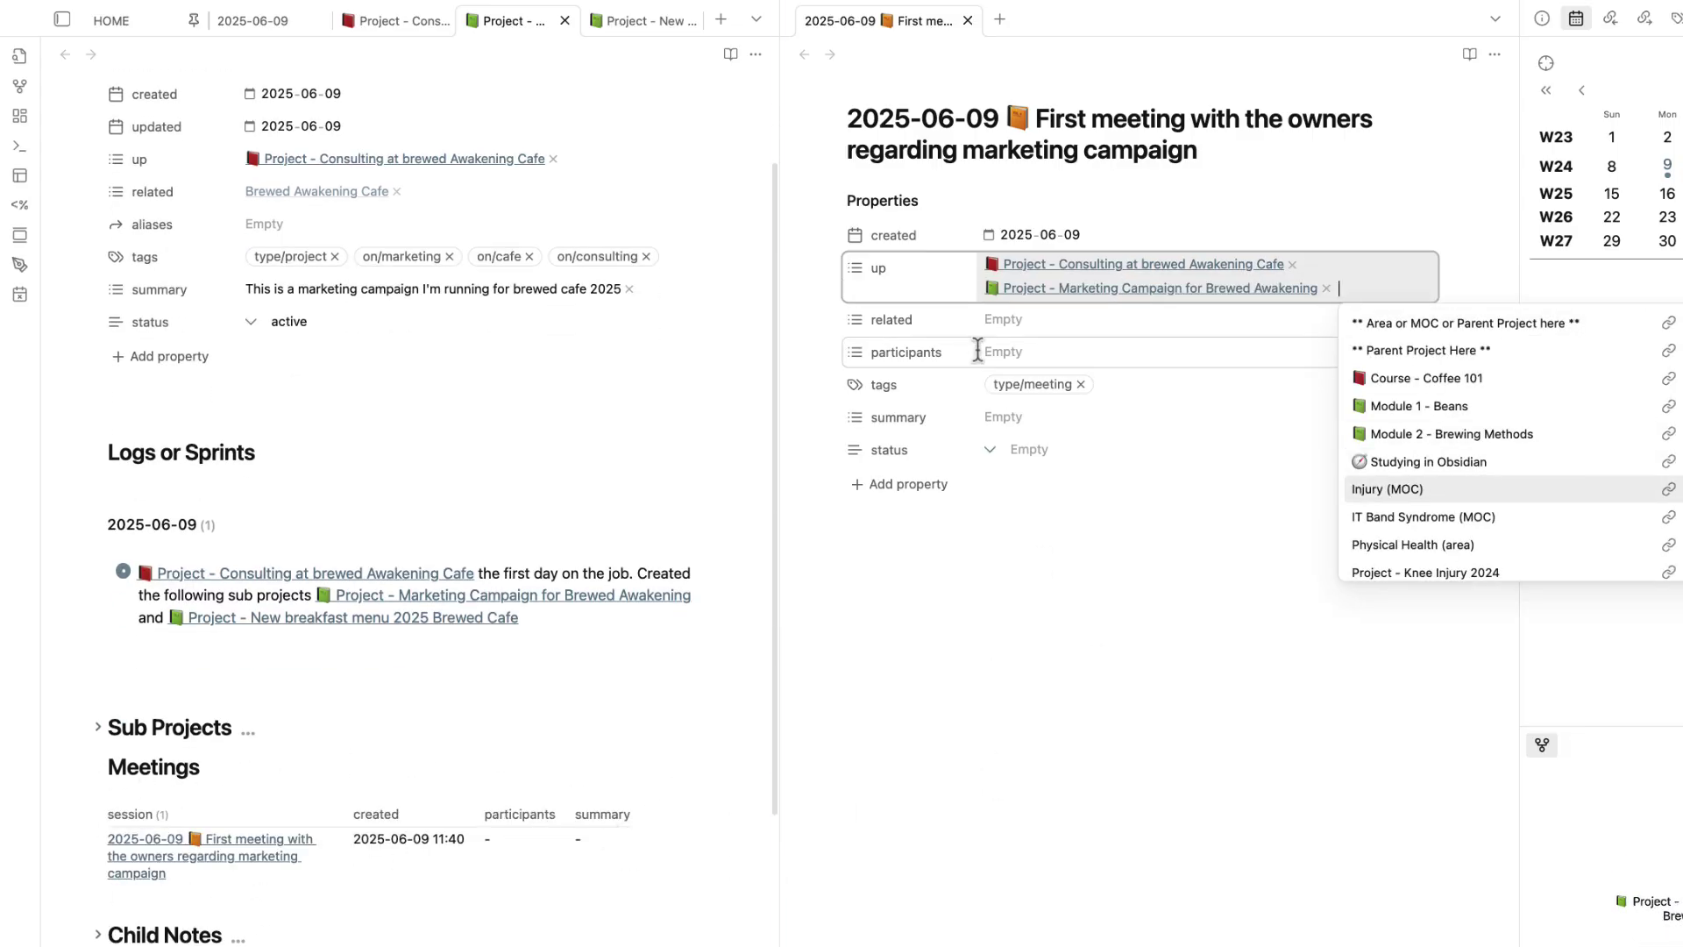
pyautogui.click(1016, 321)
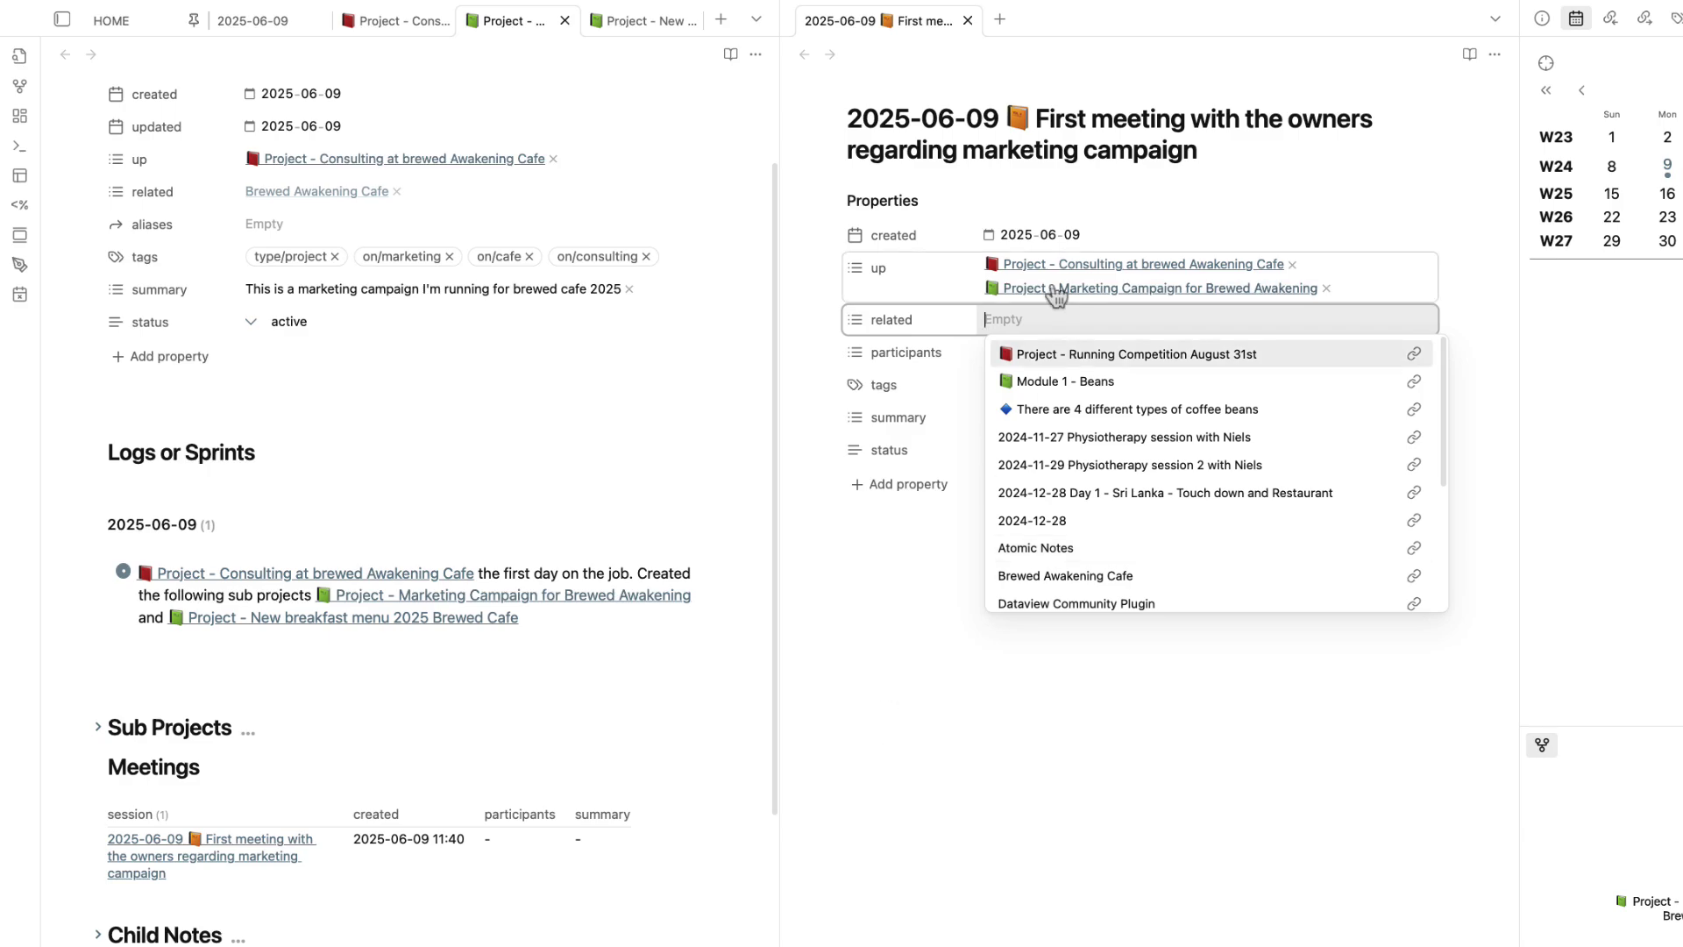
pyautogui.click(905, 612)
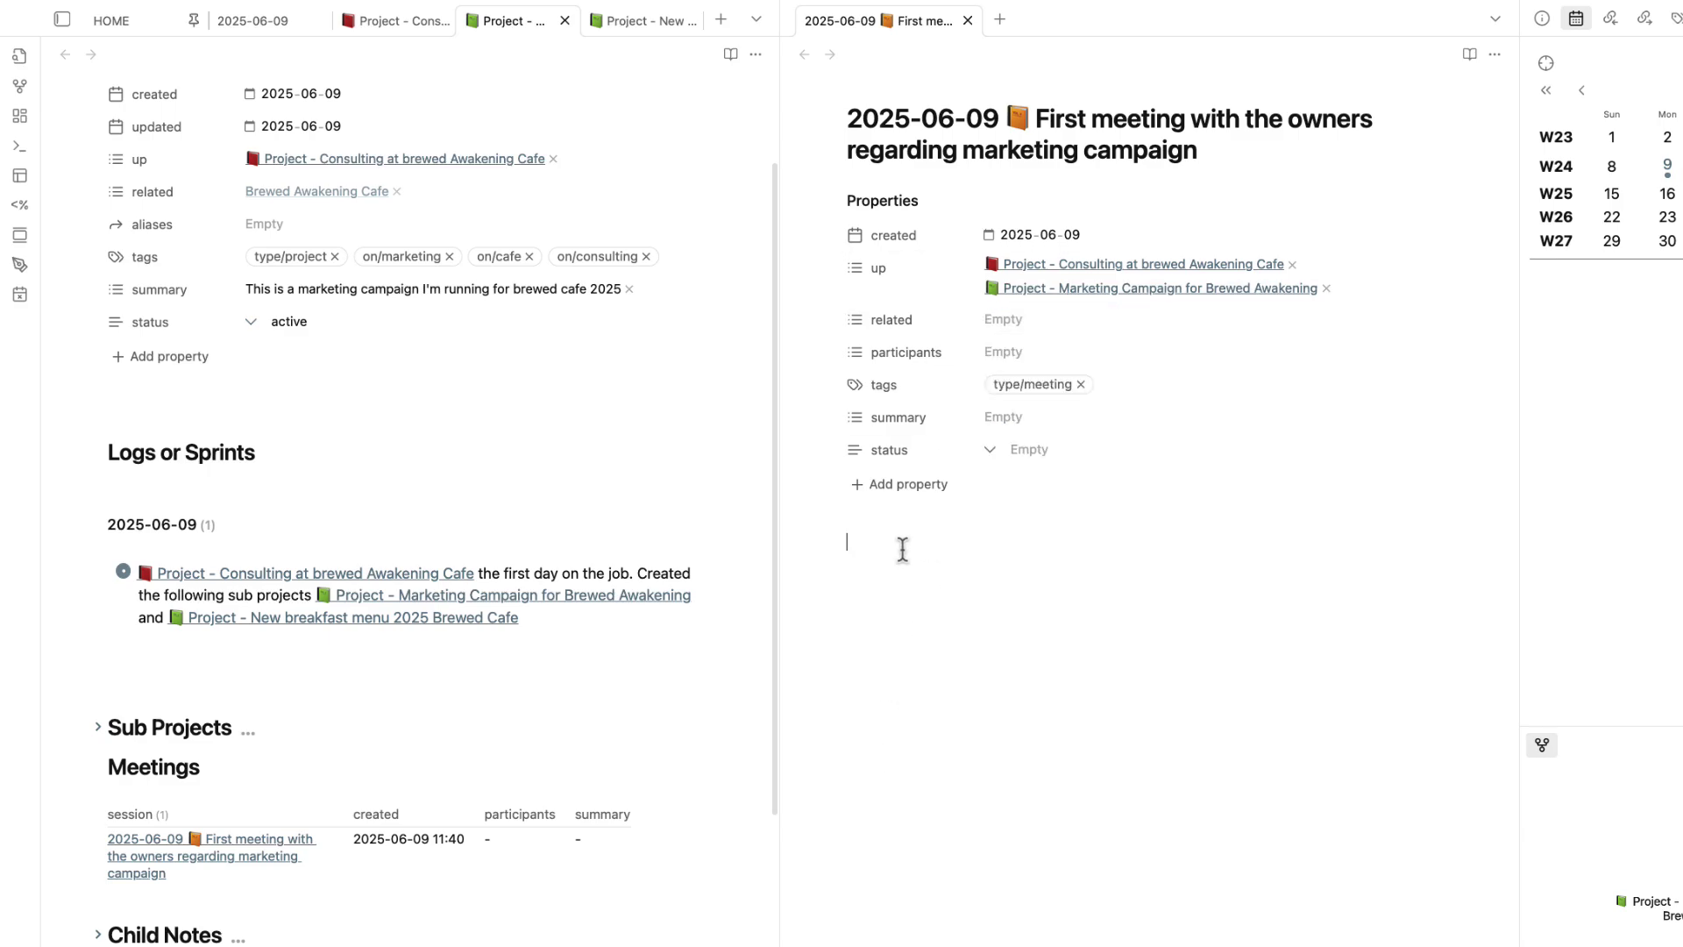
pyautogui.click(1036, 352)
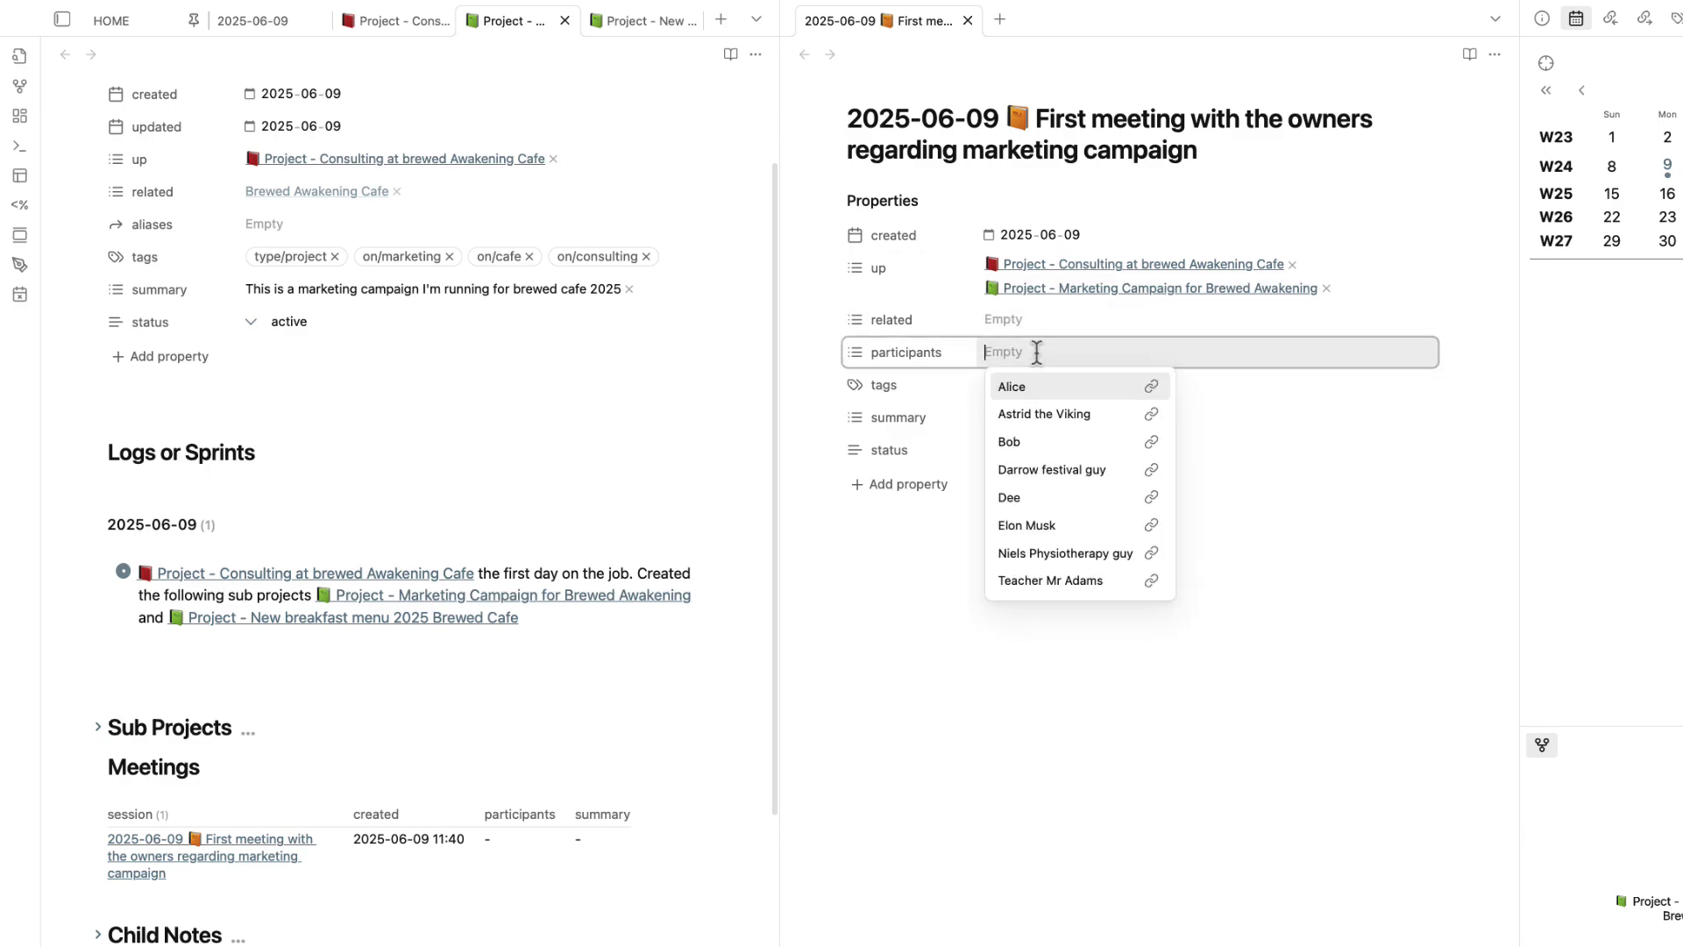
# - Add a level-two heading "Meeting Notes" to the meeting note with the line "A meeting where we met the co-owners" under it
pyautogui.click(910, 643)
pyautogui.write('## Meeting Notes')
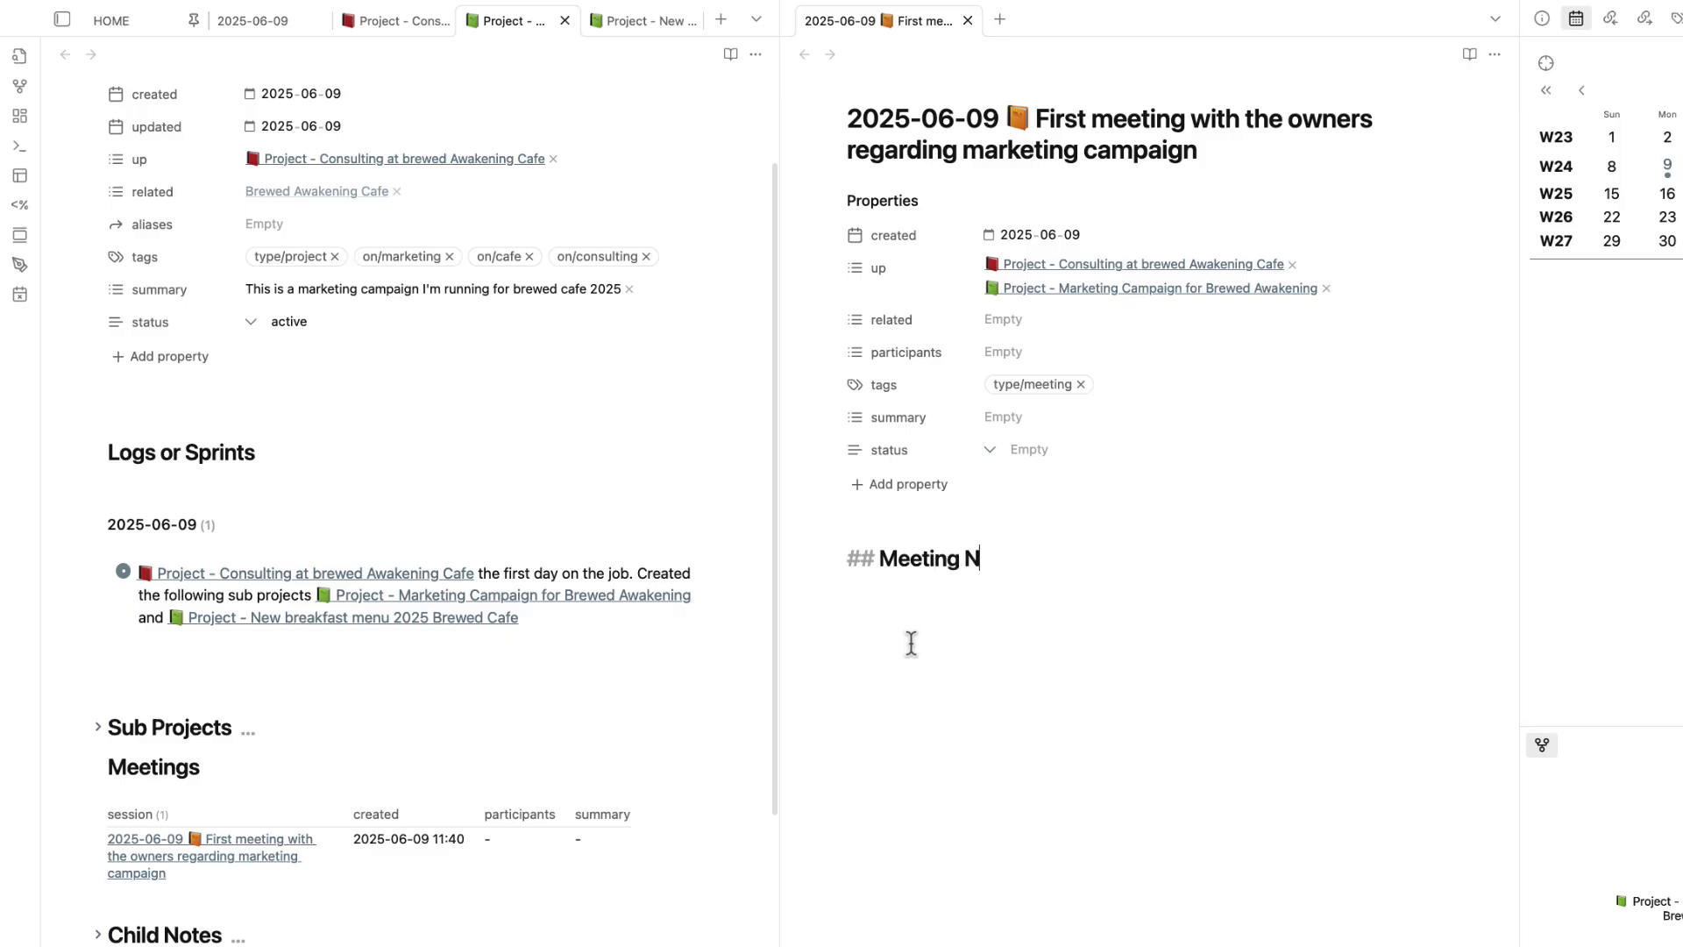
pyautogui.press('Return')
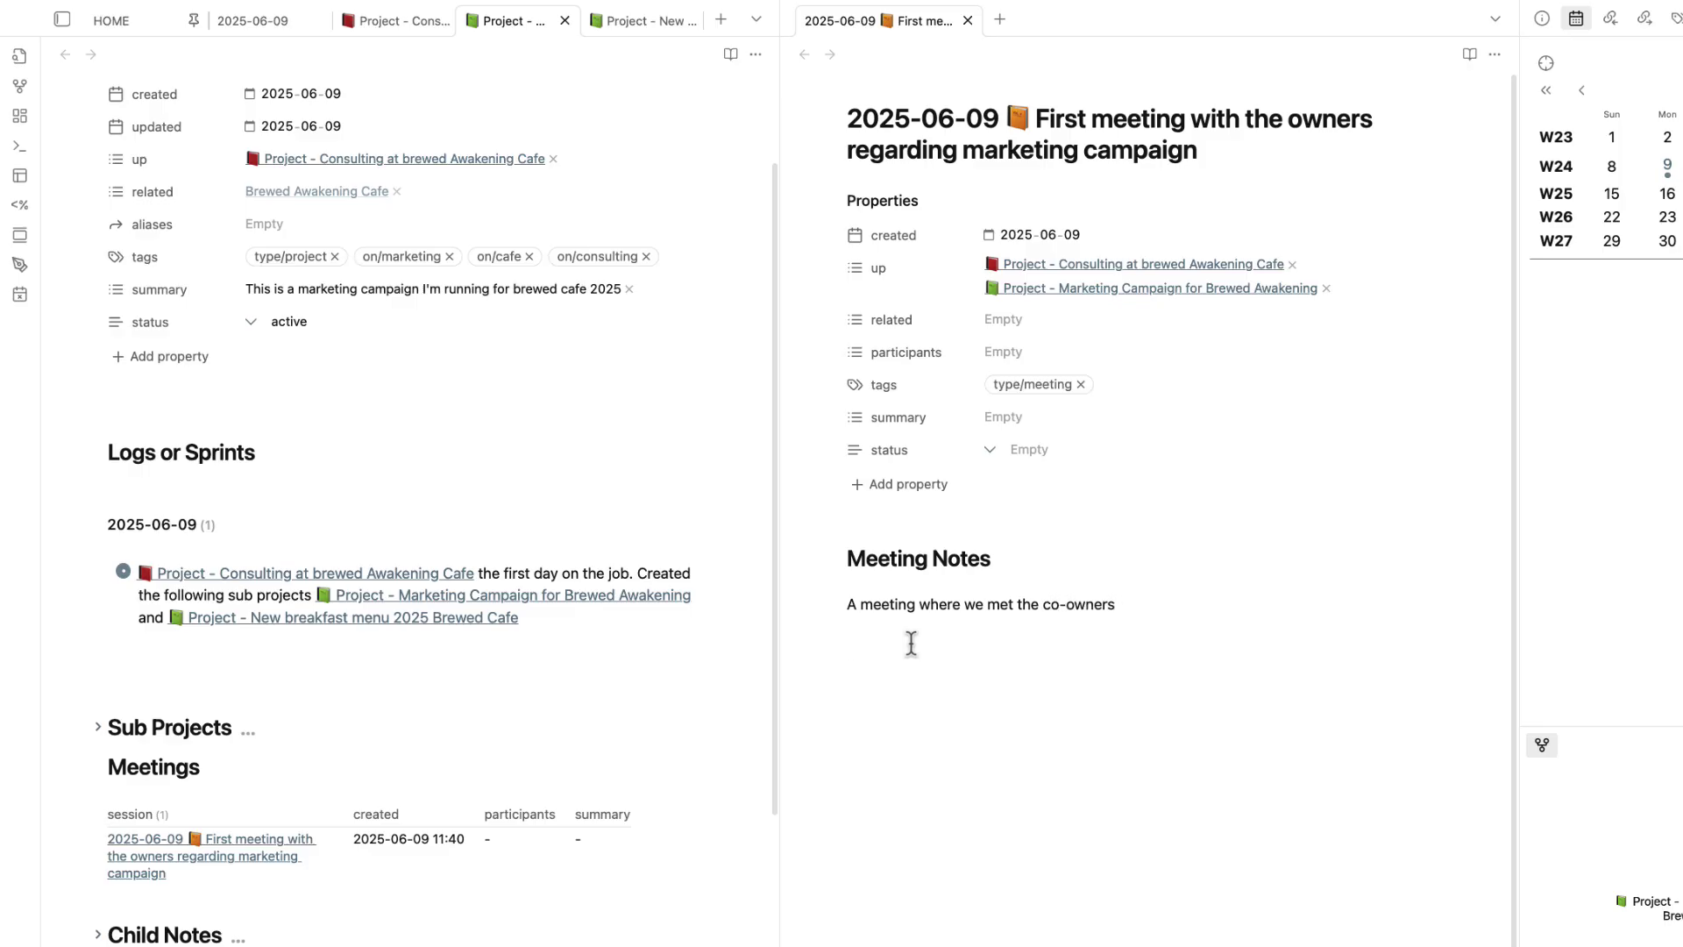
# - Add a bullet naming the first Brewed Awakening owner with a 👤 icon and turn the whole entry into an internal link
pyautogui.write('👤 Amy Brewed Awakening Owner')
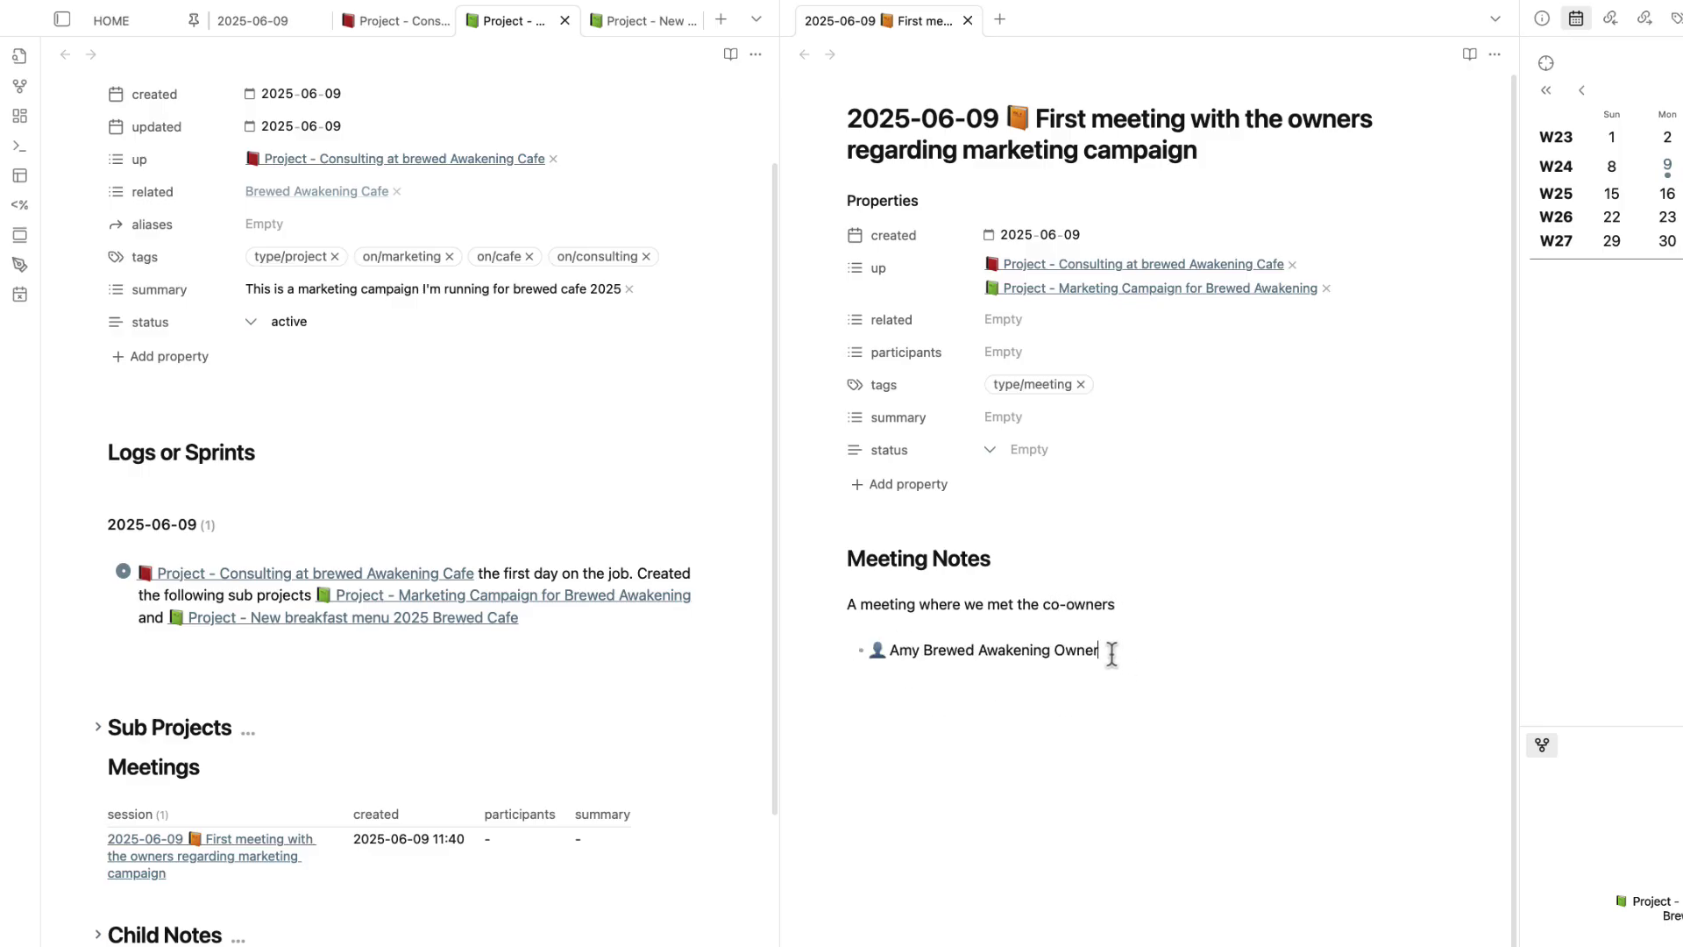
pyautogui.moveTo(1106, 650); pyautogui.dragTo(864, 653)
pyautogui.write('[[')
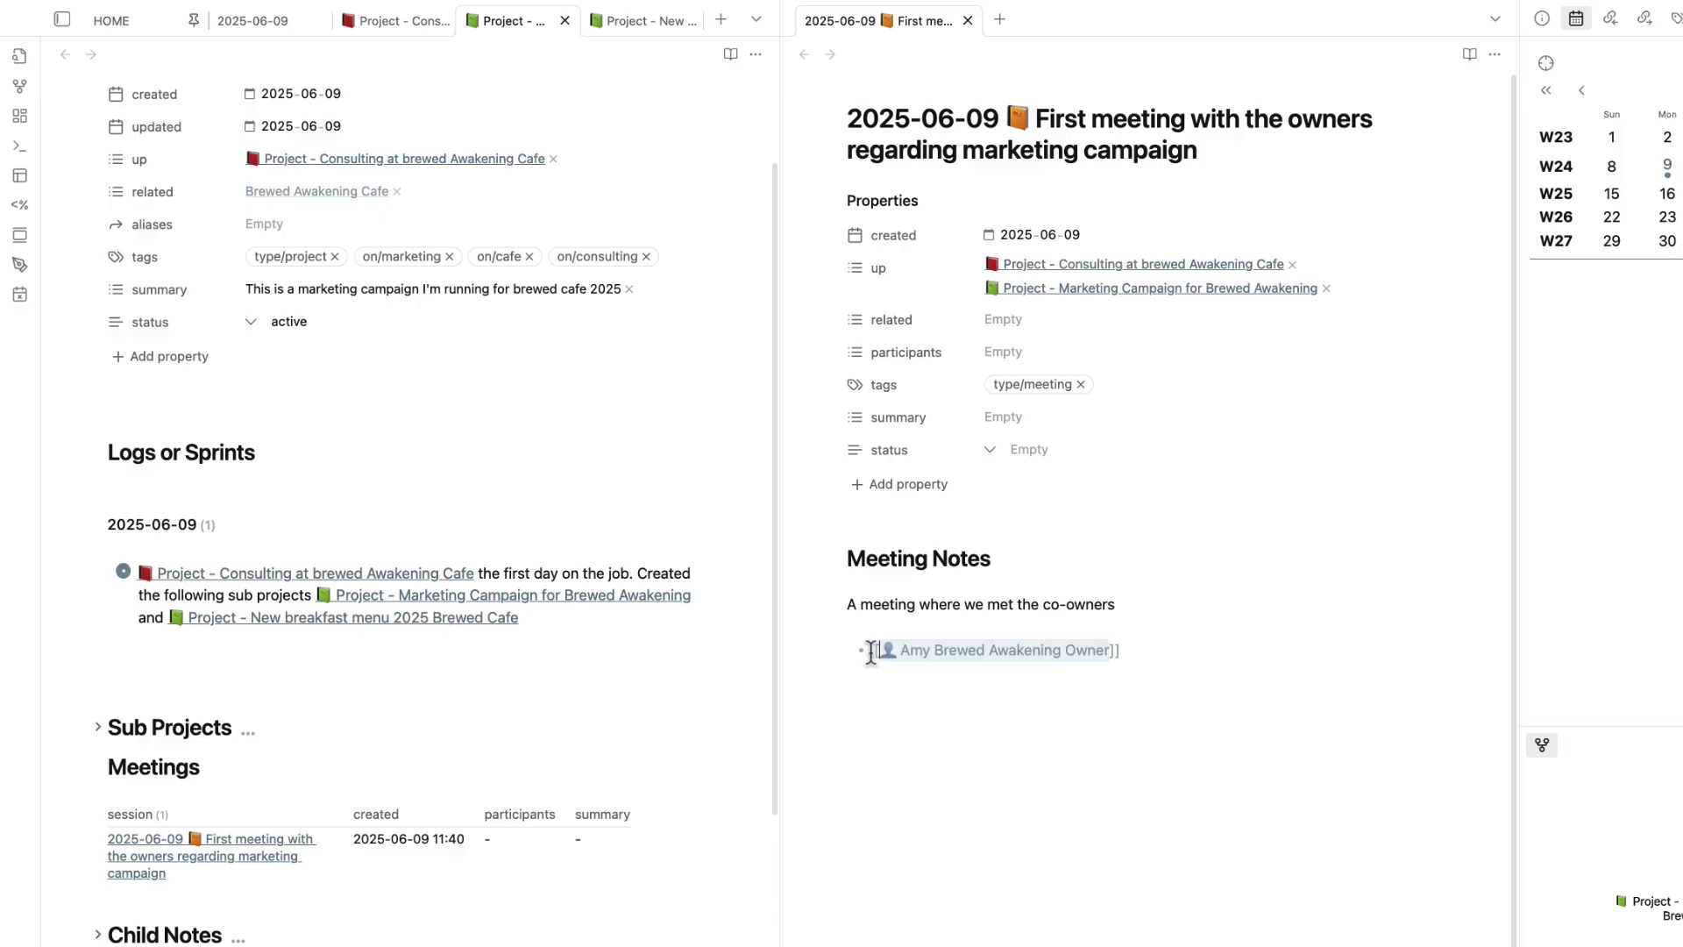
pyautogui.click(1239, 632)
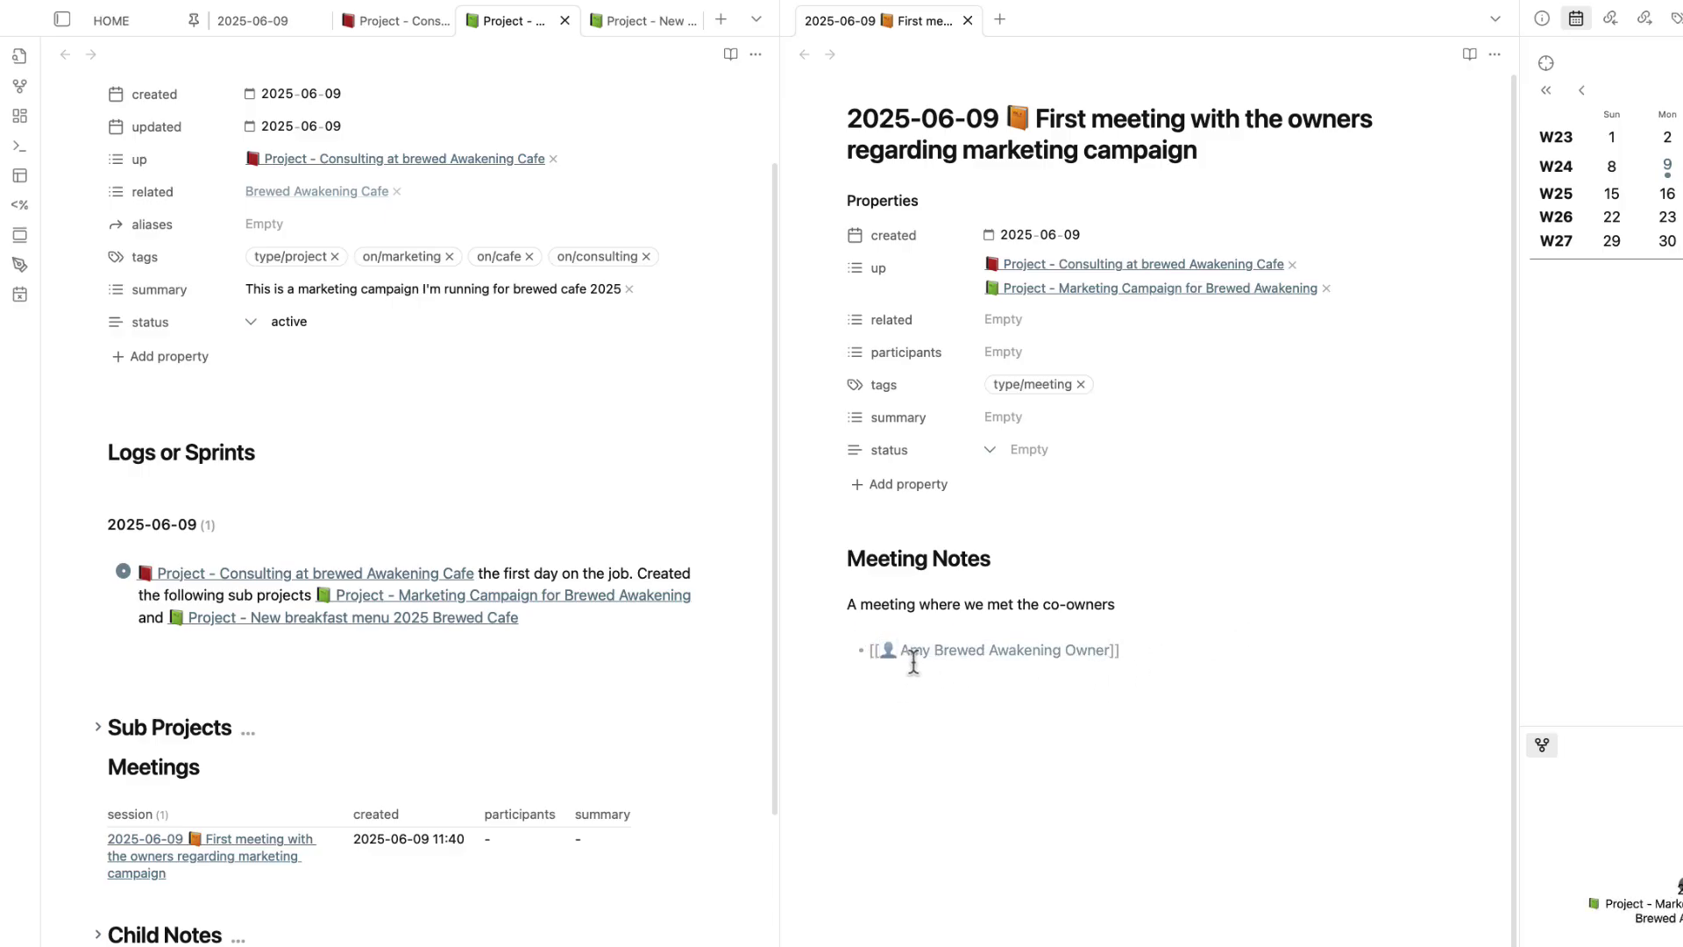
pyautogui.click(1051, 669)
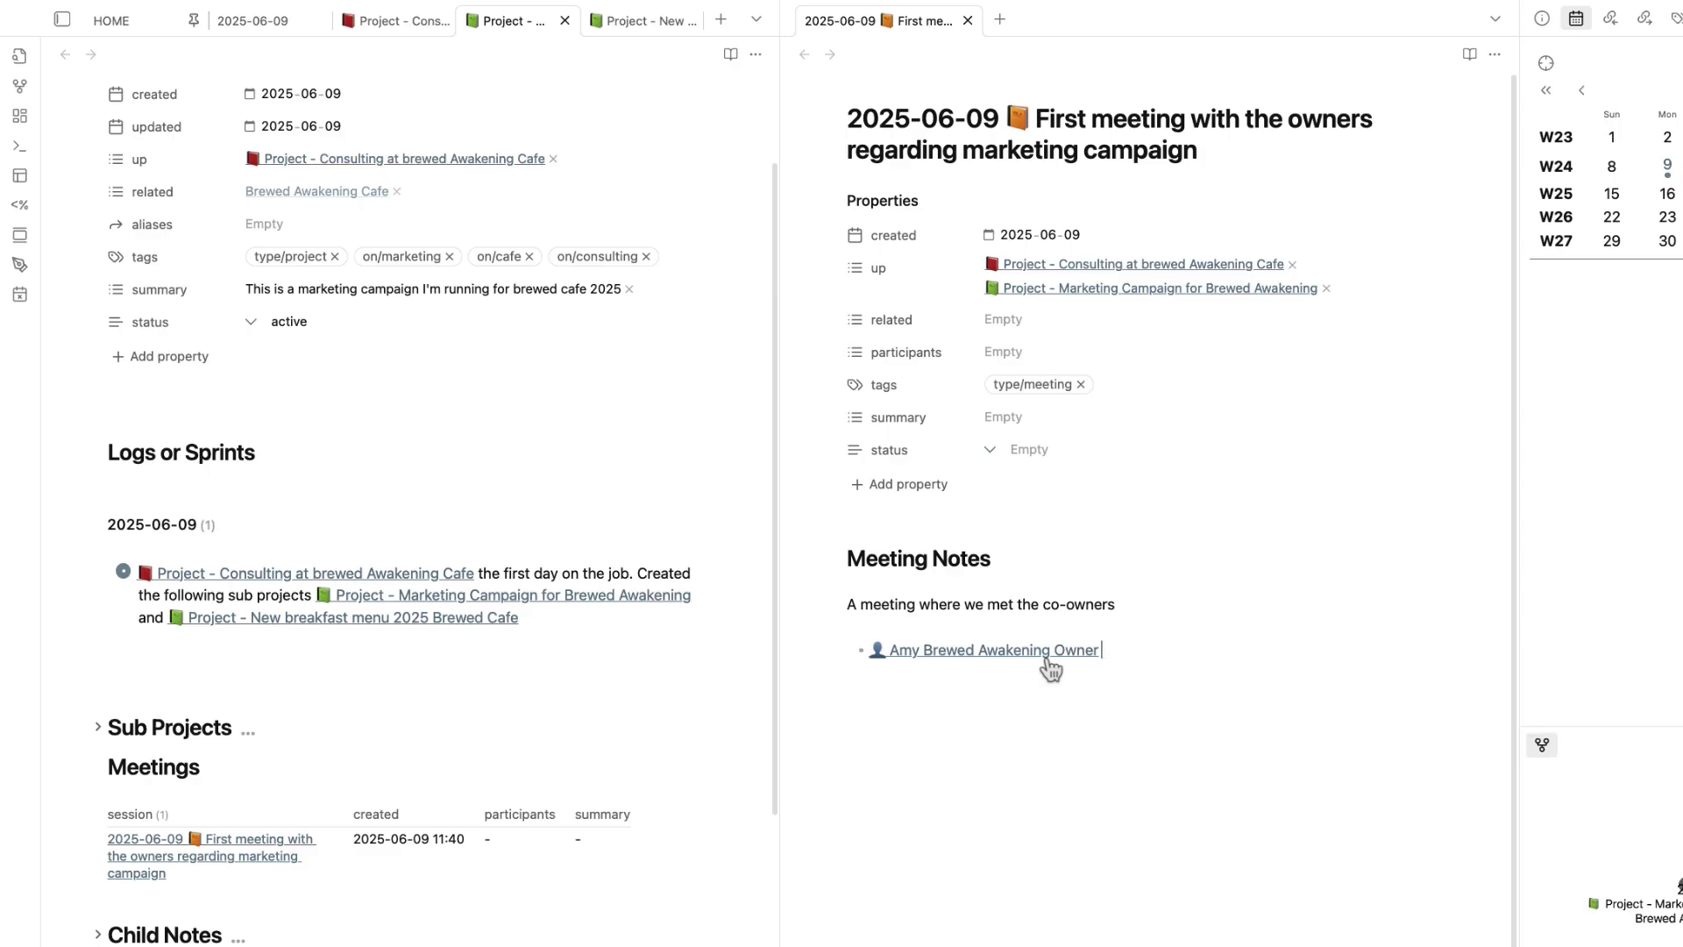
pyautogui.press('ctrl+super+space')
pyautogui.write('sil')
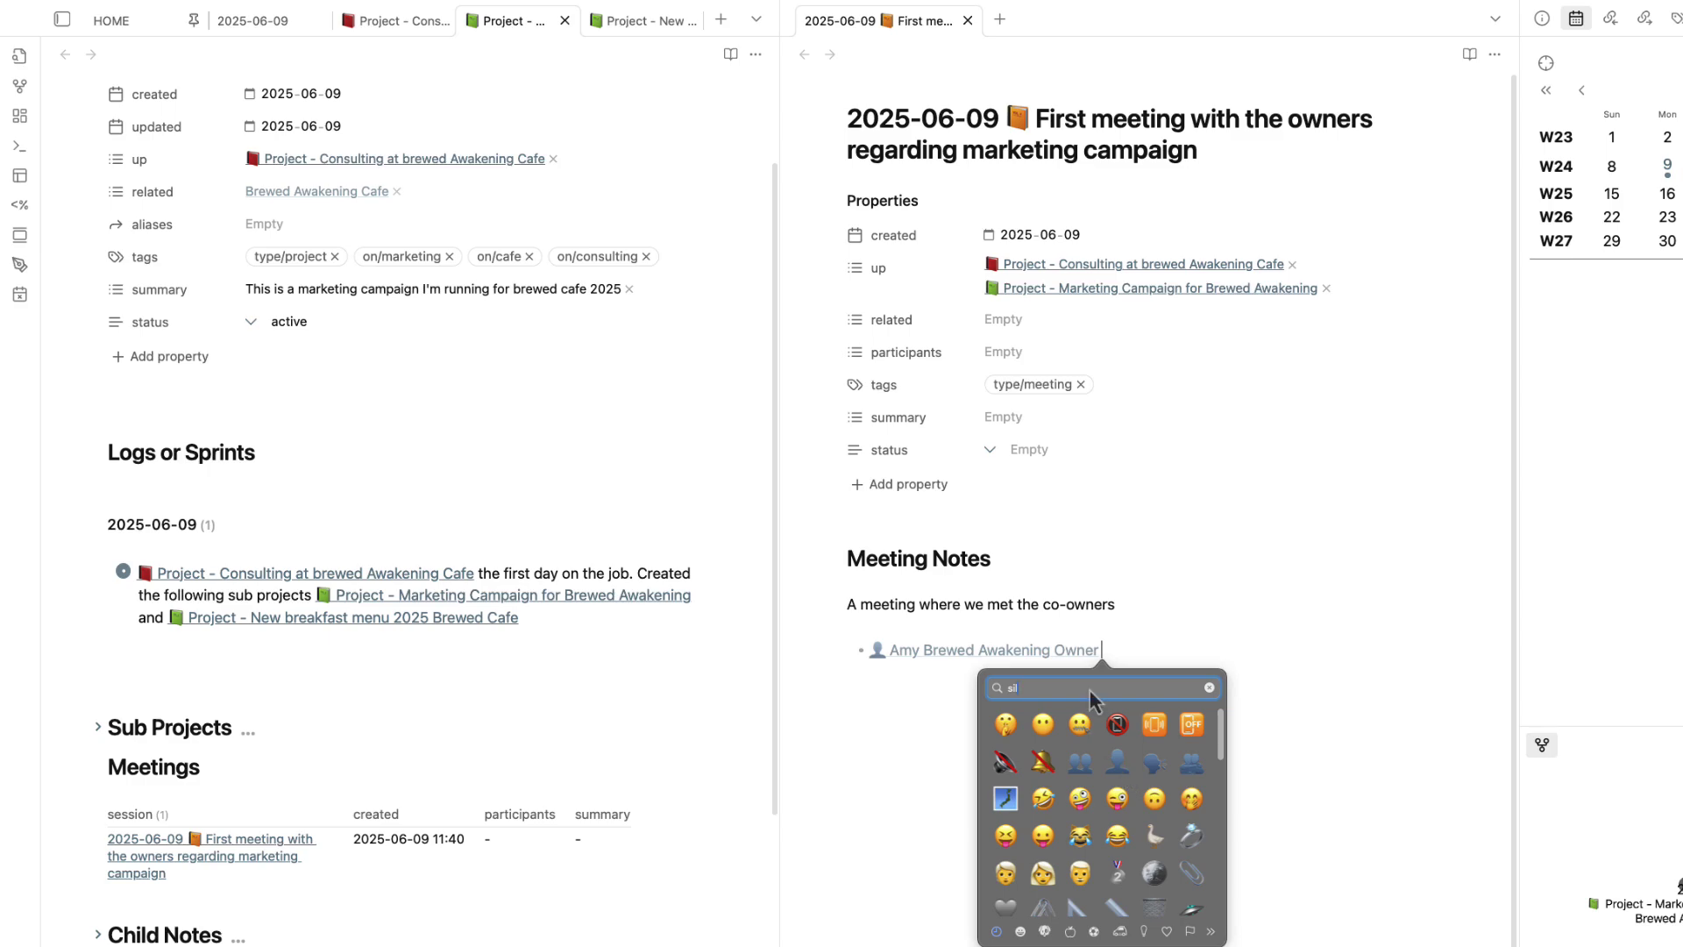
pyautogui.press('Escape')
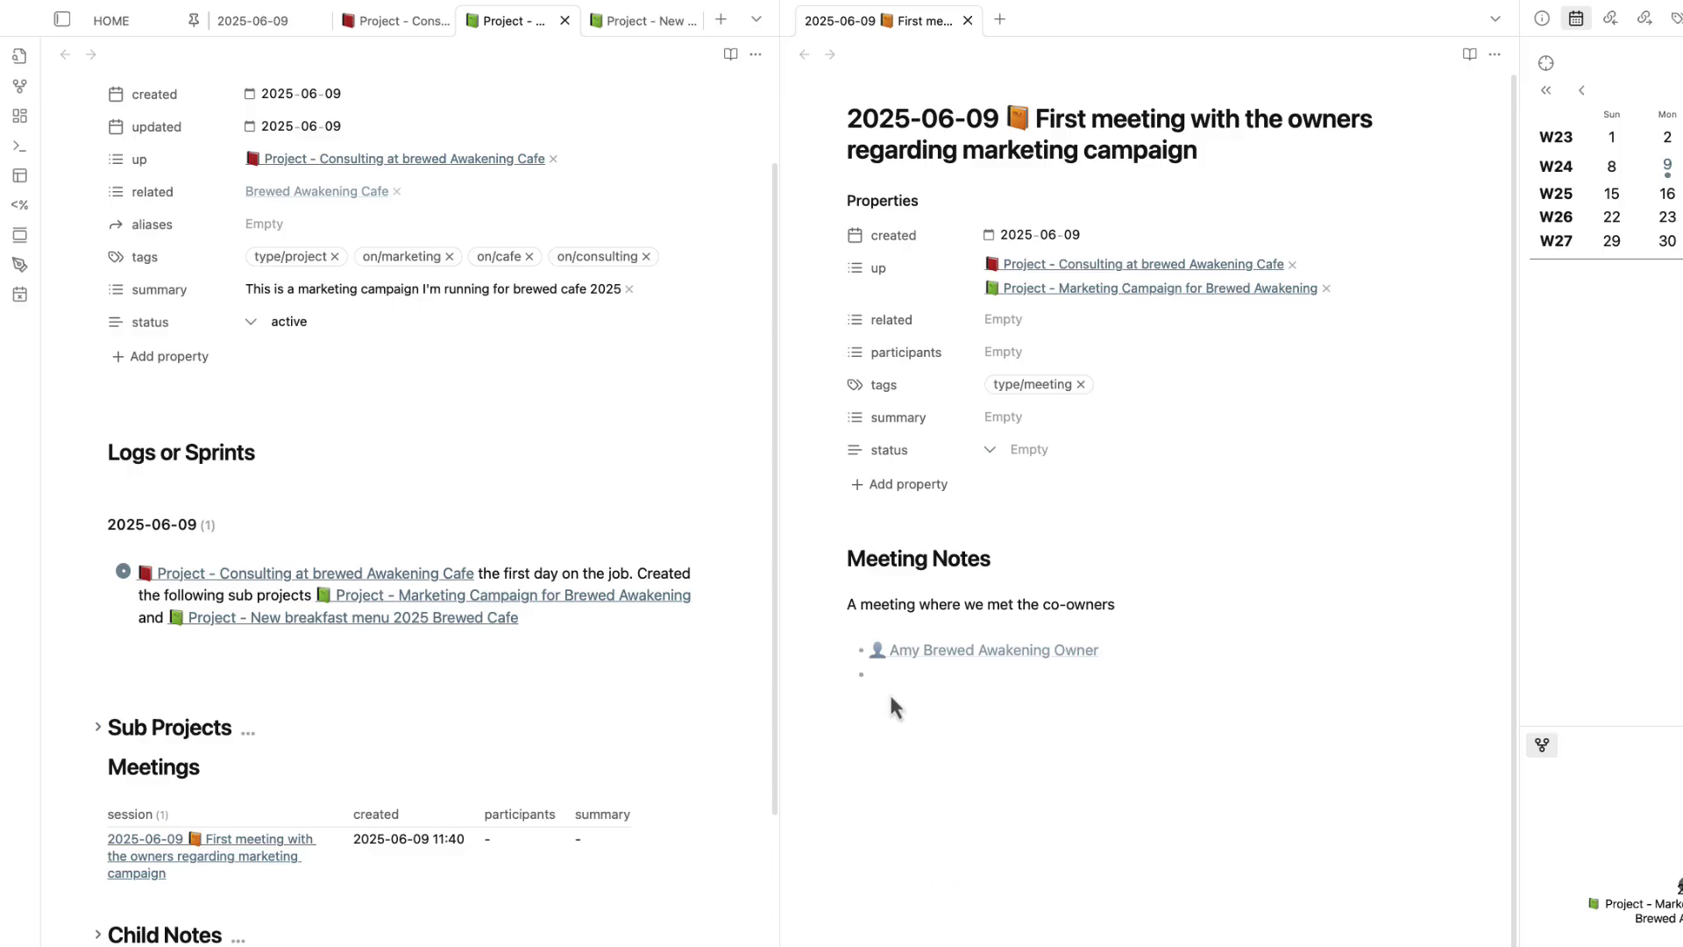
# - Add a linked 👤 bullet for the second Brewed Awakening owner and link both owners in the meeting note's participants property
pyautogui.write('Bob Brewed Awakening Owner')
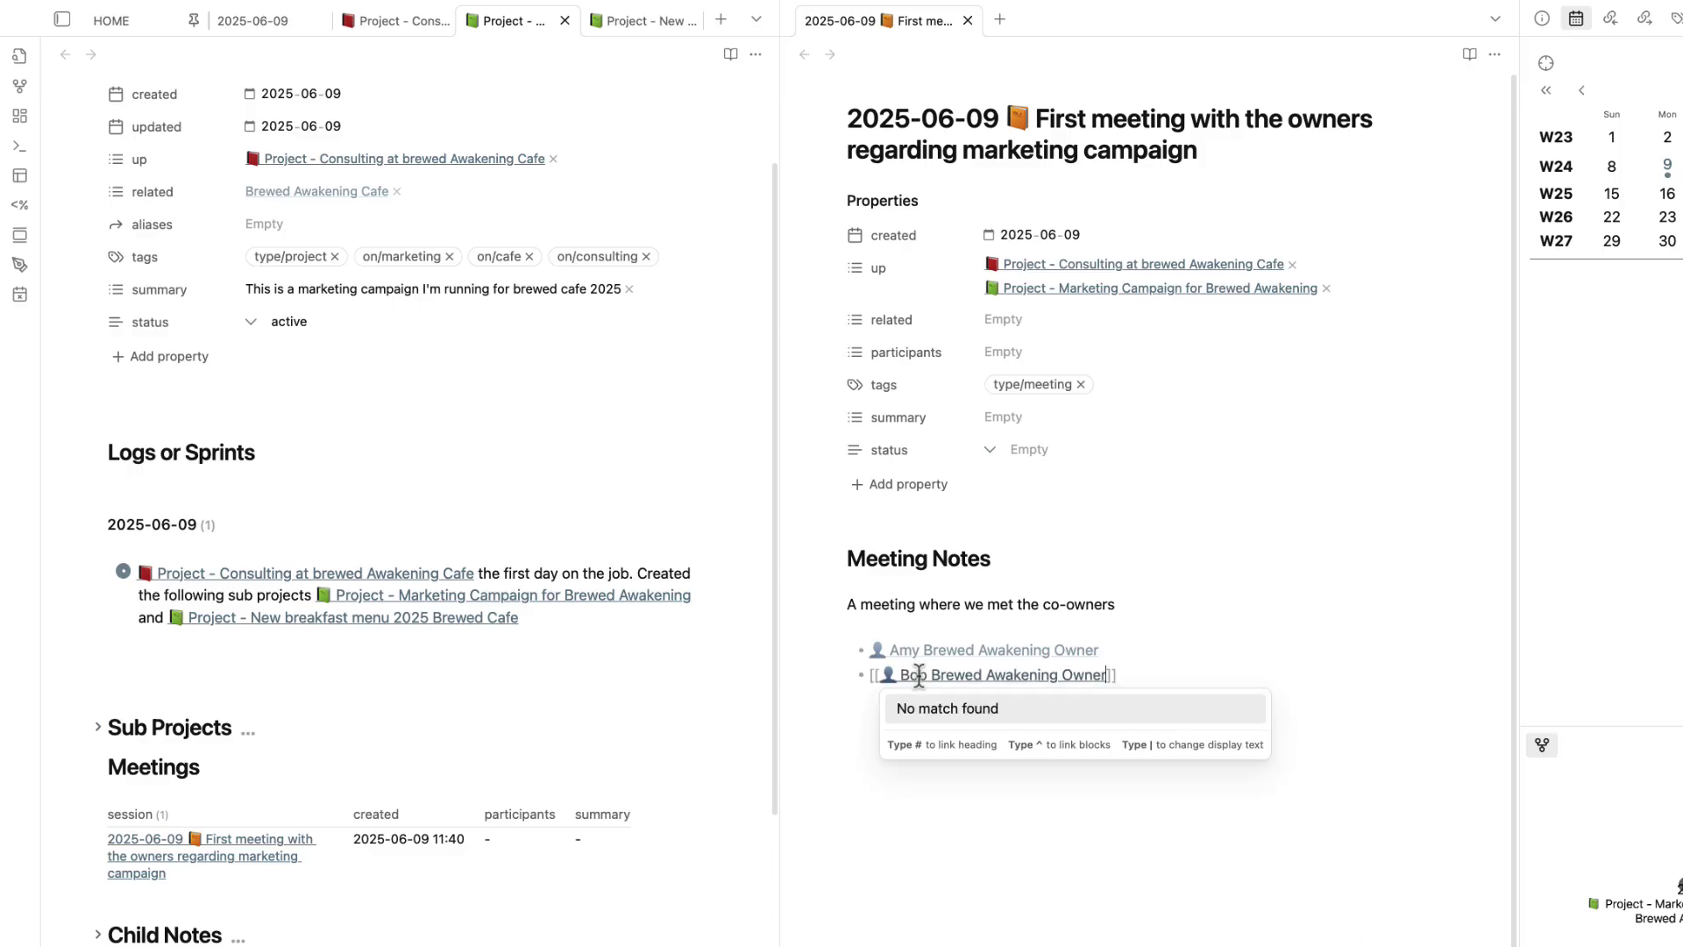
pyautogui.click(1201, 659)
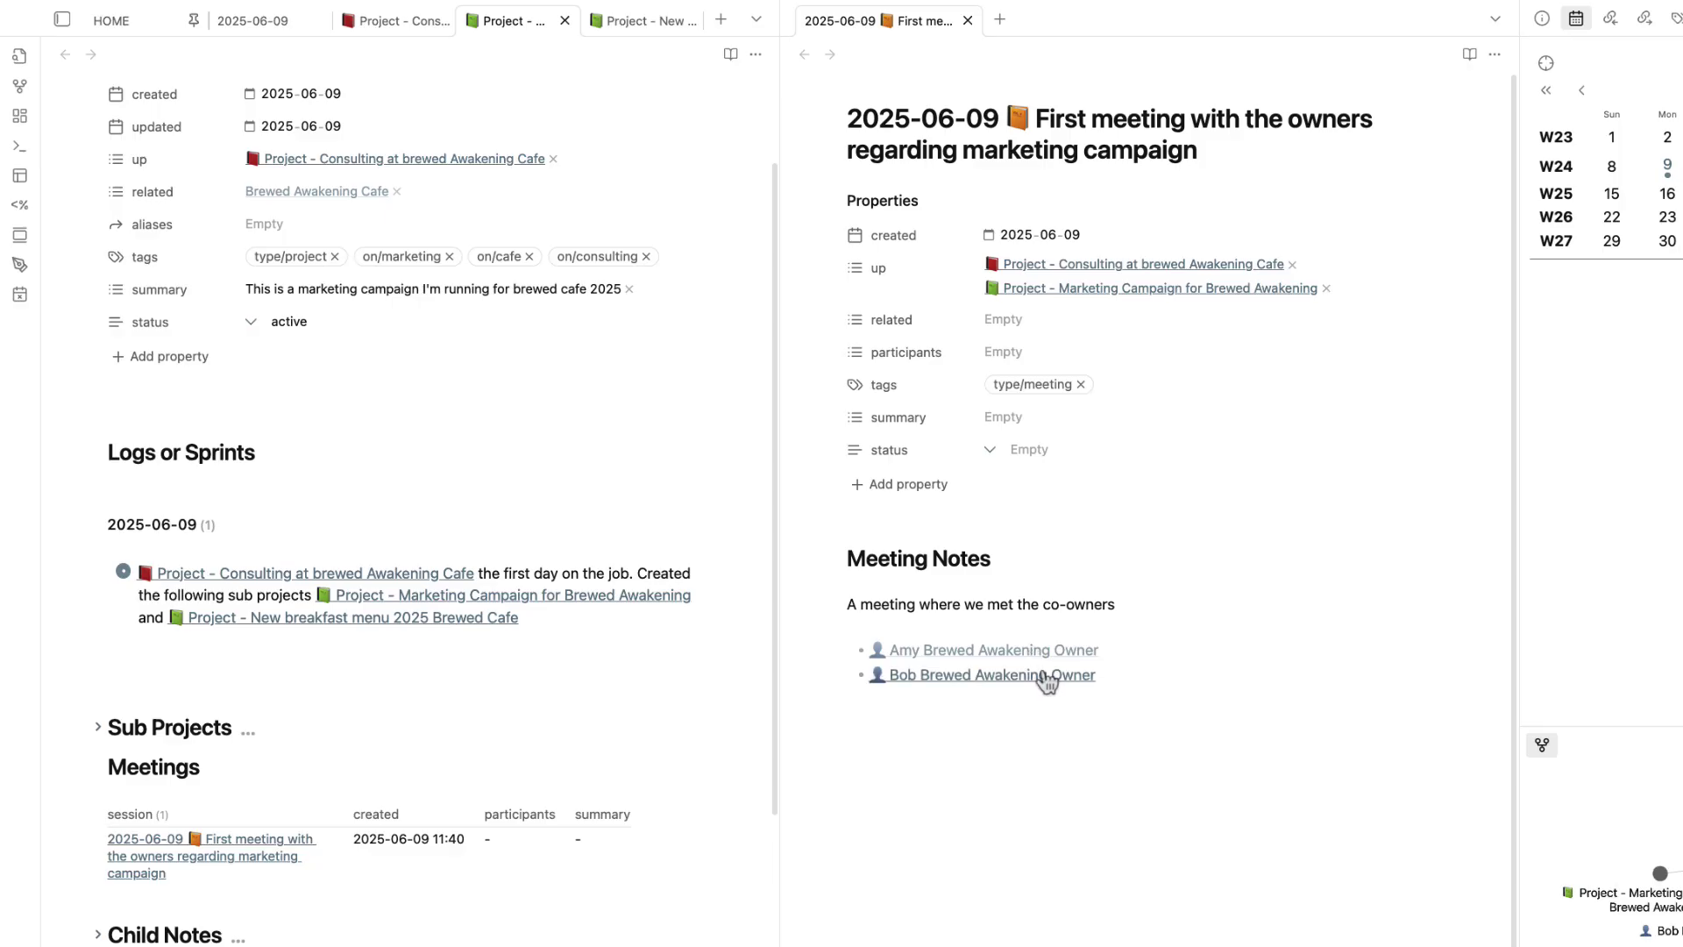
pyautogui.click(1048, 351)
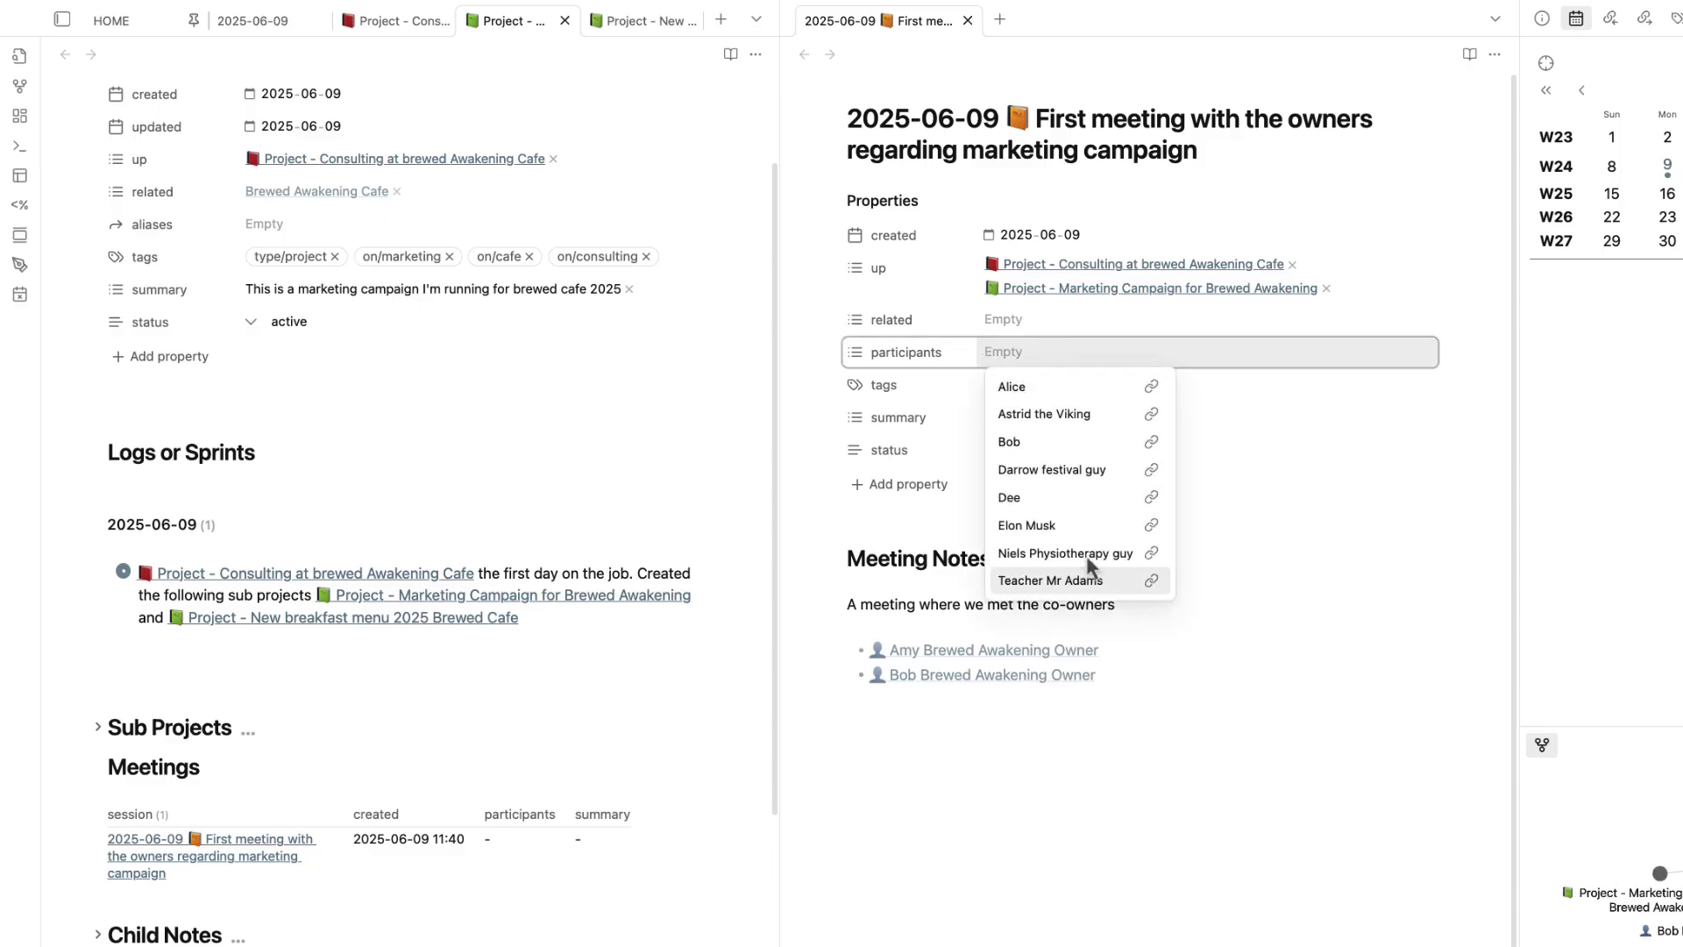
pyautogui.write('[[amy')
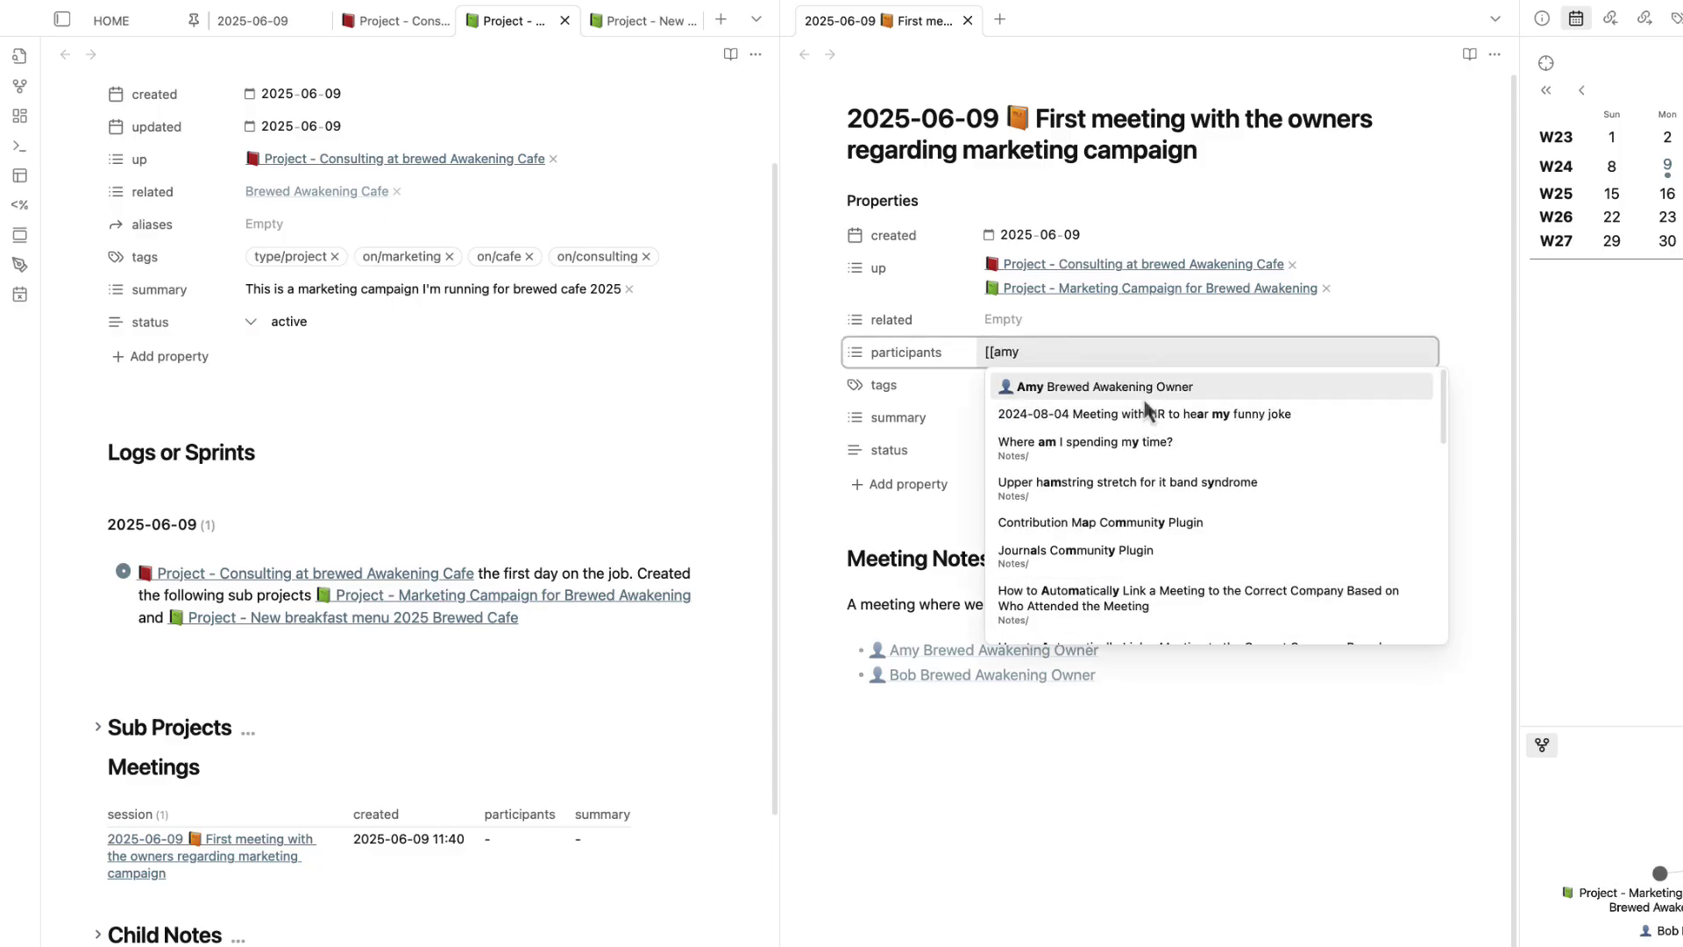
pyautogui.press('Return')
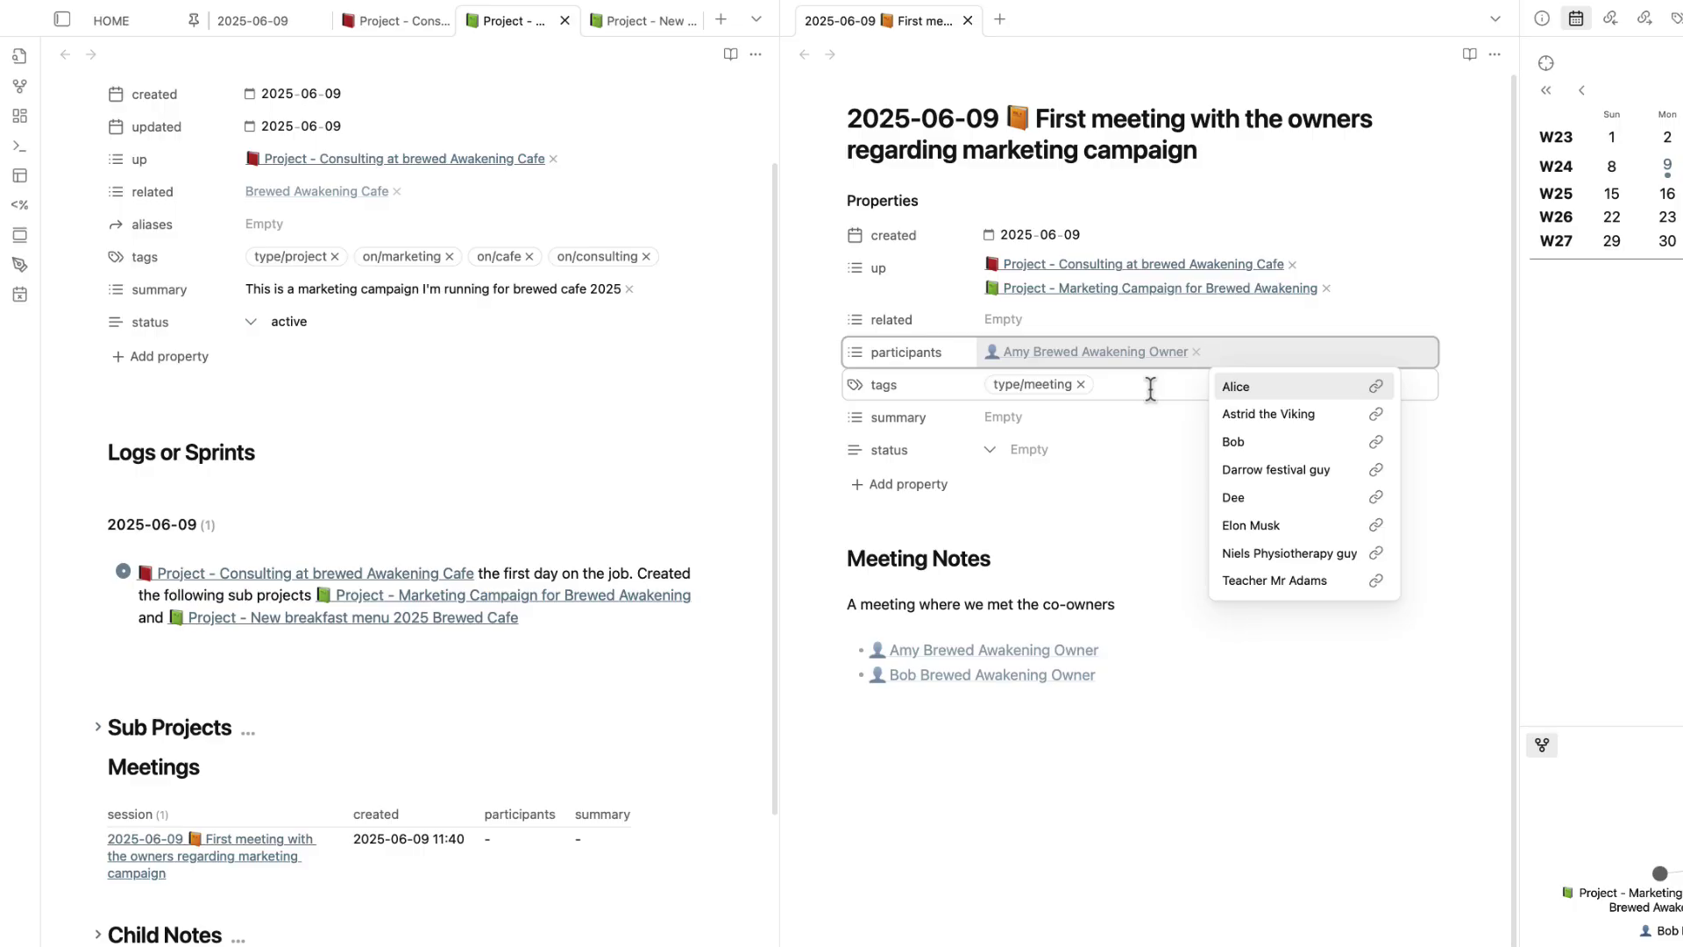
pyautogui.write('[[bob')
pyautogui.click(1333, 422)
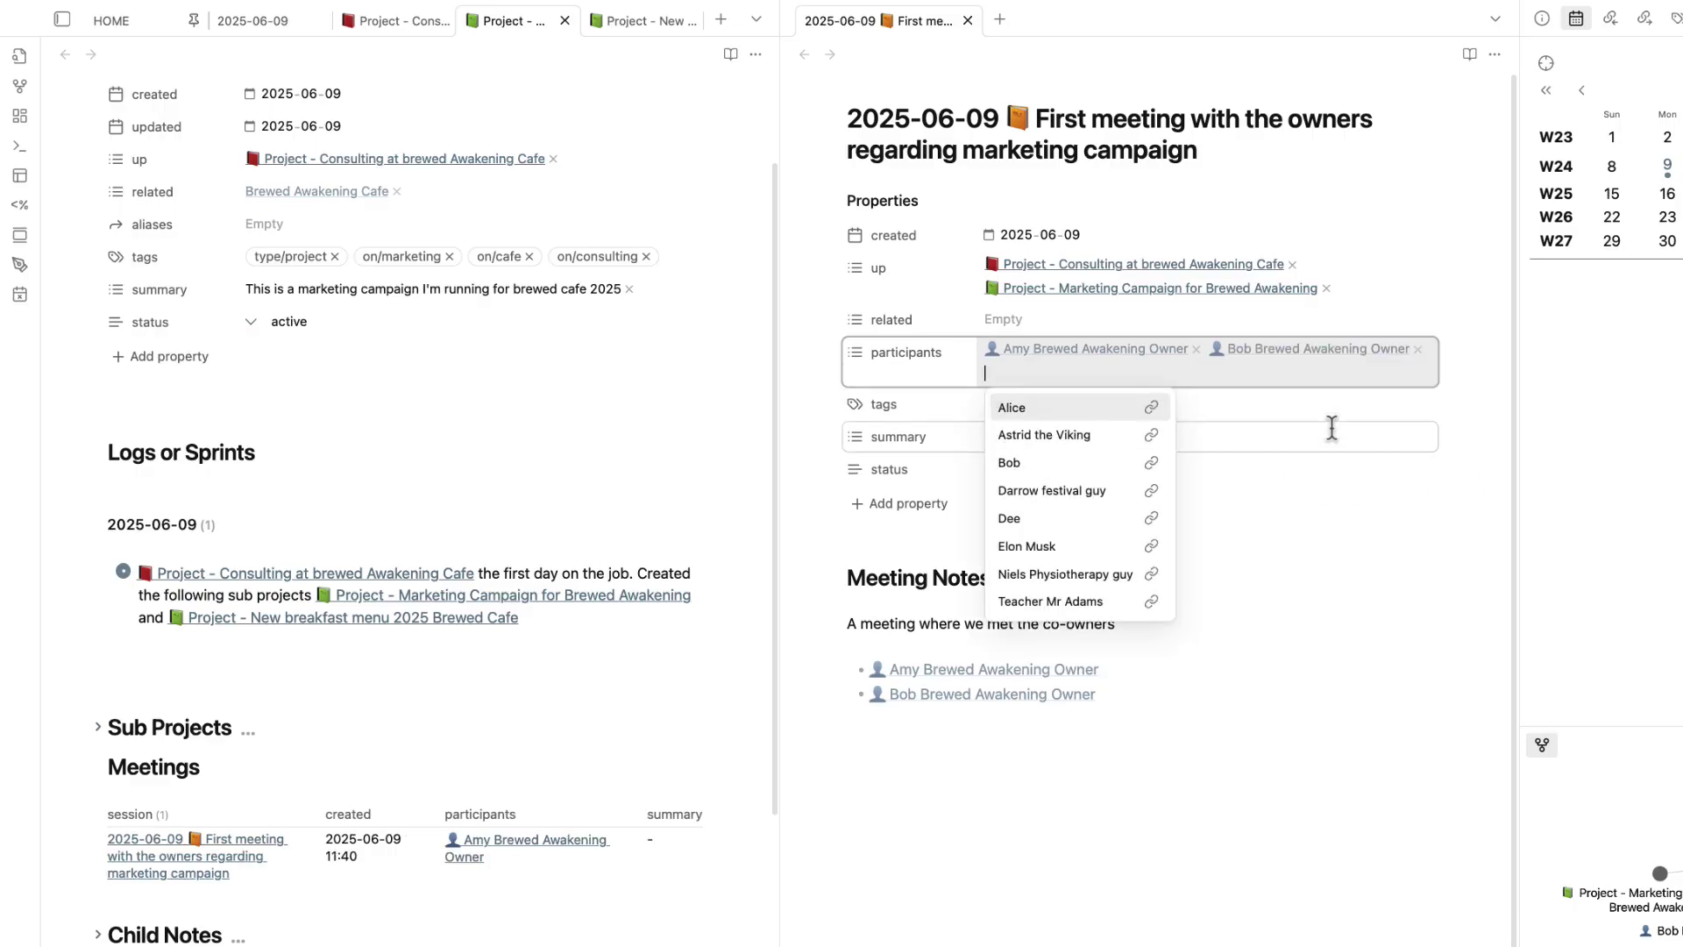
pyautogui.click(1213, 807)
# - Add the tags on/marketing and on/cafe-consulting to the meeting note's tags property
pyautogui.click(1184, 408)
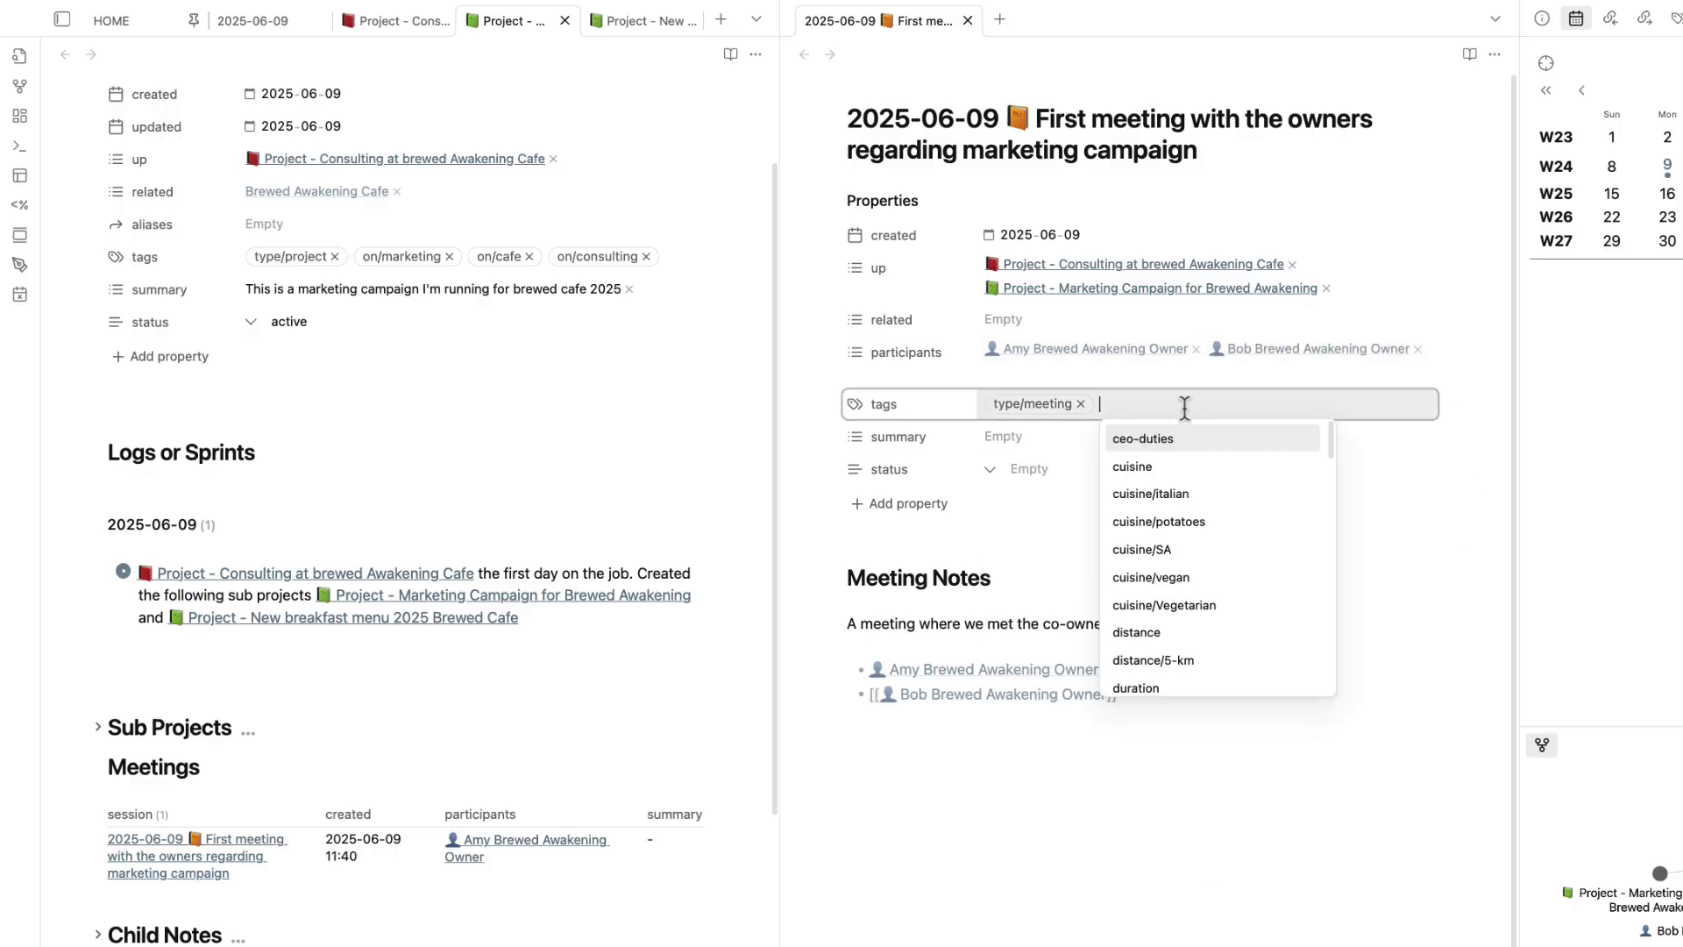
pyautogui.write('#on/ma')
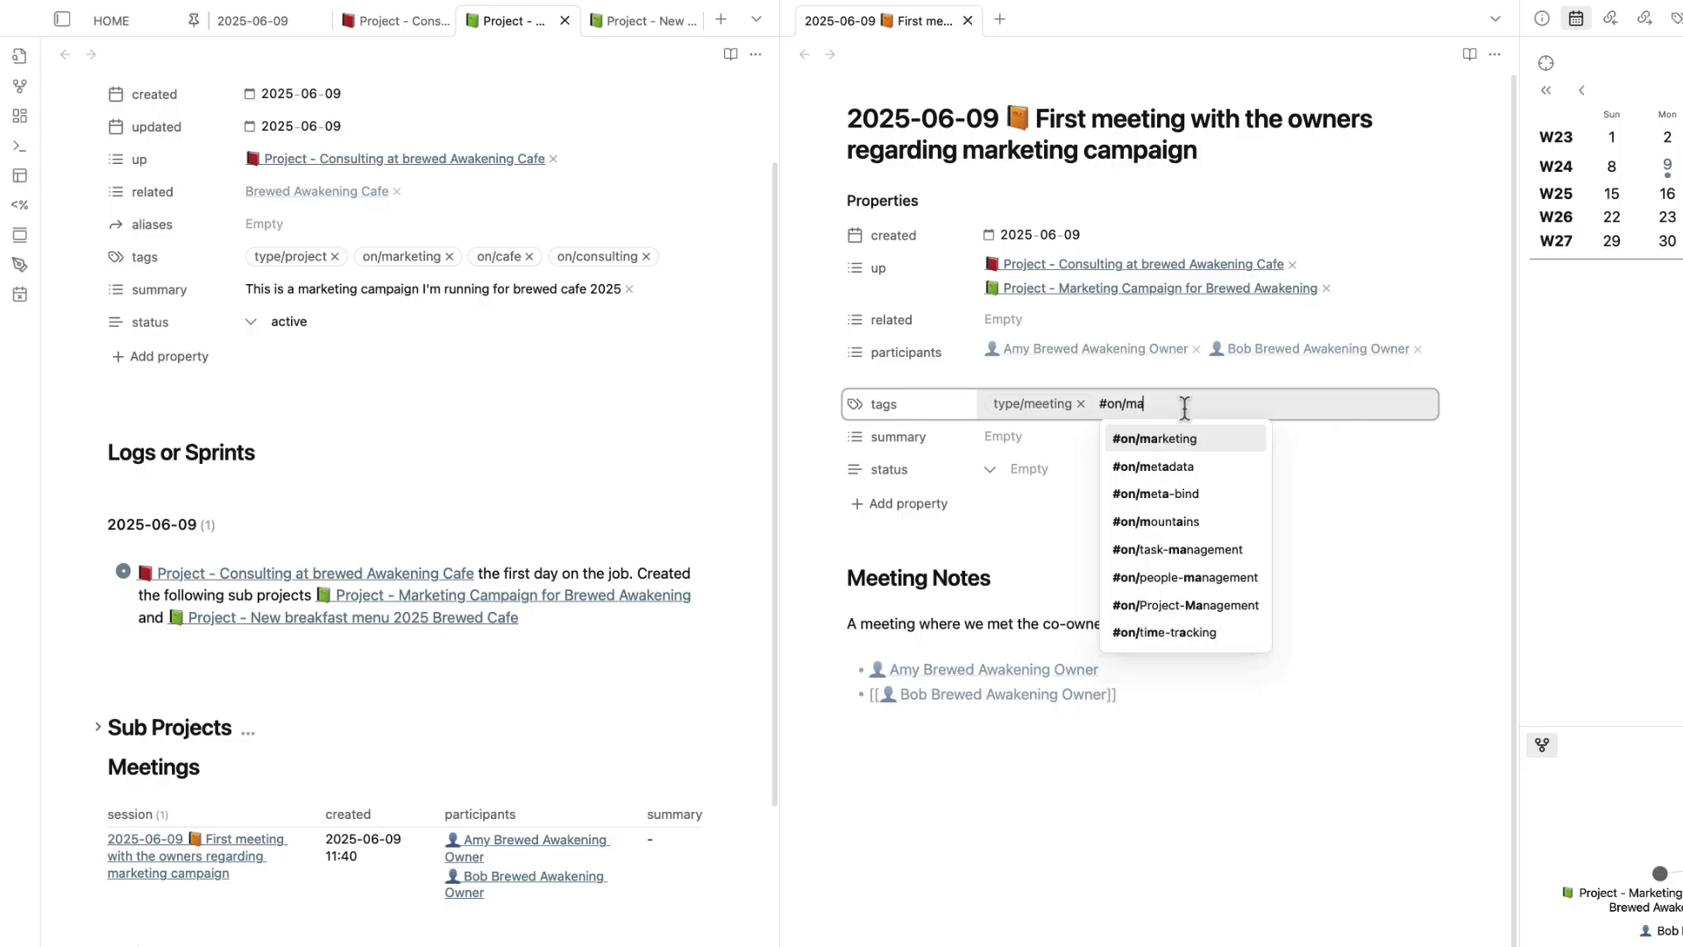
pyautogui.write('rketing')
pyautogui.click(1194, 438)
pyautogui.write('#on')
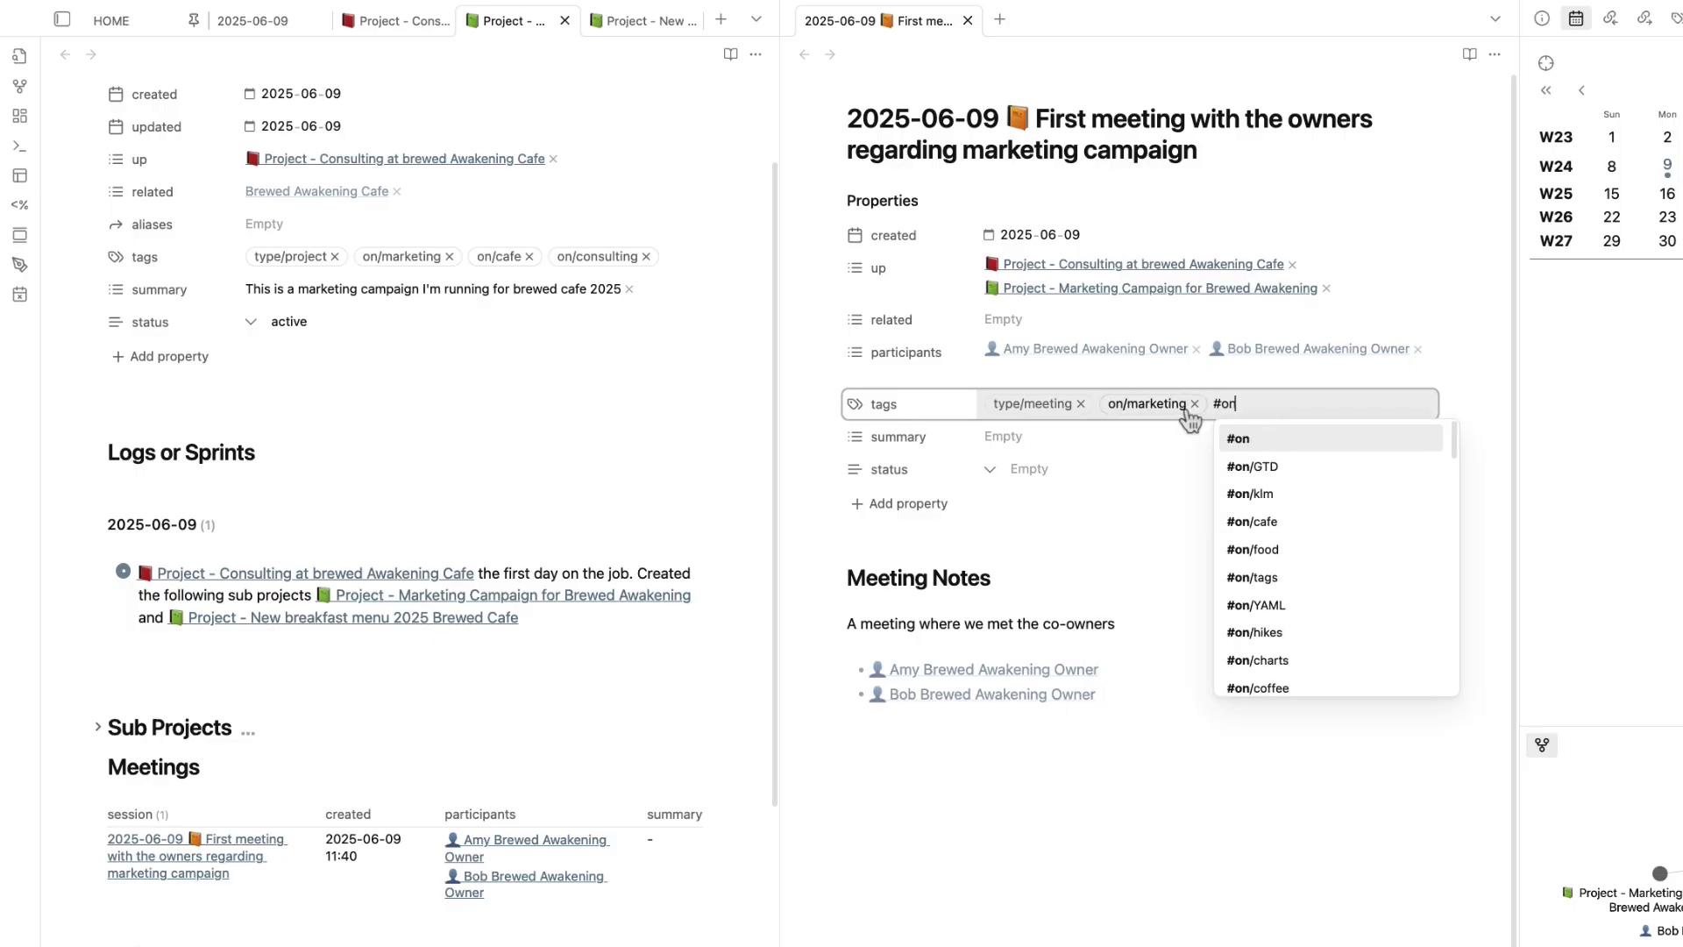
pyautogui.write('/cafe-consu')
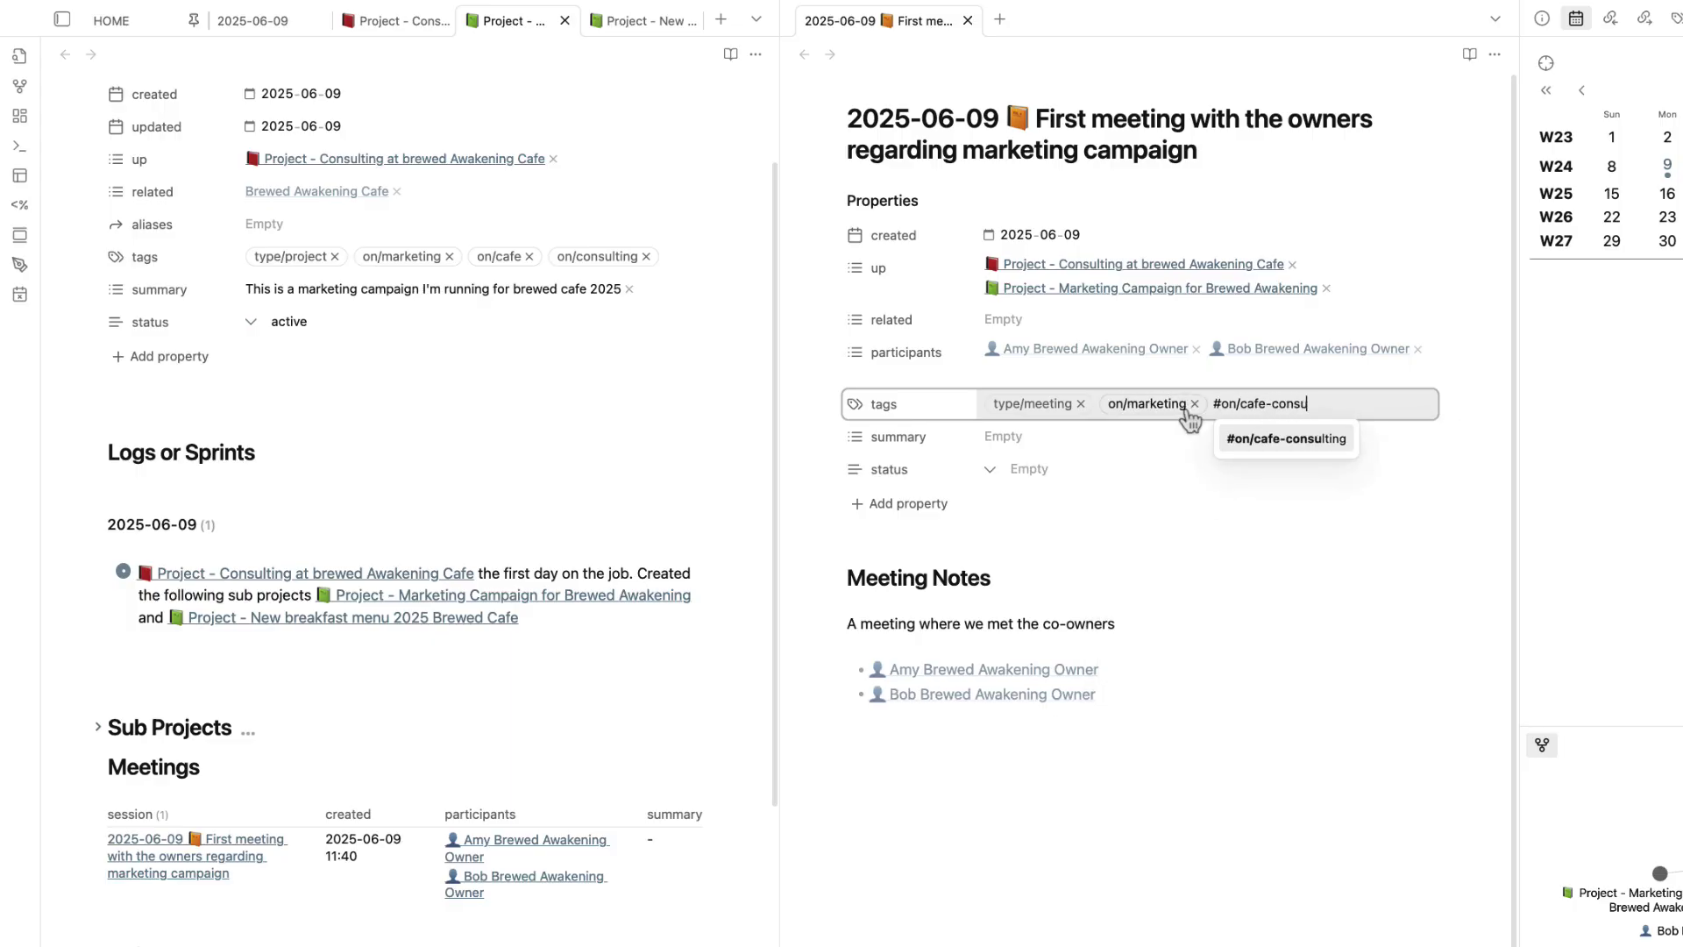
pyautogui.write('lting')
pyautogui.press('Return')
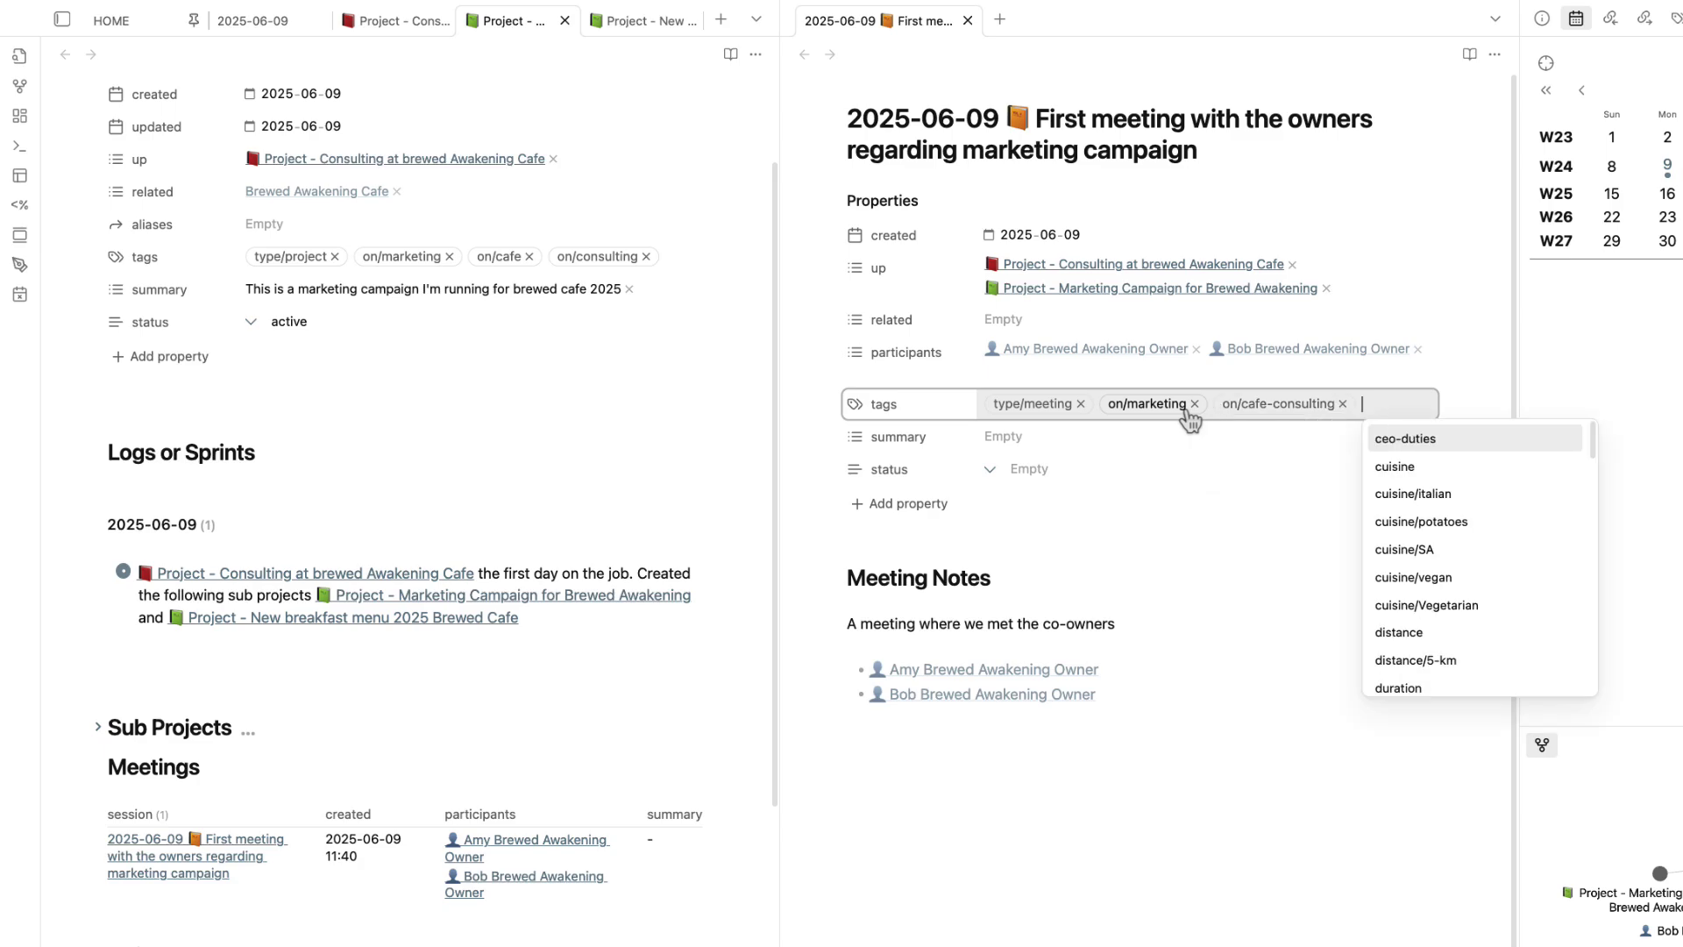
# - Set the meeting note's summary to "First meeting with the co-owners of brewed awakening"
pyautogui.click(994, 435)
pyautogui.write('First meeting with the co-owners of brewed awakening')
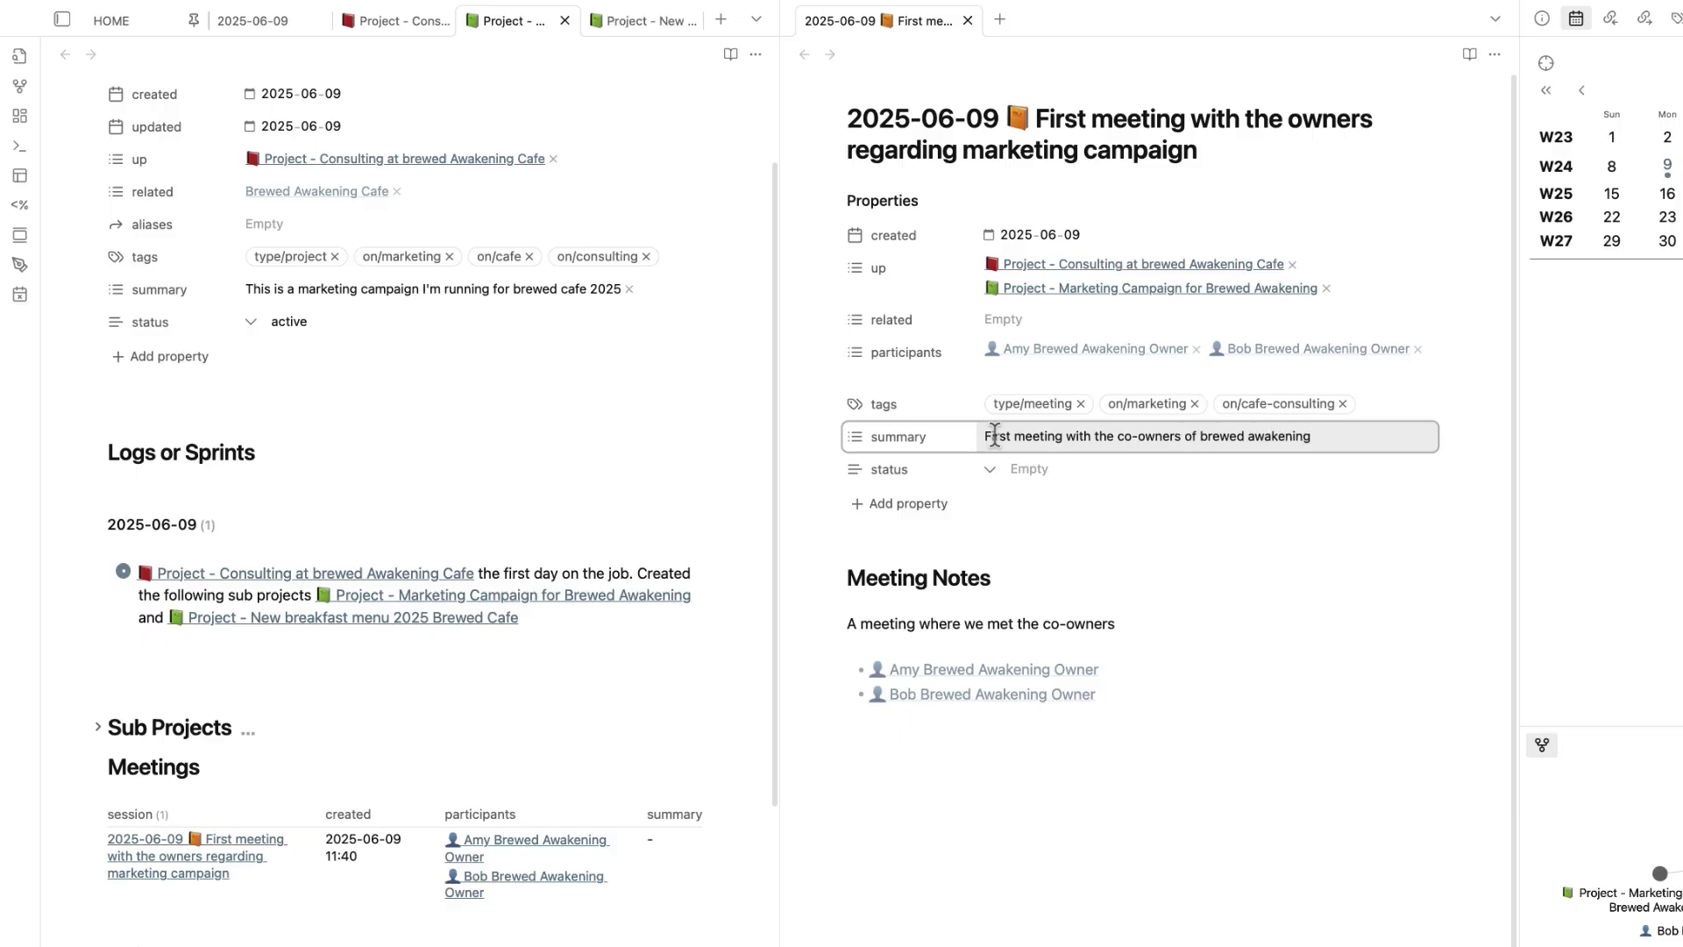
pyautogui.press('Return')
# - Link the meeting note's related property to "Brewed Awakening Cafe"
pyautogui.click(1207, 321)
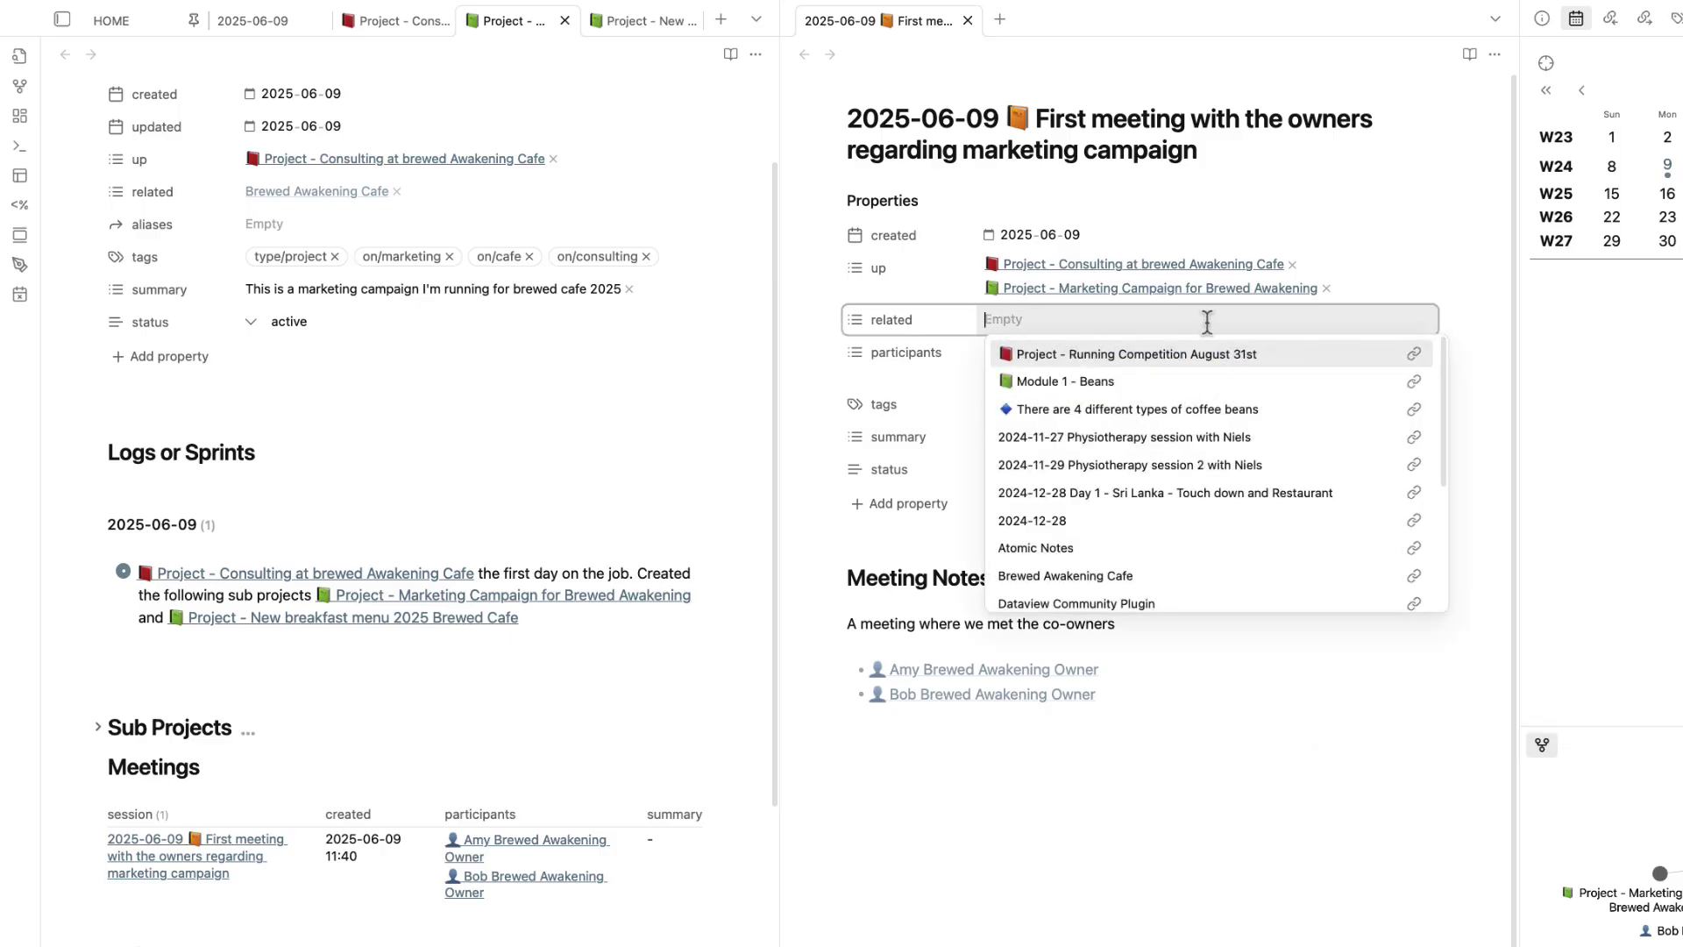
pyautogui.write('[[brewed')
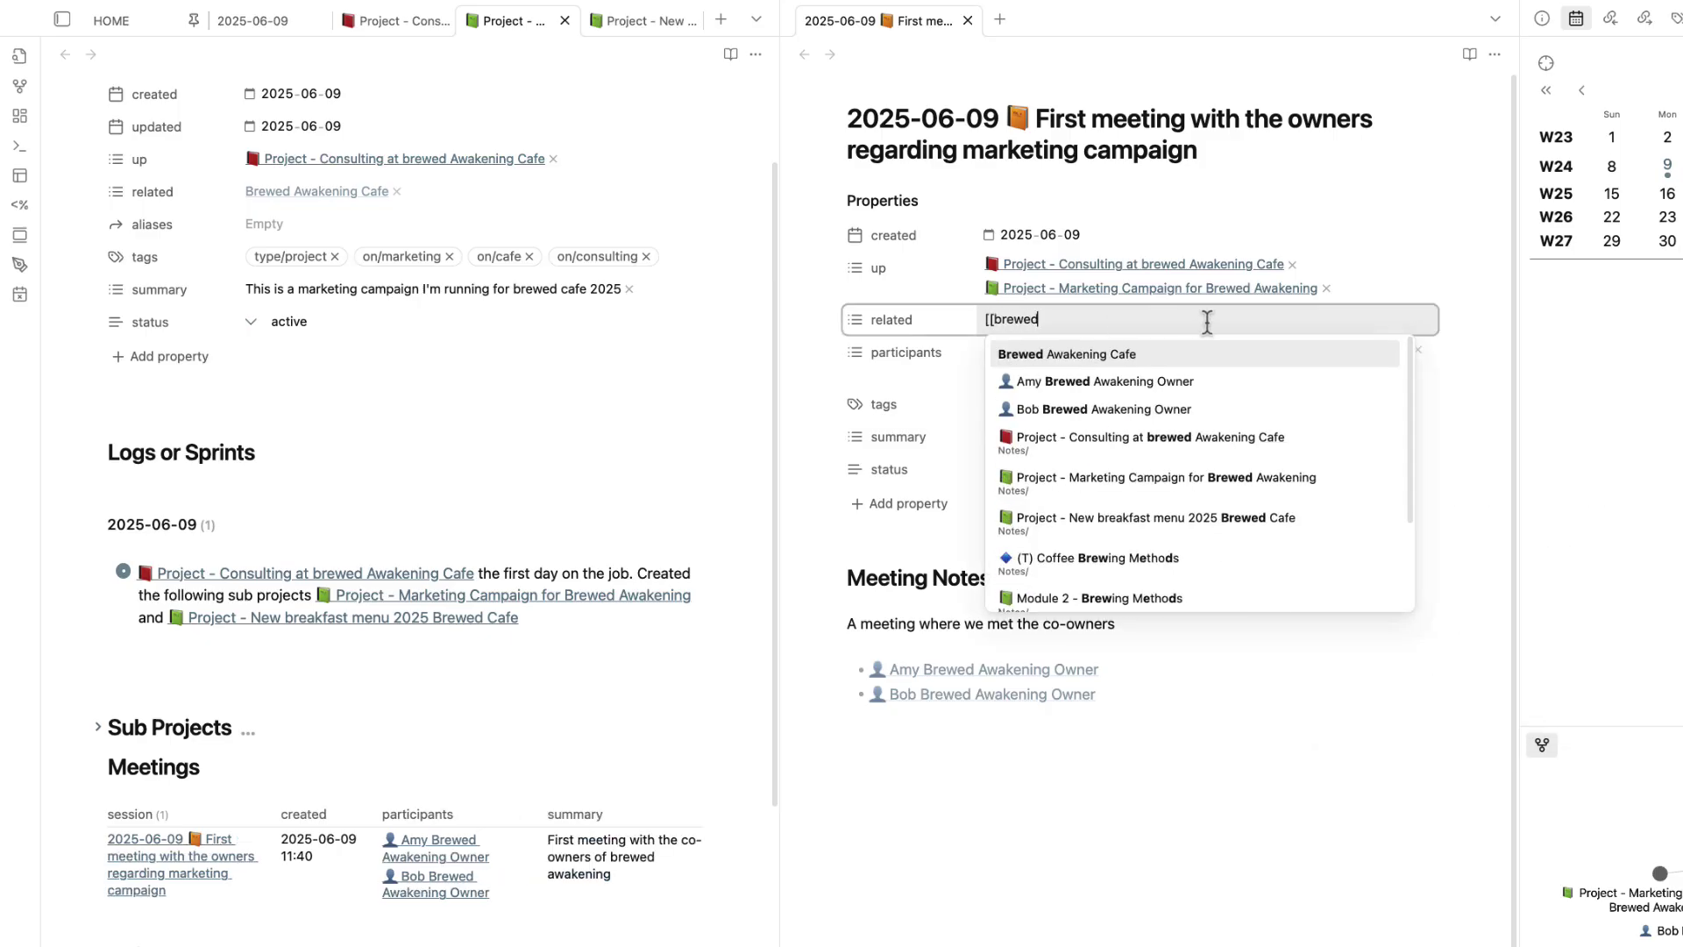
# - Set the meeting note's related property to a link to Brewed Awakening Cafe
pyautogui.press('Return')
pyautogui.click(1050, 518)
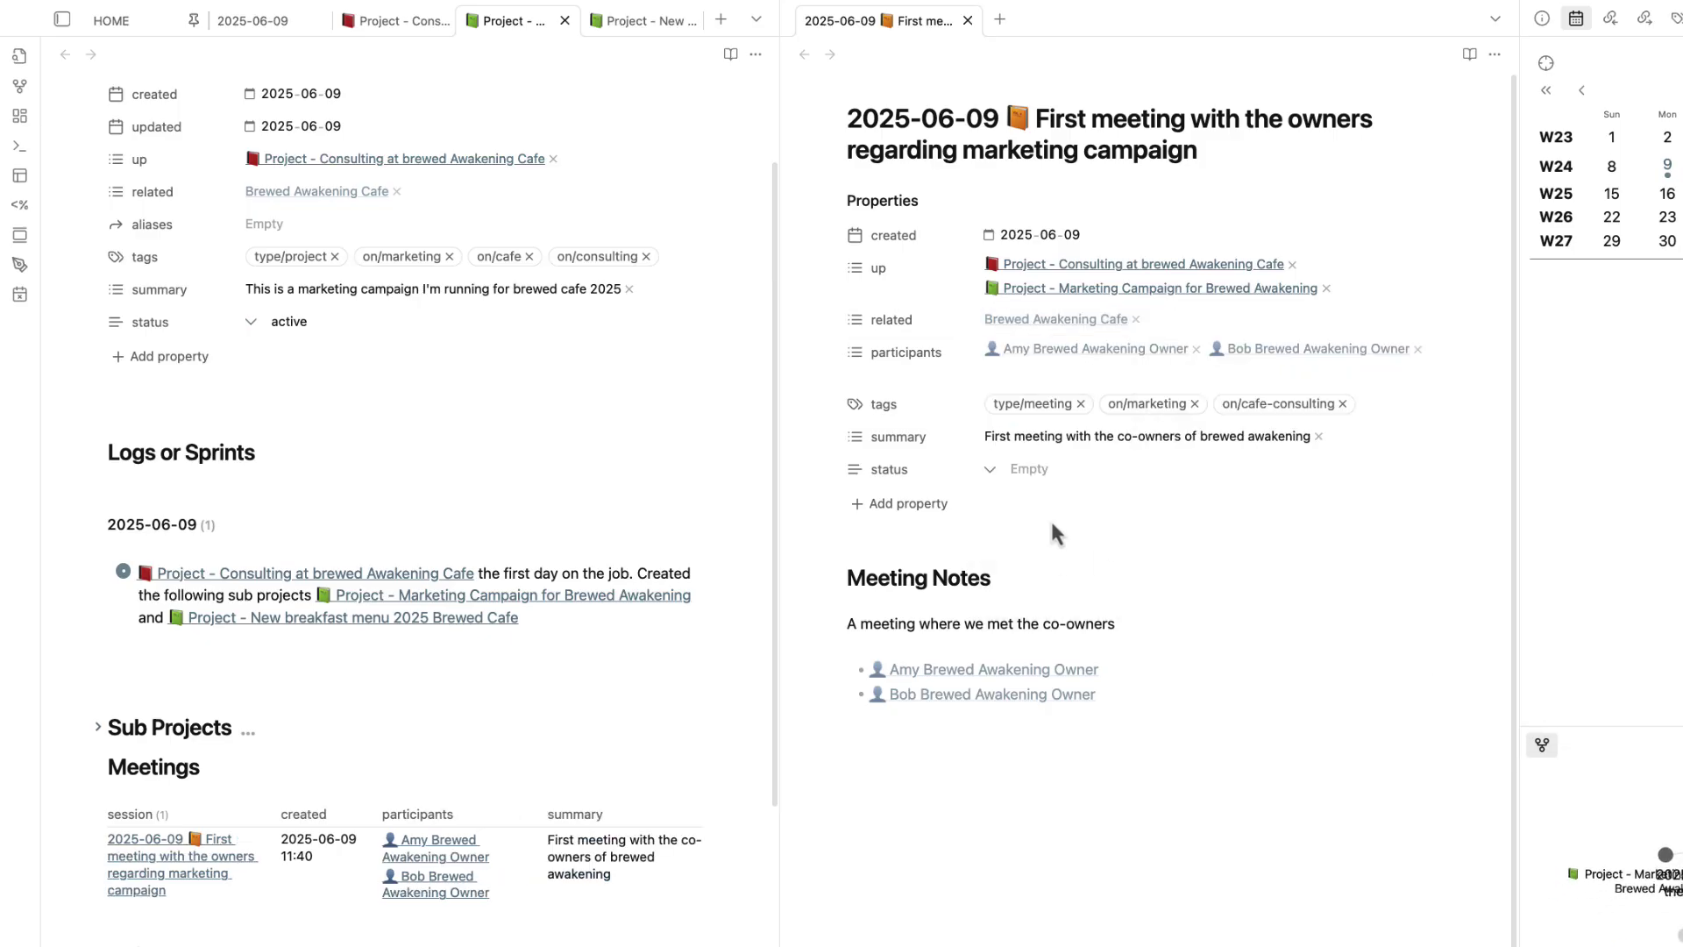
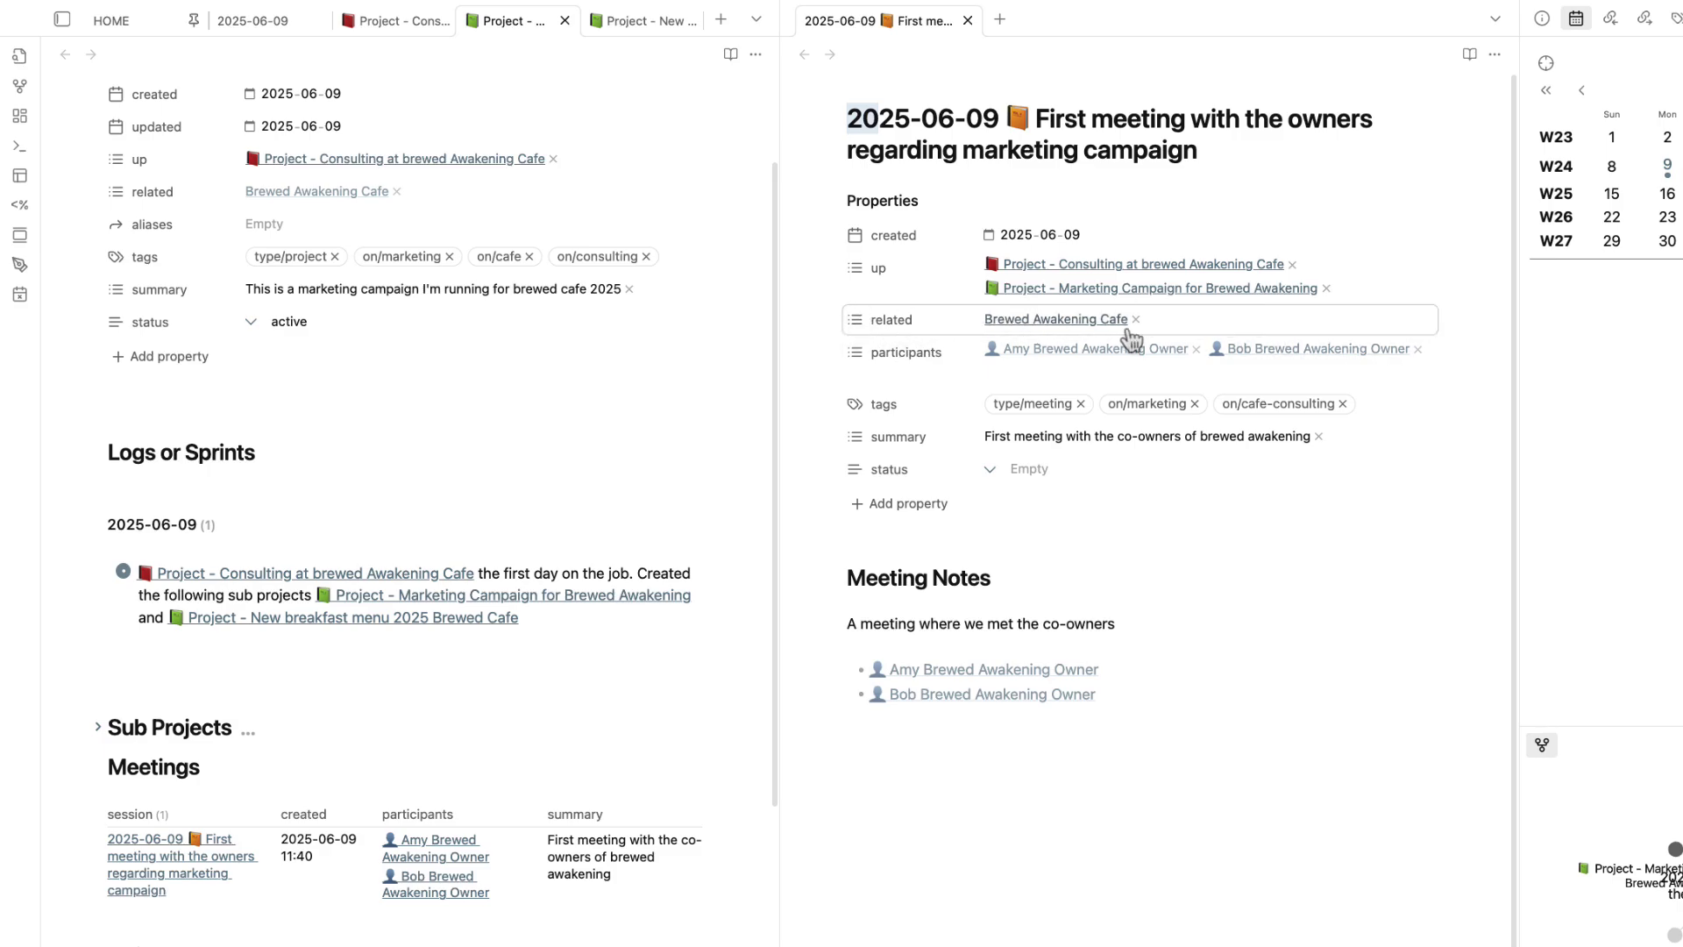
pyautogui.click(1184, 802)
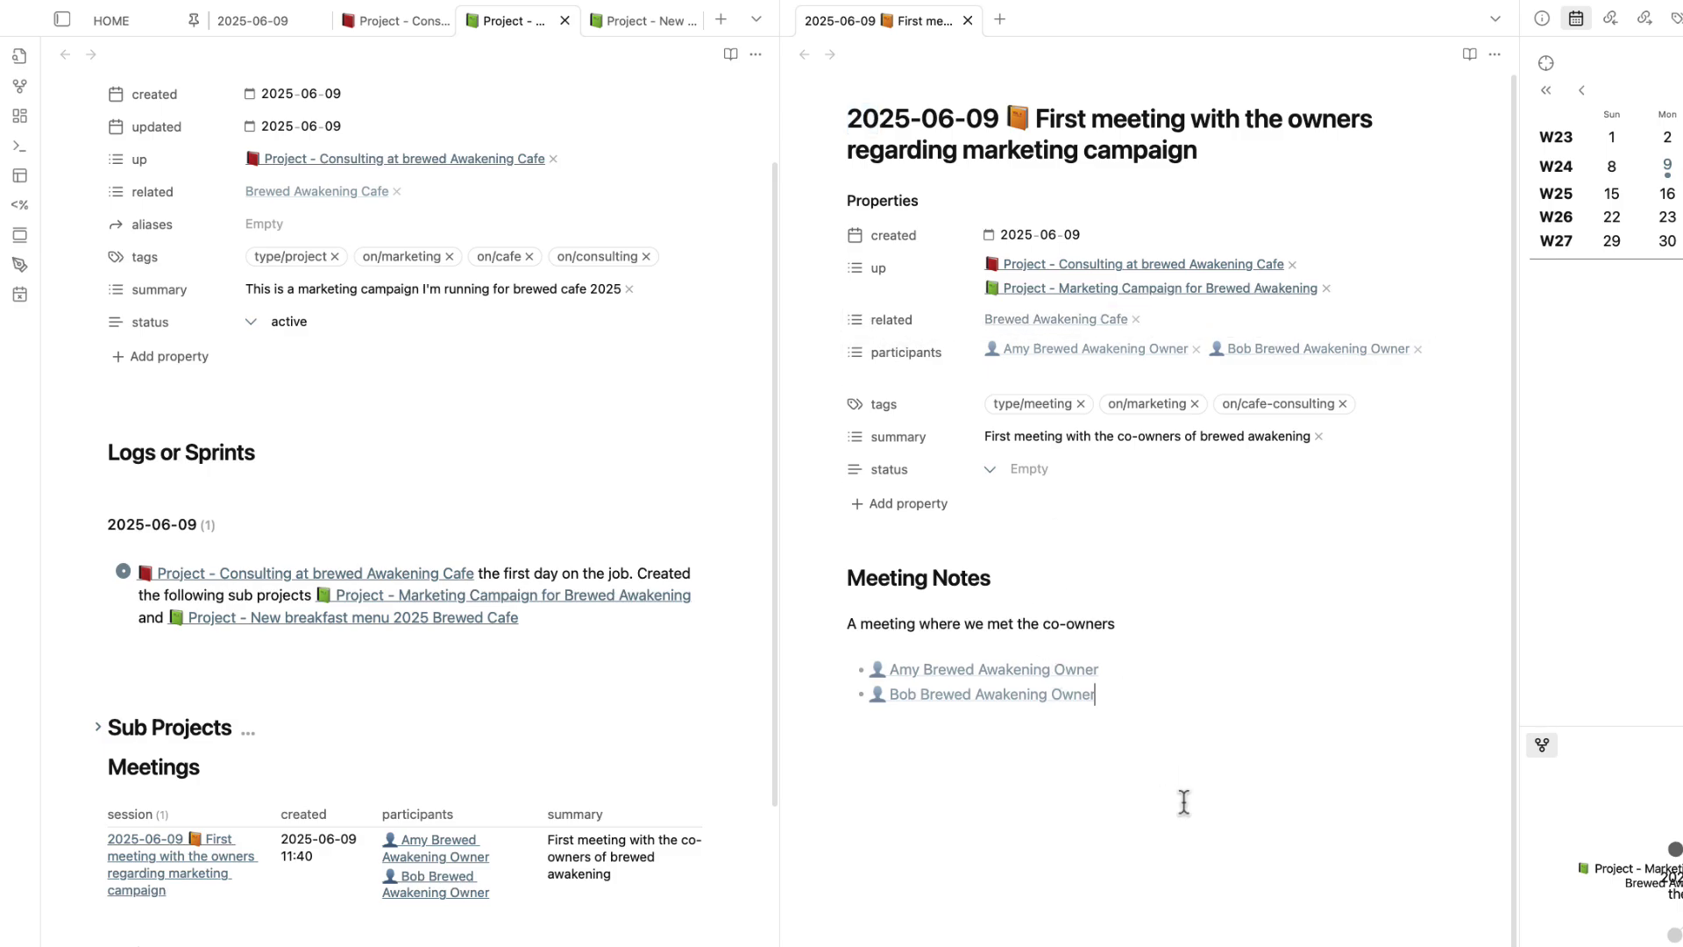
# - Review the 08:00 log entry in the 2025-06-09 daily note, including its links to the project and sub projects
pyautogui.click(377, 27)
pyautogui.click(264, 26)
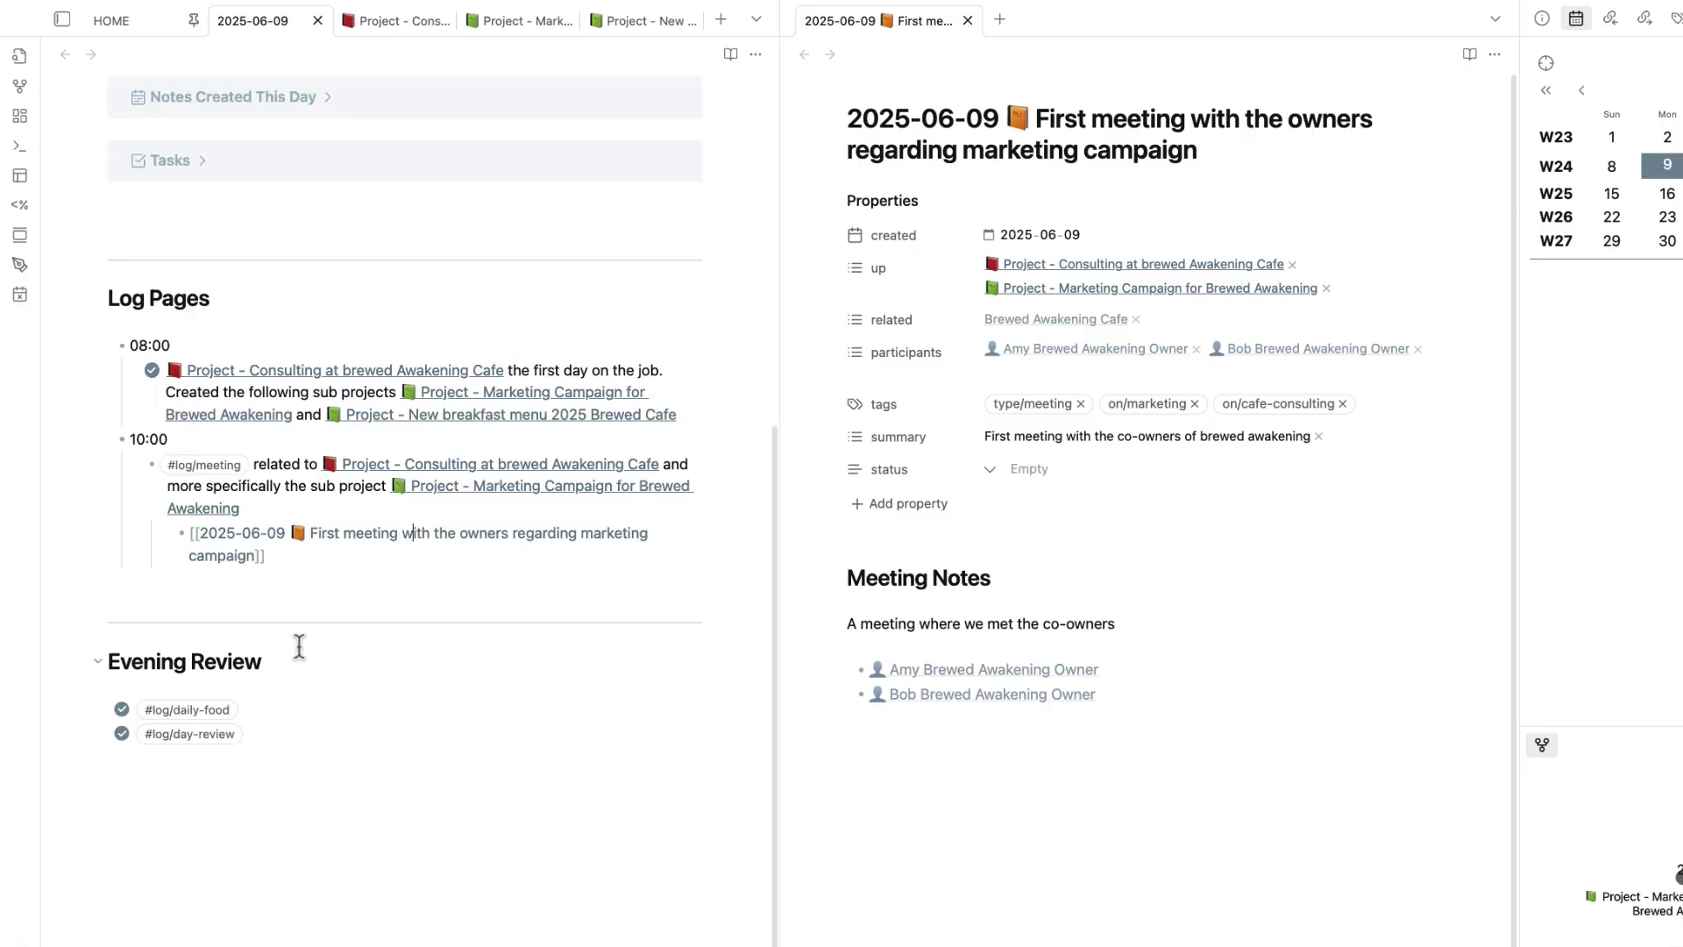
pyautogui.scroll(5, 299, 646)
pyautogui.moveTo(678, 677); pyautogui.dragTo(95, 627)
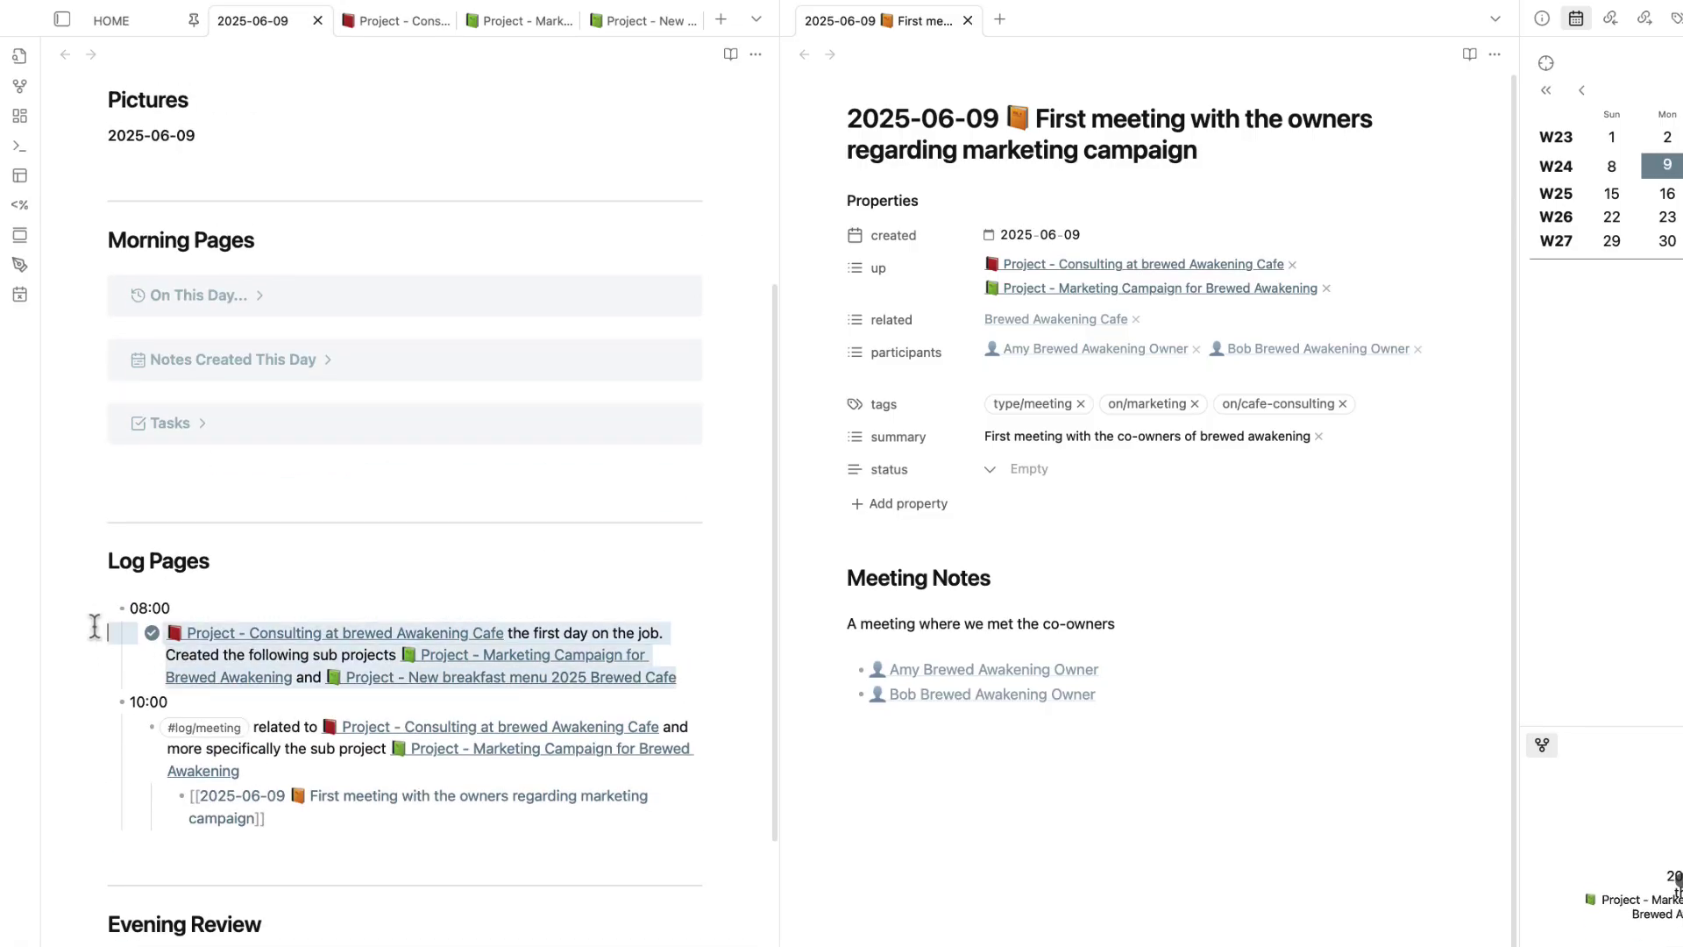
pyautogui.click(352, 701)
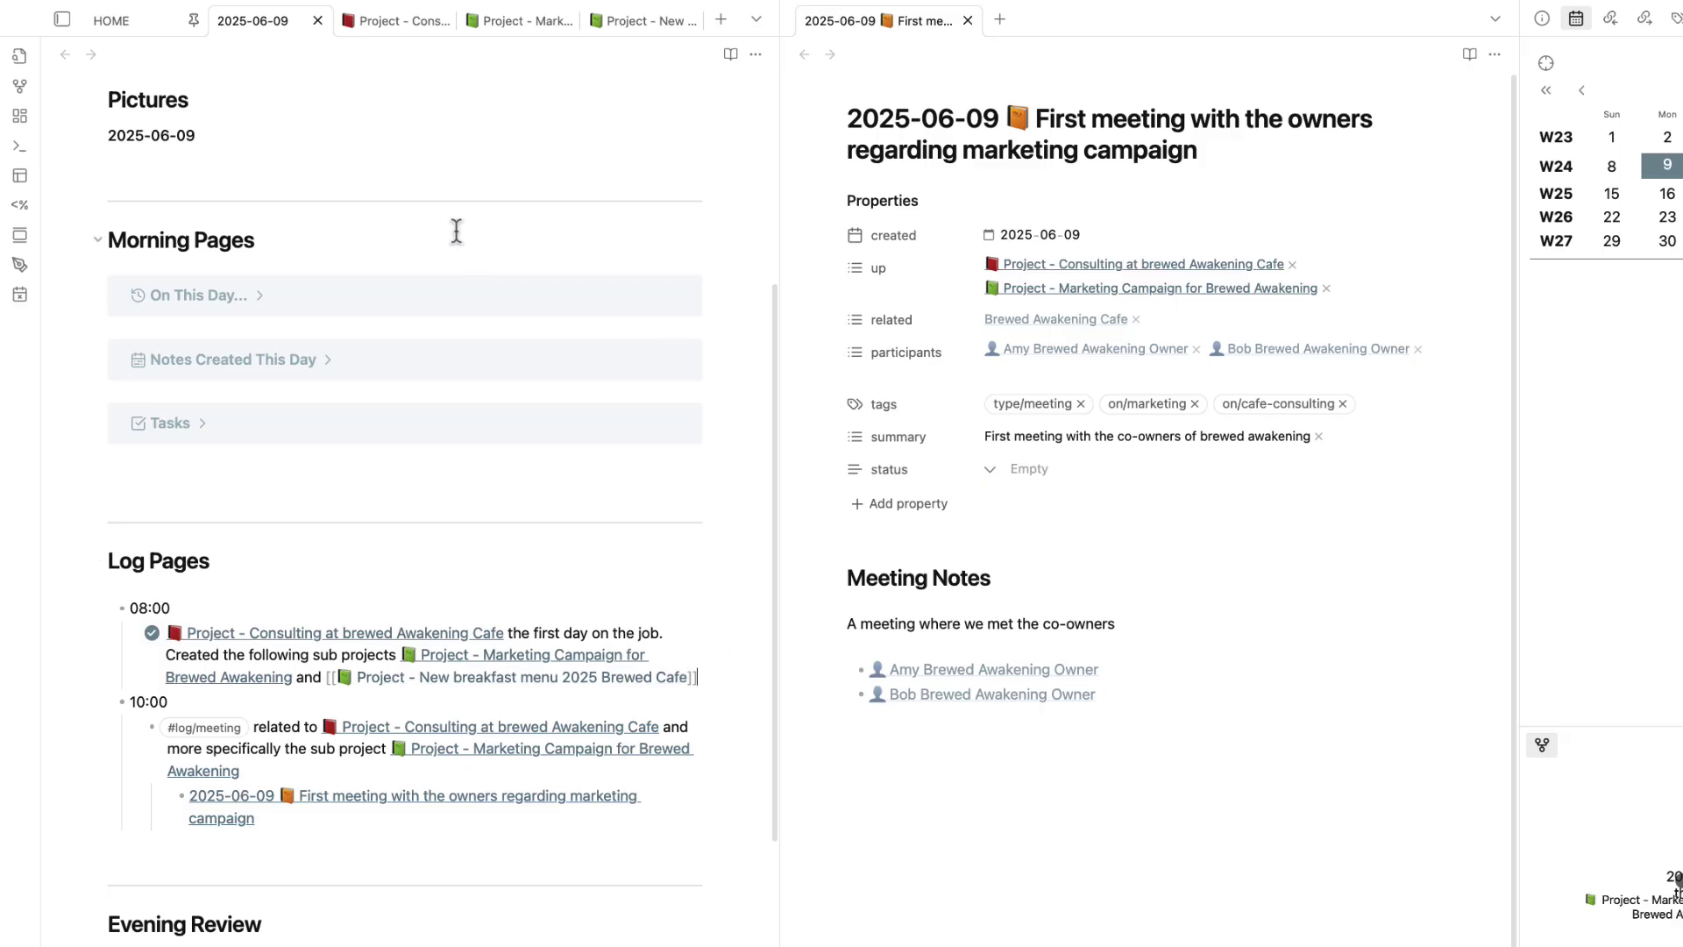
# - Compare the project notes' log sections with the daily note's 10:00 entry that links to the first owners' meeting
pyautogui.click(375, 26)
pyautogui.click(491, 25)
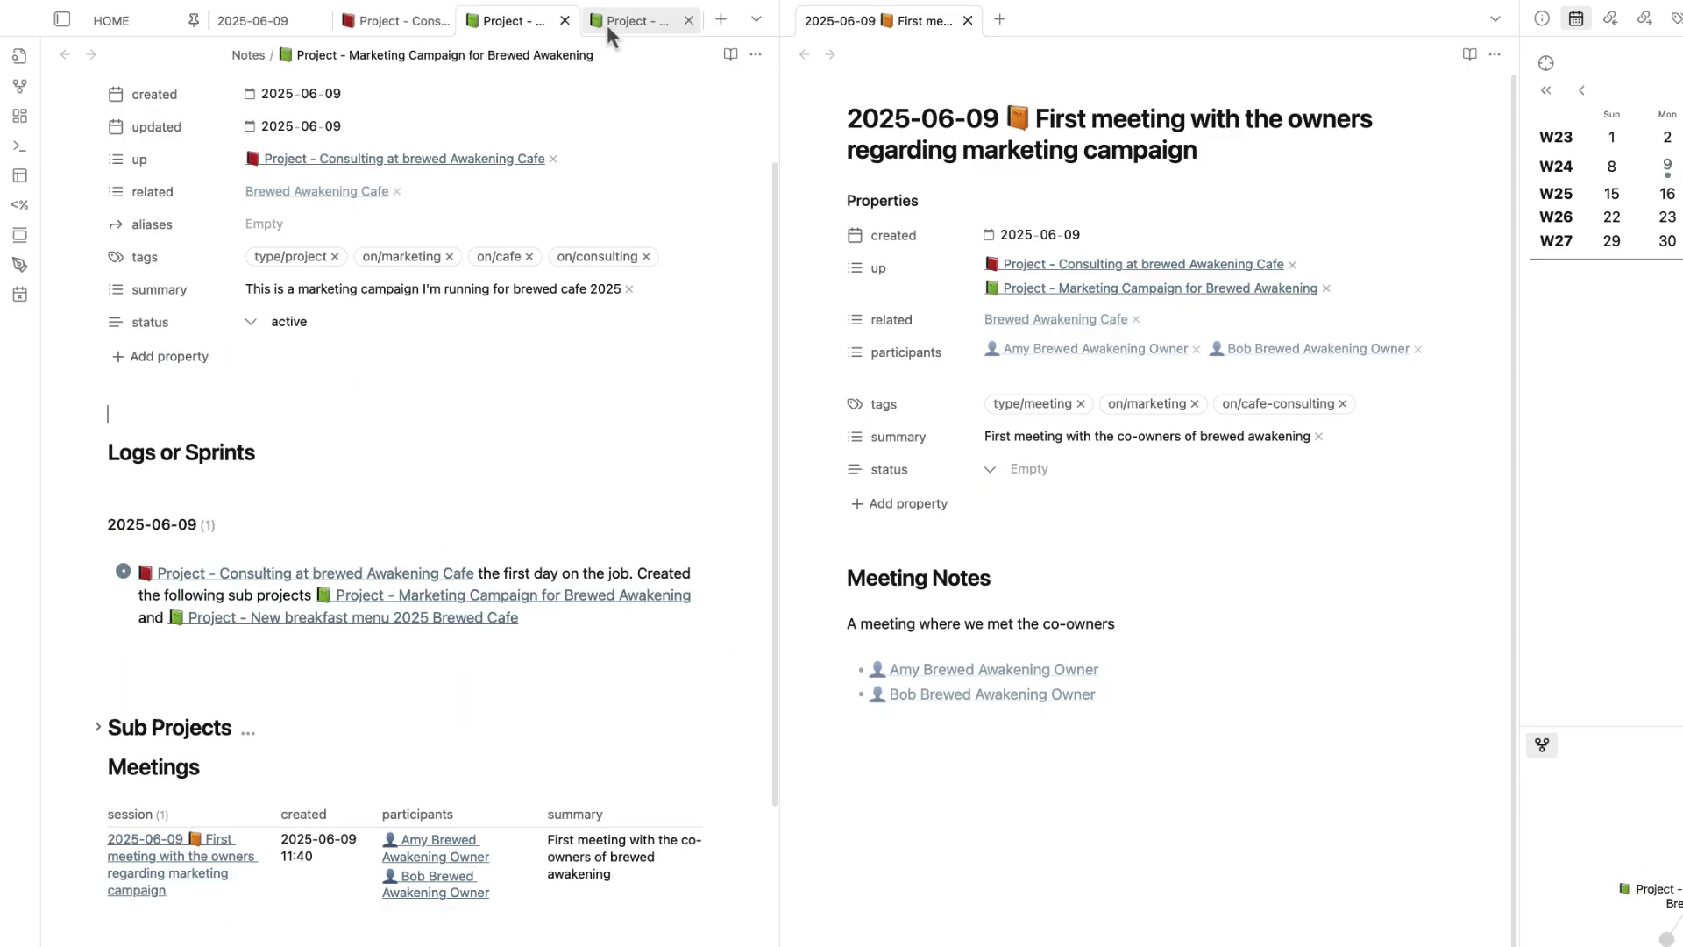
pyautogui.click(607, 25)
pyautogui.click(394, 26)
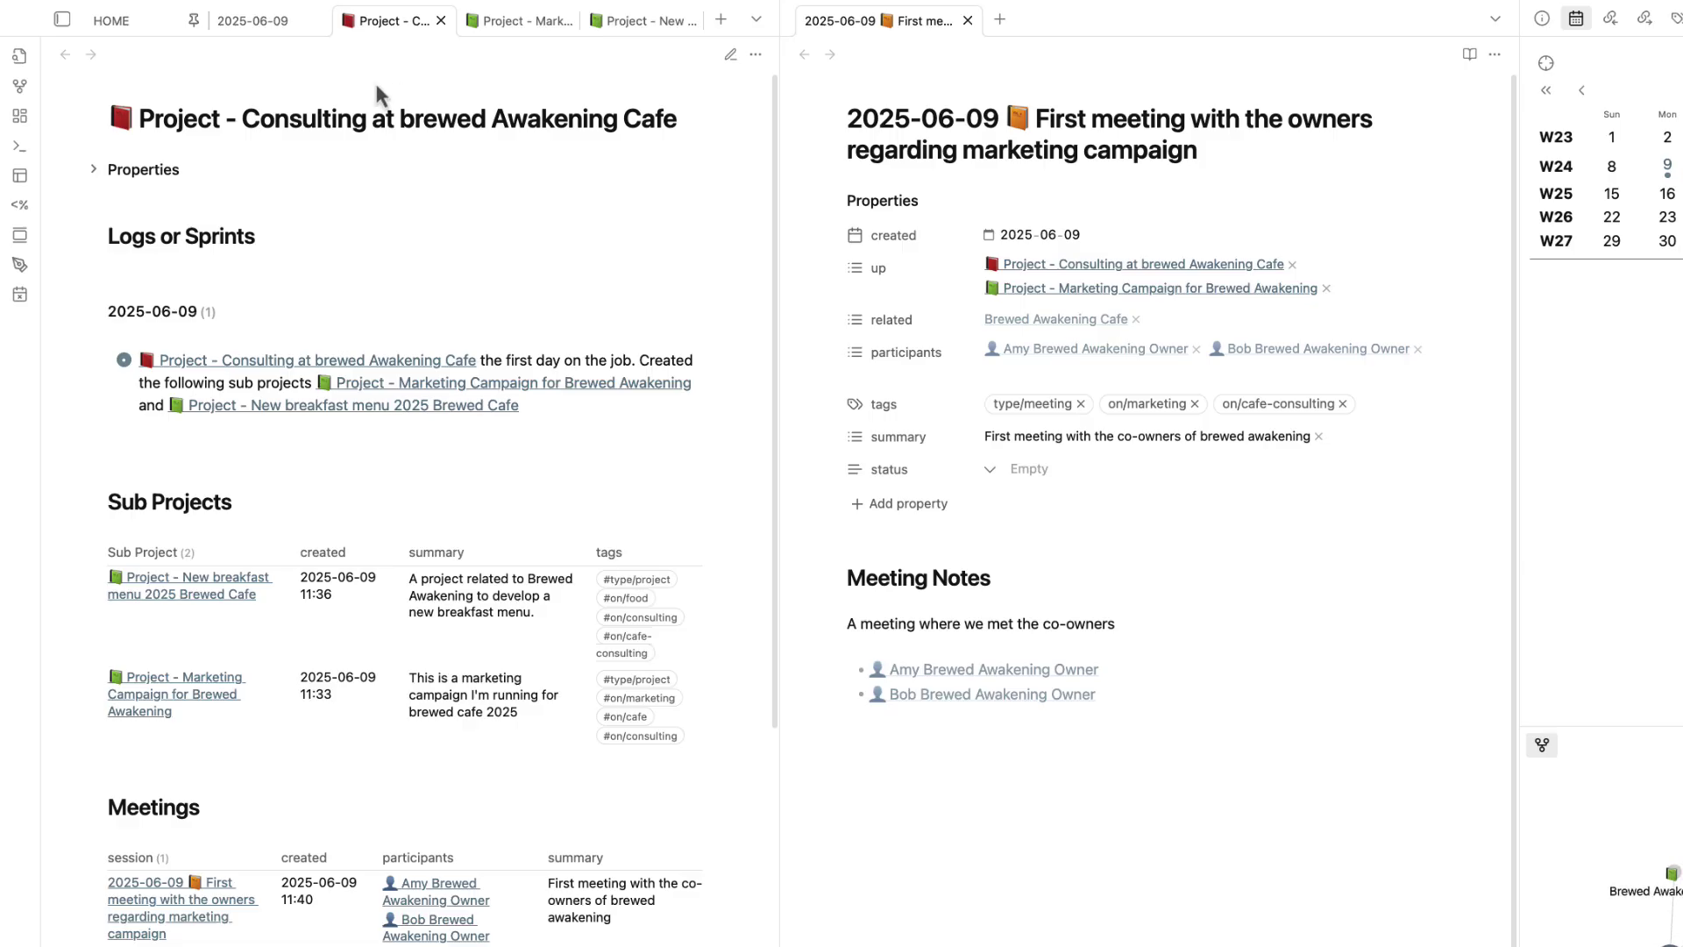
pyautogui.click(277, 26)
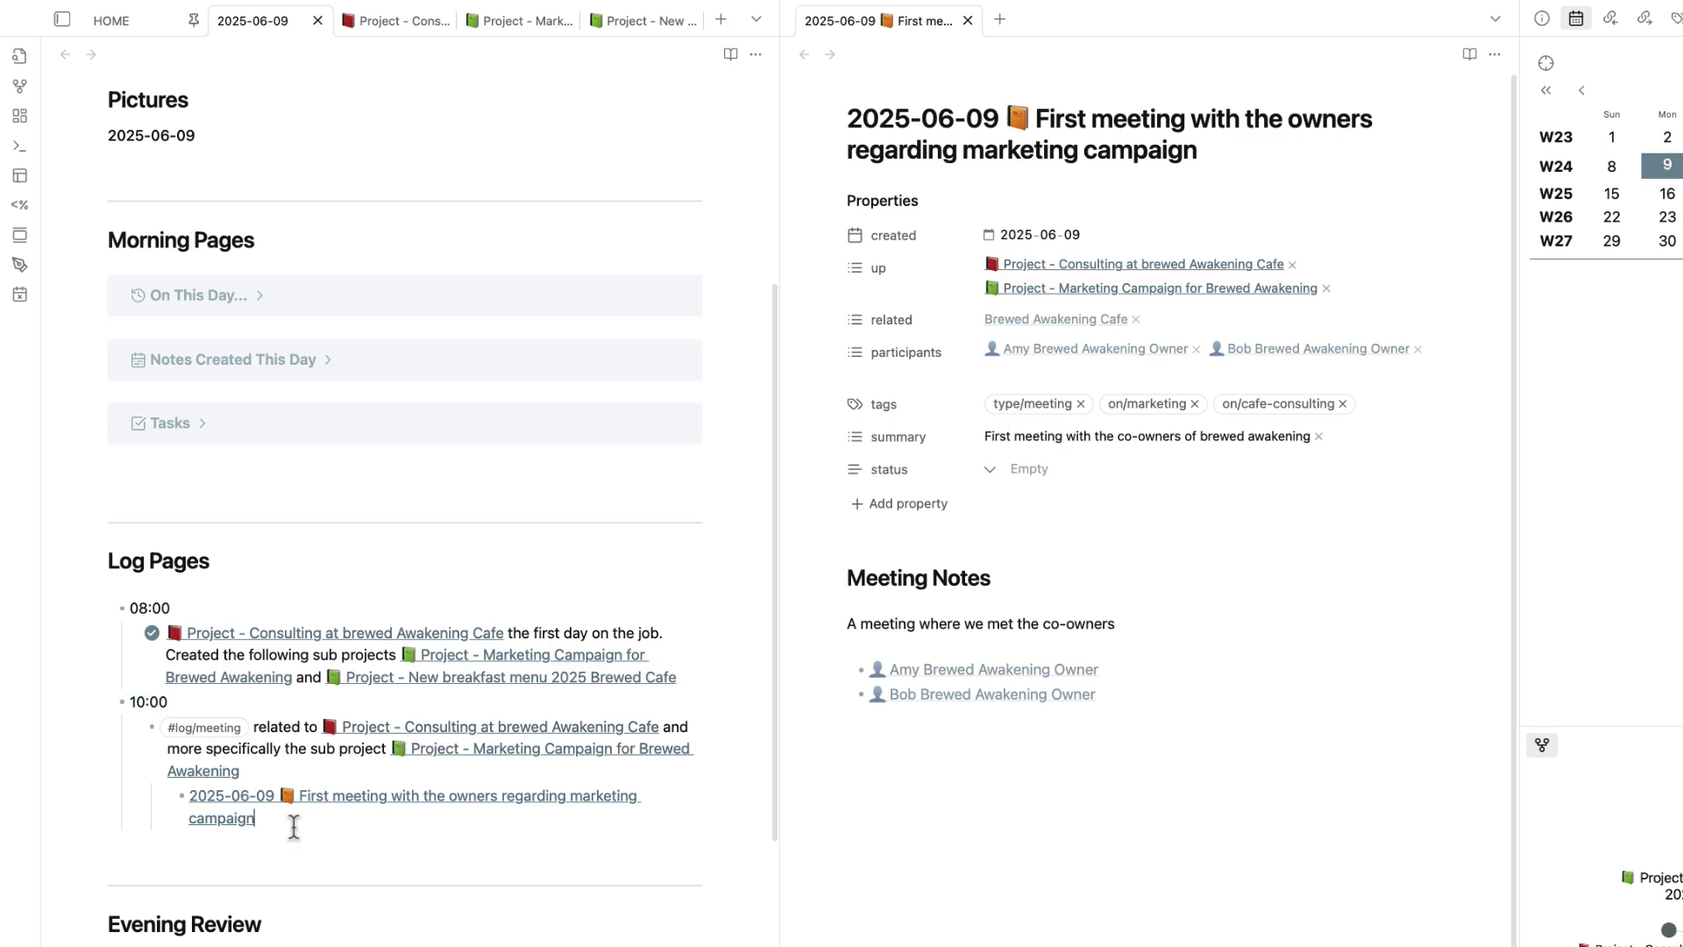
pyautogui.moveTo(296, 828); pyautogui.dragTo(50, 795)
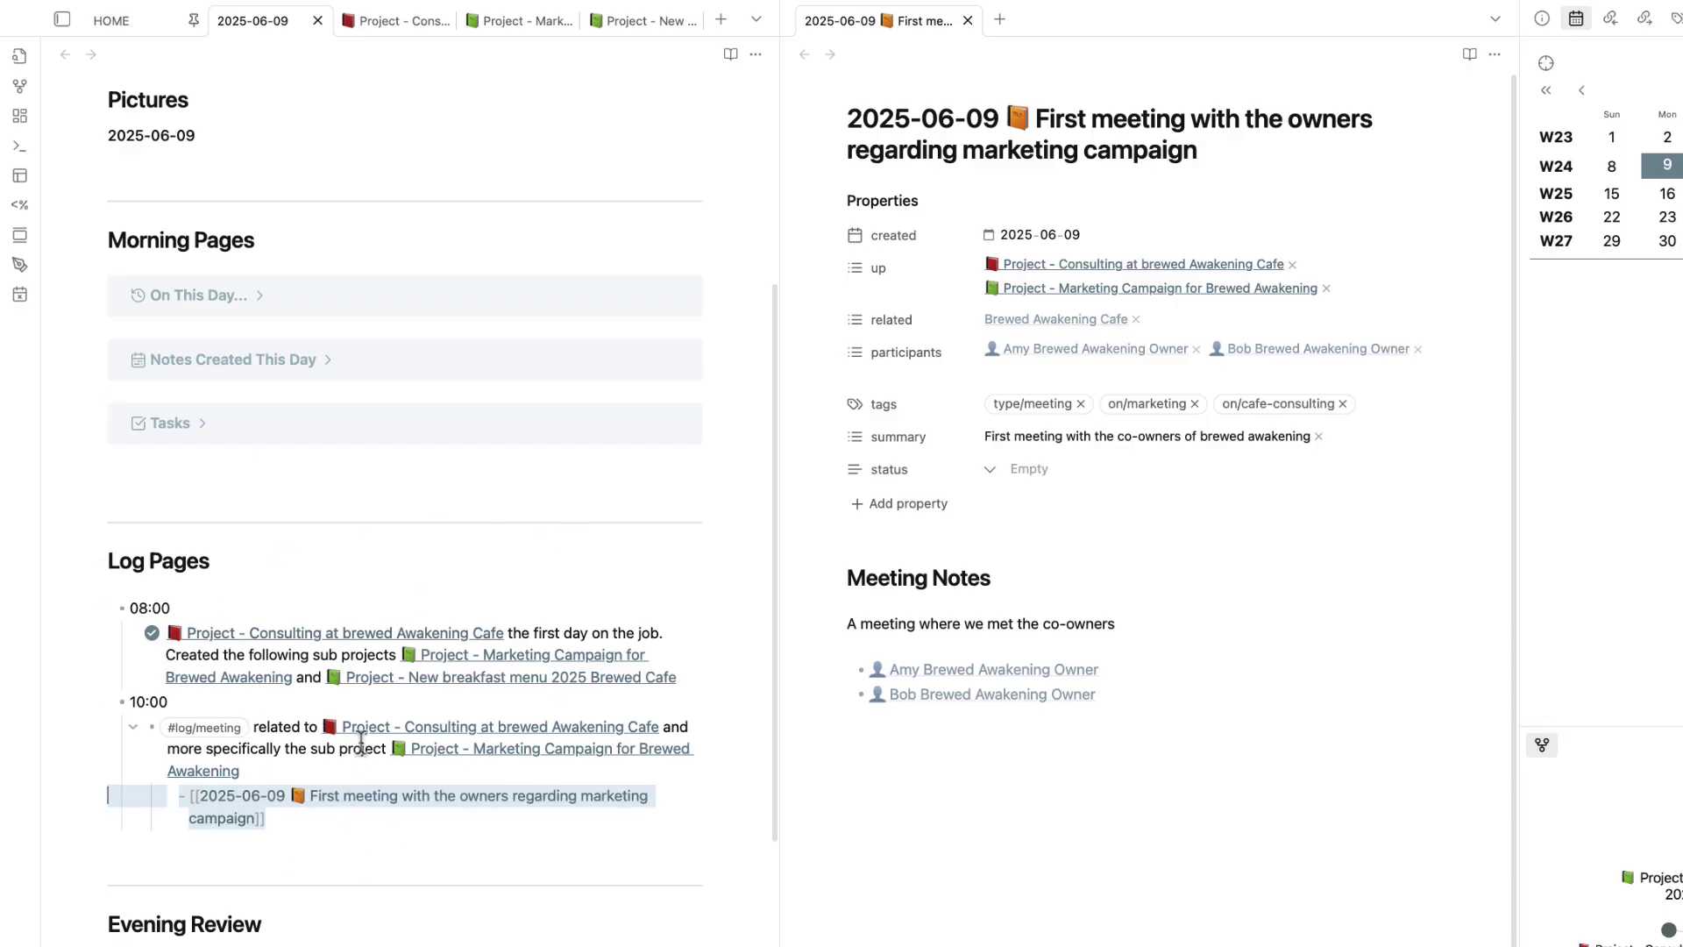
# - Examine the Meetings tables in the consulting project note and the marketing campaign sub-project note
pyautogui.click(406, 19)
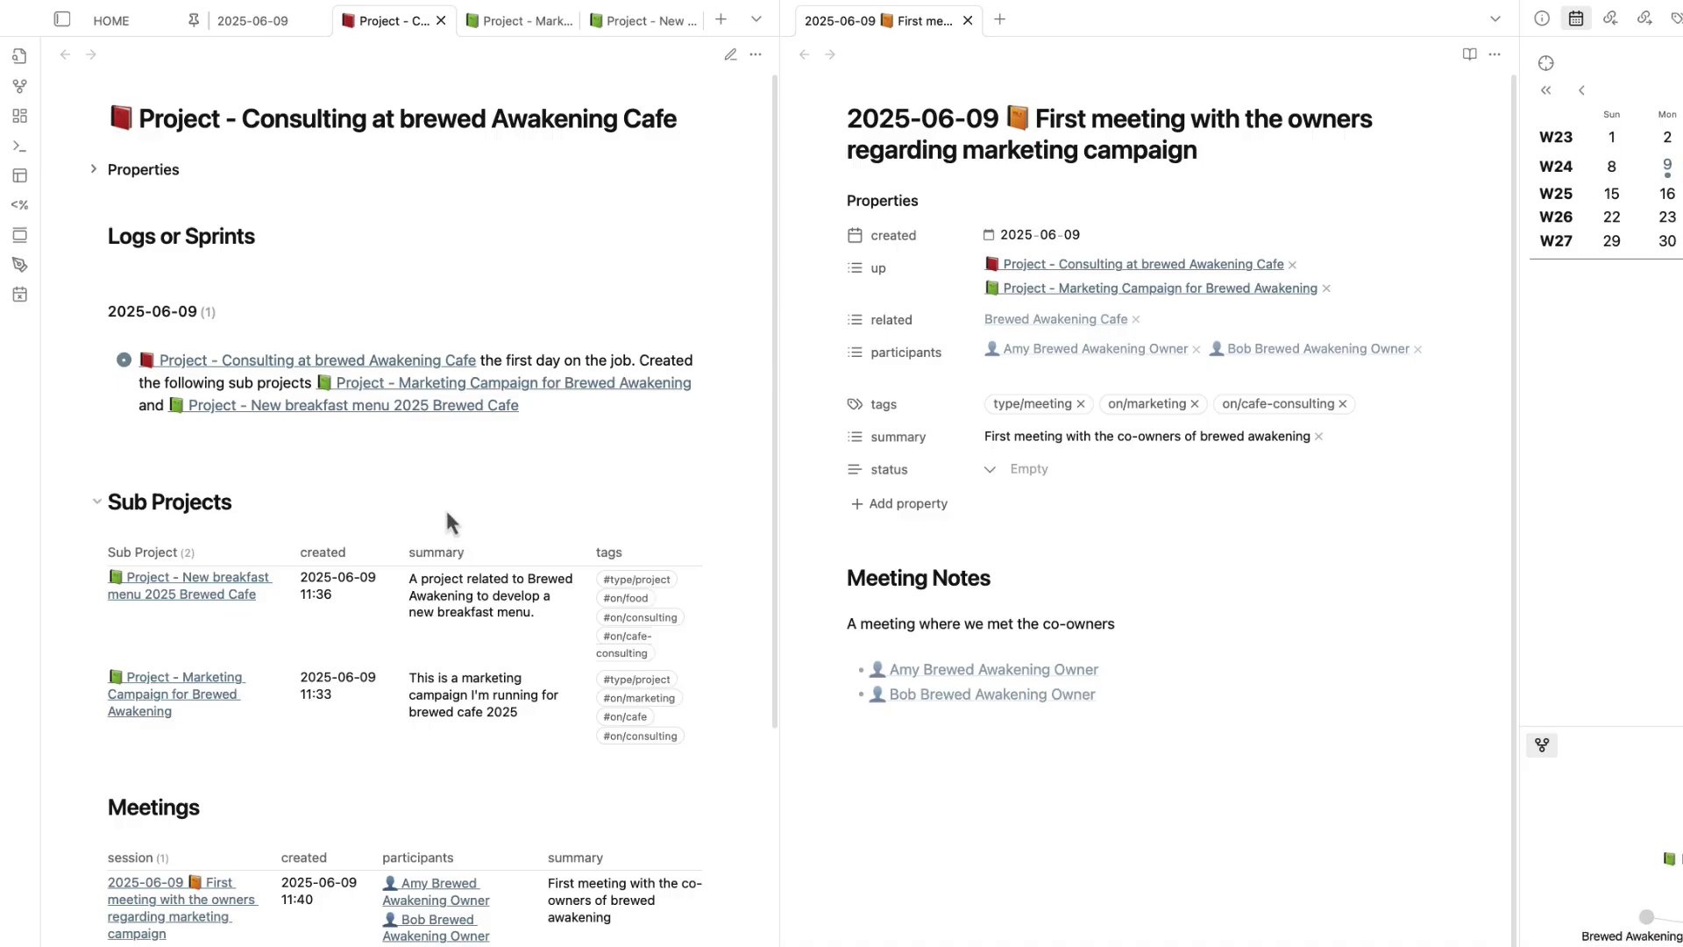
pyautogui.scroll(-1, 444, 506)
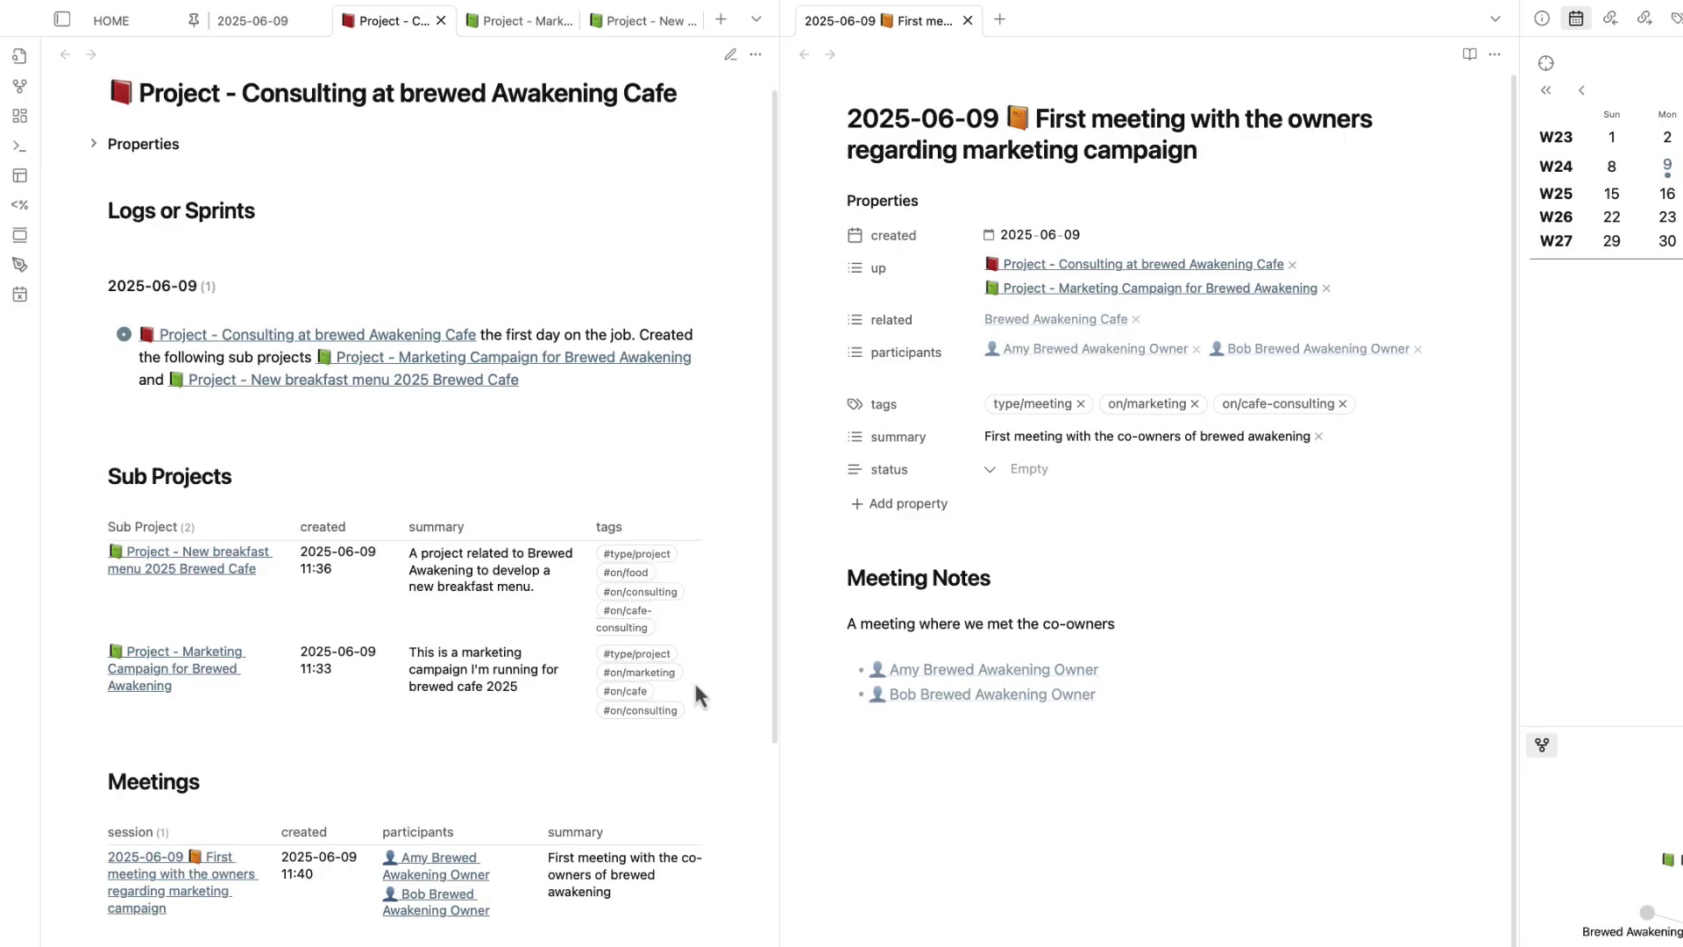
pyautogui.scroll(-3, 692, 684)
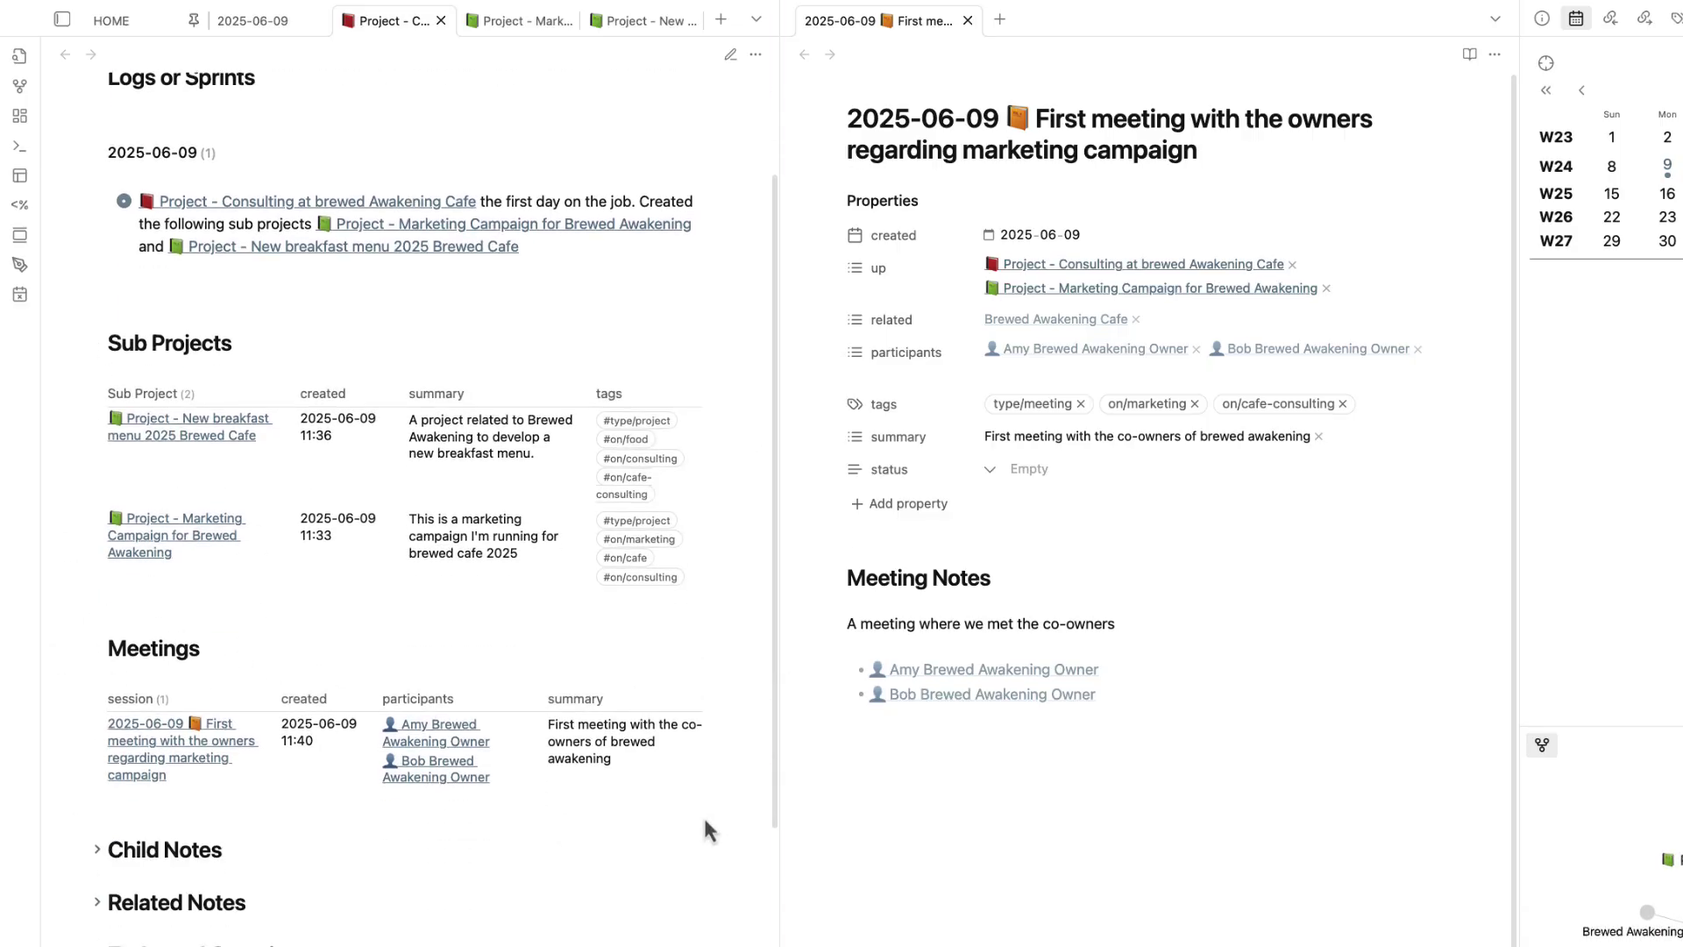
pyautogui.click(510, 21)
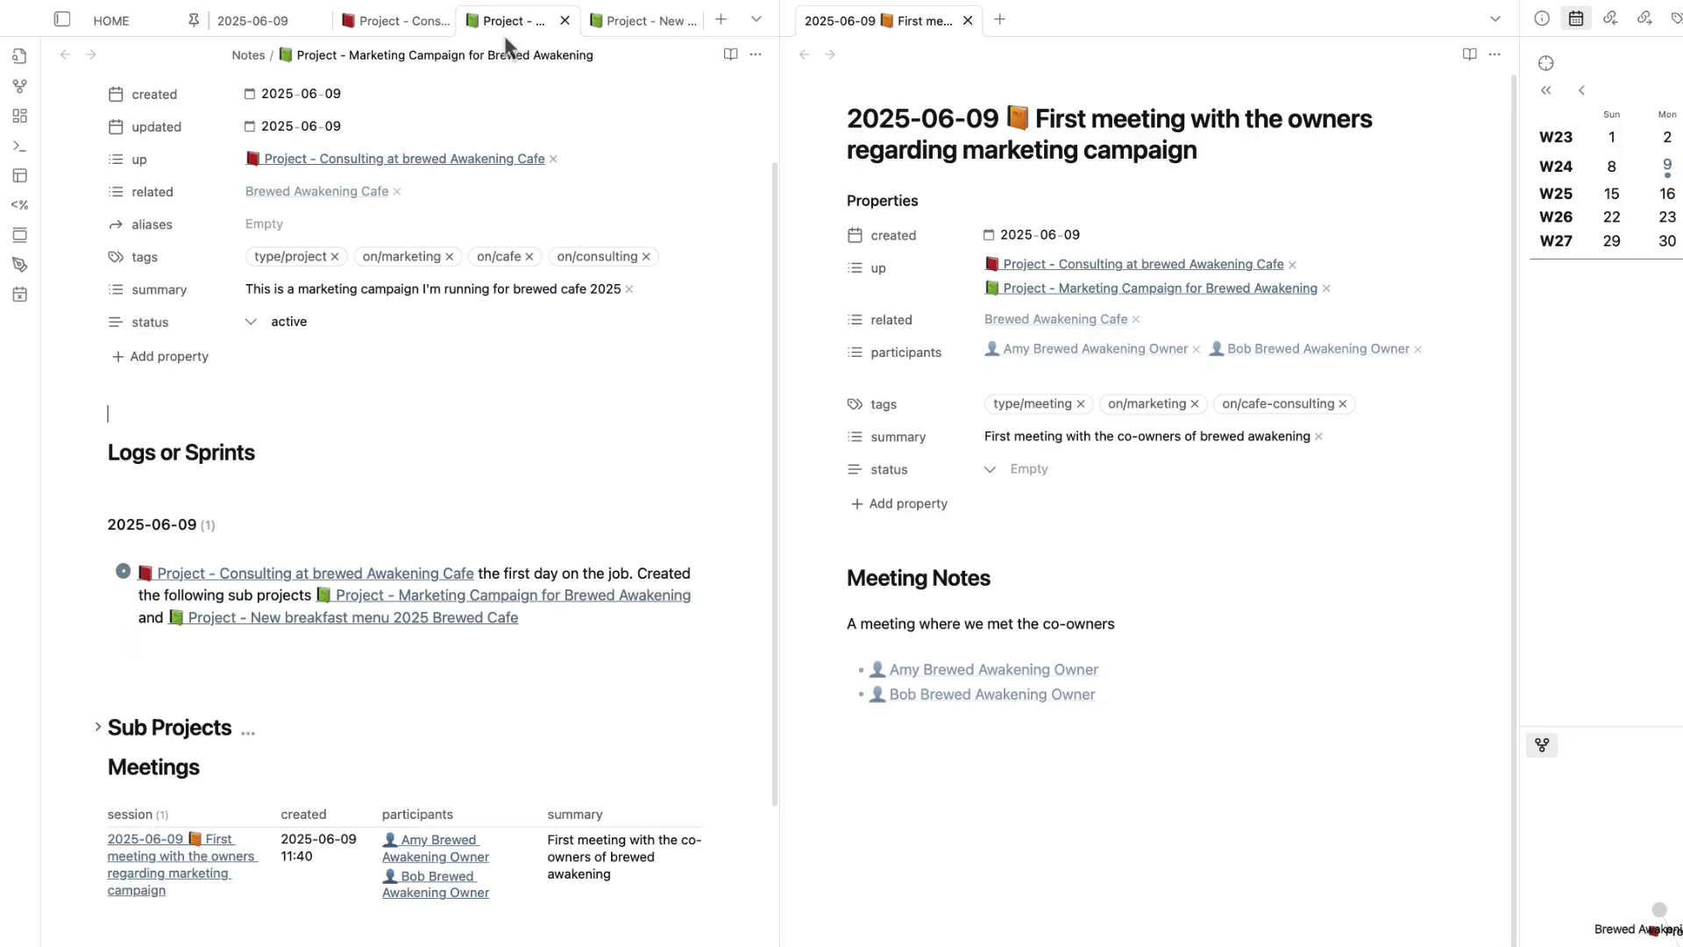
pyautogui.scroll(-6, 511, 424)
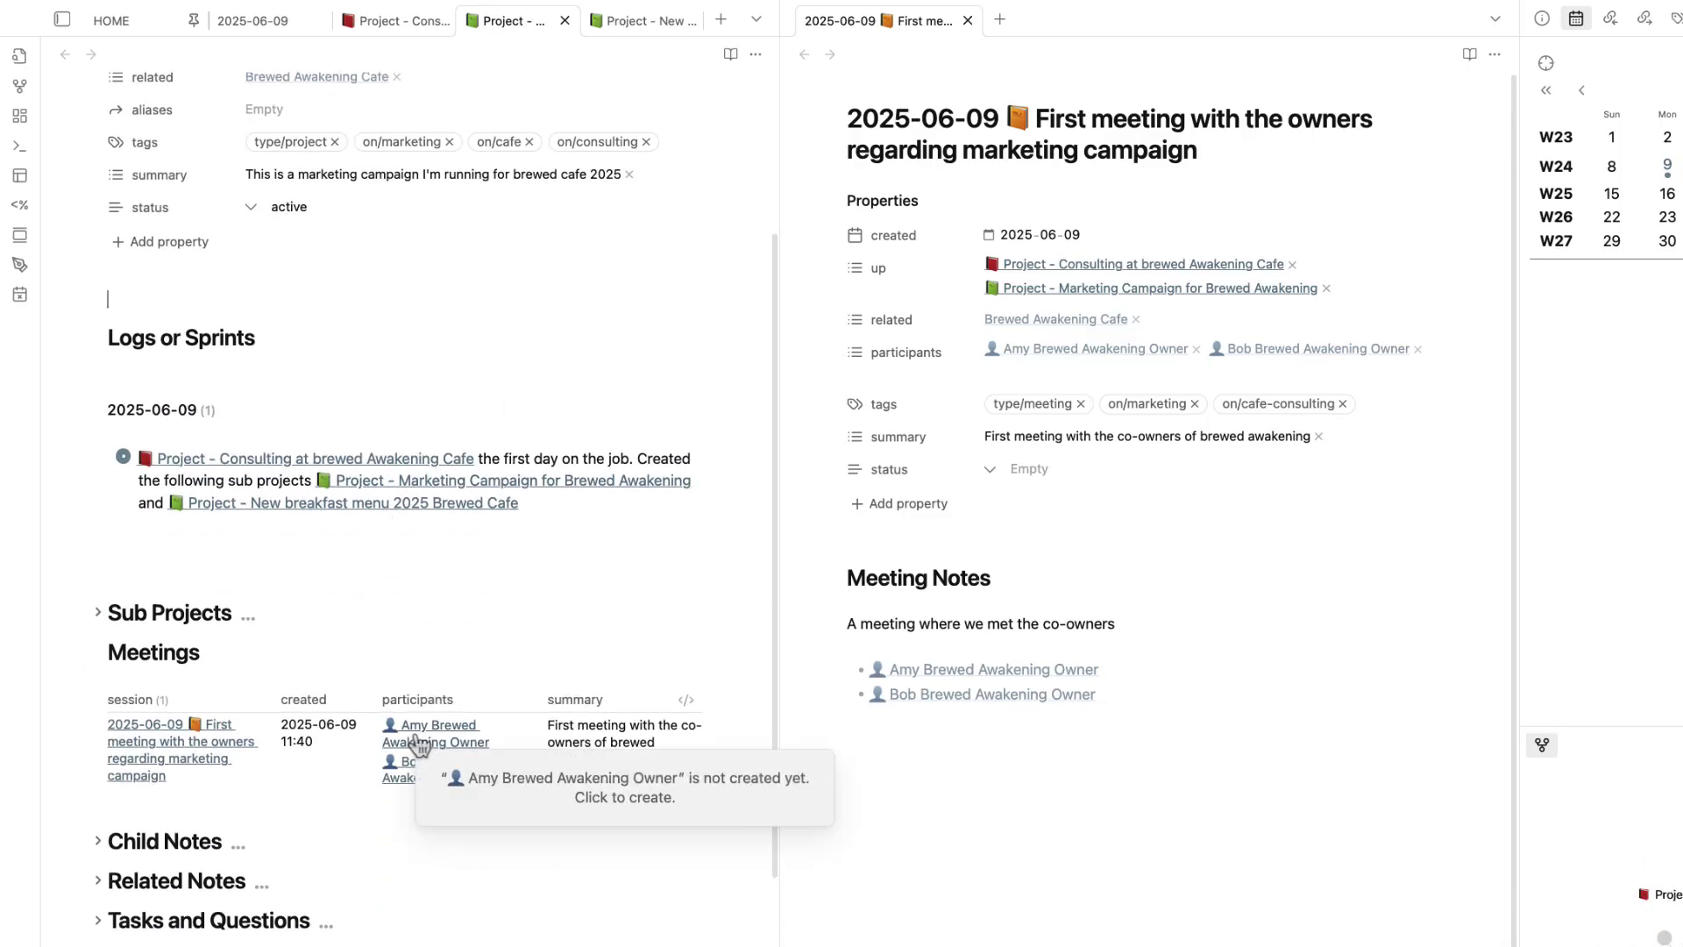
# - Inspect the Logs or Sprints and Meetings sections of the new breakfast menu 2025 project note
pyautogui.click(613, 19)
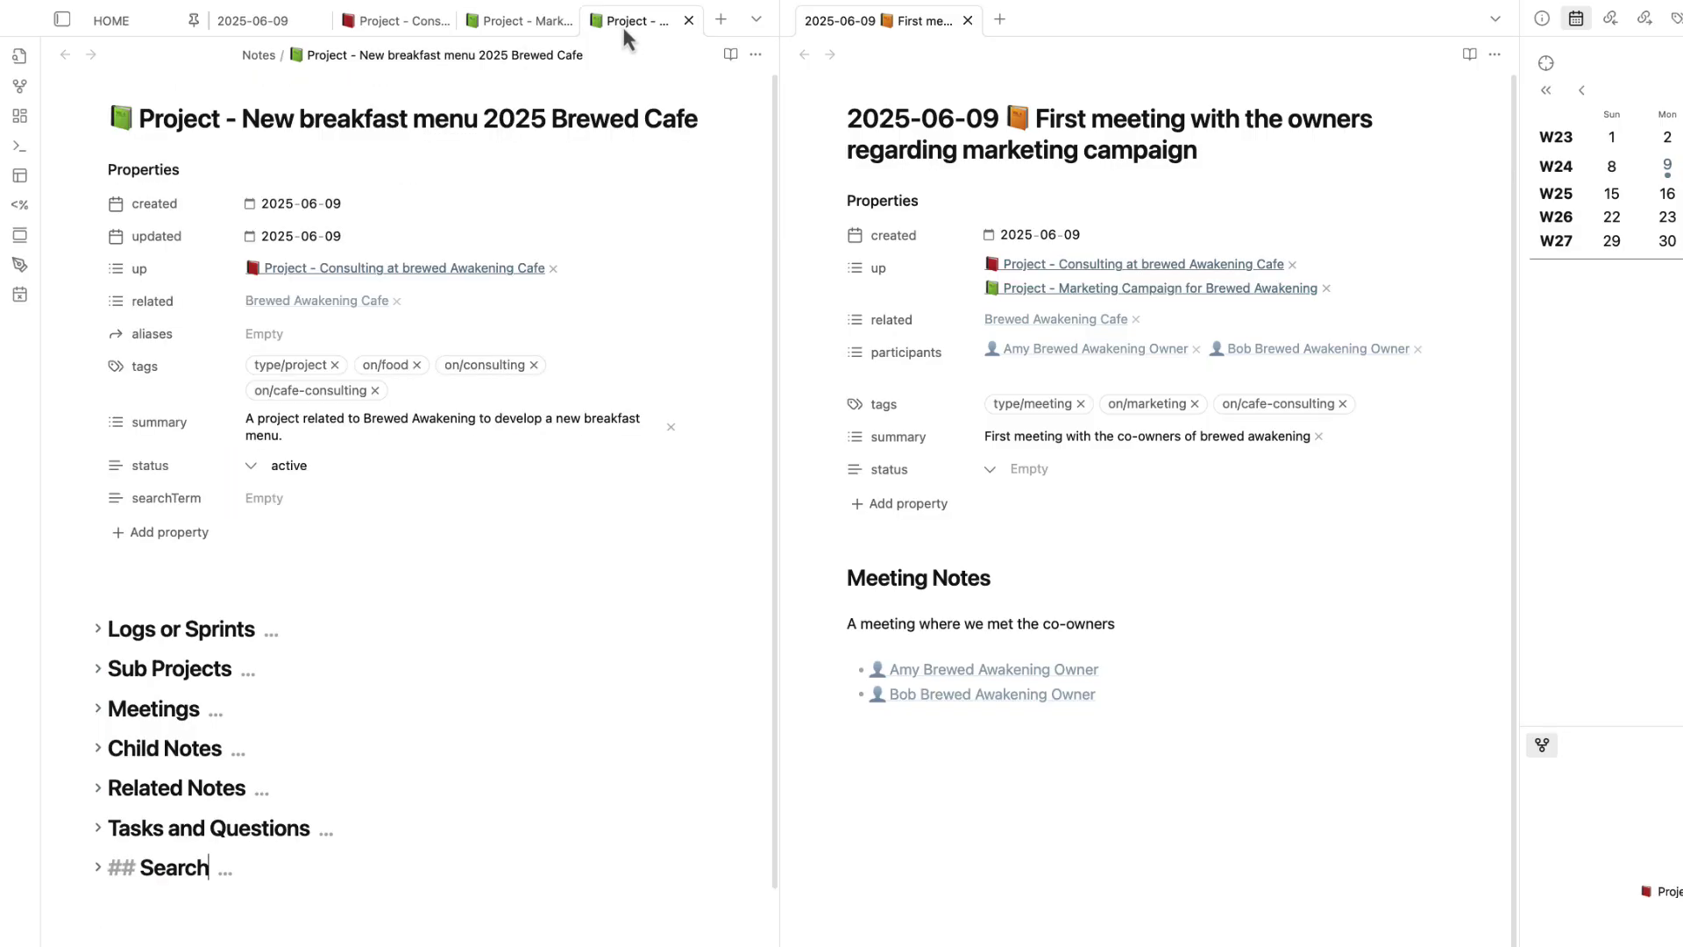
pyautogui.moveTo(274, 120); pyautogui.dragTo(662, 162)
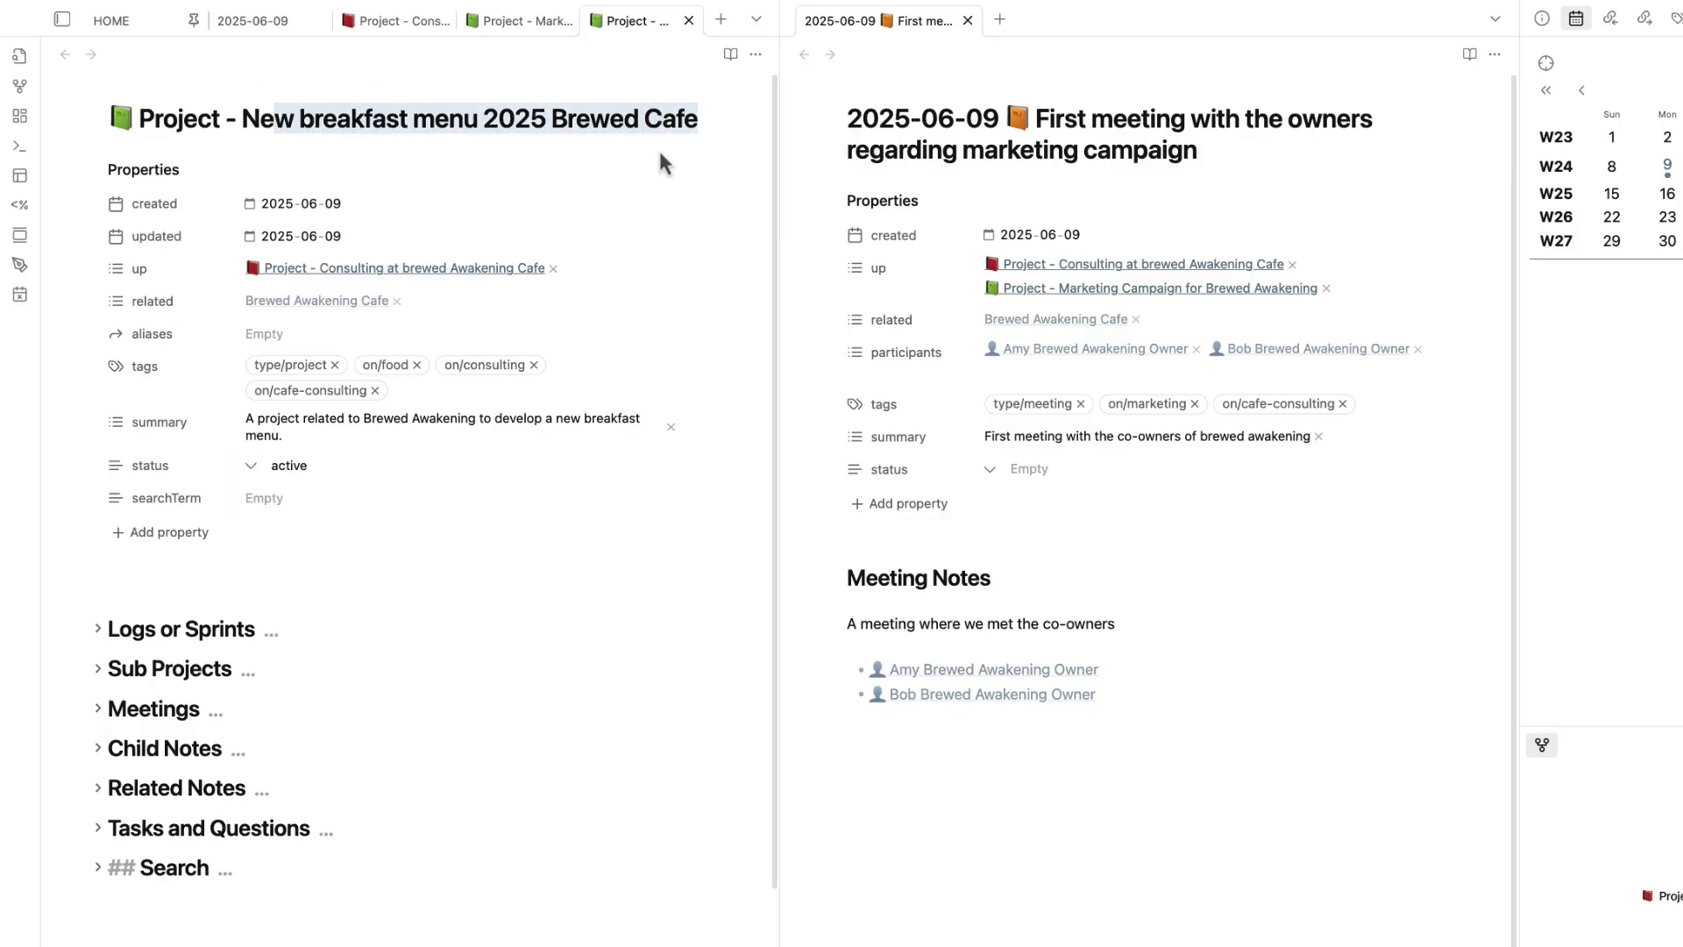
pyautogui.click(98, 629)
pyautogui.scroll(-3, 131, 631)
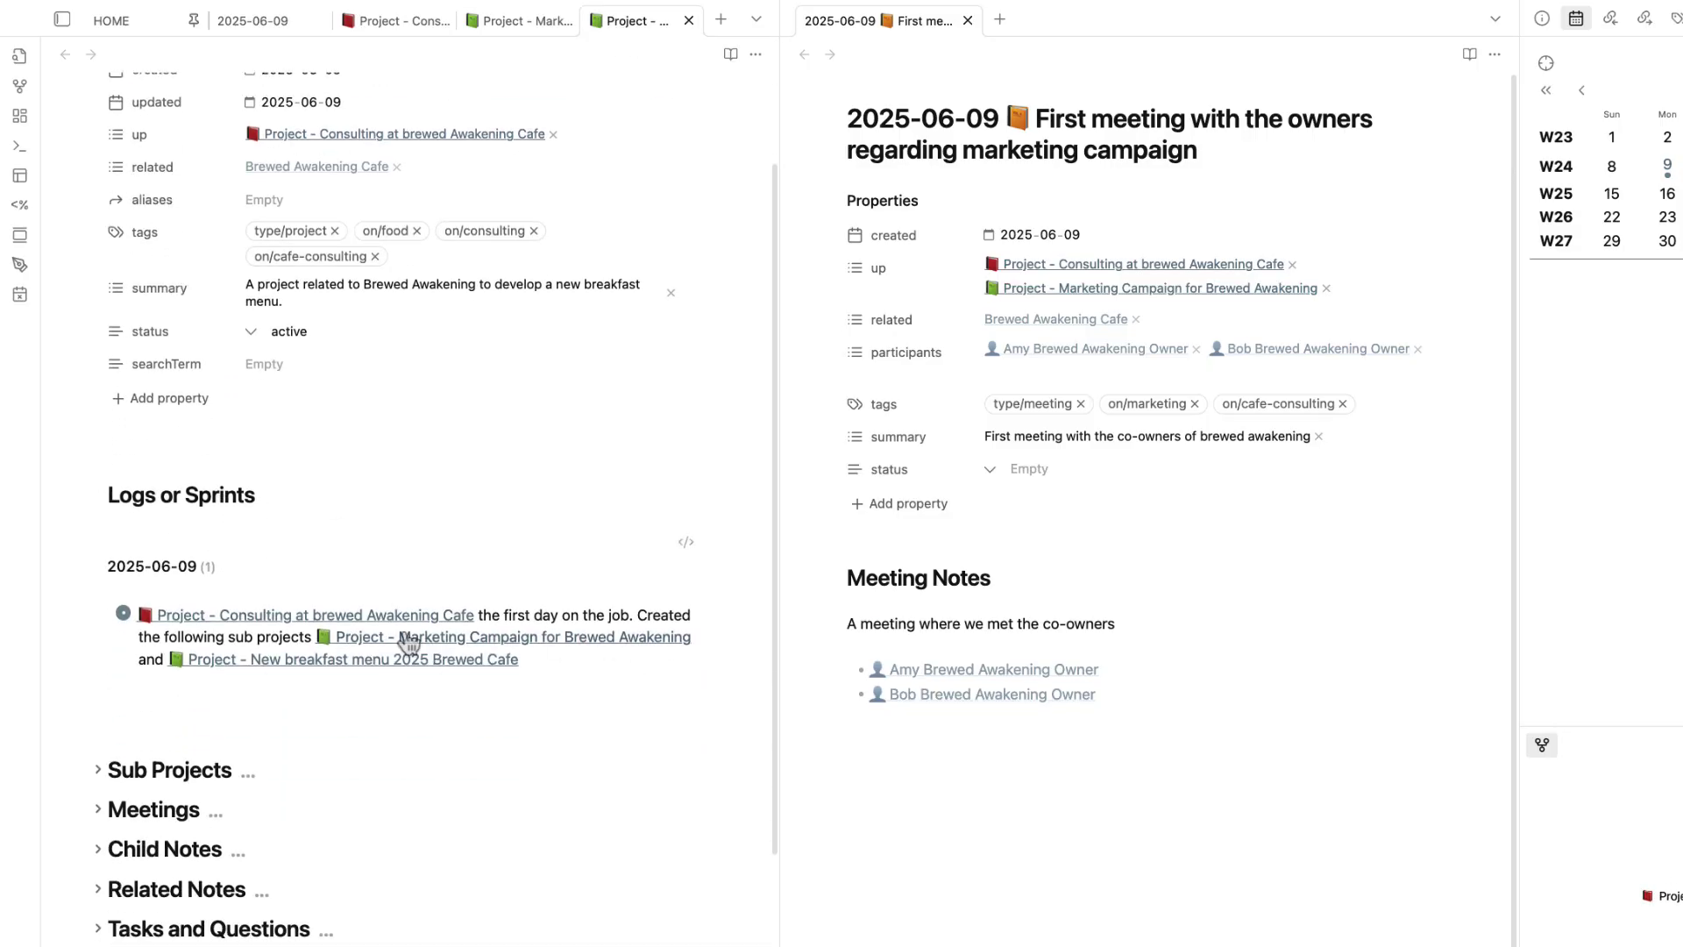
pyautogui.click(100, 496)
pyautogui.click(99, 640)
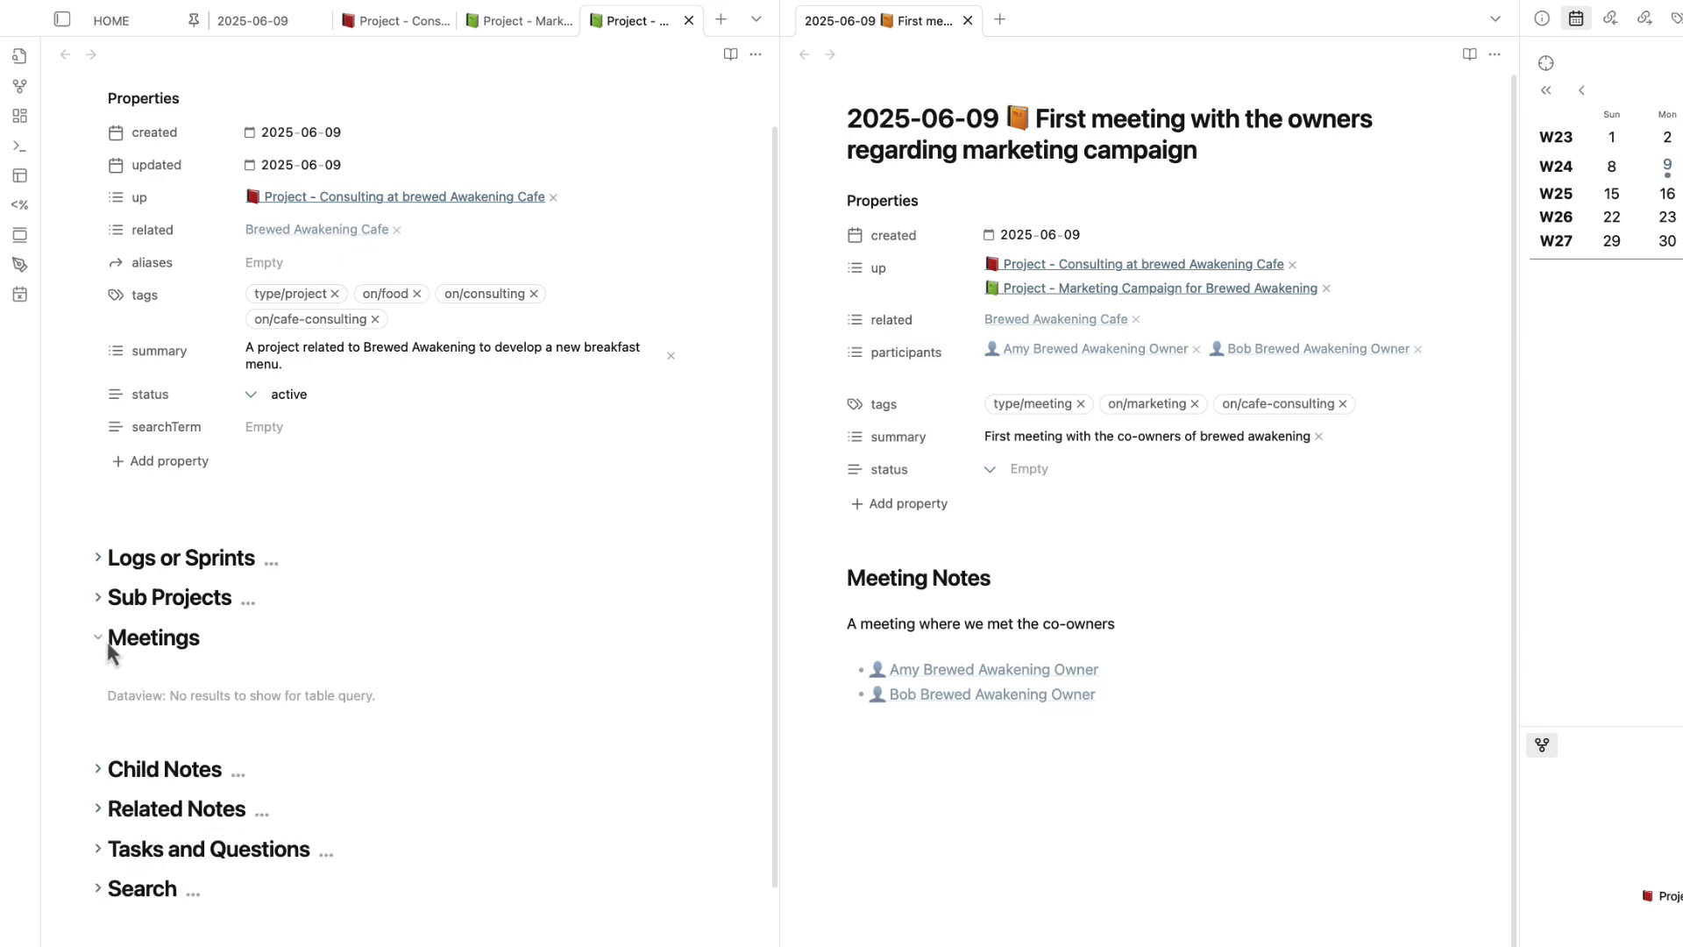
pyautogui.scroll(2, 333, 698)
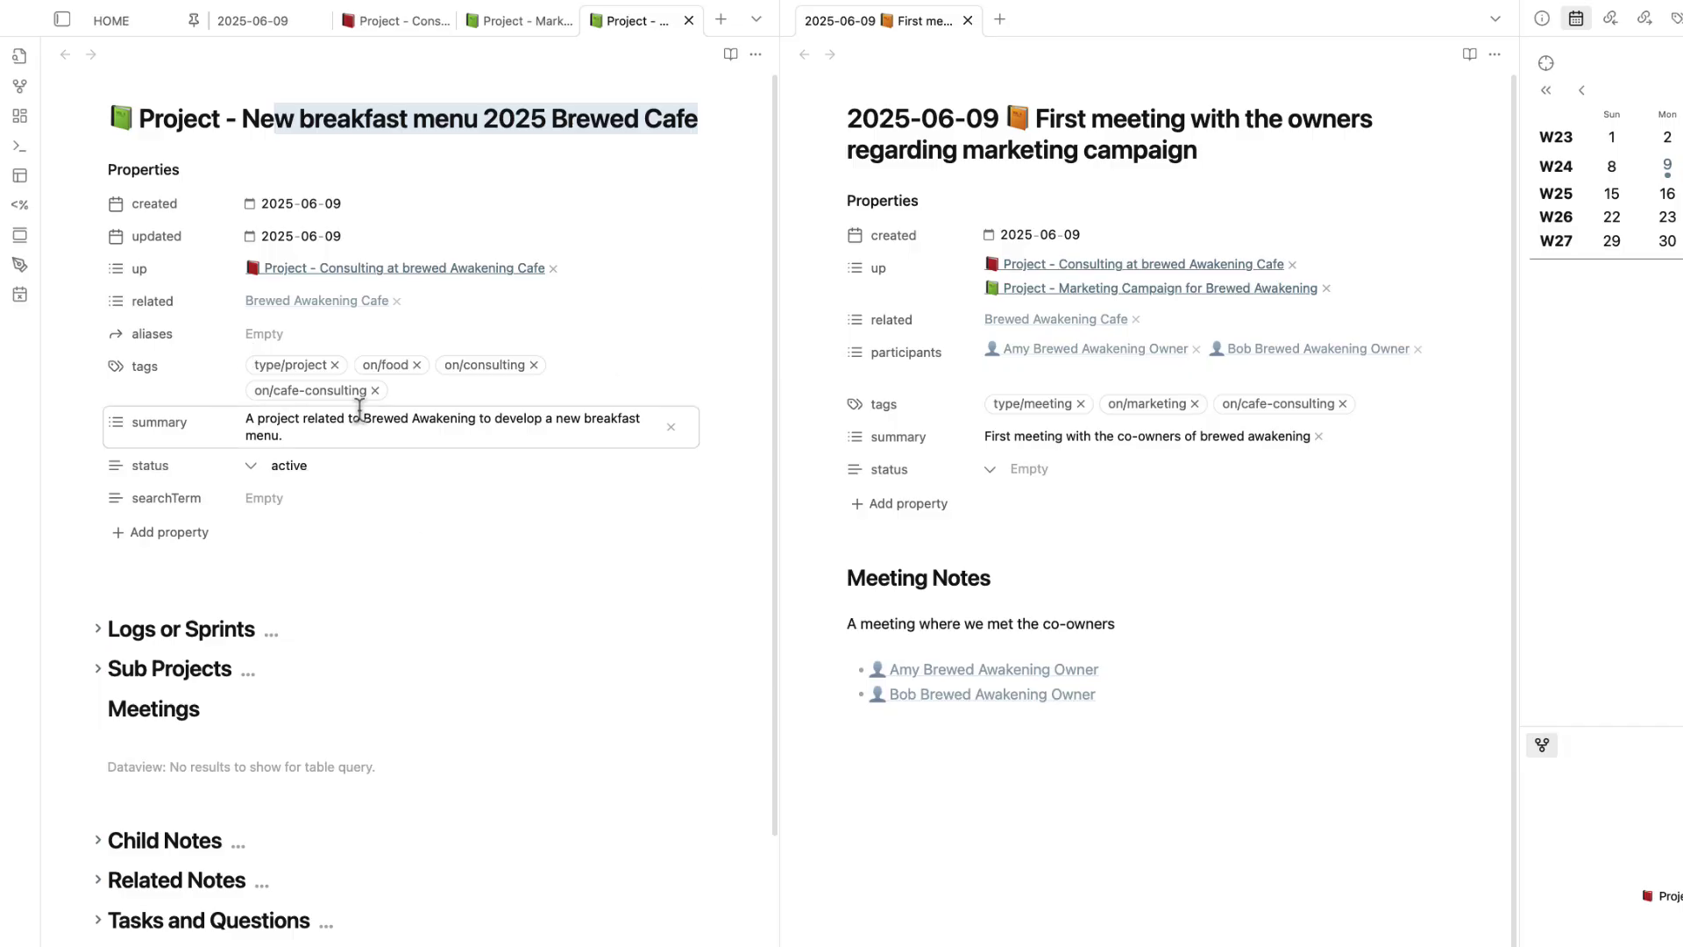
# - Create the missing note for the first participant from the meeting note's participants property
pyautogui.click(283, 32)
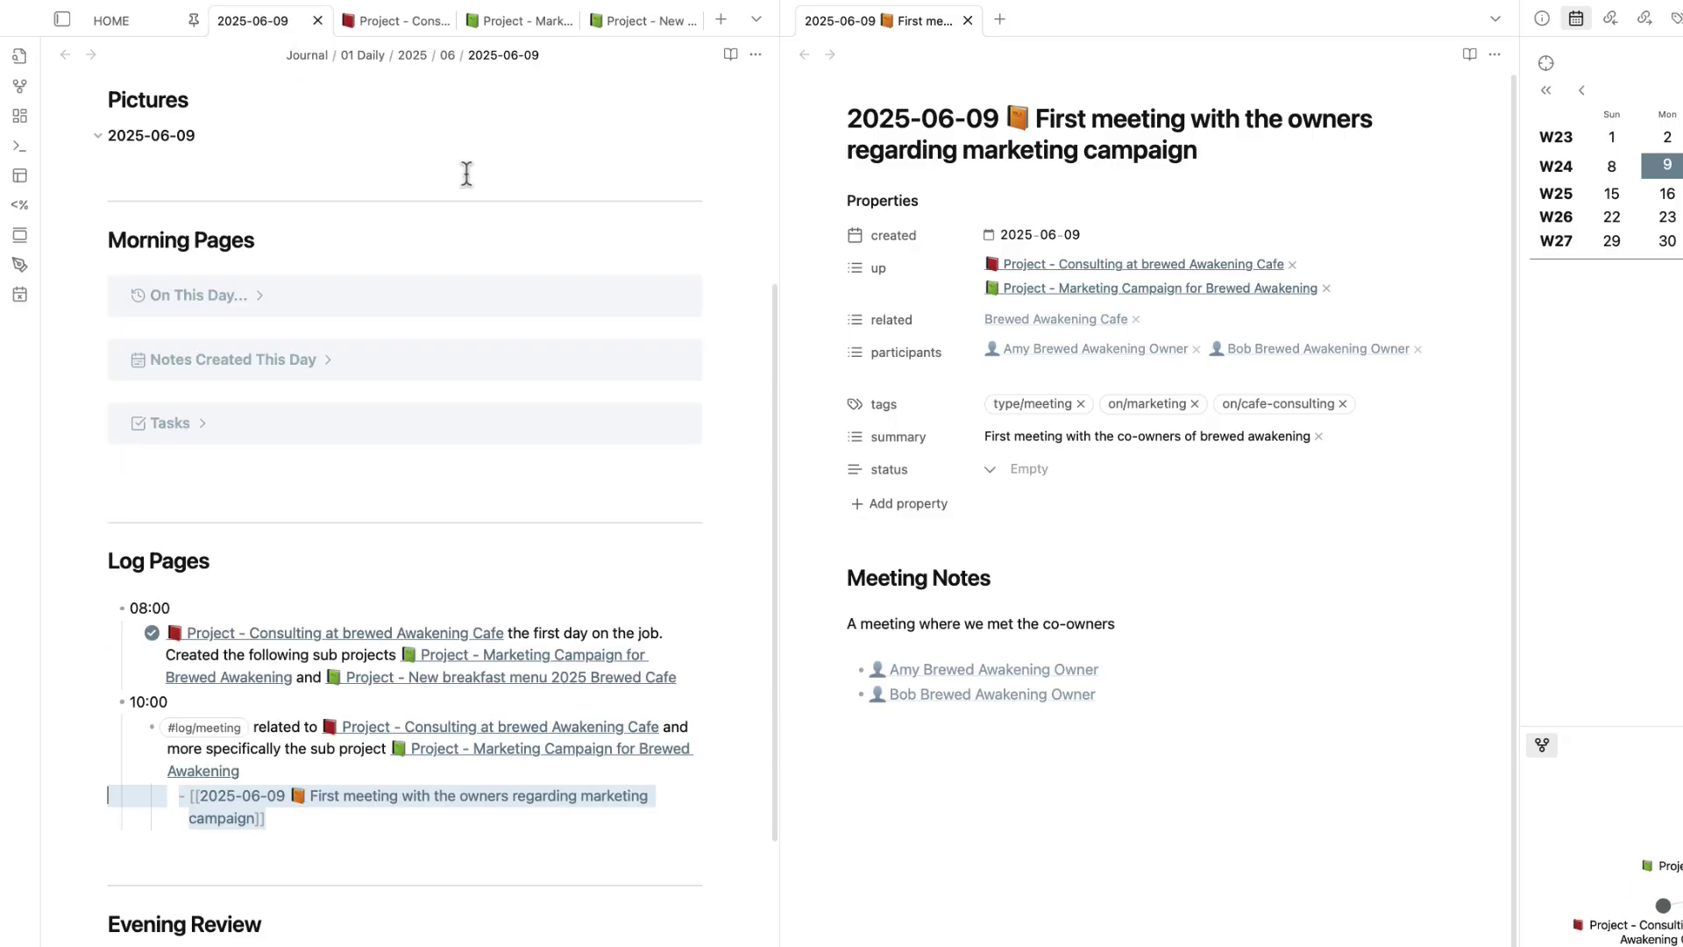
pyautogui.click(1170, 737)
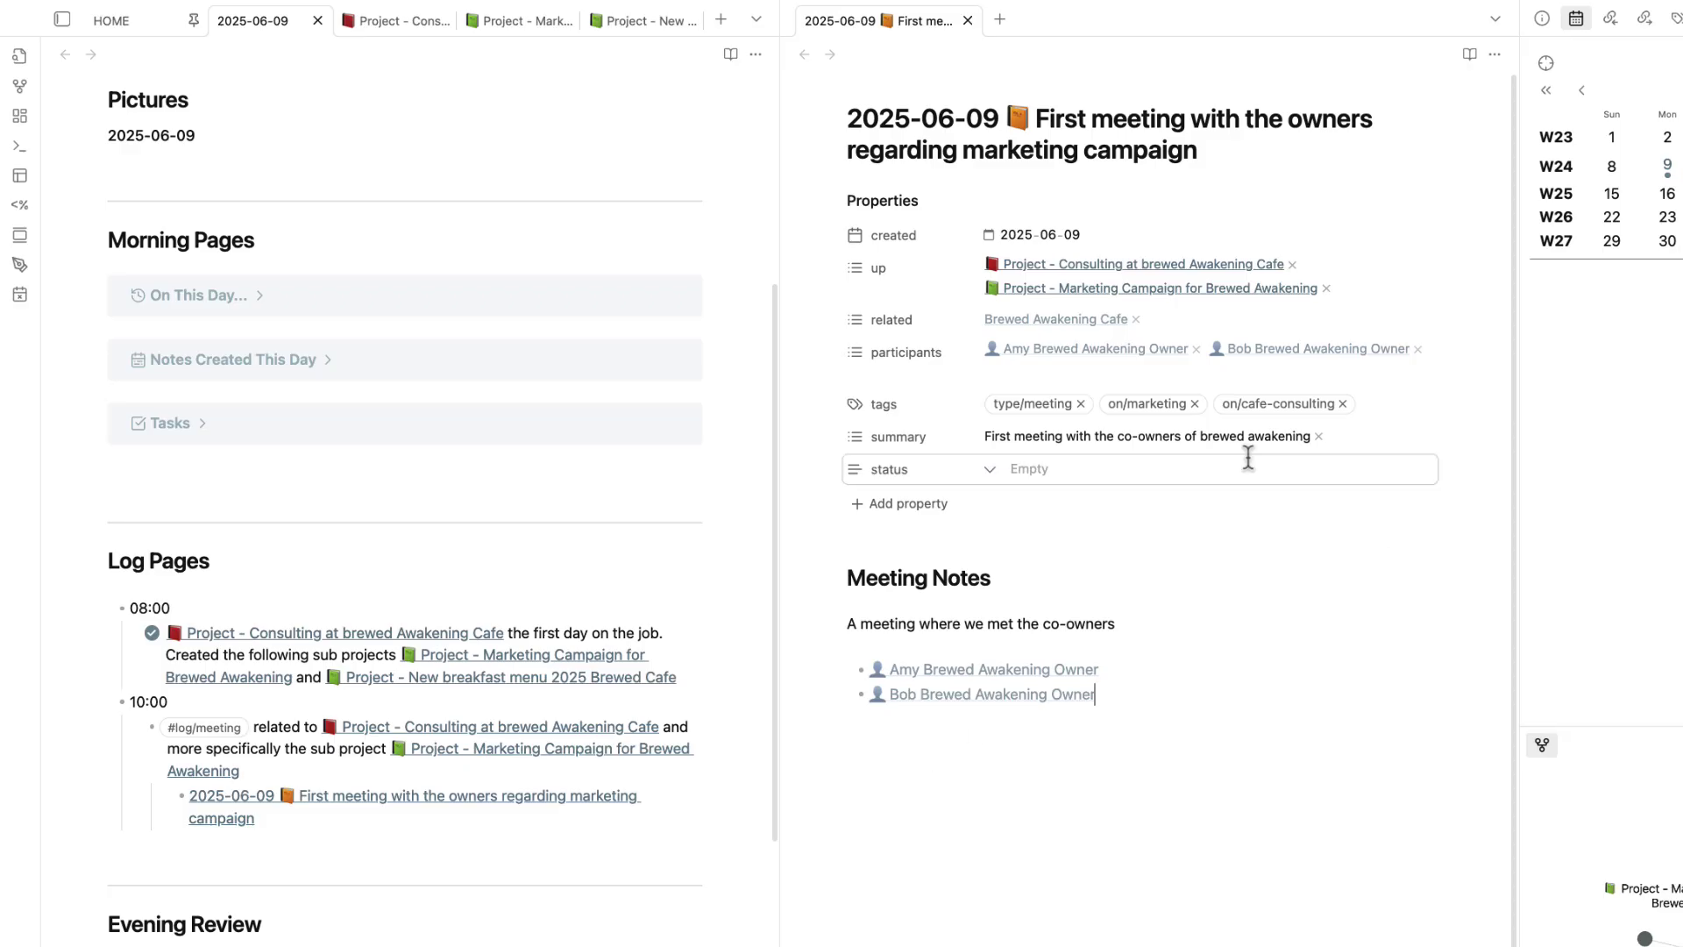
pyautogui.click(1086, 351)
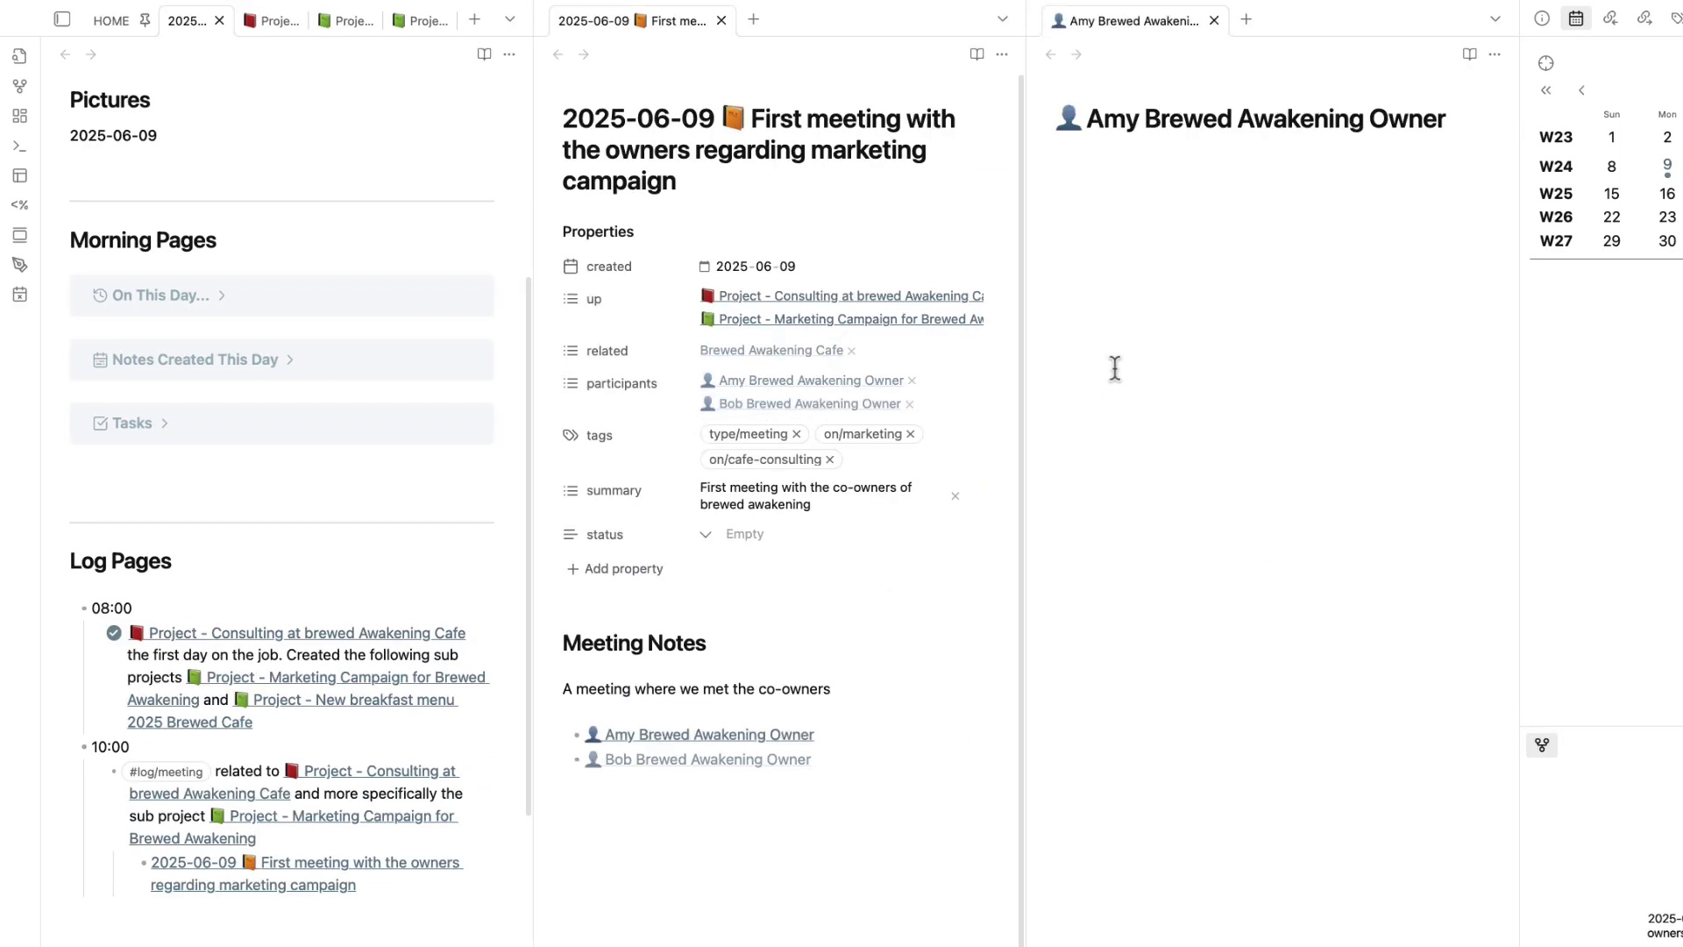
# - Insert the People Template into the new, empty participant note
pyautogui.hotkey('alt', 'e')
pyautogui.write('pers')
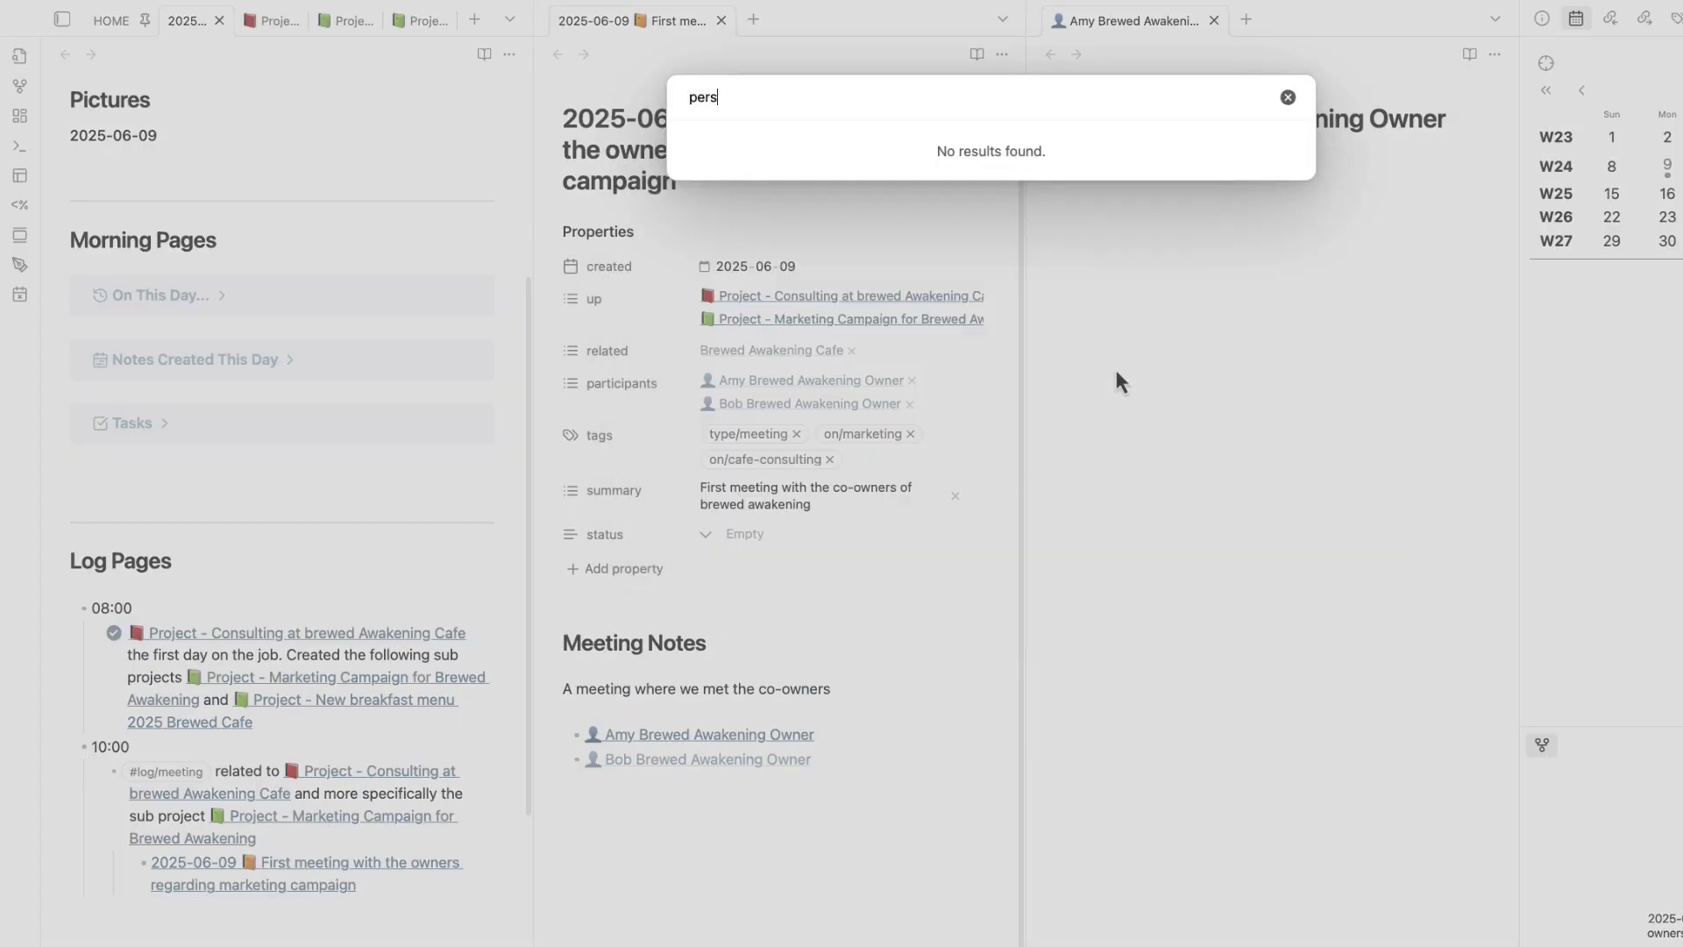
pyautogui.press('BackSpace')
pyautogui.press('BackSpace')
pyautogui.write('s')
pyautogui.press('BackSpace')
pyautogui.write('opl')
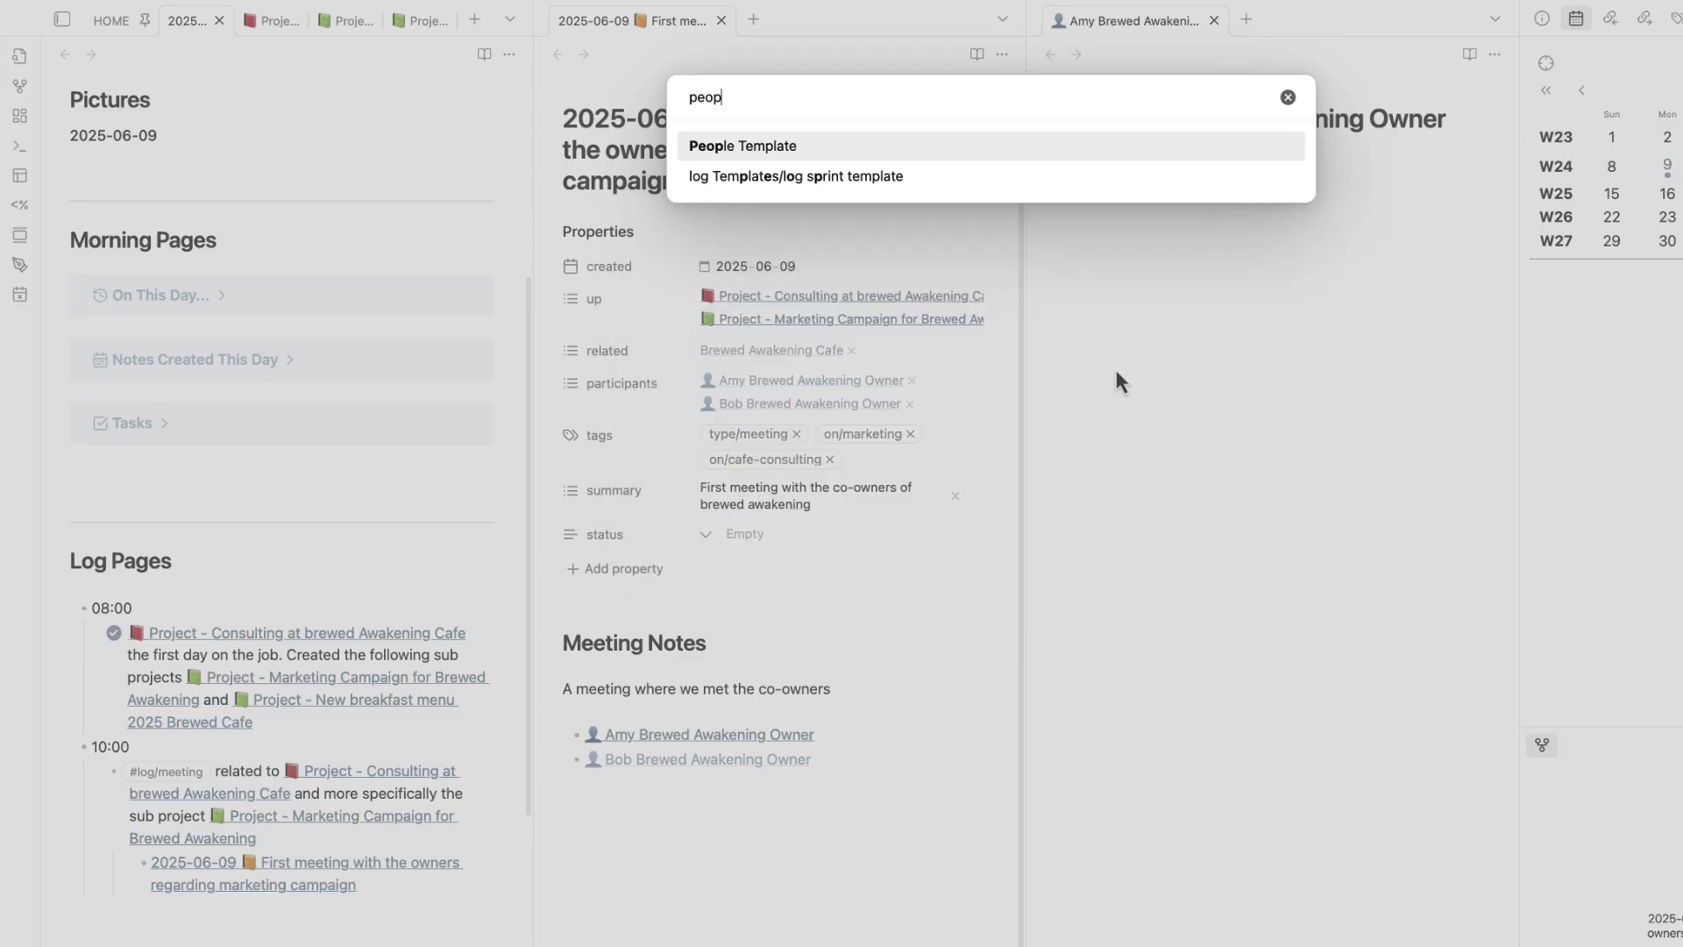
pyautogui.press('Return')
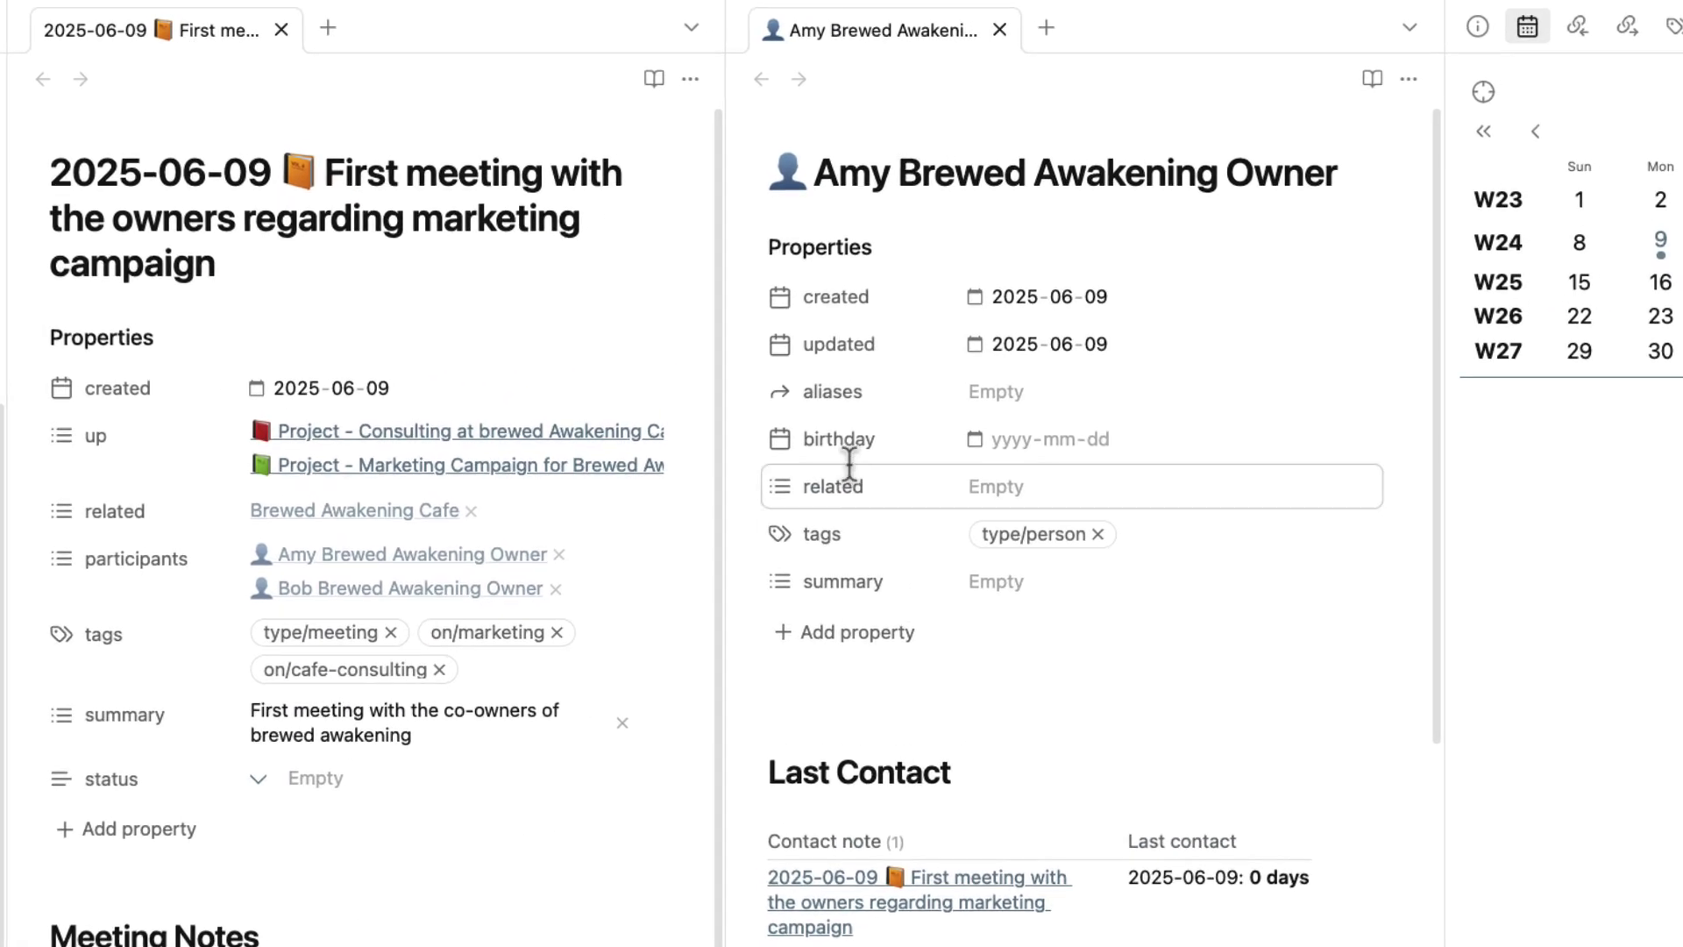
# - Link the person note's related property to the other co-owner's note and to Brewed Awakening Cafe
pyautogui.click(1056, 489)
pyautogui.write('[[')
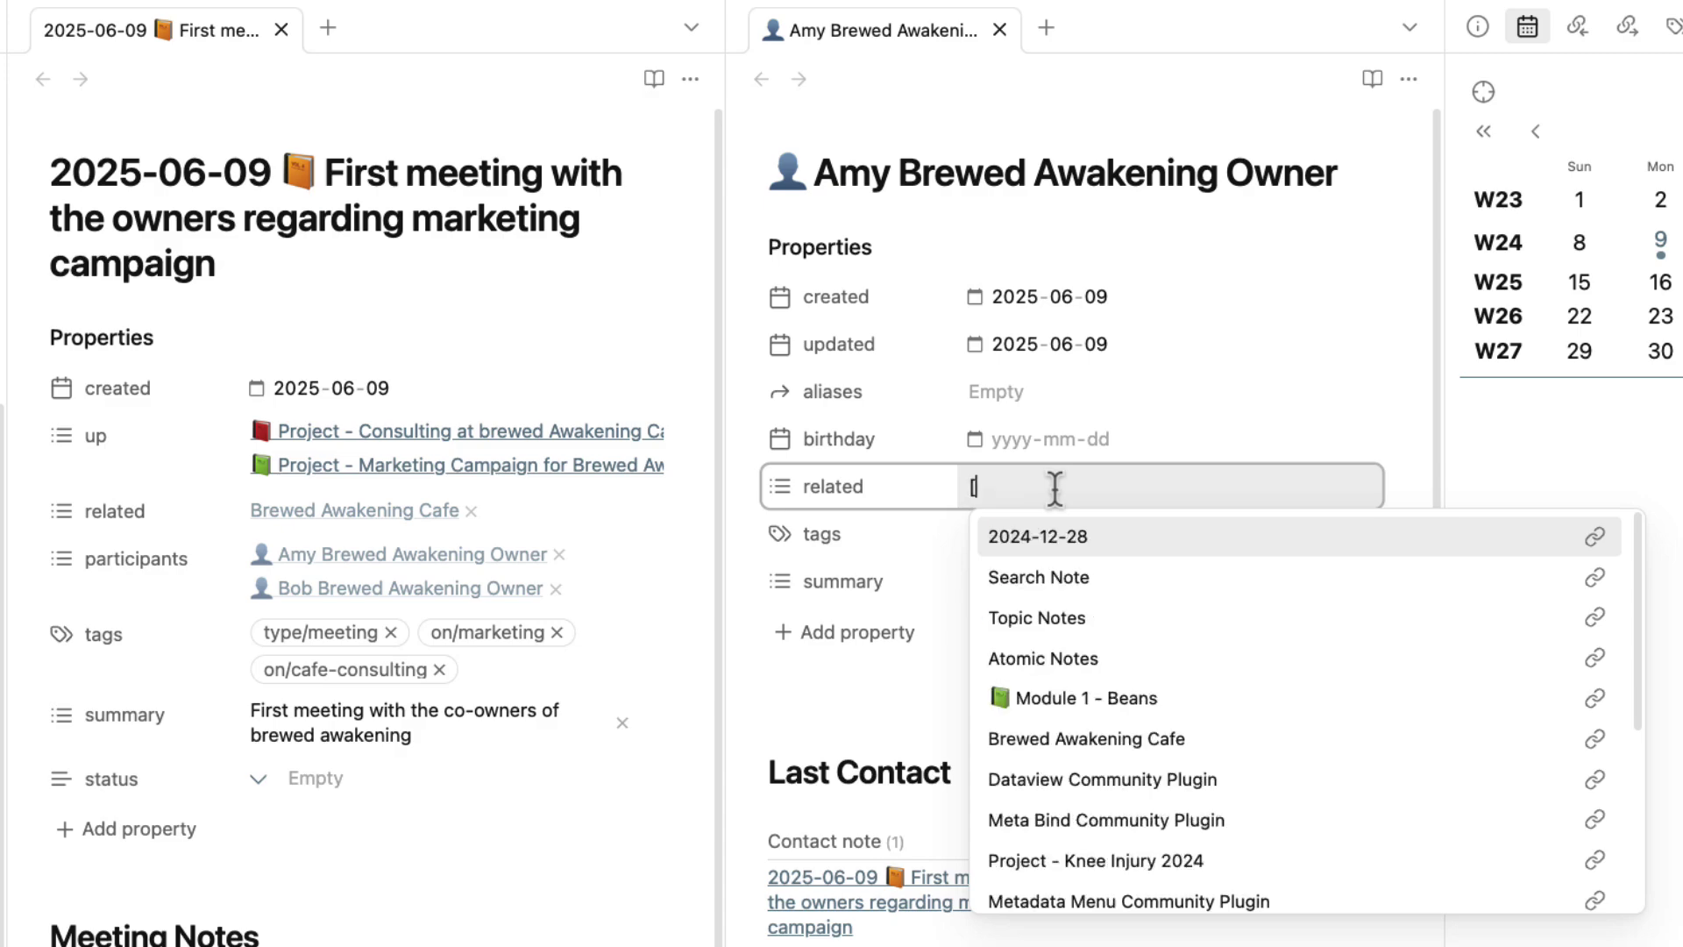
pyautogui.write('bob')
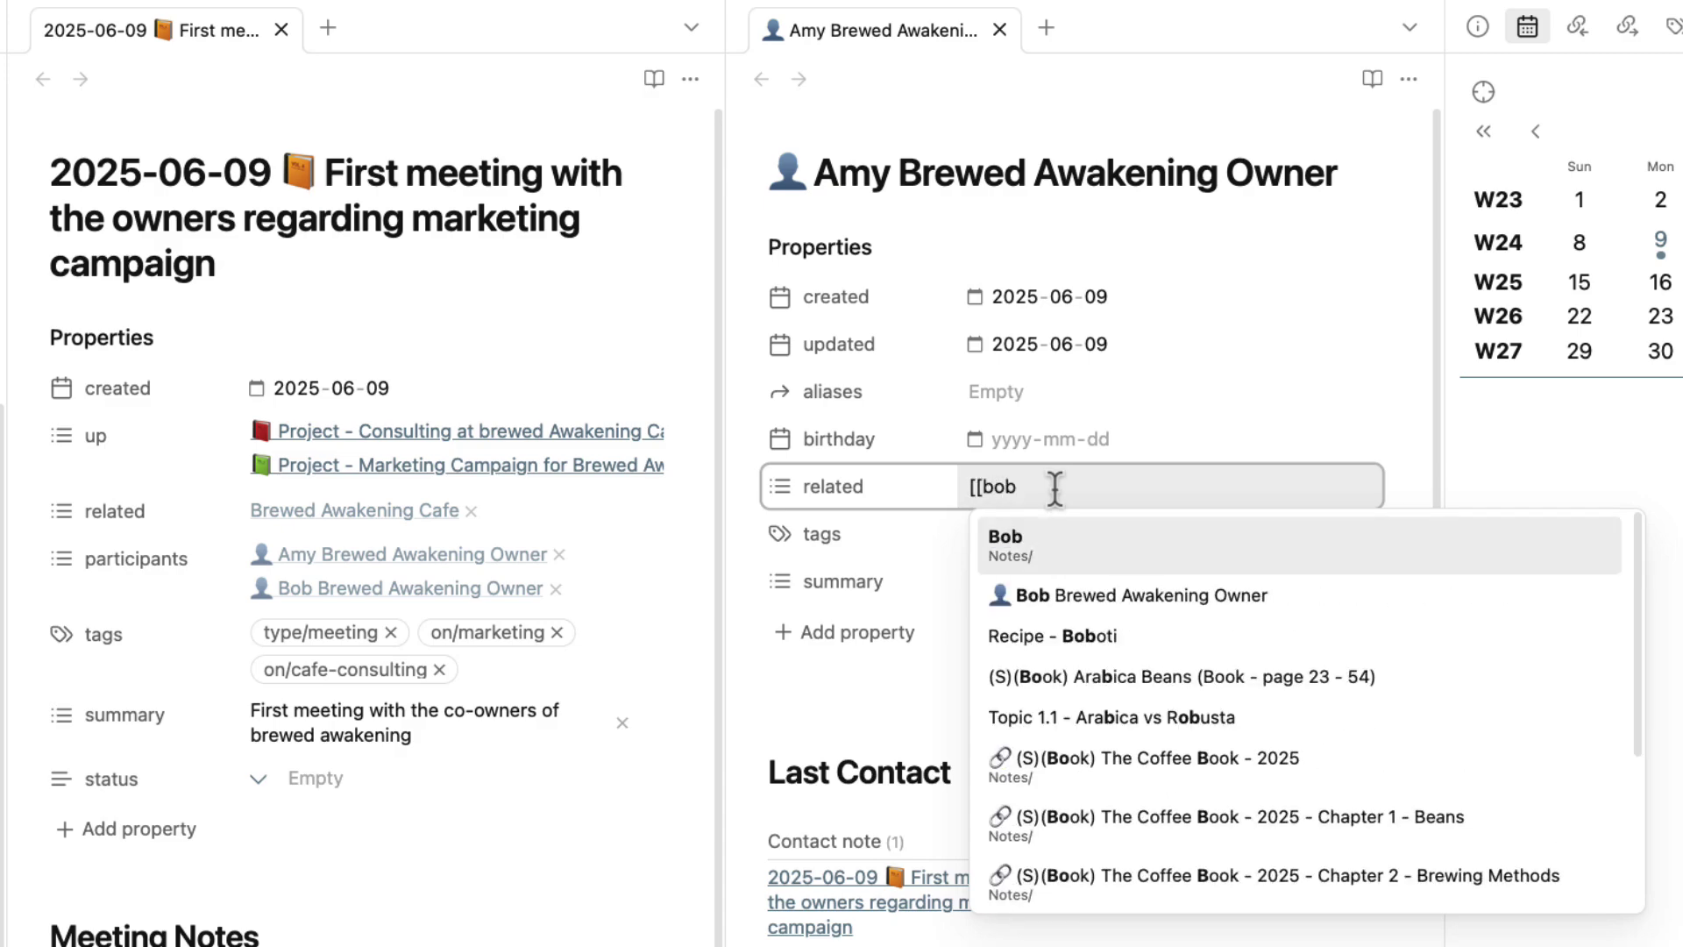
pyautogui.press('Down')
pyautogui.press('Return')
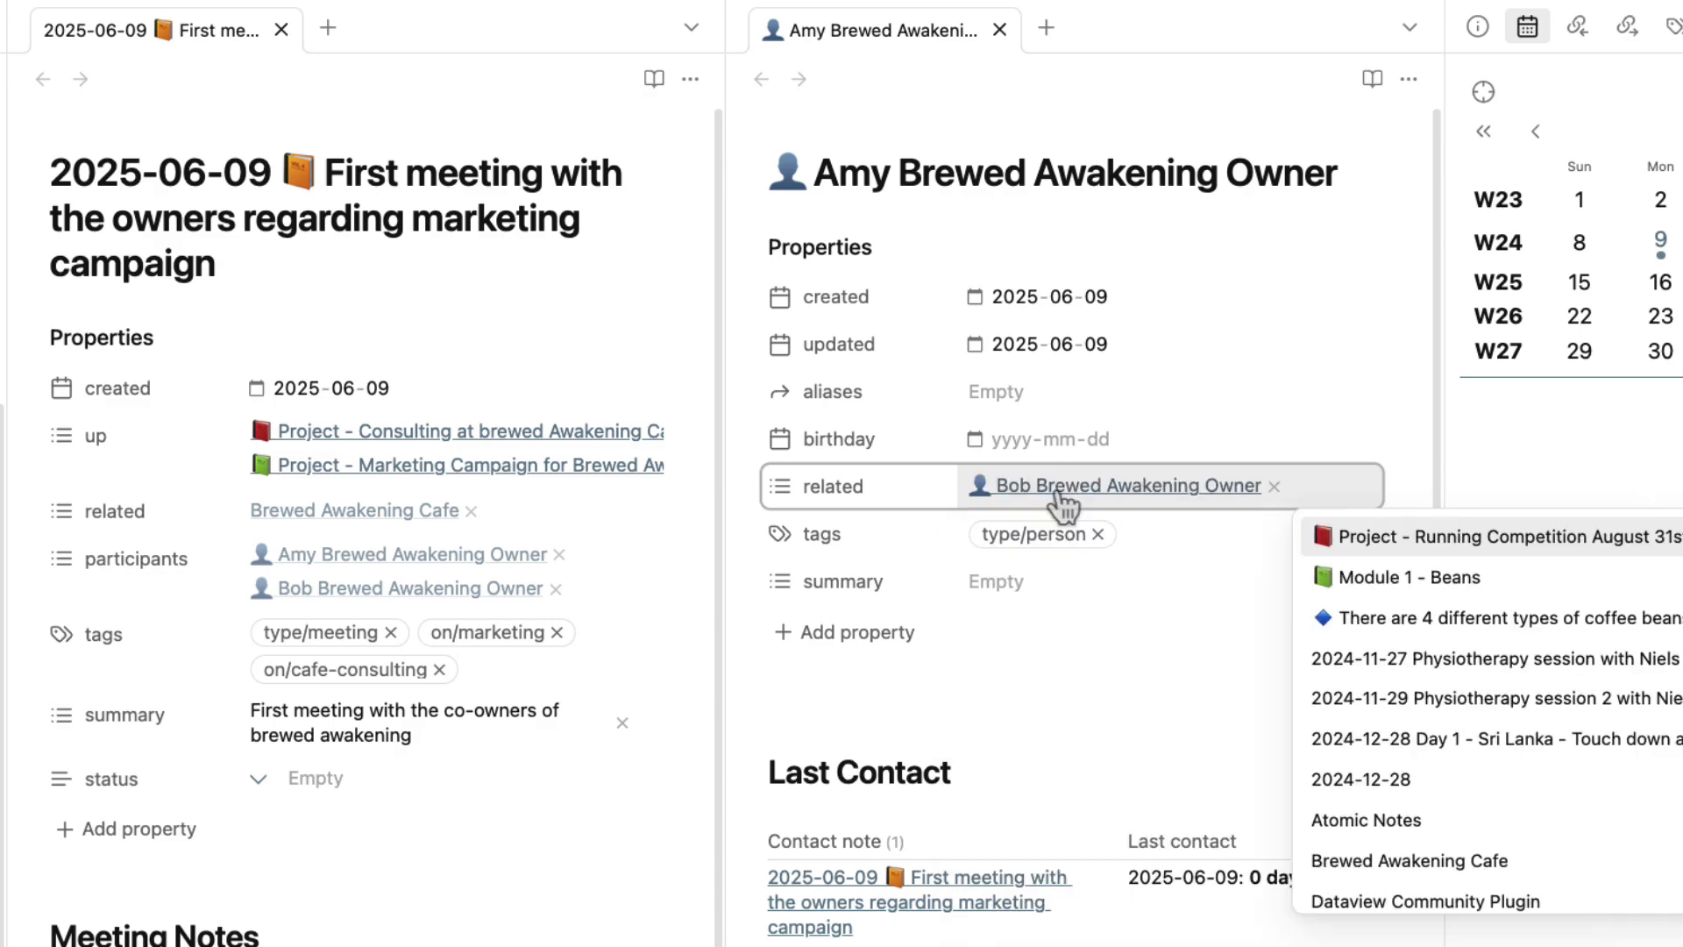
pyautogui.write('[[brewe')
pyautogui.press('Return')
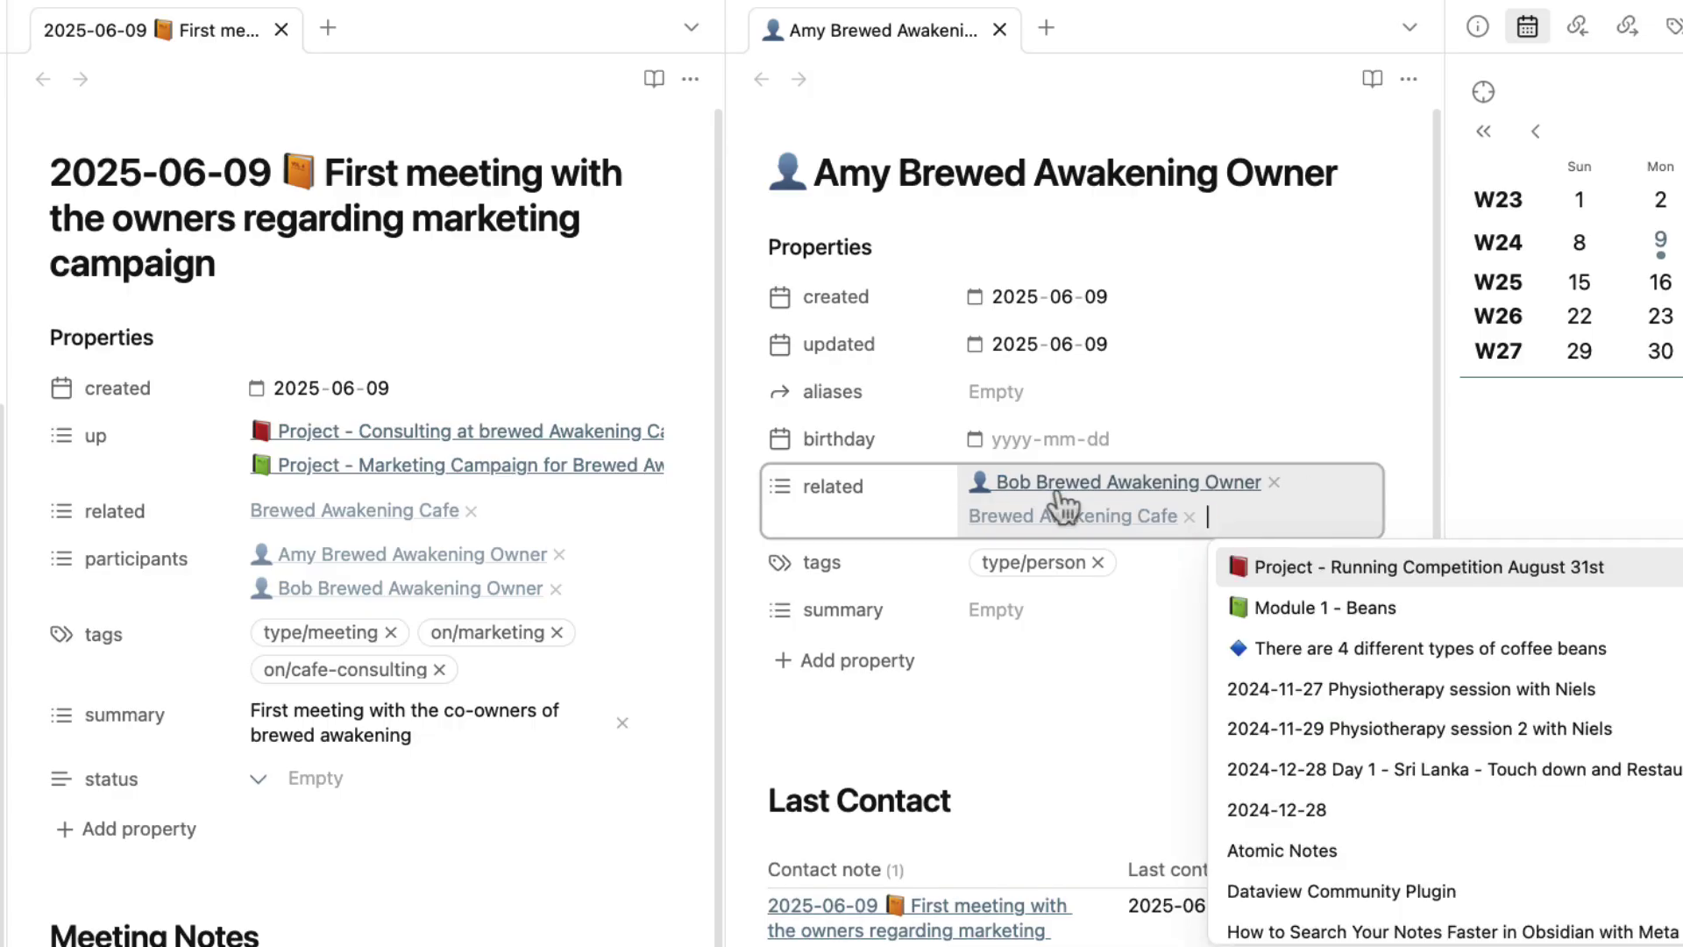
pyautogui.click(1071, 749)
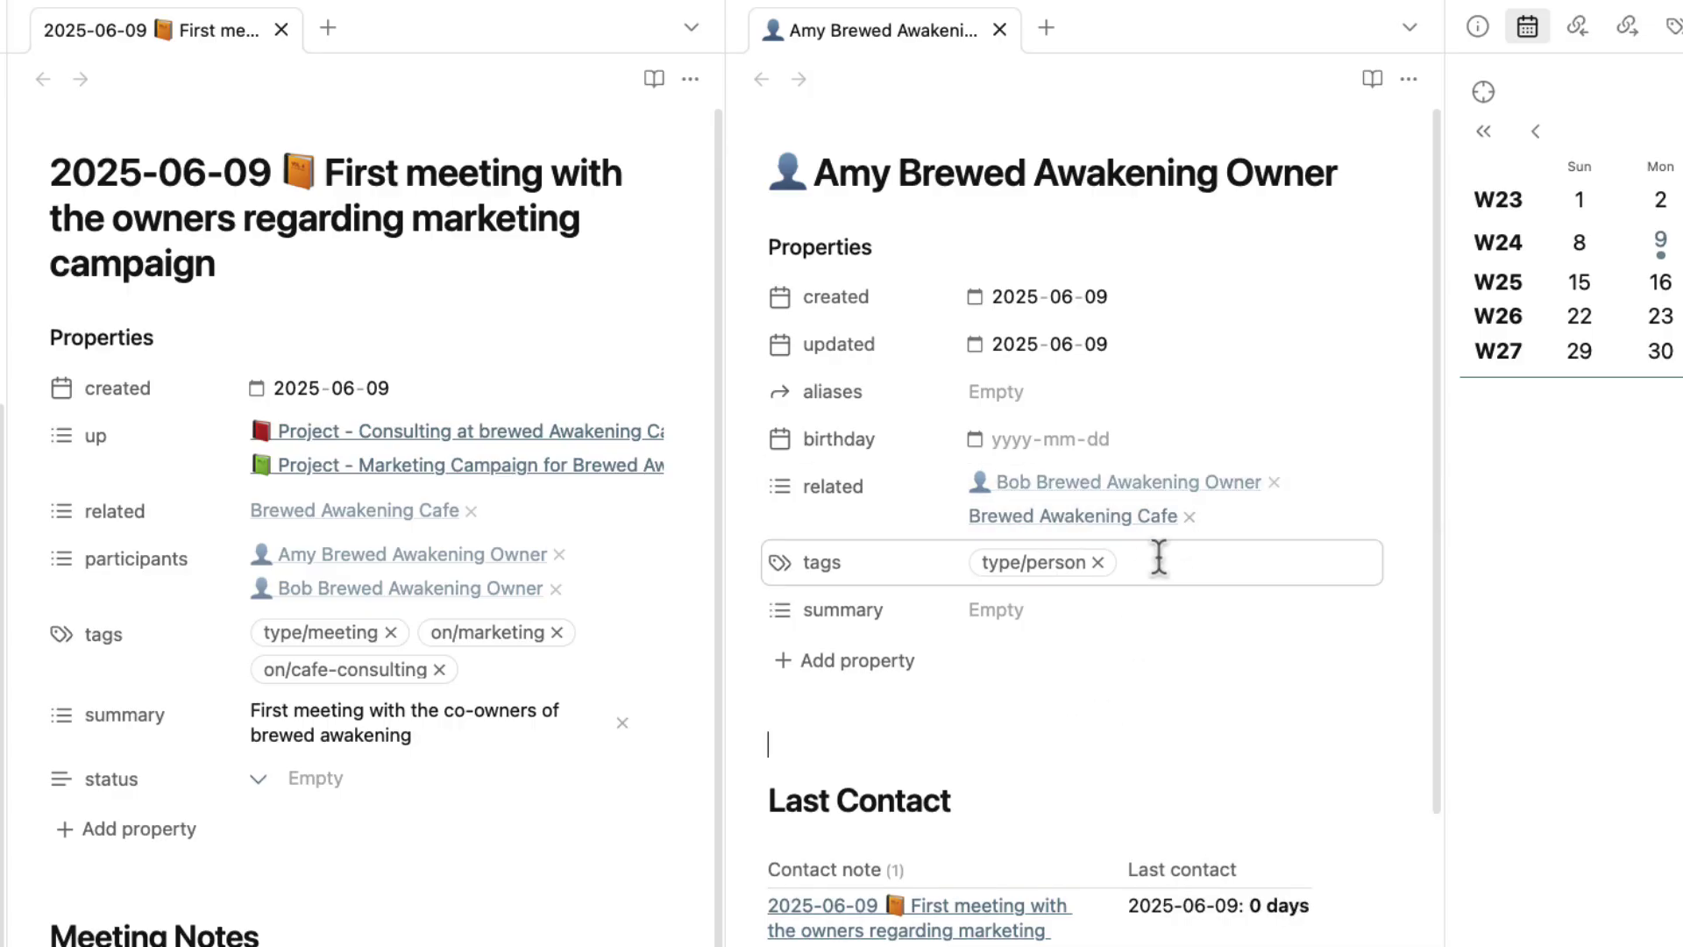
# - Set the person note's summary to "the co-owner of brewed awakening cafe"
pyautogui.click(988, 612)
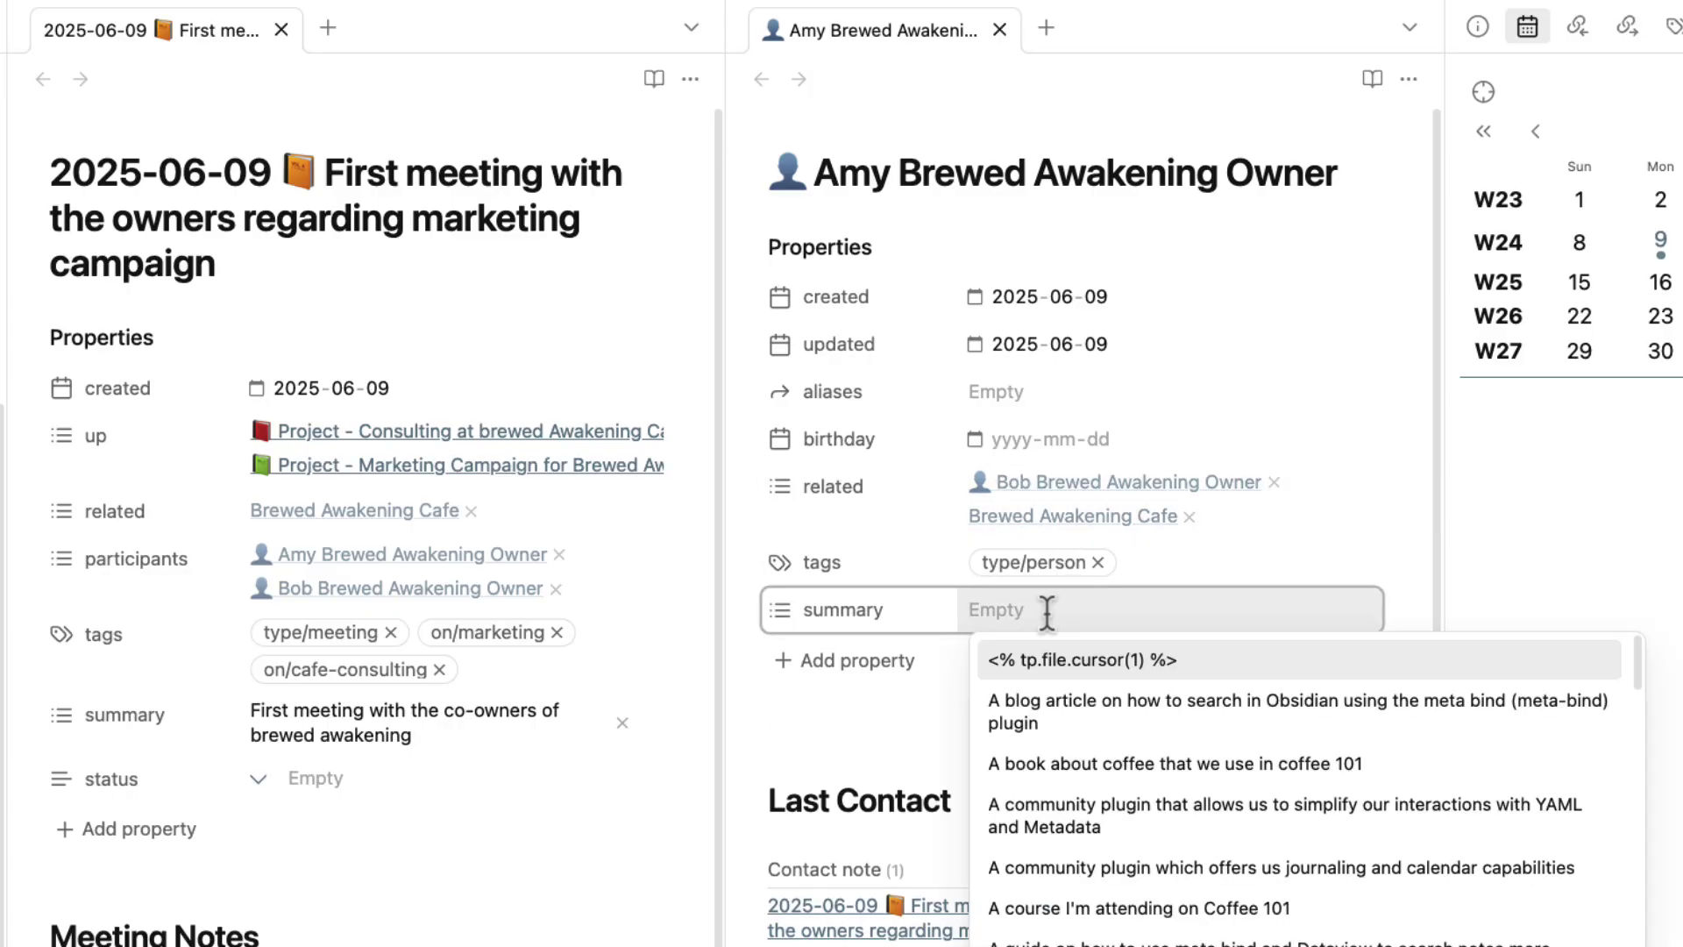
pyautogui.write('the co-')
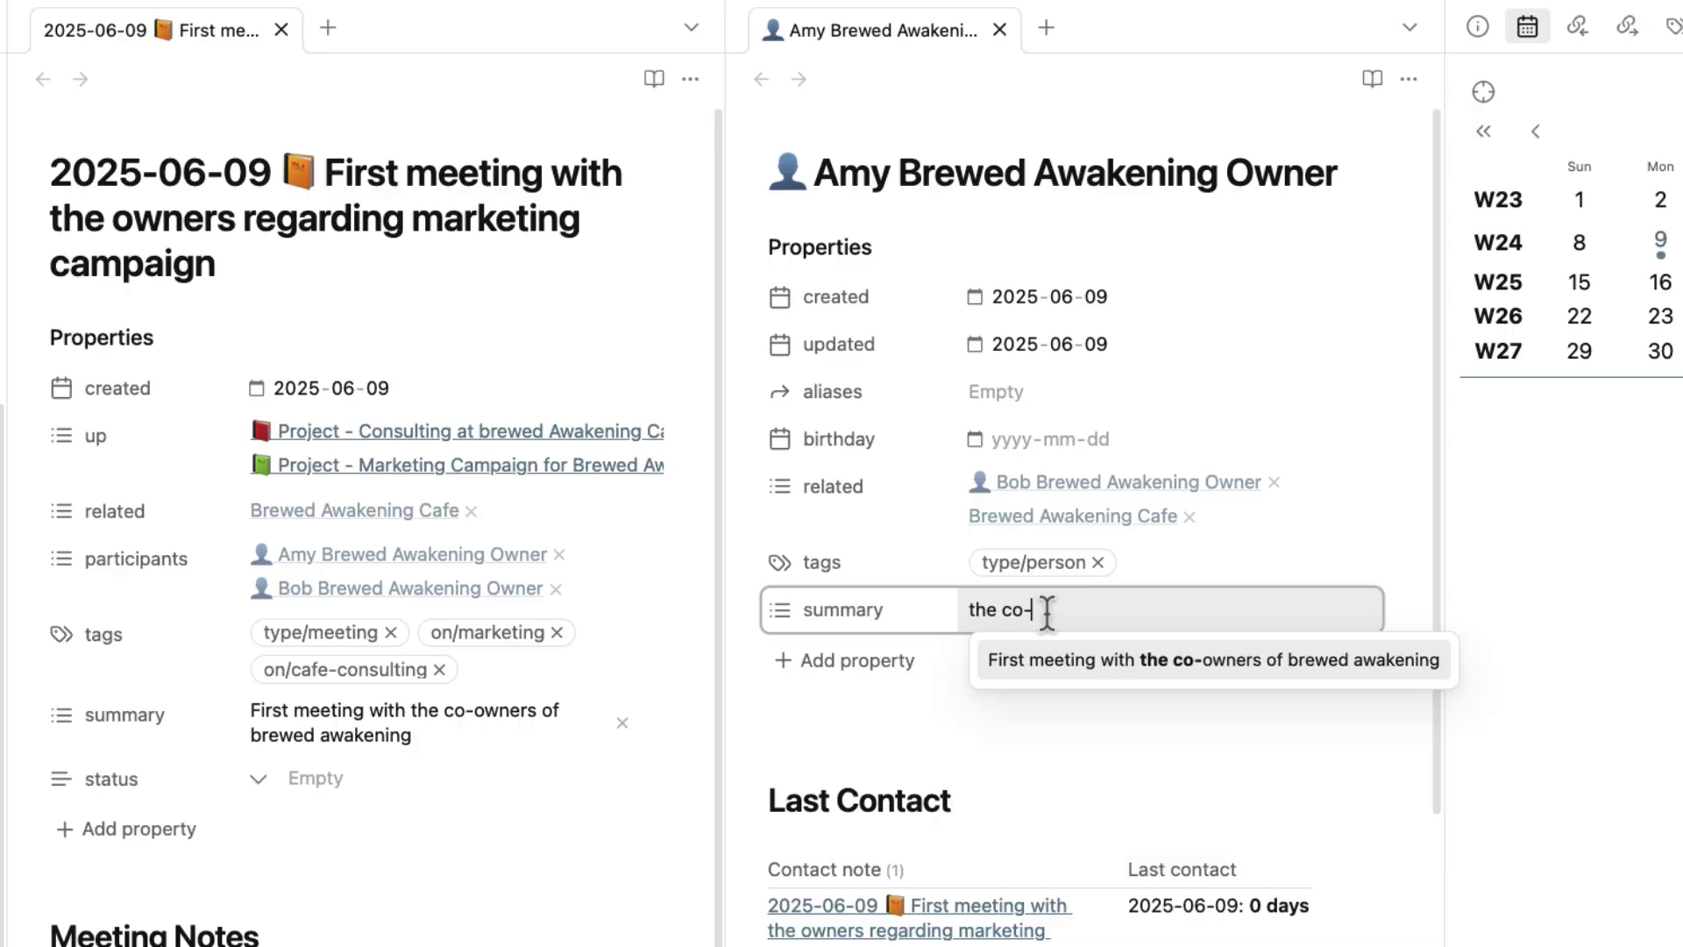
pyautogui.write('owner of brewed awakening')
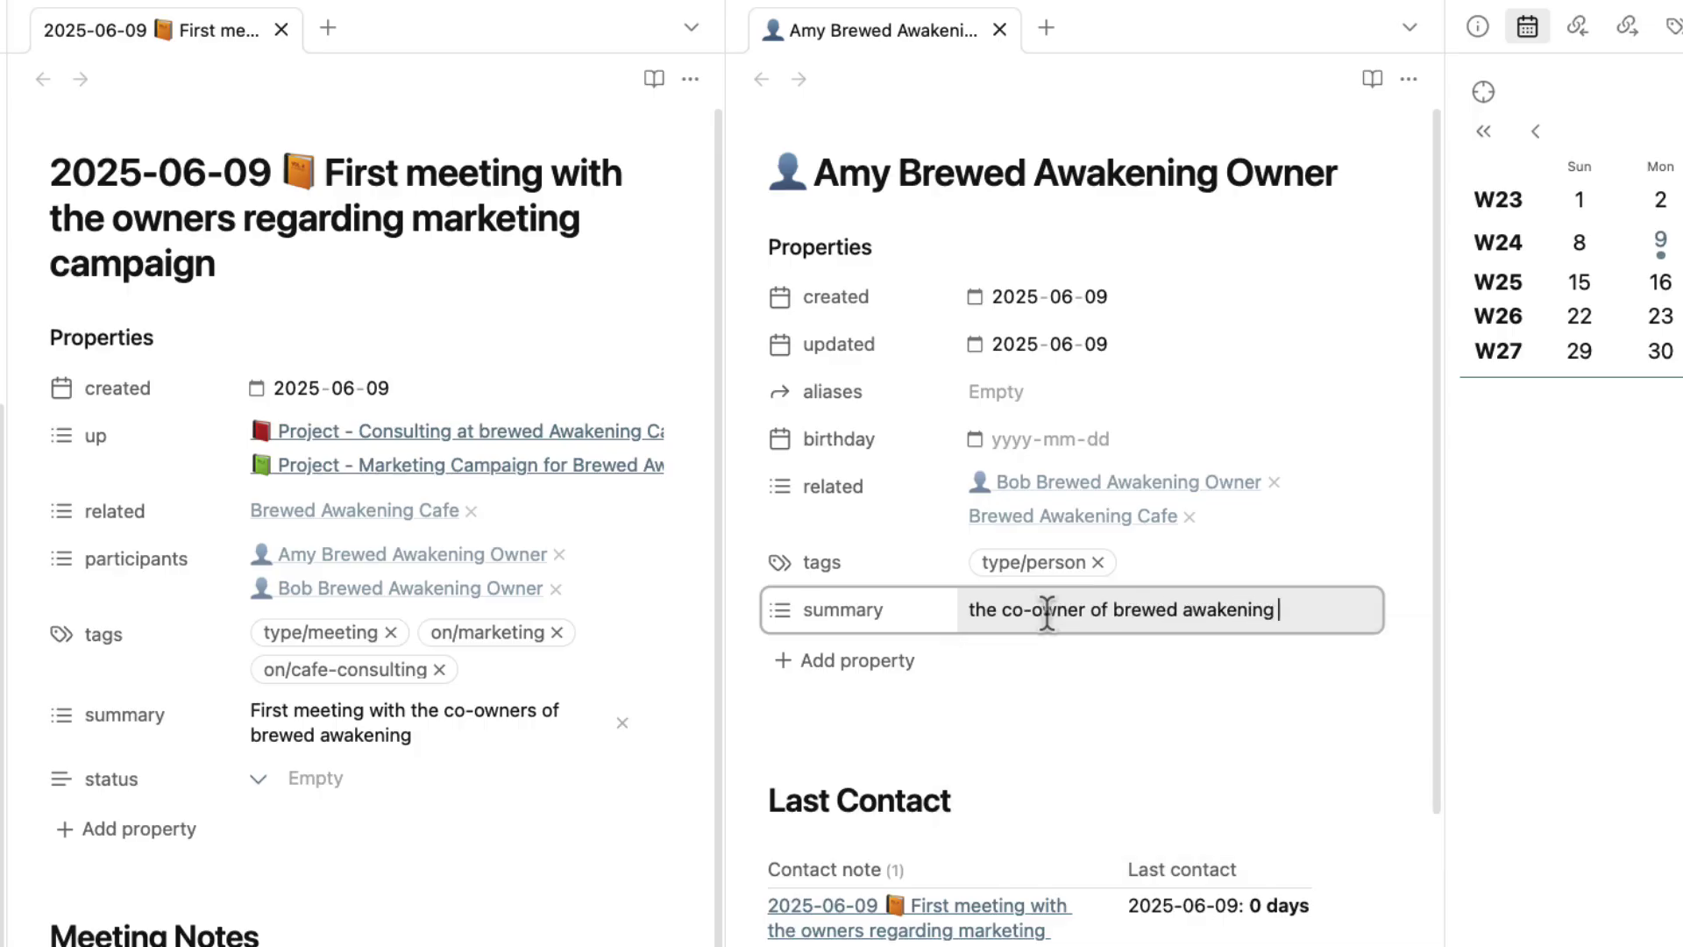
pyautogui.write(' cafe')
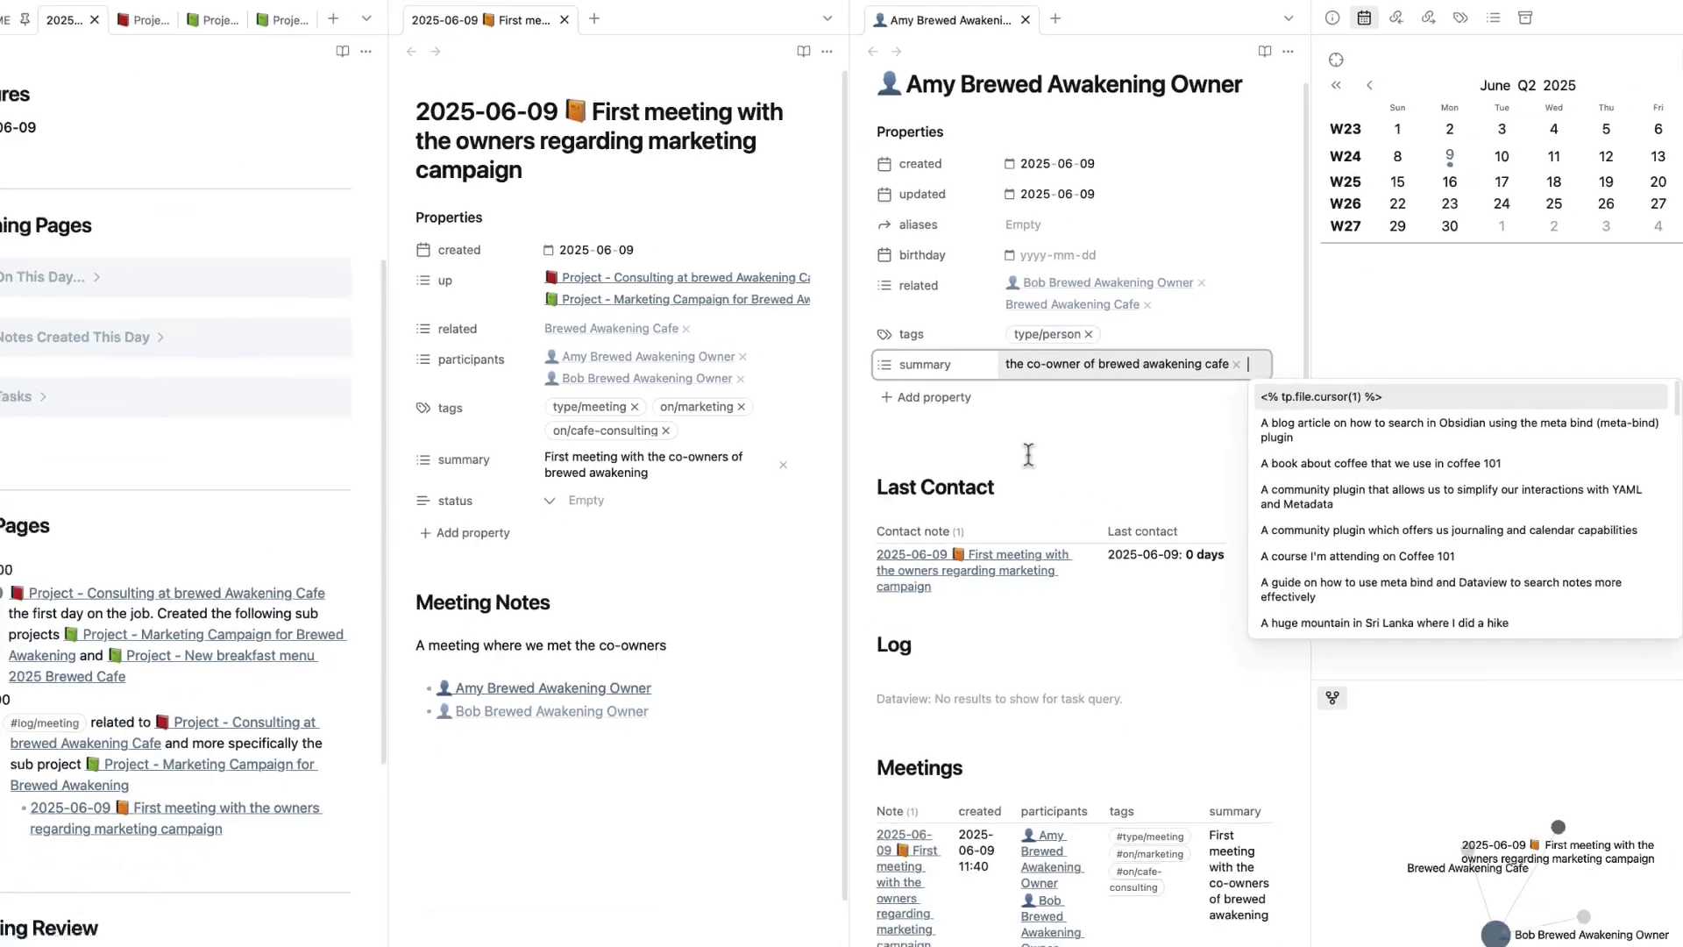
# - Collapse the person note's properties and examine its Last Contact, Log, Meetings, and Tasks and Questions sections
pyautogui.click(966, 782)
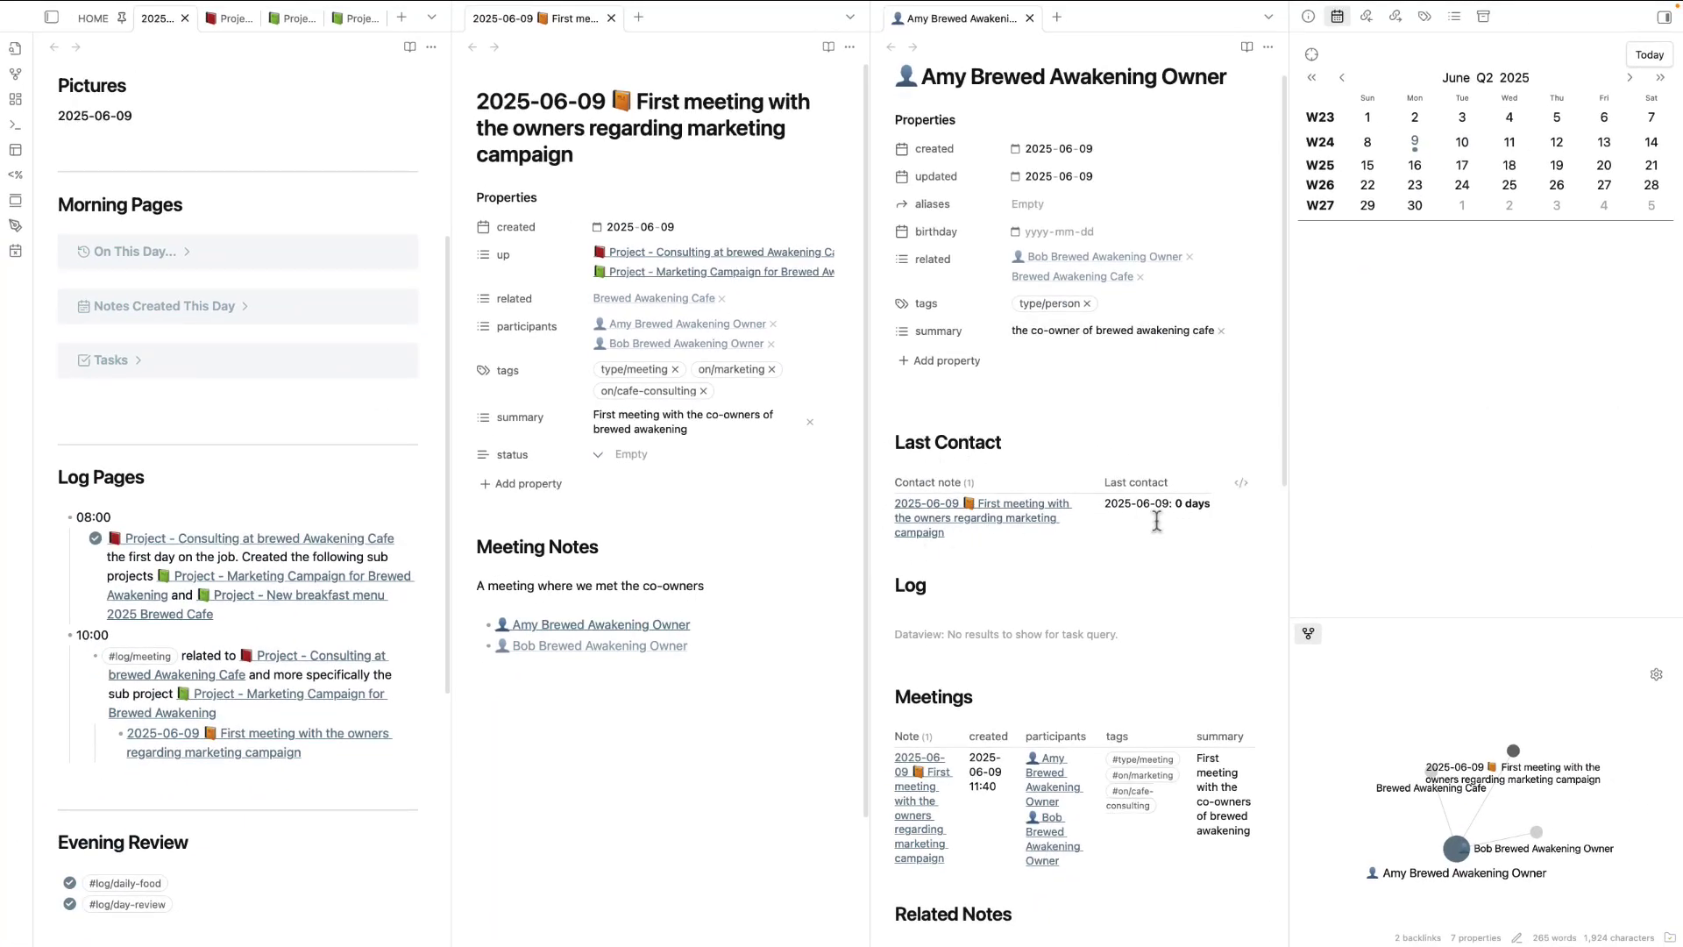
pyautogui.moveTo(1175, 504); pyautogui.dragTo(1213, 505)
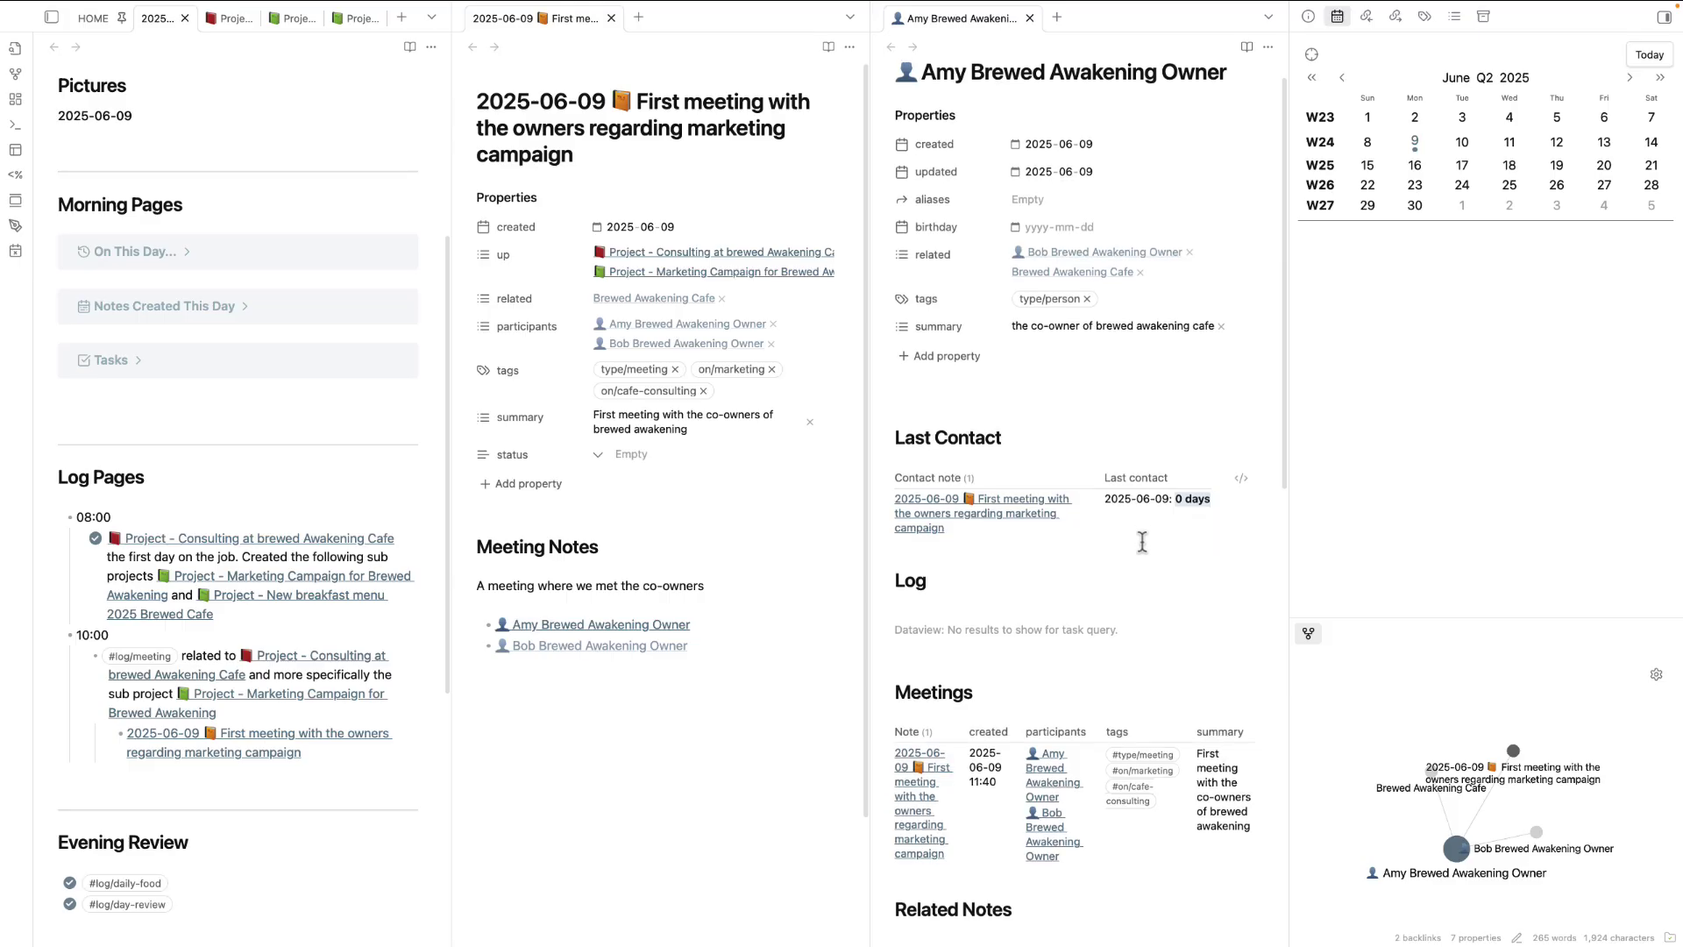
pyautogui.scroll(-3, 892, 336)
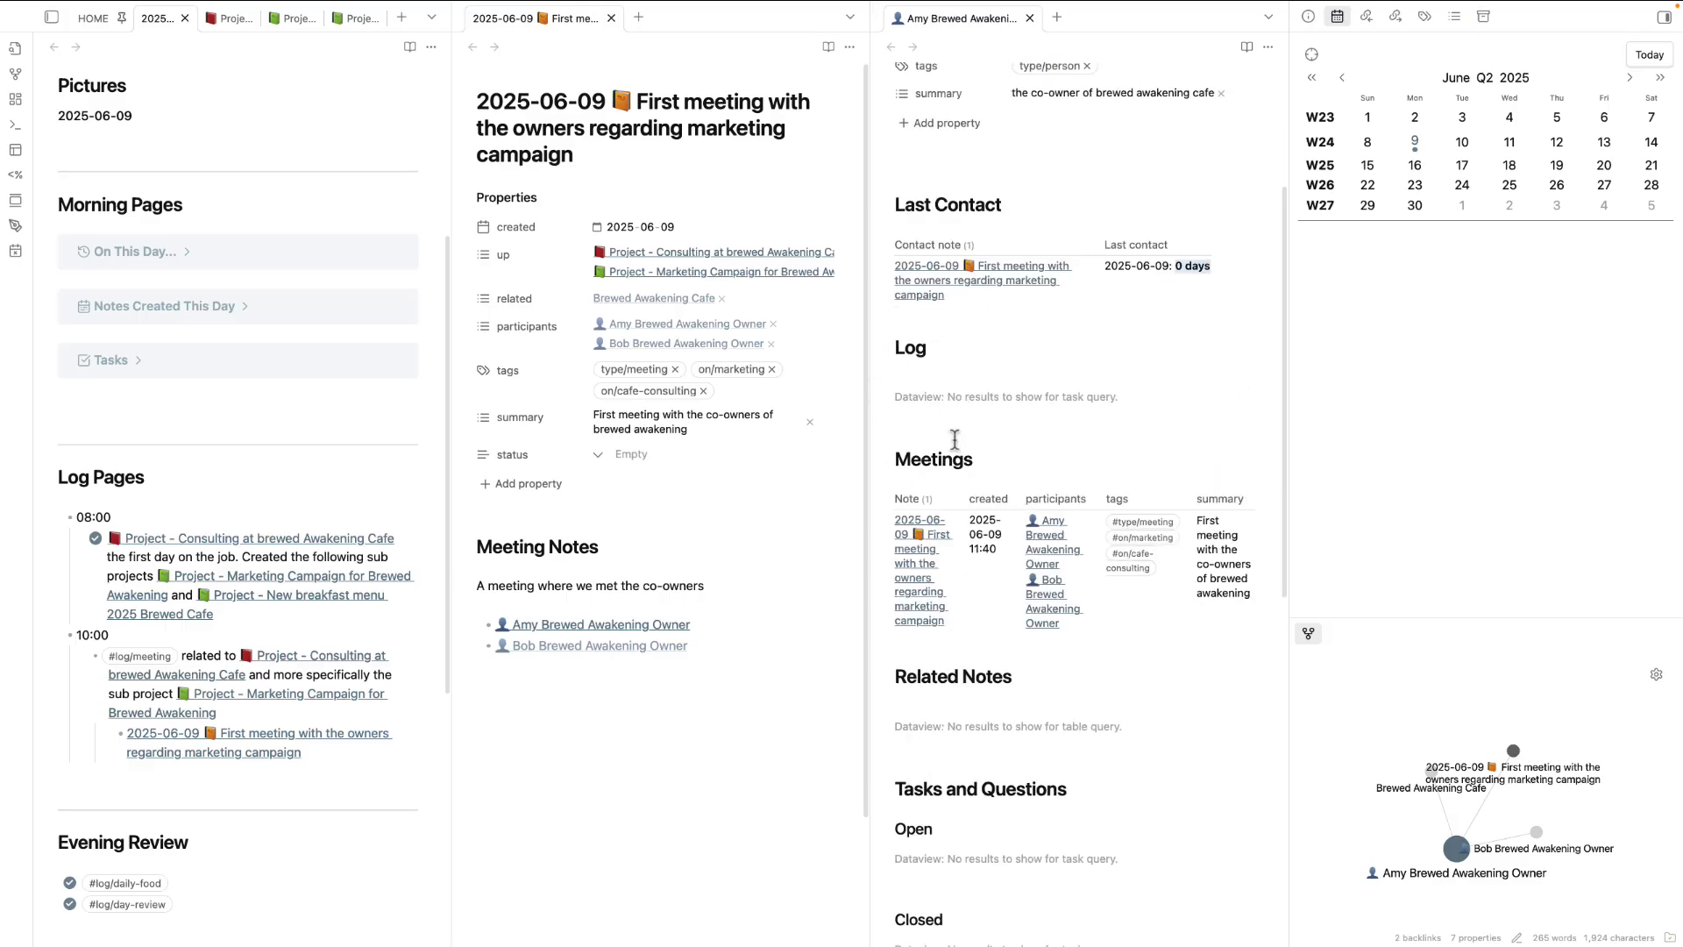
pyautogui.scroll(-2, 1010, 533)
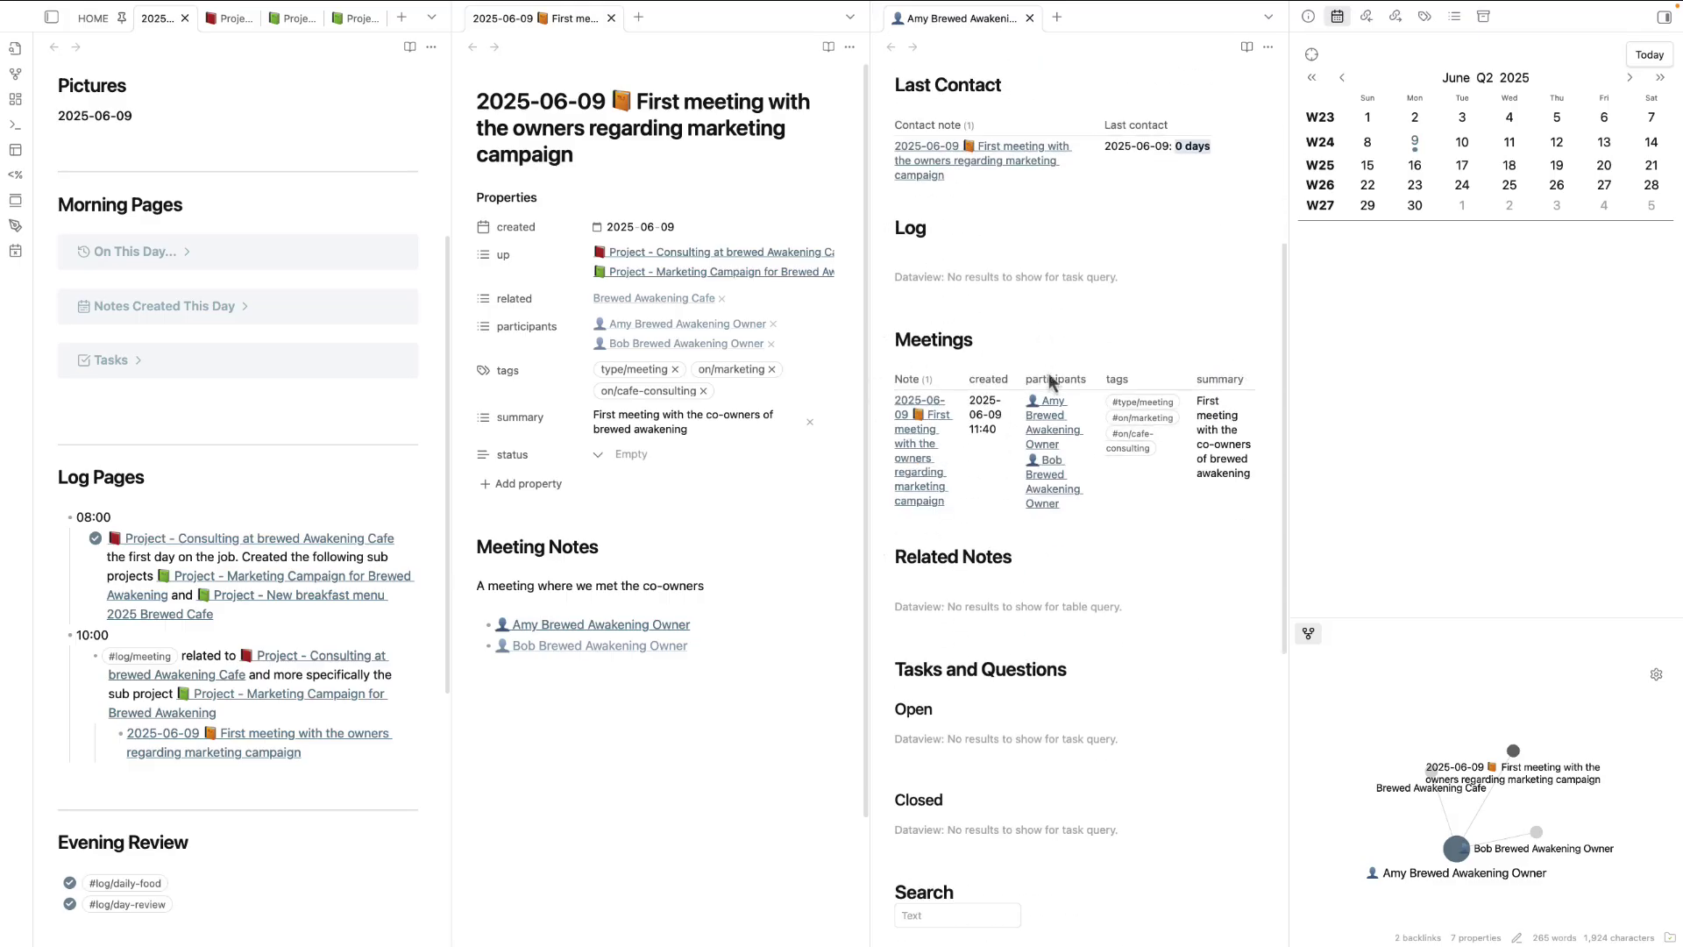
pyautogui.scroll(5, 1050, 386)
pyautogui.click(885, 147)
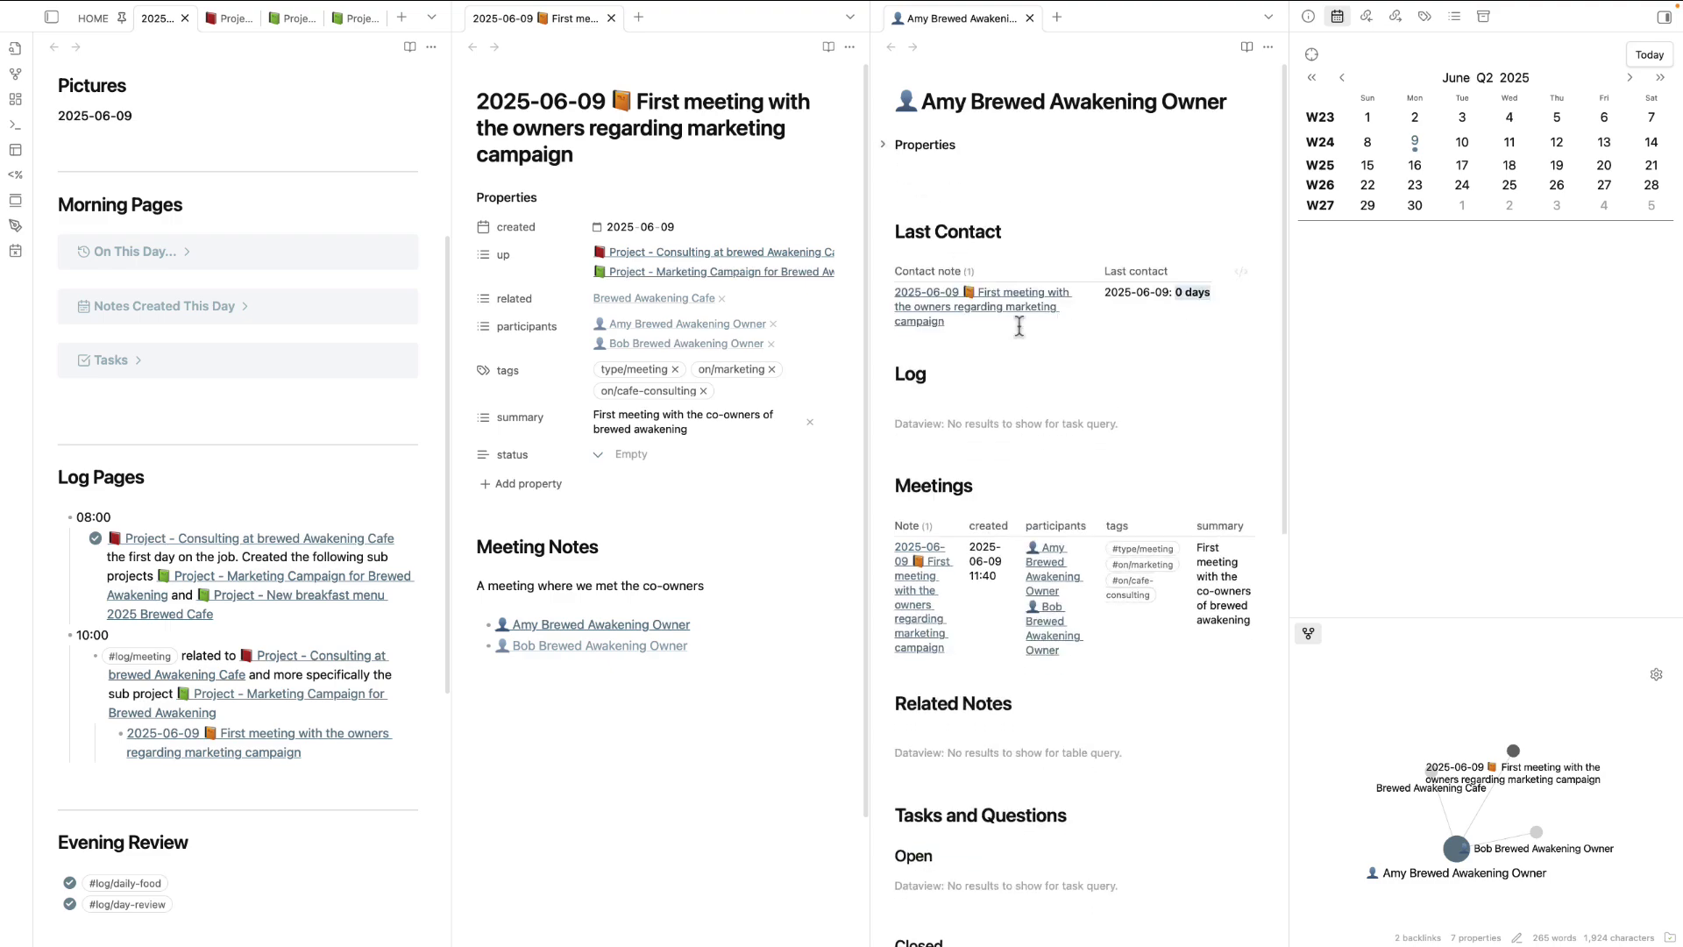
pyautogui.scroll(-3, 905, 605)
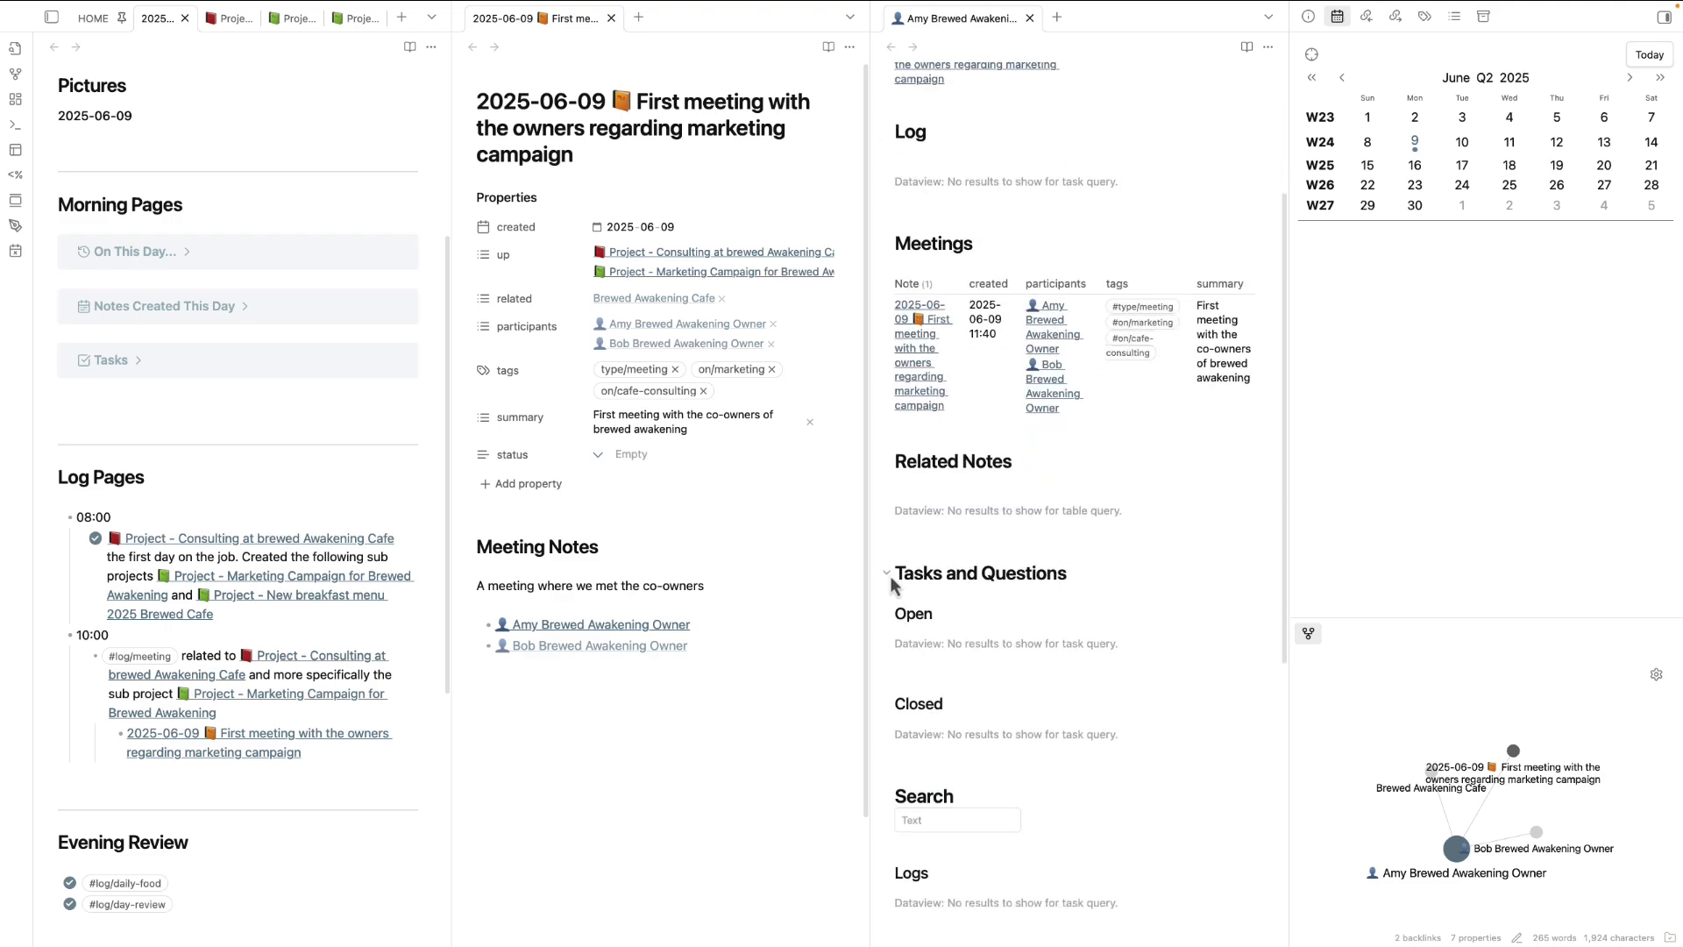
# - Add a Tasks heading to the meeting note with an open #task linking the first co-owner: "to send through her pinterest board for ideas"
pyautogui.click(656, 719)
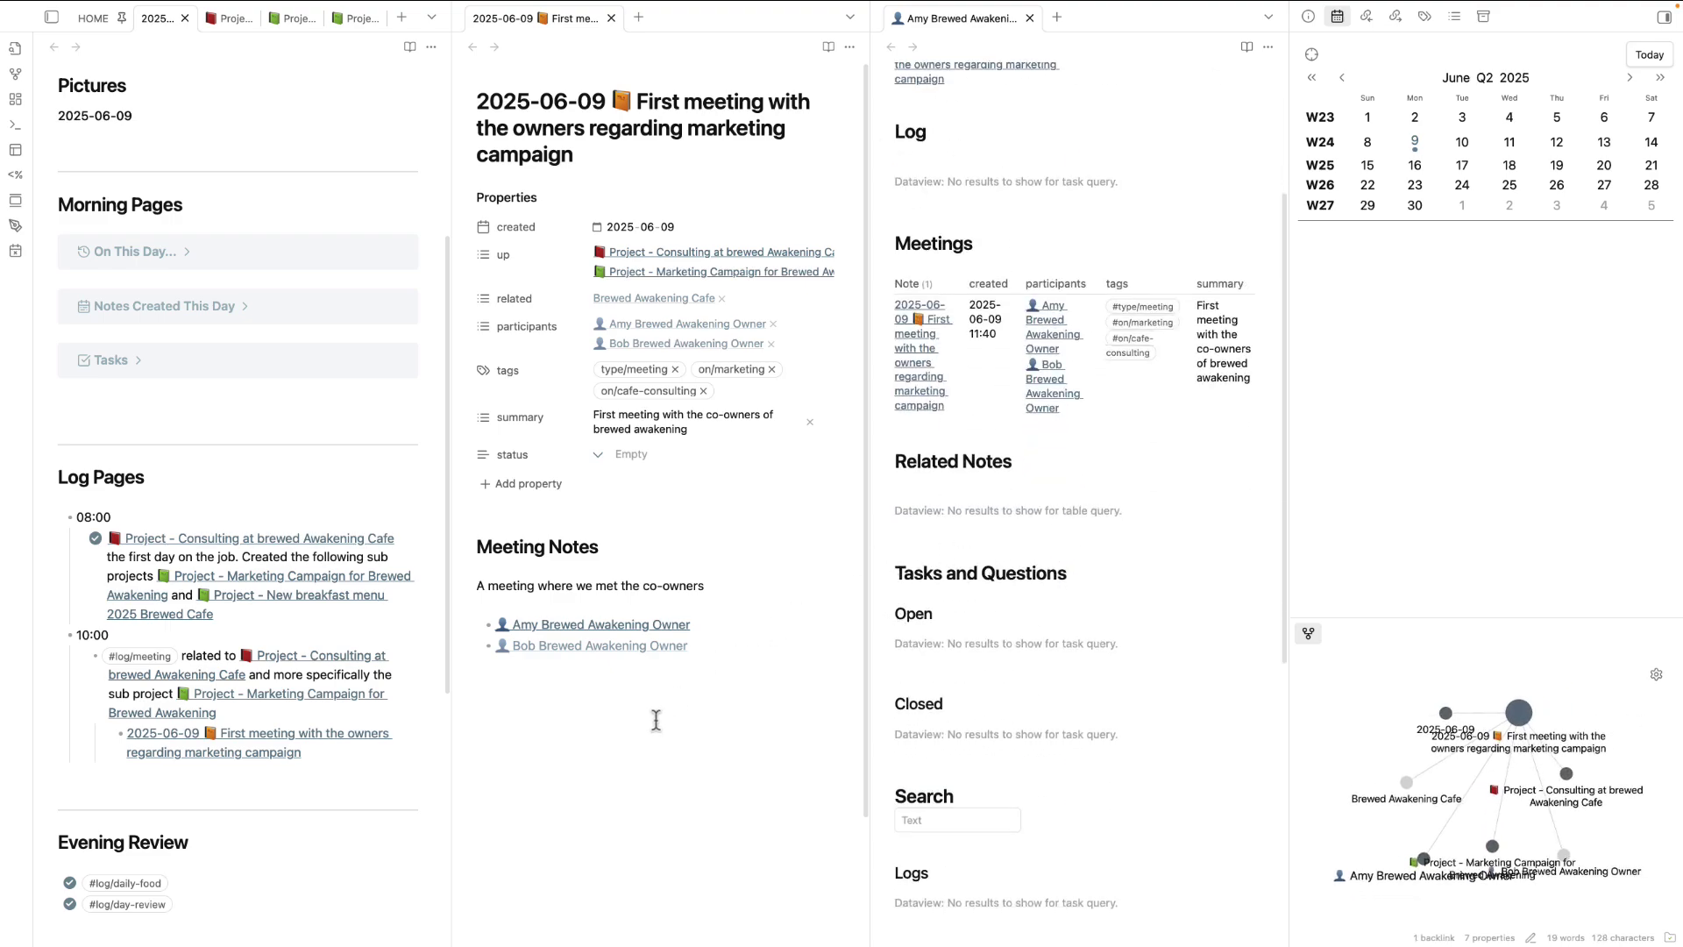
pyautogui.write('## Ta')
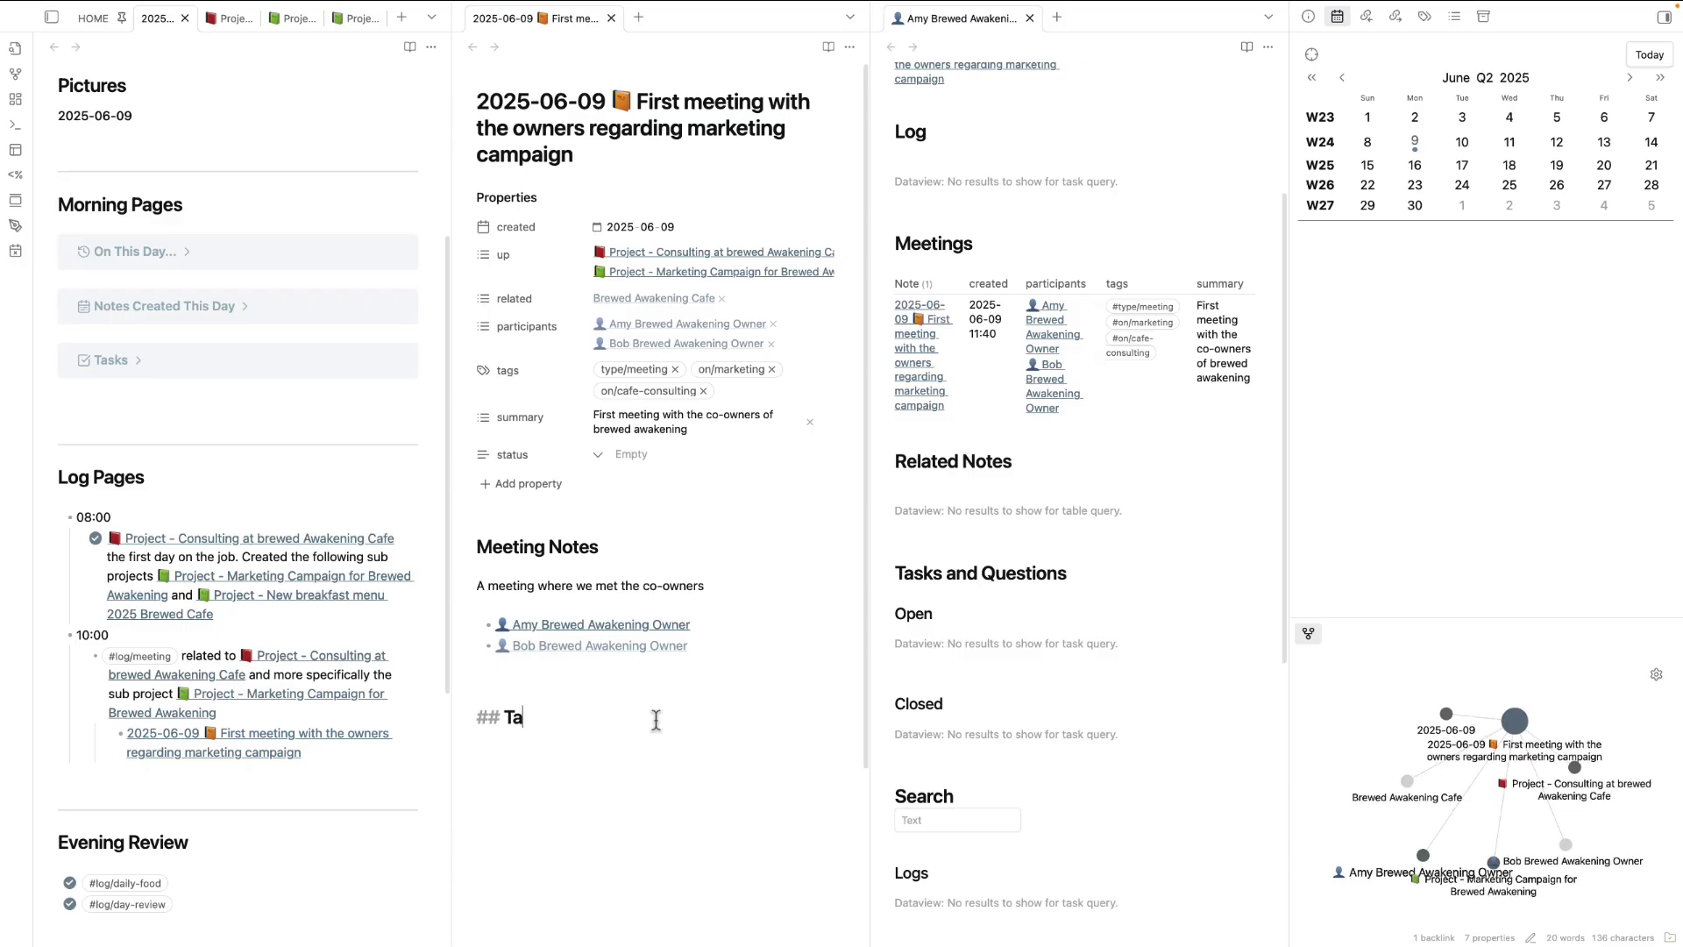
pyautogui.write('sks[ ] ')
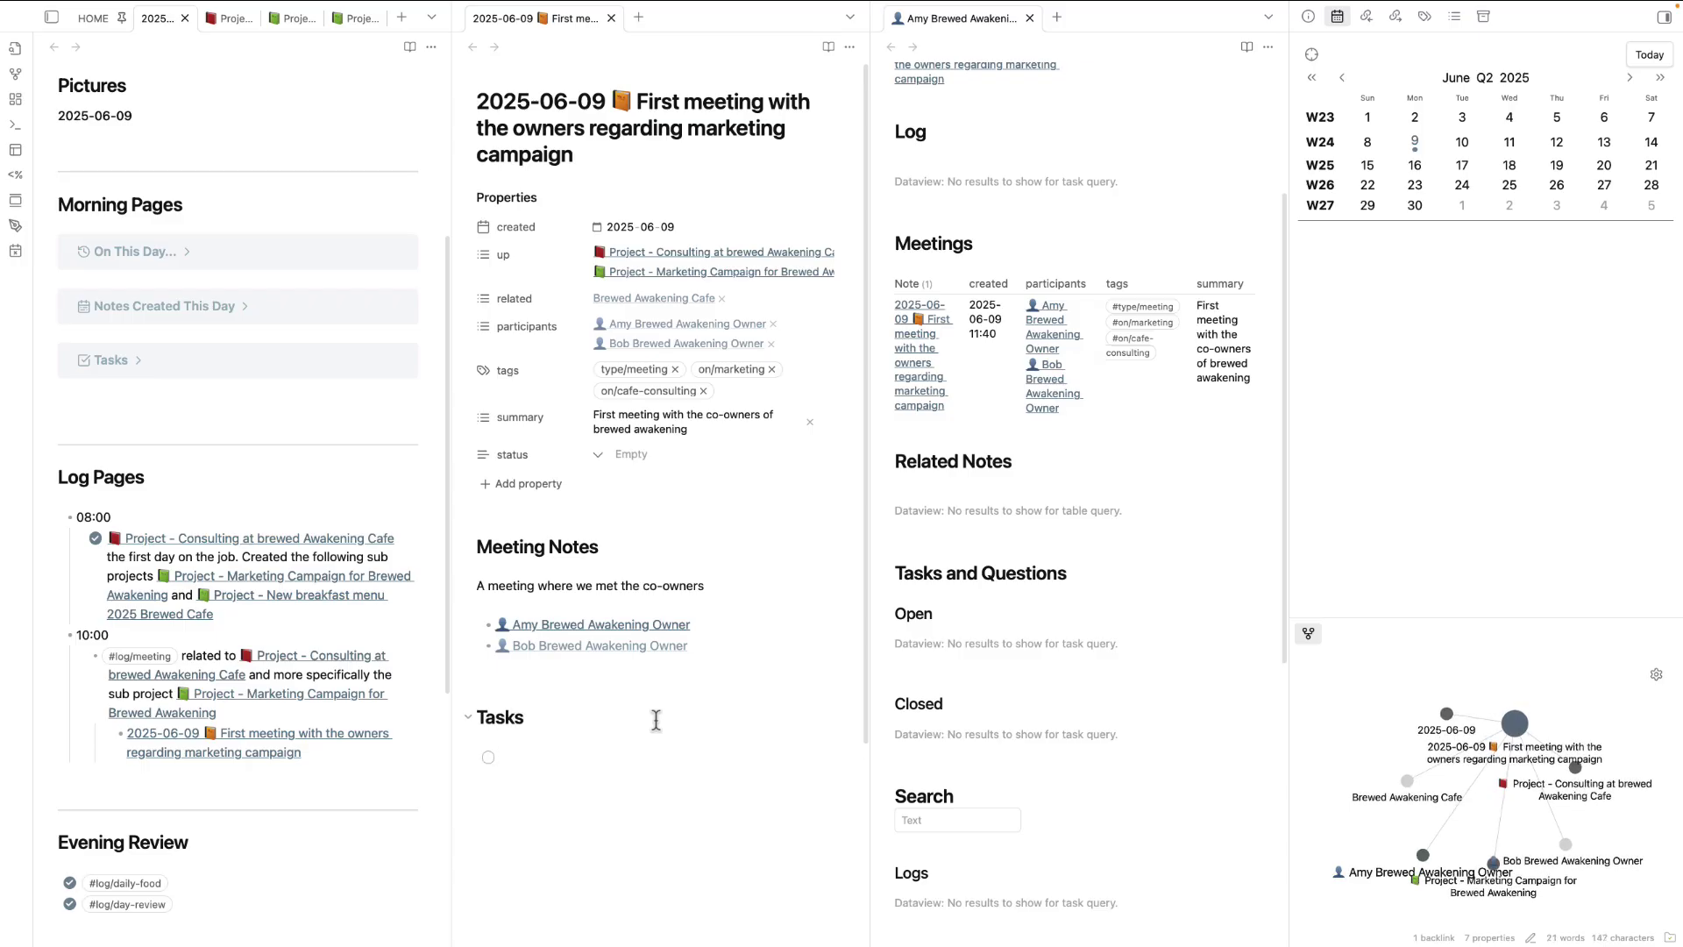
pyautogui.write('#task for [[am')
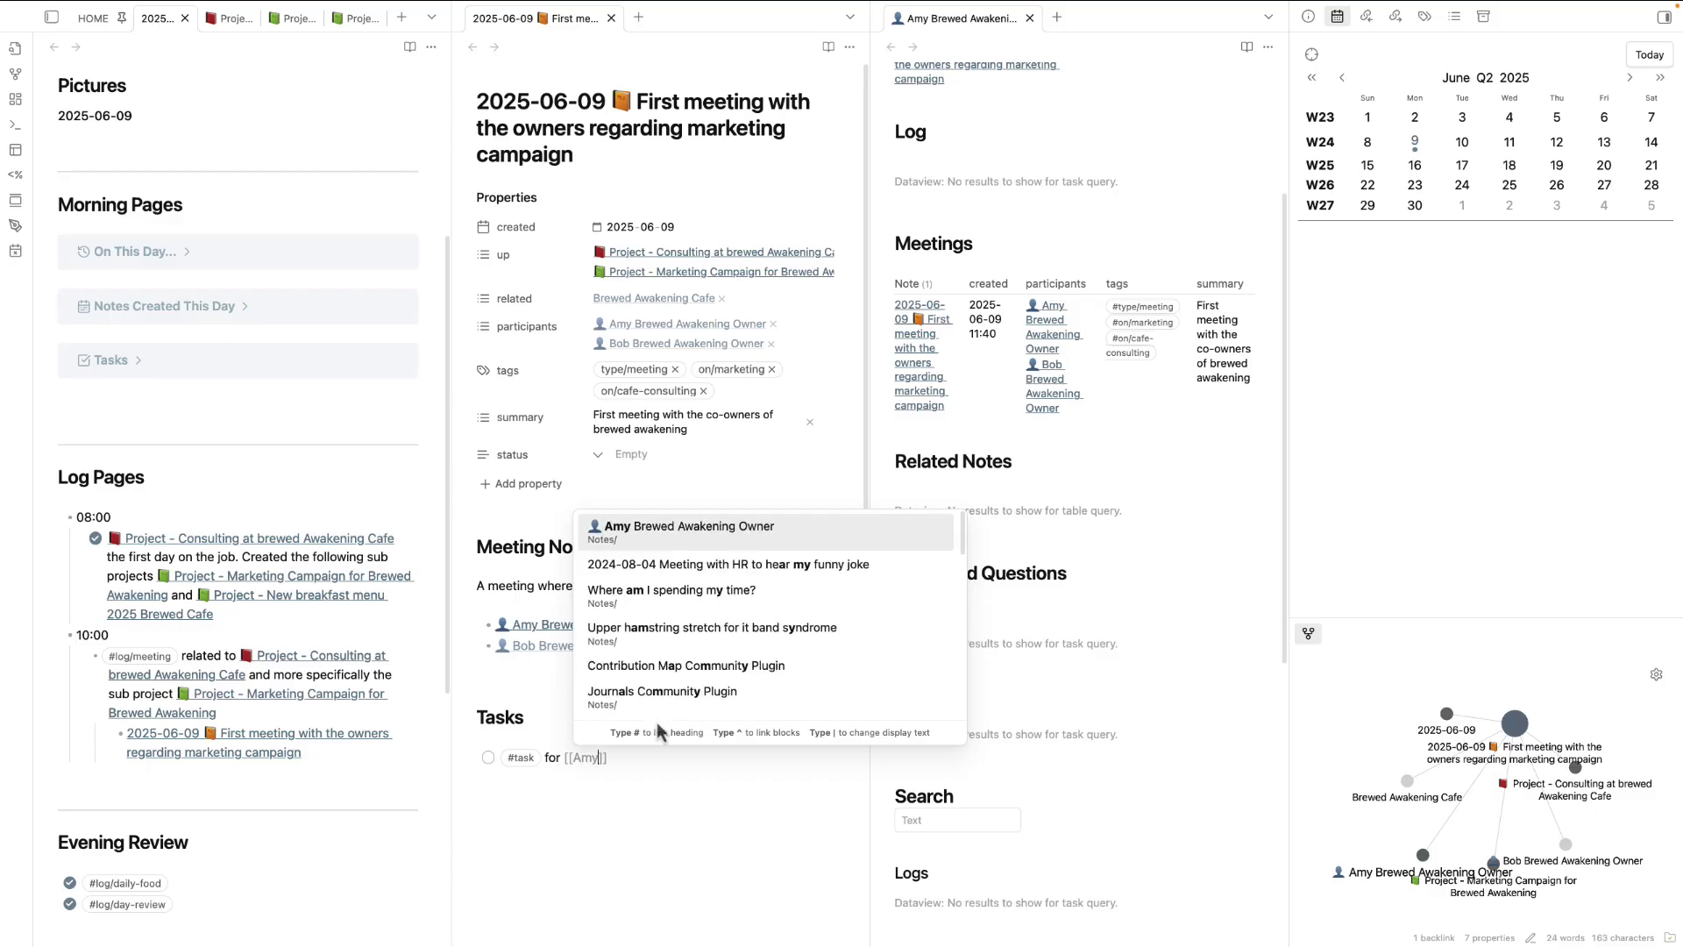
pyautogui.press('Return')
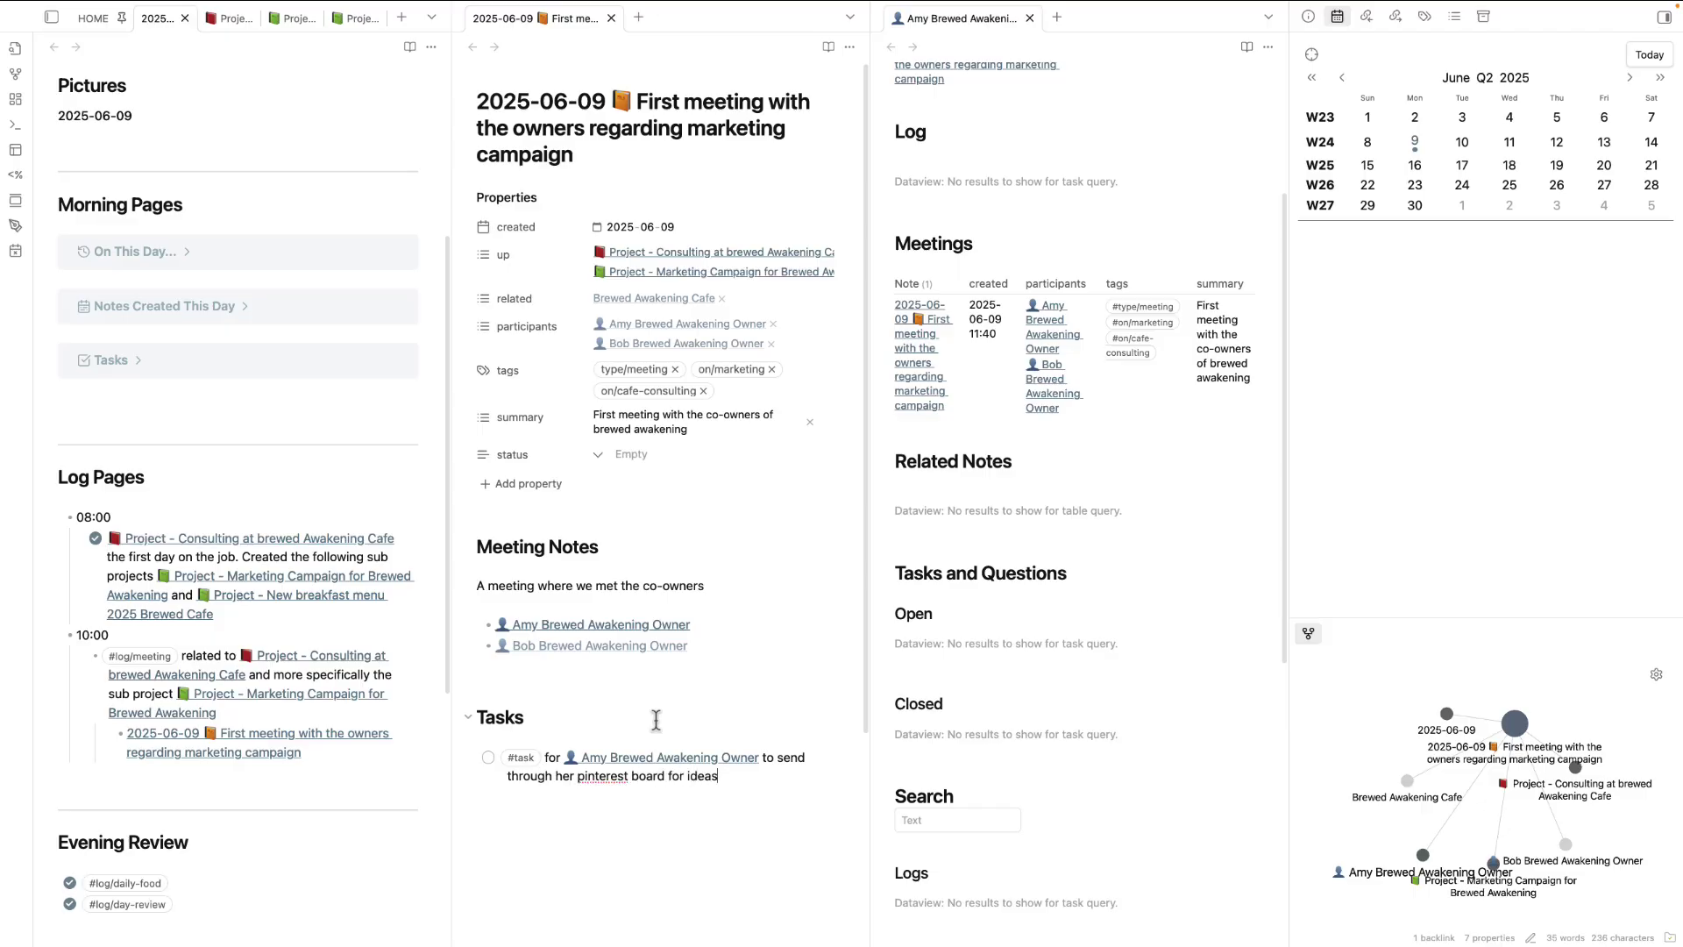
# - End the task's sentence with a period and append an empty note link after it
pyautogui.scroll(-1, 701, 745)
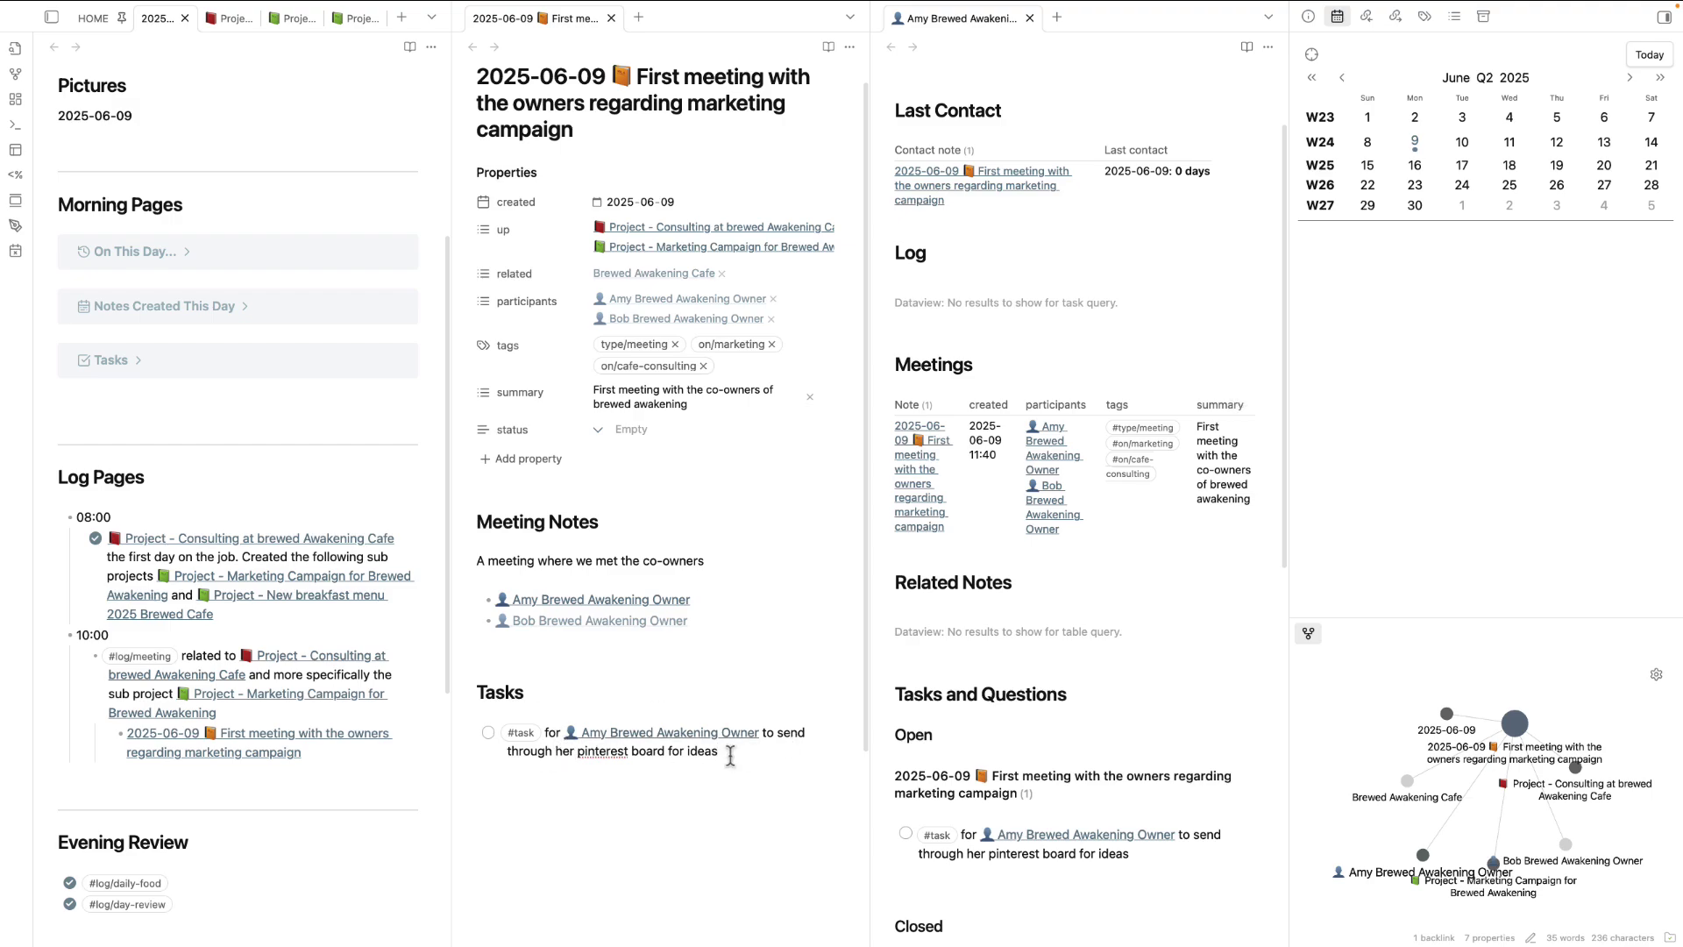
pyautogui.write('[[')
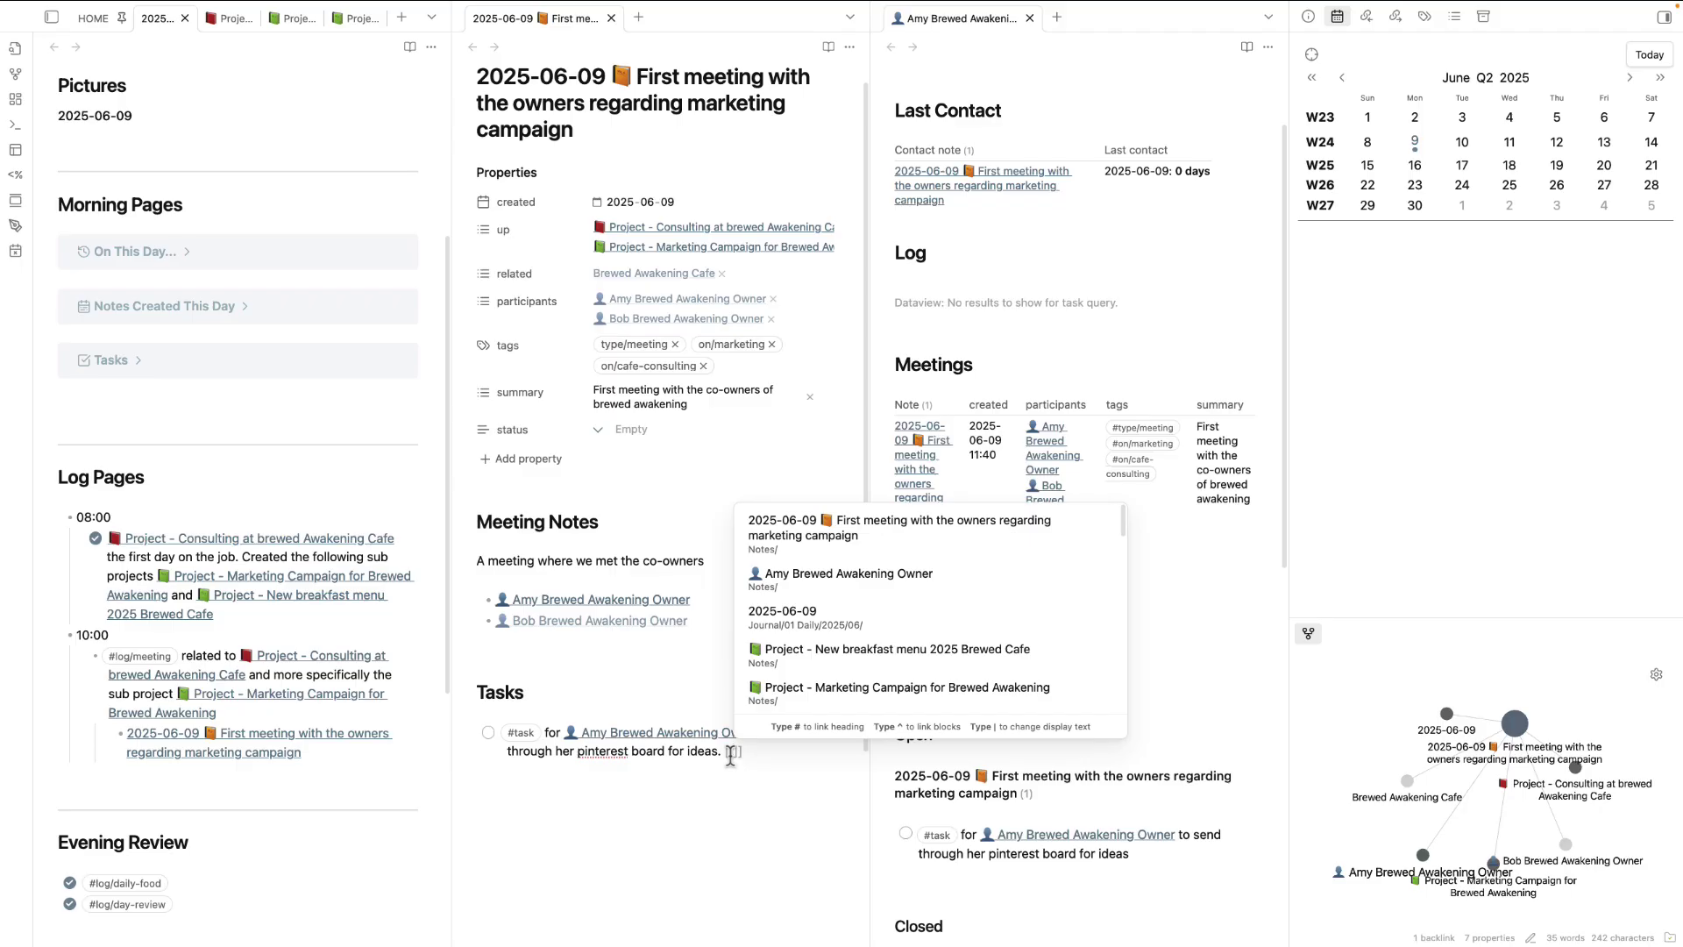
pyautogui.write('Marke')
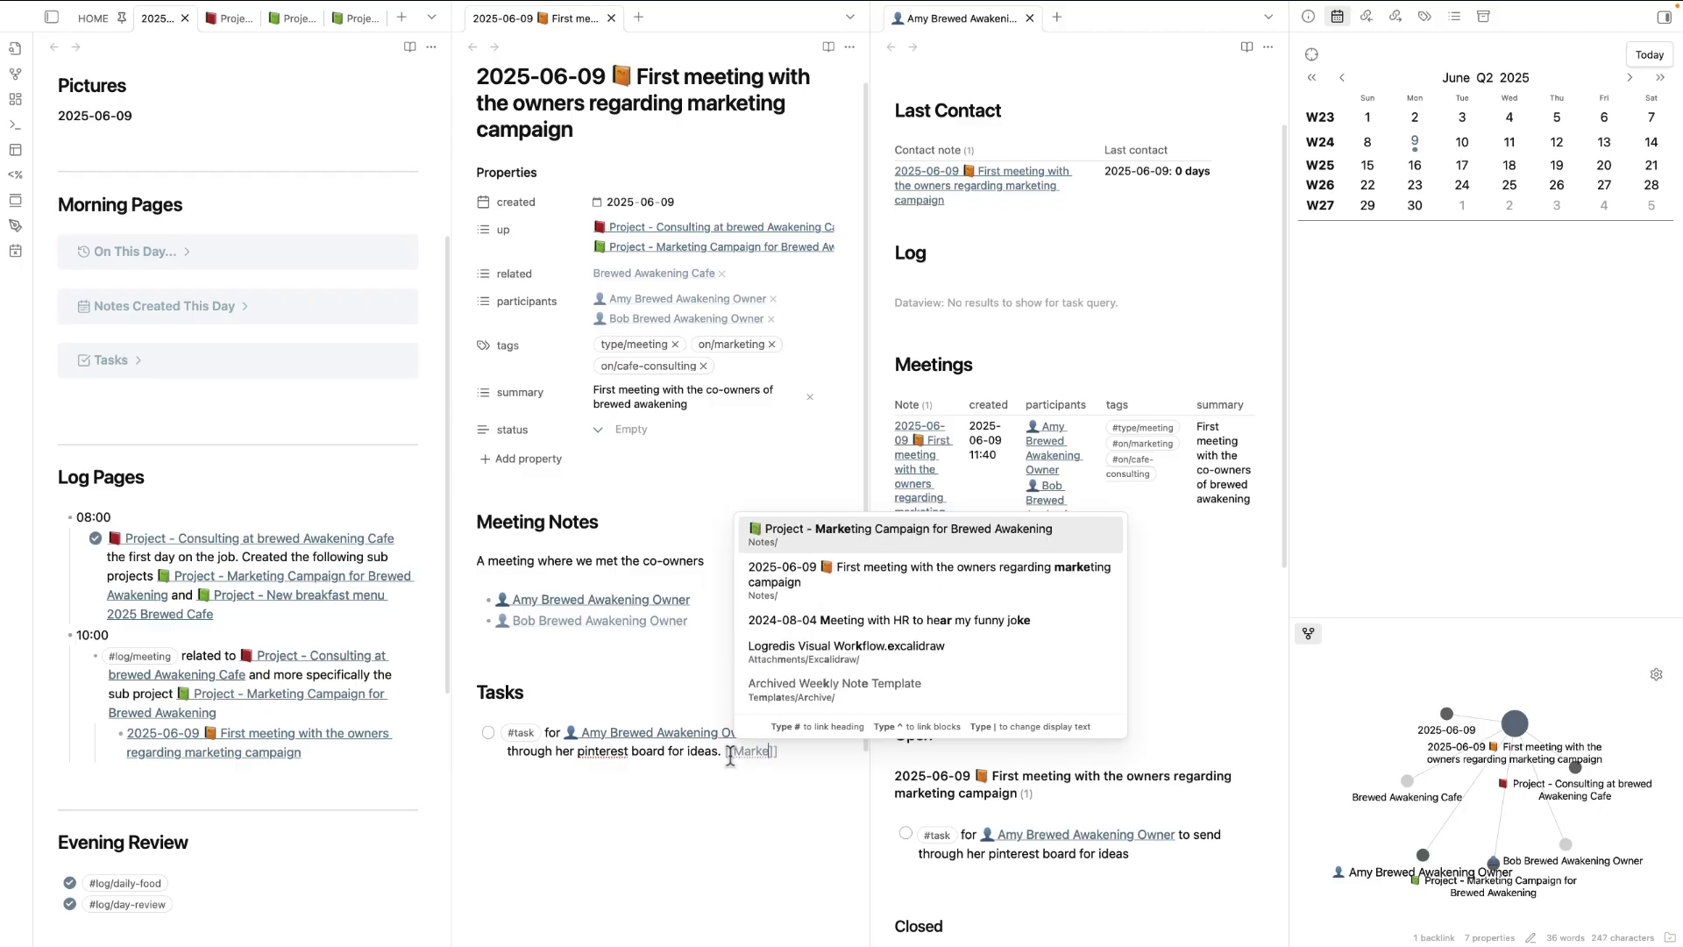
pyautogui.press('BackSpace')
pyautogui.press('BackSpace')
pyautogui.press('BackSpace')
pyautogui.press('BackSpace')
pyautogui.press('BackSpace')
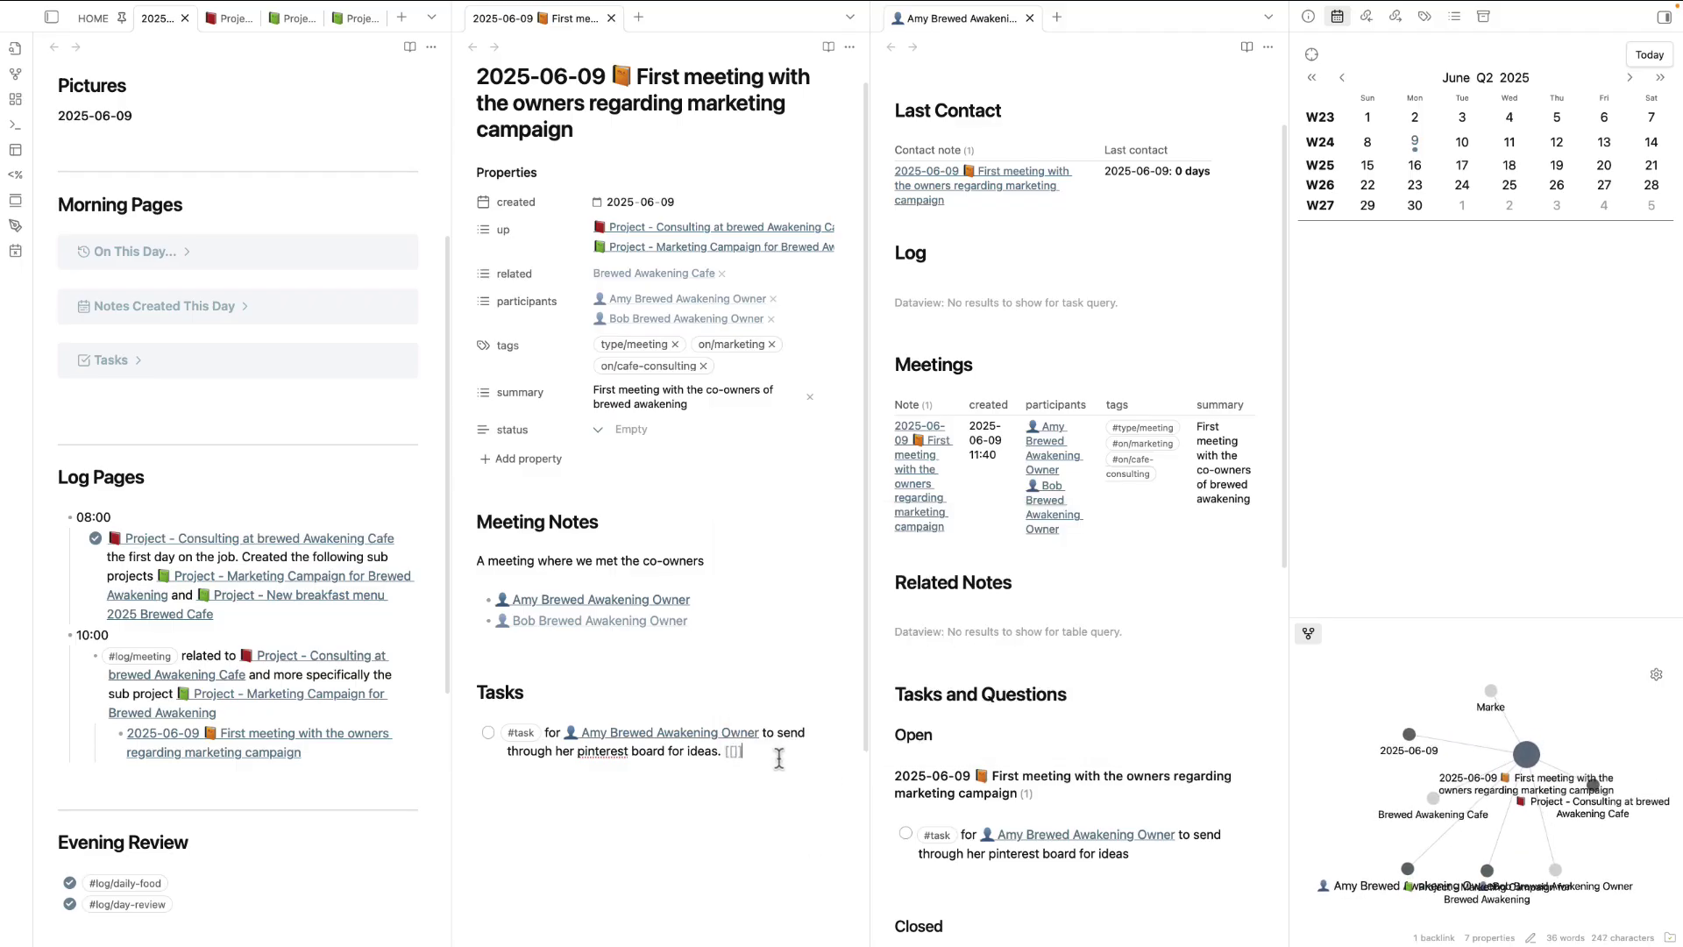
pyautogui.moveTo(779, 758); pyautogui.dragTo(385, 720)
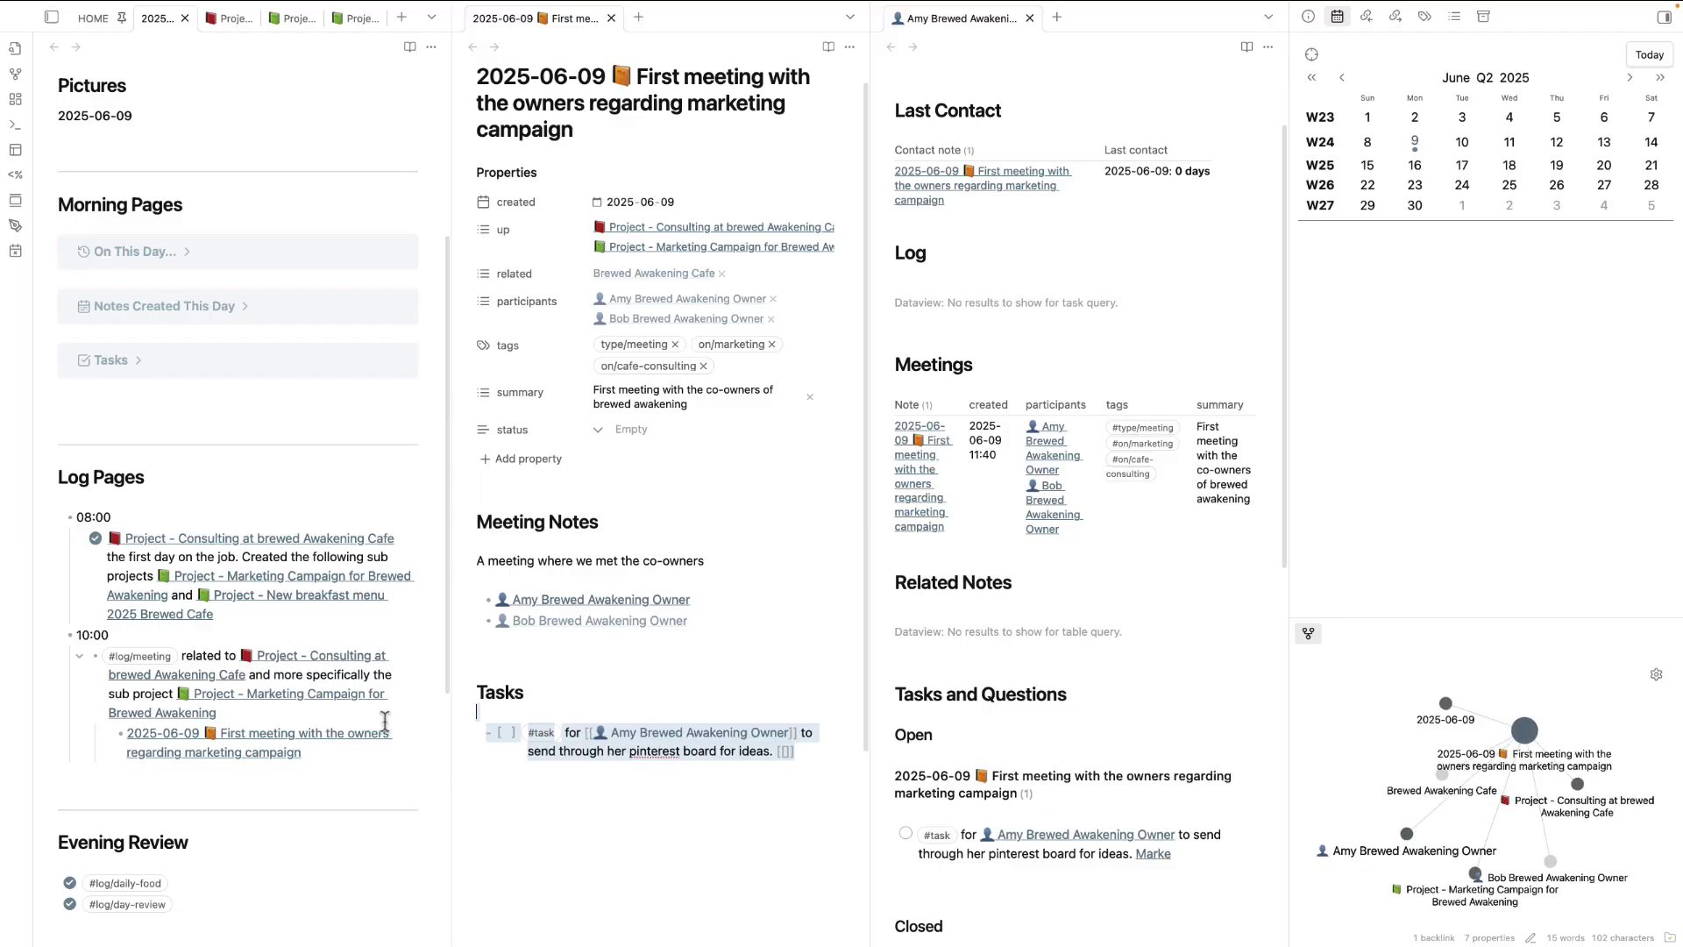
# - Show the Marketing Campaign for Brewed Awakening project note and expand its Tasks and Questions section
pyautogui.click(294, 18)
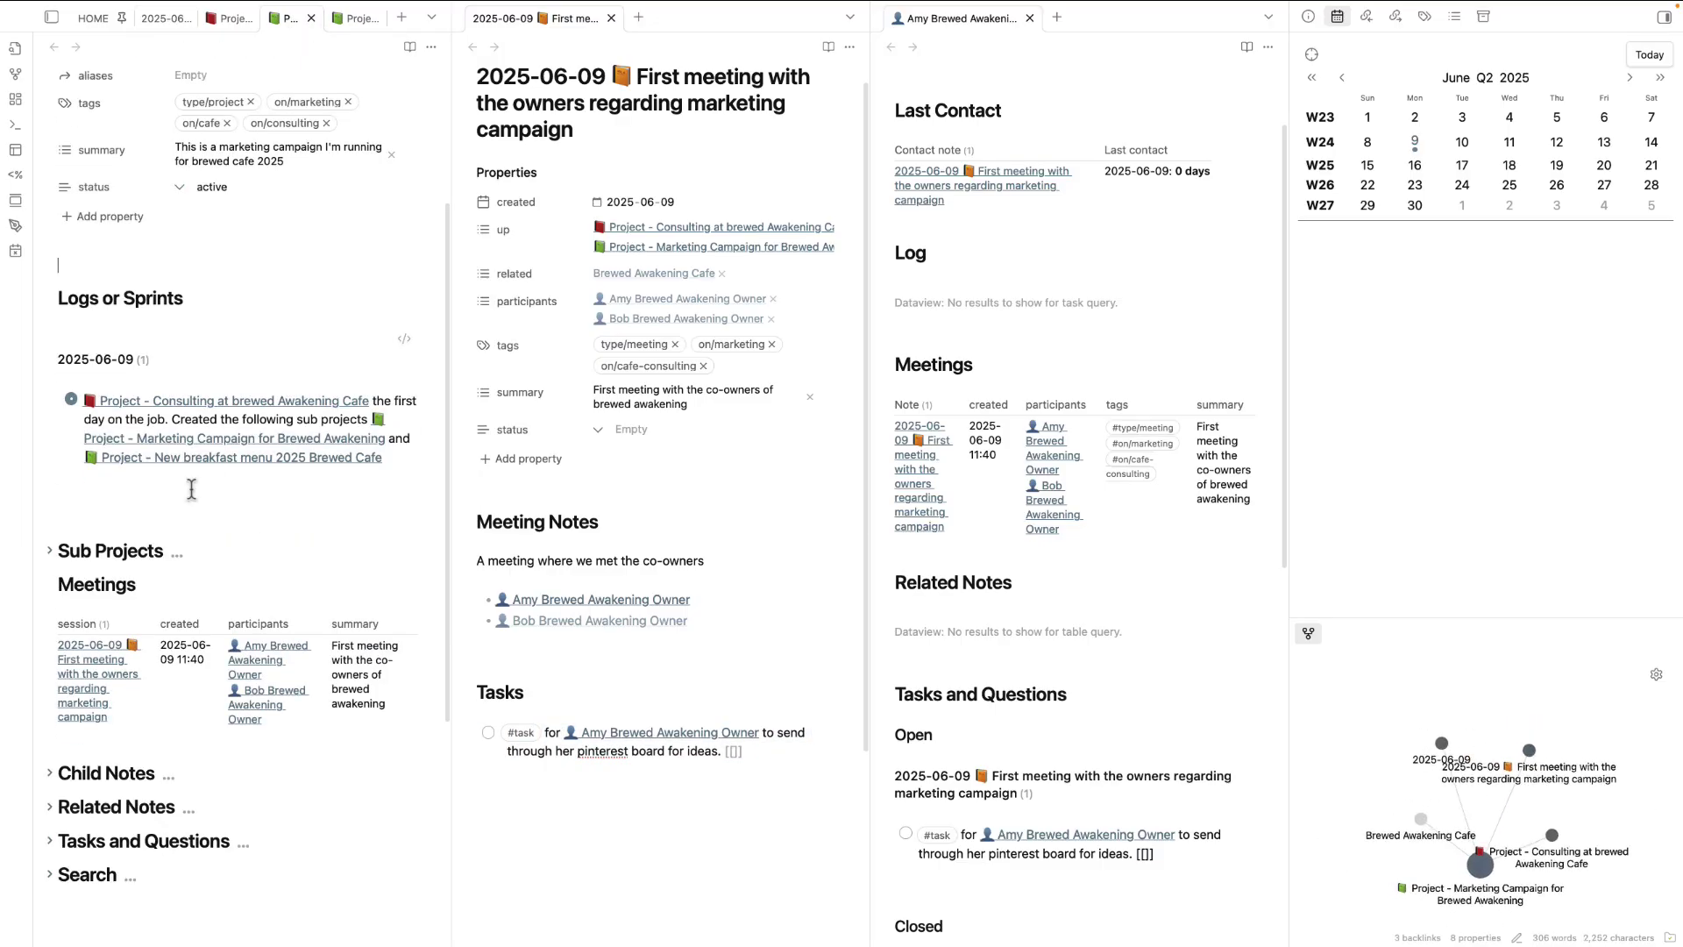
pyautogui.scroll(-3, 191, 488)
pyautogui.click(49, 576)
pyautogui.scroll(-1, 116, 462)
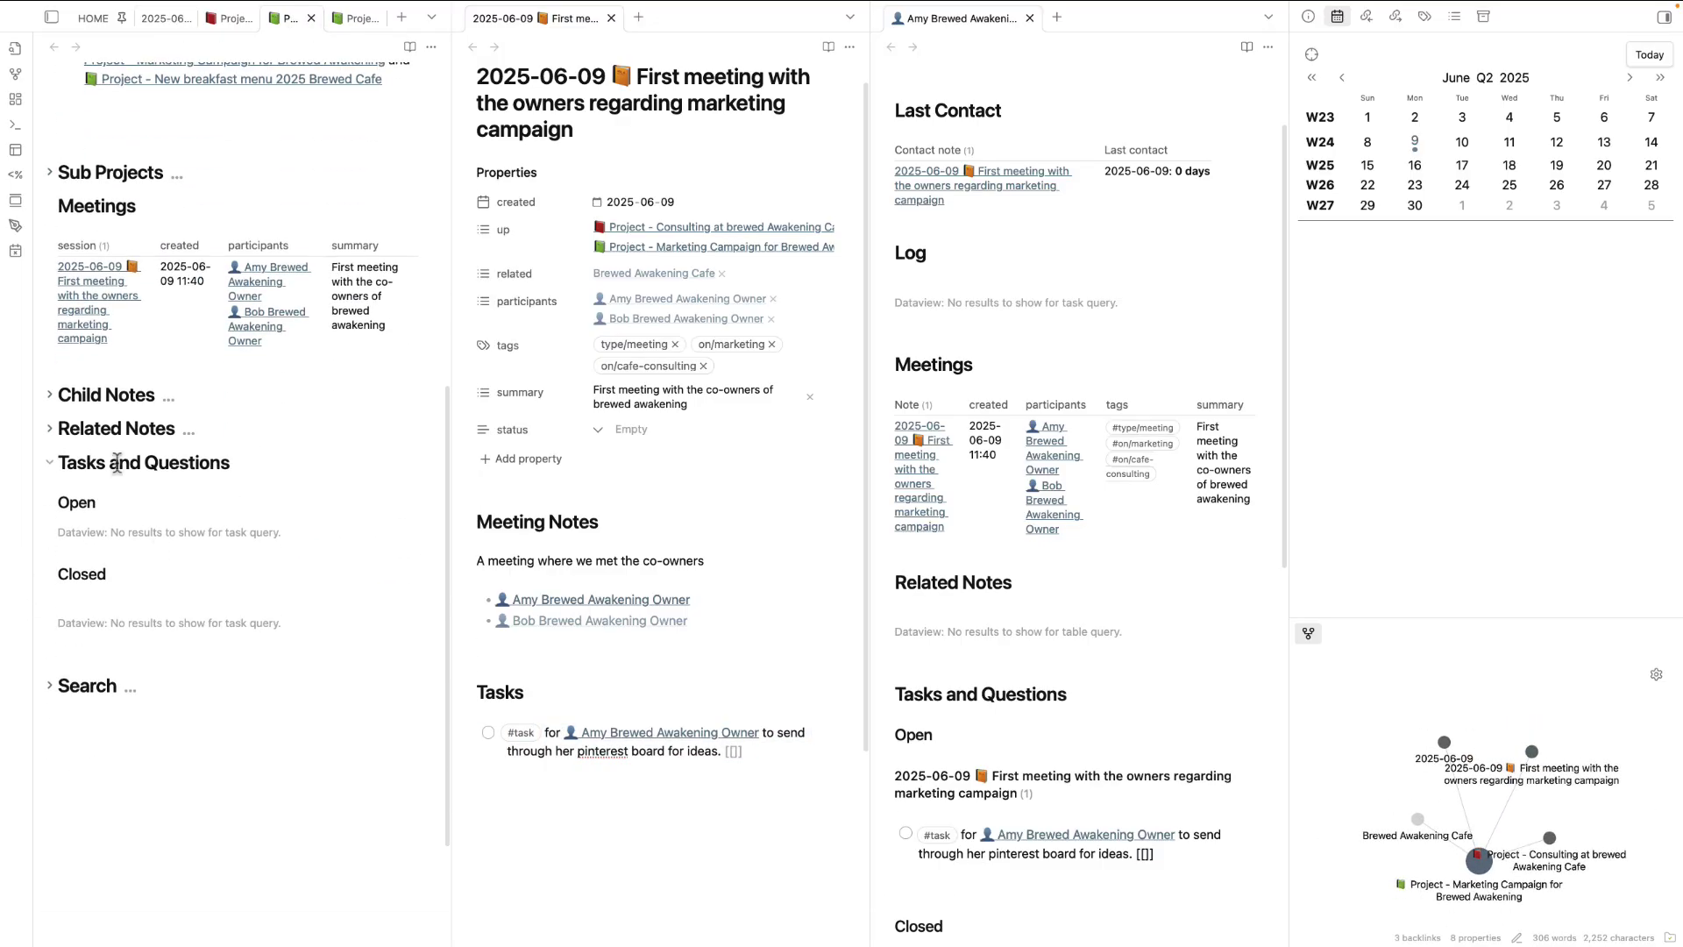
# - Fill the task's empty link with the note "Project - Marketing Campaign for Brewed Awakening"
pyautogui.click(732, 753)
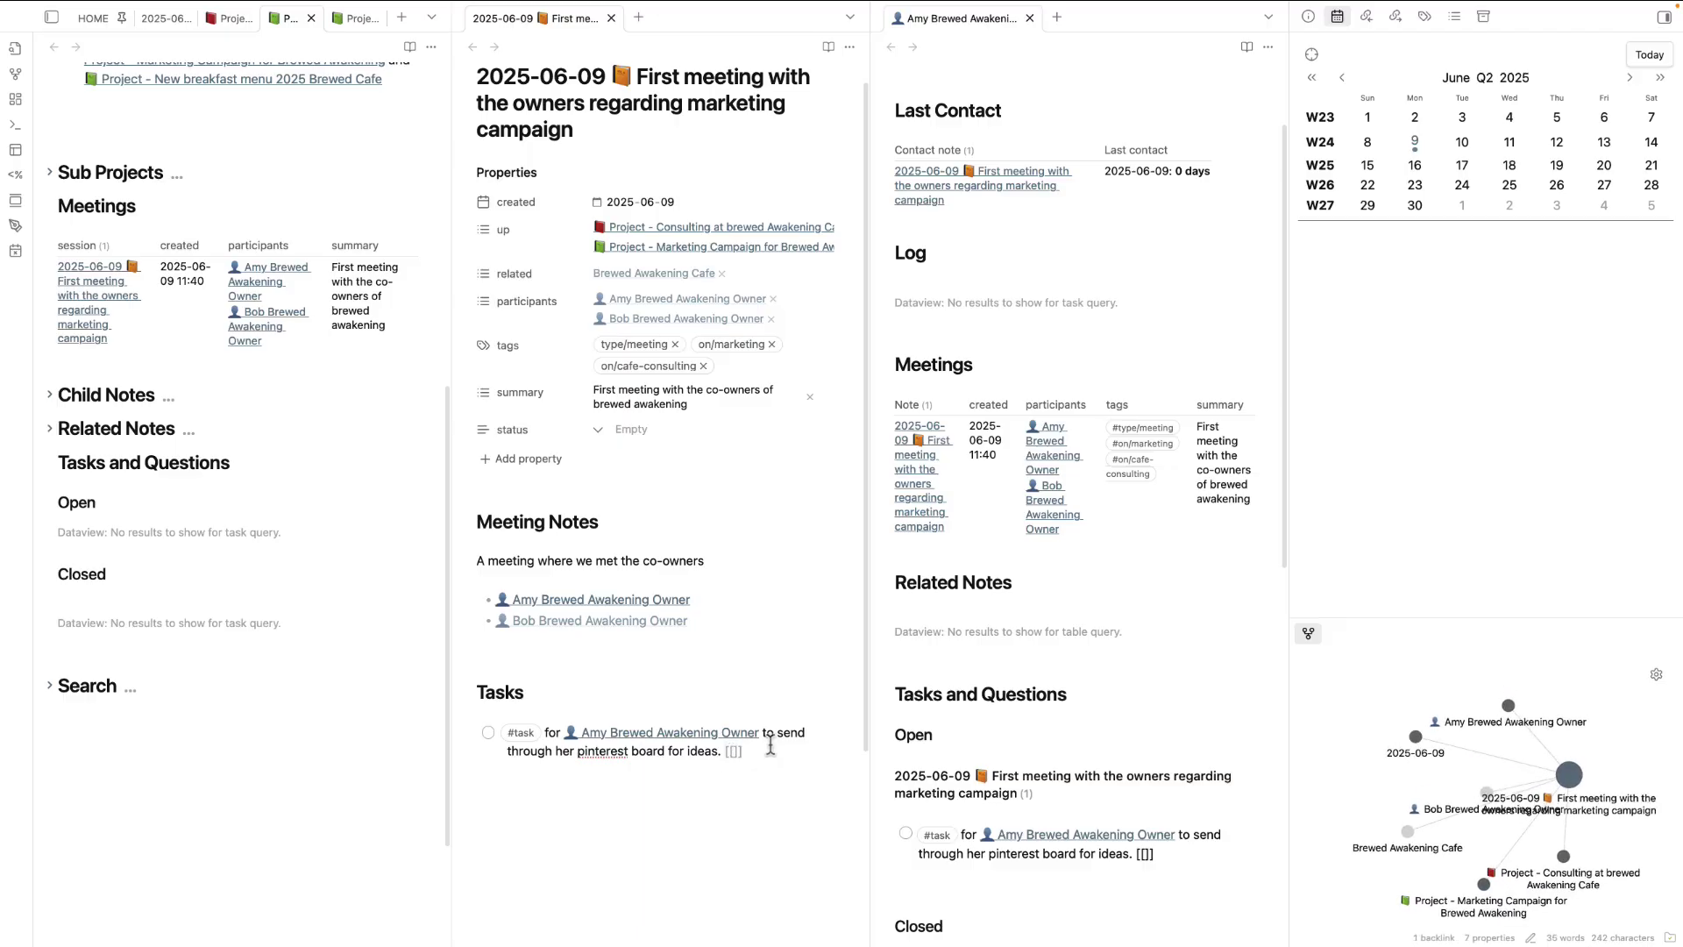
pyautogui.write('market')
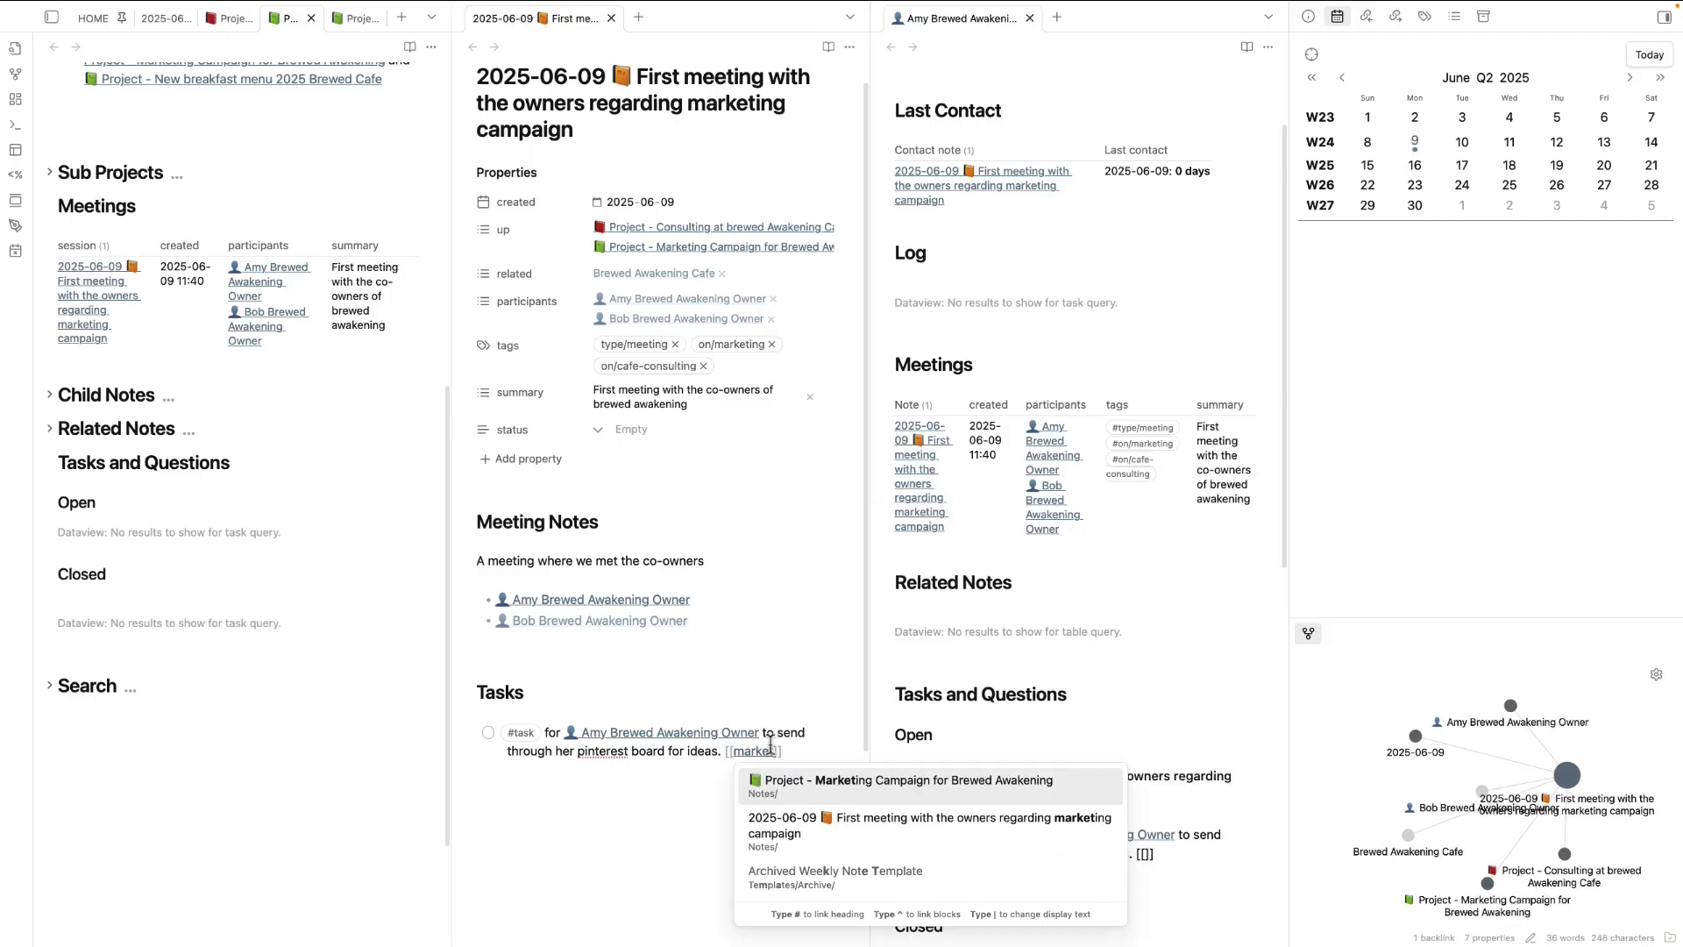
pyautogui.press('Return')
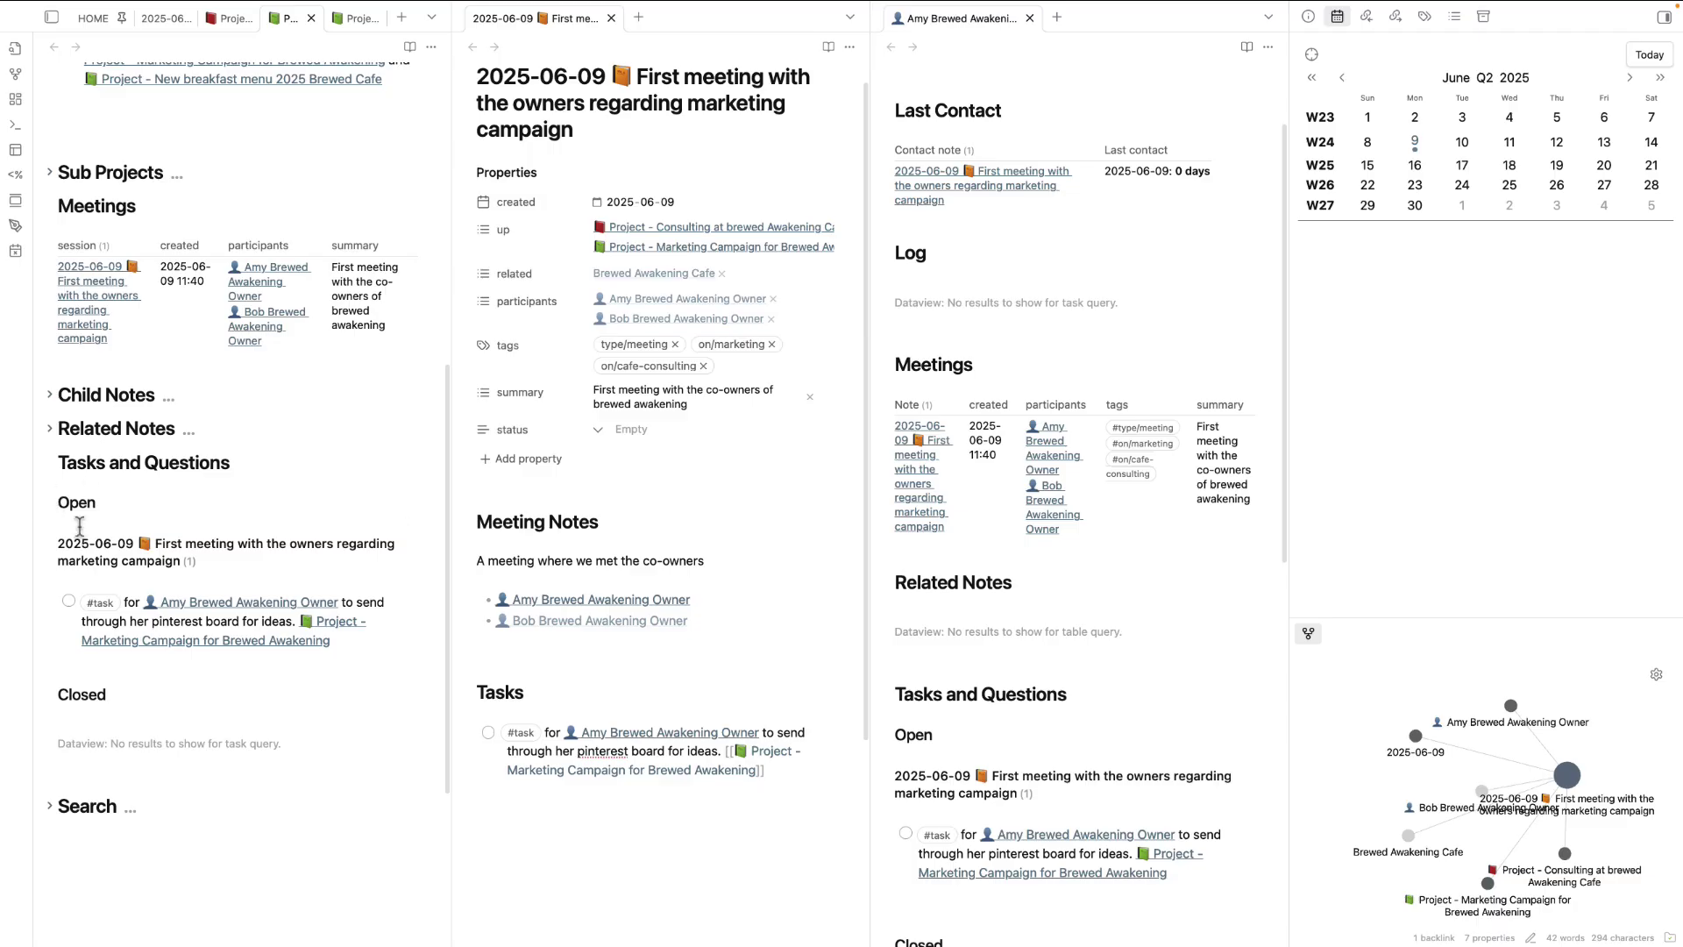
# - Collapse the marketing project note's properties and review its sections down to the open tasks
pyautogui.scroll(7, 132, 351)
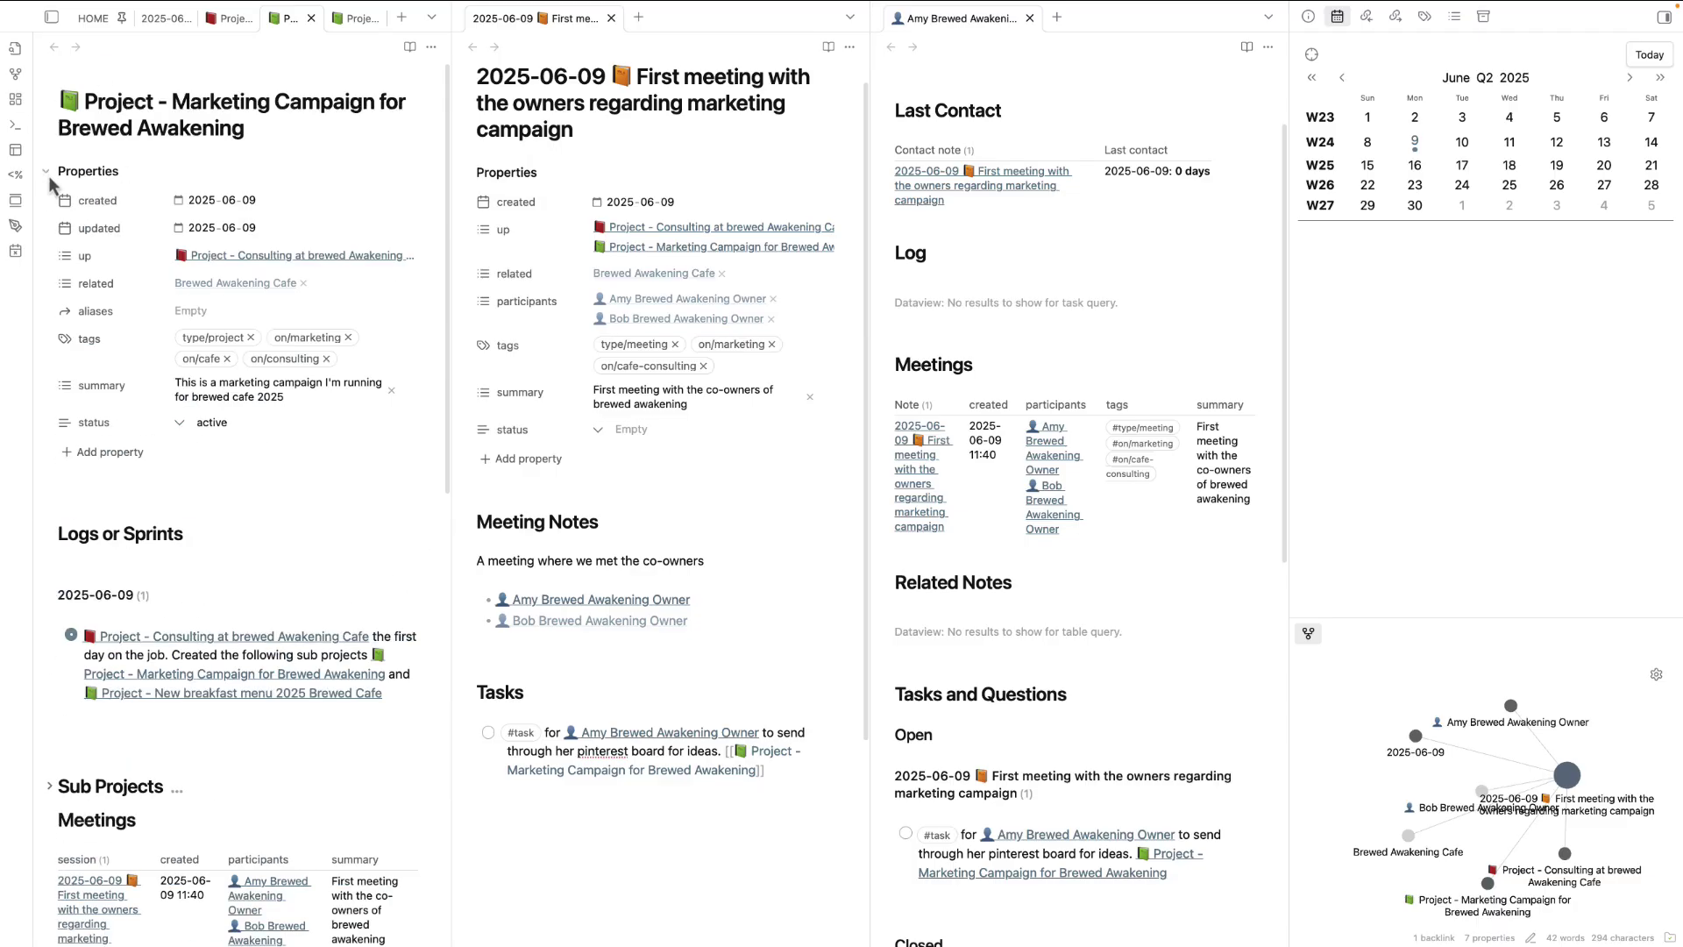
pyautogui.click(46, 173)
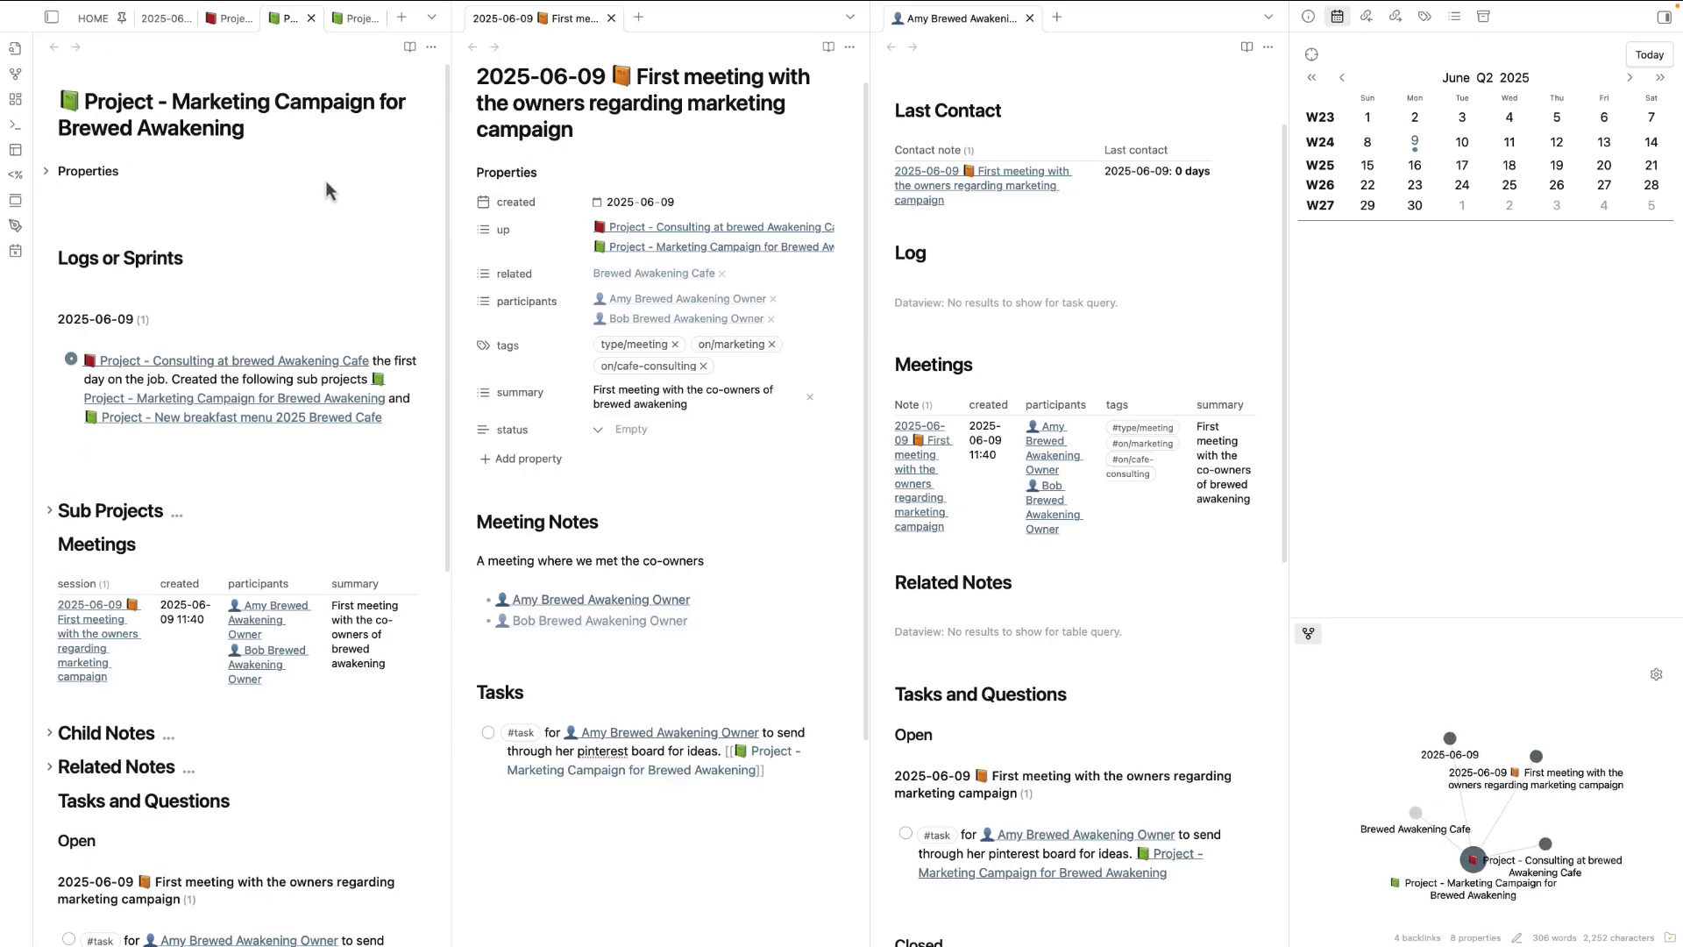
pyautogui.scroll(-7, 326, 188)
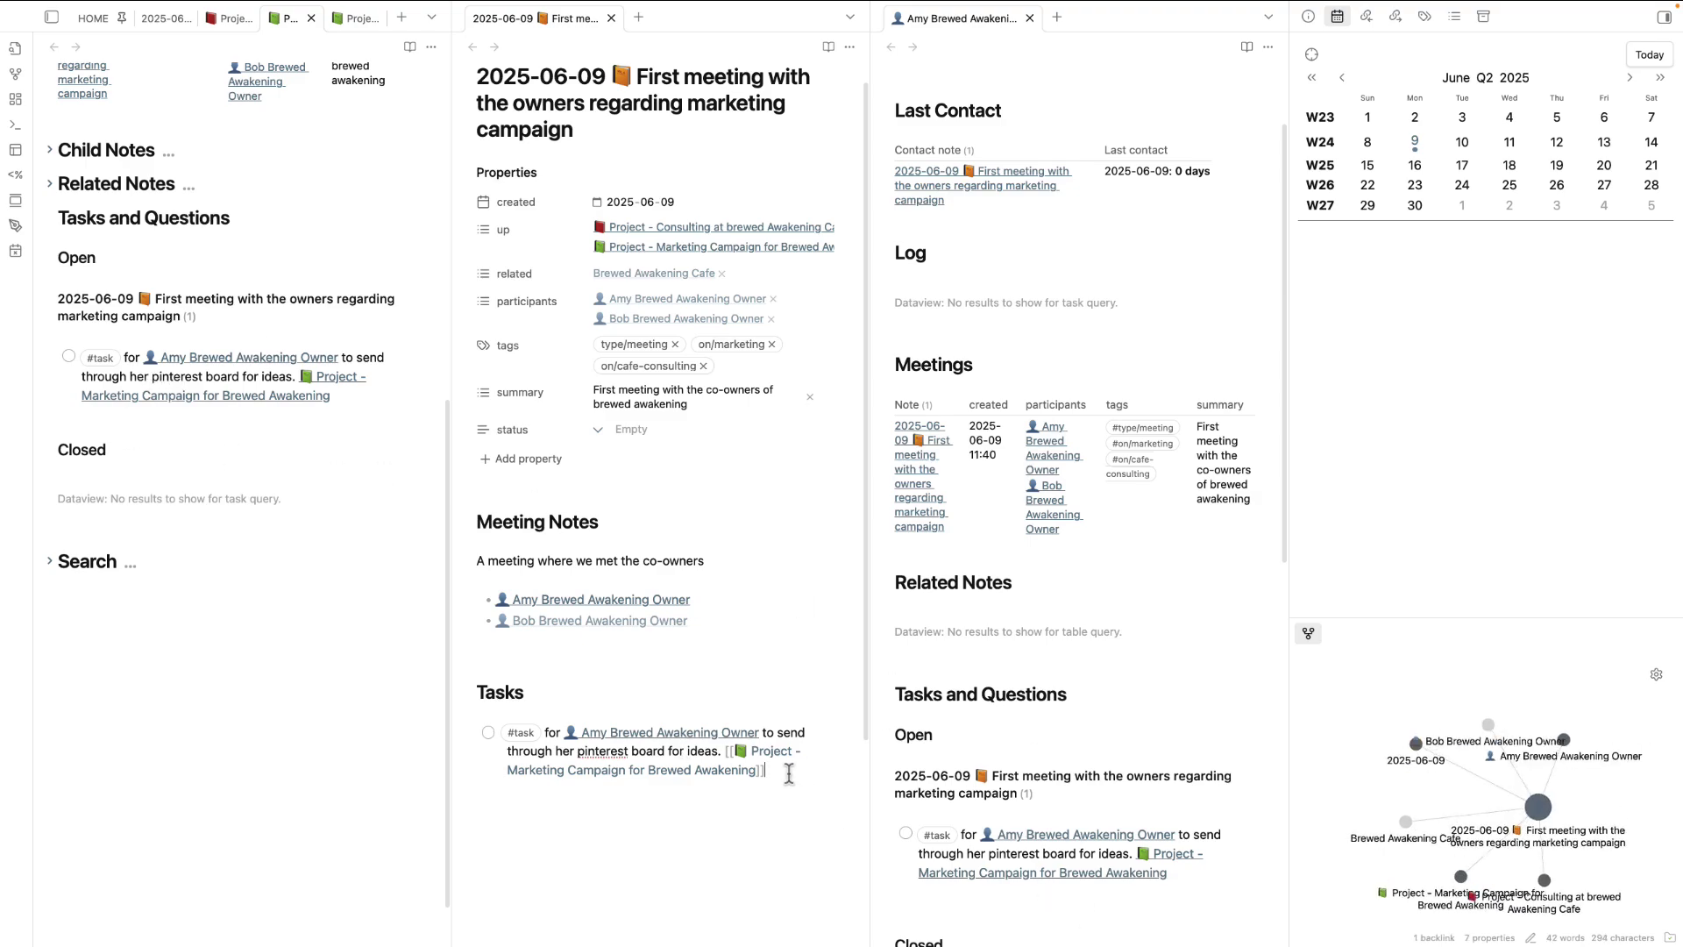
# - Examine the project link, person link and #task tag that make up the task in the meeting note
pyautogui.moveTo(789, 773); pyautogui.dragTo(725, 755)
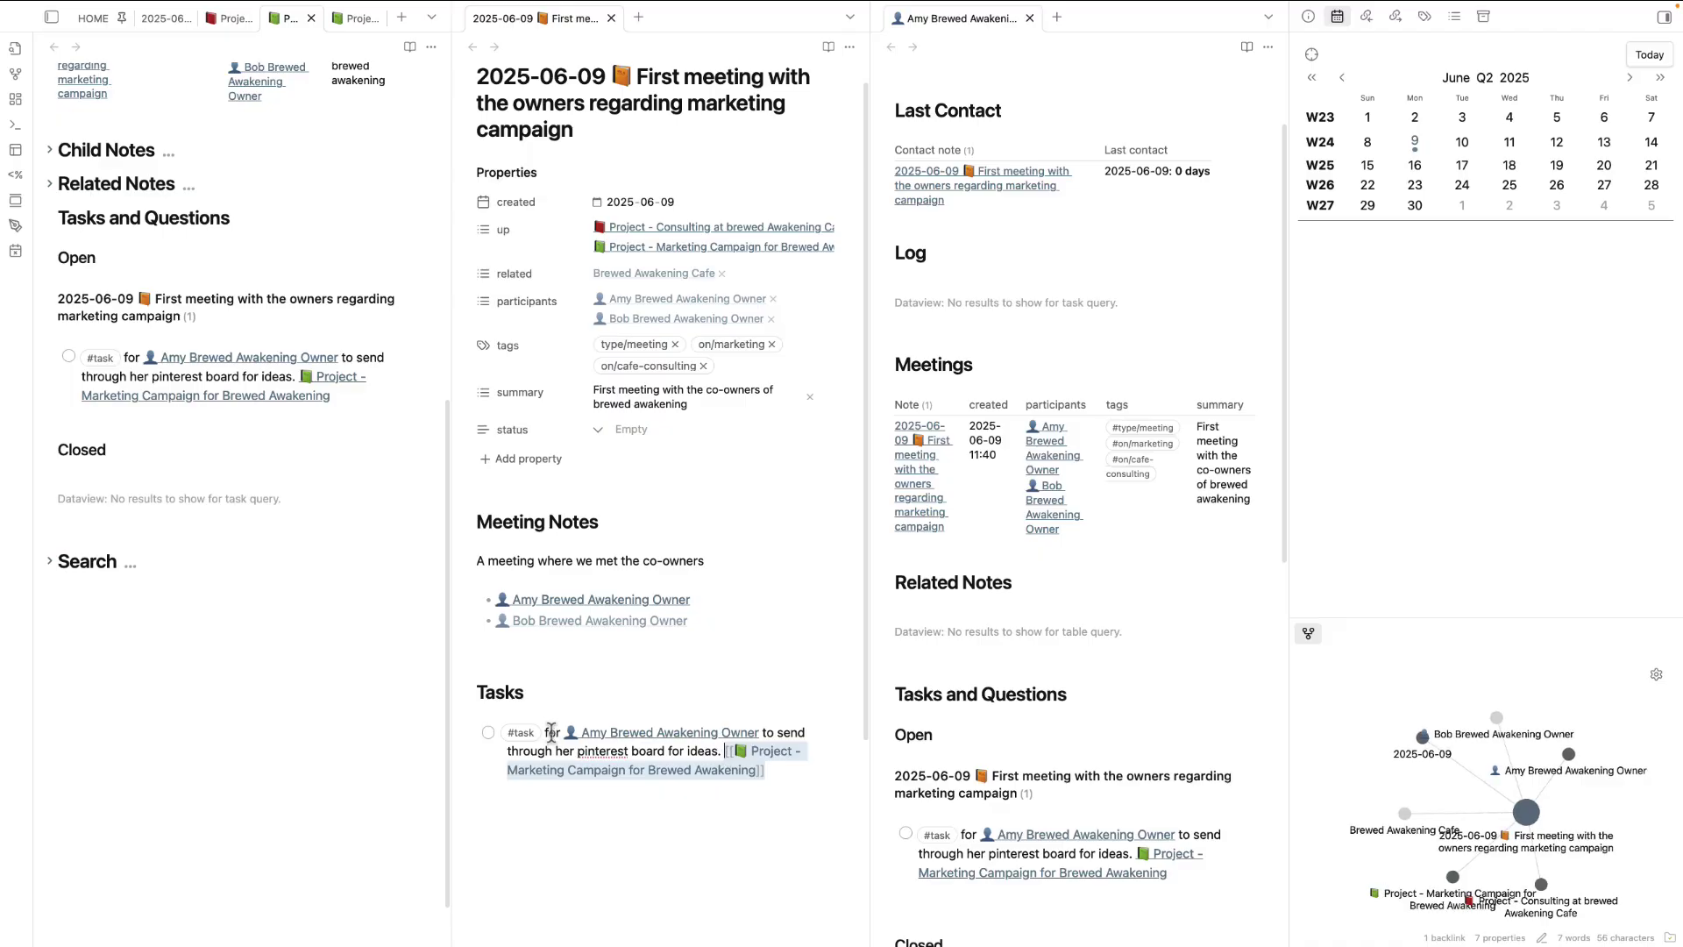
pyautogui.moveTo(561, 733); pyautogui.dragTo(763, 741)
pyautogui.write('[[')
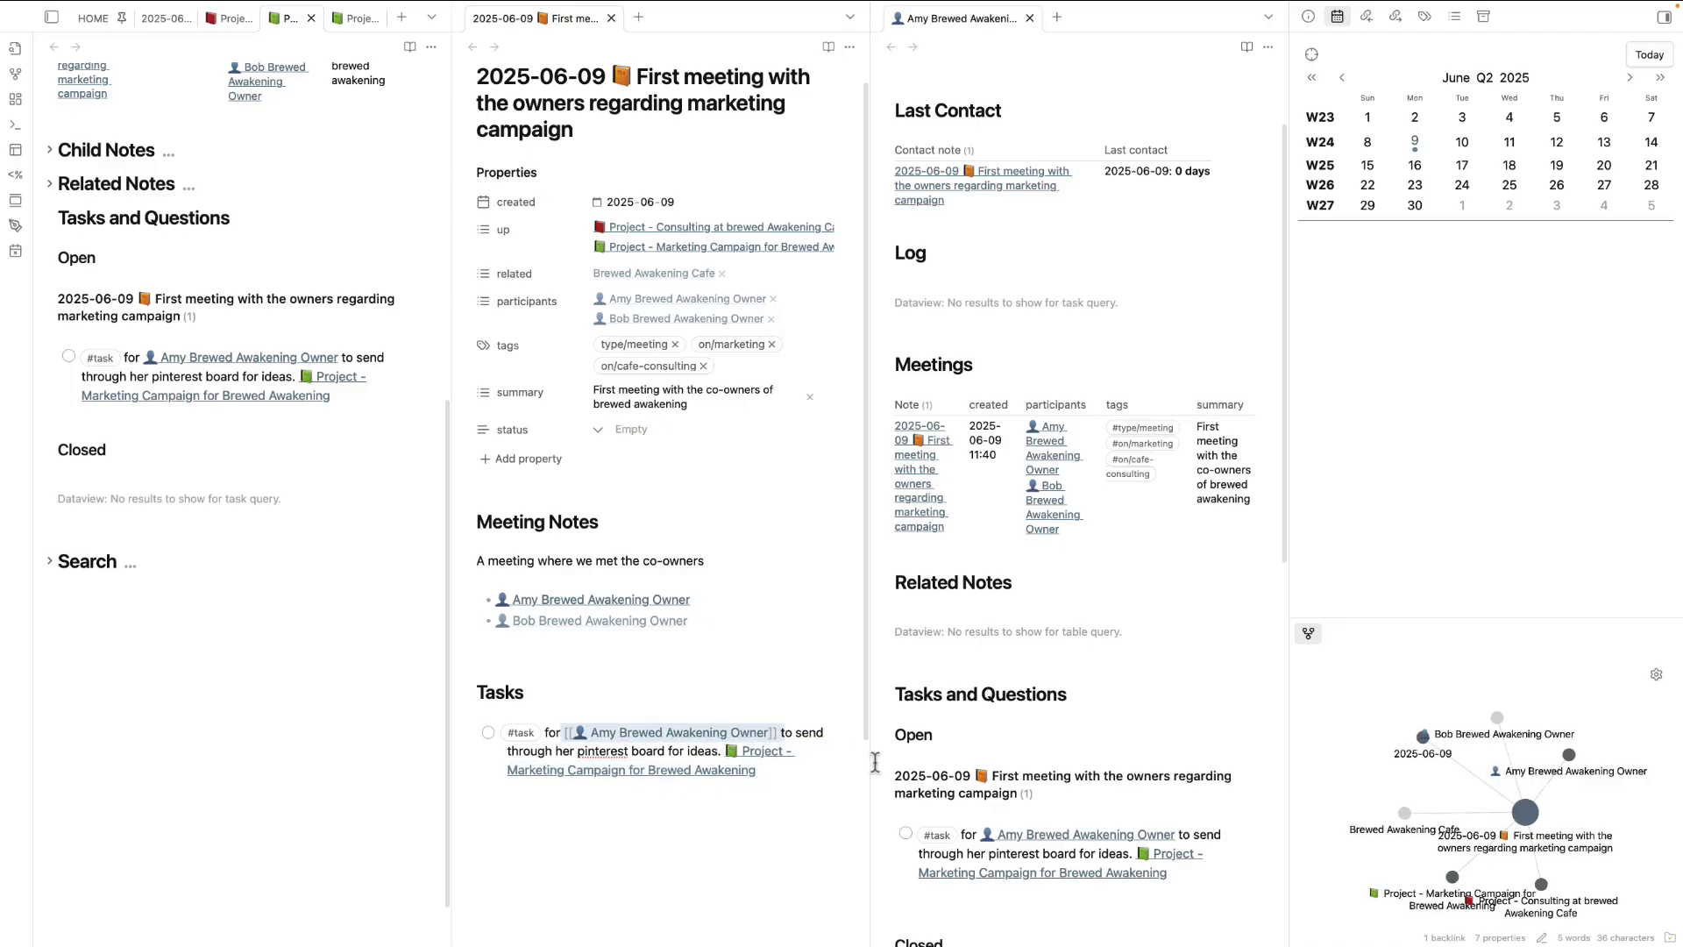
pyautogui.click(801, 791)
pyautogui.doubleClick(542, 732)
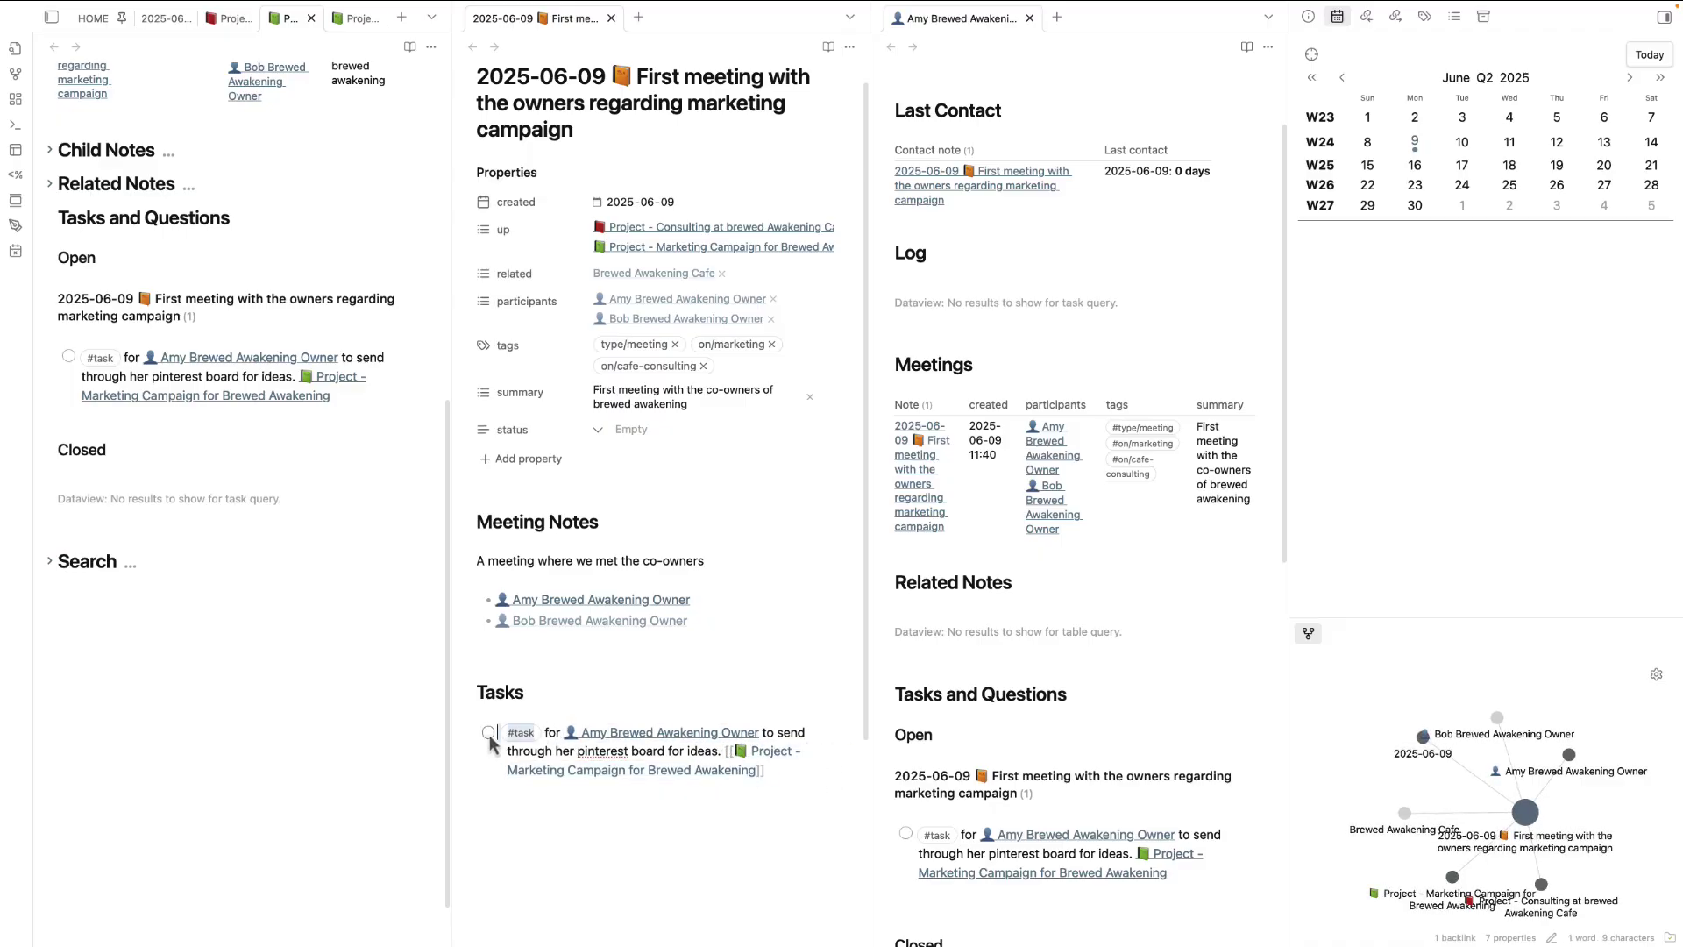
pyautogui.moveTo(742, 752); pyautogui.dragTo(565, 733)
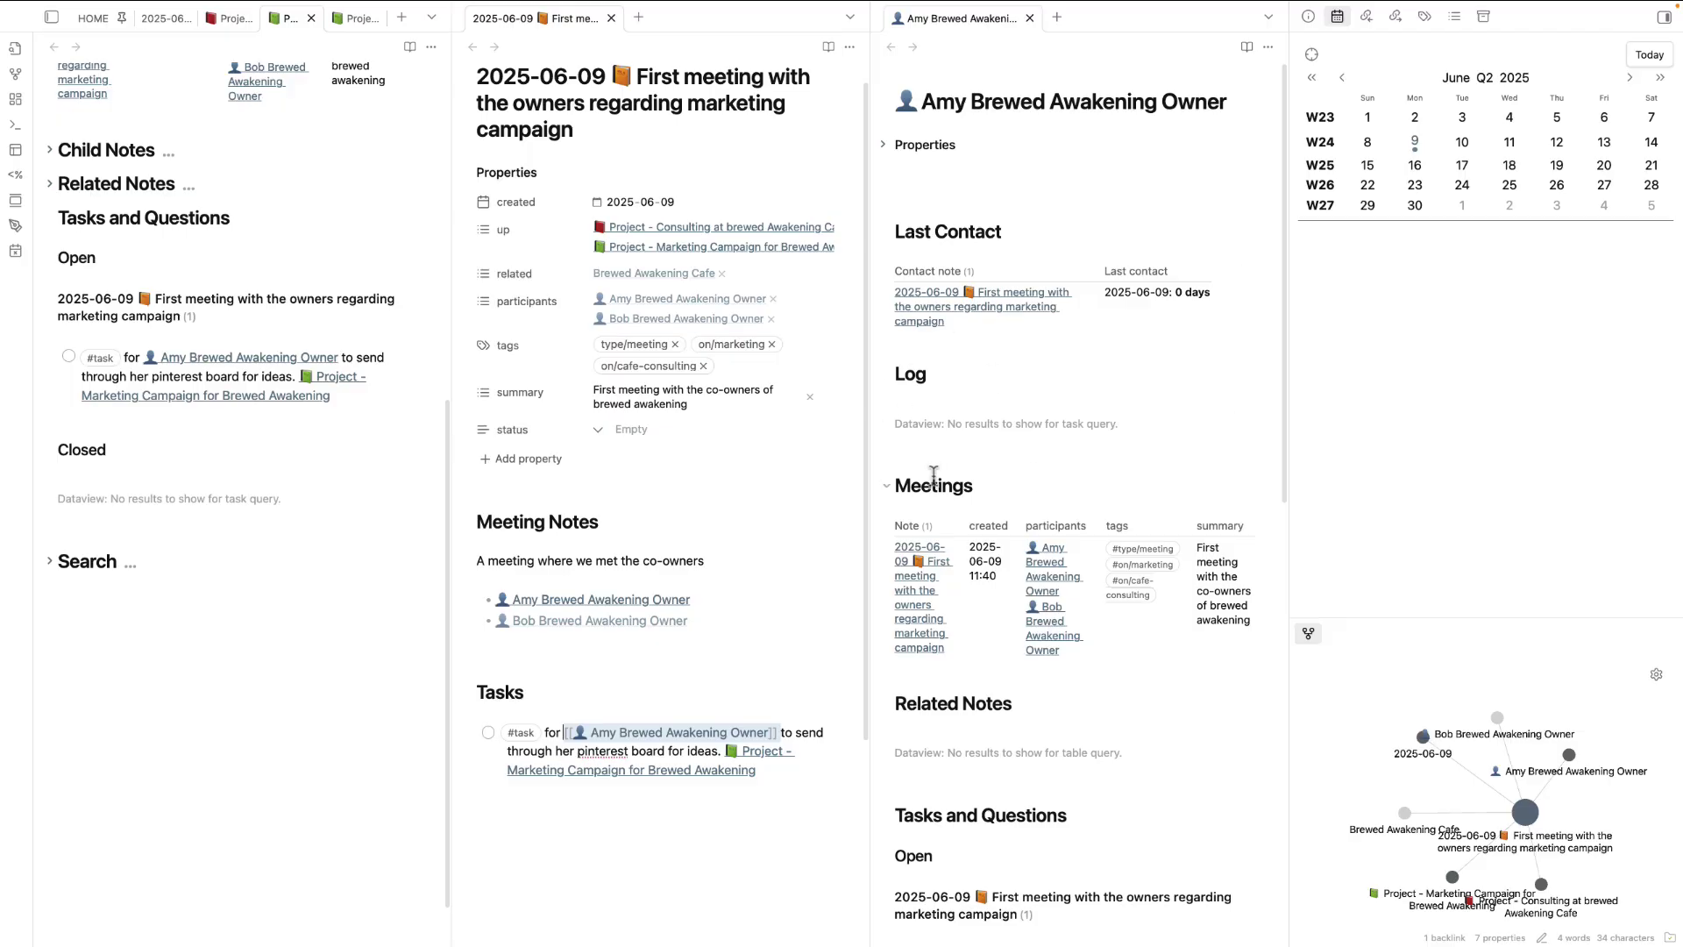
# - Turn the first co-owner's bullet under Meeting Notes into a checked item and append "has the following interest"
pyautogui.click(733, 604)
pyautogui.press('Home')
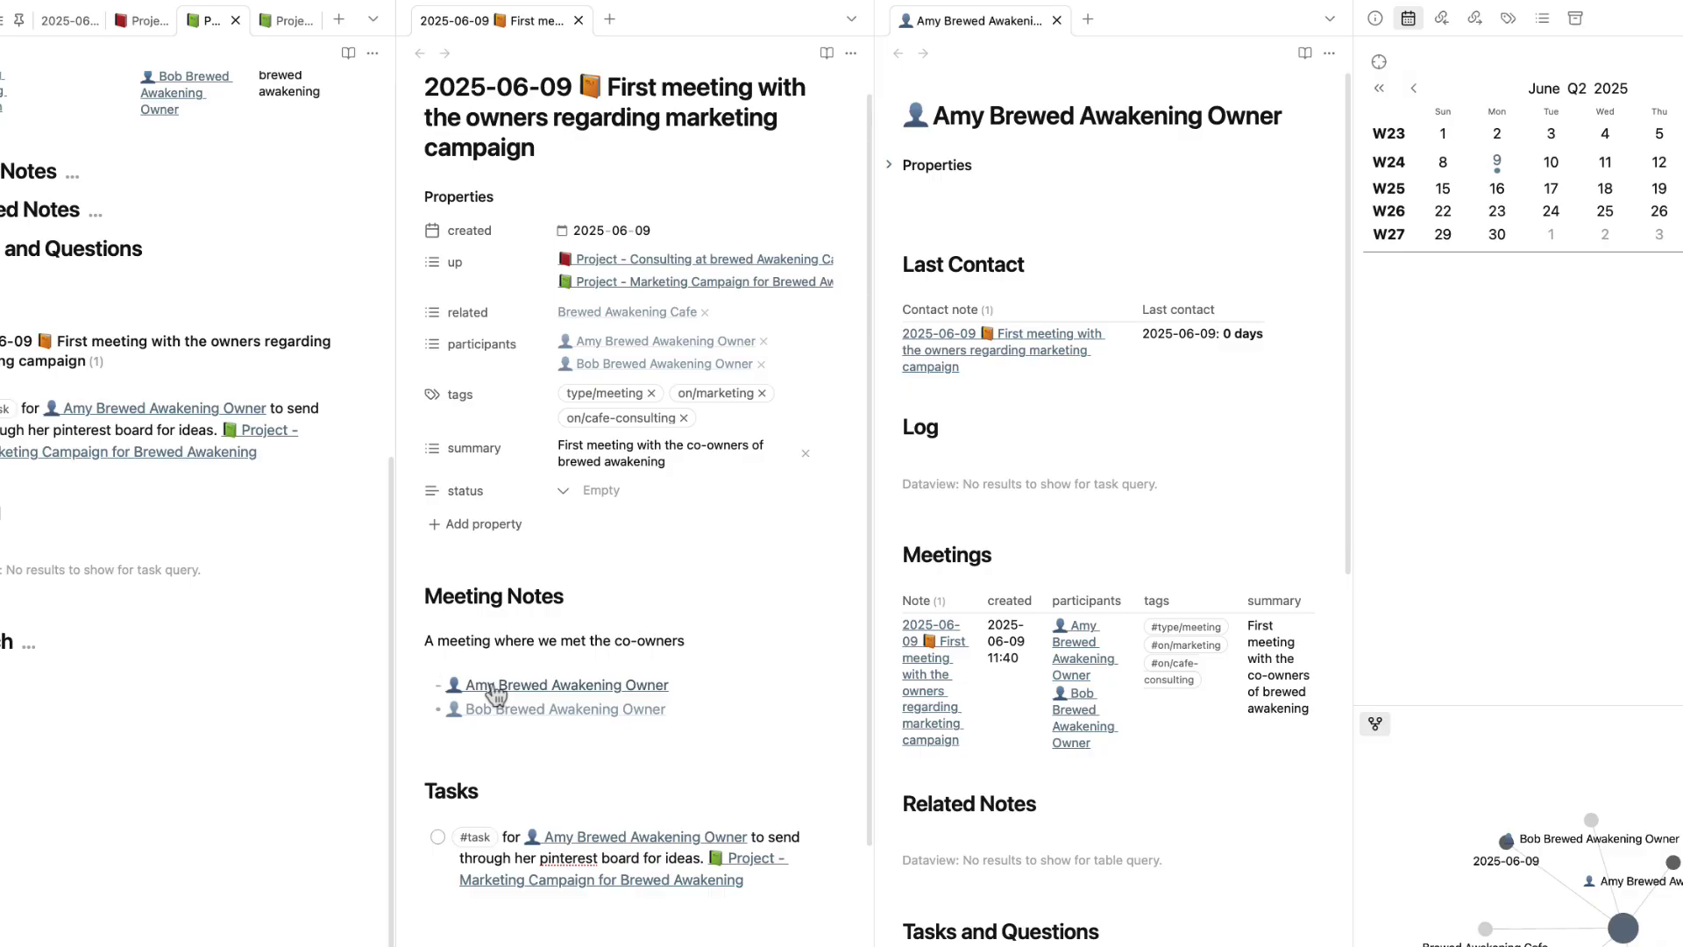
pyautogui.write('[x]')
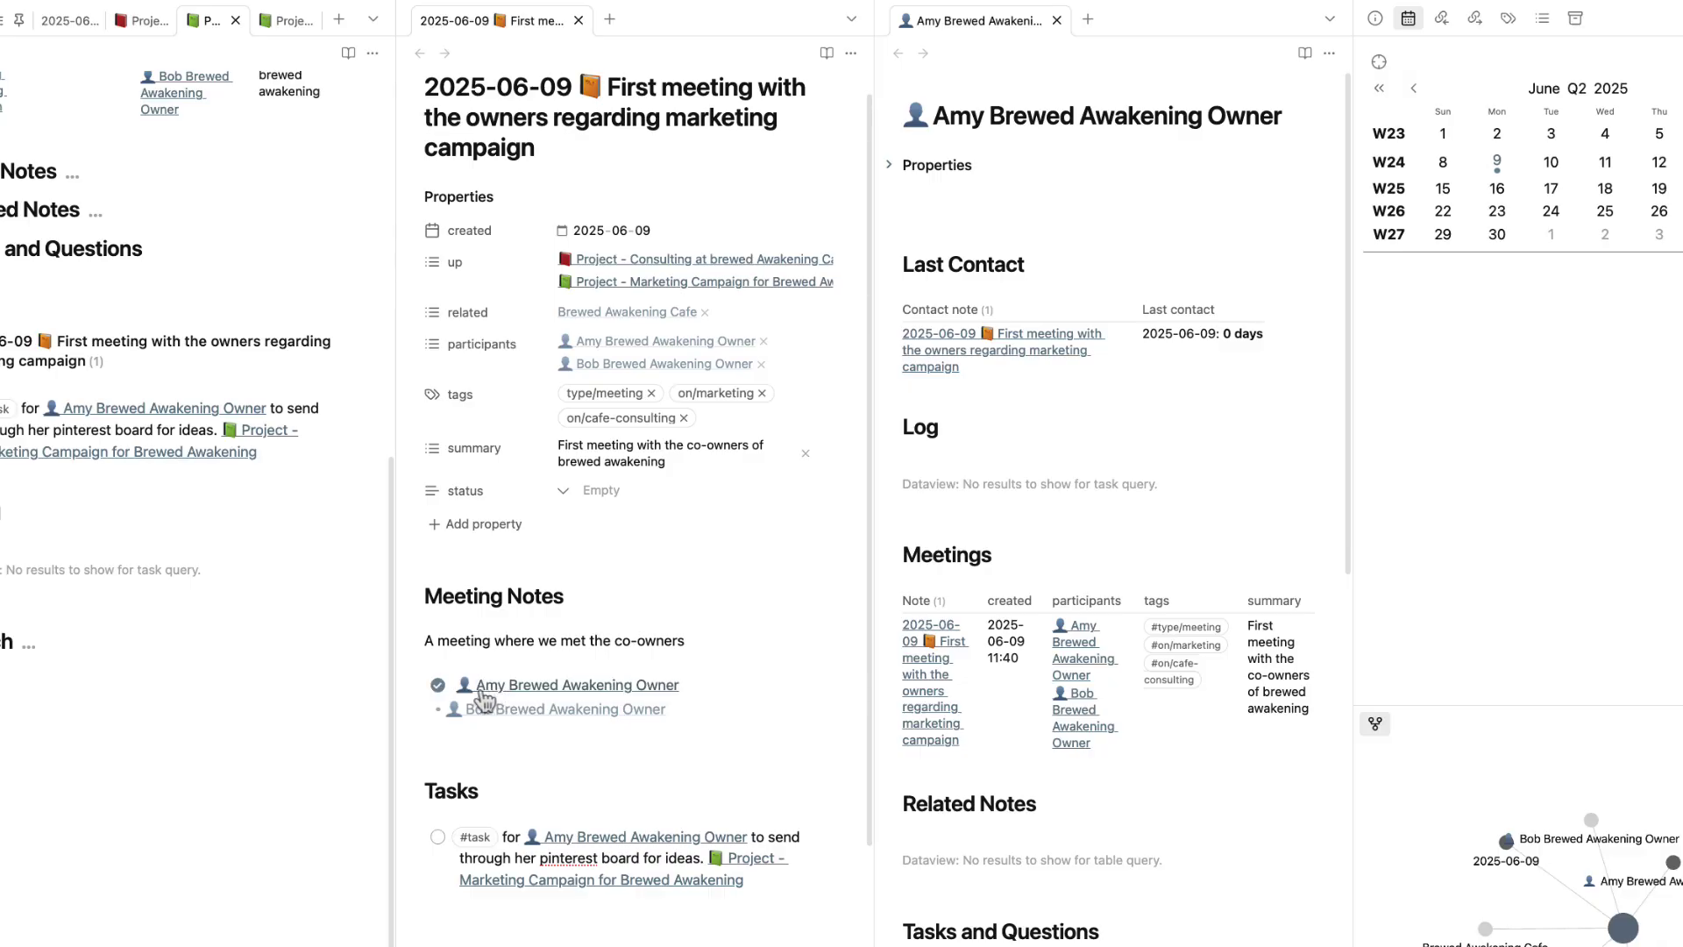
pyautogui.click(721, 682)
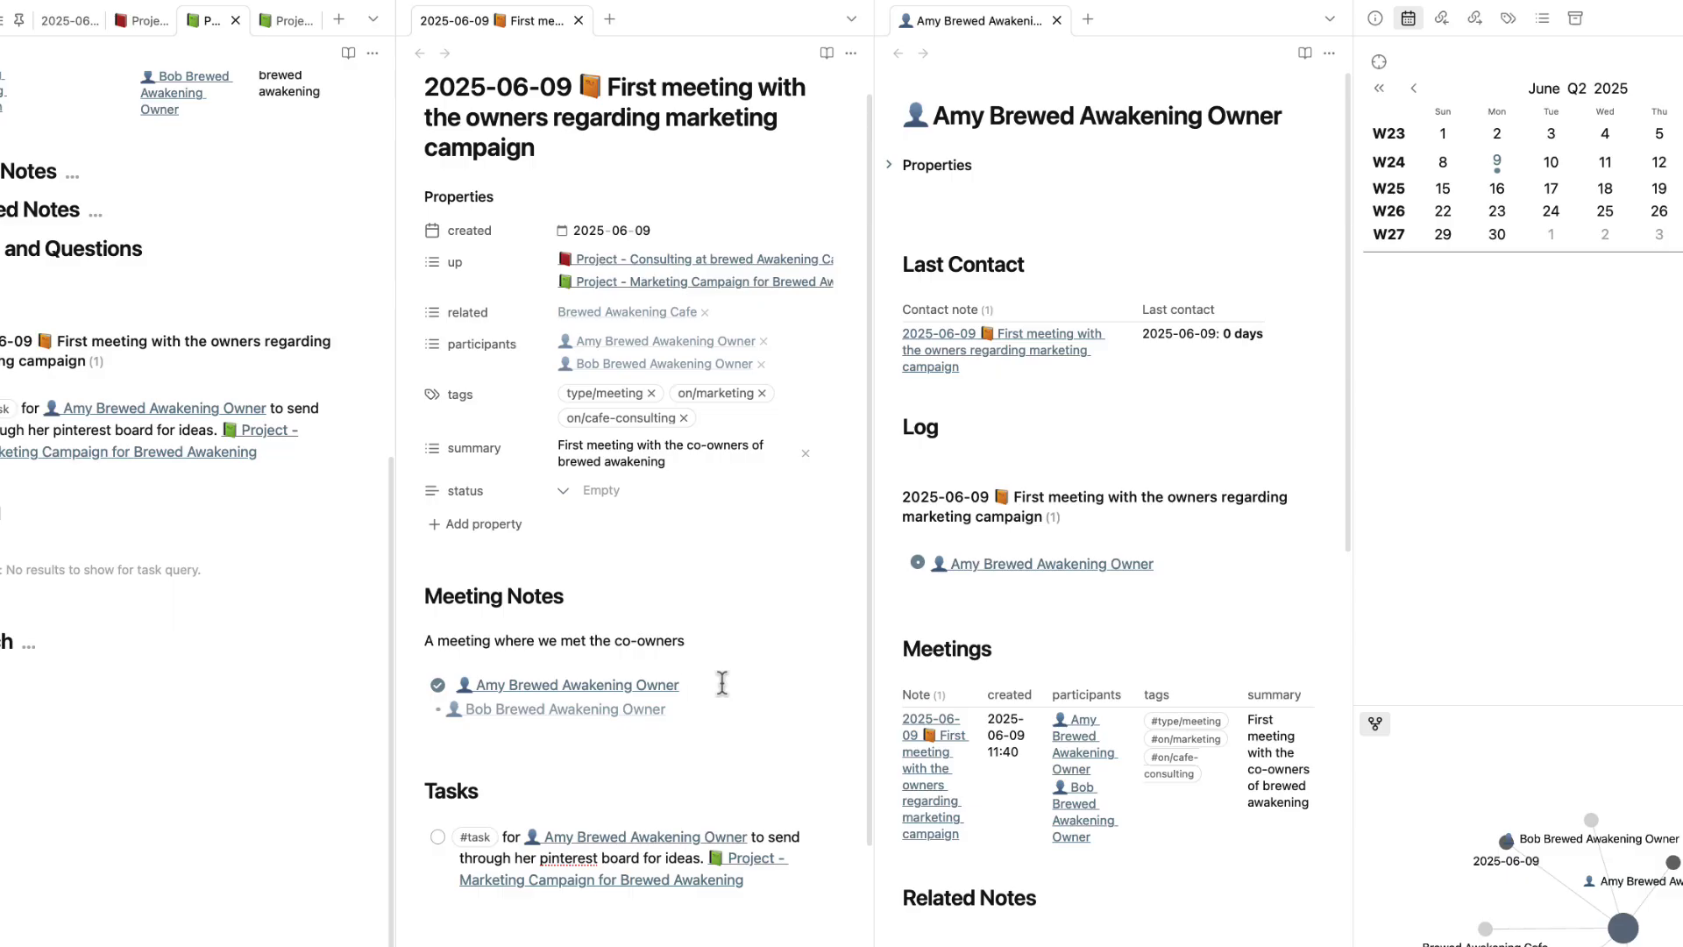
pyautogui.write('has the following interest')
# - Nest the bullets "Snowboarding", "South of France" and "She likes yoga" under the first co-owner's interest item
pyautogui.press('Return')
pyautogui.press('Tab')
pyautogui.write('[')
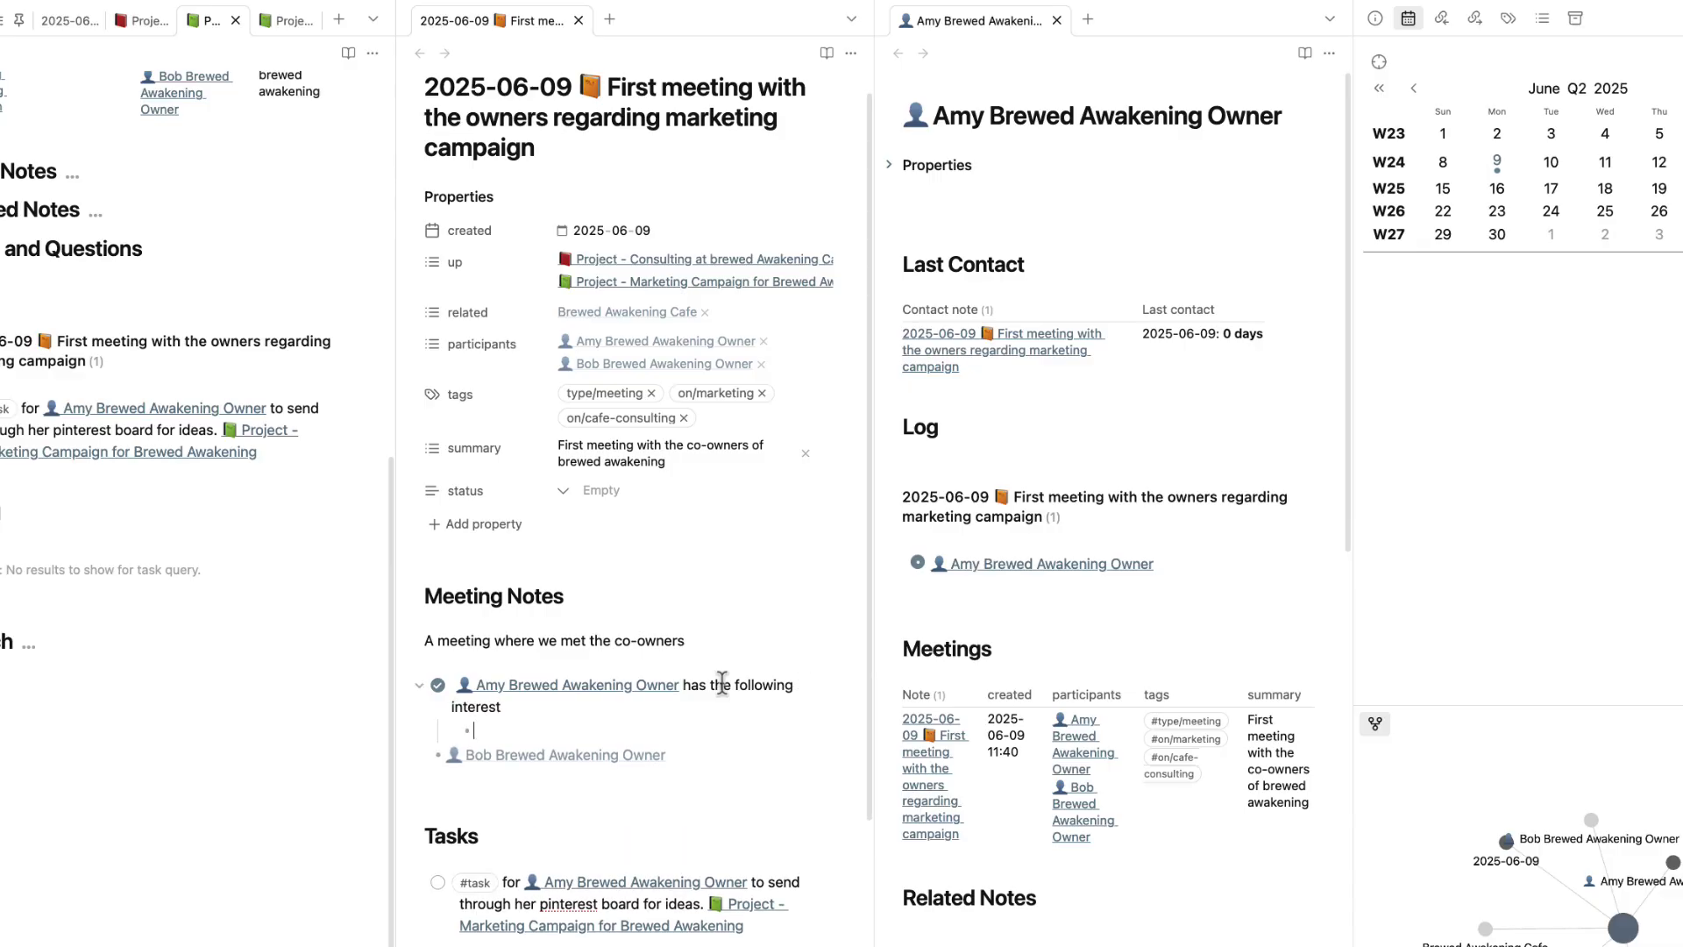
pyautogui.write('Snowboarding')
pyautogui.press('Return')
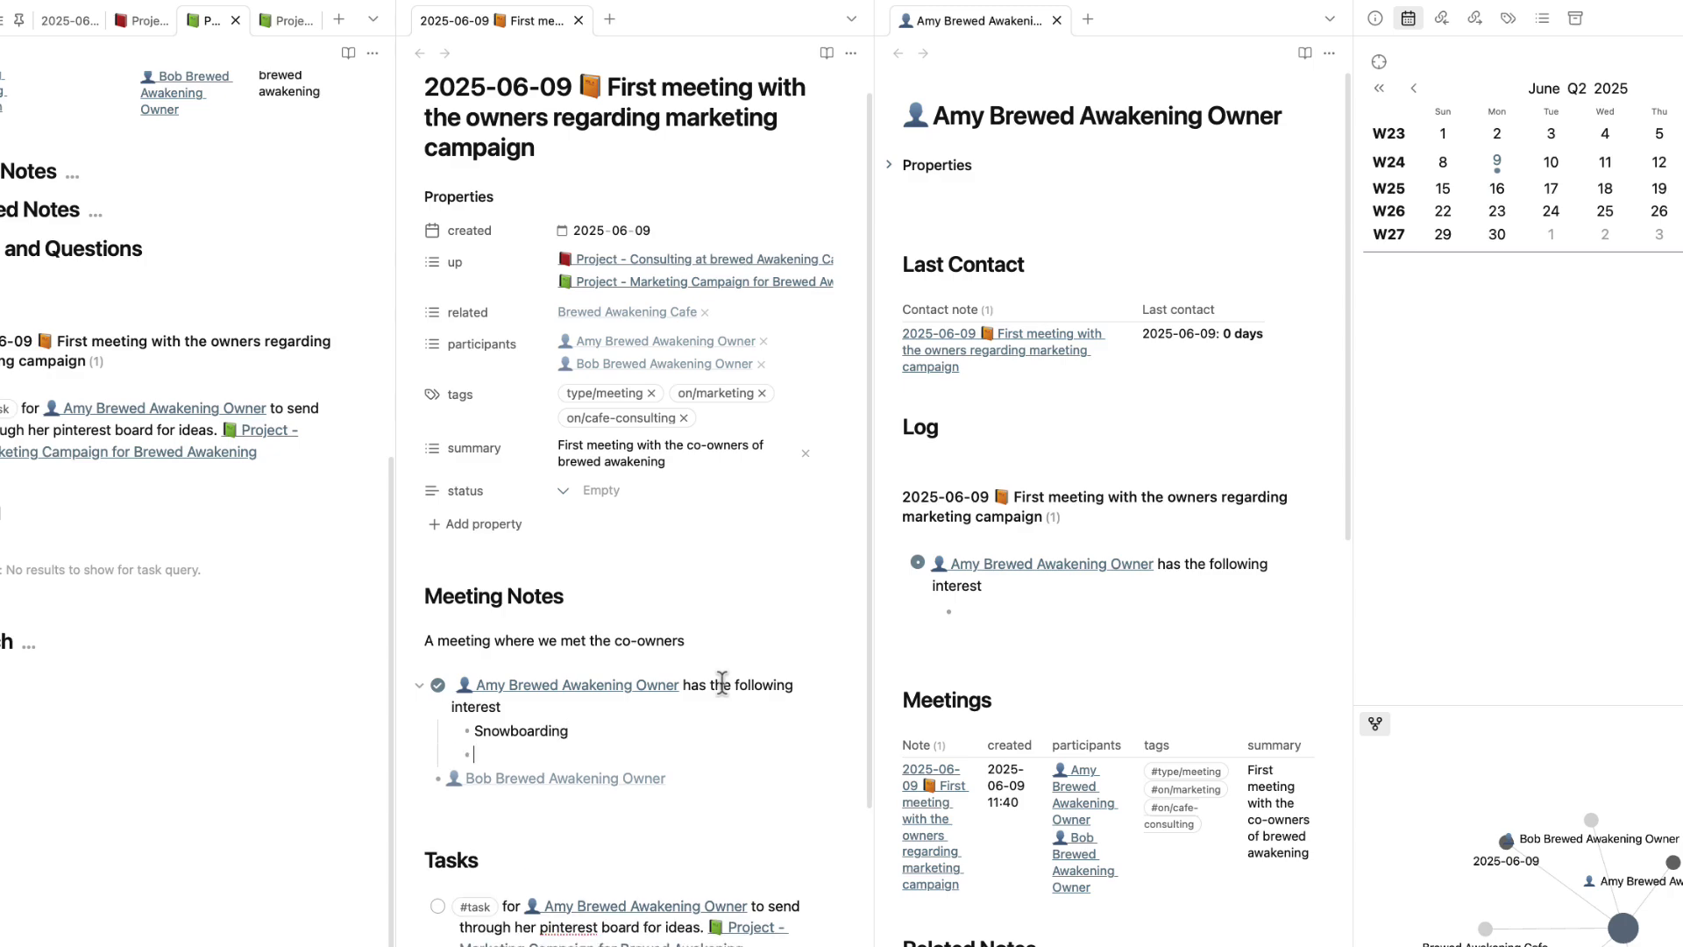
pyautogui.write('F')
pyautogui.press('BackSpace')
pyautogui.write('South of France')
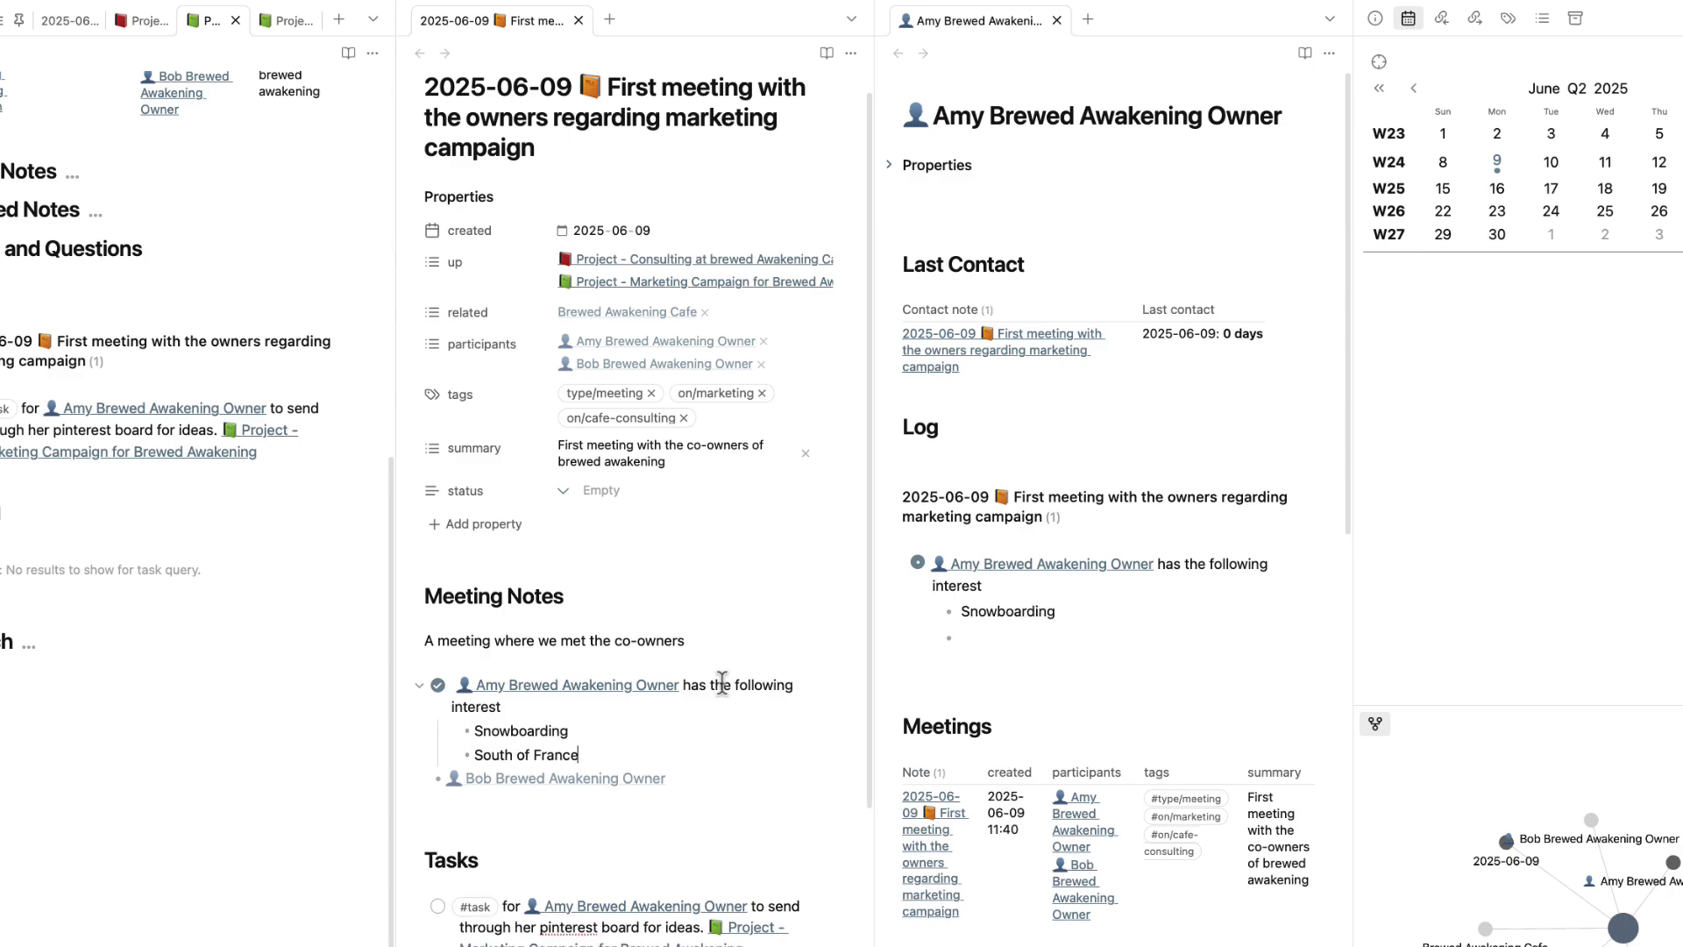
pyautogui.press('Return')
pyautogui.write('She likes ')
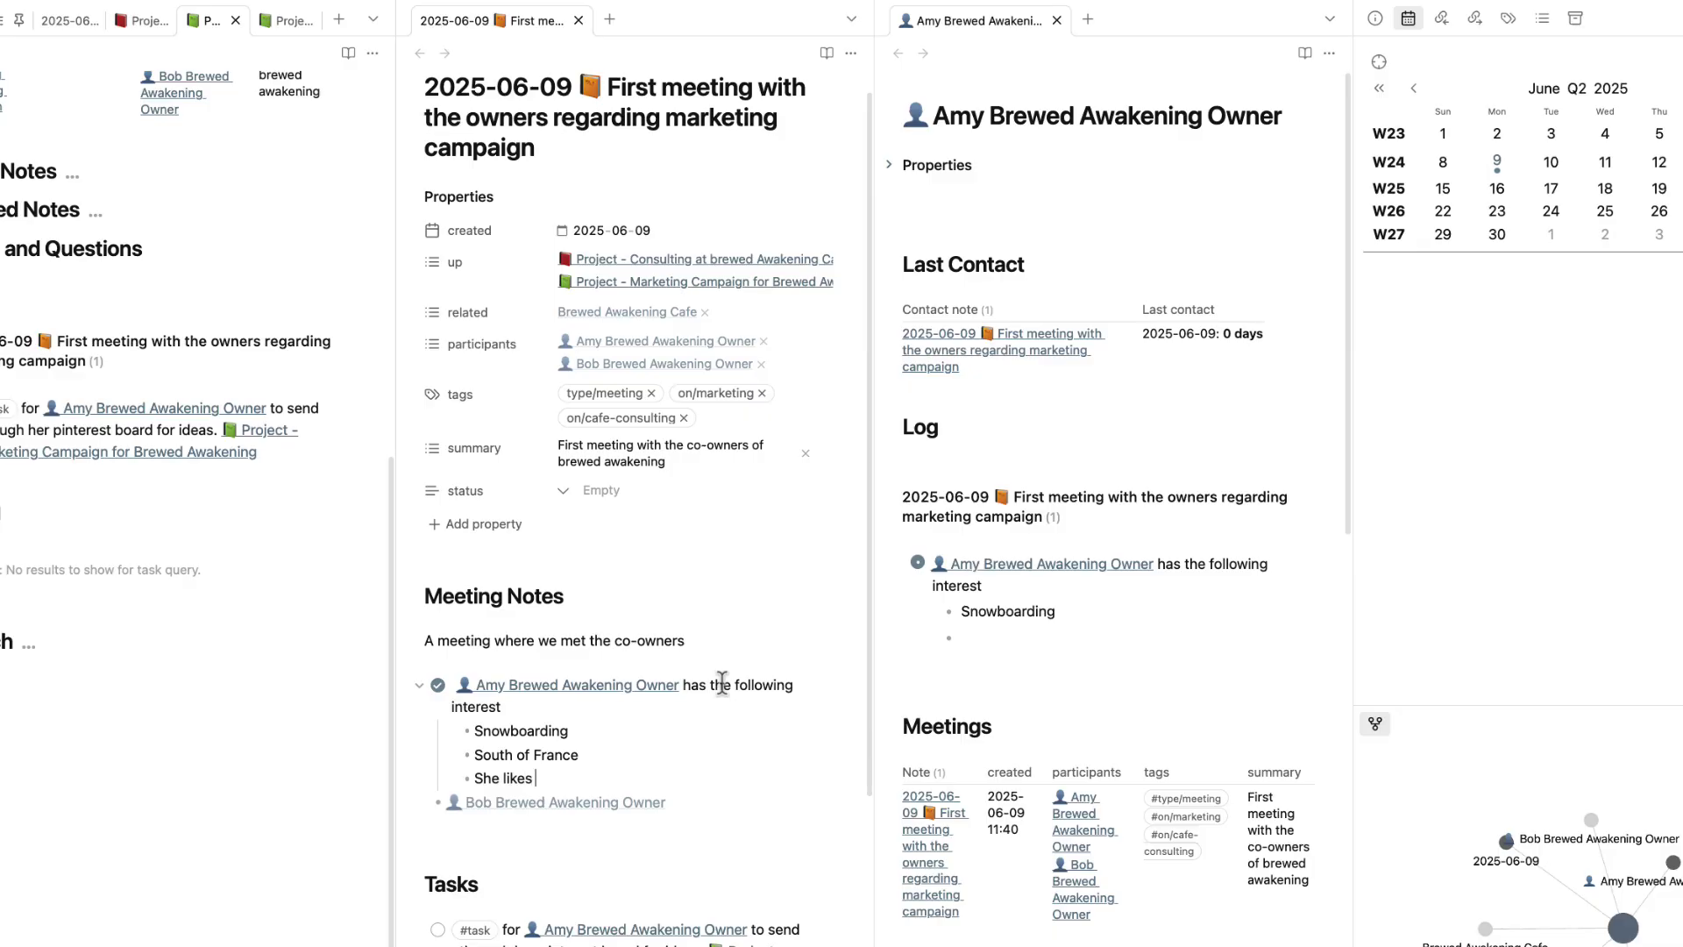
pyautogui.write('yoga')
pyautogui.moveTo(643, 771); pyautogui.dragTo(377, 676)
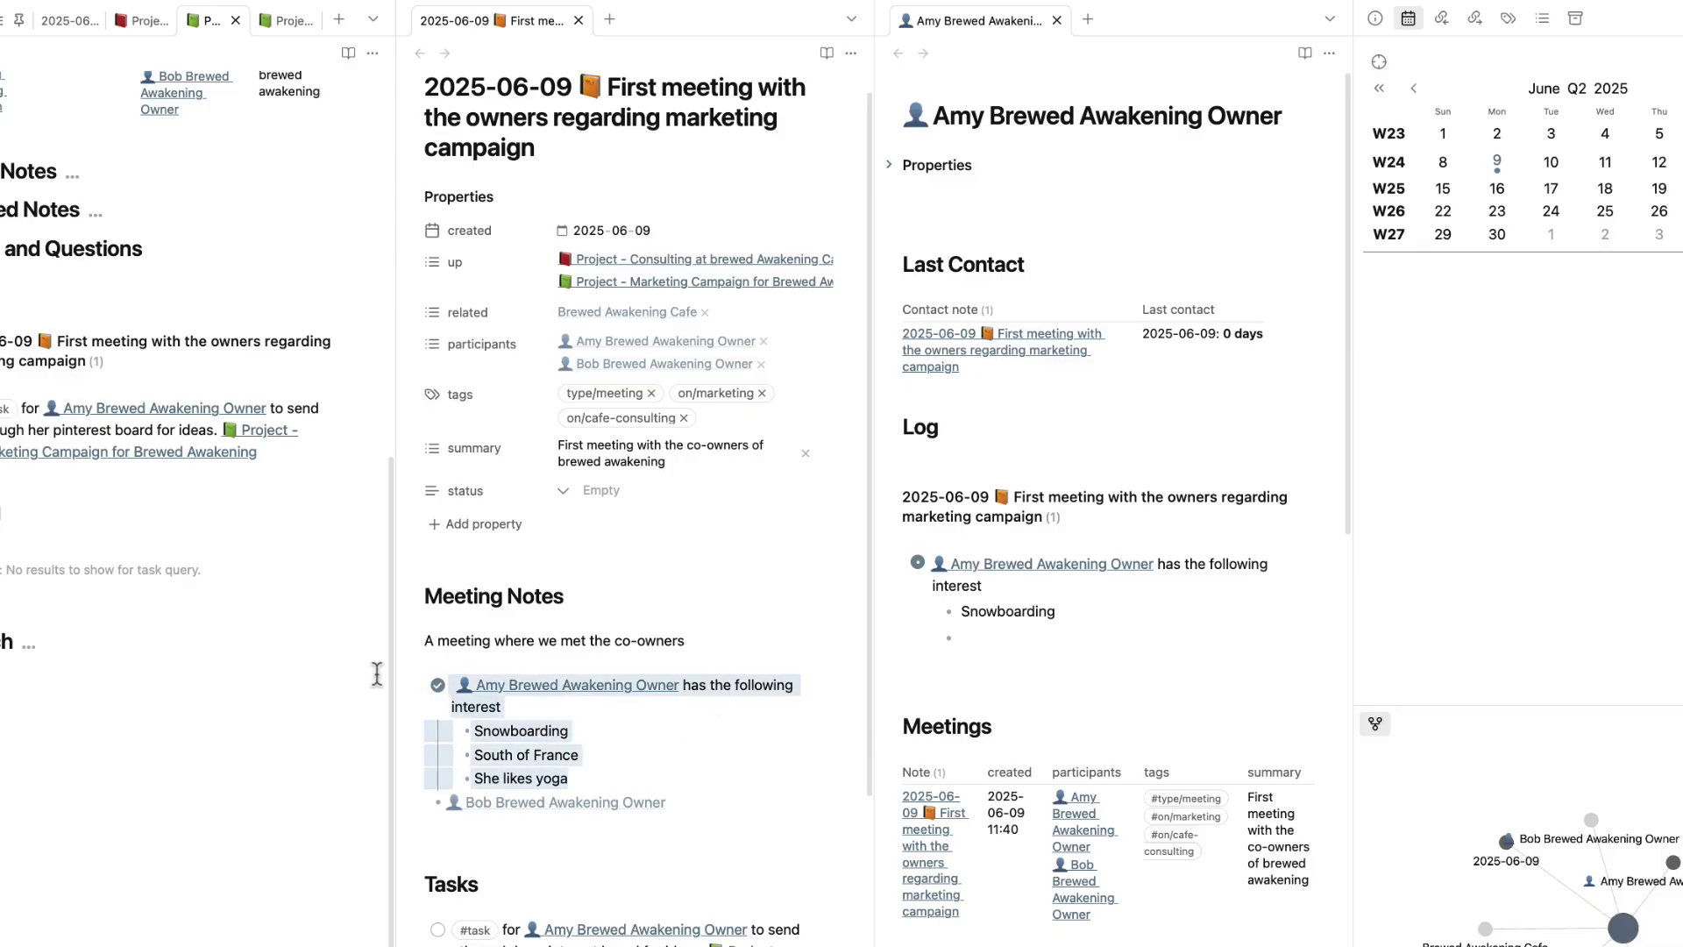
pyautogui.click(908, 498)
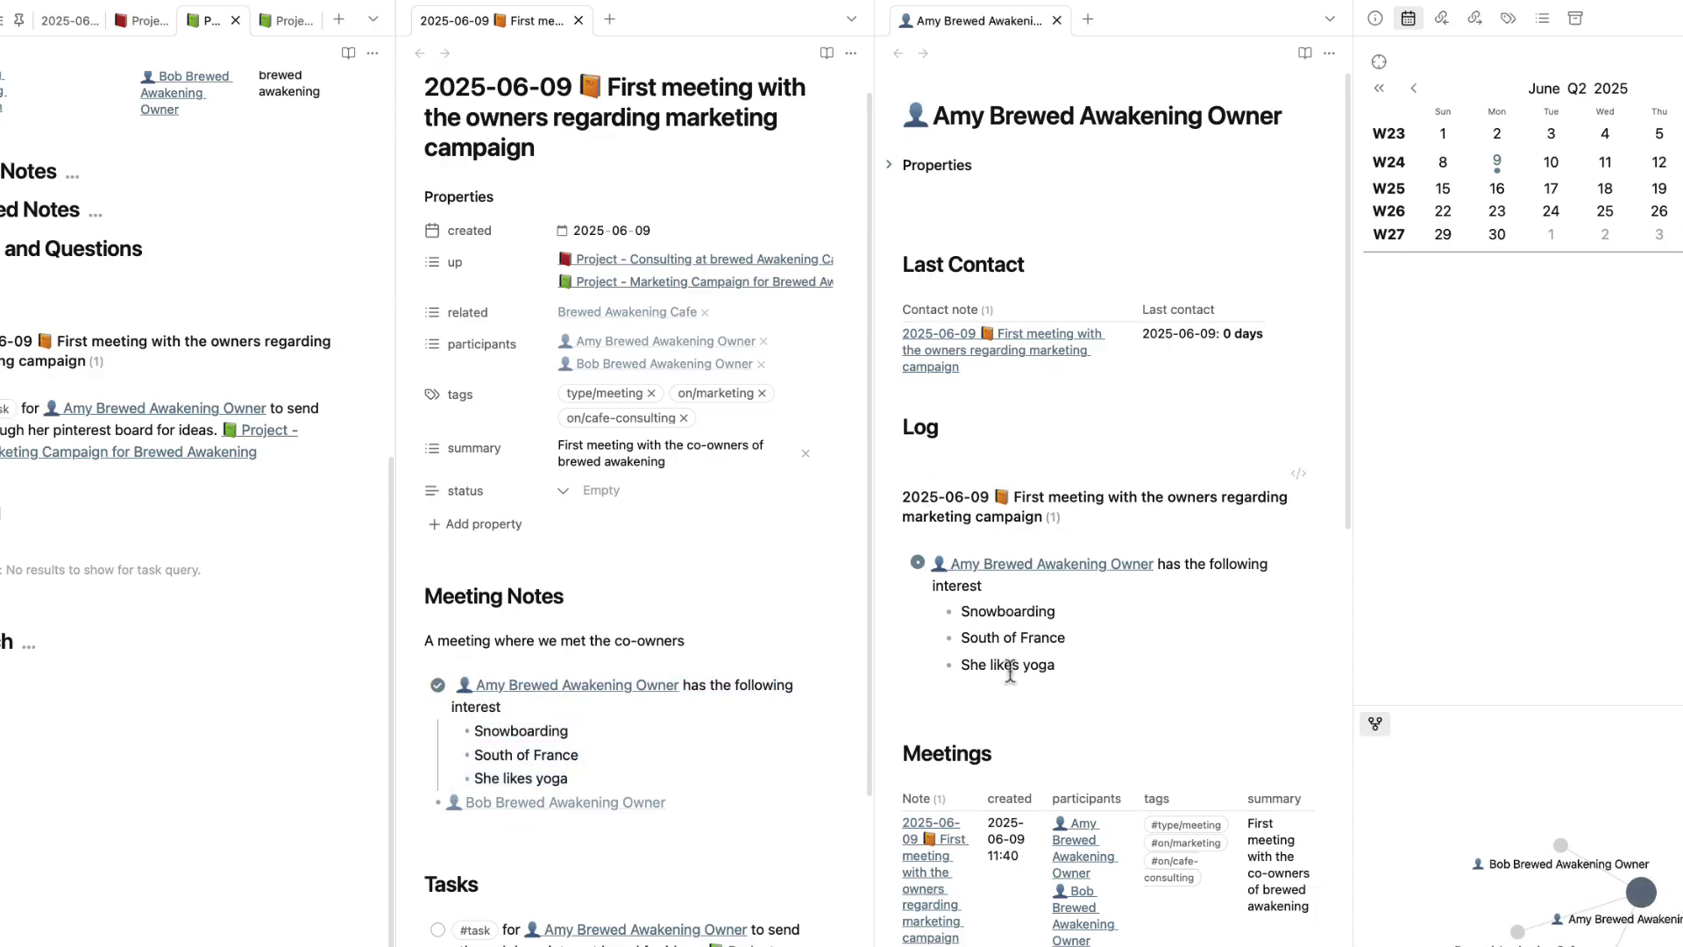
# - Add a checked item below the interests, starting with the wrapped gift emoji and the tag #on/gift-idea
pyautogui.click(658, 773)
pyautogui.press('Return')
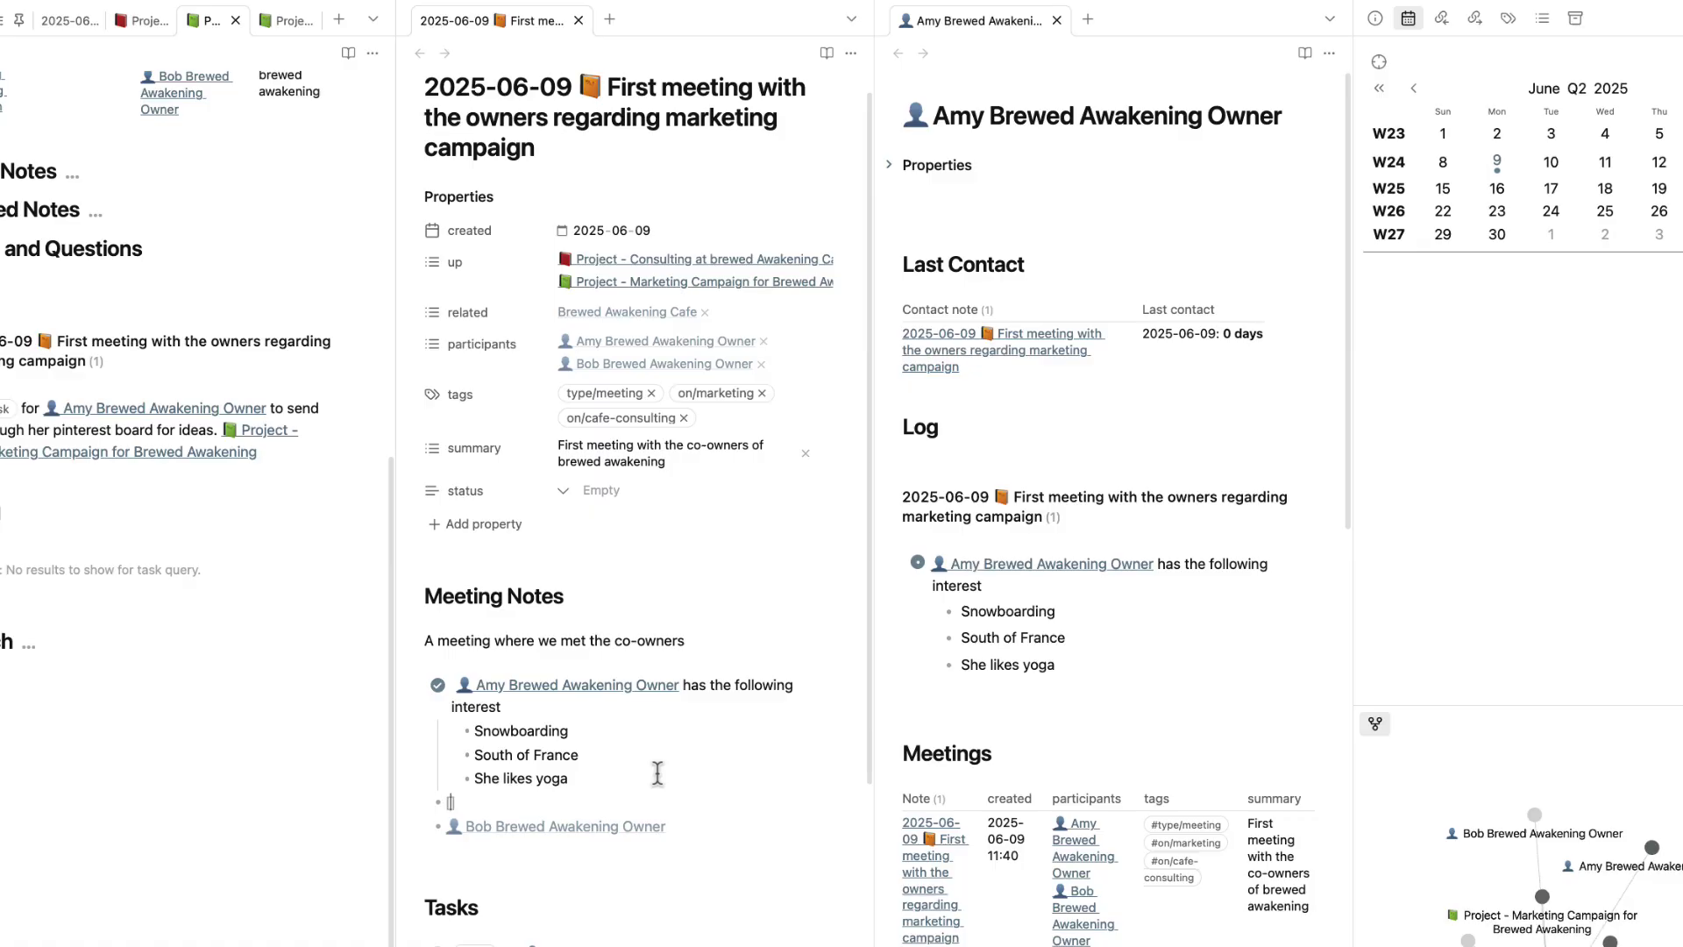
pyautogui.write('[.]')
pyautogui.press('ctrl+super+space')
pyautogui.press('Right')
pyautogui.press('Right')
pyautogui.press('Right')
pyautogui.press('Right')
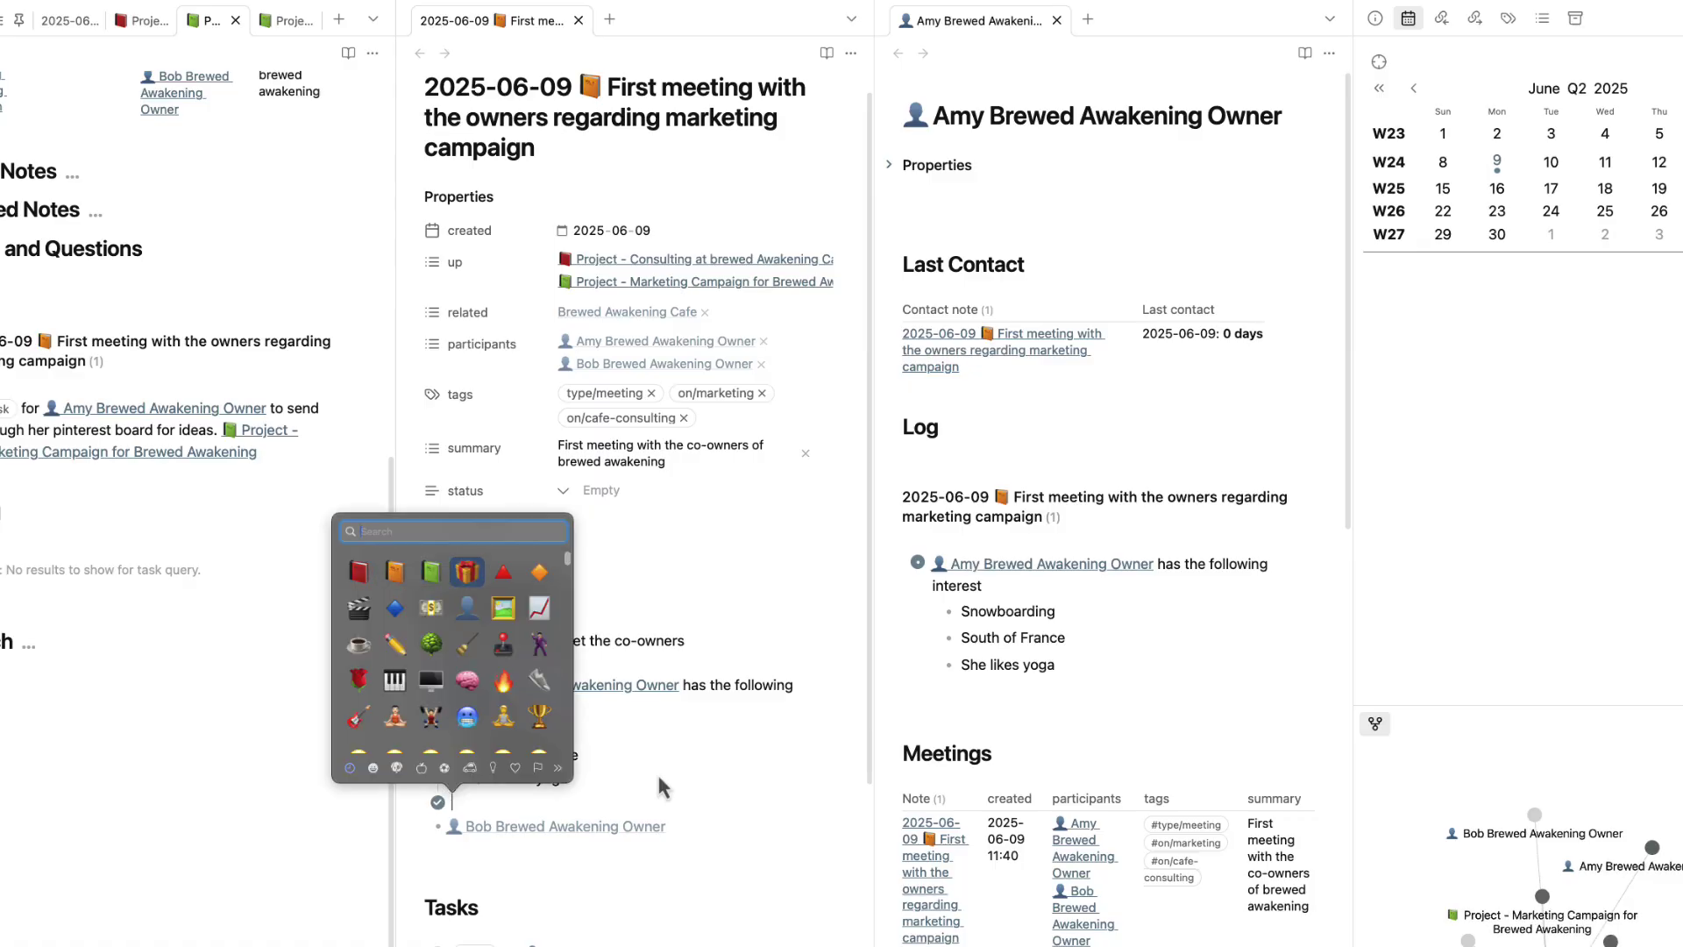
pyautogui.press('Return')
pyautogui.write('#on/')
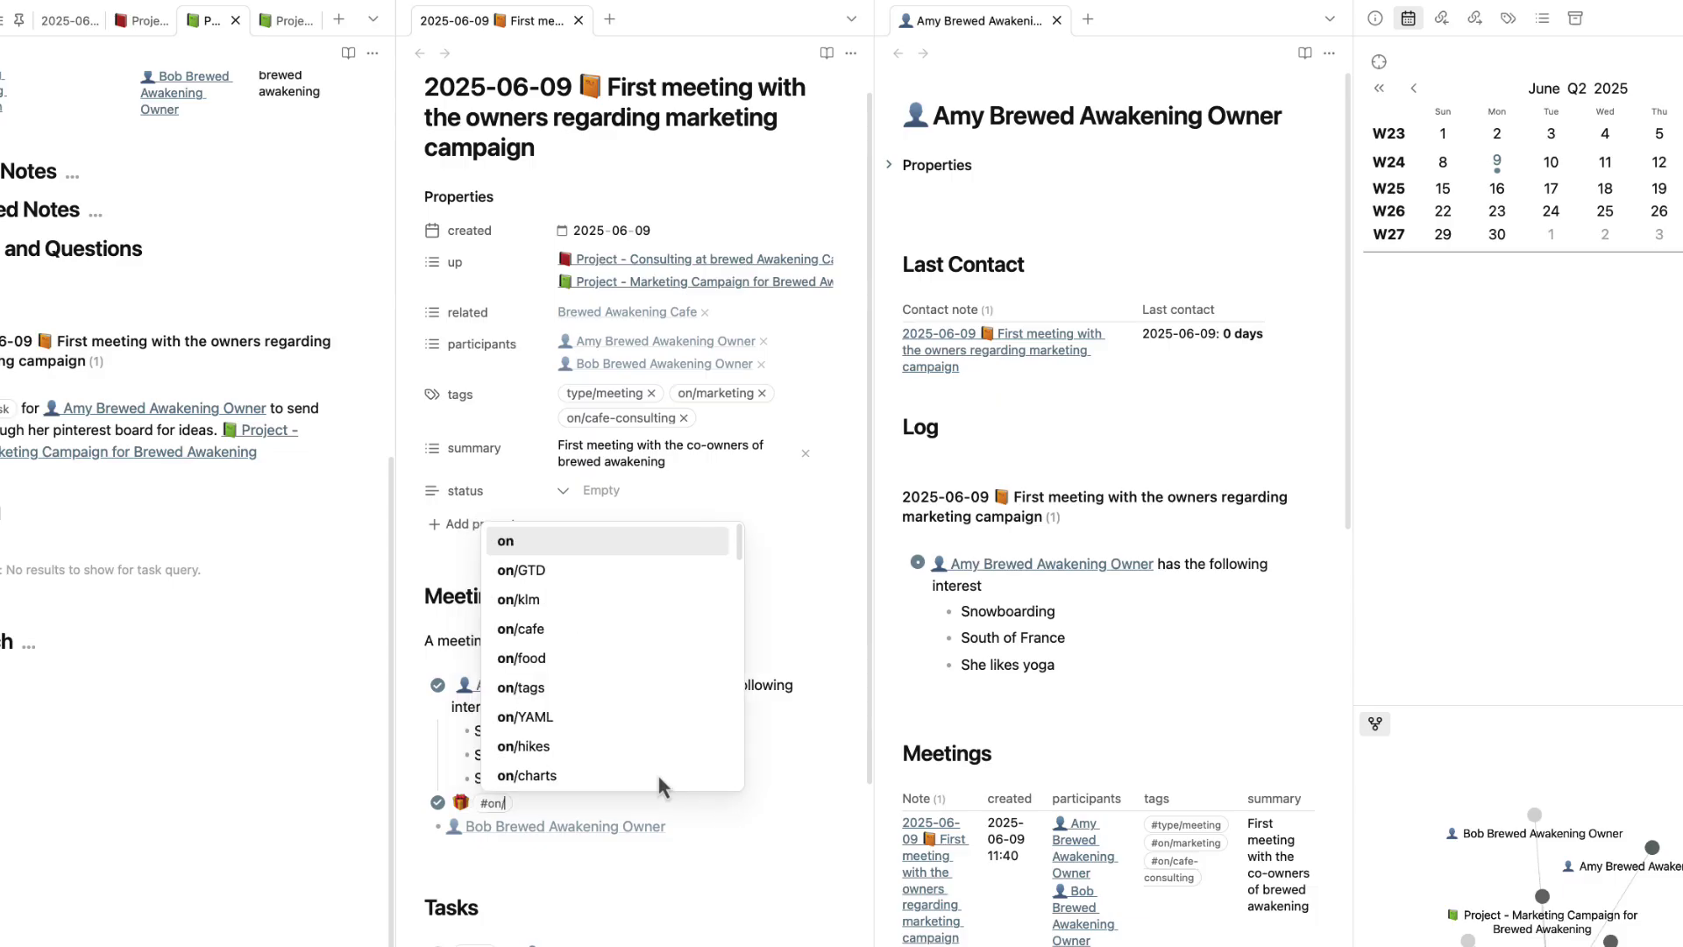
pyautogui.write('gift')
pyautogui.press('Return')
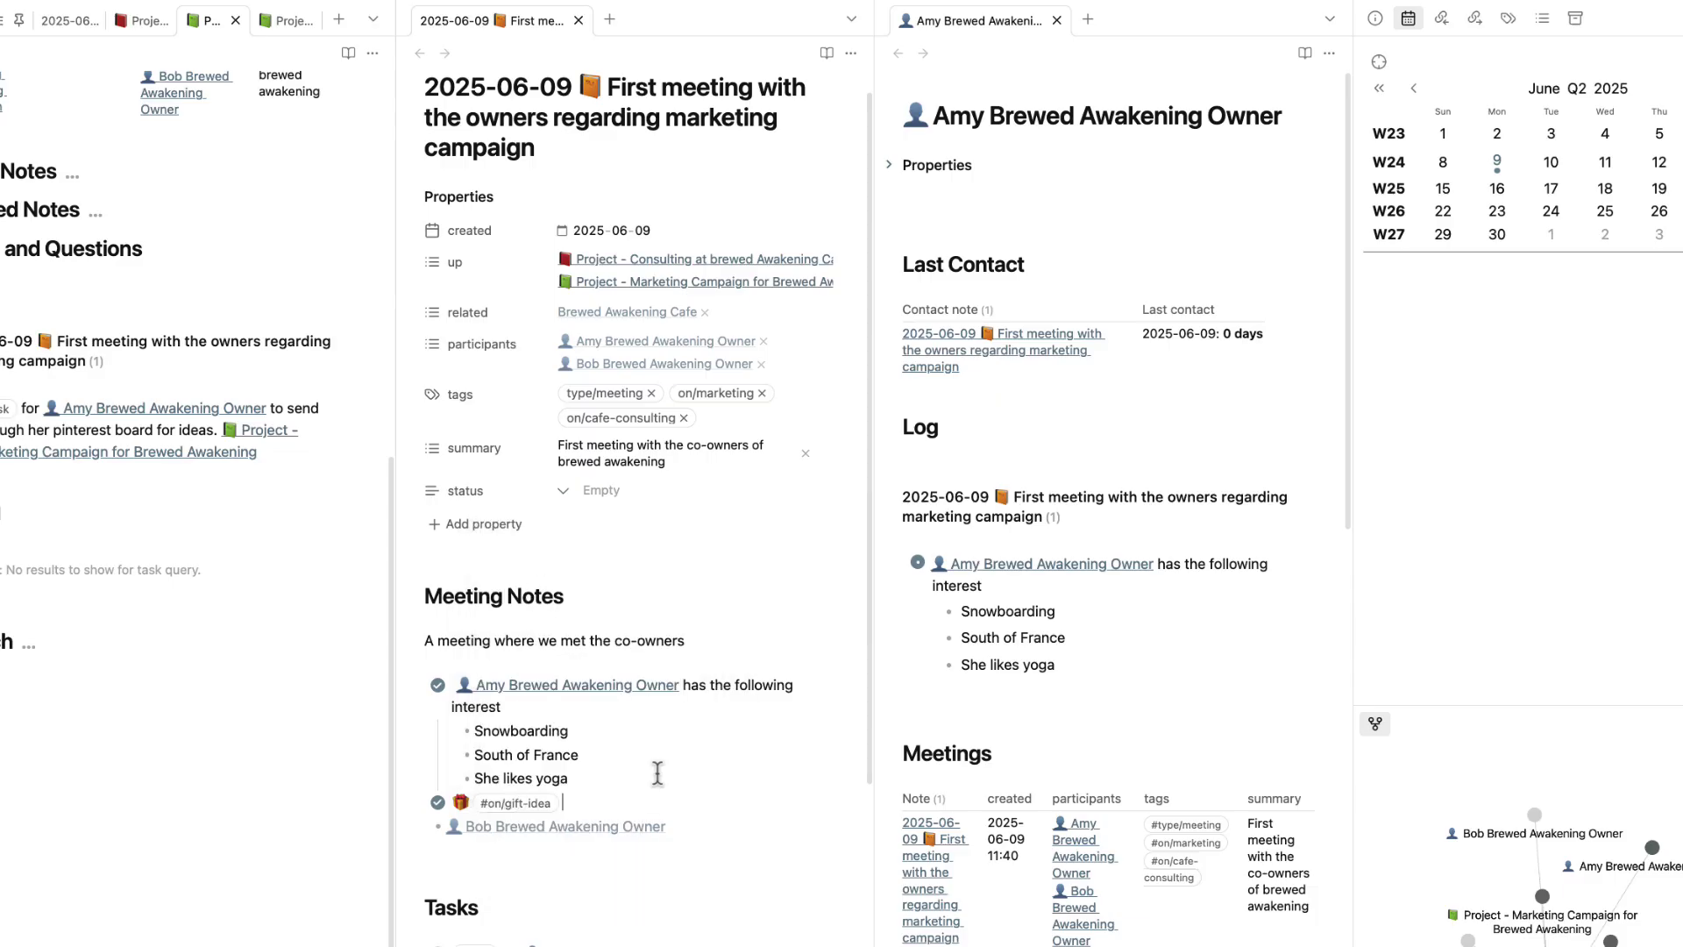
# - Write "a yoga mat that is produced in South Africa that she might like which I can buy next time I go to South Africa -", ending with the co-owner's link
pyautogui.write('sp')
pyautogui.press('BackSpace')
pyautogui.press('BackSpace')
pyautogui.write('a yop')
pyautogui.write('a mat that is produced in South Africa')
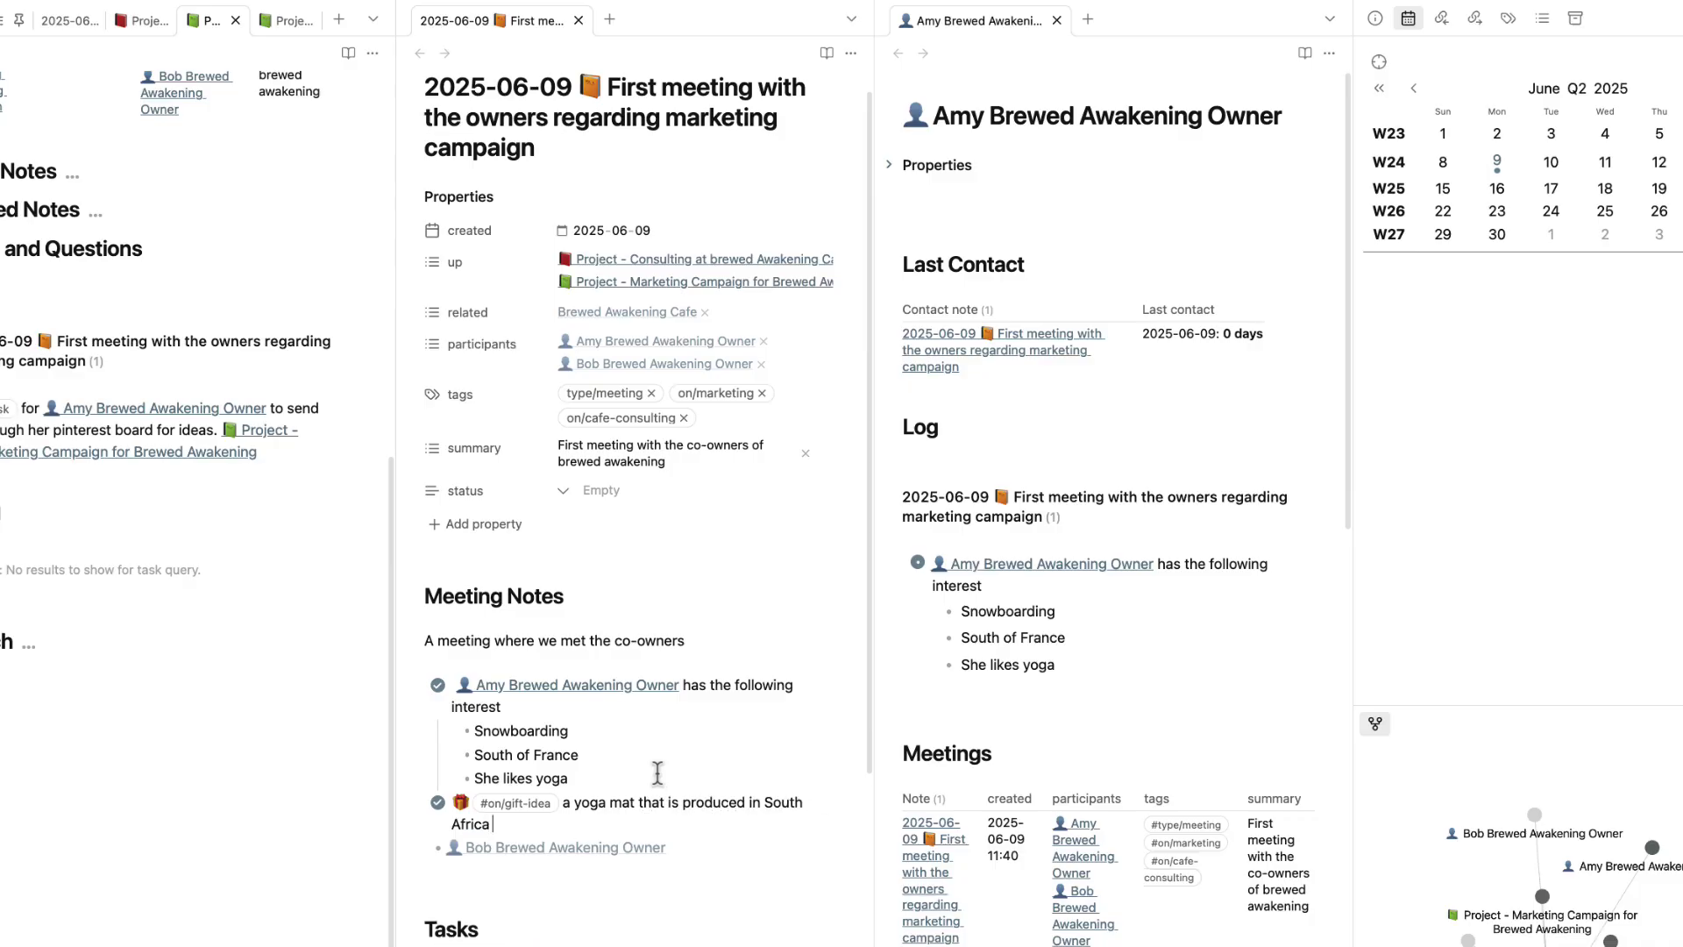
pyautogui.write(' that she might like which I can')
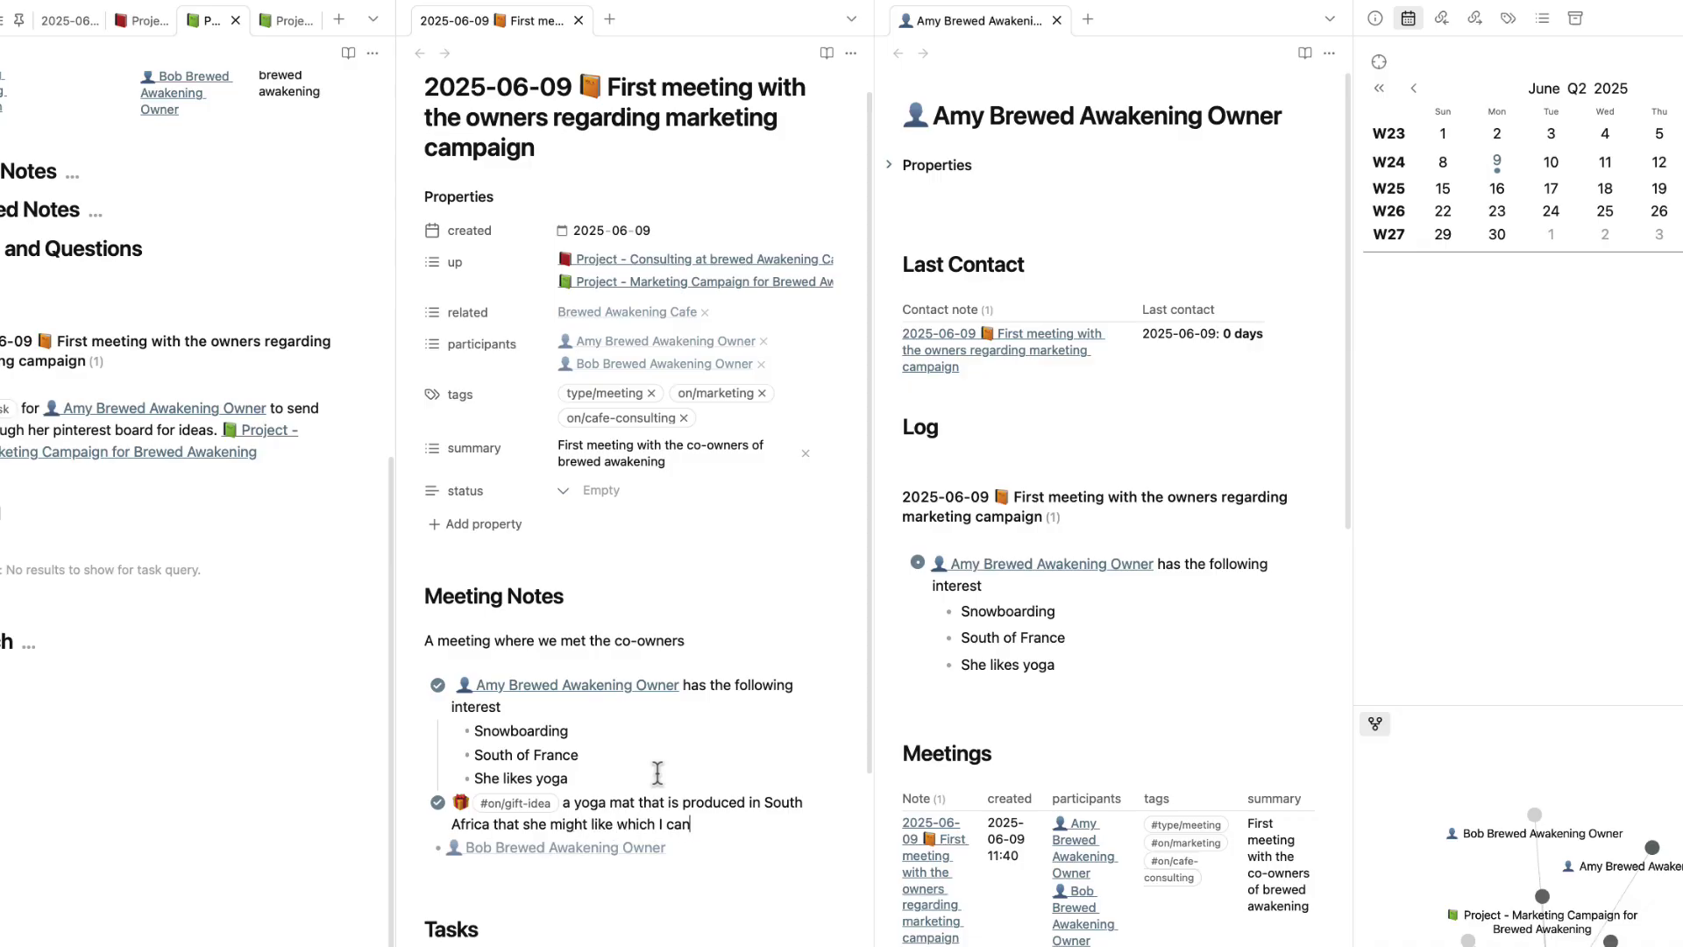
pyautogui.write(' buy next time I go to South Africa -')
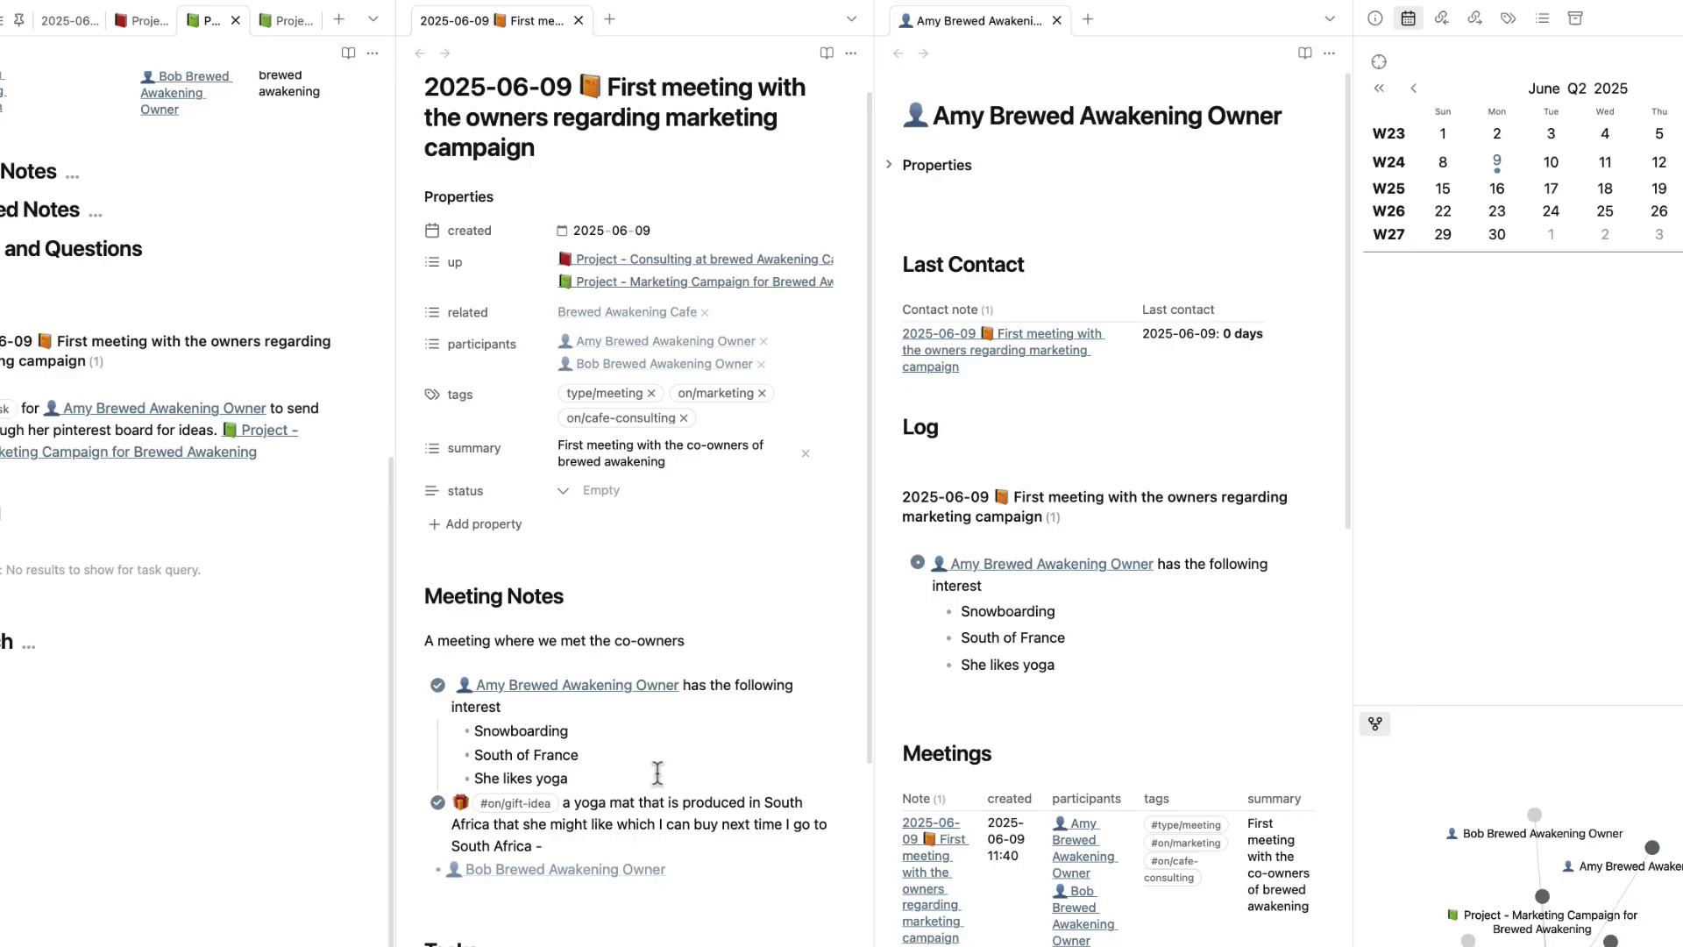
pyautogui.write('[[amy')
pyautogui.press('Return')
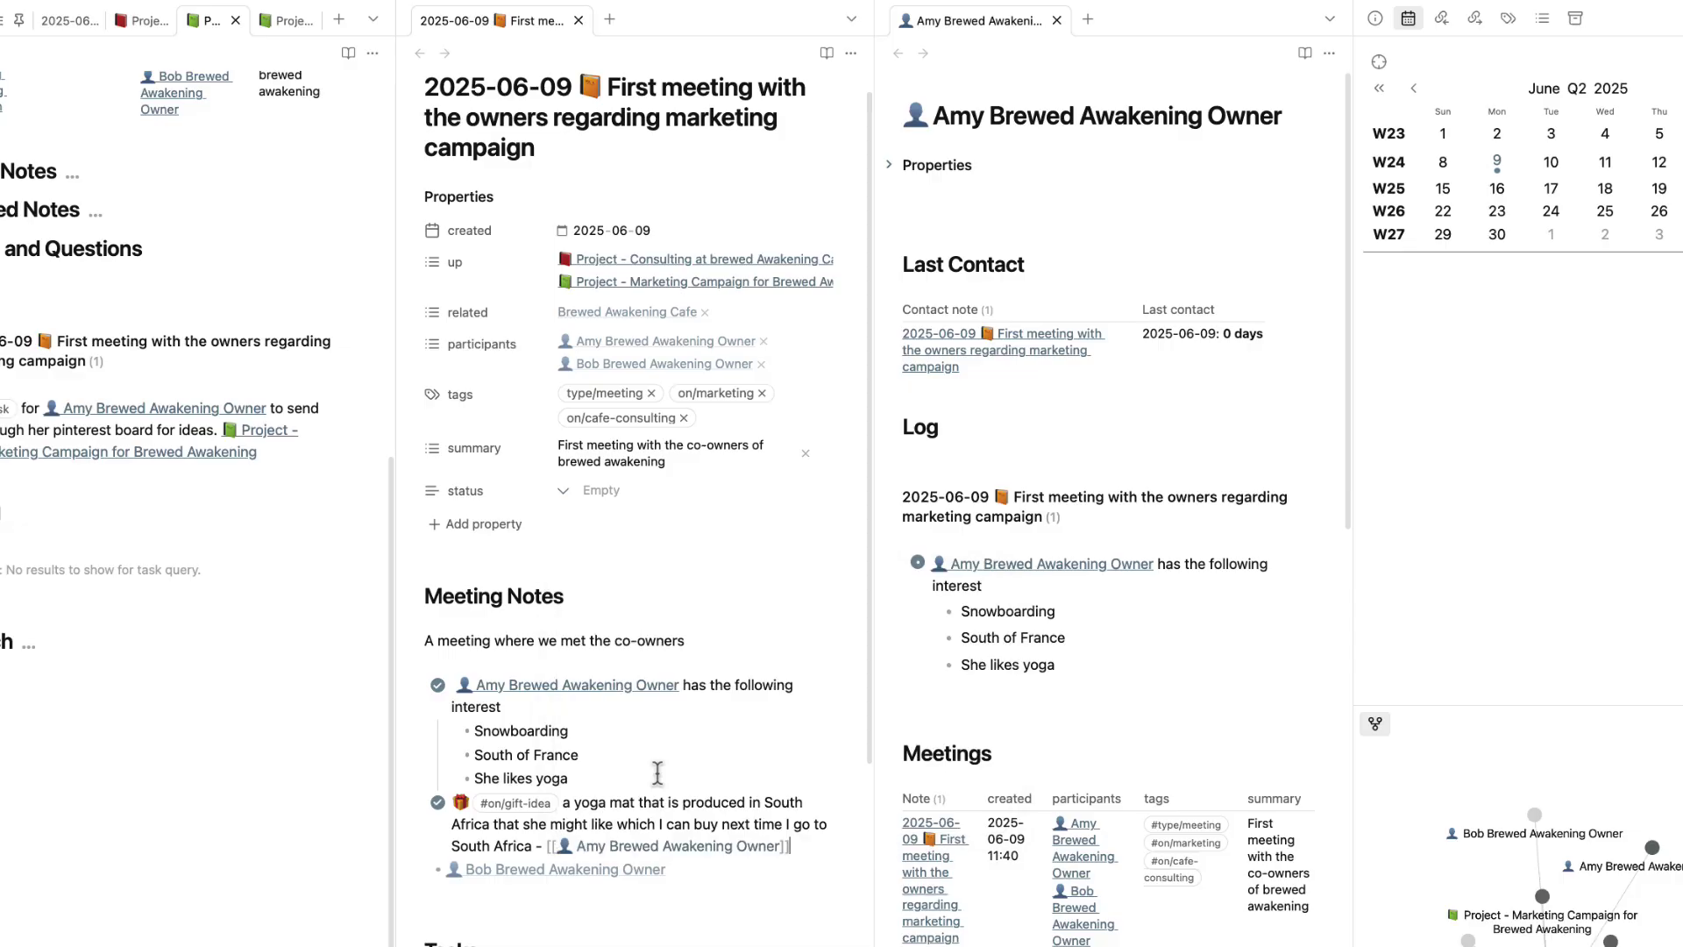
pyautogui.click(634, 898)
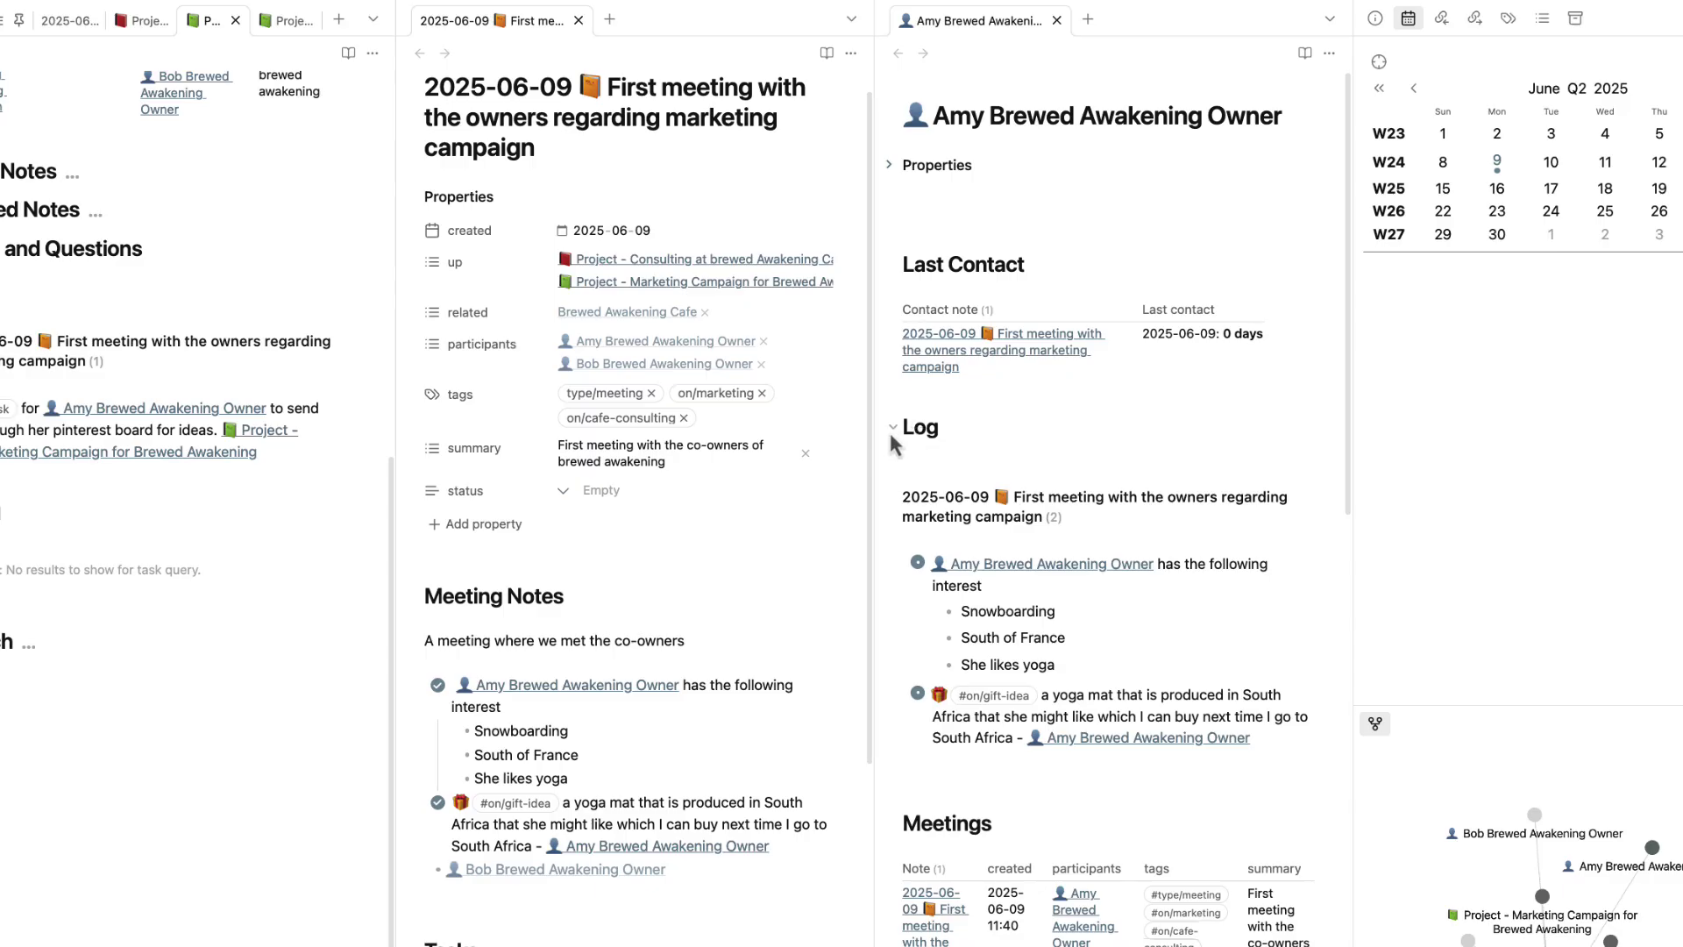
# - Collapse the Log, Meetings, Related Notes, Tasks and Questions, and Last Contact sections of the co-owner's note
pyautogui.click(892, 429)
pyautogui.click(895, 467)
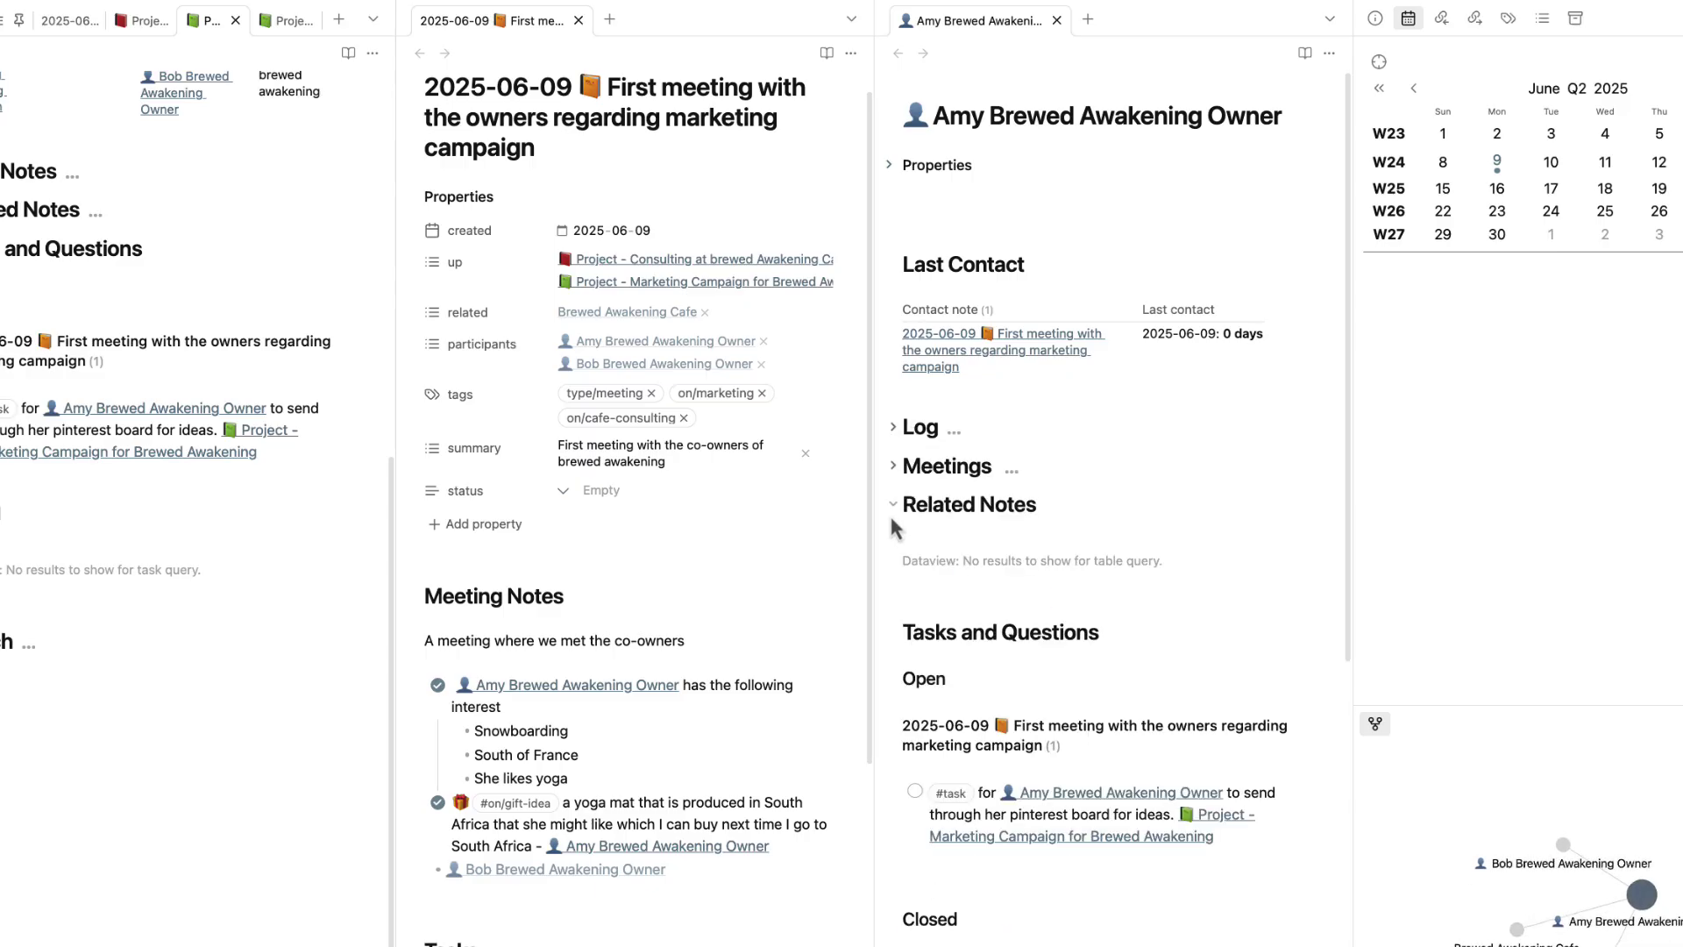
pyautogui.click(892, 507)
pyautogui.click(894, 544)
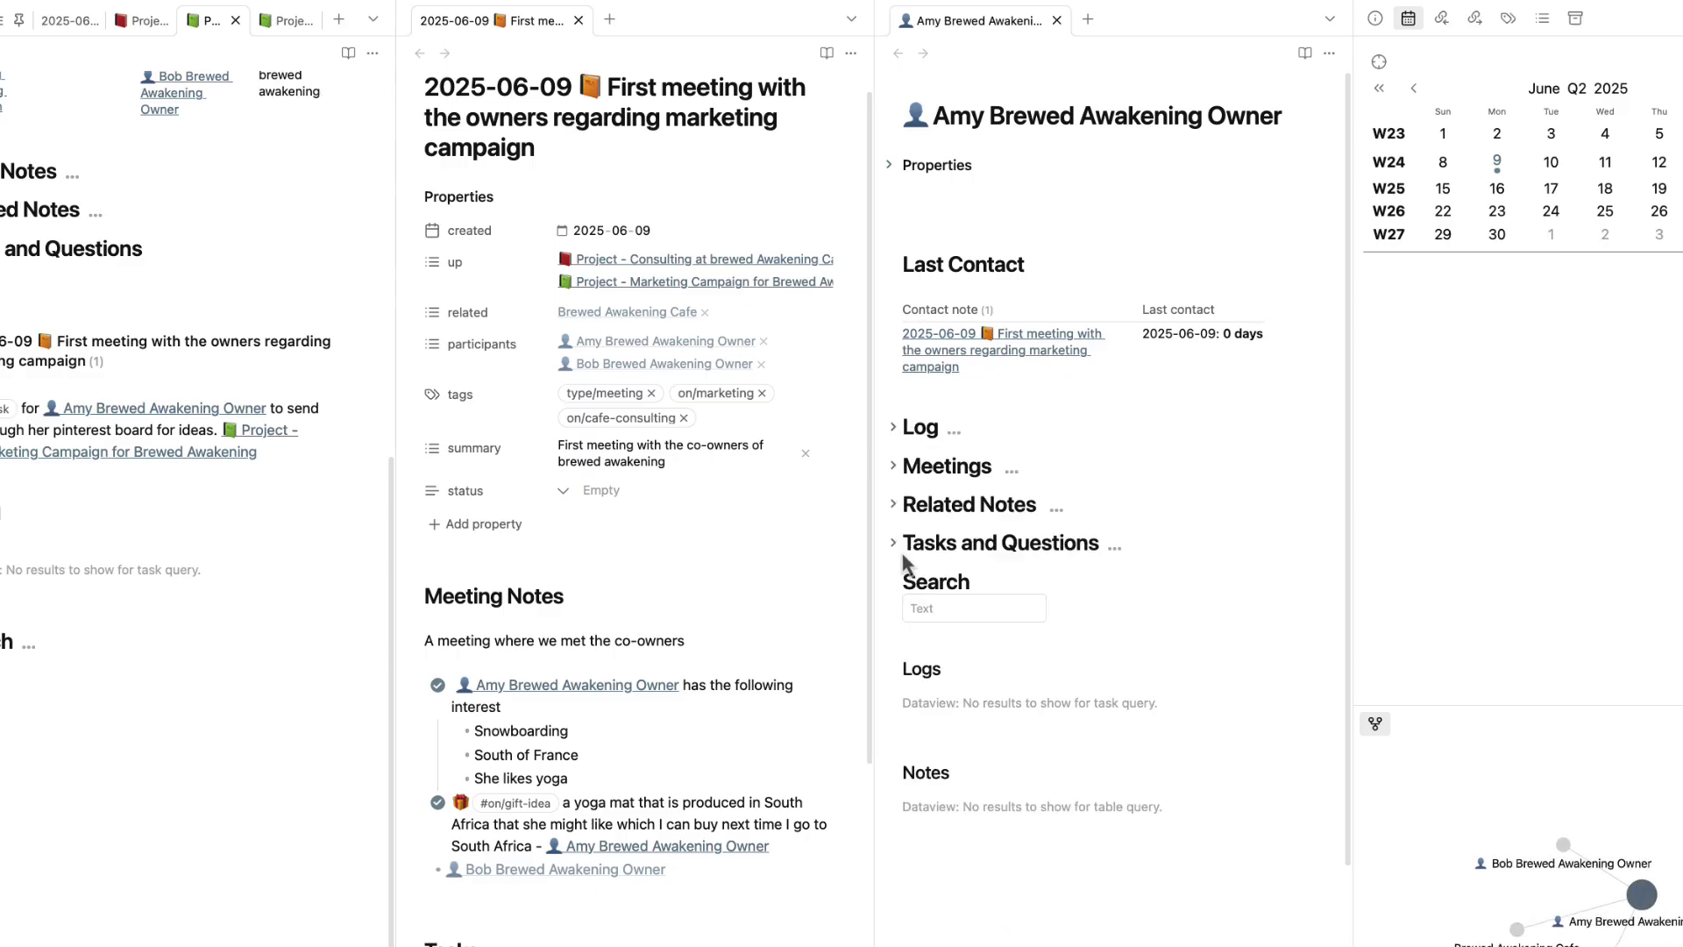
pyautogui.click(894, 264)
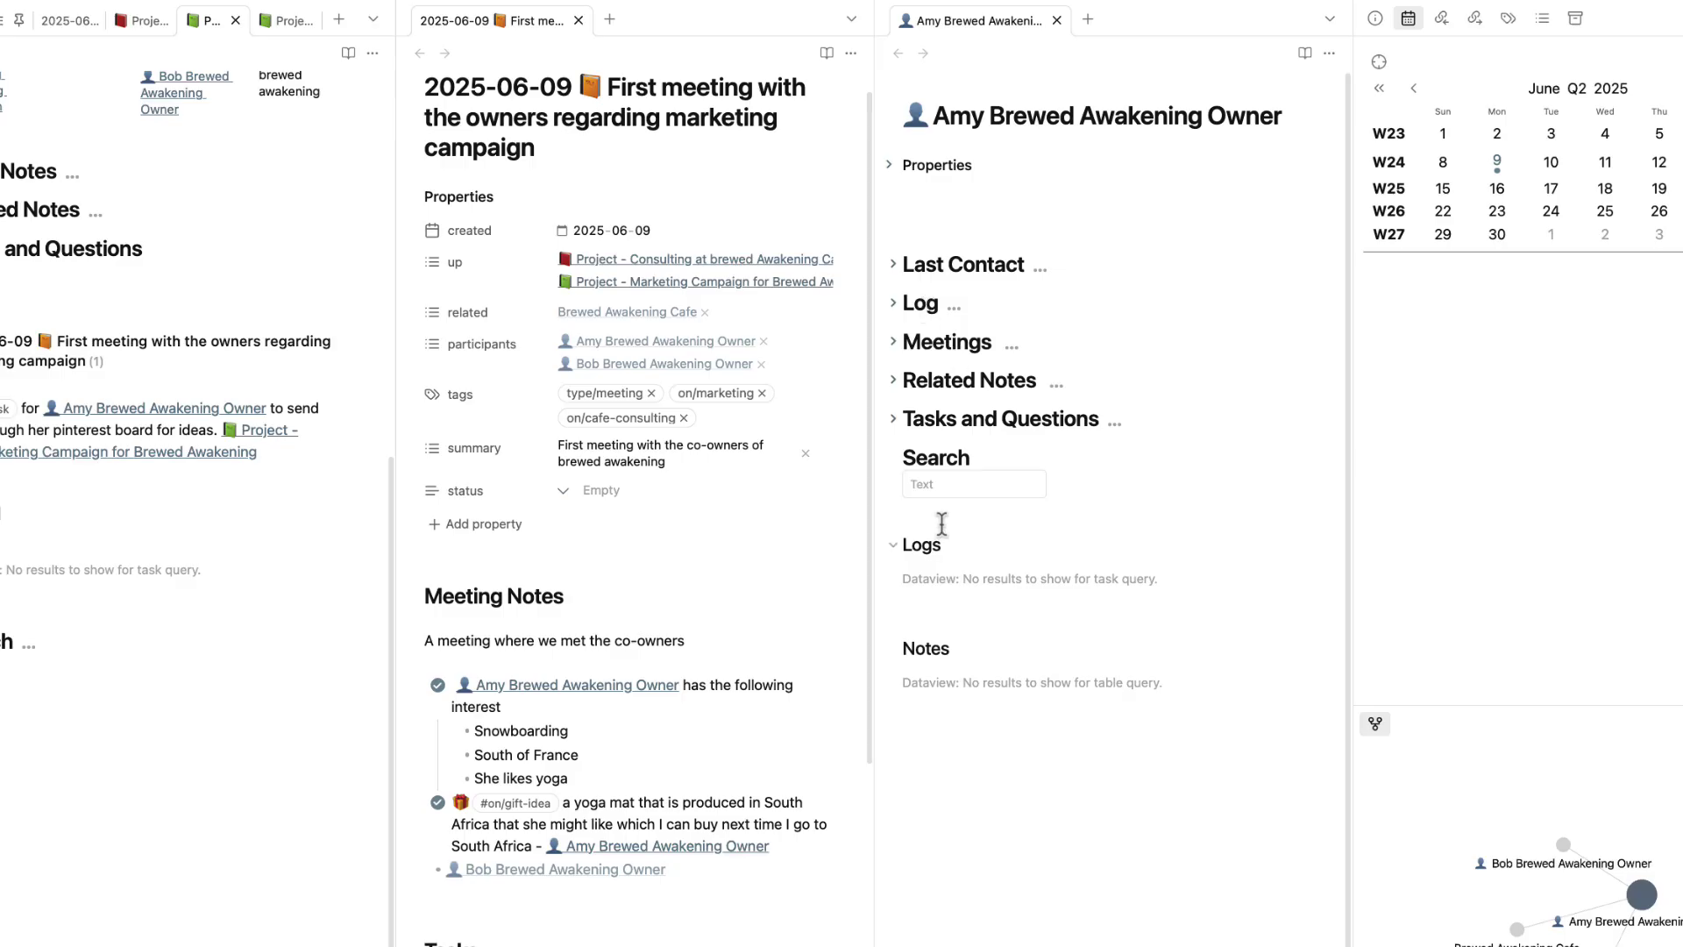
# - Search the co-owner's note for "#on/gift-idea", then clear the search term
pyautogui.click(960, 482)
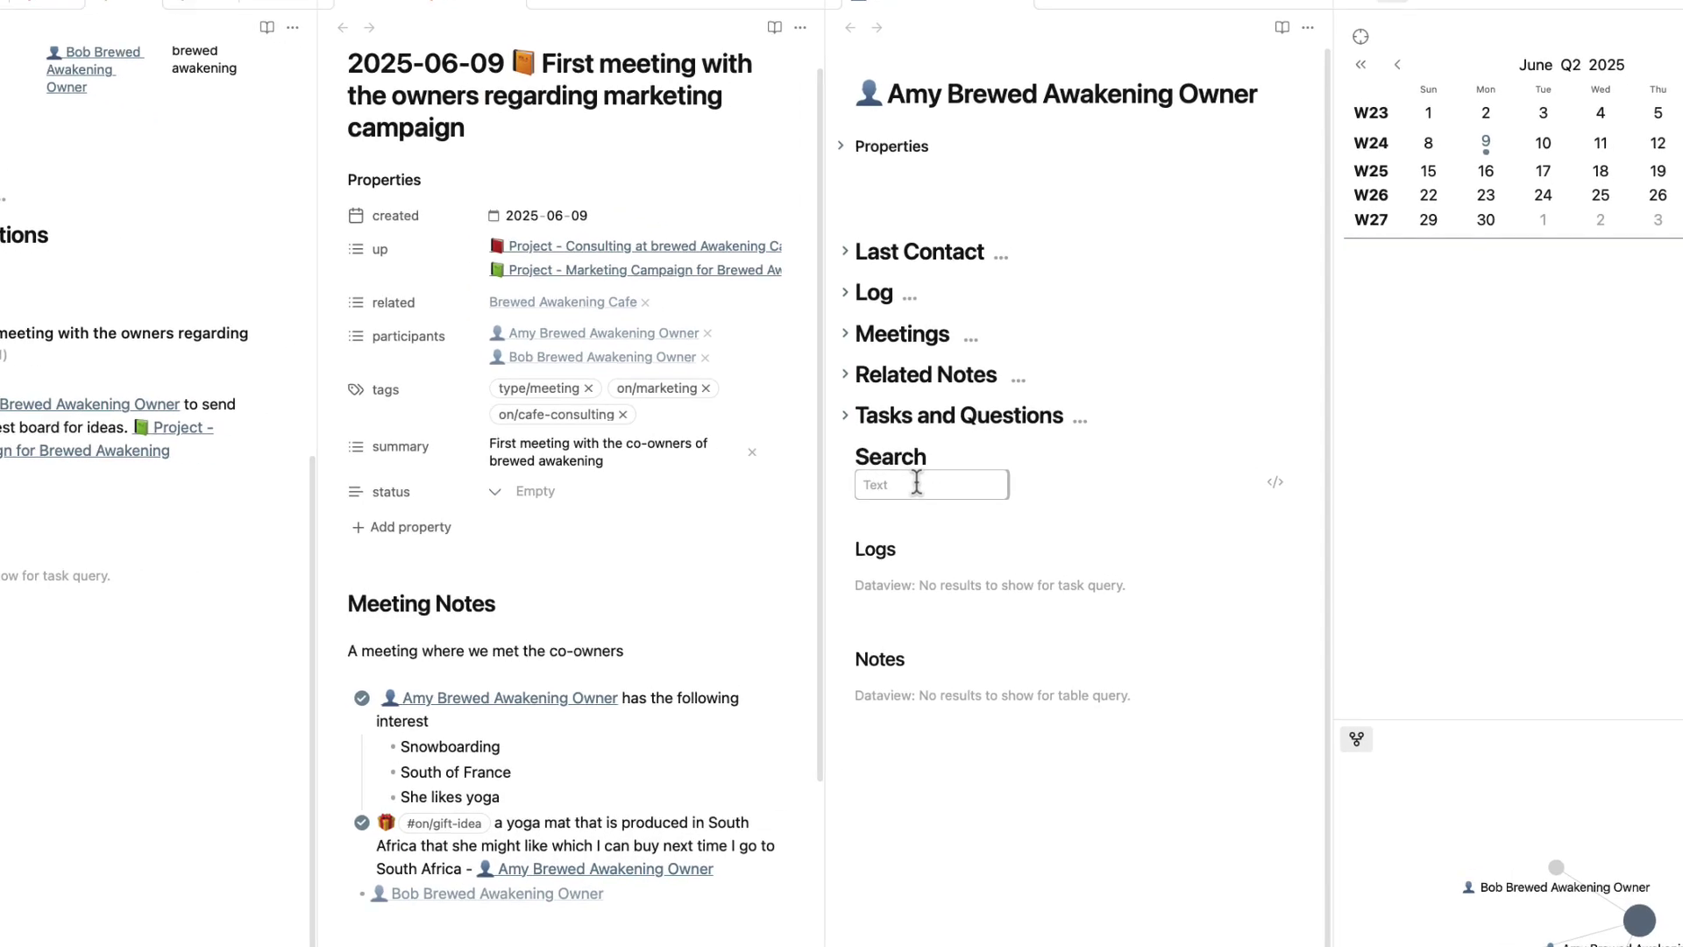
pyautogui.click(968, 451)
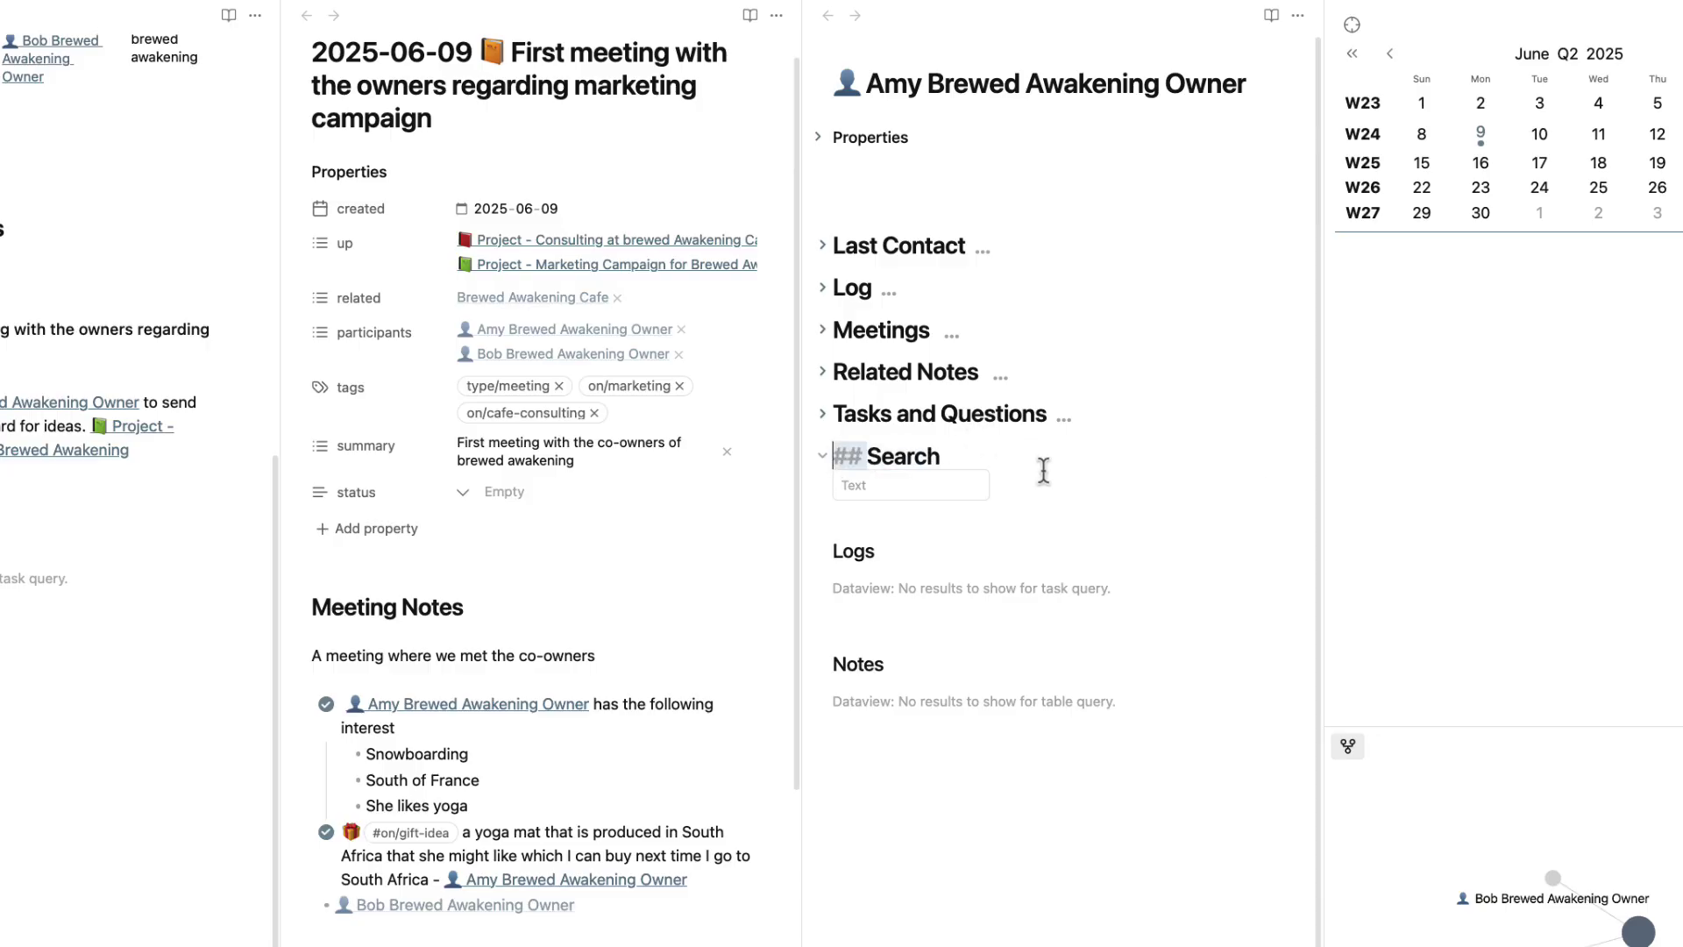
pyautogui.click(933, 489)
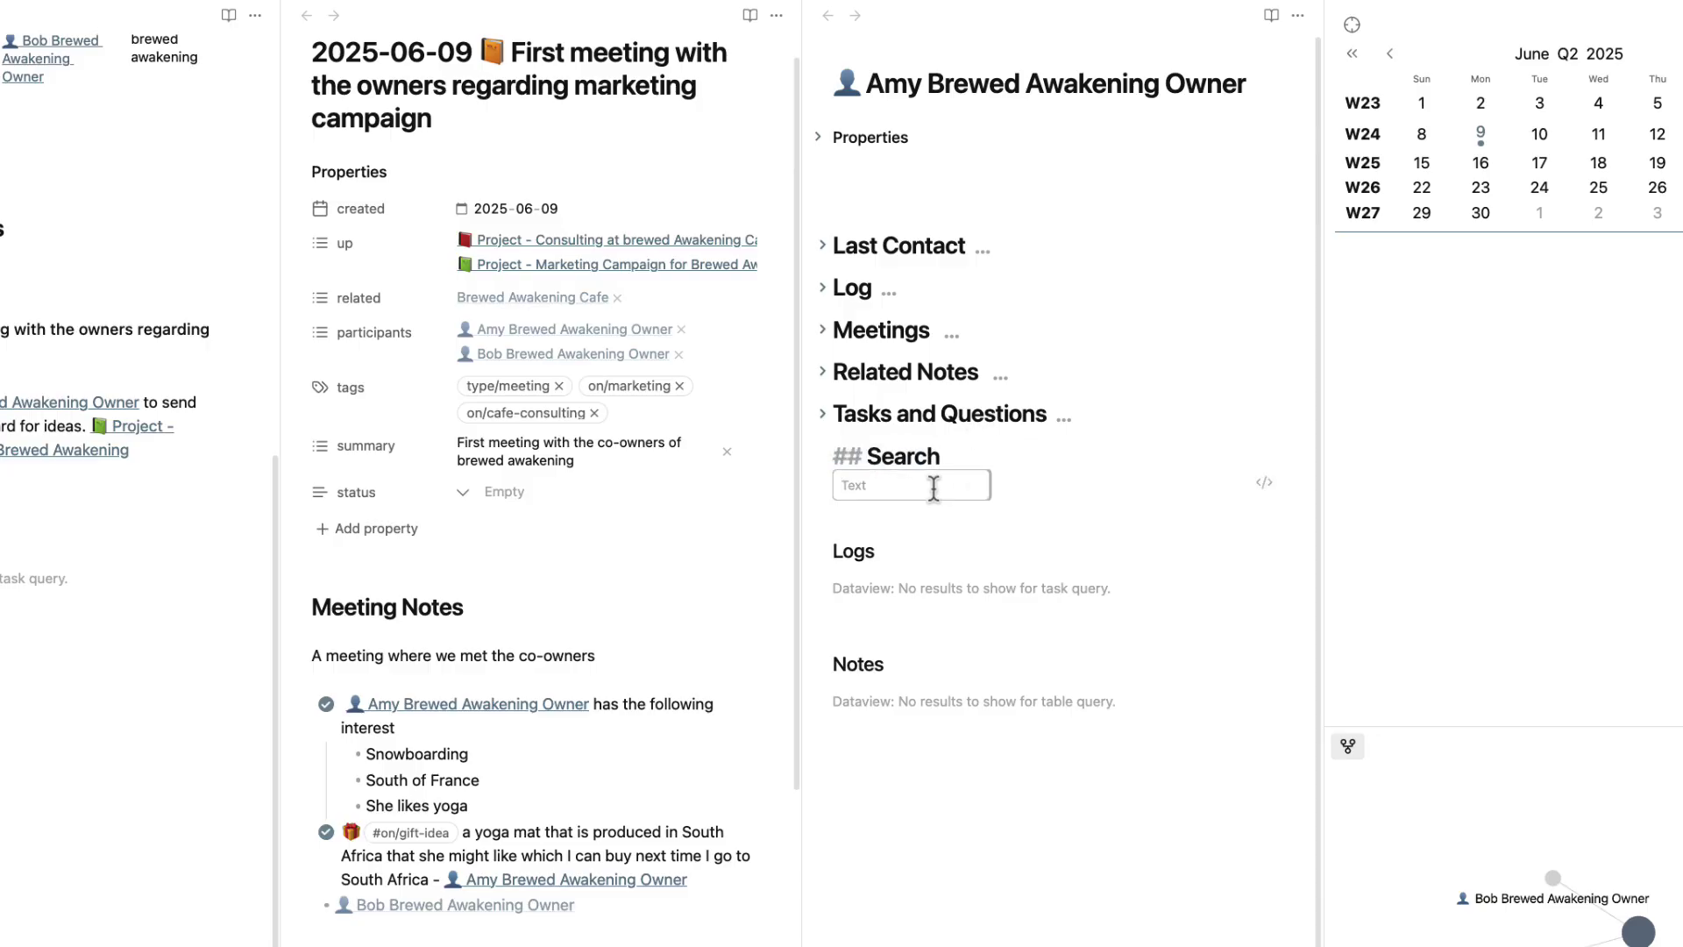
pyautogui.write('#on/gif')
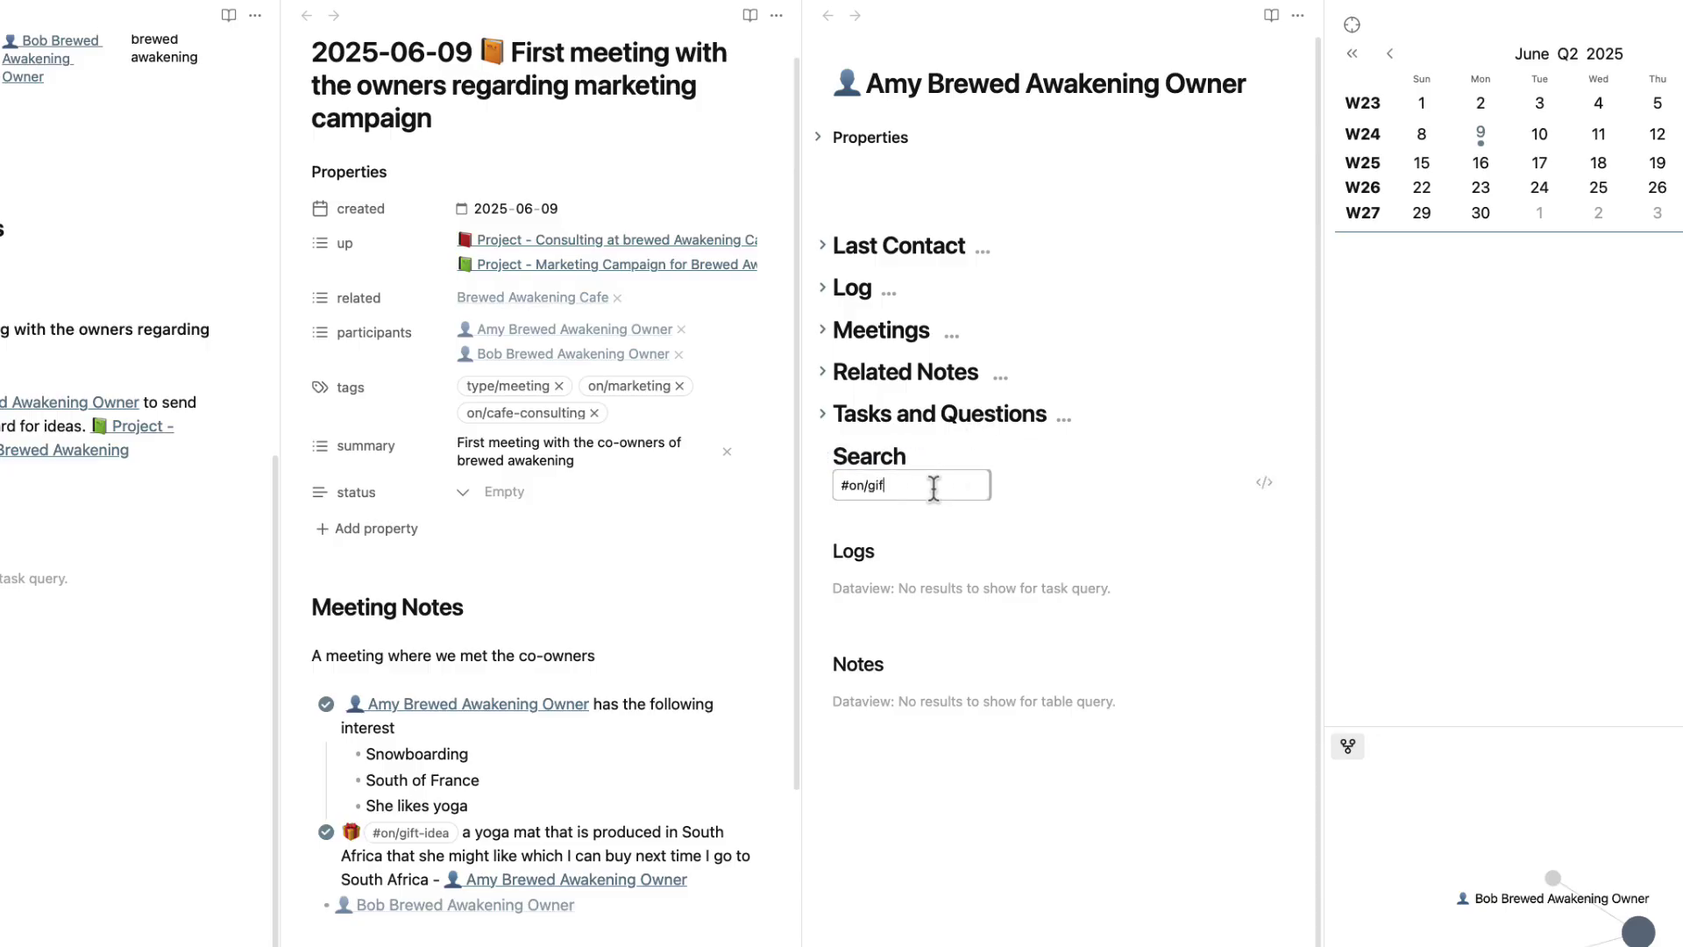
pyautogui.write('tp')
pyautogui.write('idea')
pyautogui.moveTo(929, 485); pyautogui.dragTo(819, 484)
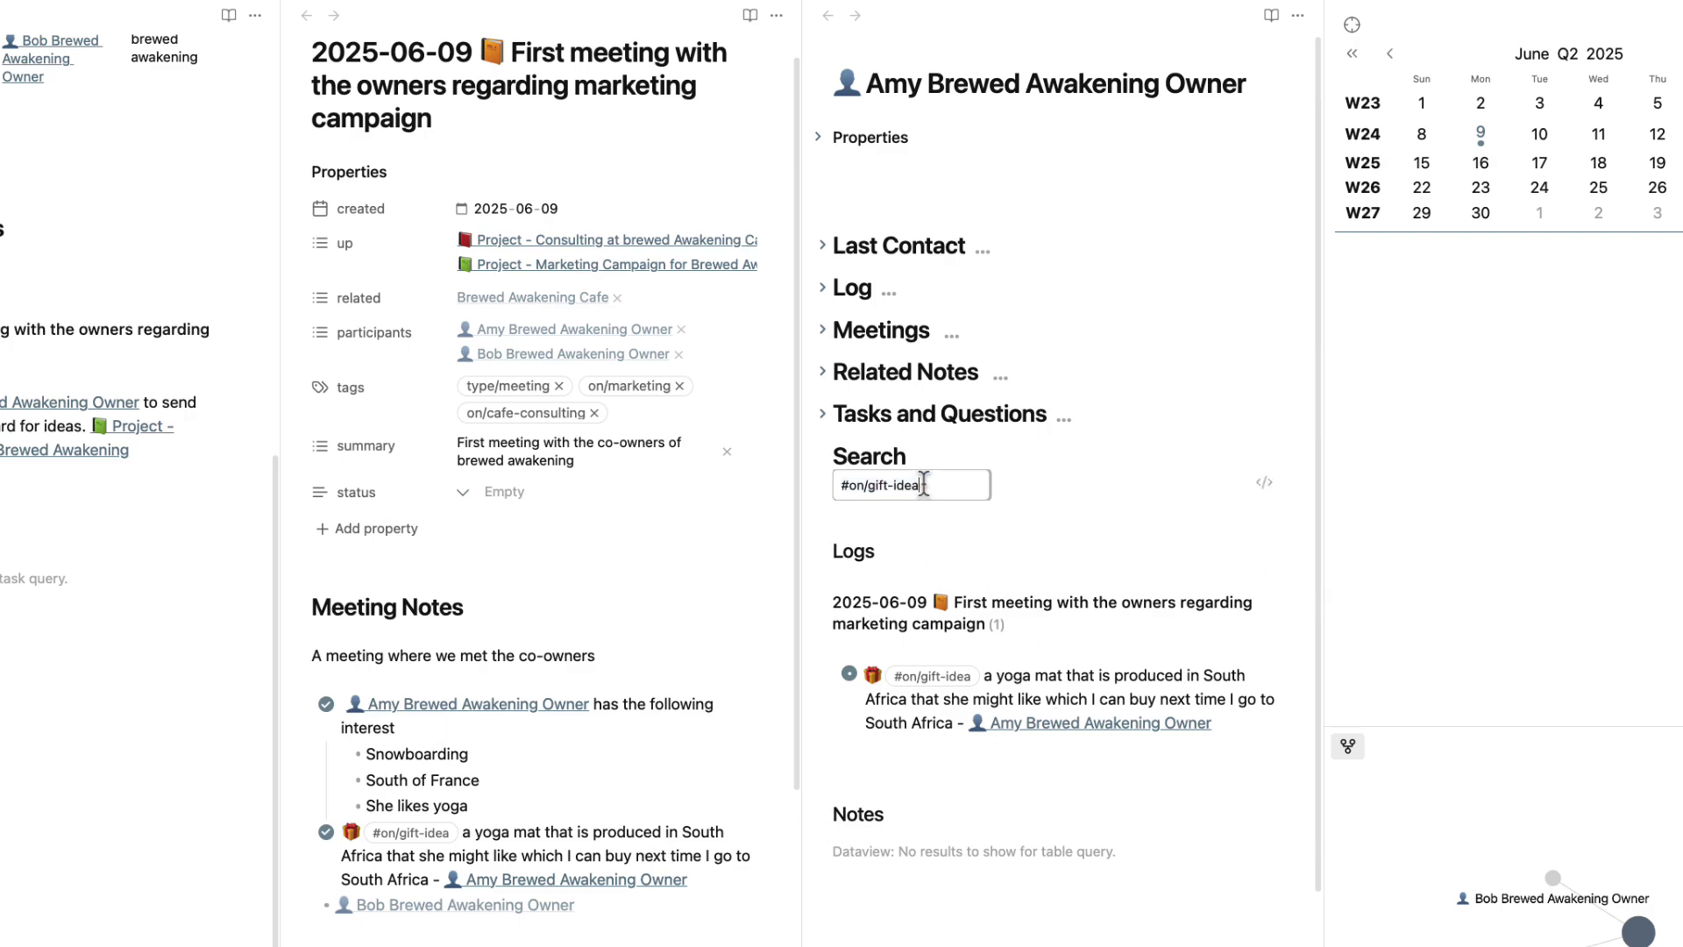
pyautogui.press('BackSpace')
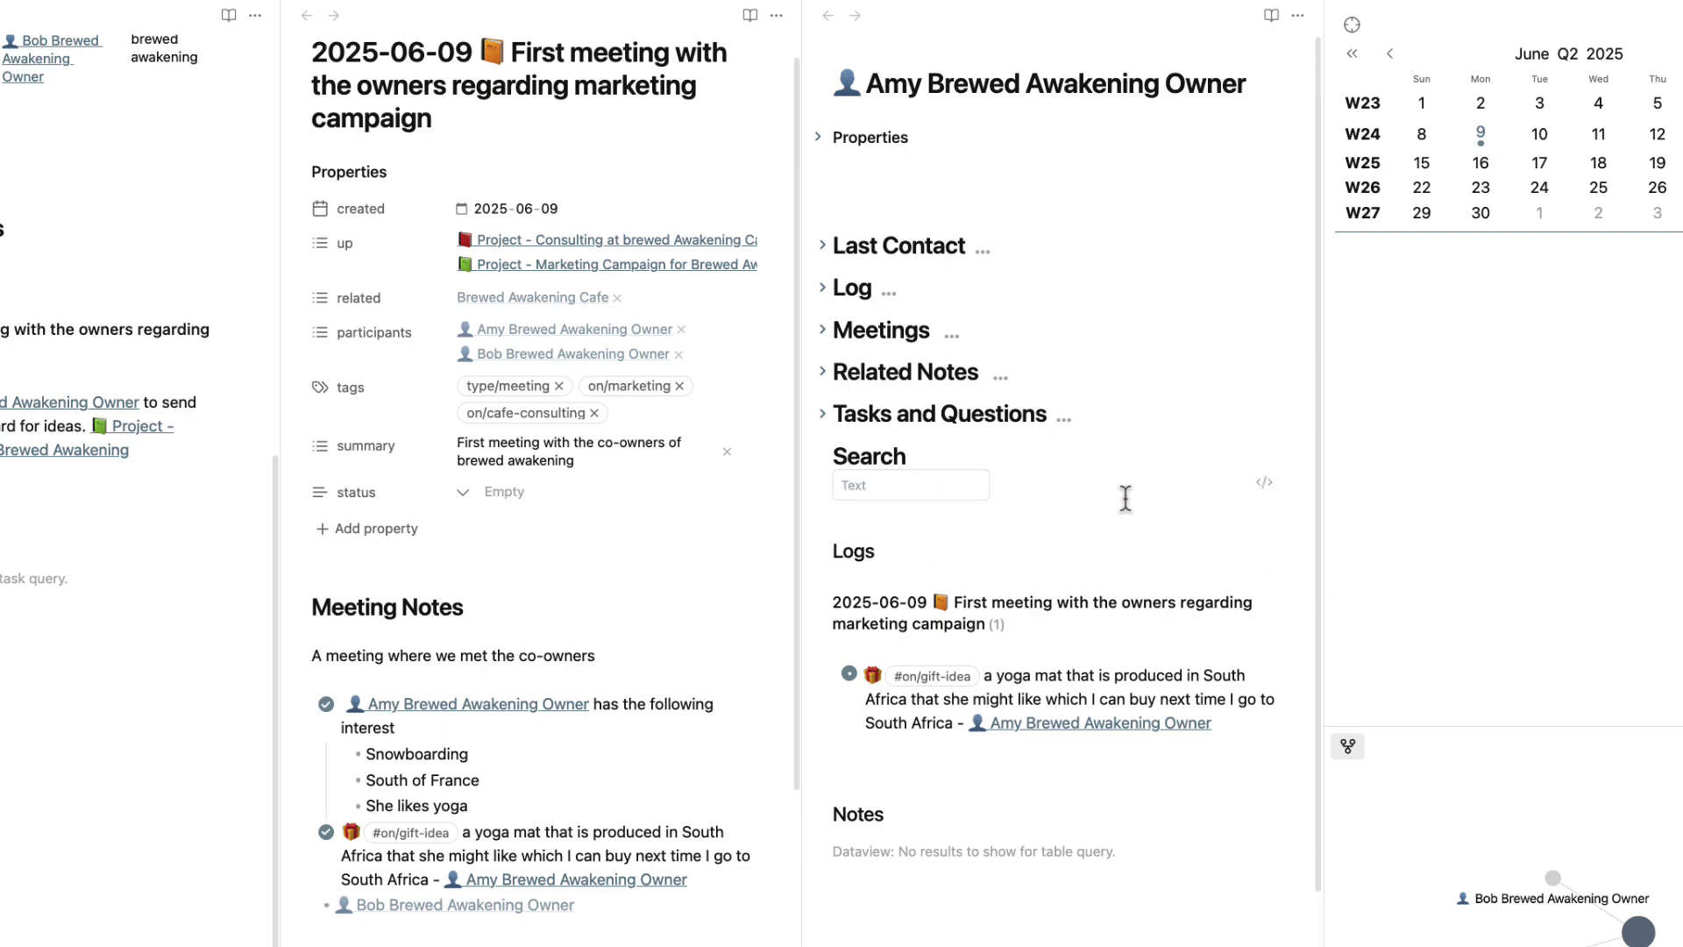
# - Search the co-owner's note for the wrapped gift emoji, found with "presen", and clear the search again
pyautogui.click(877, 485)
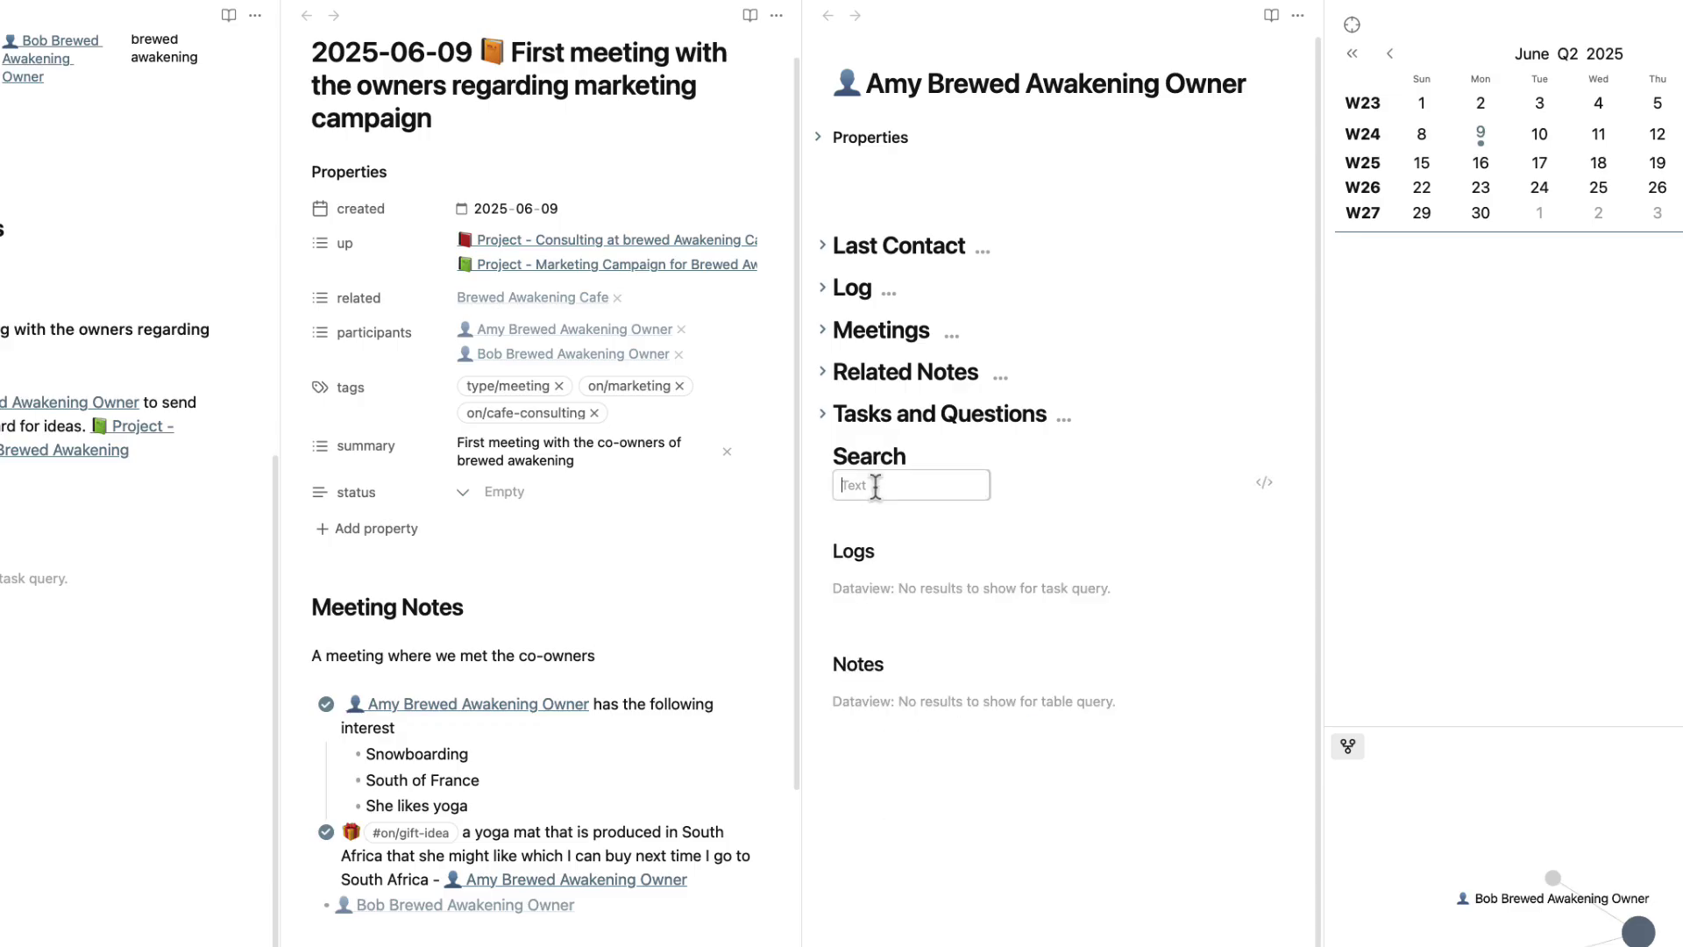
pyautogui.press('ctrl+super+space')
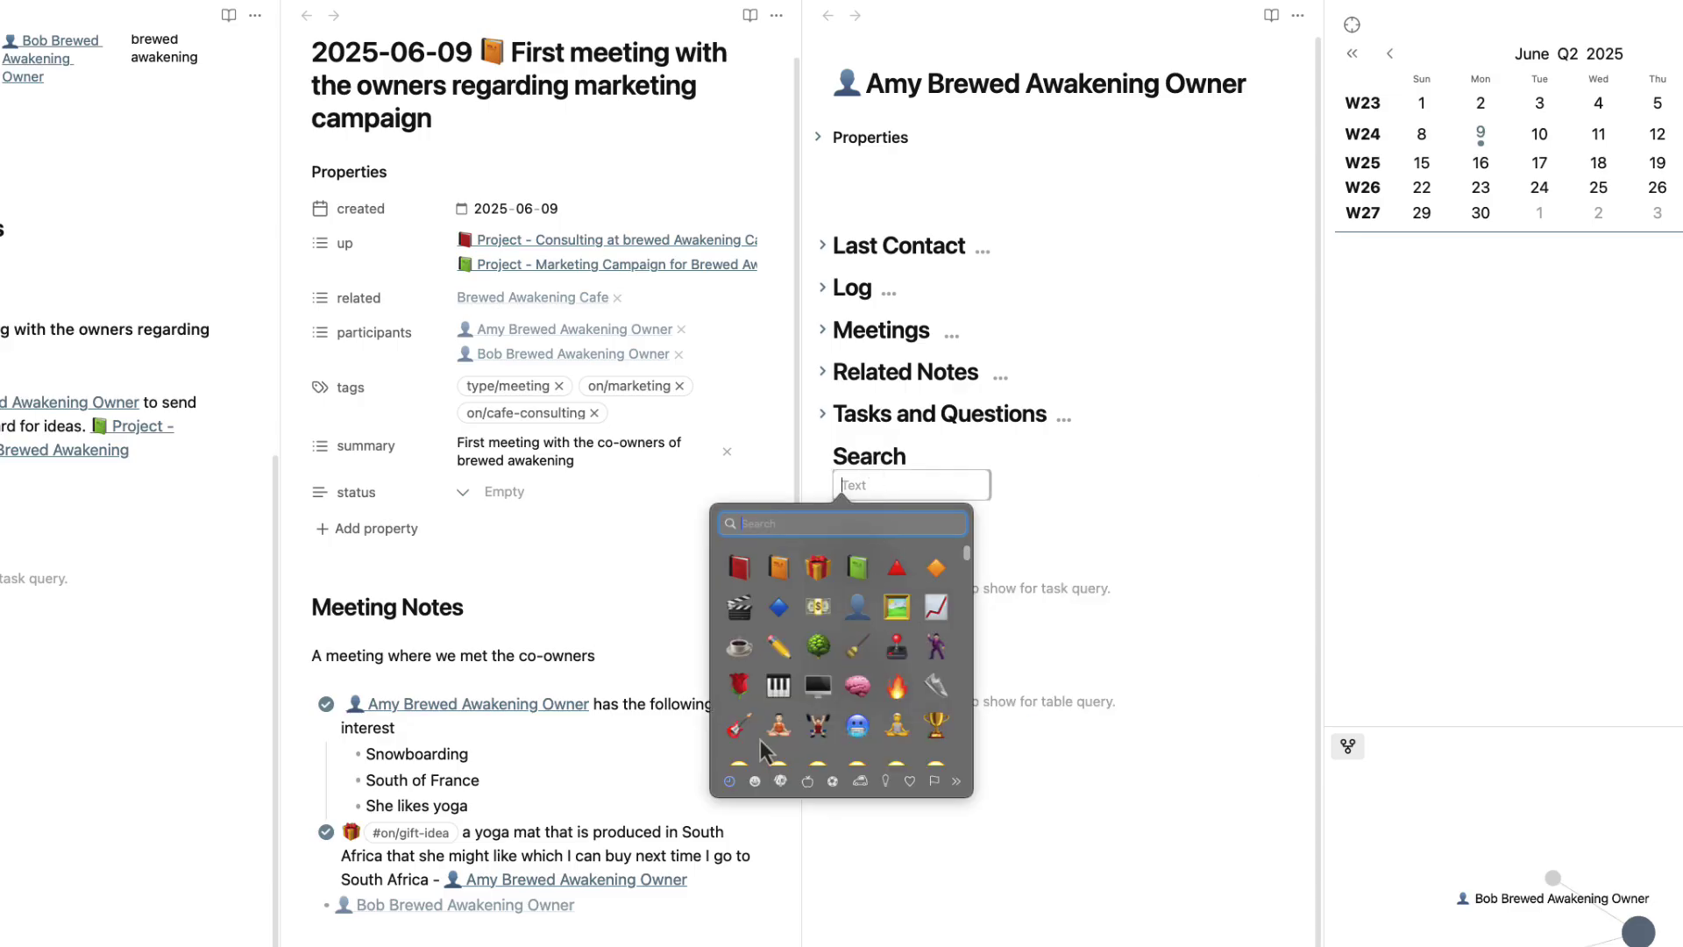
pyautogui.write('presen')
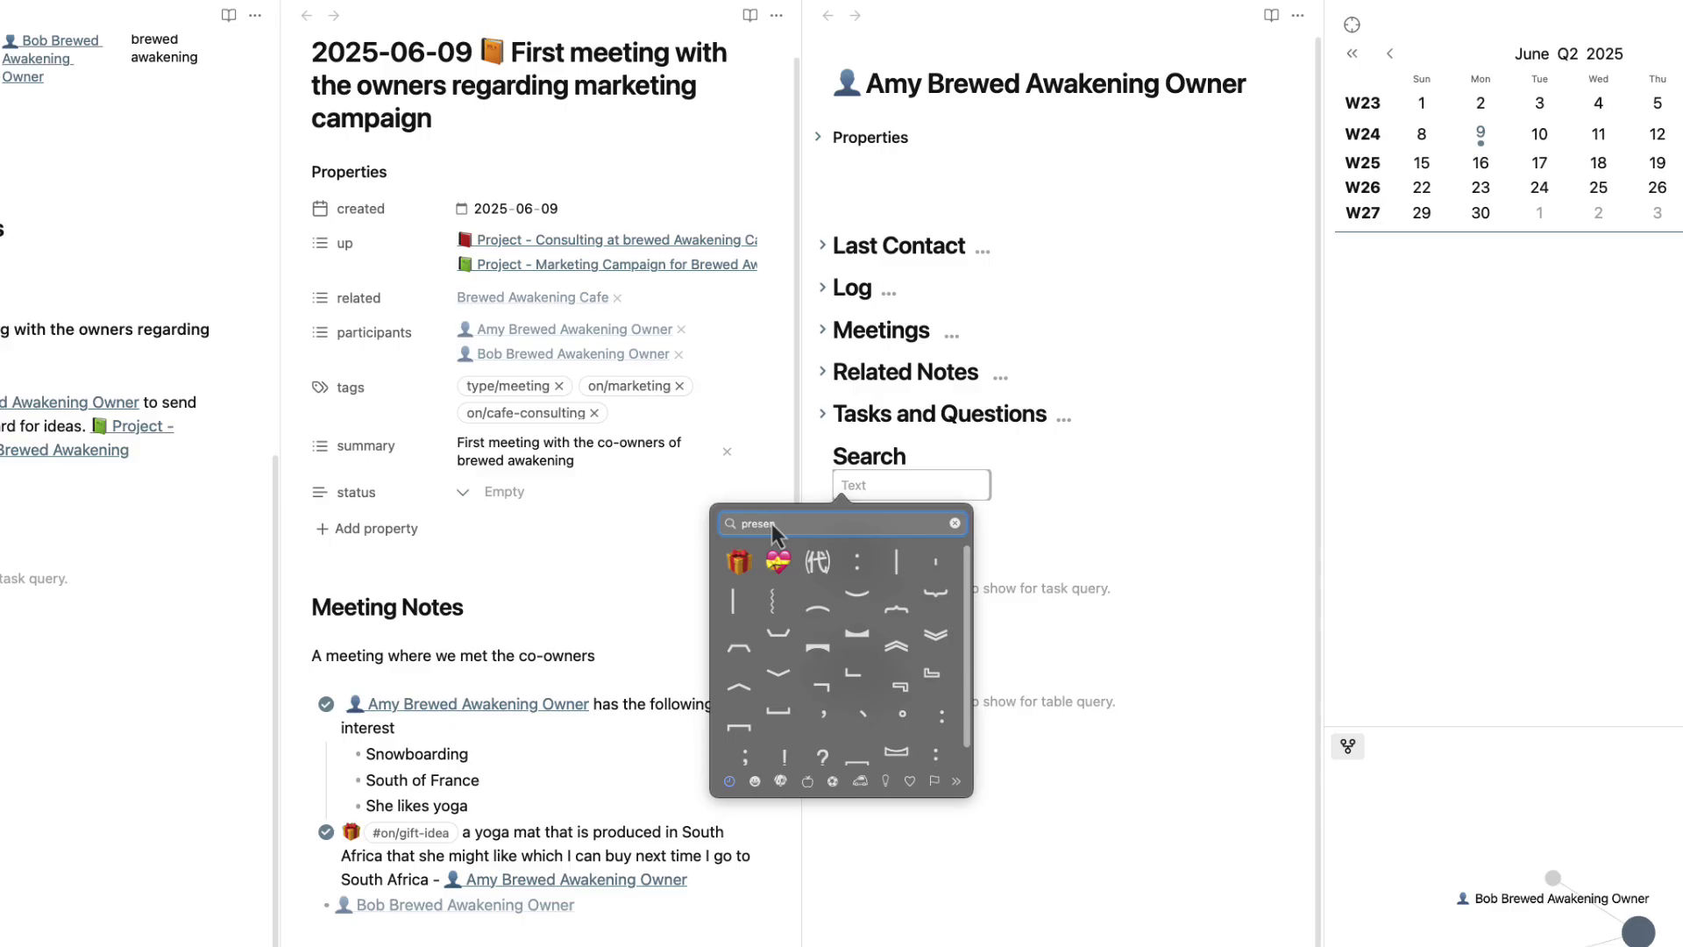
pyautogui.click(739, 562)
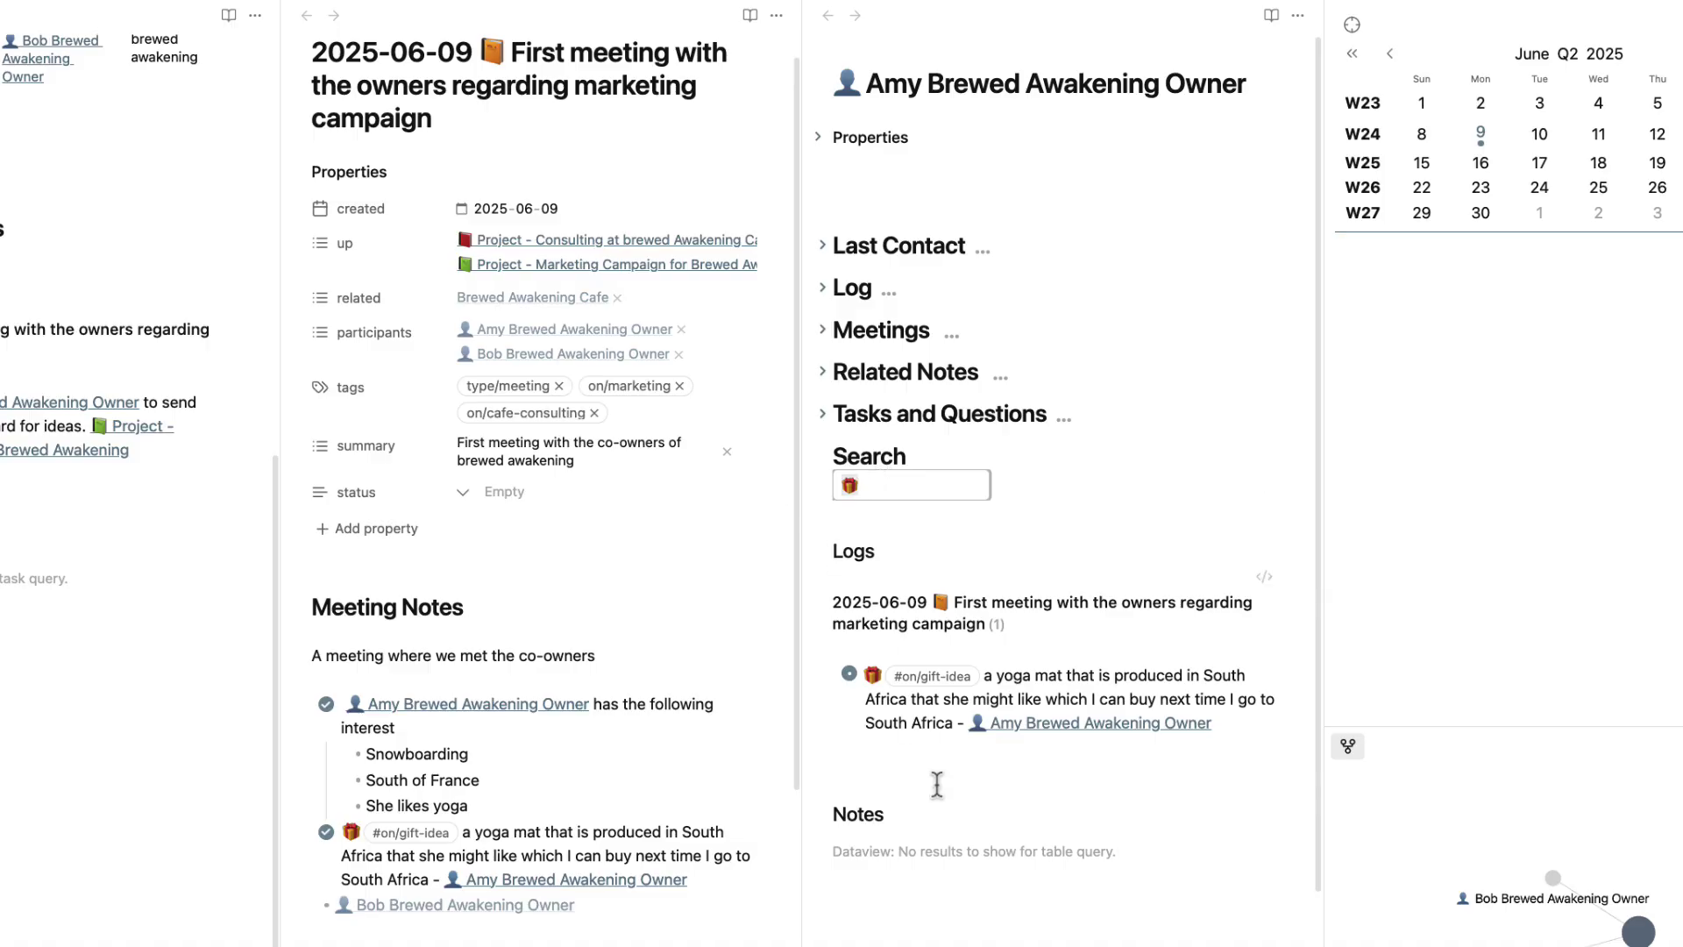
pyautogui.press('BackSpace')
# - Collapse the co-owner note's Search section and expand Last Contact and Log to review the logged interests and gift idea
pyautogui.click(823, 456)
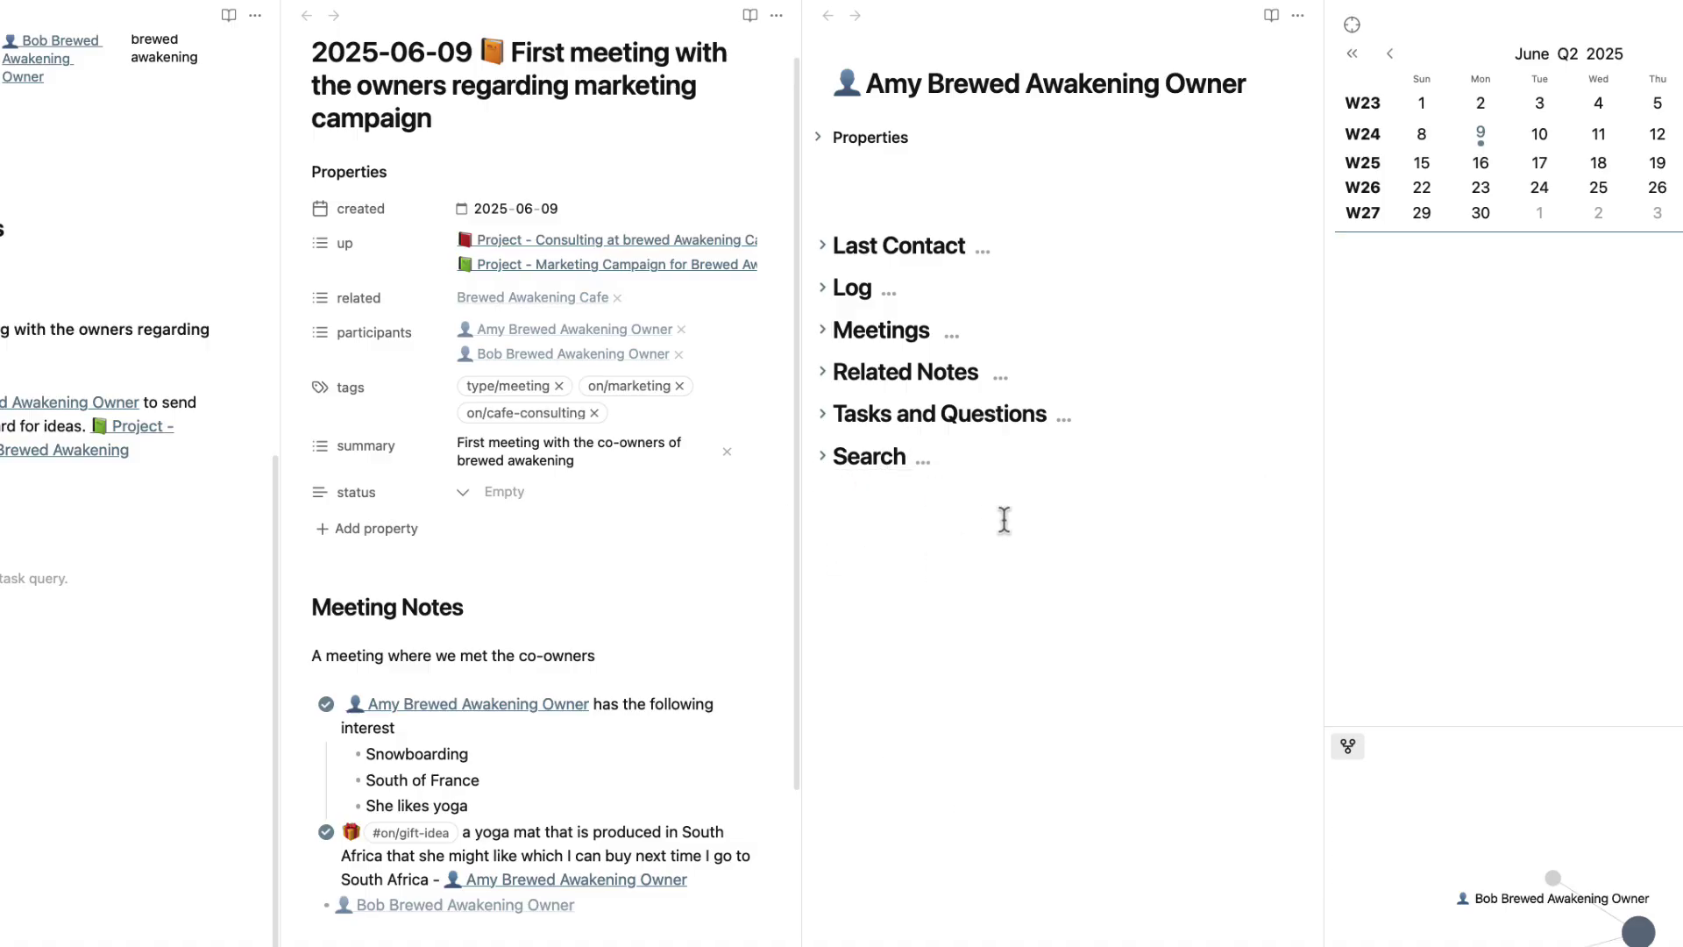
pyautogui.click(823, 458)
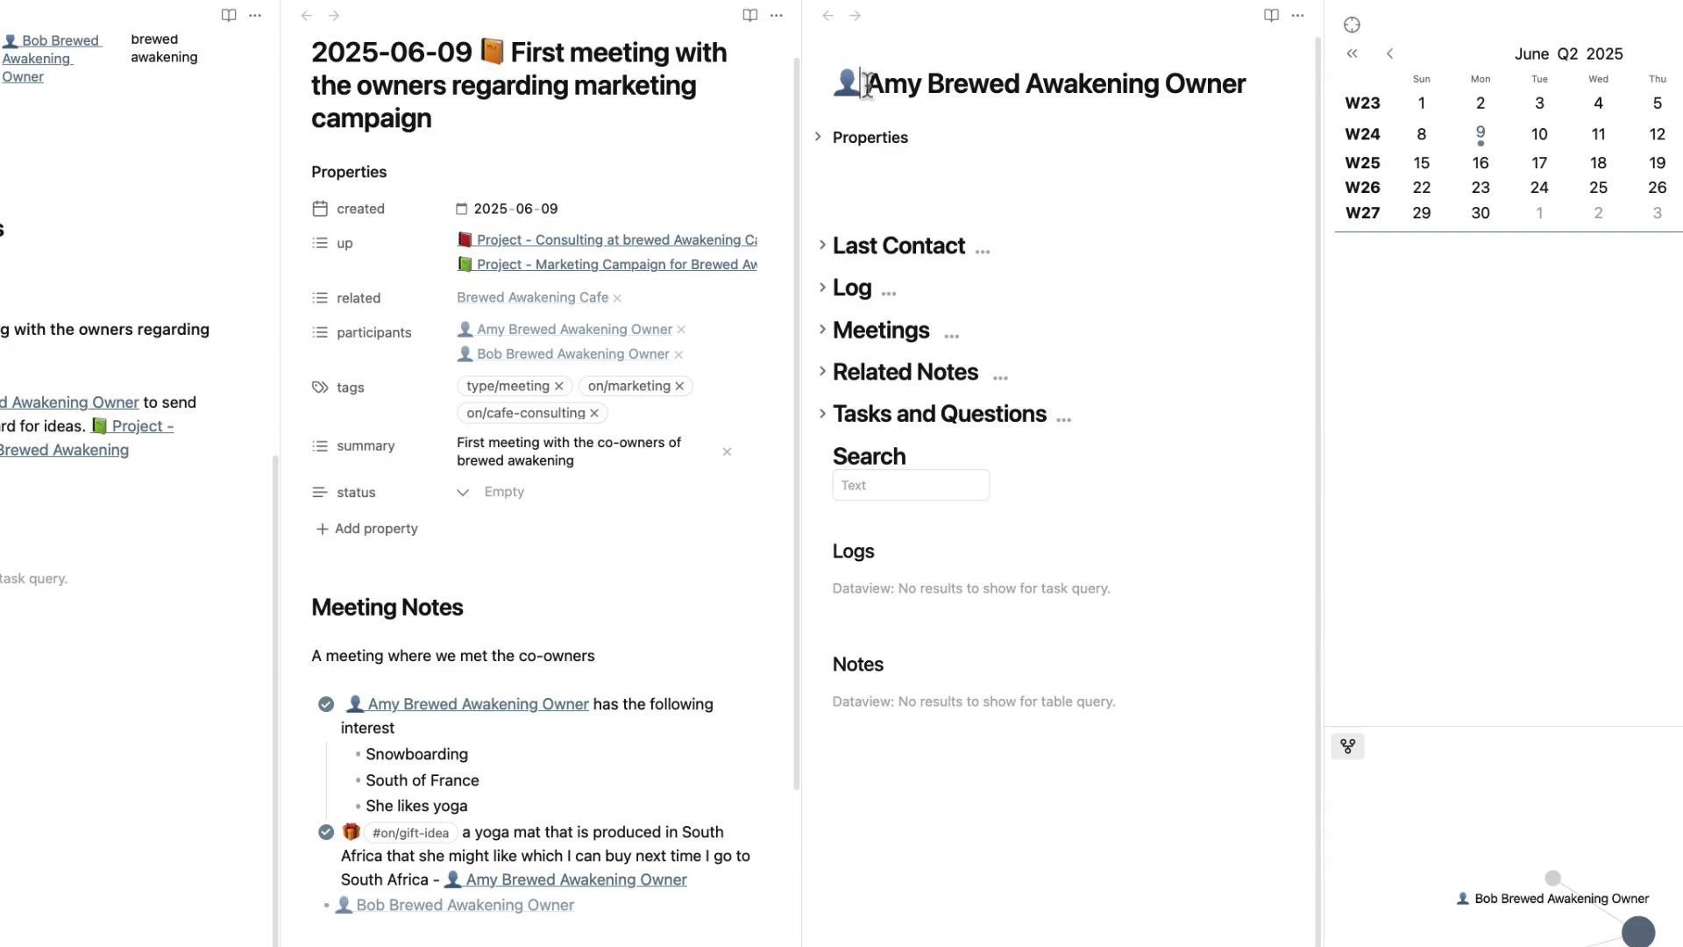
pyautogui.moveTo(861, 84); pyautogui.dragTo(1238, 86)
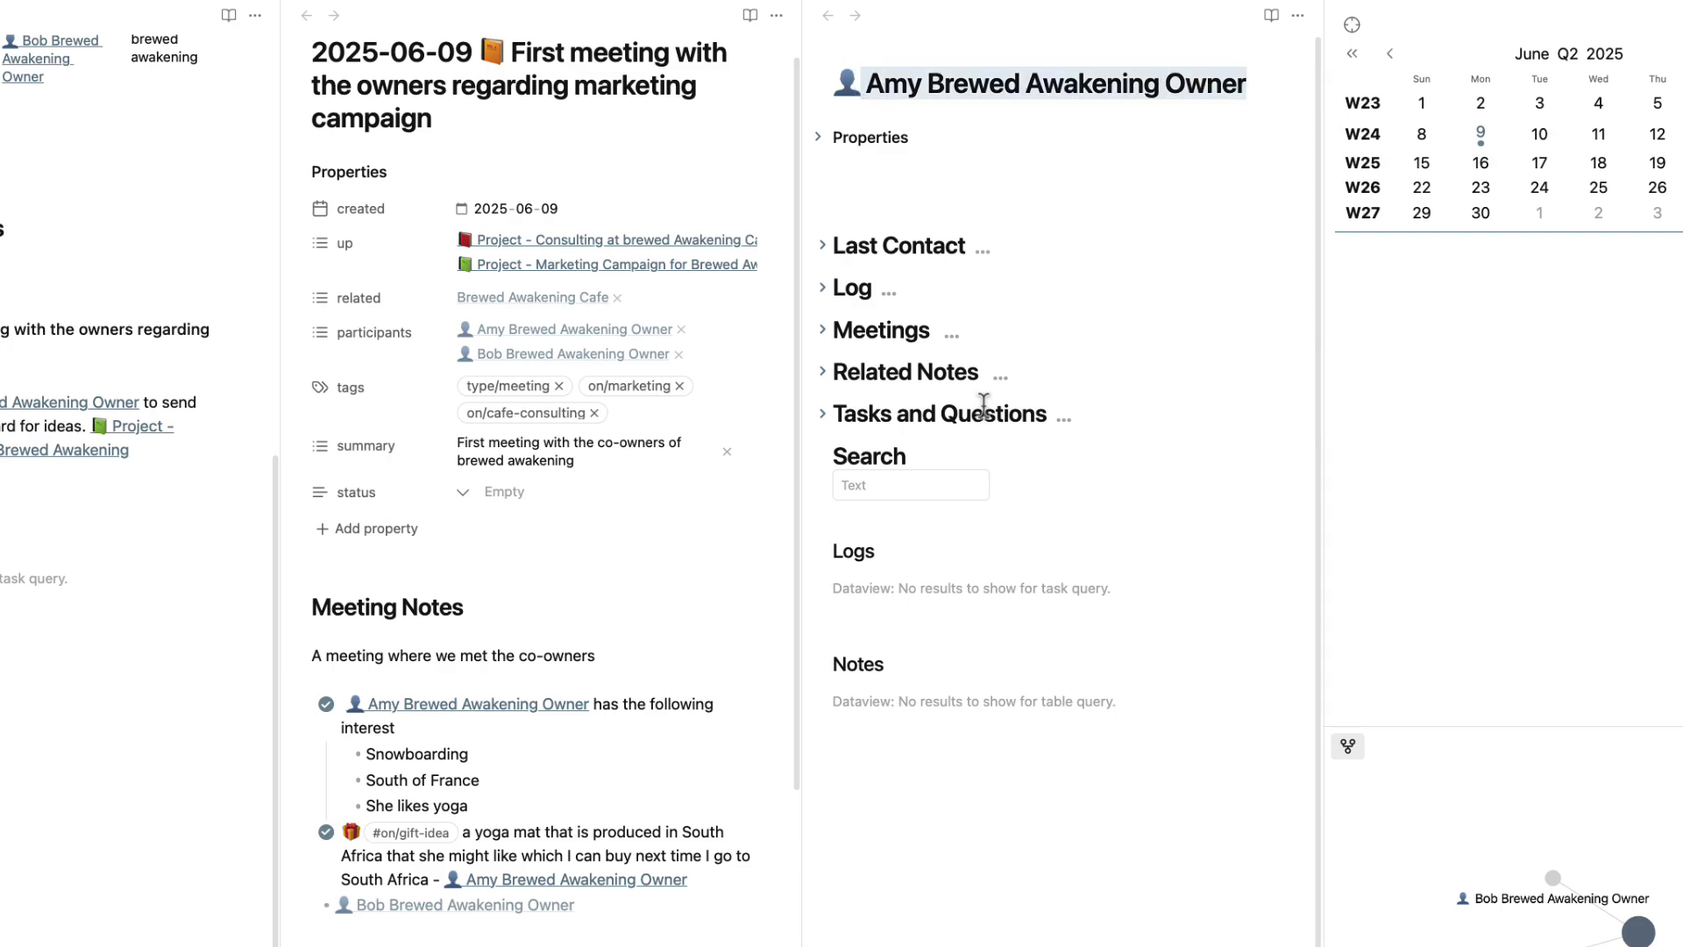
pyautogui.click(823, 457)
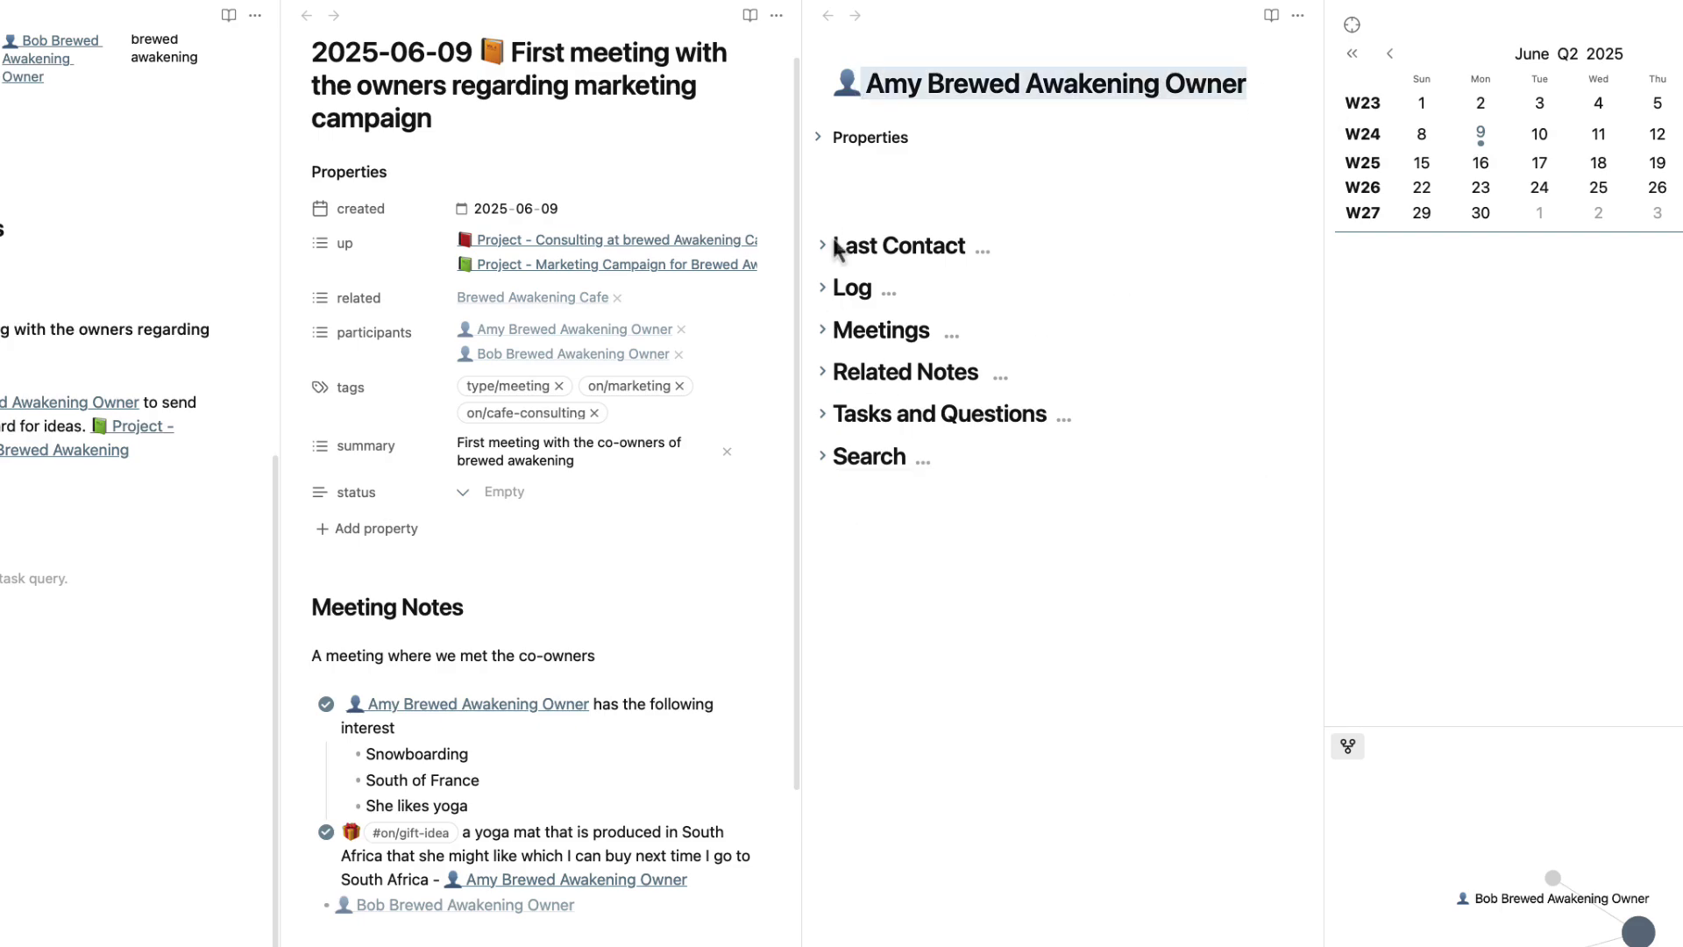
pyautogui.click(883, 84)
pyautogui.click(823, 250)
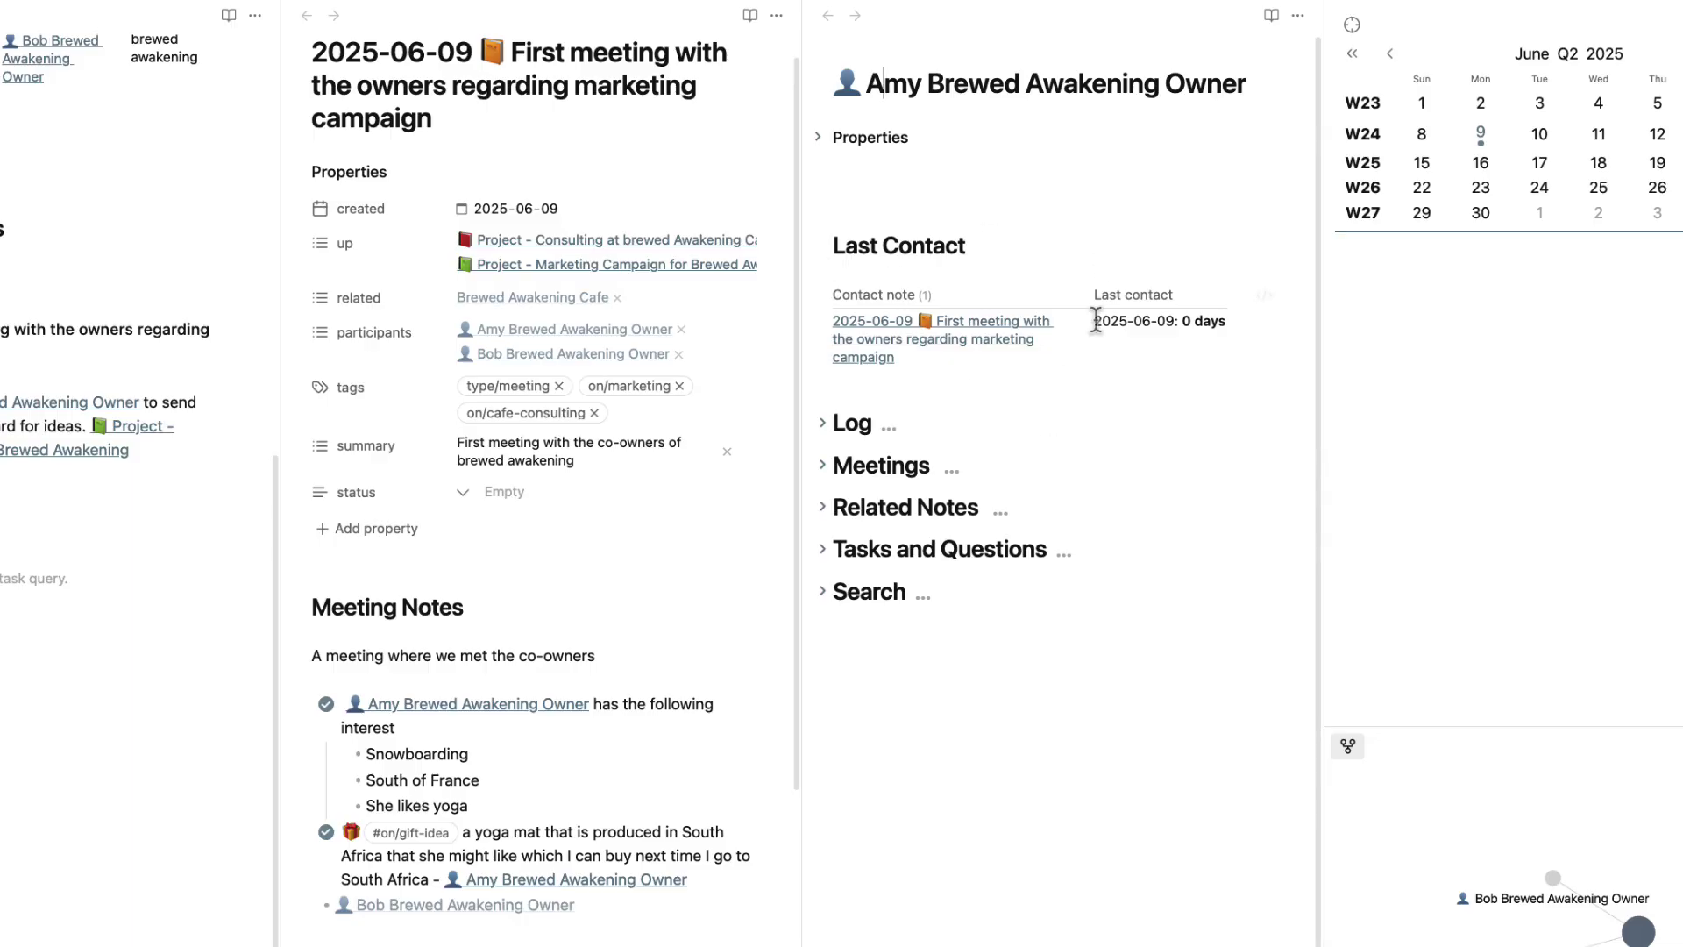
pyautogui.click(823, 423)
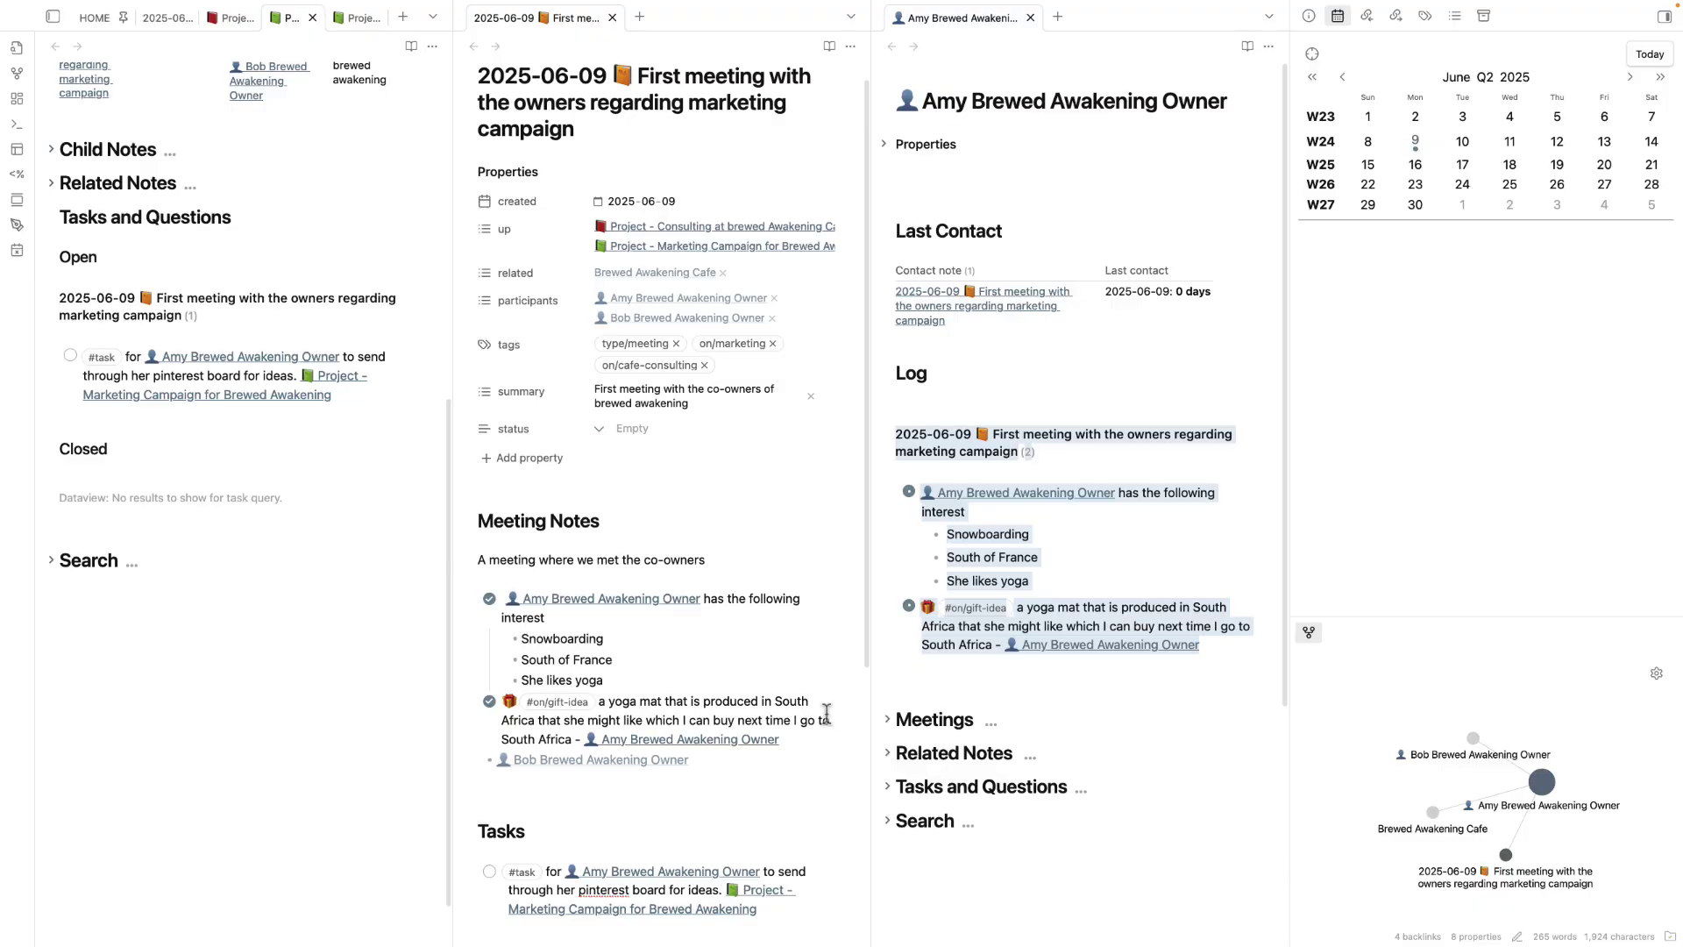
pyautogui.click(1000, 685)
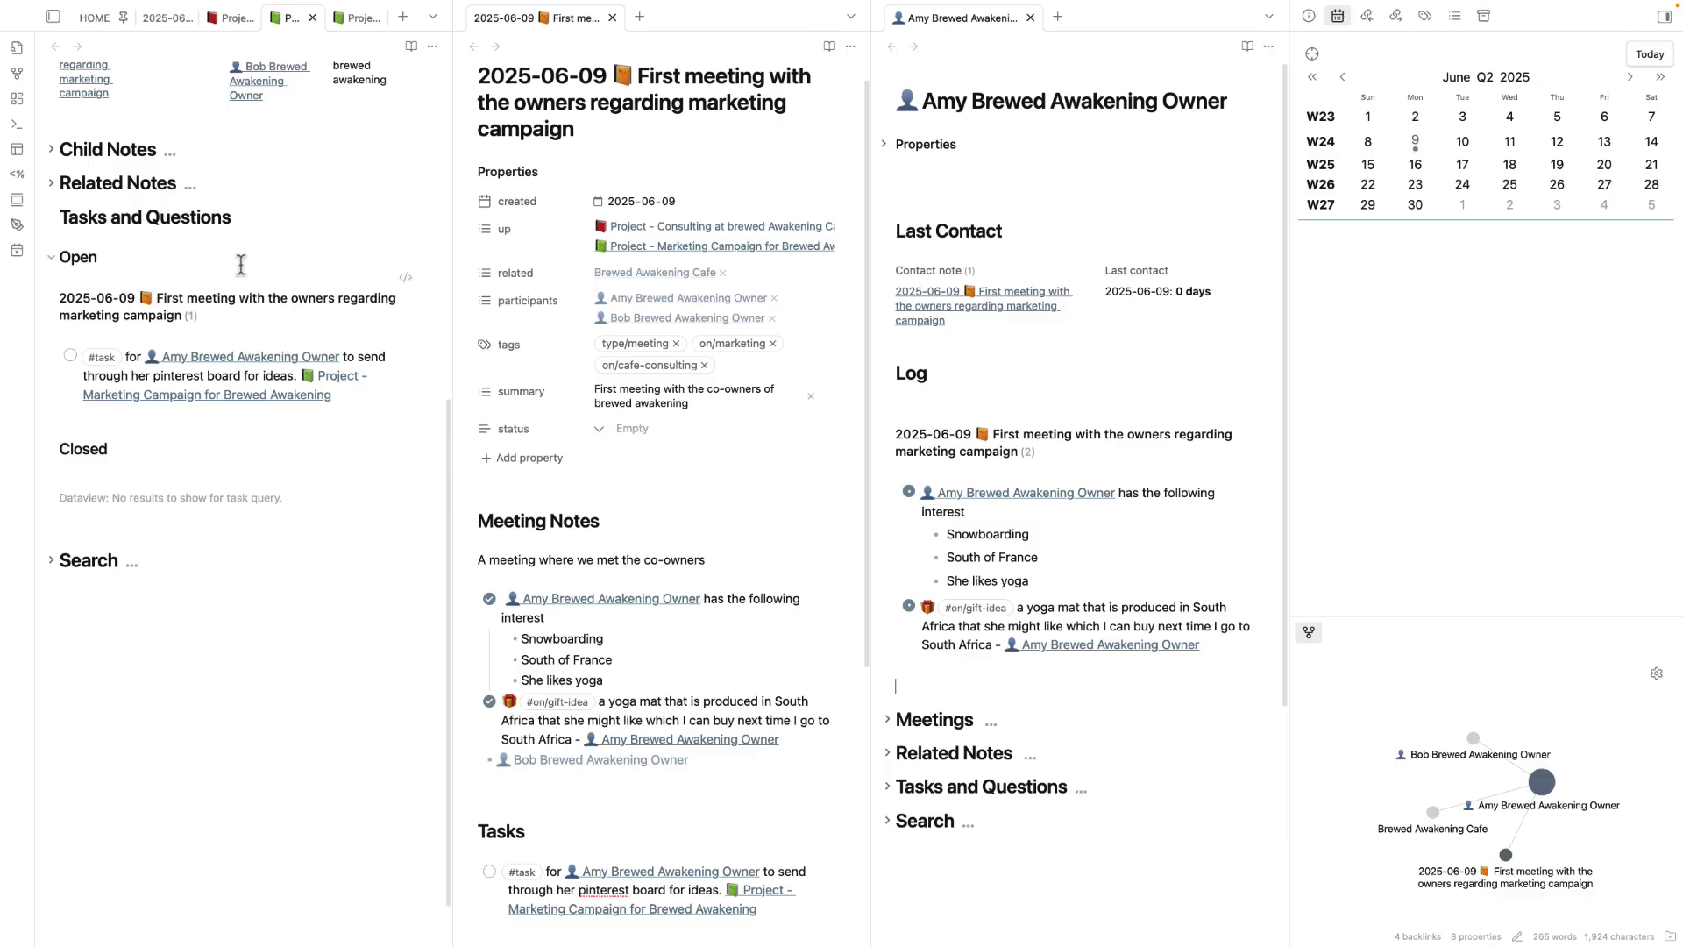
# - Add a 15:00 entry with an empty indented bullet under Log Pages in the 2025-06-09 daily note
pyautogui.click(164, 18)
pyautogui.click(325, 759)
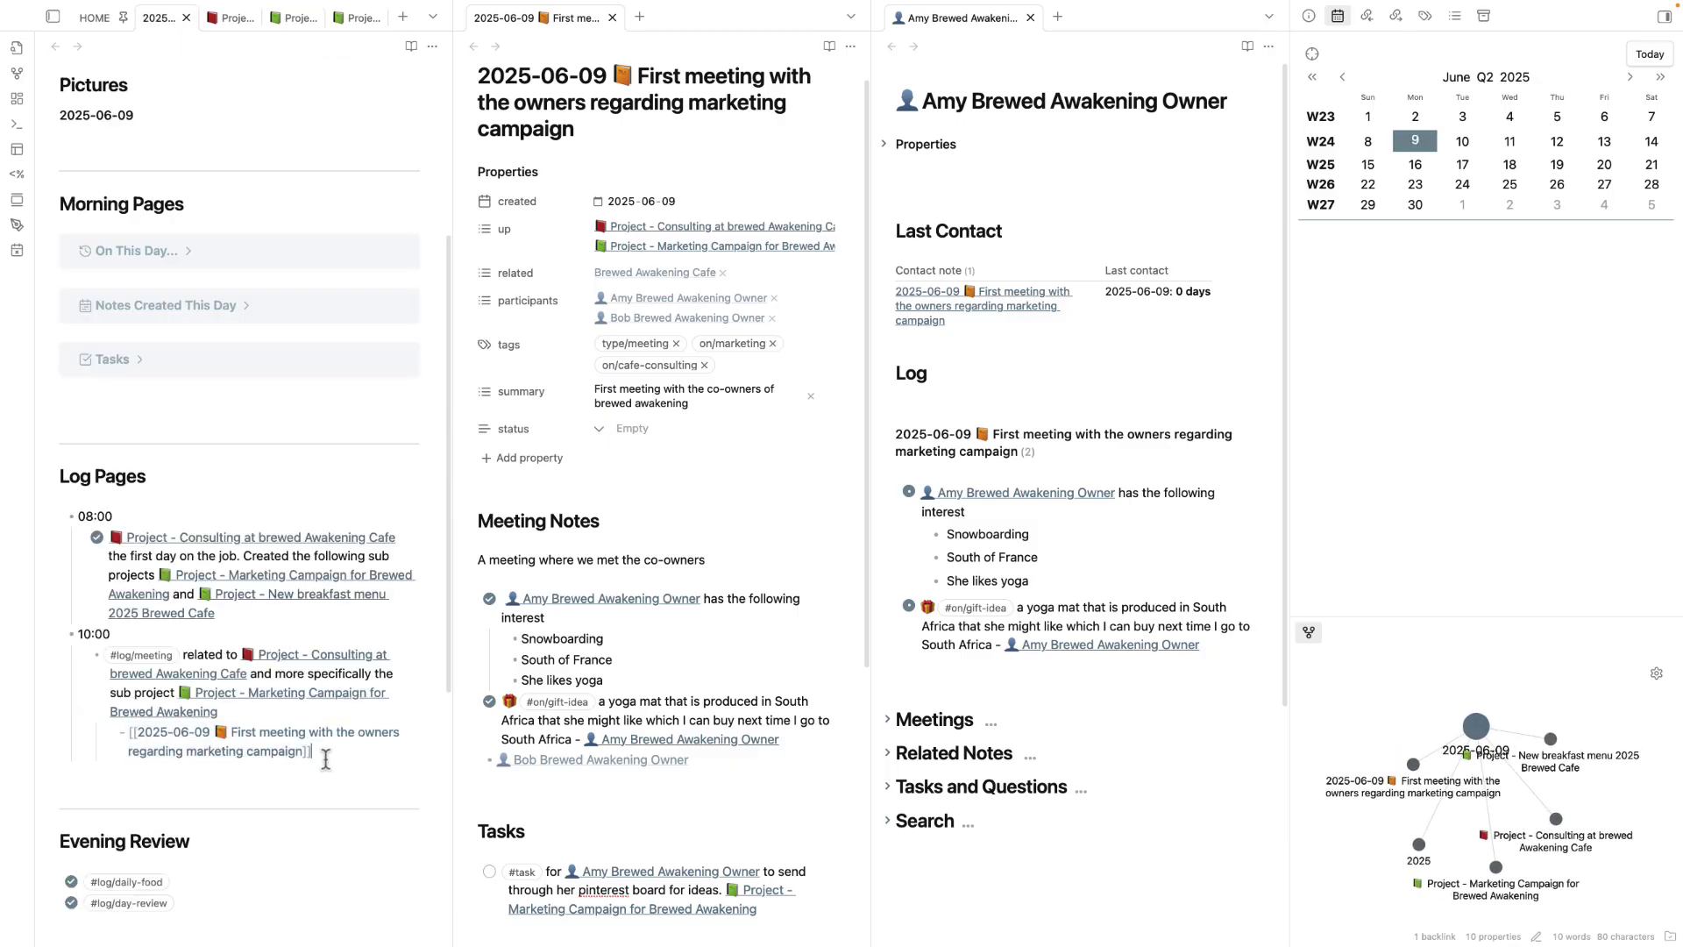
pyautogui.press('Return')
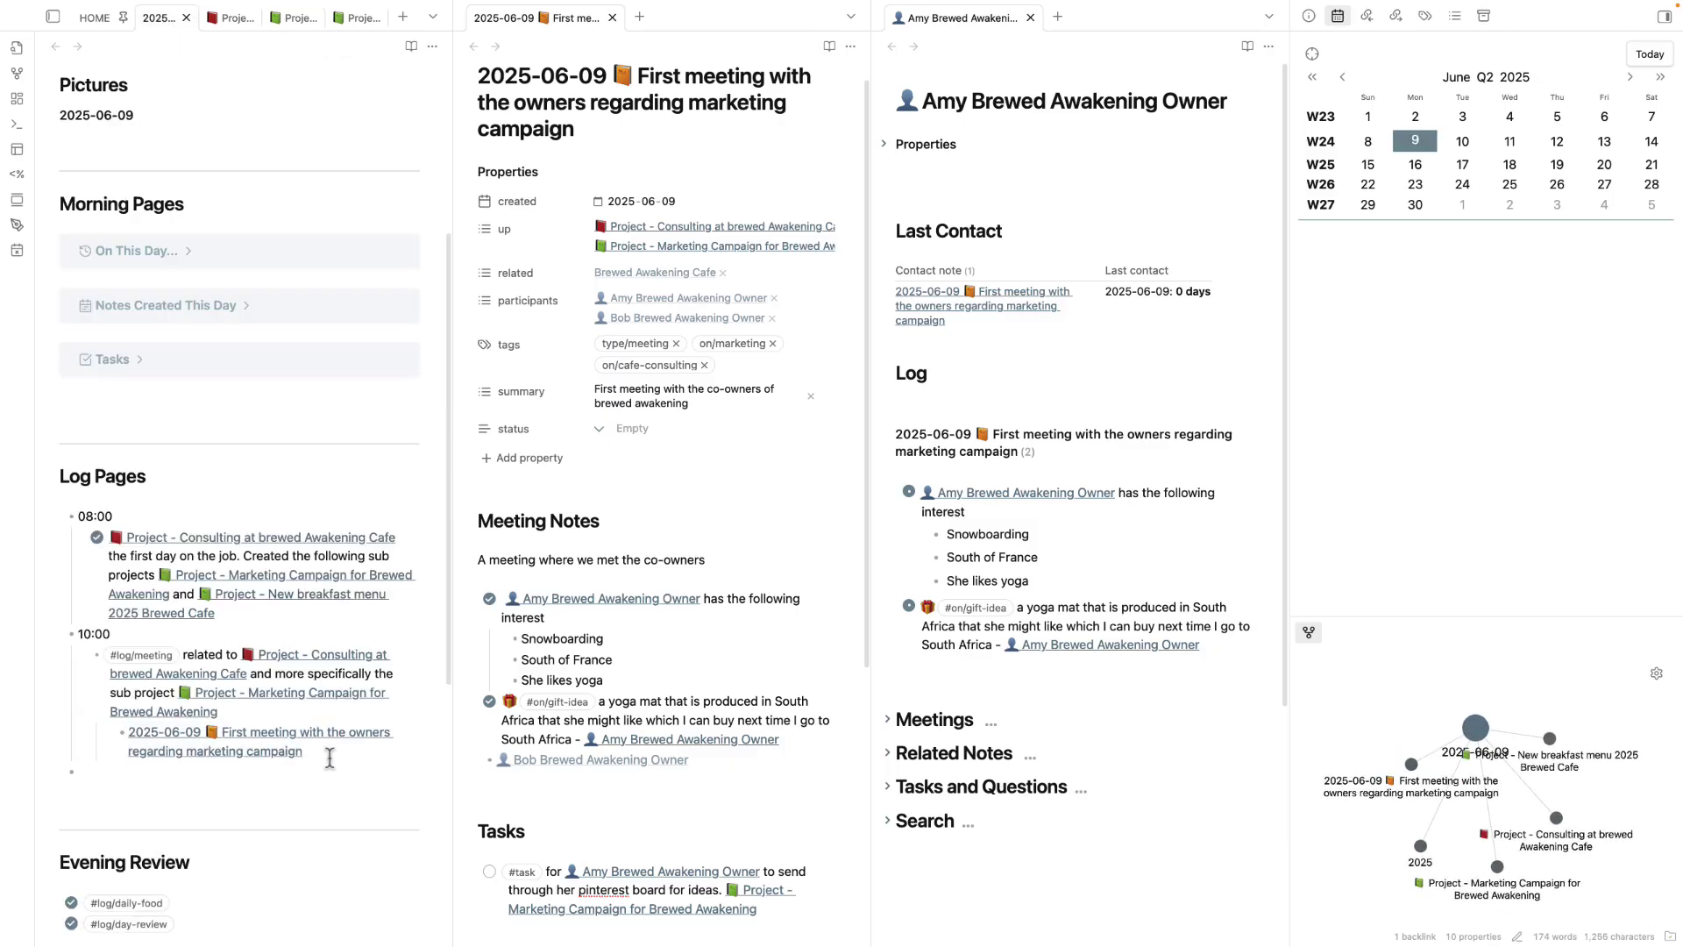
pyautogui.press('Return')
pyautogui.press('Tab')
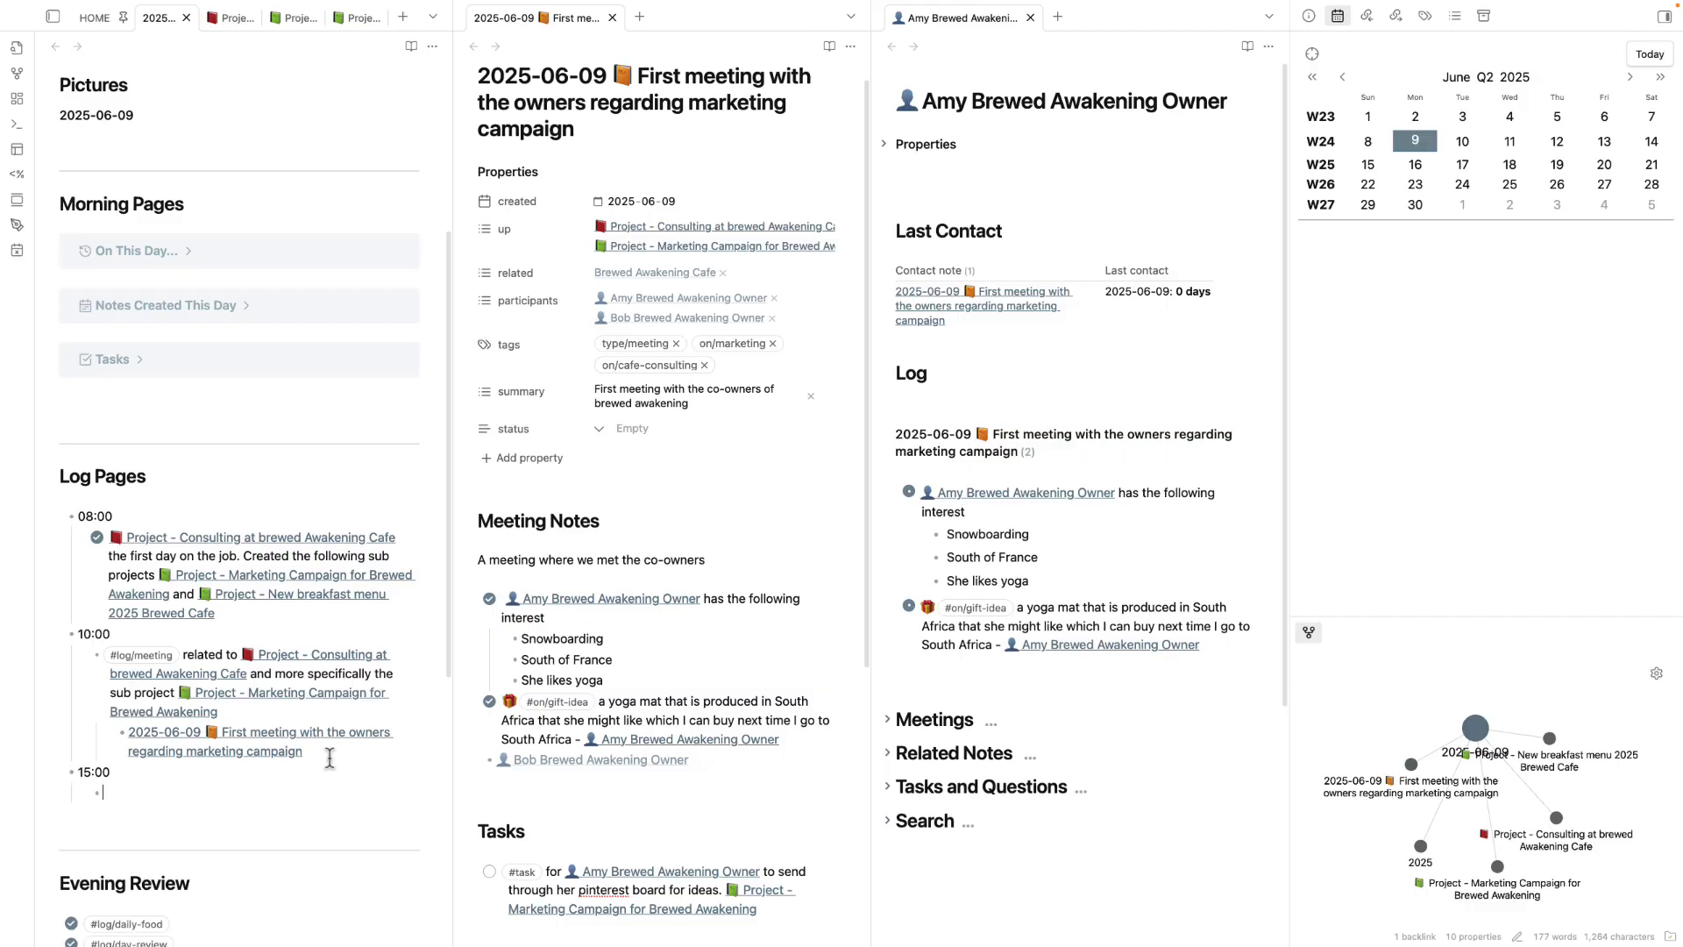
# - Turn the bullet under 15:00 into a log item starting with the wrapped gift emoji and the tag #on/gift-idea
pyautogui.press('super+Return')
pyautogui.press('super+Return')
pyautogui.press('ctrl+super+space')
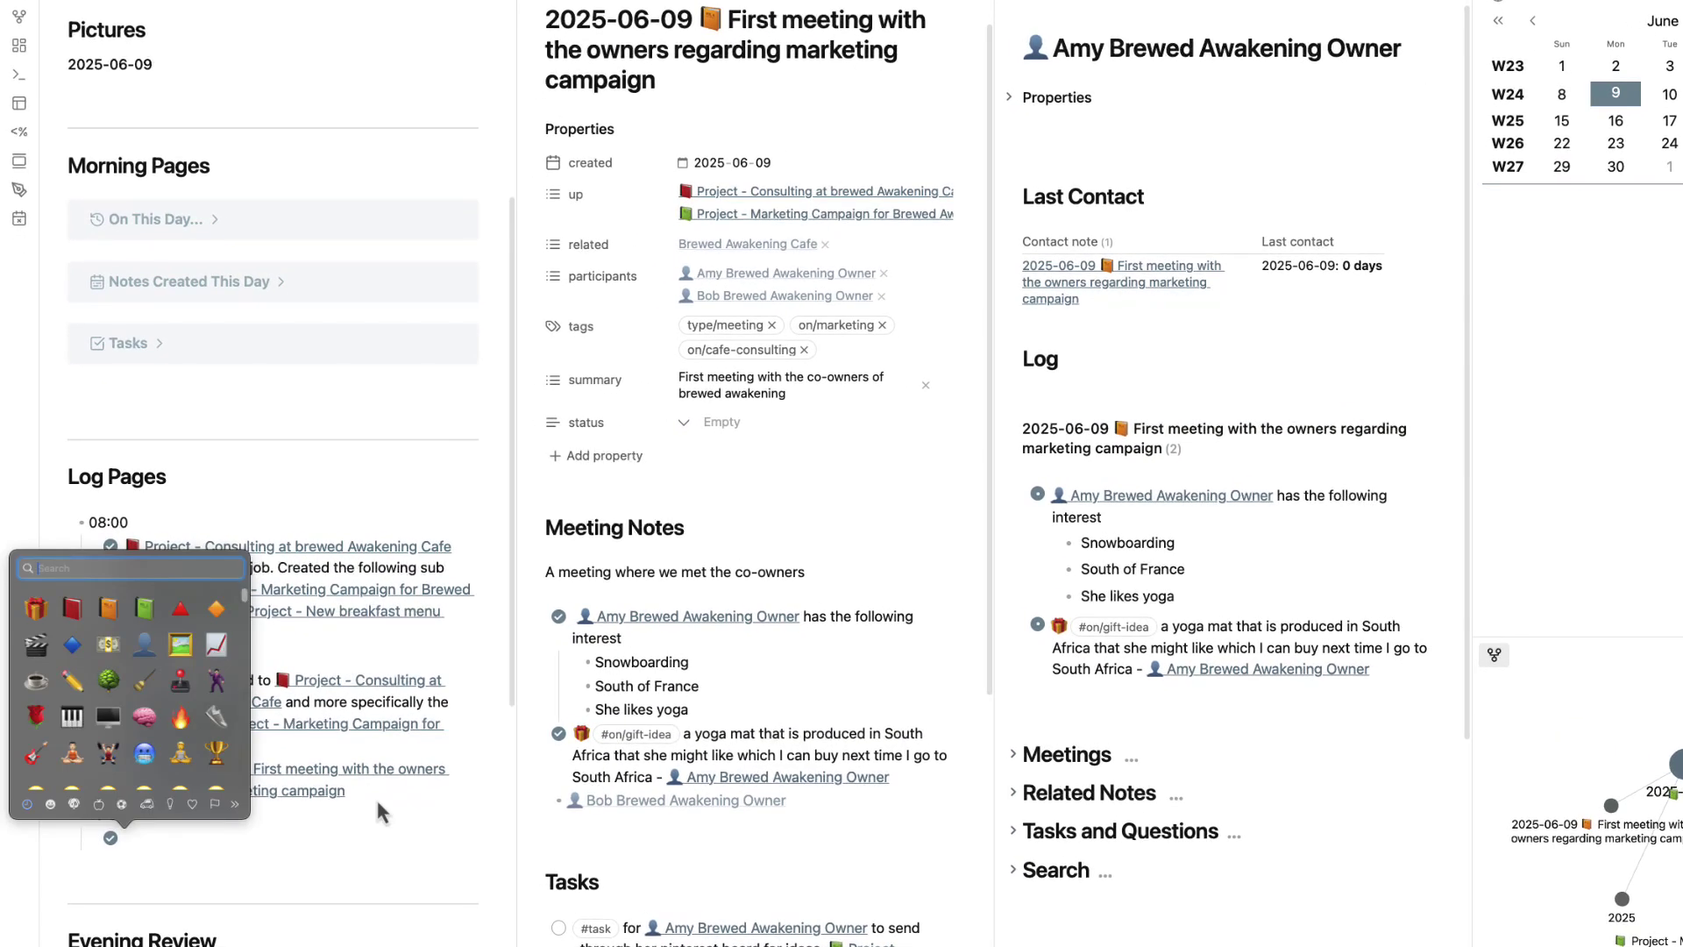
pyautogui.press('Return')
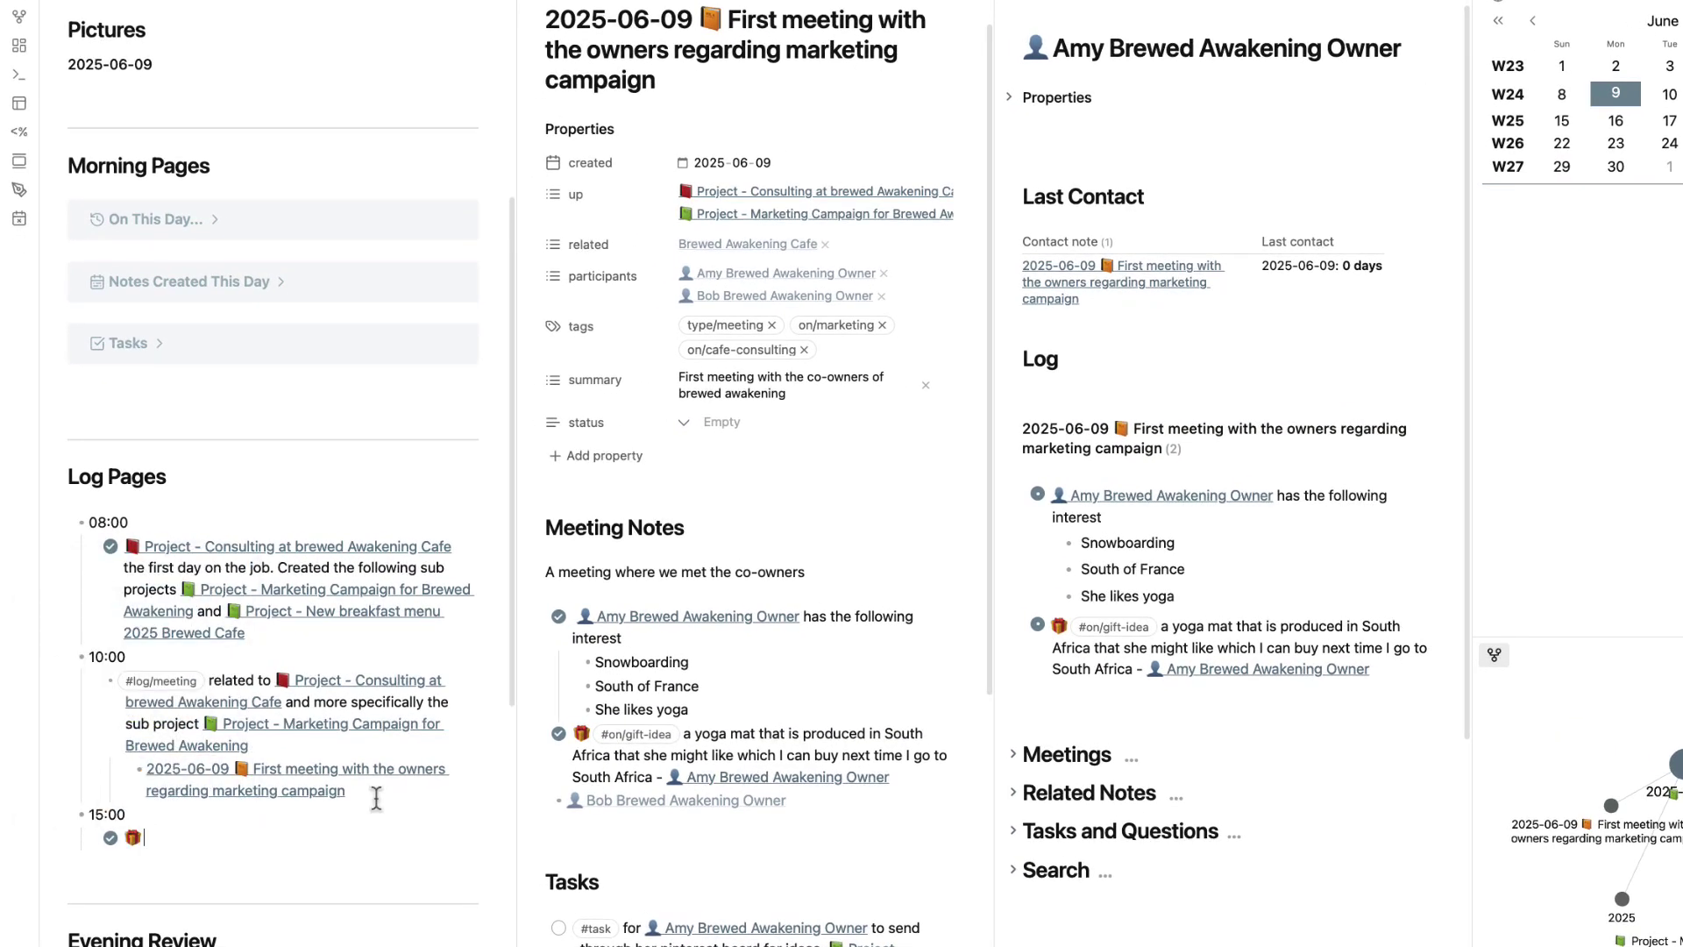
pyautogui.write('#on/gift-idea')
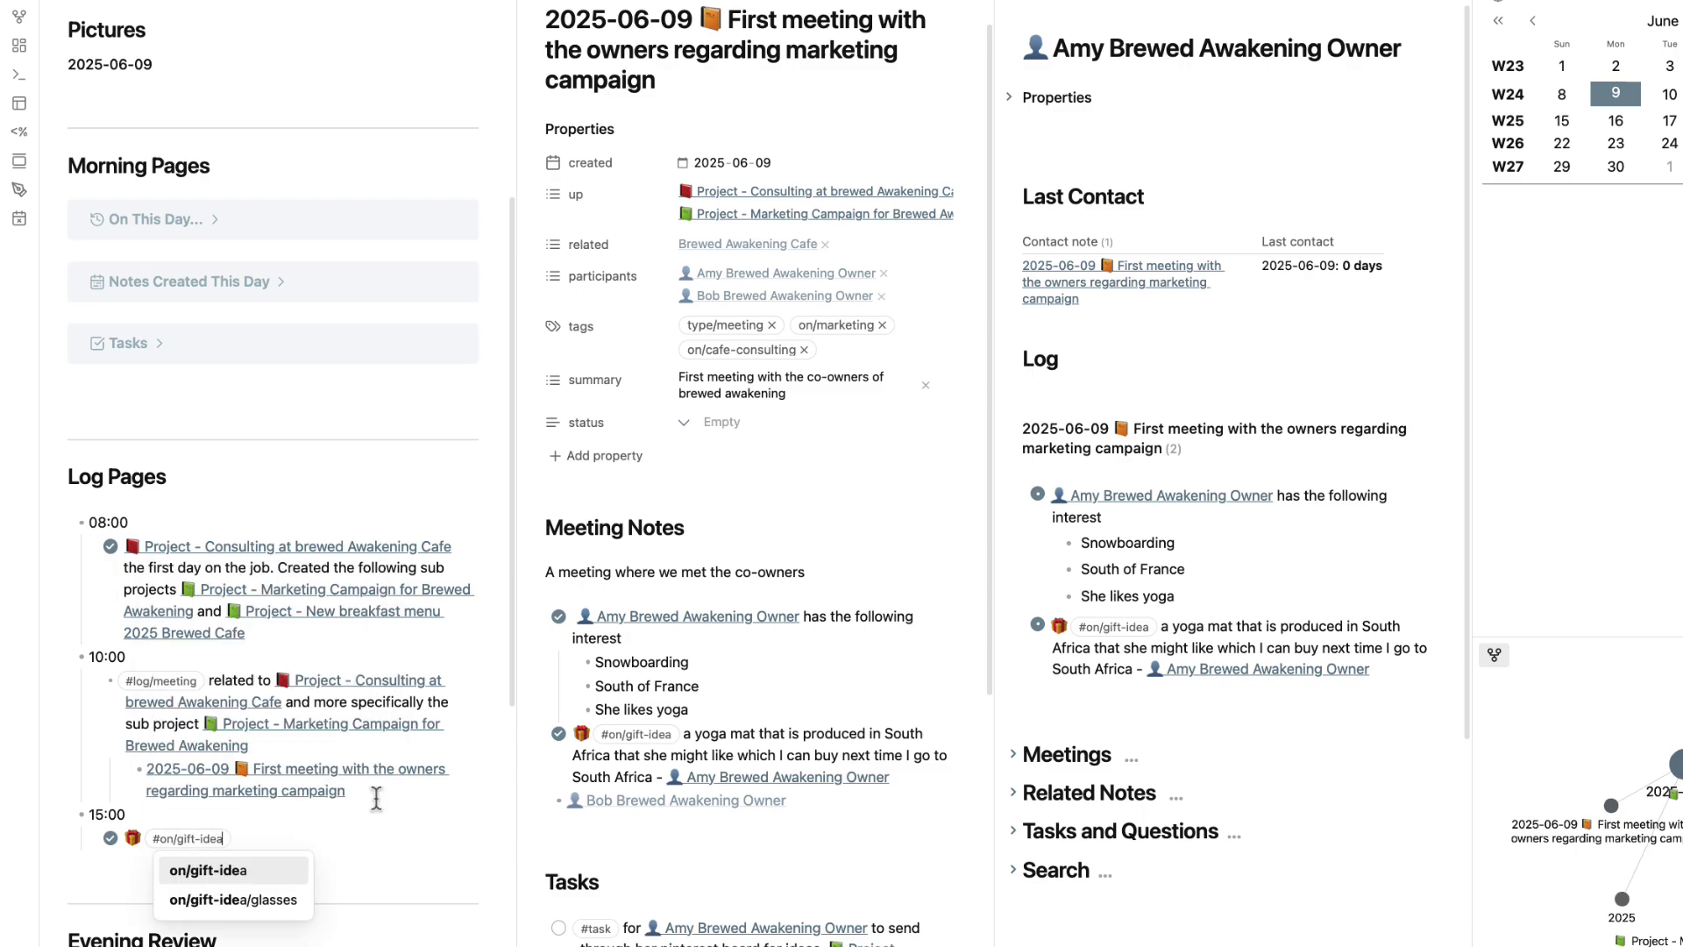
pyautogui.press('Return')
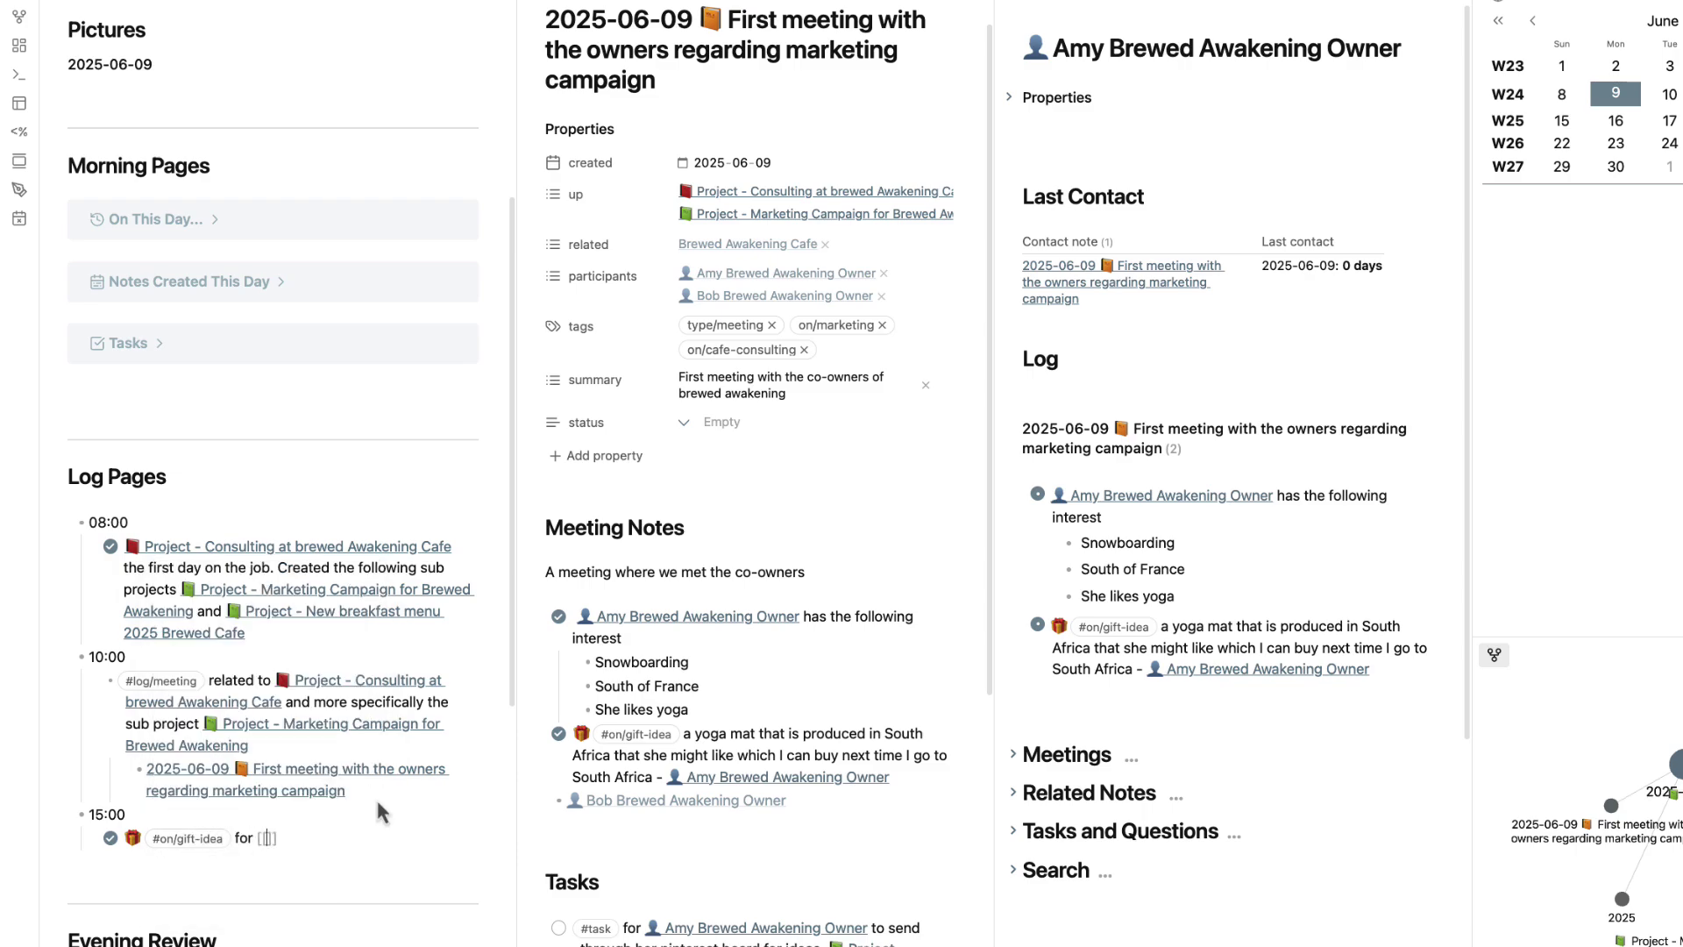
# - Link the gift idea to the first co-owner, add "related to a specific salted chocolate from company chocolato", and check it in the co-owner's Log
pyautogui.write('amy')
pyautogui.press('Return')
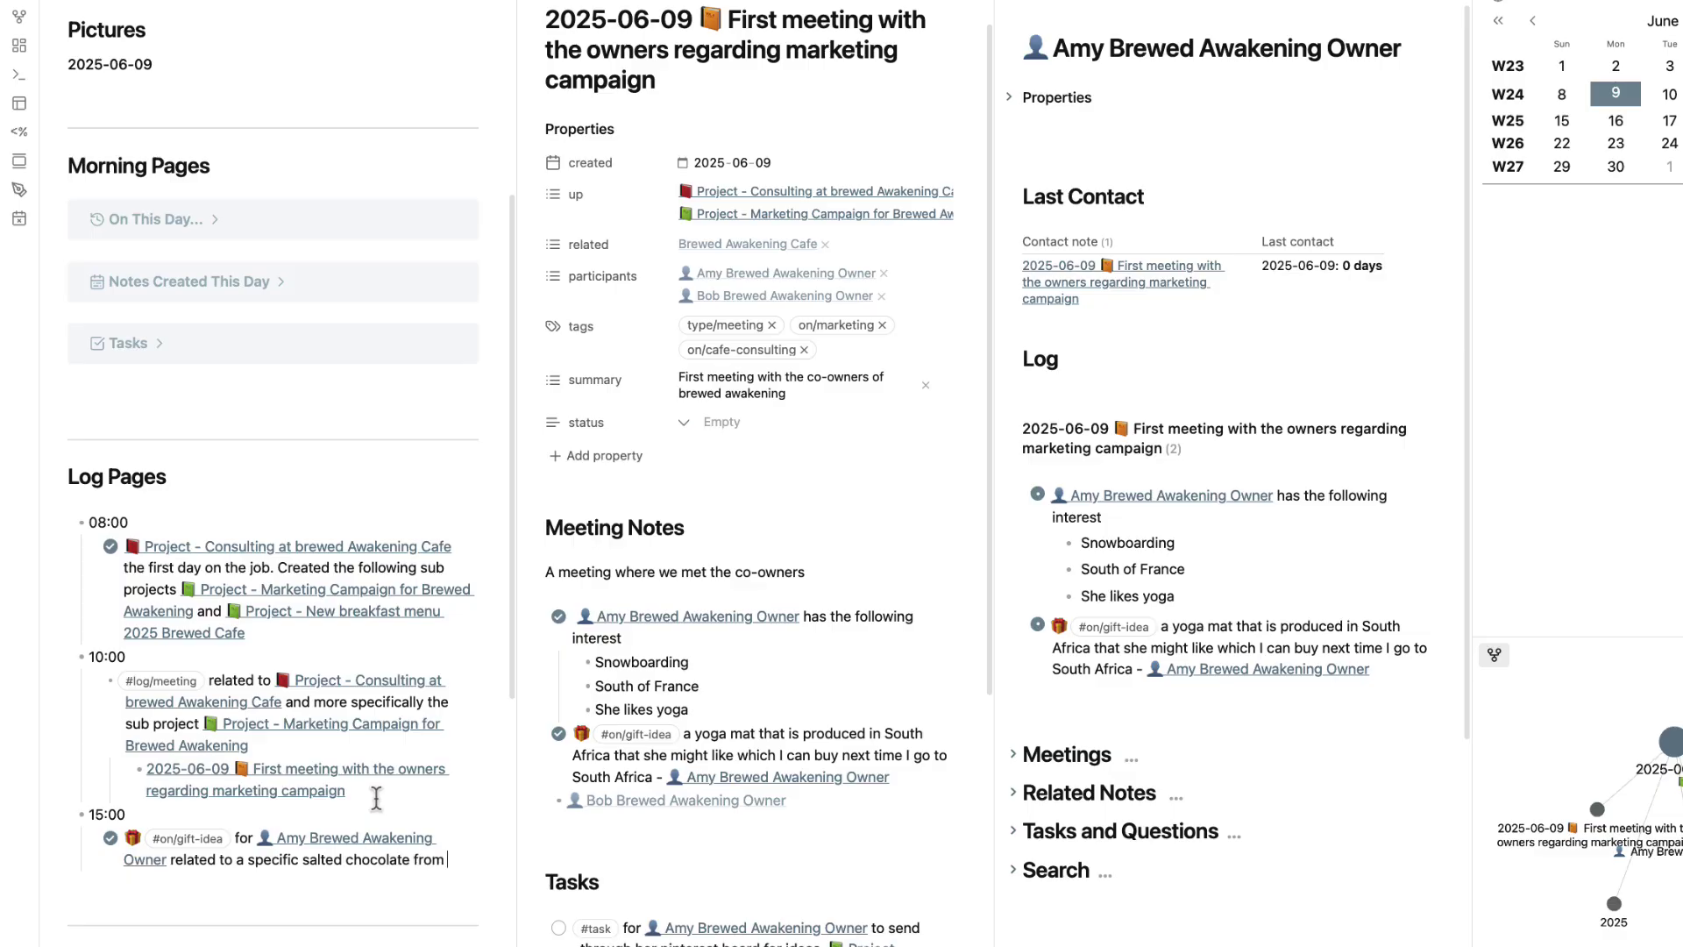
pyautogui.write('company chocolato')
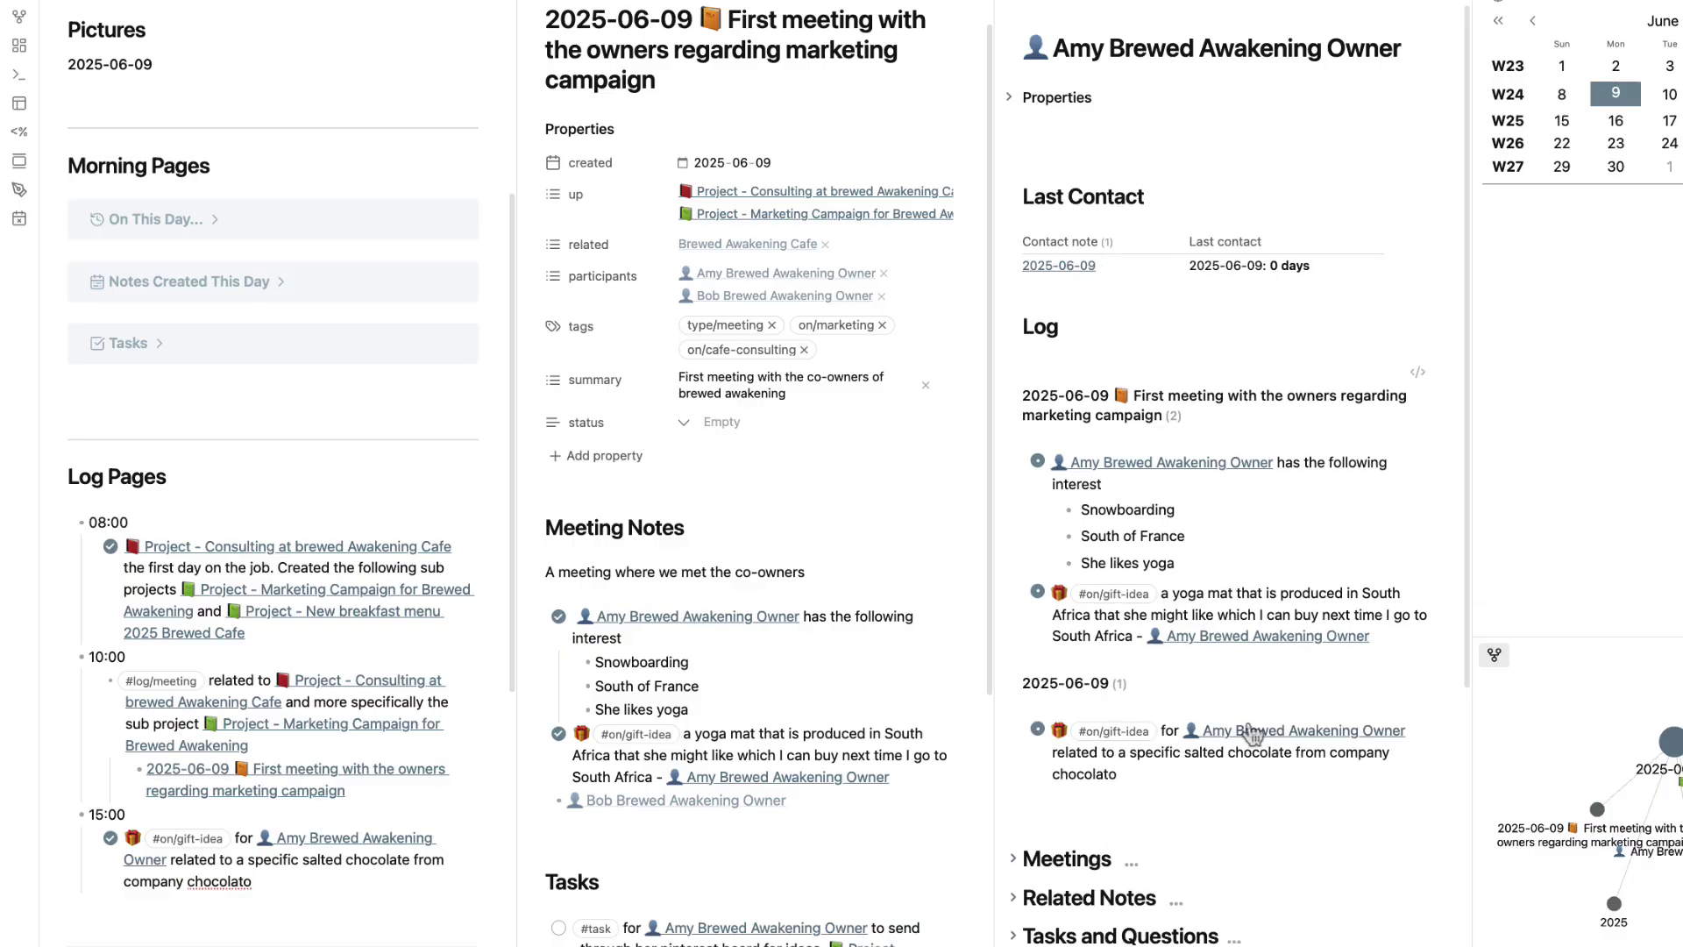
pyautogui.scroll(-4, 1115, 317)
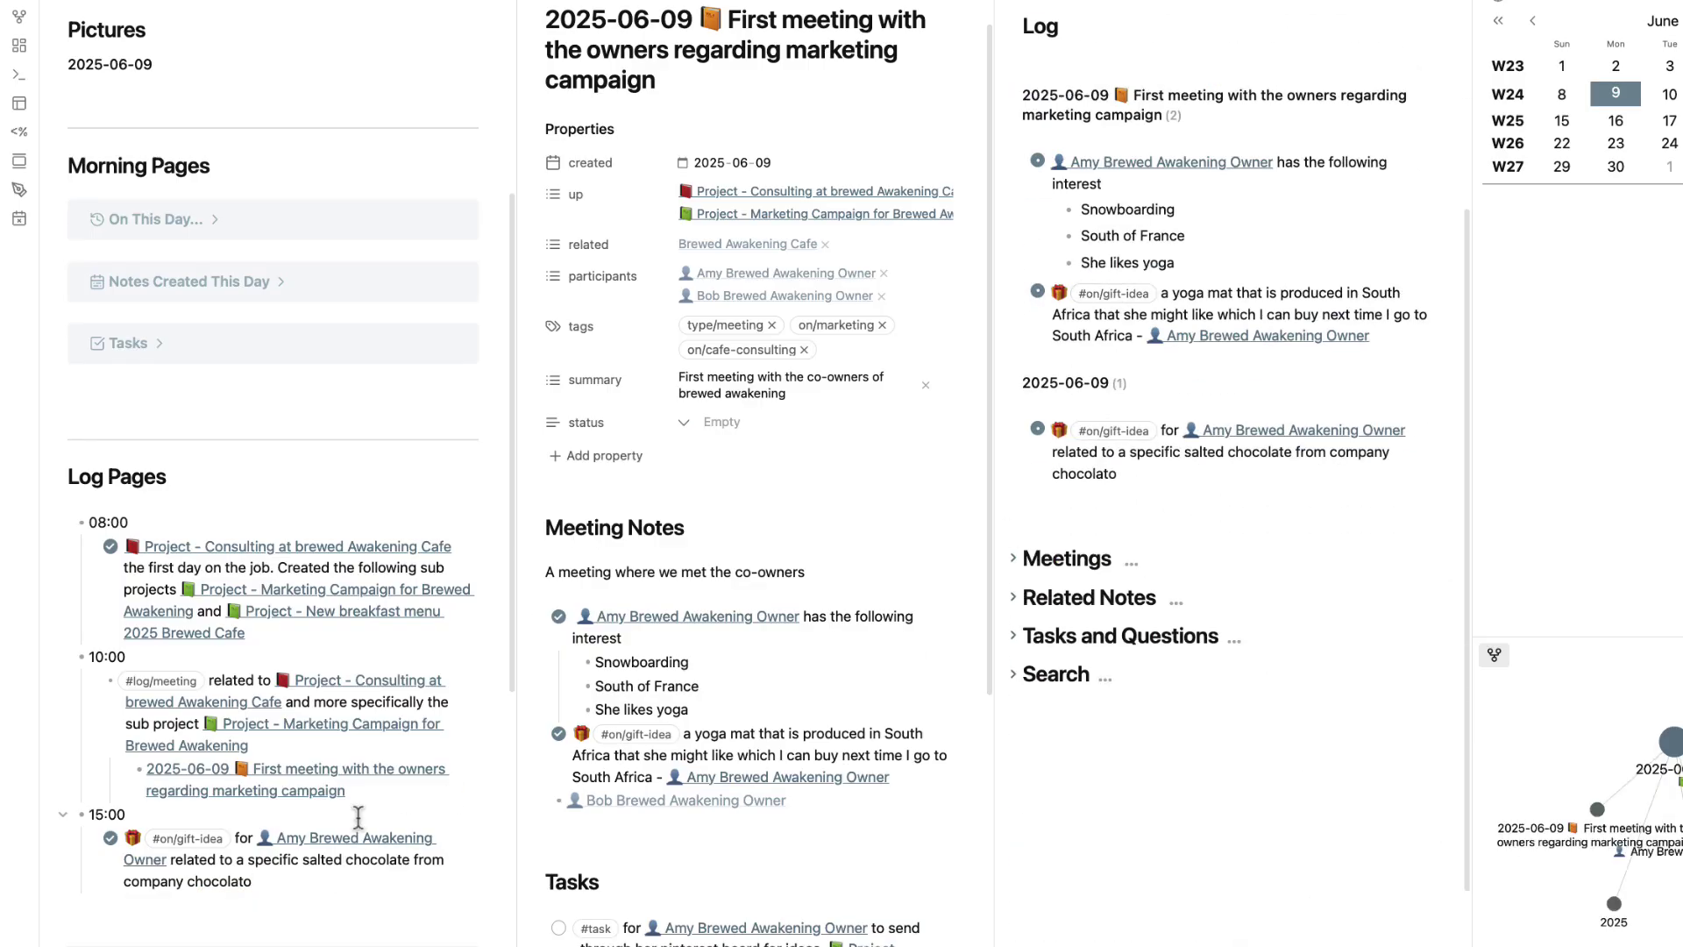
pyautogui.moveTo(310, 903); pyautogui.dragTo(25, 838)
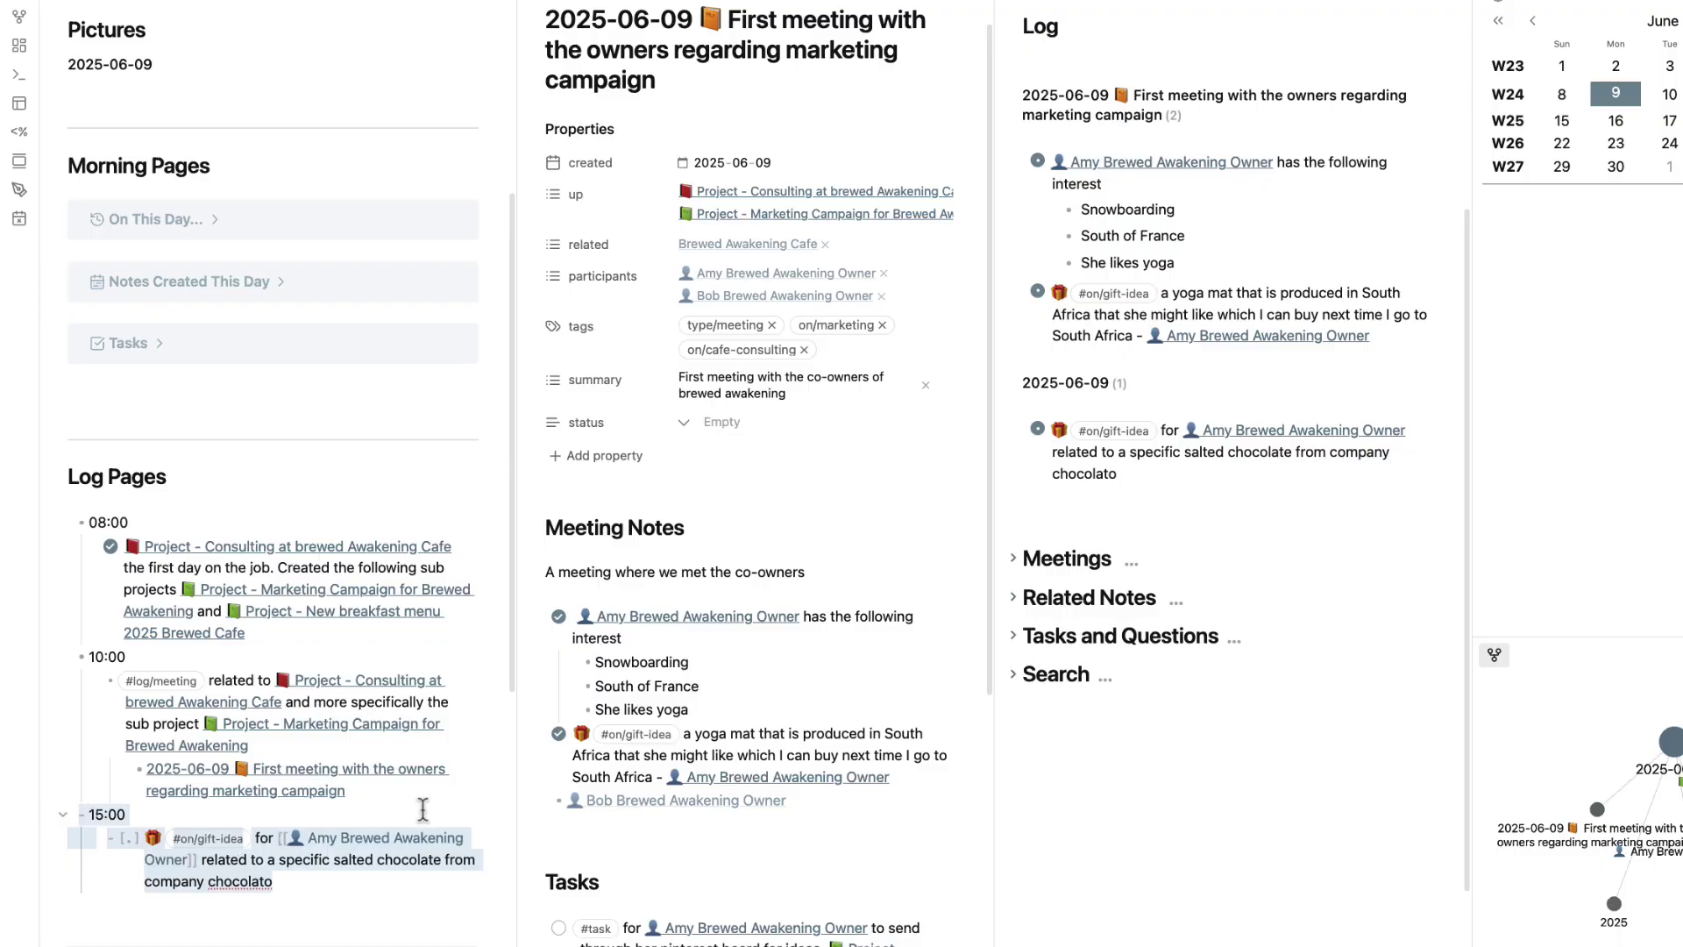
pyautogui.click(1253, 662)
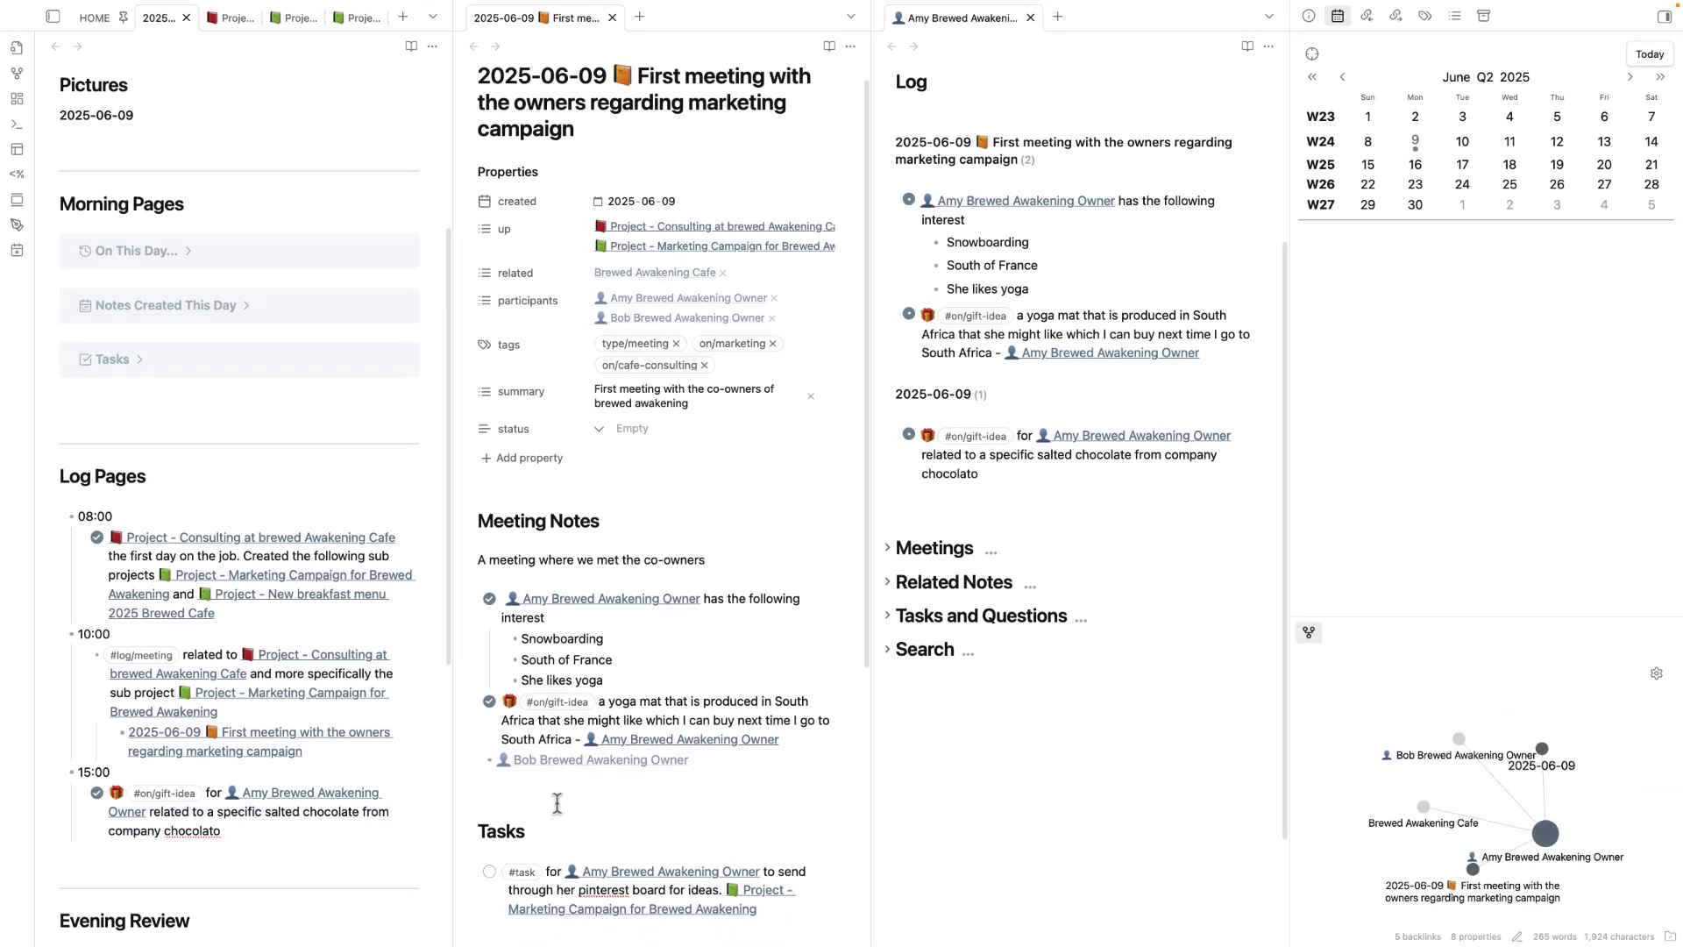
# - Open the second co-owner's note as a tab beside the first co-owner's note and insert the people template
pyautogui.keyDown('alt'); pyautogui.keyDown('super'); pyautogui.click(550, 762); pyautogui.keyUp('super'); pyautogui.keyUp('alt')
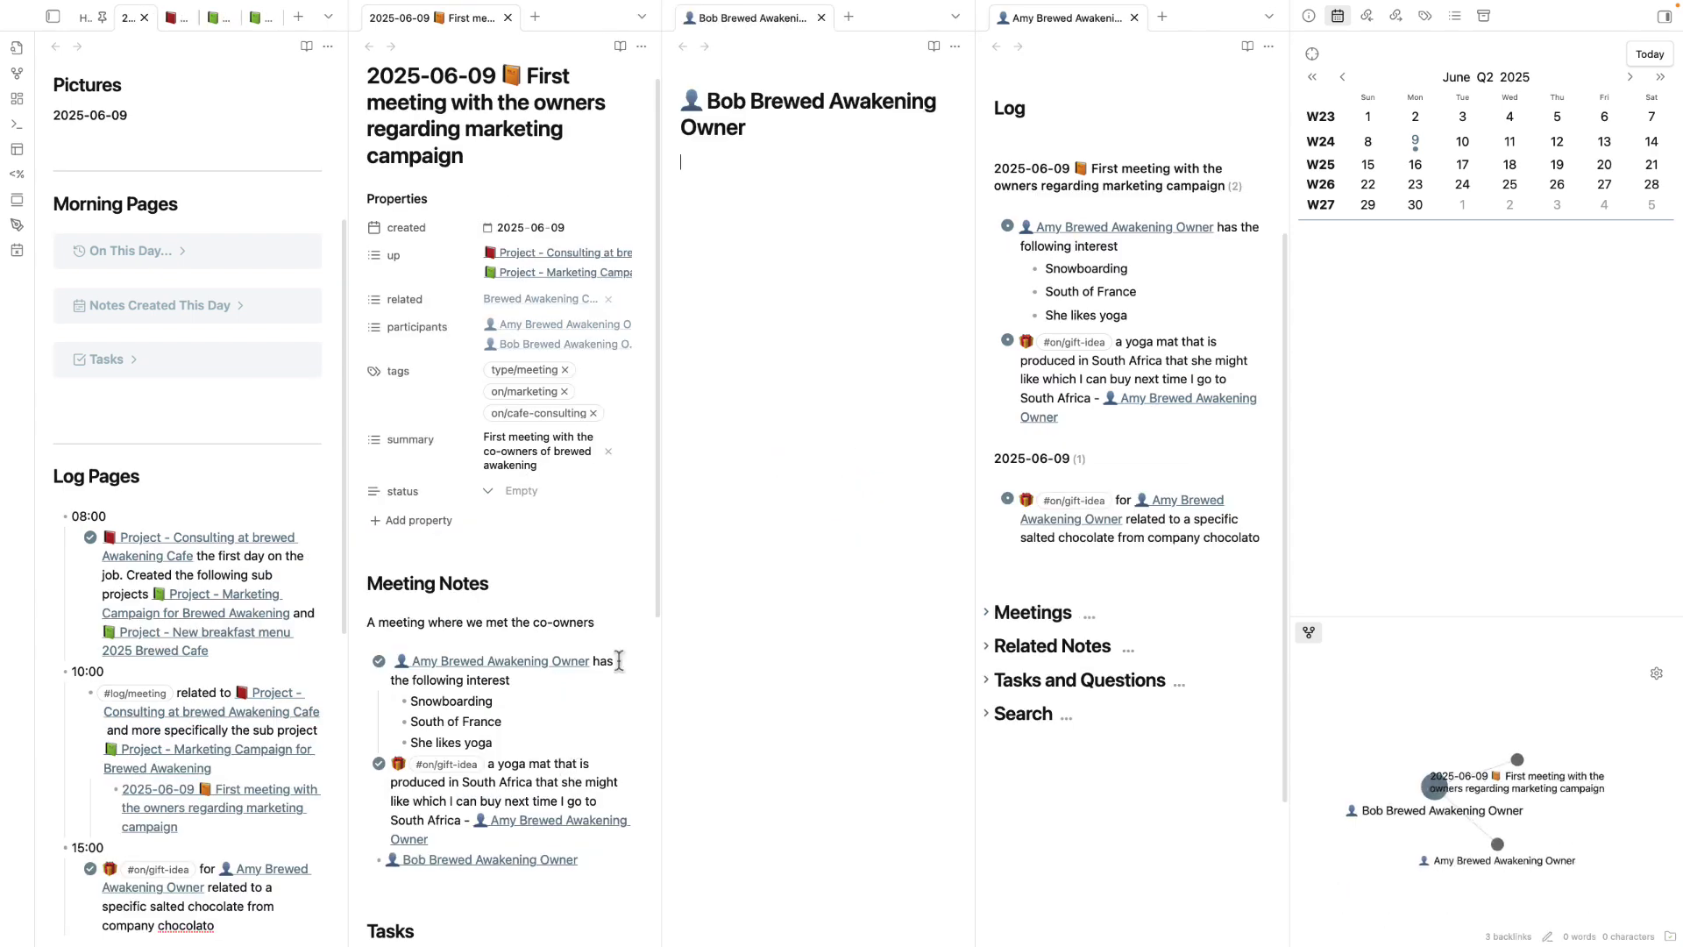
pyautogui.moveTo(1061, 23); pyautogui.dragTo(694, 19)
pyautogui.click(1116, 21)
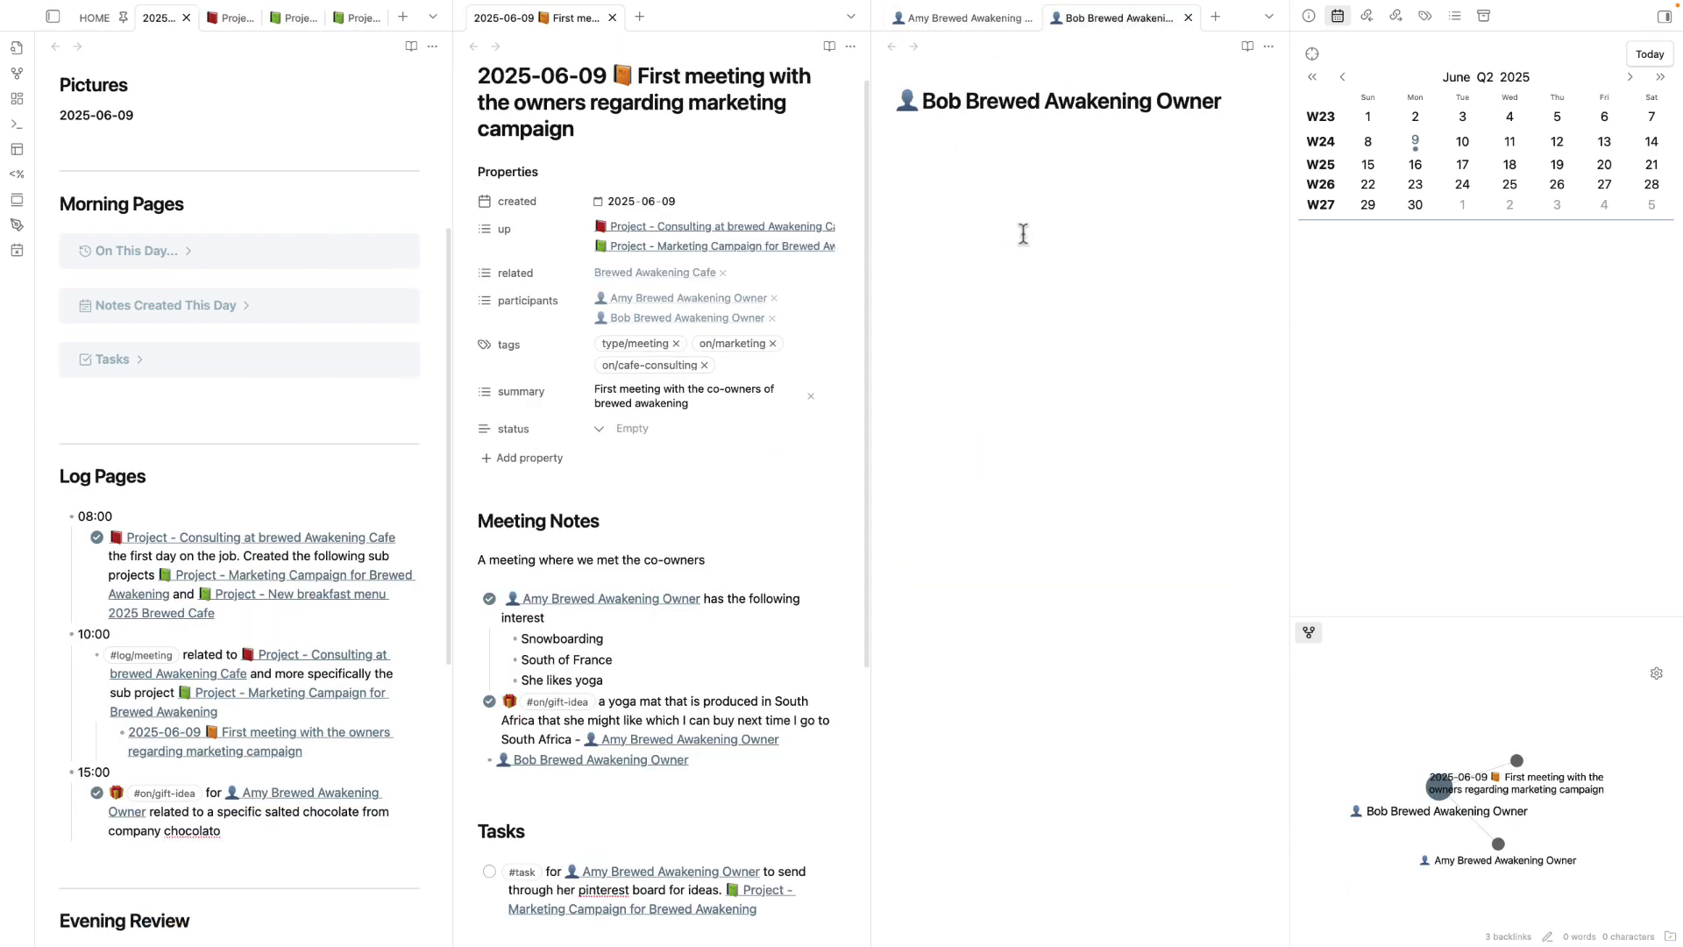
pyautogui.hotkey('alt', 'e')
pyautogui.write('peop')
pyautogui.press('Return')
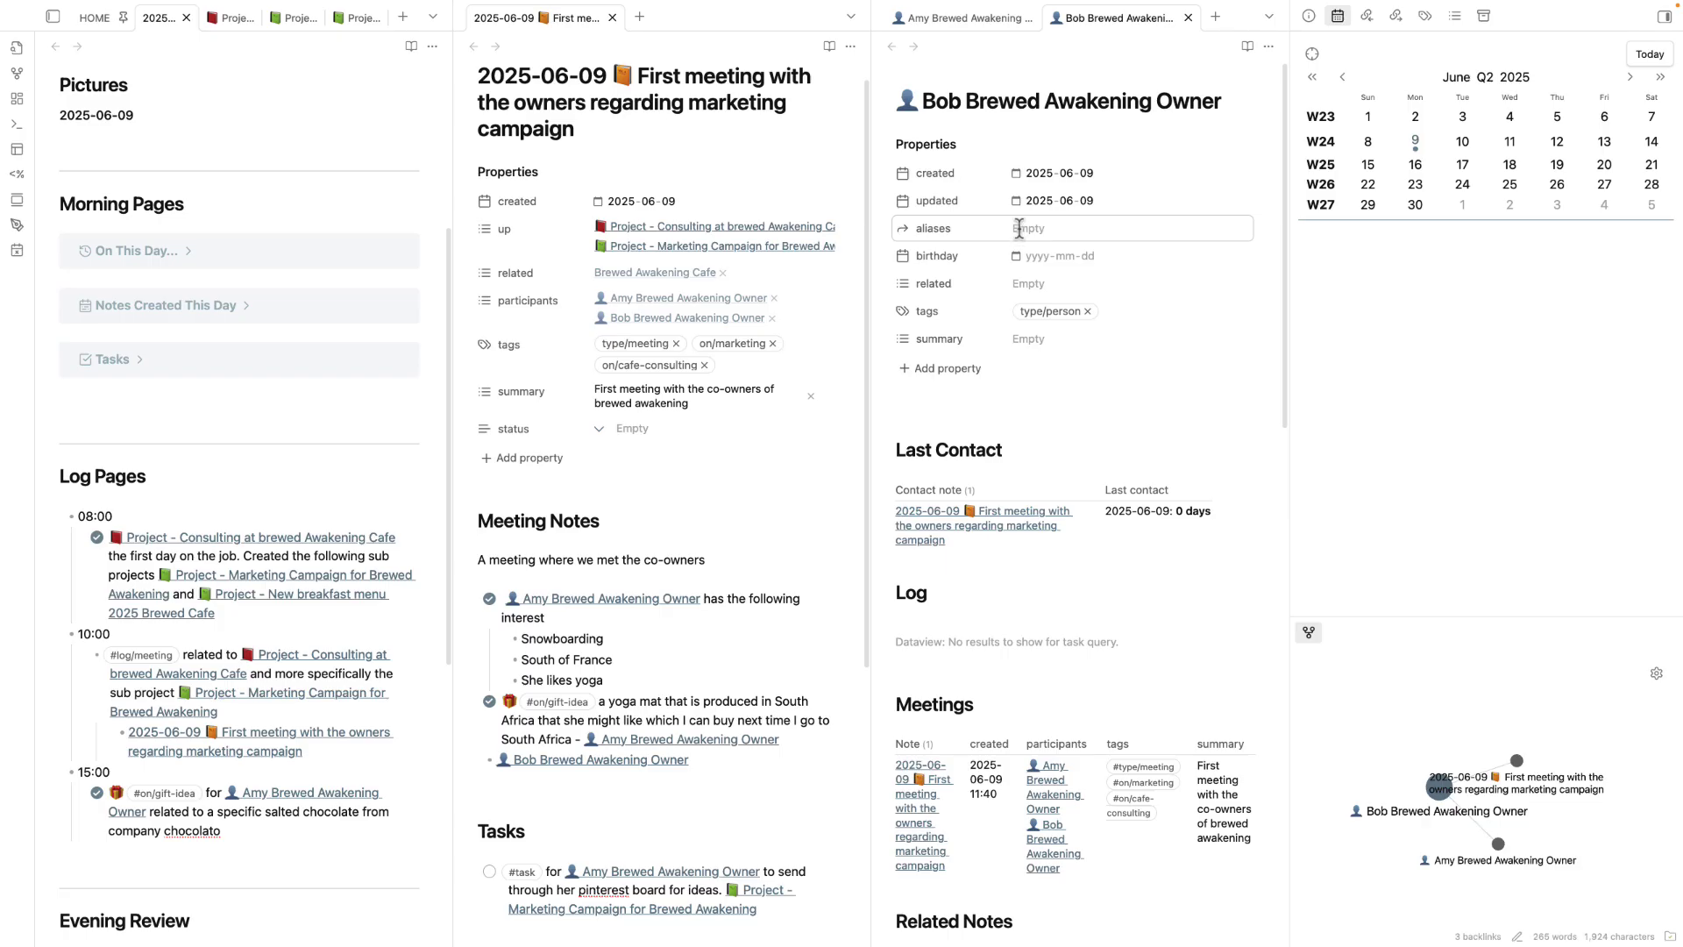
# - Add links to the first co-owner's note and Brewed Awakening Cafe in the second co-owner's related property
pyautogui.click(908, 351)
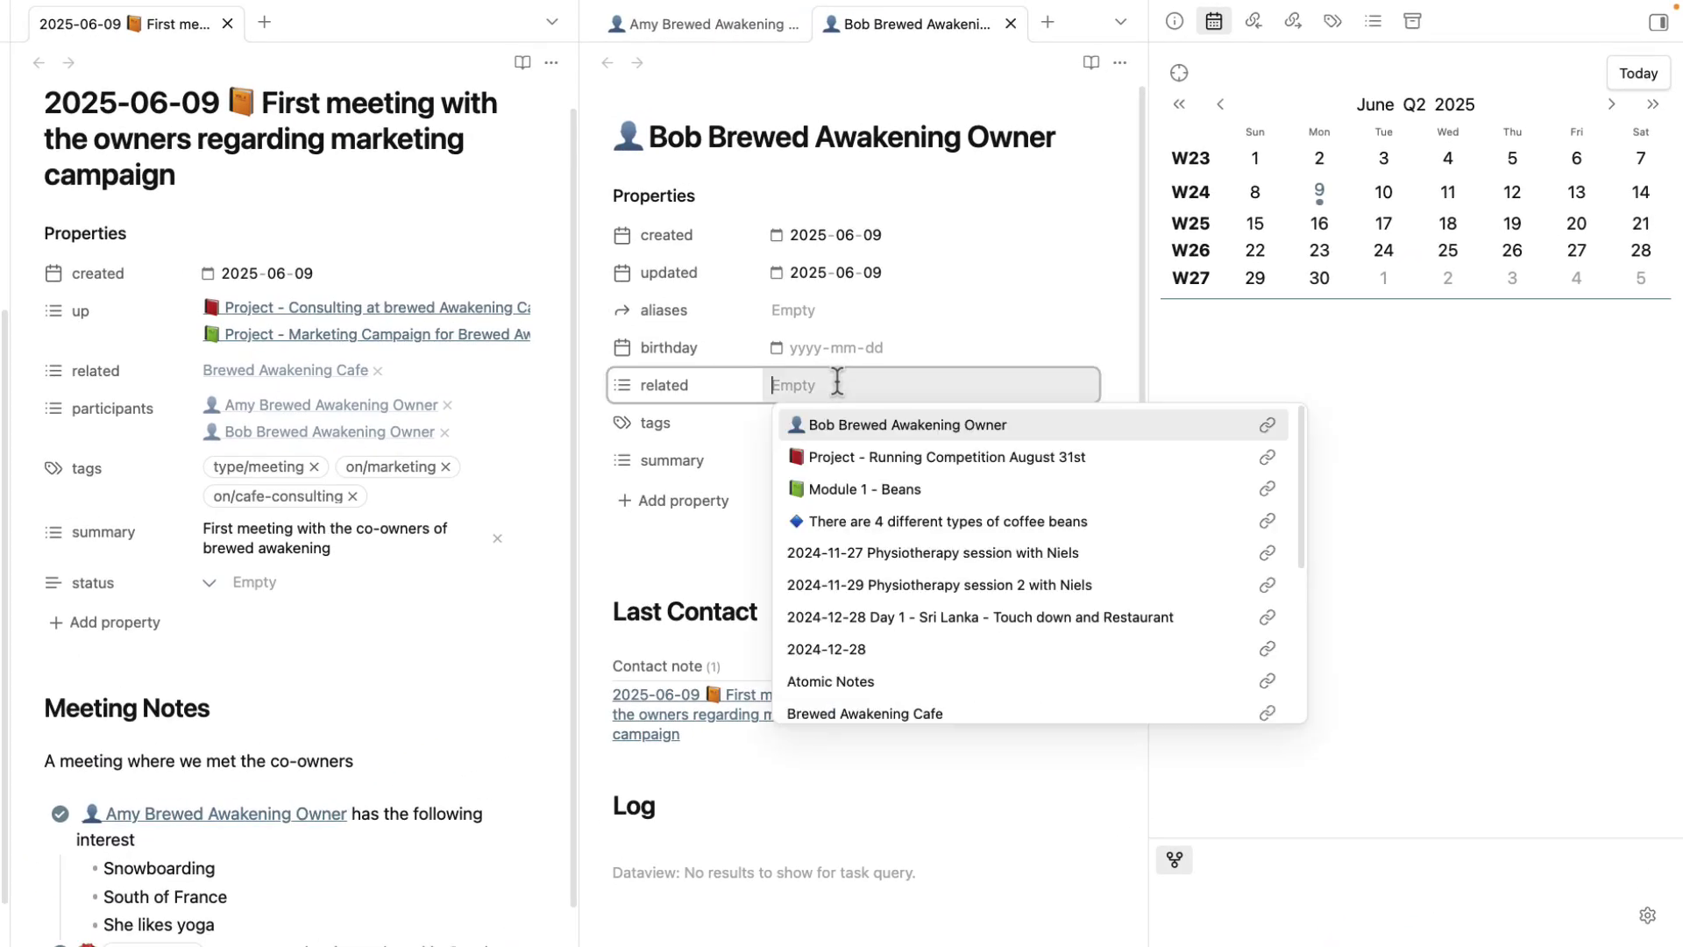
pyautogui.write('[[amy')
pyautogui.press('Return')
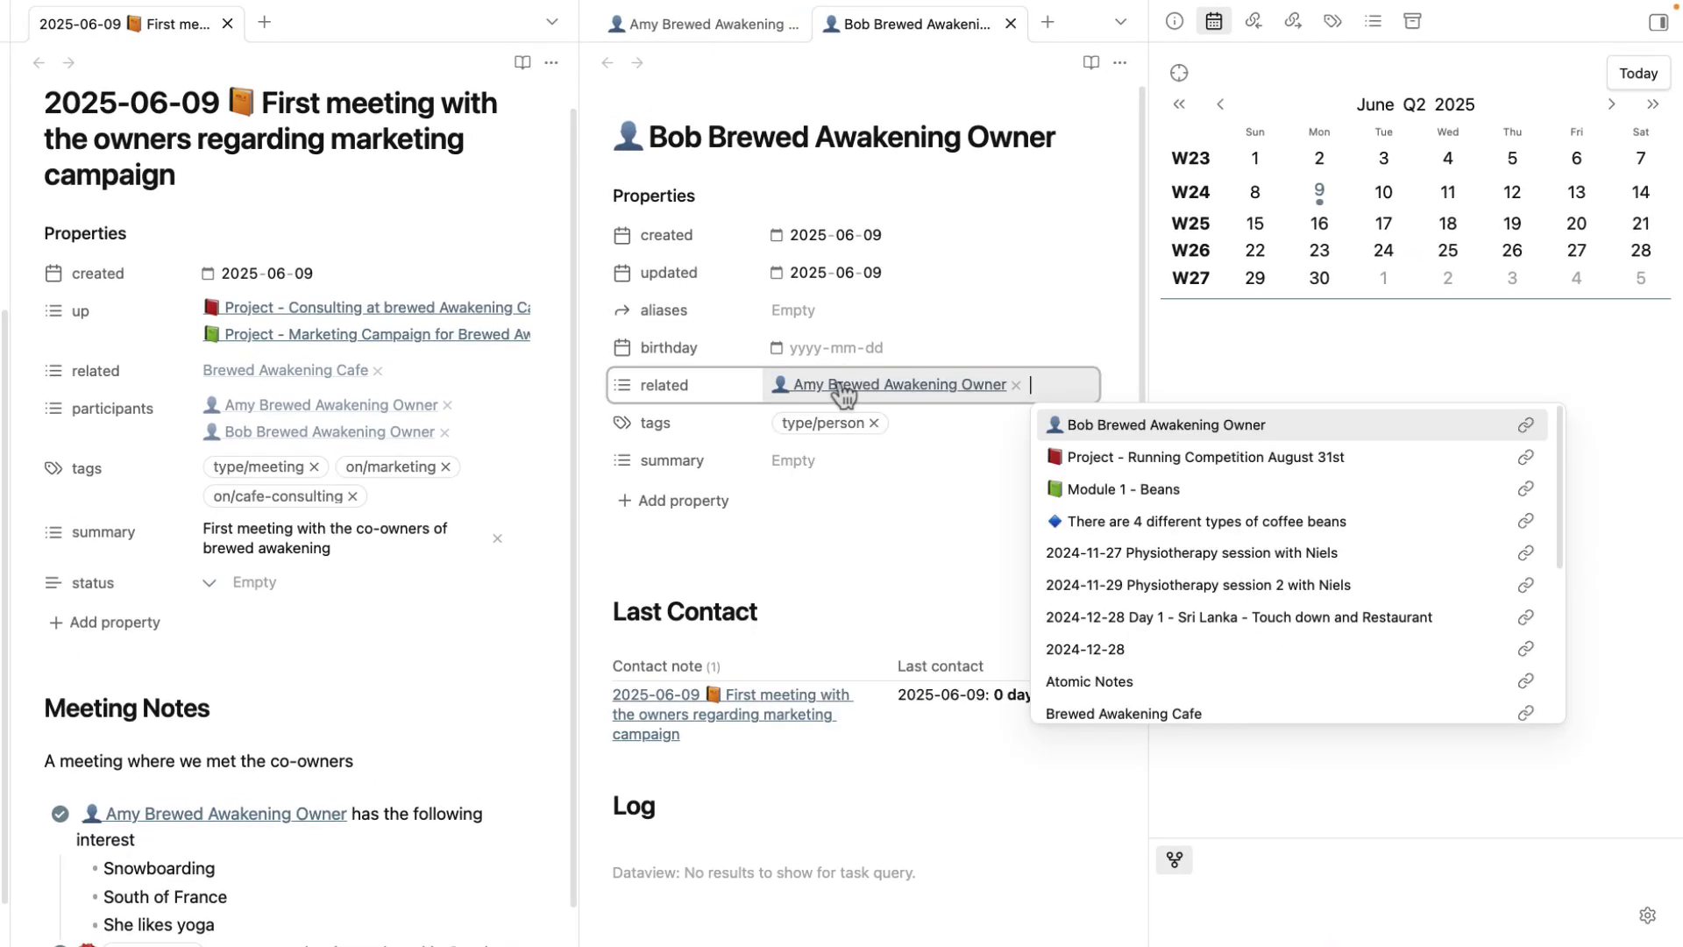
pyautogui.write('[[brew')
pyautogui.press('Return')
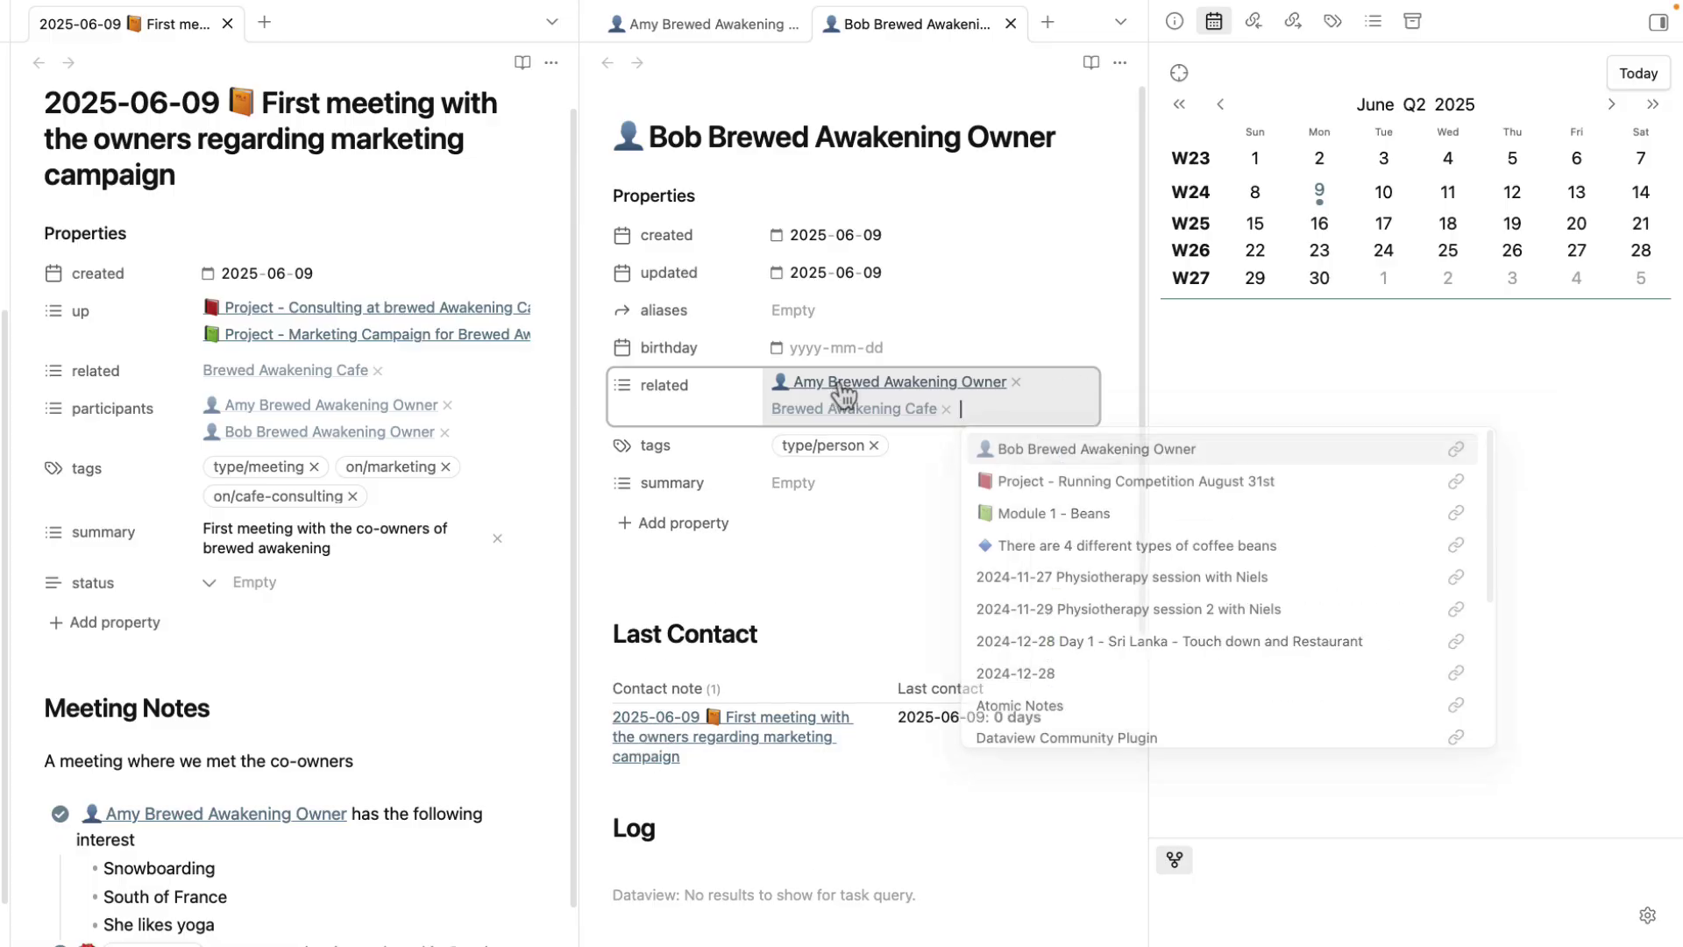
# - Set the second co-owner's summary to "the co-owner of brewed awakening cafe" and look through the note's sections
pyautogui.click(793, 483)
pyautogui.write('co')
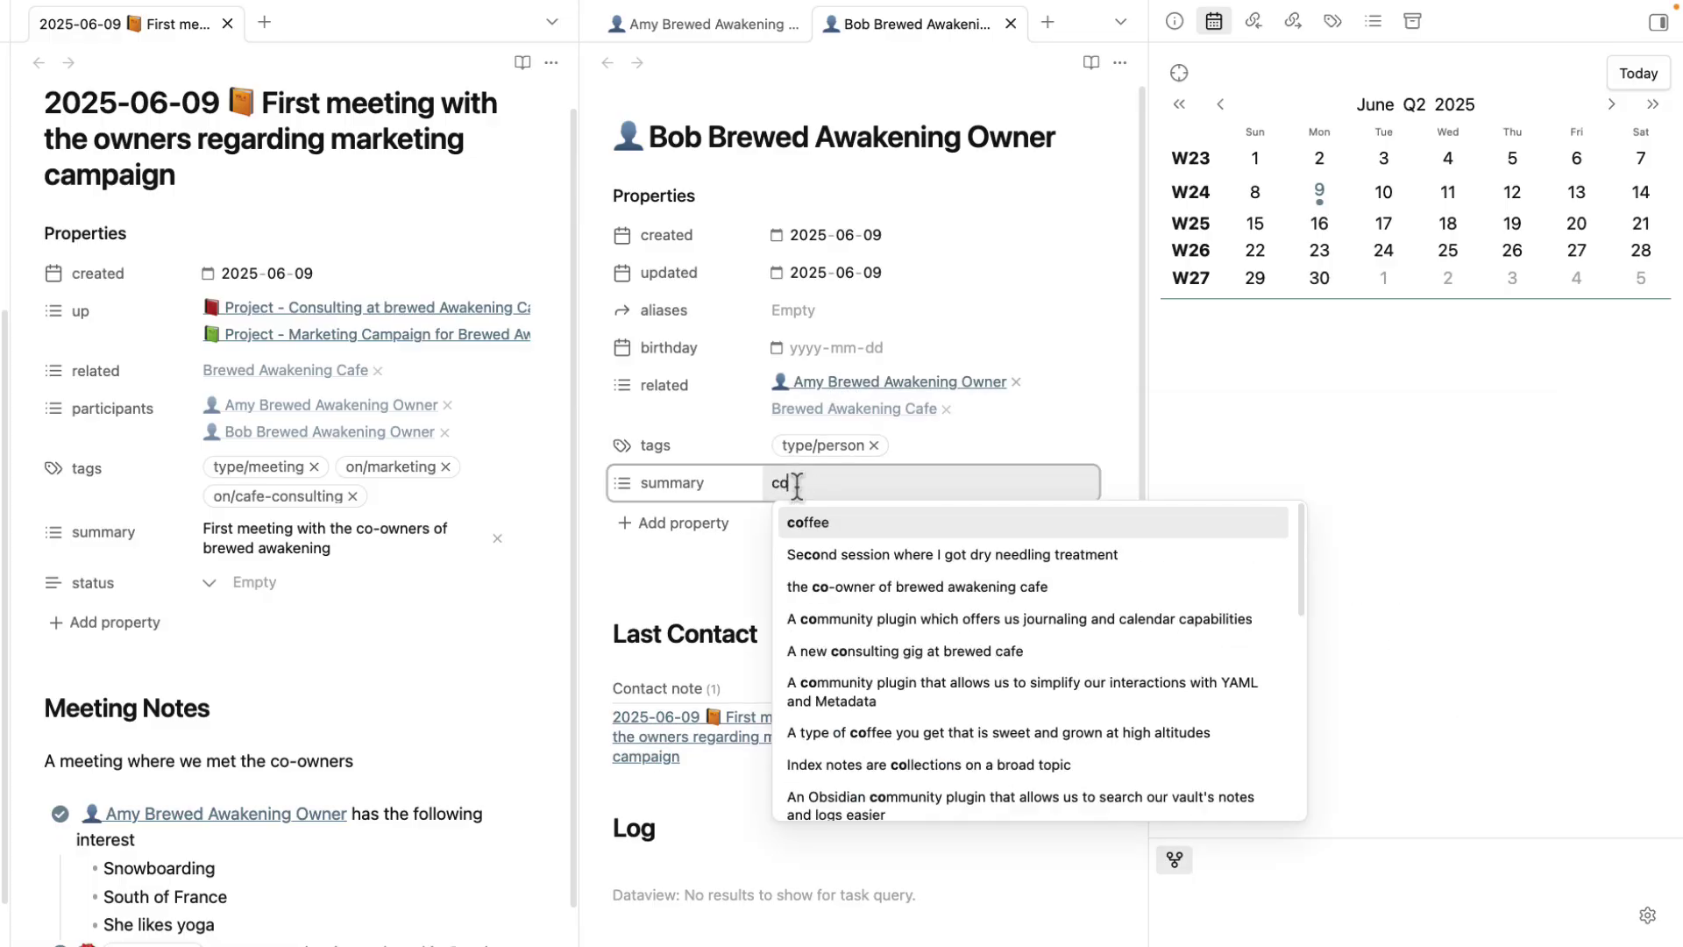
pyautogui.write('-owner of')
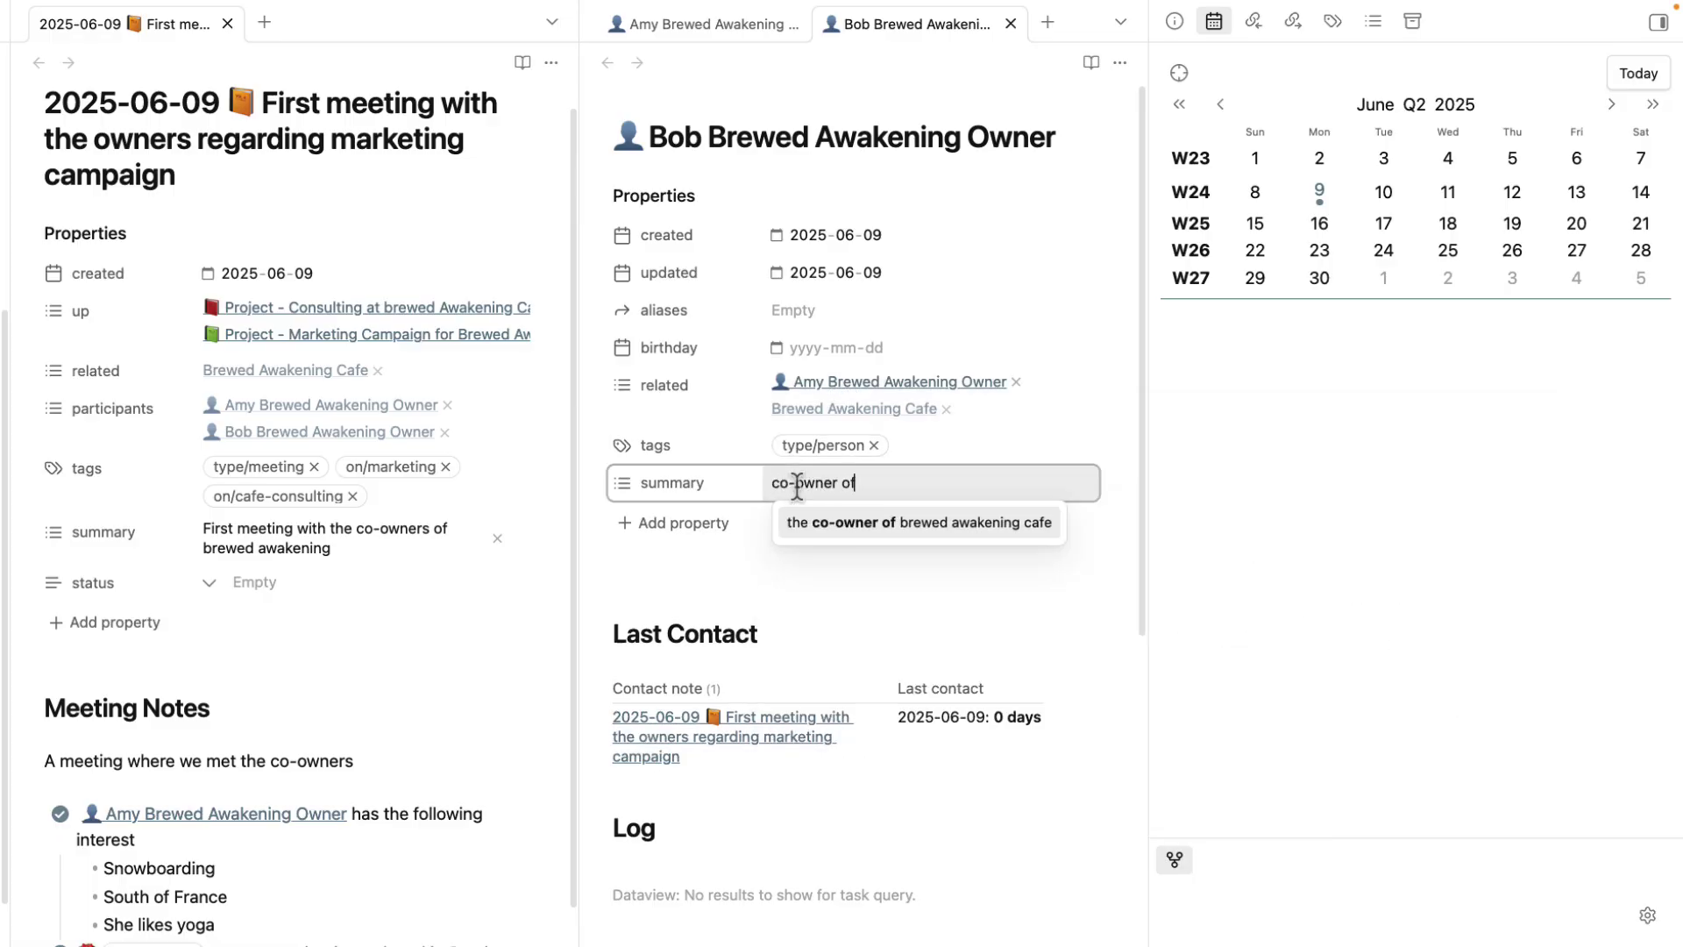
pyautogui.press('Return')
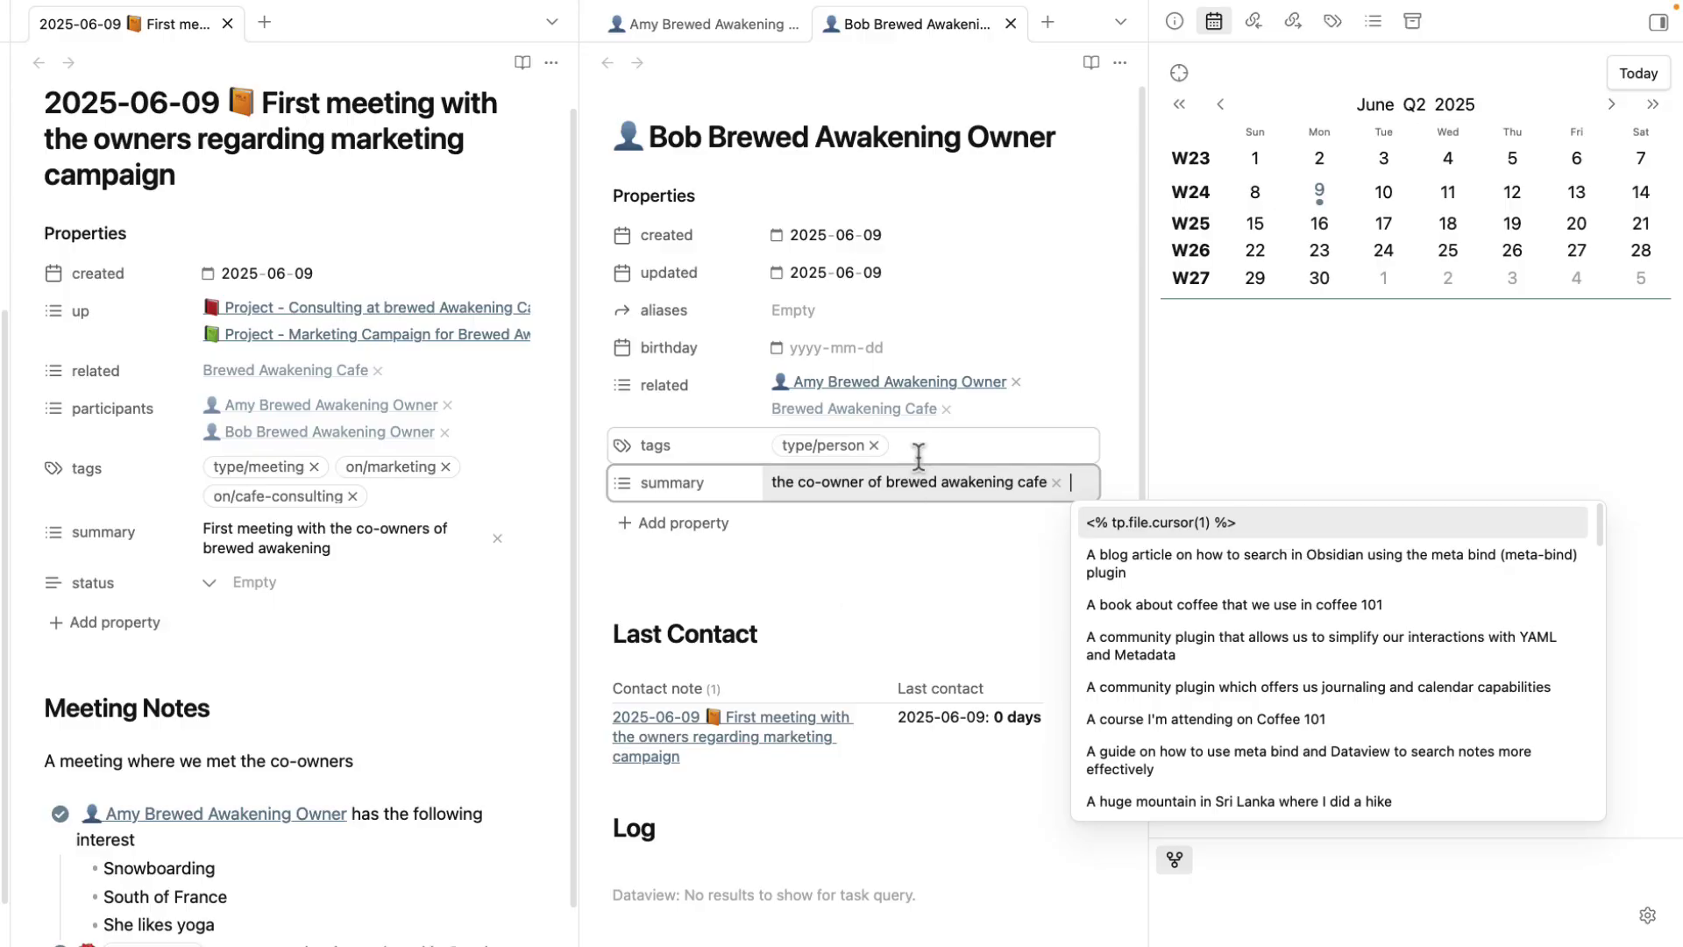
pyautogui.scroll(-3, 868, 647)
pyautogui.scroll(-5, 920, 548)
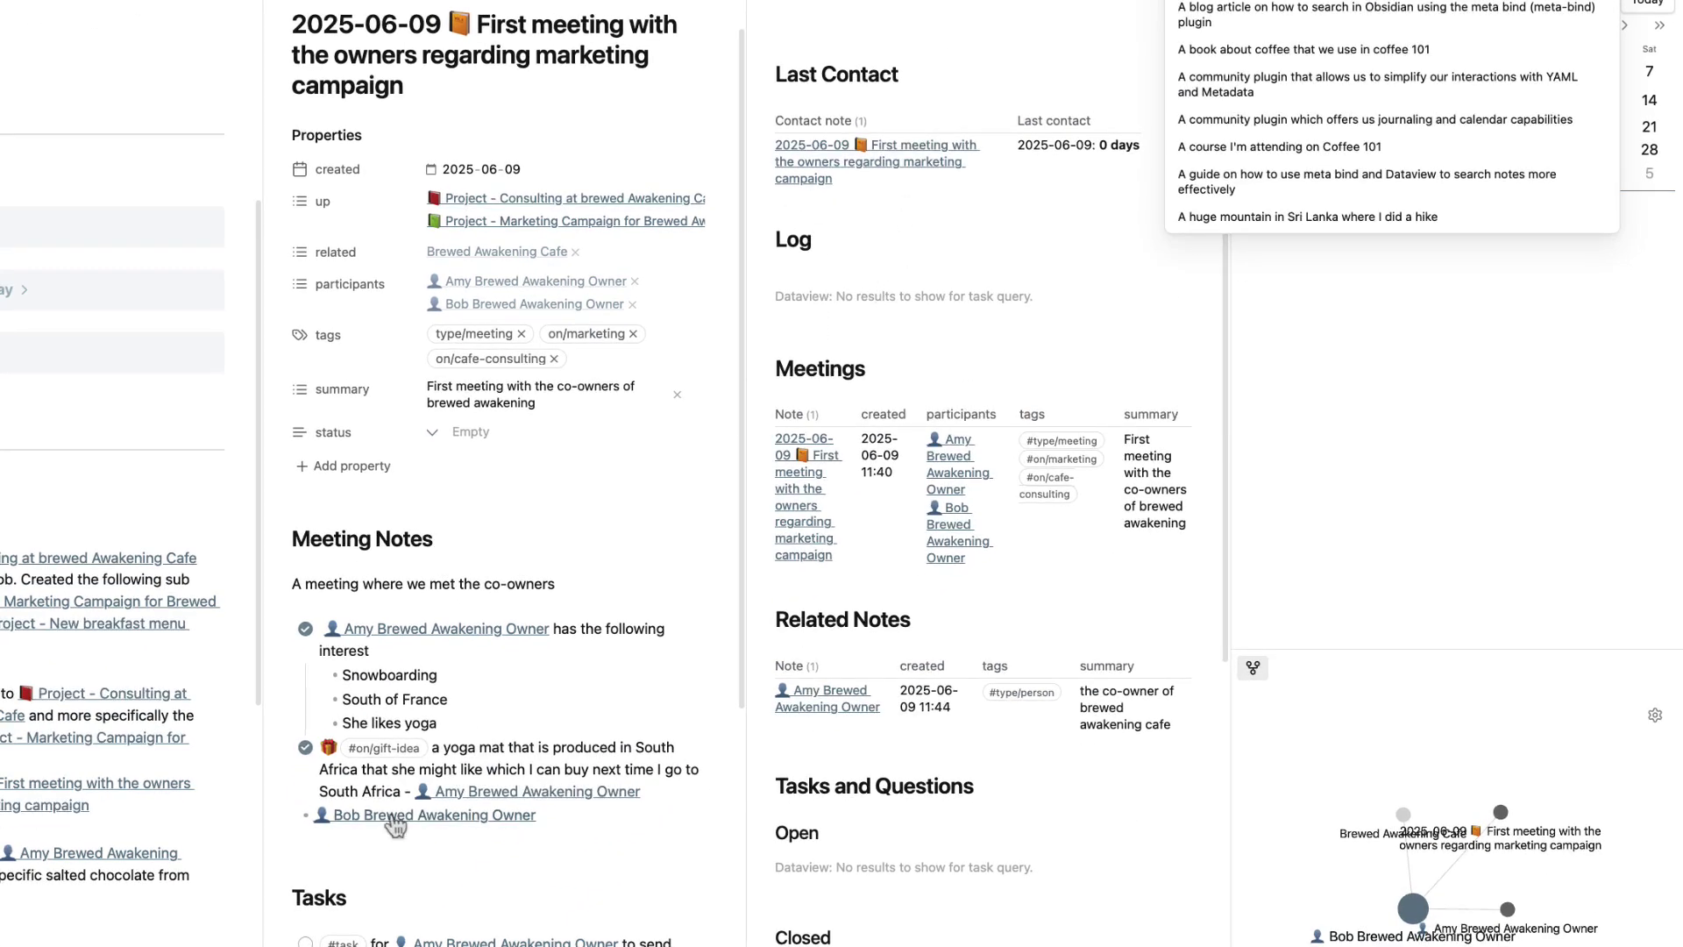
# - Convert the second co-owner's bullet in the Meeting Notes into a "[.]" log item
pyautogui.click(311, 831)
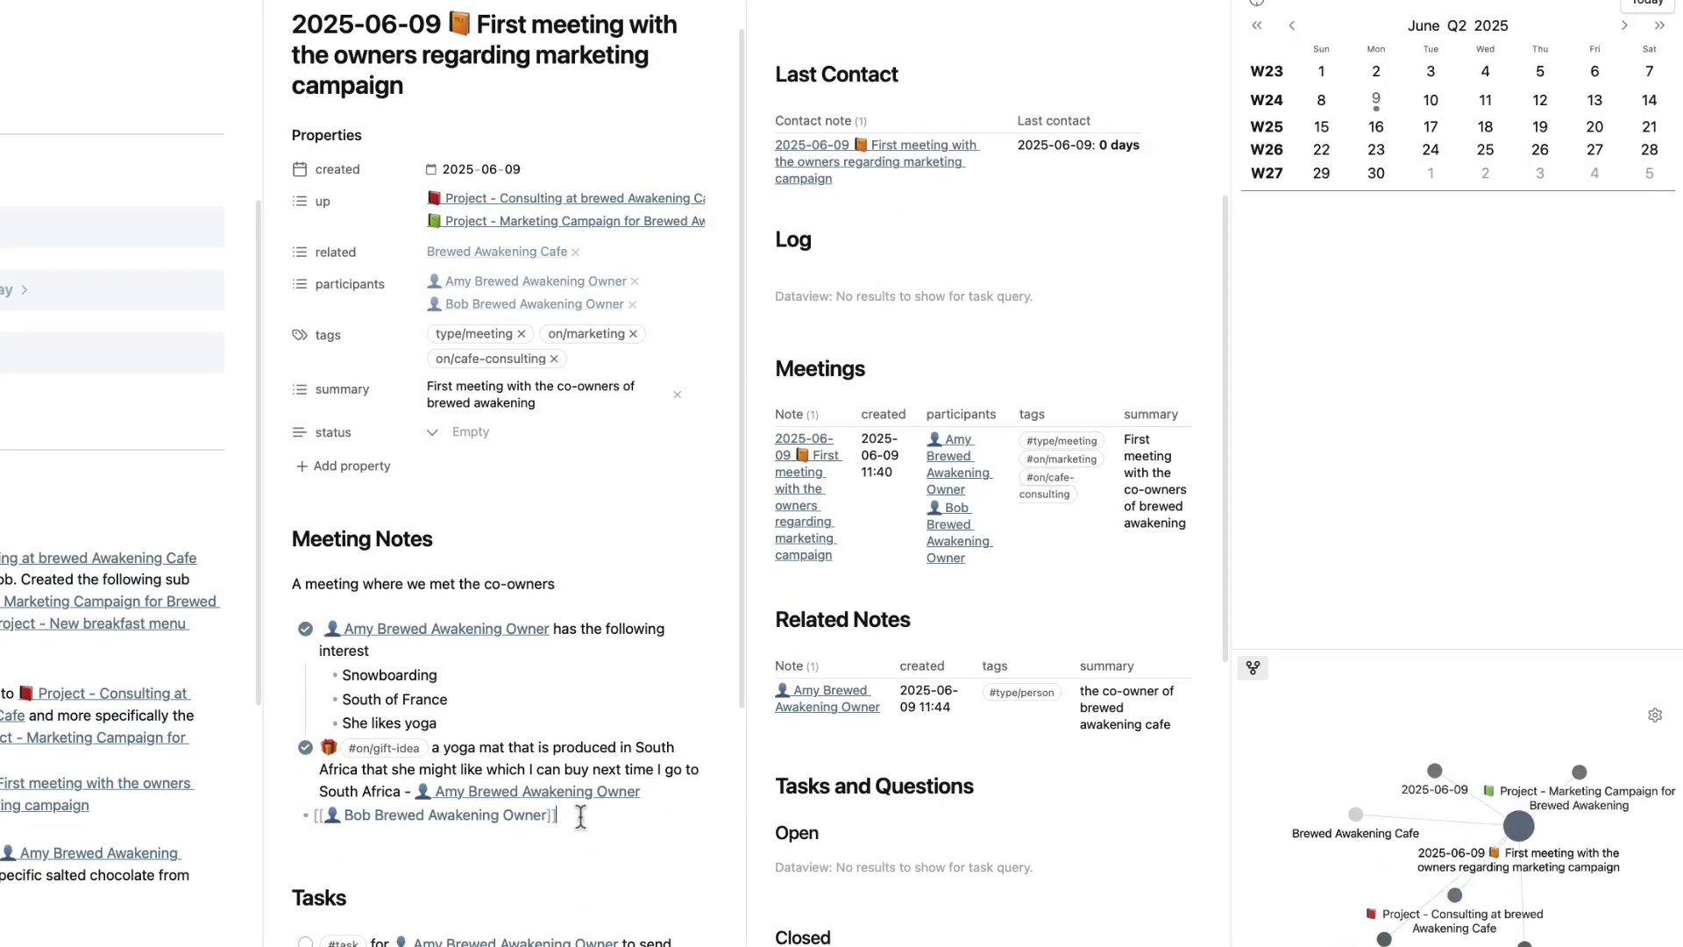
pyautogui.click(308, 817)
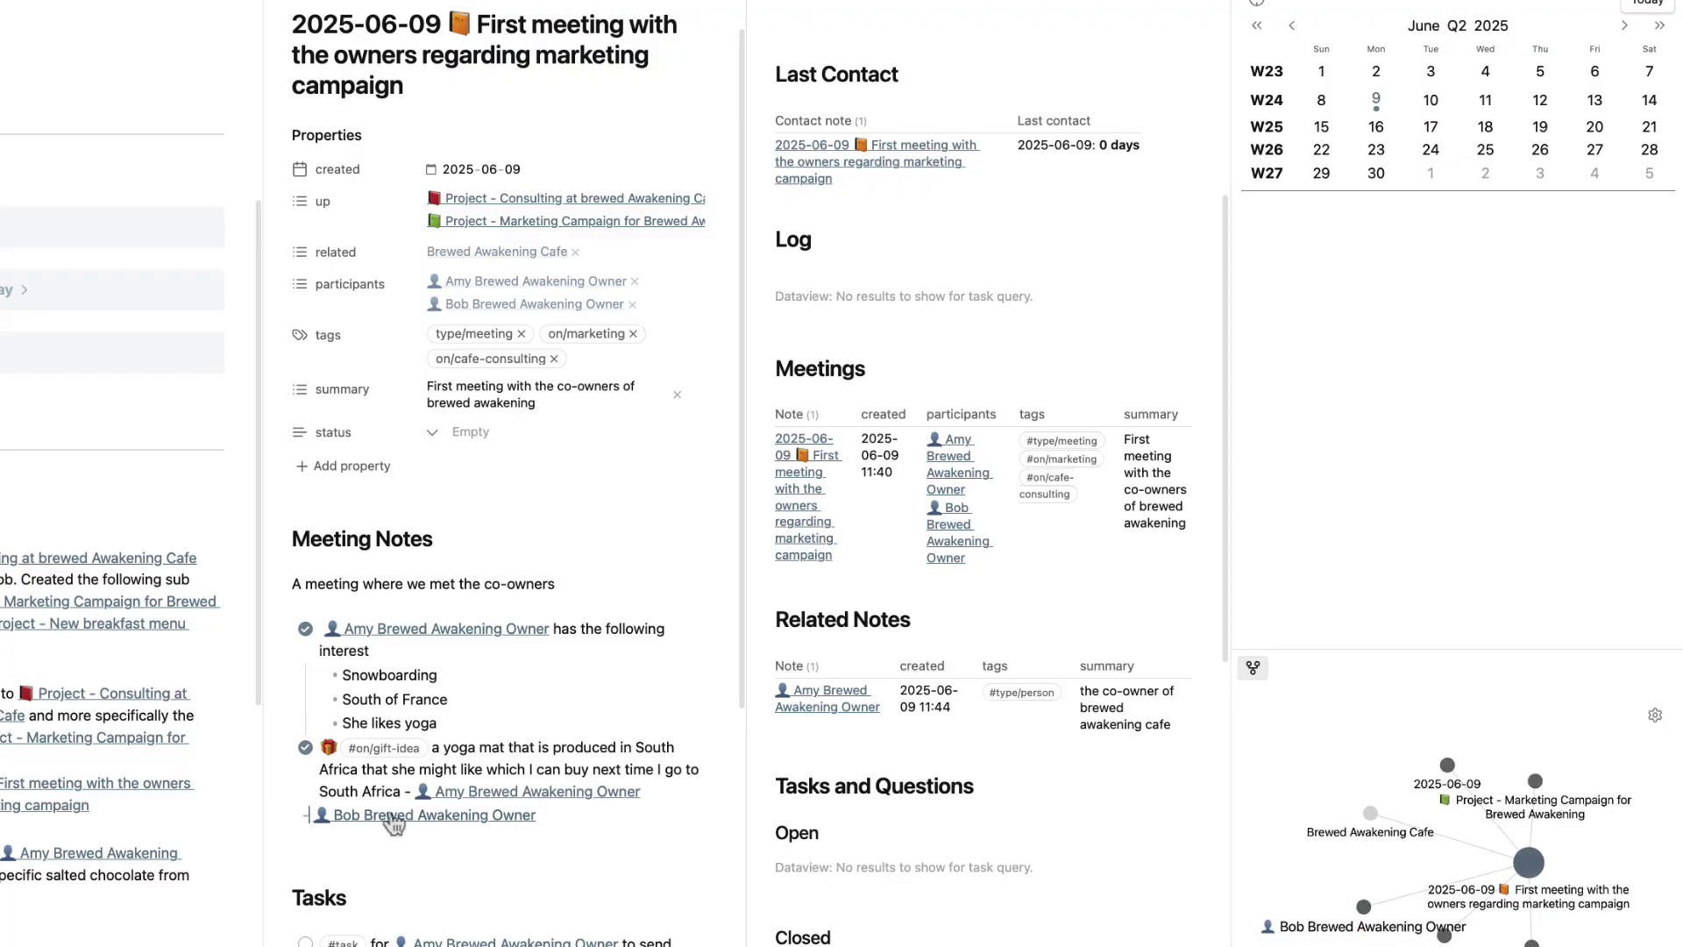
pyautogui.write('- [.')
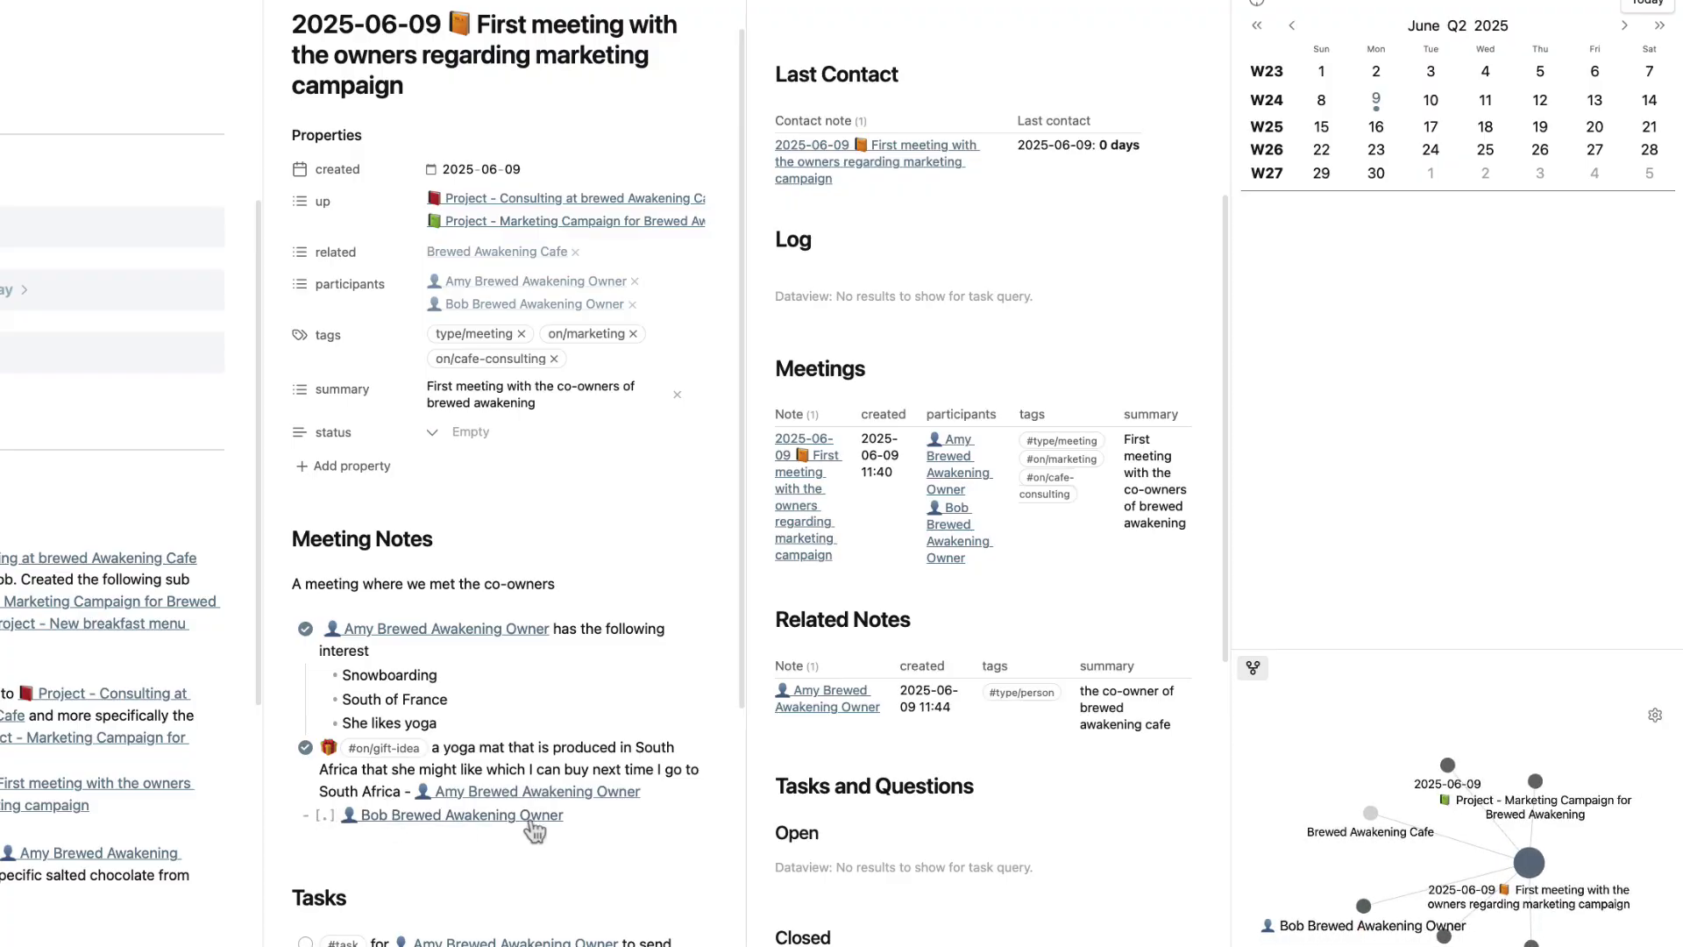
pyautogui.click(609, 816)
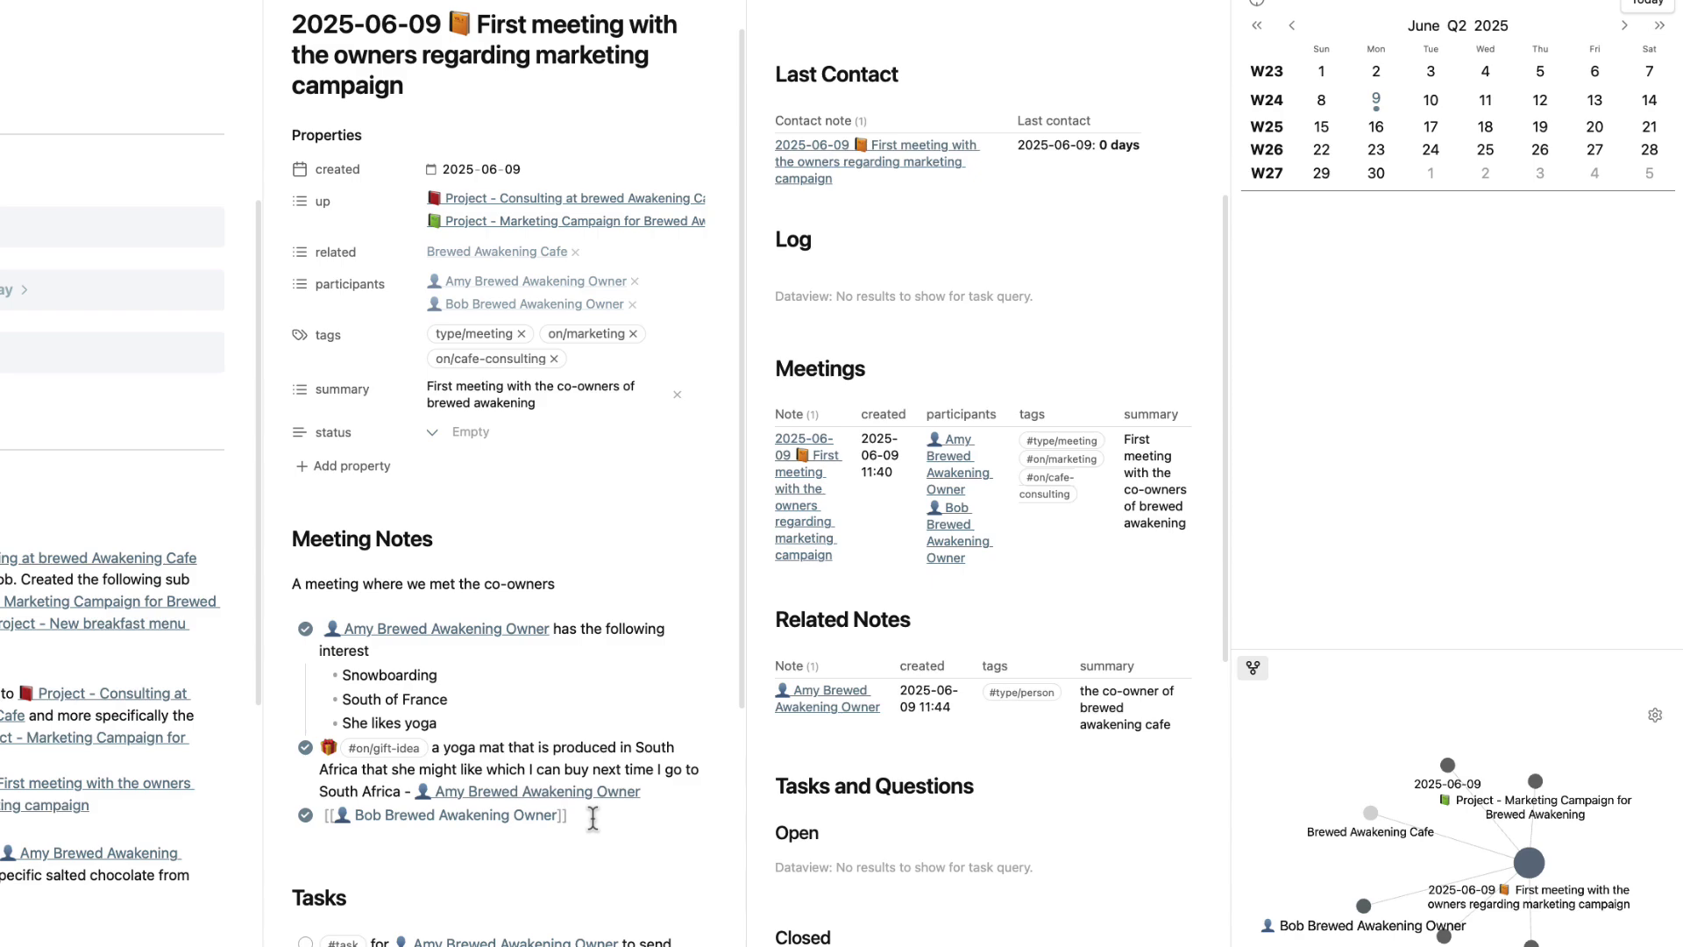
# - Add an indented bullet under the second co-owner's log item calling him "a wrestling enthusiast", correcting the spelling of the last word
pyautogui.press('Return')
pyautogui.press('Tab')
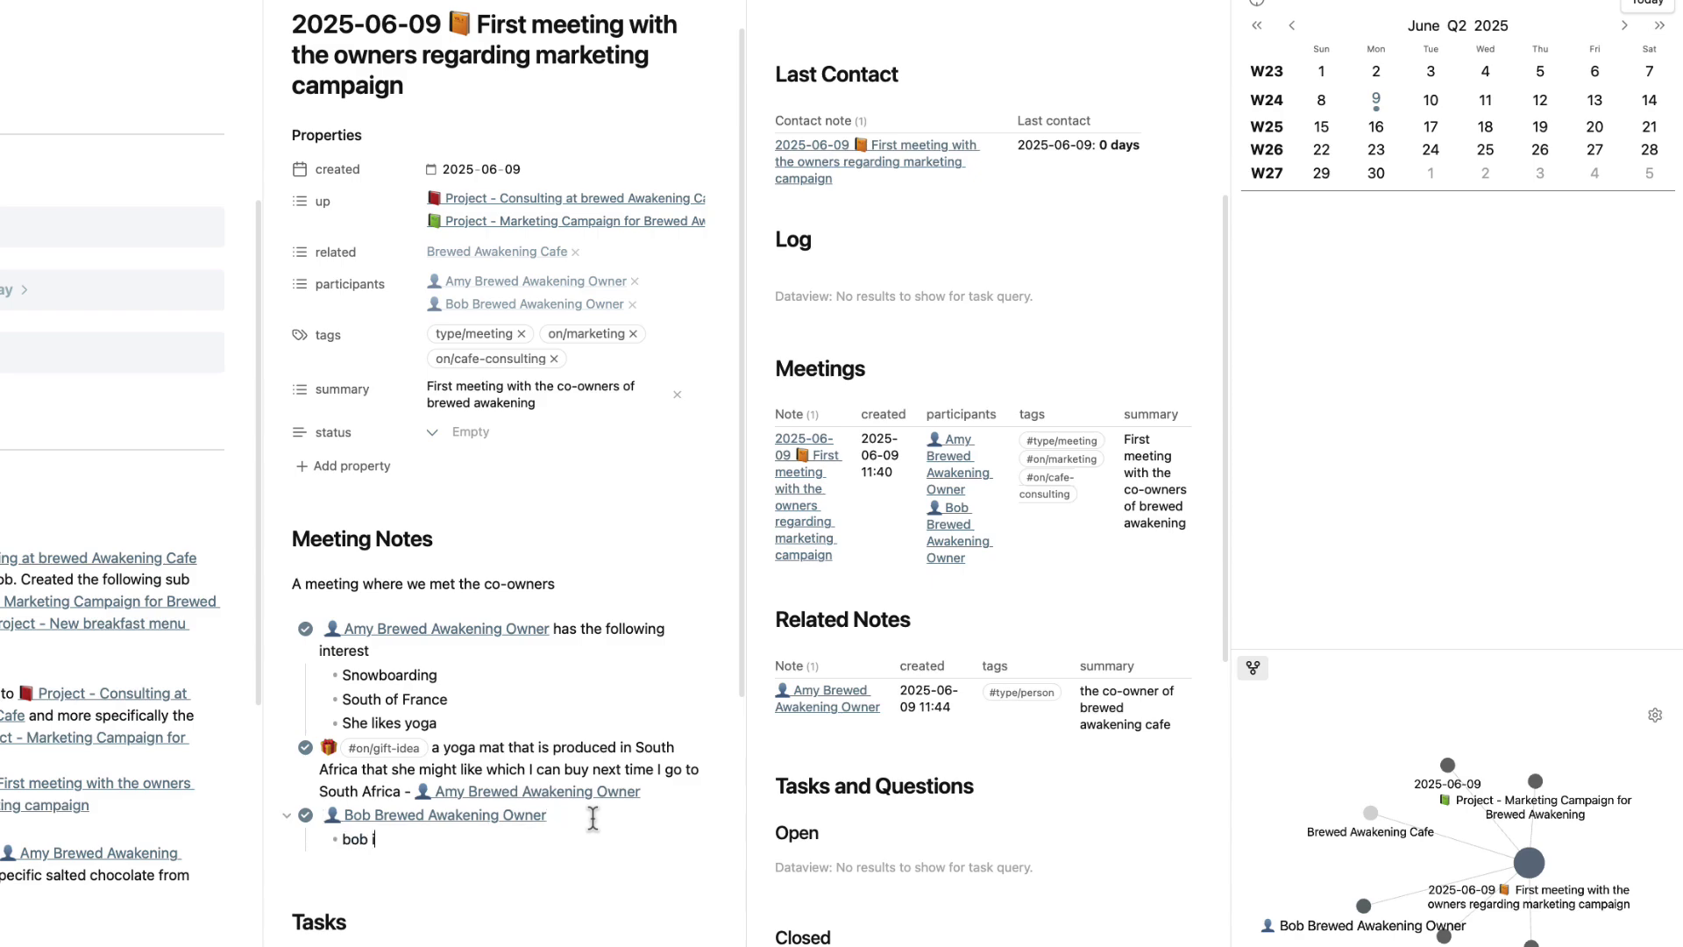
pyautogui.write('bob is a wrestling enthuasist')
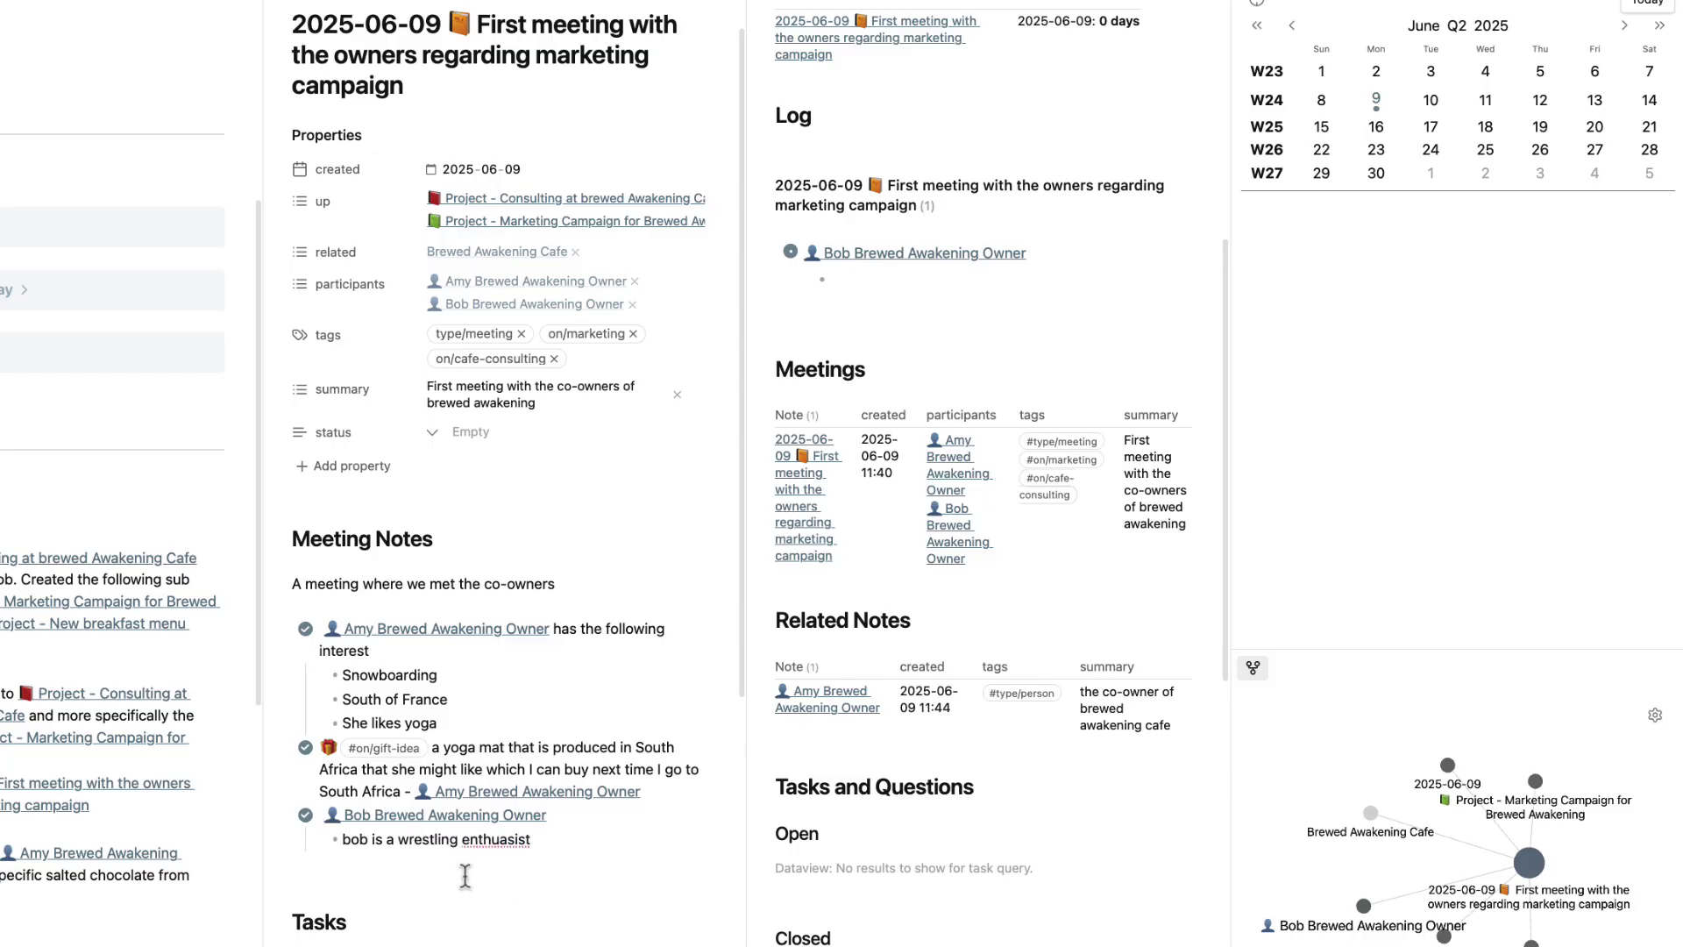
pyautogui.rightClick(496, 842)
pyautogui.press('Return')
# - Add the bullets "he likes cooking" and "he also creates his own kitchen knives" to the second co-owner's log item
pyautogui.press('Return')
pyautogui.write('he')
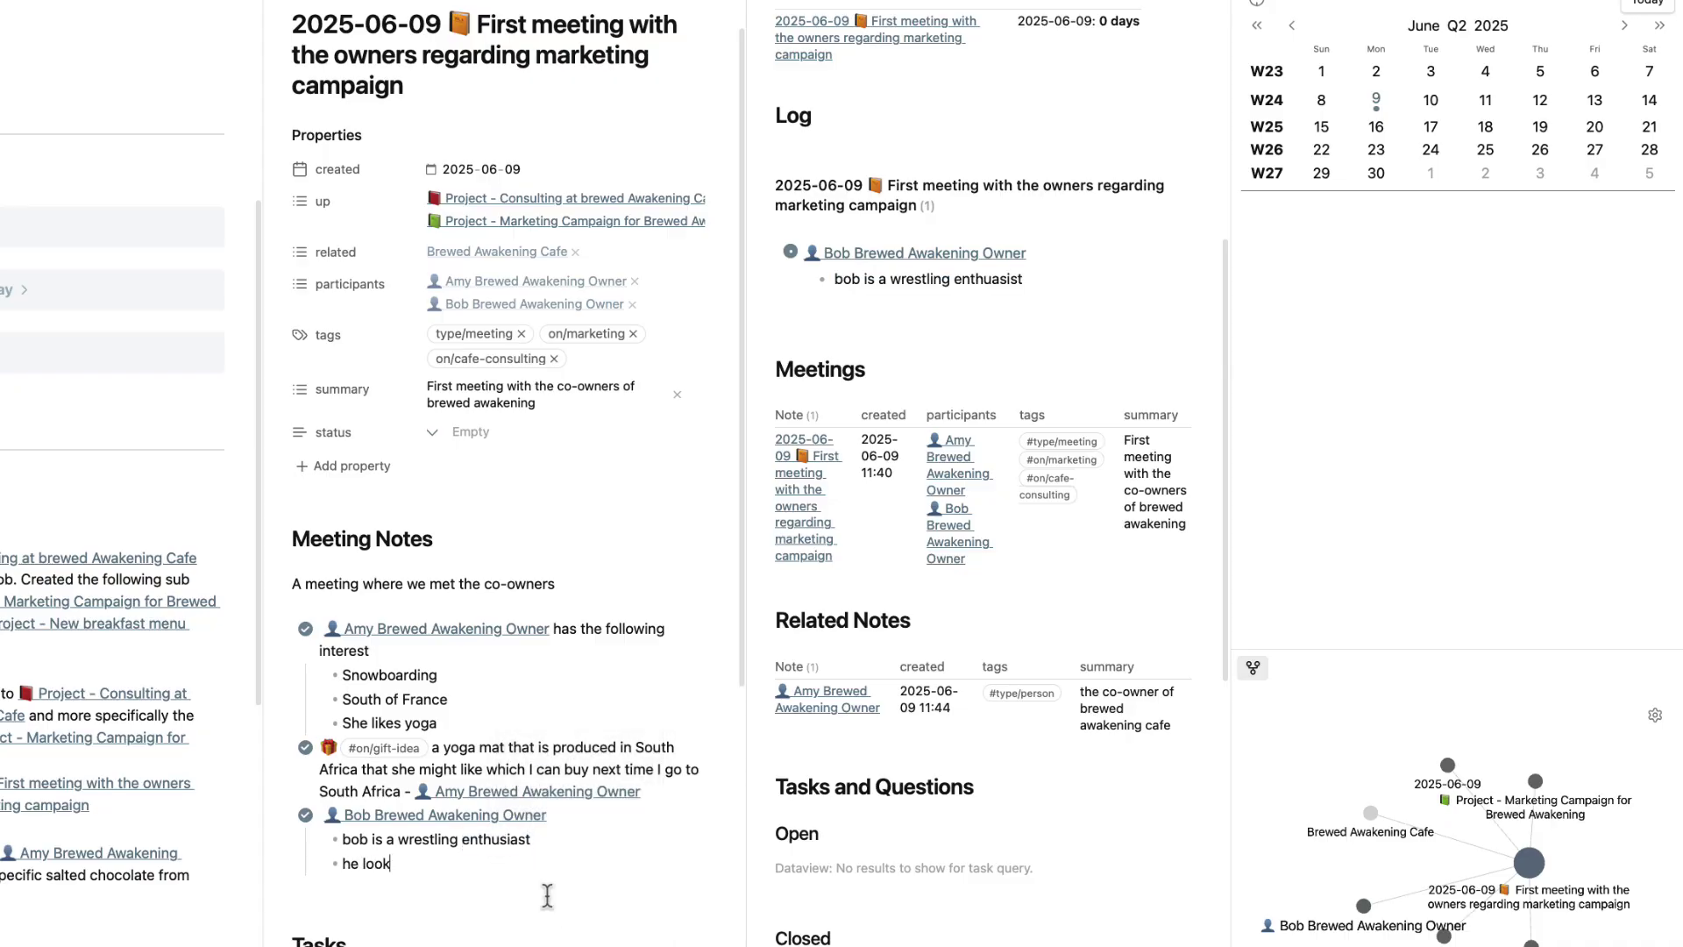
pyautogui.write(' likes cooking')
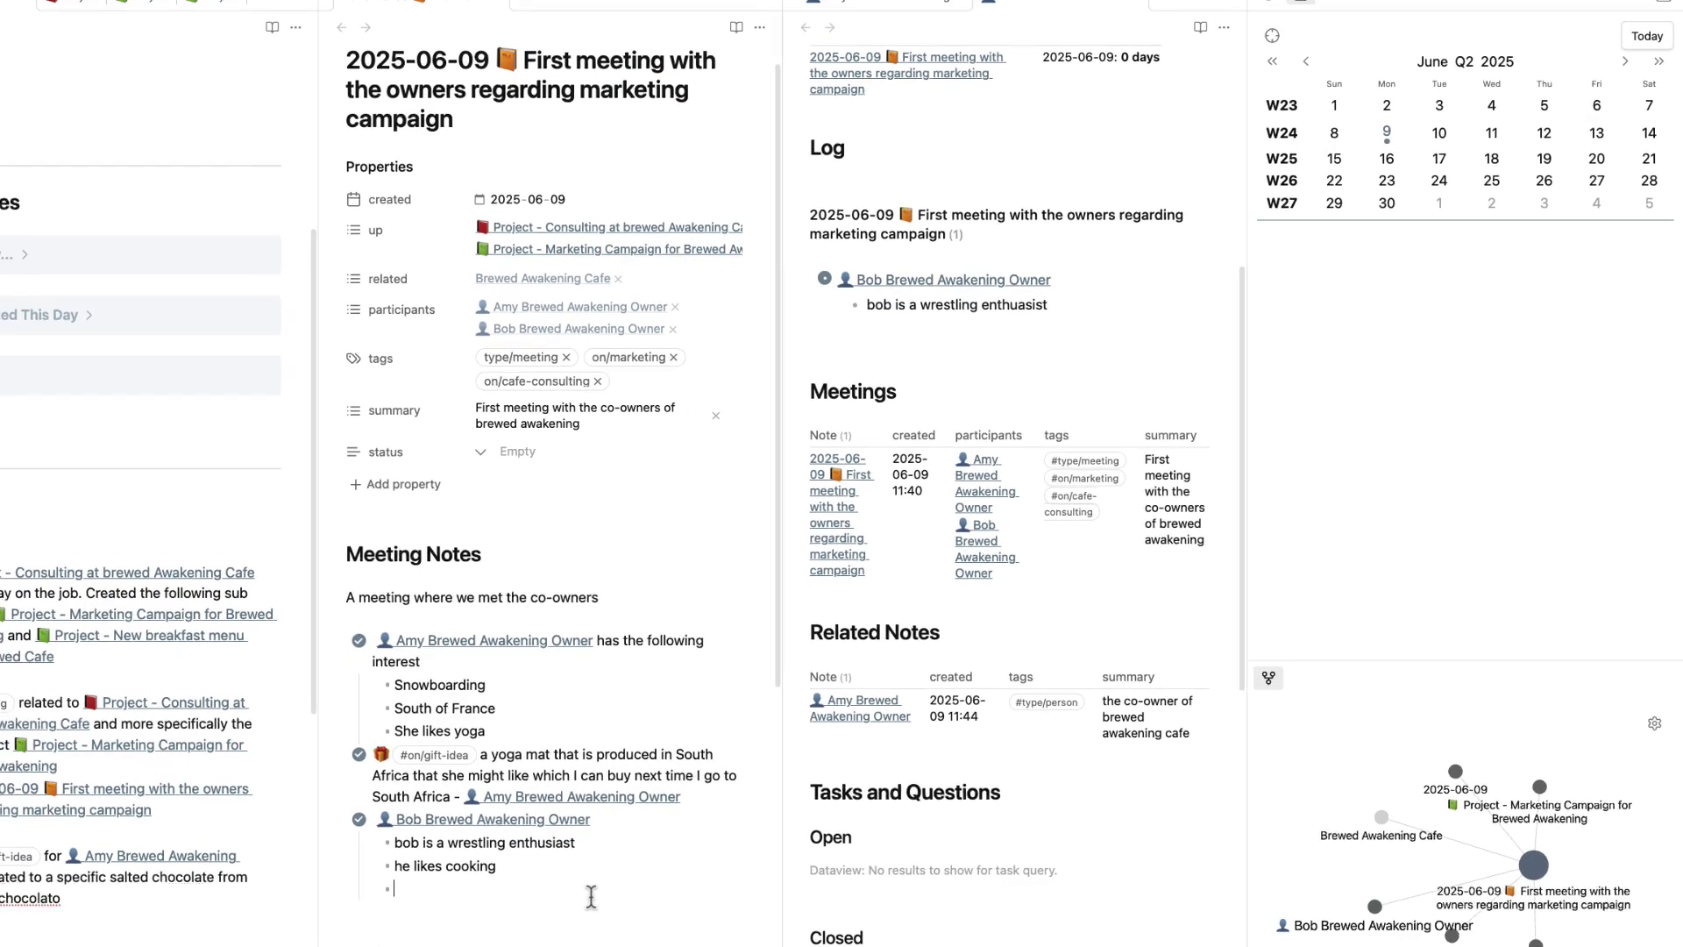
pyautogui.press('Return')
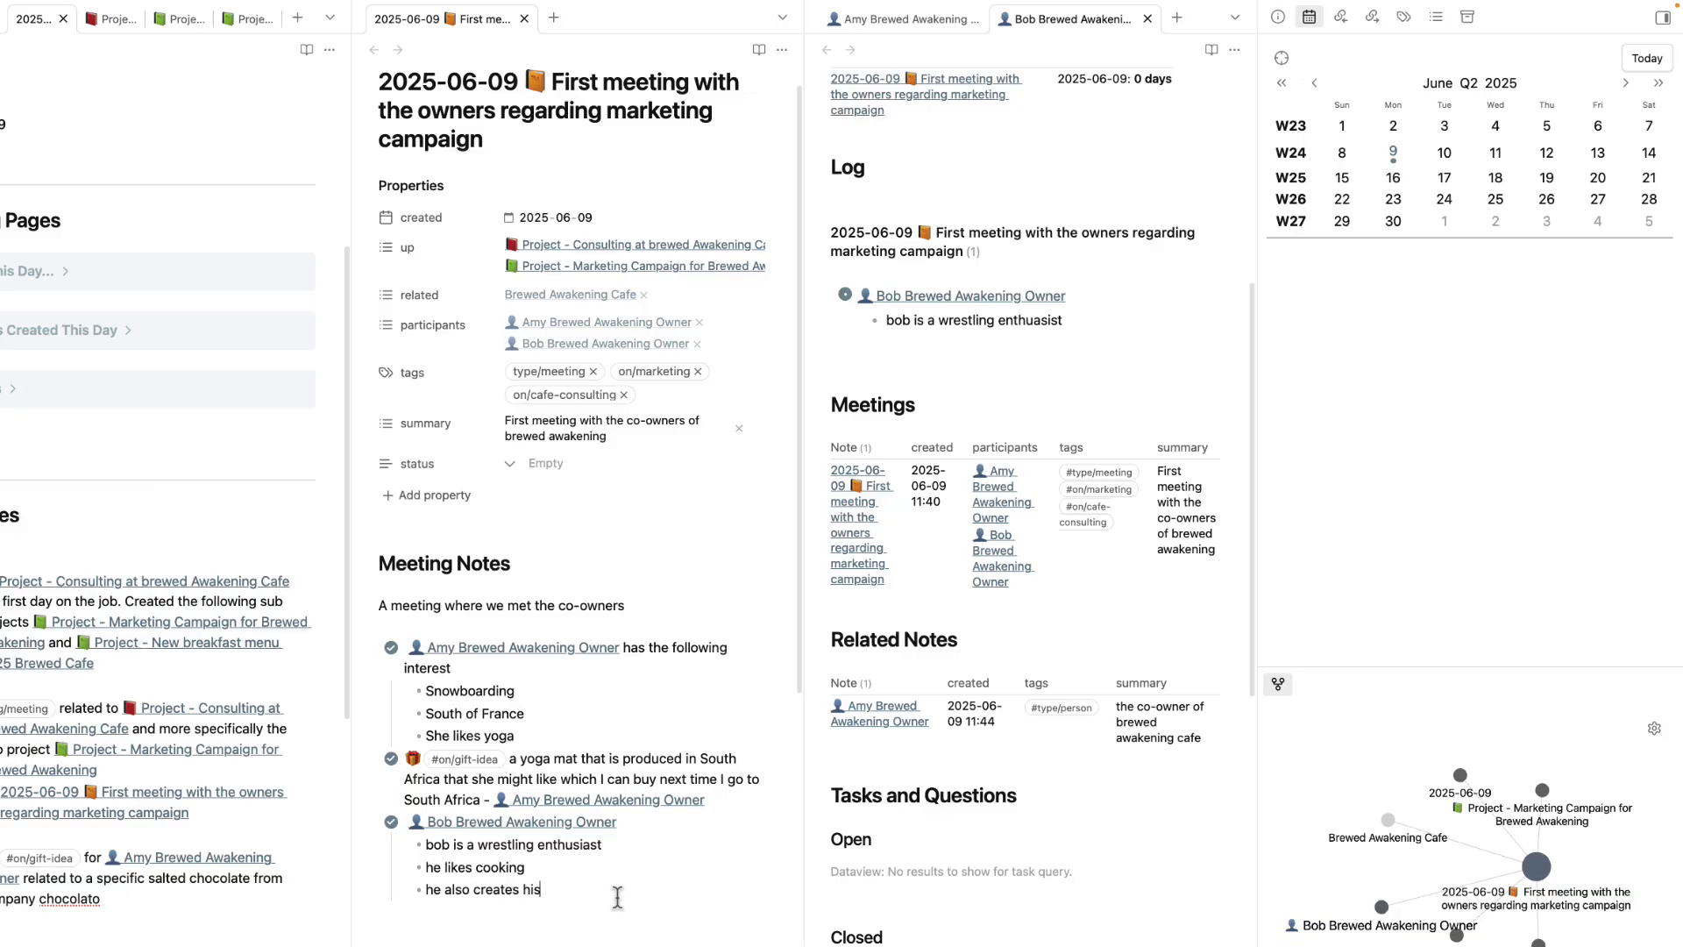
pyautogui.write('he also creates his own ')
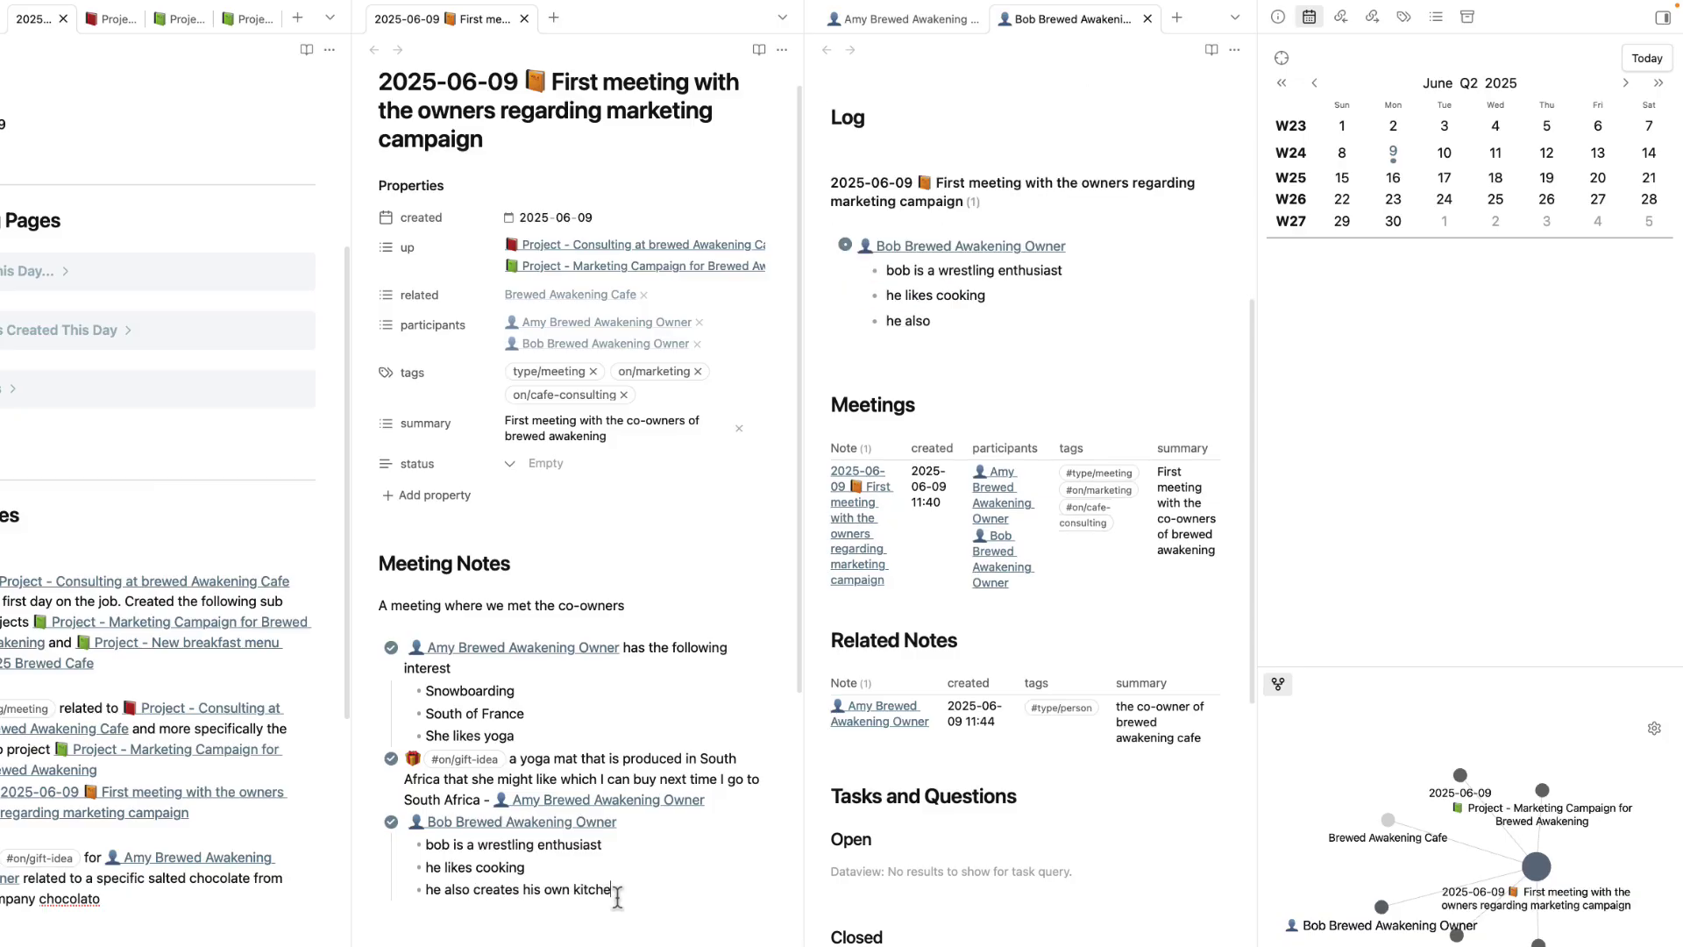
pyautogui.write('kitchen knives')
pyautogui.press('Return')
pyautogui.press('Return')
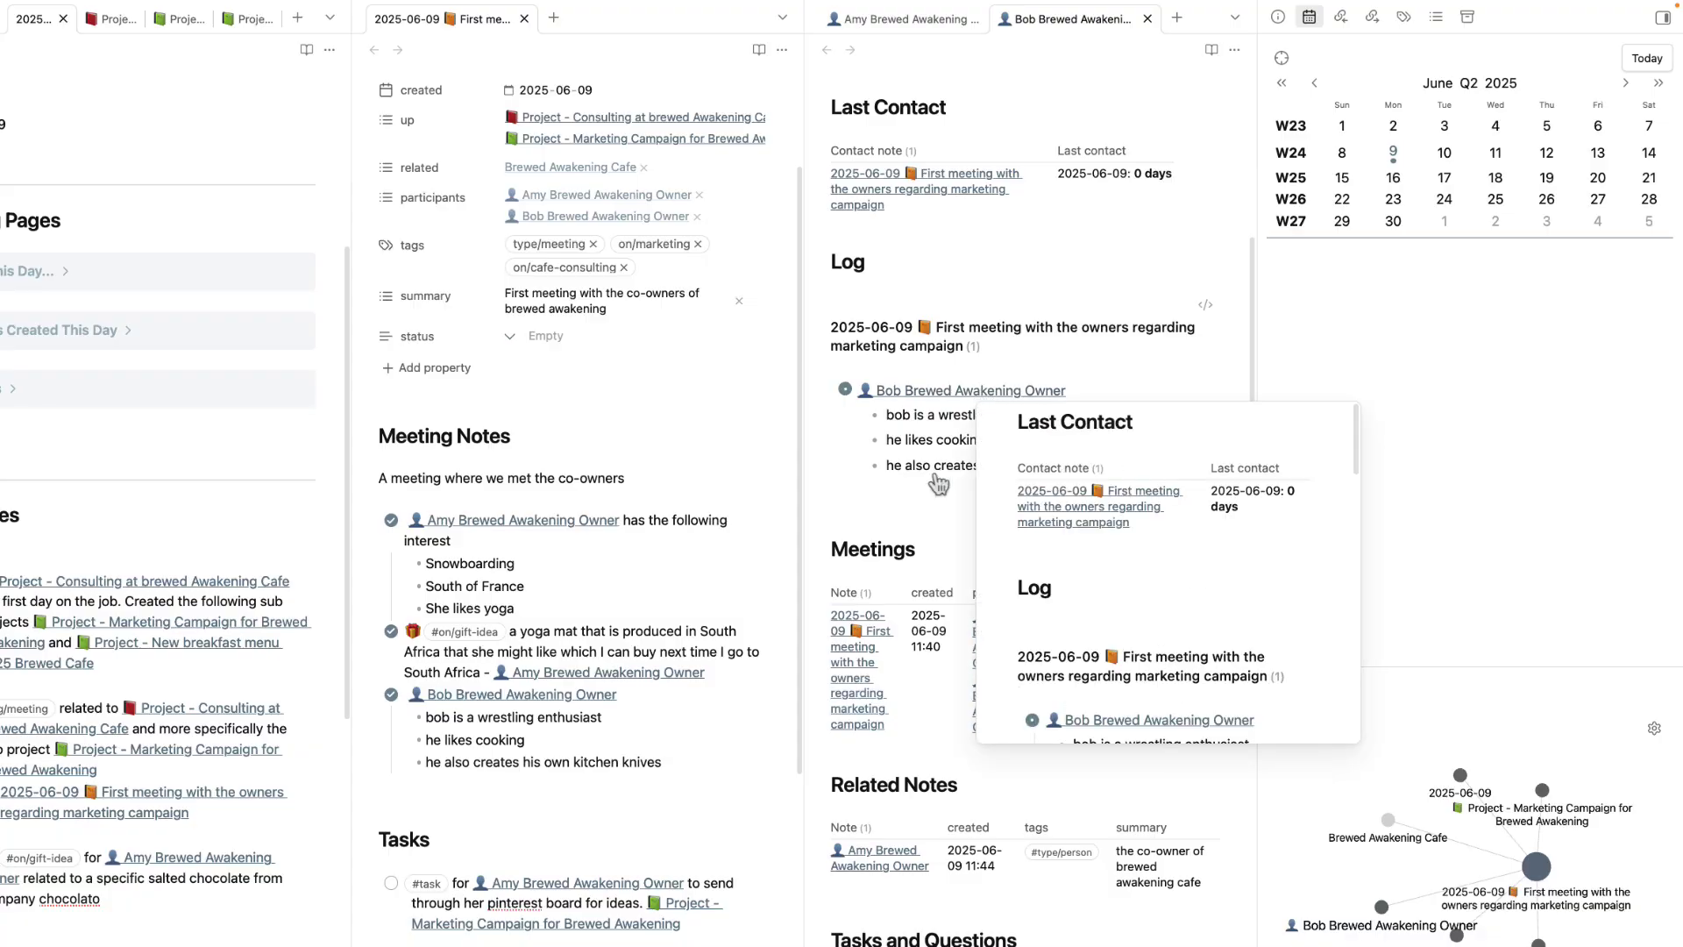
# - Review the Log, Meetings and Related Notes sections of the second co-owner's note
pyautogui.moveTo(869, 553); pyautogui.dragTo(947, 548)
pyautogui.scroll(-2, 876, 614)
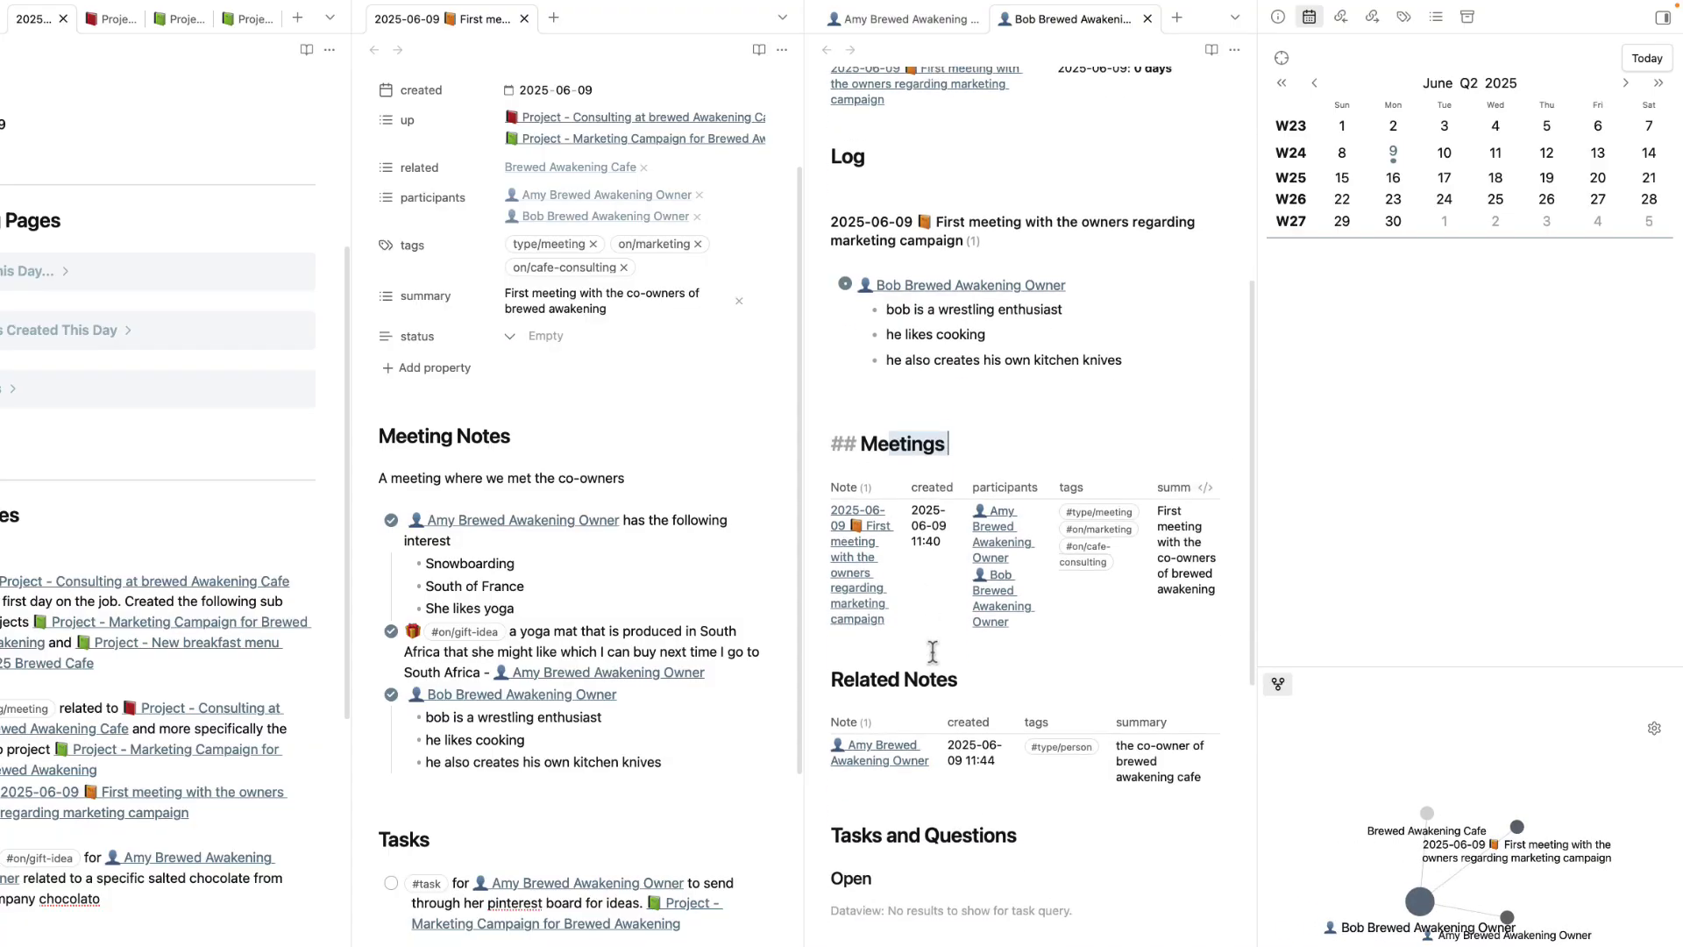
pyautogui.moveTo(856, 669); pyautogui.dragTo(980, 665)
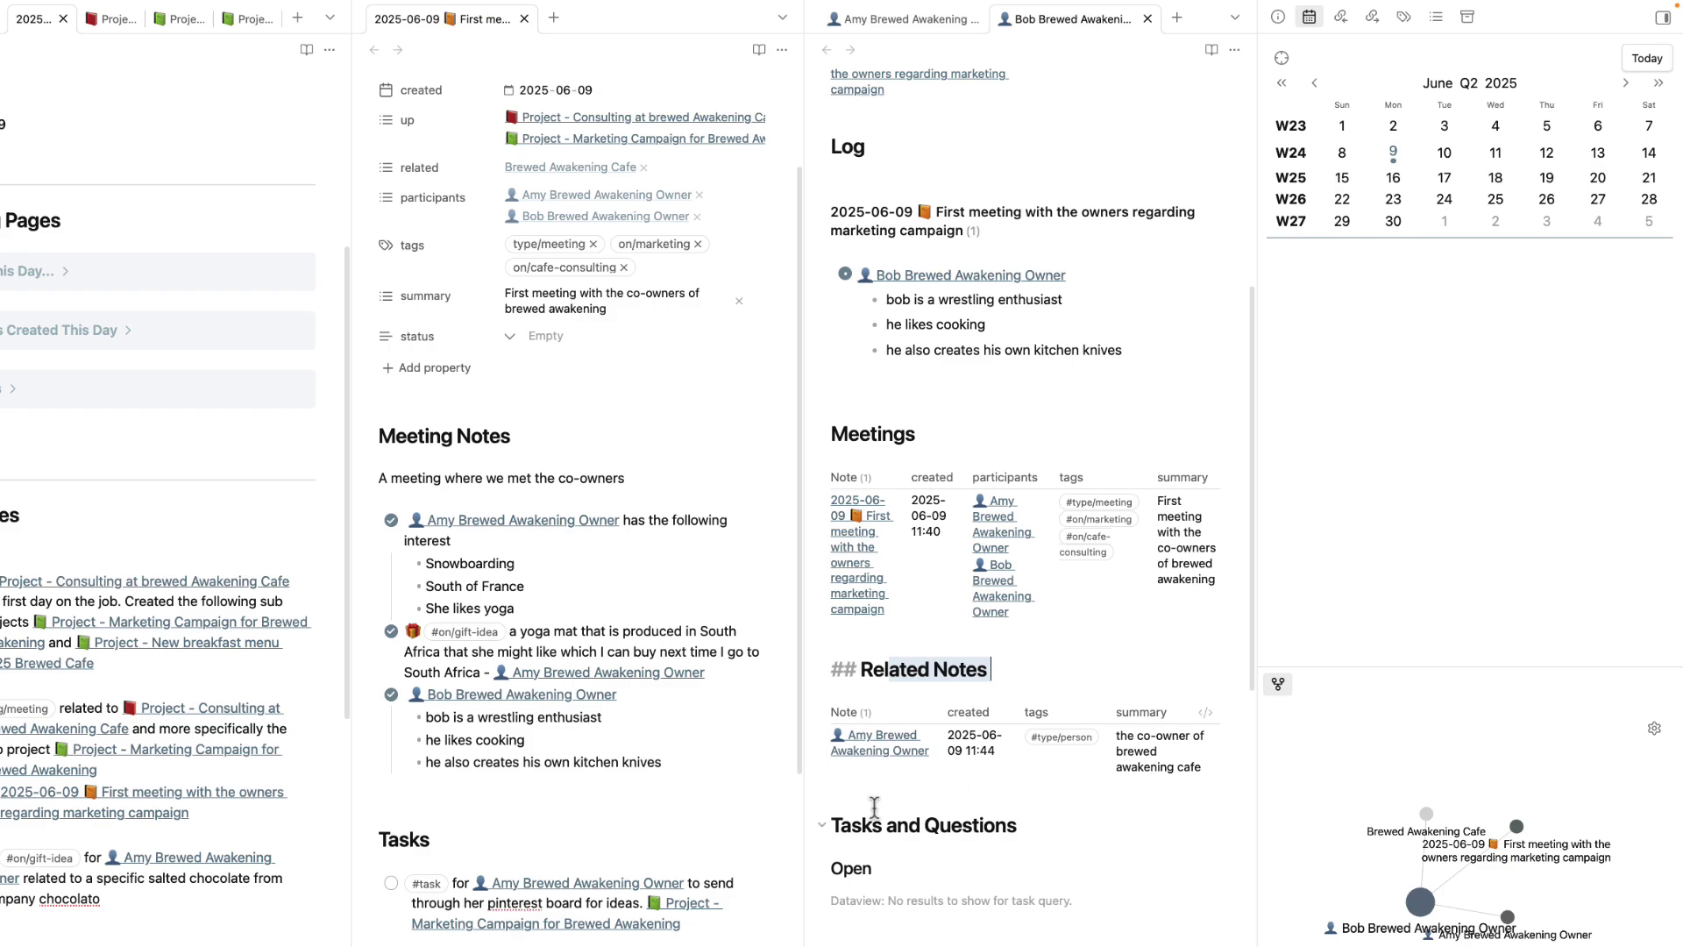
# - Collapse the Tasks and Questions, Search, Meetings, Log and Last Contact sections in the second co-owner's note
pyautogui.scroll(-4, 931, 802)
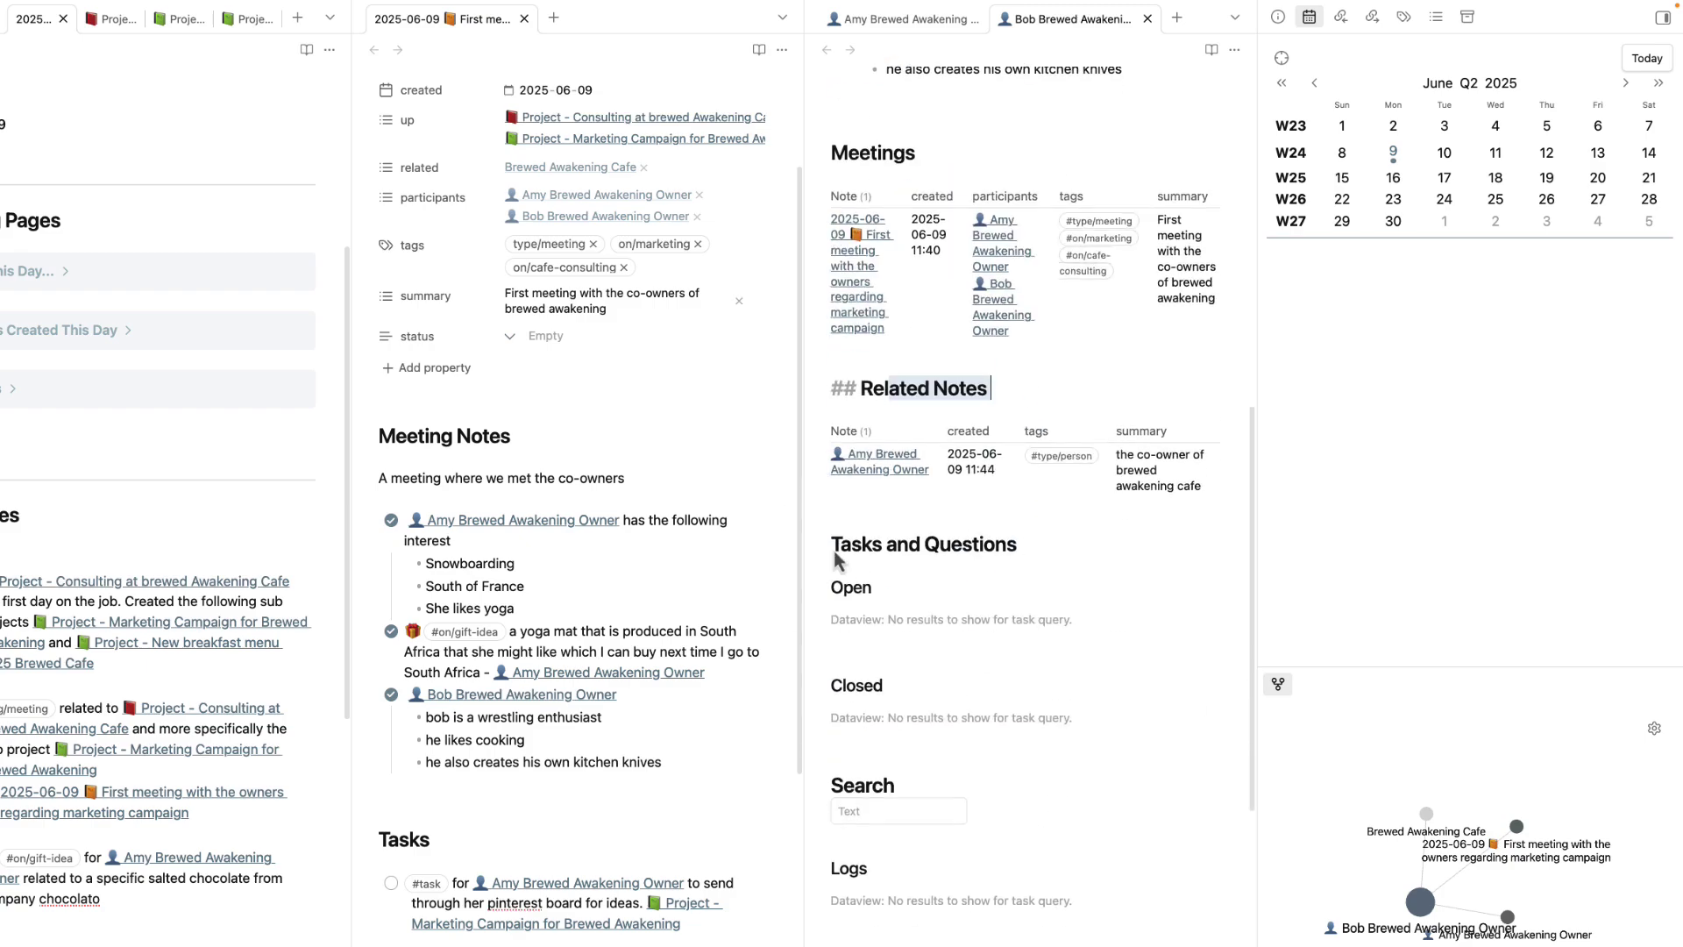
pyautogui.click(823, 545)
pyautogui.click(824, 581)
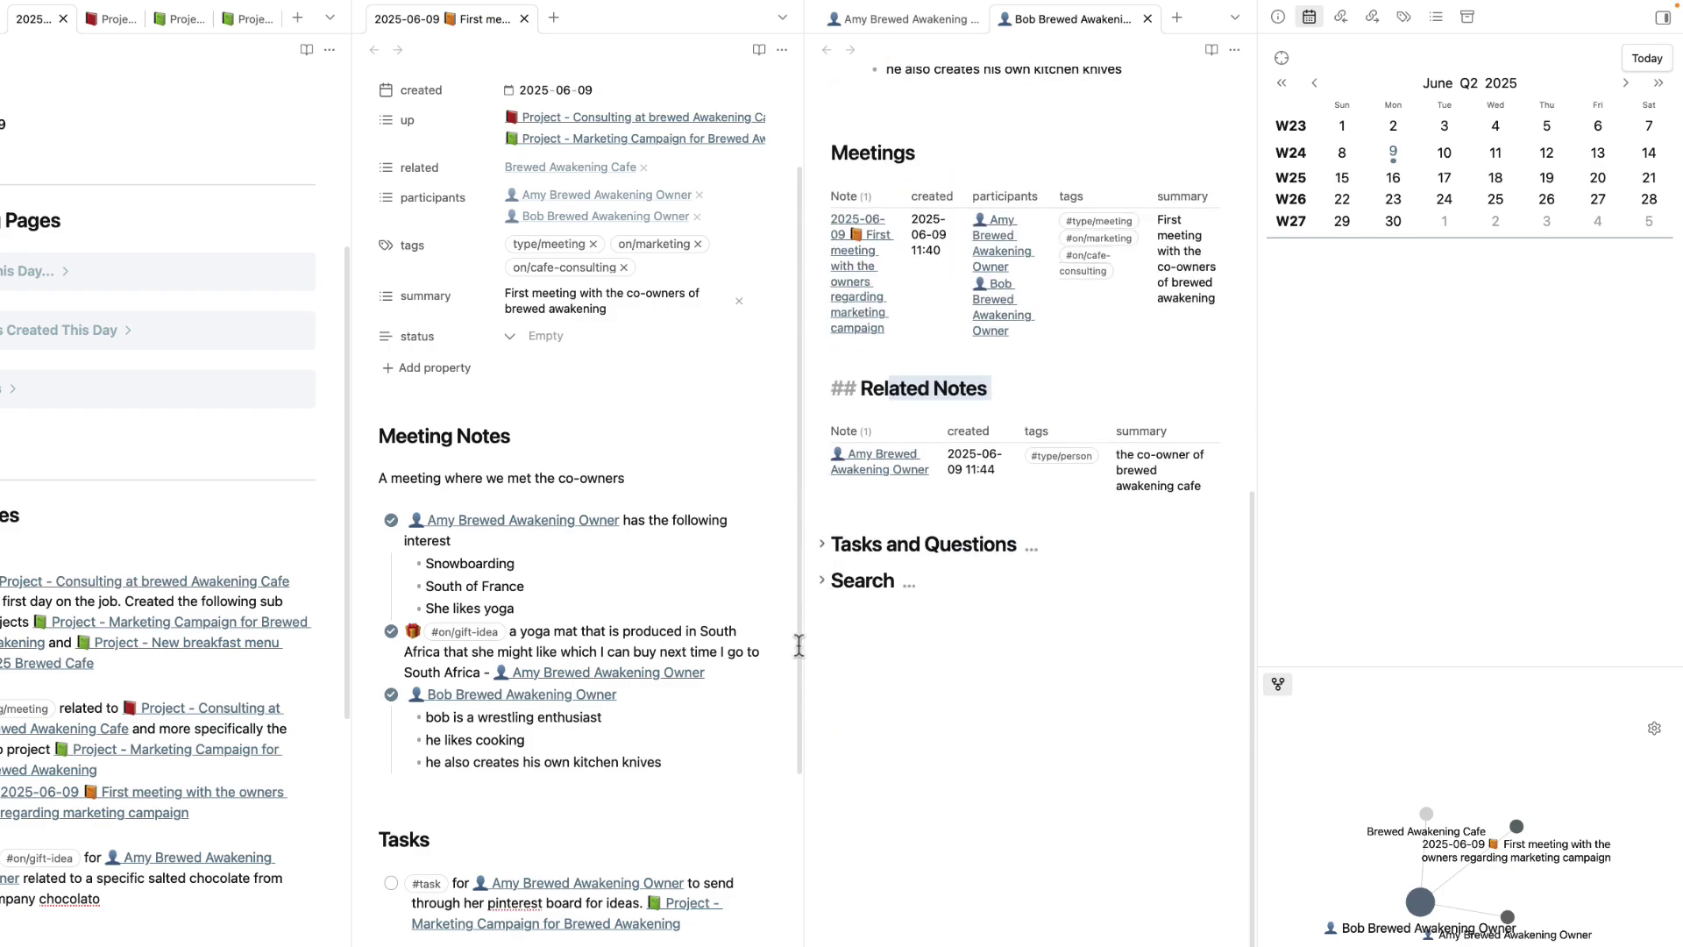
pyautogui.scroll(7, 877, 614)
pyautogui.click(823, 645)
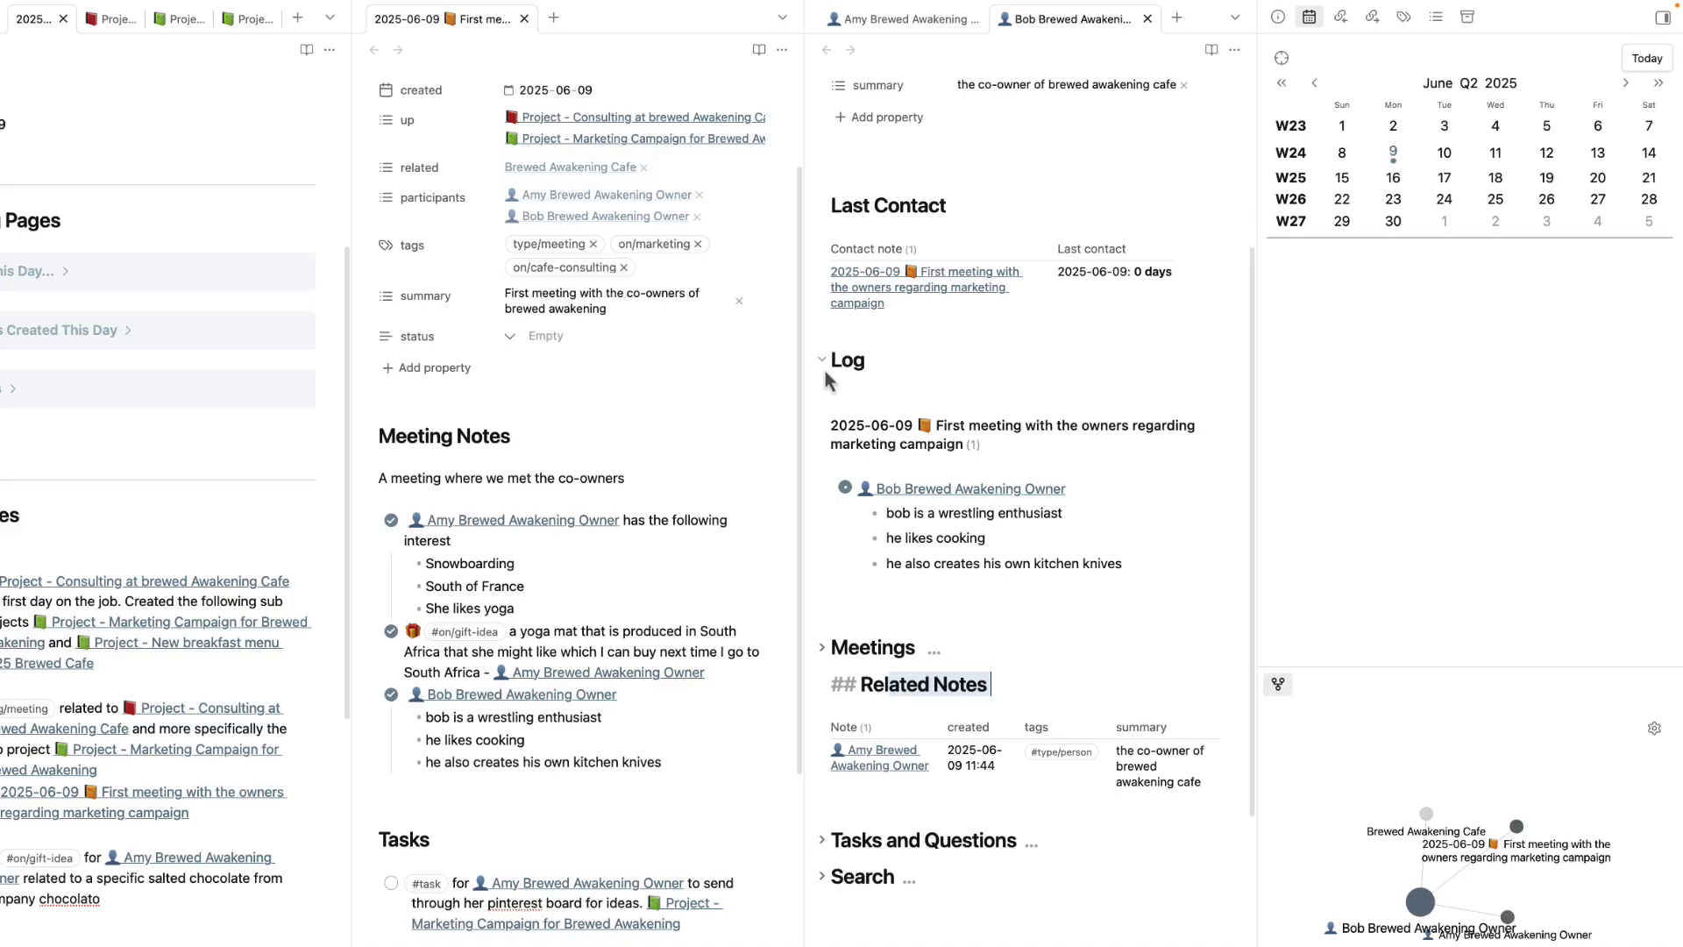
pyautogui.click(823, 360)
pyautogui.click(822, 259)
pyautogui.scroll(2, 864, 263)
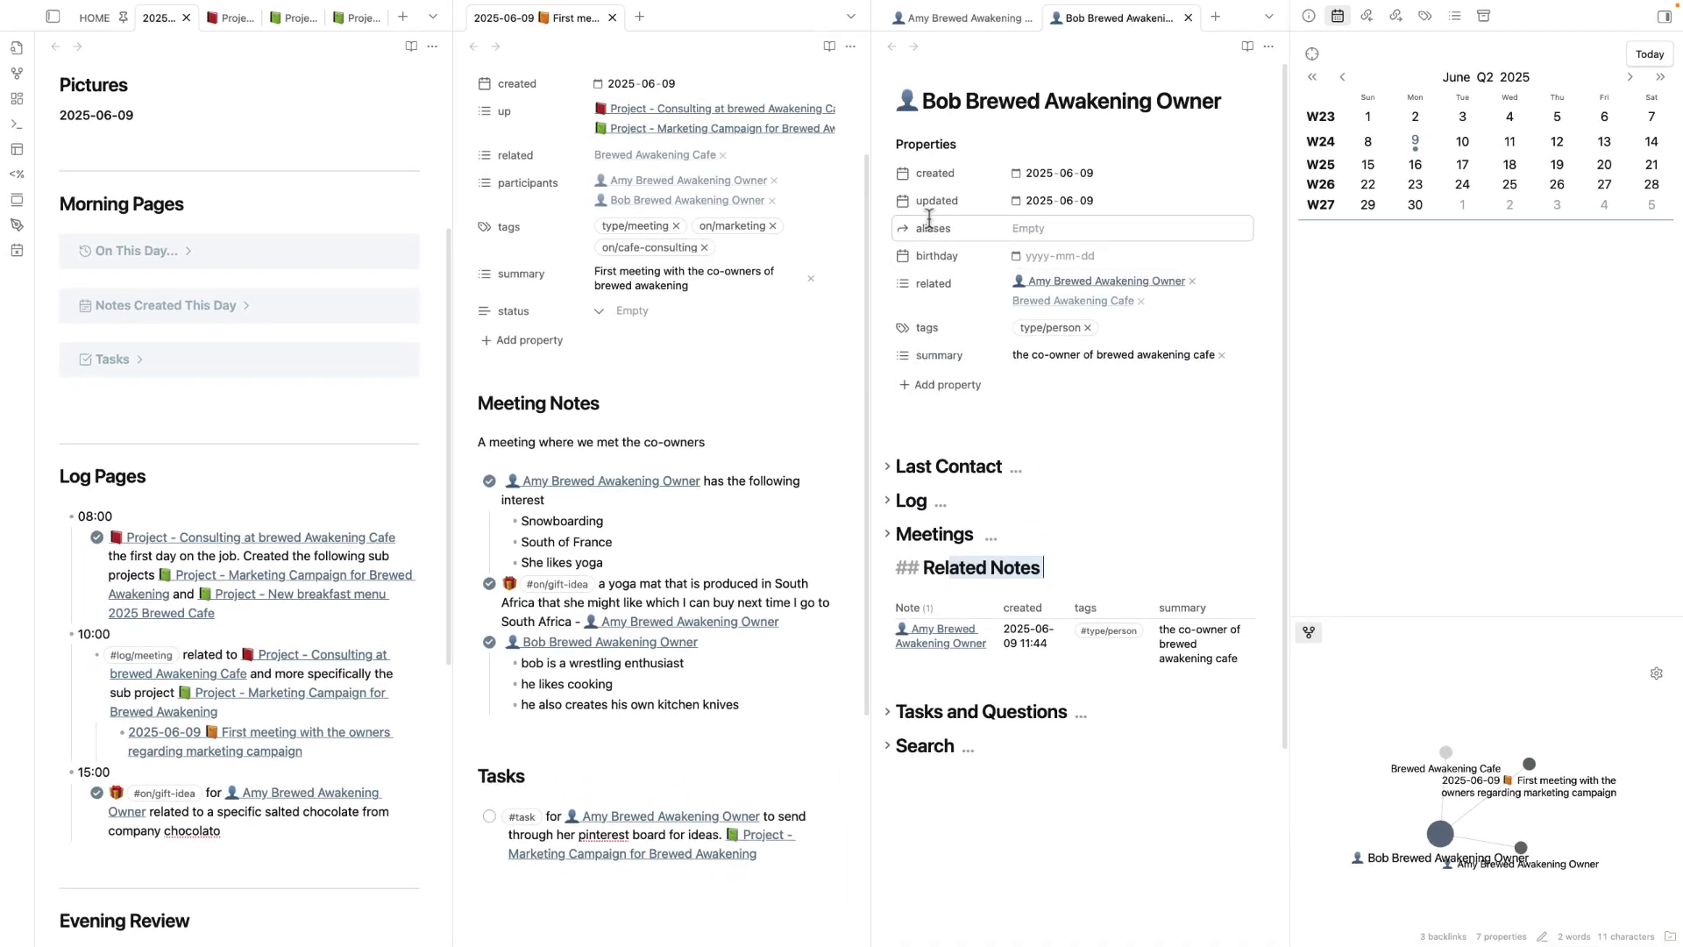
# - Review the 10:00 meeting entry in the daily note's Log Pages and the title and properties of the linked meeting note
pyautogui.scroll(-3, 176, 434)
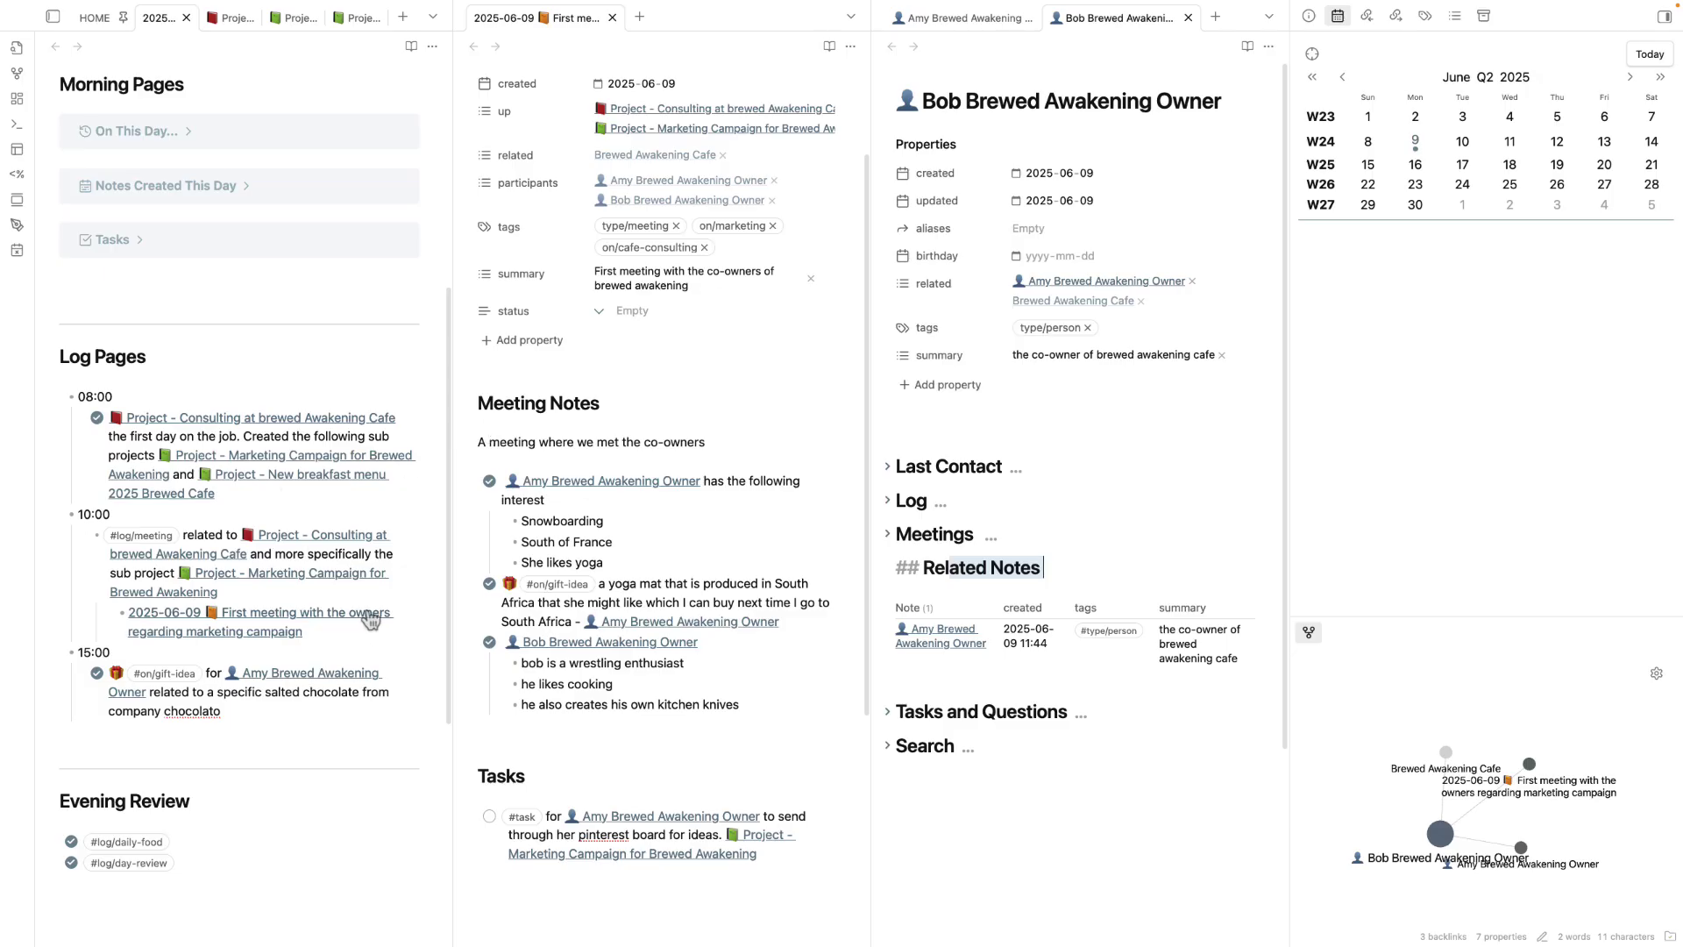
pyautogui.doubleClick(82, 514)
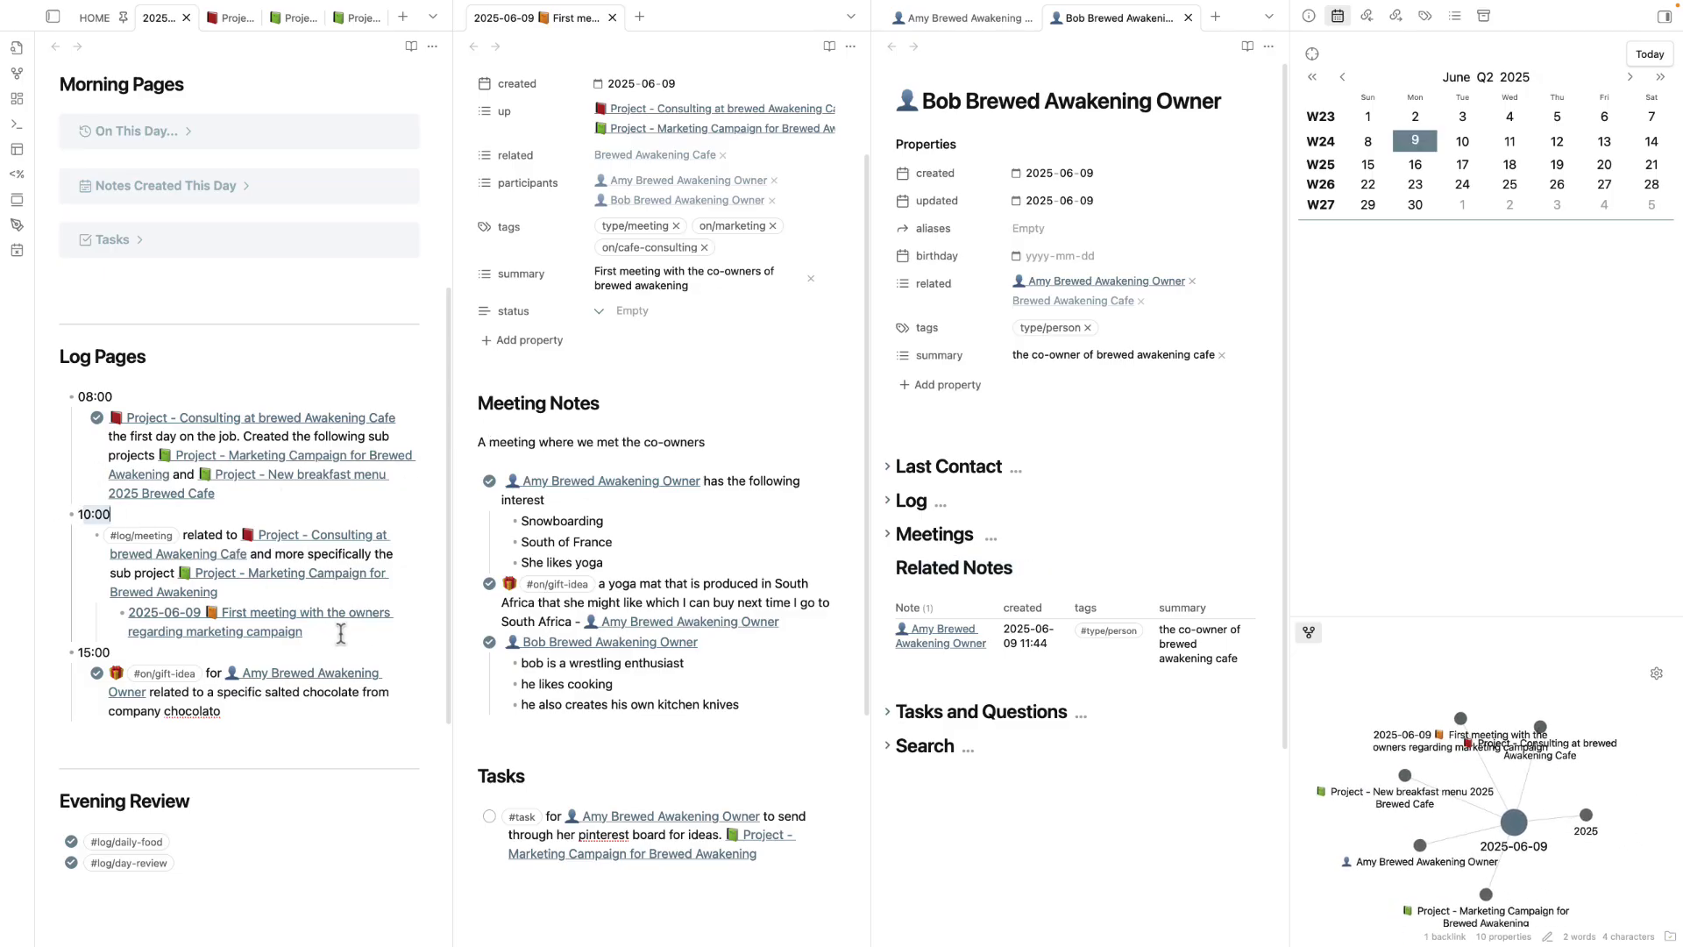
pyautogui.moveTo(337, 630); pyautogui.dragTo(45, 608)
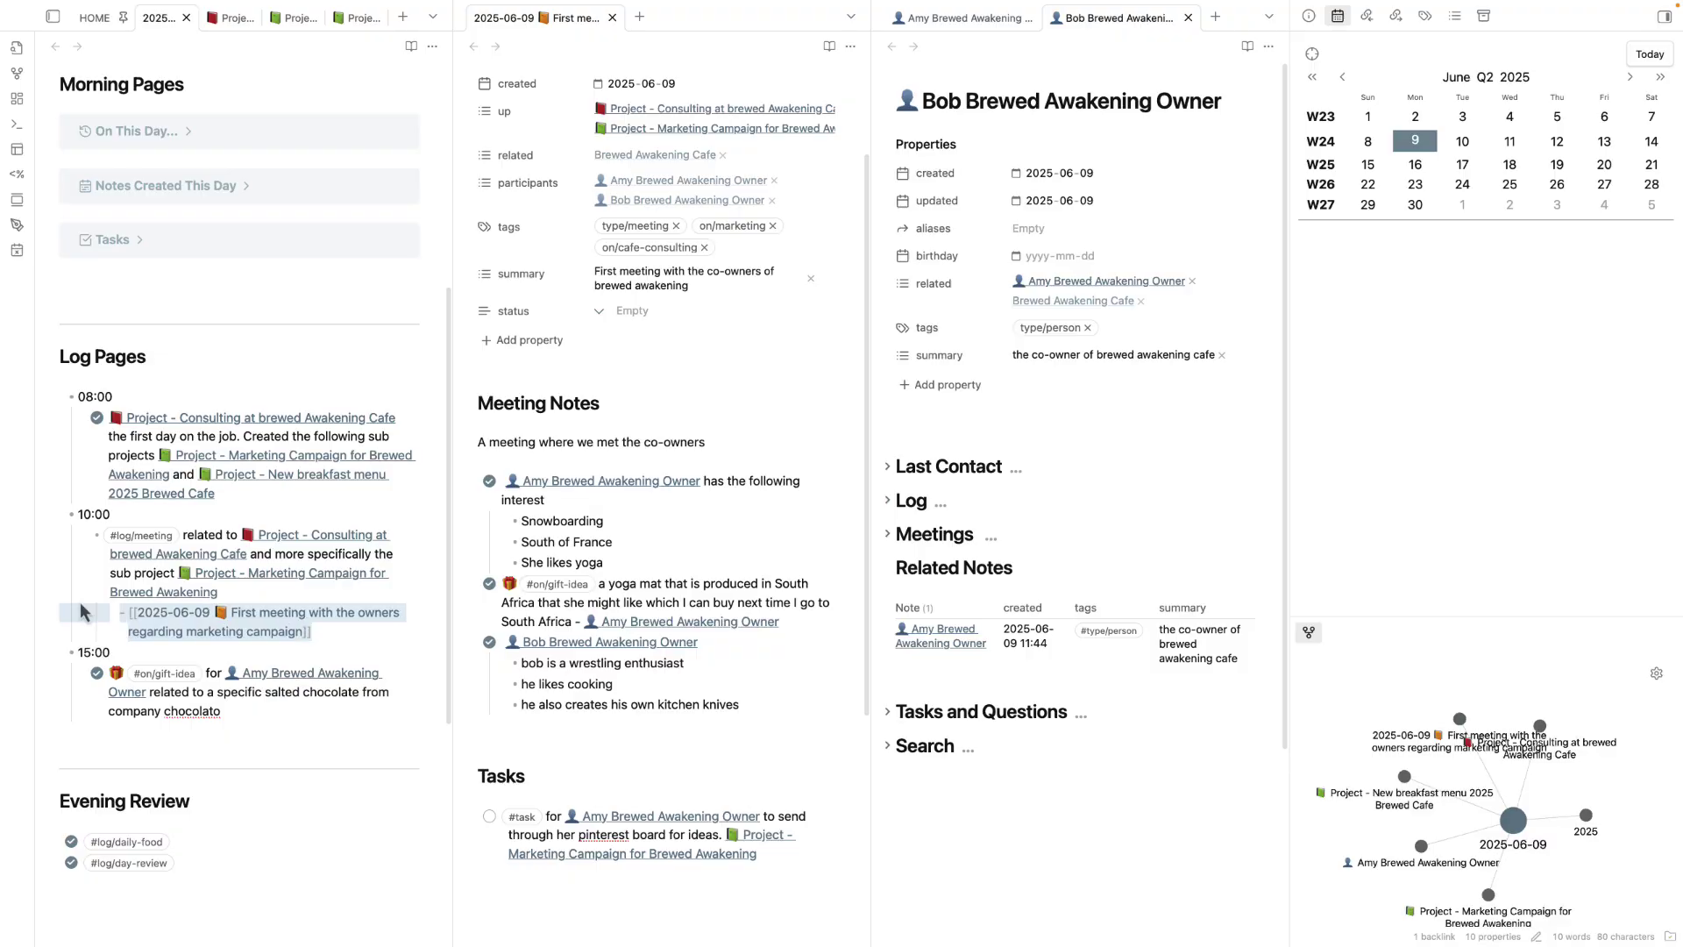
pyautogui.click(649, 517)
pyautogui.scroll(3, 456, 220)
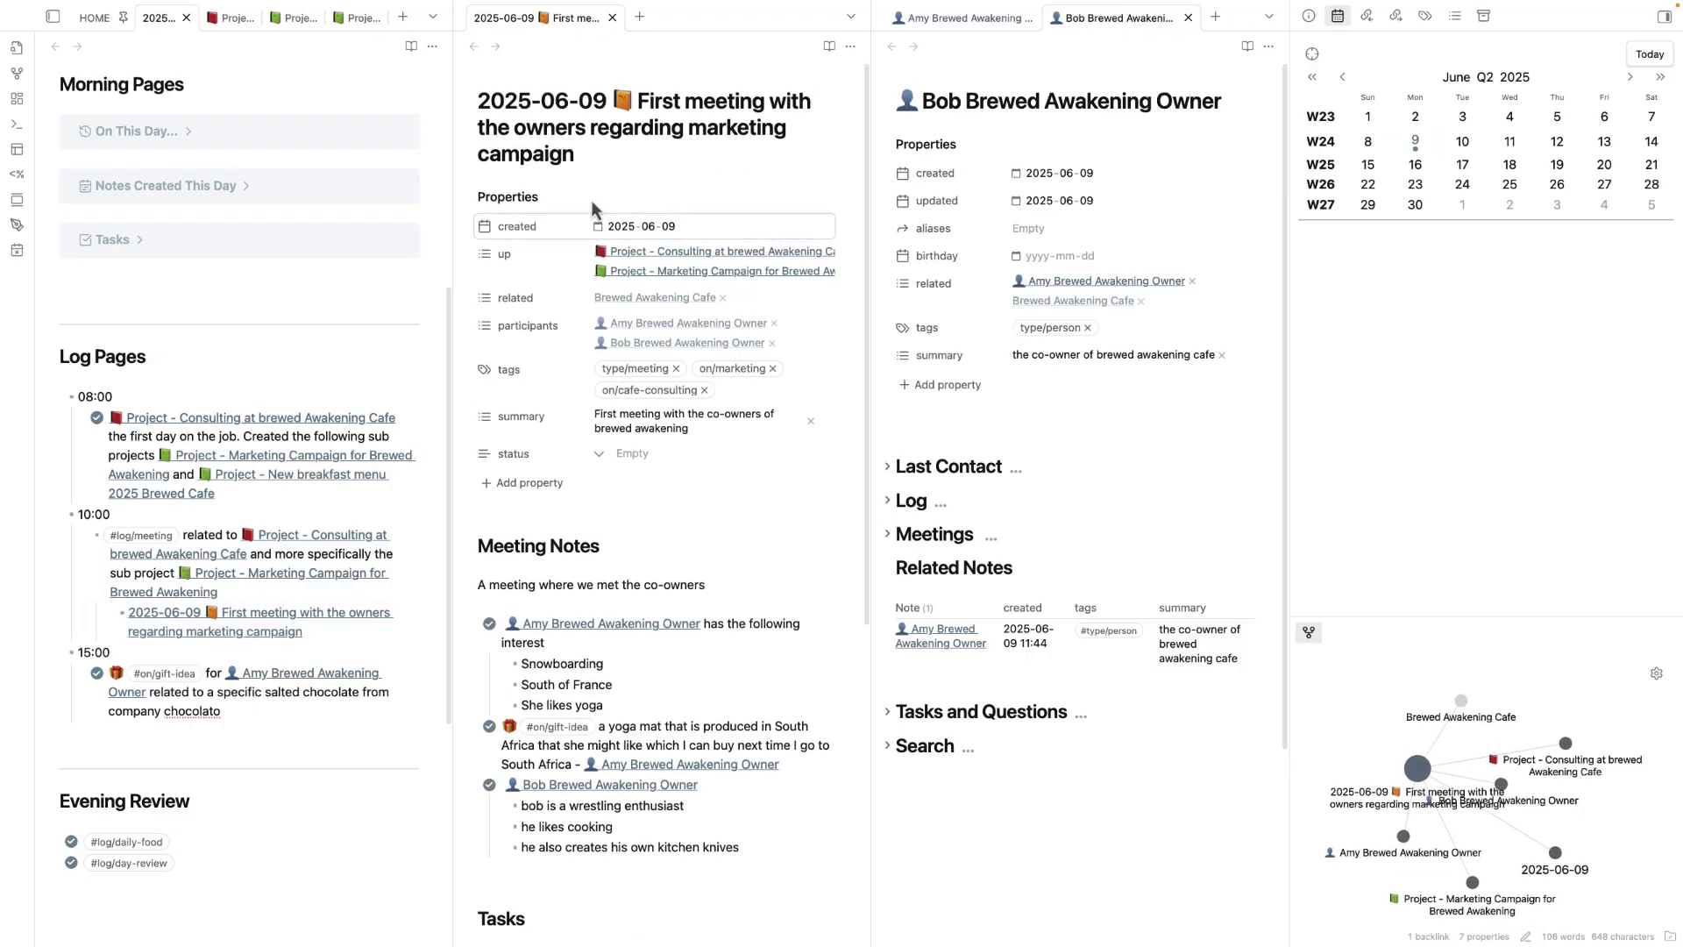
pyautogui.click(478, 203)
pyautogui.click(478, 204)
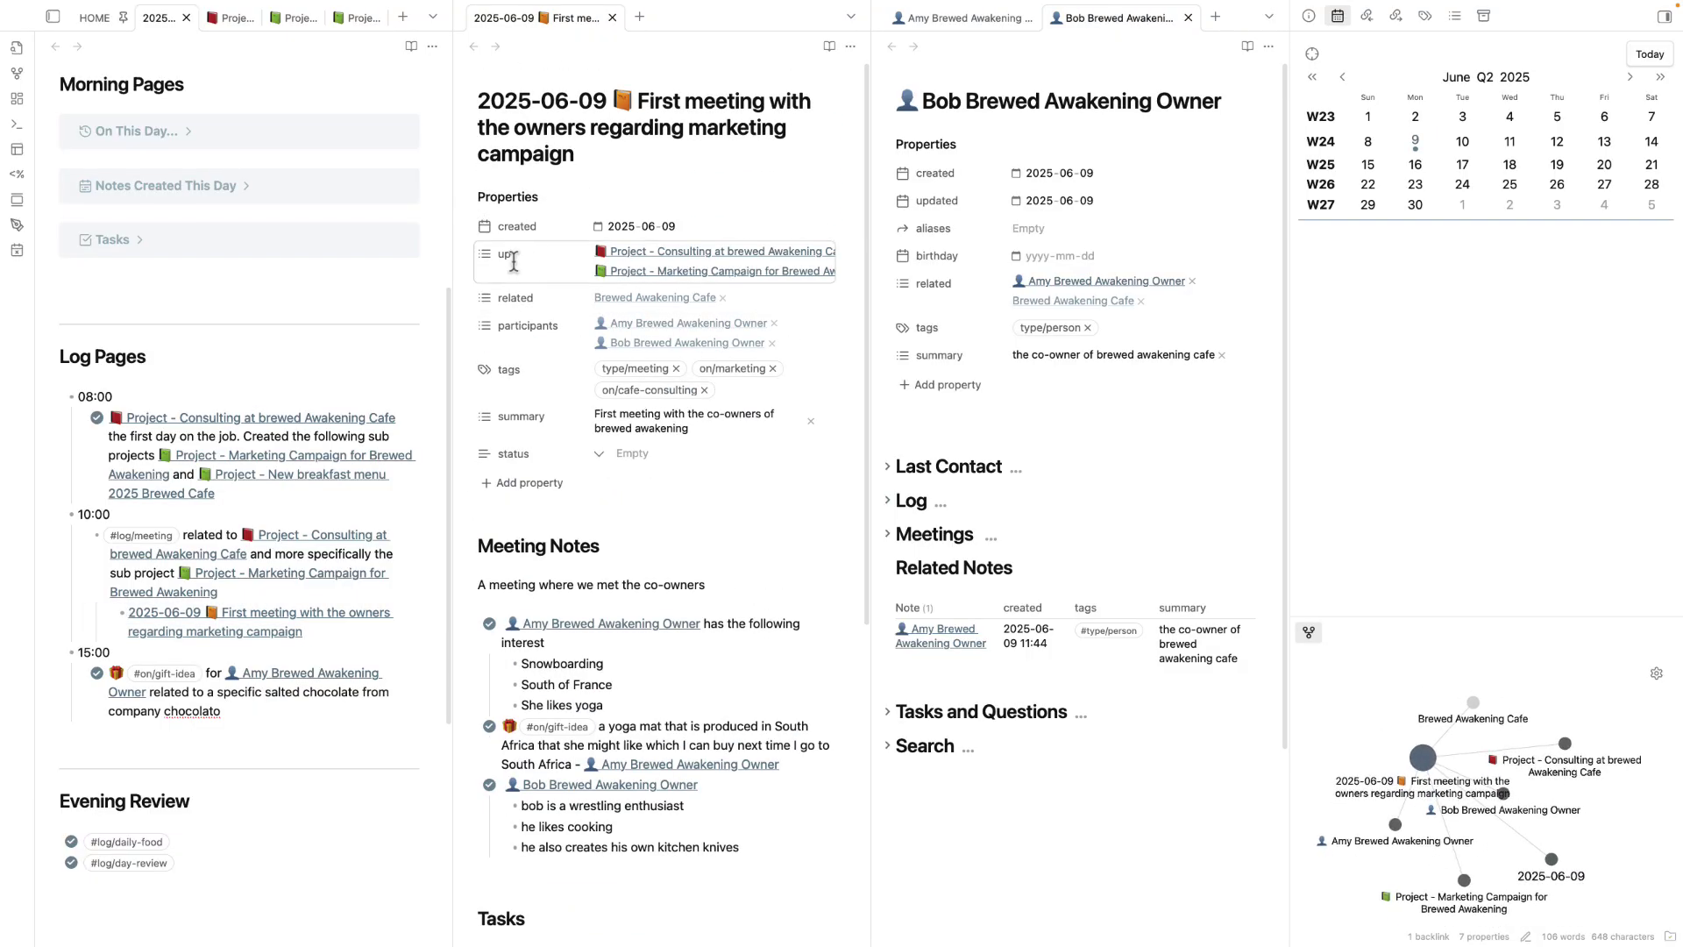
pyautogui.moveTo(580, 155); pyautogui.dragTo(433, 90)
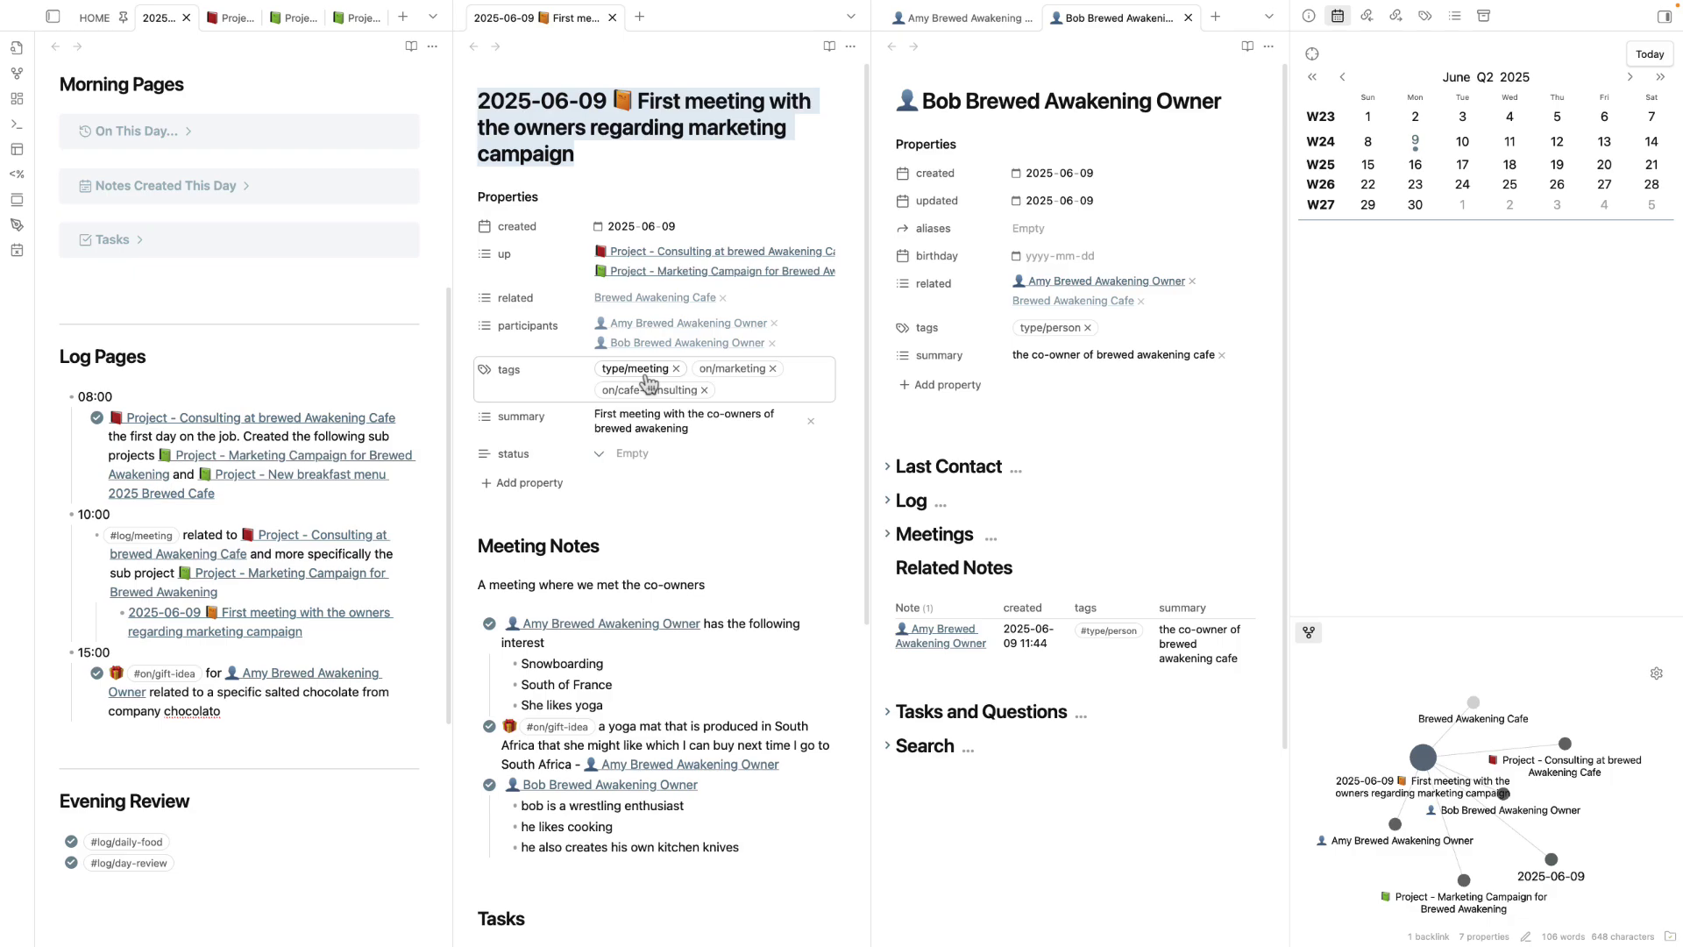
# - Review the Logs or Sprints, Sub Projects and Meetings sections of the Consulting at brewed Awakening Cafe project note alongside the meeting note
pyautogui.click(231, 18)
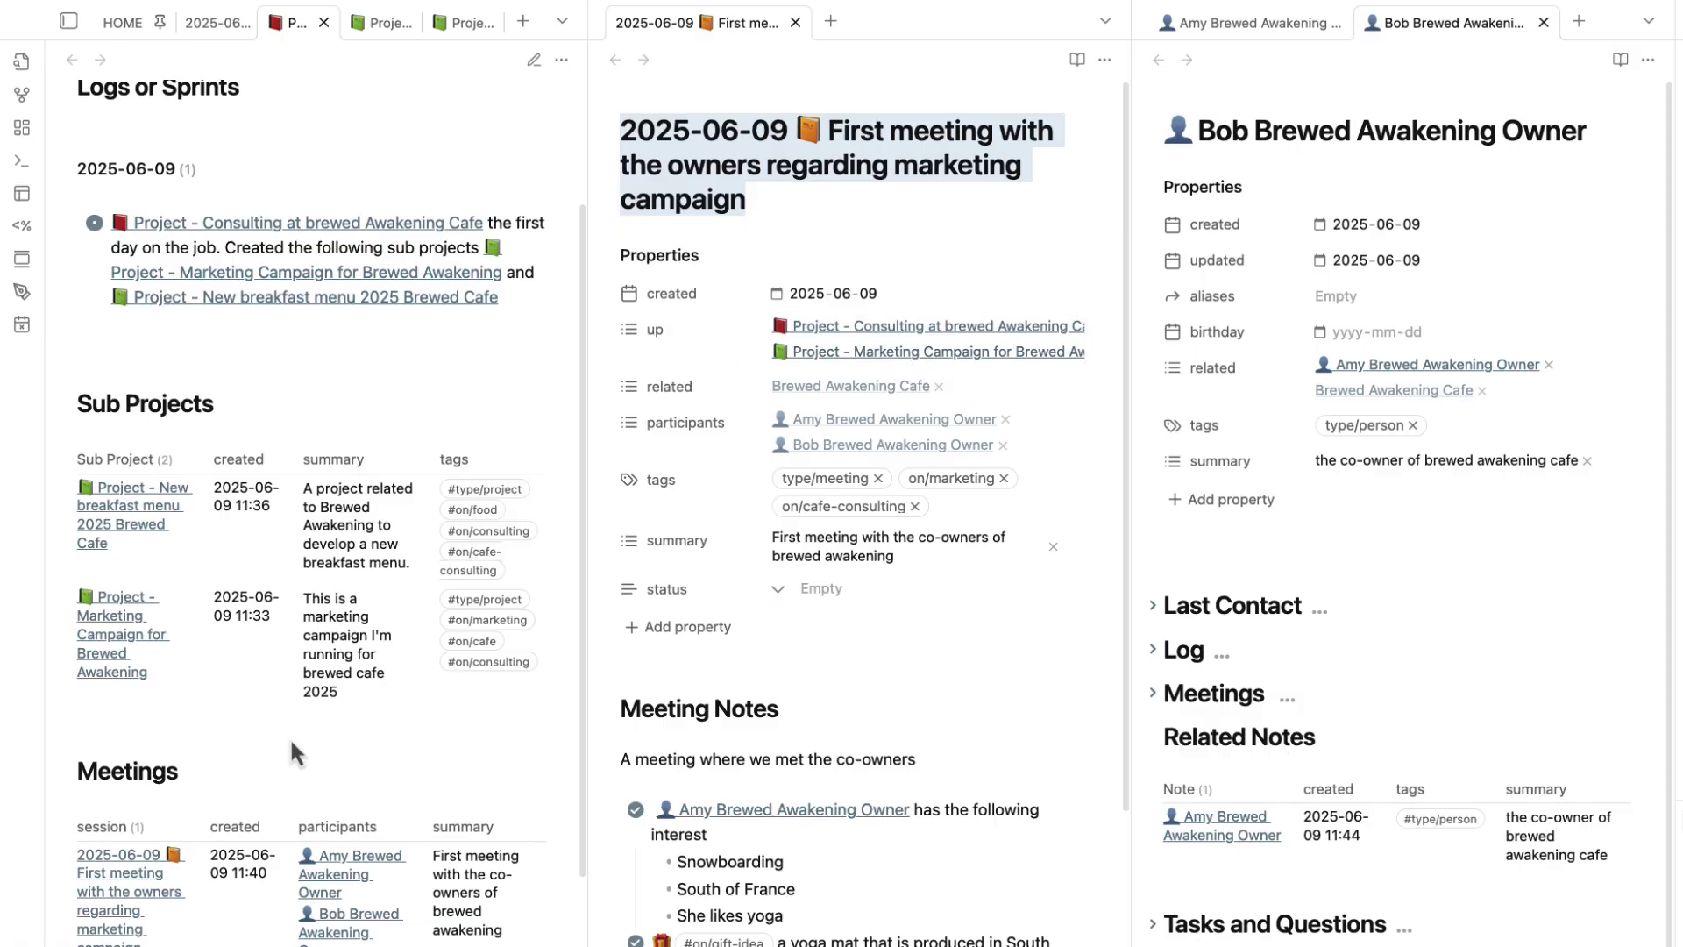
pyautogui.scroll(-3, 289, 741)
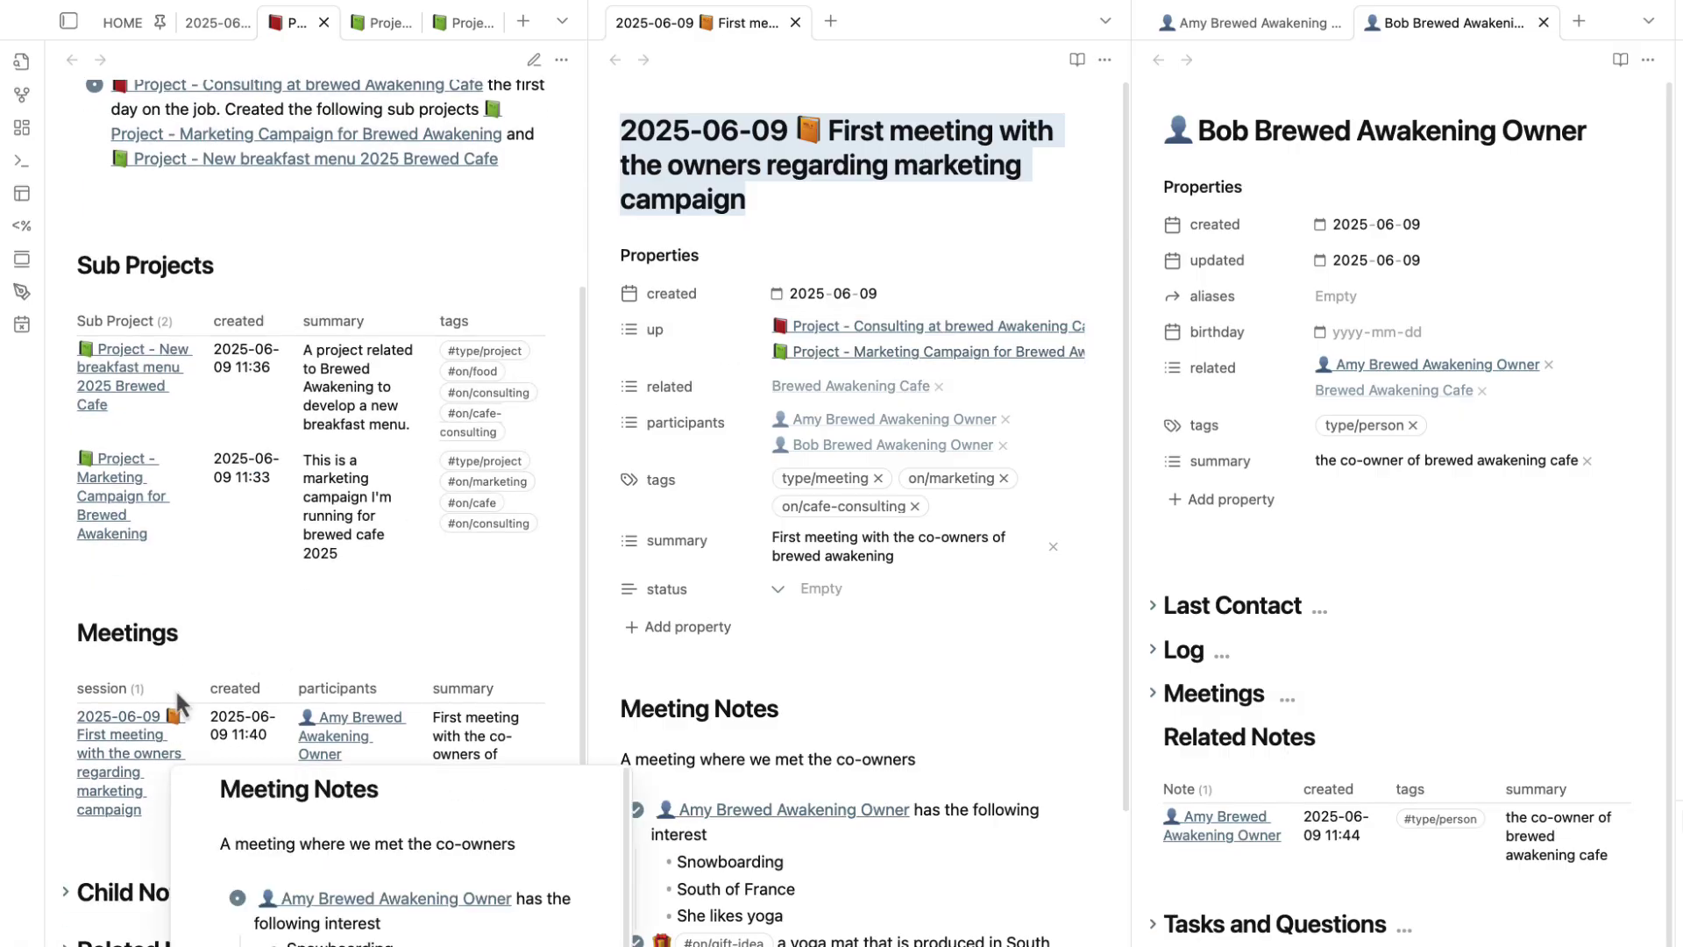
pyautogui.scroll(5, 264, 653)
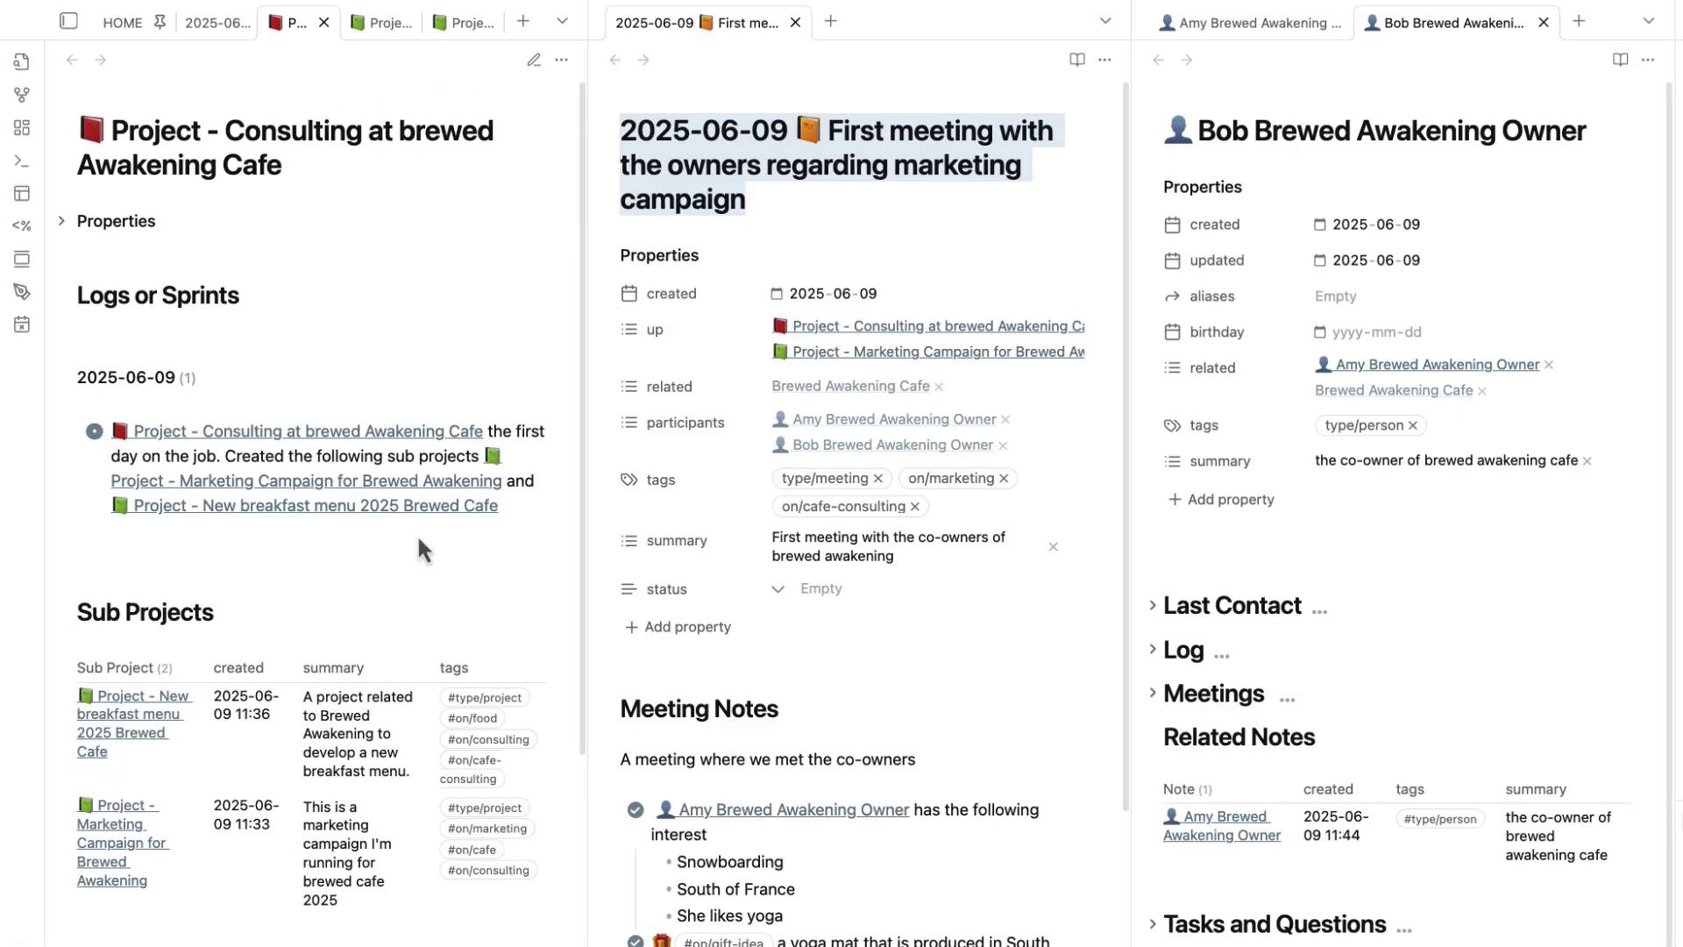
pyautogui.scroll(-8, 418, 533)
pyautogui.scroll(8, 251, 528)
pyautogui.scroll(-5, 240, 270)
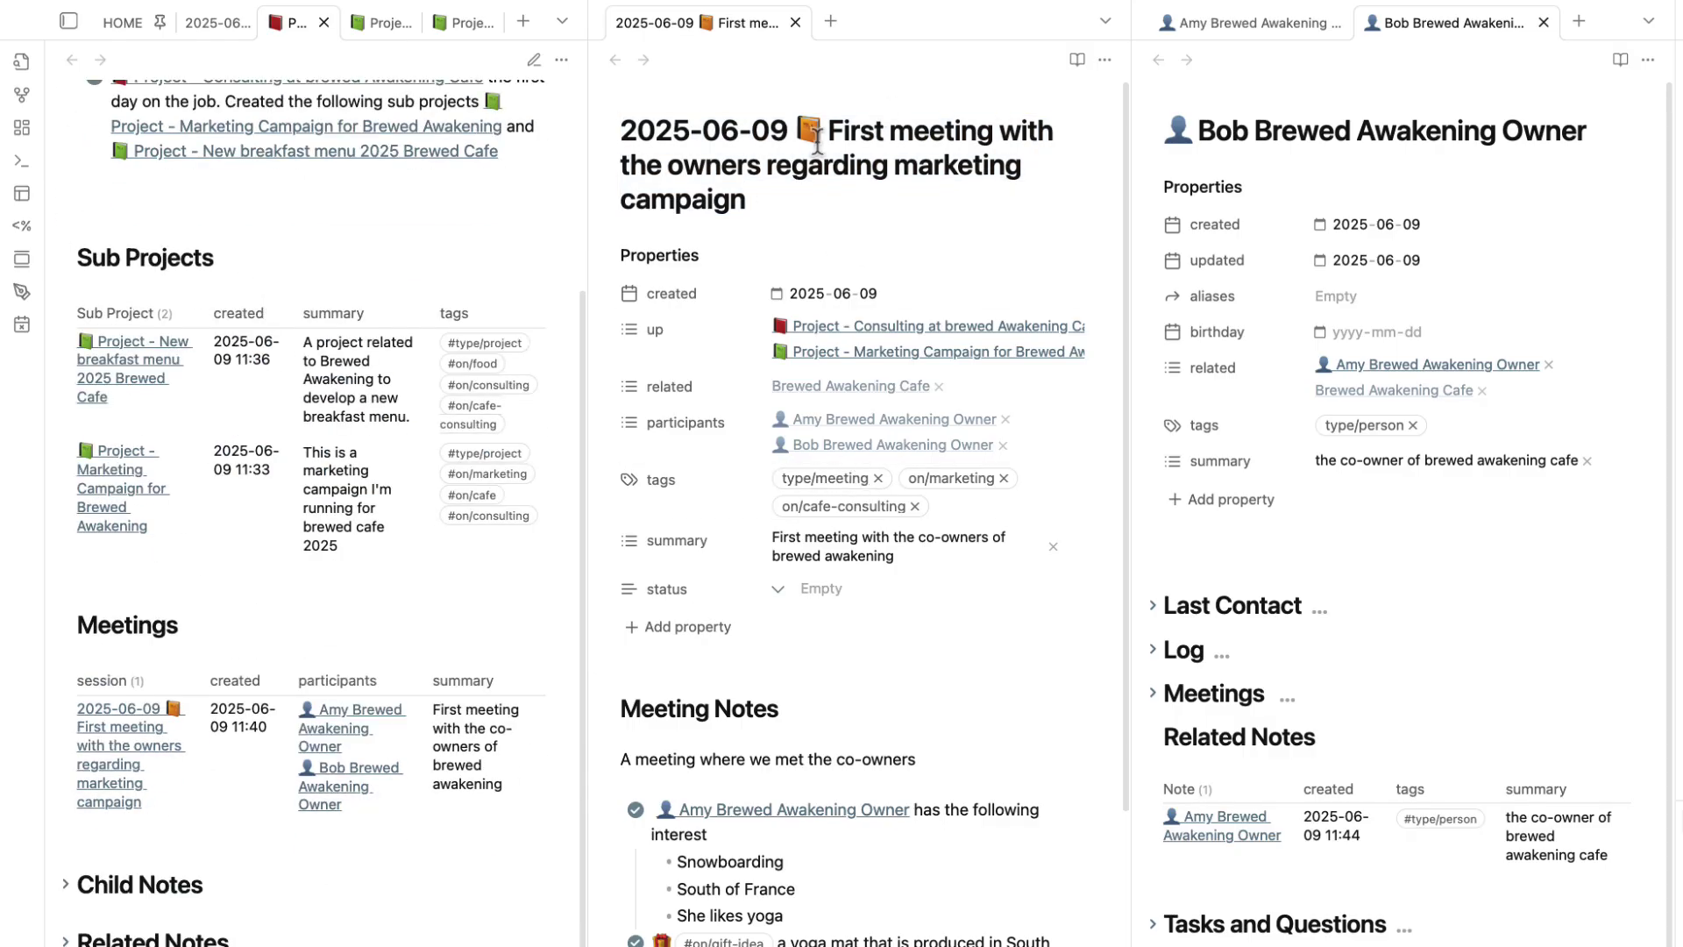
pyautogui.moveTo(824, 132); pyautogui.dragTo(840, 186)
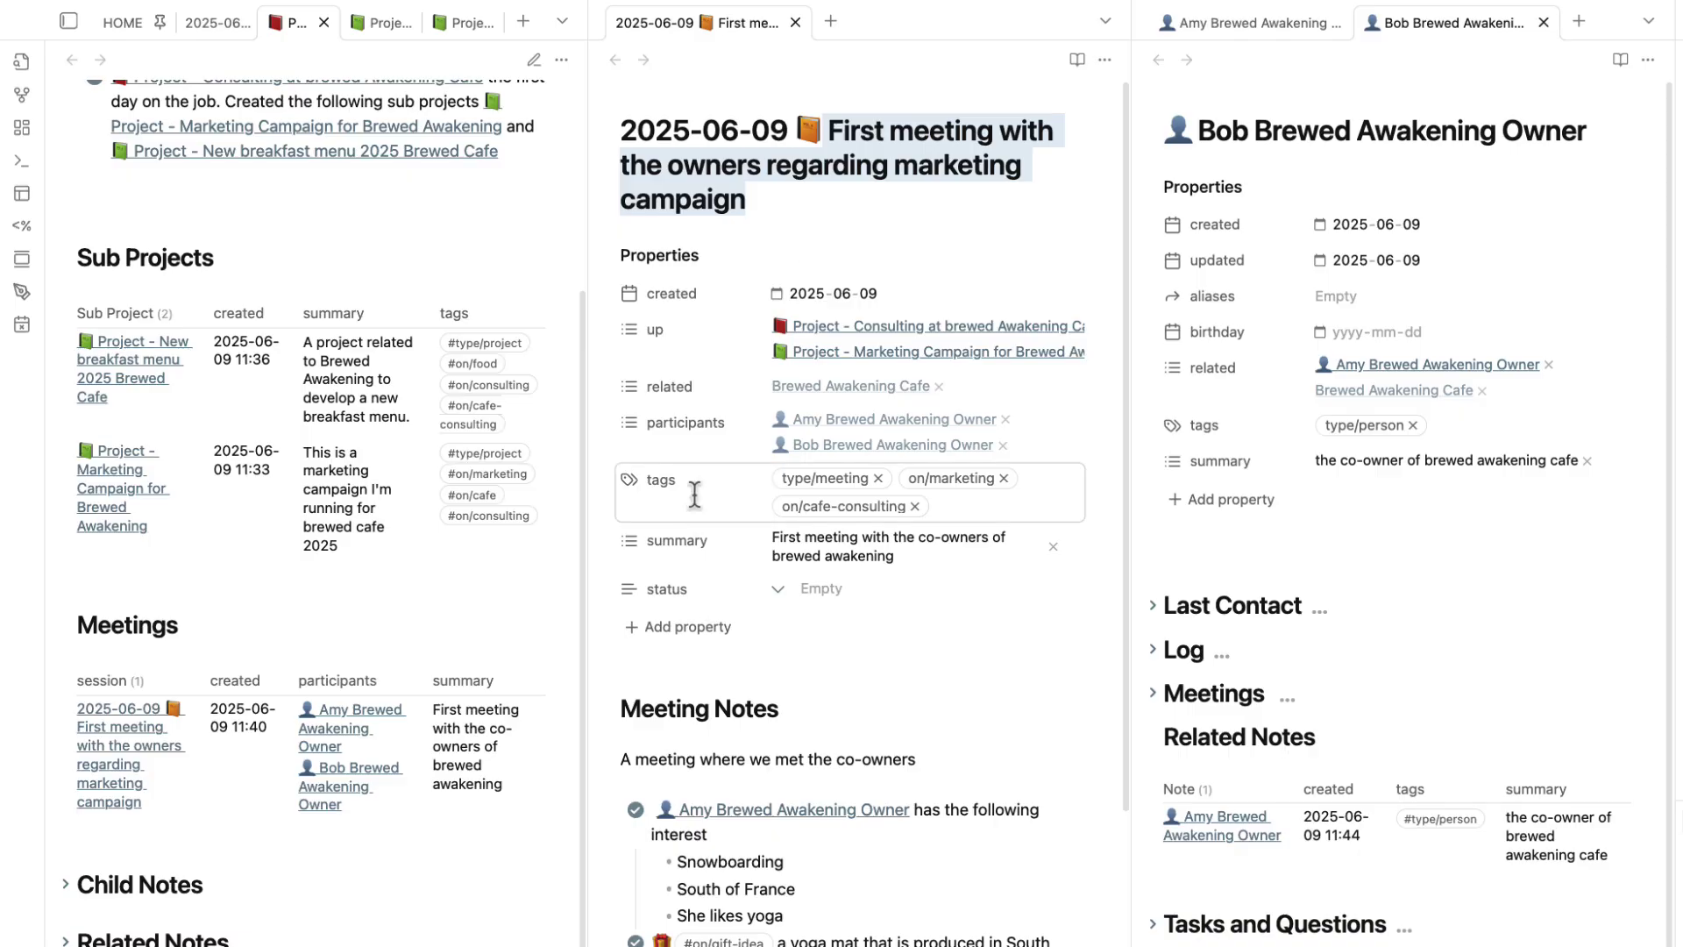
pyautogui.scroll(5, 144, 794)
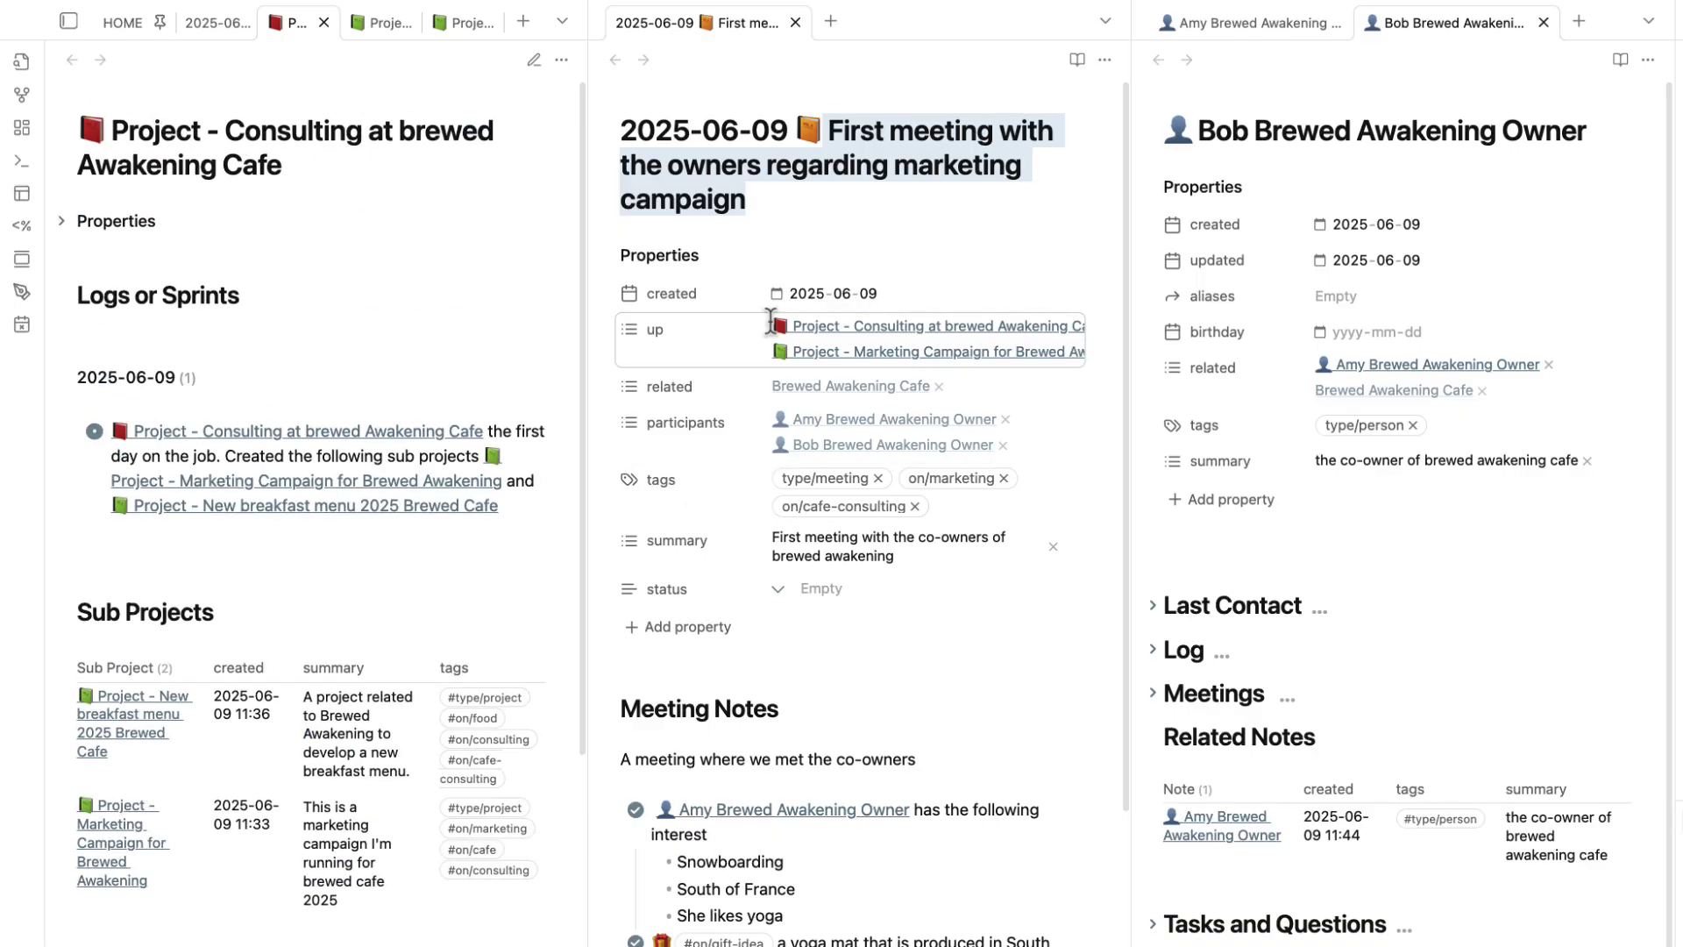
# - Check the tasks, meetings and logs in the Marketing Campaign project note, and return to the 2025-06-09 daily note
pyautogui.click(370, 26)
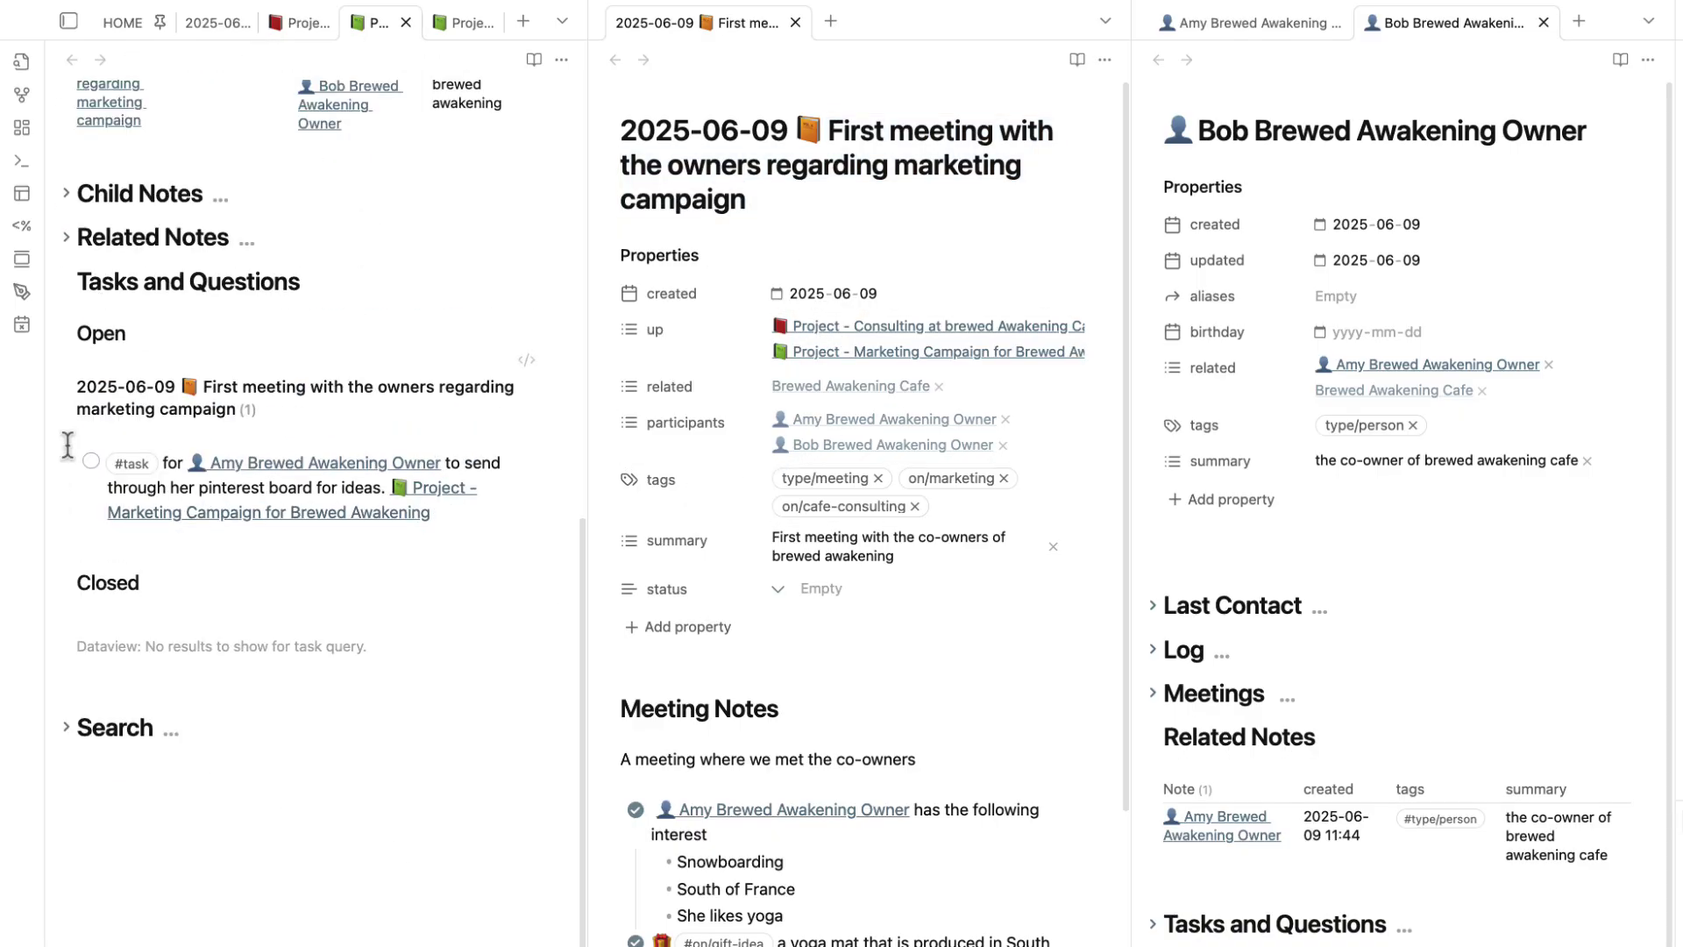
pyautogui.scroll(2, 66, 328)
pyautogui.scroll(8, 75, 368)
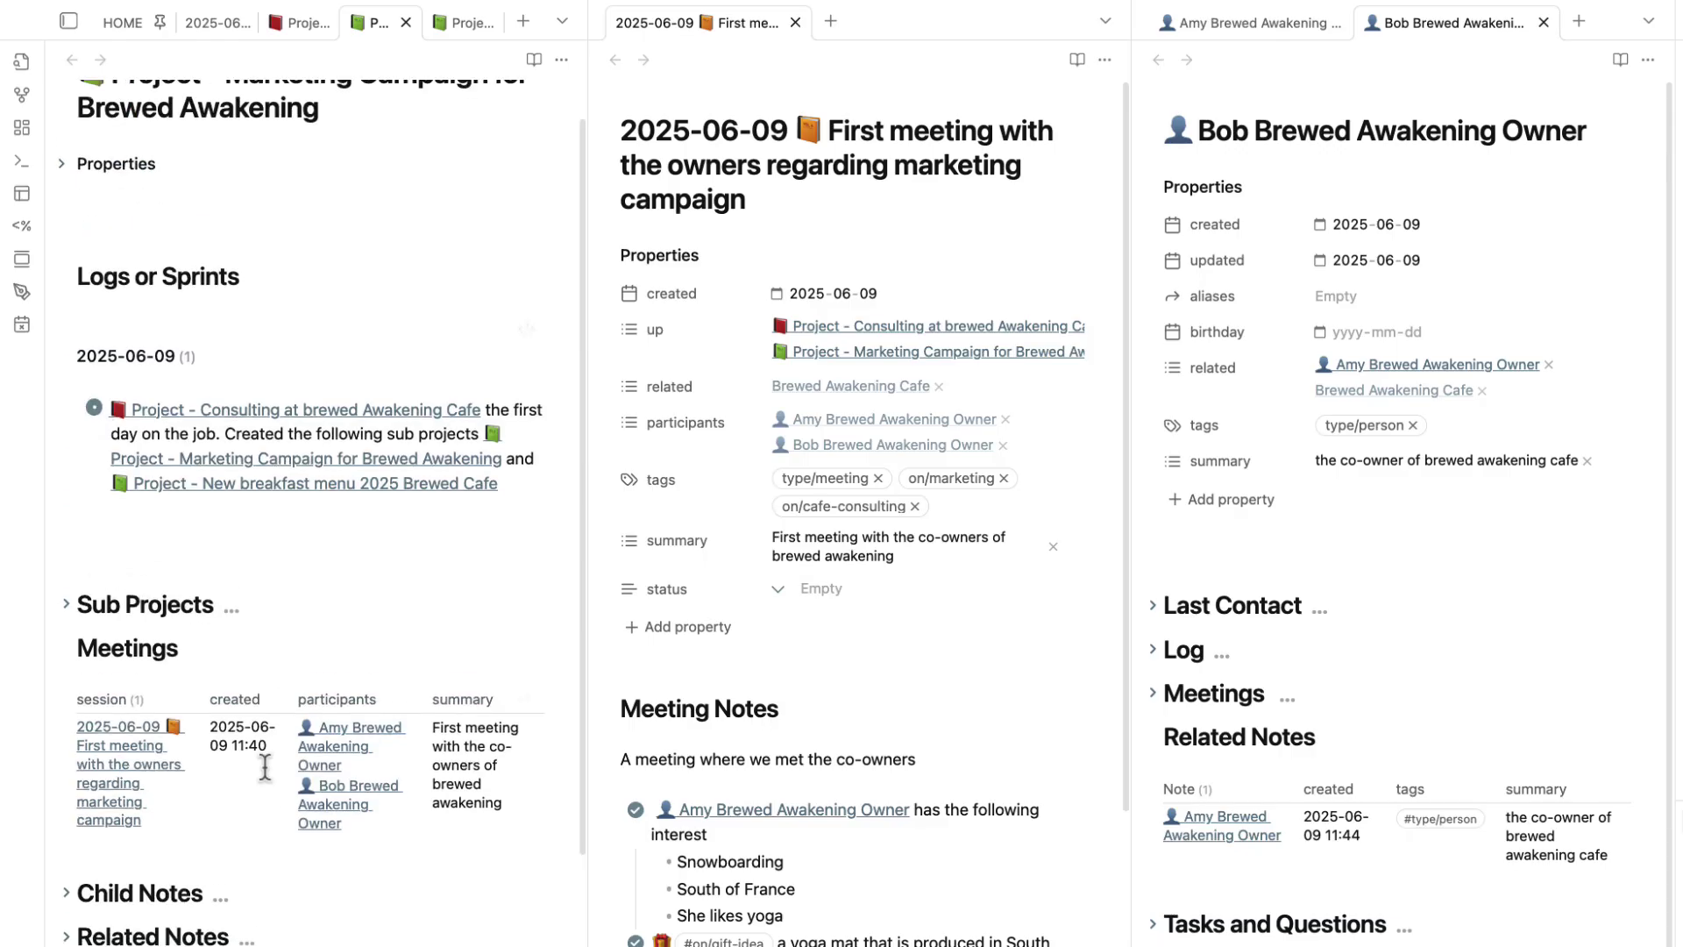
pyautogui.click(298, 23)
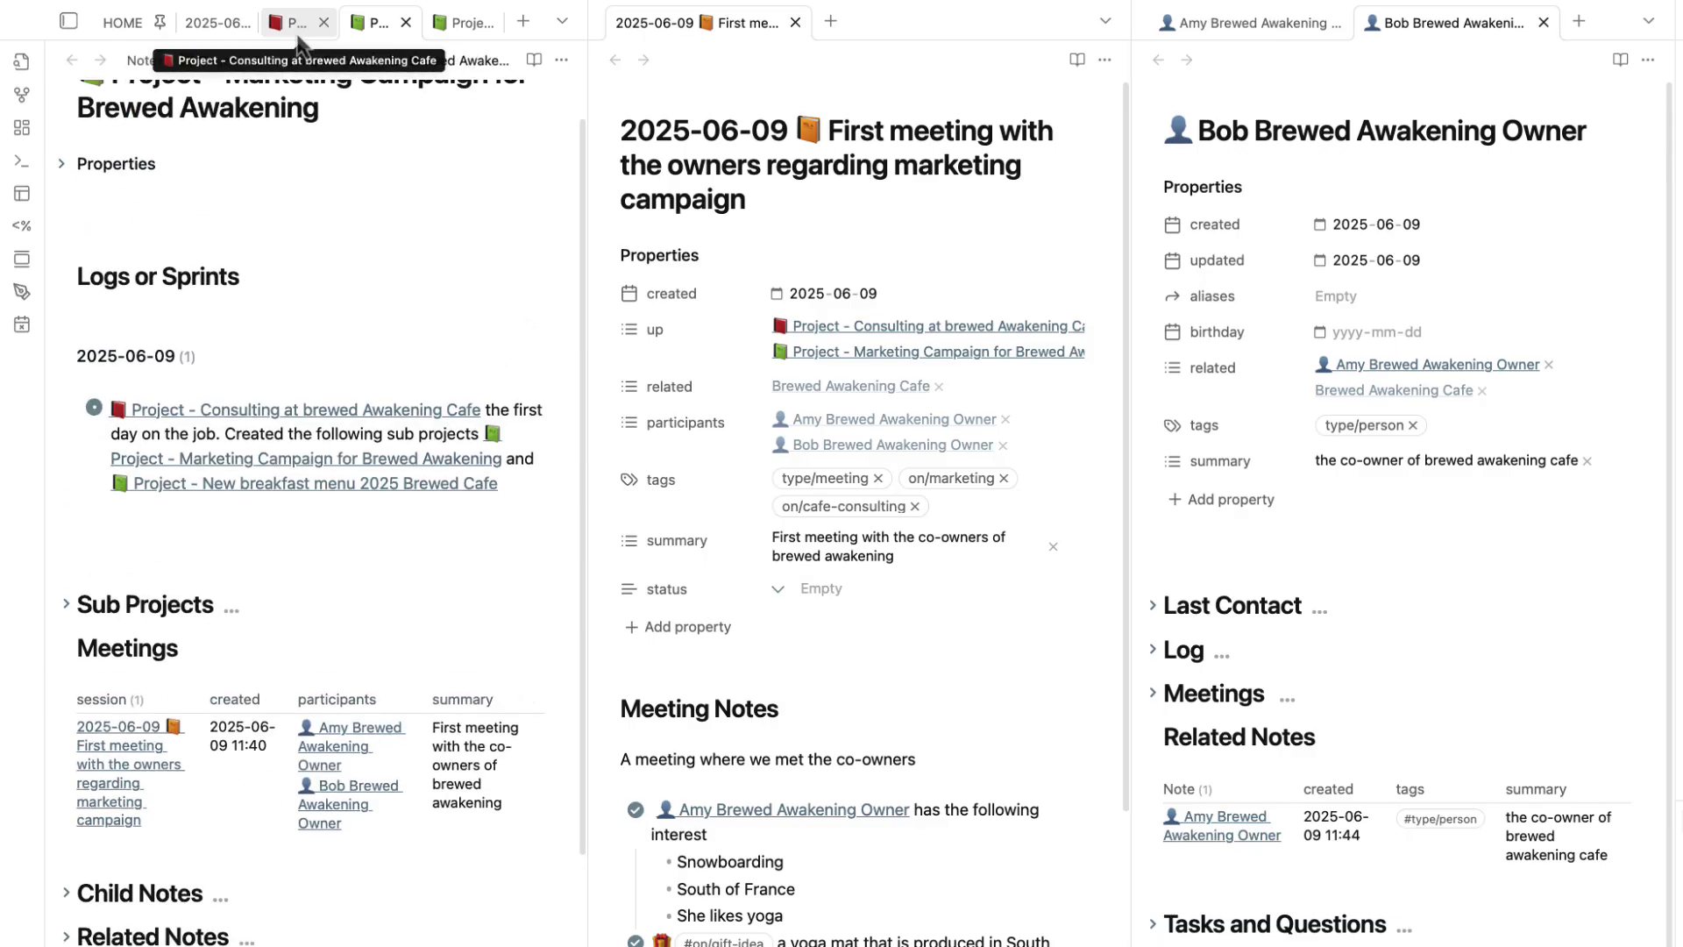
pyautogui.click(214, 32)
pyautogui.click(928, 701)
pyautogui.scroll(-2, 927, 693)
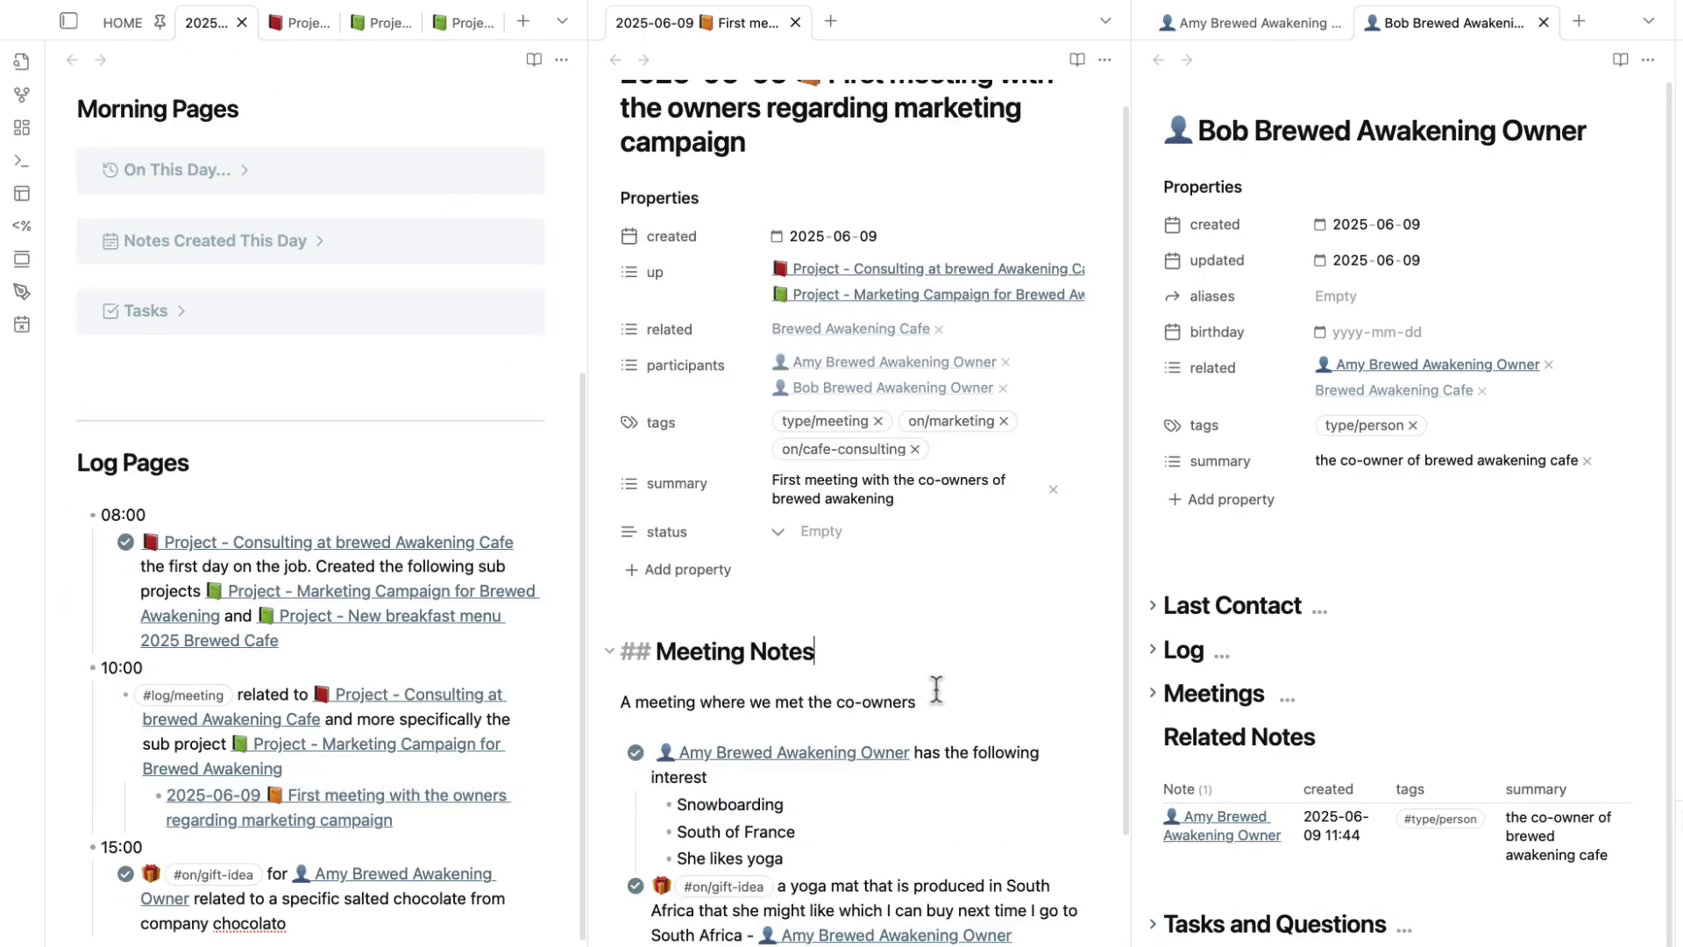
pyautogui.scroll(2, 808, 397)
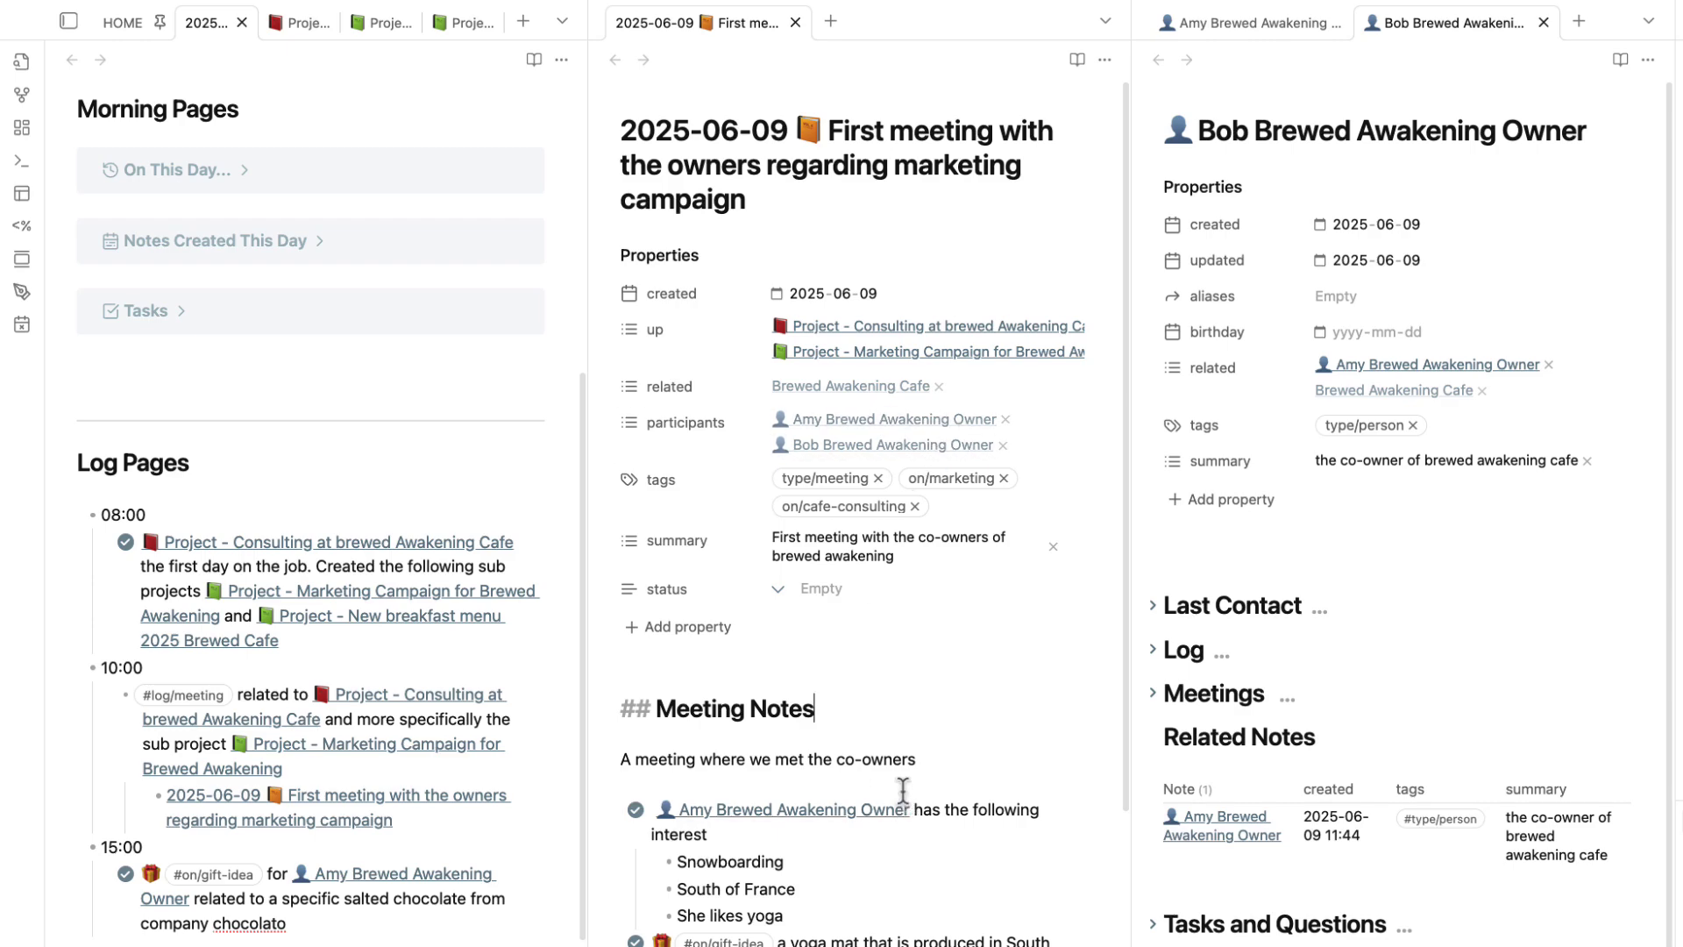
# - Open the first co-owner's note from the meeting's participants, read through its log, and go back to the meeting note
pyautogui.click(854, 421)
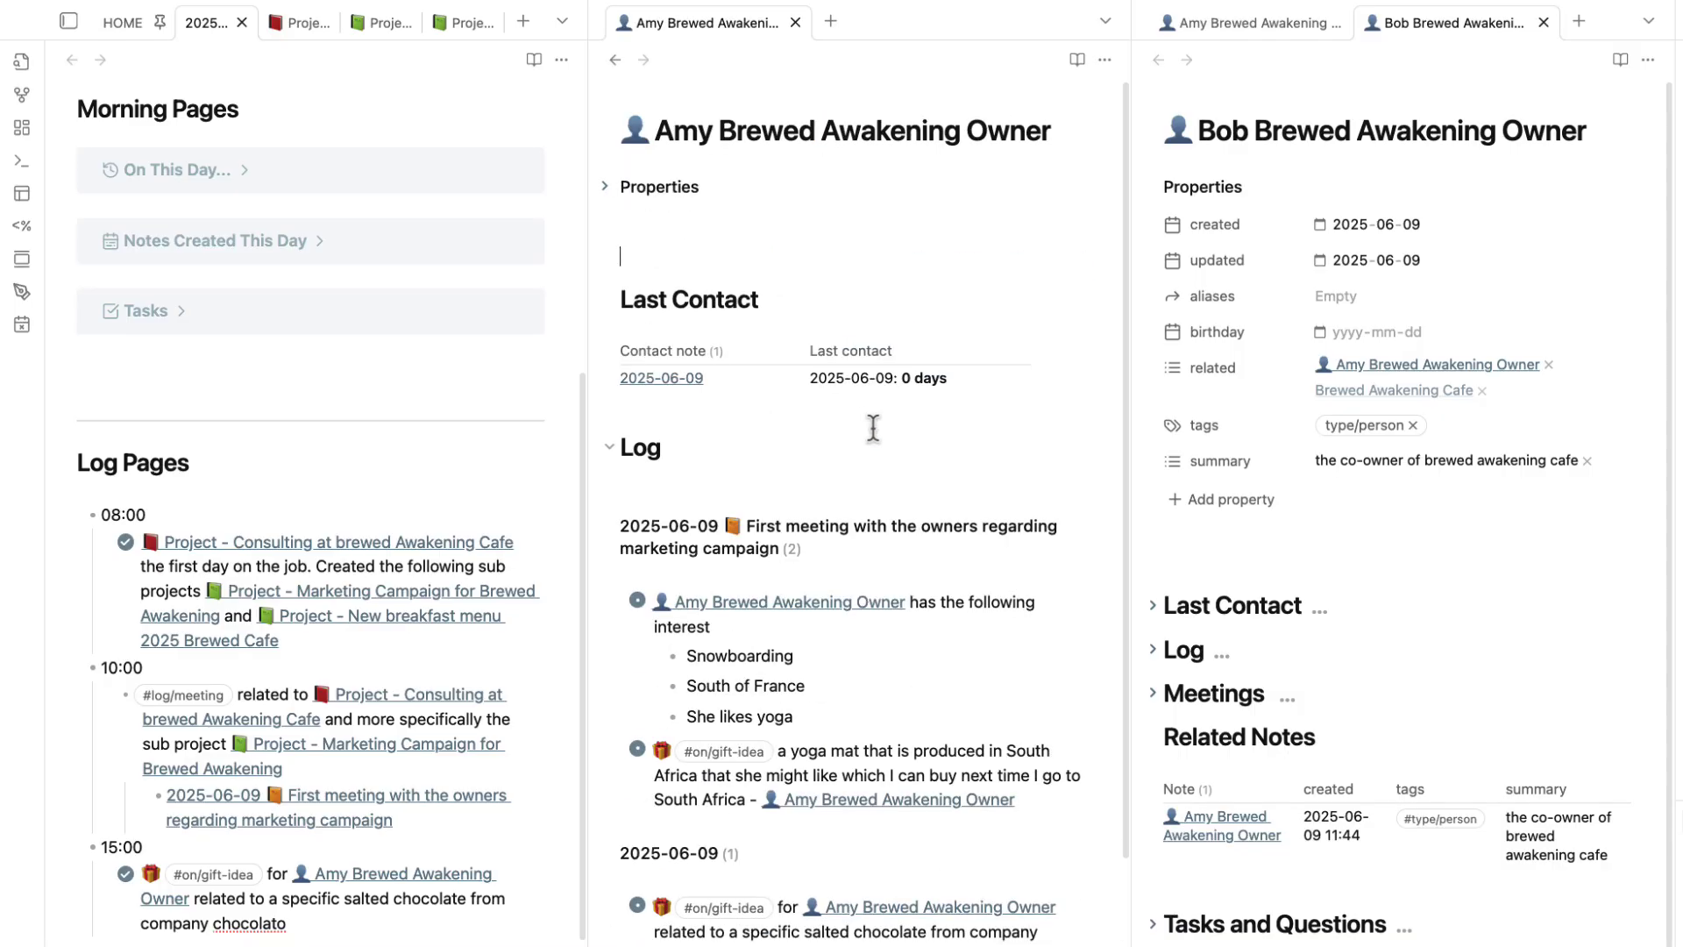
pyautogui.scroll(-1, 851, 414)
pyautogui.scroll(1, 851, 414)
pyautogui.scroll(-6, 751, 424)
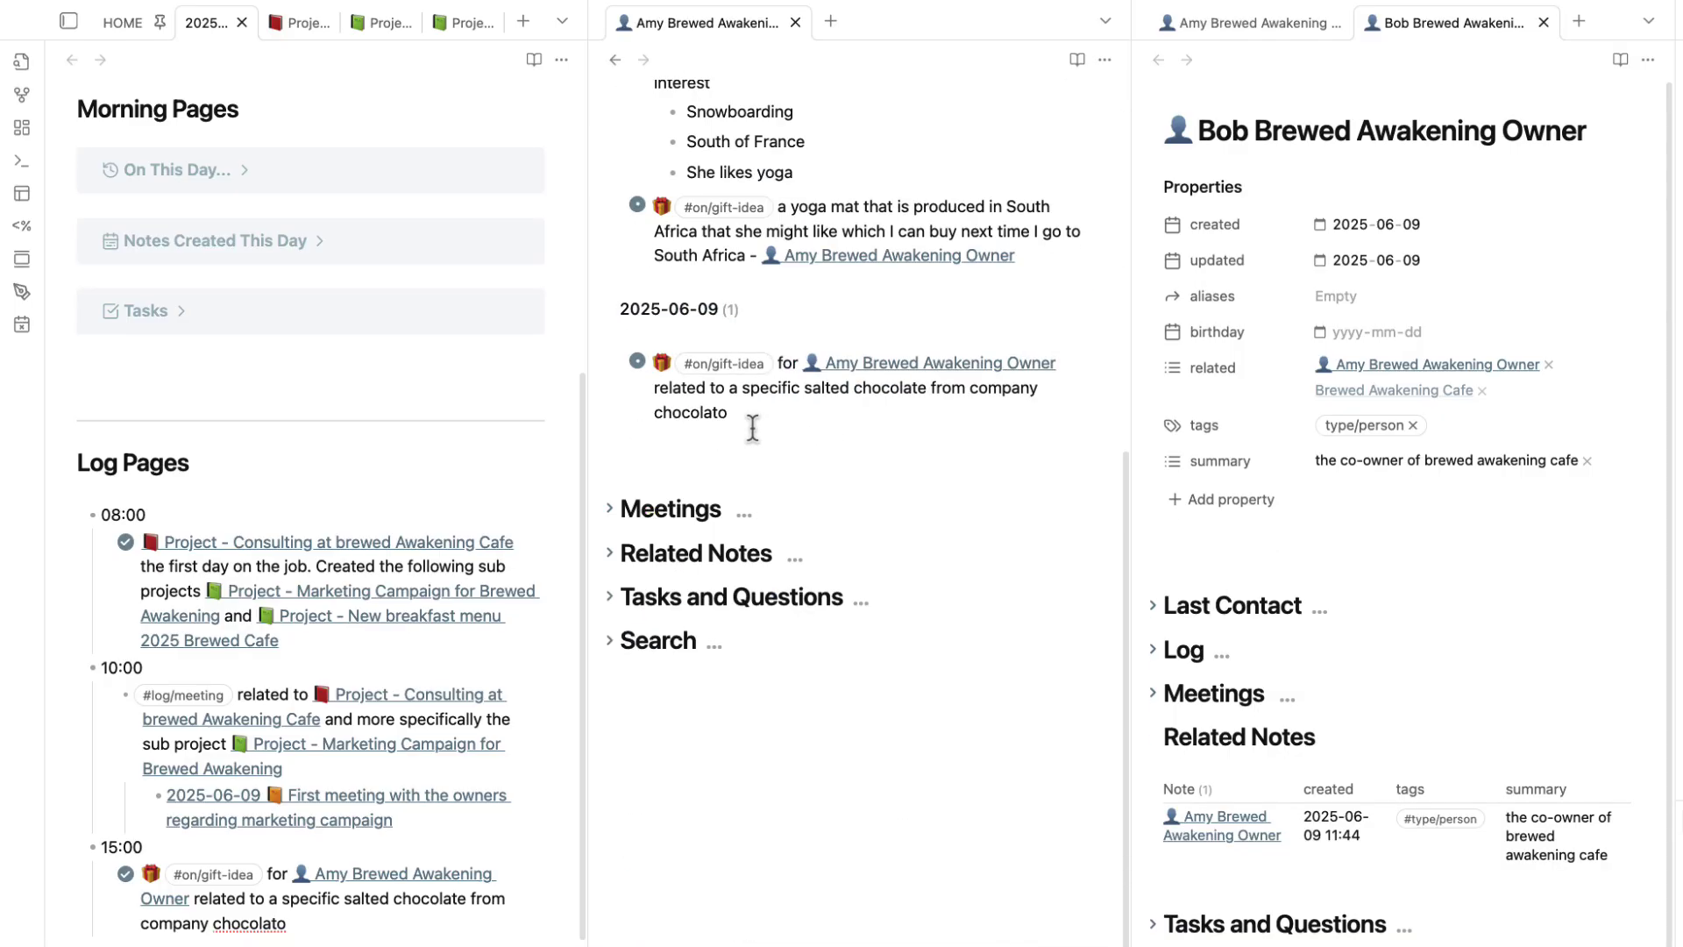
pyautogui.scroll(6, 701, 386)
pyautogui.click(615, 60)
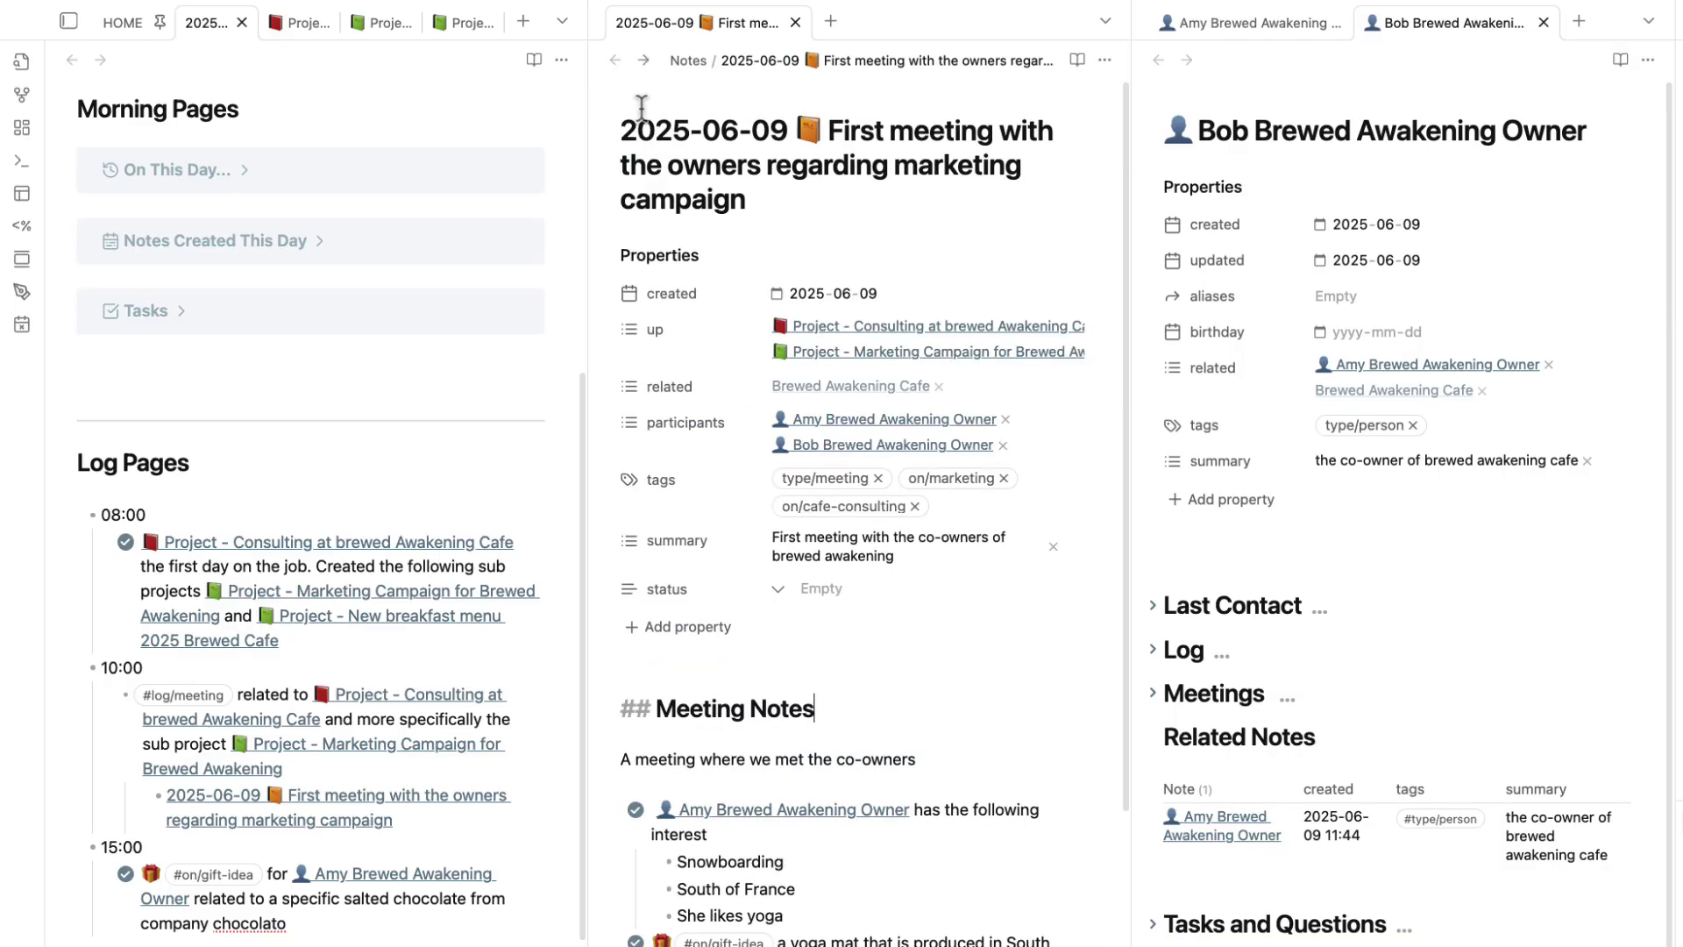
# - Show the first co-owner's note beside the meeting note and collapse its Log section
pyautogui.click(1226, 25)
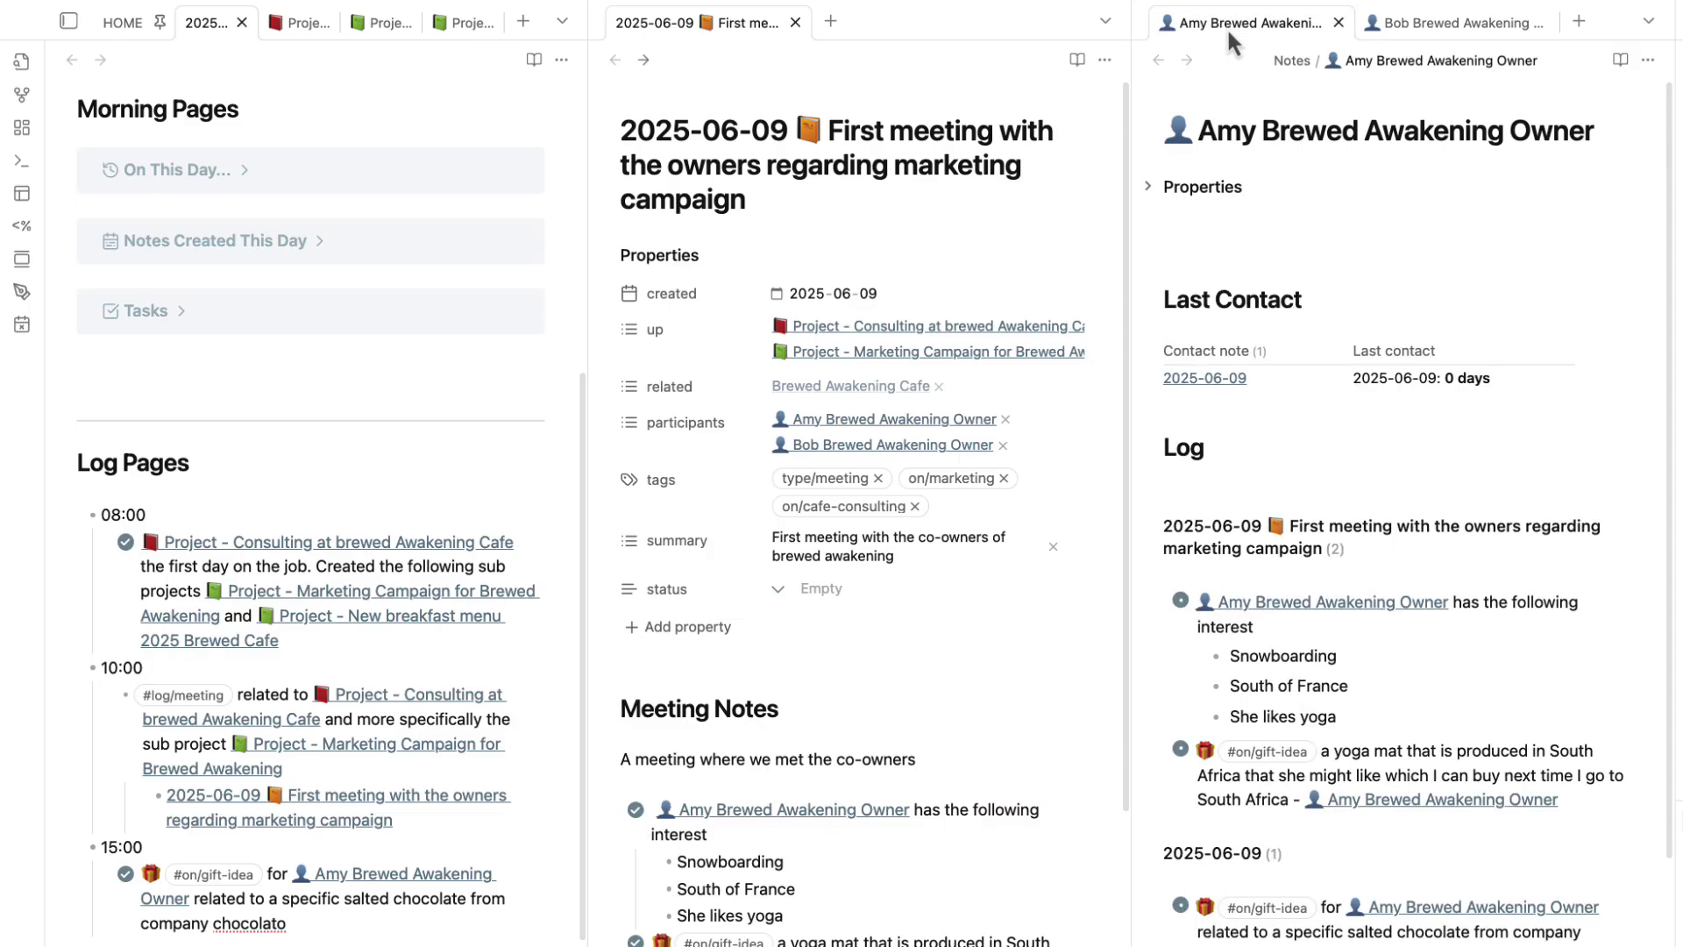
pyautogui.scroll(-1, 1367, 579)
pyautogui.scroll(1, 1317, 580)
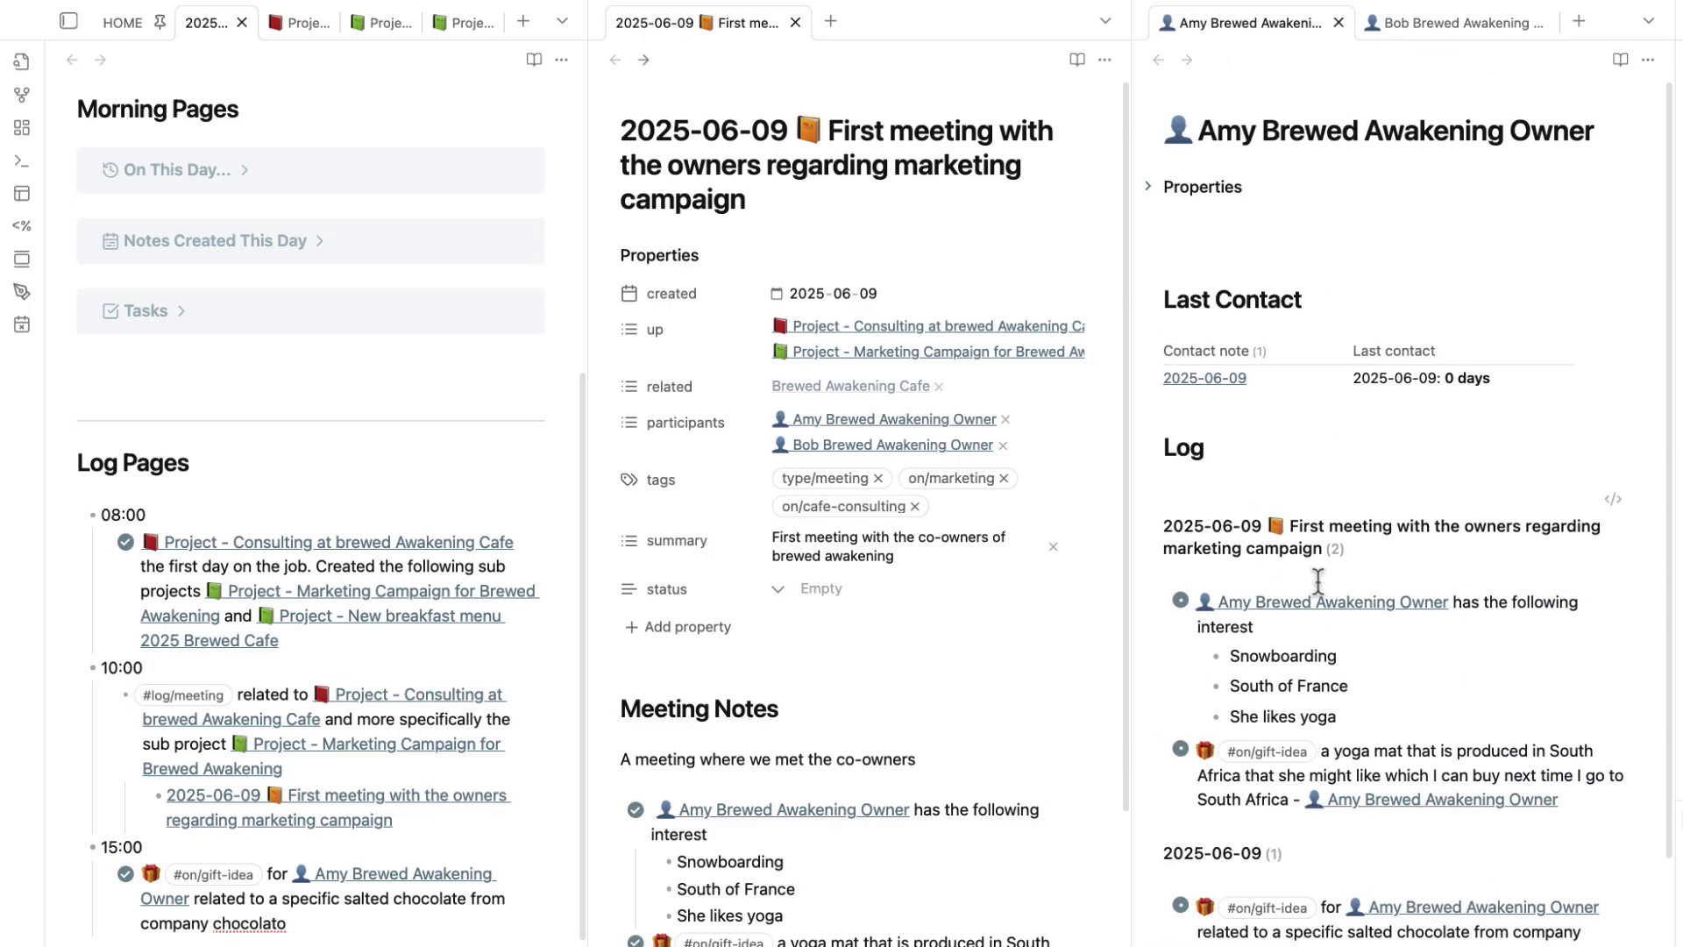
pyautogui.click(1151, 446)
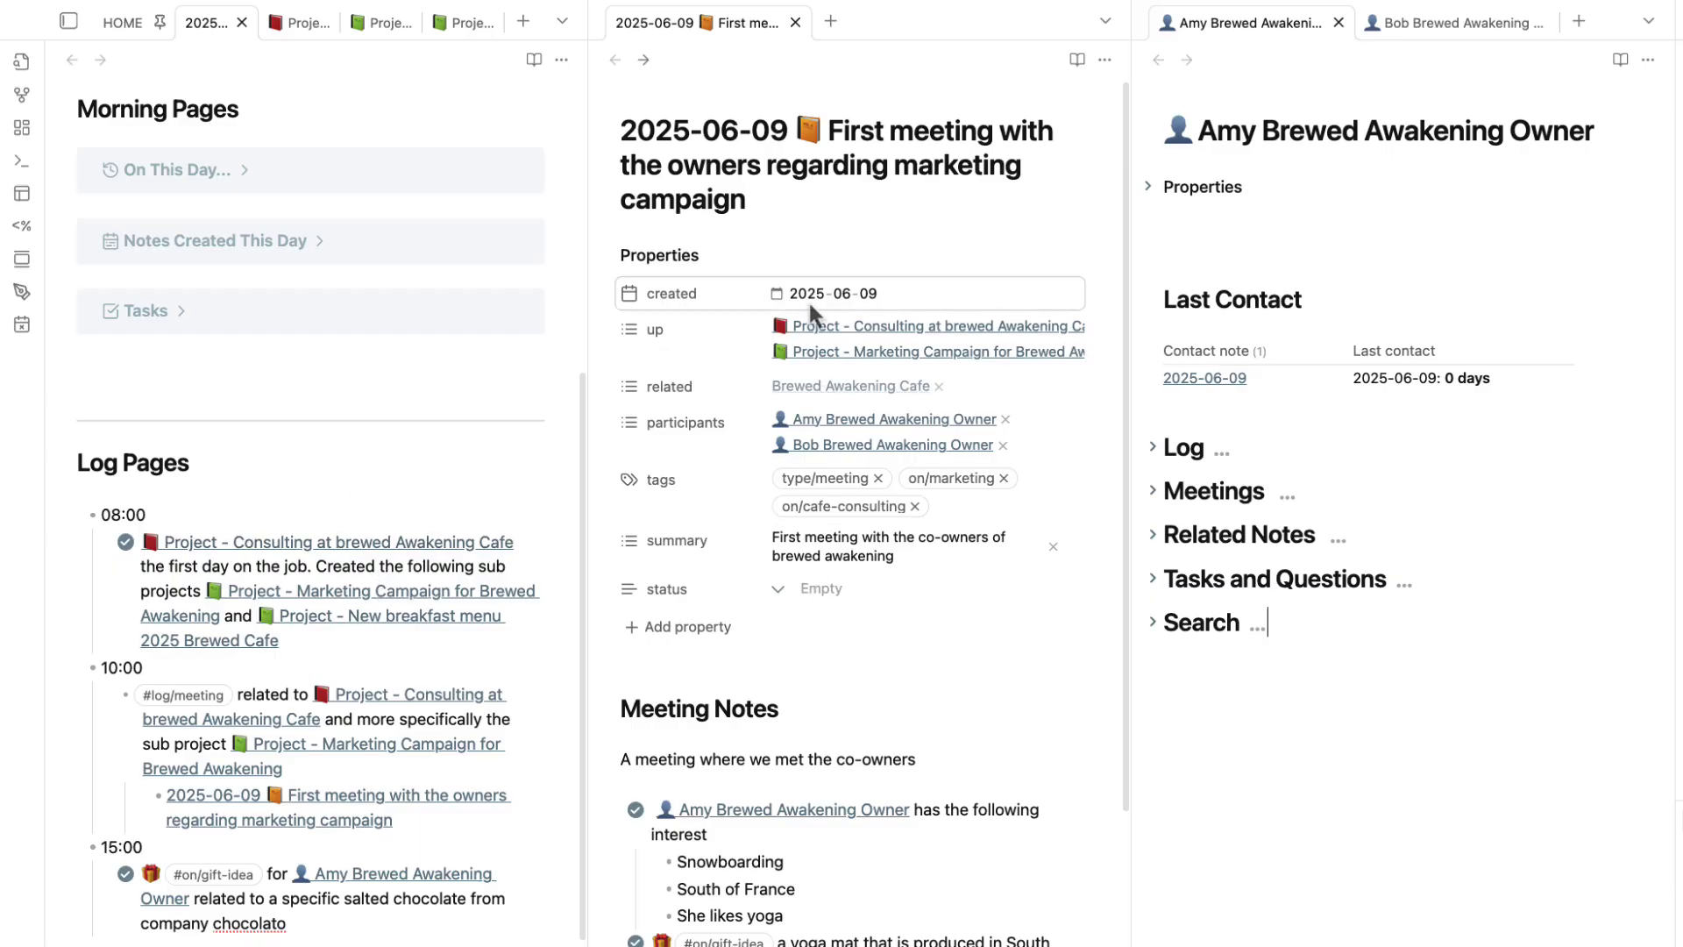
# - Examine the whole 10:00 entry in the daily note's Log Pages, including its project links and meeting note link
pyautogui.scroll(-5, 409, 647)
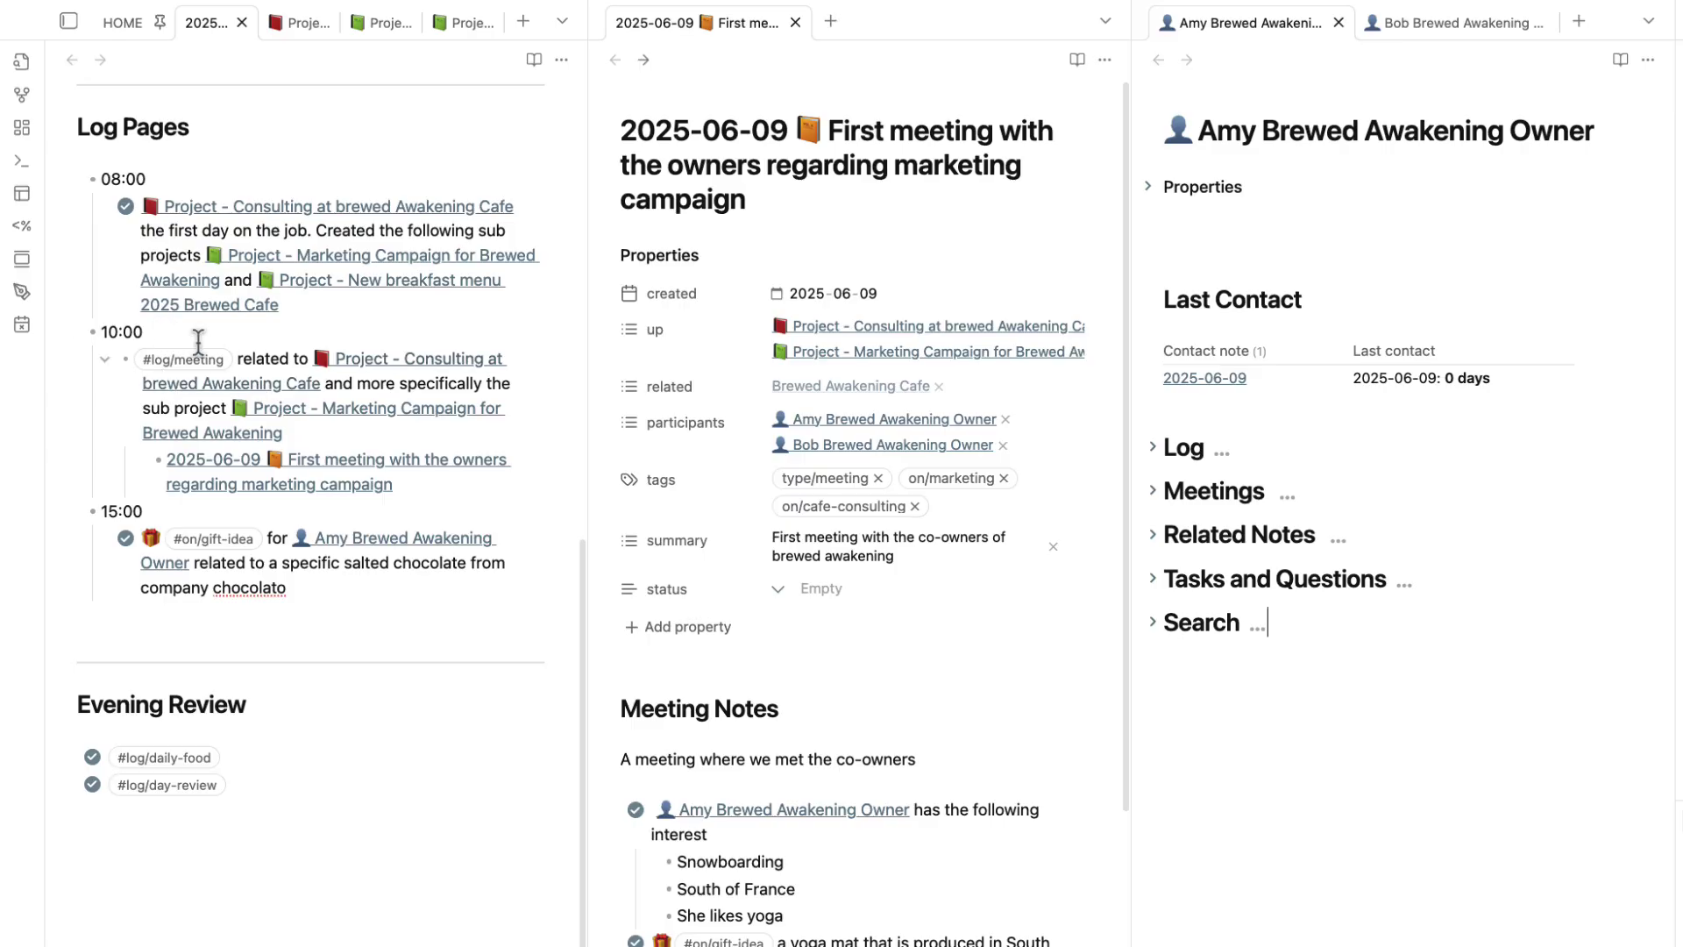
pyautogui.moveTo(435, 487); pyautogui.dragTo(9, 341)
pyautogui.scroll(5, 433, 868)
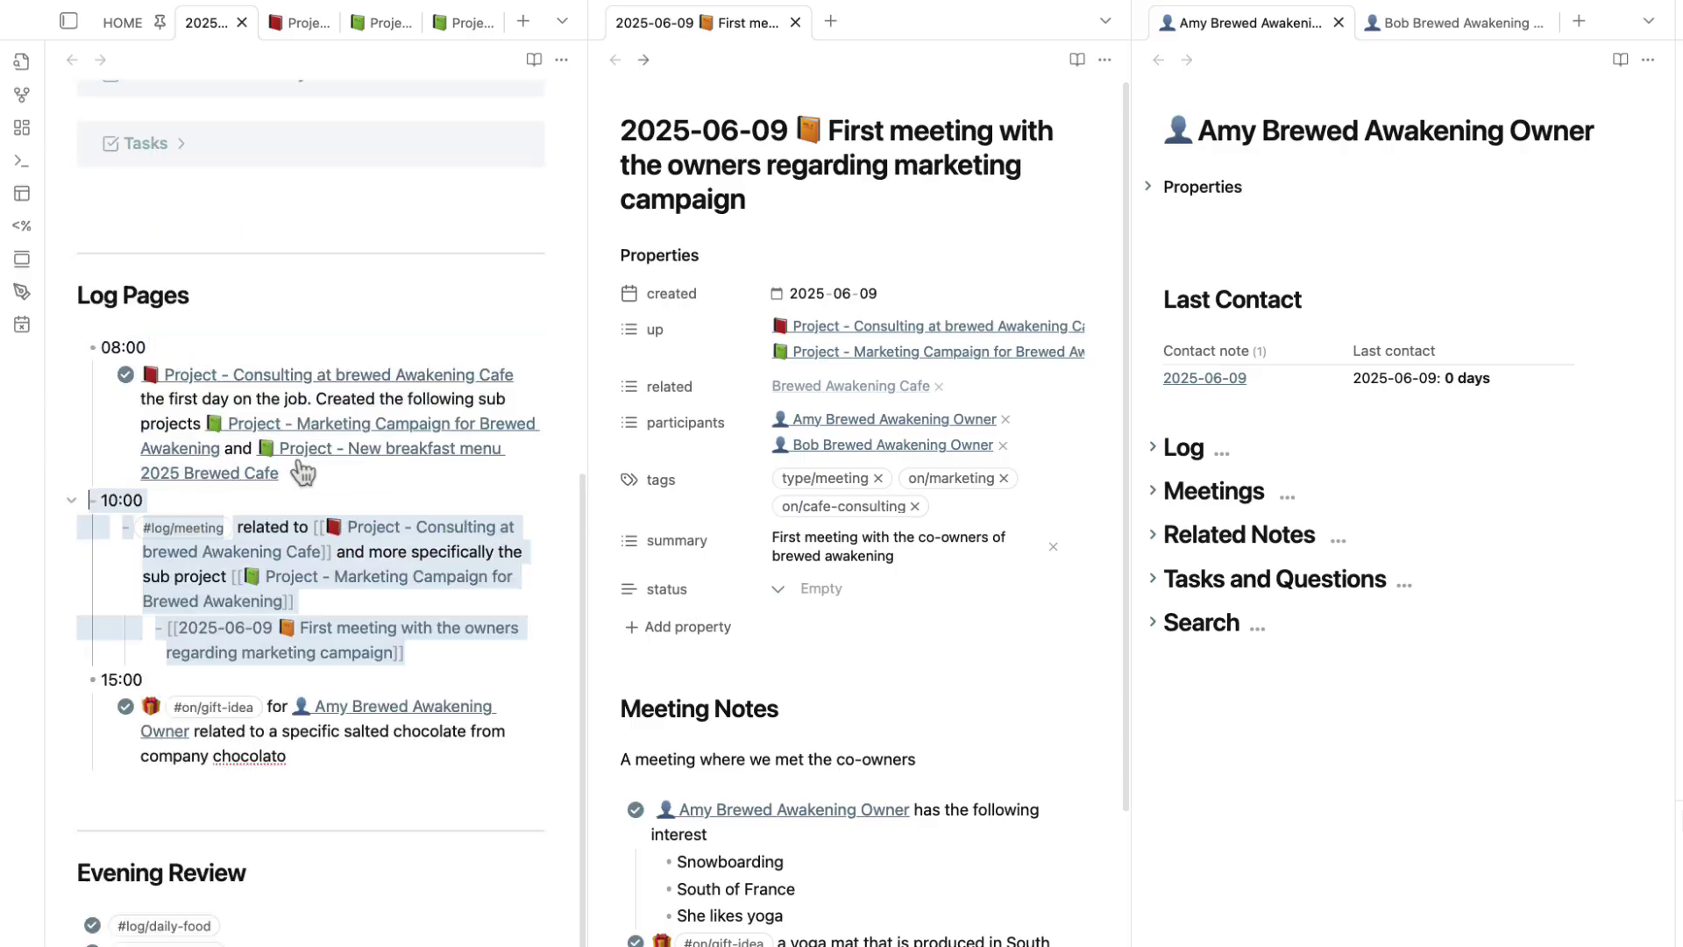
pyautogui.click(437, 861)
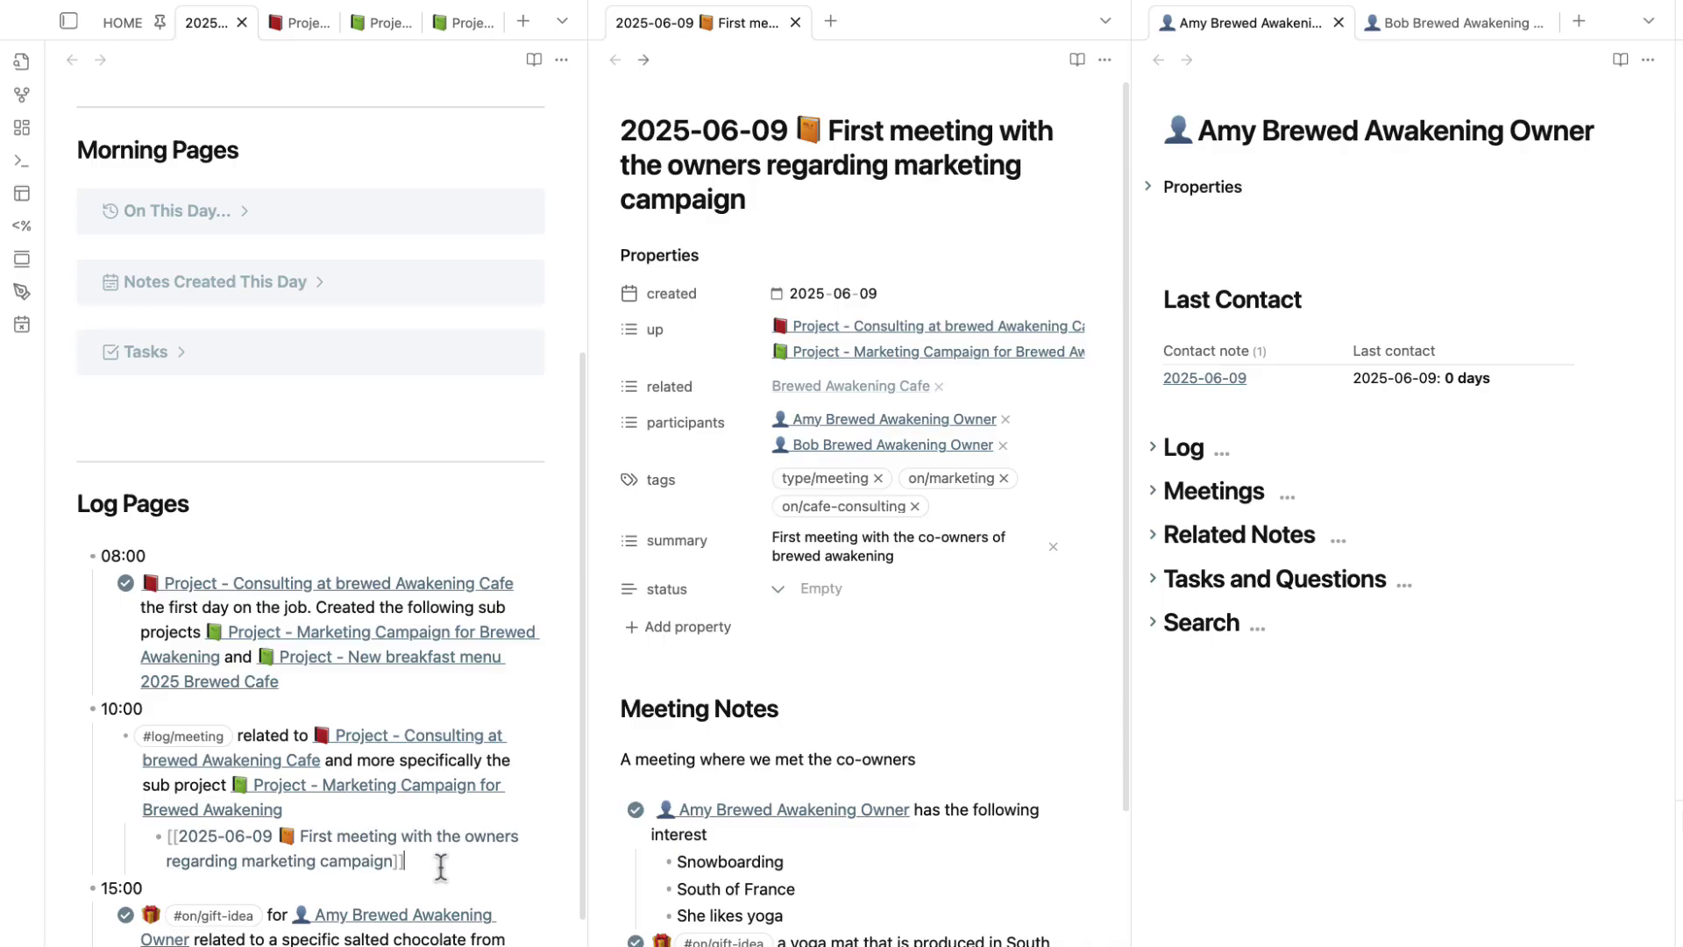
pyautogui.moveTo(443, 866); pyautogui.dragTo(4, 733)
pyautogui.click(477, 871)
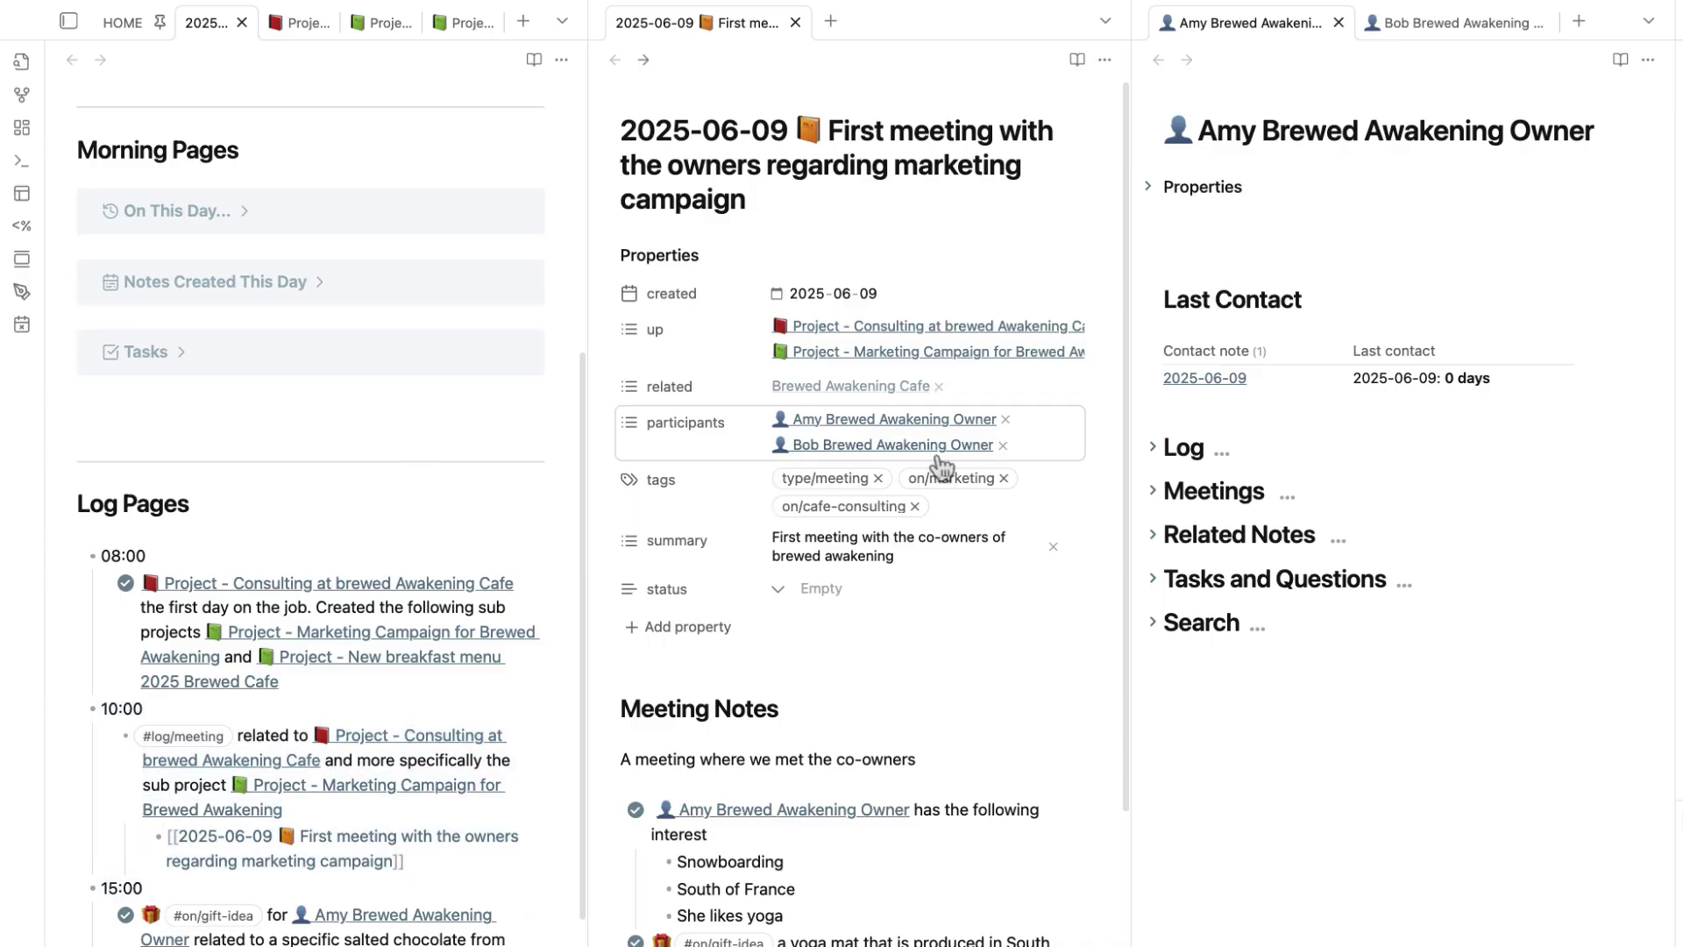
# - Review the meeting note's properties and highlight the full Meeting Notes content covering both co-owners' log items
pyautogui.scroll(-4, 958, 508)
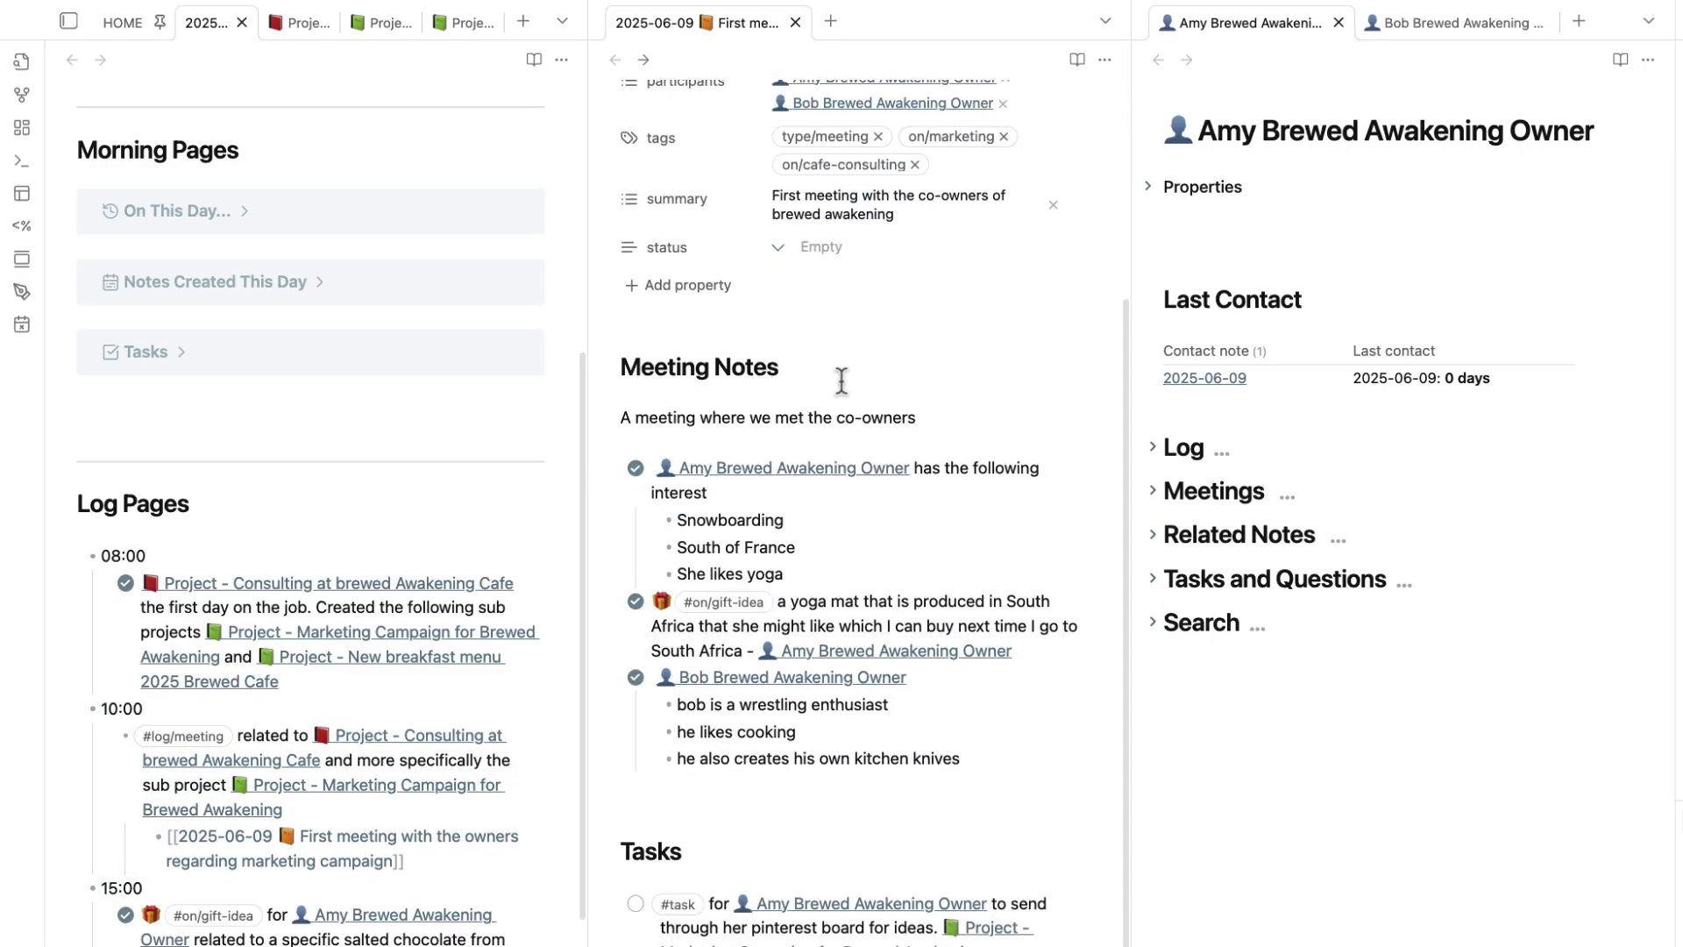
pyautogui.click(834, 574)
pyautogui.scroll(1, 988, 714)
pyautogui.scroll(2, 991, 716)
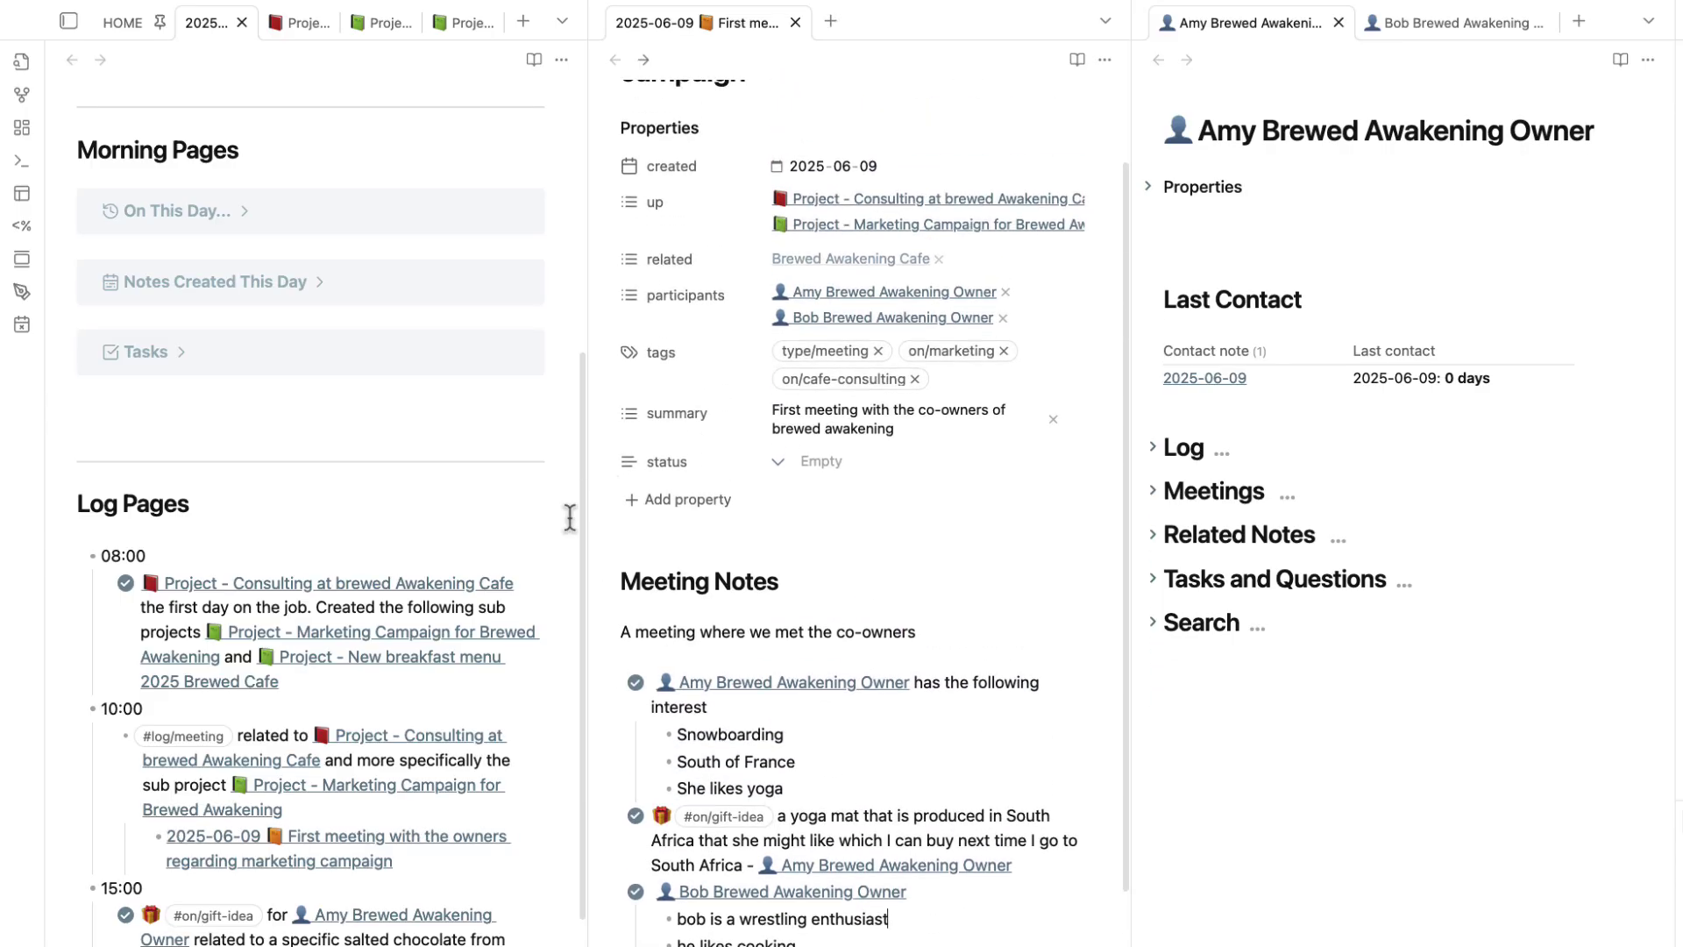
pyautogui.scroll(-2, 891, 659)
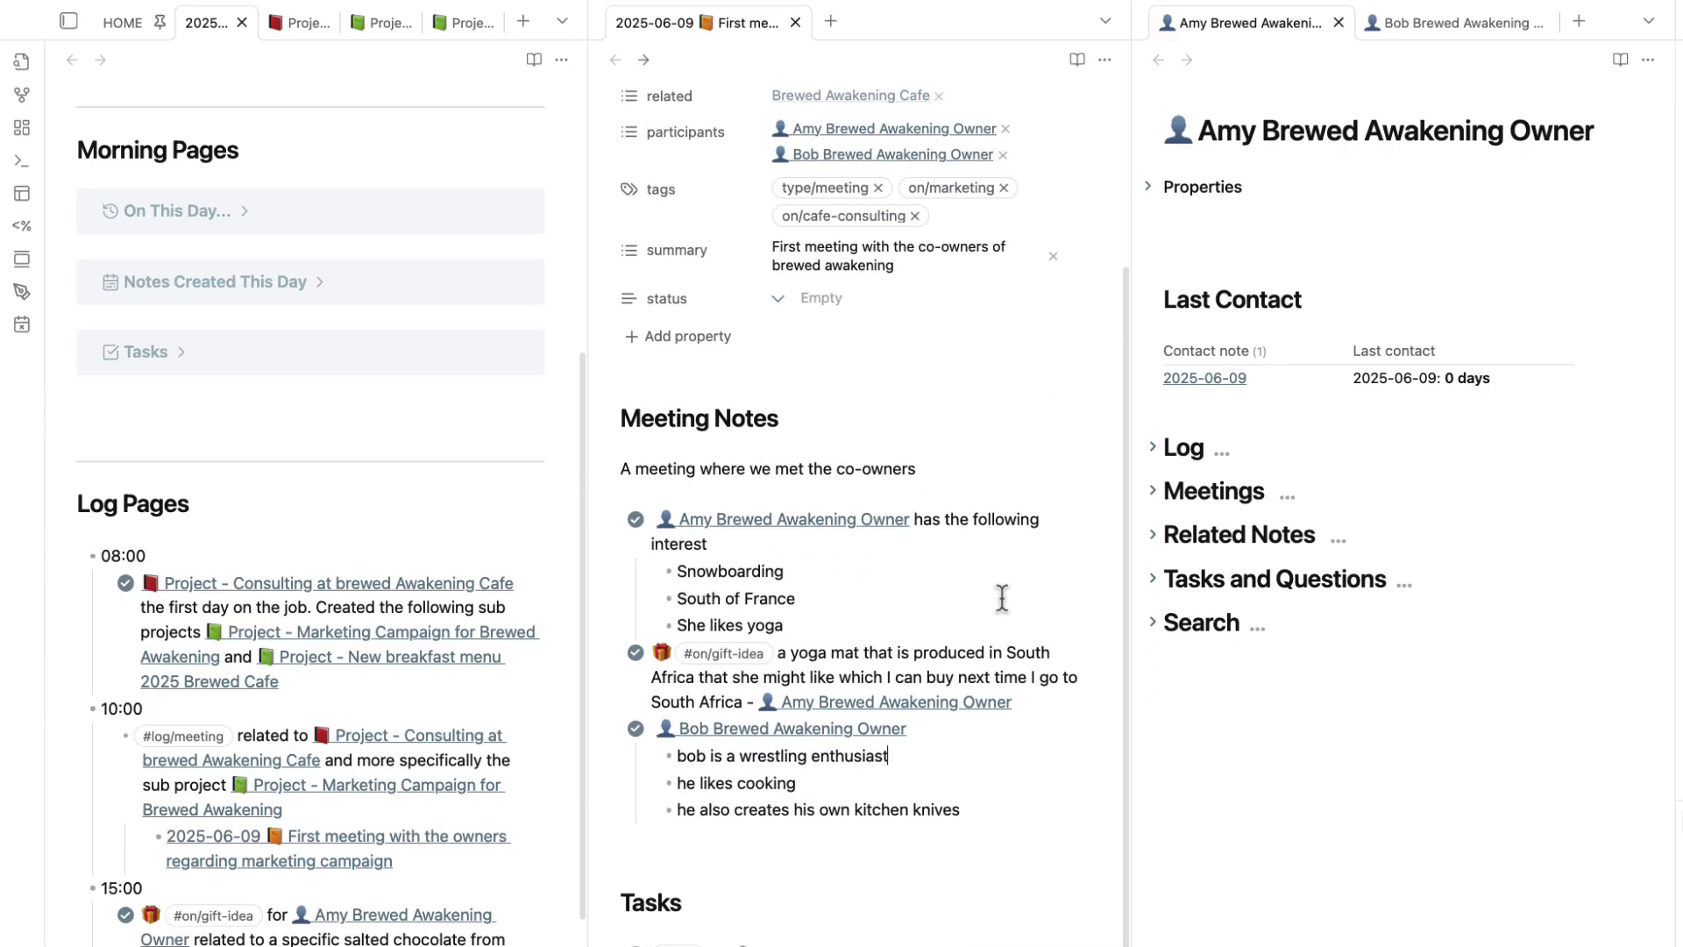
pyautogui.moveTo(965, 805); pyautogui.dragTo(591, 455)
pyautogui.scroll(1, 591, 456)
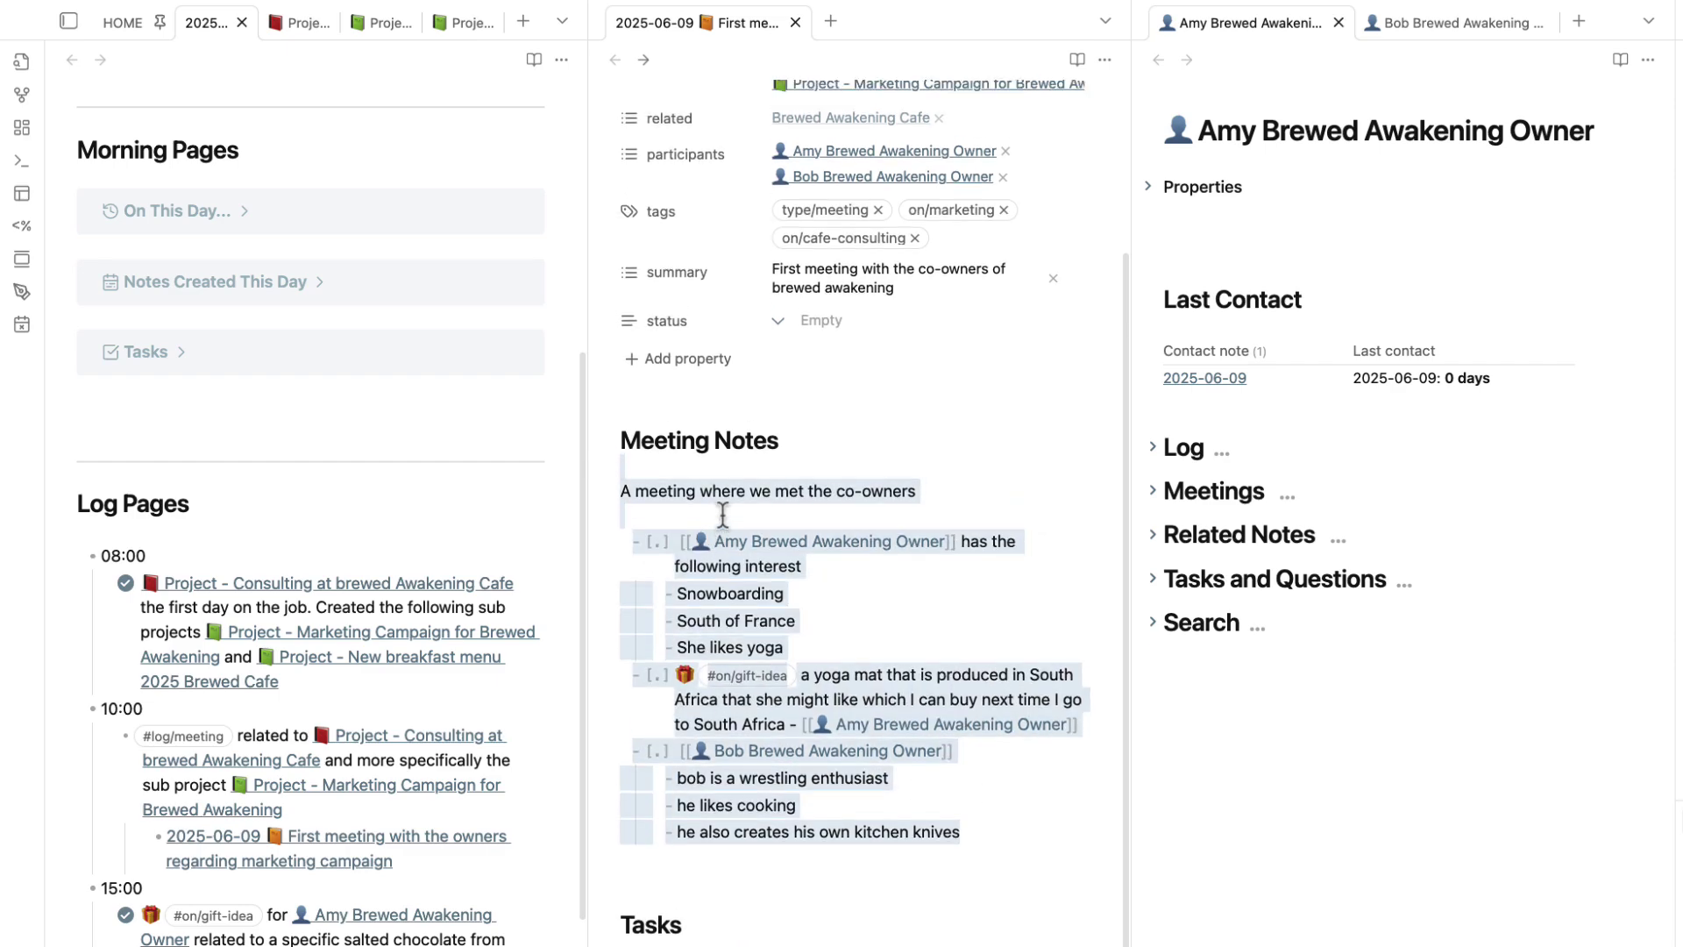
pyautogui.click(856, 529)
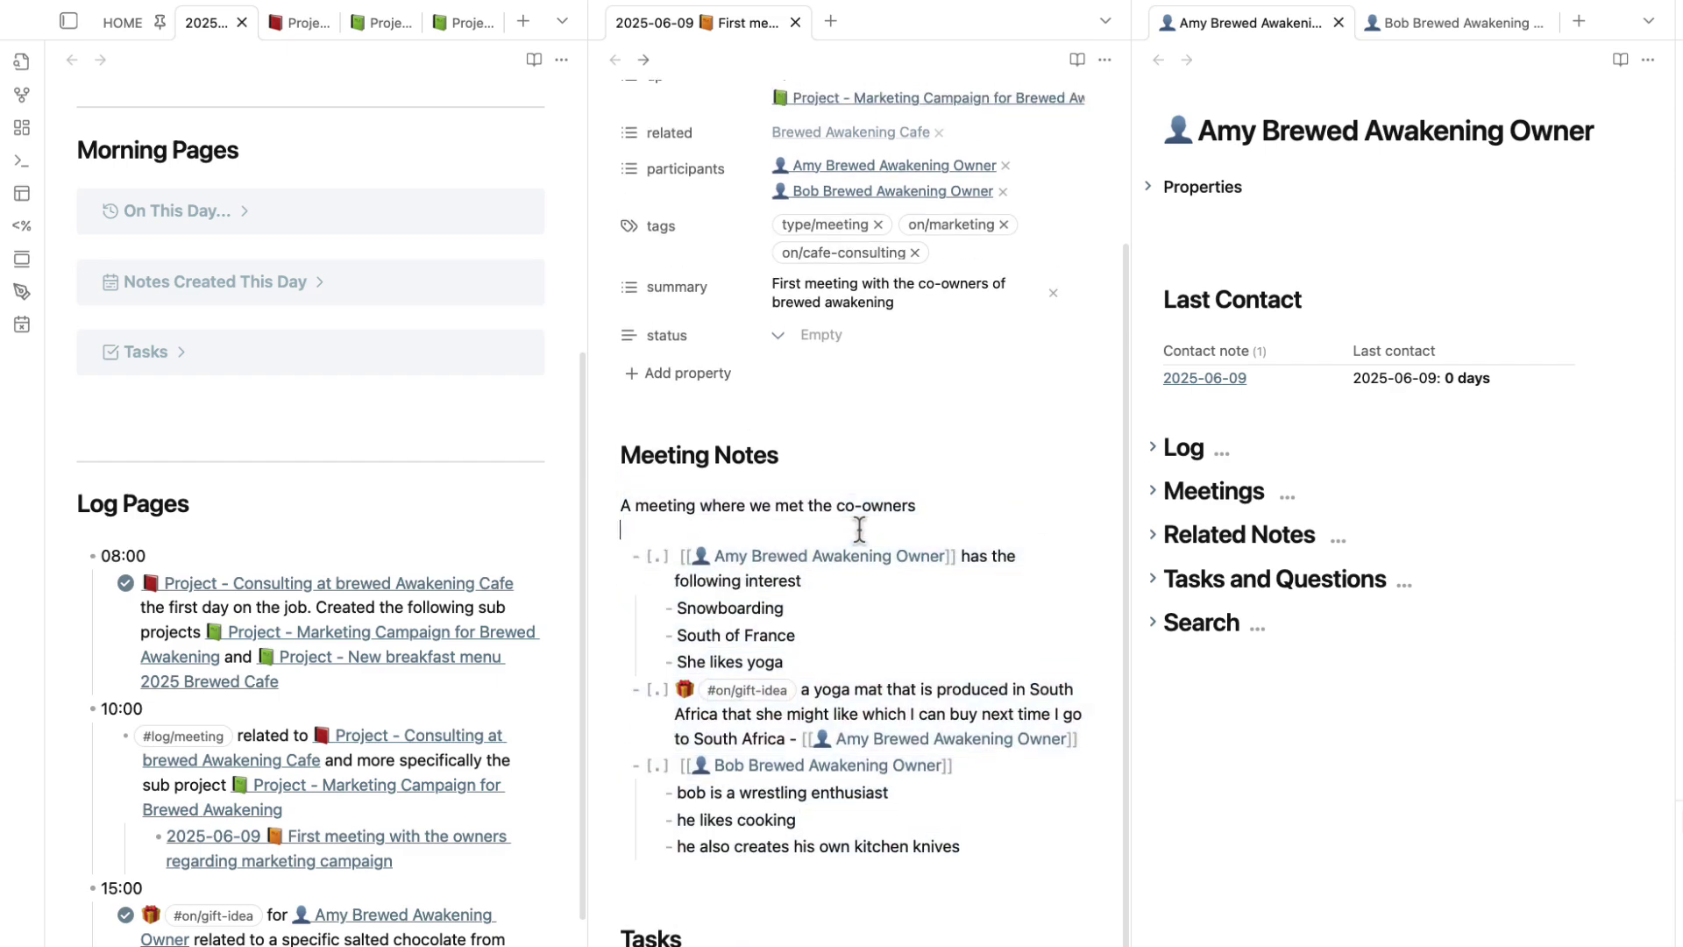
pyautogui.click(425, 865)
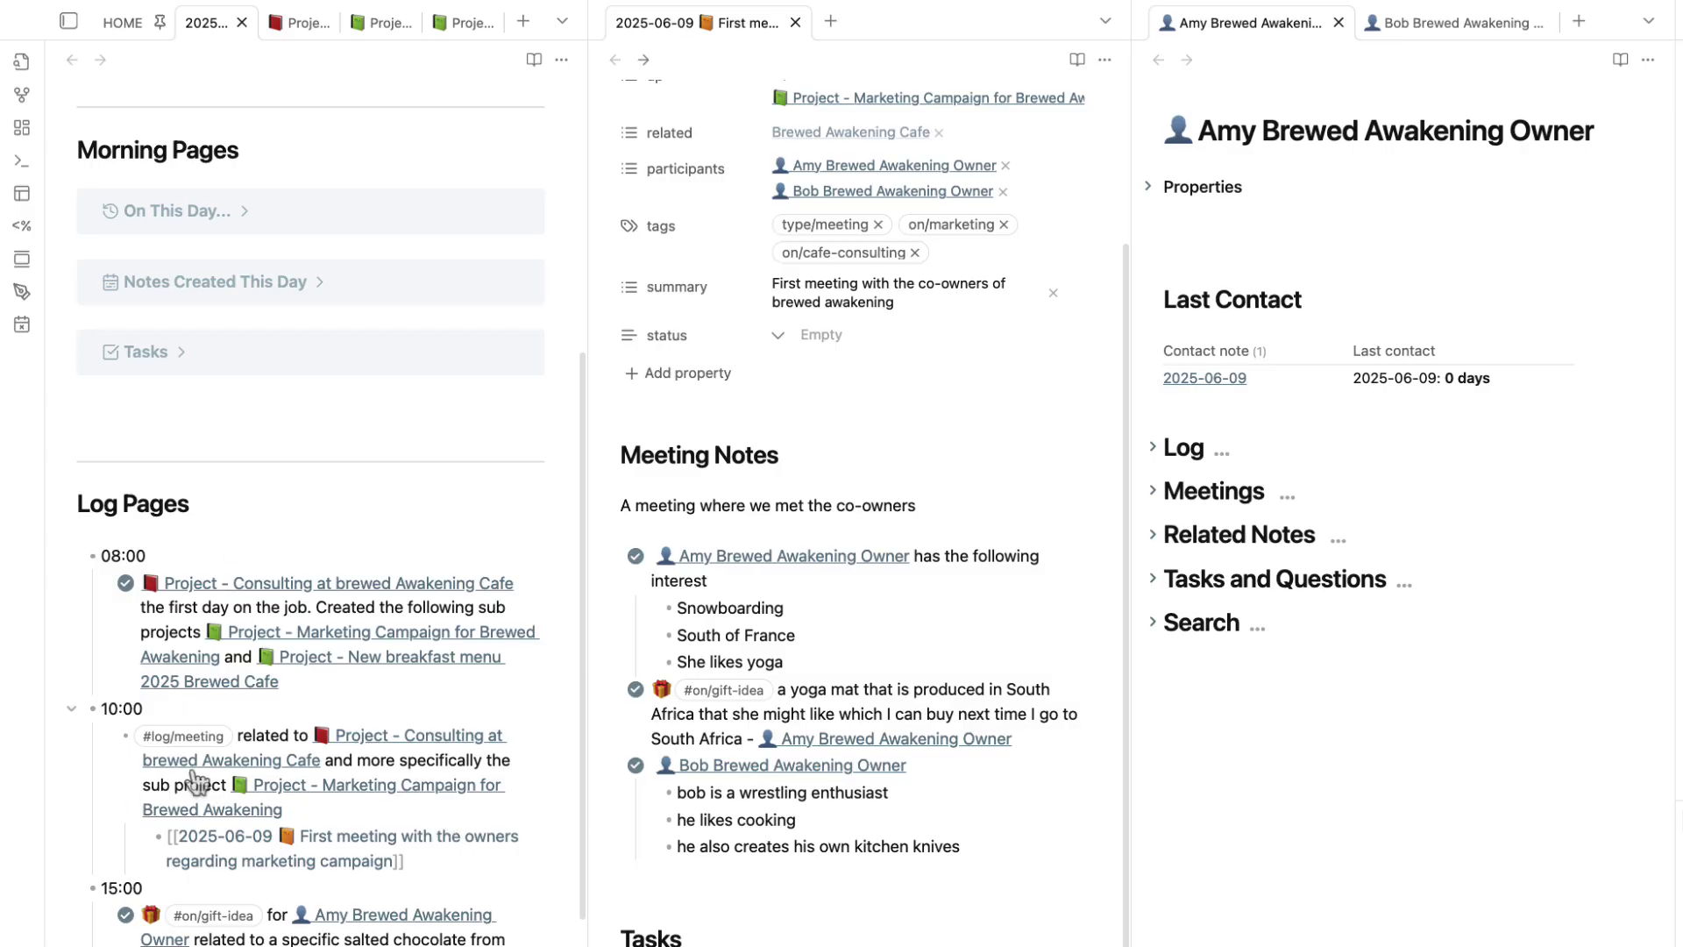
pyautogui.scroll(3, 977, 387)
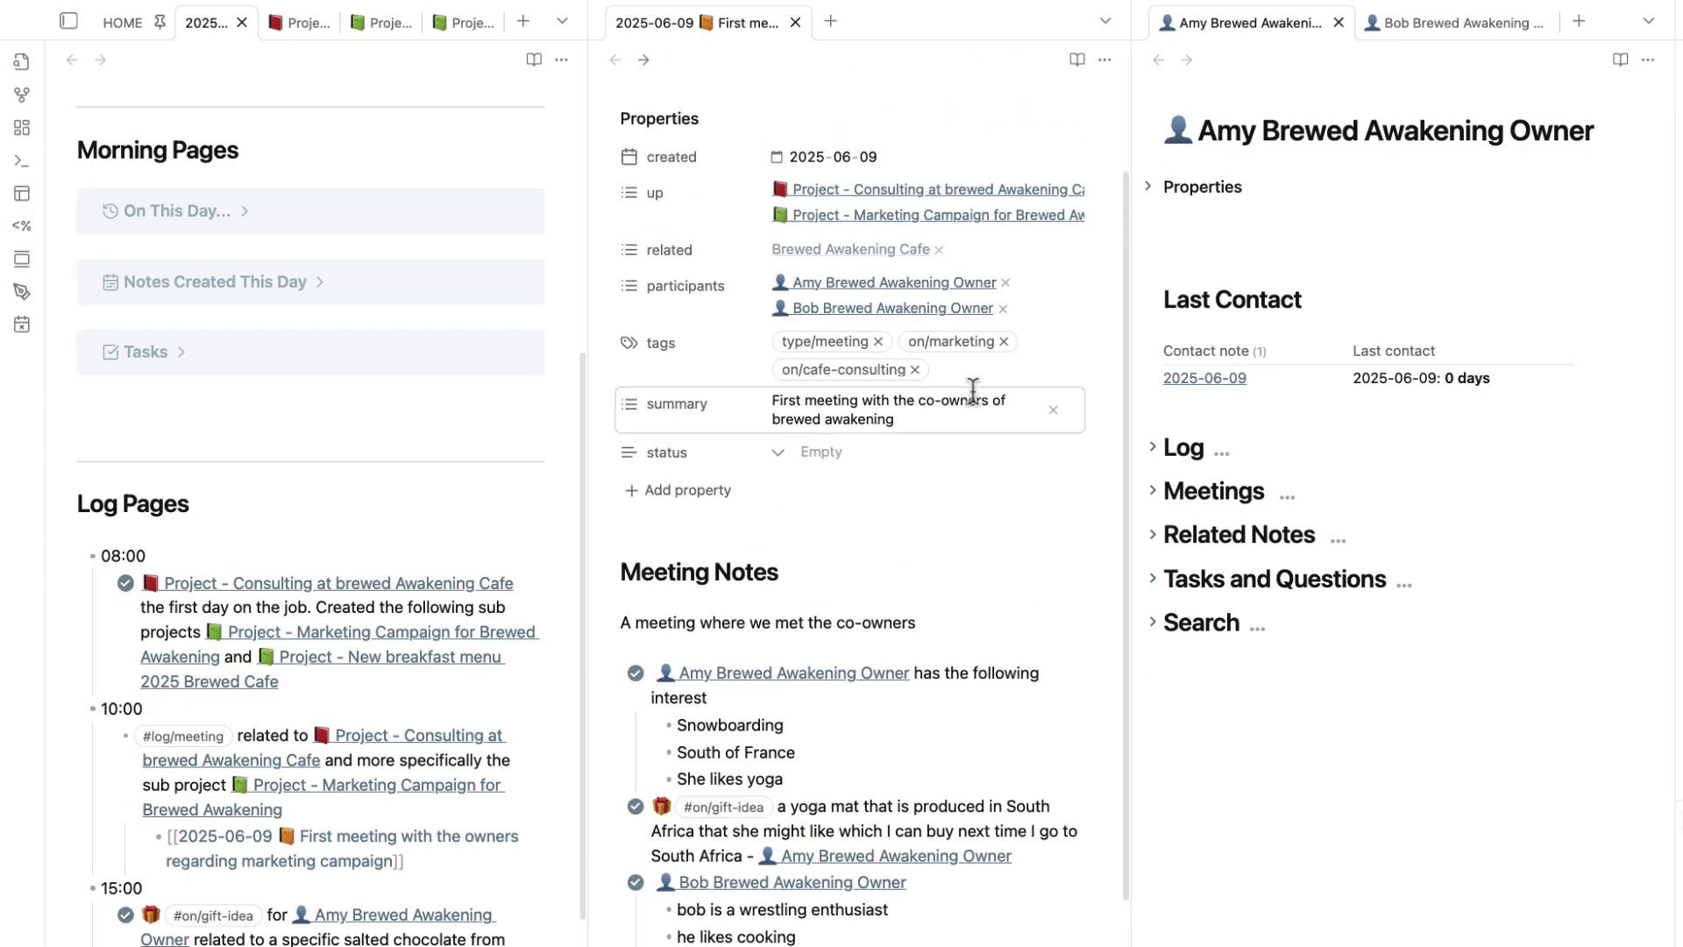
# - Add a level-two heading "Marketing related notes" above Tasks with the bullet "We want to use instagram, youtube, and tiktok"
pyautogui.scroll(-5, 941, 767)
pyautogui.click(705, 483)
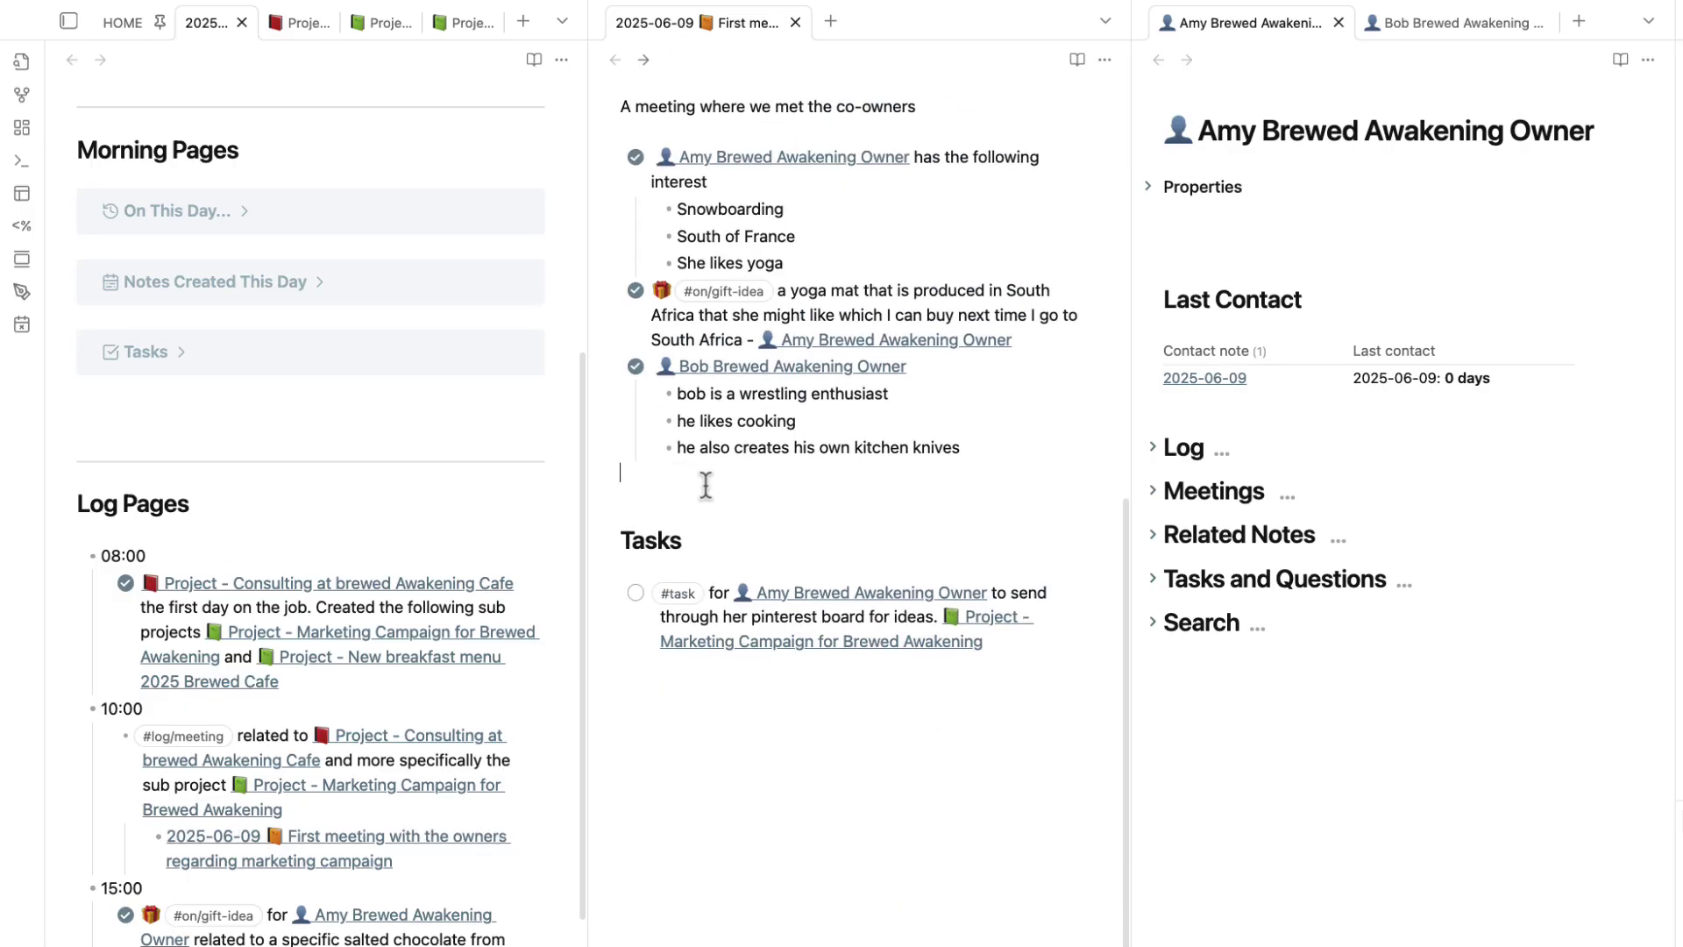
pyautogui.press('Return')
pyautogui.write('## ')
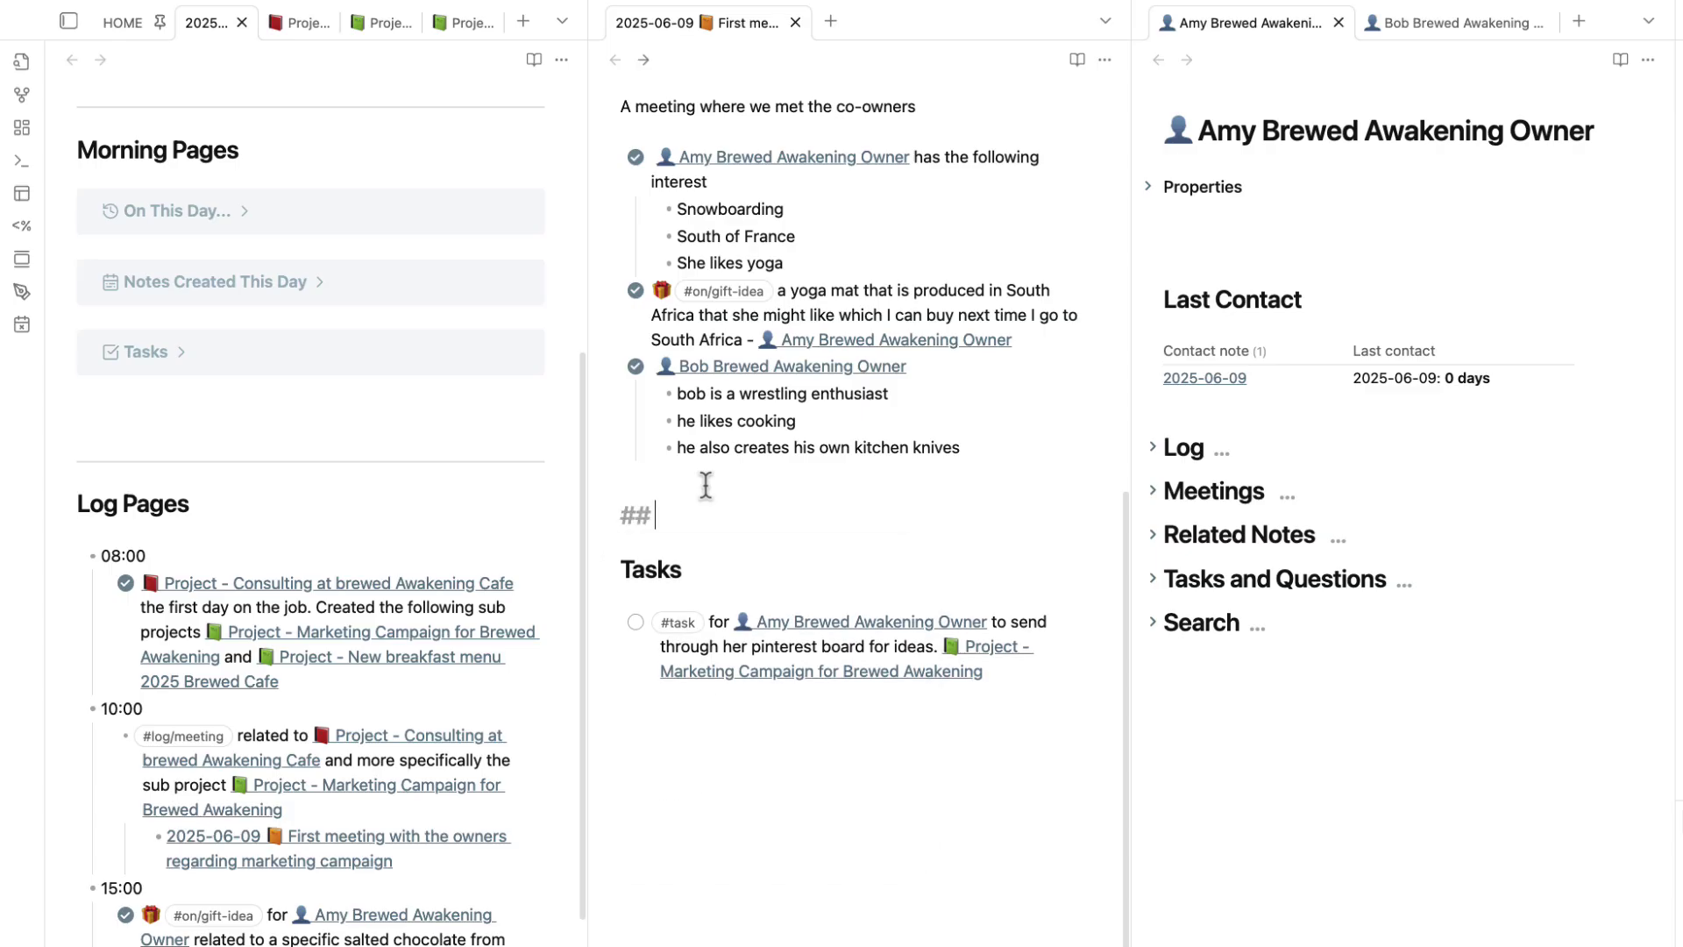
pyautogui.write('Marketing relat')
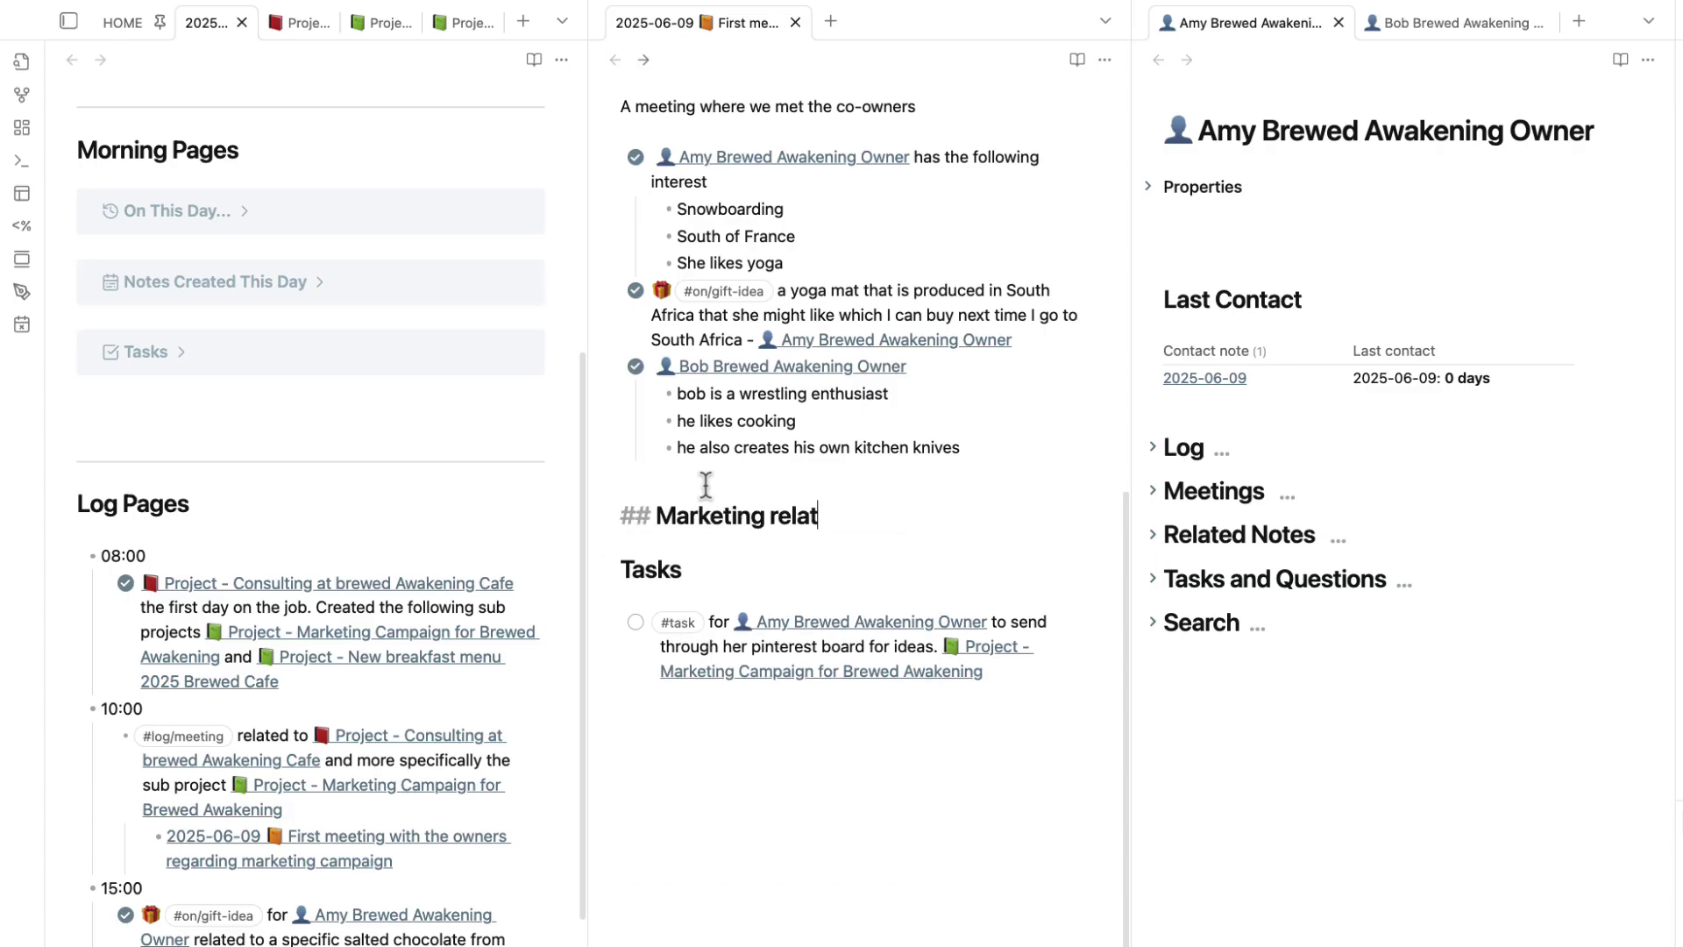
pyautogui.write('ed notes')
pyautogui.press('Return')
pyautogui.write('-')
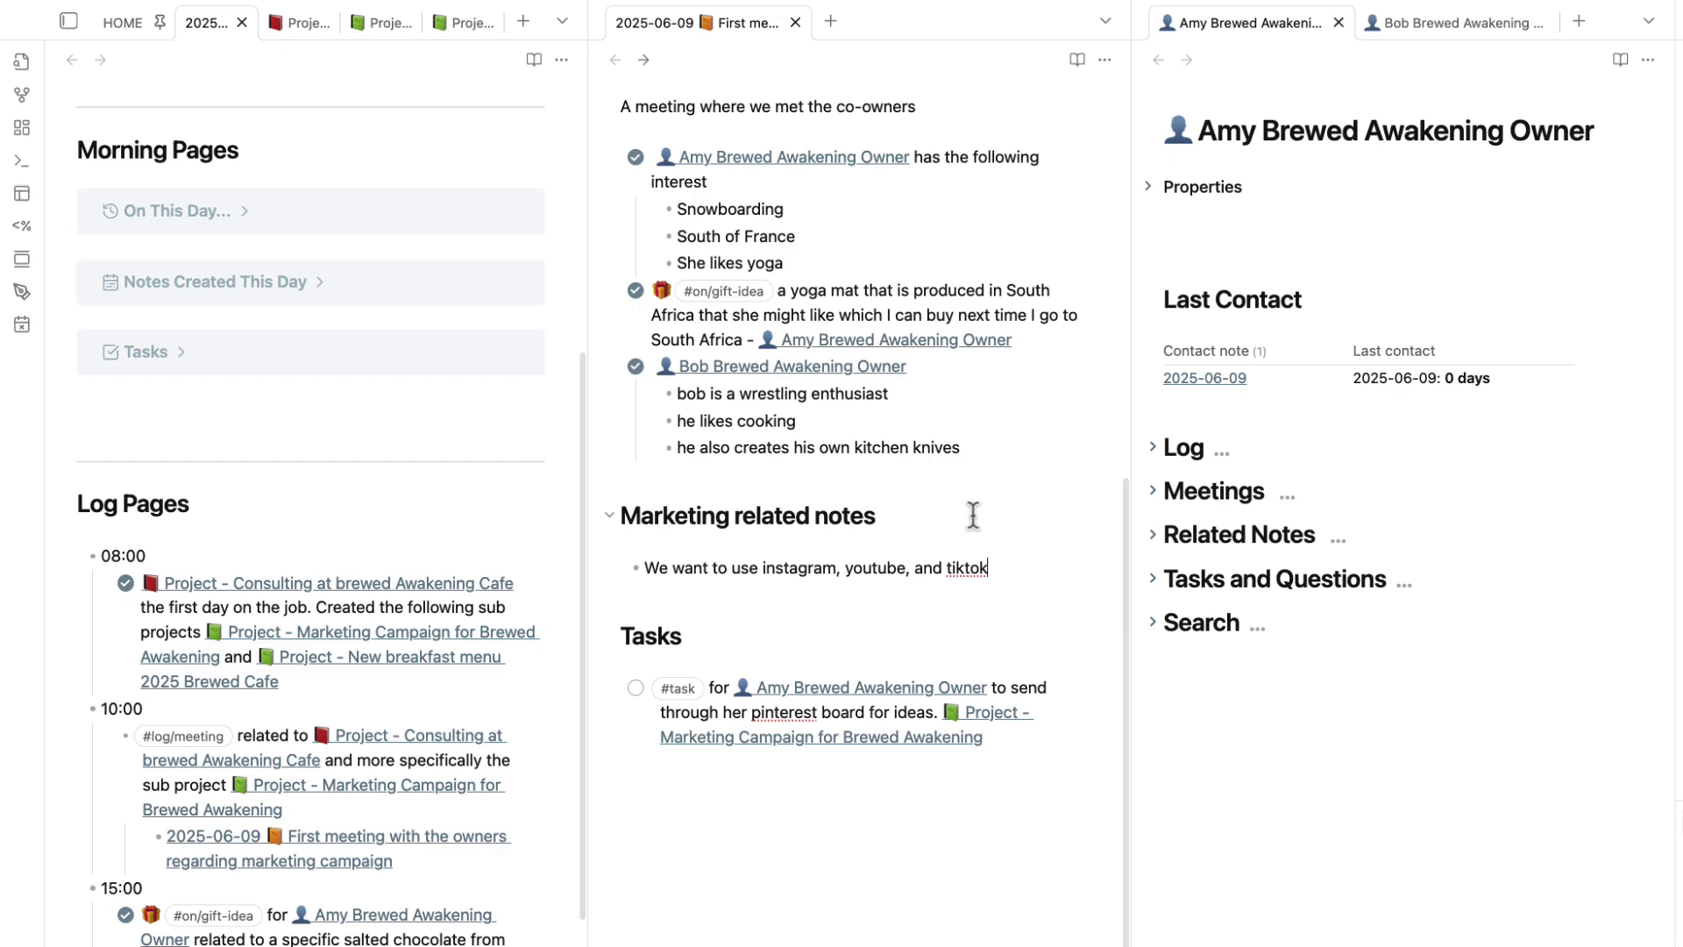
# - Add a #task for the linked assignee "to create the instagram, youtube, and tiktok channels", linked to Project - Marketing Campaign for Brewed Awakening
pyautogui.press('Return')
pyautogui.write('[')
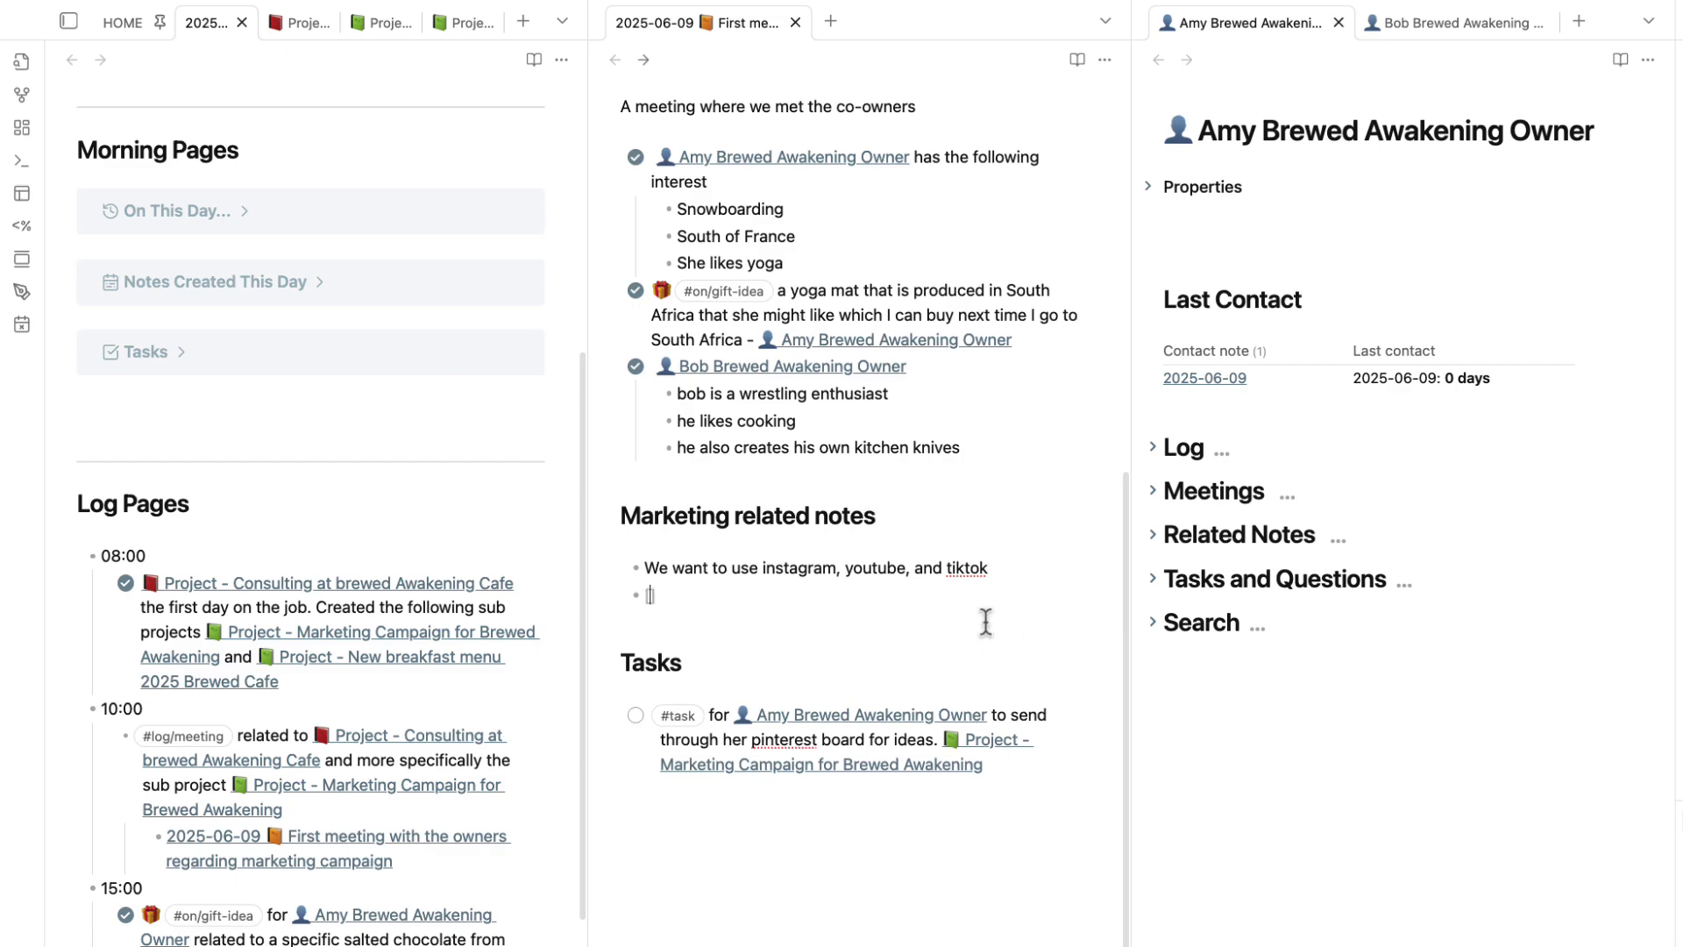
pyautogui.write(' ] ')
pyautogui.write('#task')
pyautogui.write('[[Dee')
pyautogui.press('Return')
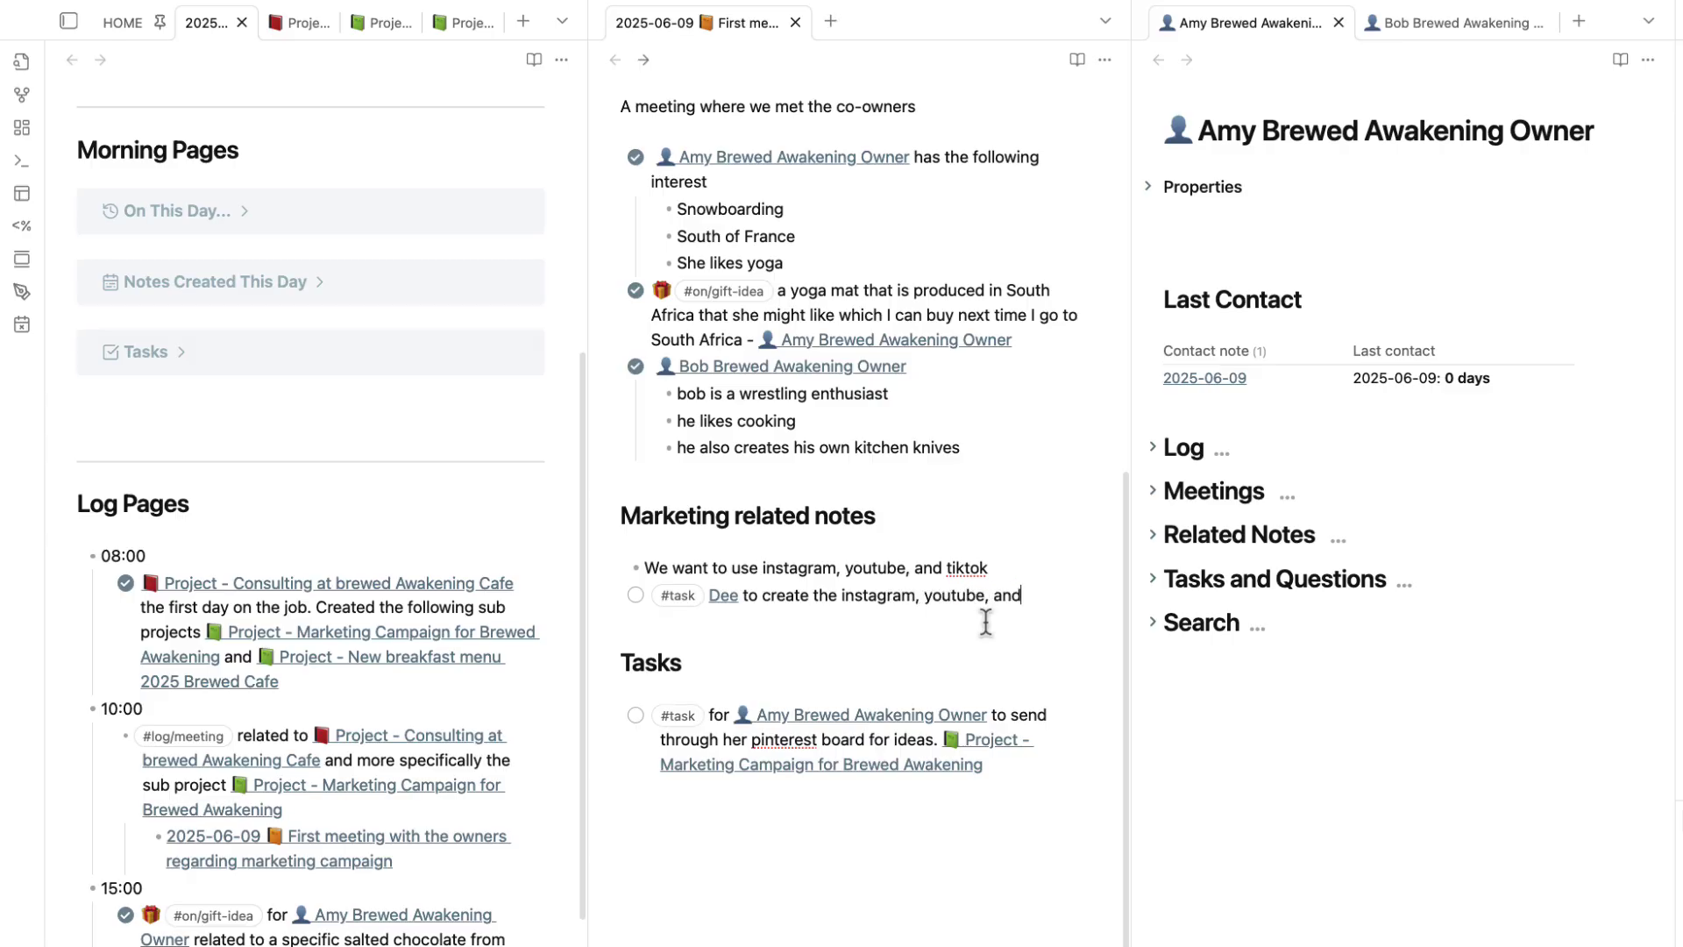
pyautogui.write('hann')
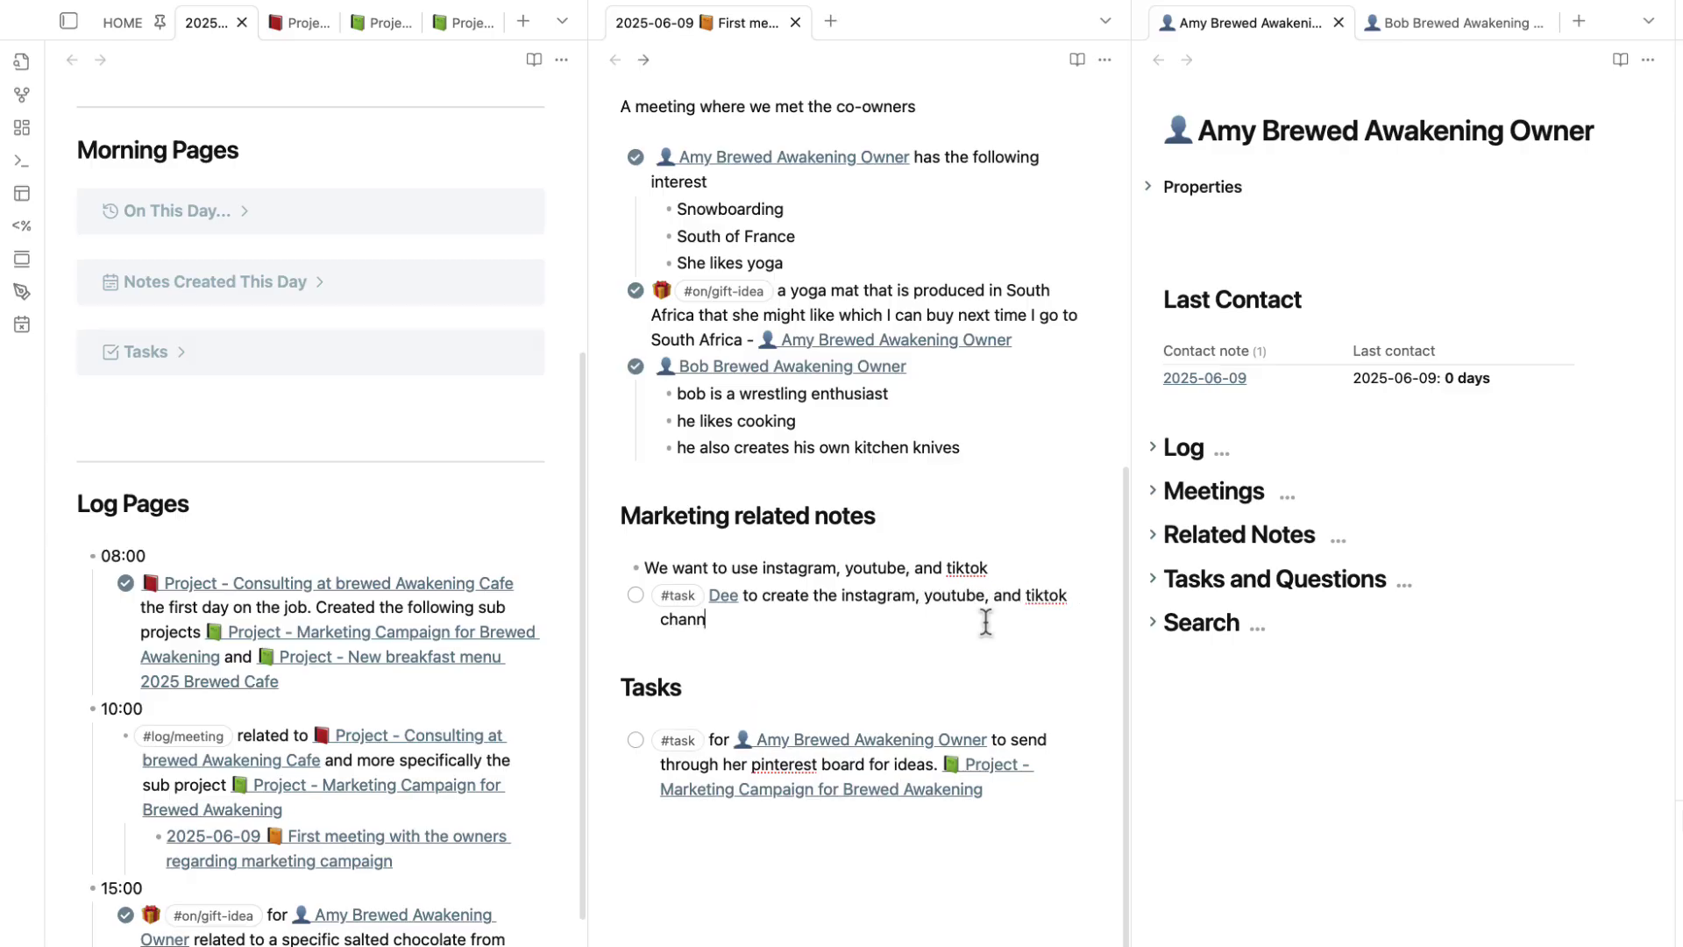
pyautogui.write('els [[project - ')
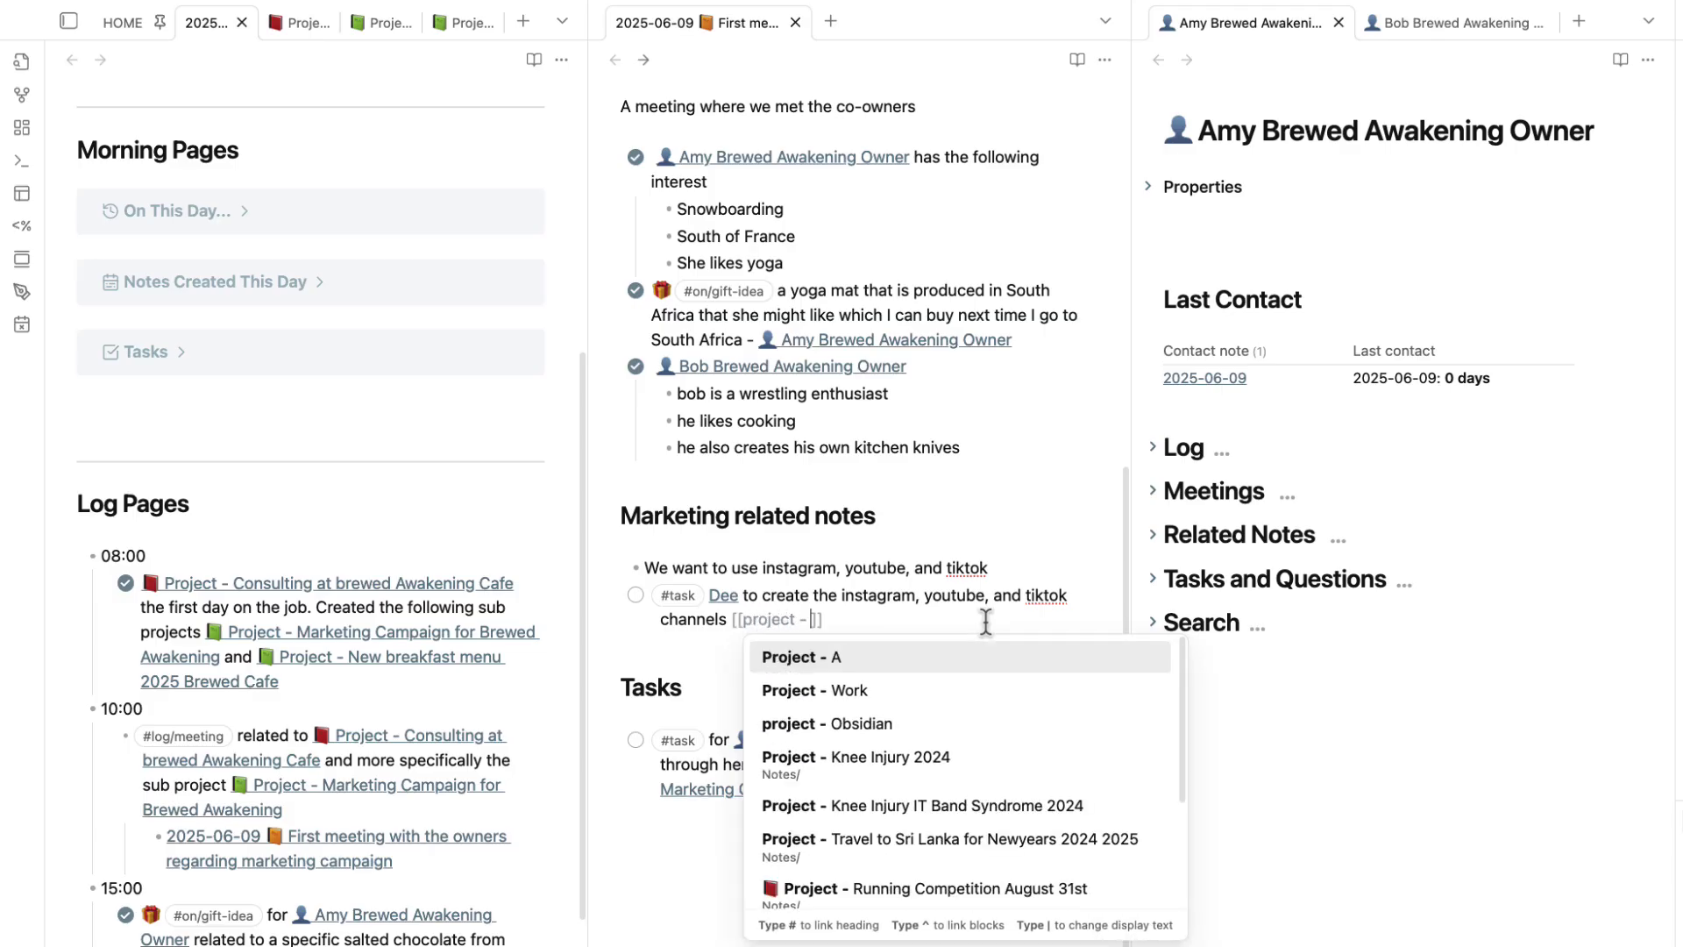
pyautogui.write('marke')
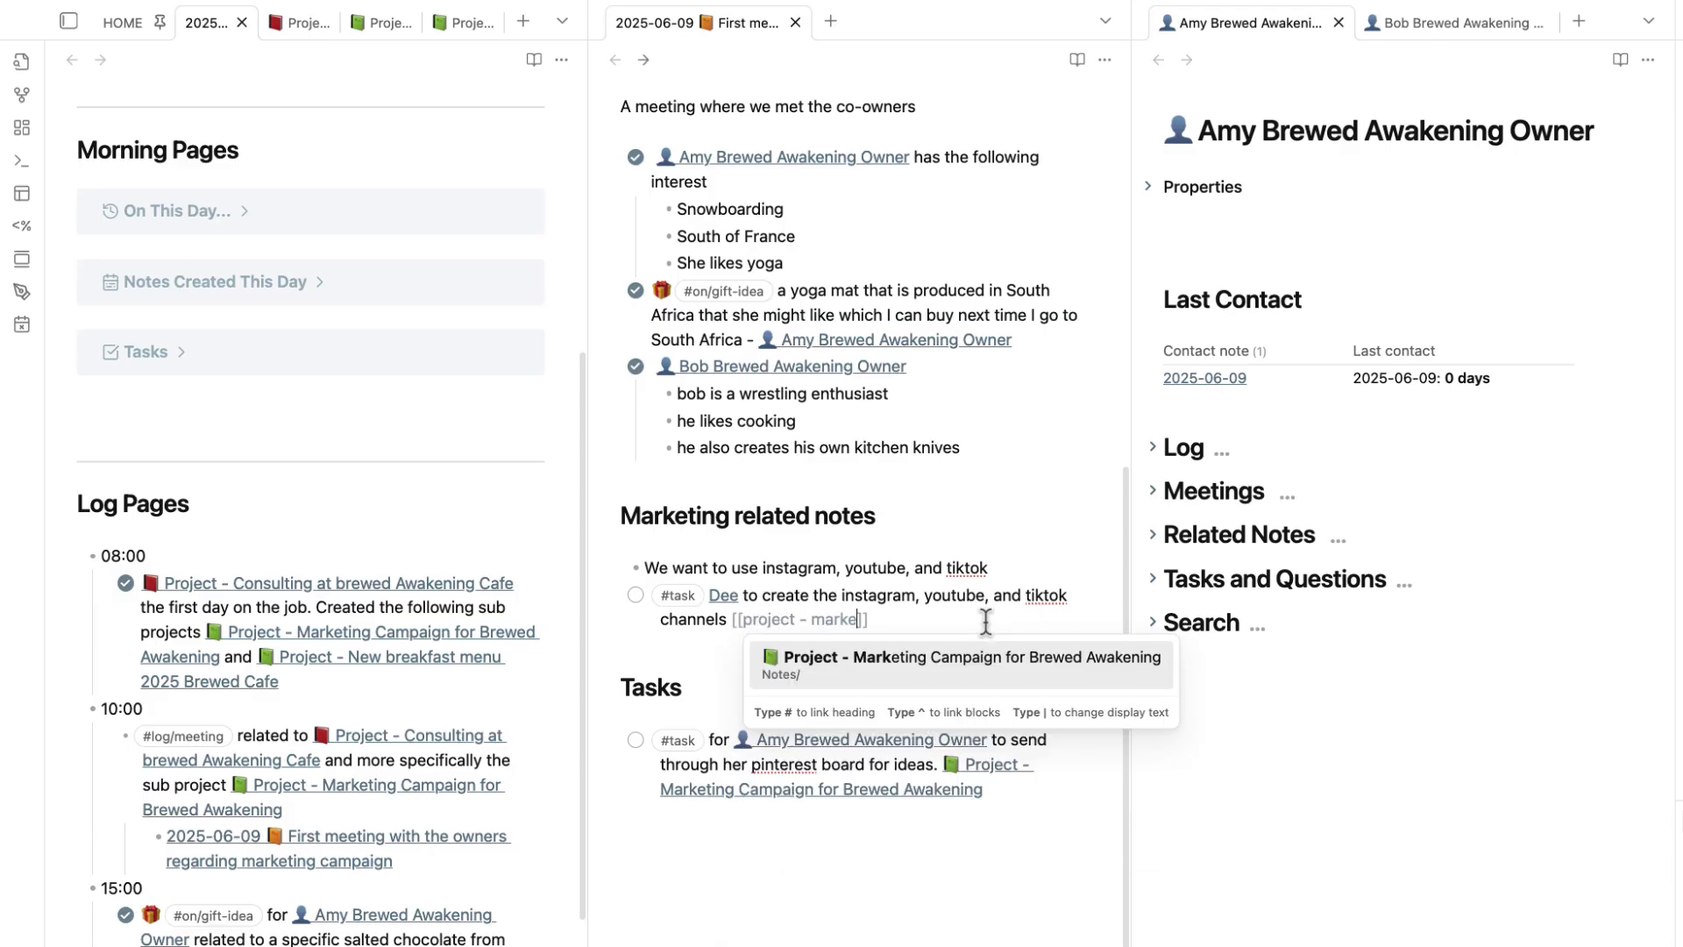
pyautogui.press('Return')
pyautogui.click(739, 706)
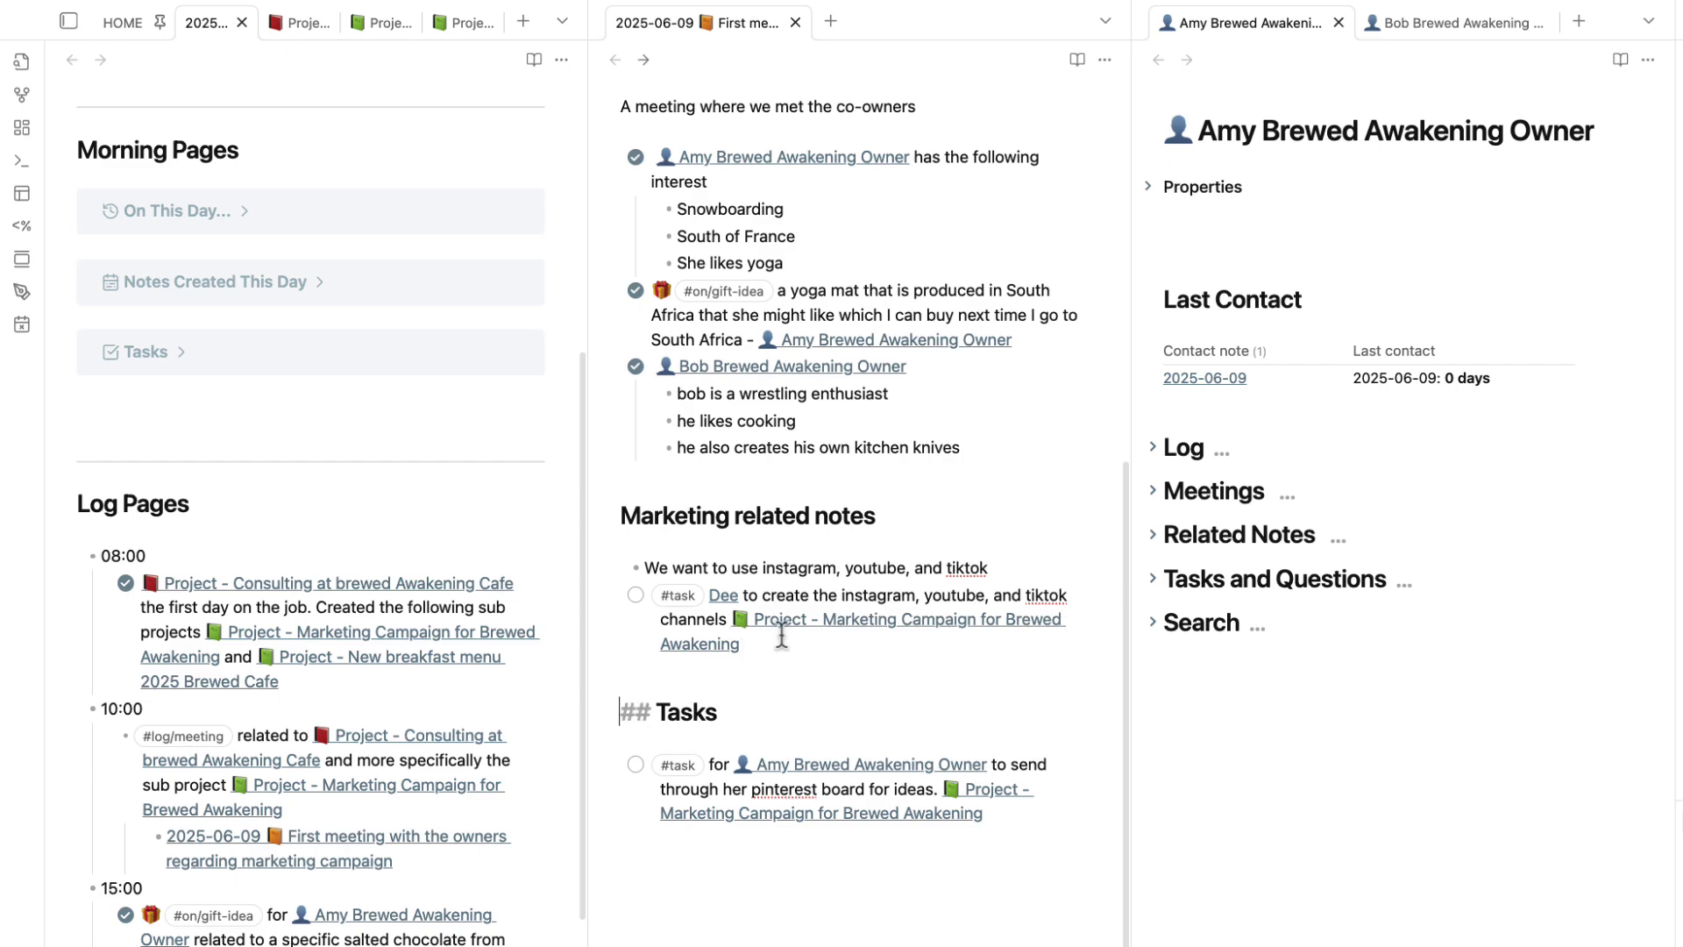
pyautogui.click(817, 644)
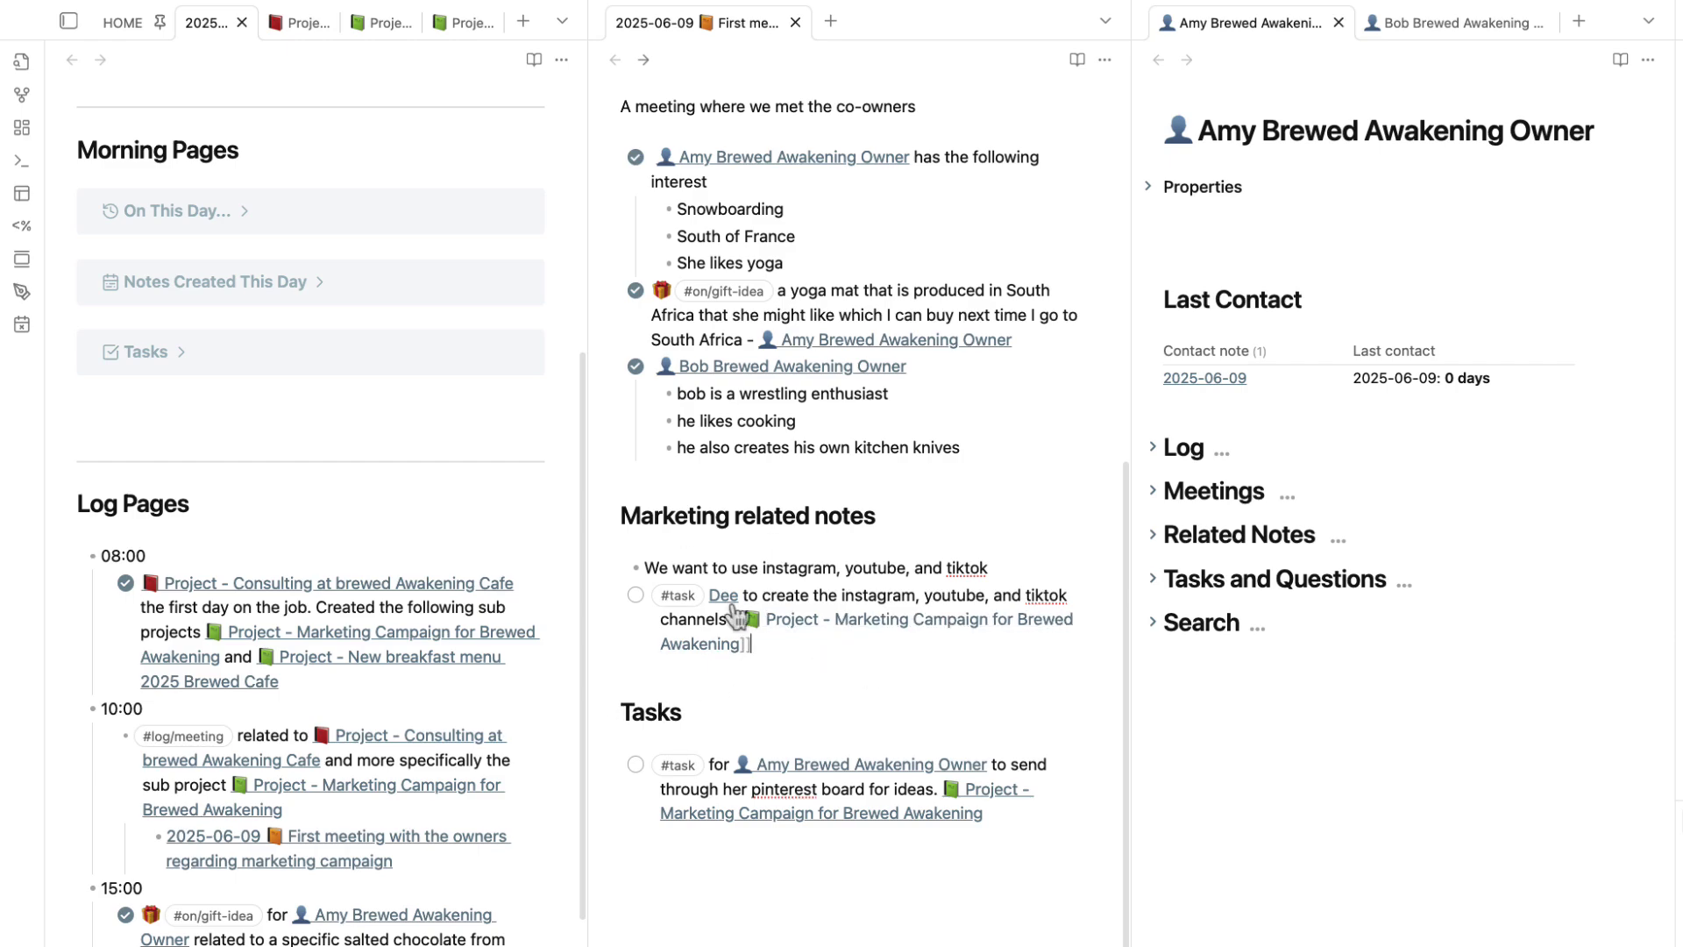
# - Show the consulting project note beside the meeting note and expand its Tasks and Questions section
pyautogui.click(303, 18)
pyautogui.scroll(-10, 240, 612)
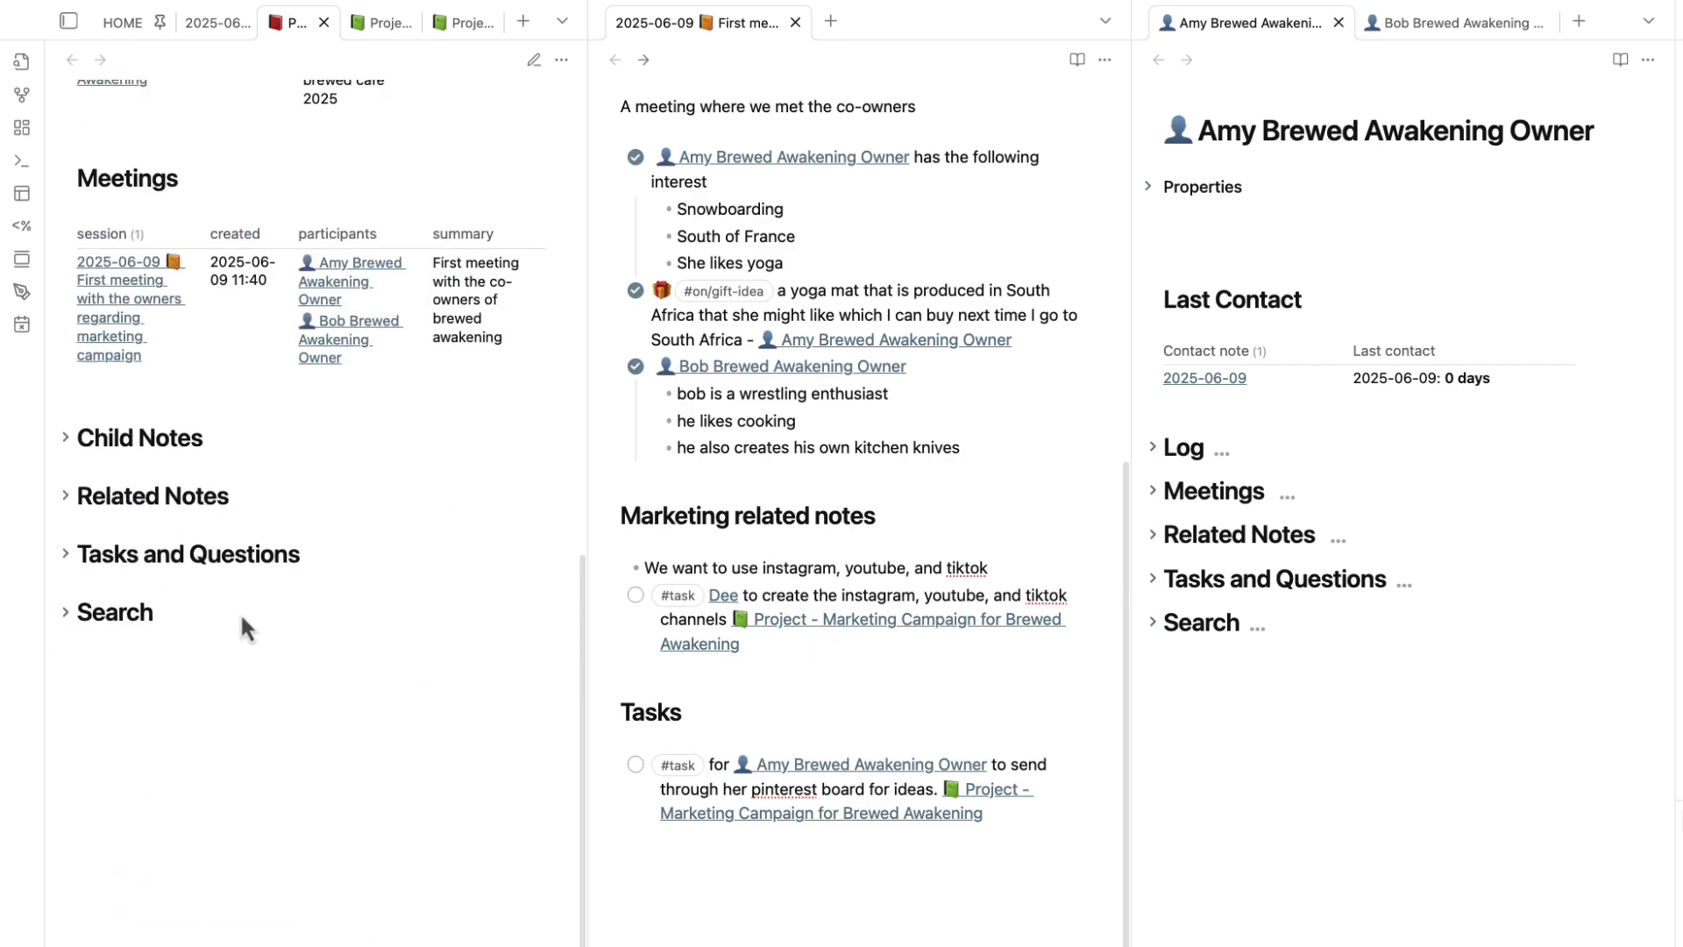
pyautogui.click(64, 552)
# - Append a link to Project - Consulting at brewed Awakening Cafe to the channels task and check the consulting project's open tasks
pyautogui.click(785, 644)
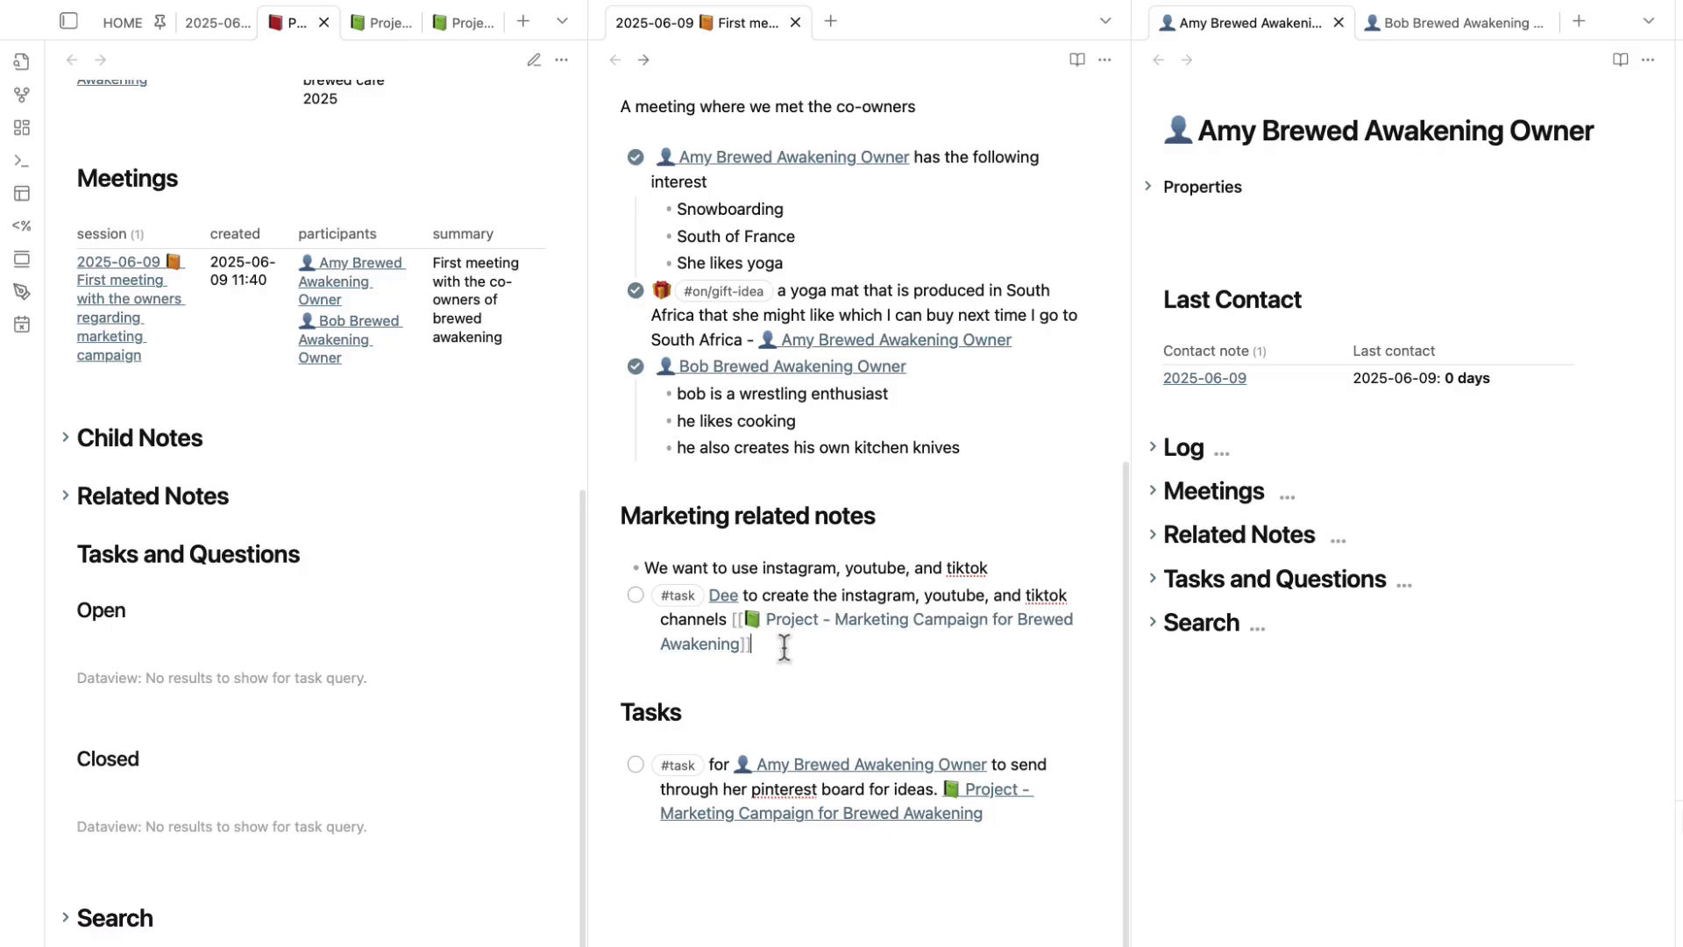
pyautogui.write('[[project -')
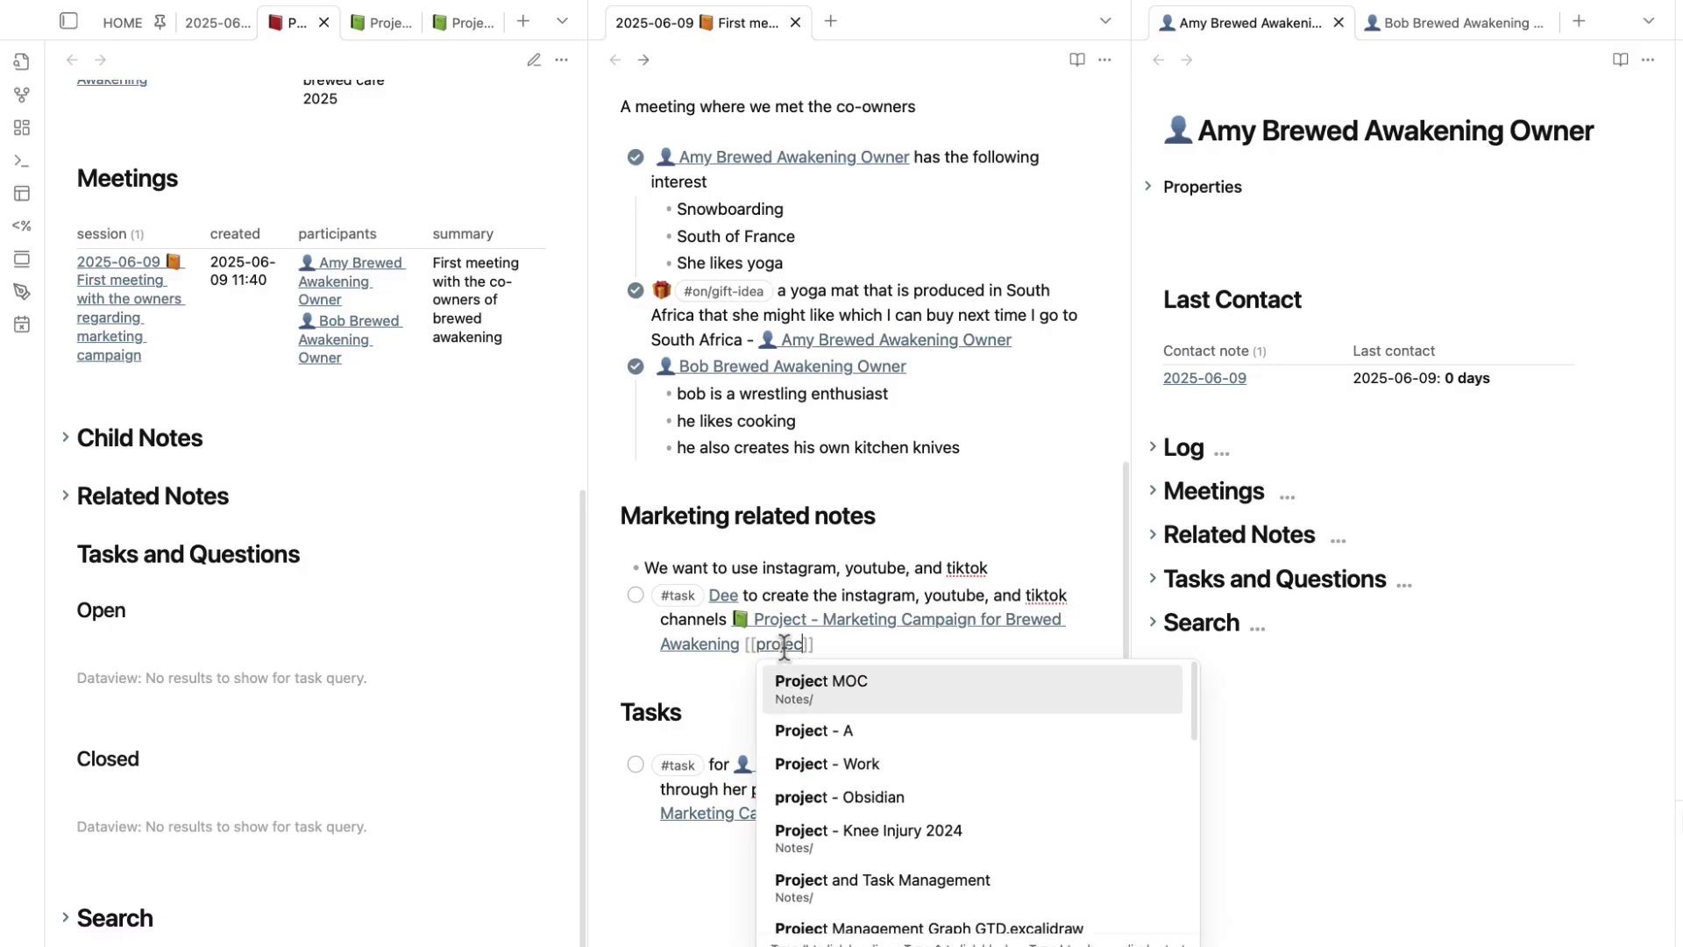
pyautogui.scroll(-3, 889, 854)
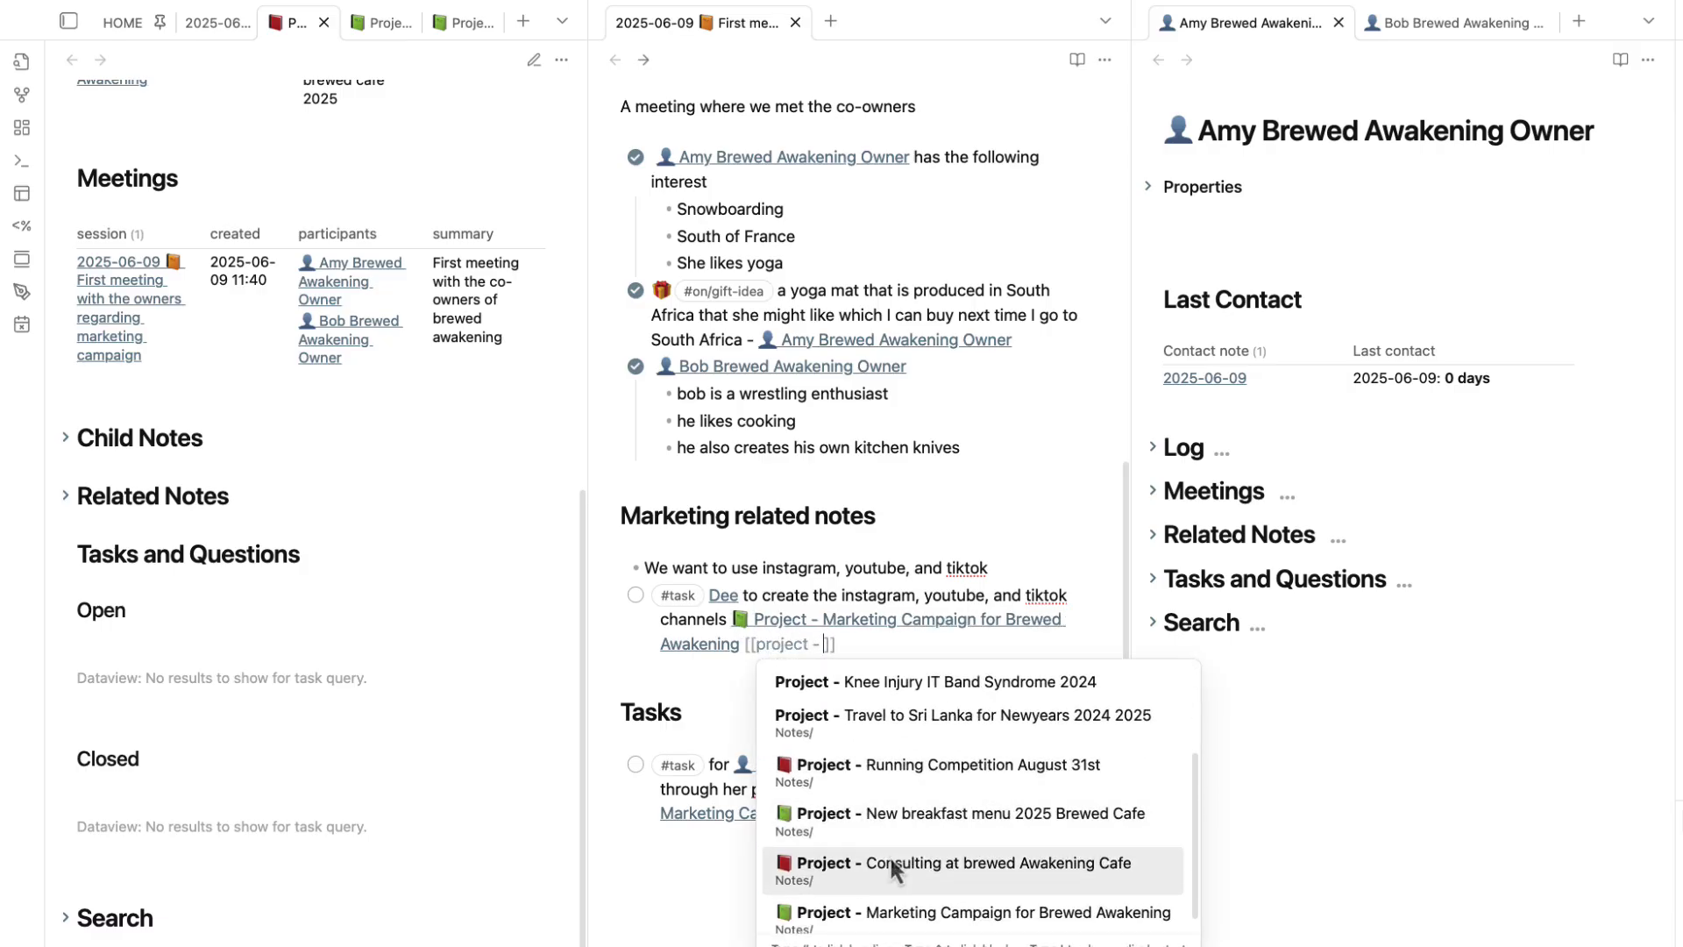
pyautogui.click(891, 861)
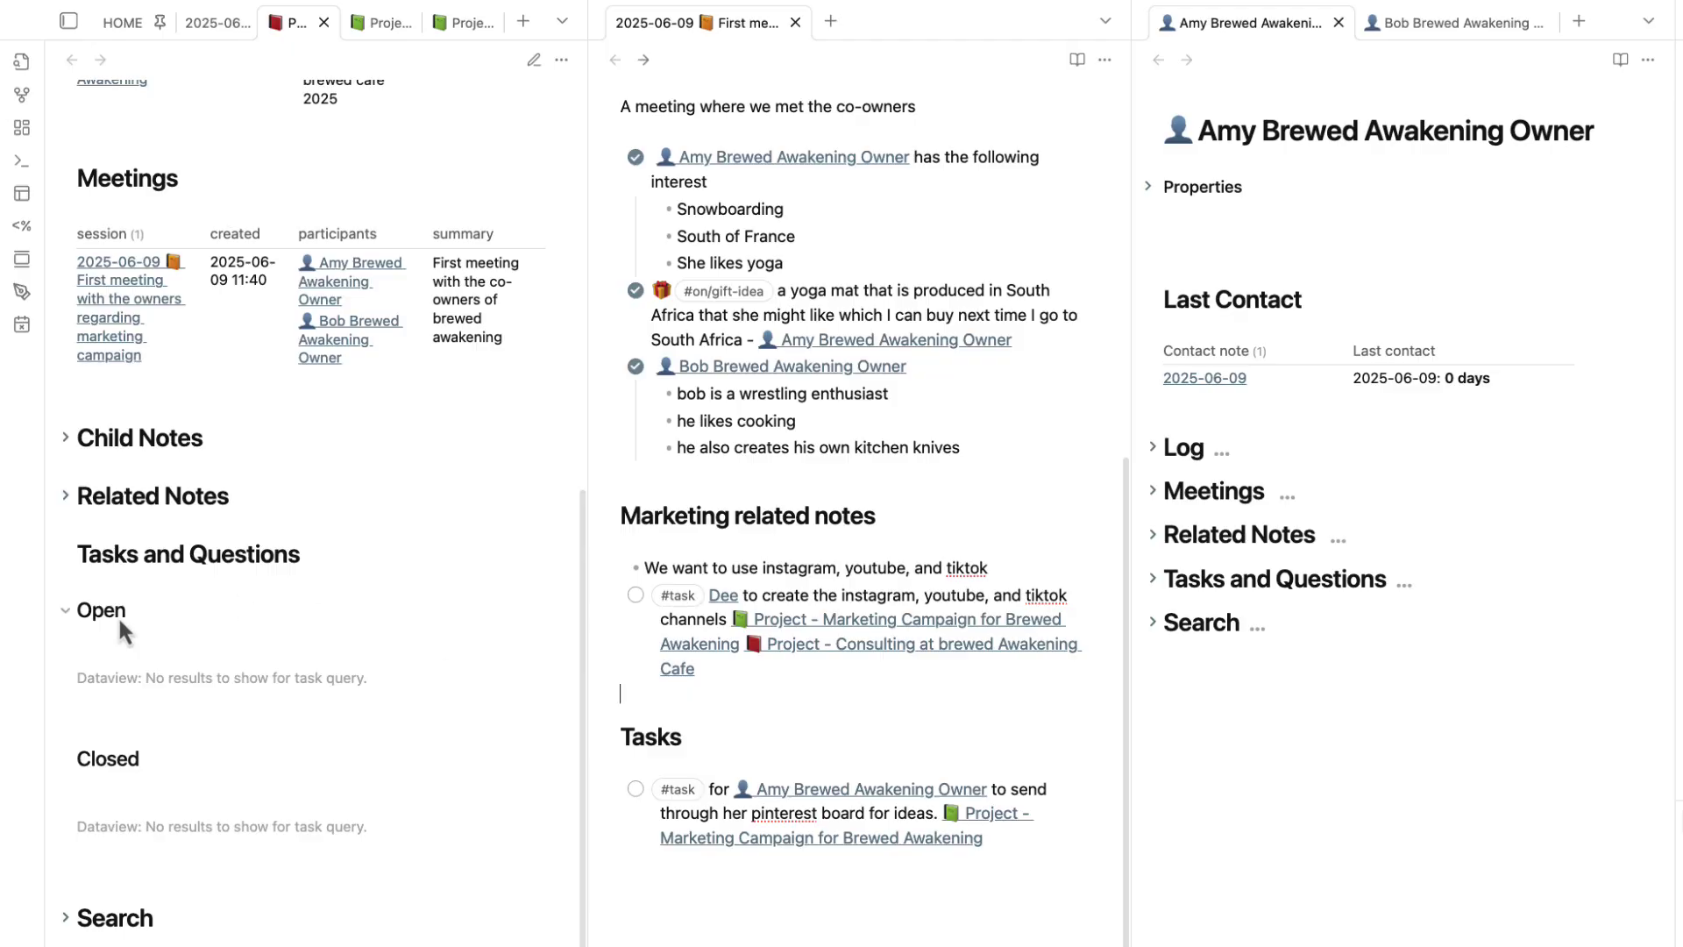
pyautogui.scroll(10, 166, 630)
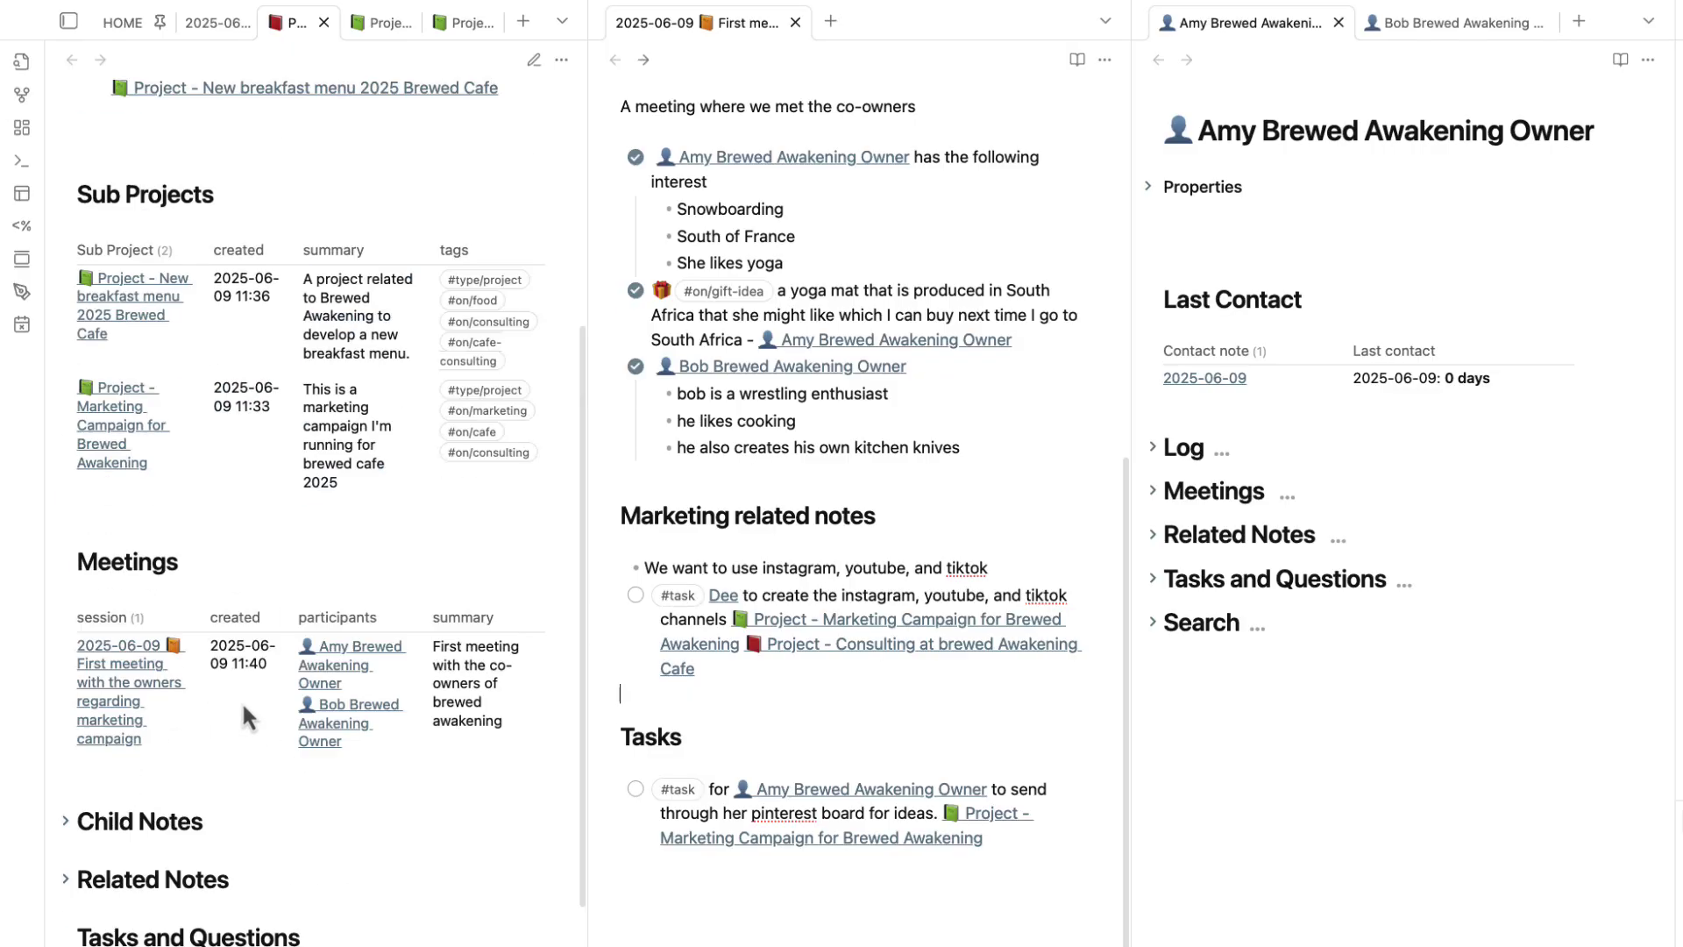
pyautogui.scroll(-10, 383, 376)
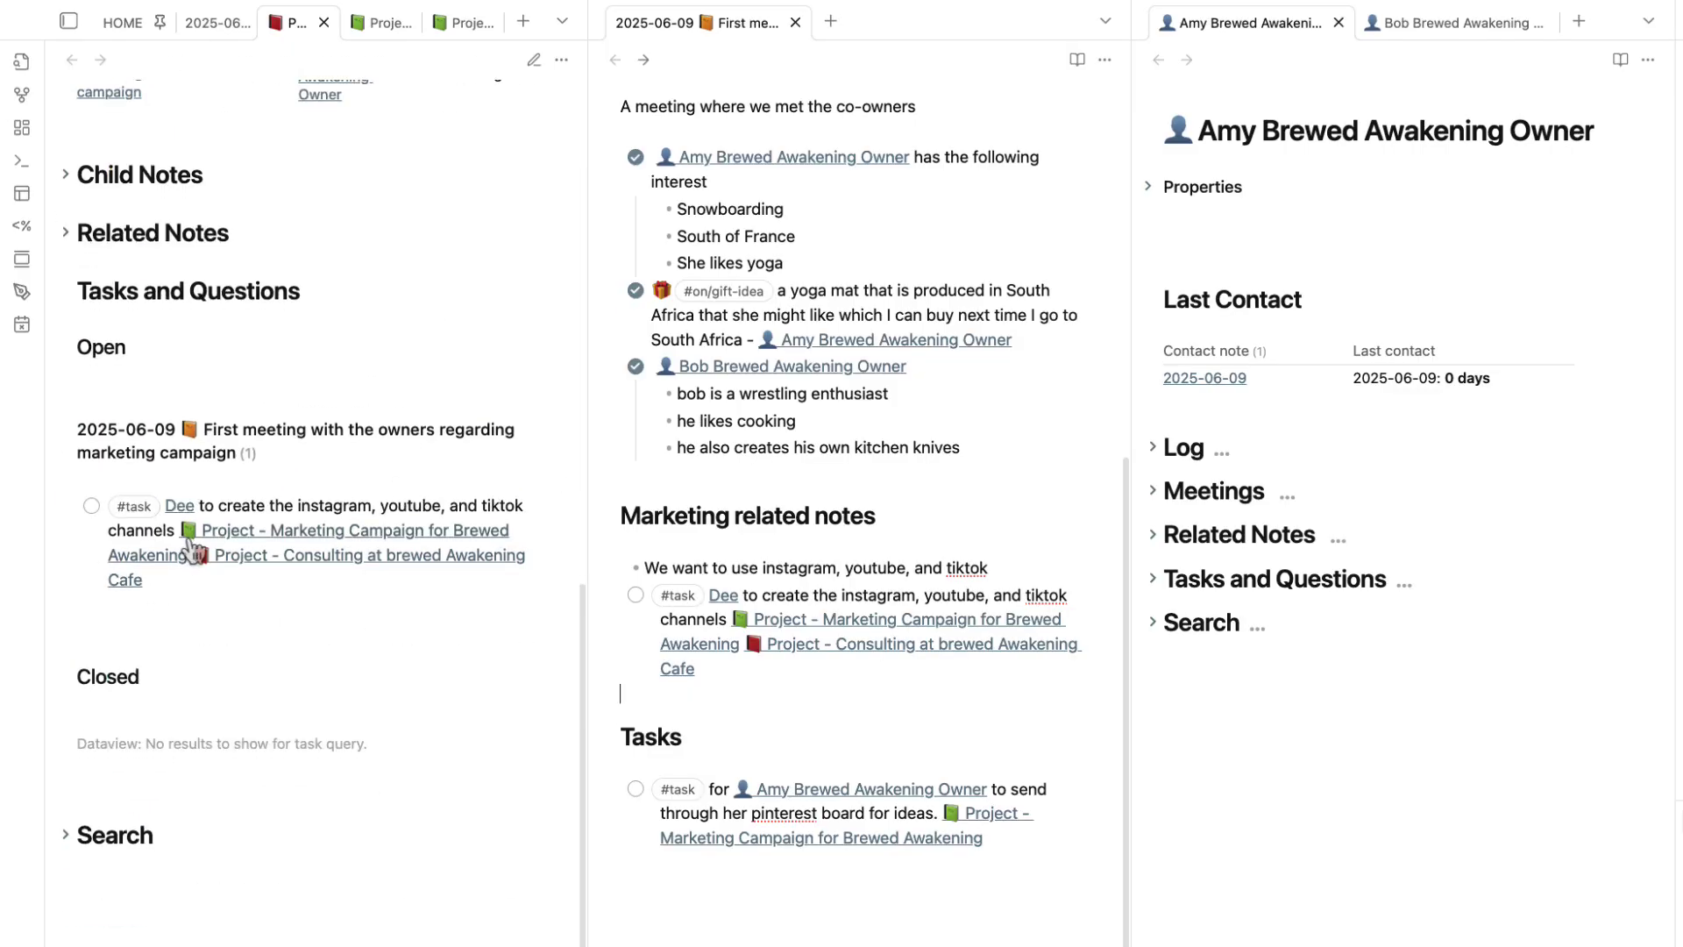
# - Delete the consulting project link from the end of the channels task
pyautogui.click(752, 668)
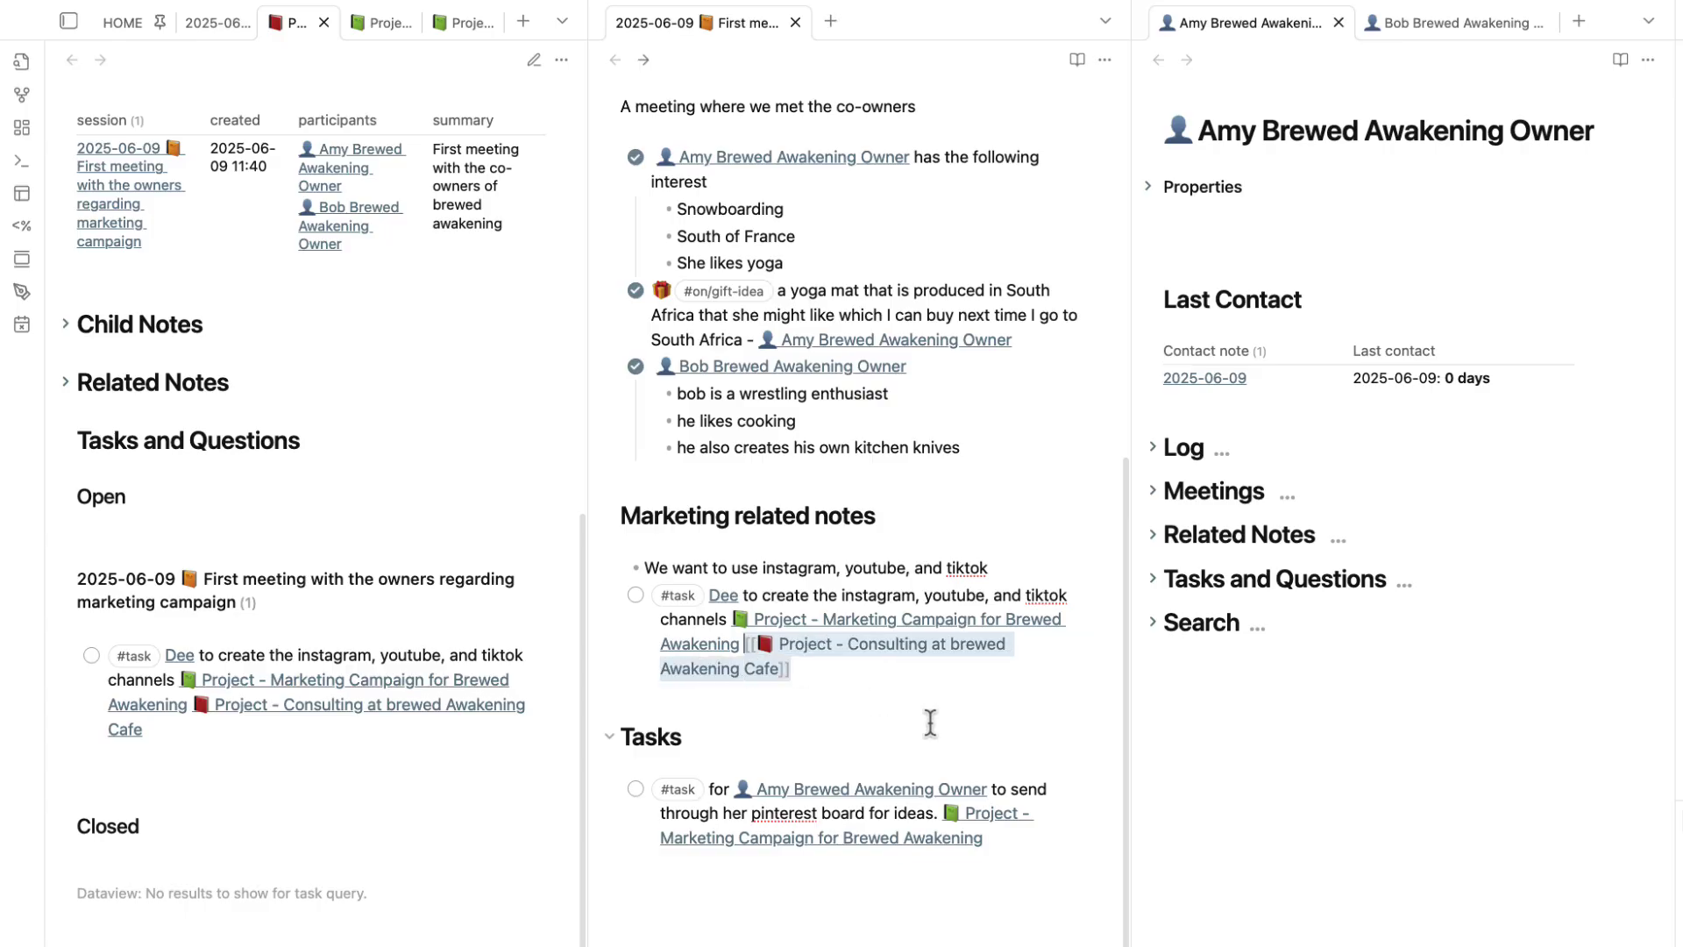
pyautogui.scroll(4, 366, 371)
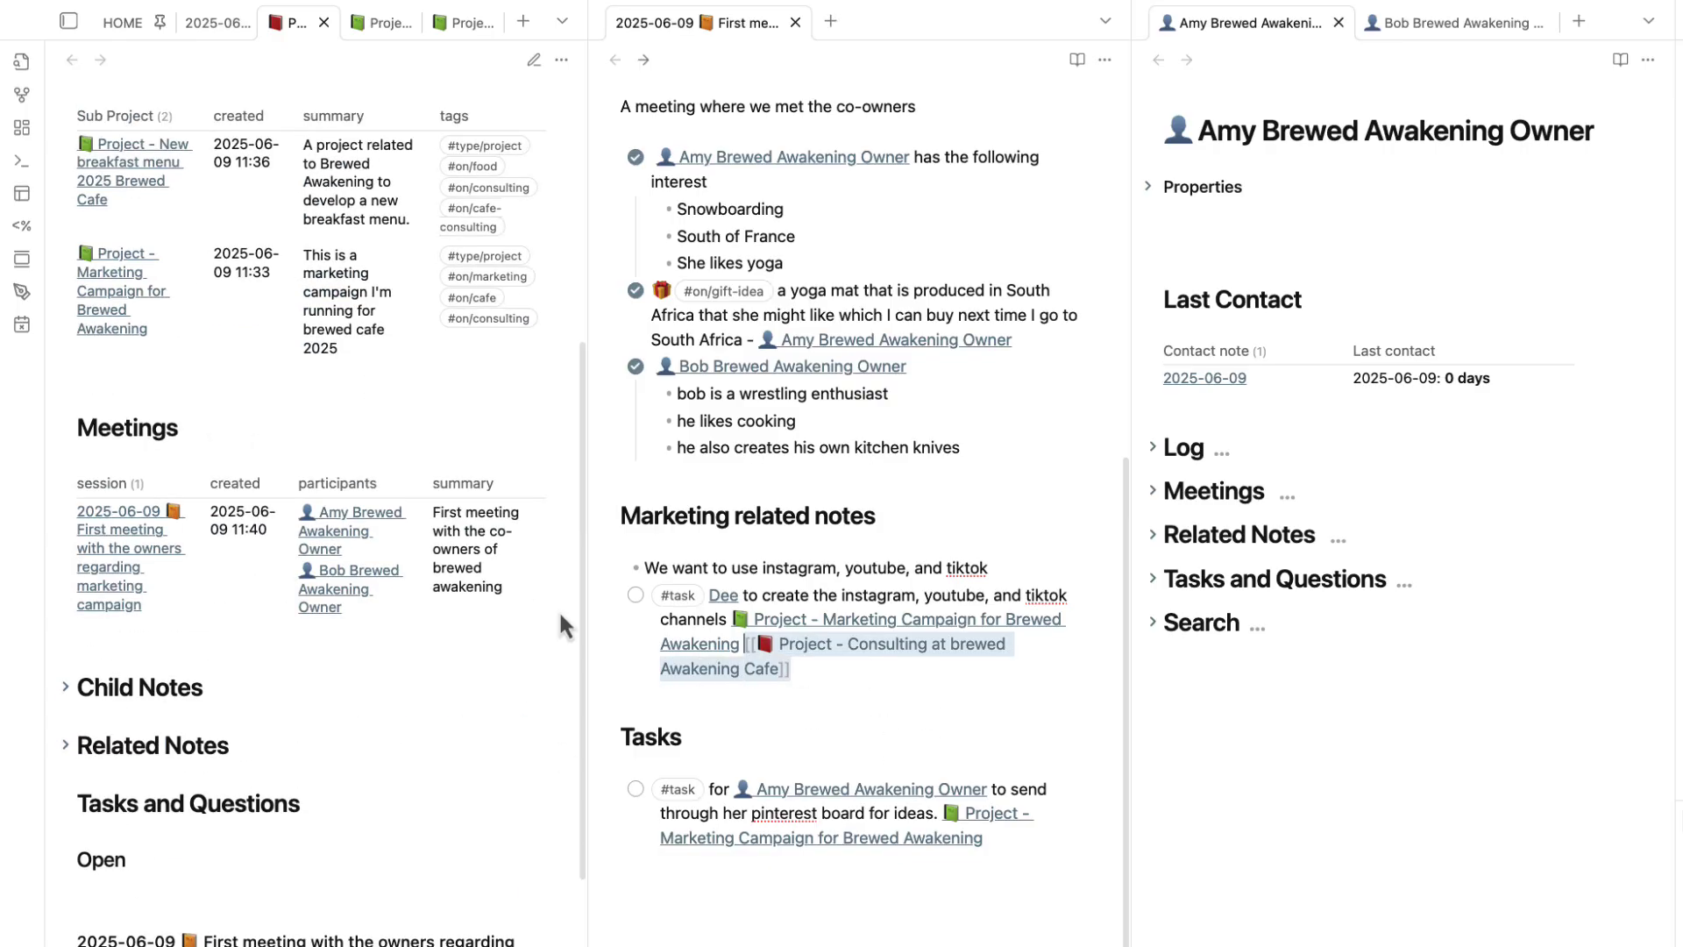
pyautogui.press('BackSpace')
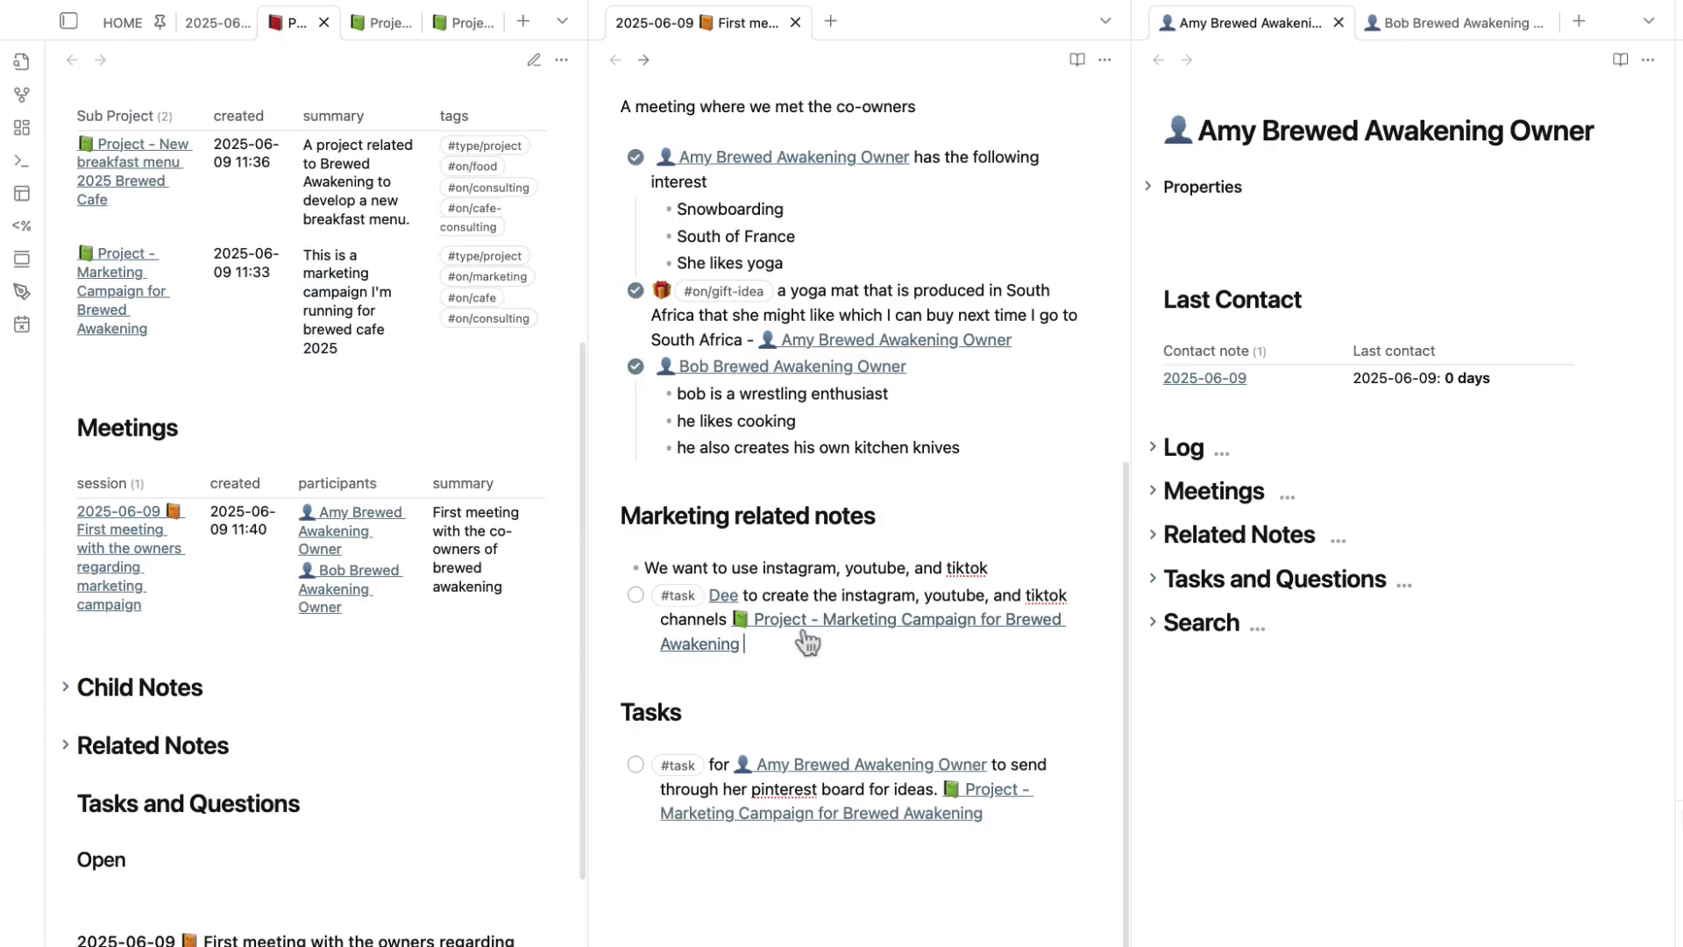
# - Show the marketing campaign project note, collapse its Logs or Sprints and Meetings sections, and expand the Open tasks
pyautogui.click(371, 26)
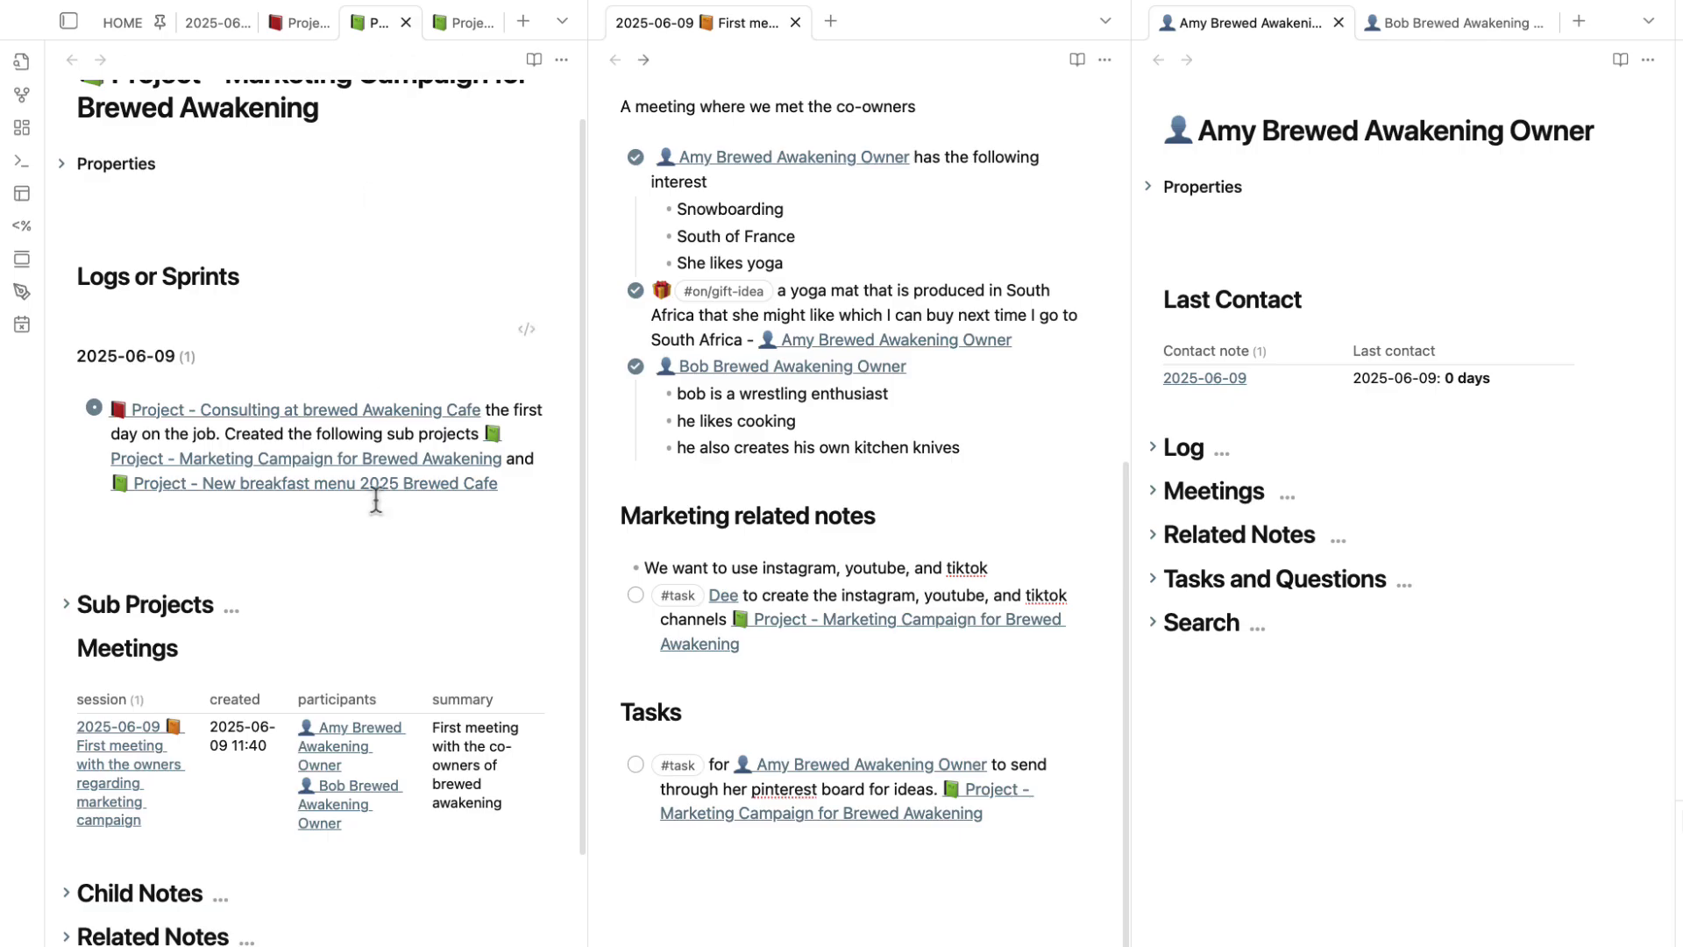
pyautogui.click(67, 277)
pyautogui.click(66, 365)
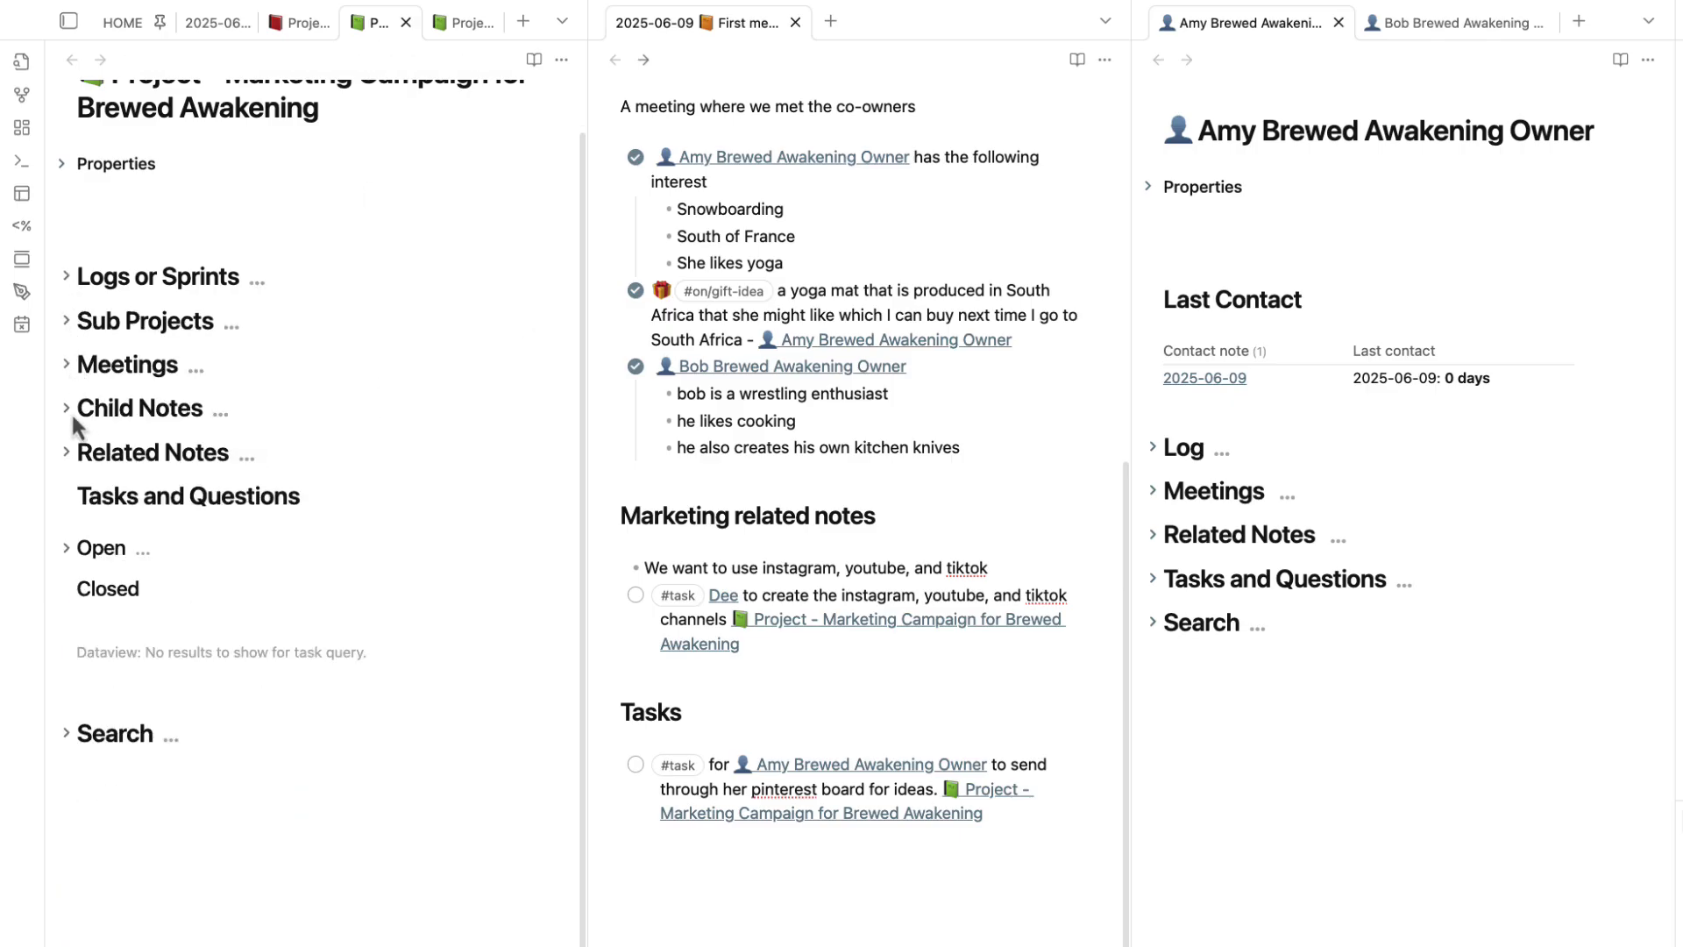
pyautogui.click(67, 498)
pyautogui.click(68, 553)
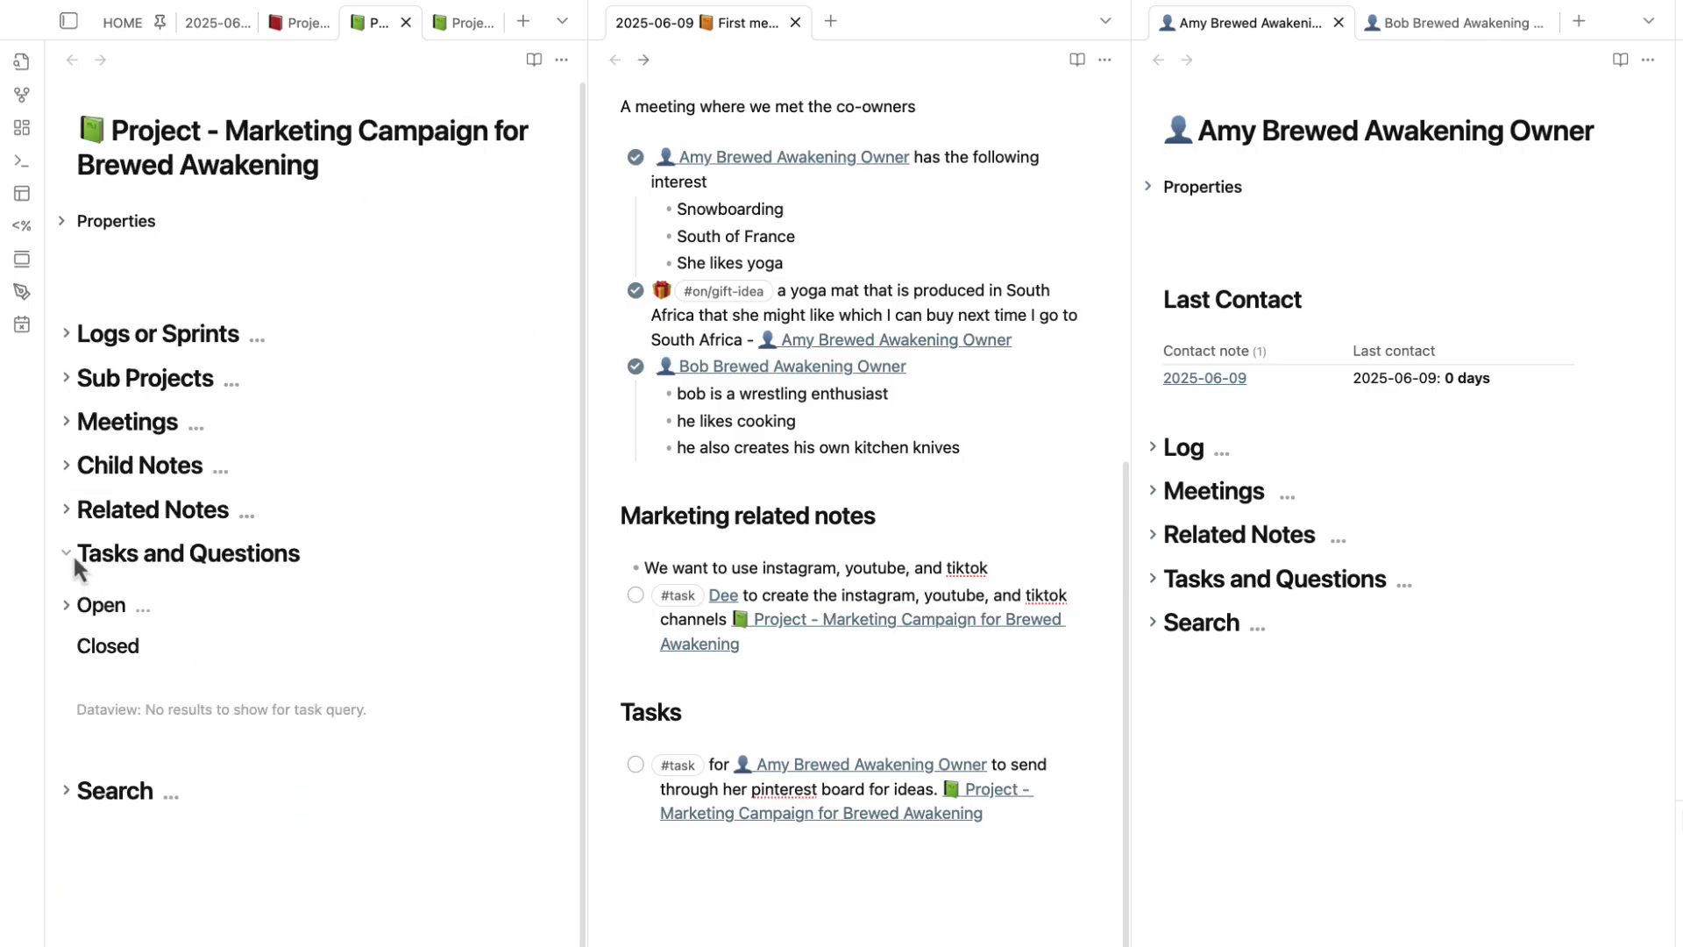
pyautogui.click(68, 605)
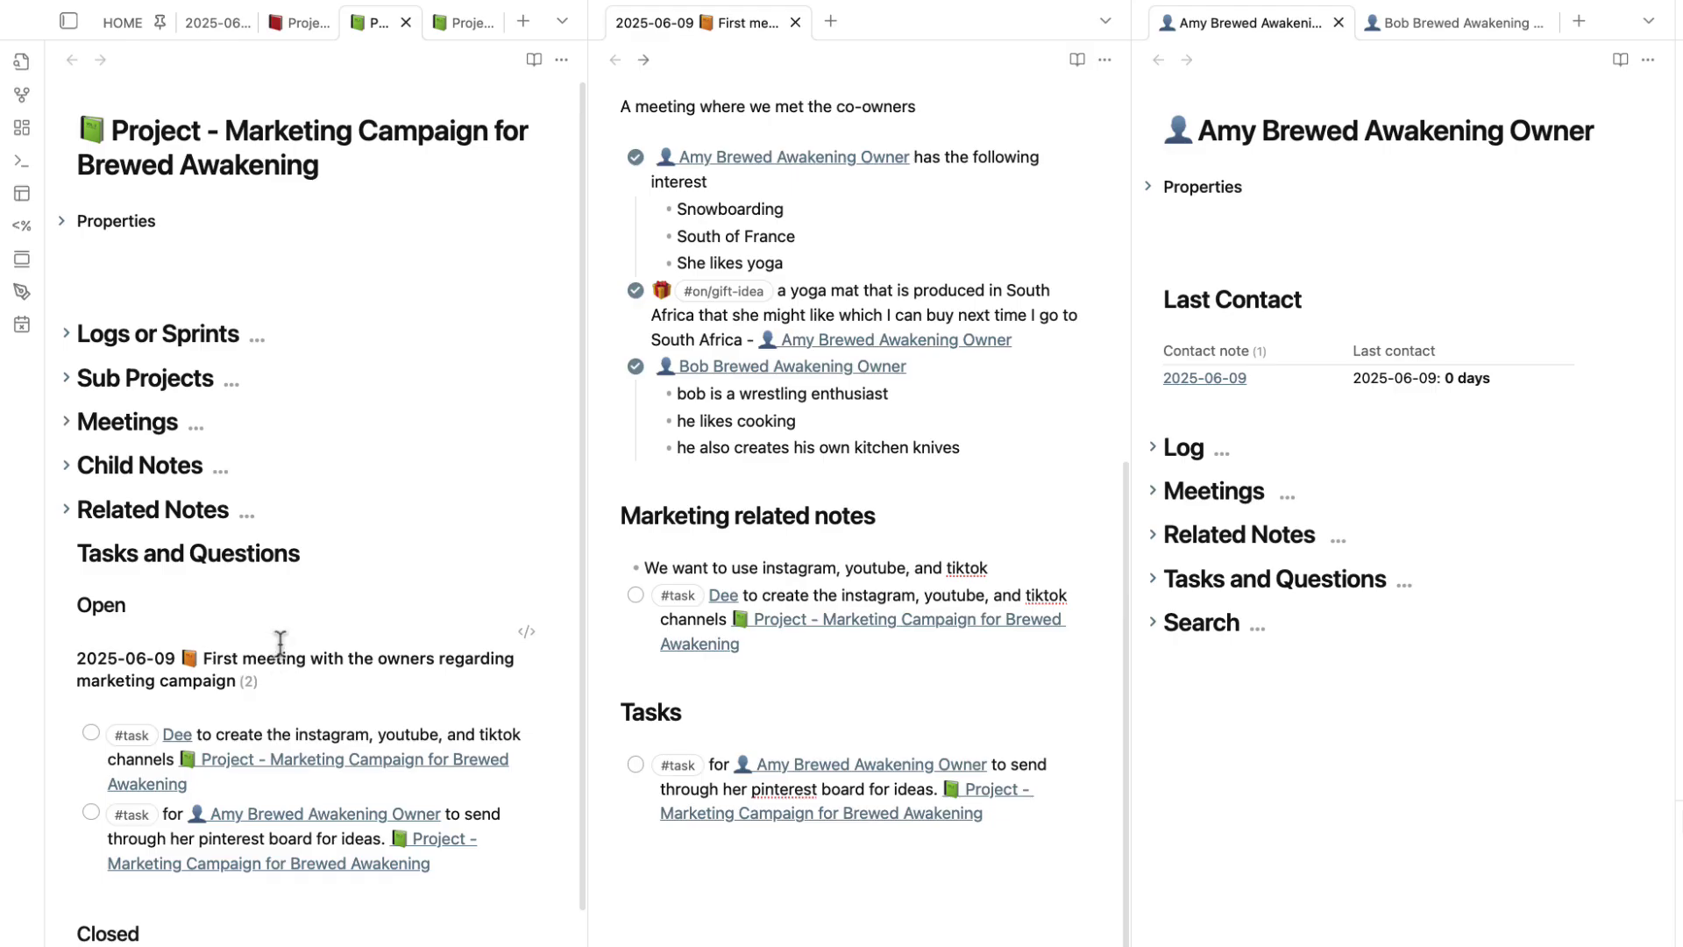
# - Review the meeting note from its properties to its tasks and compare it with the consulting and marketing campaign project notes
pyautogui.click(771, 710)
pyautogui.scroll(2, 771, 707)
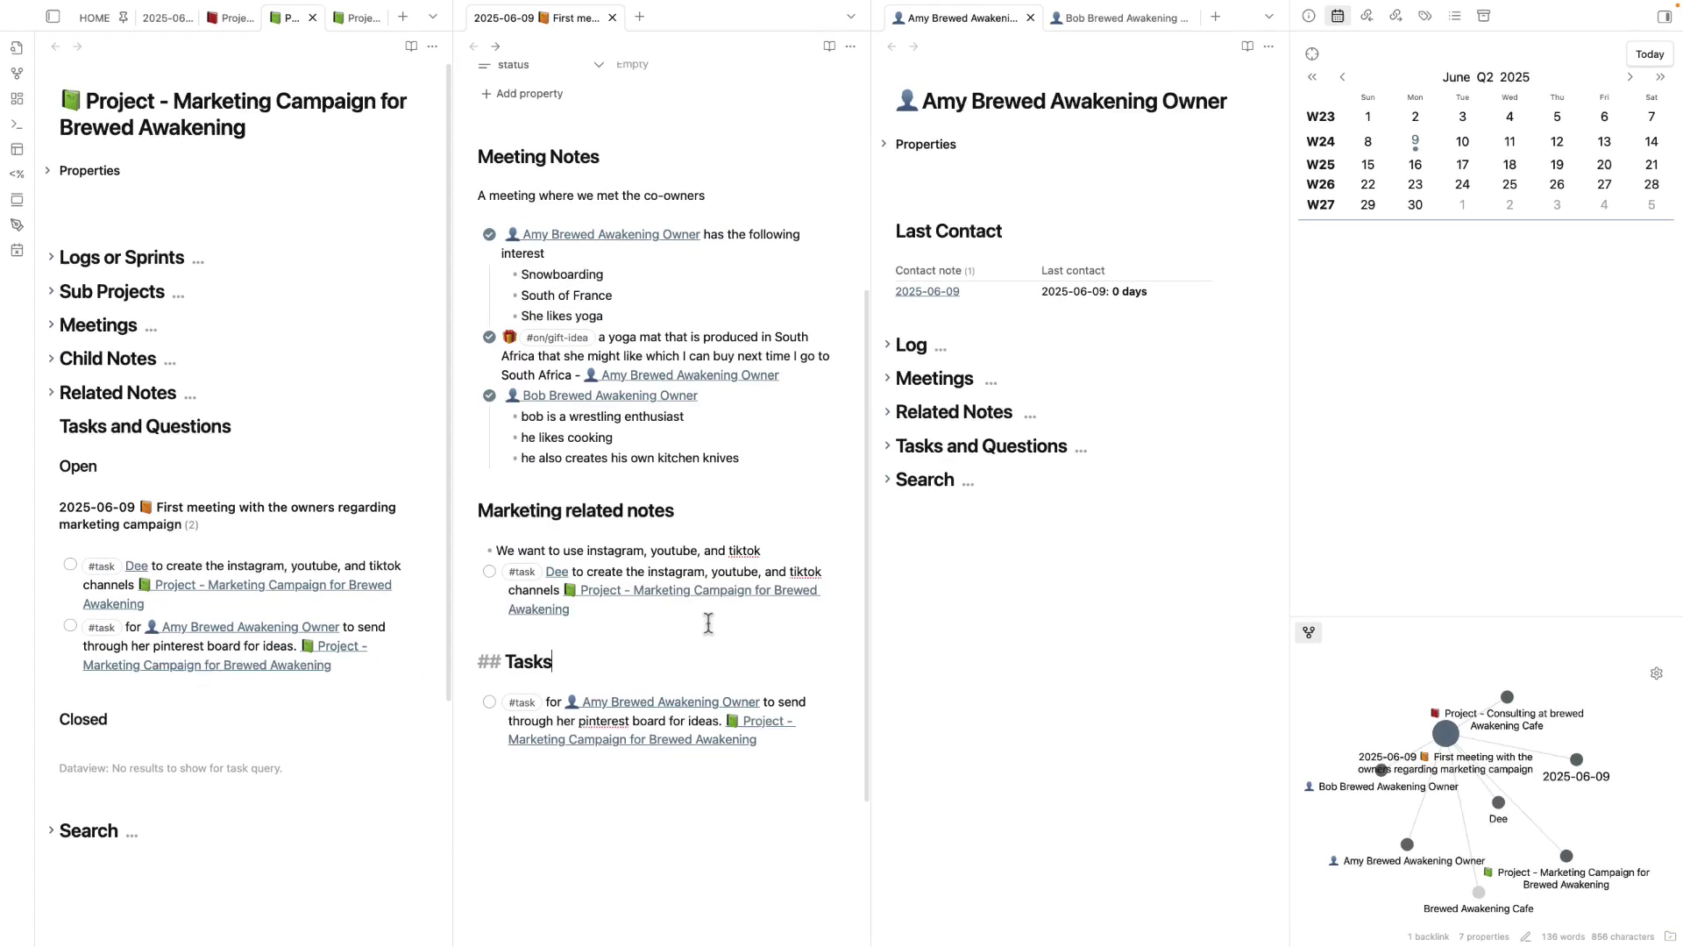
pyautogui.scroll(5, 709, 622)
pyautogui.scroll(-6, 714, 636)
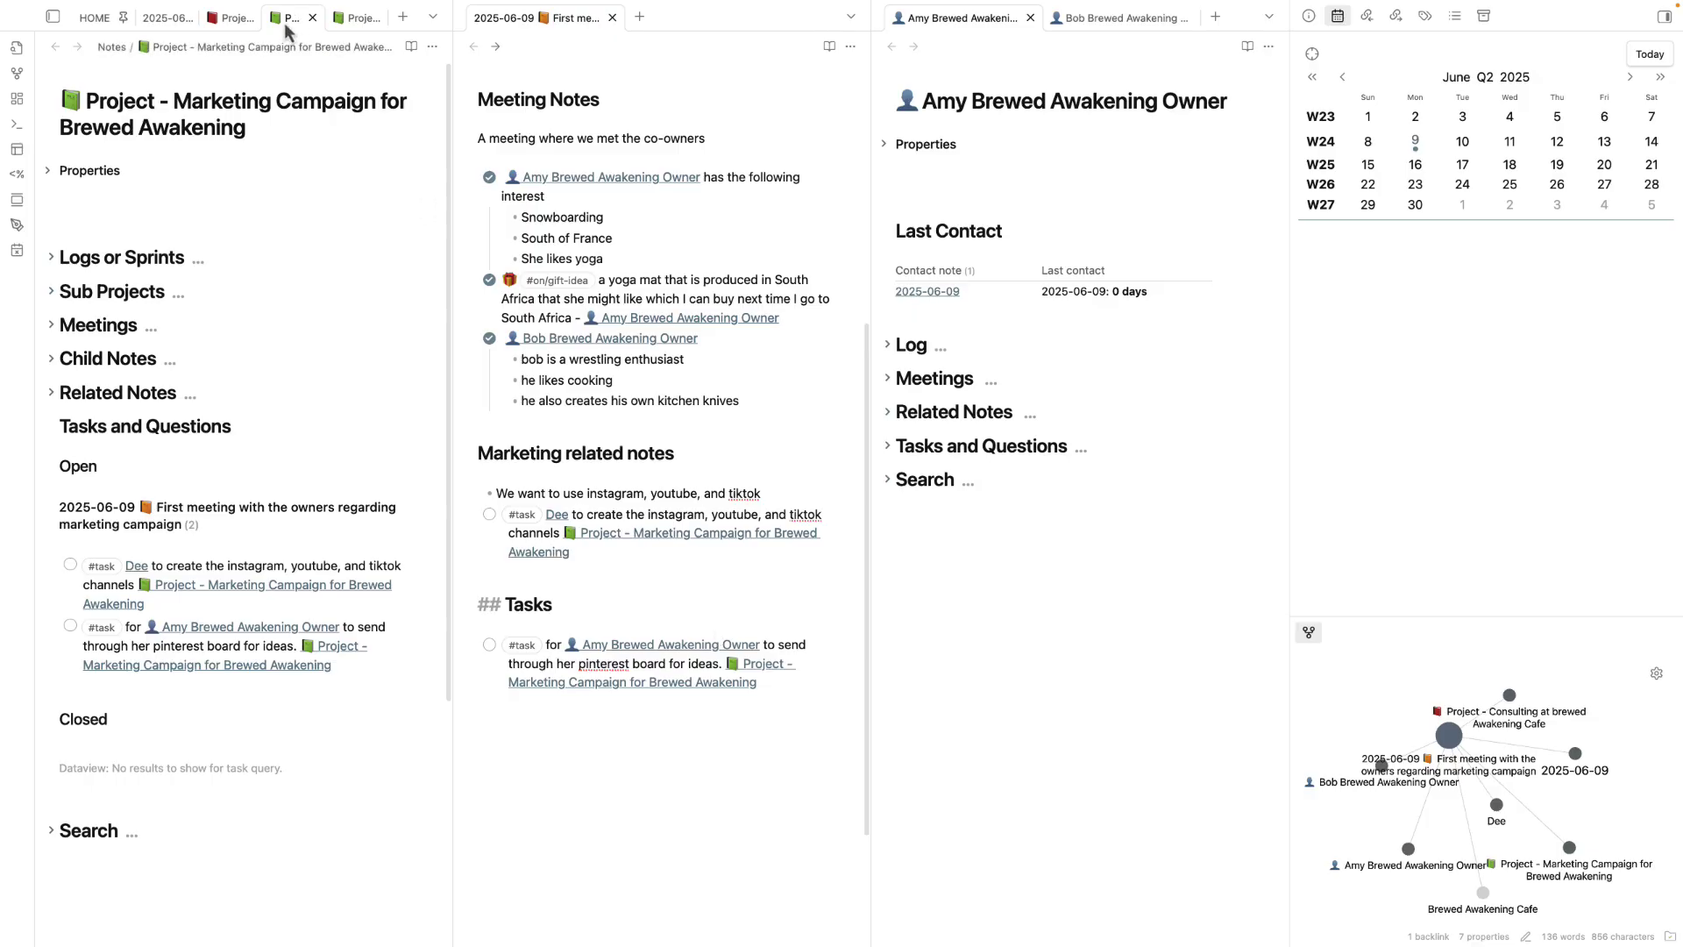
pyautogui.click(226, 18)
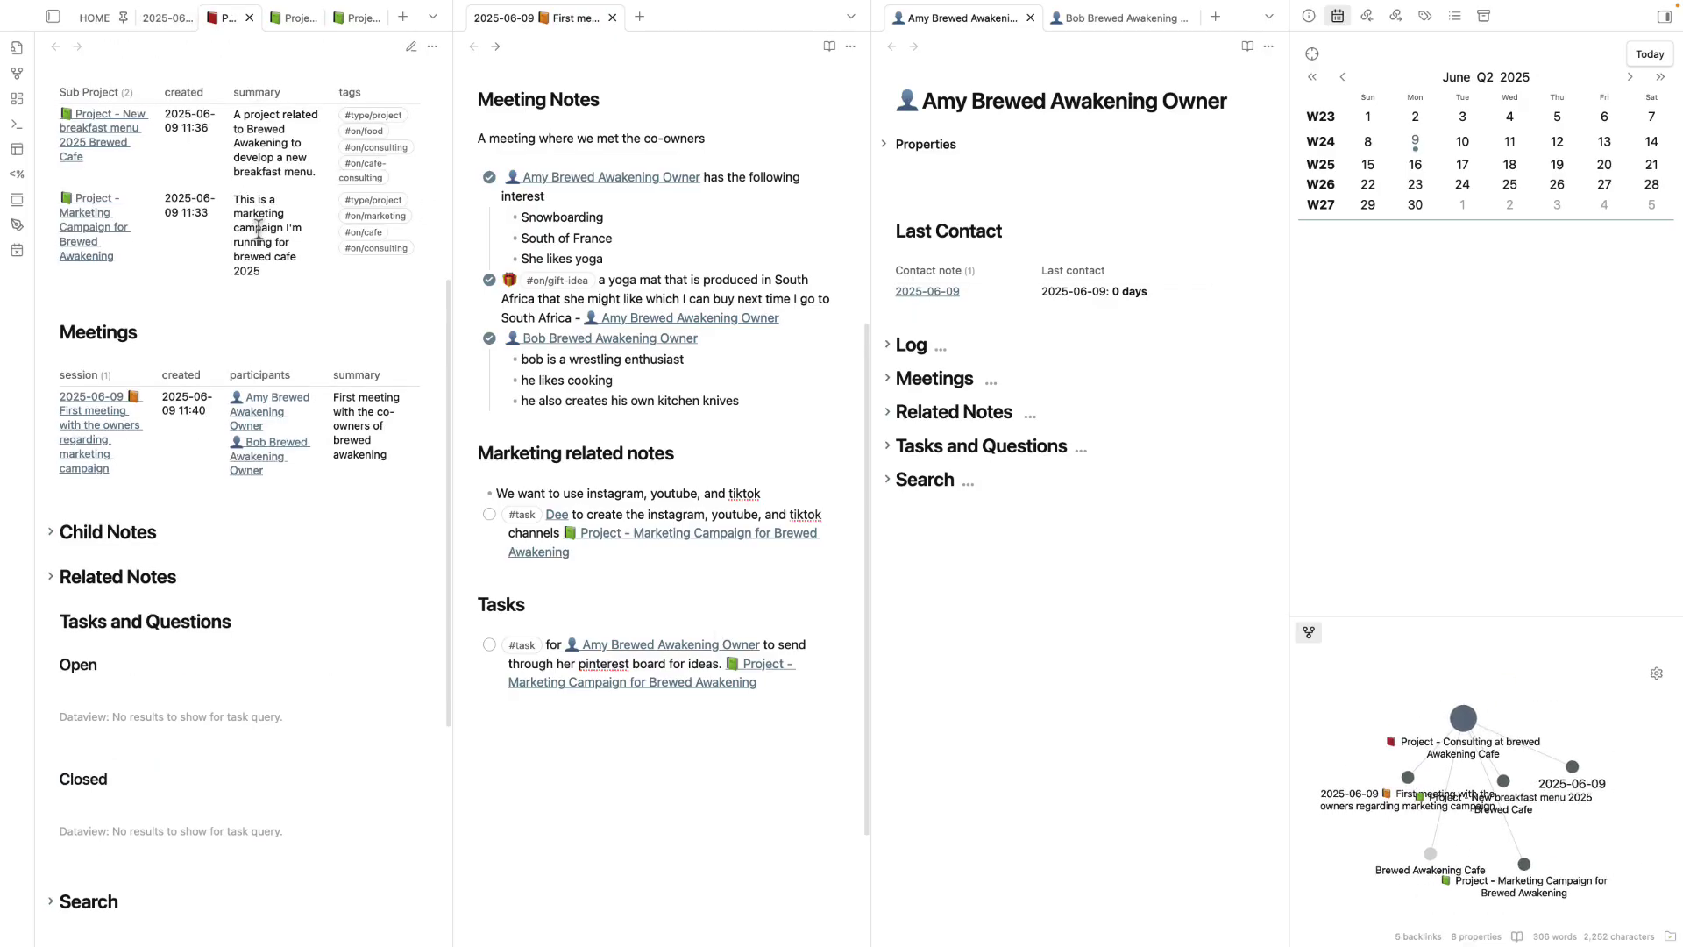
pyautogui.click(284, 21)
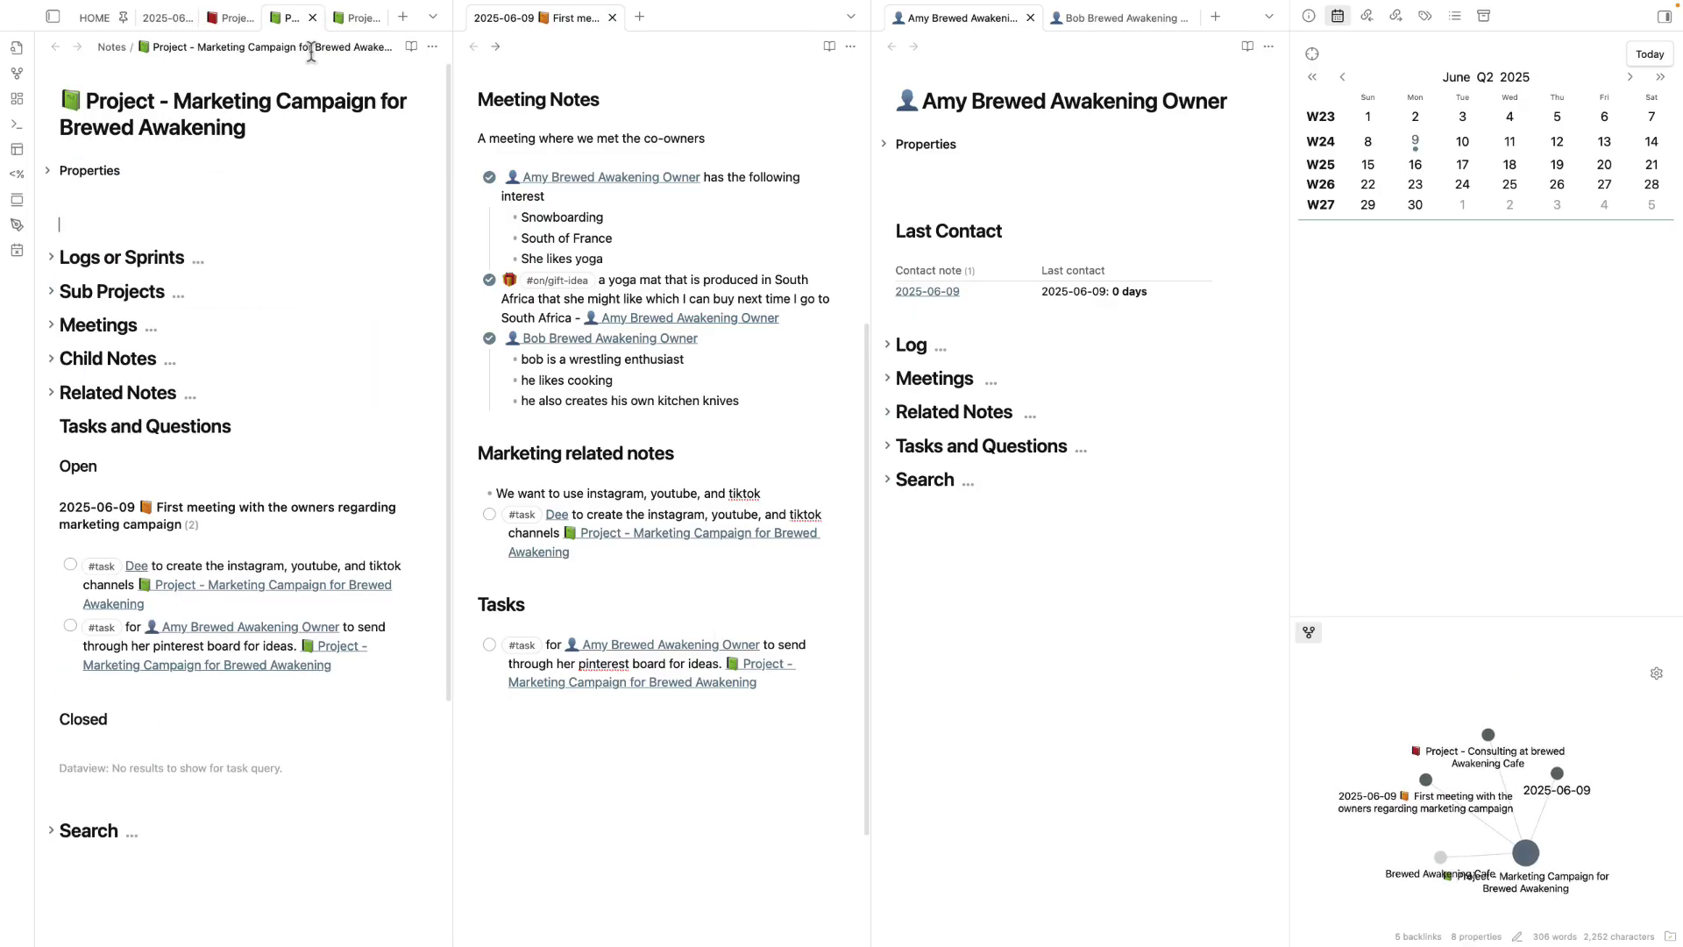
# - Highlight the meeting note link under the daily note's 10:00 log entry and review the meeting note's properties
pyautogui.click(160, 16)
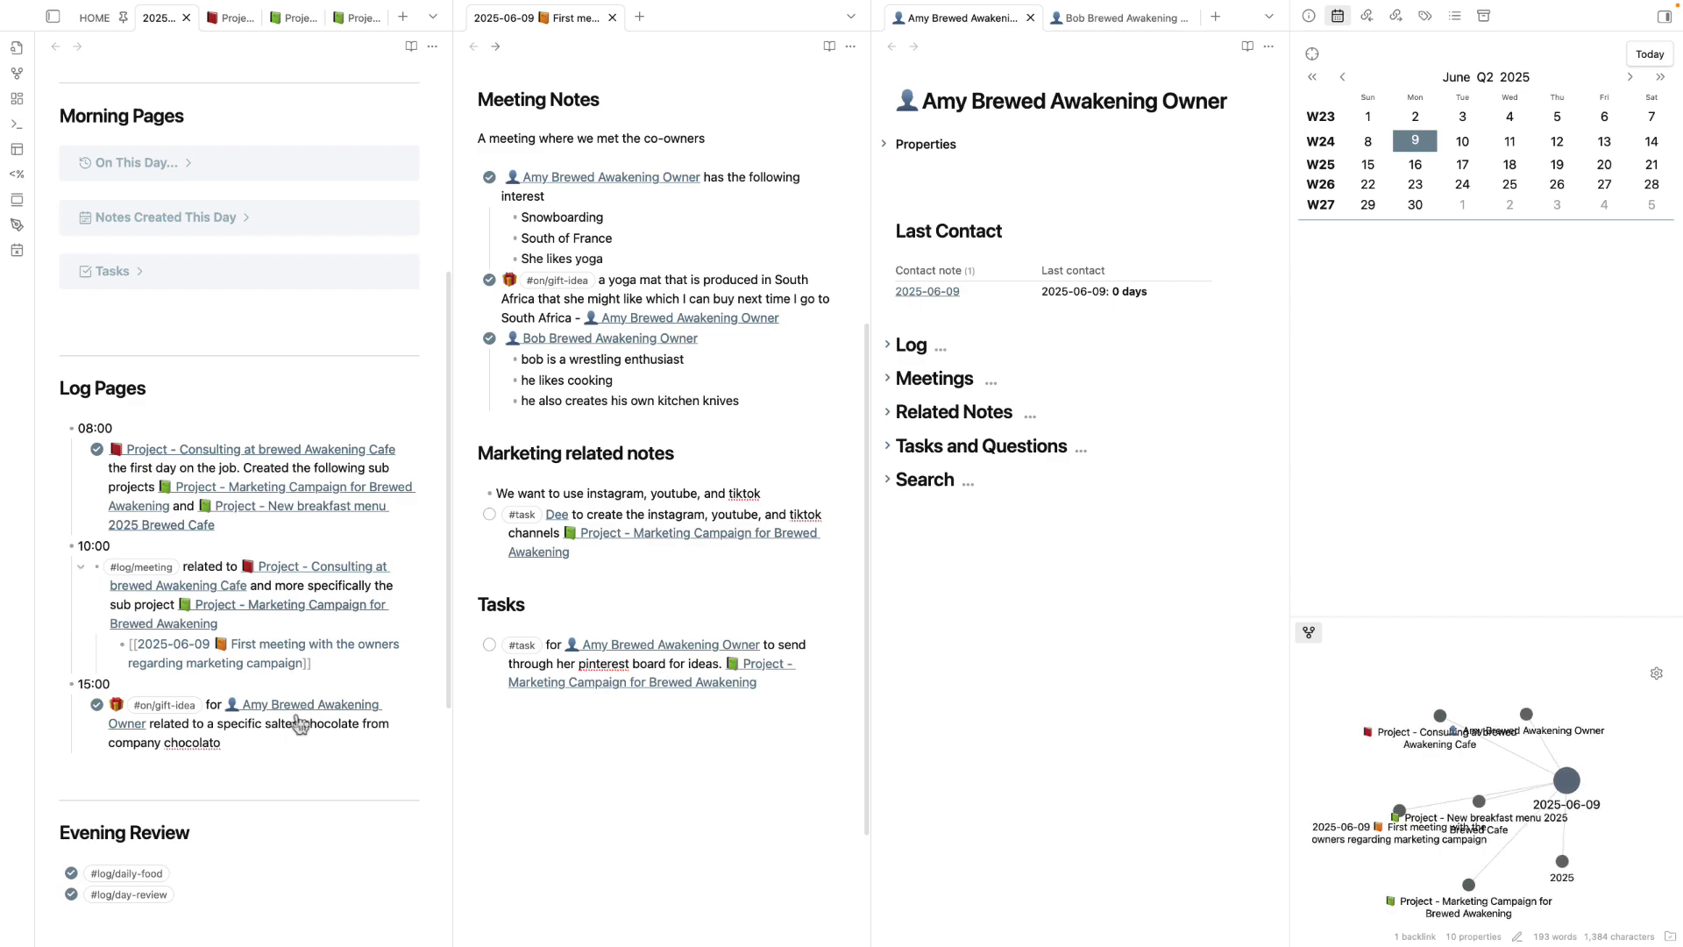
pyautogui.moveTo(326, 663); pyautogui.dragTo(7, 661)
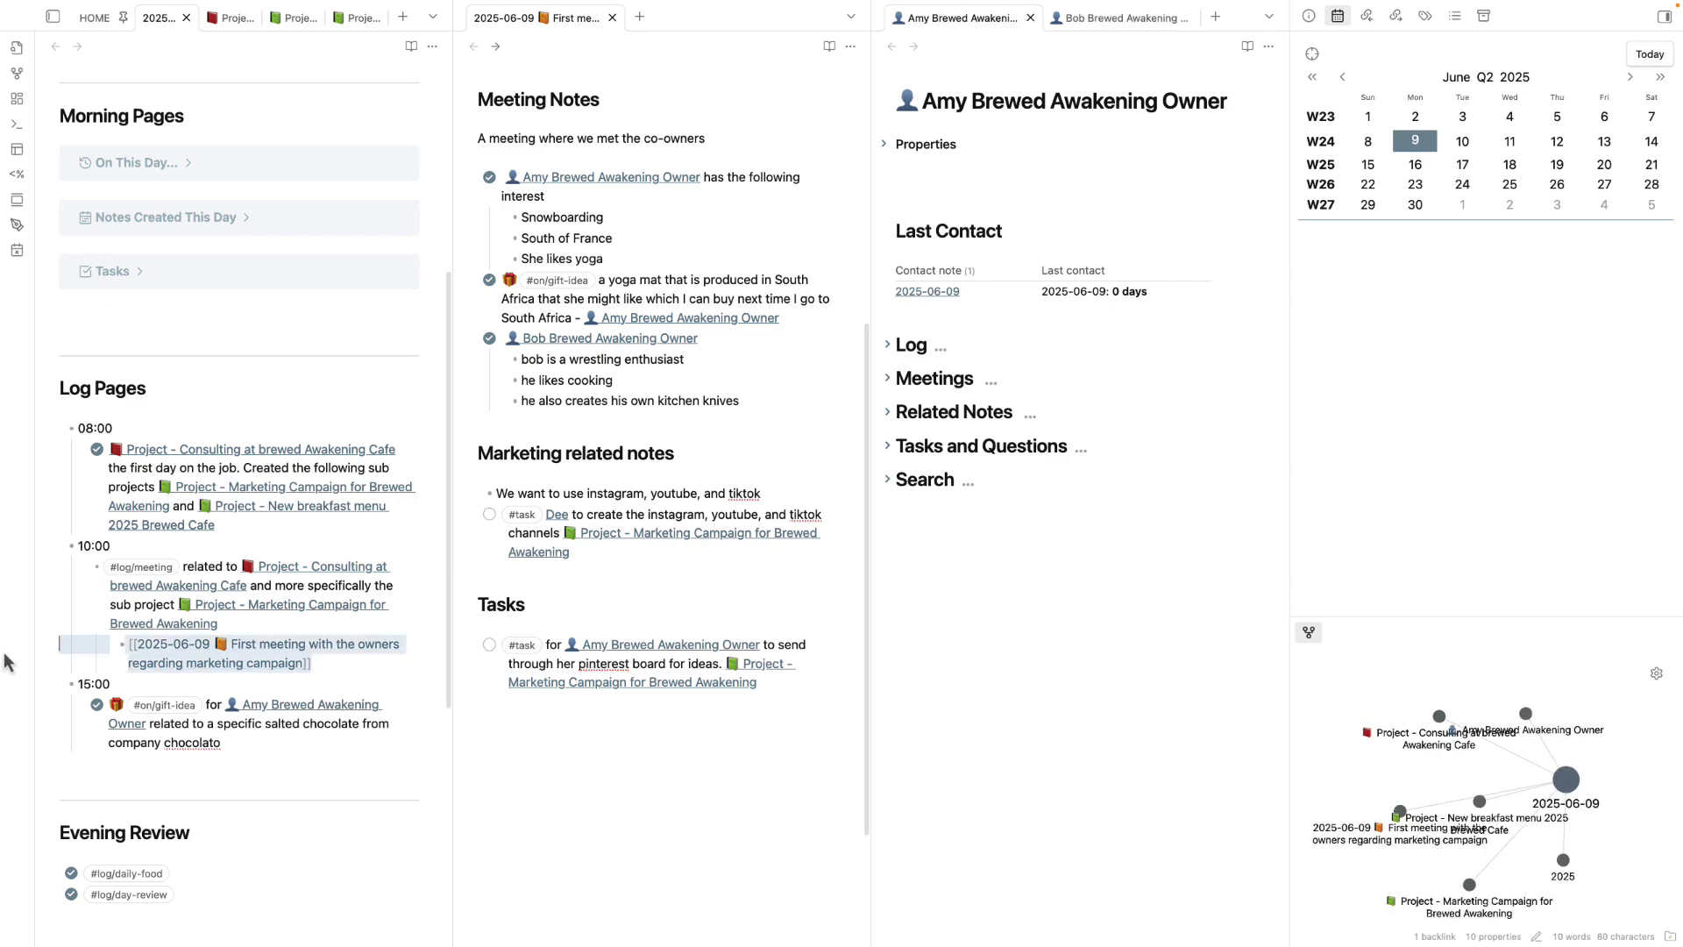
pyautogui.scroll(5, 685, 550)
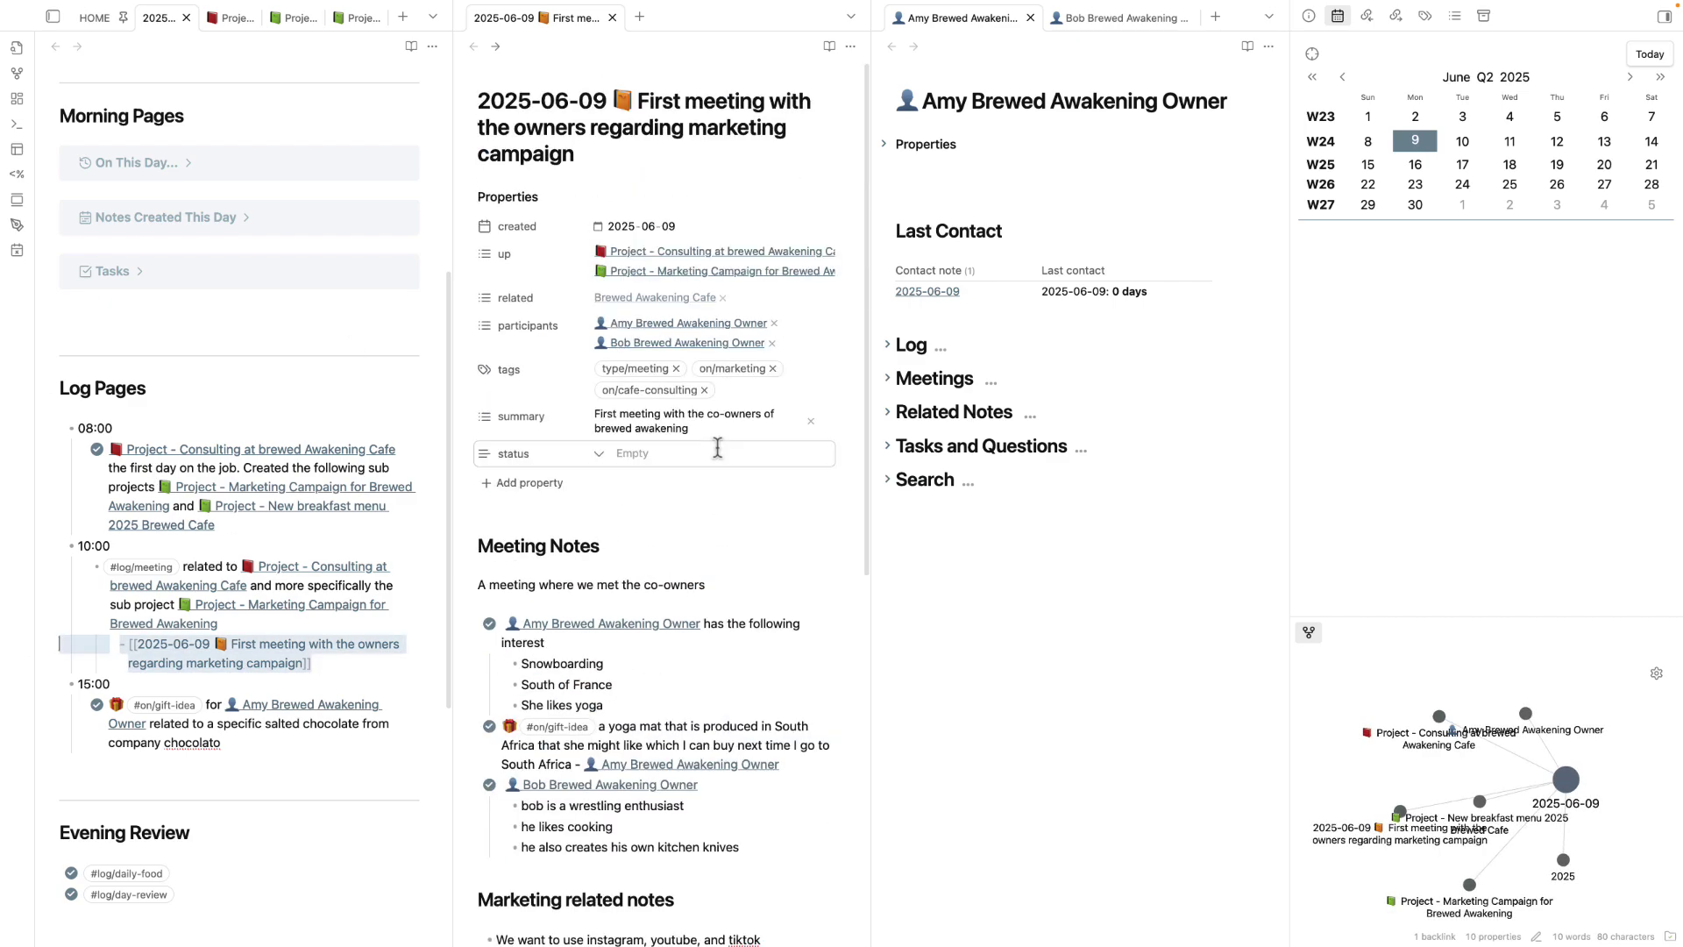
# - Highlight the Marketing related notes heading and the entries below it in the meeting note, and return to its properties
pyautogui.scroll(-10, 717, 447)
pyautogui.tripleClick(695, 387)
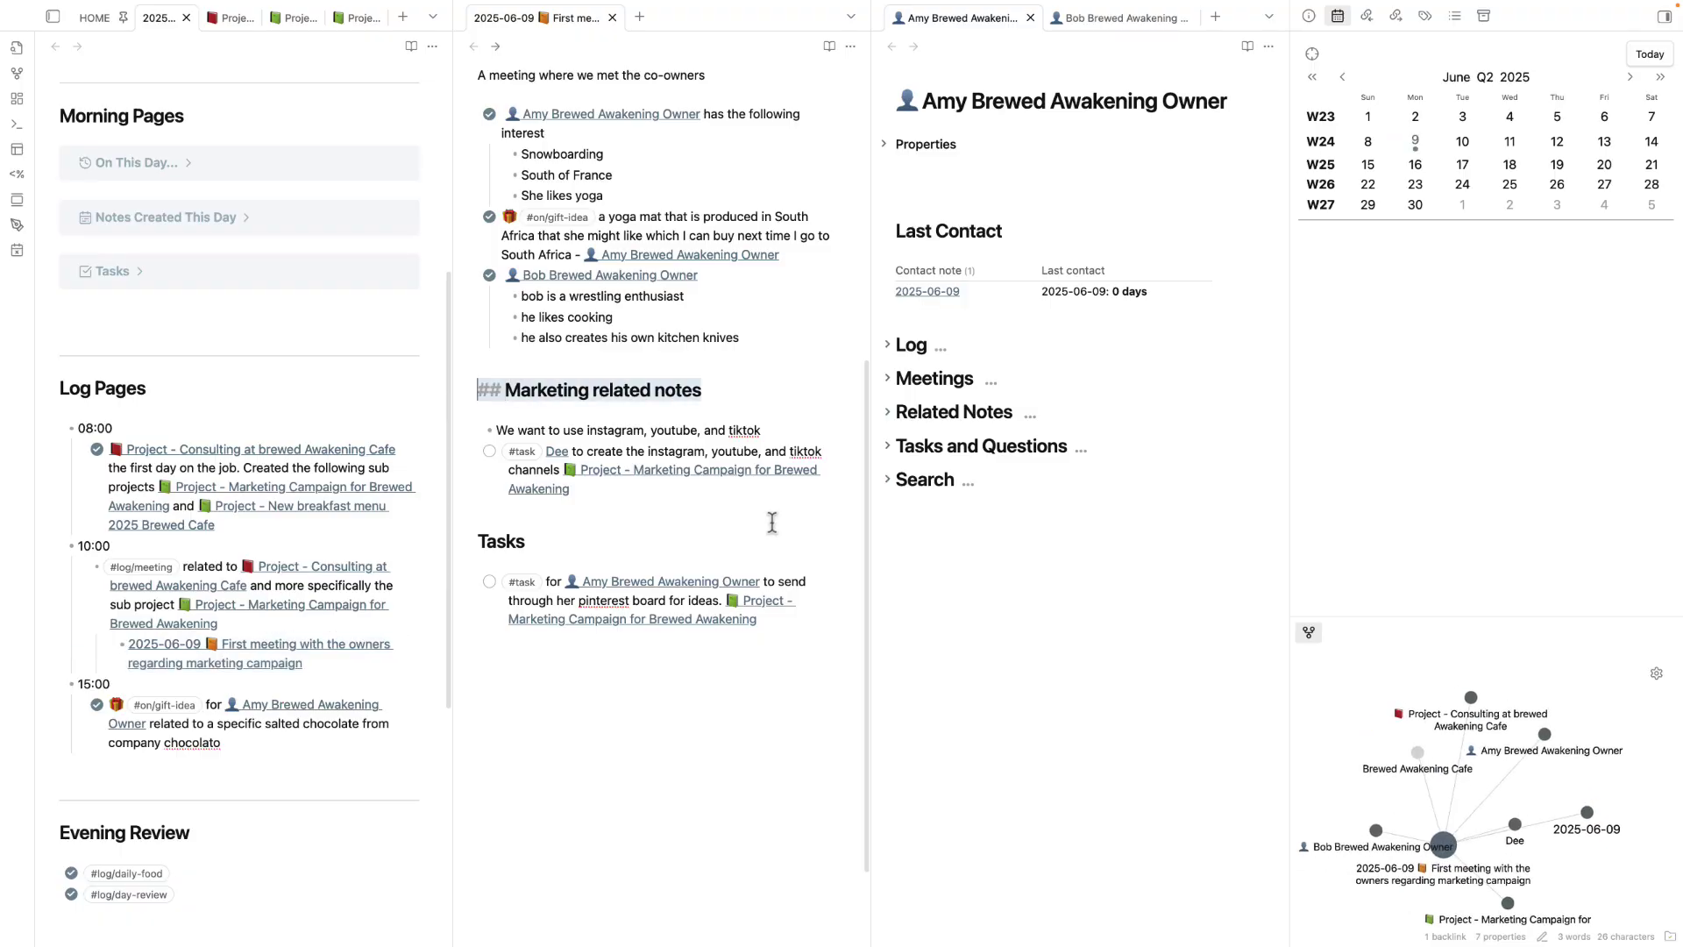
pyautogui.moveTo(771, 522); pyautogui.dragTo(495, 428)
pyautogui.click(759, 504)
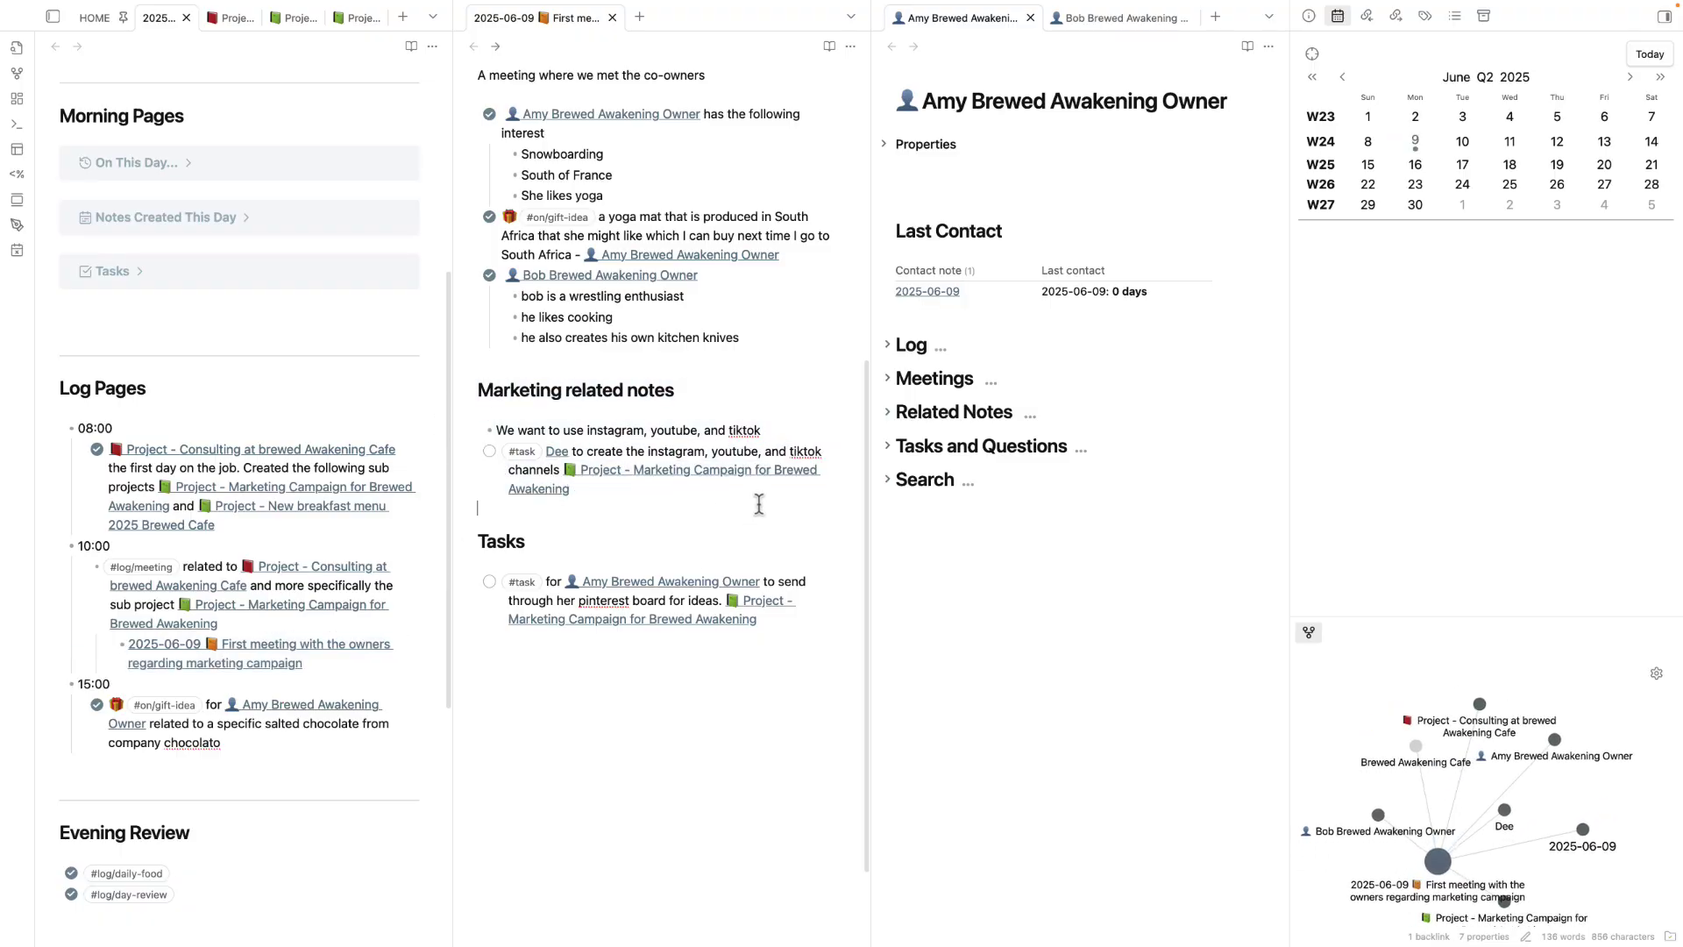
pyautogui.hotkey('shift', 'Up')
pyautogui.hotkey('shift', 'Up')
pyautogui.scroll(5, 741, 590)
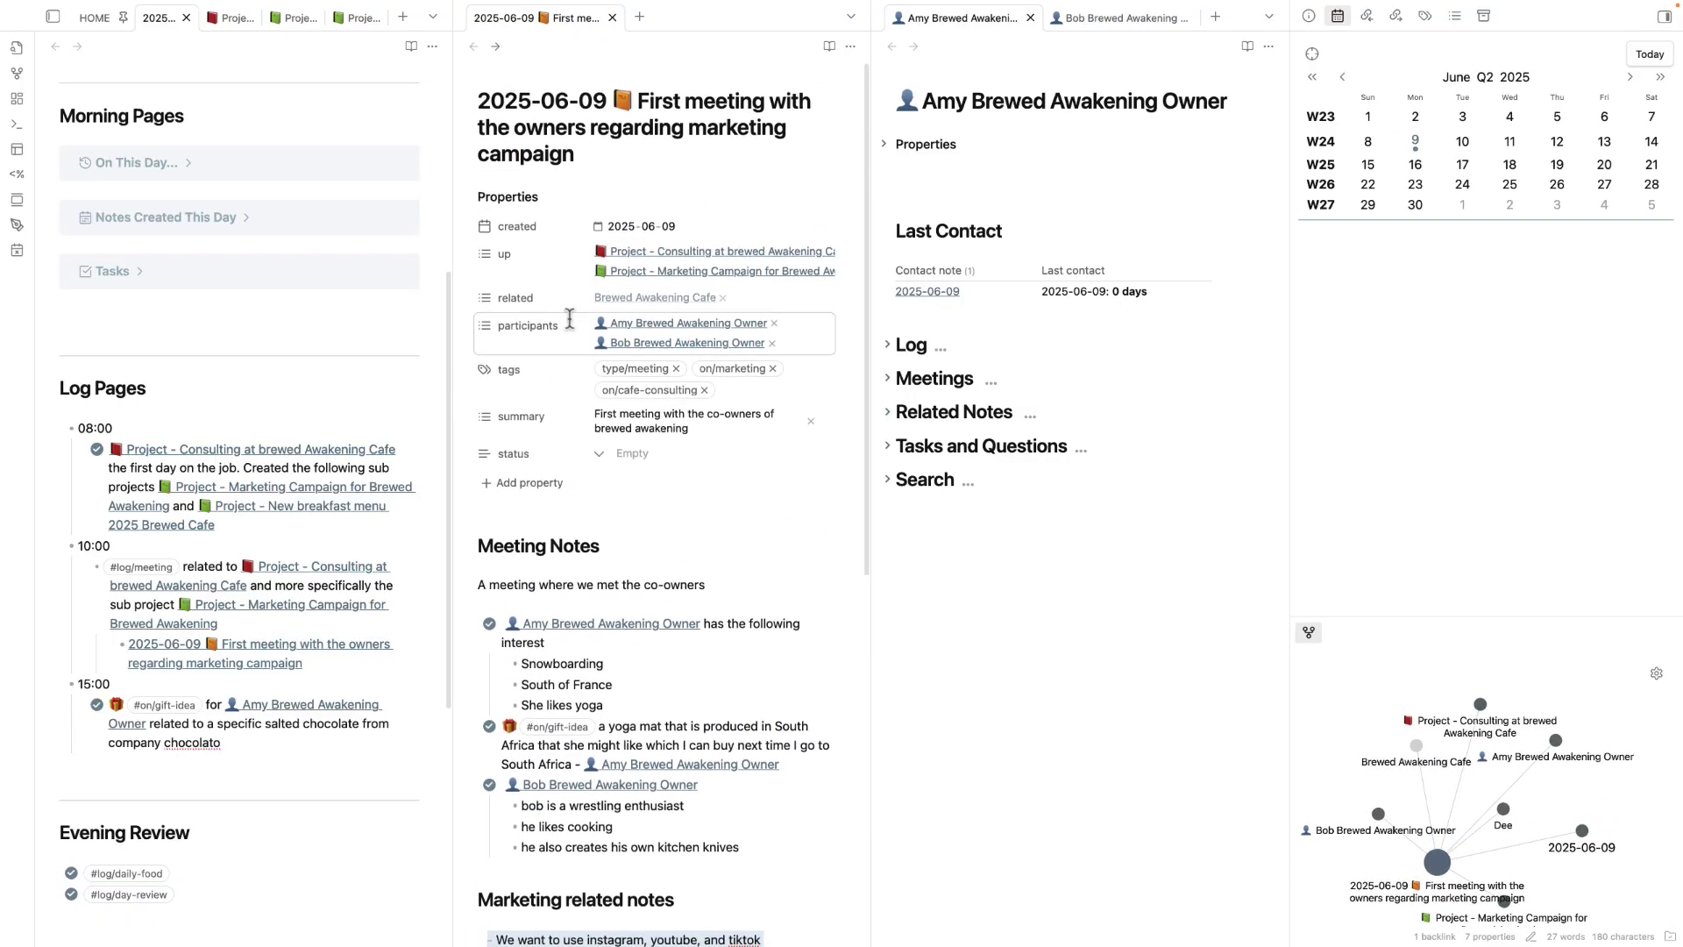
# - View the two co-owners' person notes beside the meeting note, leaving the second co-owner's note open
pyautogui.click(1087, 18)
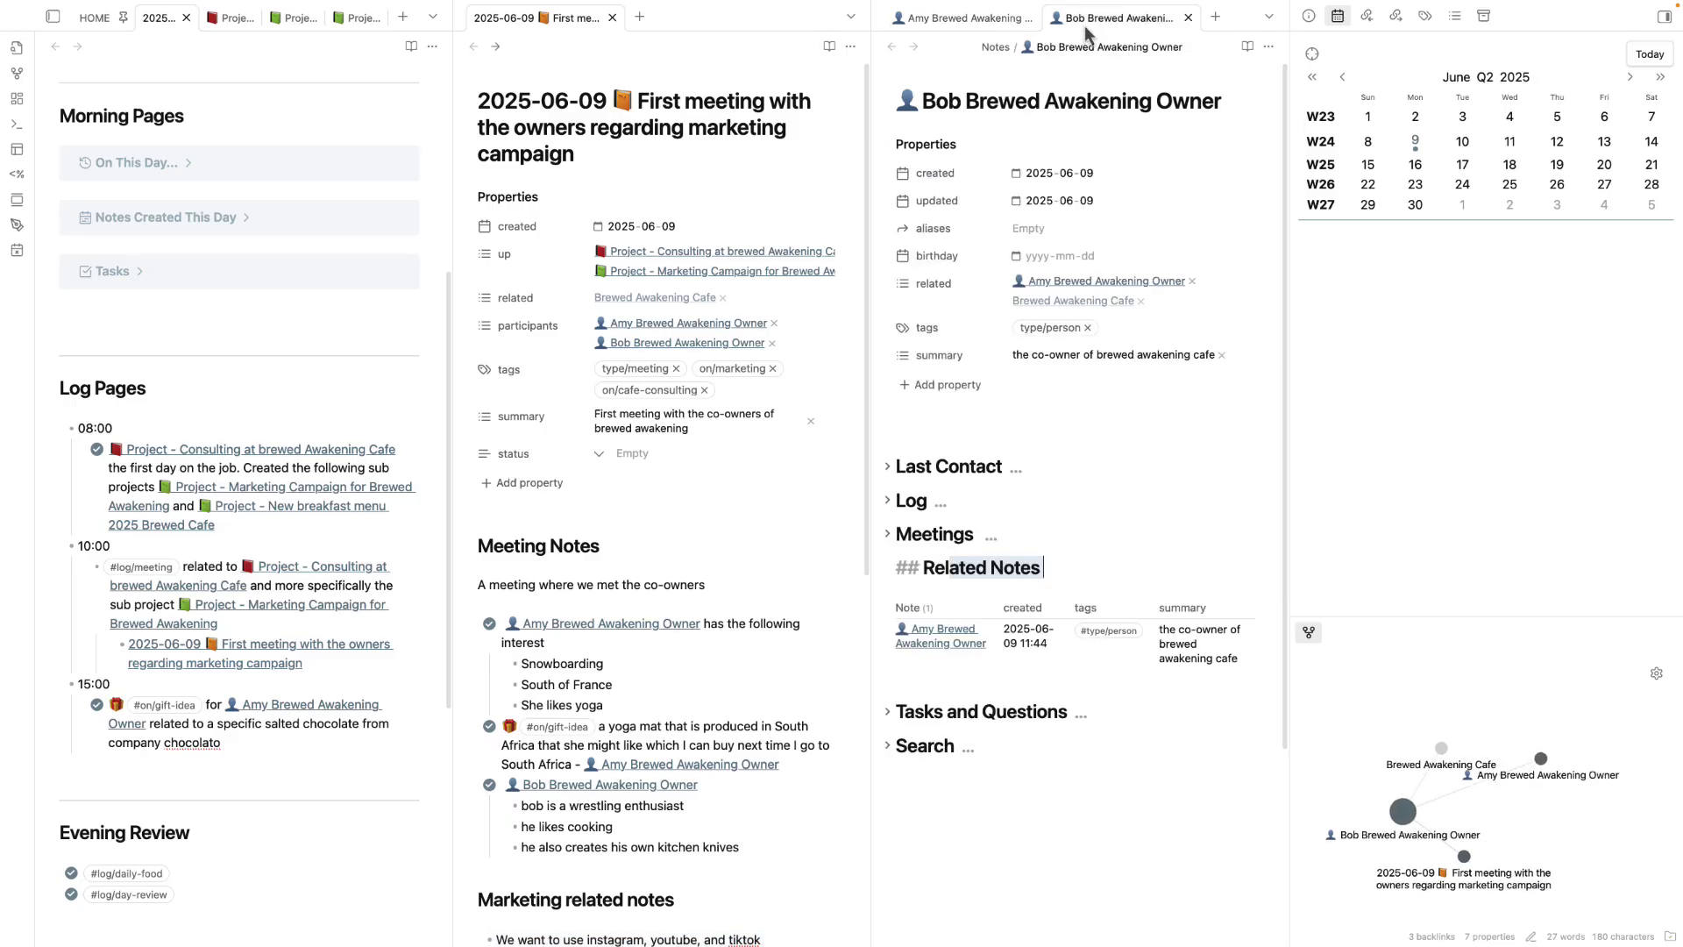
pyautogui.click(967, 19)
pyautogui.click(1118, 18)
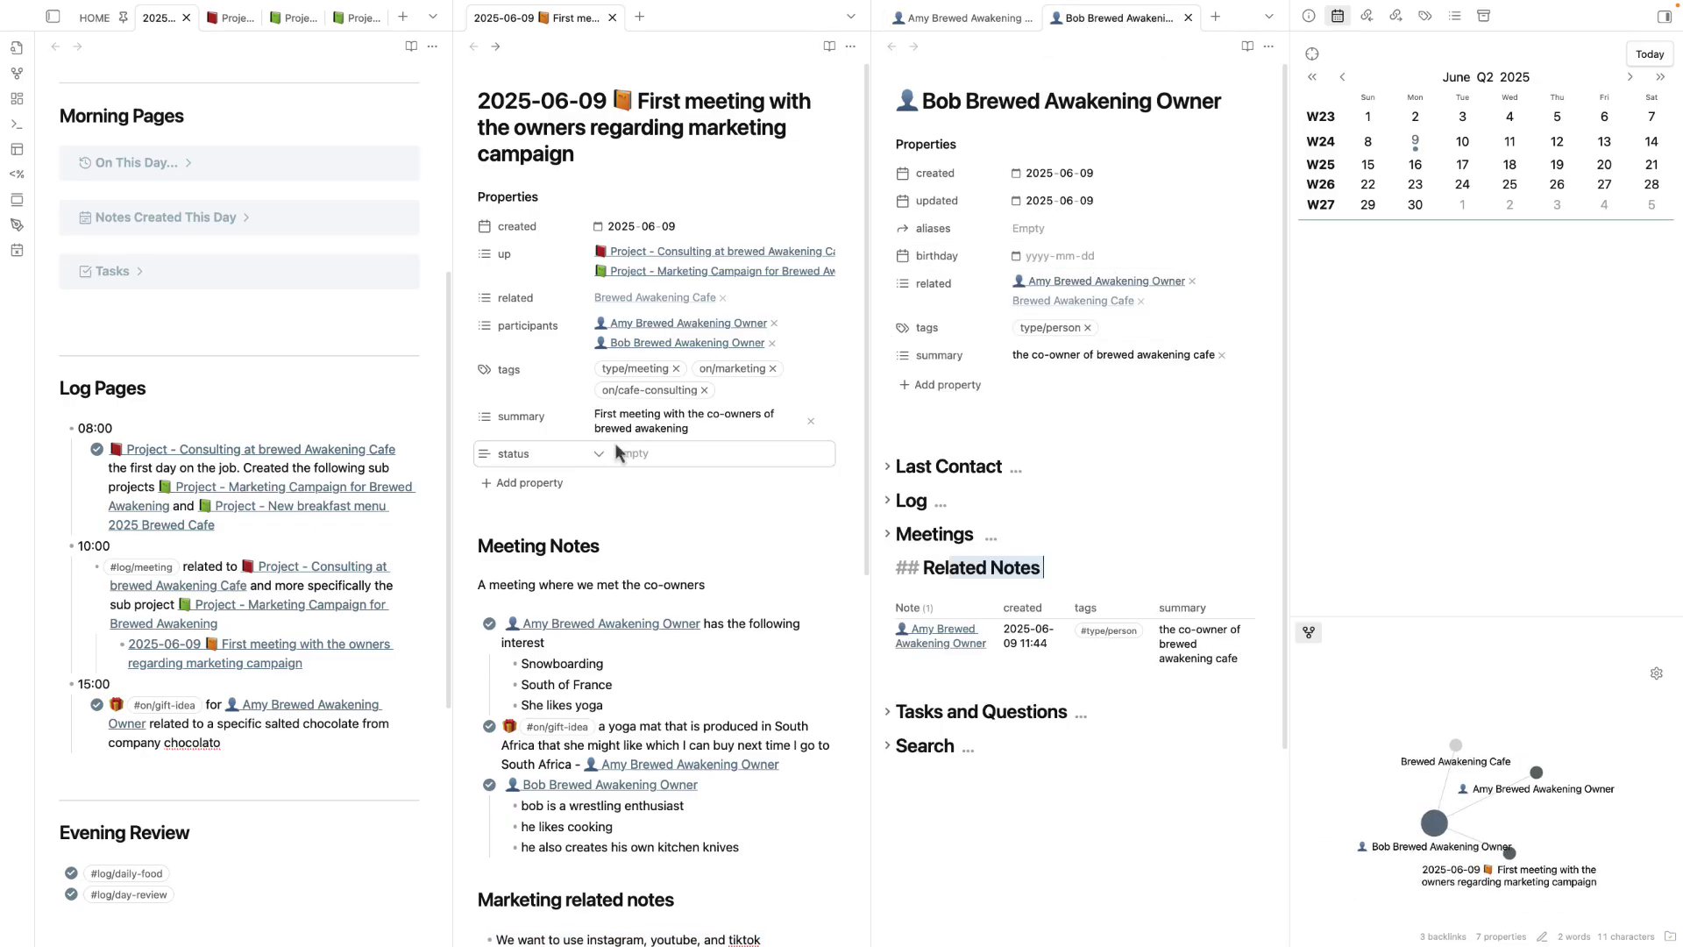
pyautogui.scroll(5, 298, 397)
# - Review the consulting project note's Logs or Sprints, Sub Projects and Meetings sections, highlight its title, and preview the project link in its log entry
pyautogui.click(230, 18)
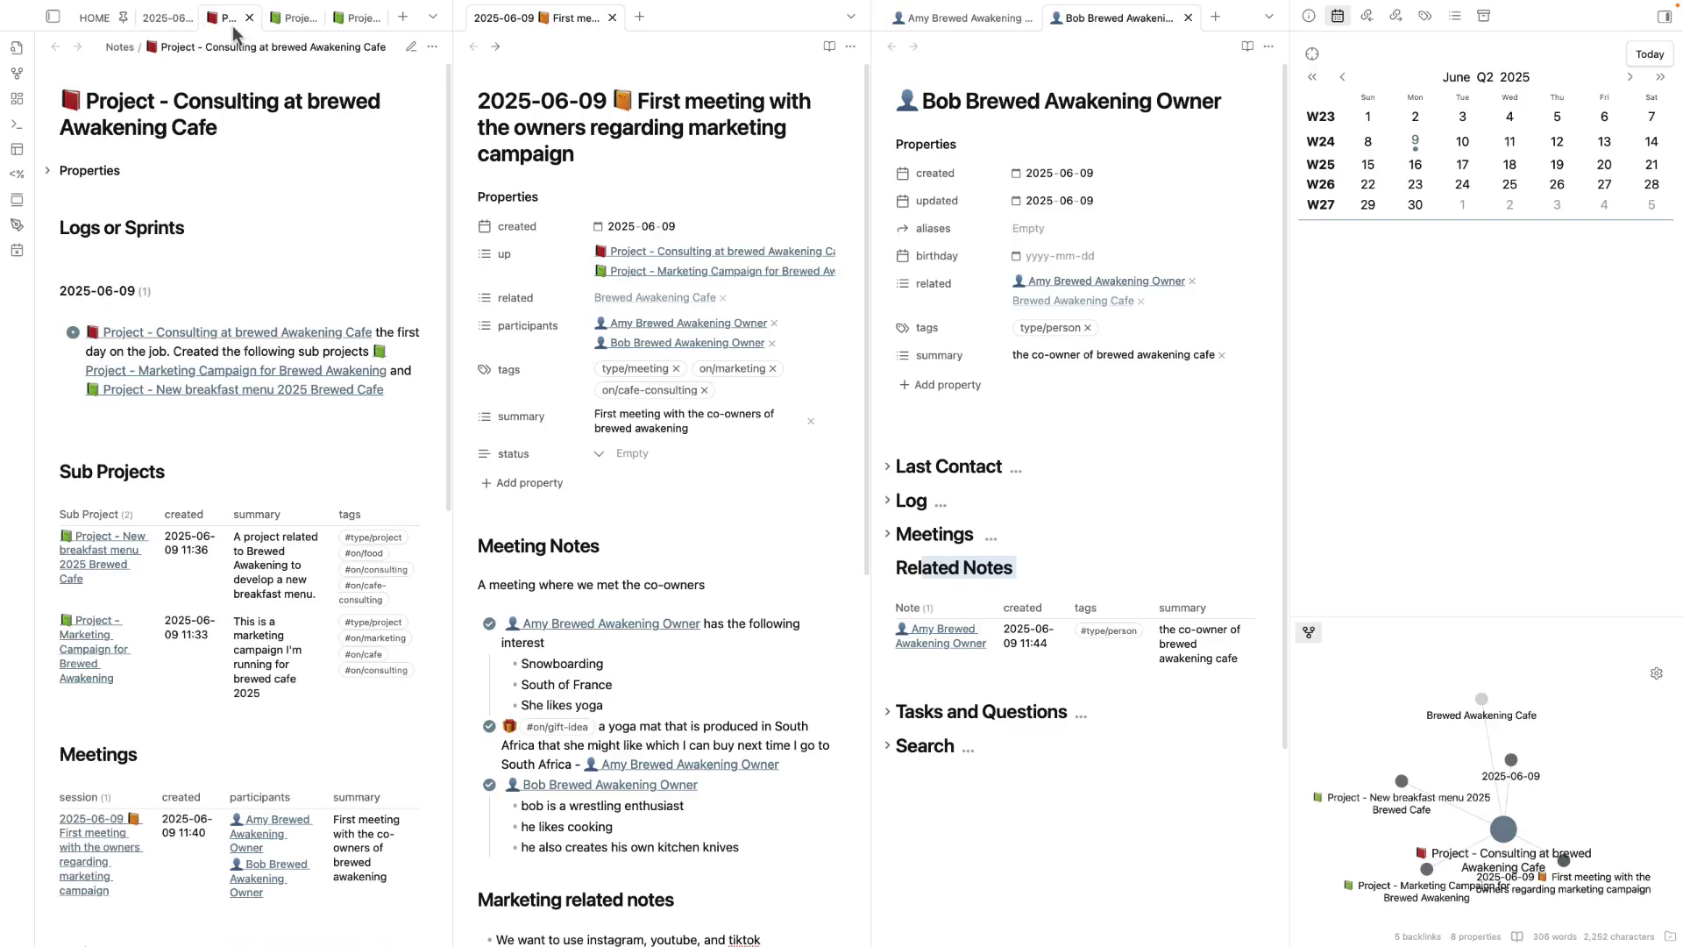
pyautogui.scroll(-5, 276, 360)
pyautogui.scroll(3, 276, 360)
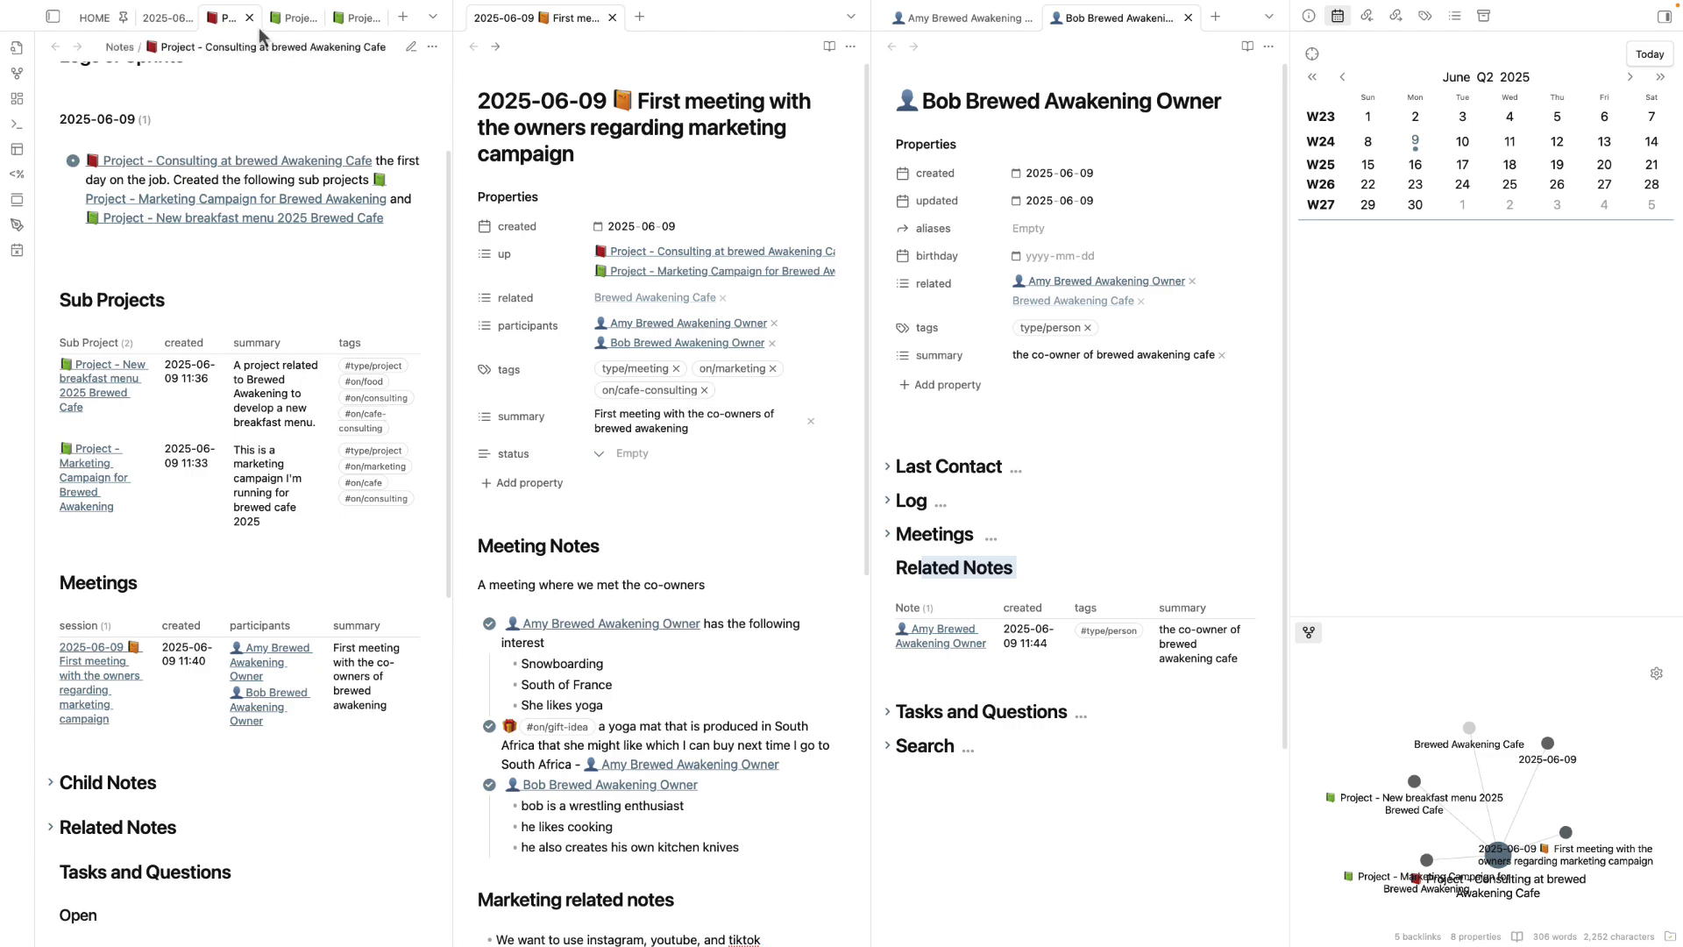
pyautogui.scroll(4, 228, 289)
pyautogui.moveTo(60, 101); pyautogui.dragTo(334, 125)
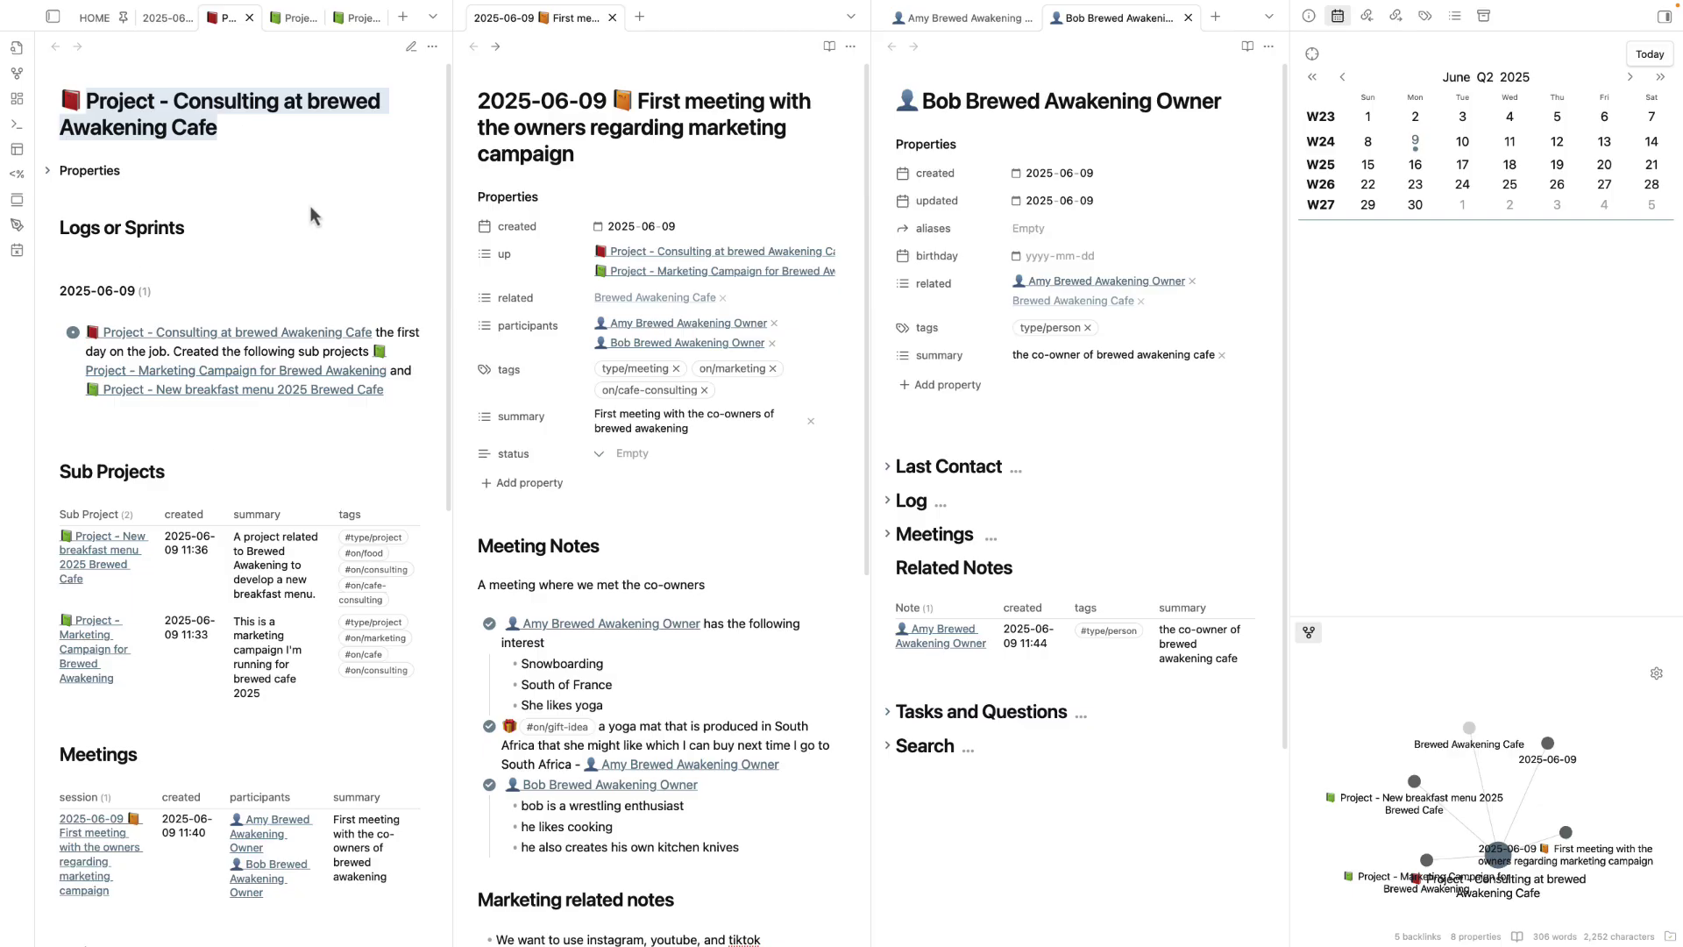
pyautogui.doubleClick(208, 133)
pyautogui.moveTo(272, 337)
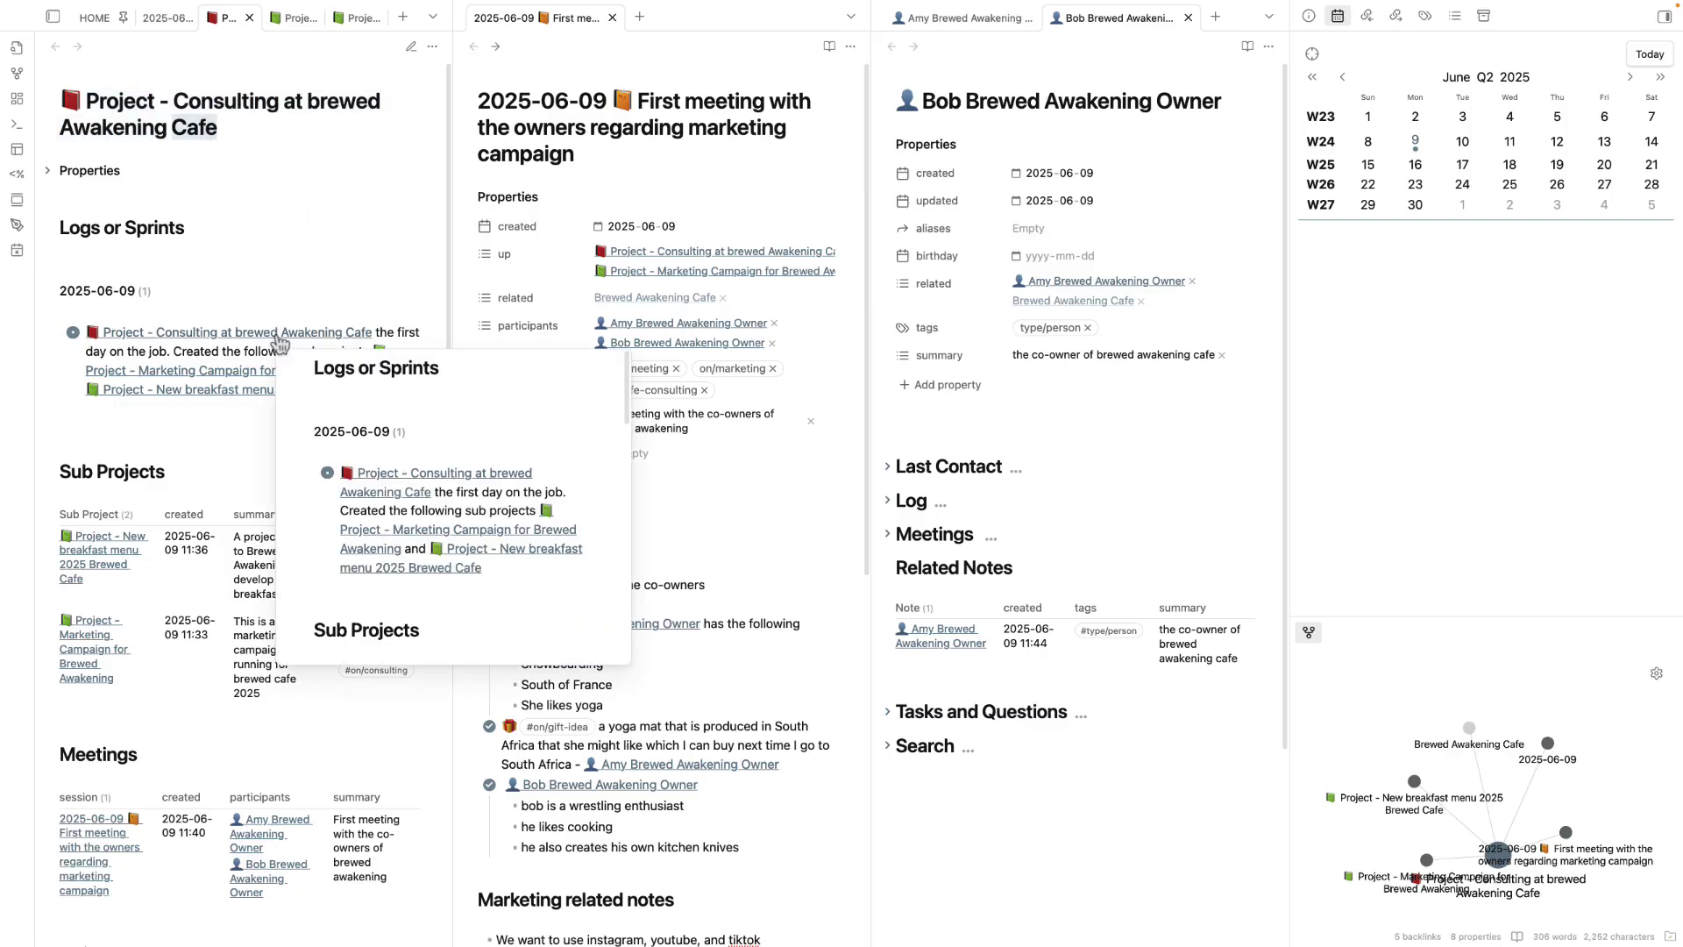
# - Collapse Meetings in the New breakfast menu project note, and Logs or Sprints, Sub Projects and Meetings in the consulting project note
pyautogui.click(352, 17)
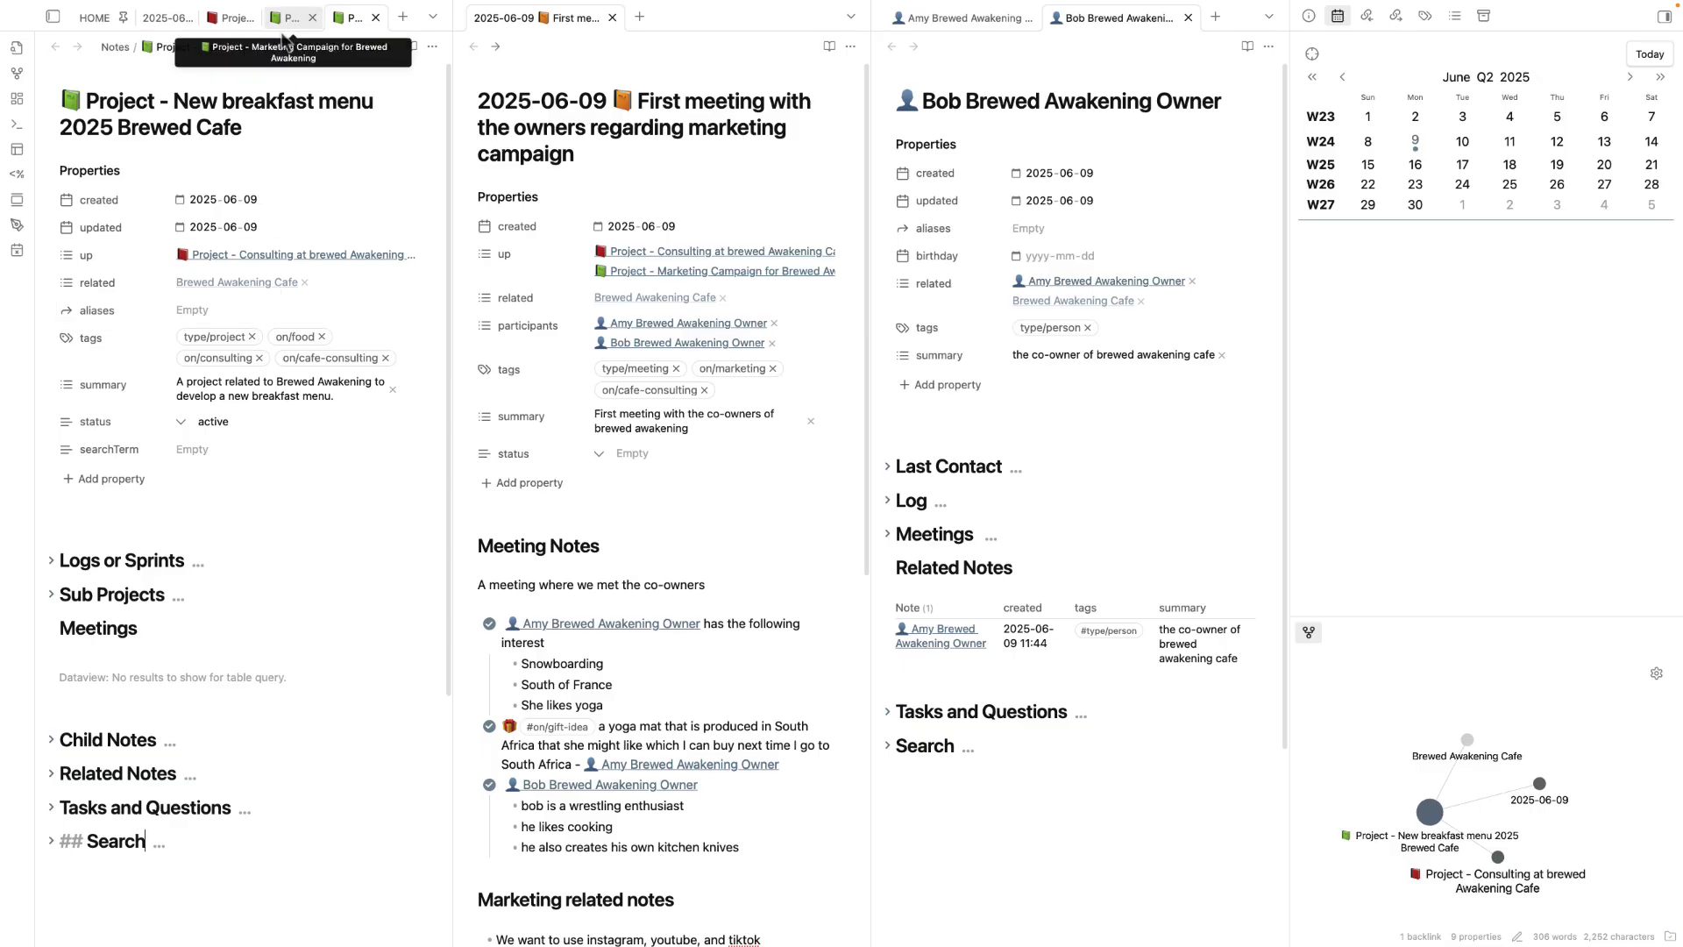
pyautogui.click(51, 628)
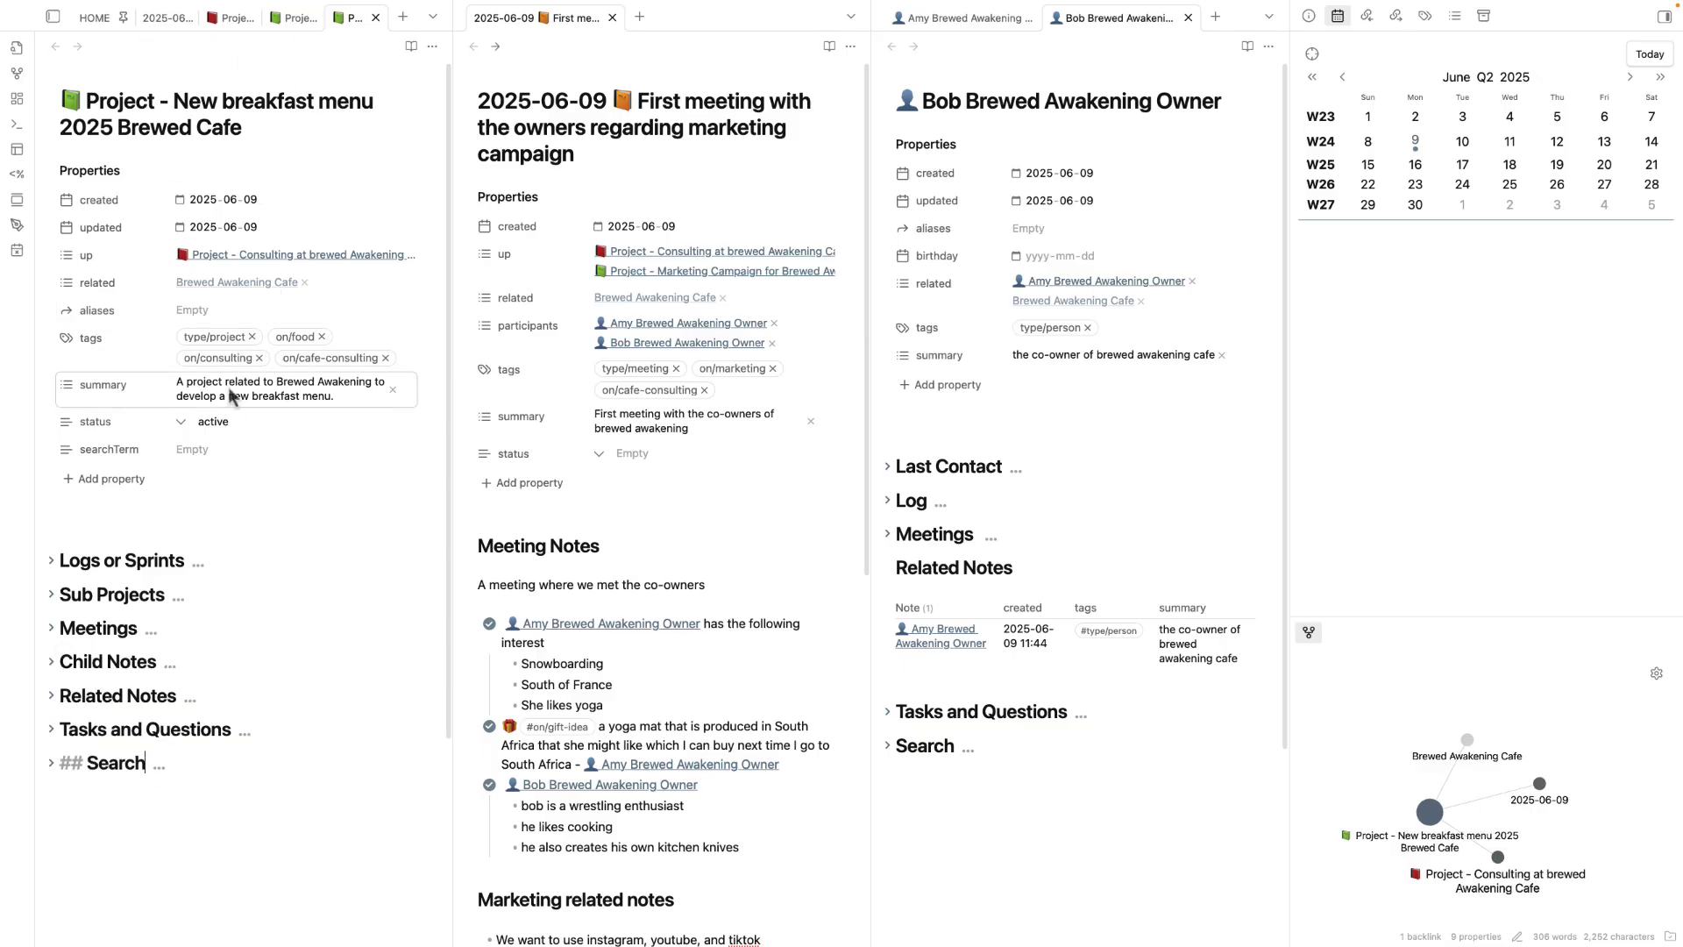
pyautogui.click(225, 19)
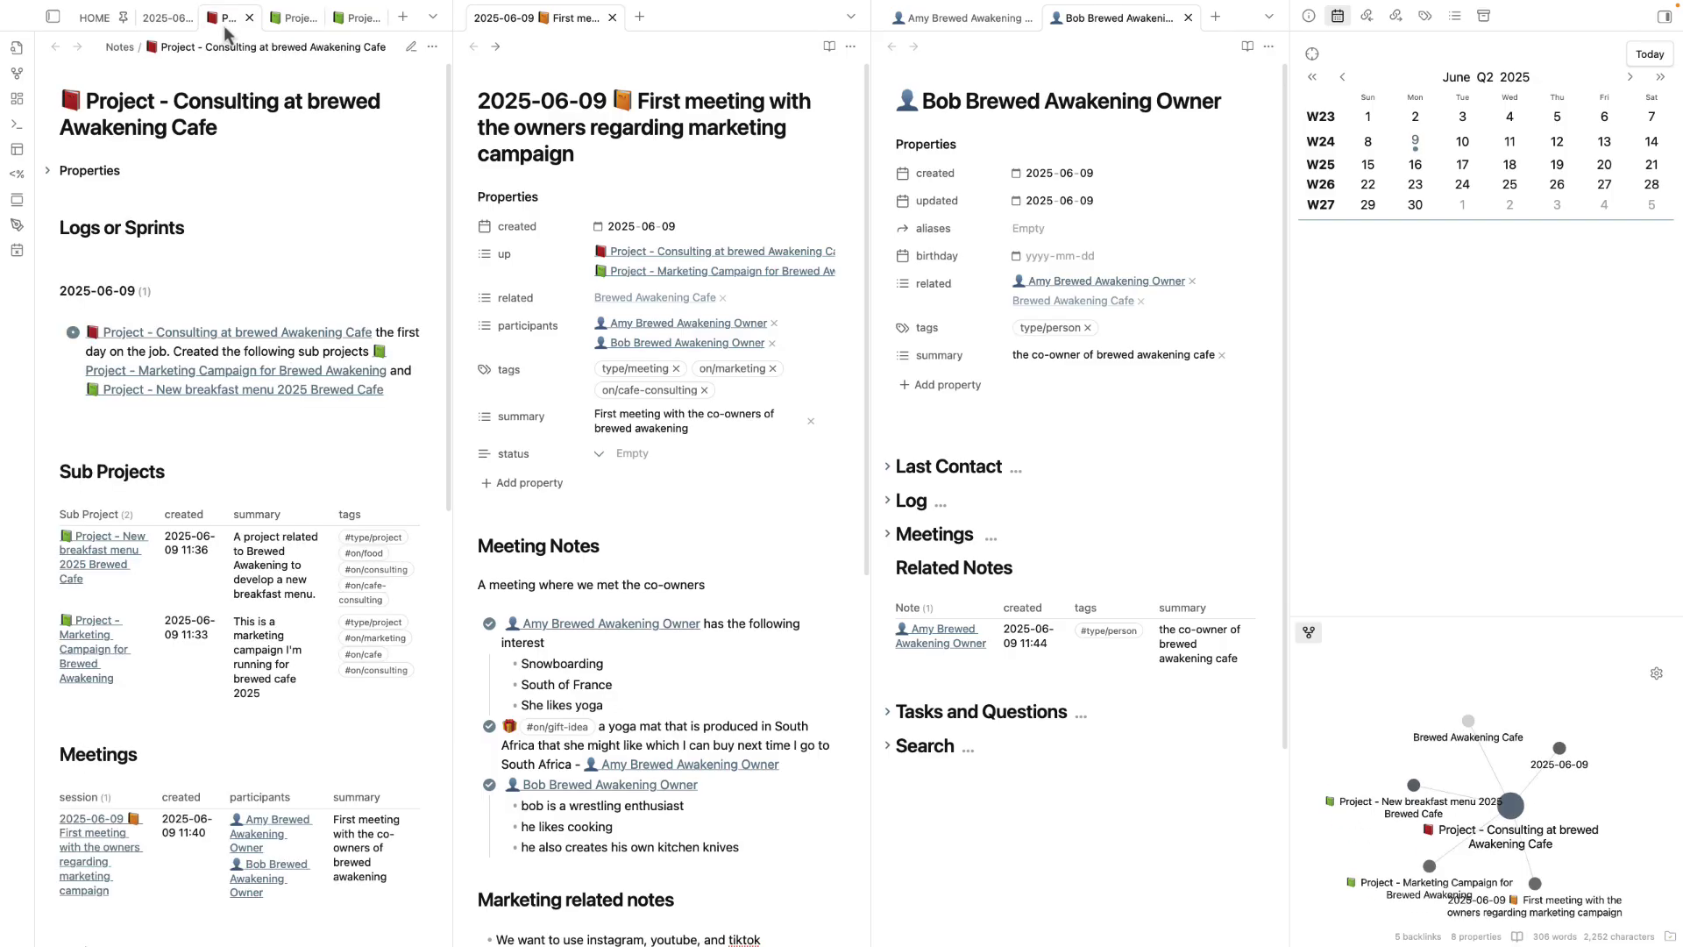
pyautogui.click(50, 228)
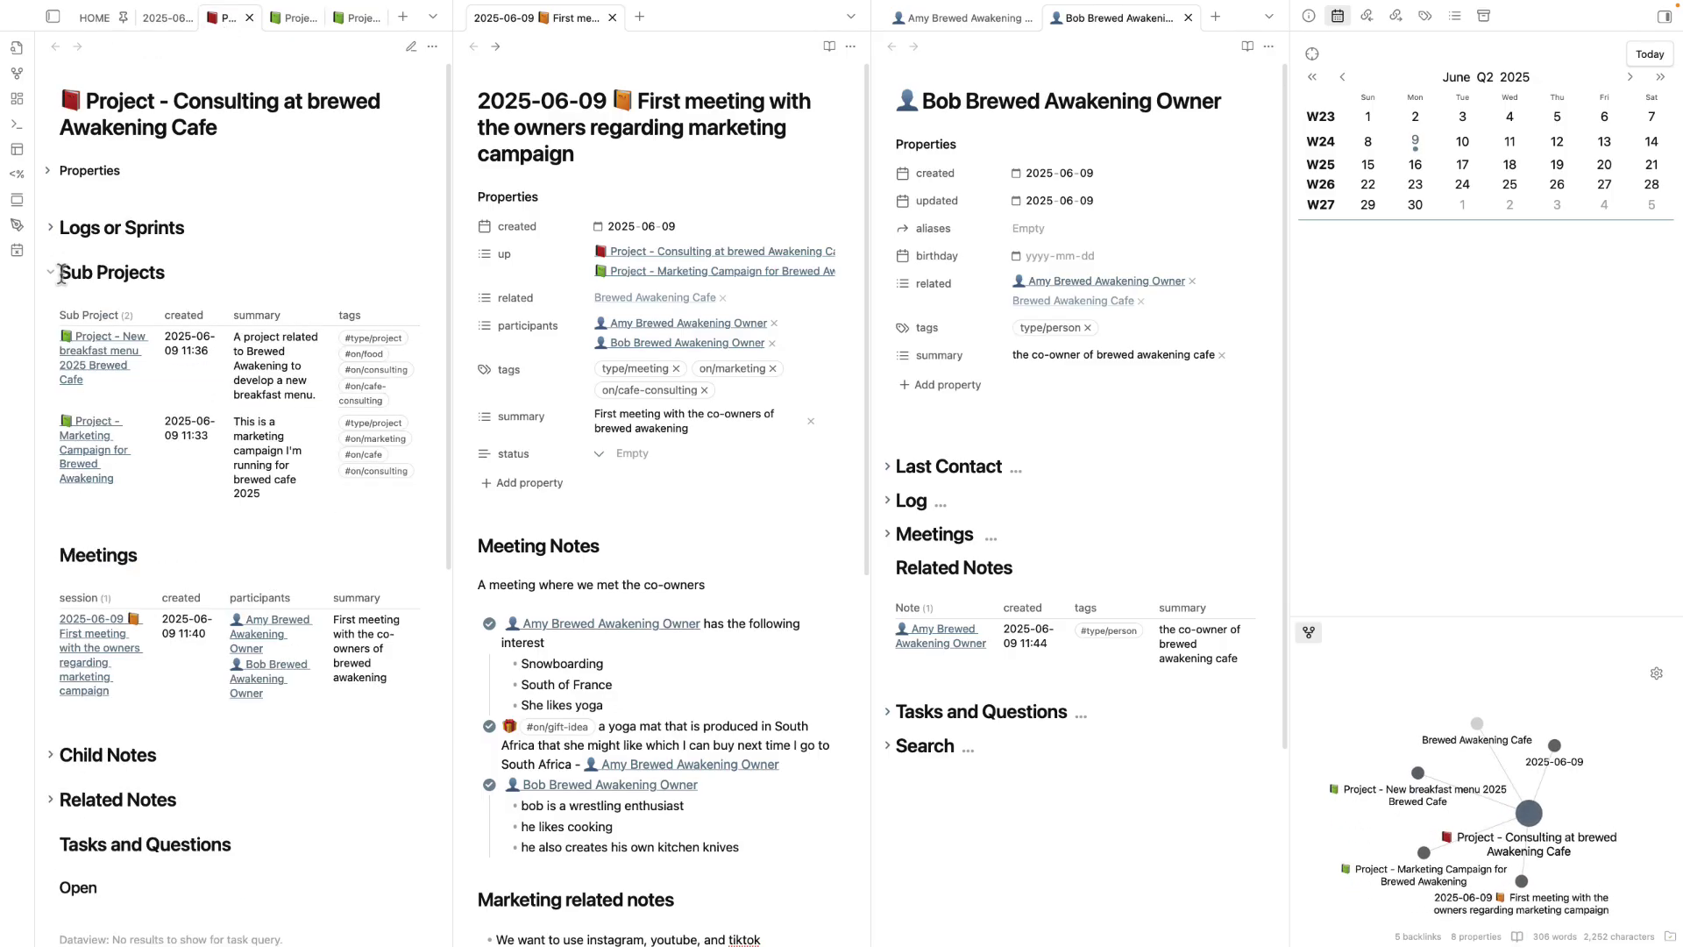
pyautogui.click(51, 273)
pyautogui.click(50, 317)
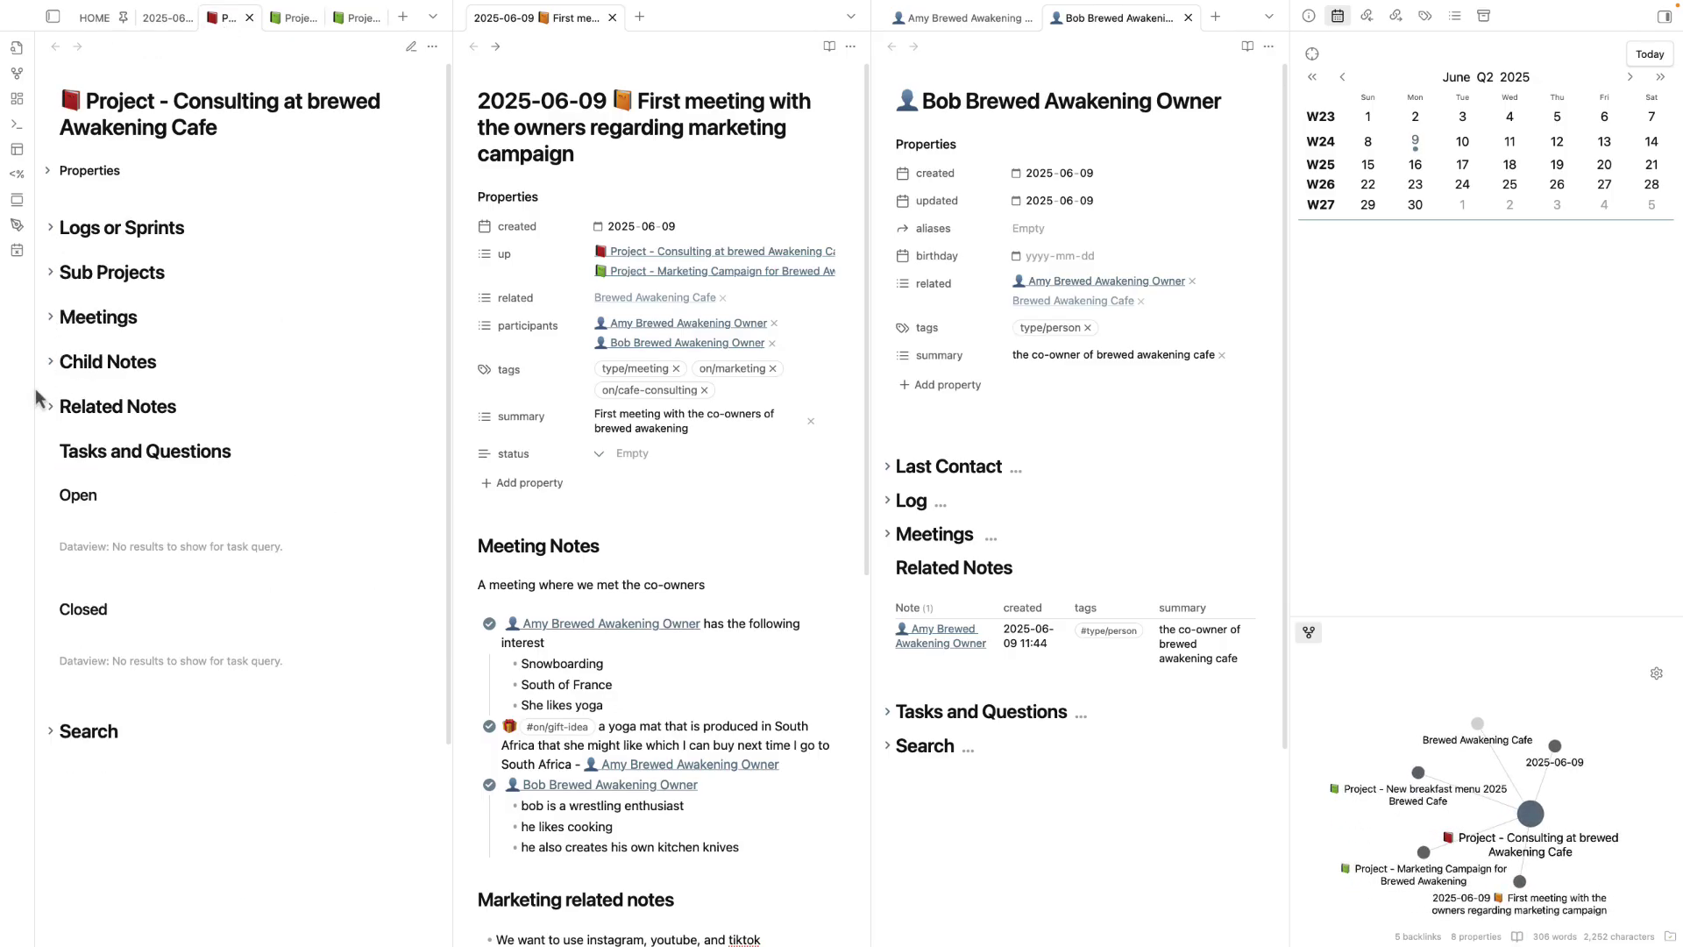
# - Check the consulting project note's Child Notes, collapse that section, and expand Related Notes
pyautogui.click(49, 362)
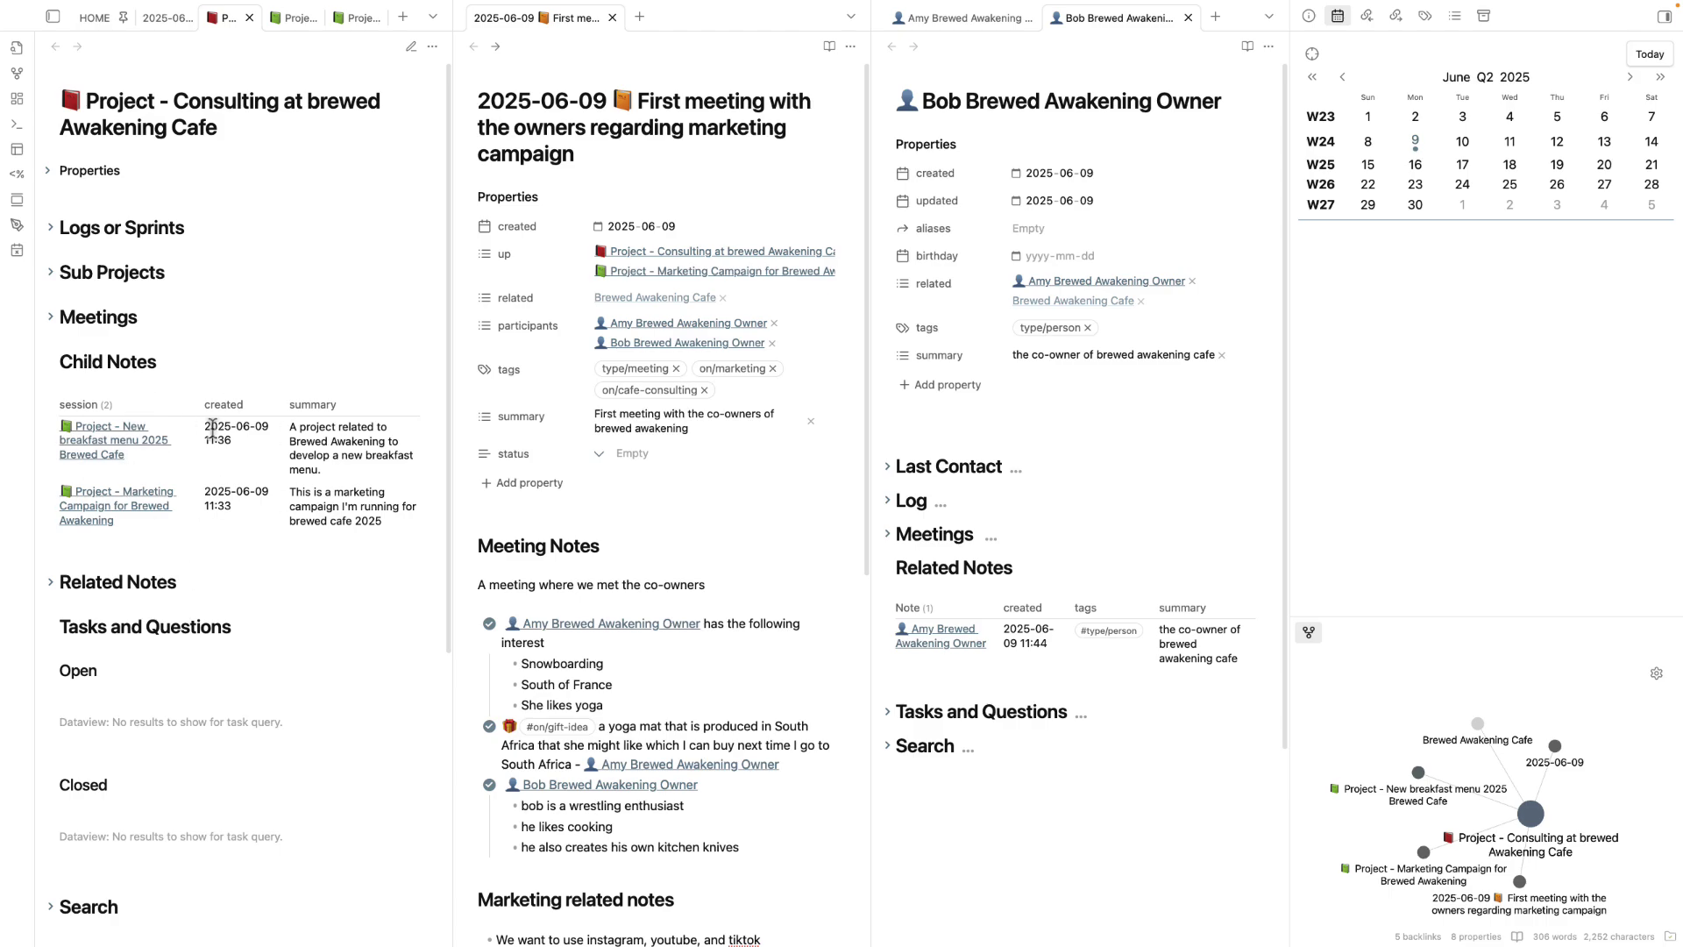
pyautogui.click(55, 368)
pyautogui.click(52, 412)
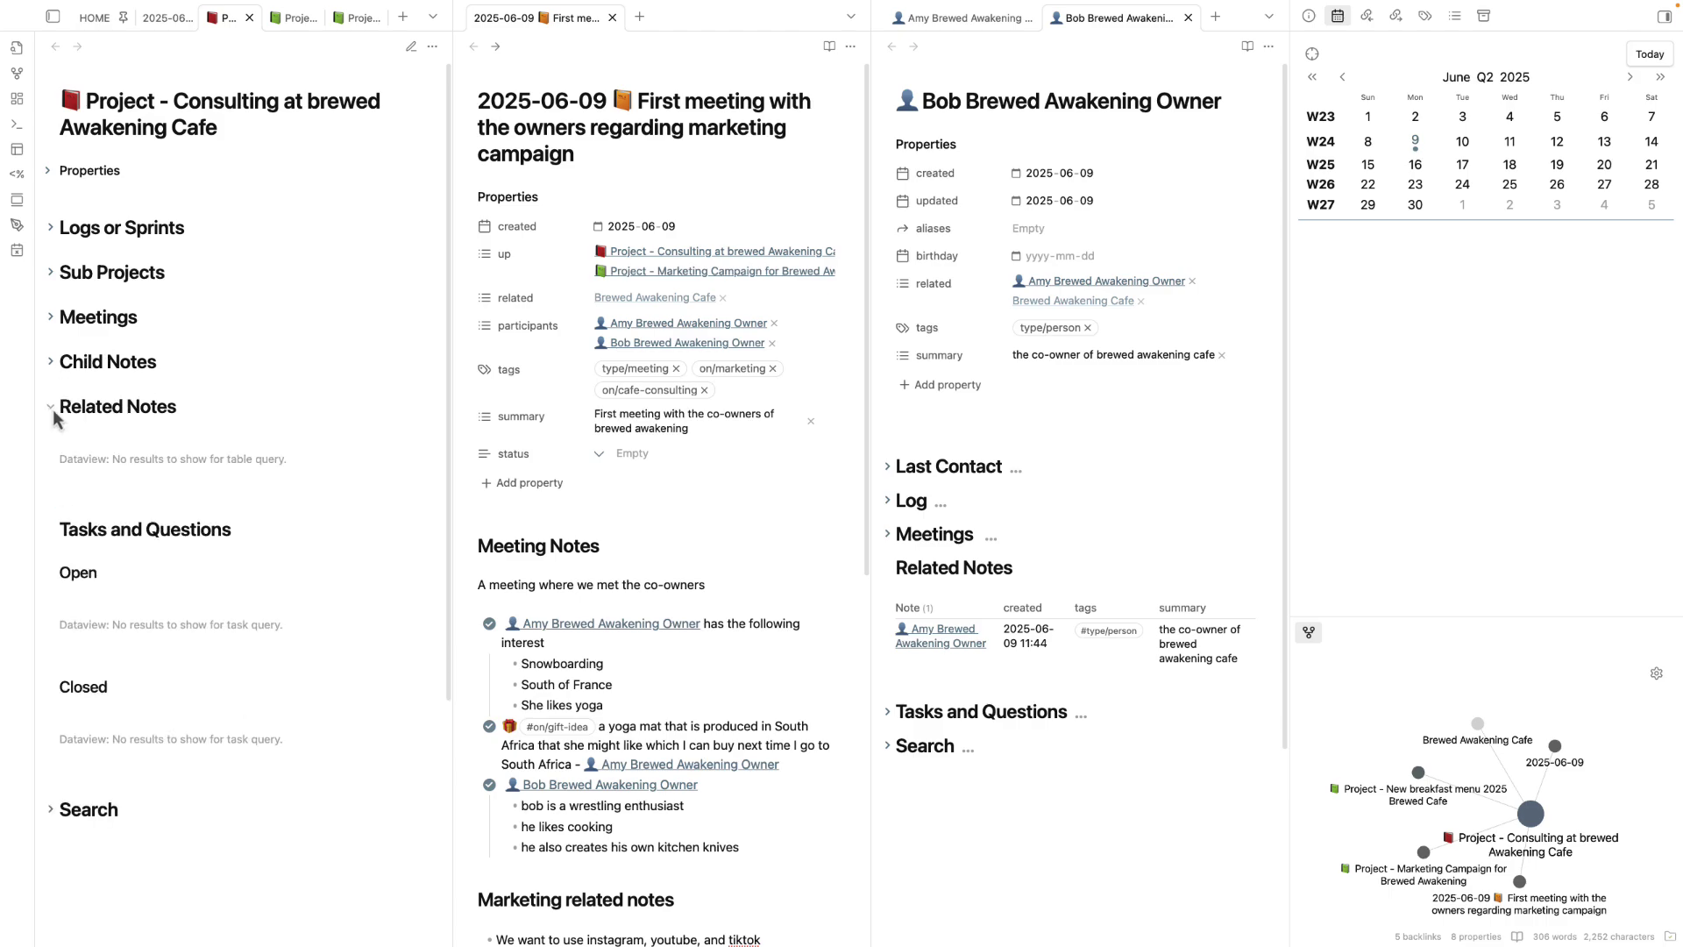
pyautogui.click(52, 412)
pyautogui.click(53, 412)
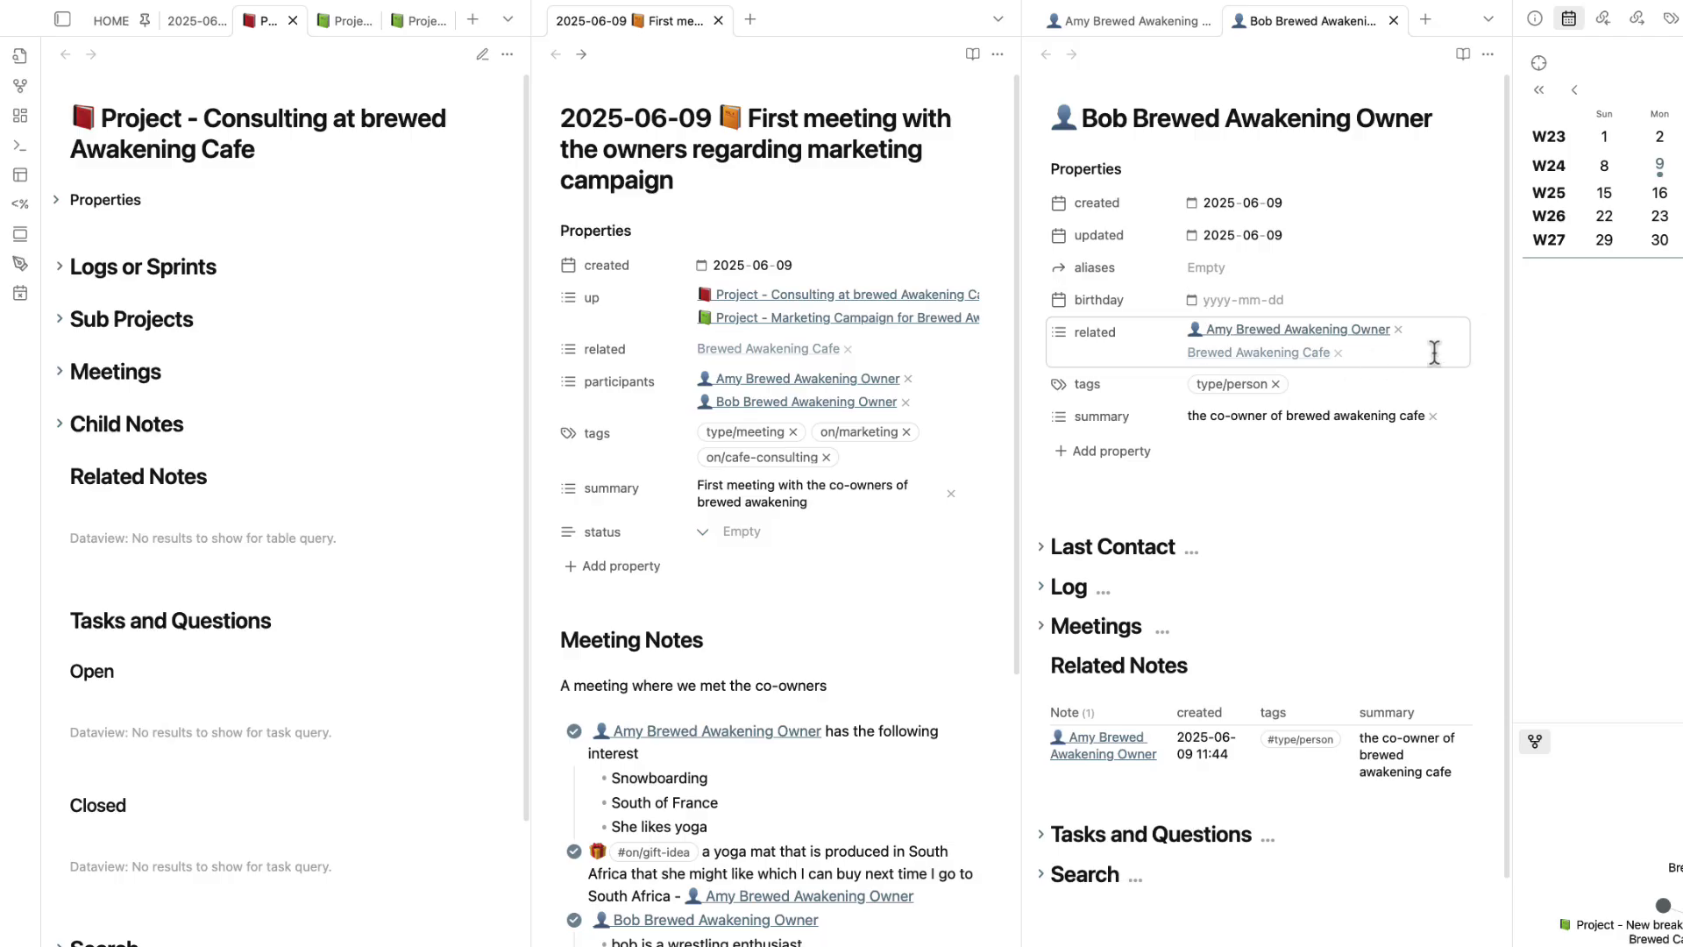
pyautogui.click(1421, 357)
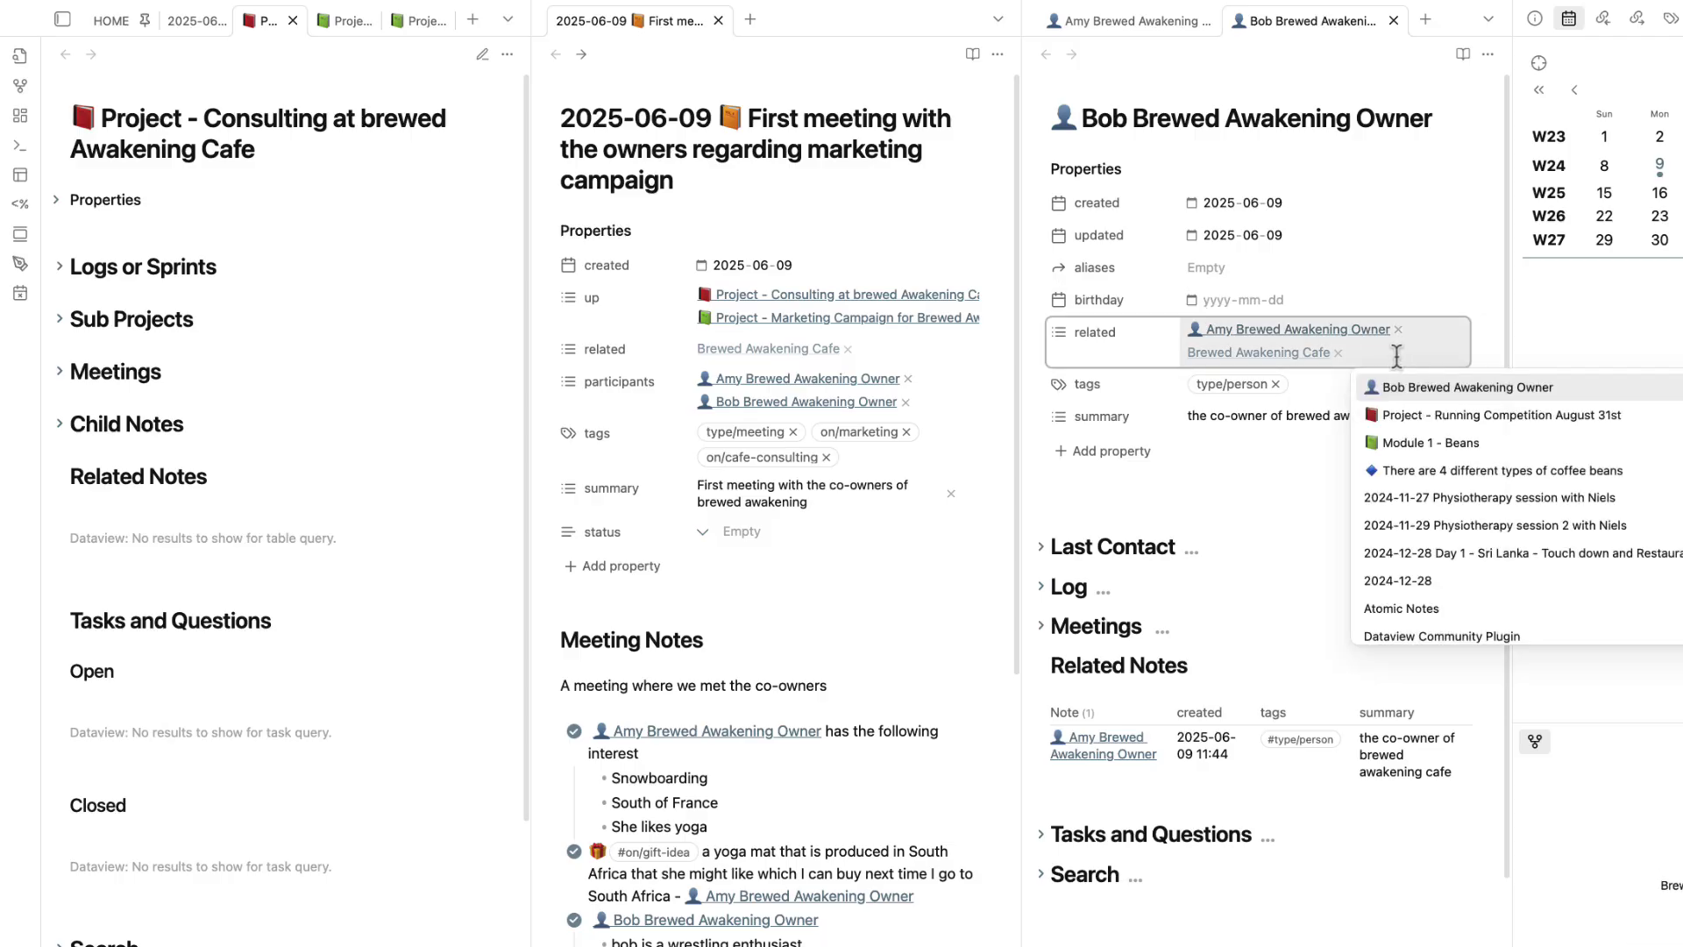
pyautogui.click(1522, 417)
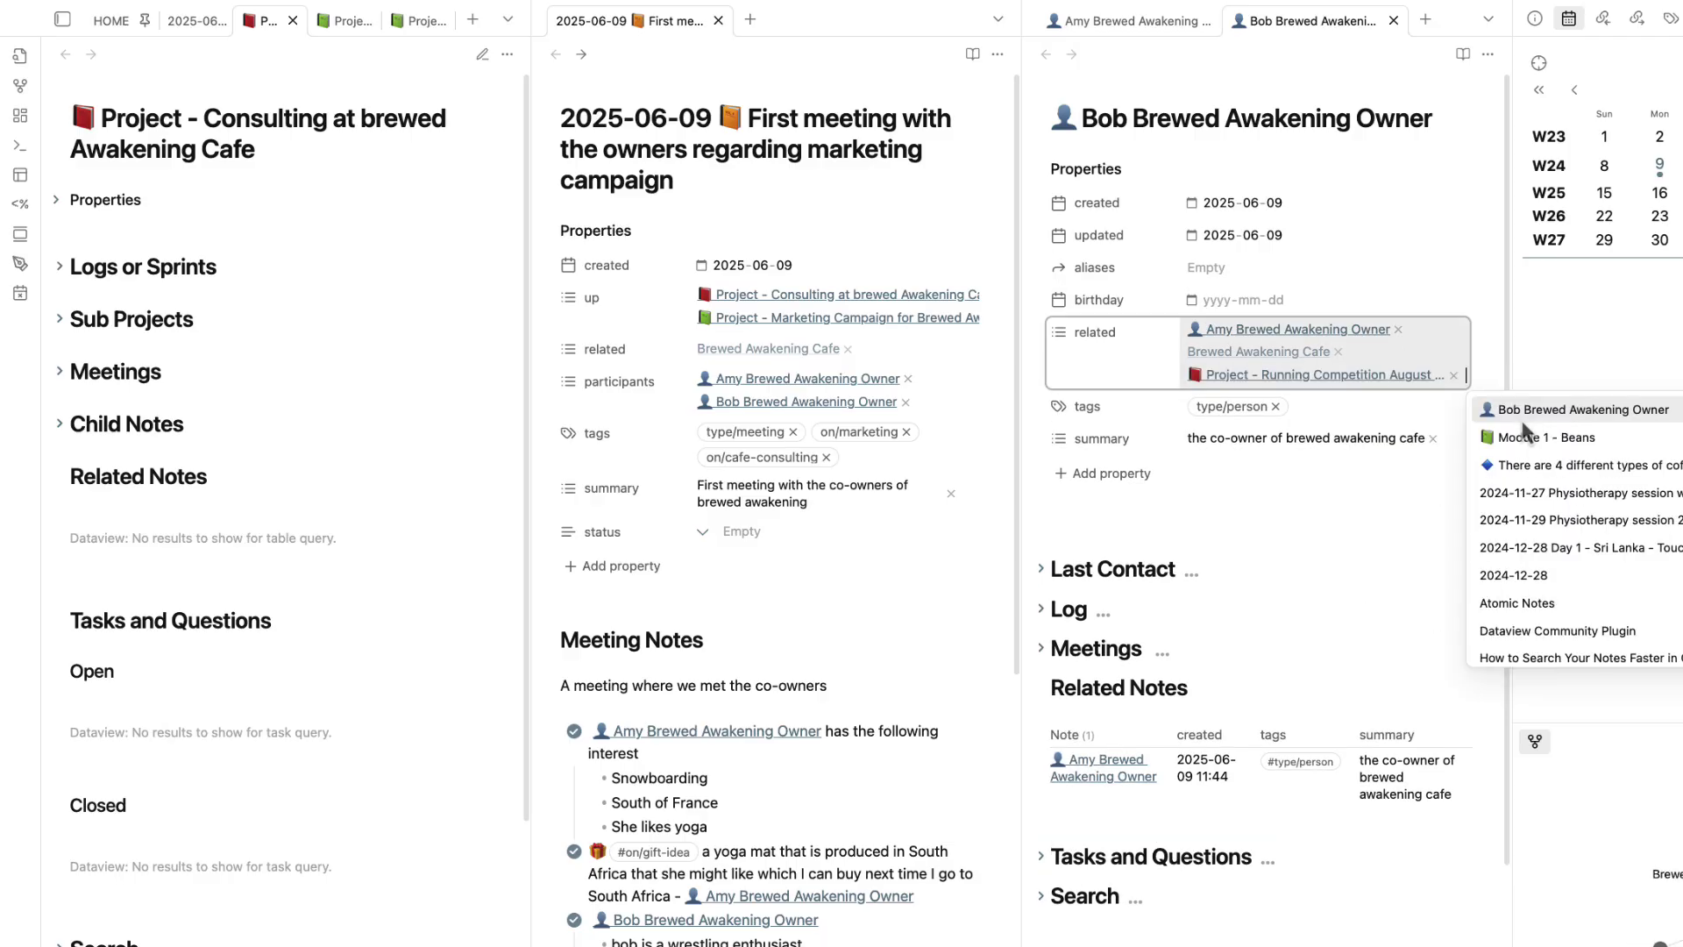
pyautogui.click(1453, 374)
# - Add a link to Project - Consulting at brewed Awakening Cafe to the related property of the second co-owner's note
pyautogui.scroll(-5, 1511, 539)
pyautogui.scroll(5, 1508, 530)
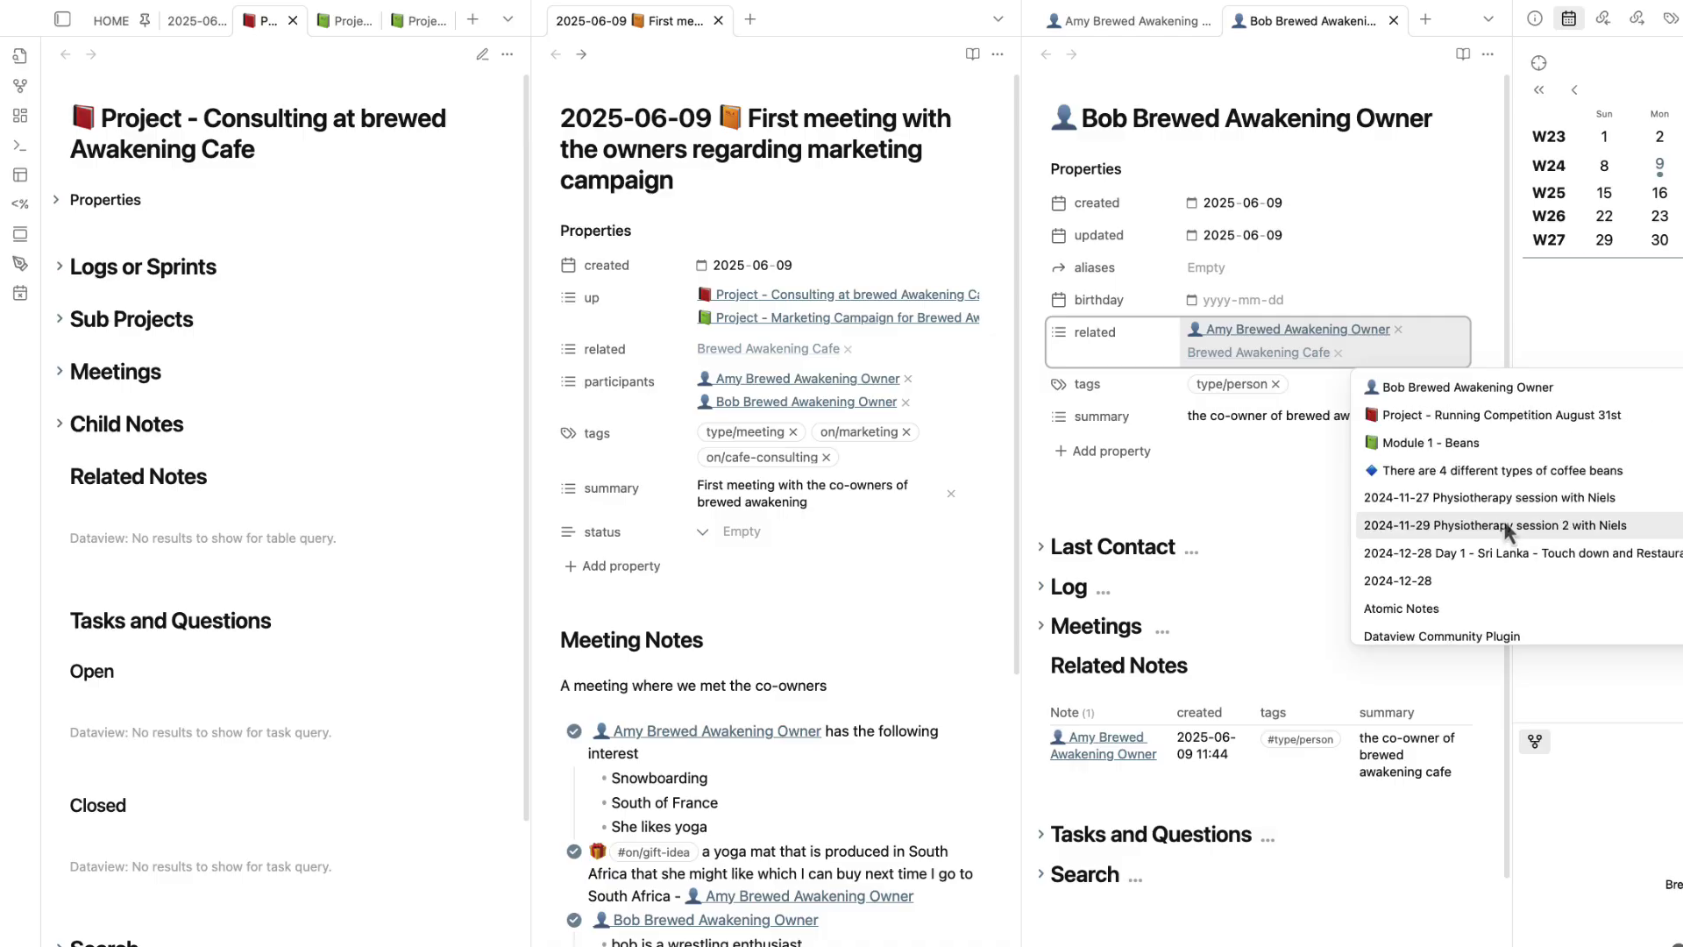
pyautogui.write('[[pro')
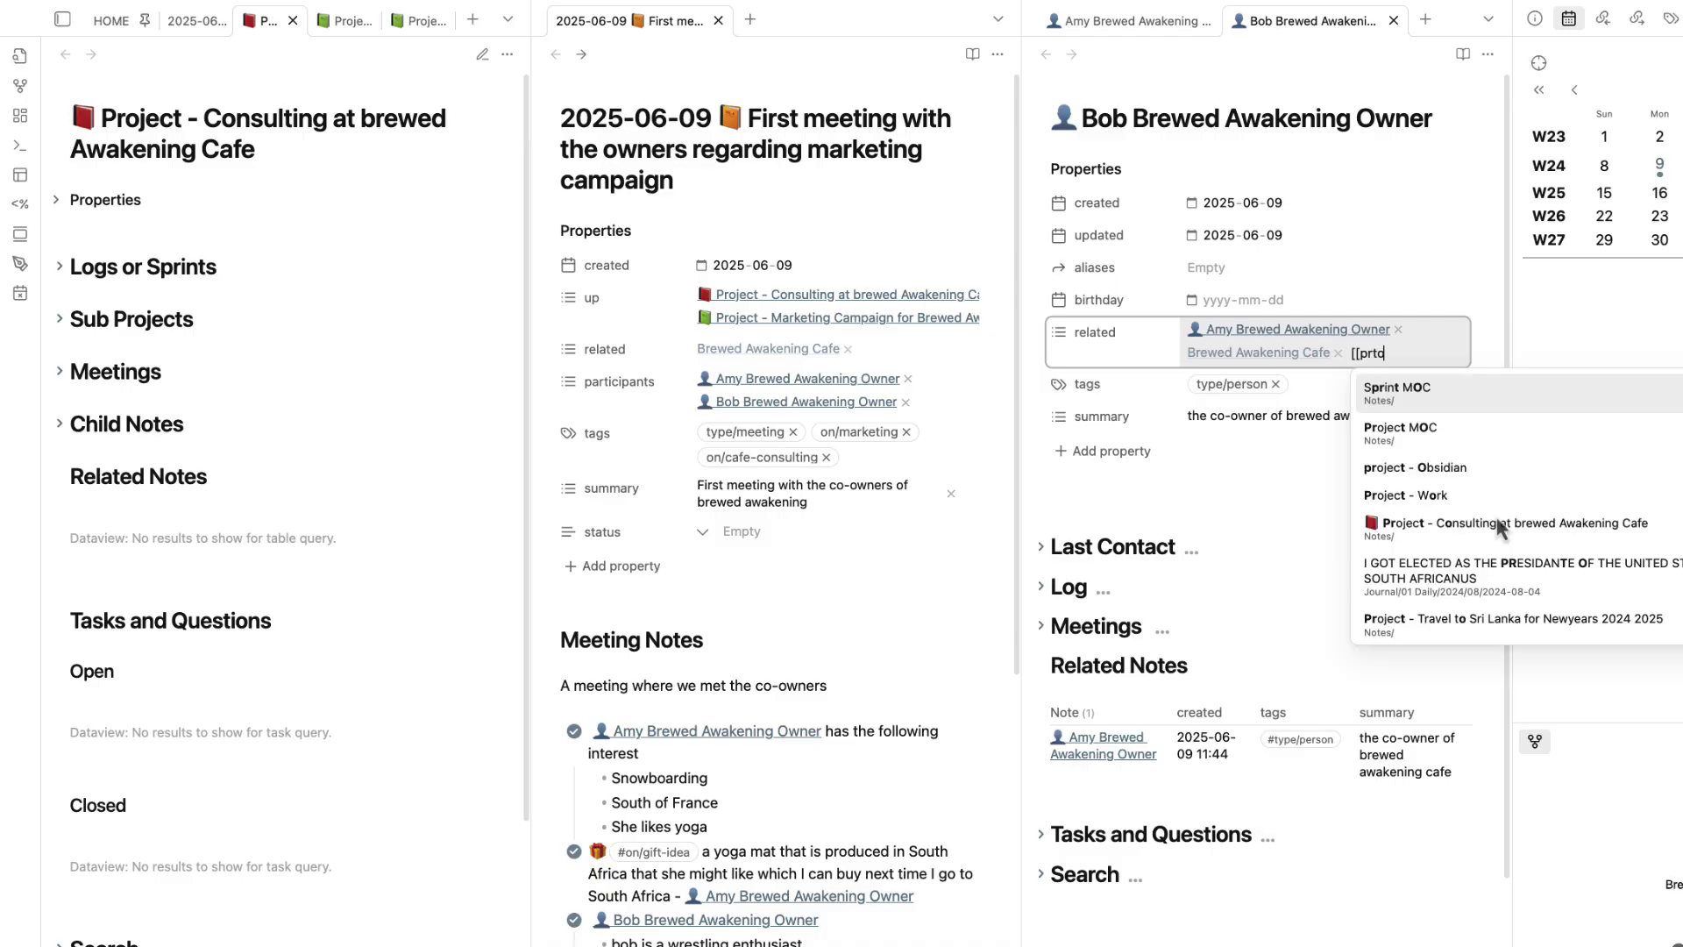
pyautogui.write('ject -')
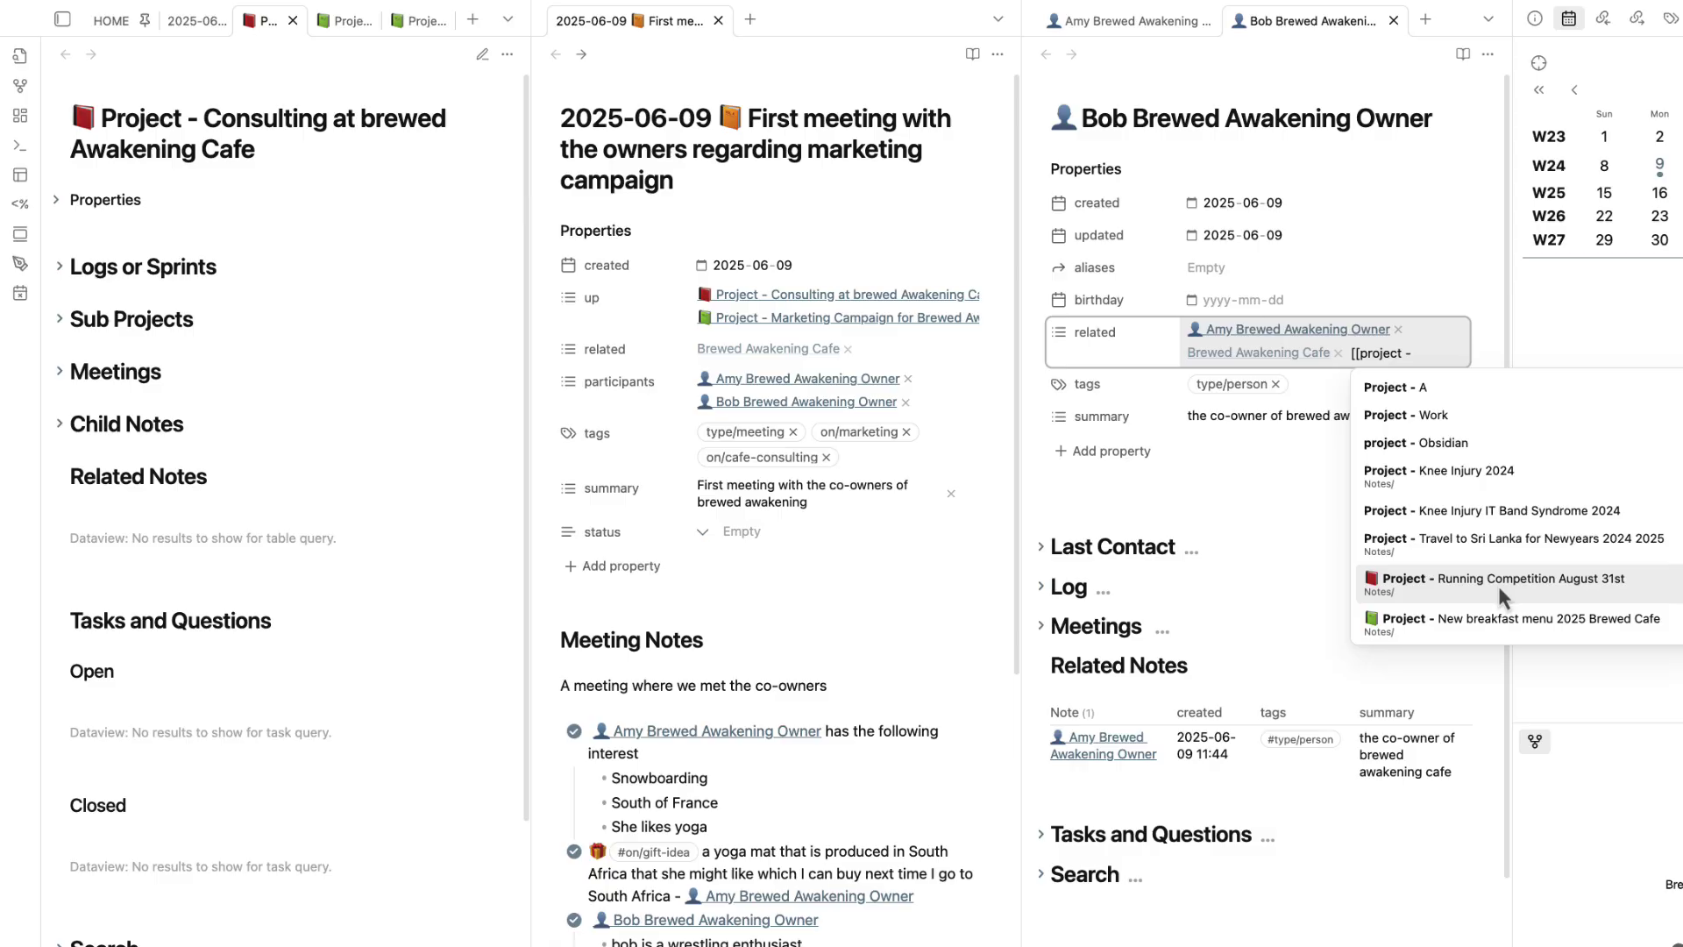
pyautogui.scroll(-2, 1497, 586)
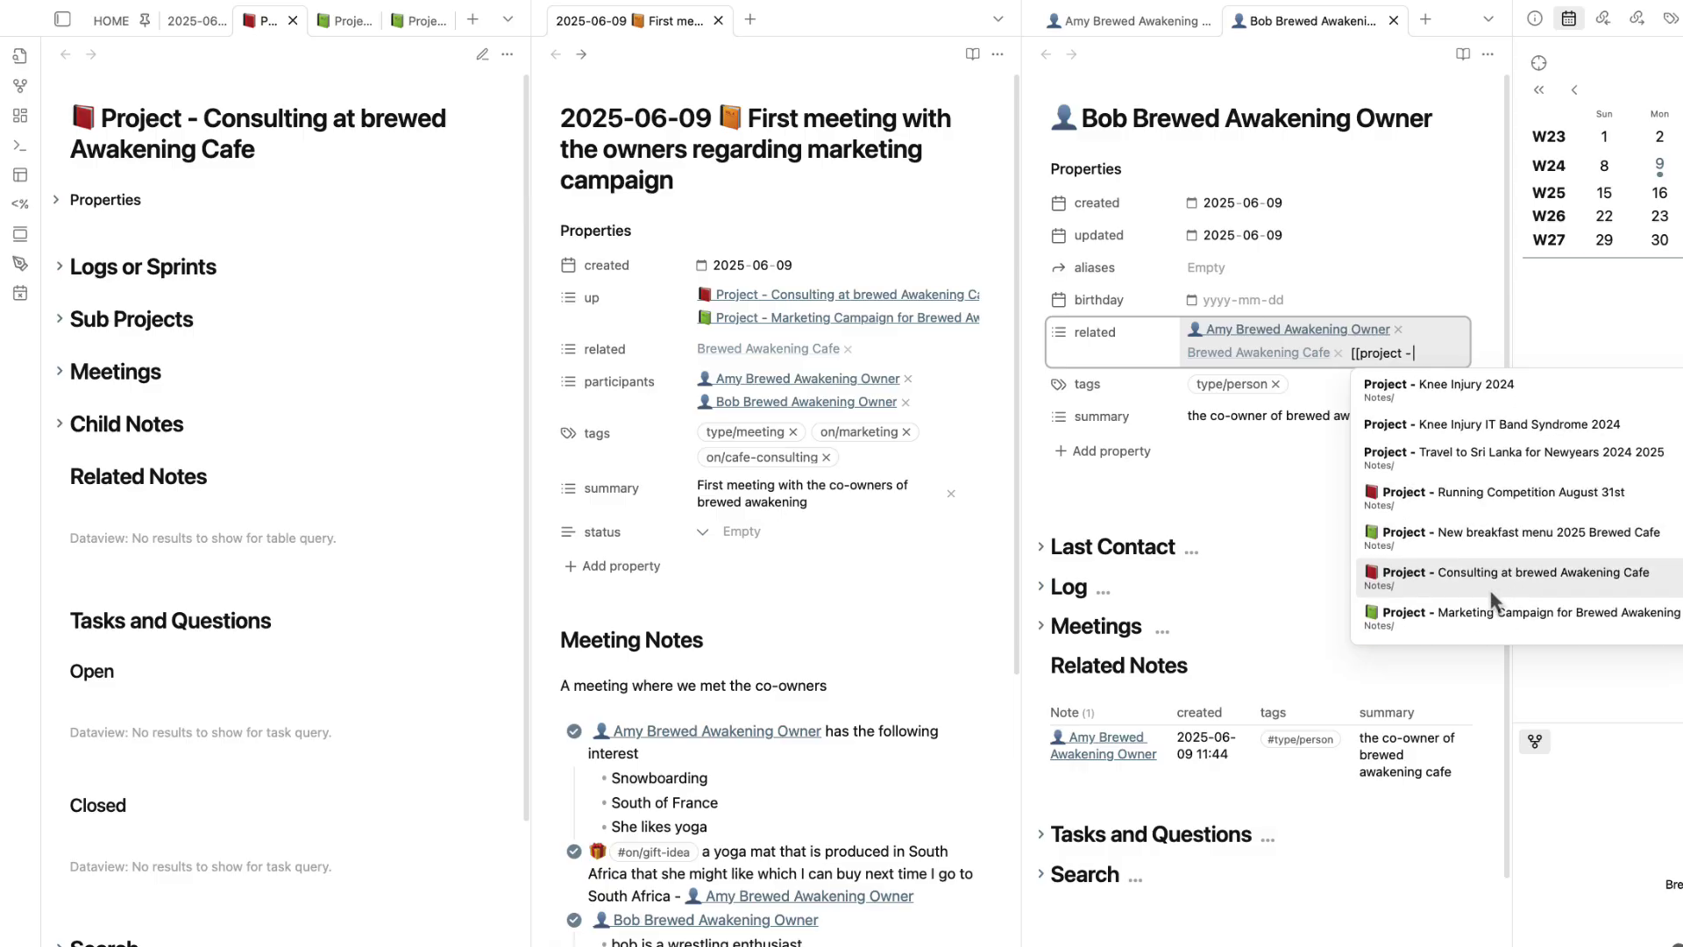
pyautogui.click(1498, 579)
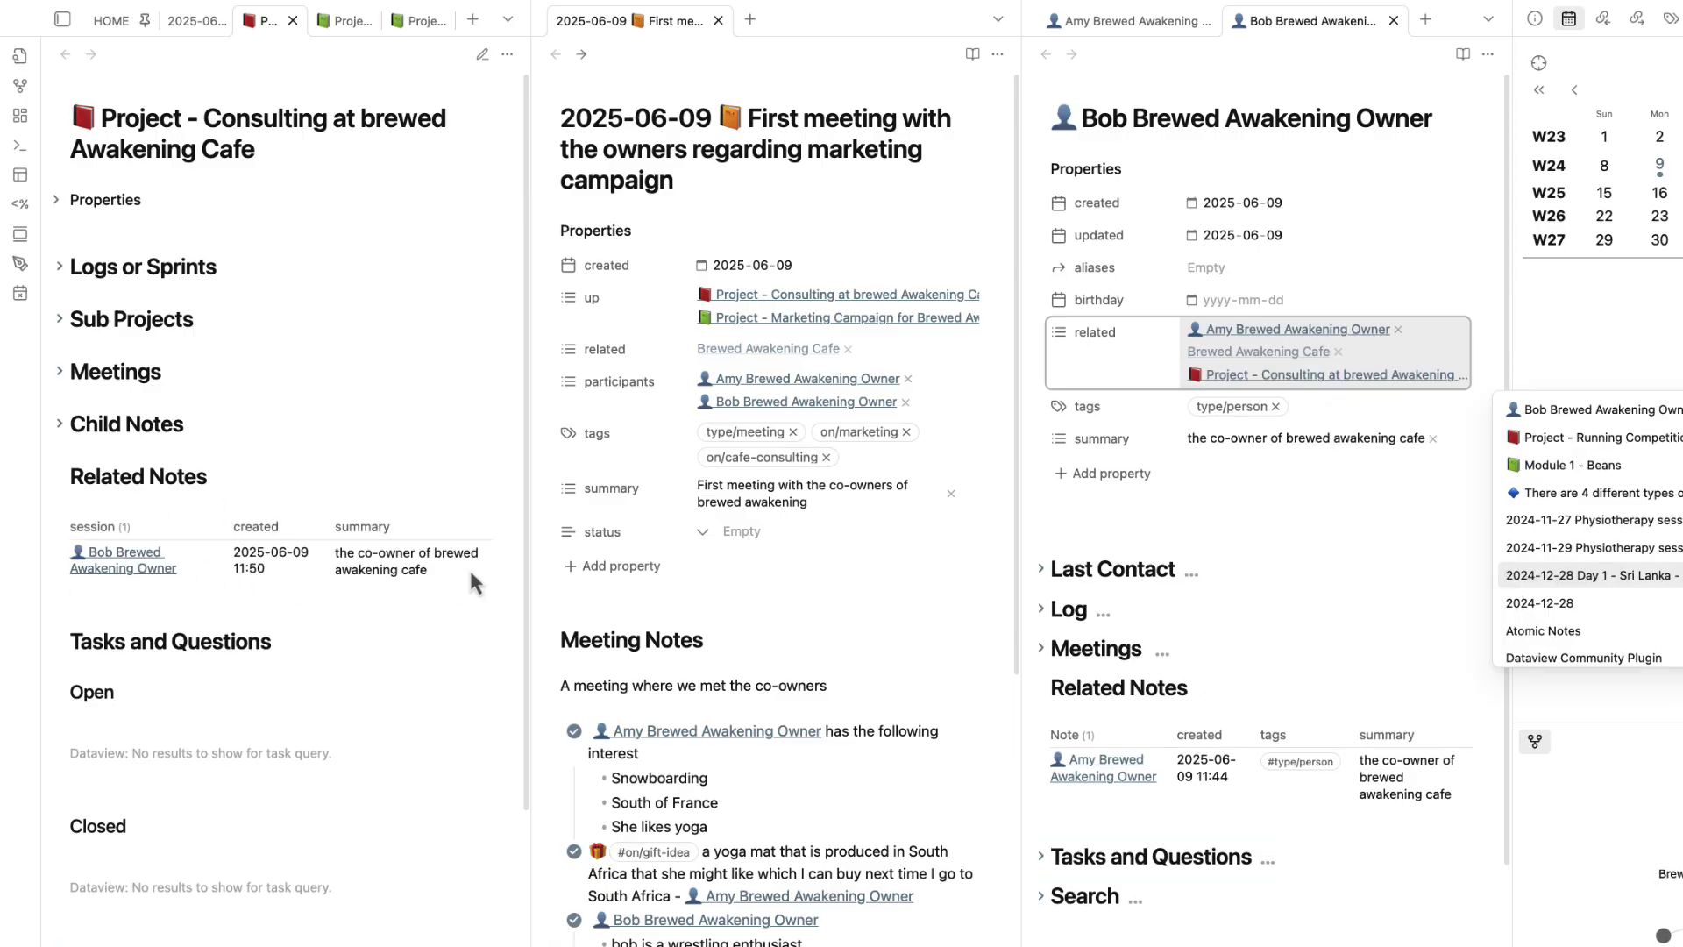
# - Collapse the Related Notes, Tasks and Questions, and Search sections of the consulting project note
pyautogui.click(59, 642)
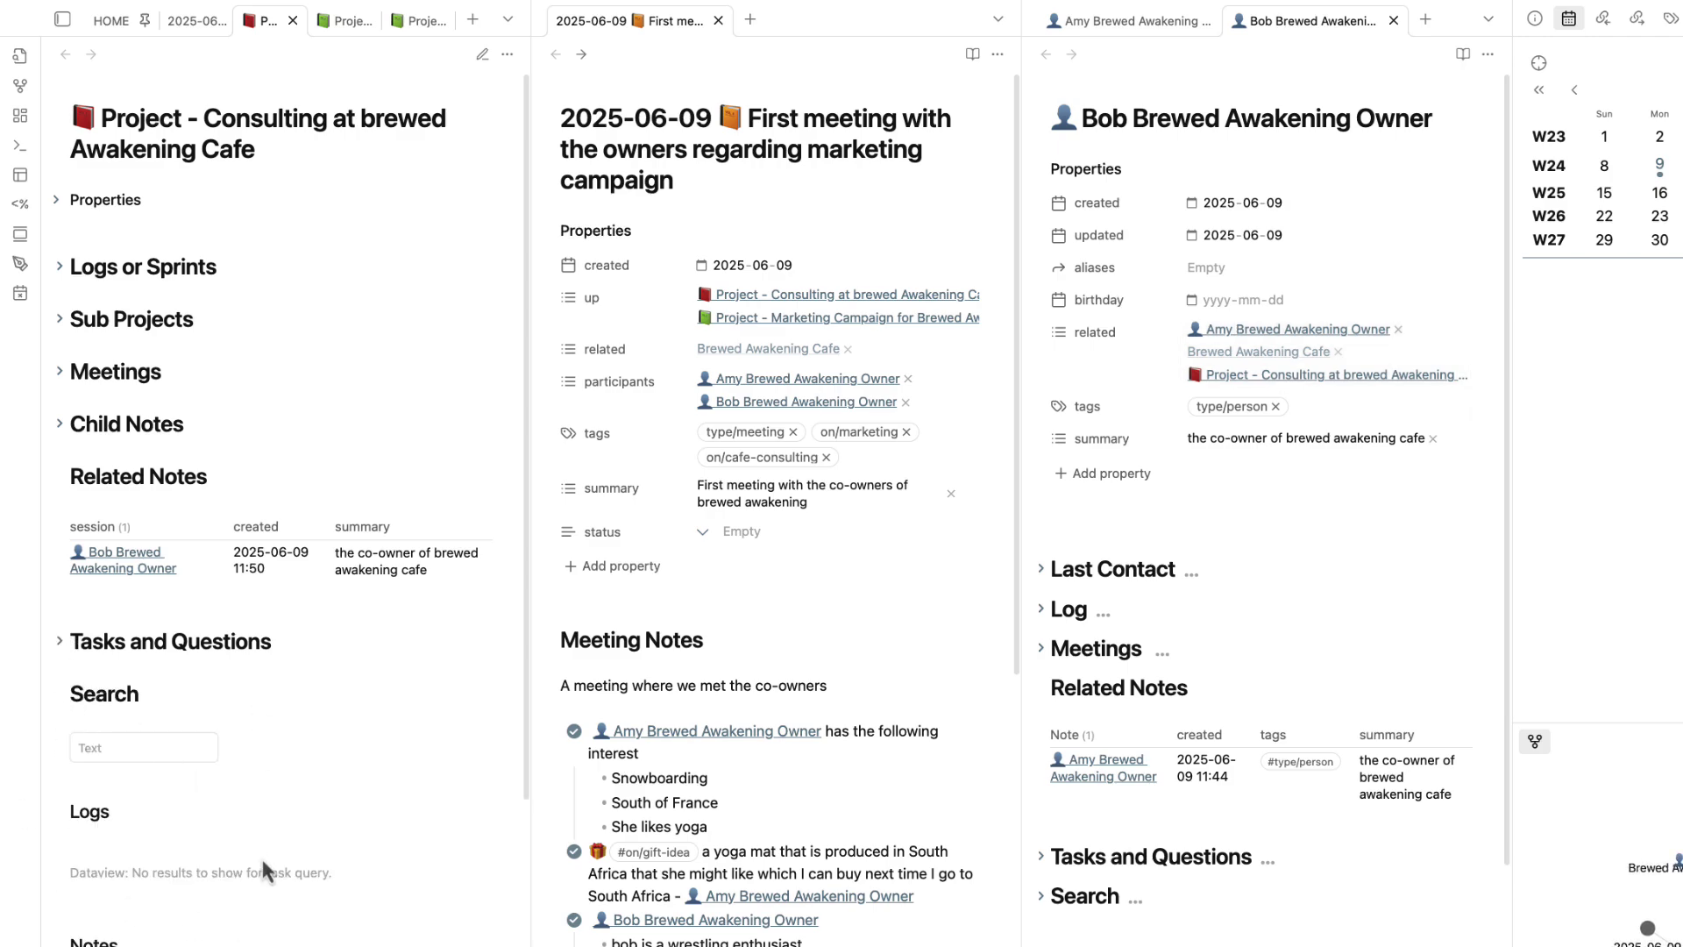
pyautogui.click(59, 476)
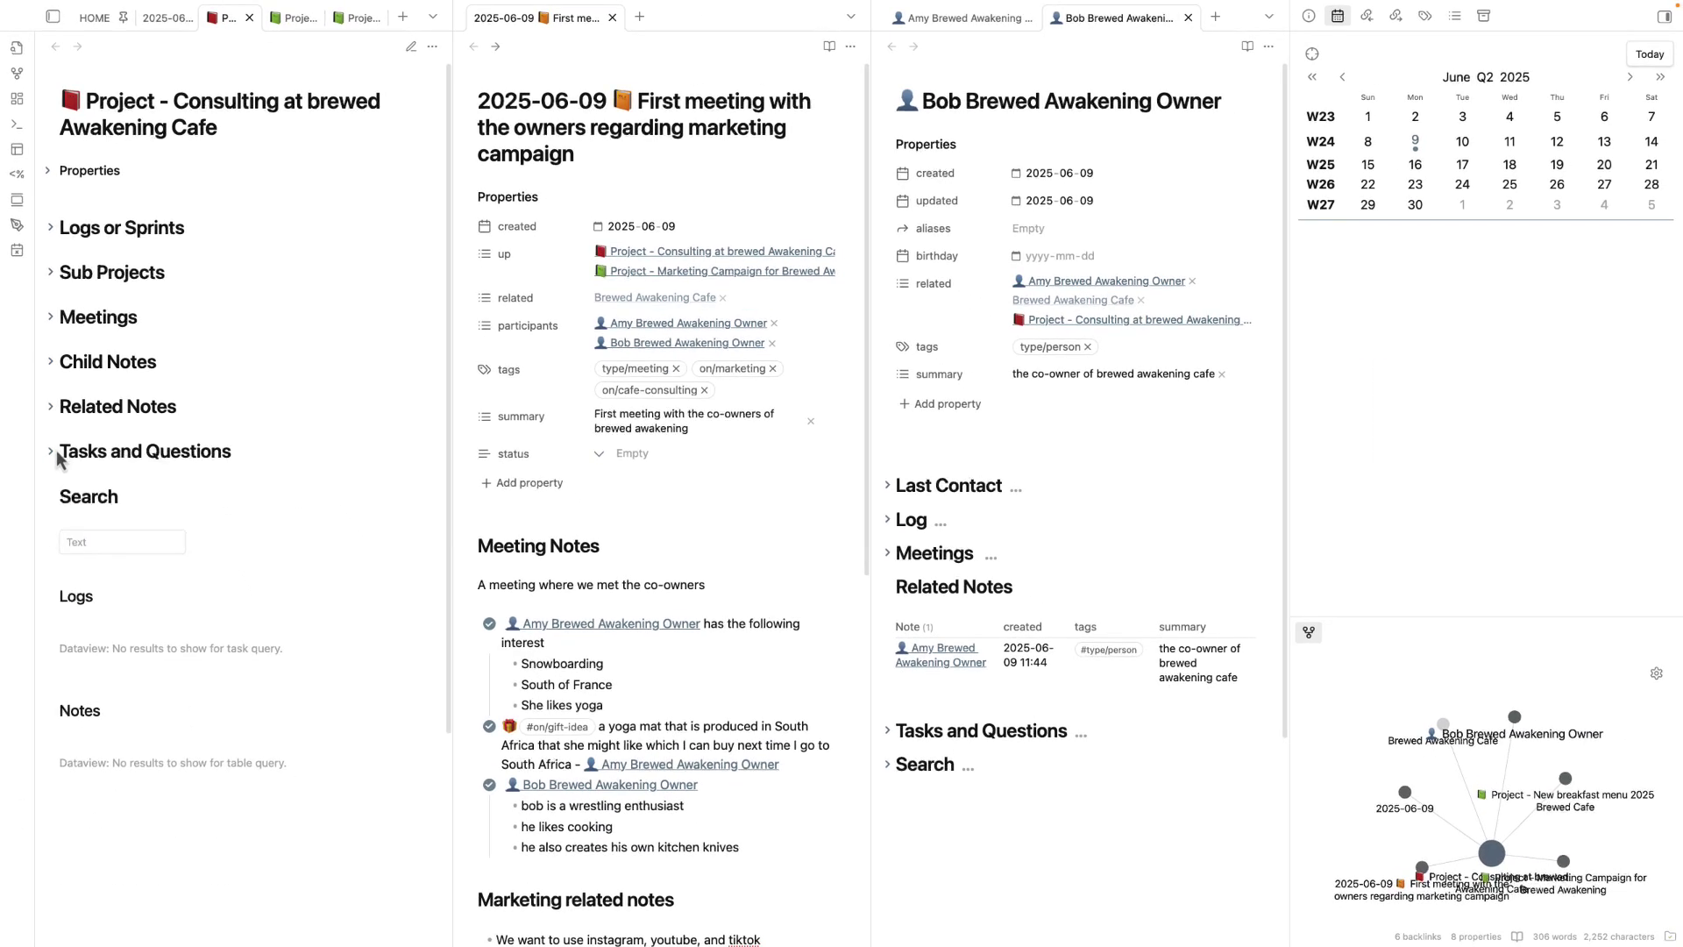
pyautogui.click(56, 456)
pyautogui.click(57, 458)
pyautogui.click(54, 498)
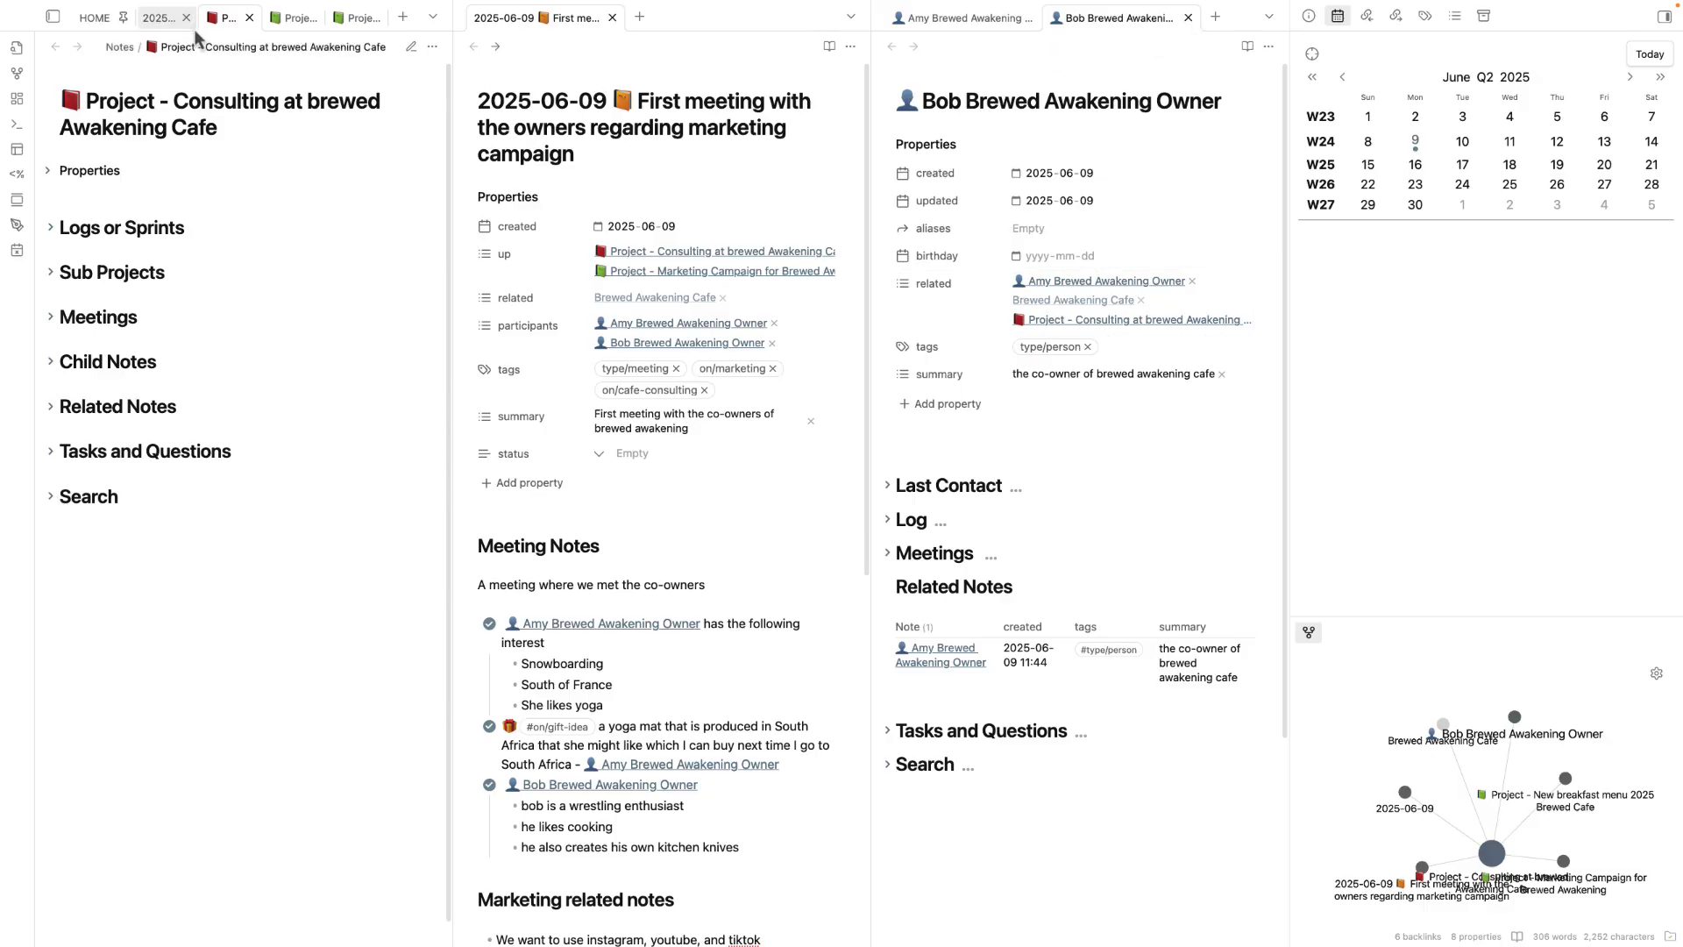
# - Show the bookmarks list and merge the meeting note and both co-owner notes into one tab group with the project notes
pyautogui.click(53, 16)
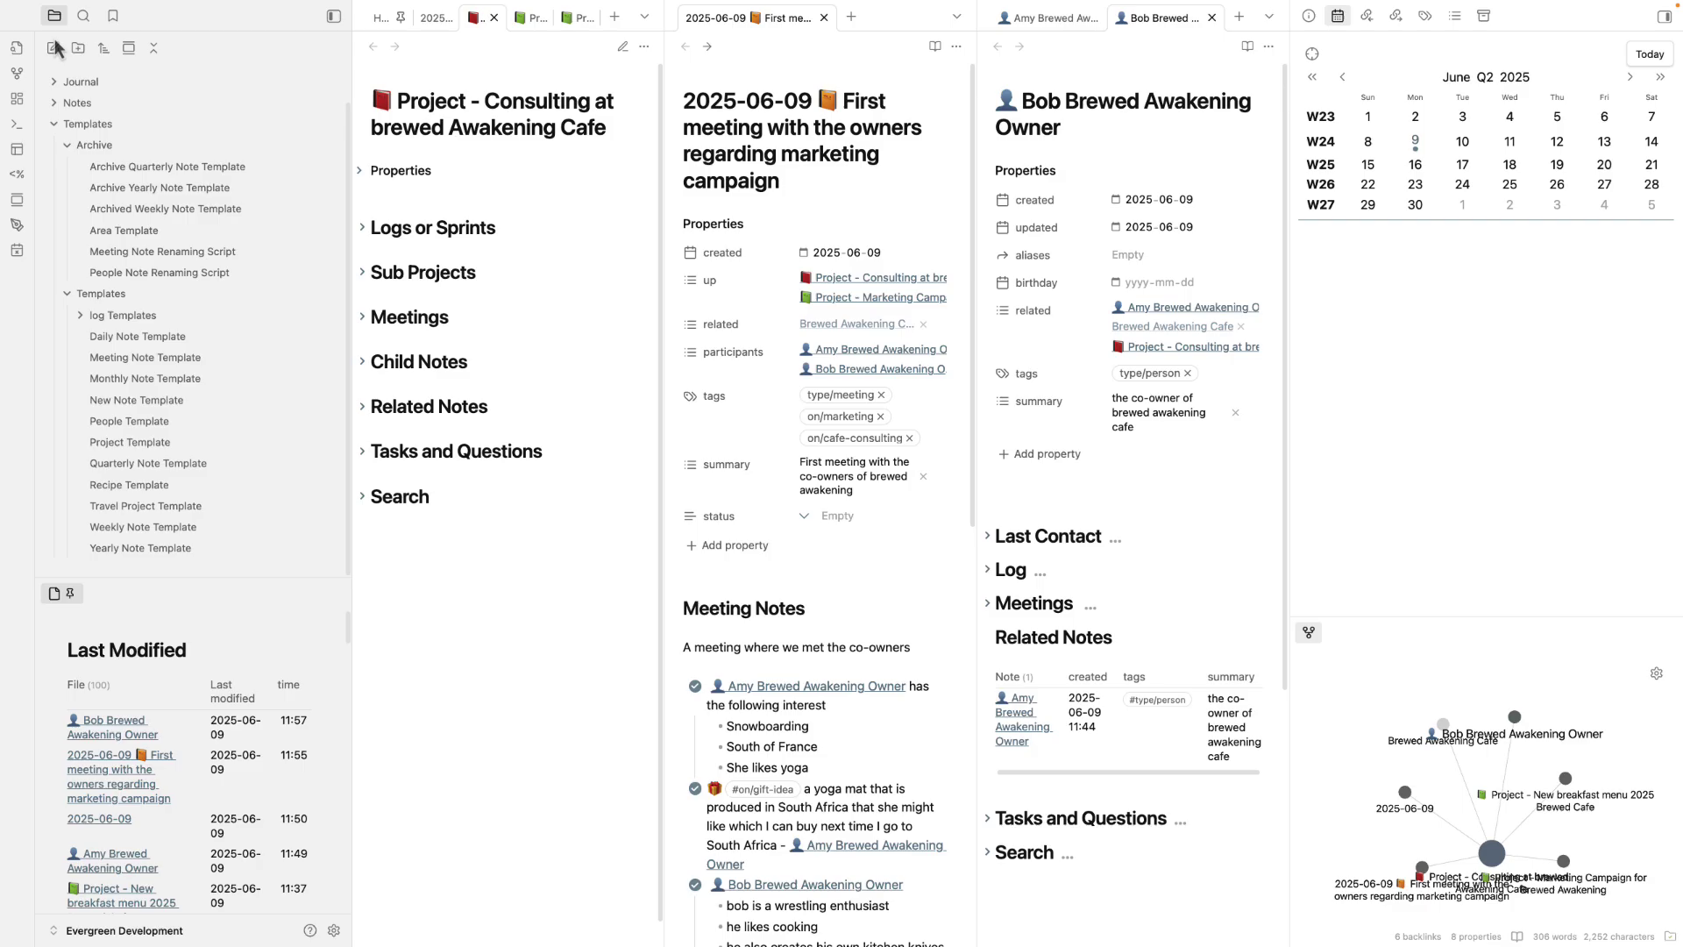
pyautogui.click(112, 16)
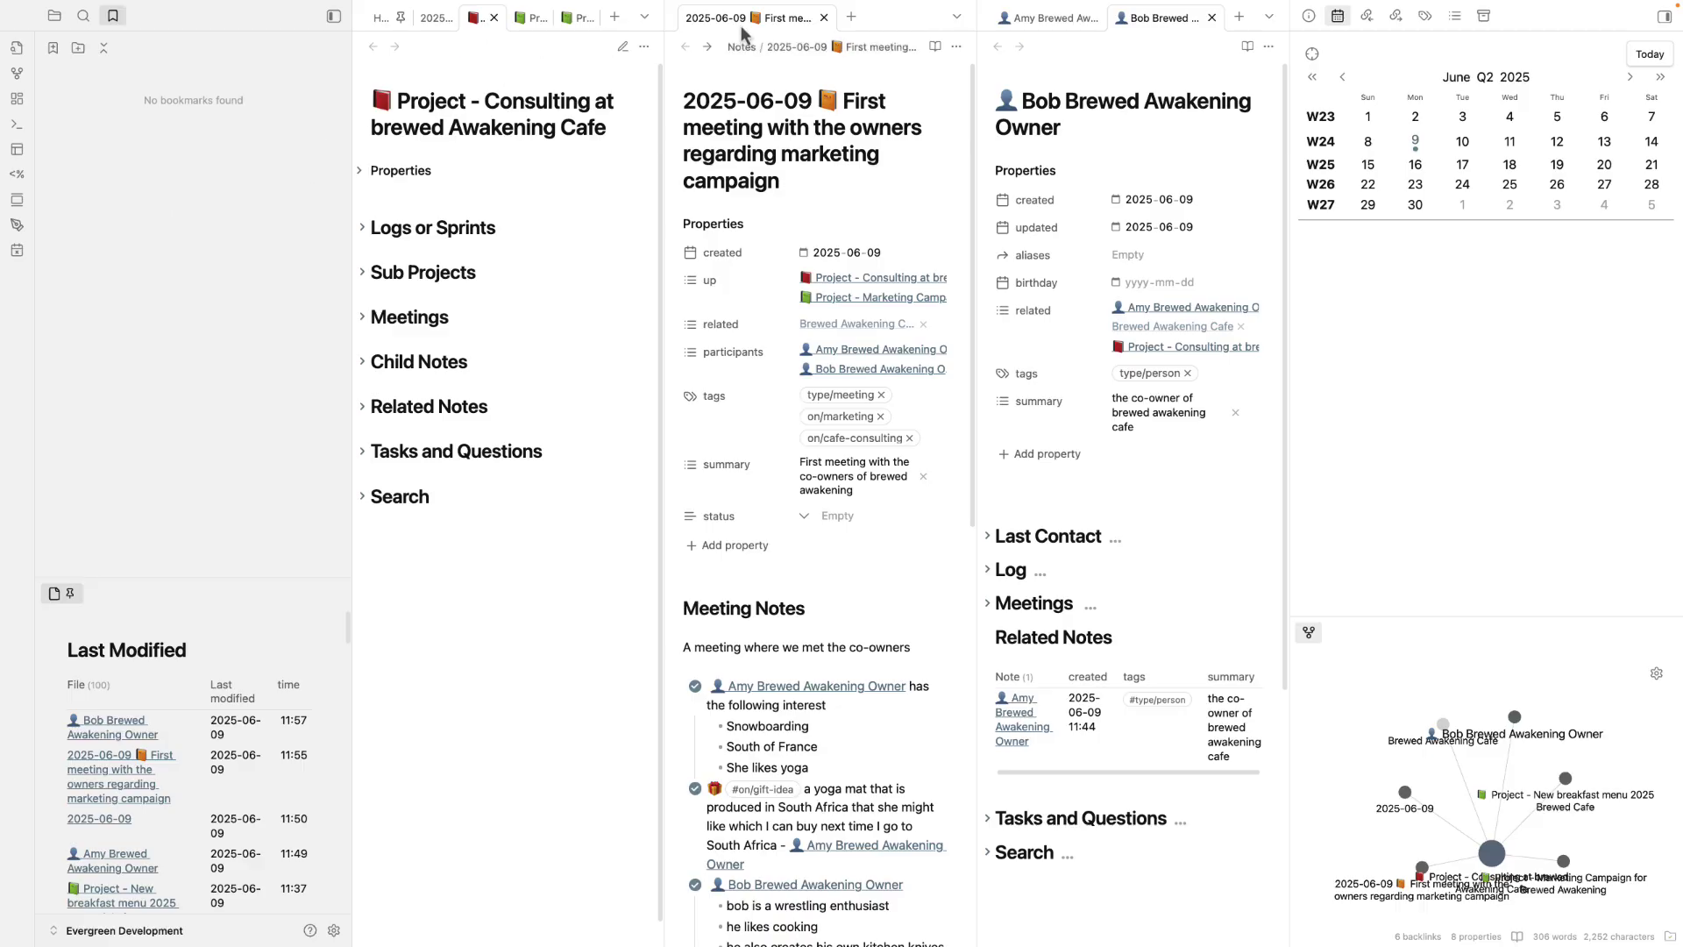
pyautogui.moveTo(745, 18); pyautogui.dragTo(646, 39)
pyautogui.moveTo(886, 18); pyautogui.dragTo(795, 37)
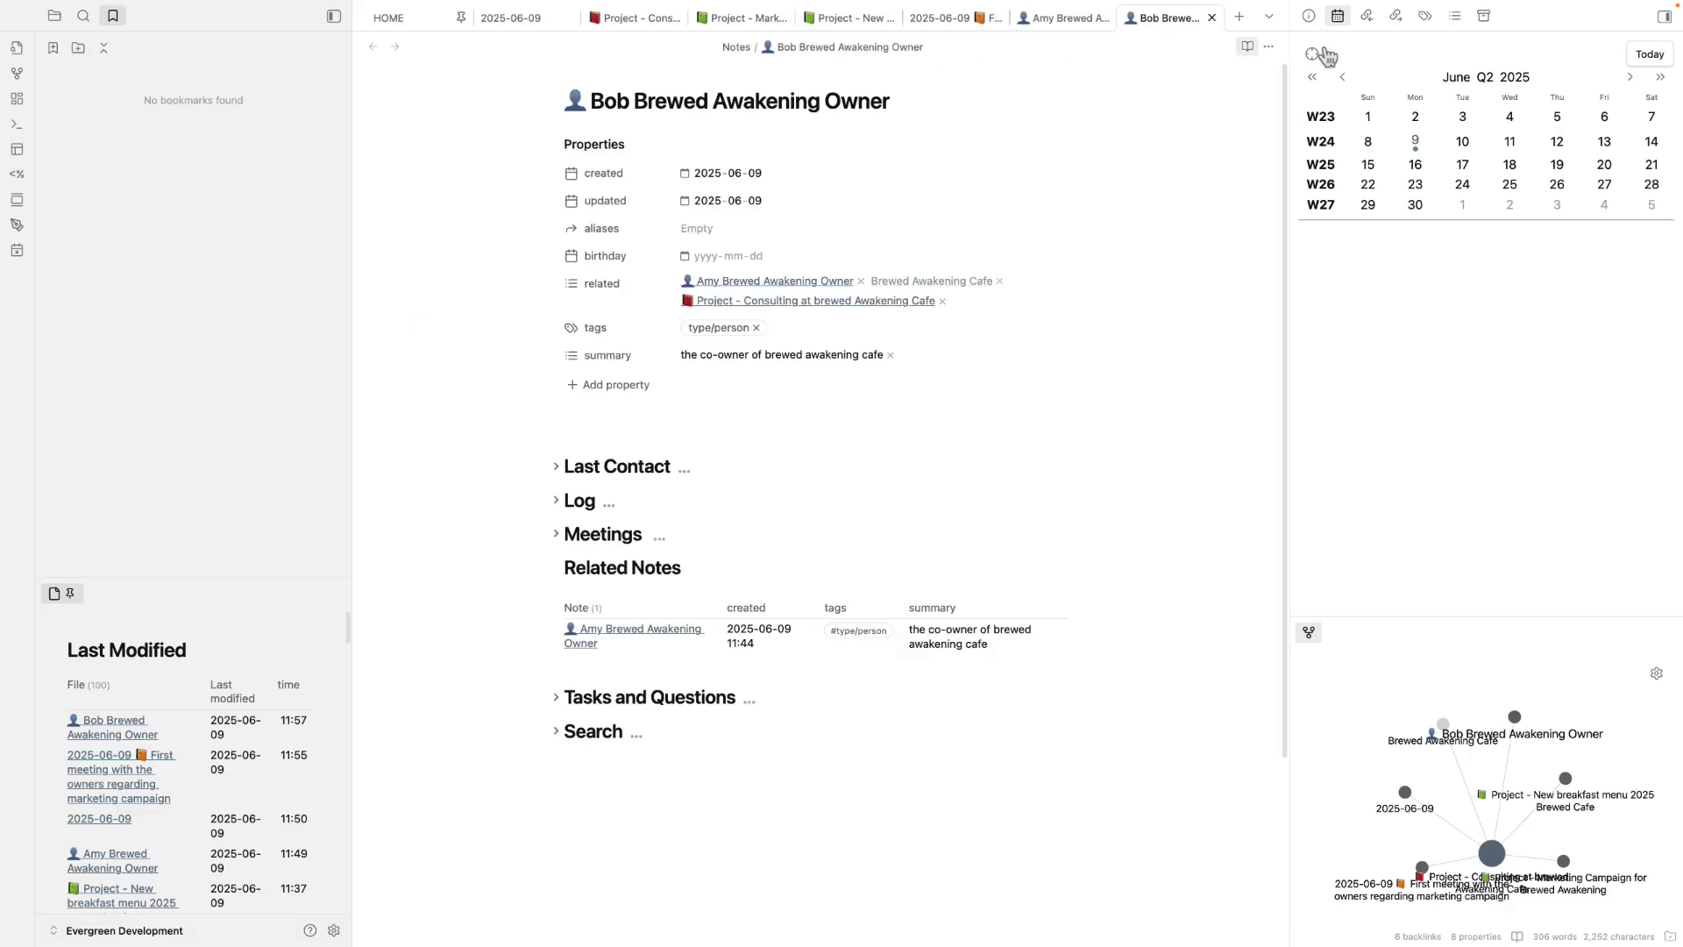
# - Bookmark the Project - Consulting at brewed Awakening Cafe note with the default title and no bookmark group
pyautogui.click(635, 17)
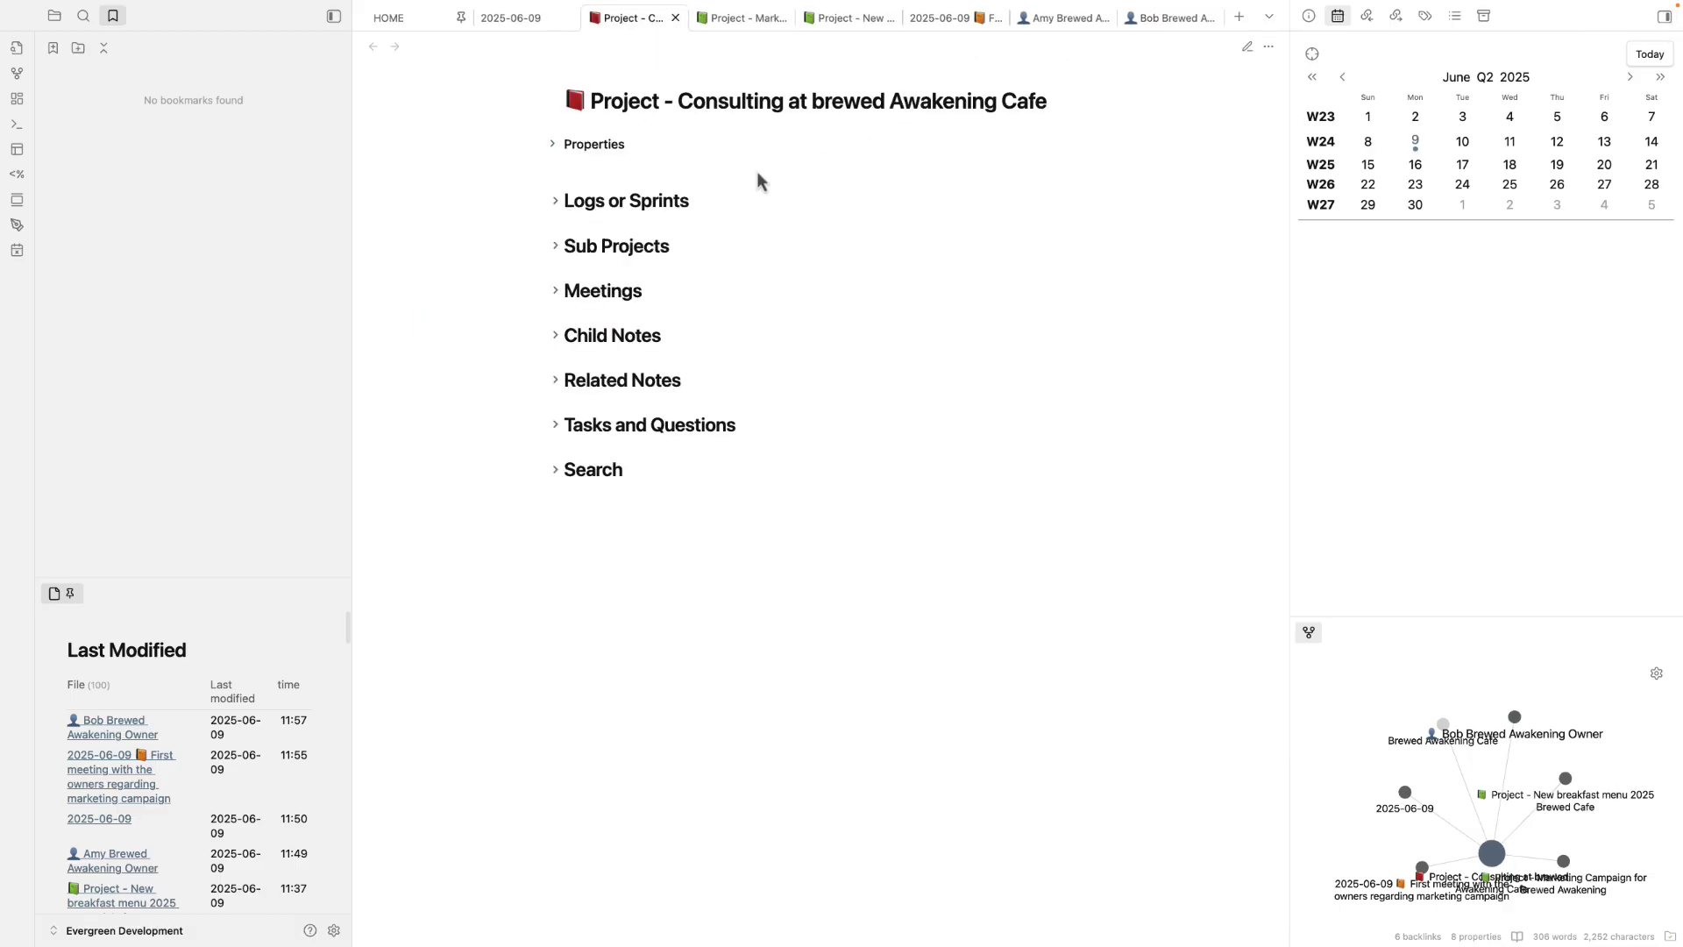
pyautogui.rightClick(616, 18)
pyautogui.click(741, 250)
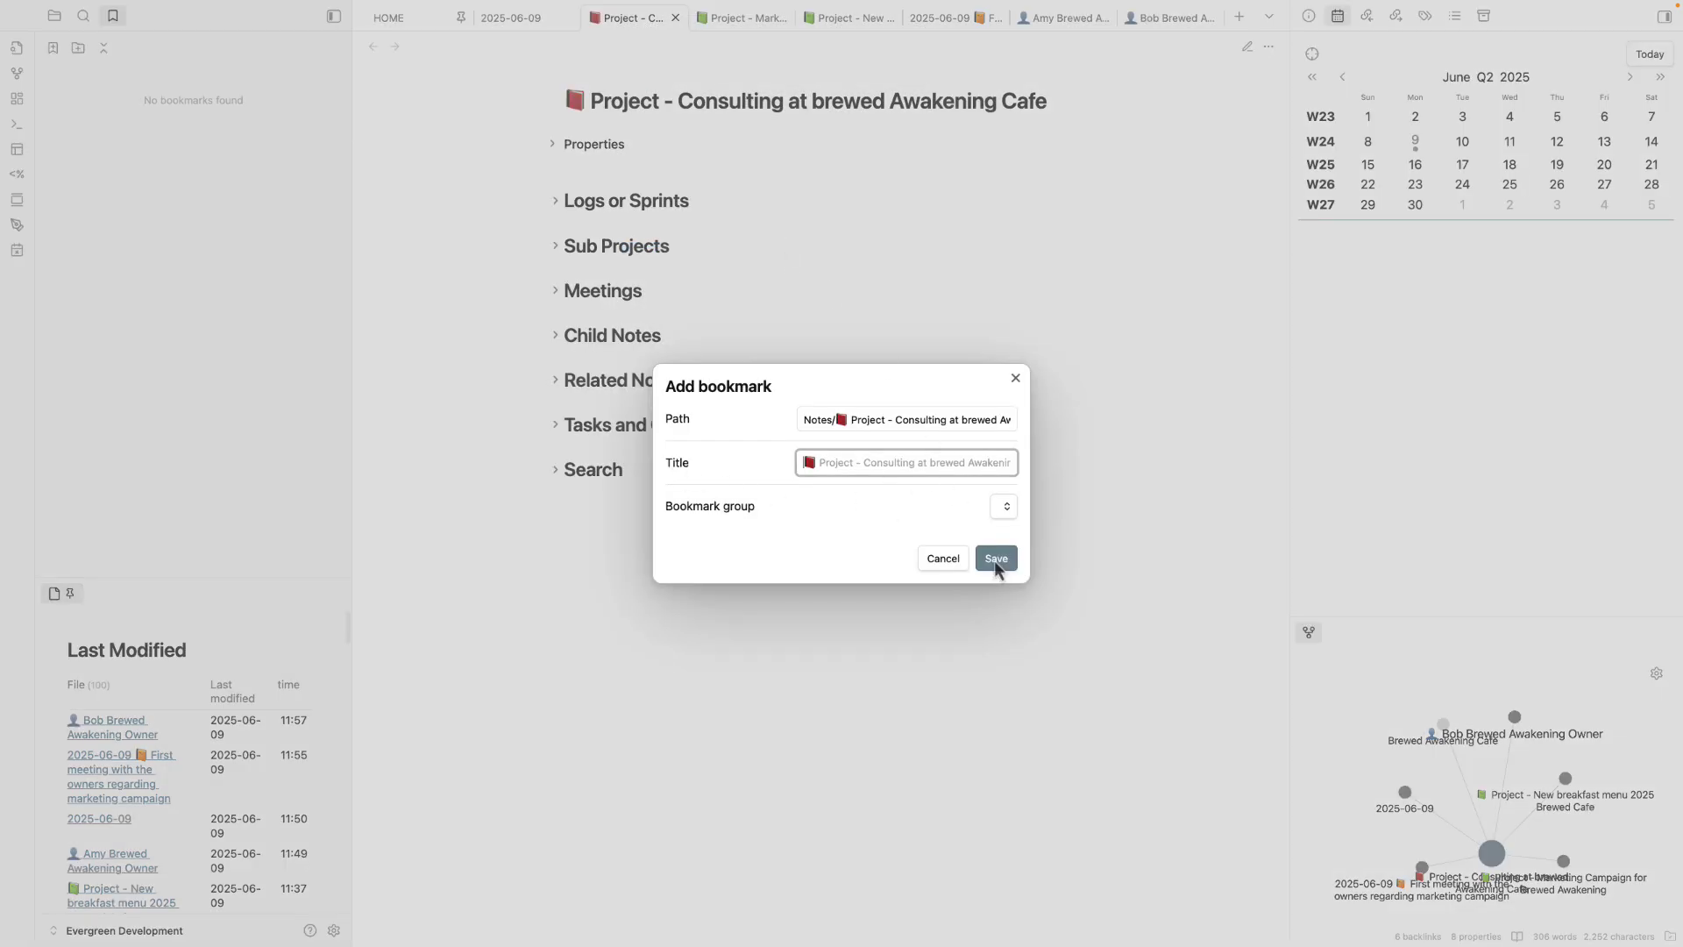
pyautogui.click(1012, 511)
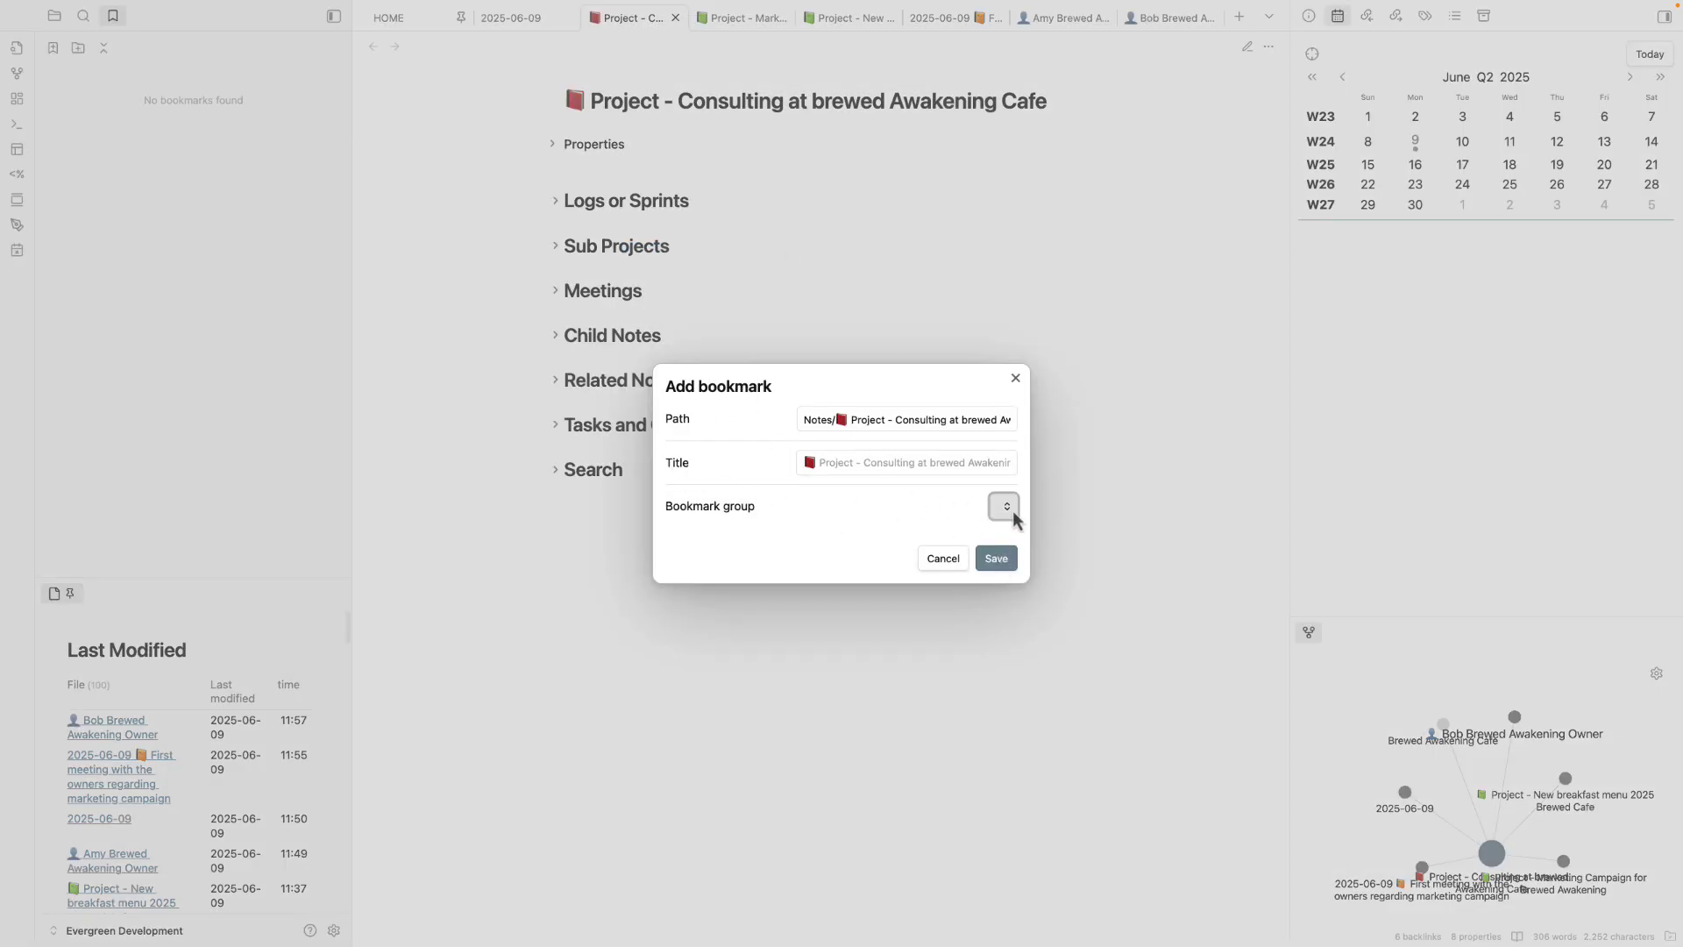
pyautogui.click(1005, 563)
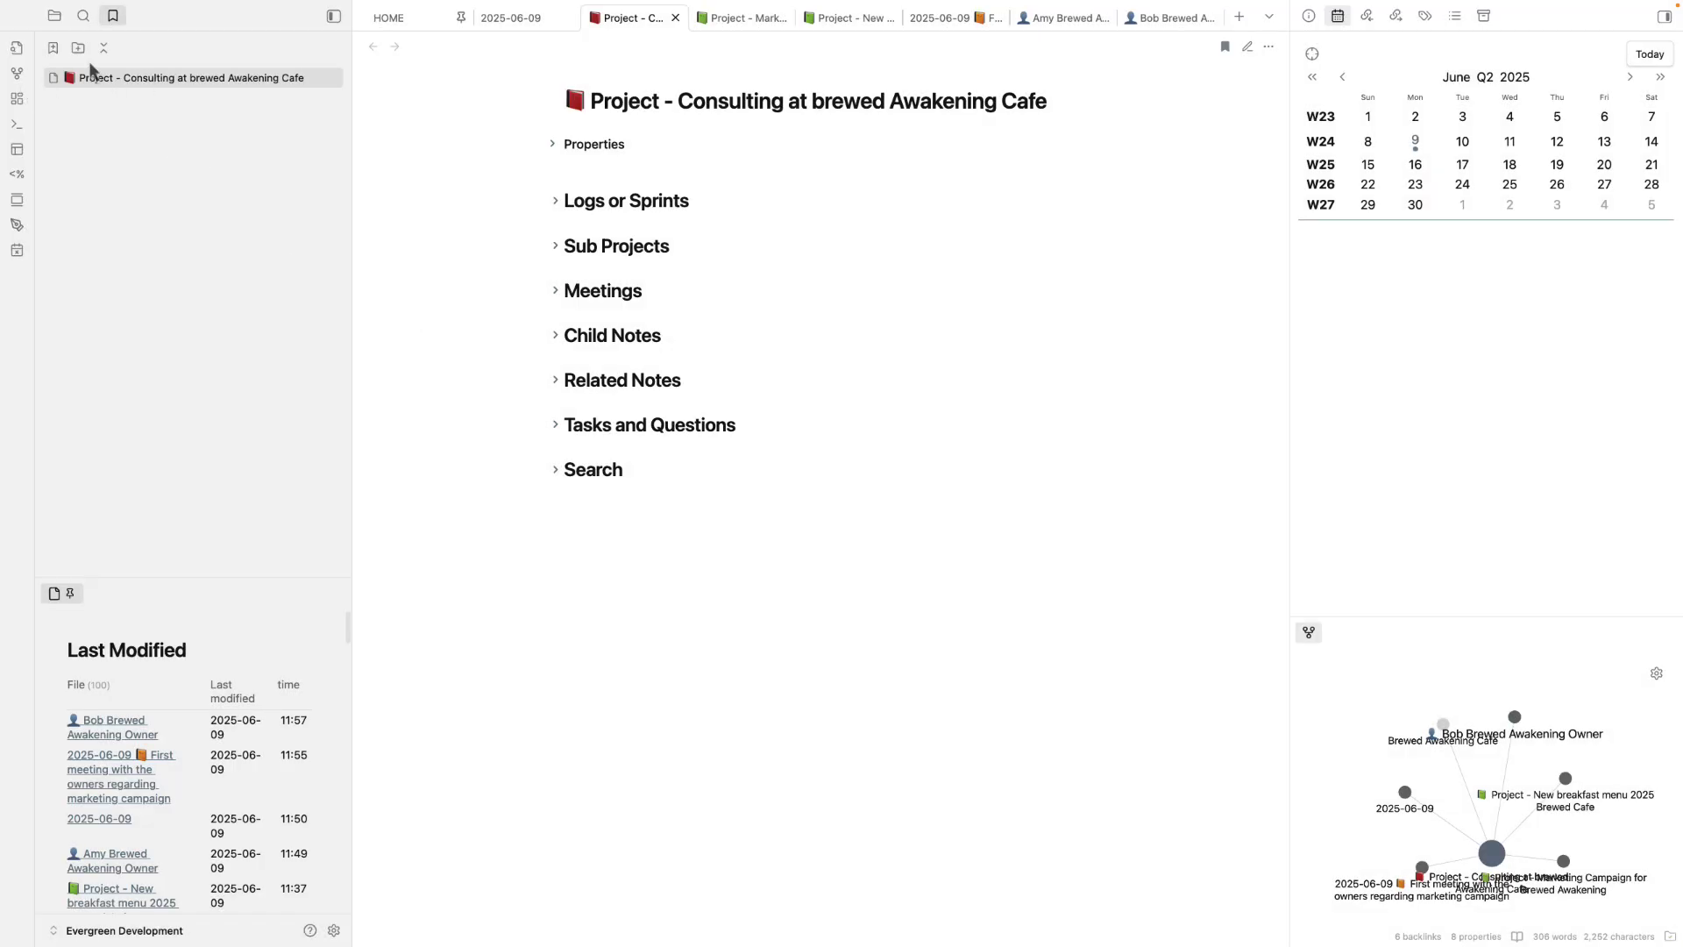
# - Show the vault's file list and collapse the Templates folder
pyautogui.click(54, 16)
pyautogui.click(63, 125)
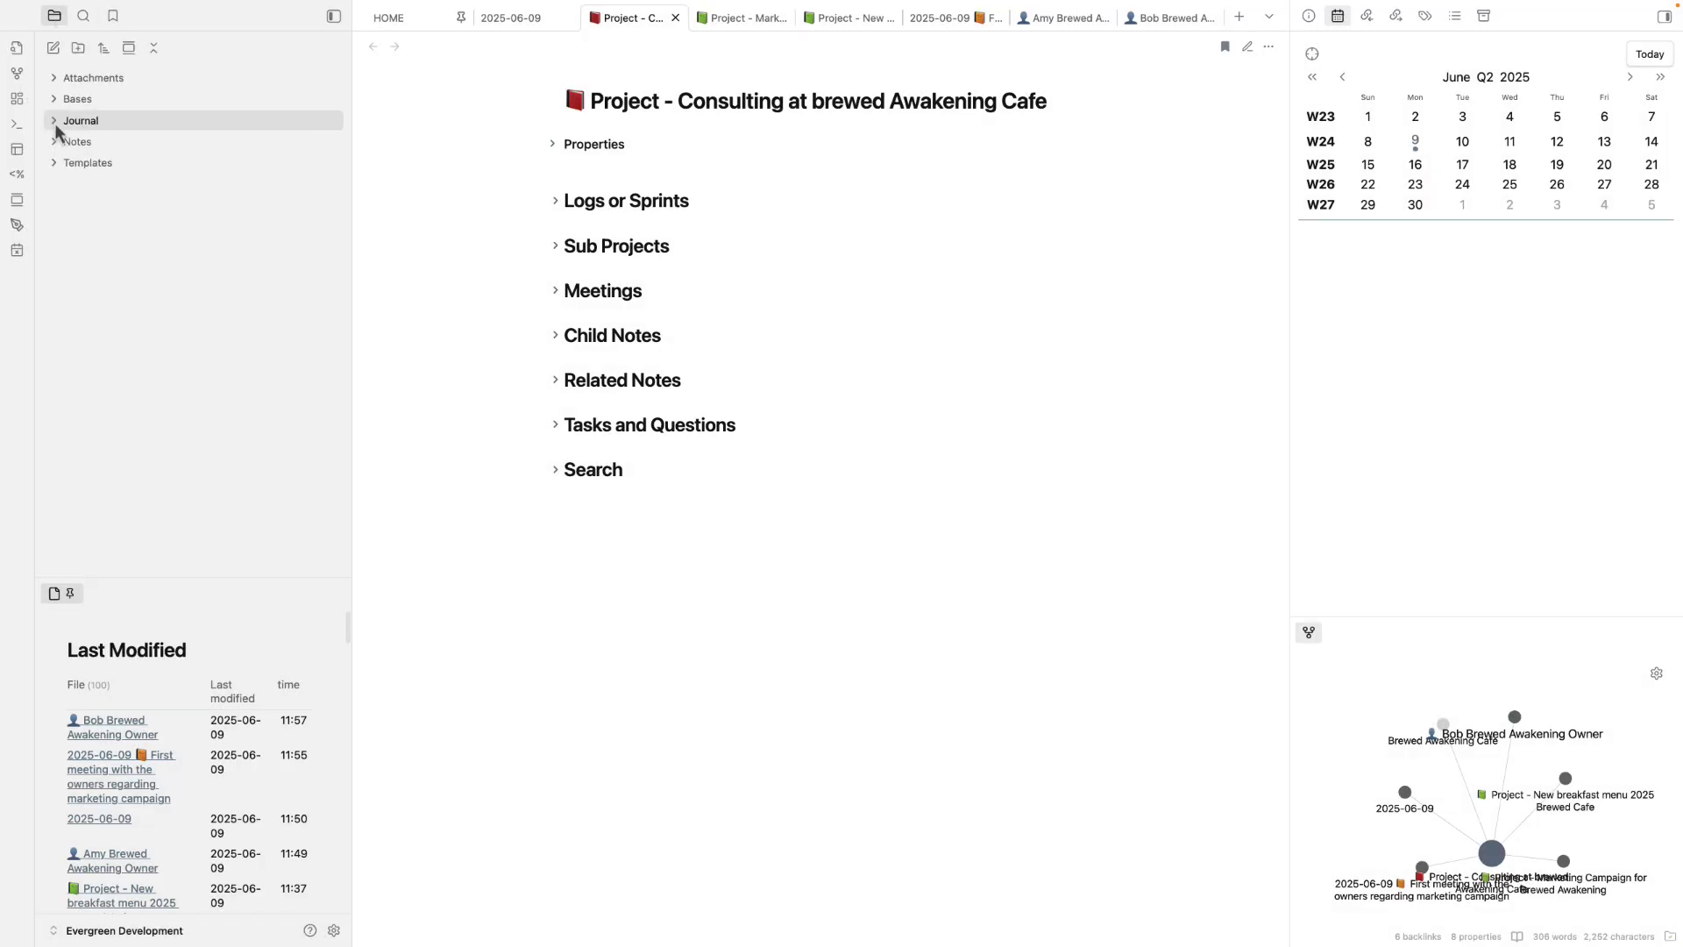
# - Show the bookmarks list and close the Project - Consulting at brewed Awakening Cafe note
pyautogui.click(83, 16)
pyautogui.click(113, 16)
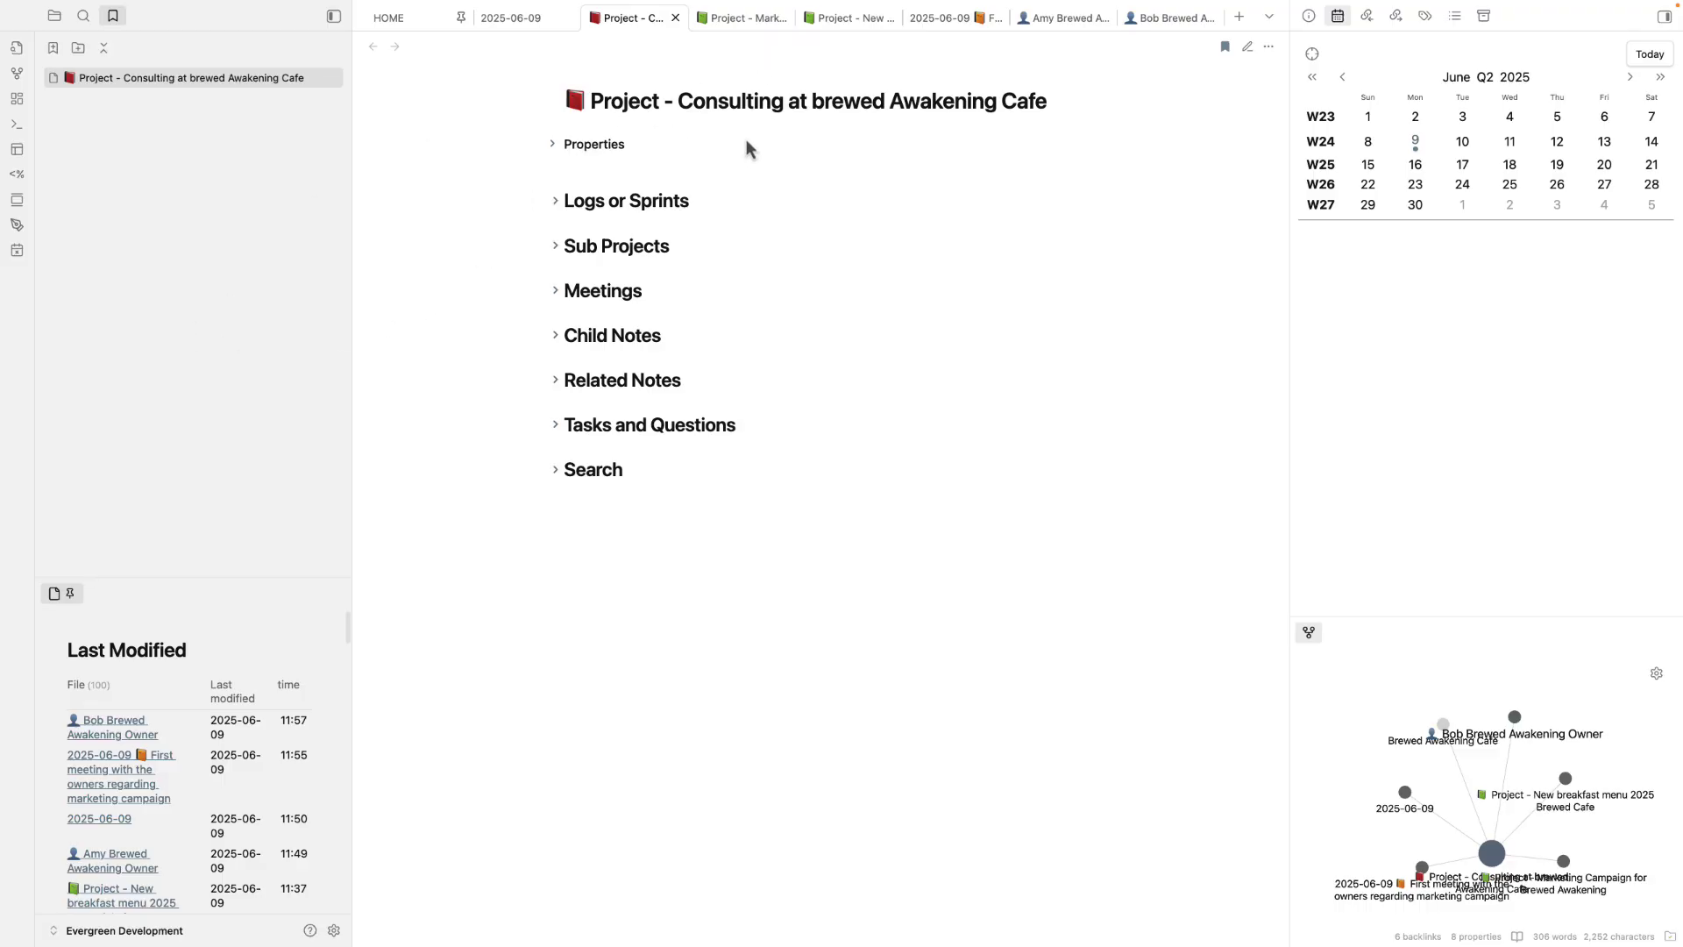
pyautogui.click(676, 17)
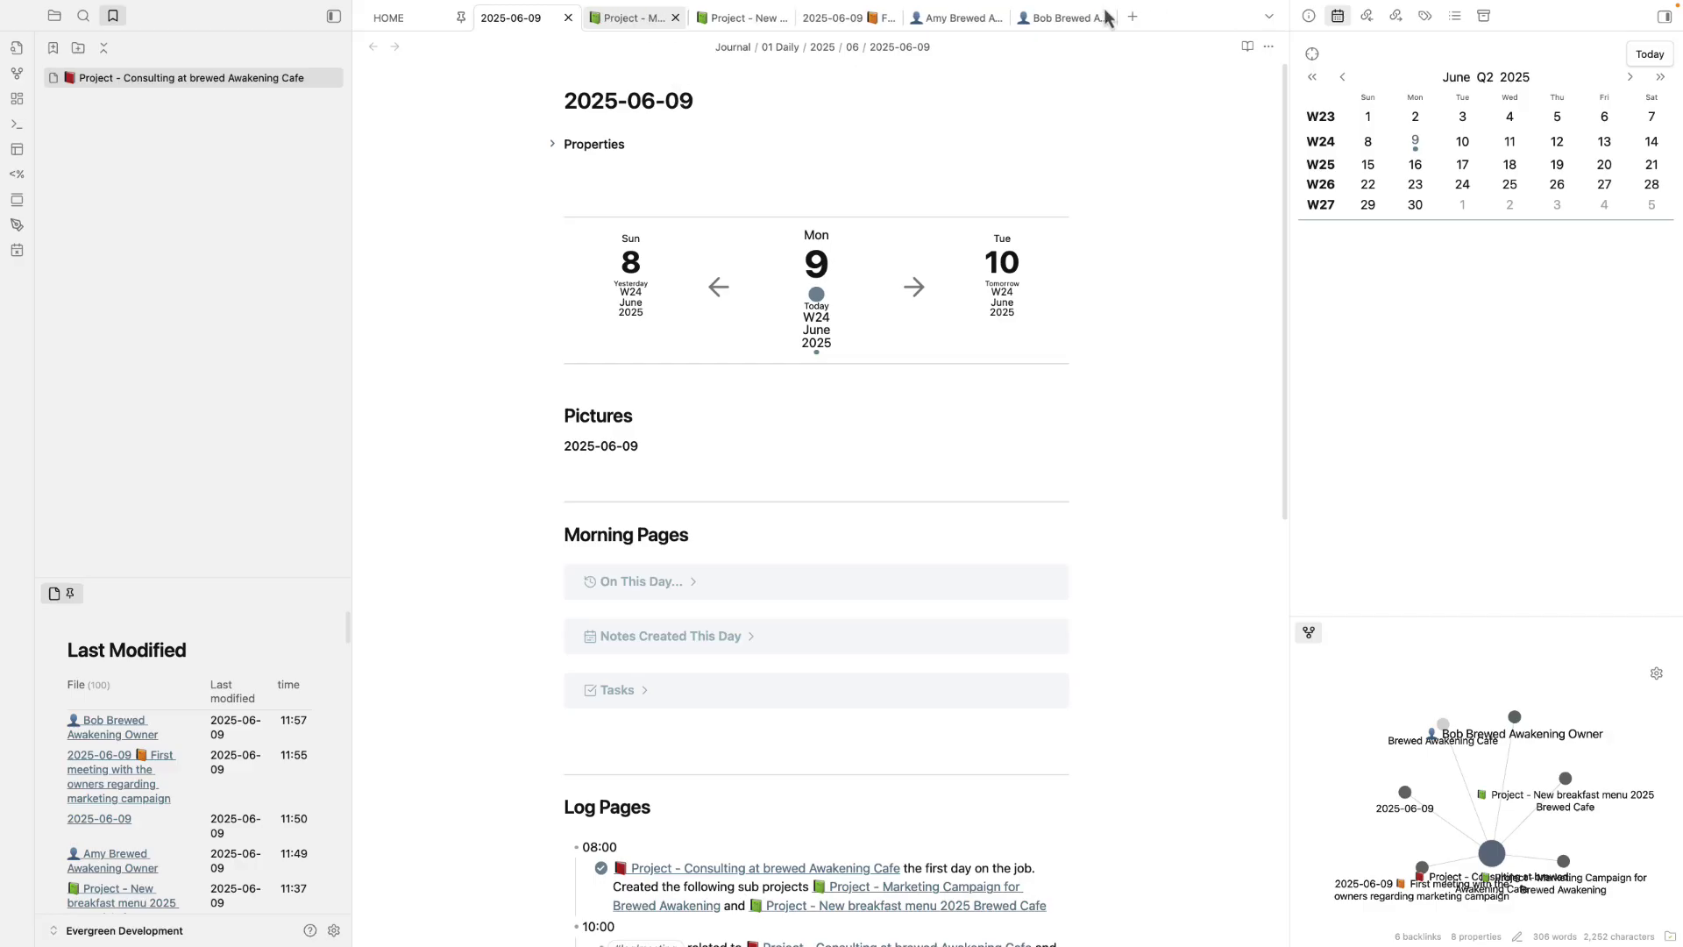
# - Find the consulting project note with "project - awake", open it in a new tab, and place that tab before the marketing campaign project
pyautogui.click(1129, 23)
pyautogui.press('super+o')
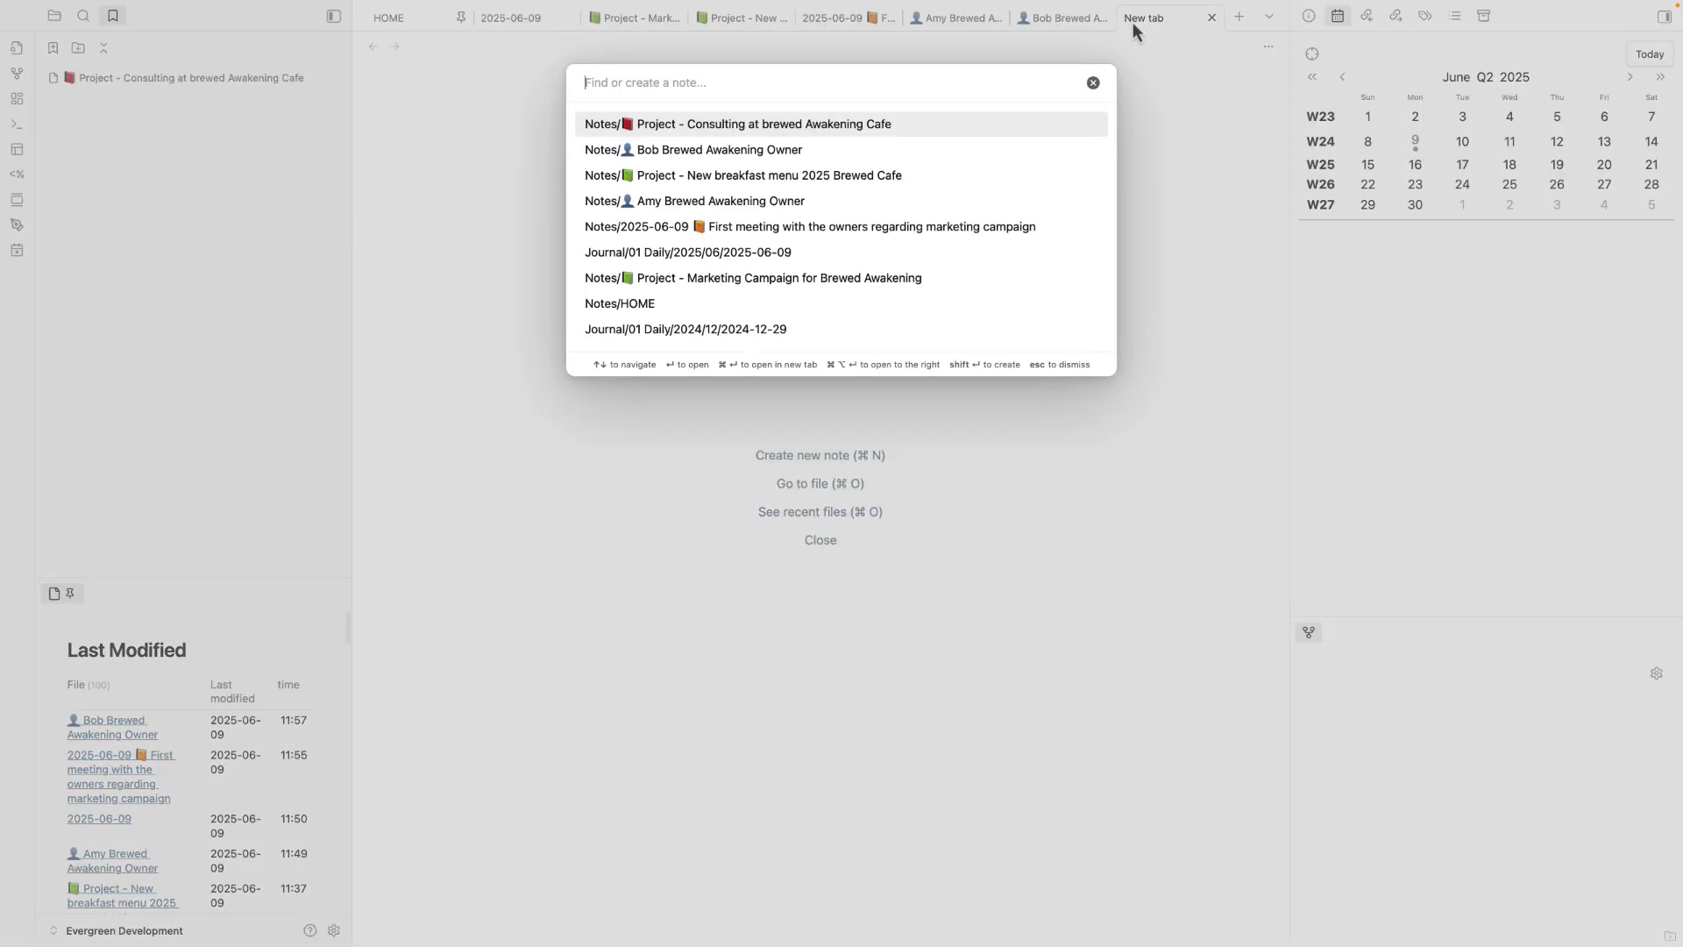
pyautogui.write('proje')
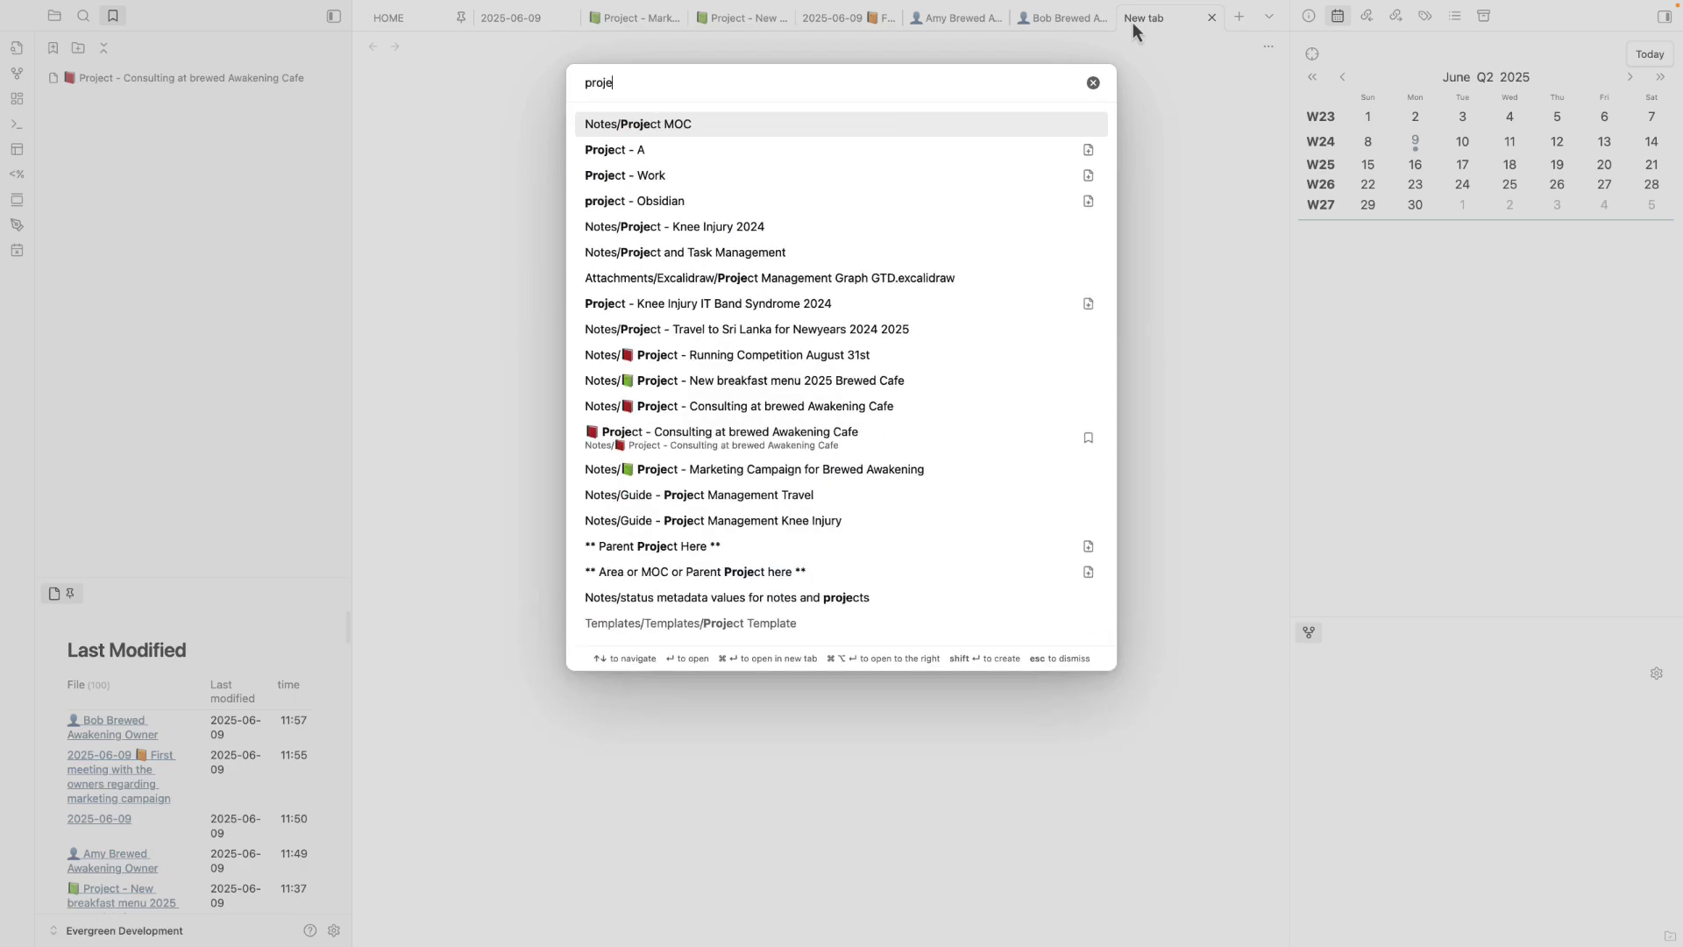
pyautogui.write('ct - awake')
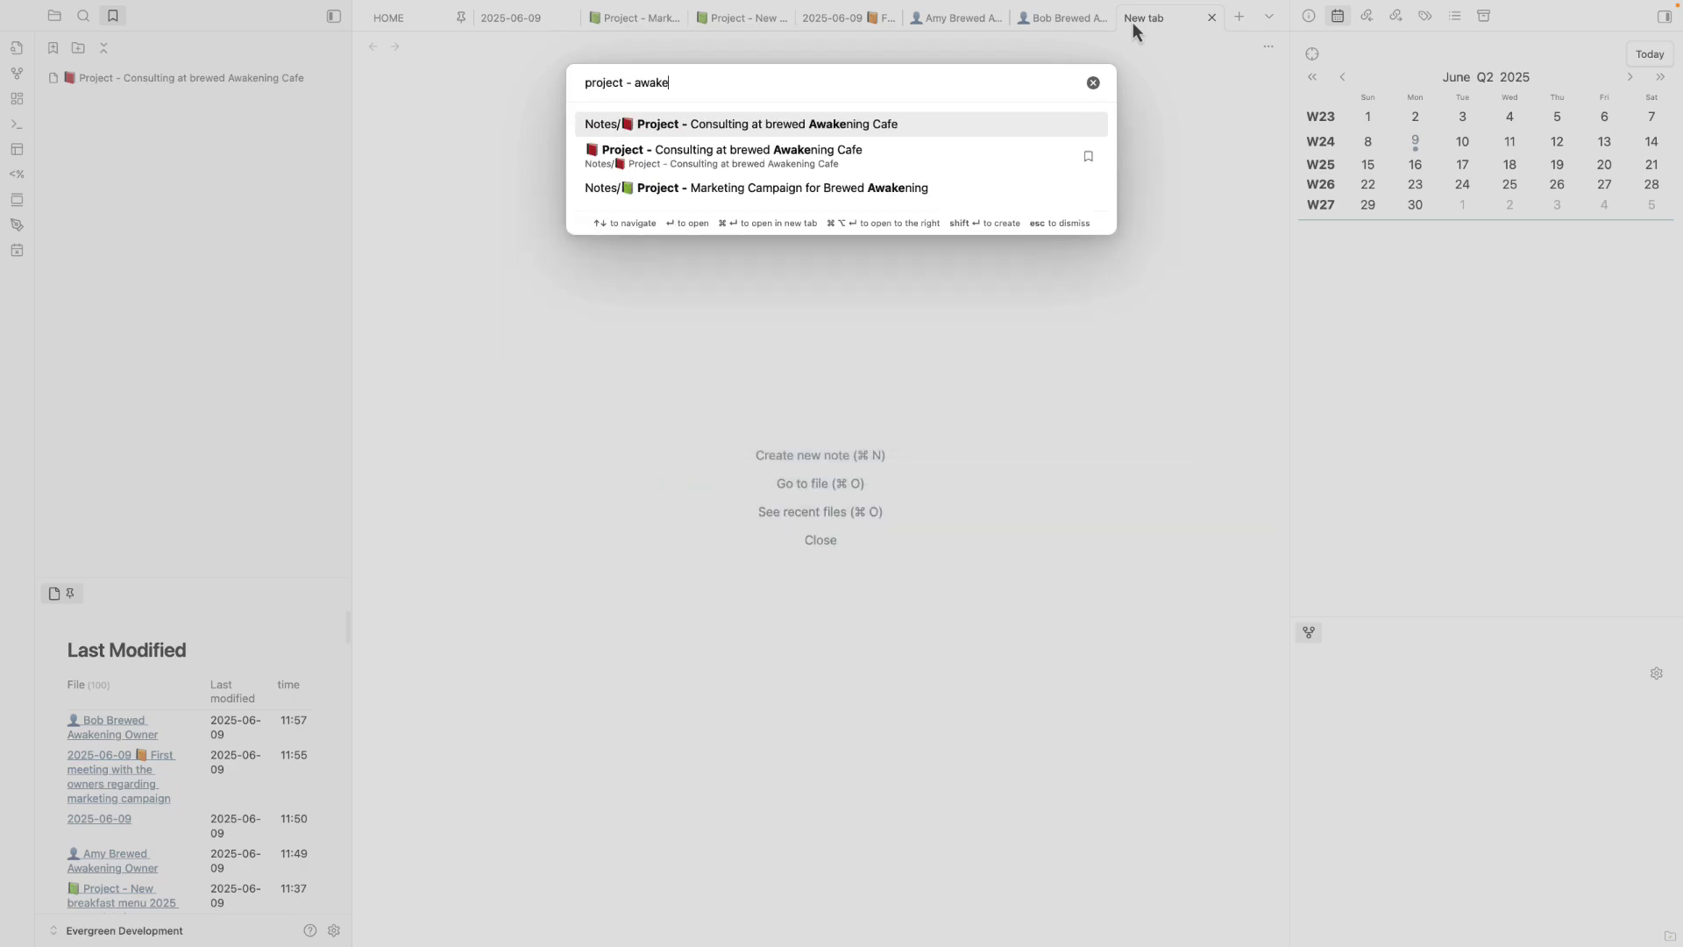
pyautogui.press('Return')
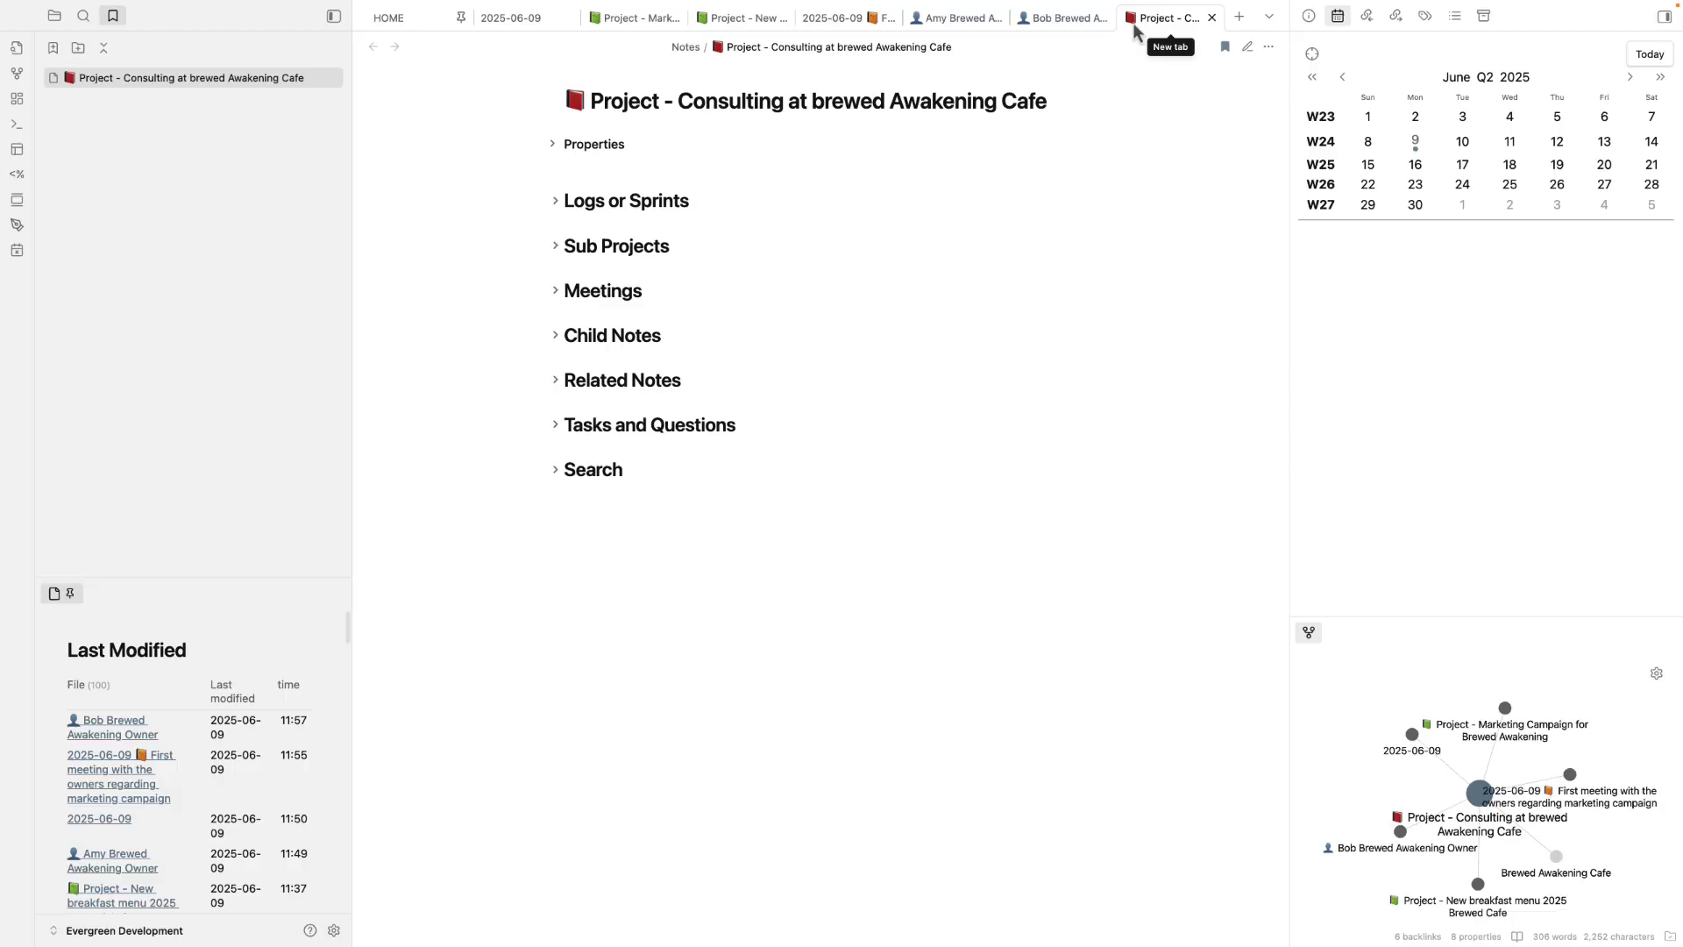
pyautogui.moveTo(1154, 21); pyautogui.dragTo(605, 37)
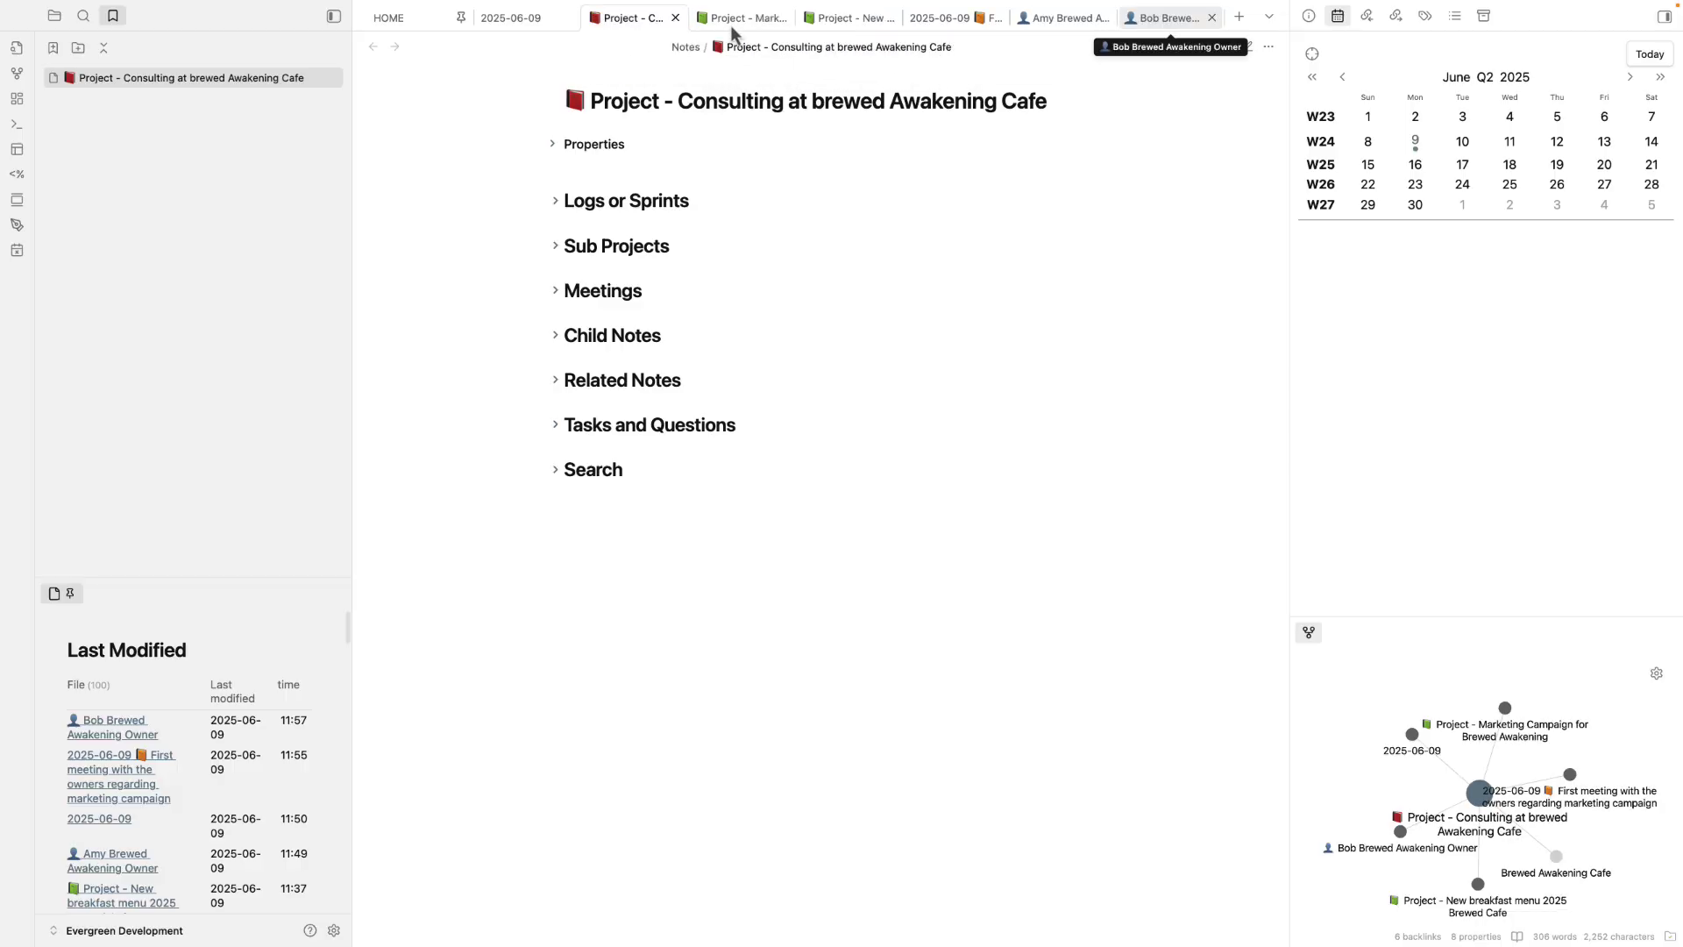
# - Bookmark the Project - Marketing Campaign for Brewed Awakening note with the default title and no bookmark group
pyautogui.click(739, 21)
pyautogui.rightClick(741, 21)
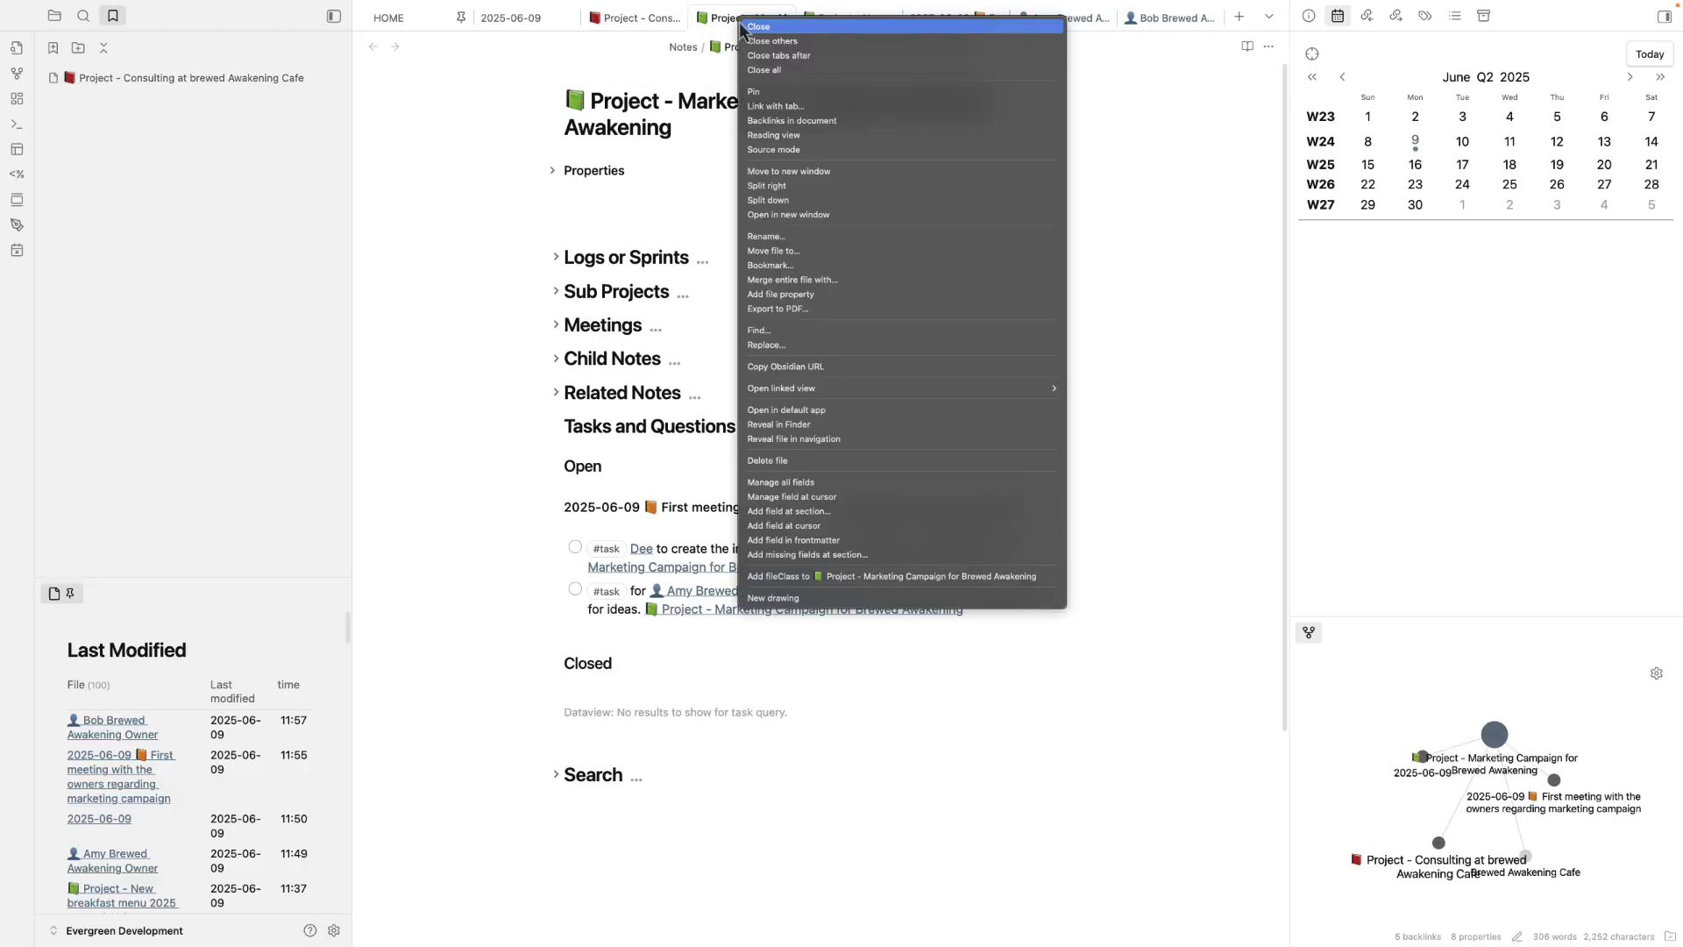
pyautogui.click(812, 263)
pyautogui.click(991, 559)
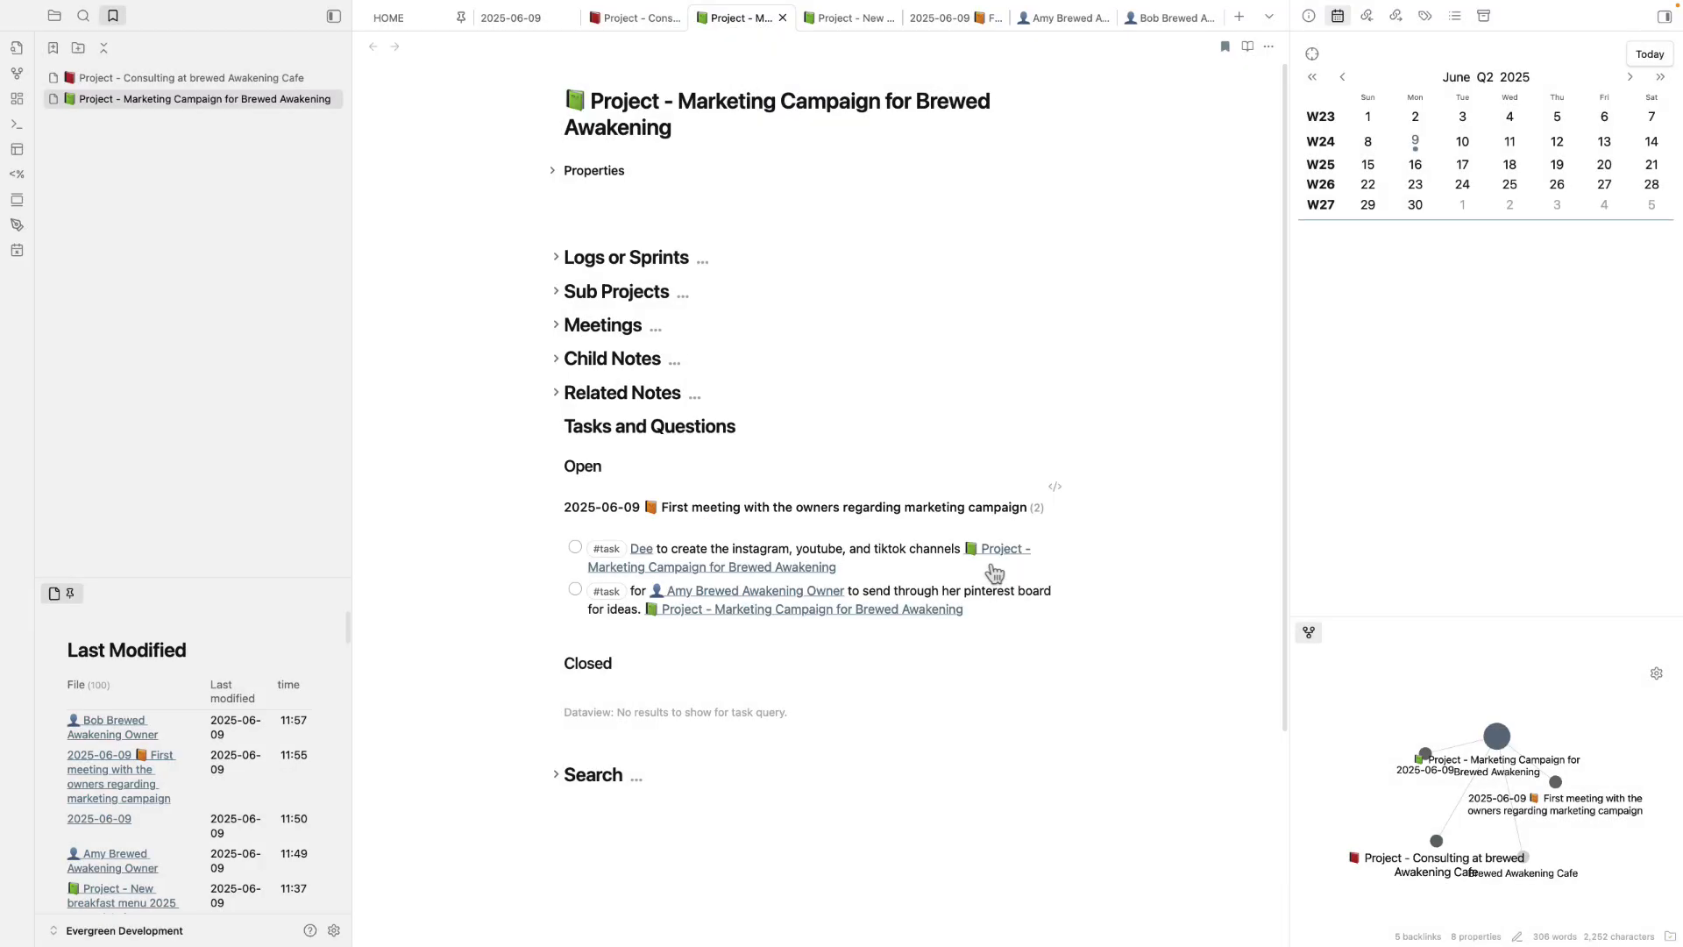
# - Bookmark the Project - New breakfast menu 2025 Brewed Cafe note, keeping the default title
pyautogui.rightClick(843, 26)
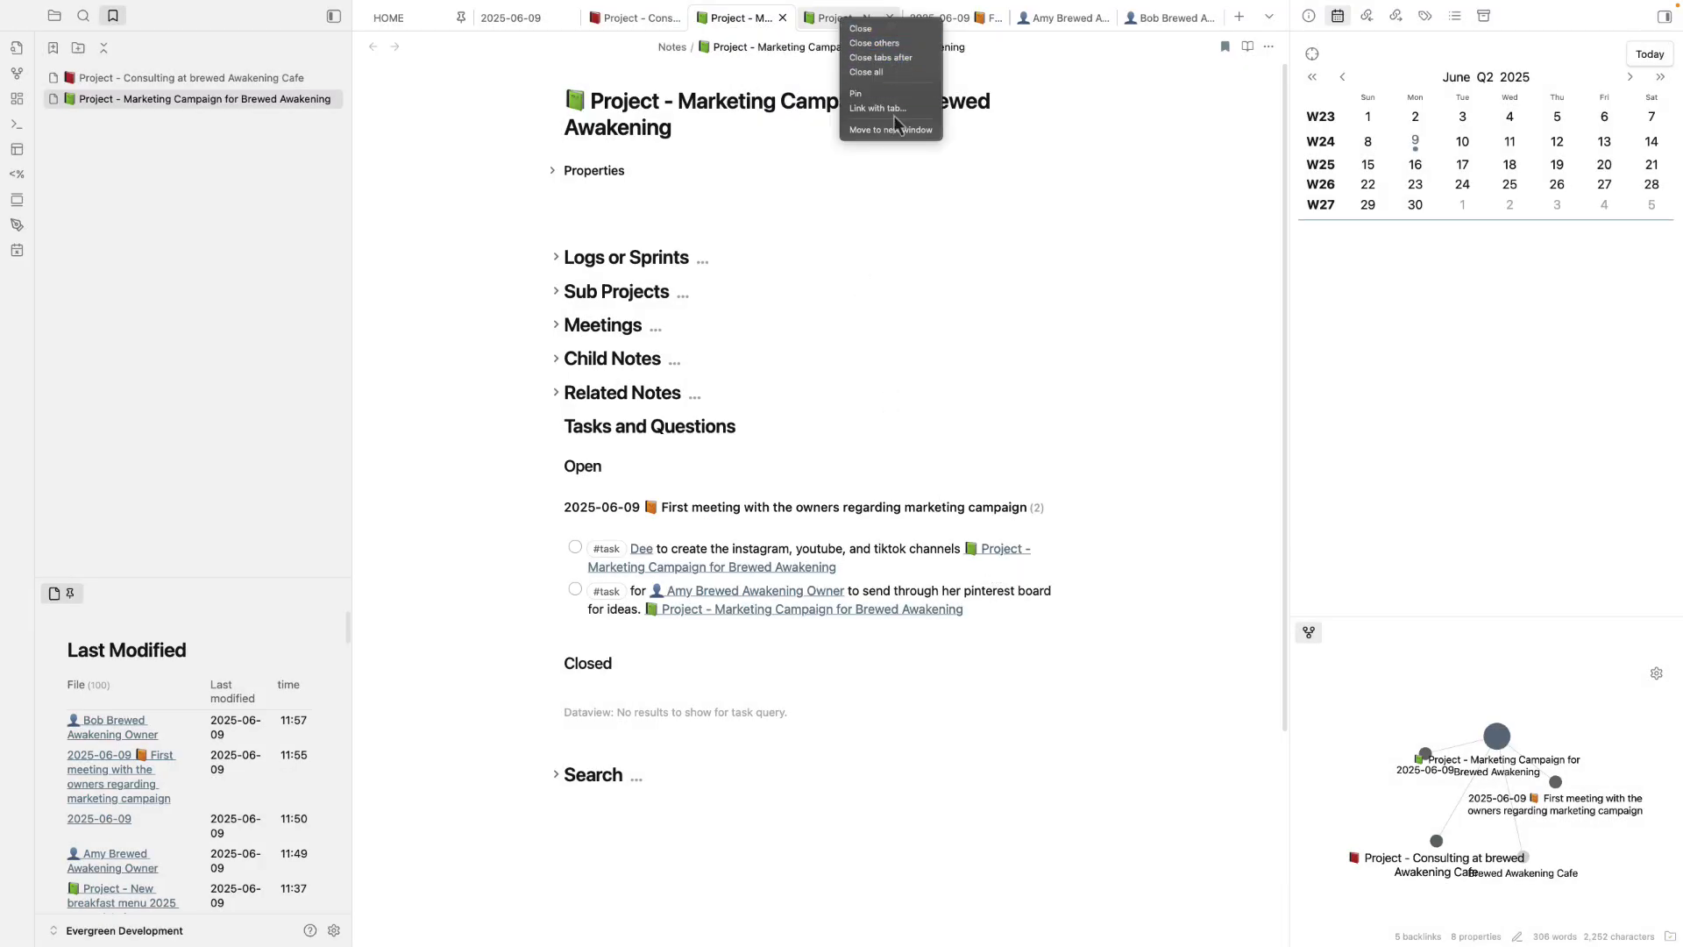
pyautogui.click(834, 19)
pyautogui.click(834, 18)
pyautogui.rightClick(834, 18)
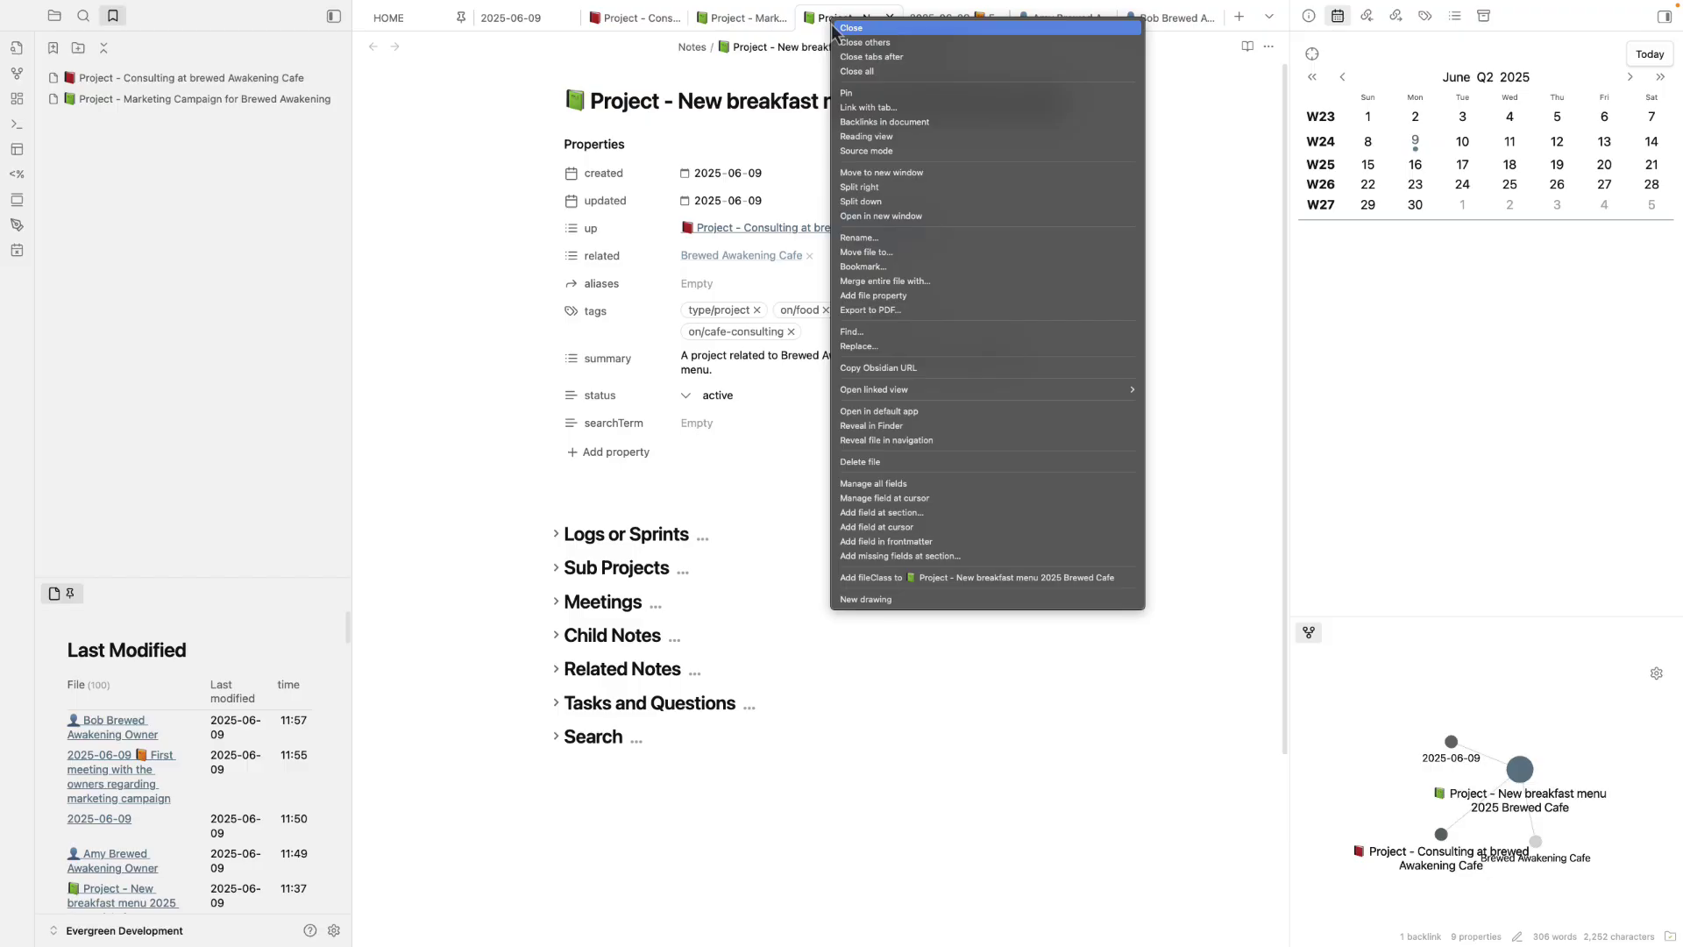
pyautogui.click(899, 272)
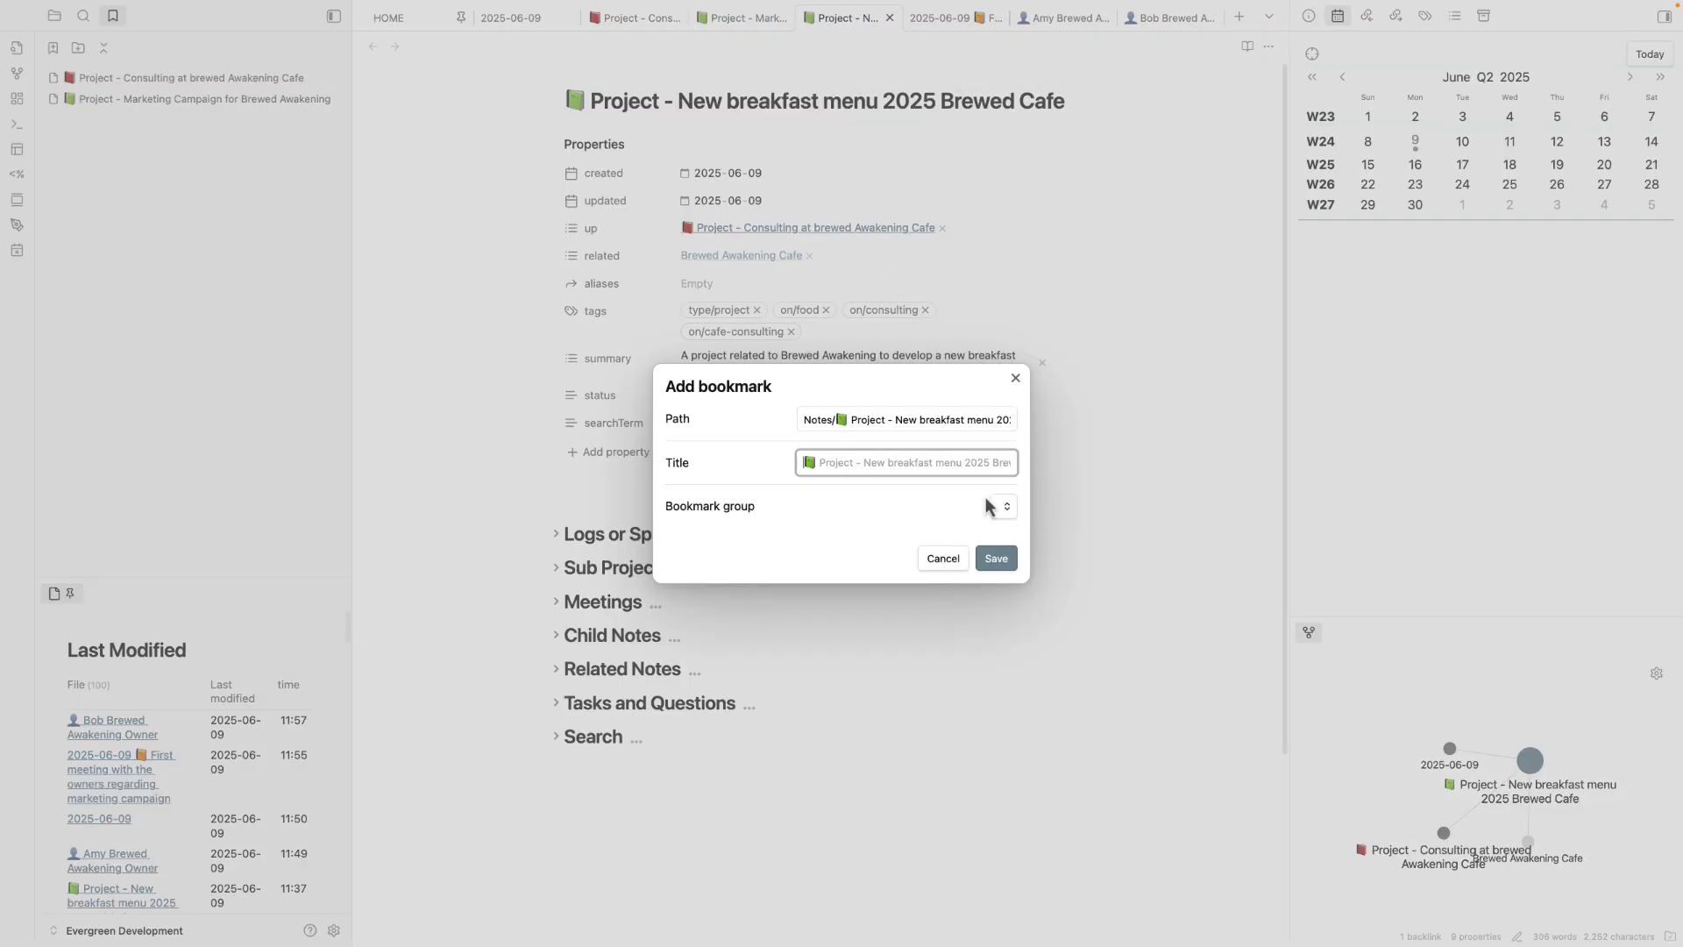